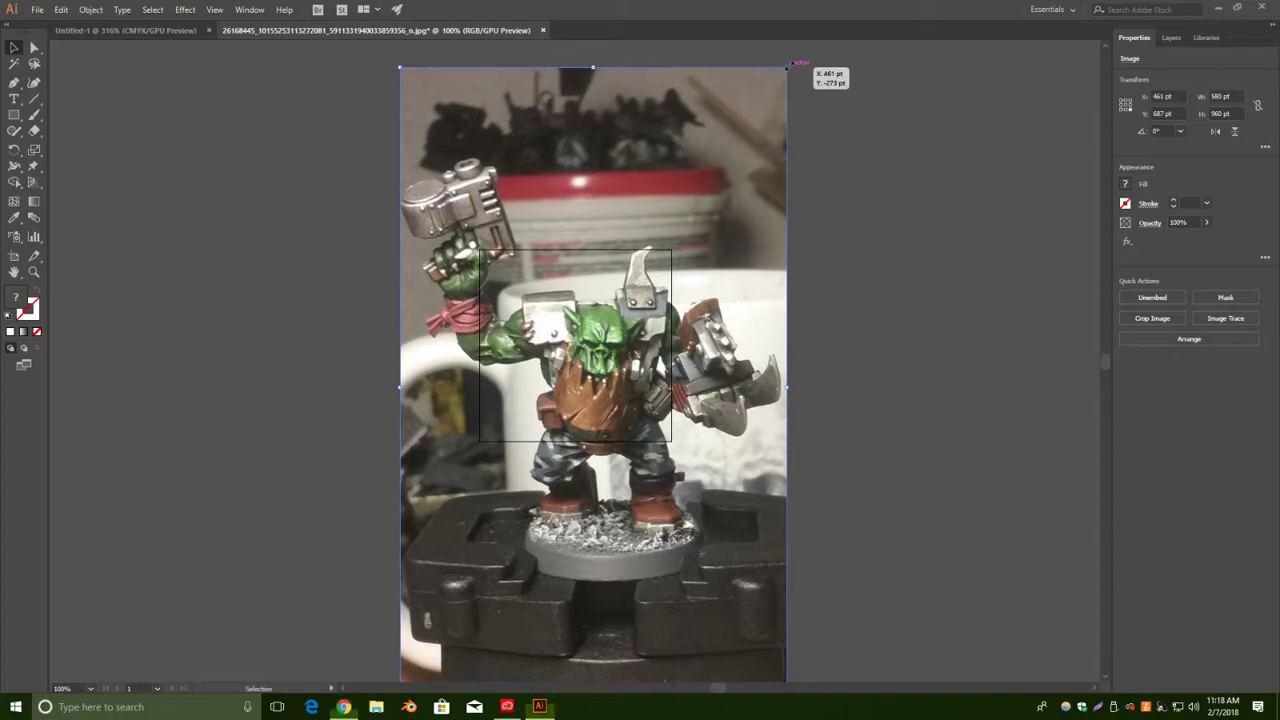
Scale the photo down from its corners until it exactly fills the square artboard.
scroll(597, 340, "down", 1)
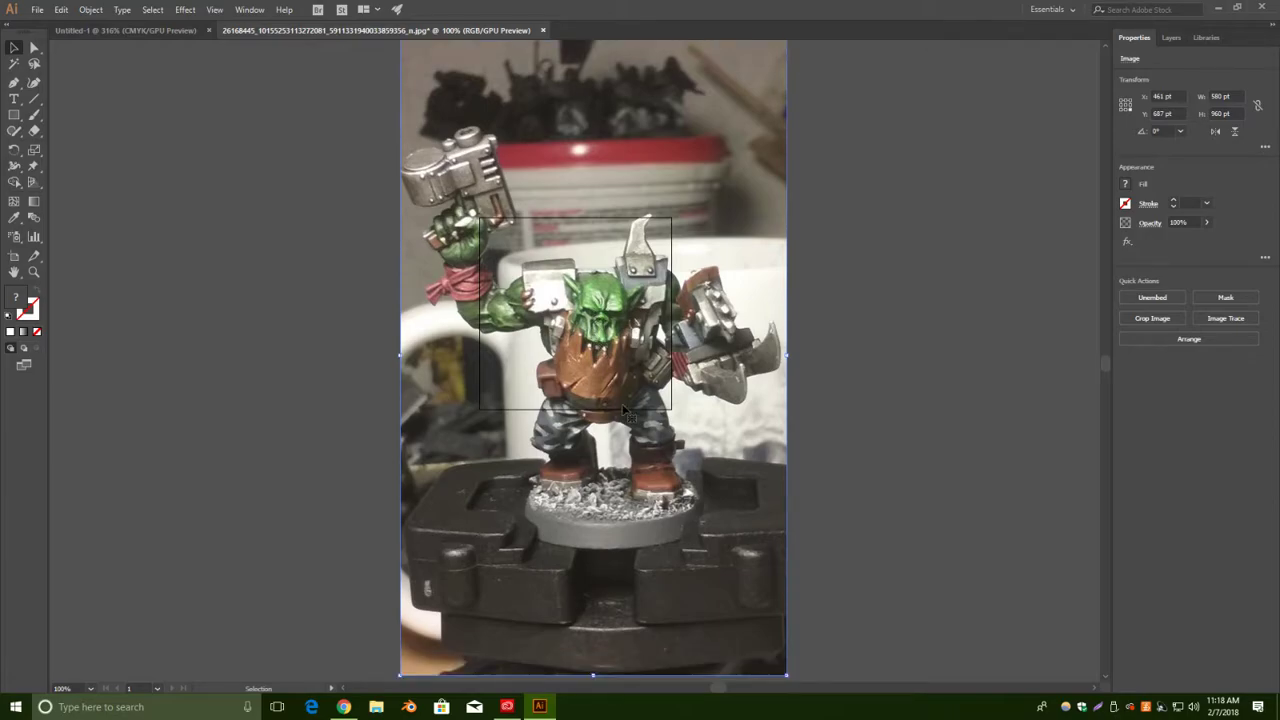
scroll(757, 52, "up", 1)
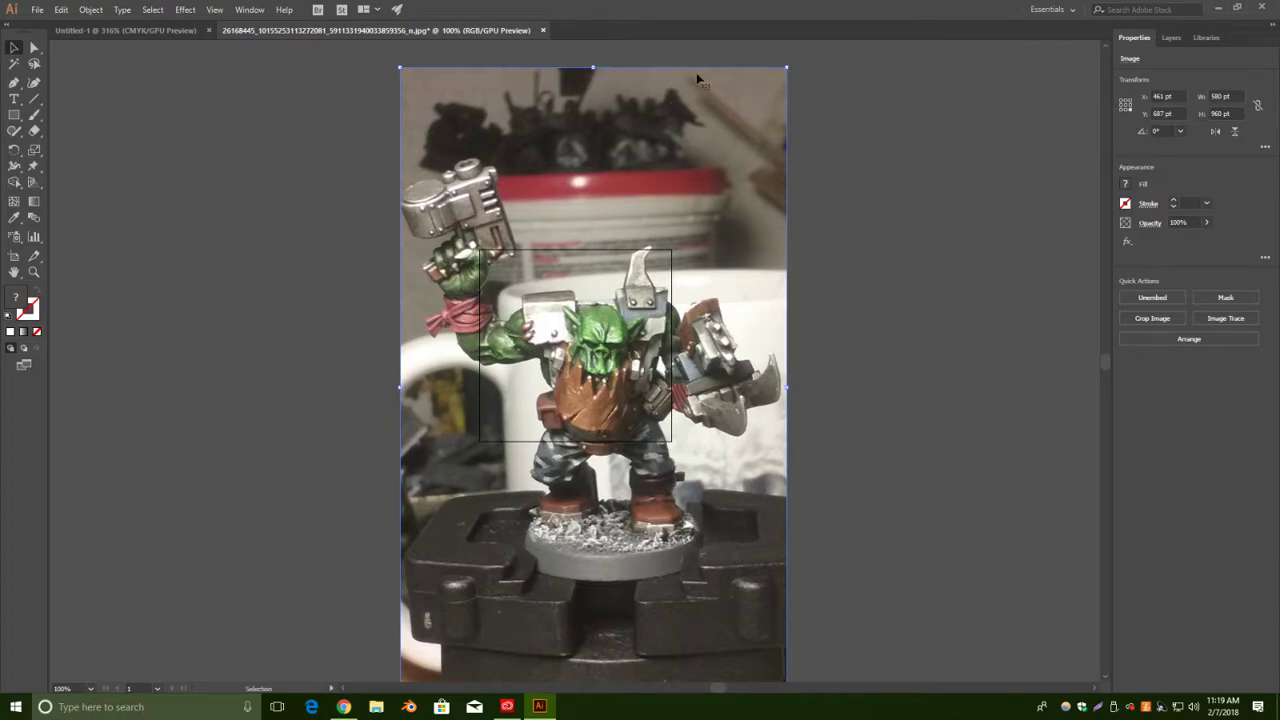
left_click_drag(787, 66, 671, 217)
scroll(474, 599, "up", 1)
scroll(474, 598, "down", 2)
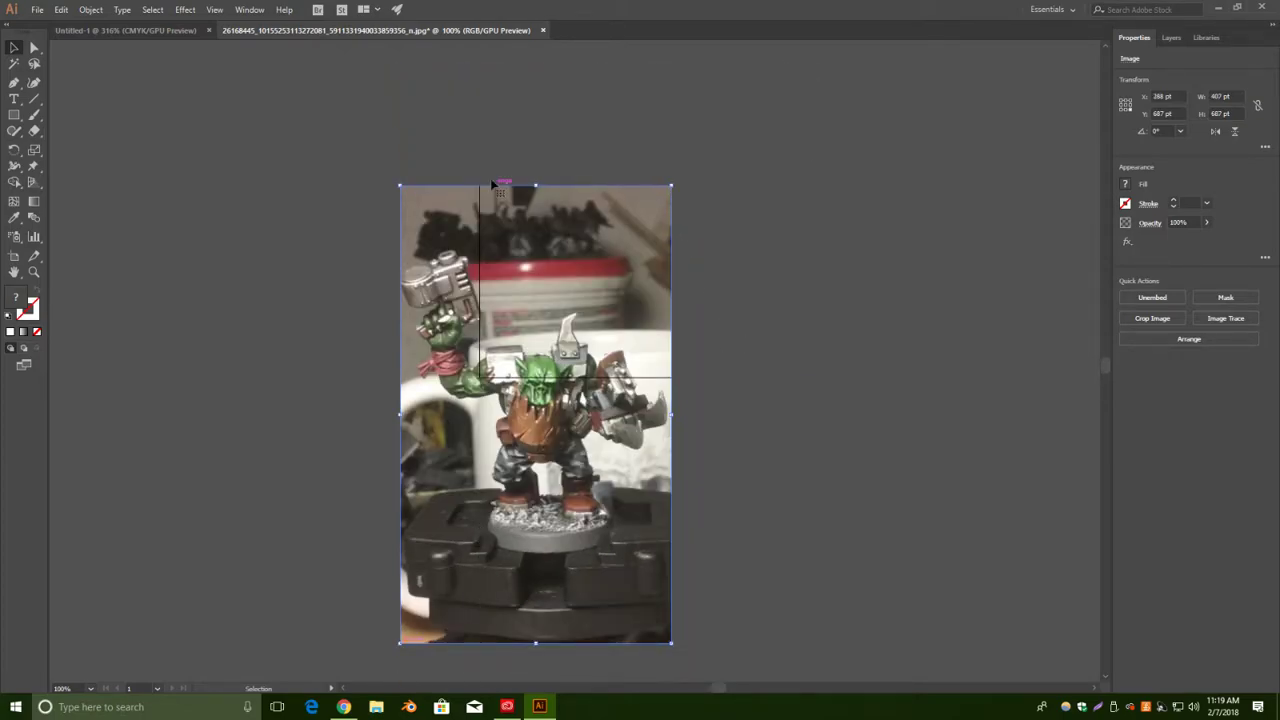
left_click_drag(401, 645, 479, 377)
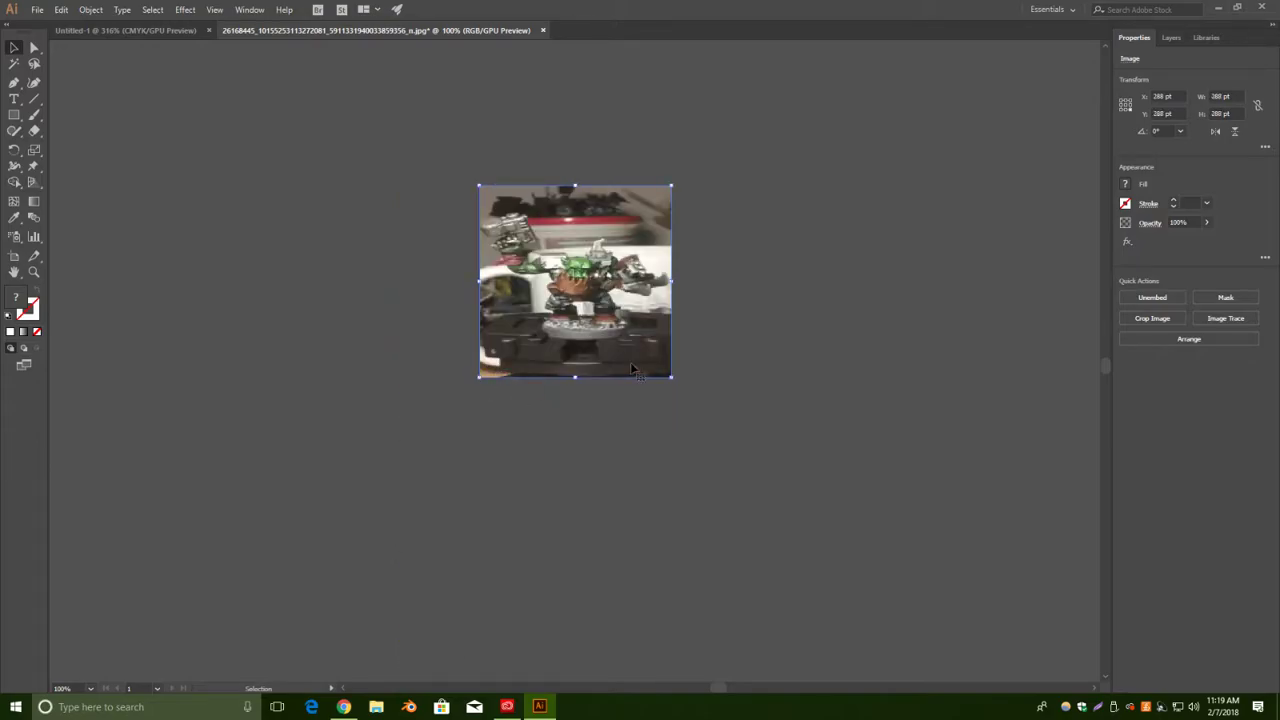
Resize the photo narrower than the artboard and slightly taller, extending below the artboard's lower edge, and deselect it.
left_click_drag(671, 281, 626, 325)
left_click_drag(575, 200, 575, 190)
left_click(716, 268)
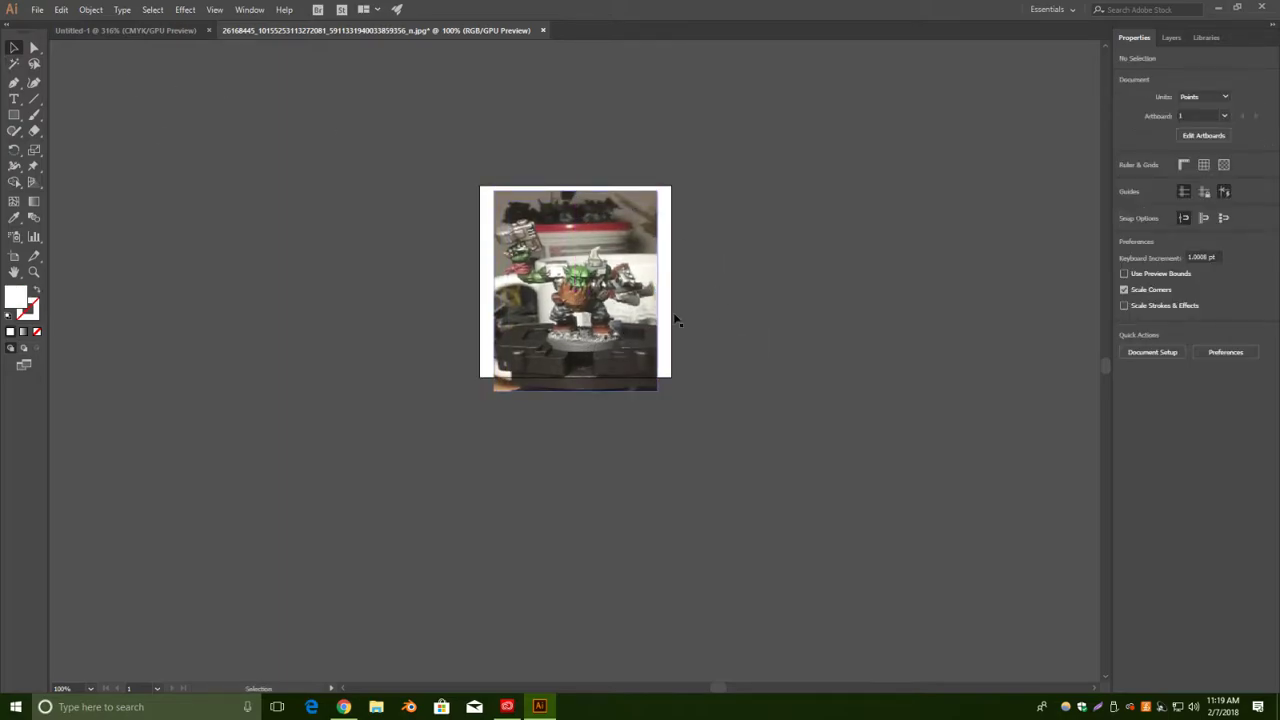
Create a new empty layer above the photo's layer.
left_click(1171, 37)
left_click(1241, 687)
left_click(1213, 77)
left_click(1213, 168)
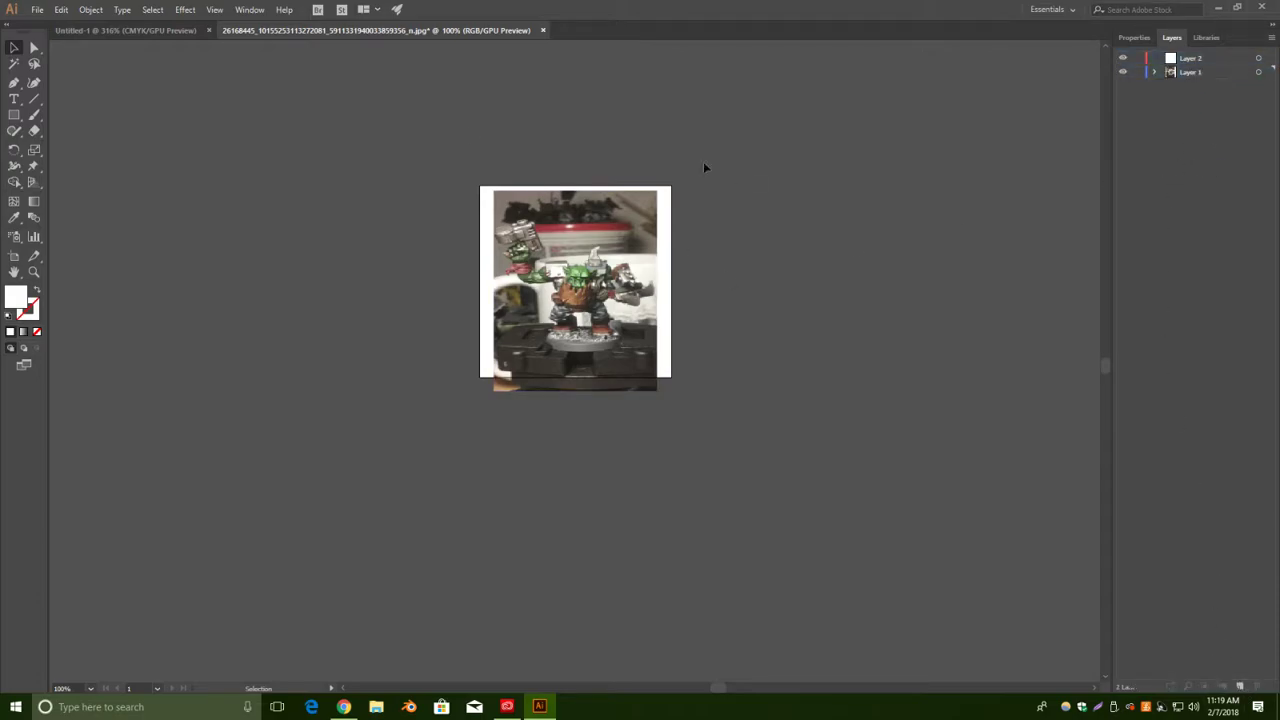
Stretch the photo vertically to a height of 367 pt, restoring more natural proportions to the orc figure.
key("ctrl+equal")
key("ctrl+equal")
key("ctrl+equal")
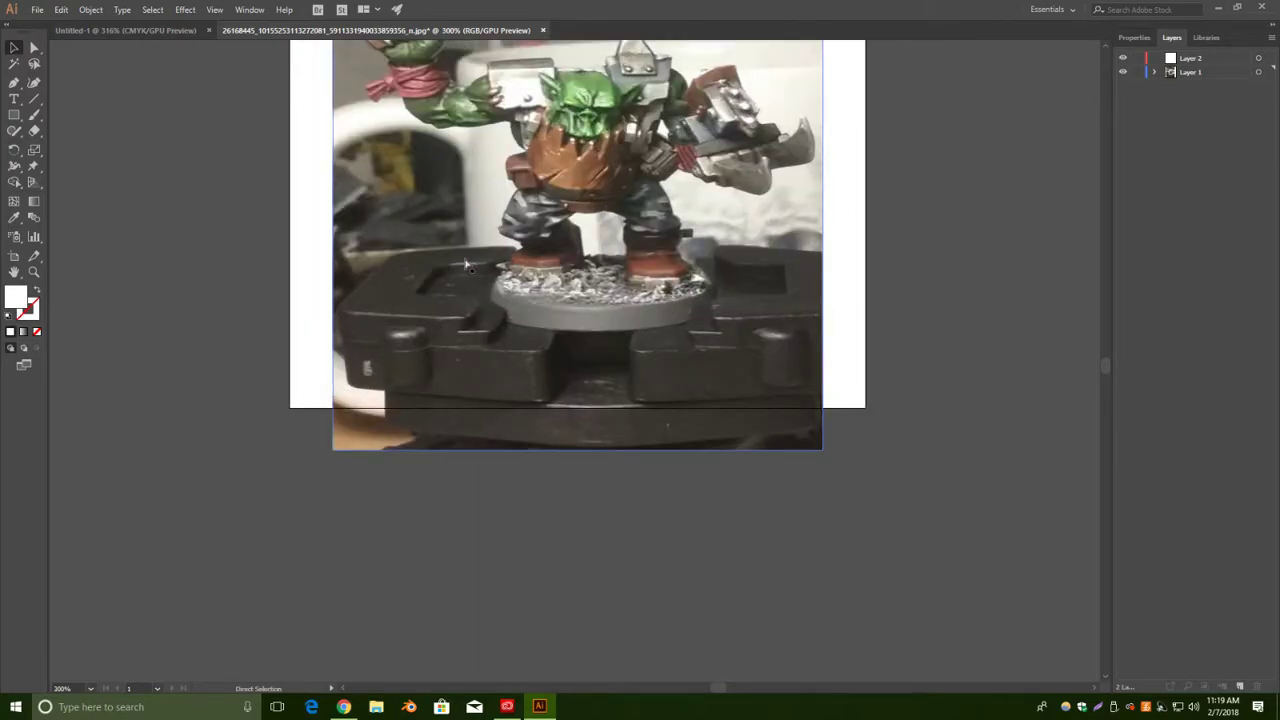
left_click_drag(935, 200, 948, 452)
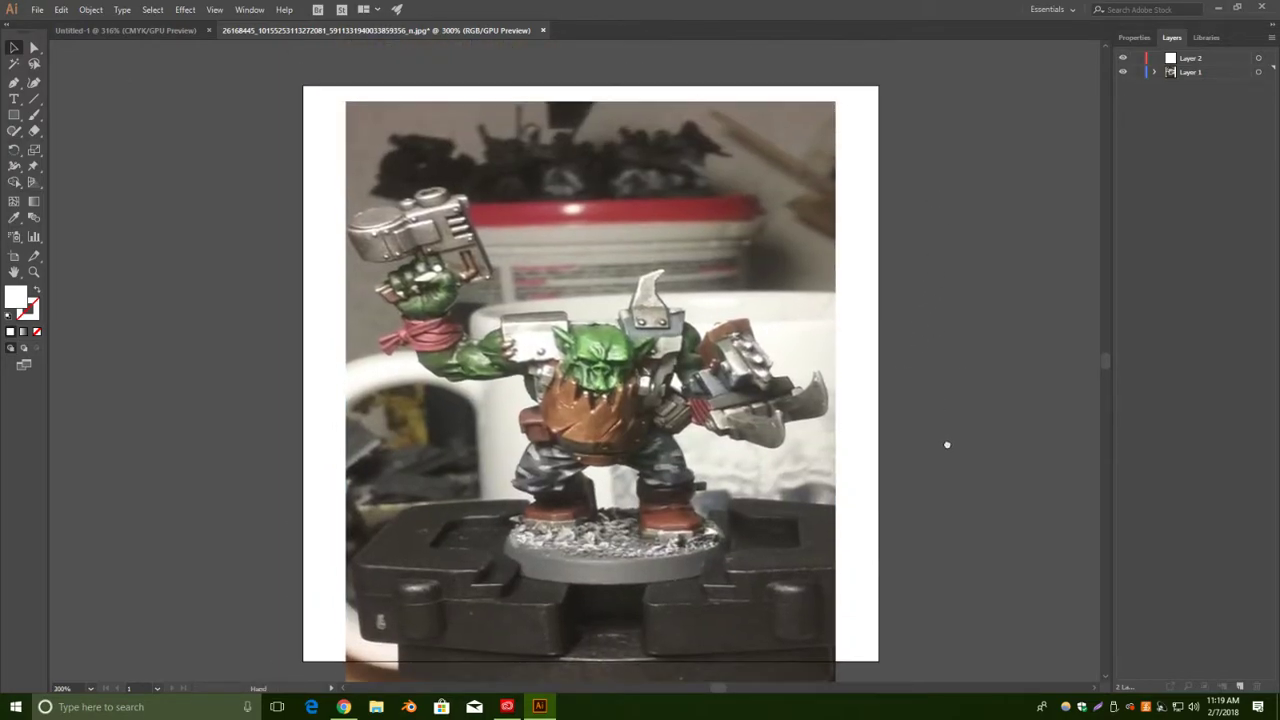
left_click(672, 345)
left_click_drag(590, 101, 590, 50)
left_click_drag(709, 418, 716, 498)
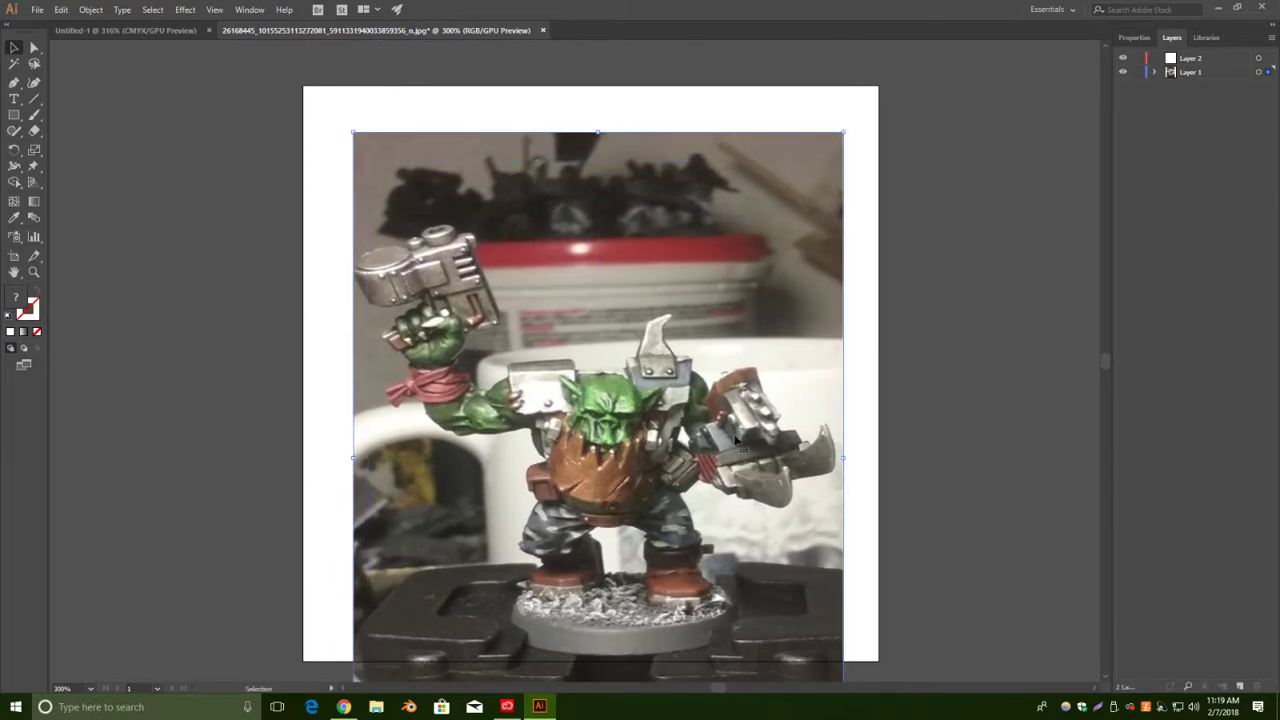
left_click_drag(599, 129, 599, 72)
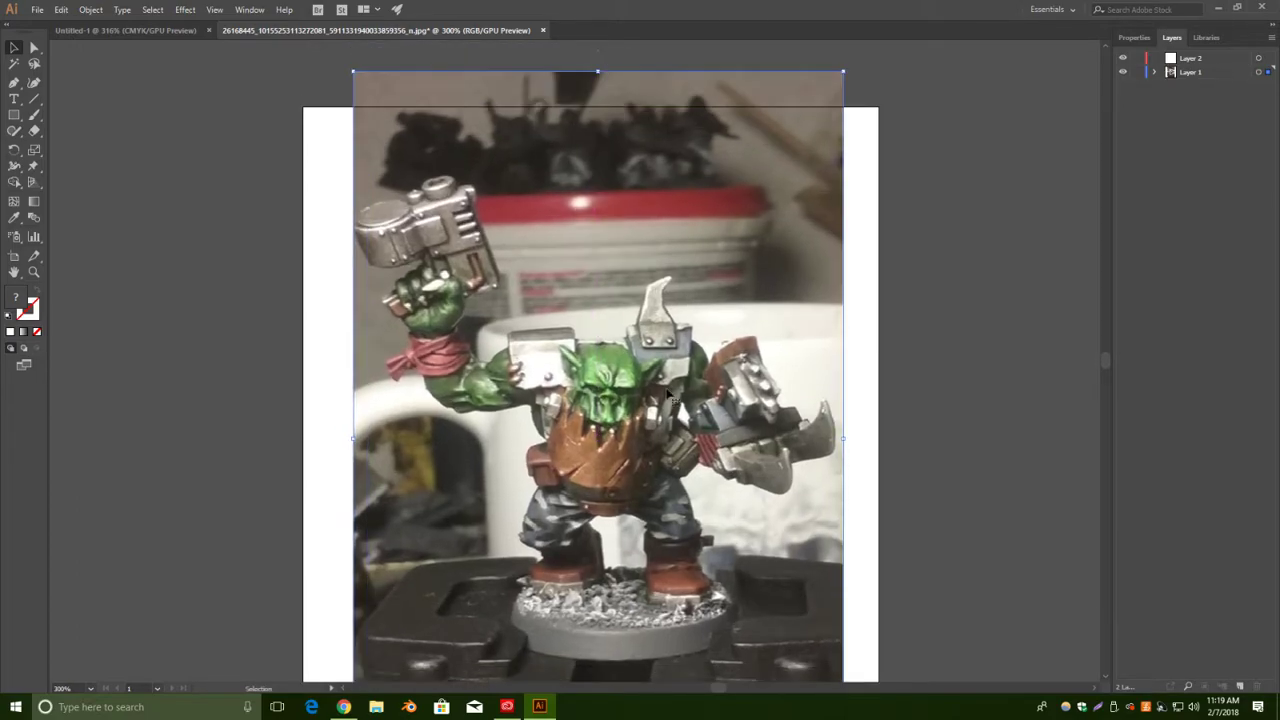
Move the photo so its right edge lines up with the artboard's right edge.
mouse_move(719, 402)
left_mouse_down()
mouse_move(747, 428)
mouse_move(697, 475)
mouse_move(712, 413)
left_mouse_up()
scroll(746, 422, "down", 4)
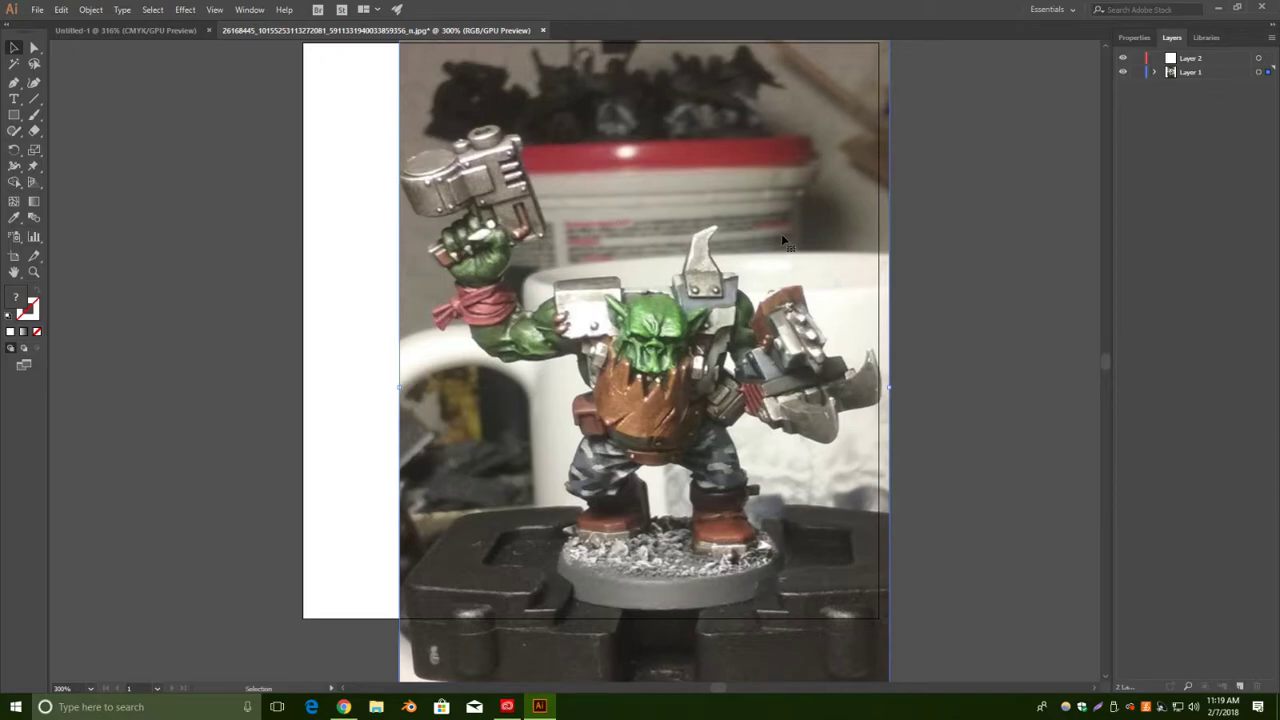
mouse_move(801, 335)
left_mouse_down()
mouse_move(790, 310)
mouse_move(790, 328)
left_mouse_up()
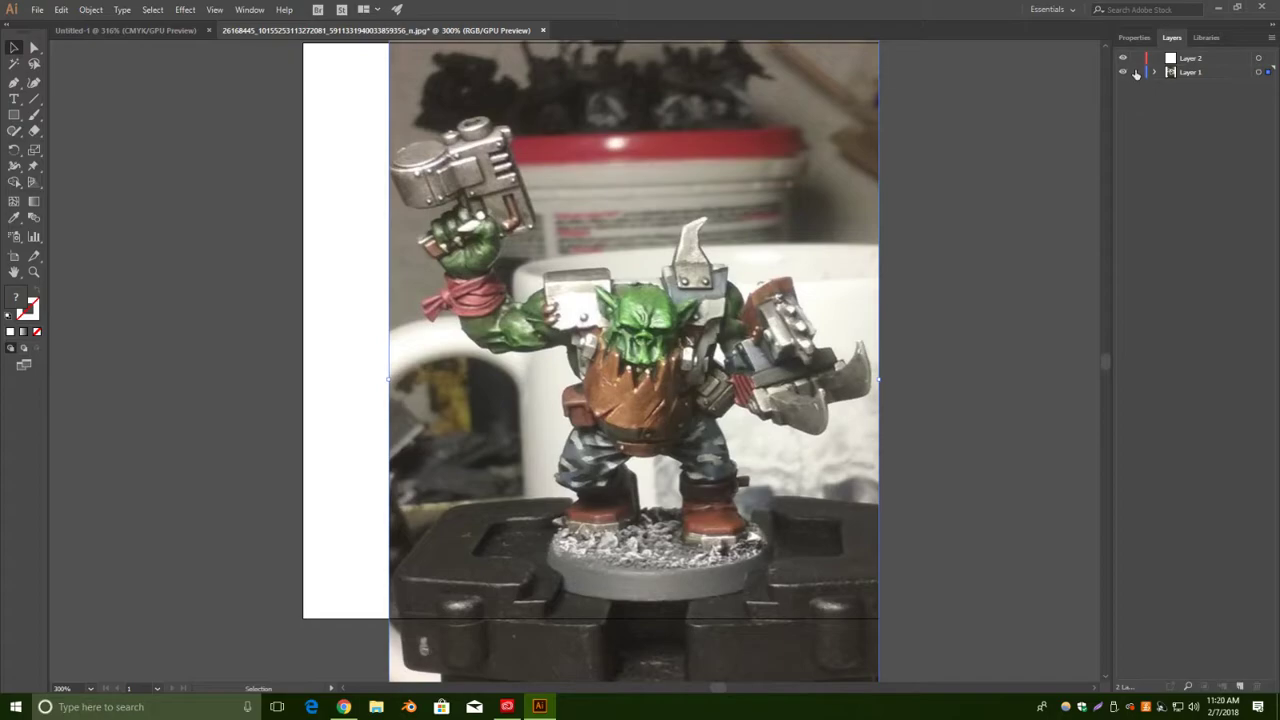
left_click(1189, 74)
right_click(622, 347)
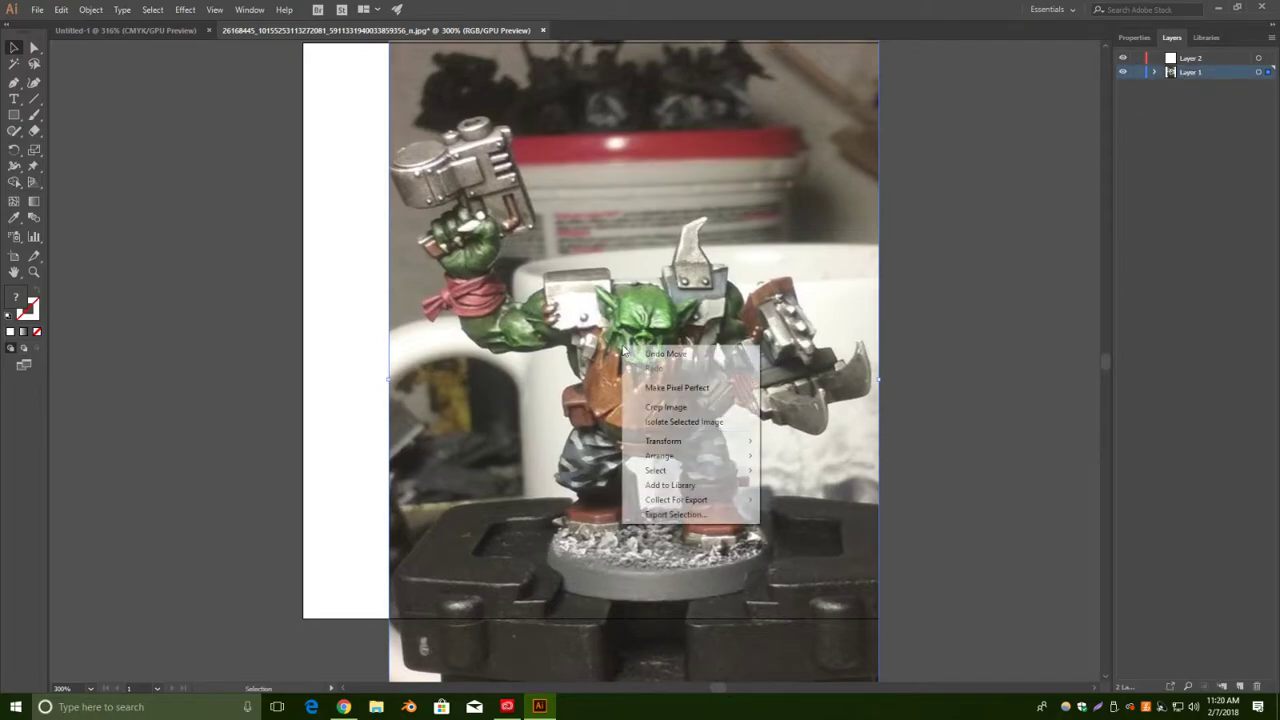
left_click(690, 355)
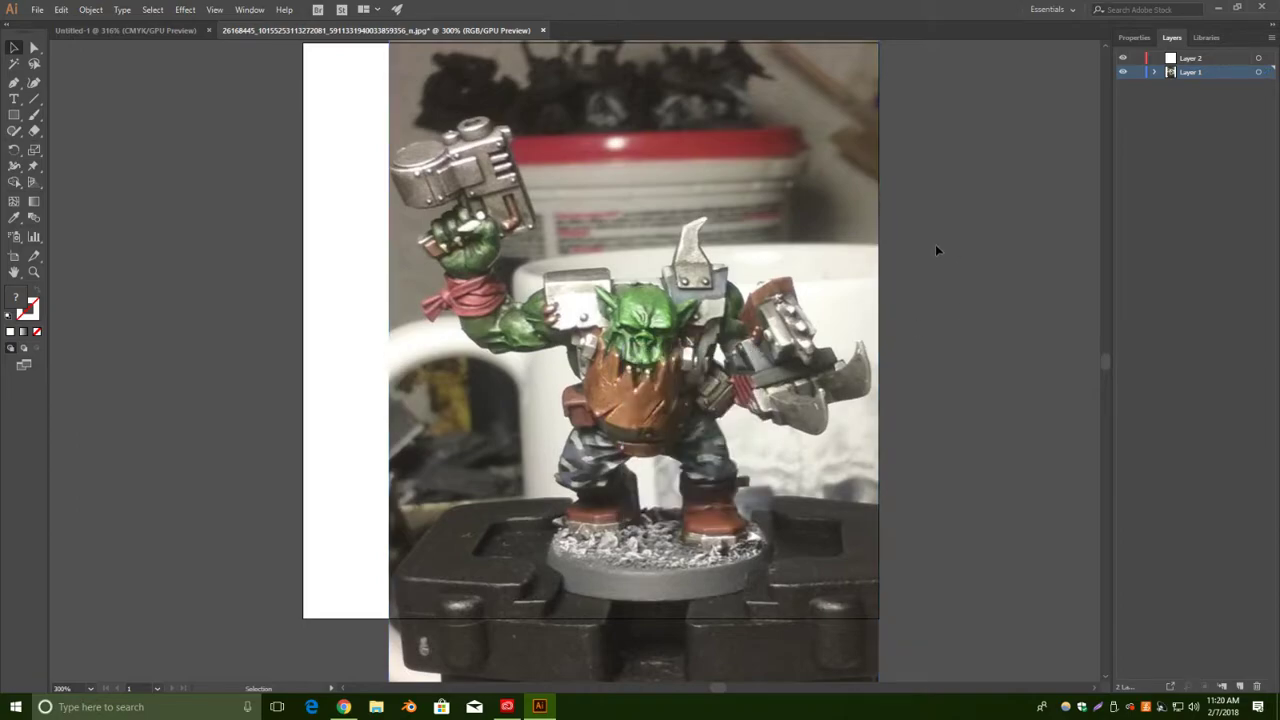
left_click(252, 11)
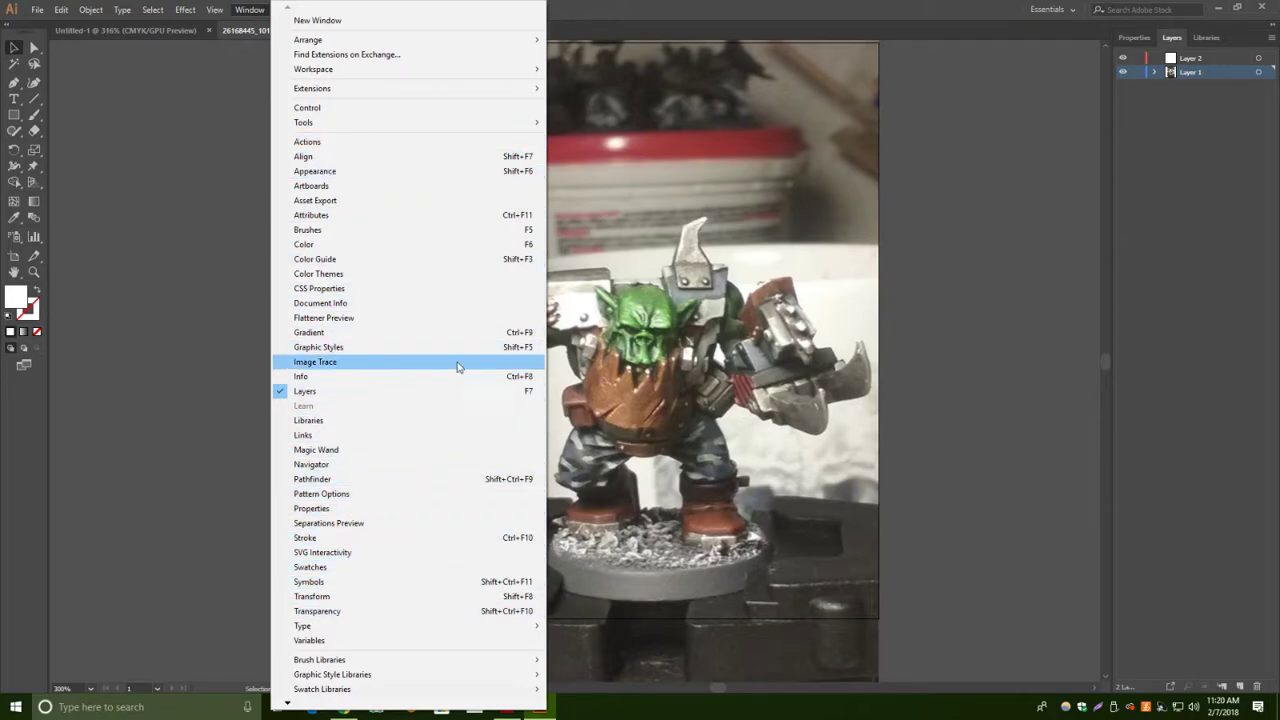
left_click(1106, 38)
Fade the photo to 29% opacity and shift it slightly up and to the left on the artboard.
left_click(1135, 38)
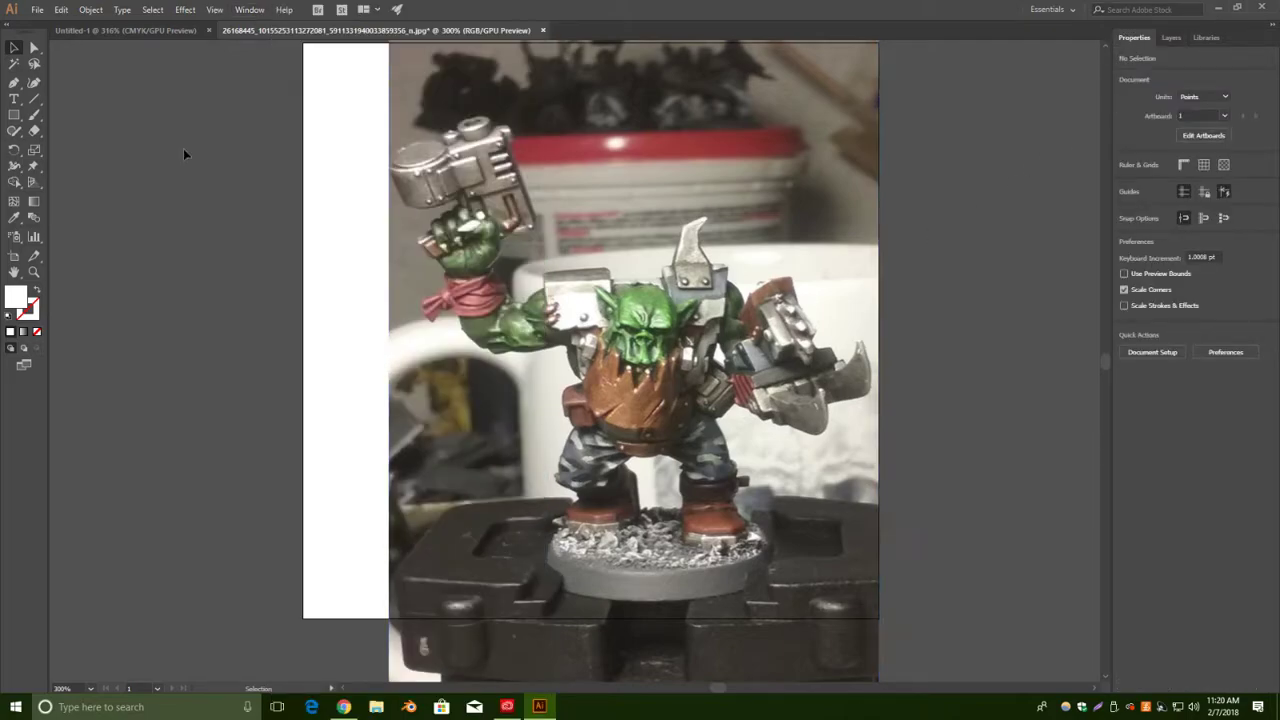
left_click(564, 319)
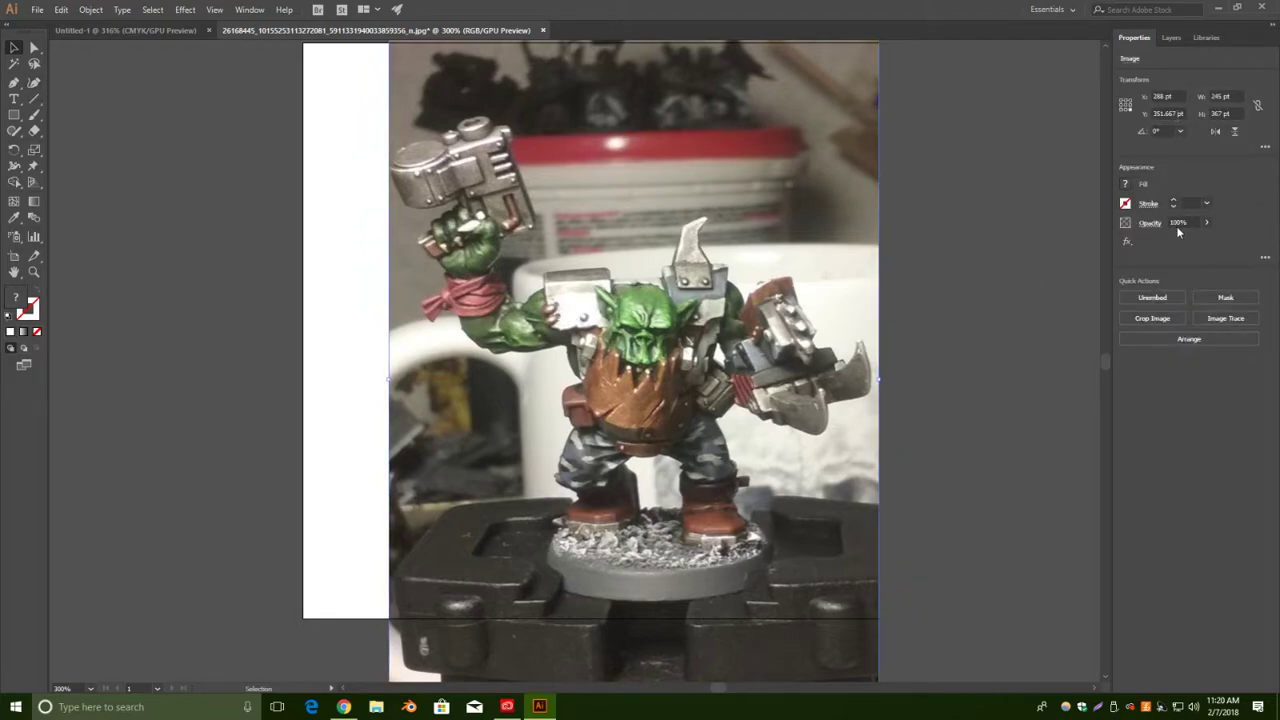
left_click(1207, 224)
left_click_drag(1205, 242, 1166, 244)
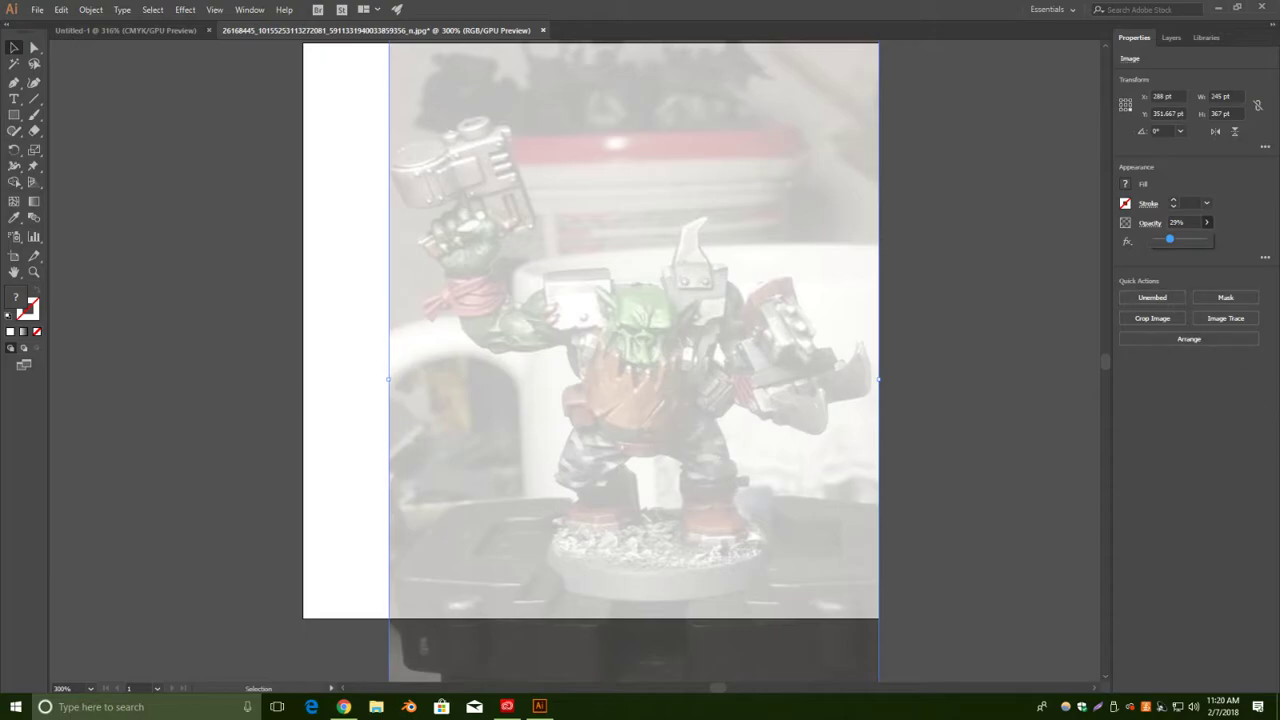
key("alt+Tab")
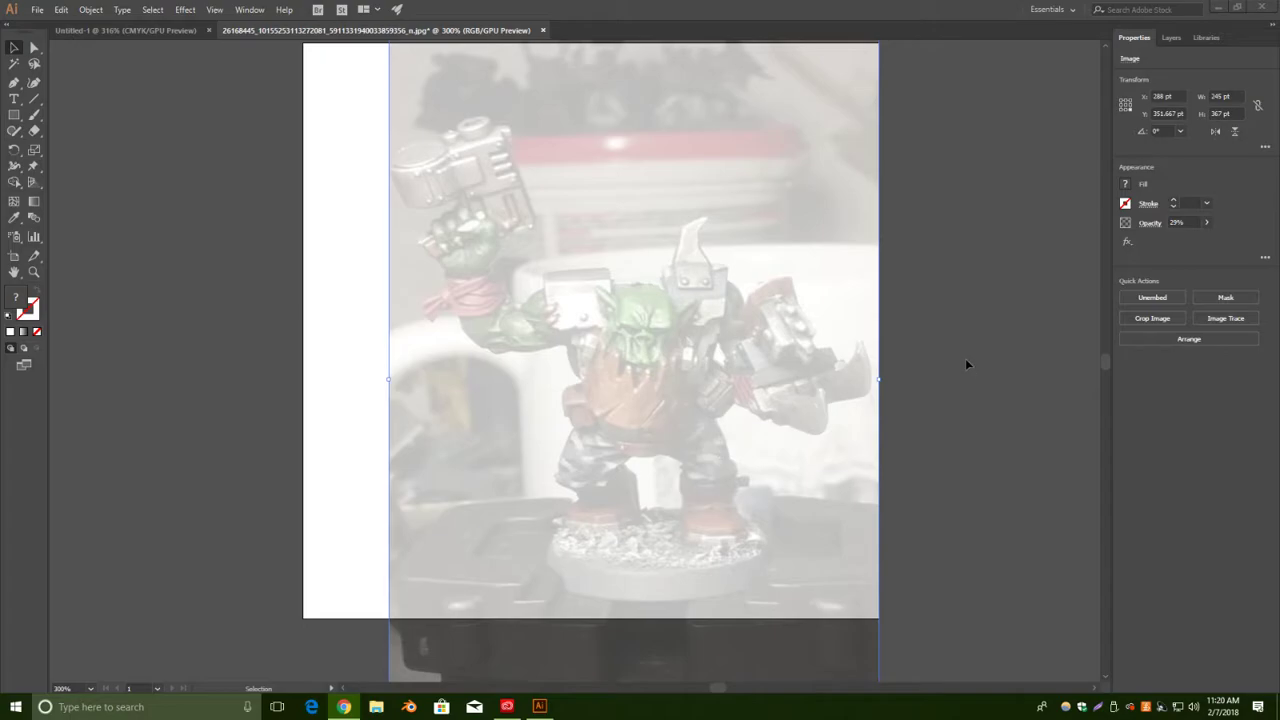
left_click_drag(580, 298, 584, 270)
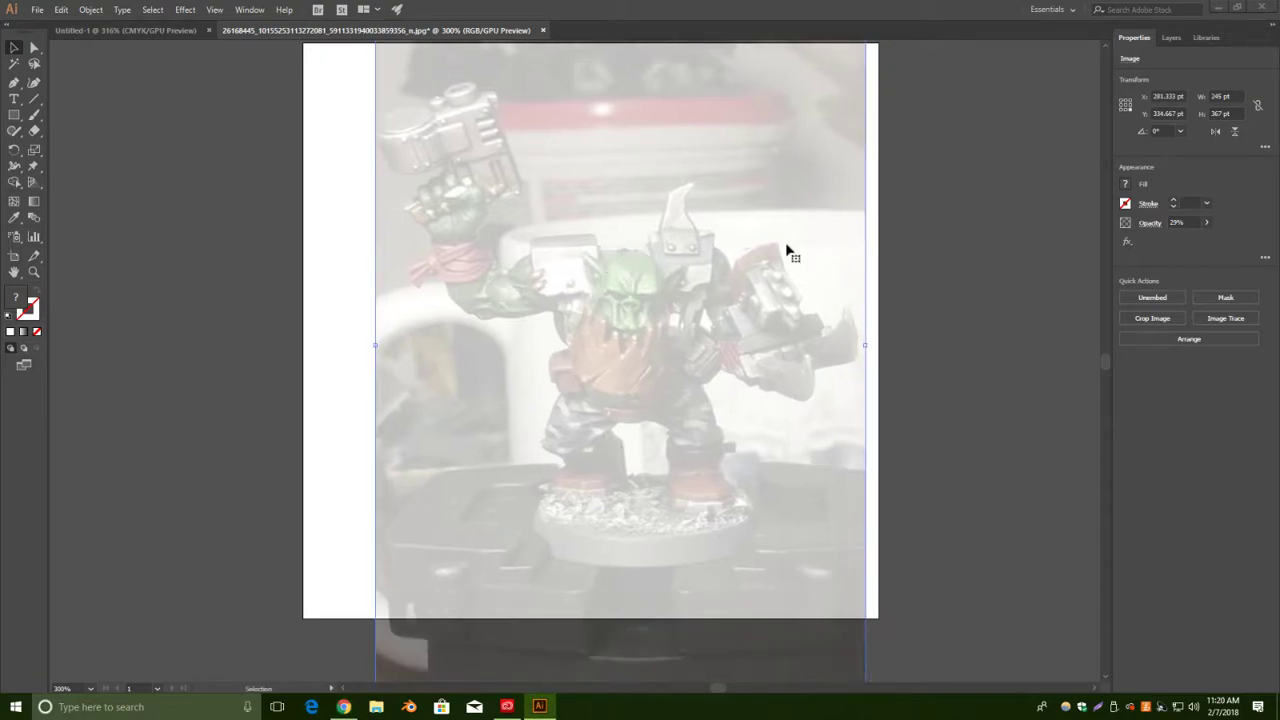
left_click(869, 371)
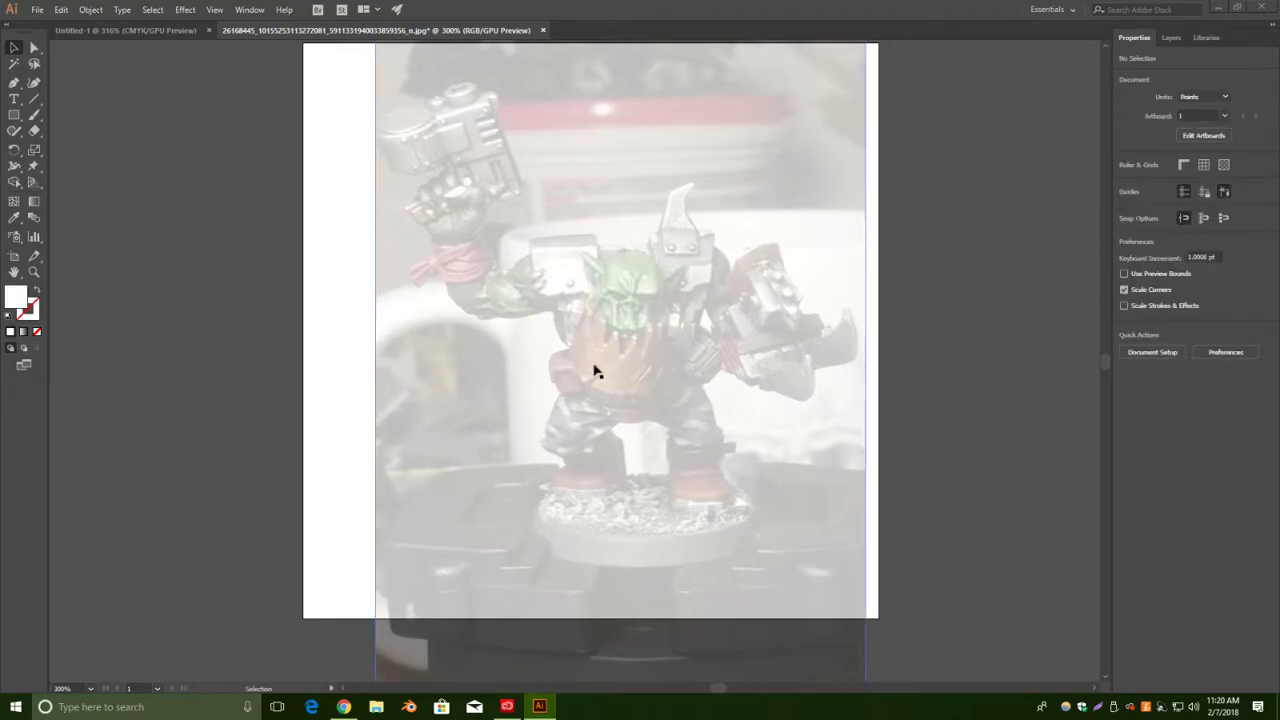
left_click(14, 84)
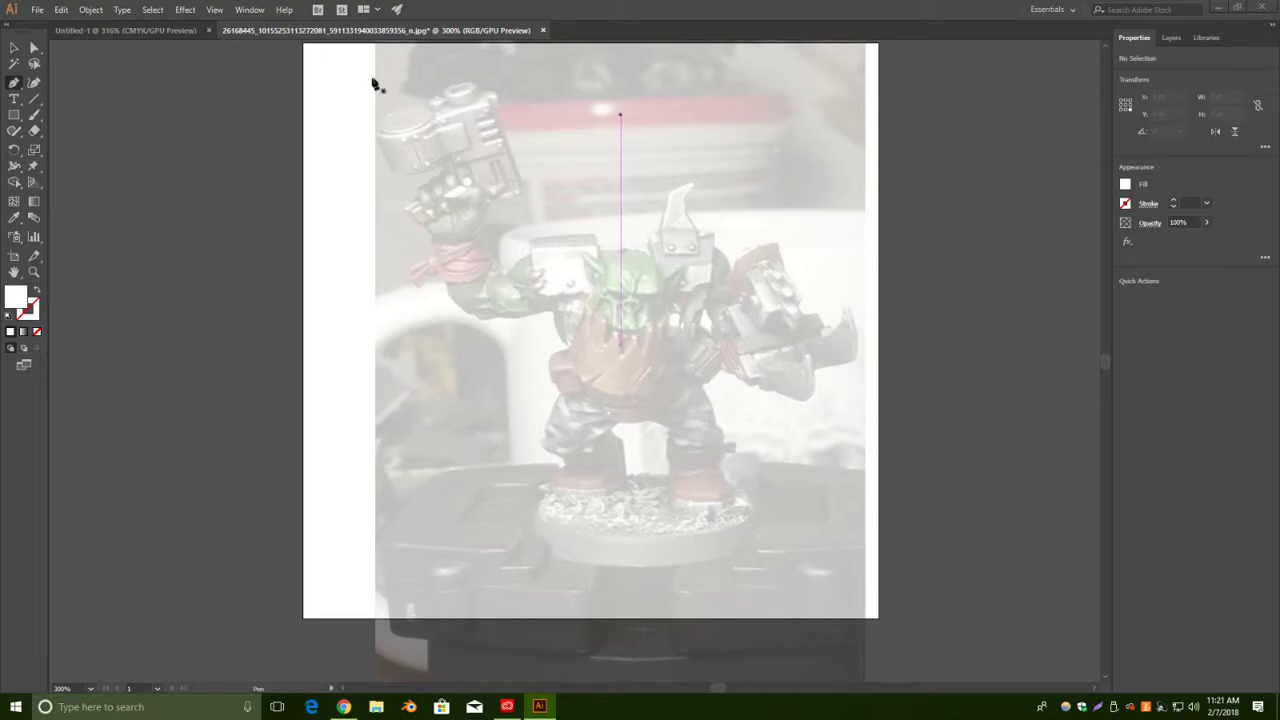
left_click(88, 11)
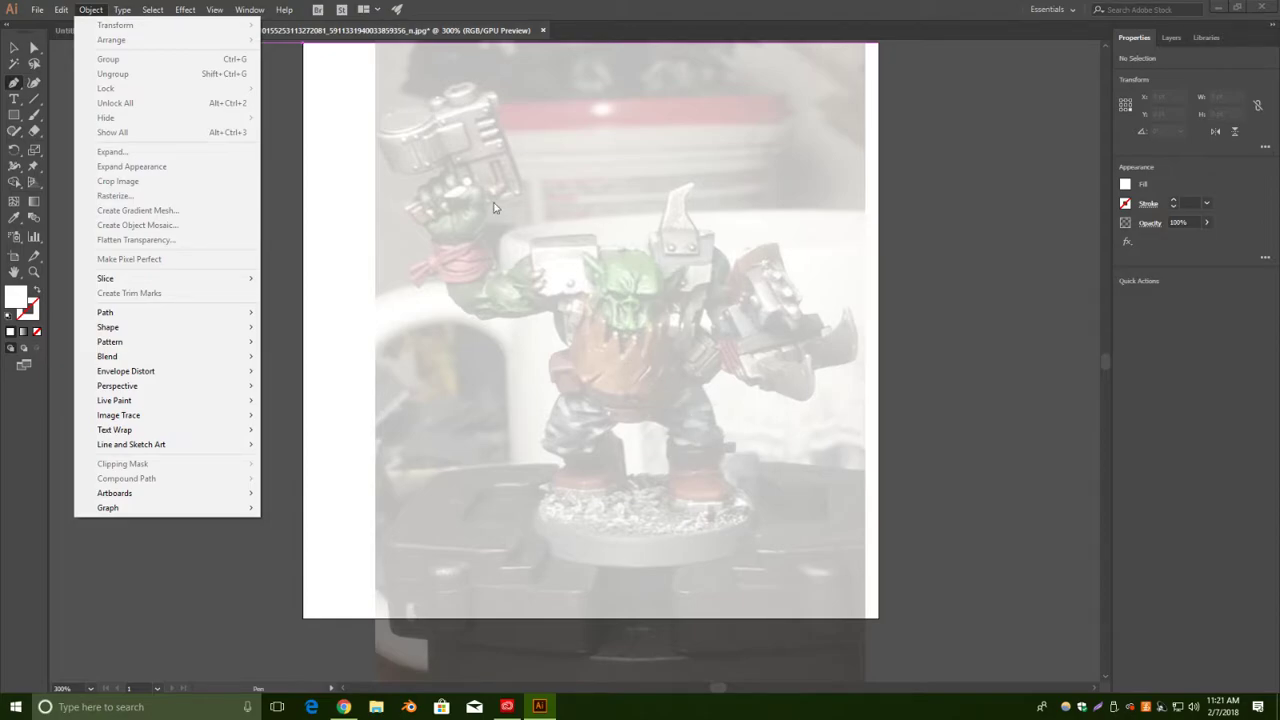
left_click(15, 48)
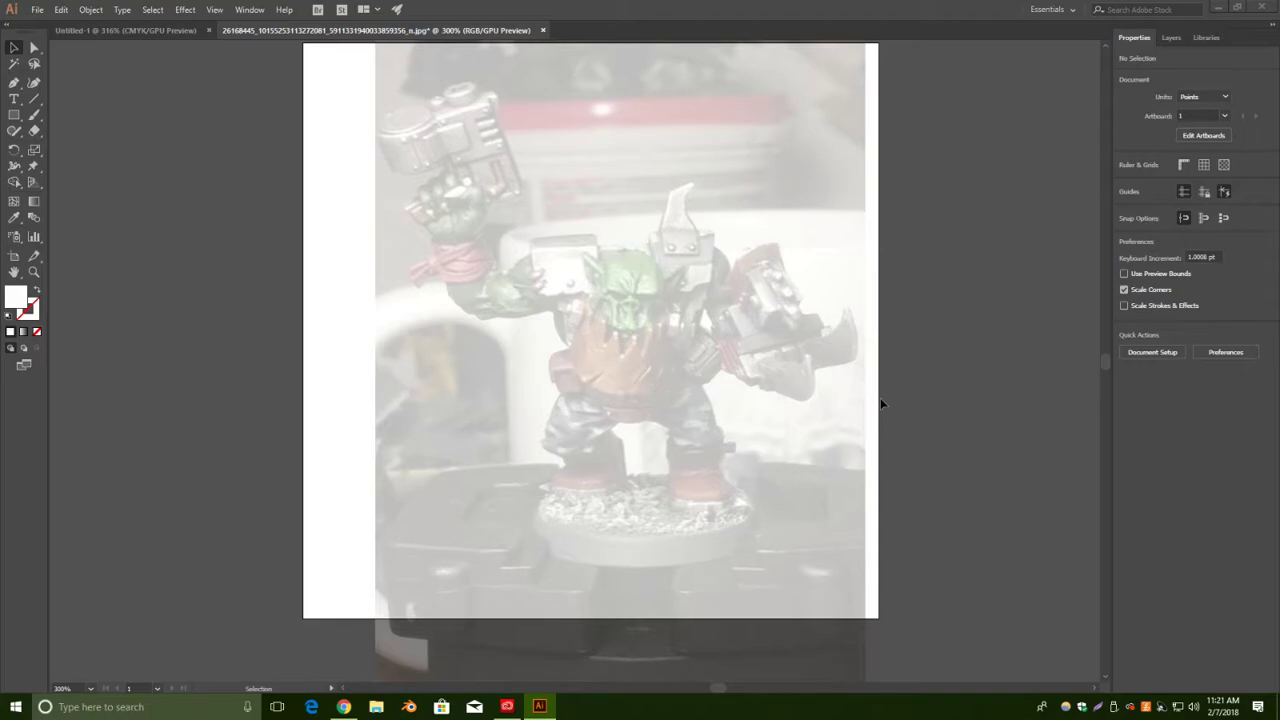
Lock the photo's layer and rename it Working Image.
left_click(1172, 37)
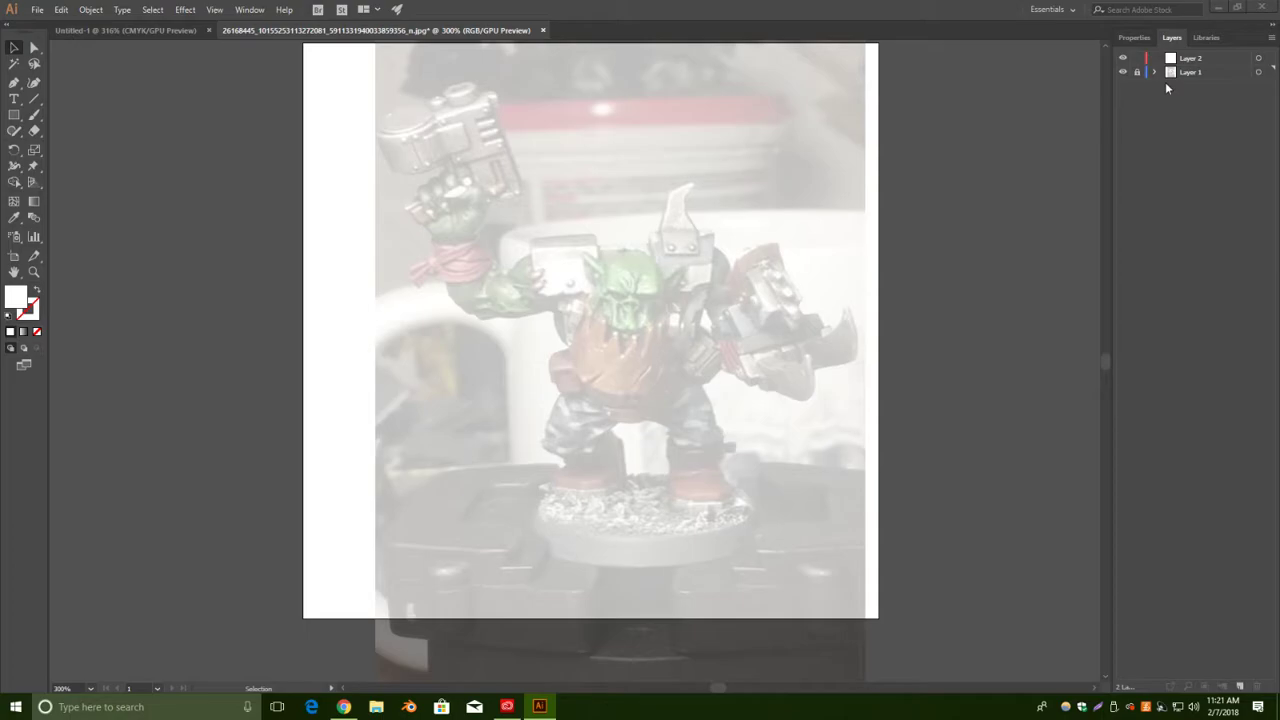
double_click(1190, 72)
type("Working Image")
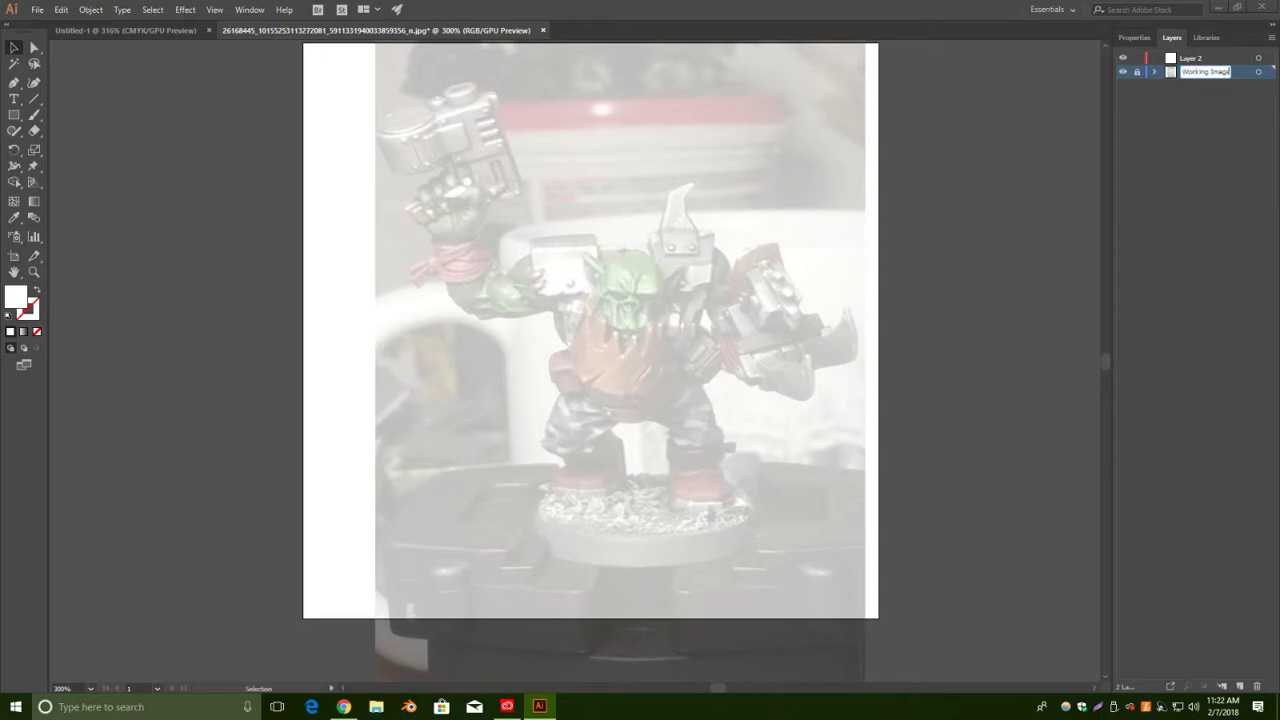
left_click(1217, 119)
Make Layer 2 active and set up the Pen tool with a black 000000 stroke and no fill.
left_click(1201, 57)
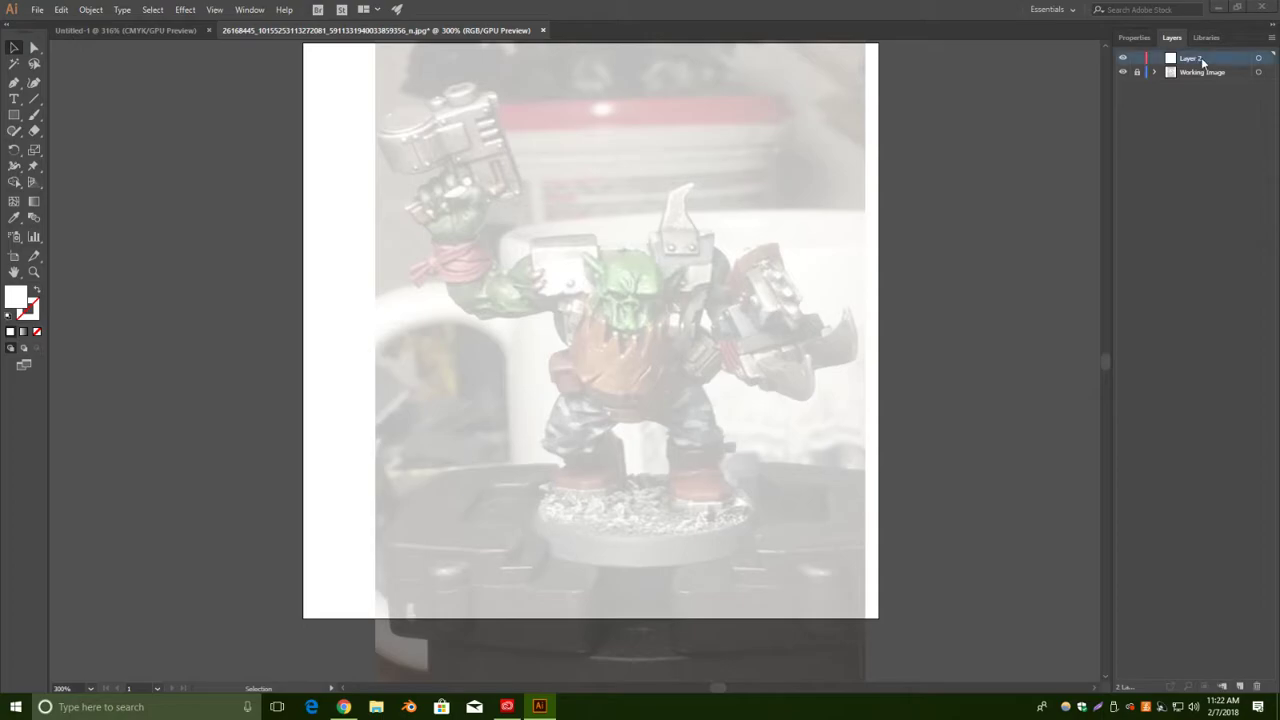
left_click(12, 83)
double_click(16, 298)
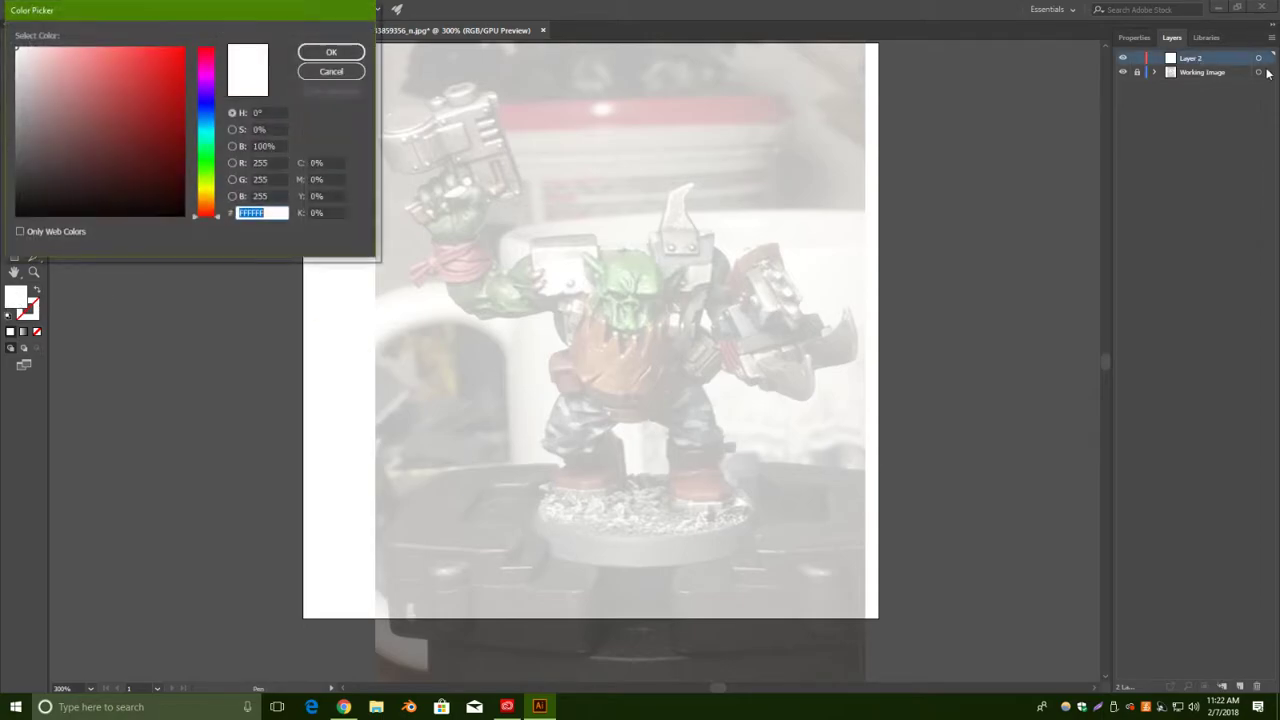
type("000000")
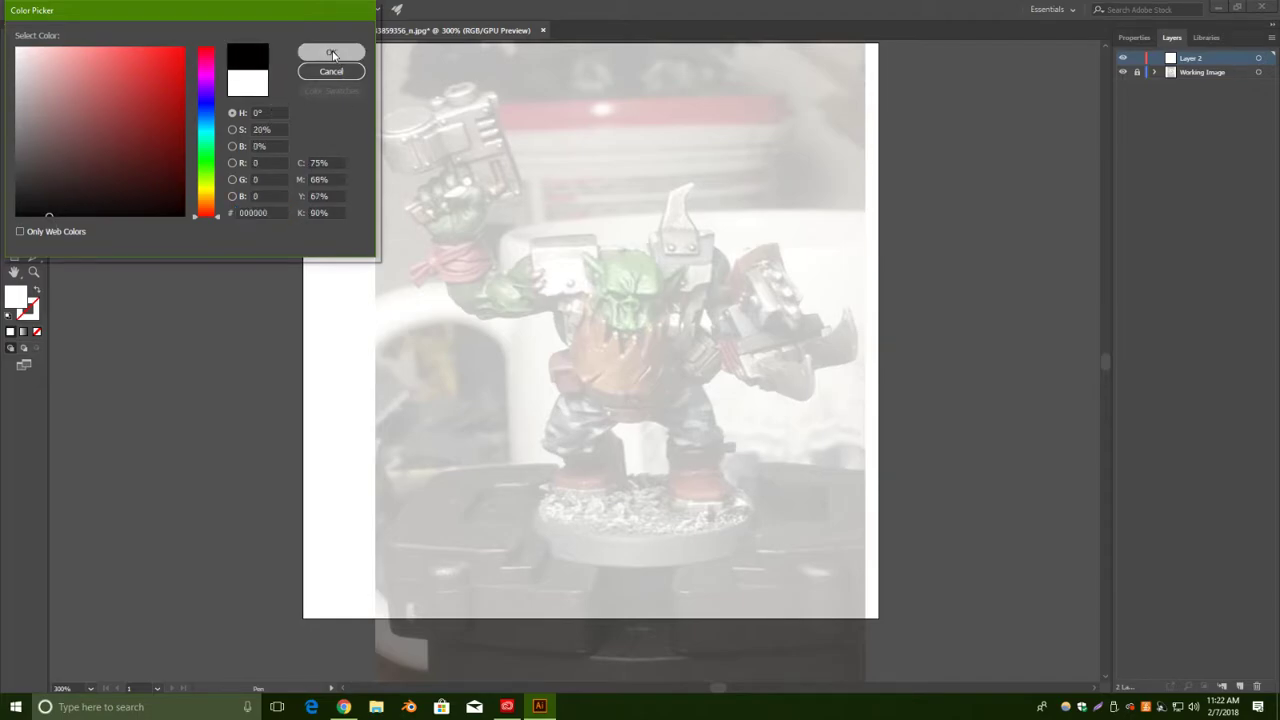
left_click(331, 52)
left_click(1131, 38)
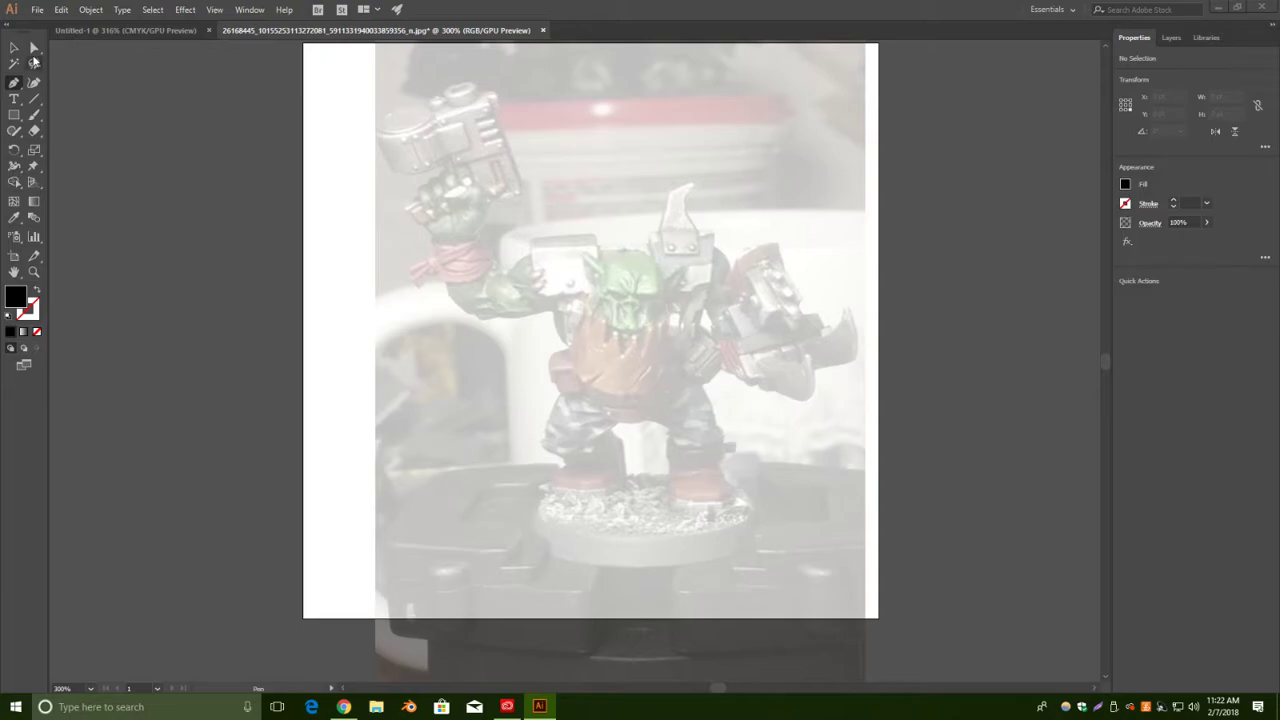
double_click(22, 296)
left_click(312, 73)
left_click(35, 291)
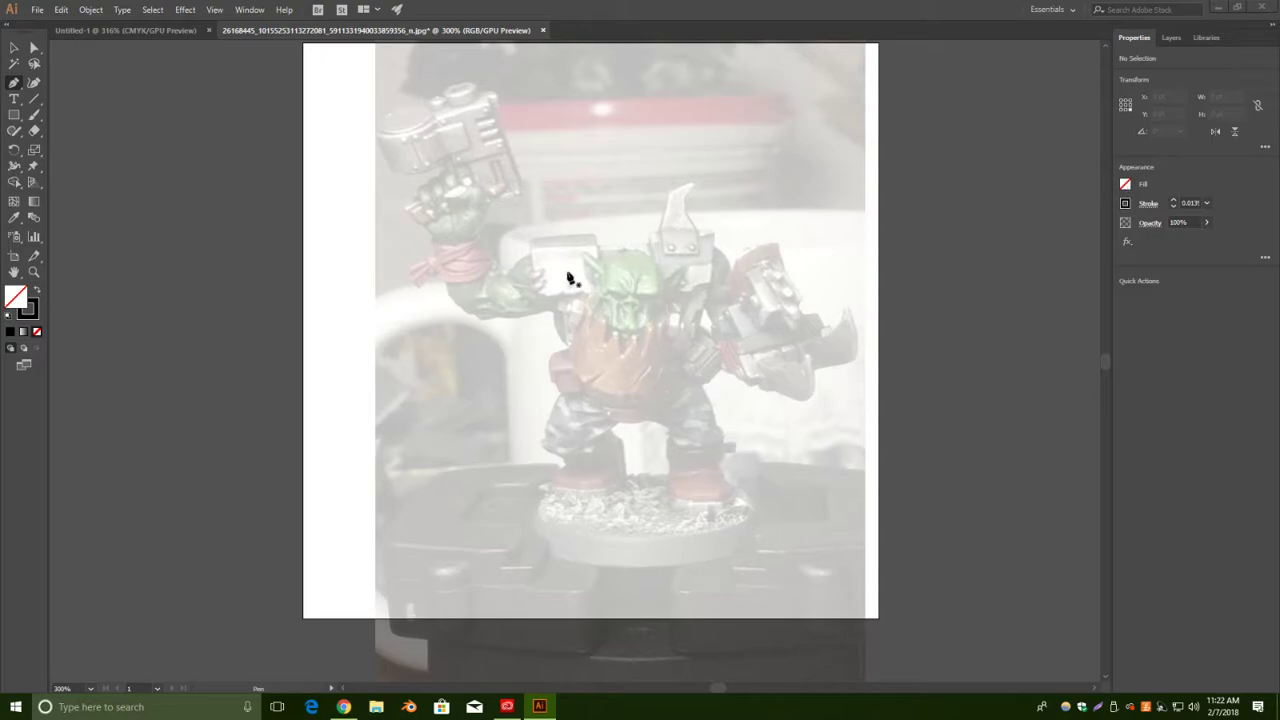
Trace the underside of the orc's raised arm with the Pen tool, from the red wristband to the armpit.
key("ctrl+plus")
key("ctrl+plus")
key("ctrl+plus")
left_click_drag(494, 203, 638, 446)
left_click_drag(659, 501, 652, 429)
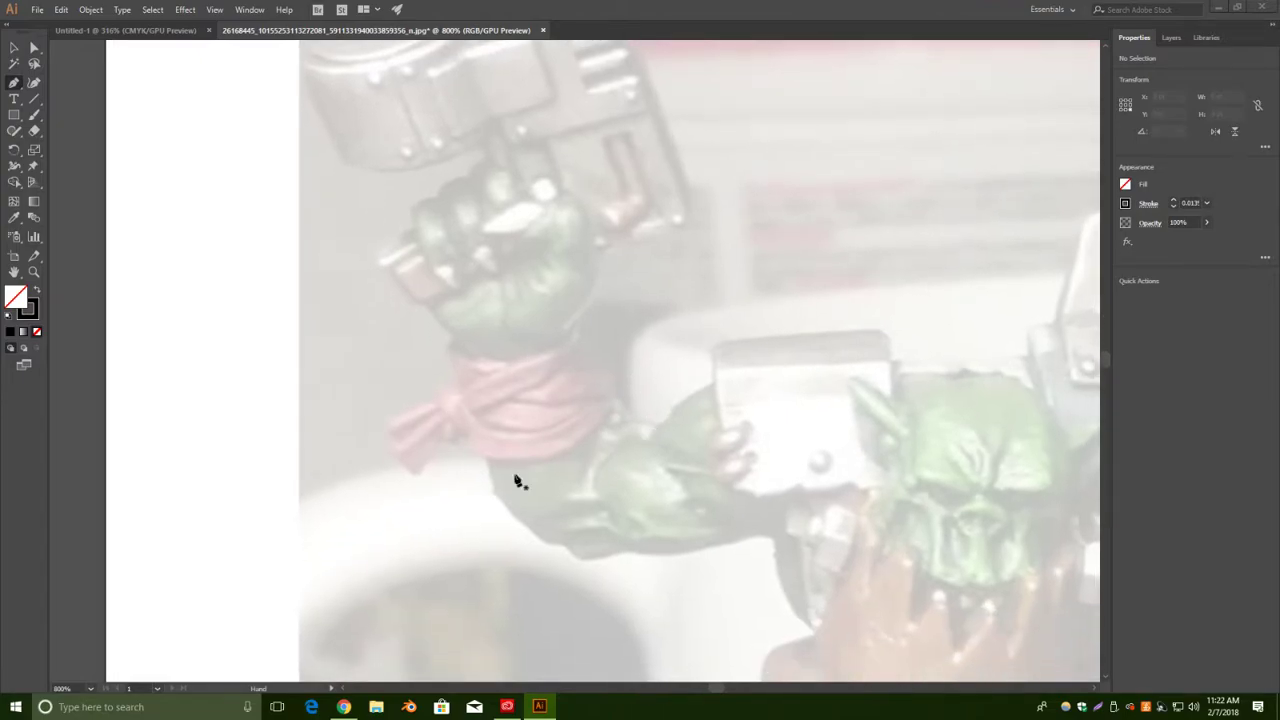
left_click_drag(483, 457, 773, 553)
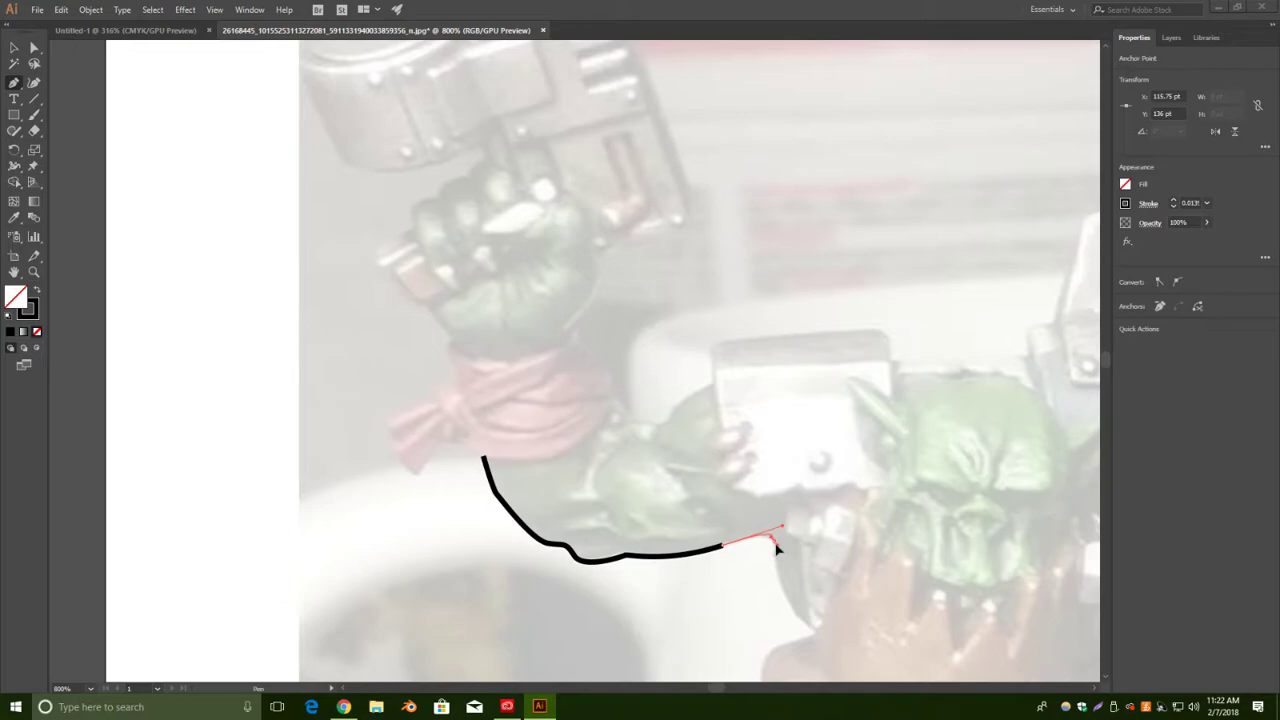
Continue the outline from the armpit down the torso and around the side pouch to the top of the leg.
left_click_drag(774, 545, 740, 390)
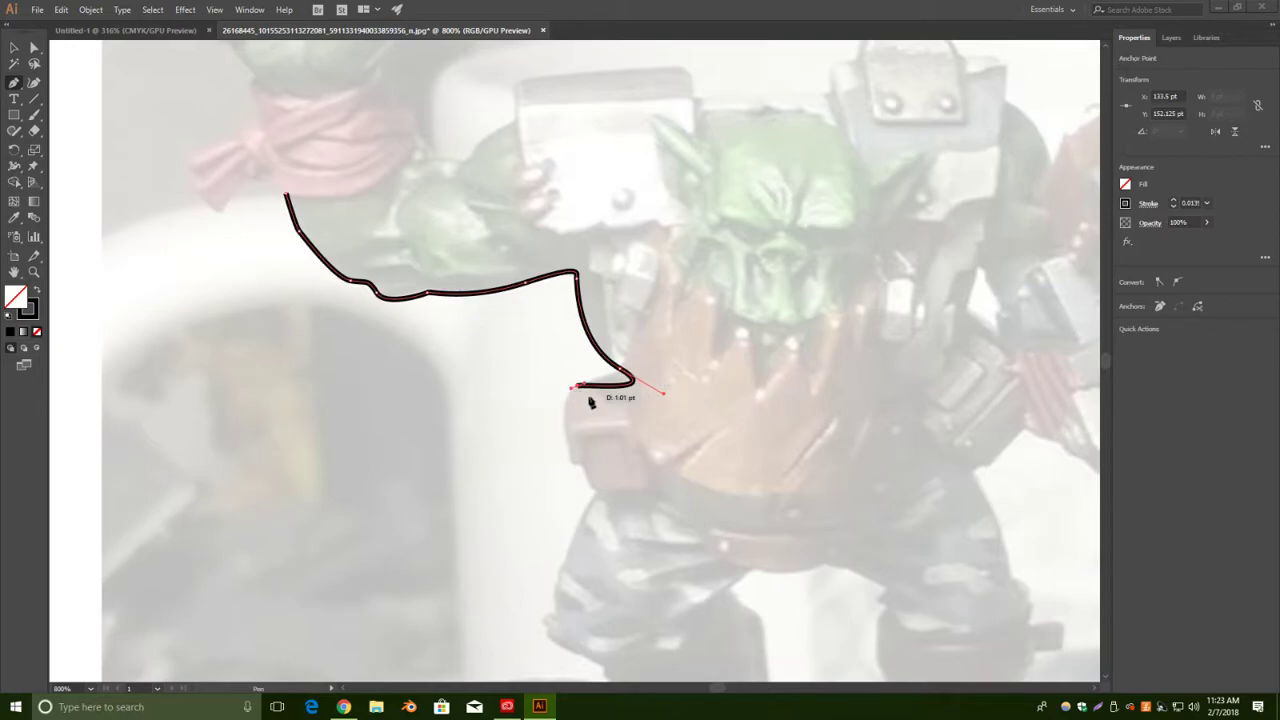
left_click(617, 372)
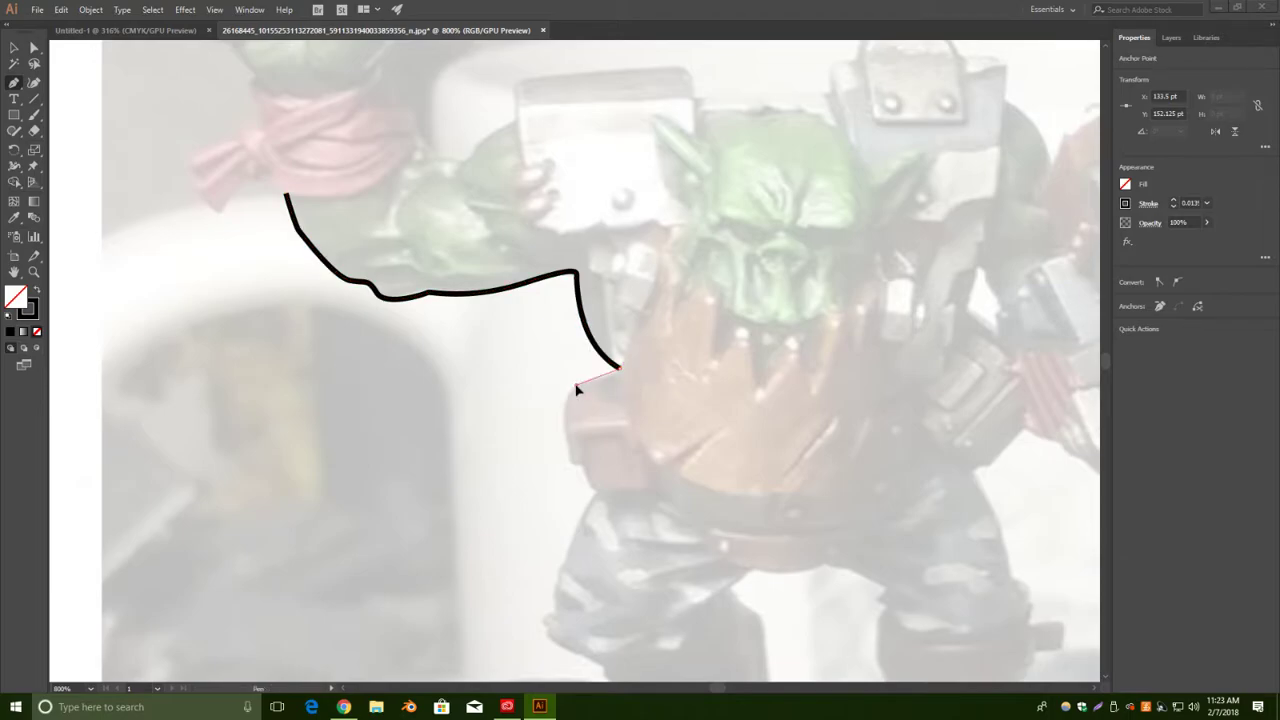
left_click_drag(567, 391, 605, 510)
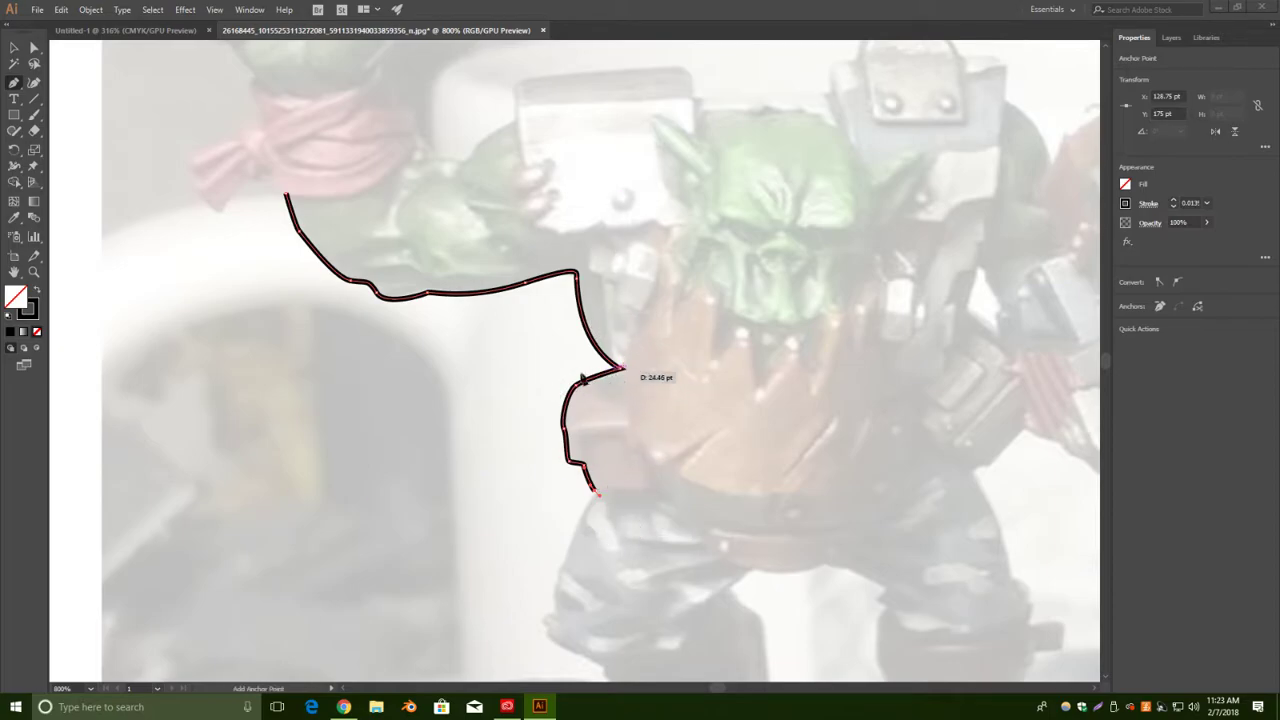
Trace the outer edge of the photo's left leg from the hip down to the trouser bulge at the knee.
left_click_drag(623, 560, 657, 403)
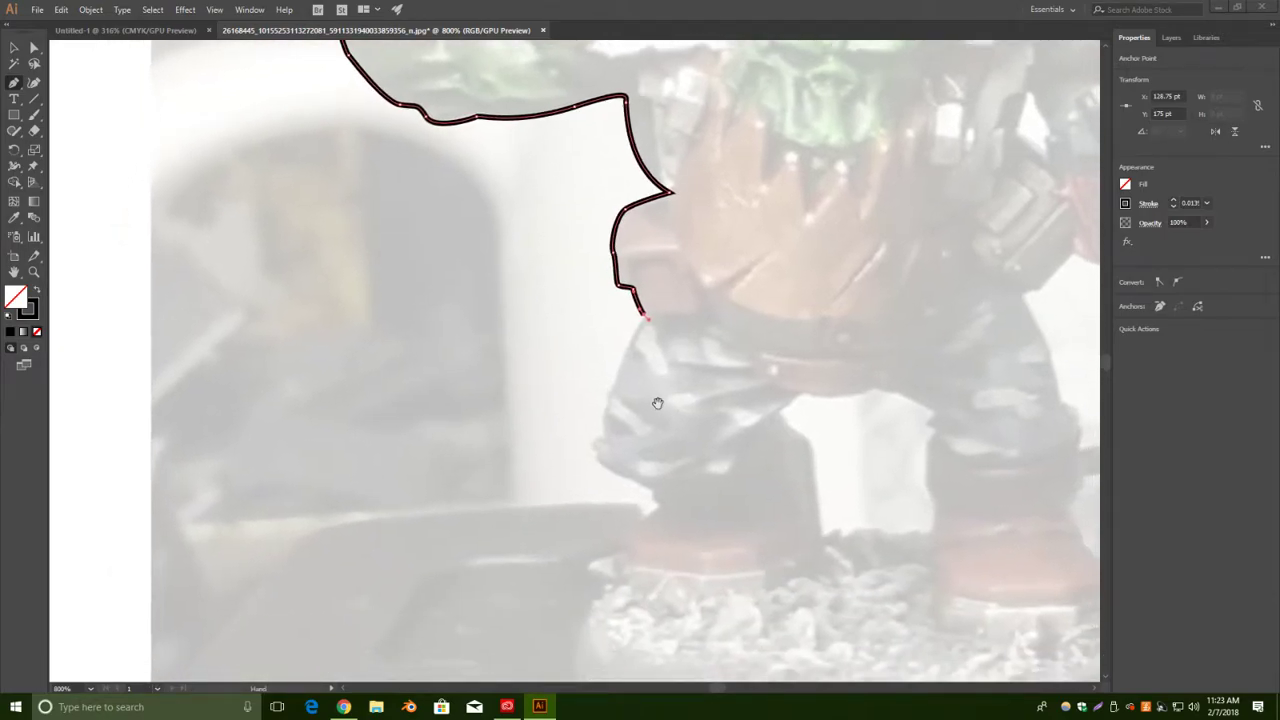
left_click_drag(604, 437, 608, 505)
left_click(606, 440)
mouse_move(607, 445)
left_mouse_down()
mouse_move(594, 443)
mouse_move(599, 460)
left_mouse_up()
Trace the lower trouser edge and continue around the left boot and along its sole.
left_click_drag(659, 495, 821, 537)
left_click(632, 568)
left_click(702, 594)
left_click(766, 589)
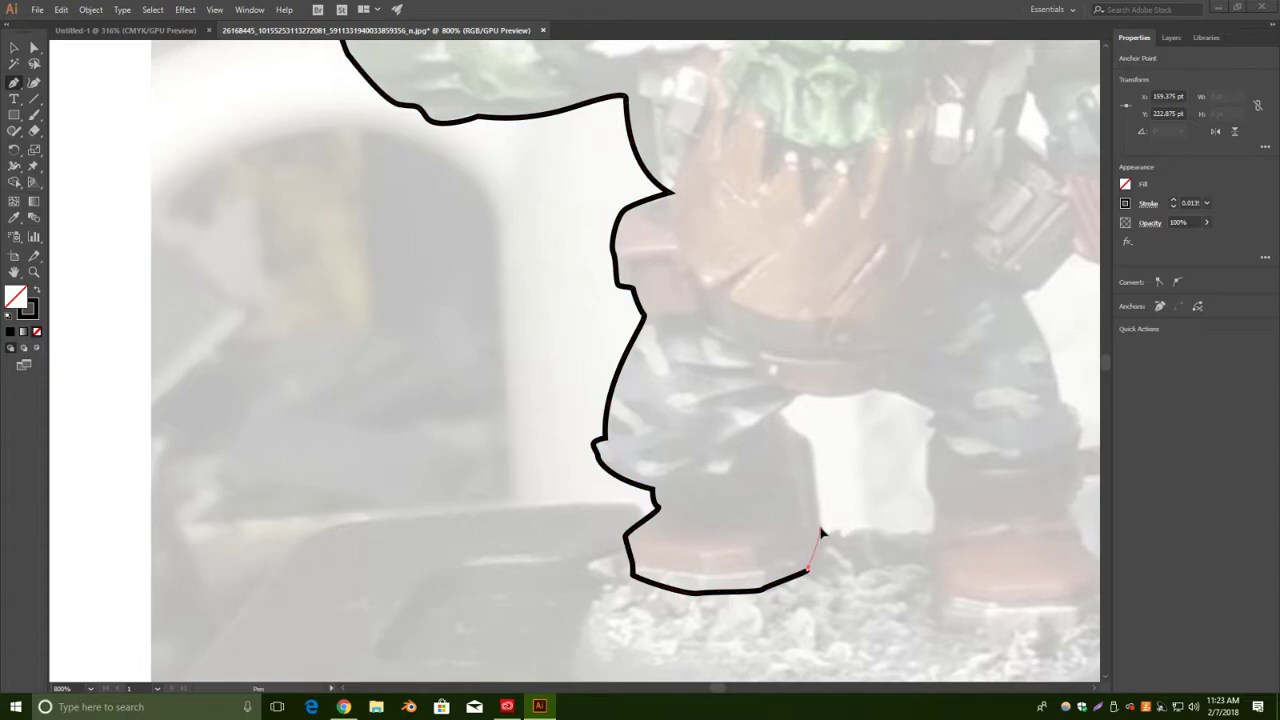
Trace up the left leg's inner edge and across under the belt to the other leg, ending in a corner point.
left_click_drag(809, 443, 784, 429)
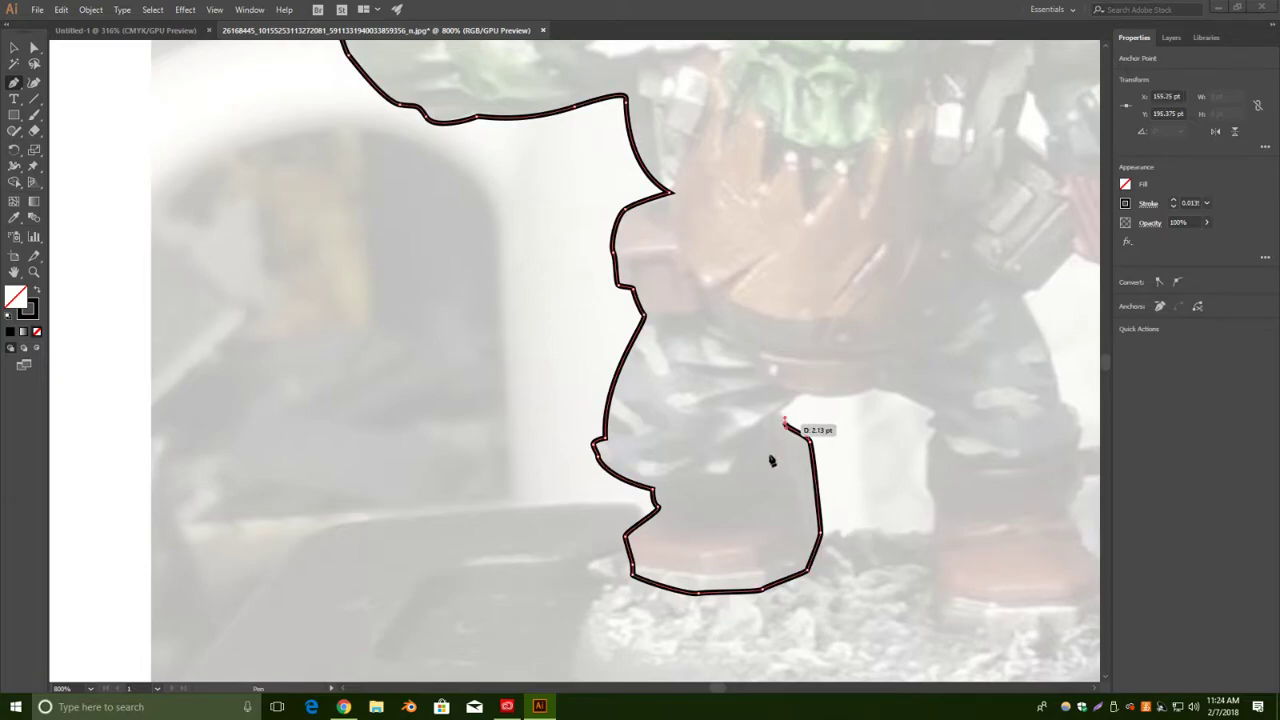
left_click(778, 412)
left_click(801, 394)
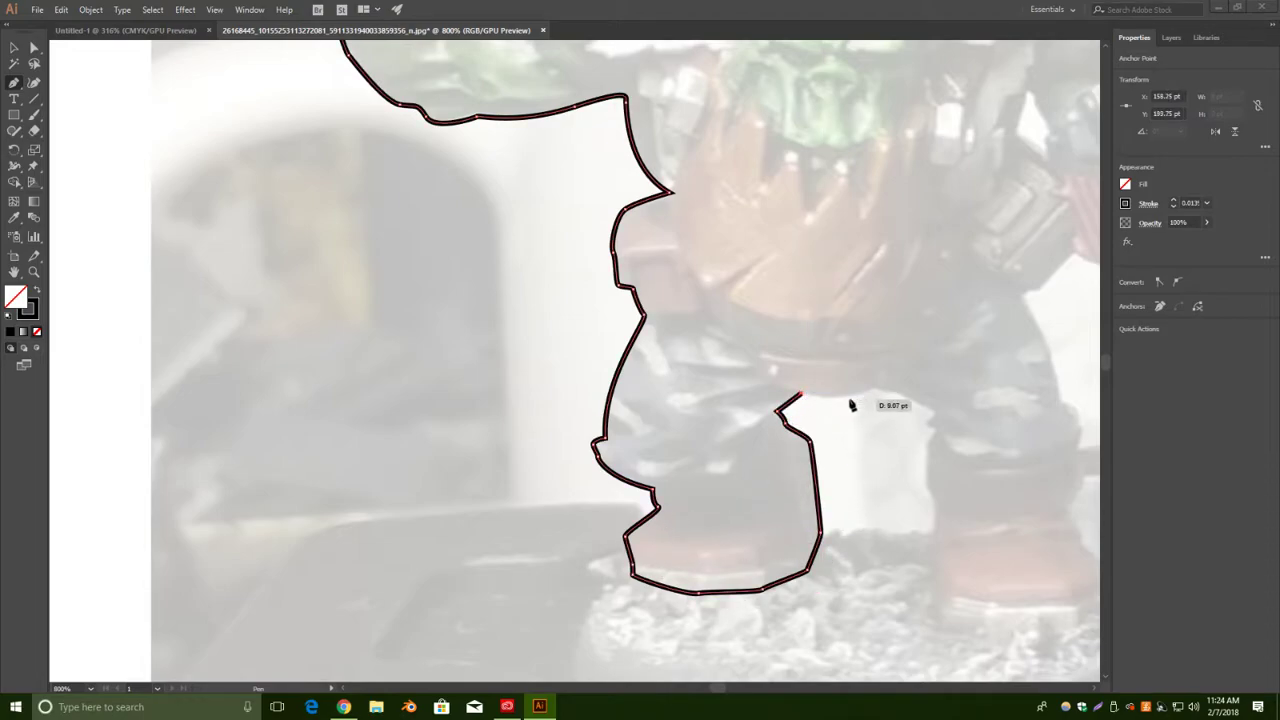
left_click(898, 381)
mouse_move(900, 382)
left_mouse_down()
mouse_move(889, 369)
mouse_move(880, 398)
left_mouse_up()
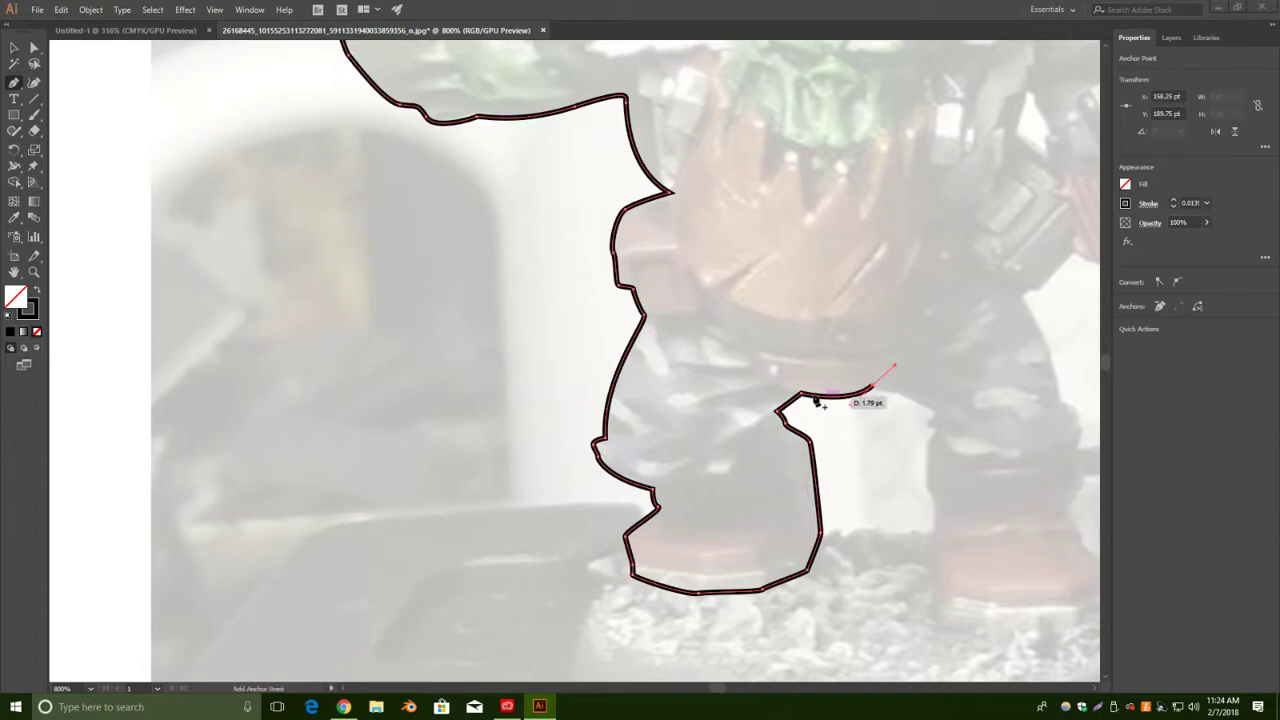
left_click(933, 411)
key("ctrl+z")
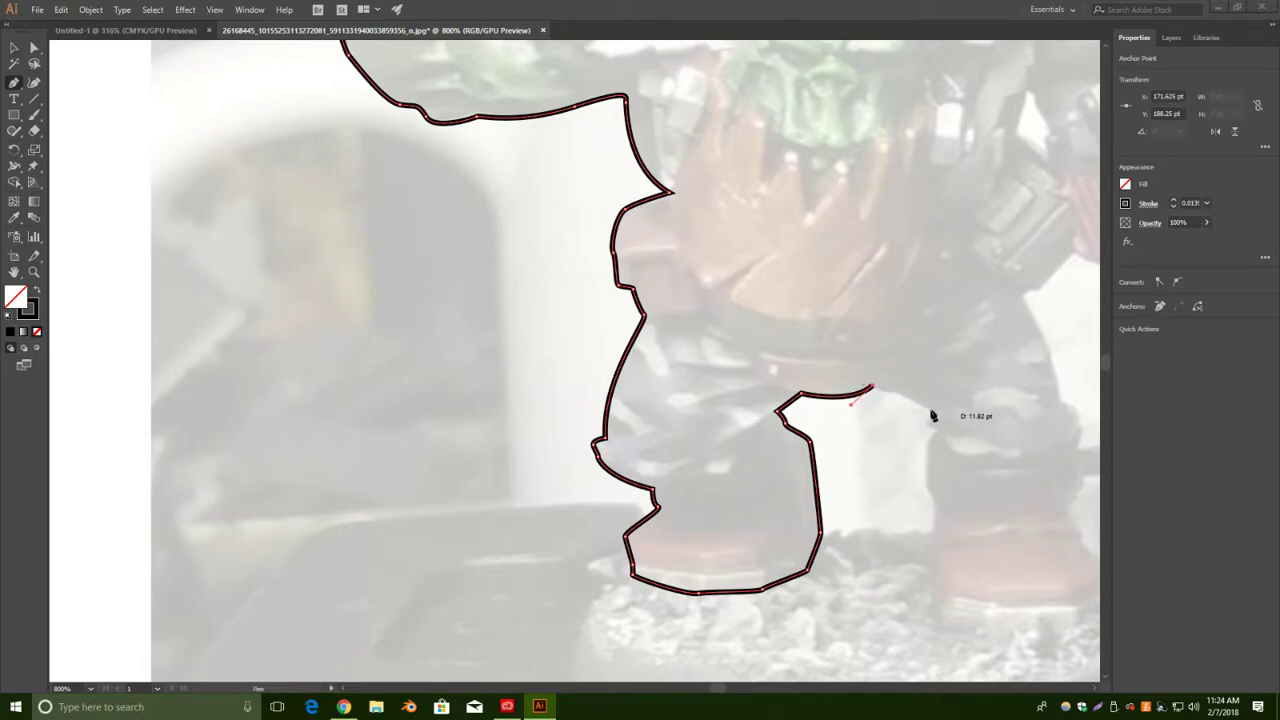
left_click(935, 411)
Trace the inner edge of the right leg down to the top of its boot.
left_click(928, 424)
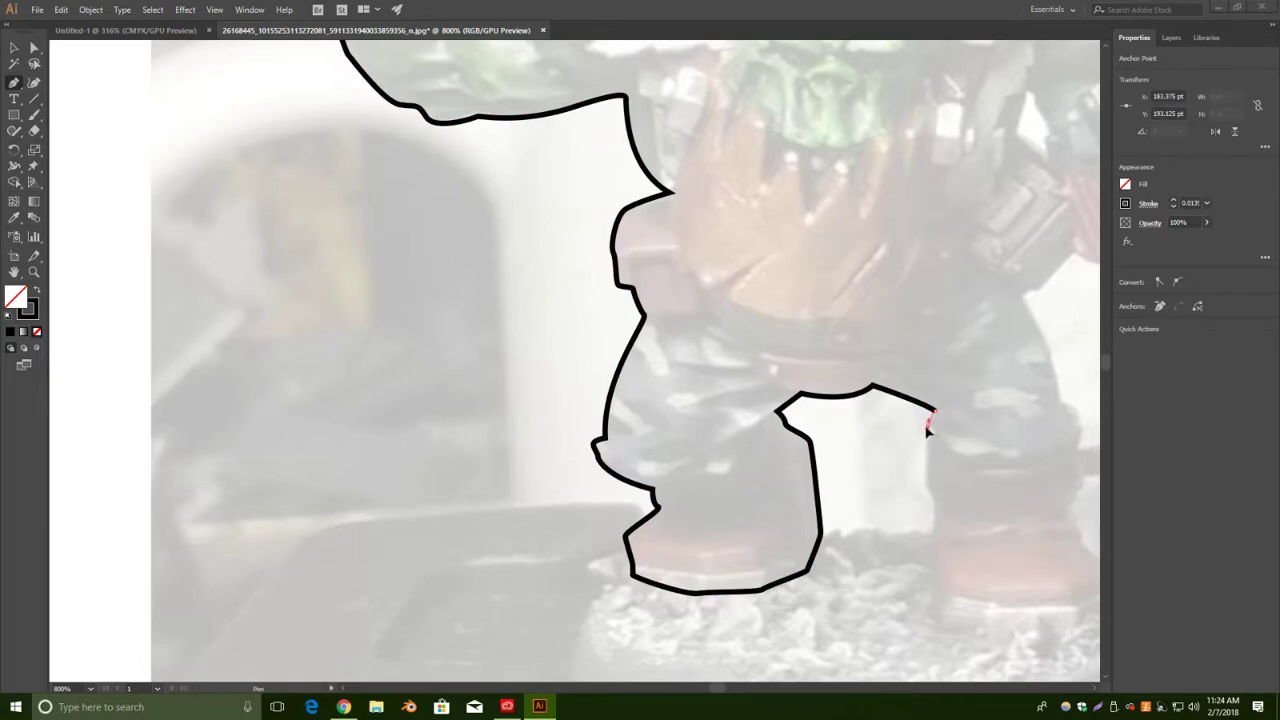
left_click(935, 433)
left_click(928, 492)
left_click_drag(929, 505, 936, 514)
left_click(927, 488)
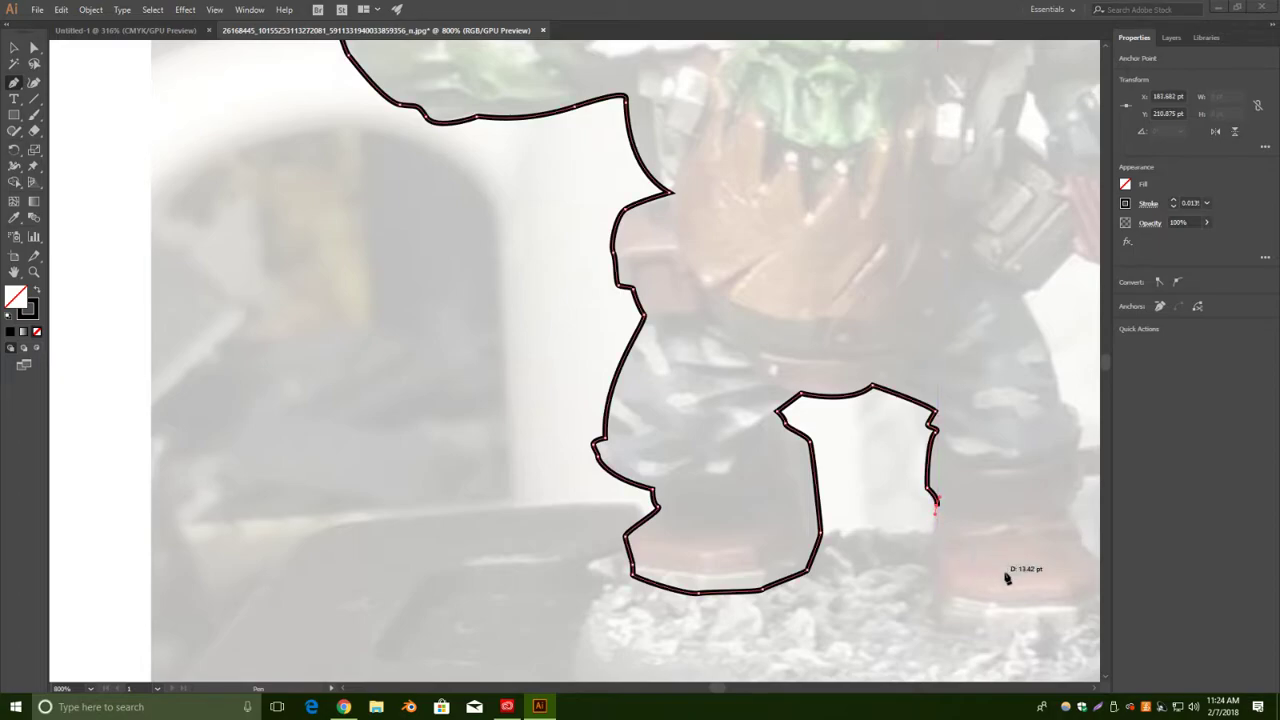
Trace around the right boot, along its sole and back up to the outer ankle.
left_click_drag(1005, 598, 896, 507)
left_click_drag(826, 460, 963, 432)
left_click(957, 416)
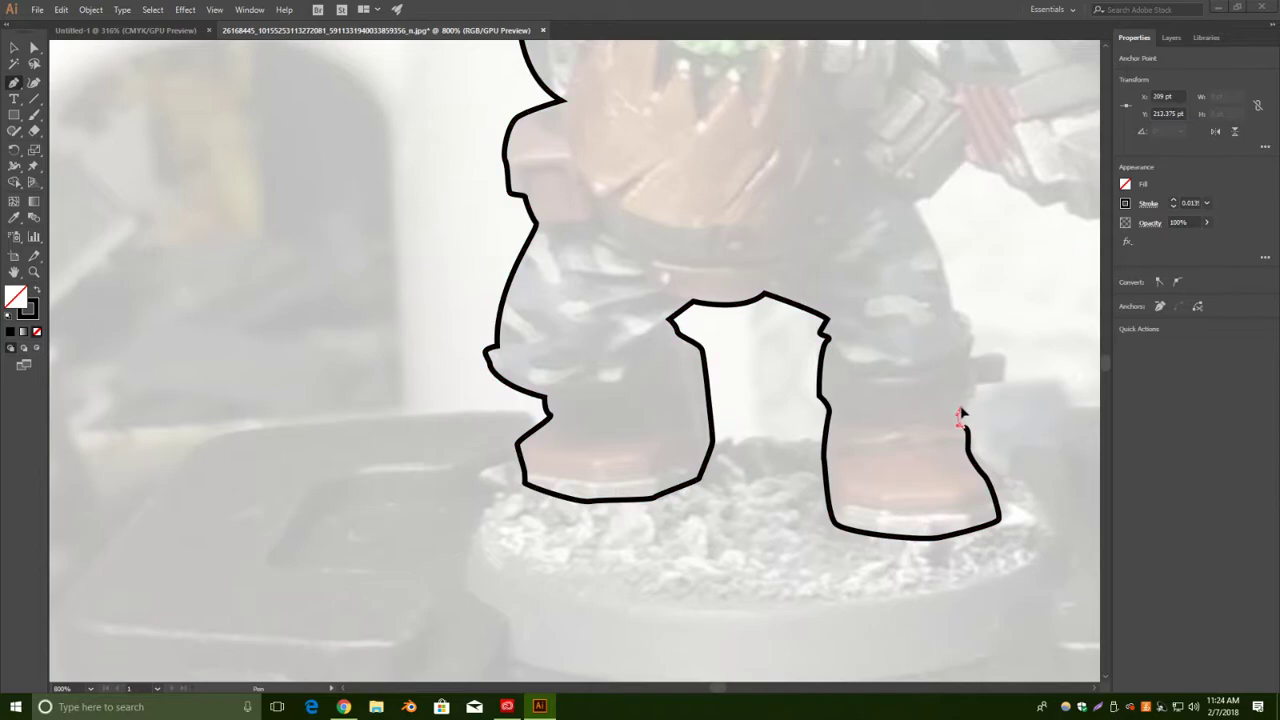
Trace the right leg's outer edge up to the hip and end the curve in a corner point.
left_click(975, 380)
left_click(971, 344)
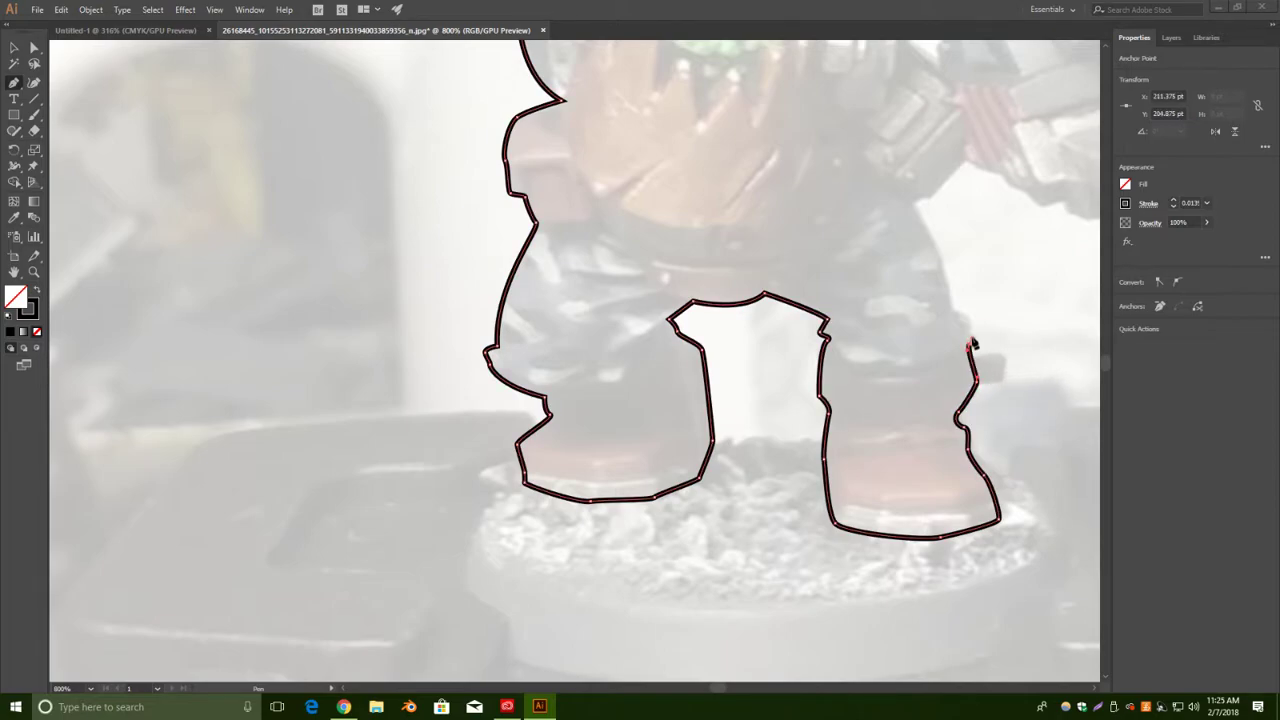
left_click(930, 302)
left_click_drag(912, 206, 882, 162)
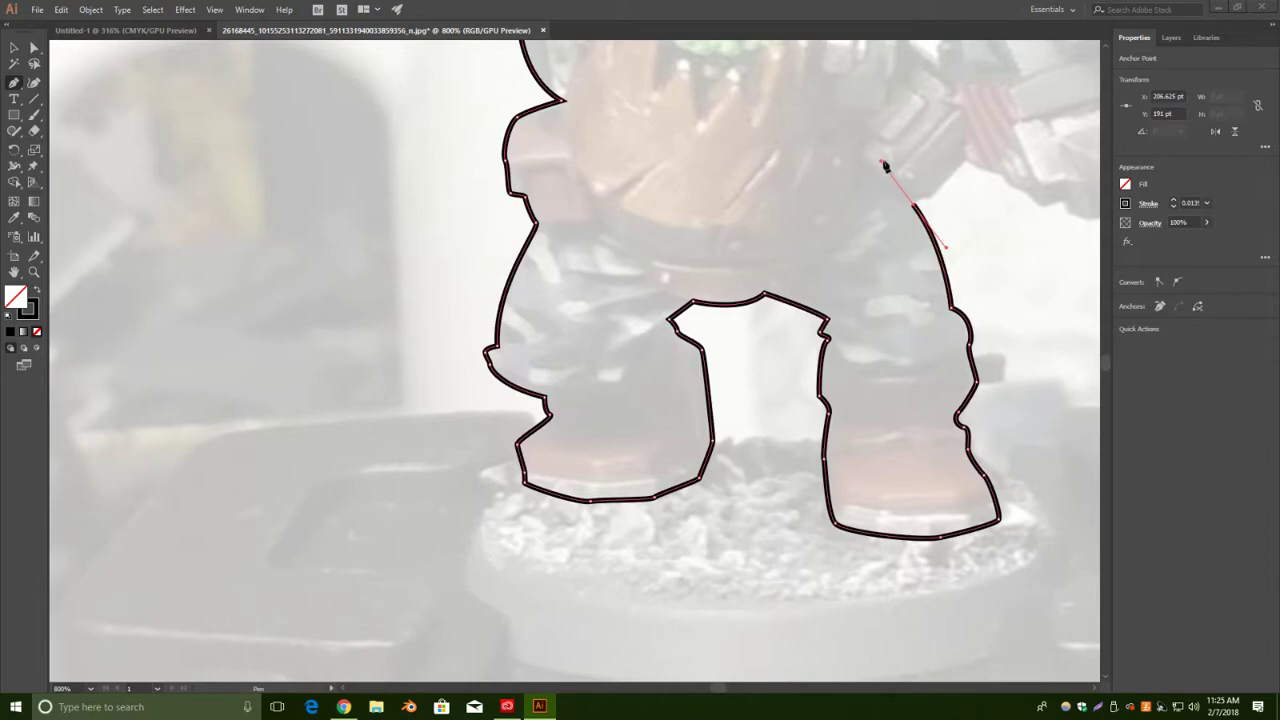
left_click(913, 205)
Trace from the hip along the underside of the forearm to the red wrist wrap, ending in a corner point.
left_click(934, 202, "ctrl")
left_click(943, 199)
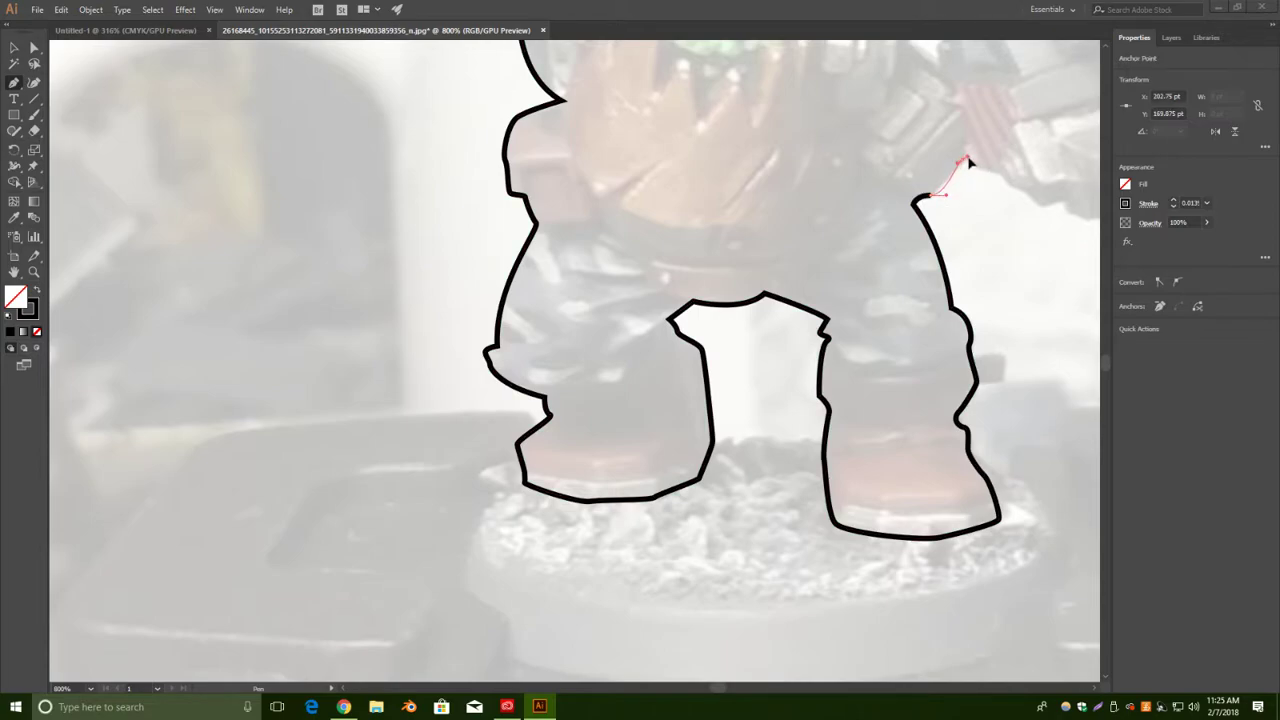
left_click(962, 160)
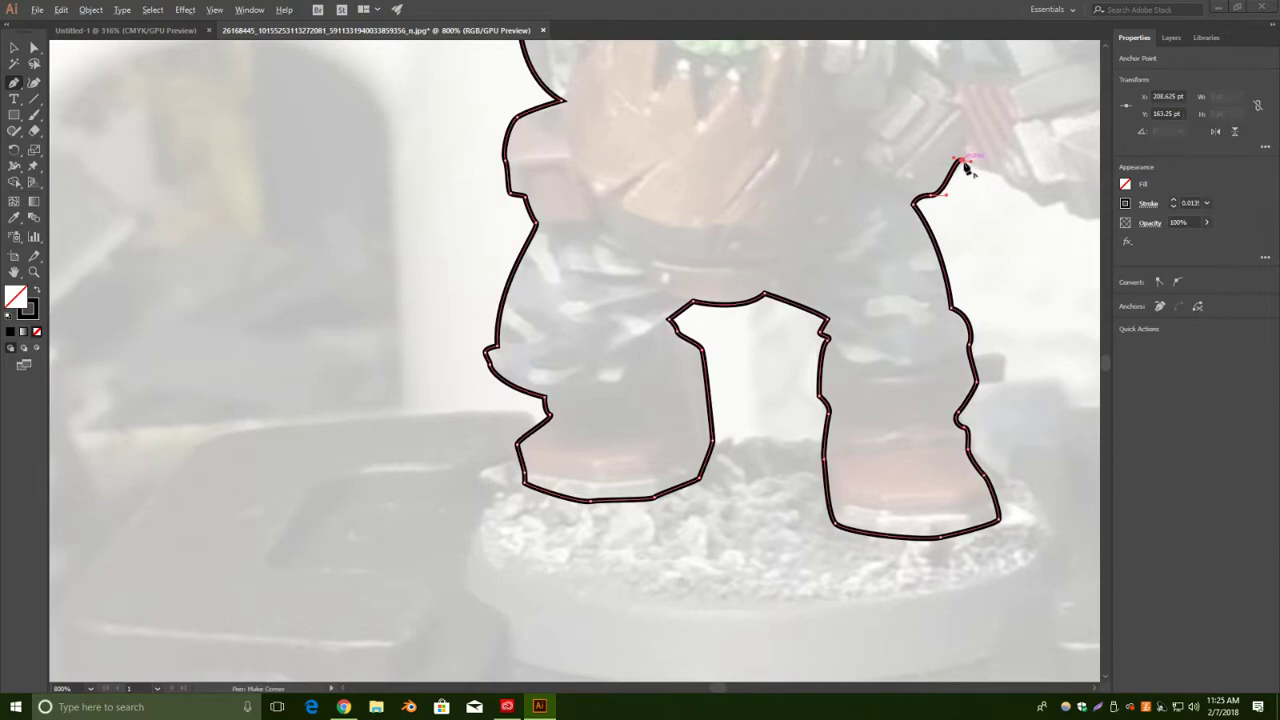
left_click(926, 200)
left_click_drag(967, 160, 971, 173)
Trace the lower edge of the red wrist wrap and the jagged underside of the weapon up to its blade.
left_click_drag(1011, 163, 884, 335)
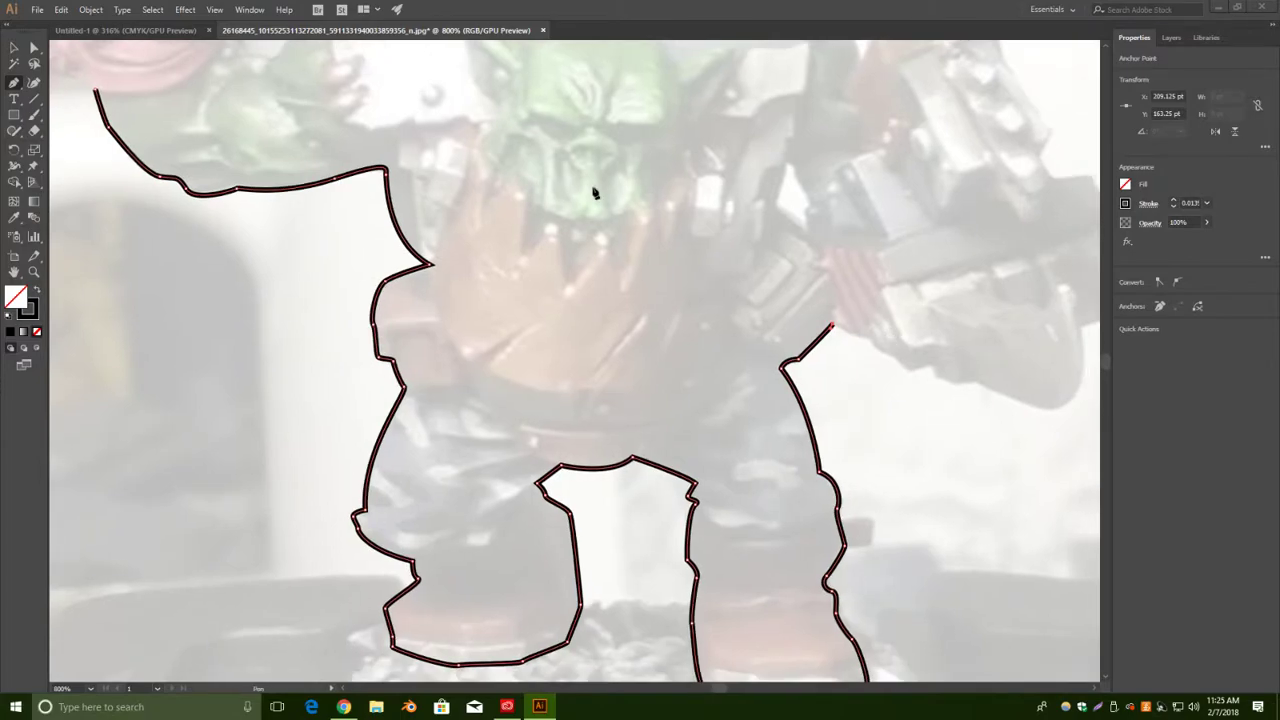
left_click(885, 338)
left_click(881, 350)
left_click(886, 352)
left_click(907, 371)
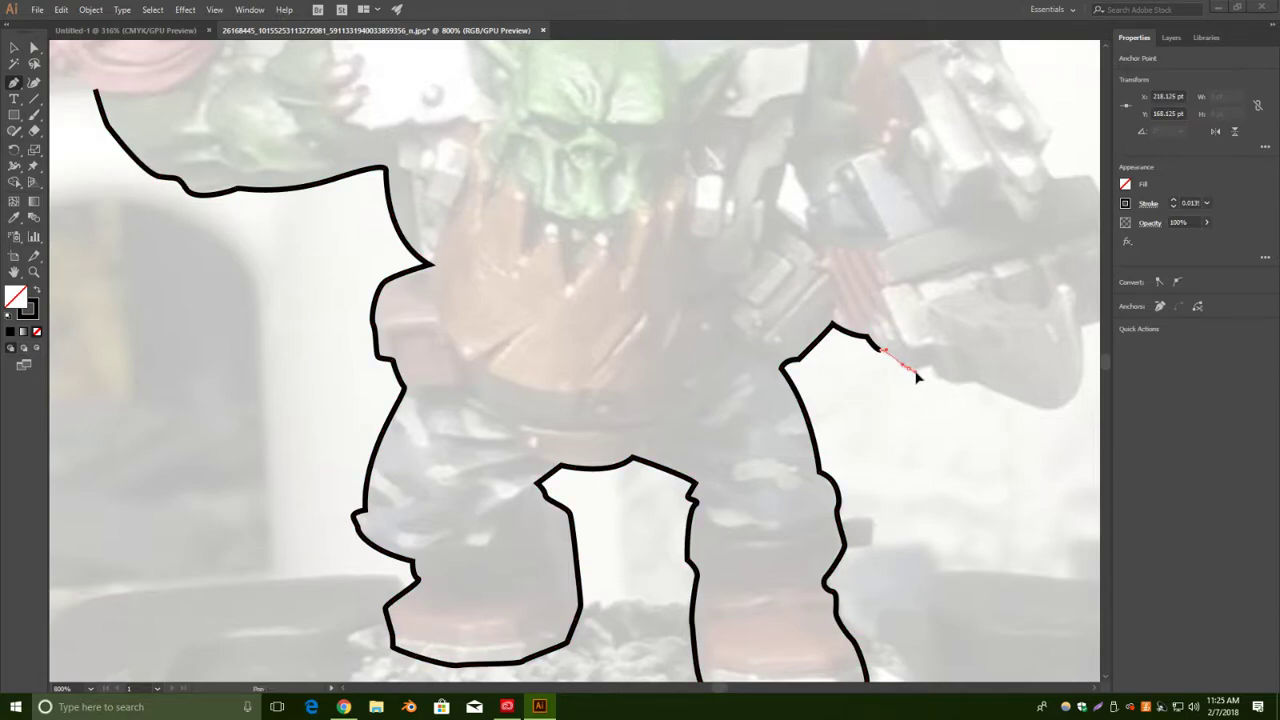
left_click(916, 380)
left_click(908, 368)
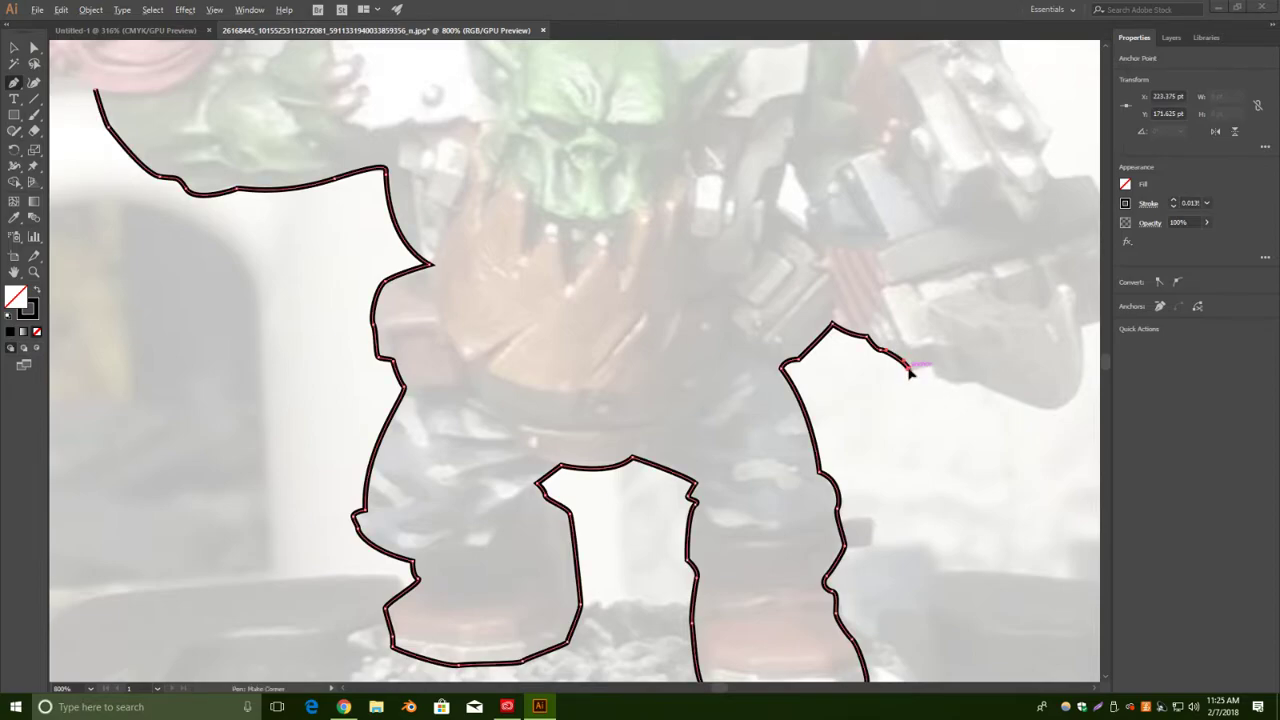
left_click_drag(934, 371, 985, 374)
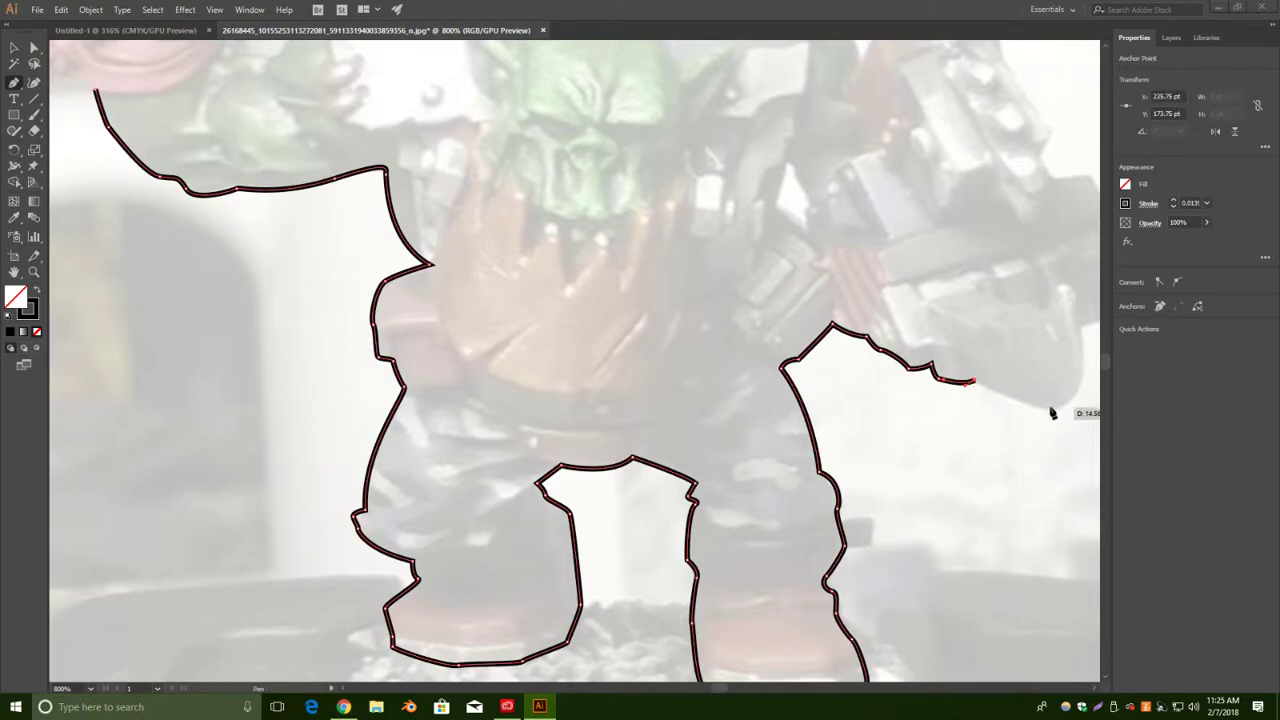
Trace around the rounded tip of the lower blade up to where it meets the hooked blade.
left_click_drag(1068, 405, 1068, 404)
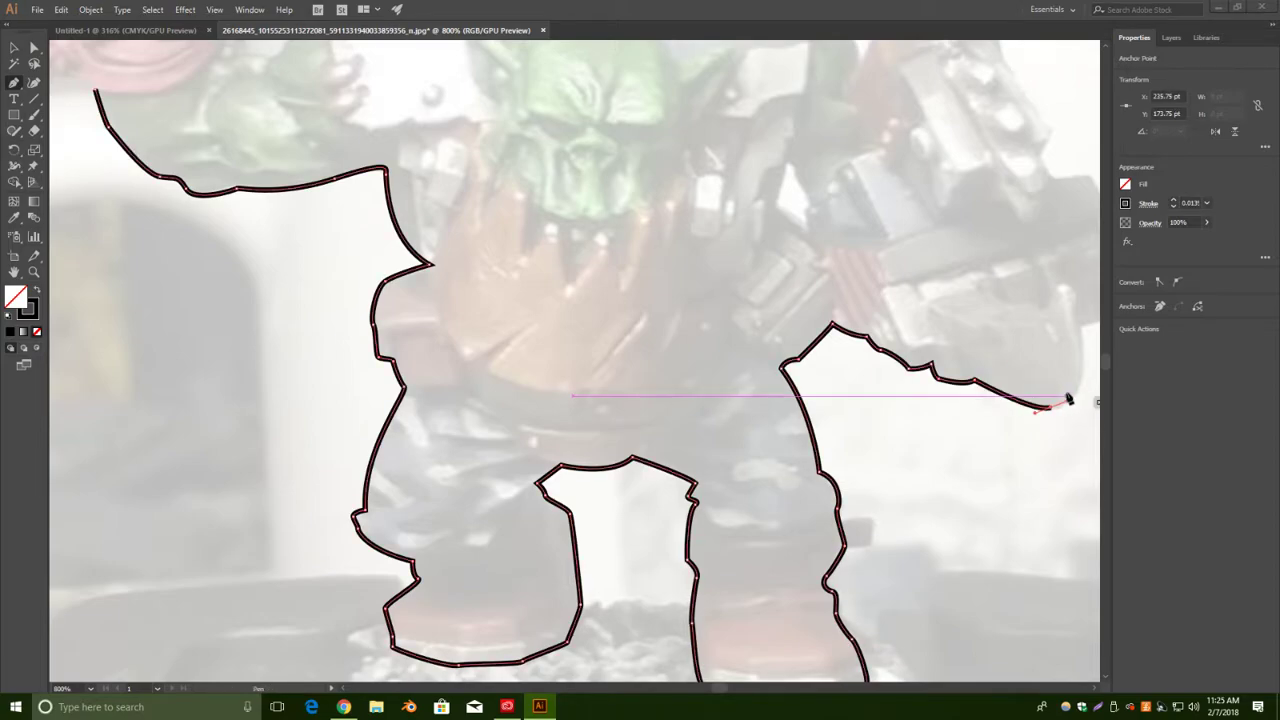
left_click_drag(1083, 347, 937, 366)
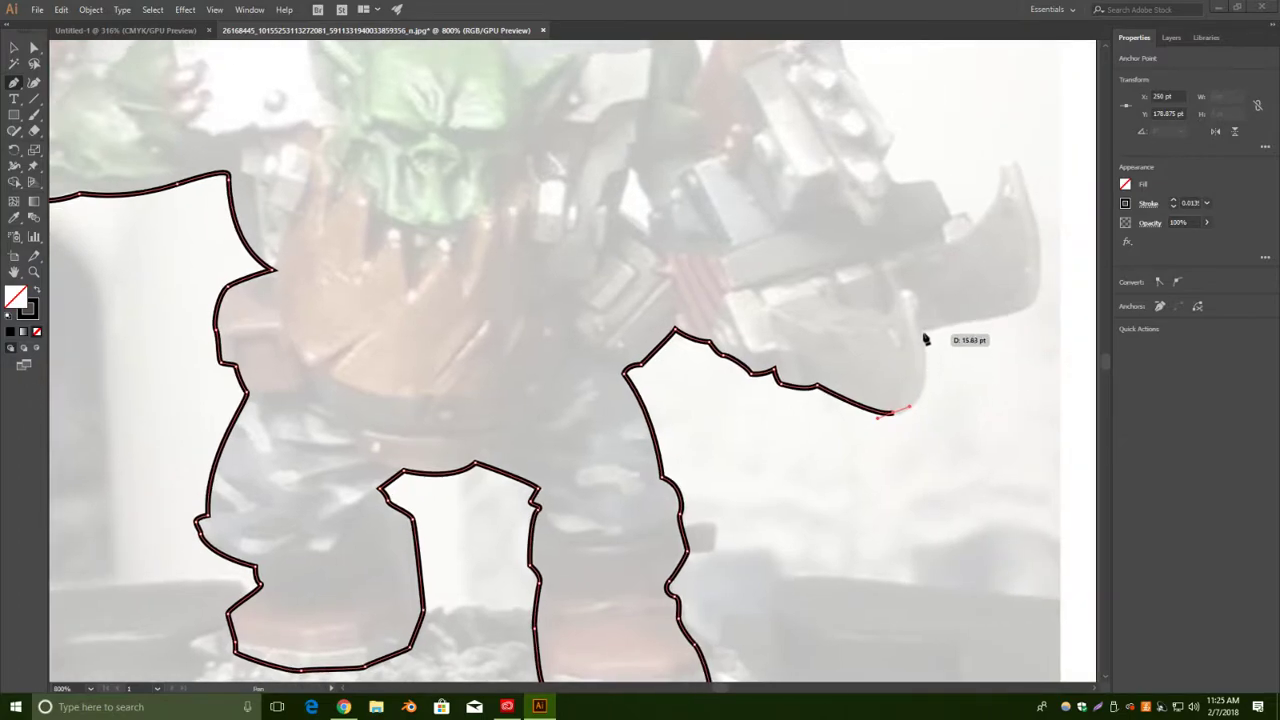
left_click_drag(924, 378, 924, 325)
left_click(924, 367)
left_click(924, 336)
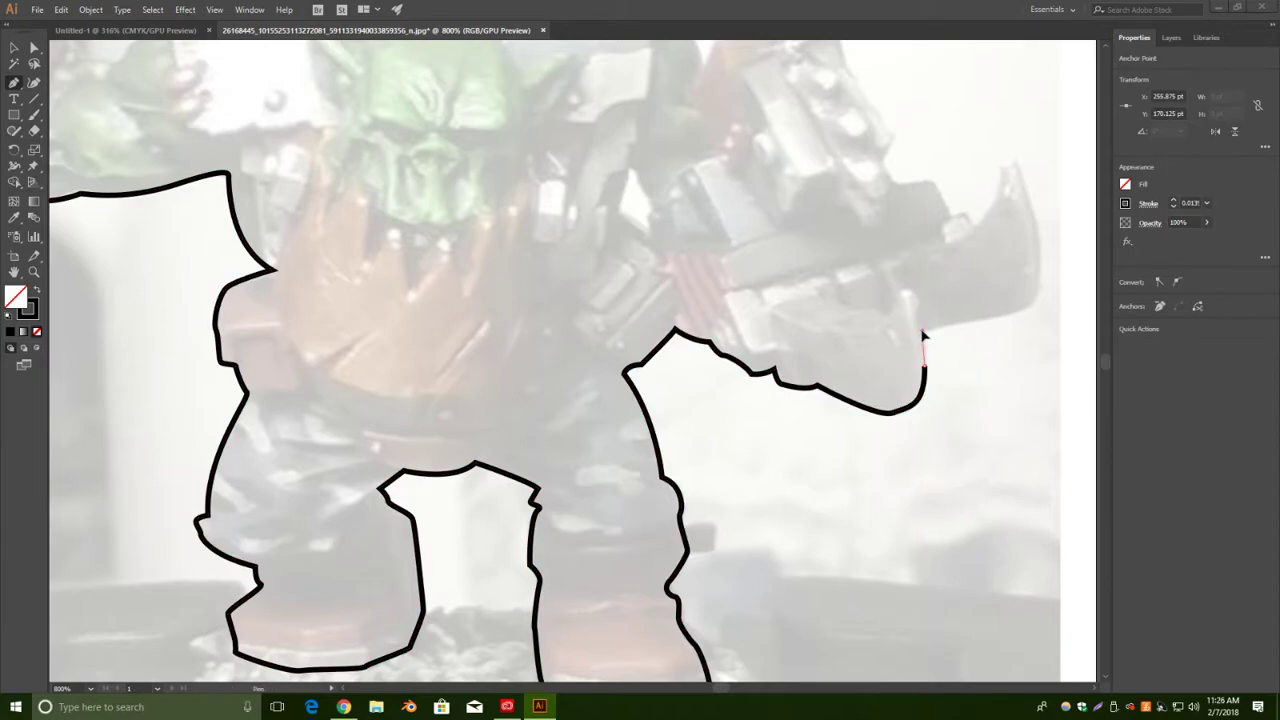
left_click(922, 332)
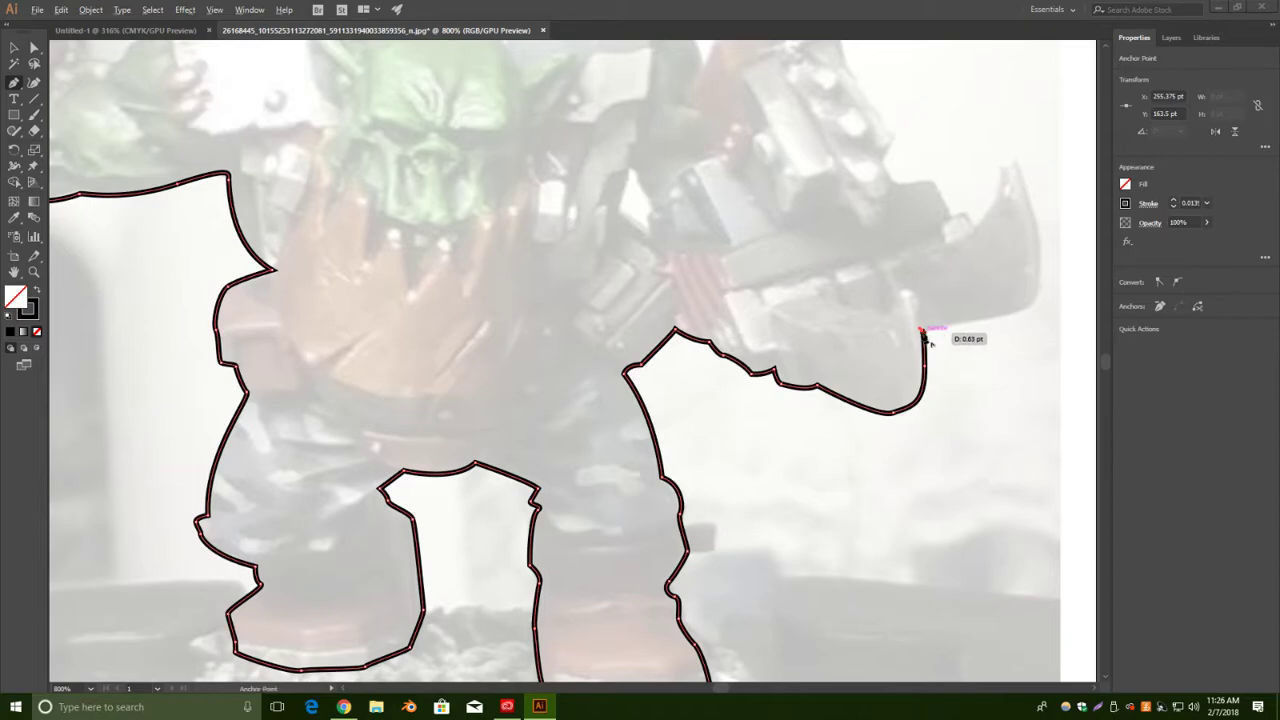
Trace around the hooked blade, over its pointed tip and down its inner curve to the small notch.
left_click_drag(1033, 301, 1042, 289)
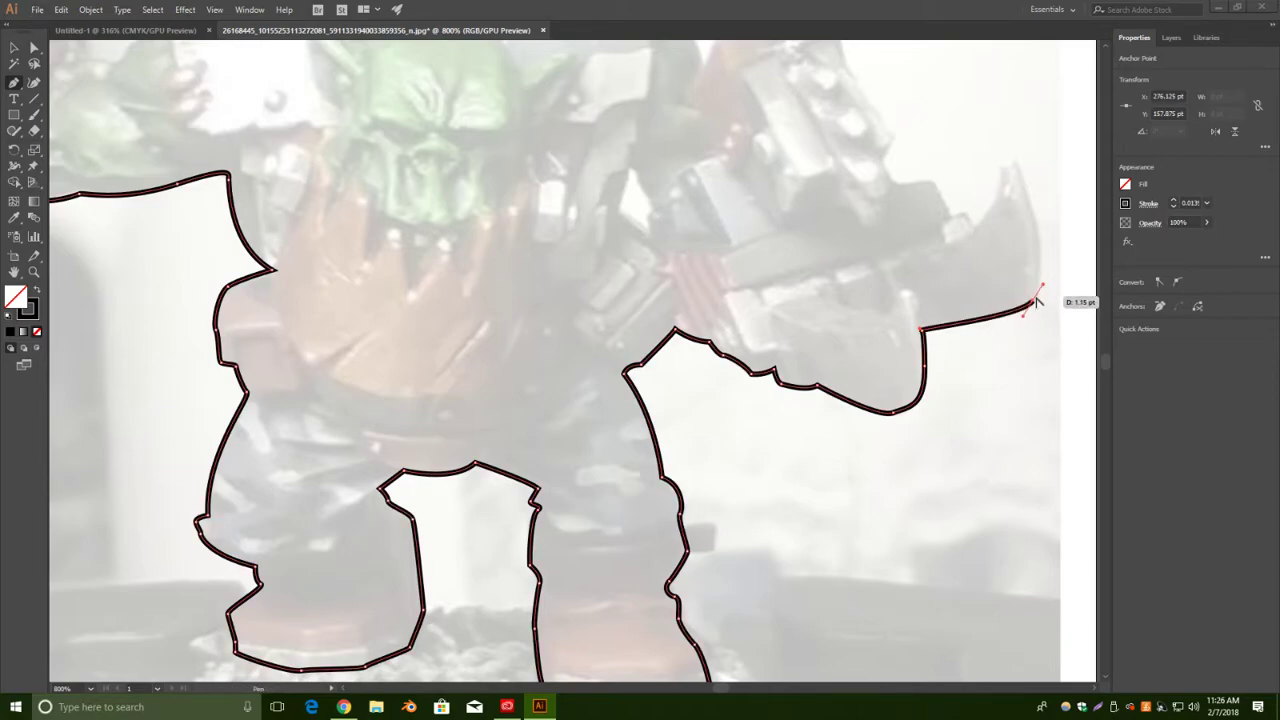
left_click_drag(1015, 161, 977, 71)
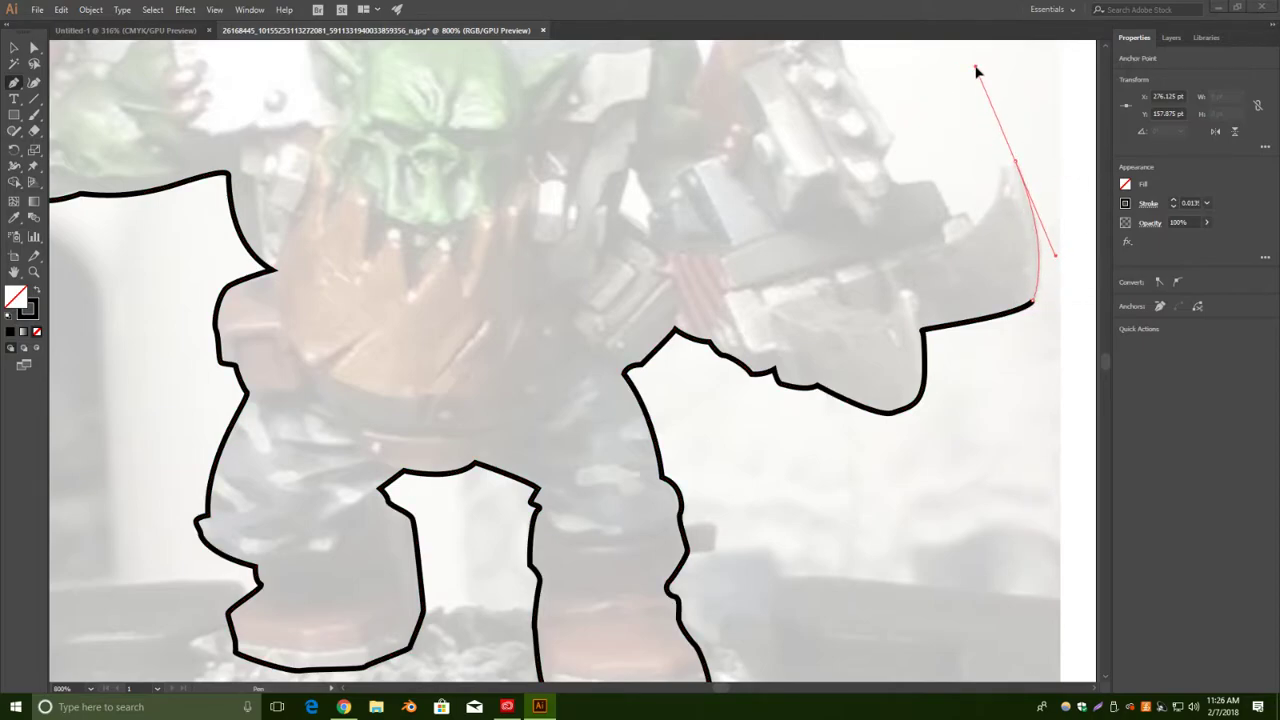
left_click(1016, 162)
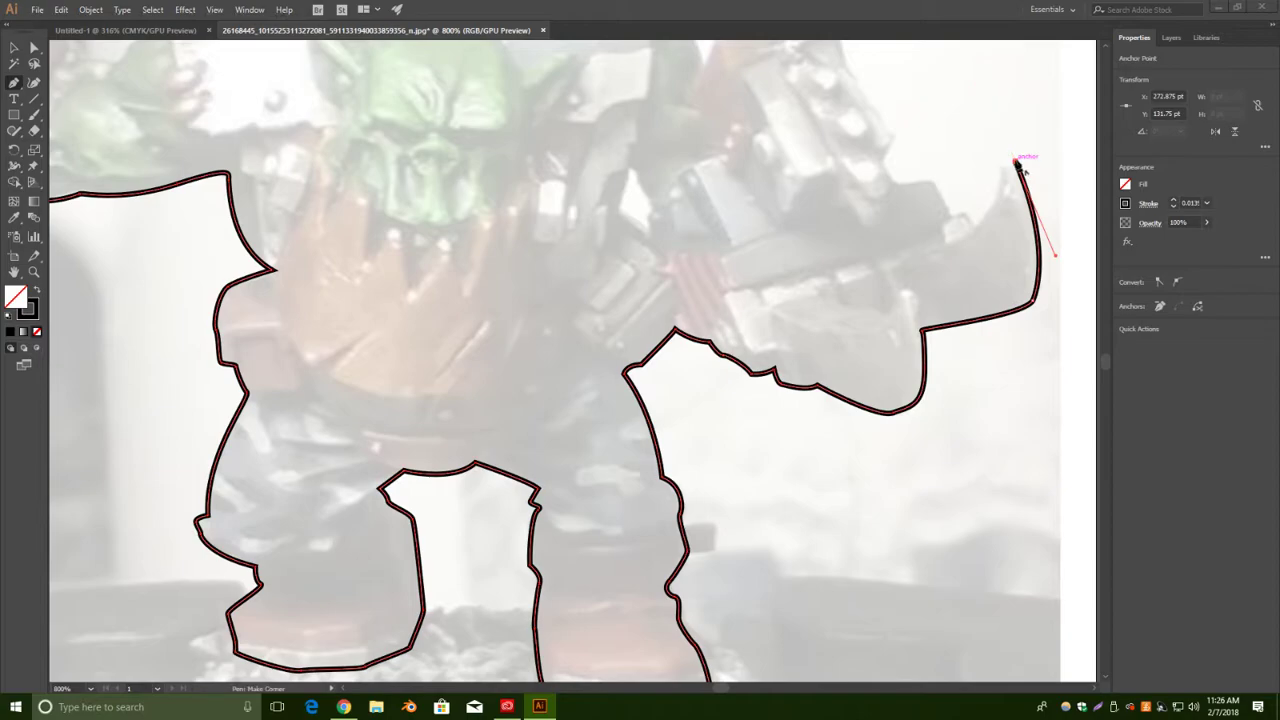
left_click(999, 166)
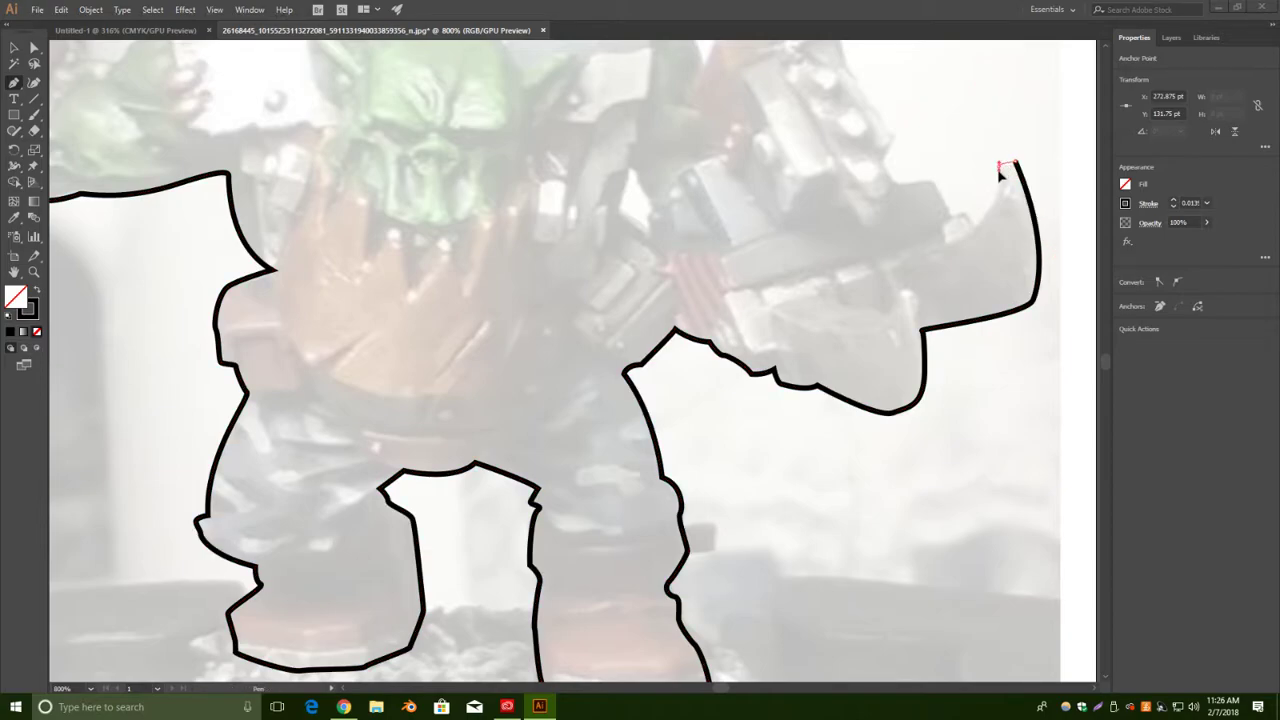
left_click_drag(976, 231, 943, 249)
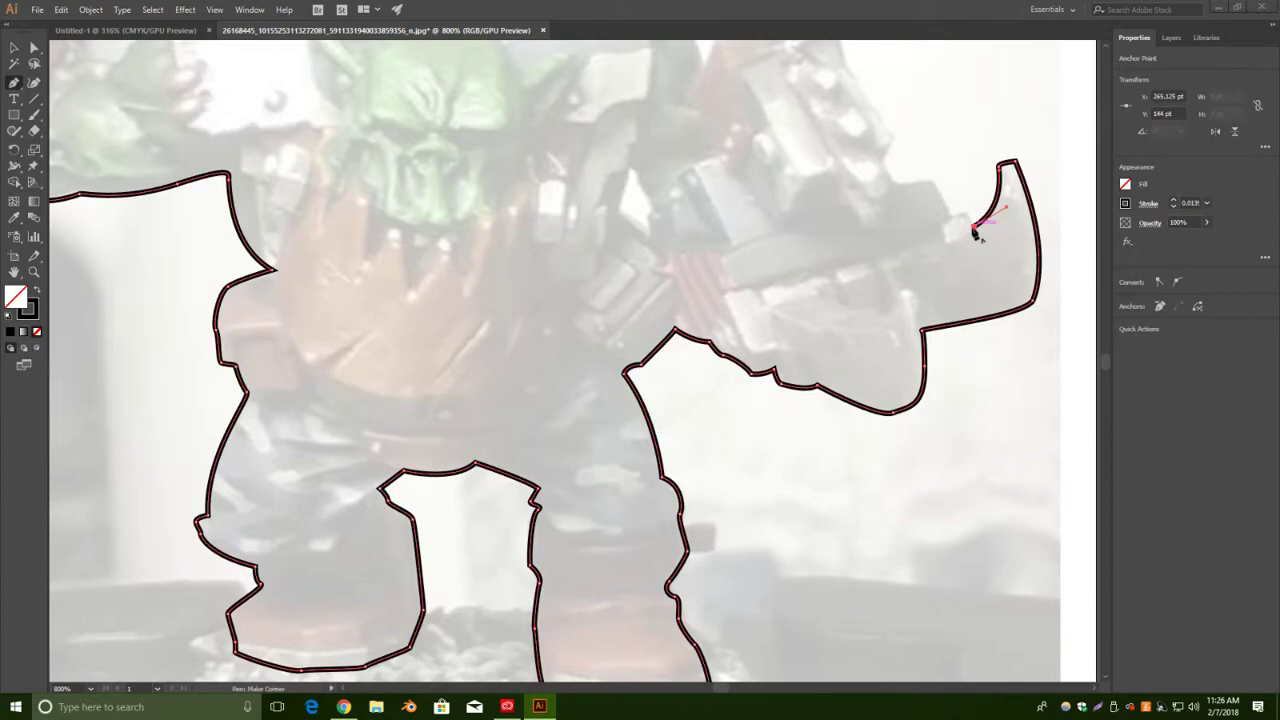
left_click(965, 213)
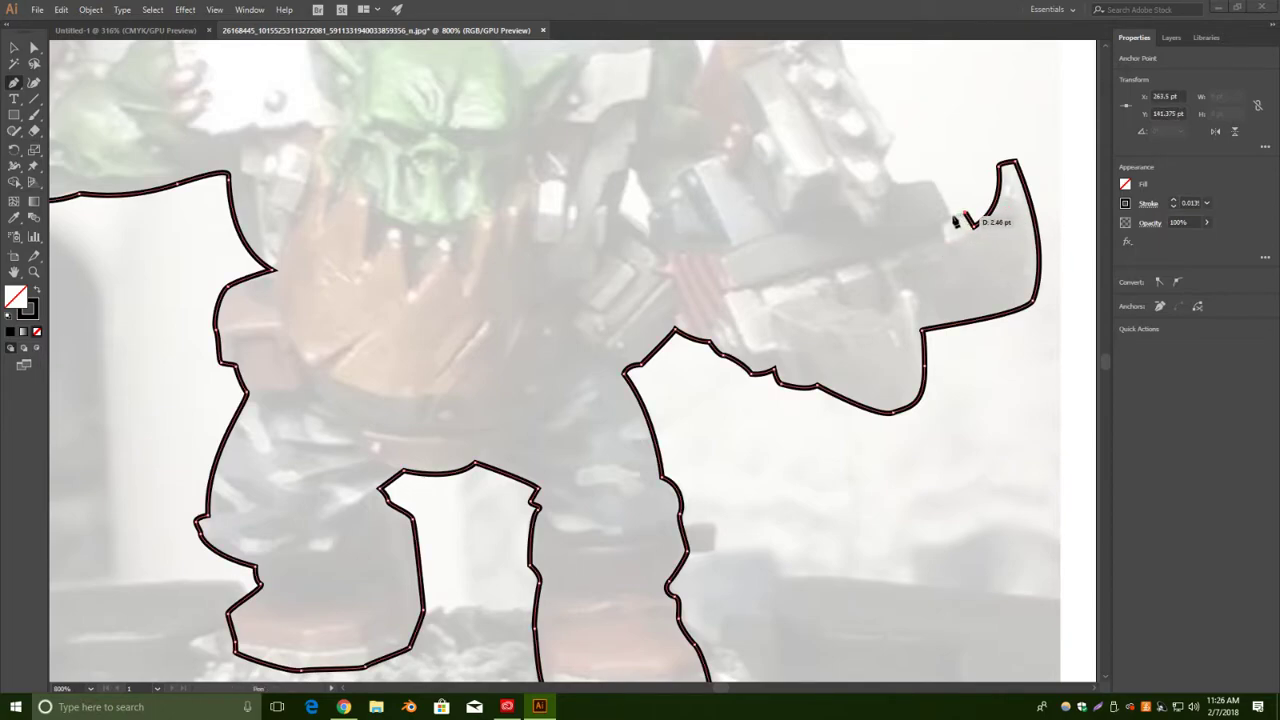
Trace the stepped upper edge of the weapon from the small notch by the hooked blade to the base of the upper blade.
left_click_drag(947, 145, 919, 258)
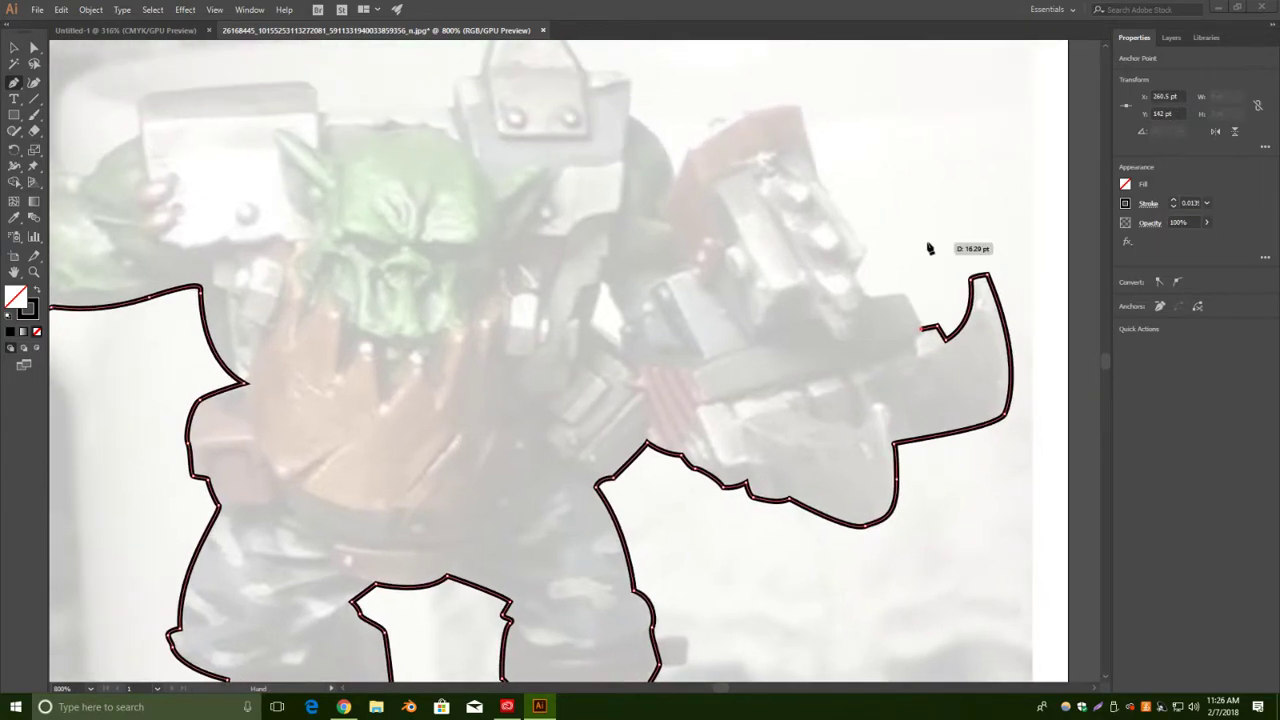
left_click(903, 293)
left_click(868, 297)
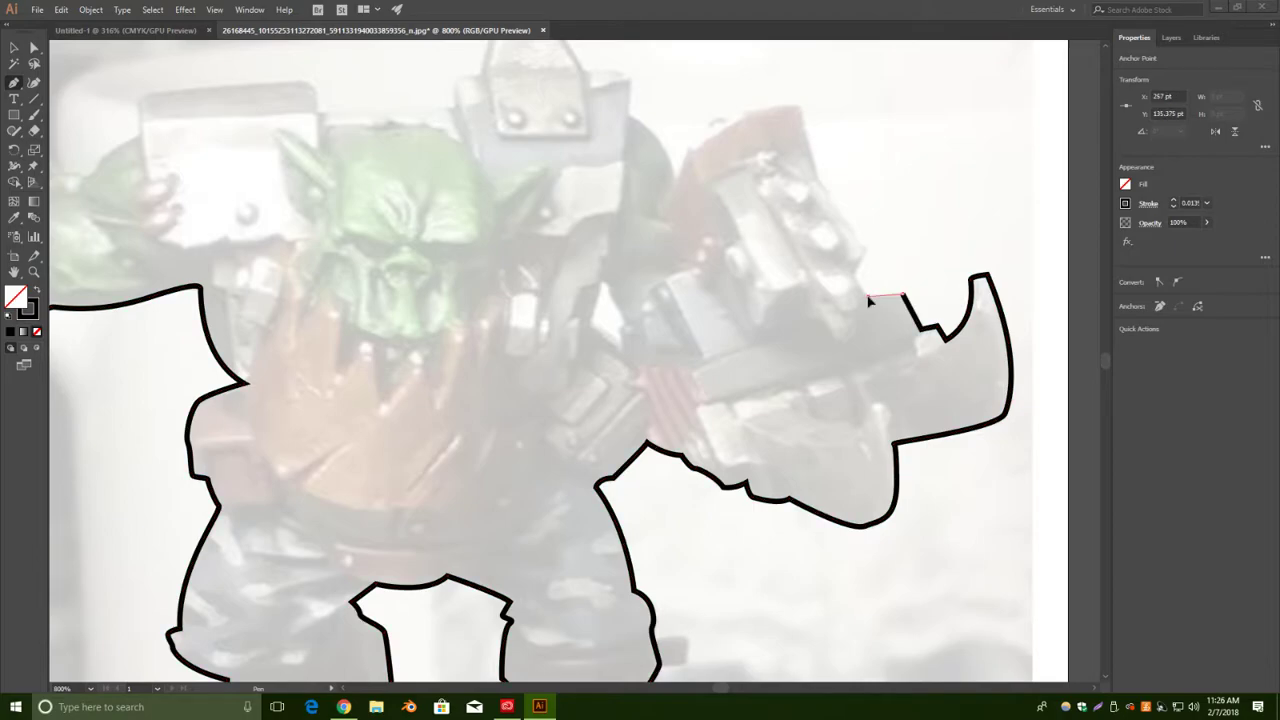
left_click(856, 274)
left_click(864, 252)
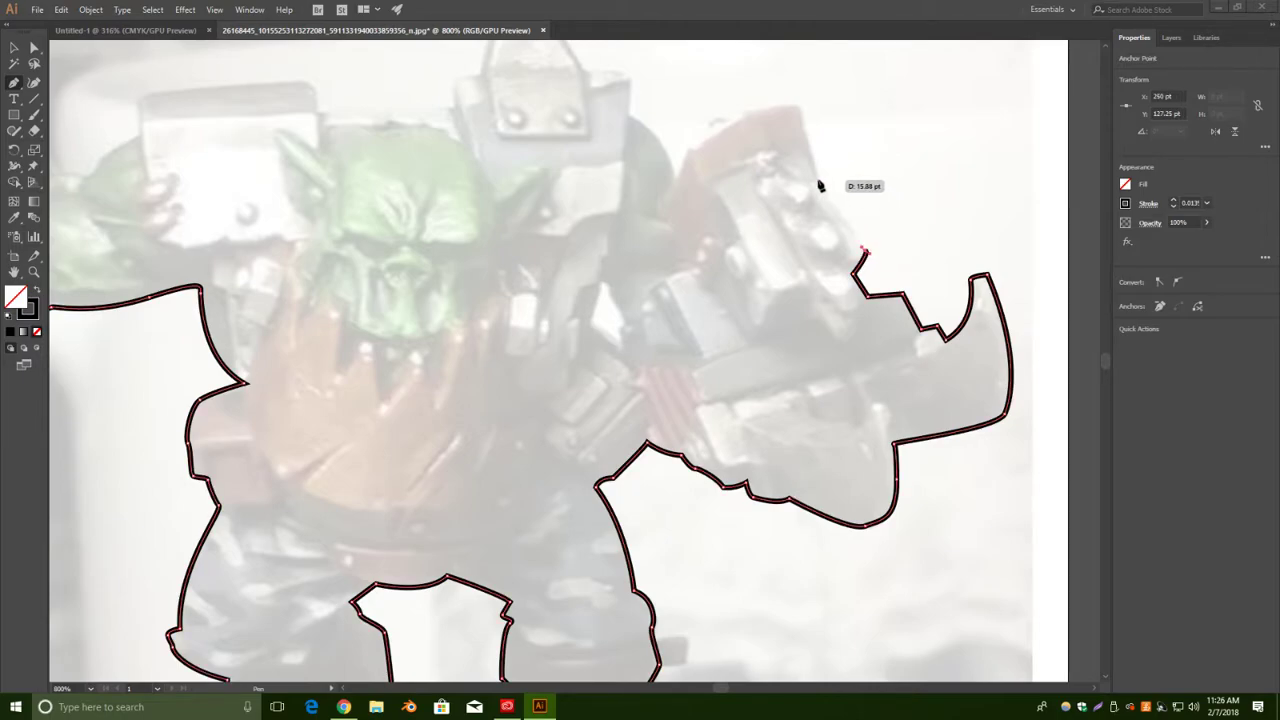
Trace the curved outer edge of the upper blade to its corner, over its red top and down to meet the shoulder.
left_click_drag(801, 107, 786, 260)
left_click(803, 366)
left_click_drag(745, 366, 729, 379)
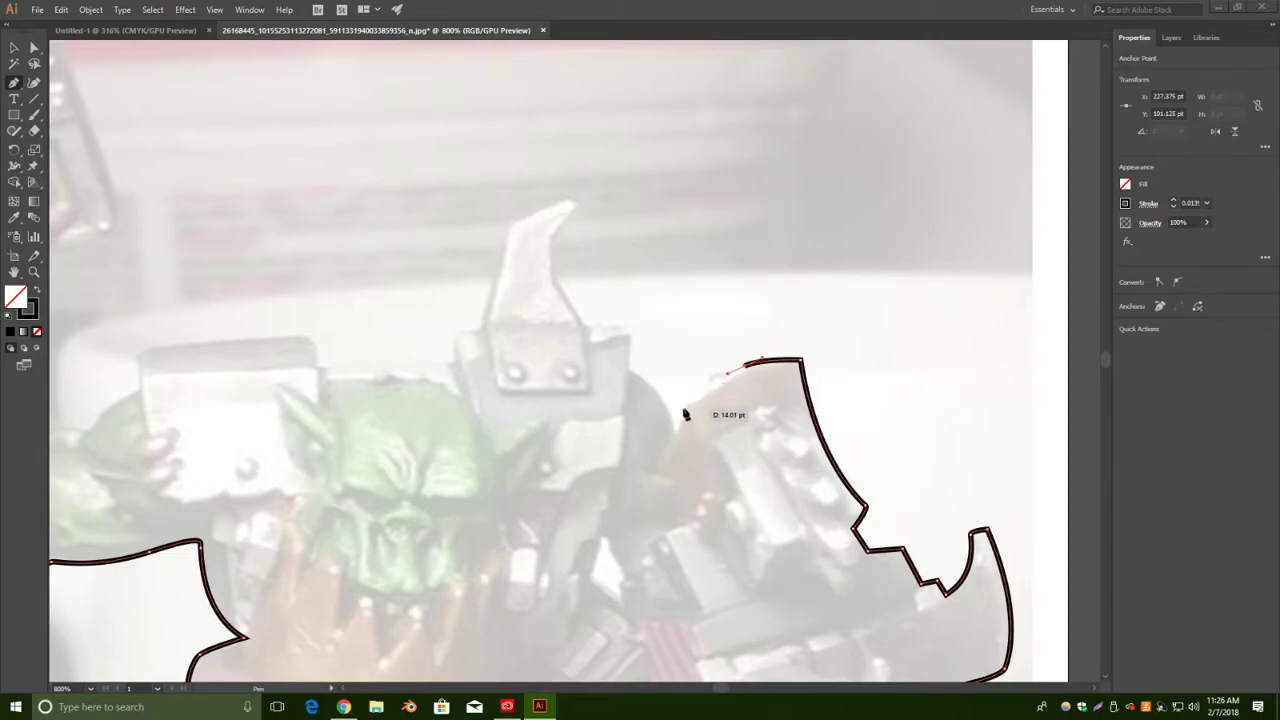
left_click(690, 405)
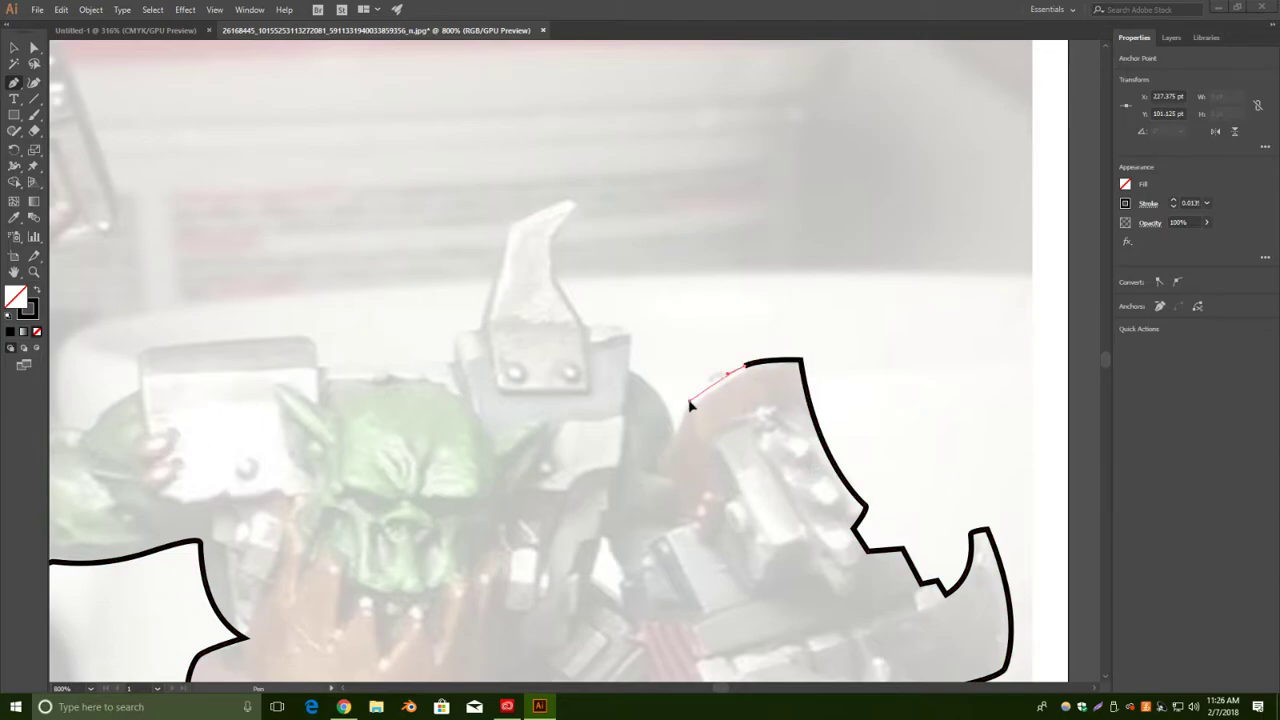
left_click(676, 433)
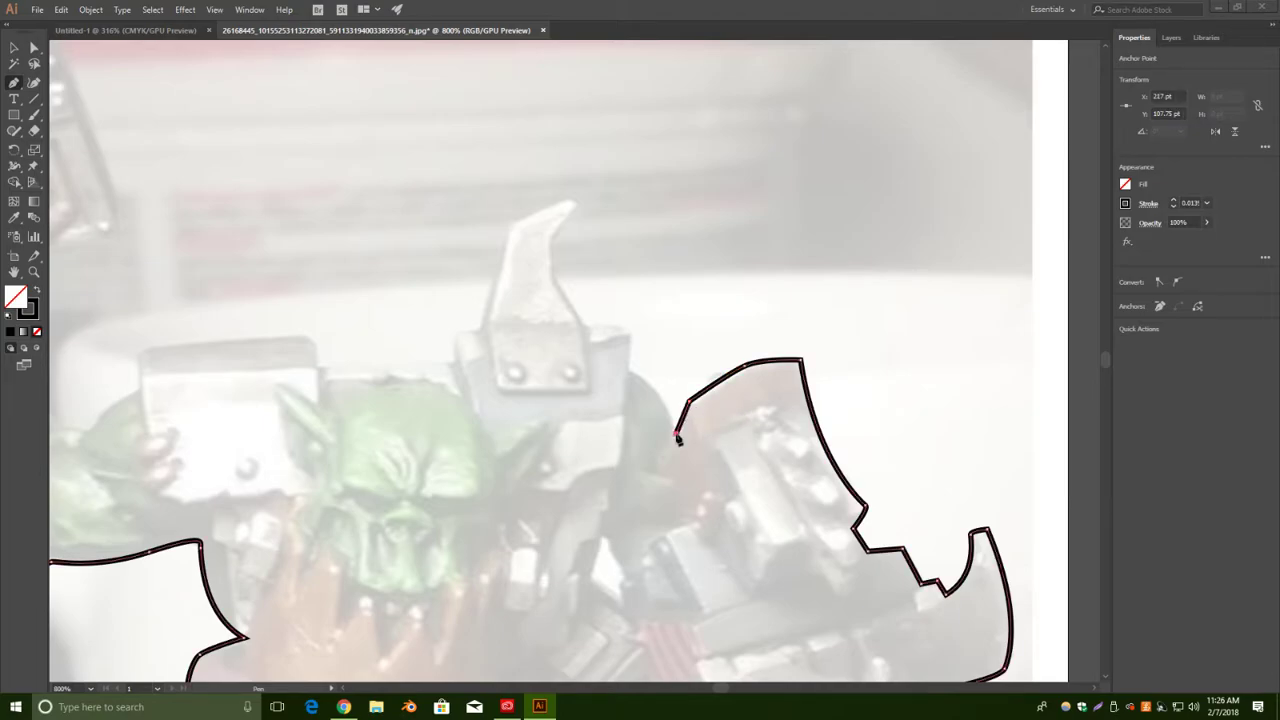
Trace the curve of the shoulder and the corner of the riveted back plate up to the base of the horn.
left_click(598, 363)
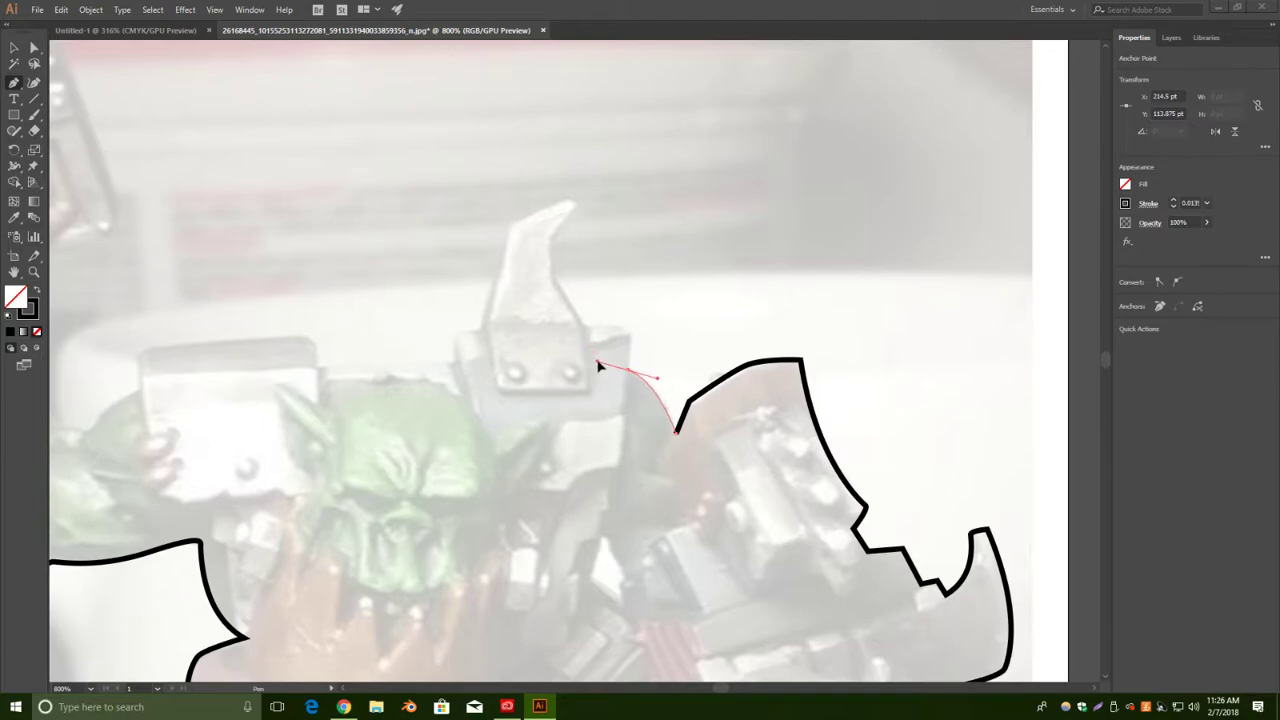
left_click_drag(595, 368, 595, 366)
key("space")
left_click_drag(648, 562, 727, 548)
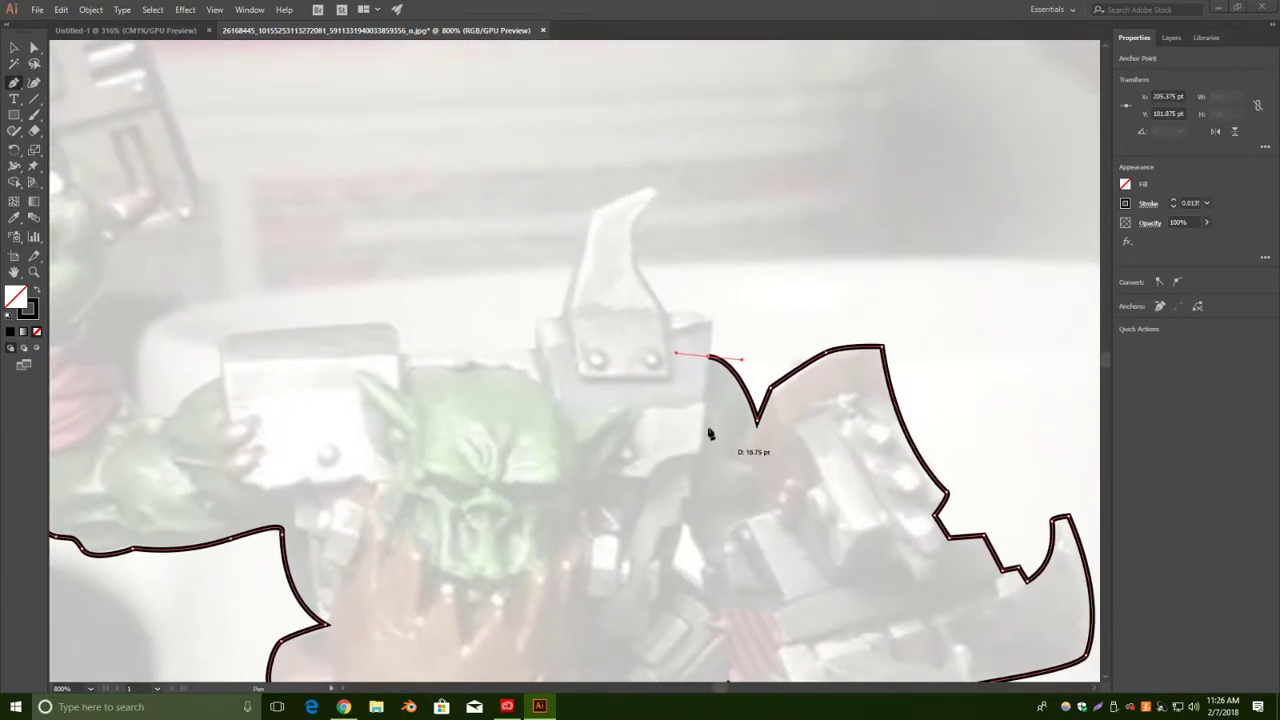
mouse_move(711, 322)
left_mouse_down()
mouse_move(716, 365)
mouse_move(712, 322)
left_mouse_up()
left_click(663, 314)
Trace the horn's inner curve and round its pointed tip, ending in a corner point at the bend of its outer edge.
left_click_drag(633, 262, 634, 250)
left_click(633, 230)
left_click(657, 191)
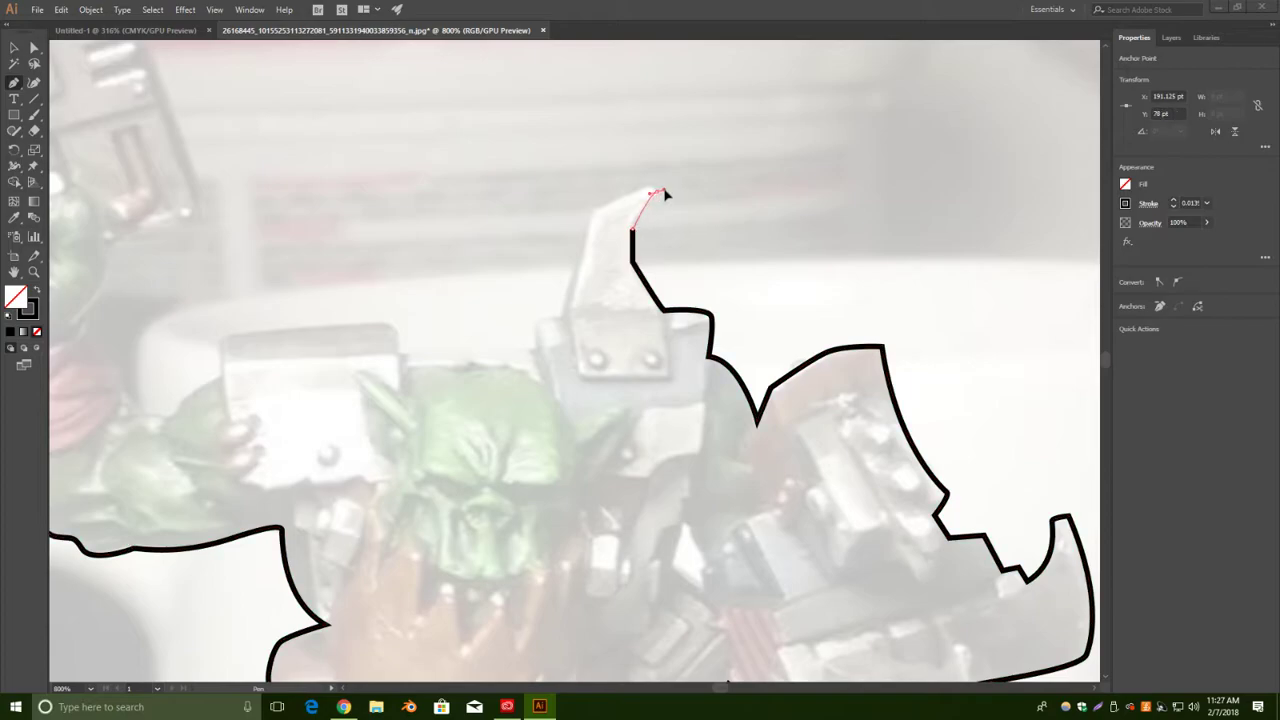
left_click_drag(676, 183, 676, 182)
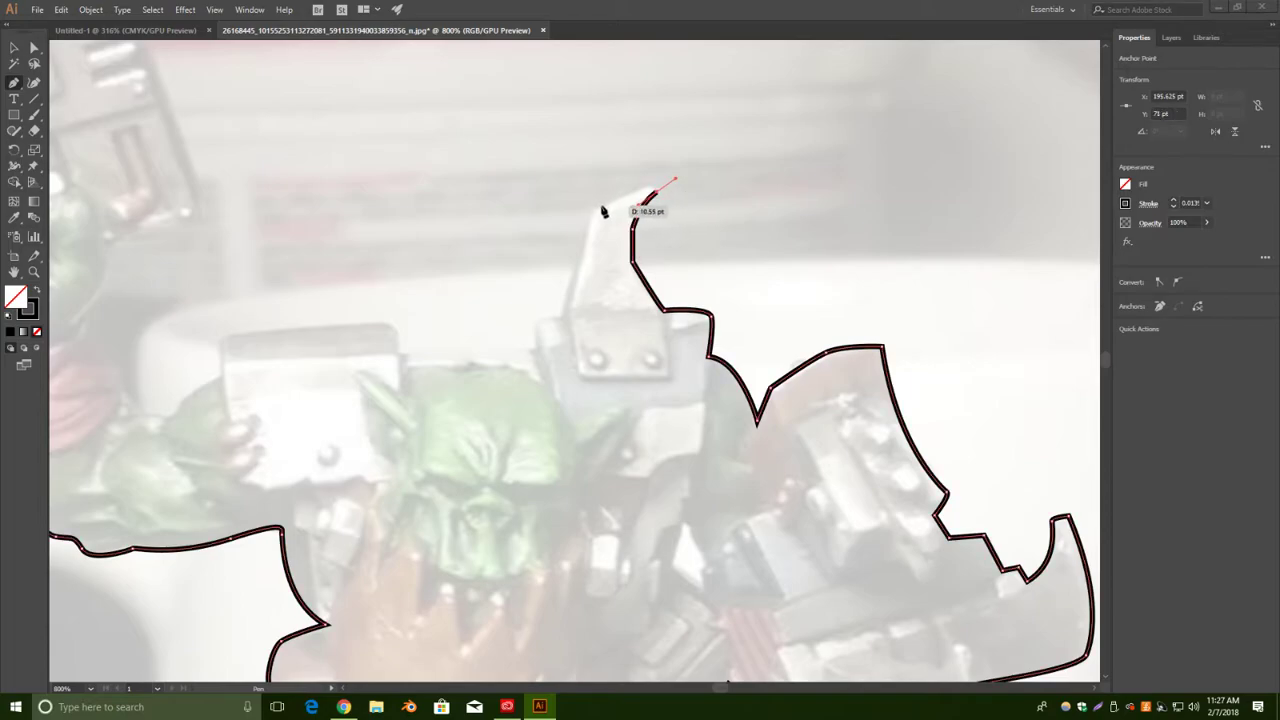
left_click_drag(593, 208, 601, 229)
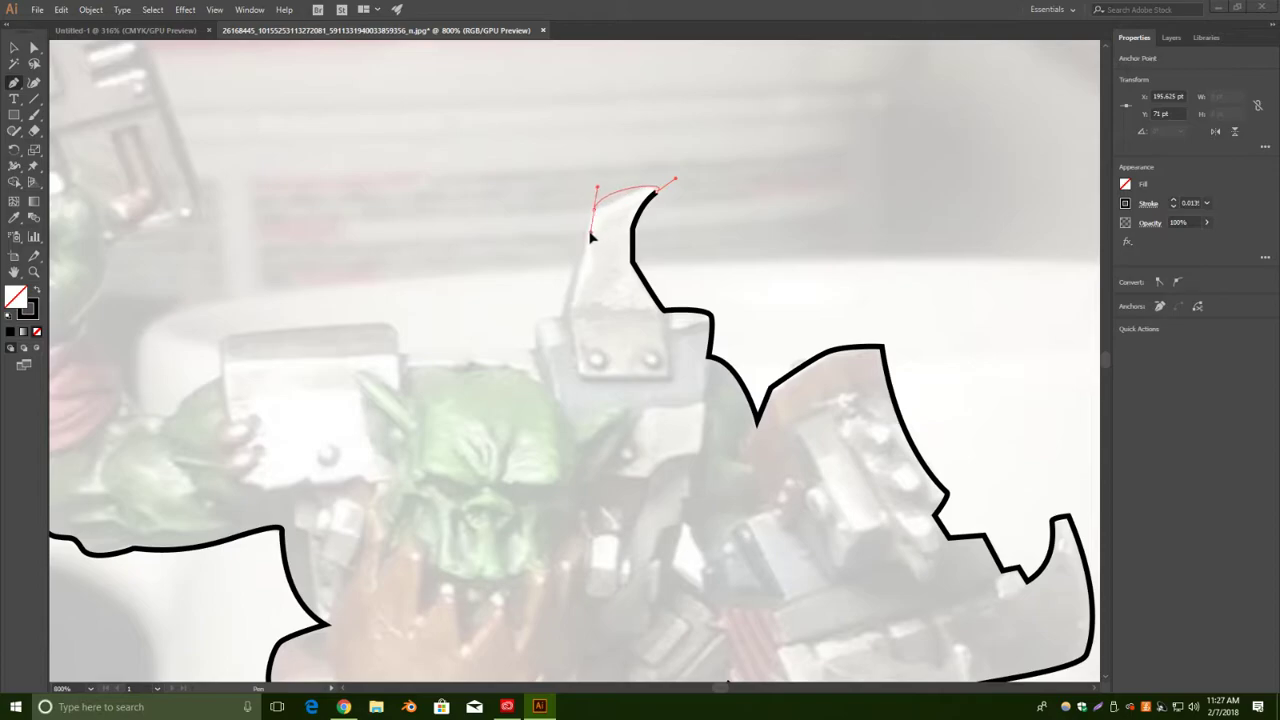
key("ctrl+z")
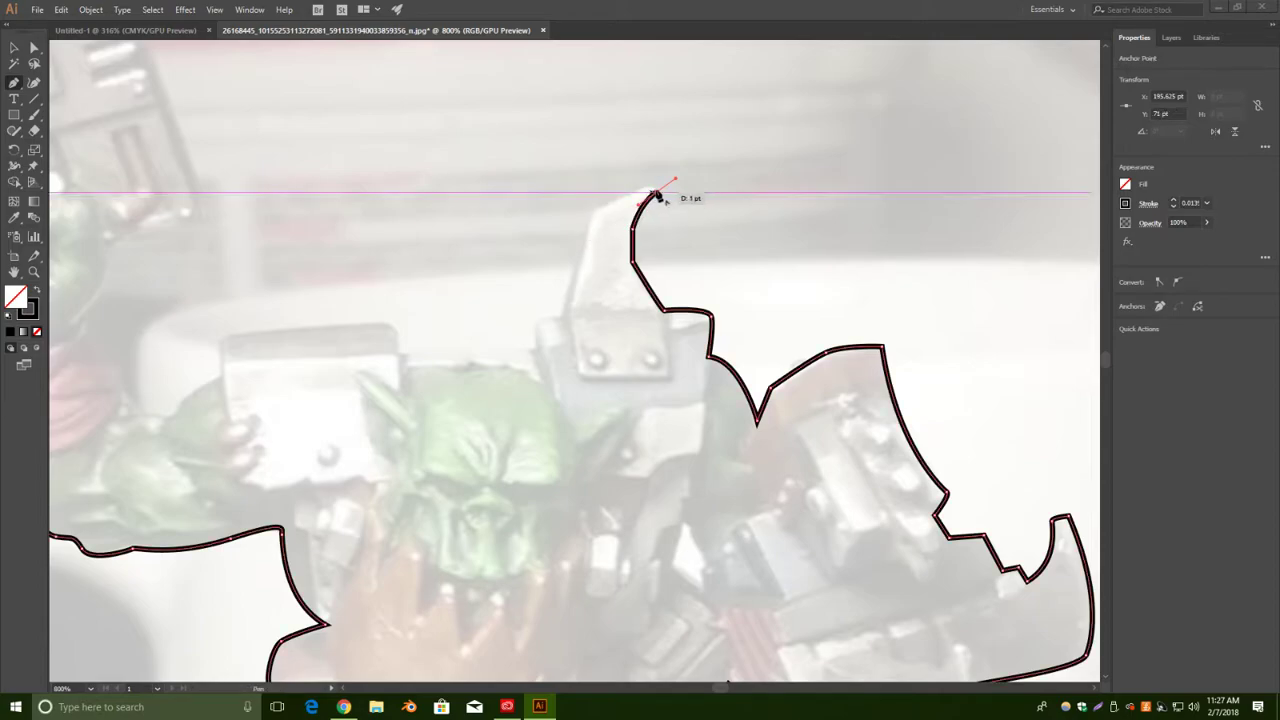
left_click_drag(592, 208, 533, 240)
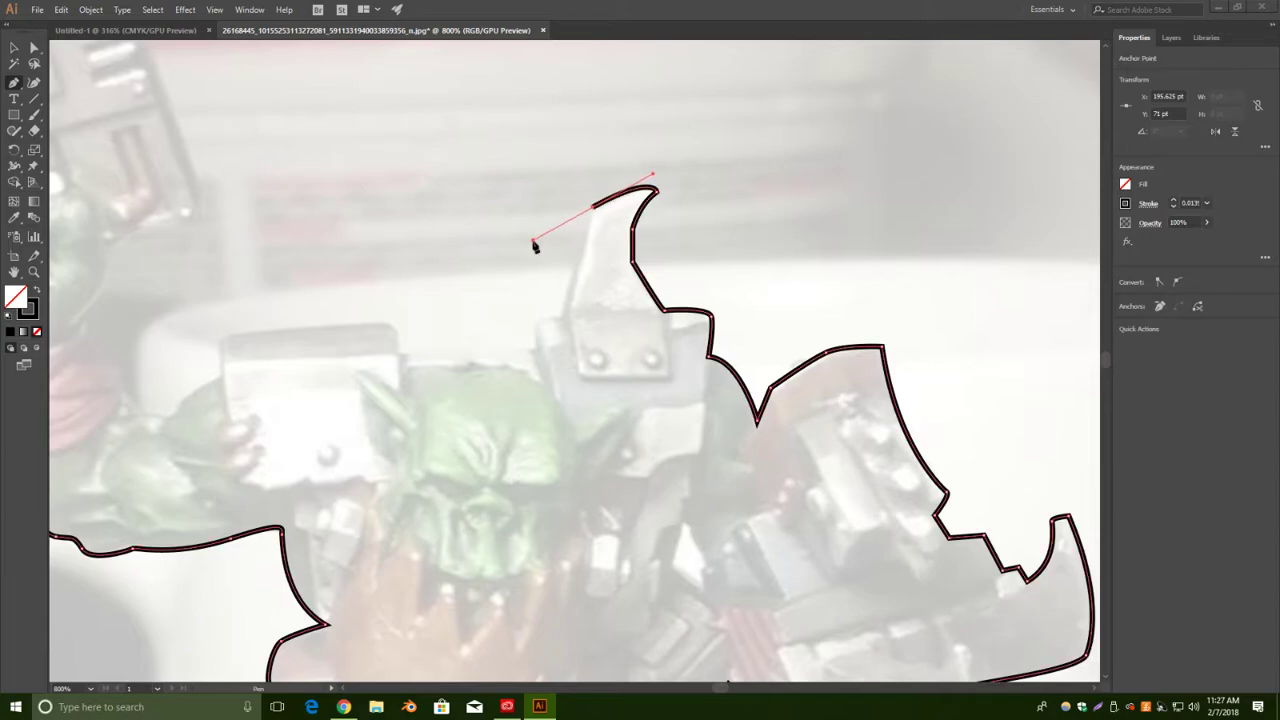
left_click(592, 208)
Trace down the horn's outer edge, around the plate corner and across above the orc's head to the white shoulder plate.
left_click_drag(563, 316, 532, 348)
left_click(532, 349)
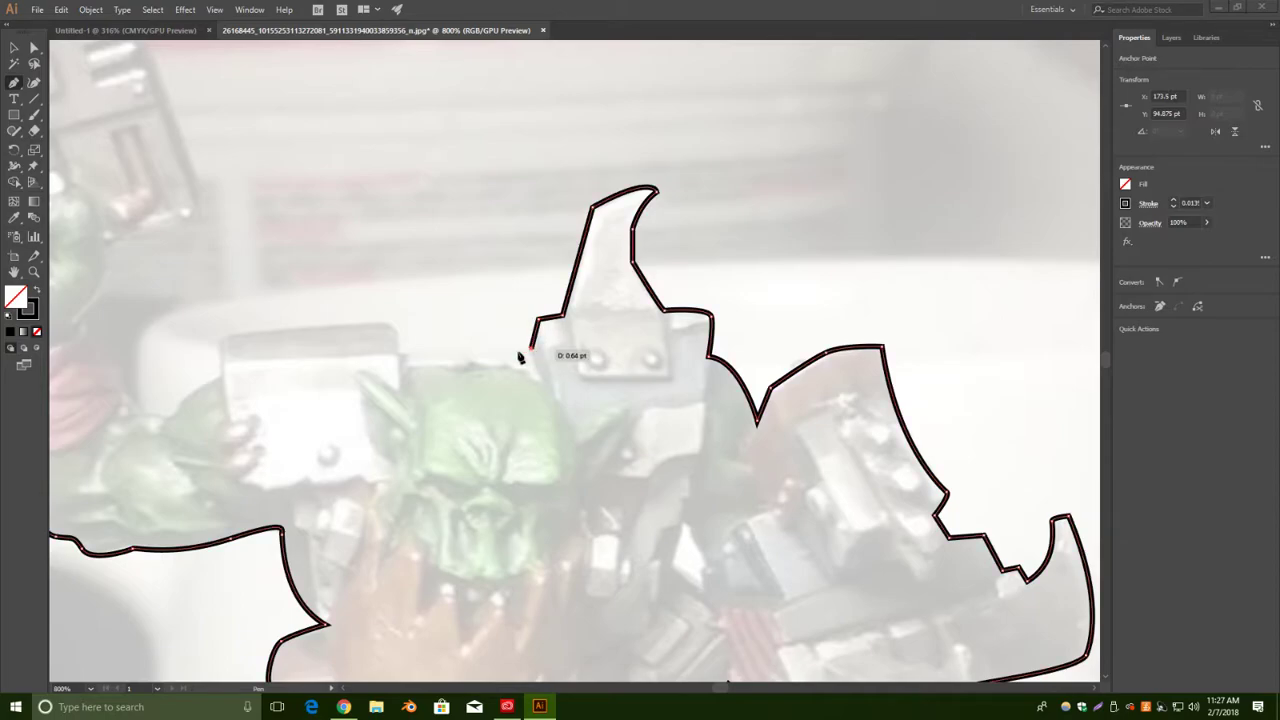
left_click(398, 356)
left_click(394, 326)
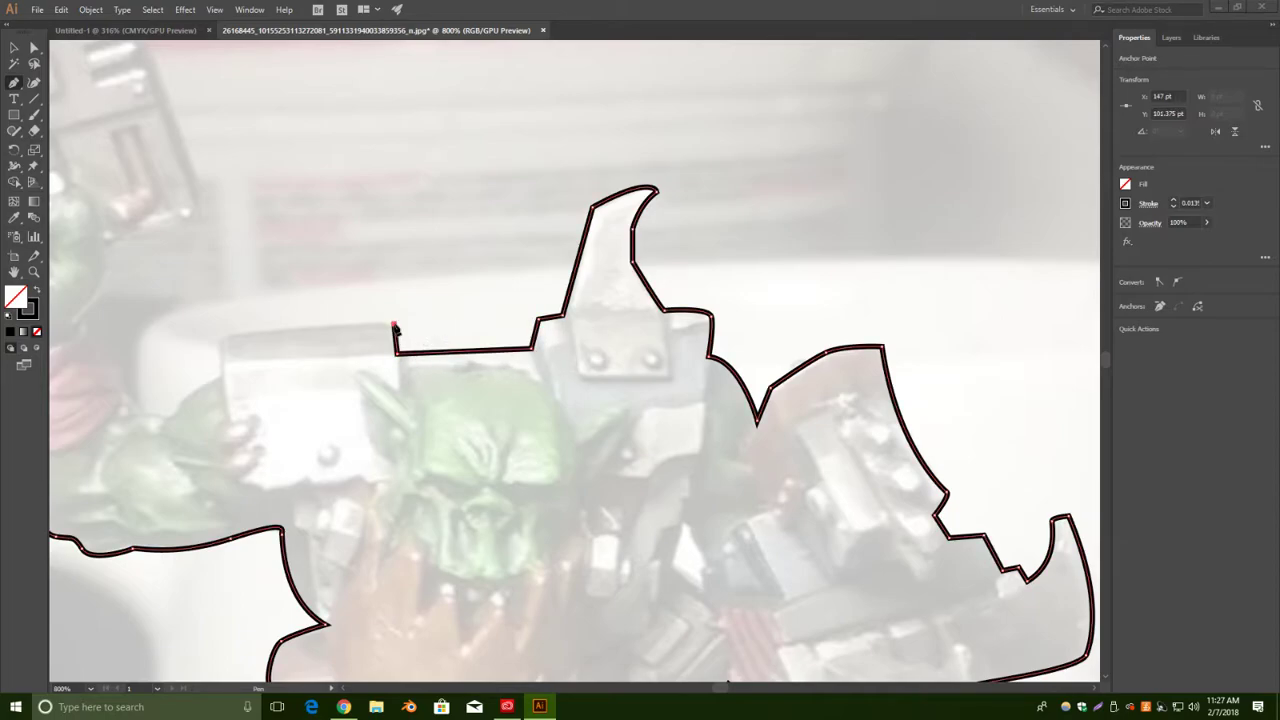
Trace the top edge and rounded outer corner of the white shoulder plate down to the raised arm.
left_click_drag(321, 315, 665, 256)
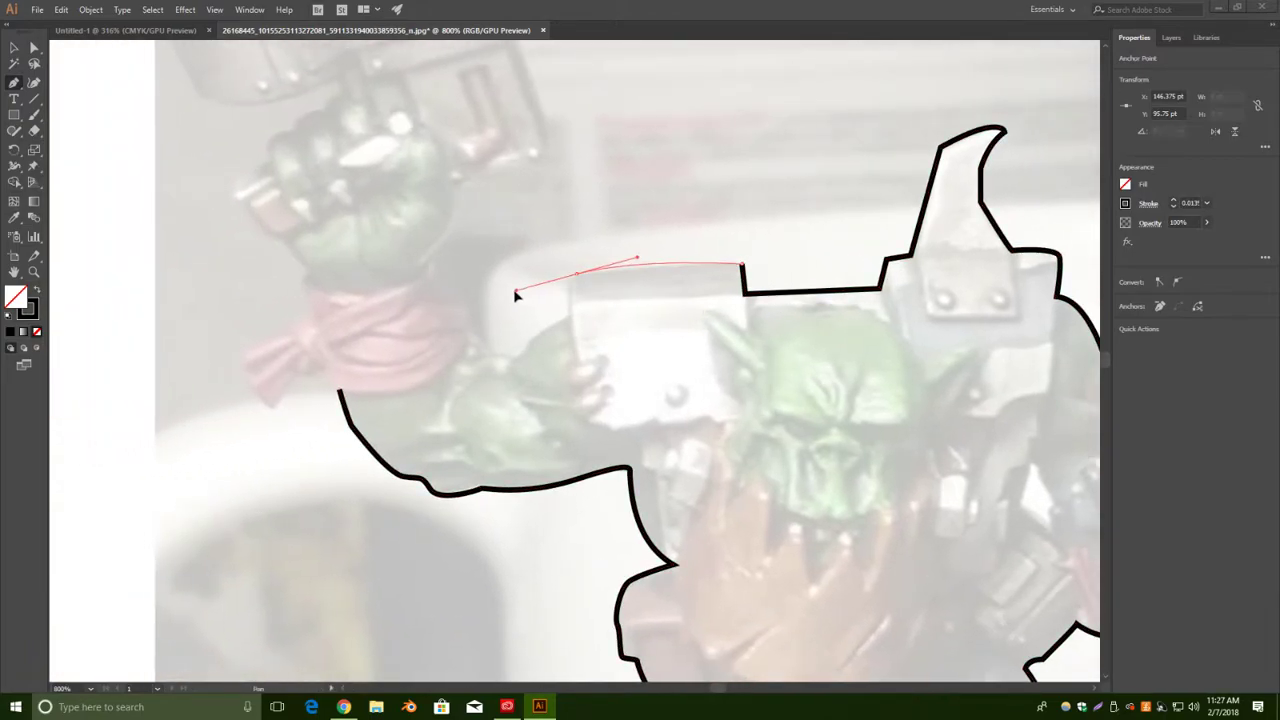
left_click_drag(485, 295, 408, 301)
left_click(578, 274)
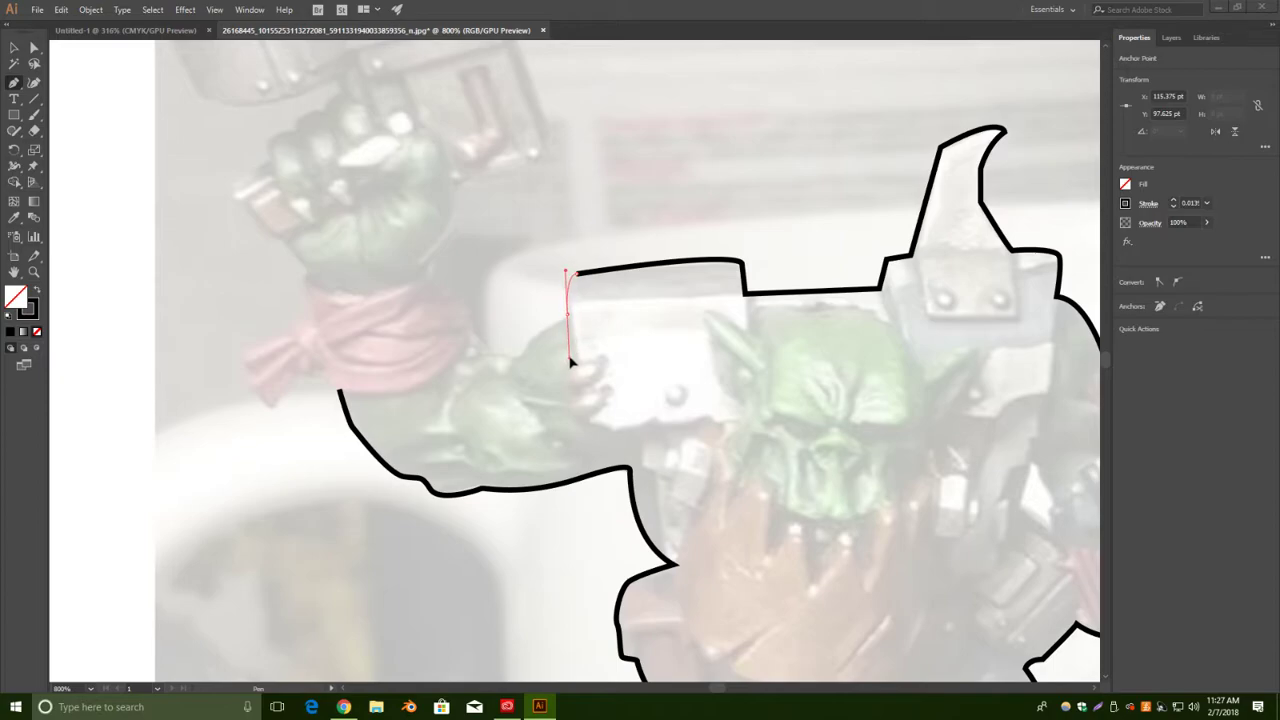
left_click_drag(572, 360, 514, 360)
key("ctrl+z")
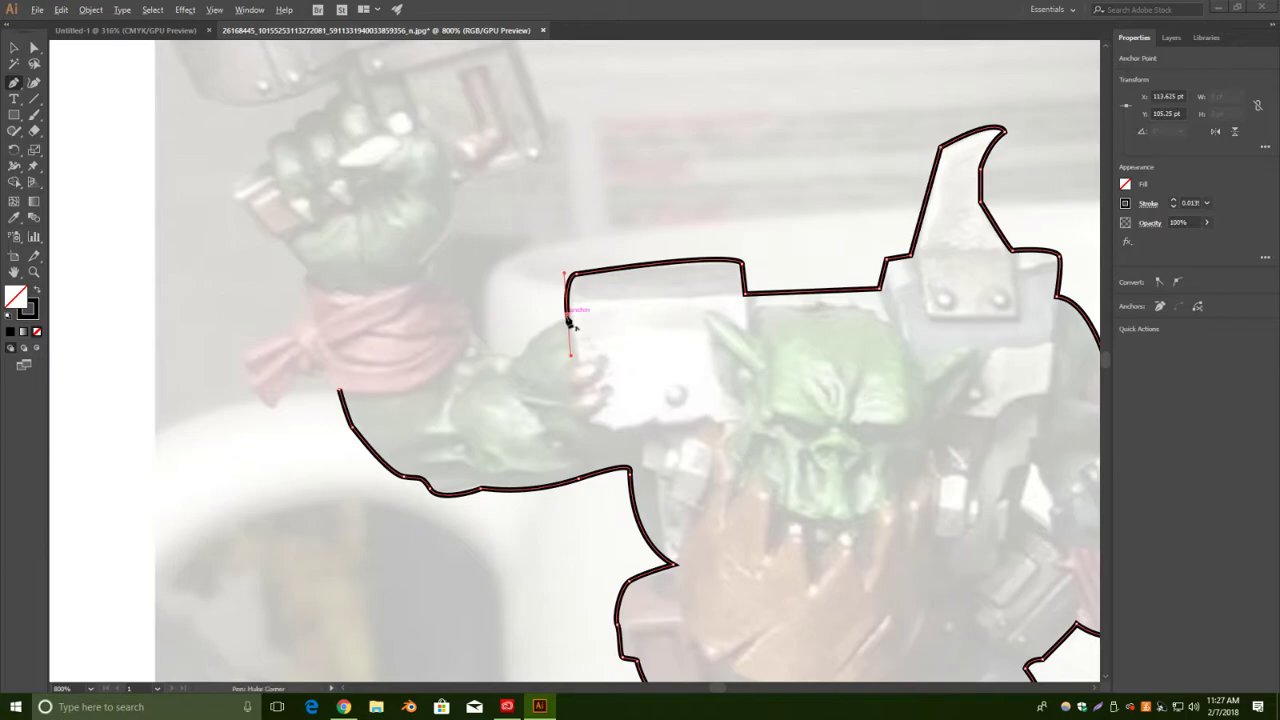
Trace the upper contour of the bent arm from the shoulder plate through the elbow crease to the red wrist wrap.
left_click_drag(522, 347, 522, 366)
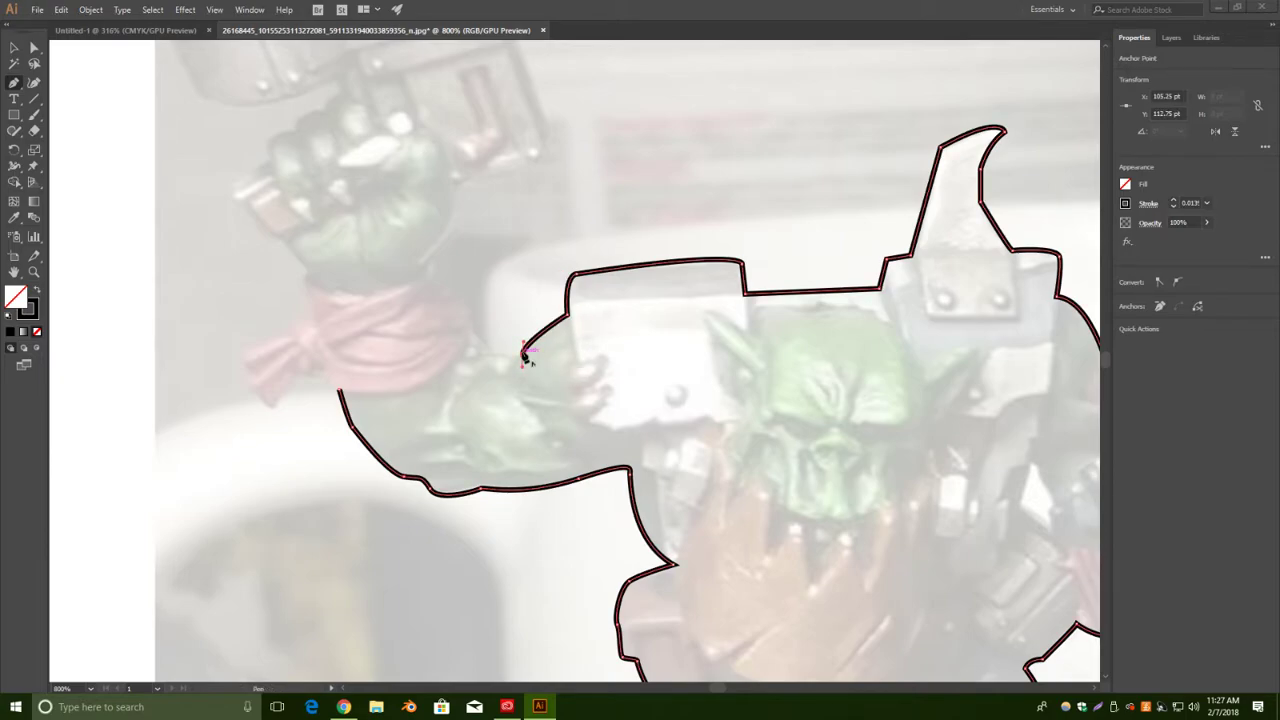
left_click(482, 355)
left_click_drag(466, 366, 471, 340)
left_click(469, 334)
key("space")
left_click_drag(448, 298, 540, 323)
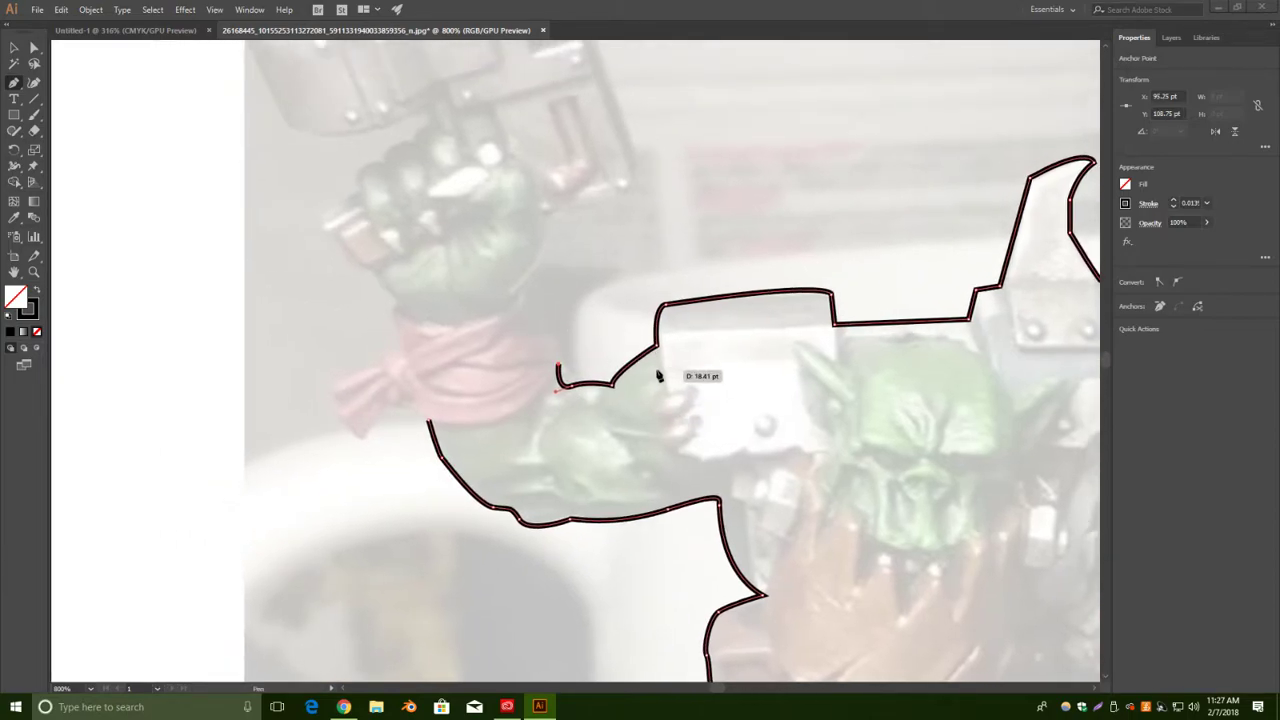
Trace the inner edge of the red wrist wrap and raised fist, and along the gun's underside to its lower corner.
key("space")
left_click_drag(940, 486, 734, 287)
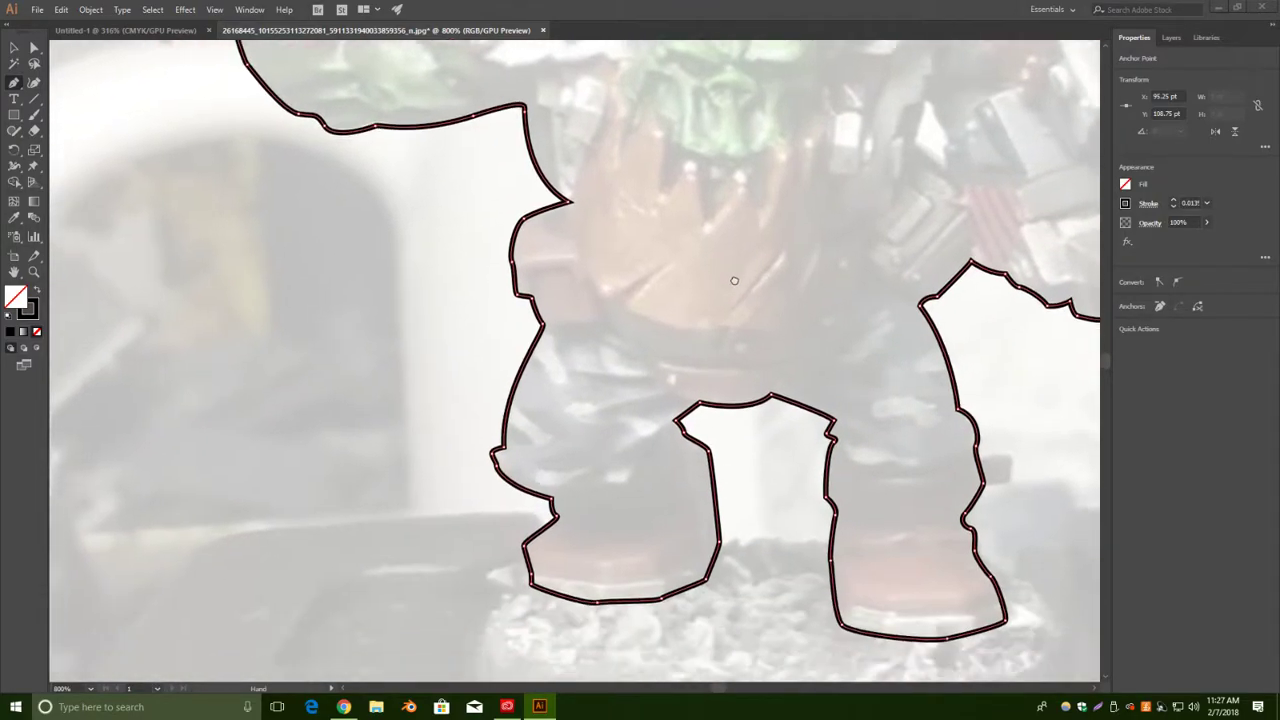
left_click_drag(654, 206, 745, 616)
left_click_drag(570, 366, 795, 368)
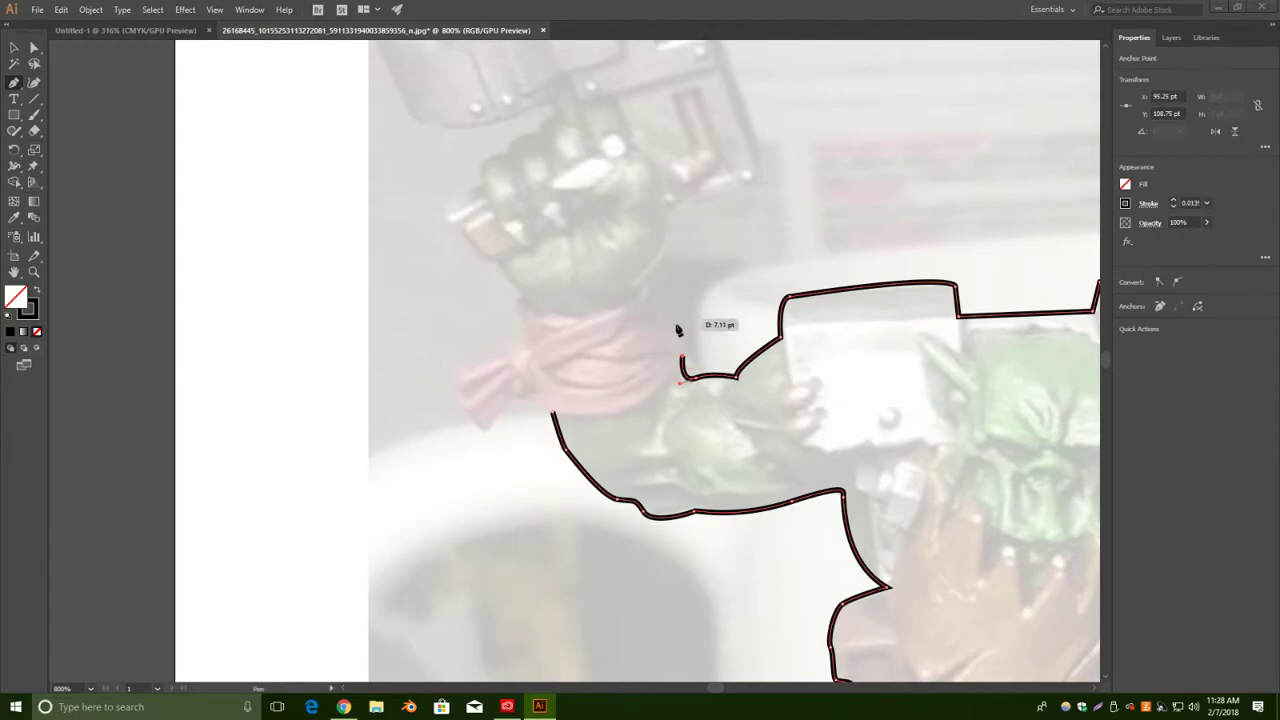
left_click_drag(743, 234, 680, 263)
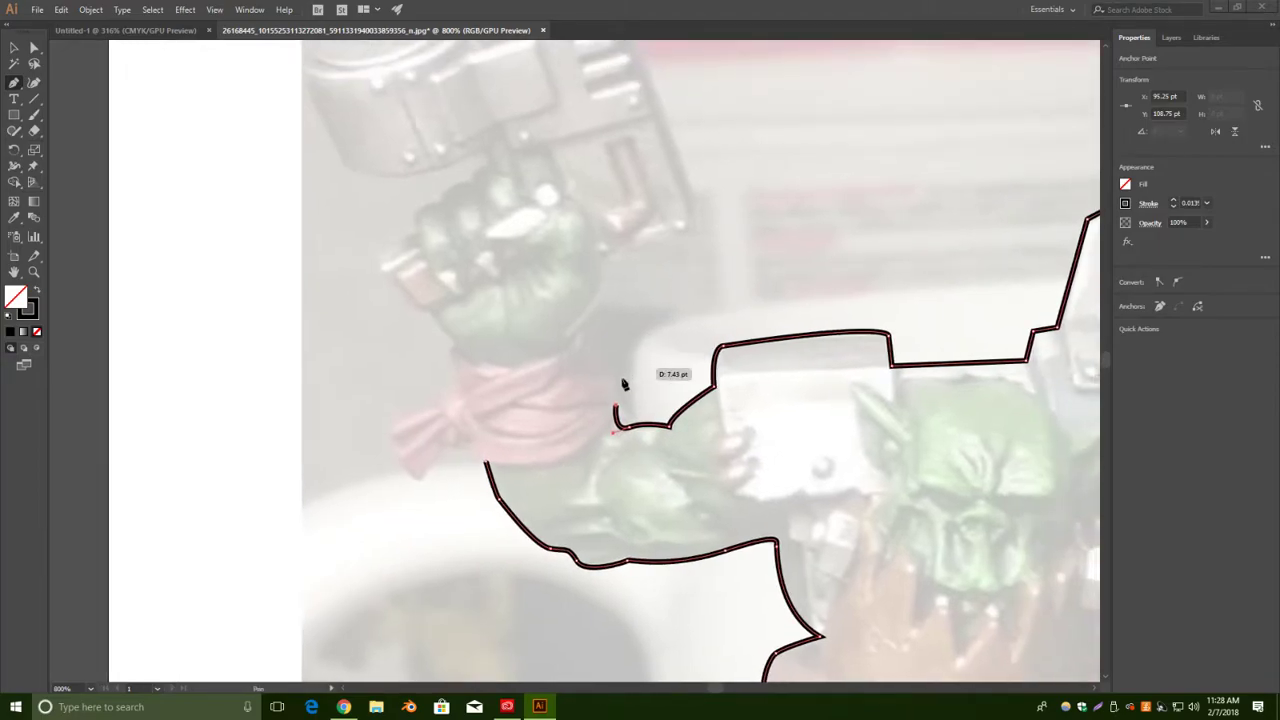
left_click(572, 341)
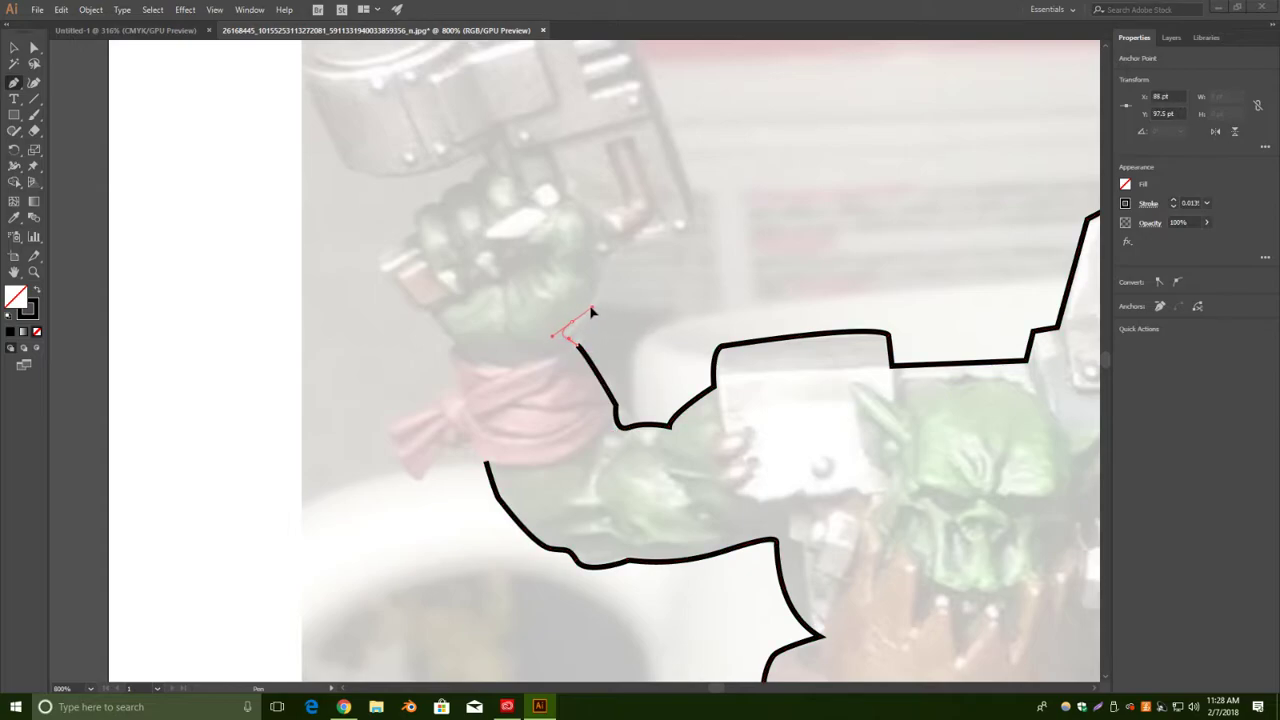
left_click(567, 325)
left_click(600, 266)
left_click(690, 228)
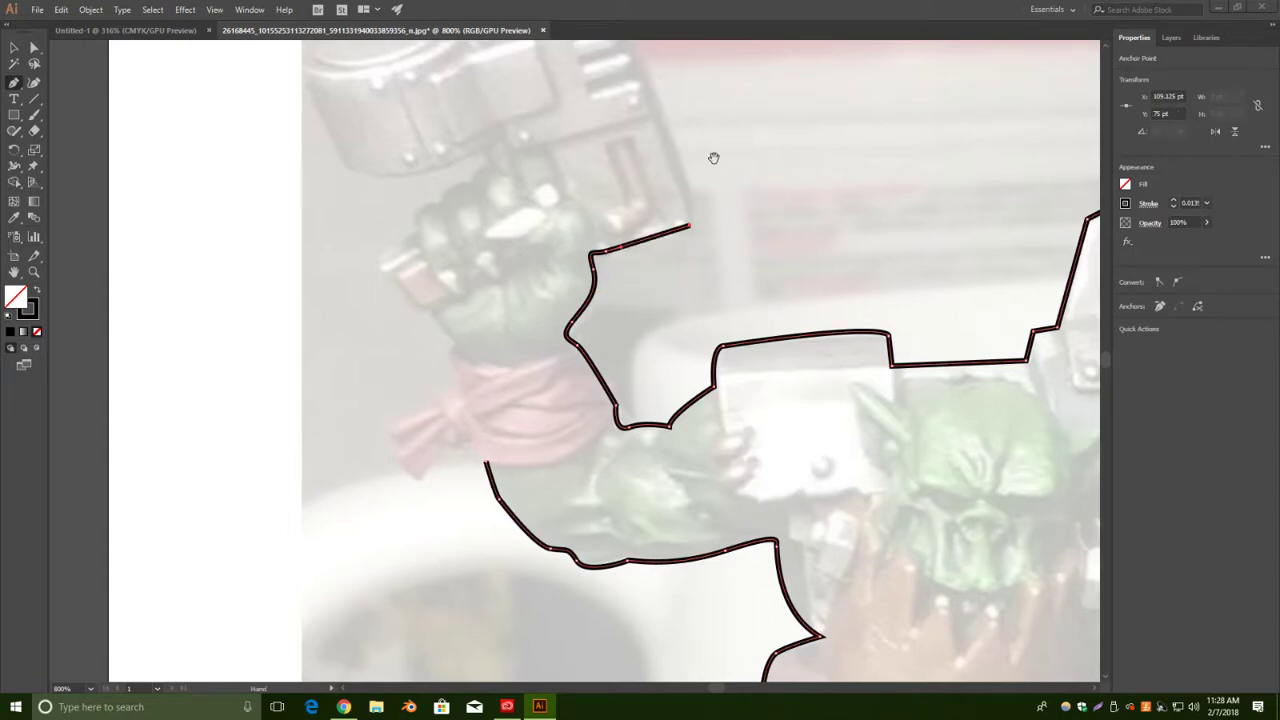
Trace the gun's long straight rear edge and around its upper corner to the base of the large round cap.
left_click_drag(714, 157, 689, 294)
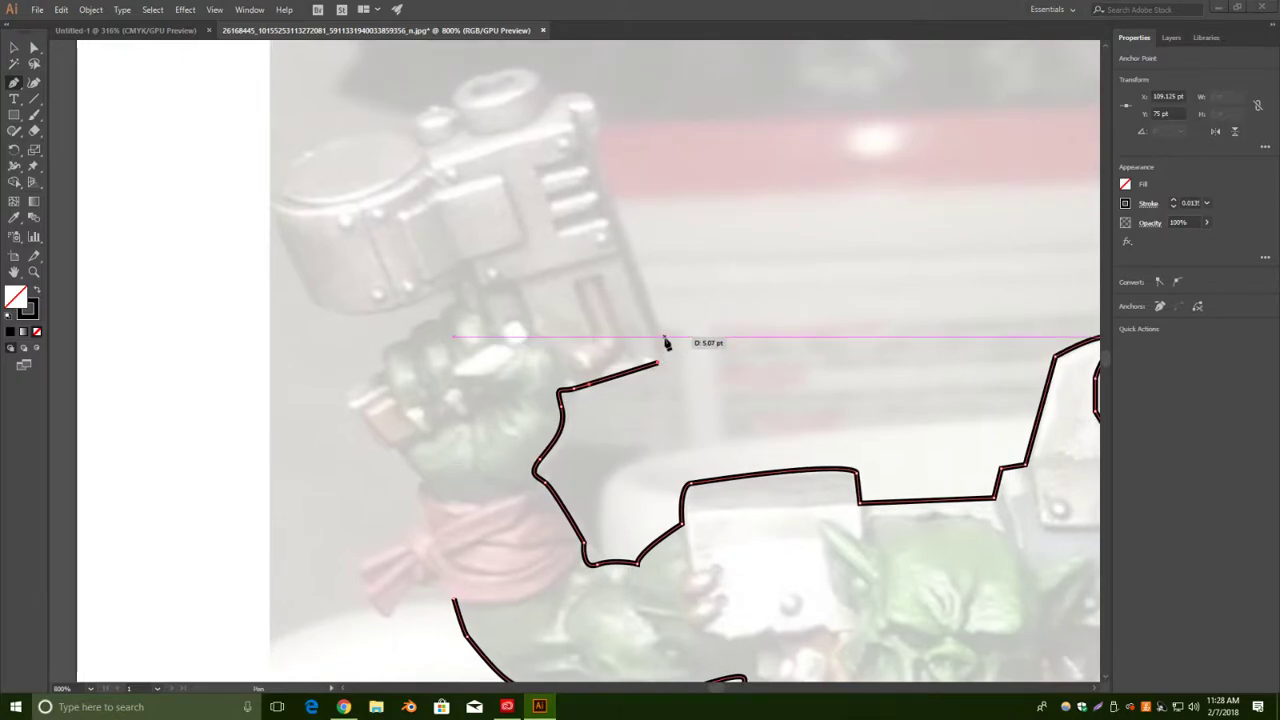
left_click(662, 338)
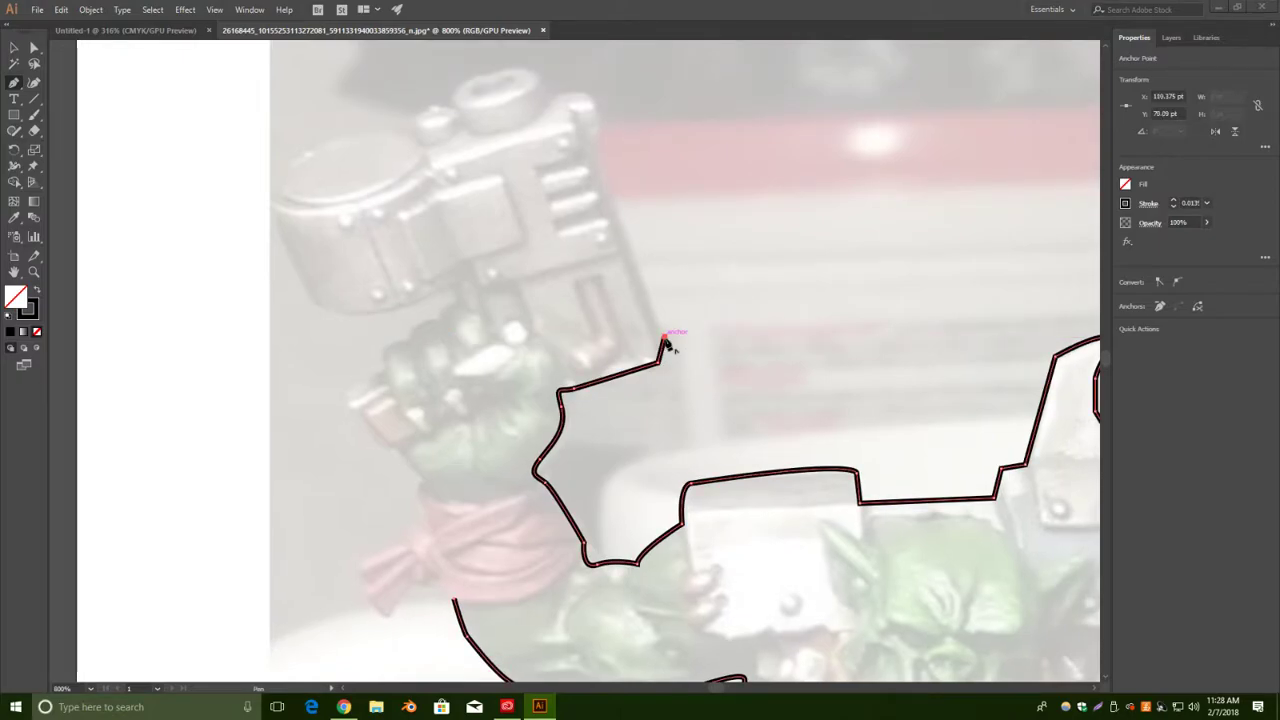
left_click(591, 143)
left_click_drag(591, 143, 591, 233)
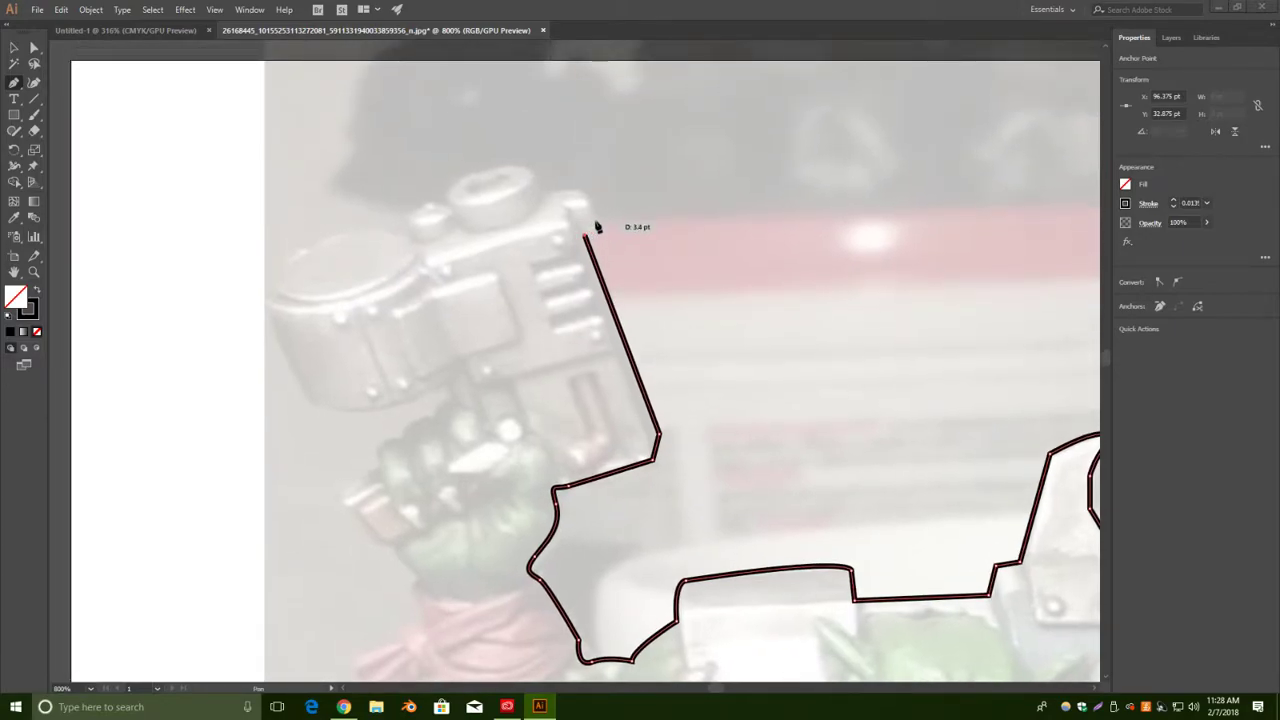
left_click(591, 220)
left_click(586, 198)
left_click(577, 191)
left_click(542, 194)
Trace the curved top of the gun's large round cap down to the gap beside the small knob.
left_click(531, 175)
left_click_drag(504, 157, 566, 210)
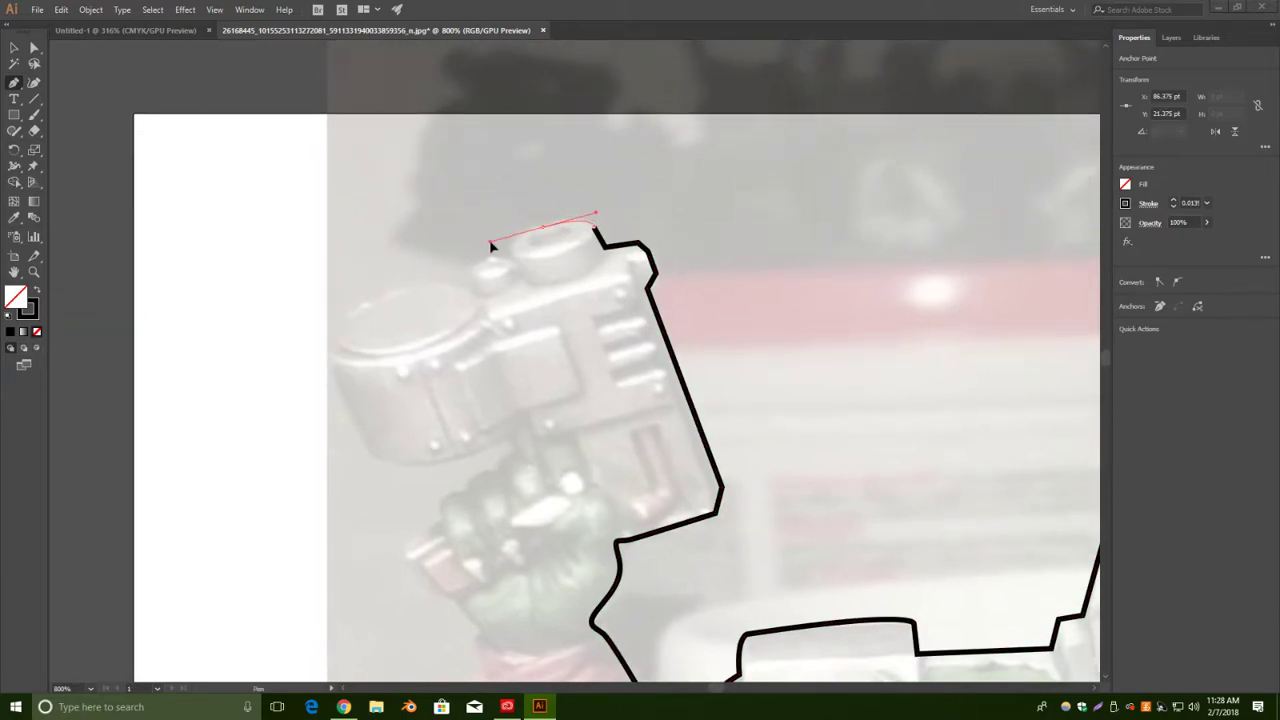
left_click_drag(542, 226, 508, 278)
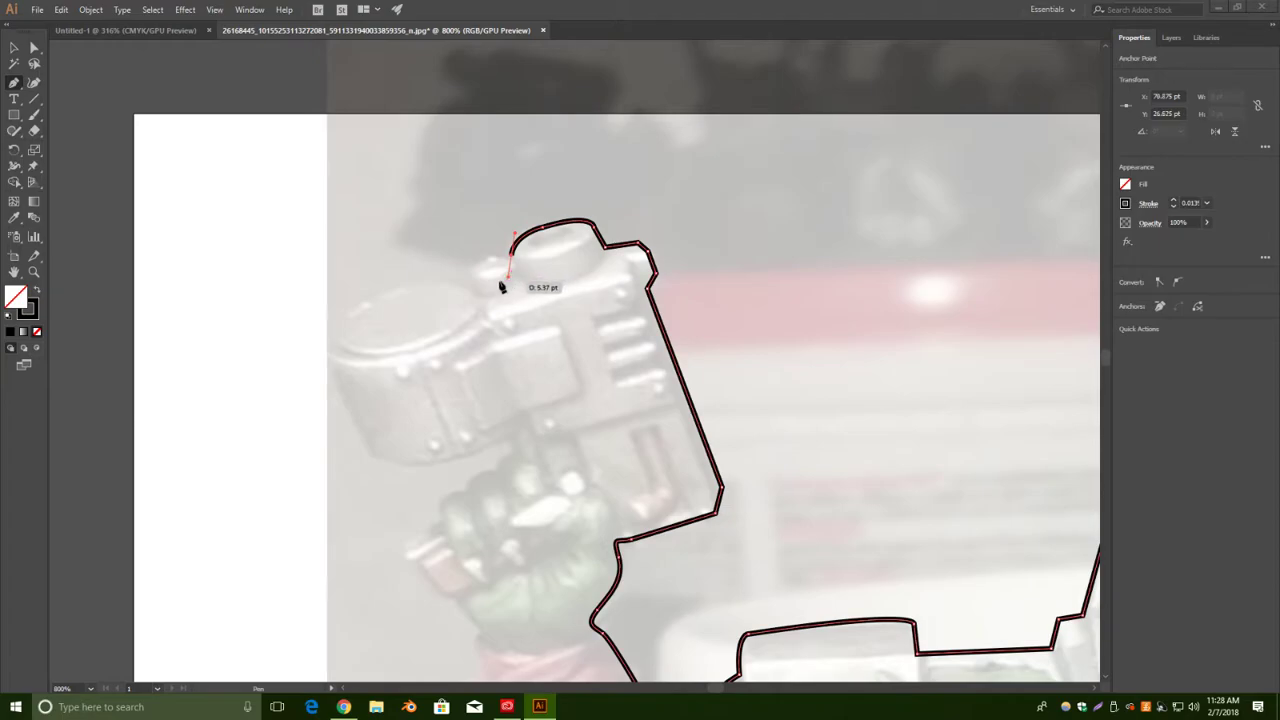
left_click(512, 255)
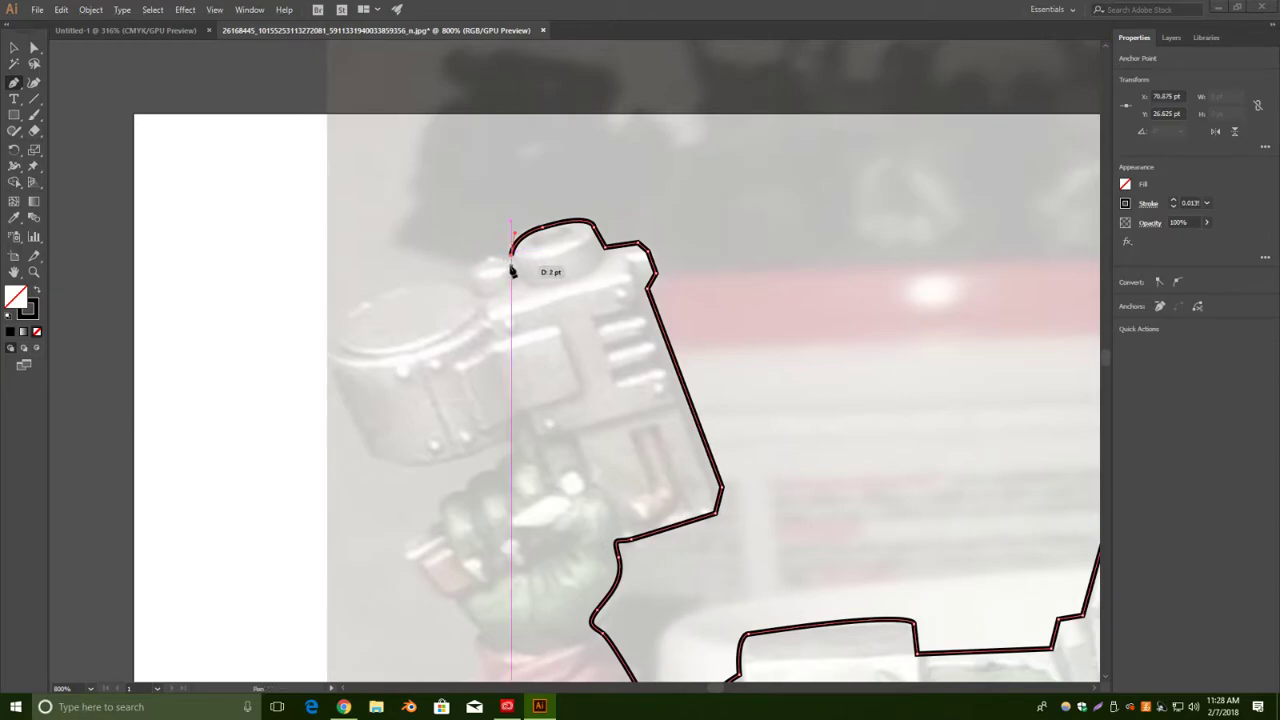
left_click(514, 260)
Trace over the gun's small knob and along the curved top of the round drum to its outer edge.
left_click_drag(515, 264, 487, 258)
left_click(468, 269)
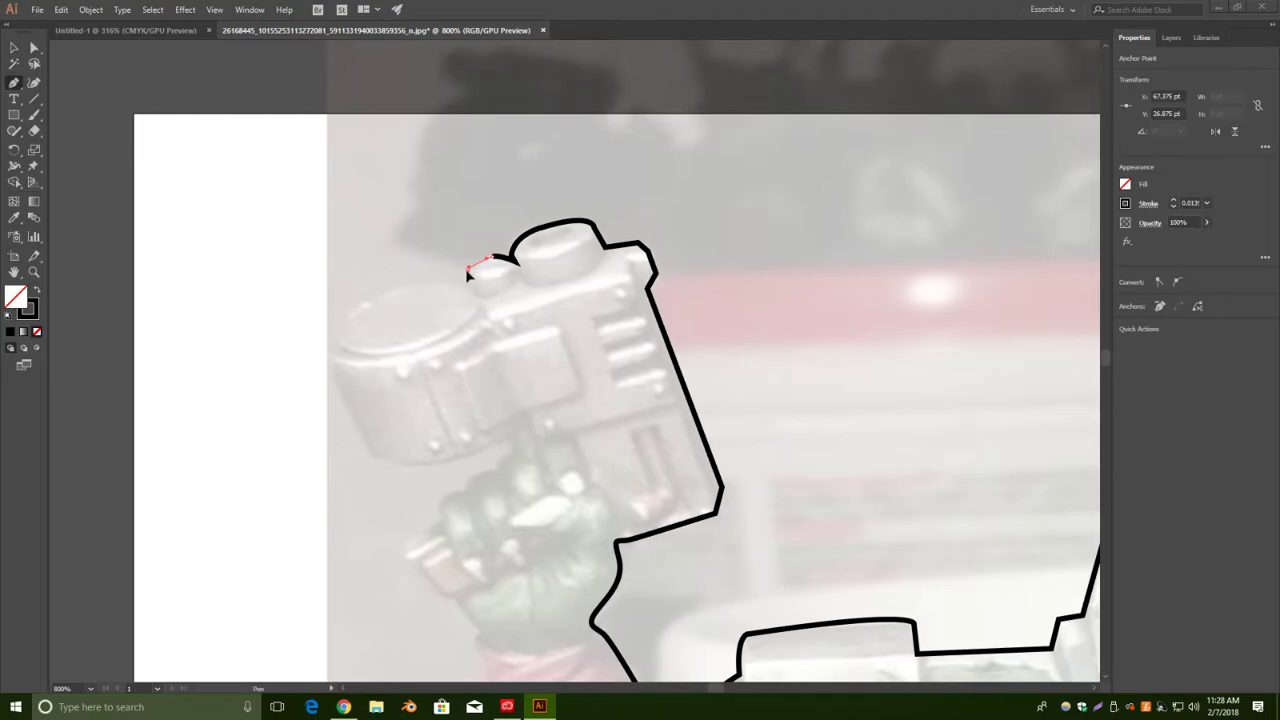
key("ctrl+z")
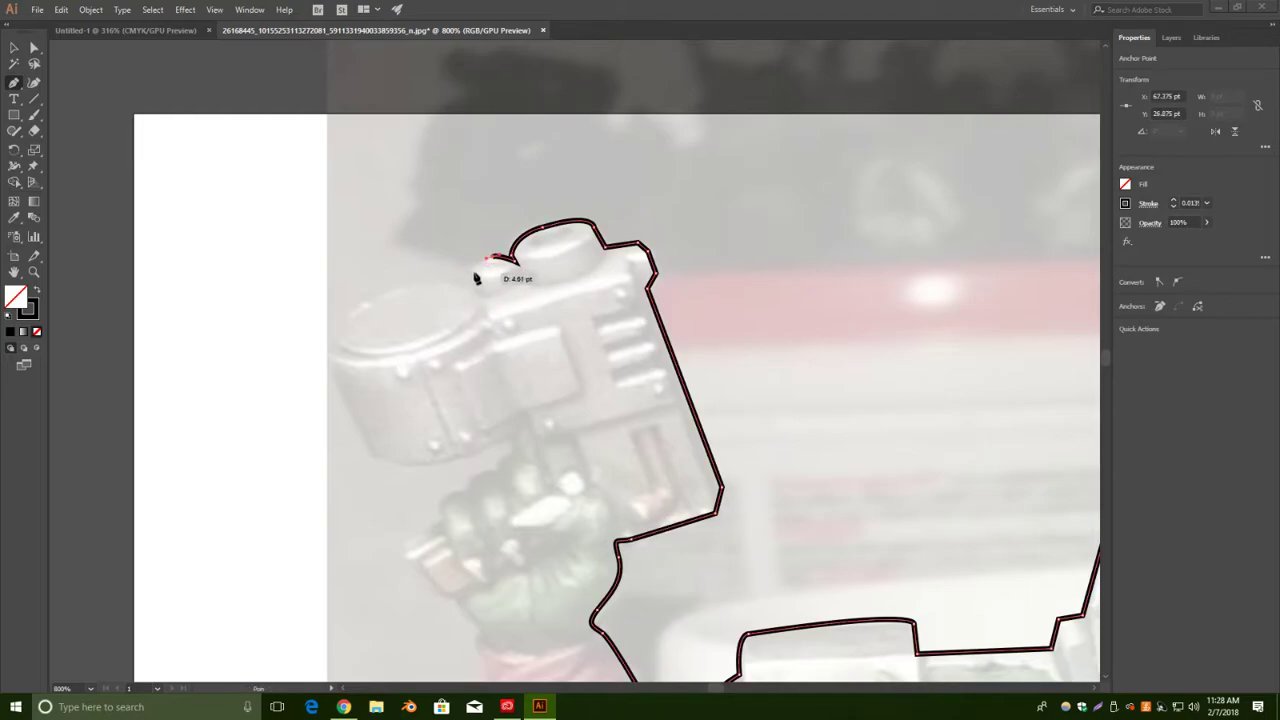
left_click_drag(476, 280, 340, 323)
left_click(472, 289)
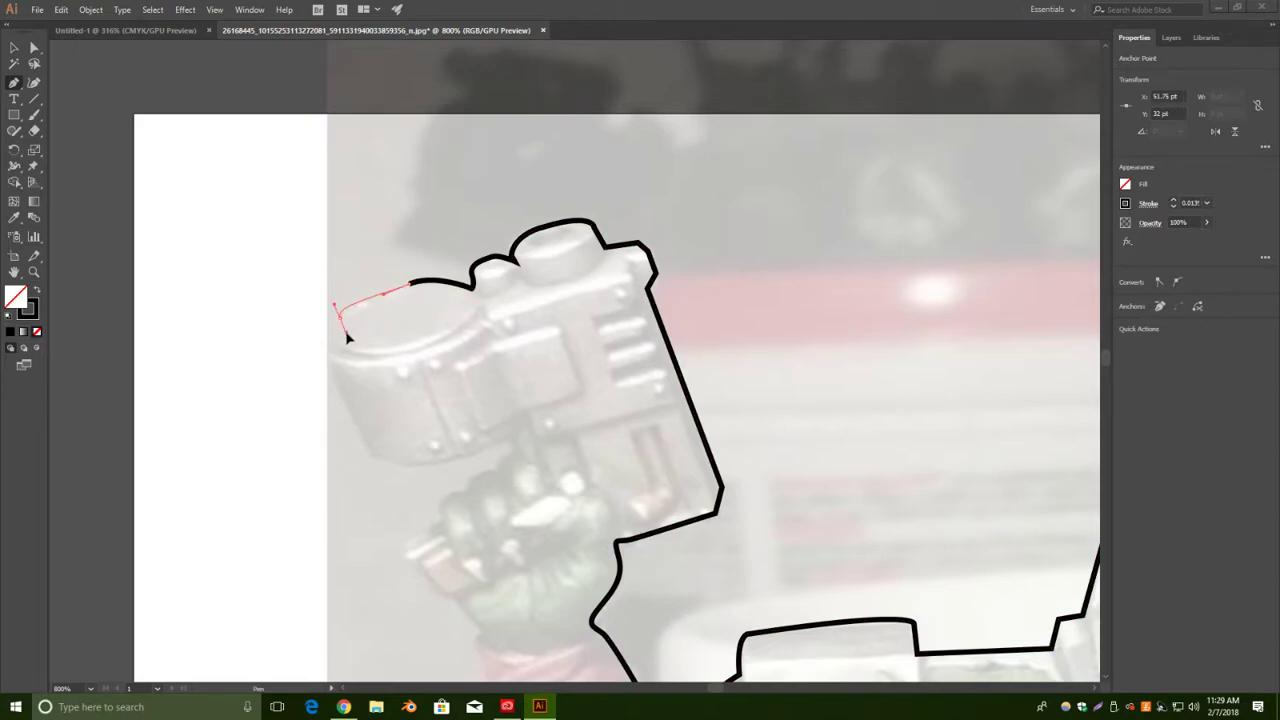
left_click(334, 335)
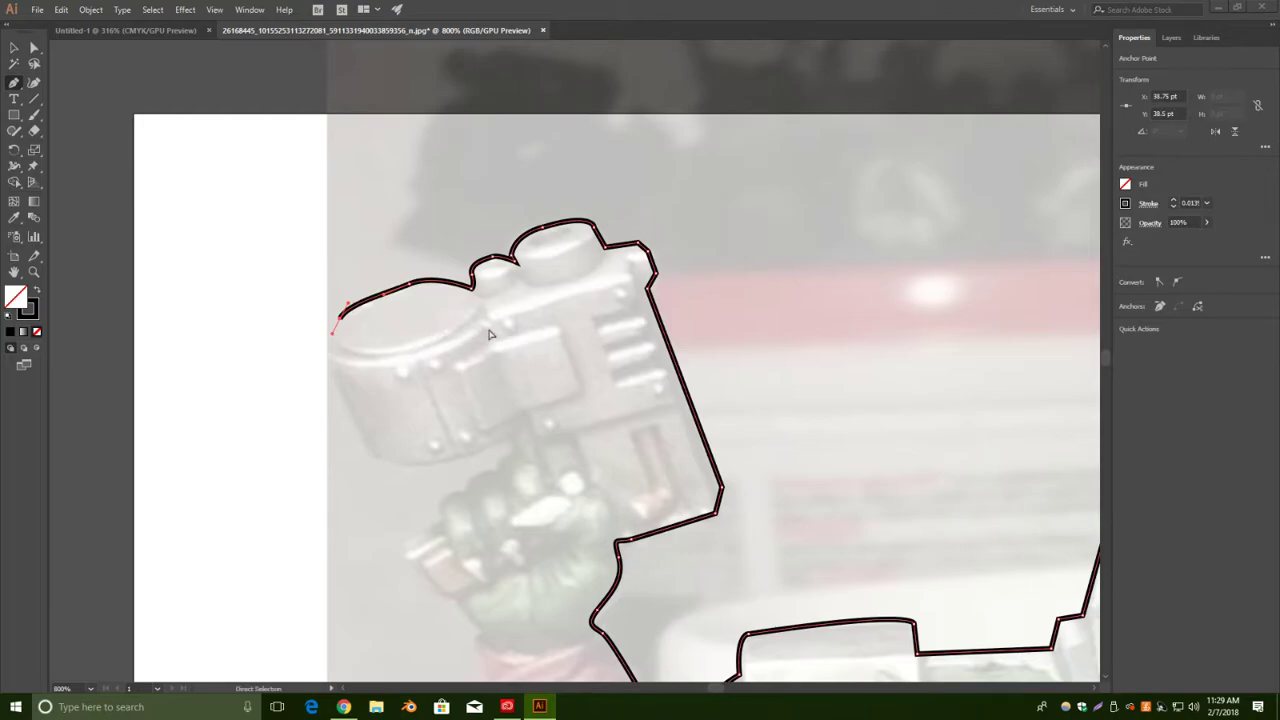
Undo the last two segments on the round drum, then retrace its curved top and straight outer side down to its far corner.
key("ctrl+z")
key("ctrl+z")
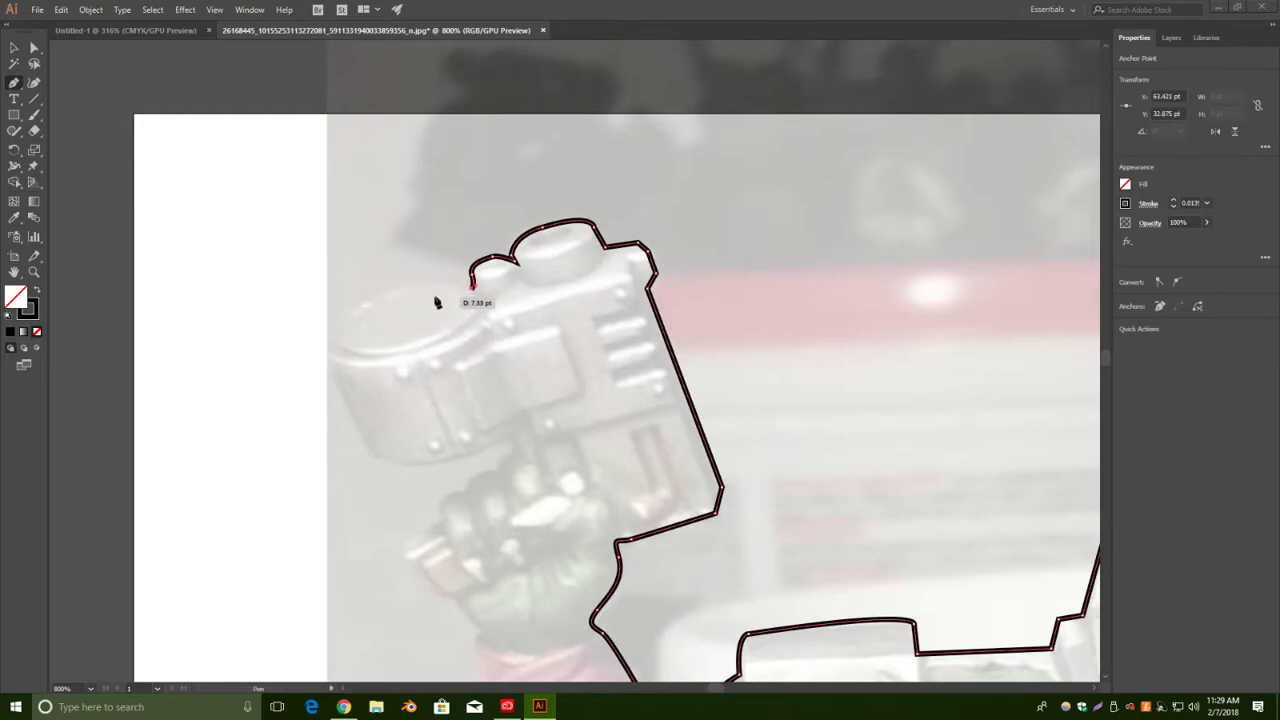
left_click_drag(407, 290, 370, 295)
left_click_drag(330, 351, 339, 376)
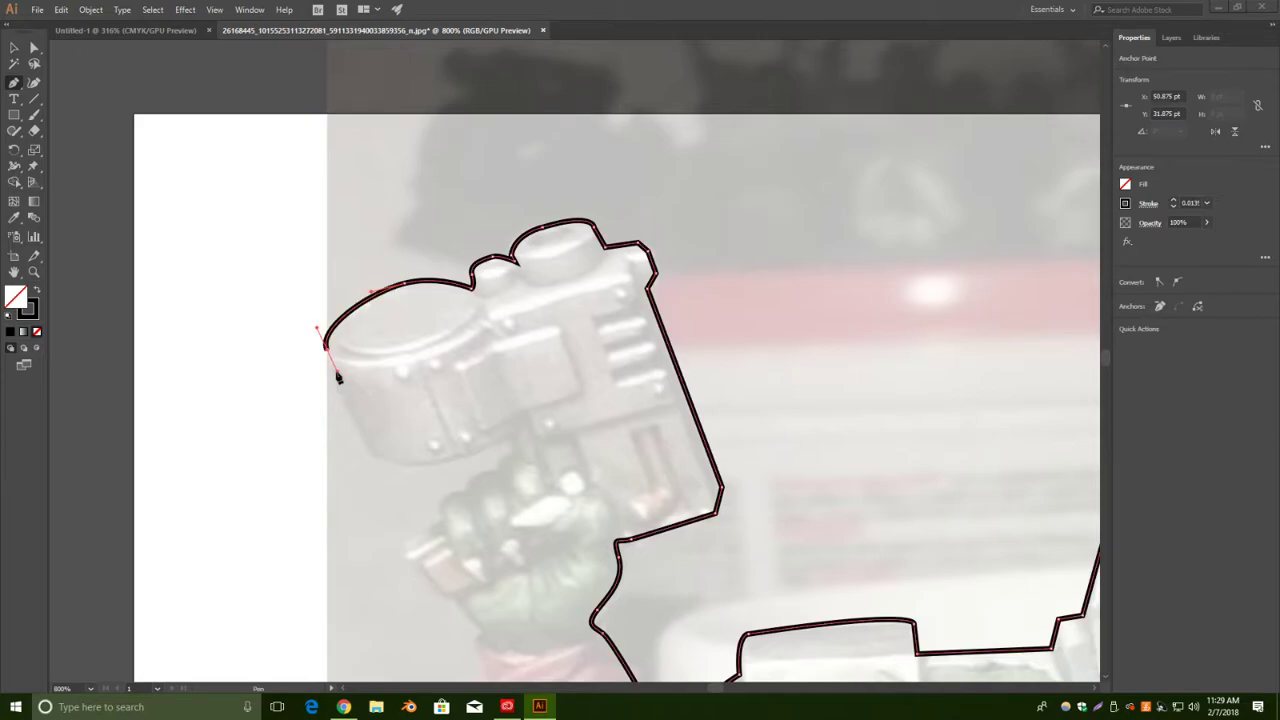
left_click(373, 457)
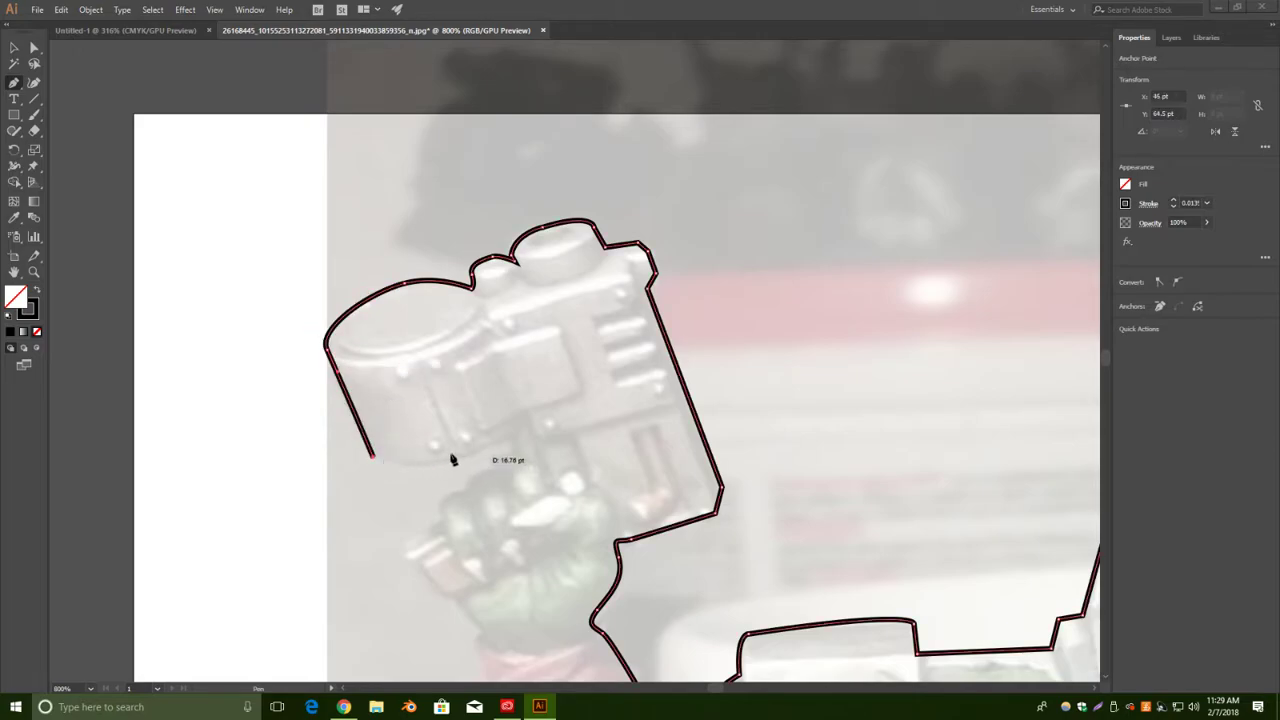
Trace the drum's curved underside to the trigger area, around its inner corner and along the fist's knuckles.
left_click_drag(460, 458, 512, 443)
left_click(505, 438)
left_click(513, 451)
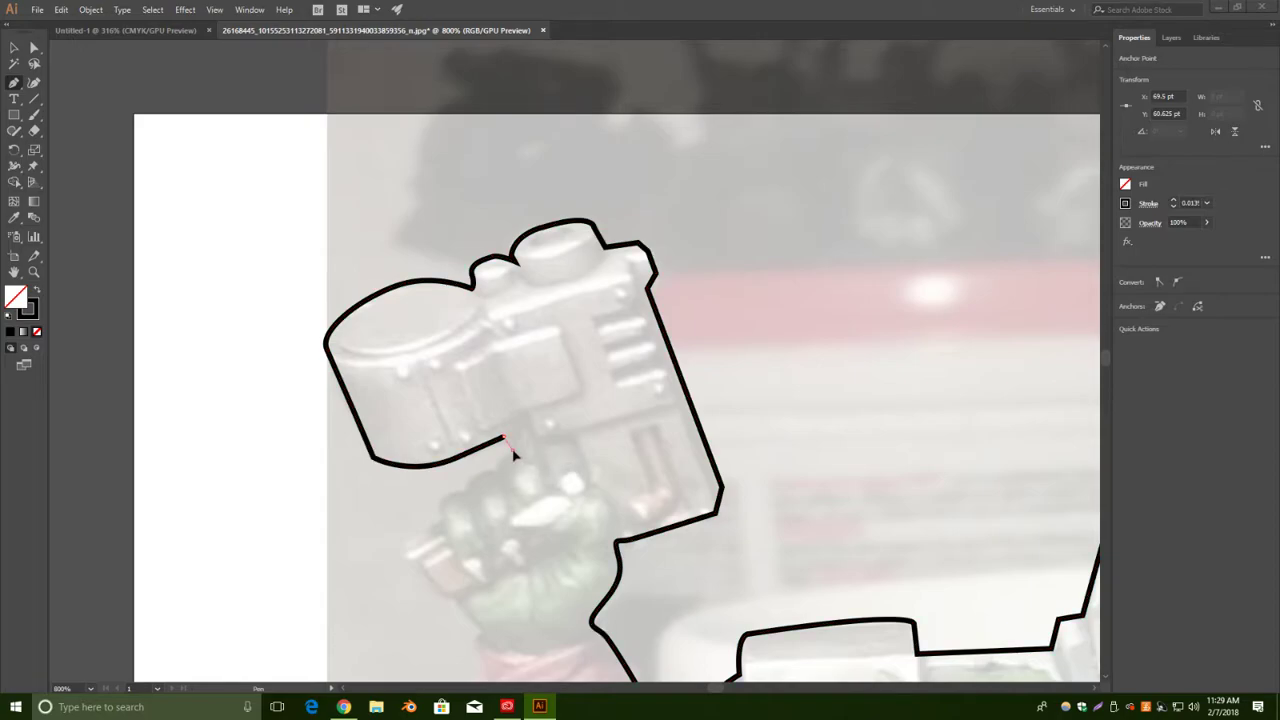
left_click(498, 463)
mouse_move(500, 477)
left_mouse_down()
mouse_move(453, 493)
mouse_move(443, 537)
mouse_move(520, 486)
mouse_move(580, 401)
mouse_move(509, 409)
left_mouse_up()
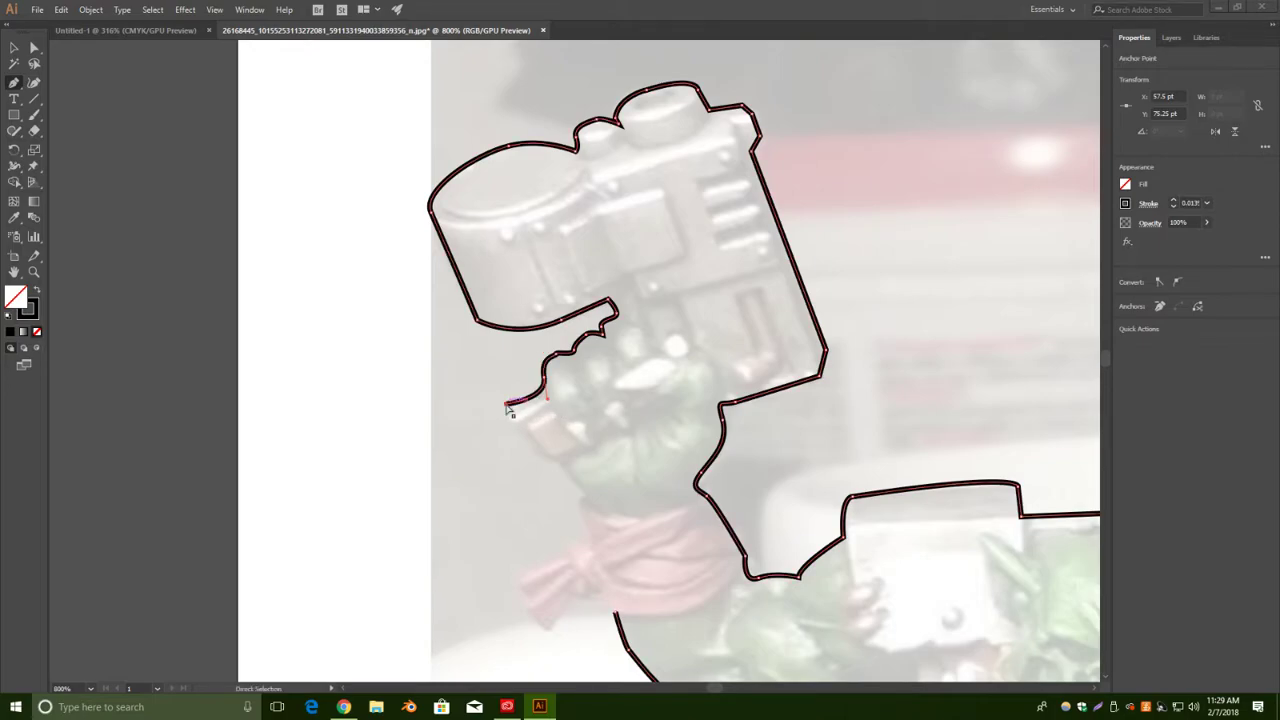
Retrace from the last knuckle around the end of the gun's grip and down the heel of the hand to the wrist.
left_click(544, 376)
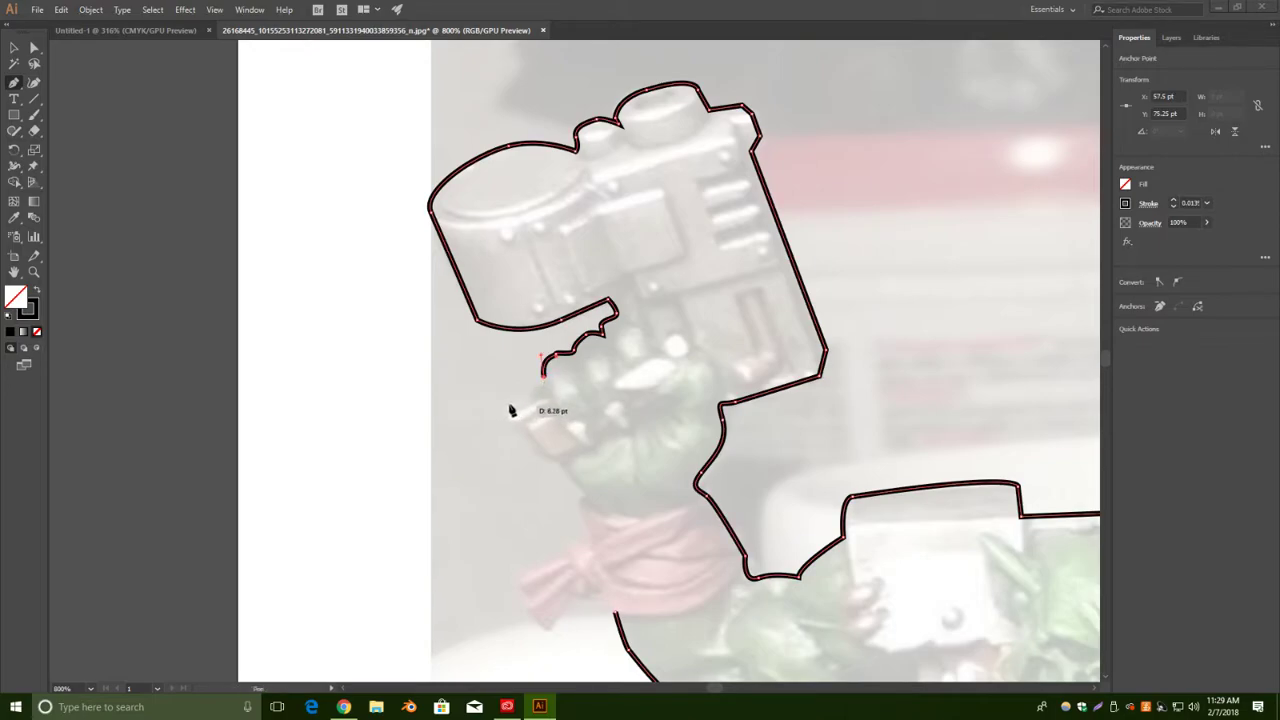
left_click(509, 410)
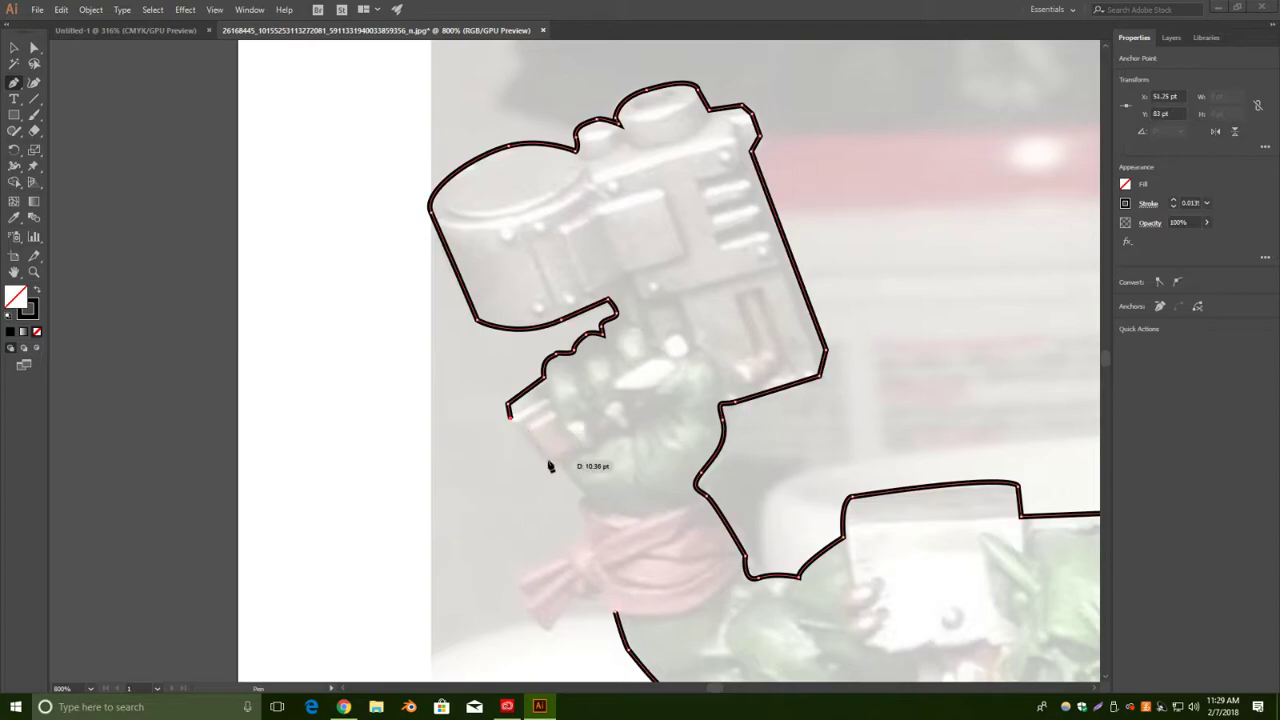
left_click(547, 453)
left_click(555, 453)
left_click(584, 492)
key("ctrl+z")
left_click(582, 487)
left_click_drag(586, 529, 631, 384)
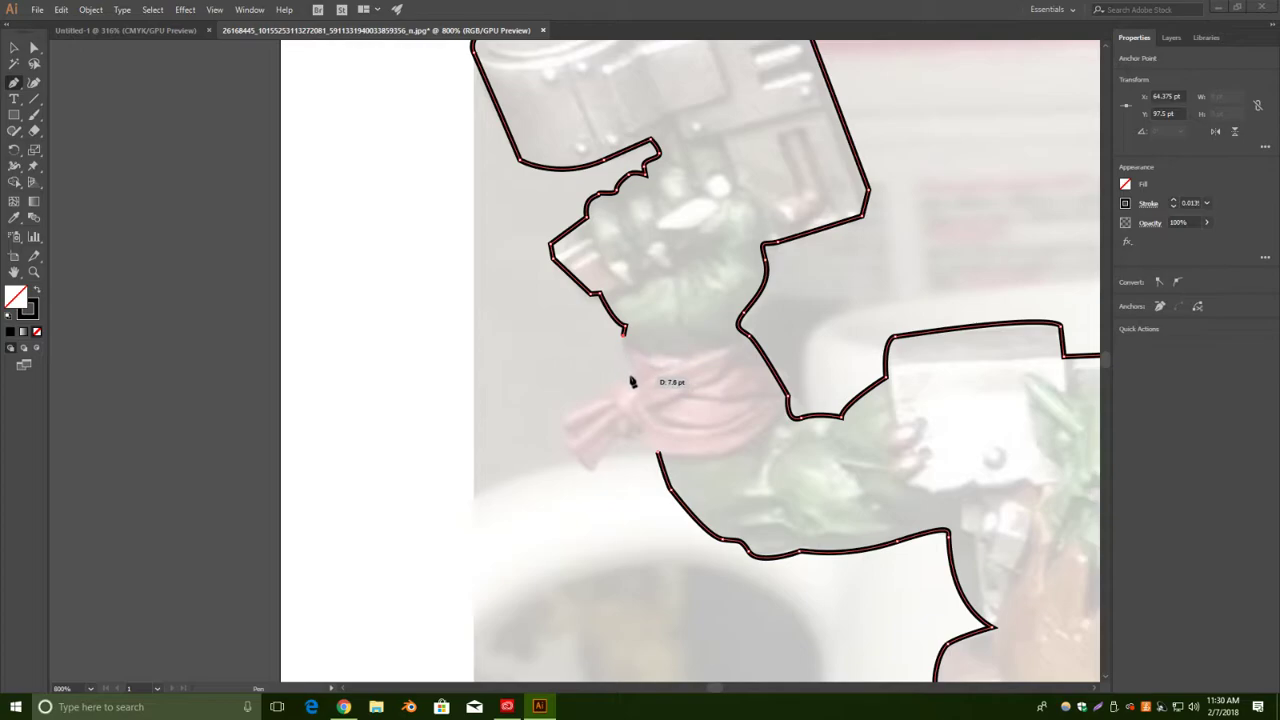
Trace the outer edge of the red wrist wrap and its loose knot ends, join it to the forearm outline, and deselect.
left_click(626, 372)
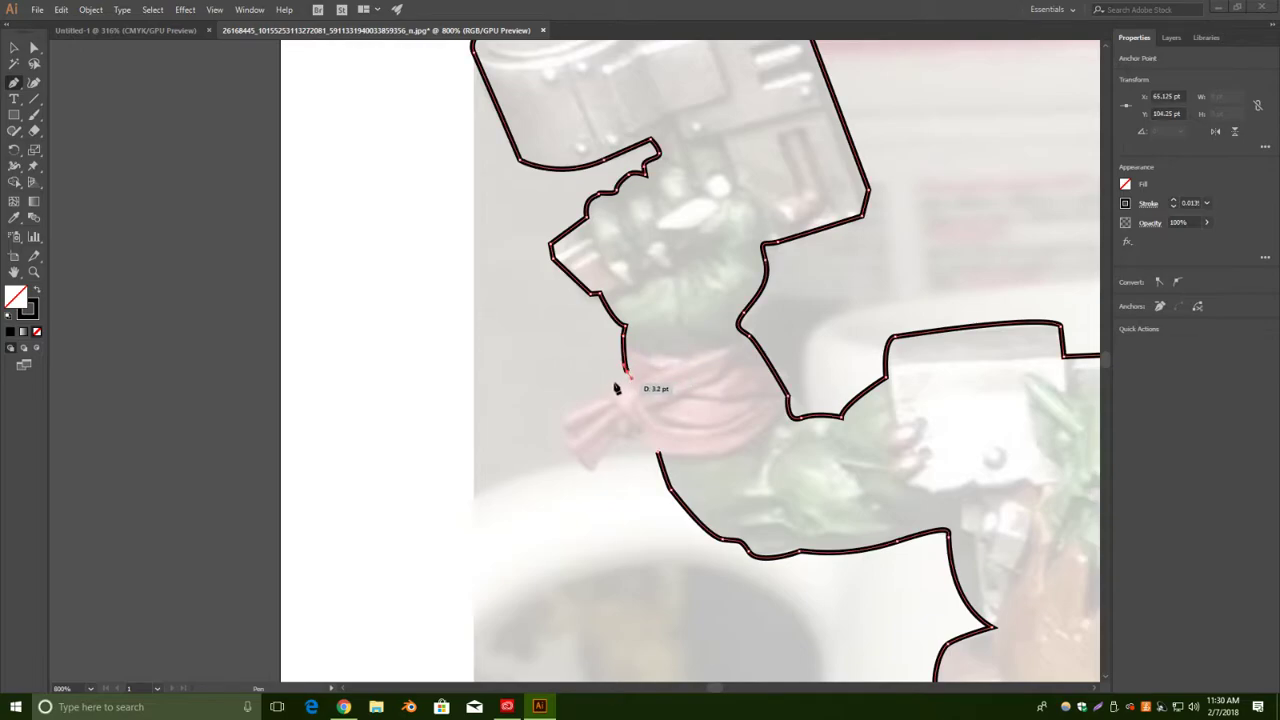
left_click(627, 373, "alt")
left_click_drag(609, 389, 608, 396)
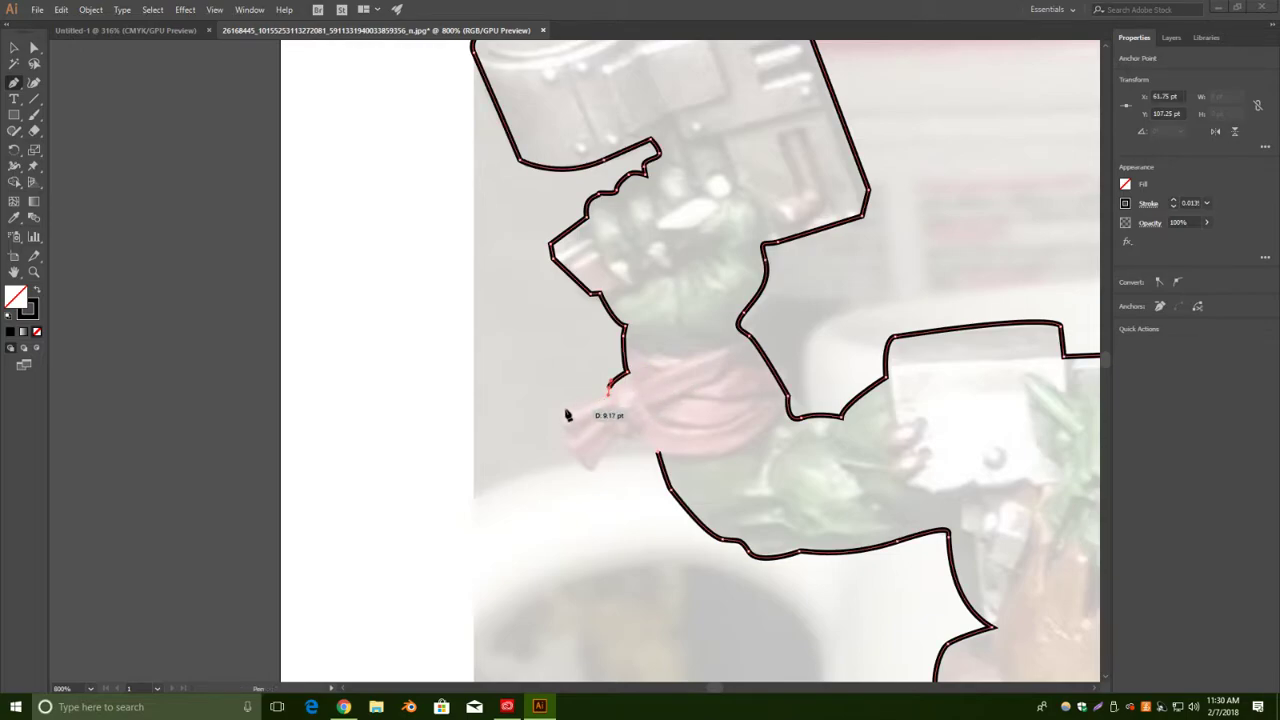
left_click(563, 412)
left_click_drag(567, 445, 593, 477)
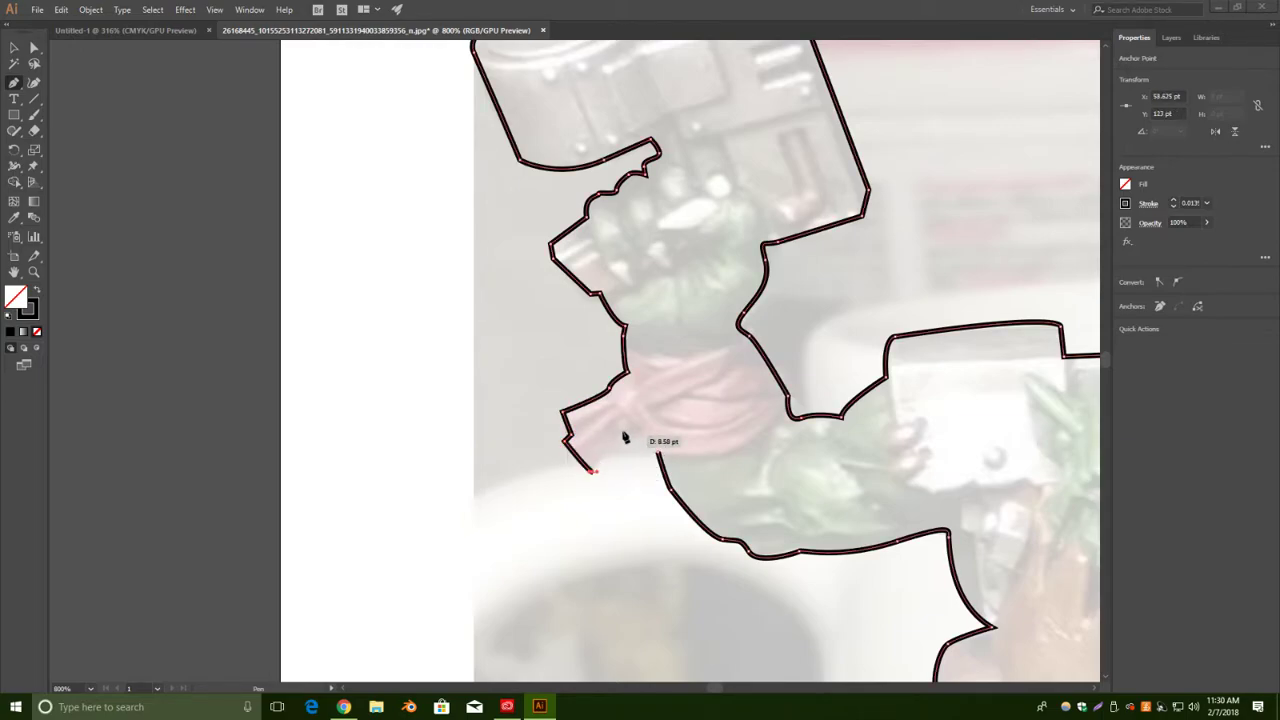
left_click(618, 434)
left_click_drag(631, 425, 675, 460)
left_click(14, 47)
left_click(933, 272)
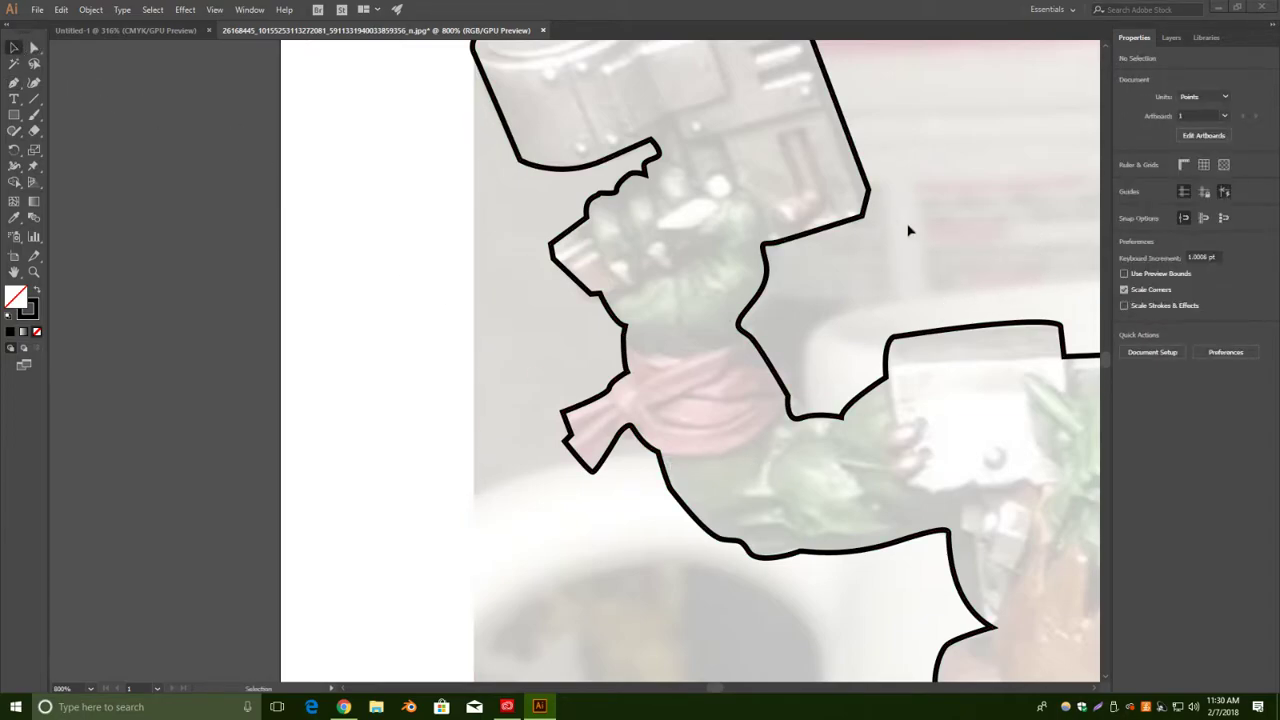
View the whole figure and briefly hide the Working Image layer to check the completed outline without the photo.
left_click_drag(1001, 236, 790, 150)
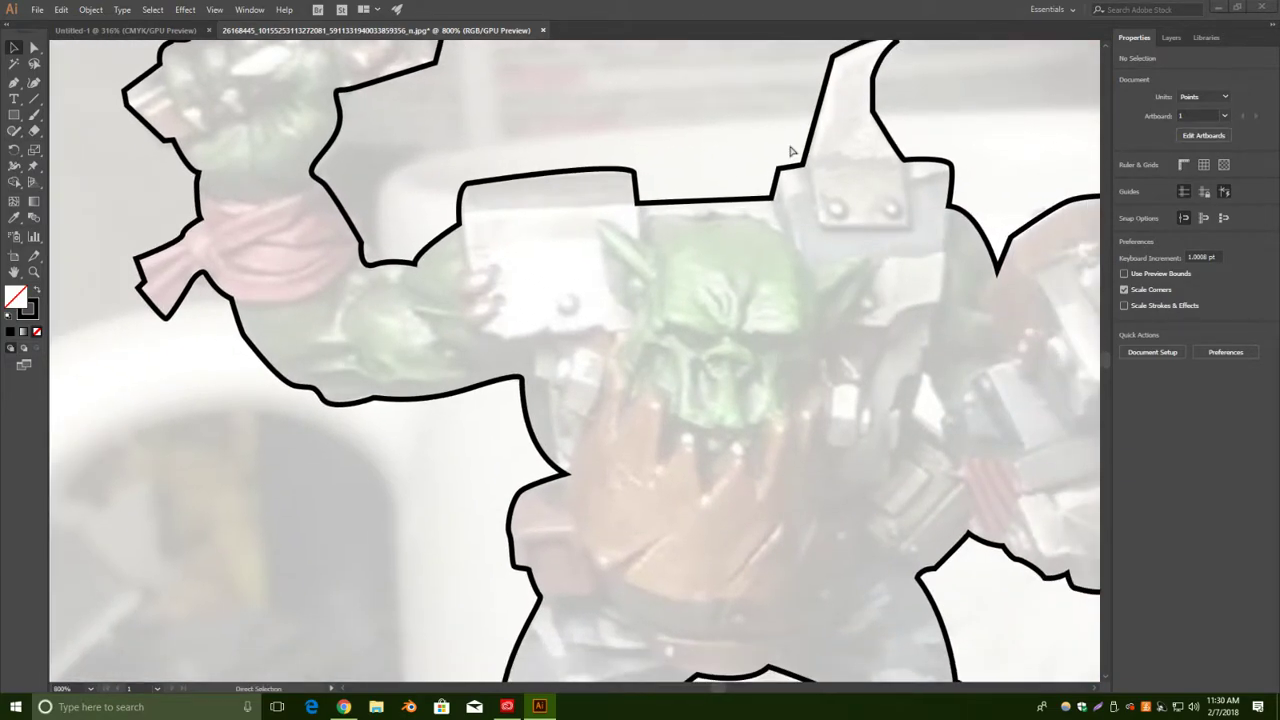
key("ctrl+0")
key("ctrl+equal")
key("ctrl+equal")
key("ctrl+minus")
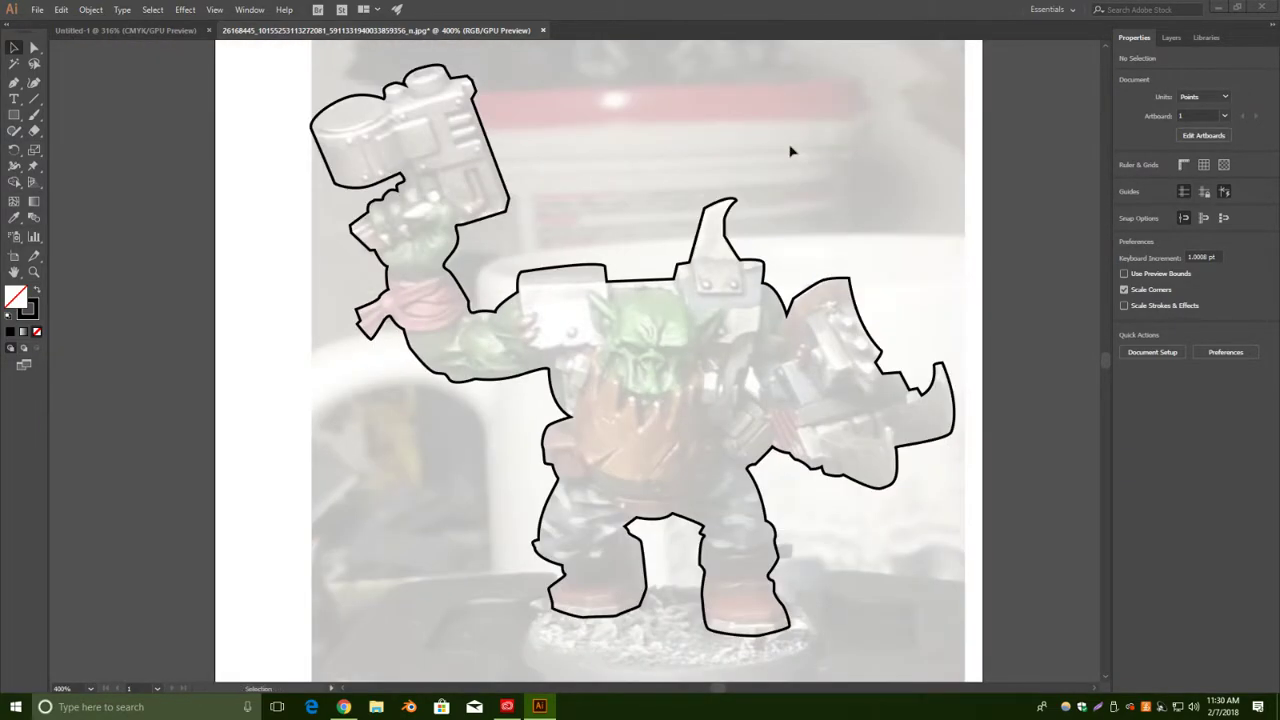
left_click(1169, 38)
left_click(1122, 72)
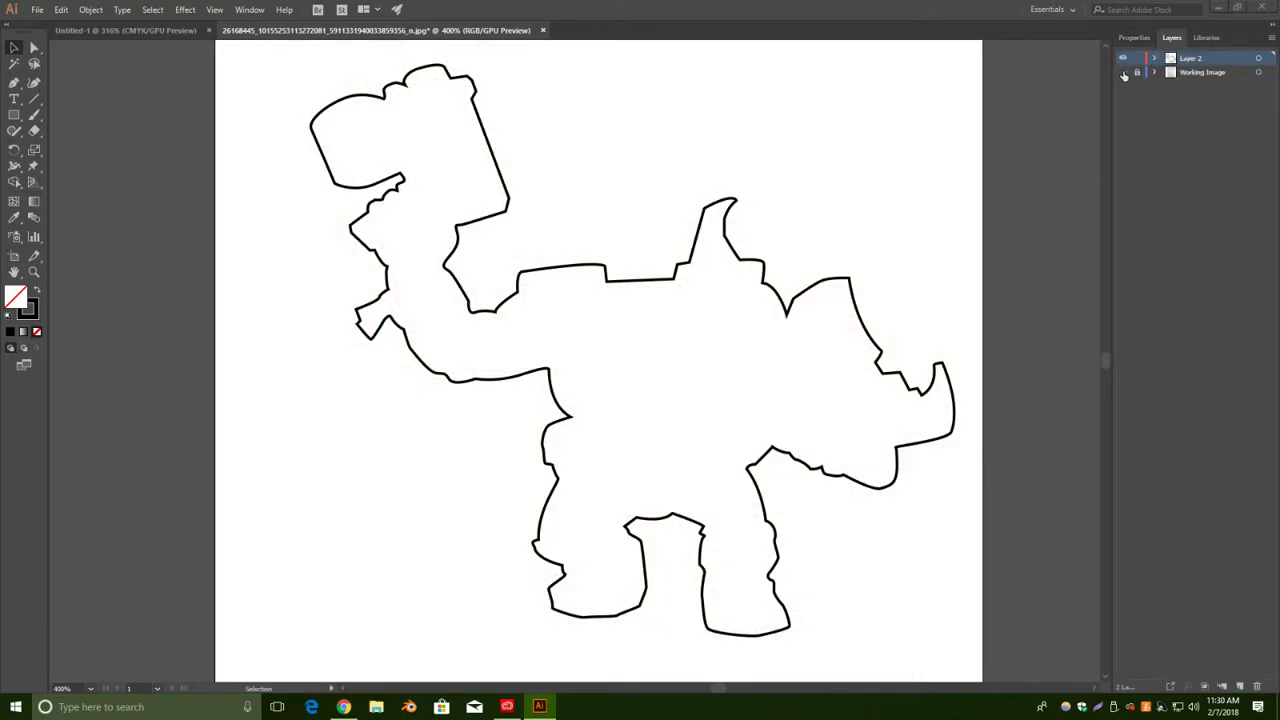
left_click(1123, 73)
left_click(1130, 40)
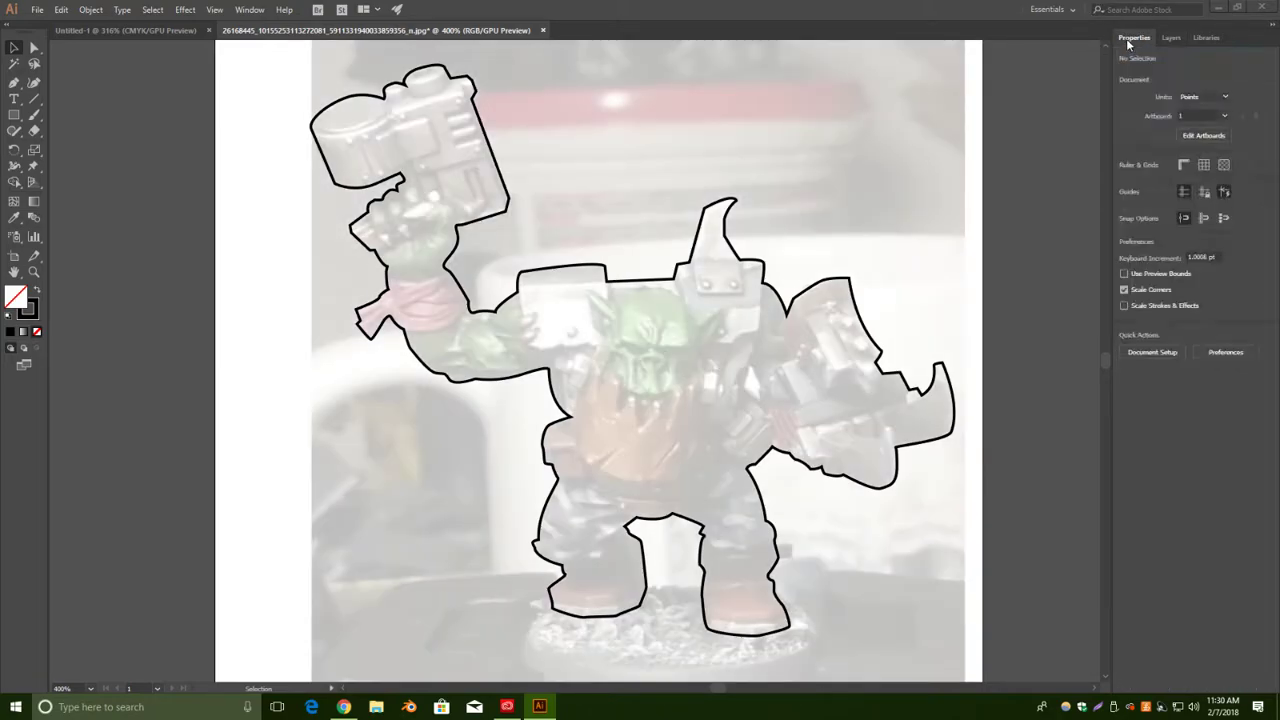
left_click(1172, 38)
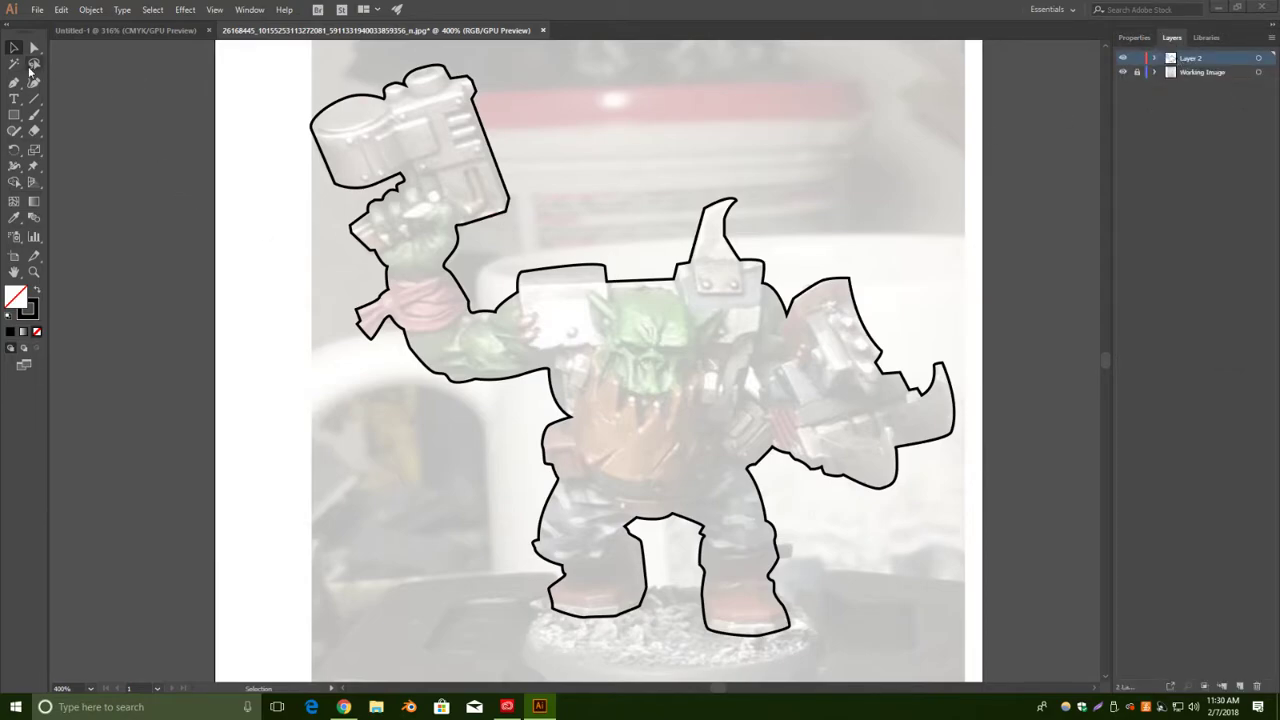
Trace the lower edge of the red wrist wrap as a curved inner line across the arm with the Pen tool, then deselect.
left_click(15, 84)
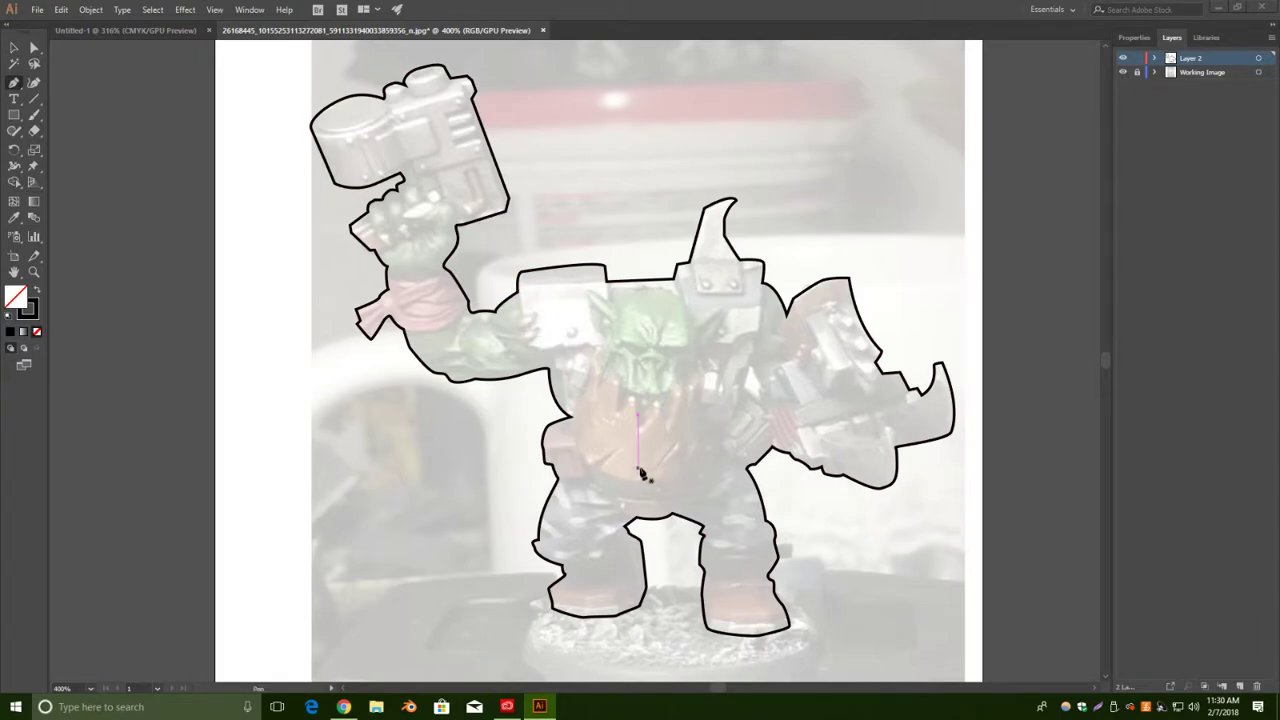
key("ctrl+plus")
left_click_drag(405, 249, 607, 389)
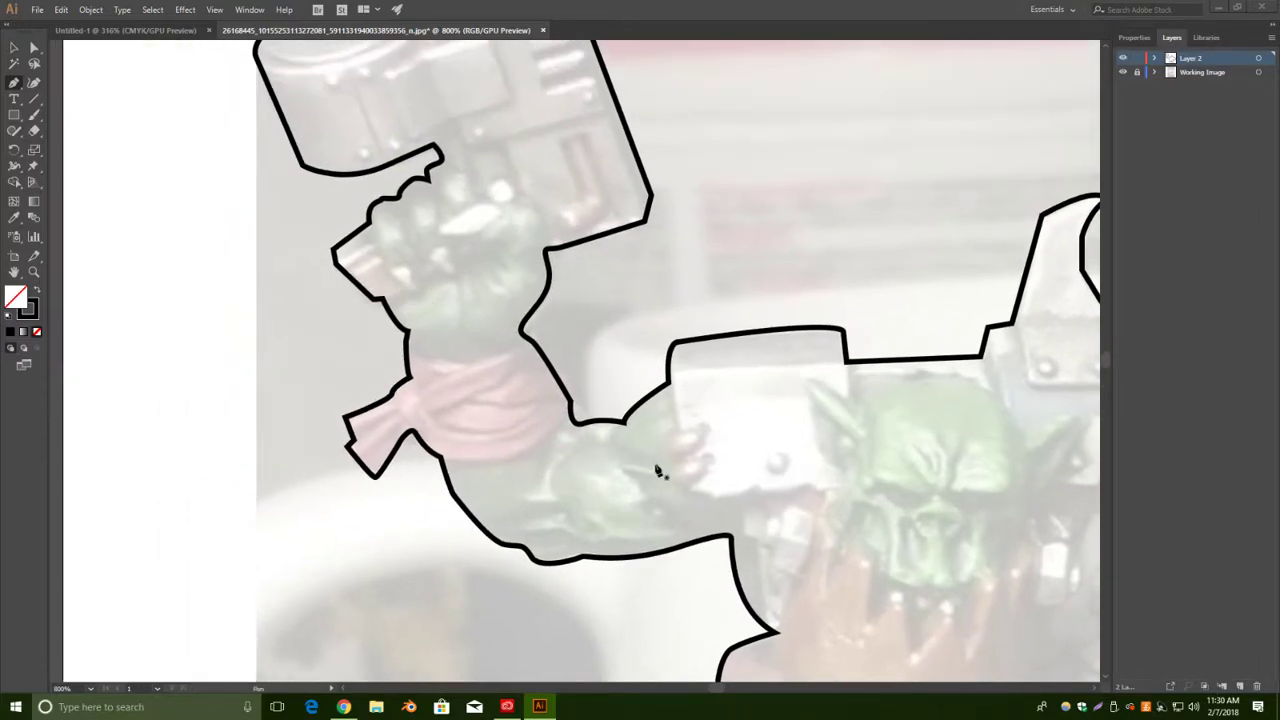
scroll(700, 505, "down", 3)
scroll(700, 505, "right", 1)
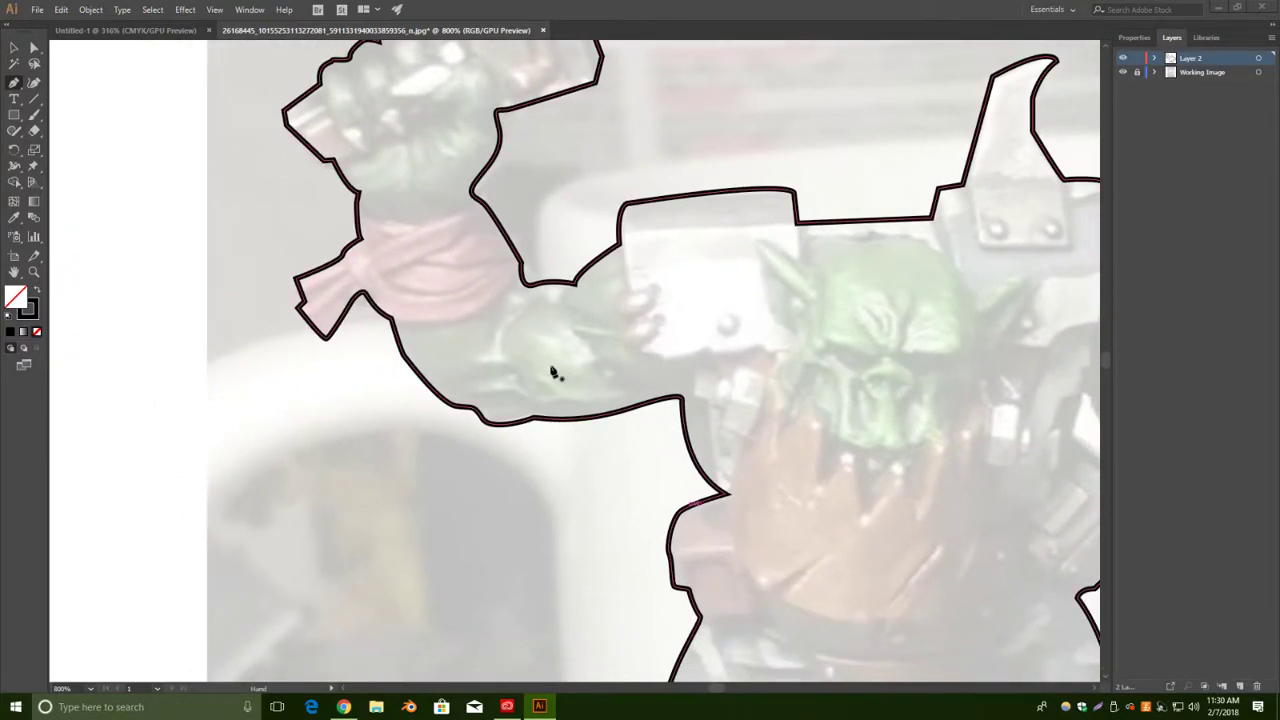
left_click(391, 318)
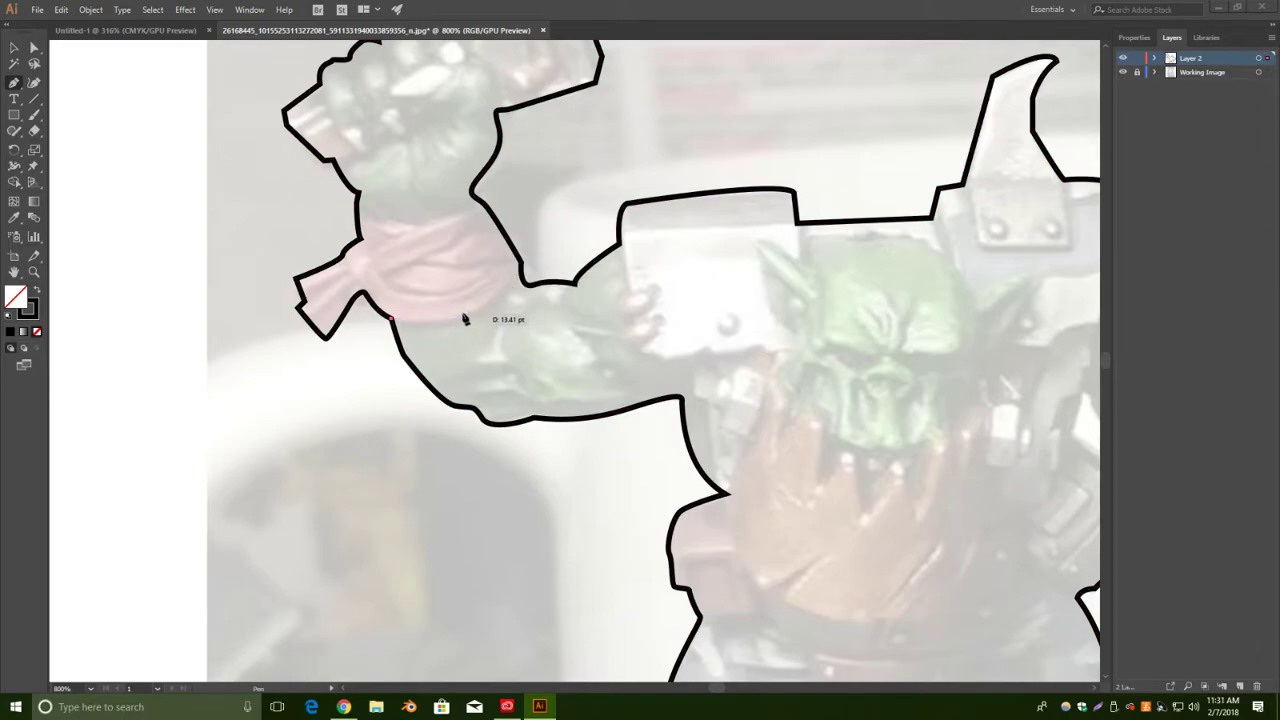
left_click_drag(487, 312, 489, 306)
left_click(523, 263)
key("v")
left_click(586, 120)
Trace the upper edge of the red wrist wrap as a curve across the wrist with the Pen tool, then deselect.
left_click(14, 82)
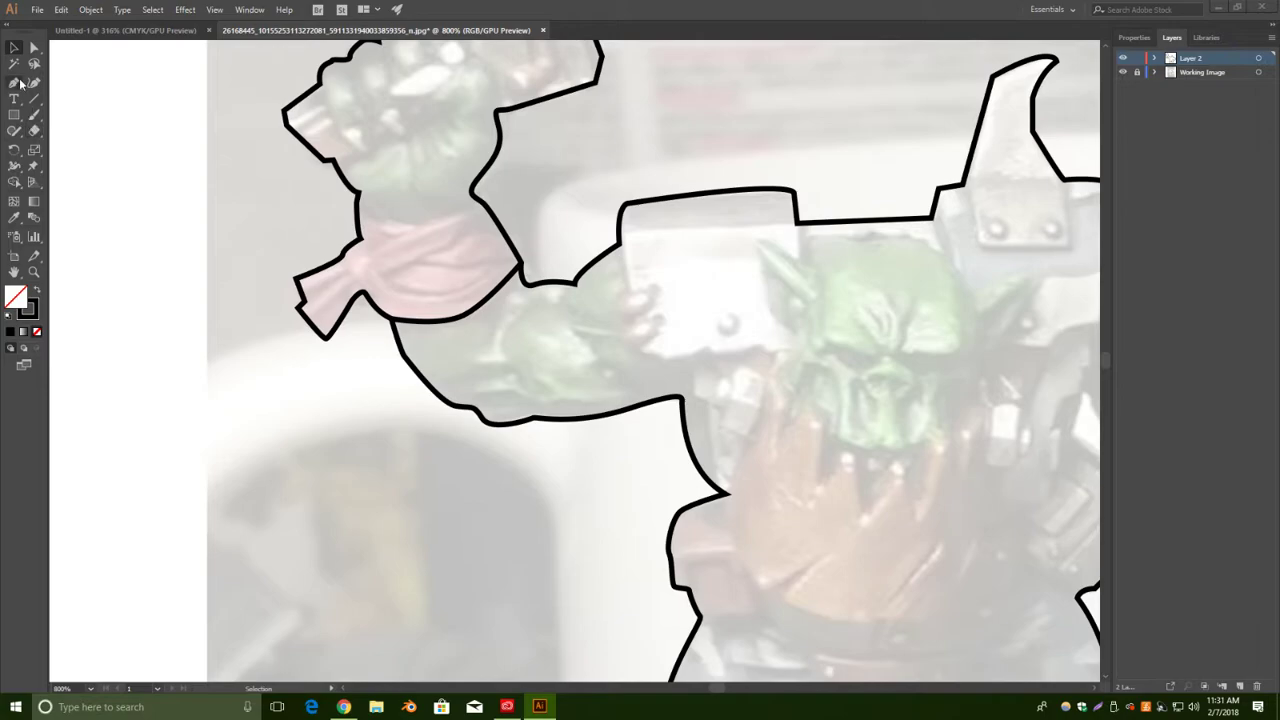
left_click(359, 212)
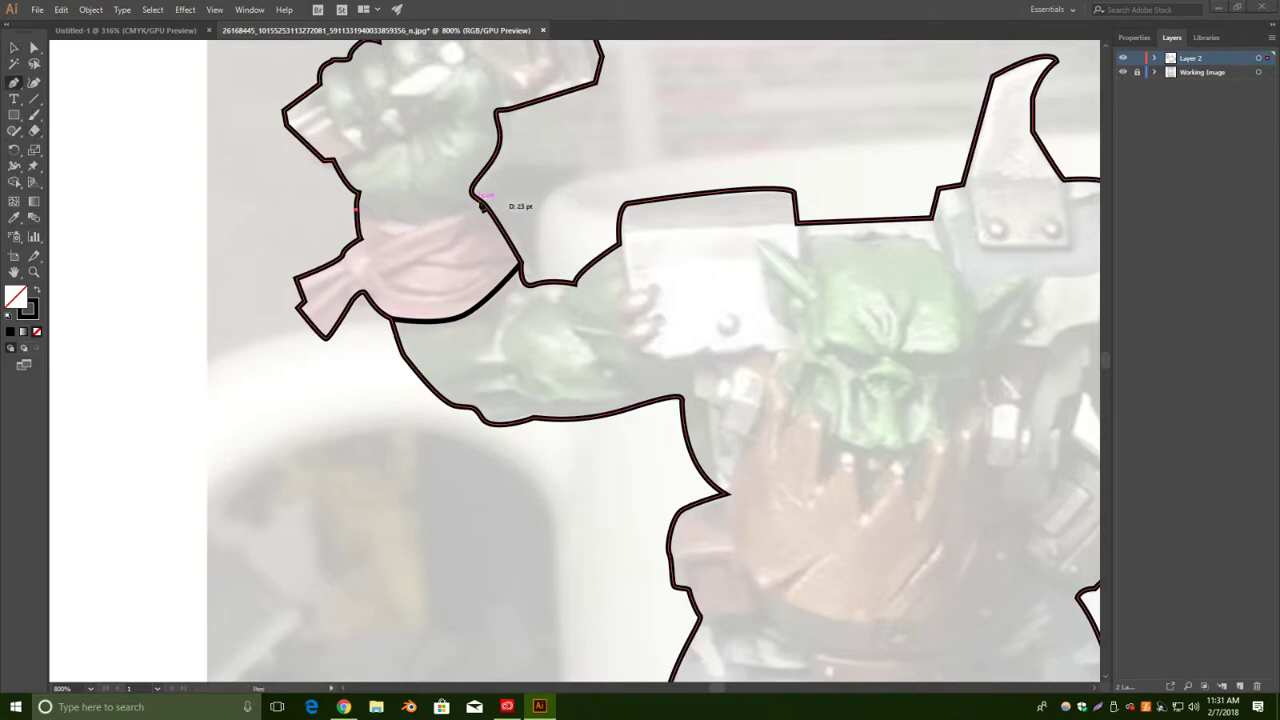
mouse_move(483, 205)
left_mouse_down()
mouse_move(550, 181)
mouse_move(536, 166)
mouse_move(552, 157)
left_mouse_up()
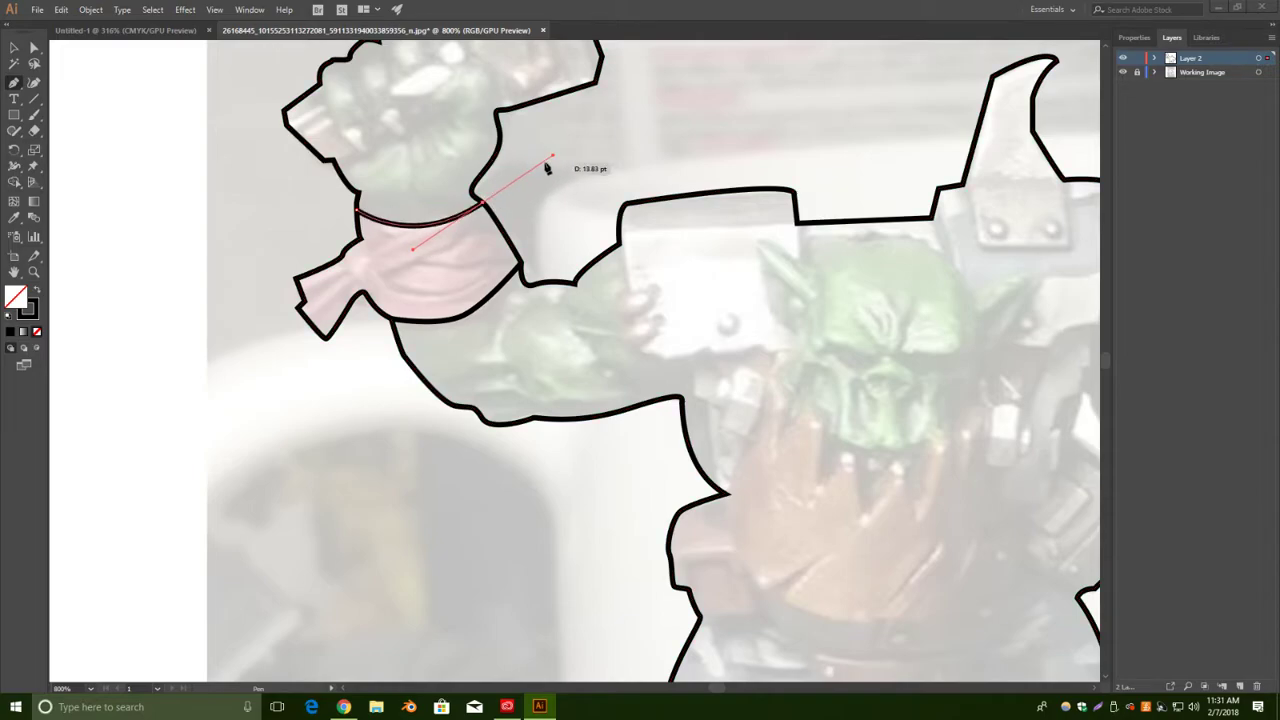
key("v")
left_click(217, 206)
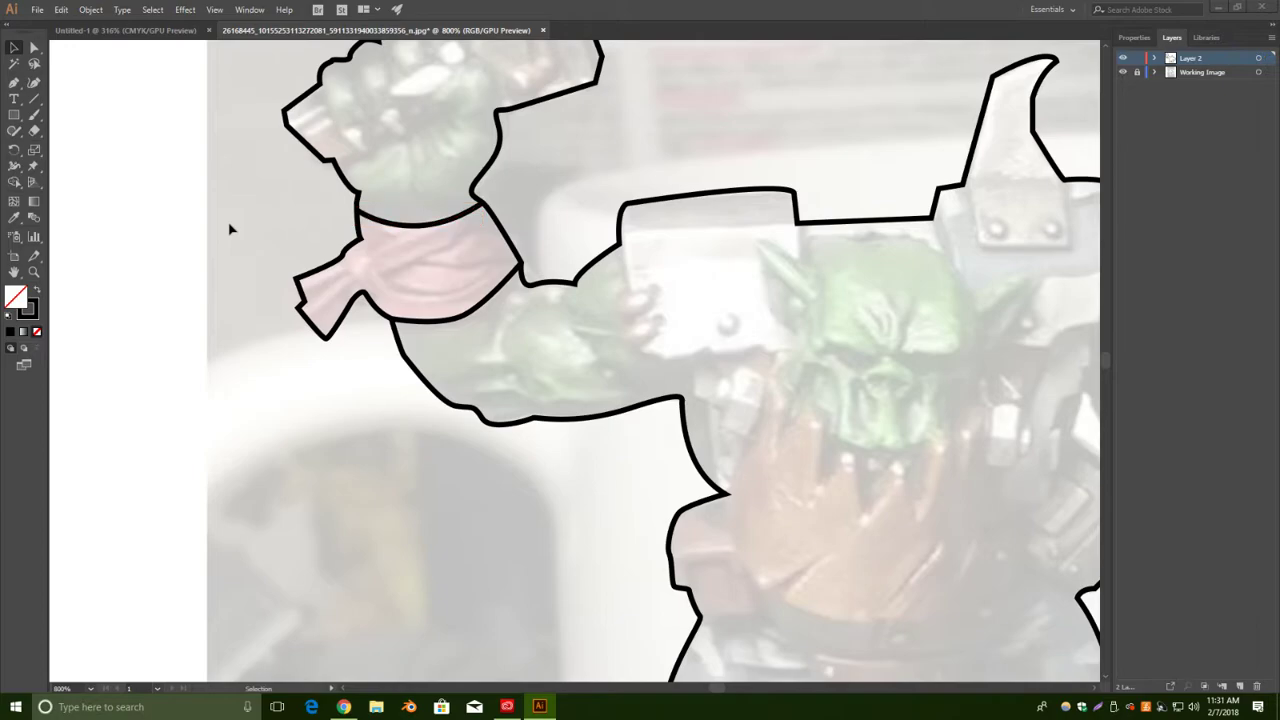
Examine the shoulders, head and torso for inner edges that need tracing.
left_click_drag(607, 516, 565, 487)
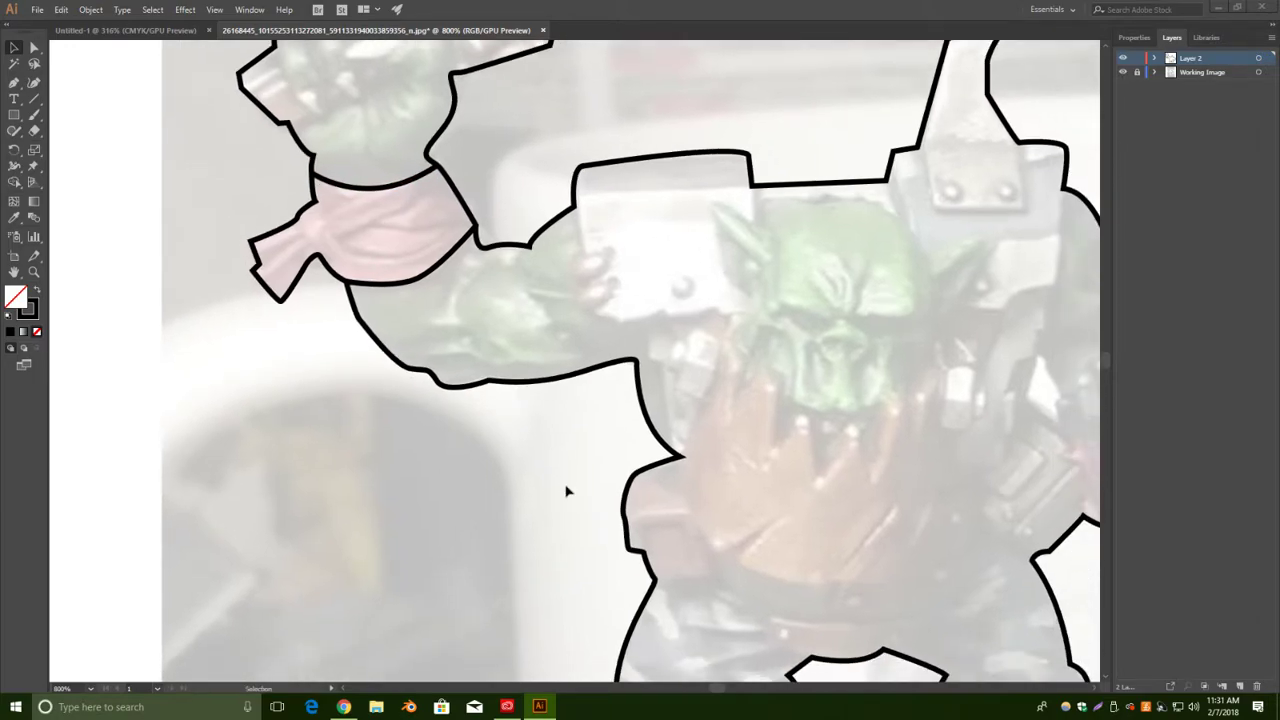
left_click(14, 84)
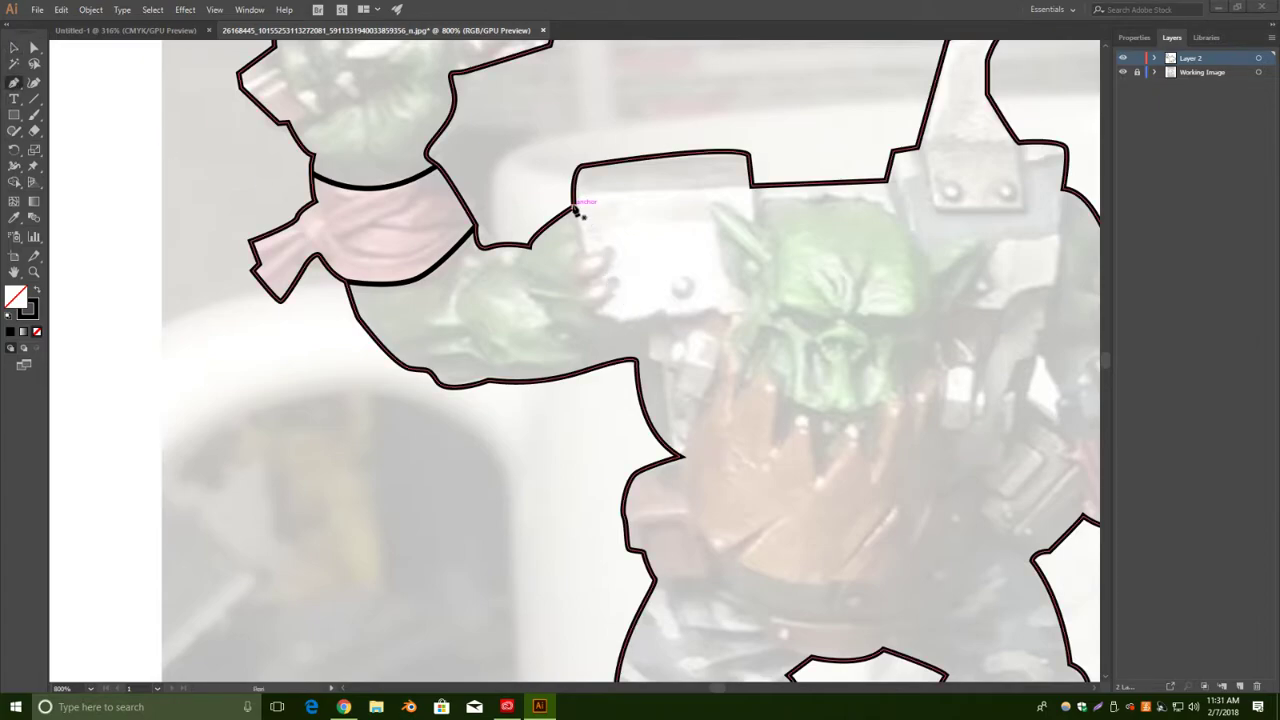
left_click(575, 208)
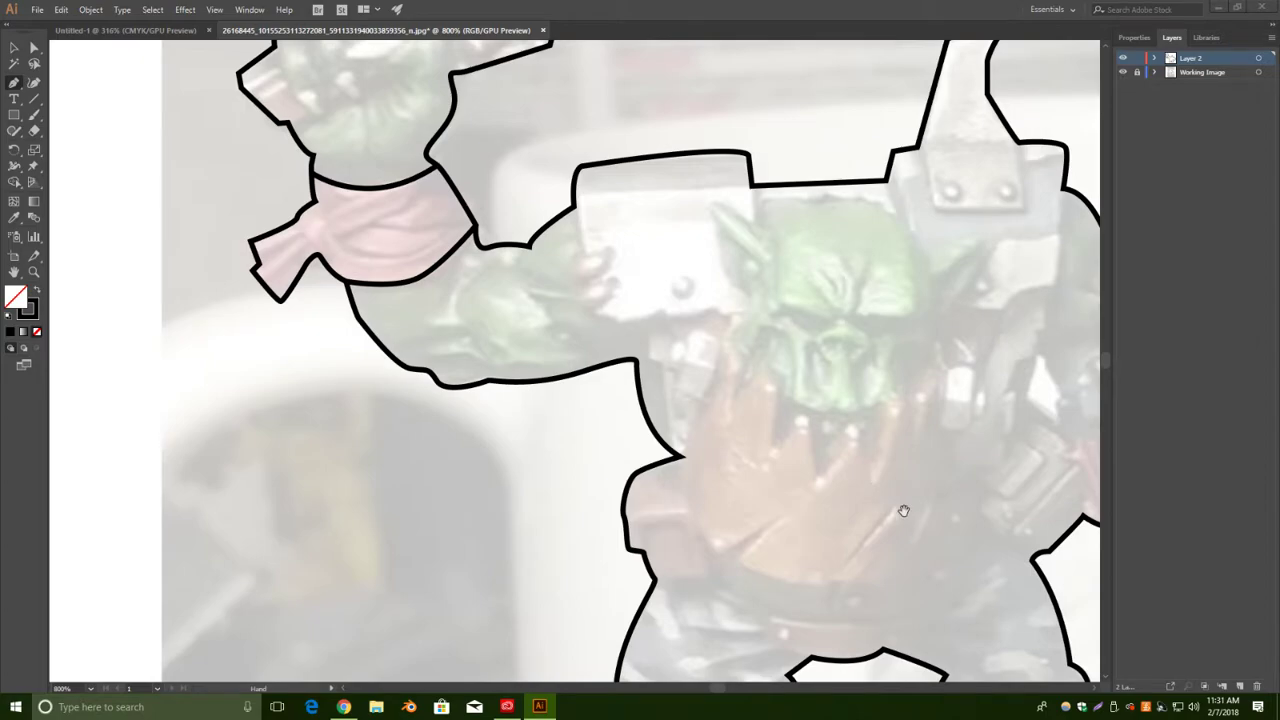
left_click_drag(903, 511, 767, 318)
left_click_drag(903, 400, 819, 358)
left_click_drag(965, 467, 826, 606)
left_click_drag(723, 198, 856, 405)
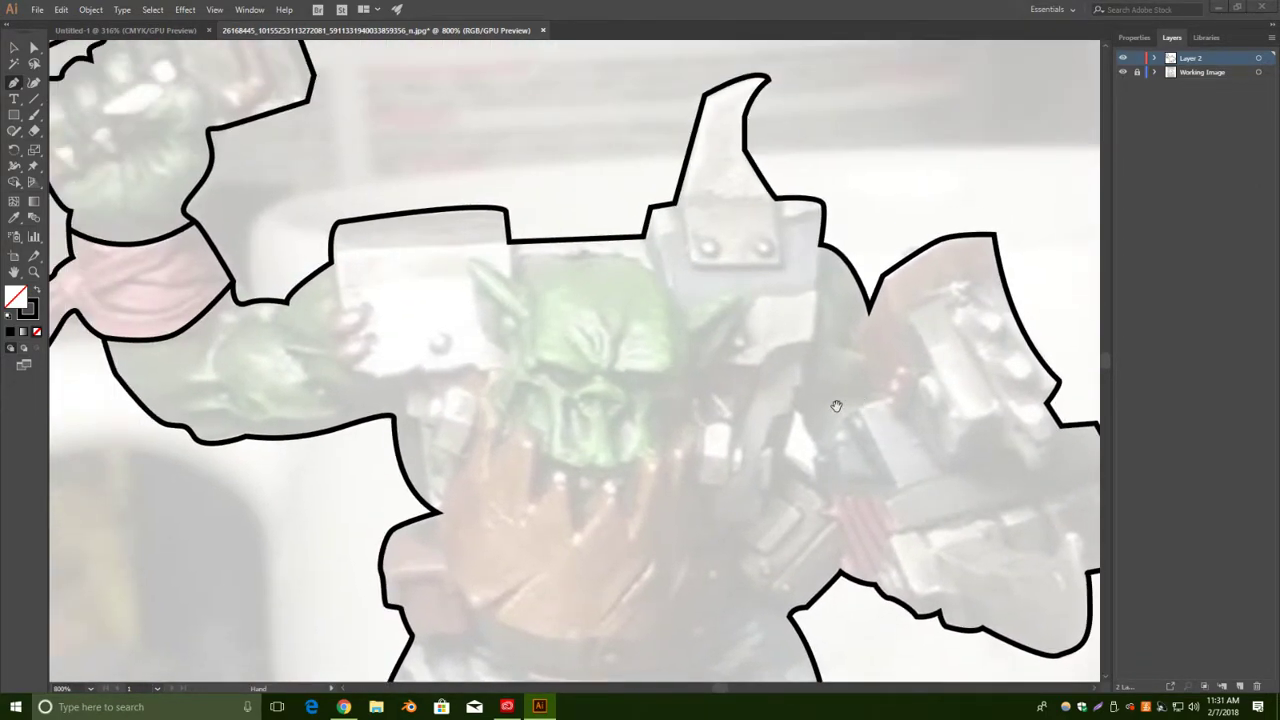
left_click_drag(488, 367, 547, 324)
left_click_drag(558, 303, 538, 257)
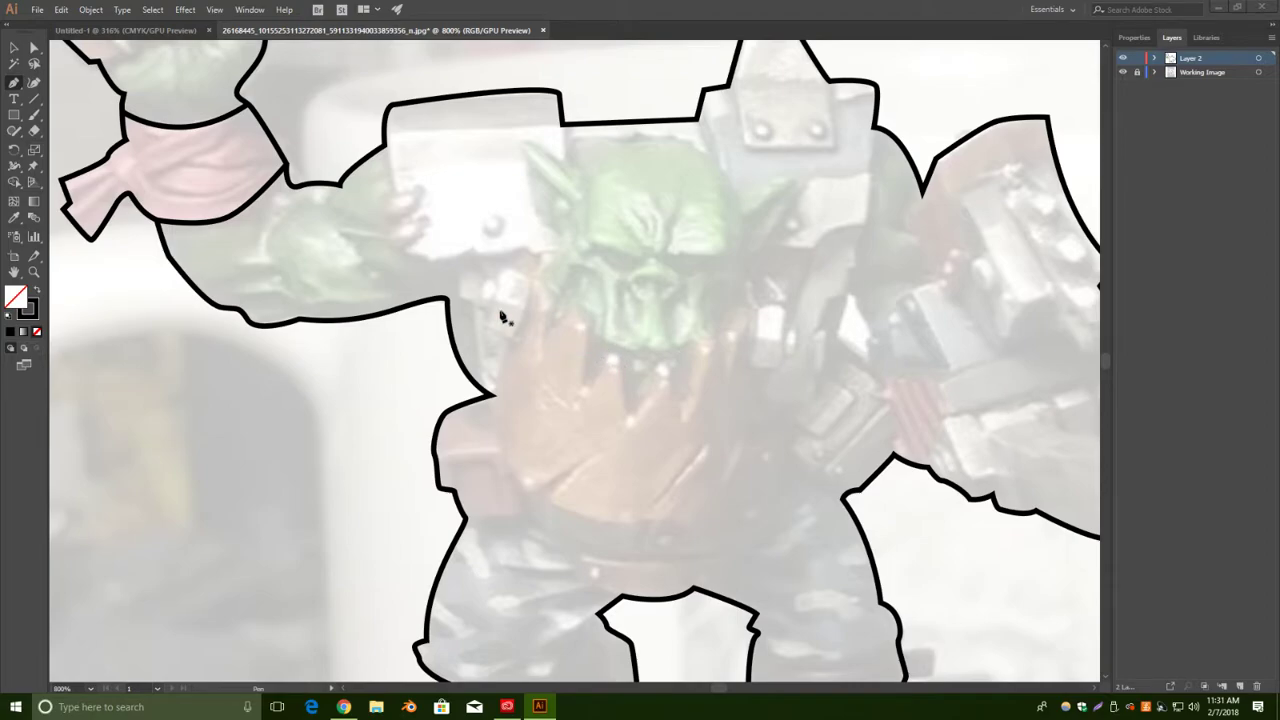
Draw a short line from the outline corner beside the horned shoulder plate down toward the head, then deselect.
left_click(626, 268)
left_click_drag(699, 120, 714, 165)
left_click(713, 160)
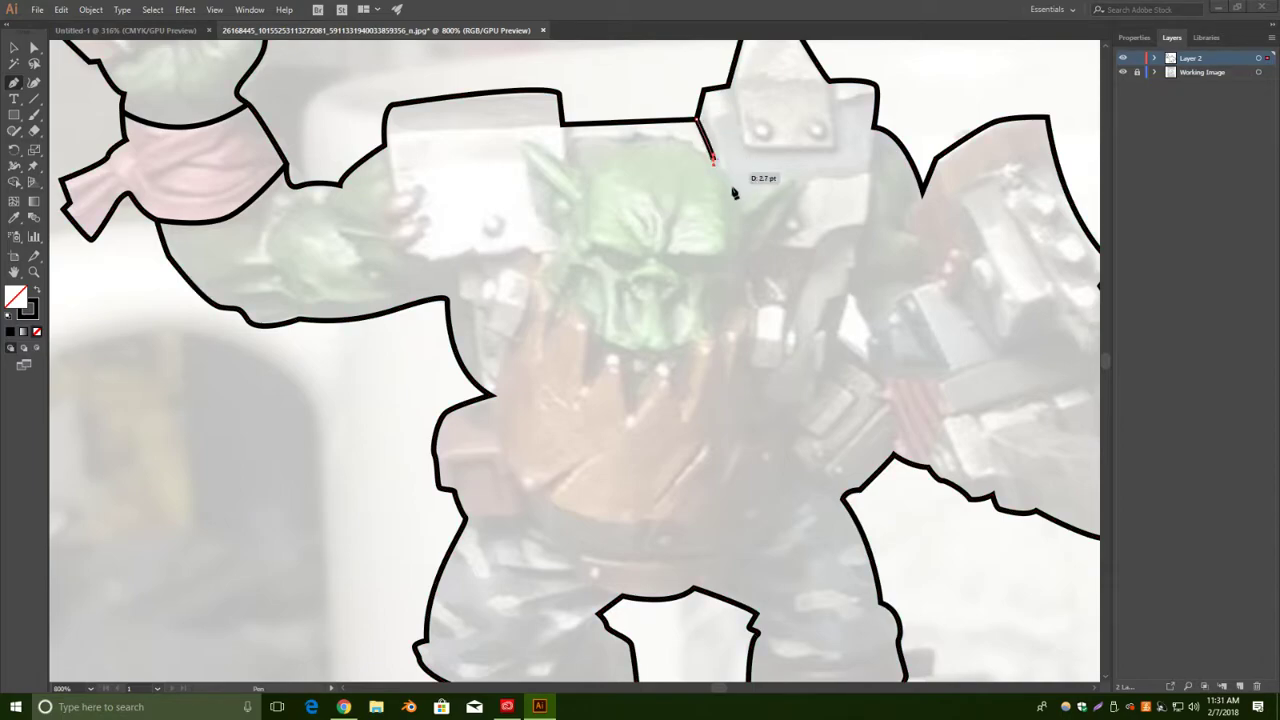
left_click(563, 128)
left_click(14, 47)
left_click(478, 196)
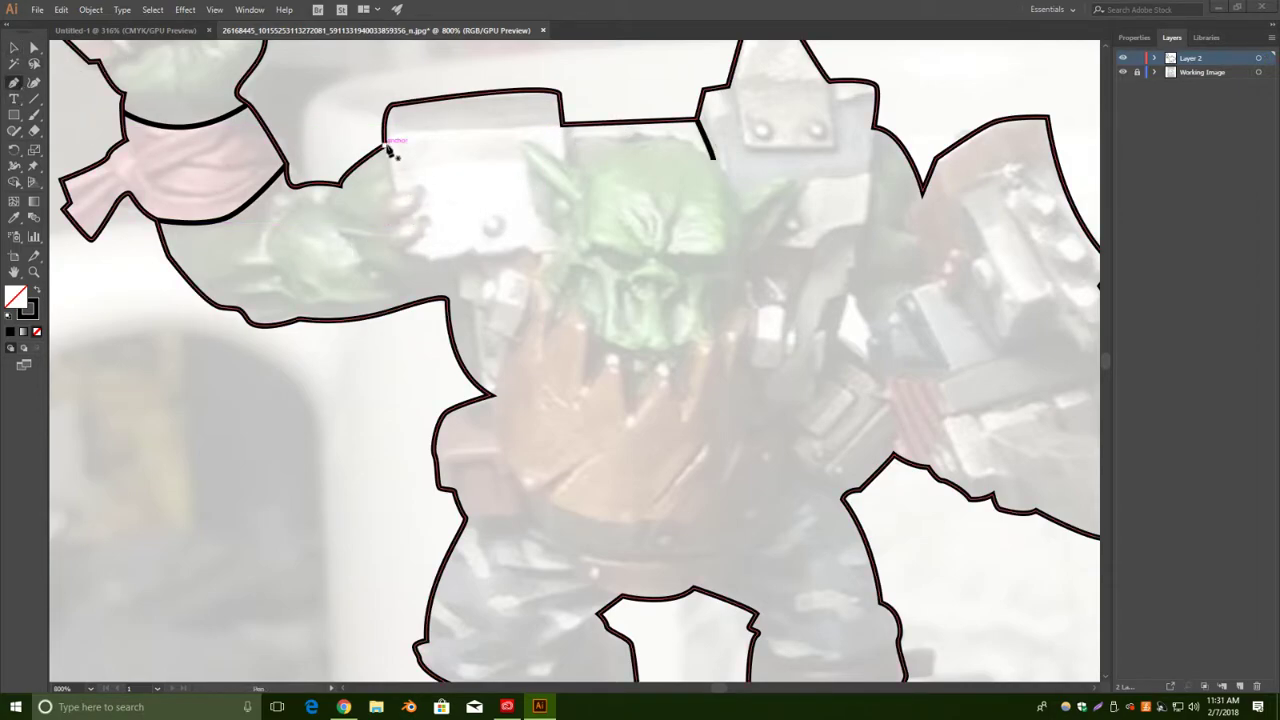
Trace the outer side of the white shoulder plate from the arm outline, around its lower corner and along its bottom edge.
left_click_drag(386, 146, 428, 259)
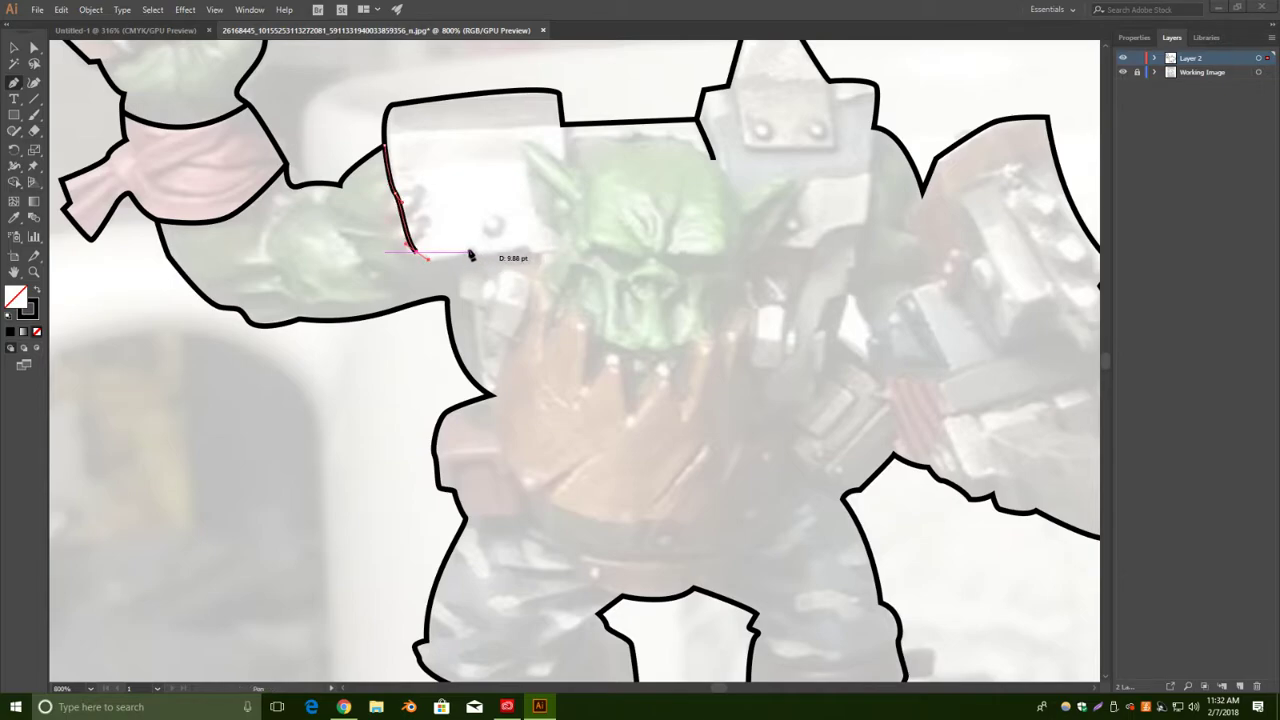
left_click(471, 251)
left_click_drag(550, 239, 550, 237)
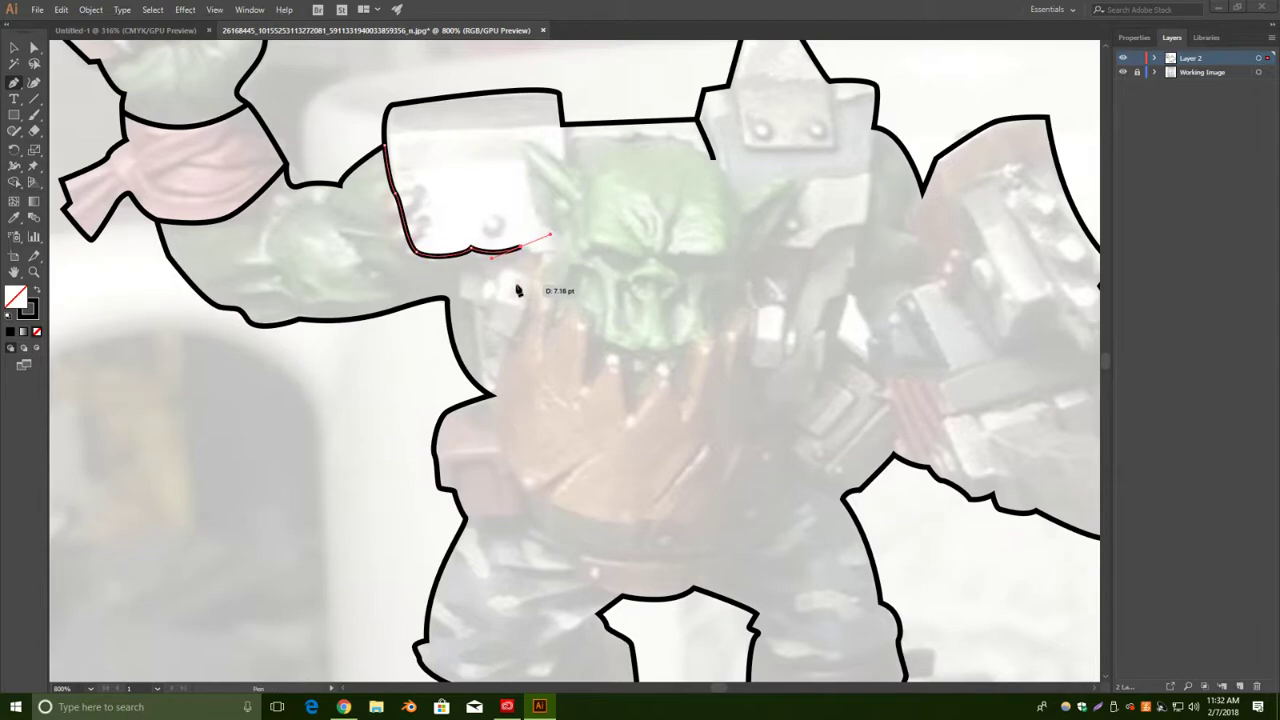
Undo the last shoulder plate segments and retrace the white plate's lower corner and bottom edge toward the face, then deselect.
key("ctrl+z")
key("ctrl+z")
left_click_drag(419, 251, 473, 253)
left_click(472, 250)
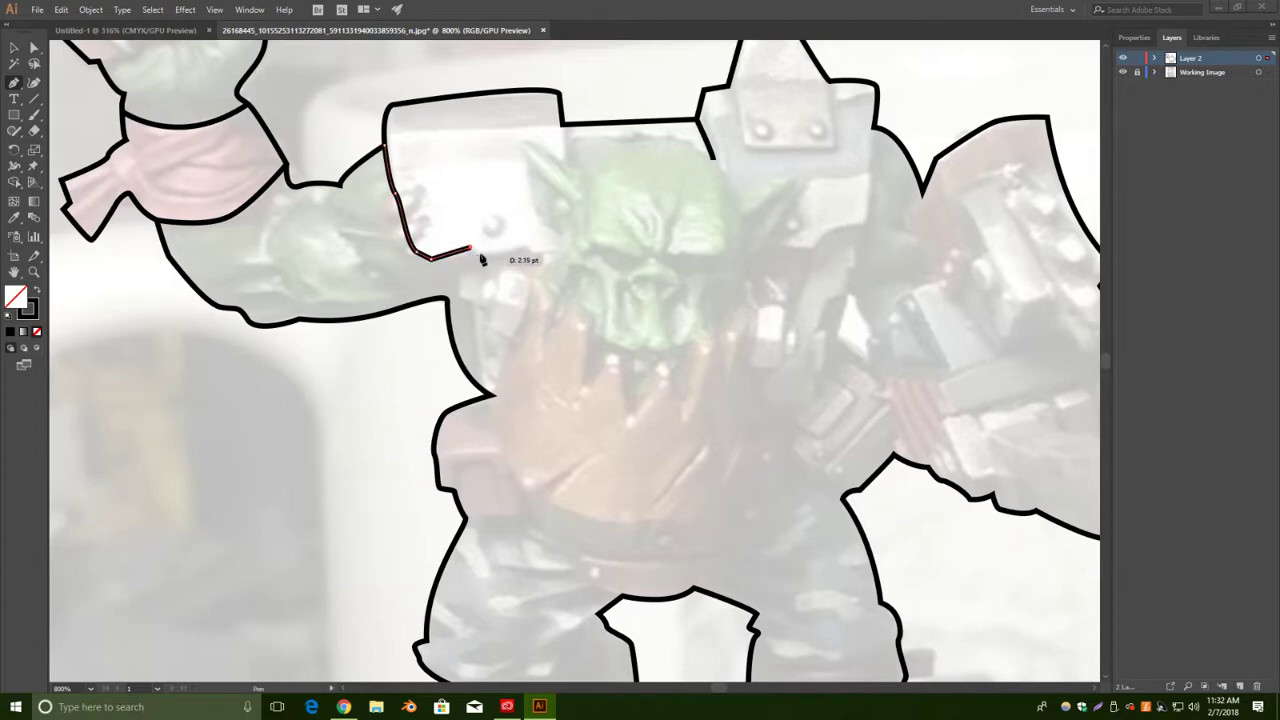
left_click(511, 249)
left_click(519, 246)
left_click_drag(531, 251, 556, 255)
left_click(16, 50)
left_click(760, 228)
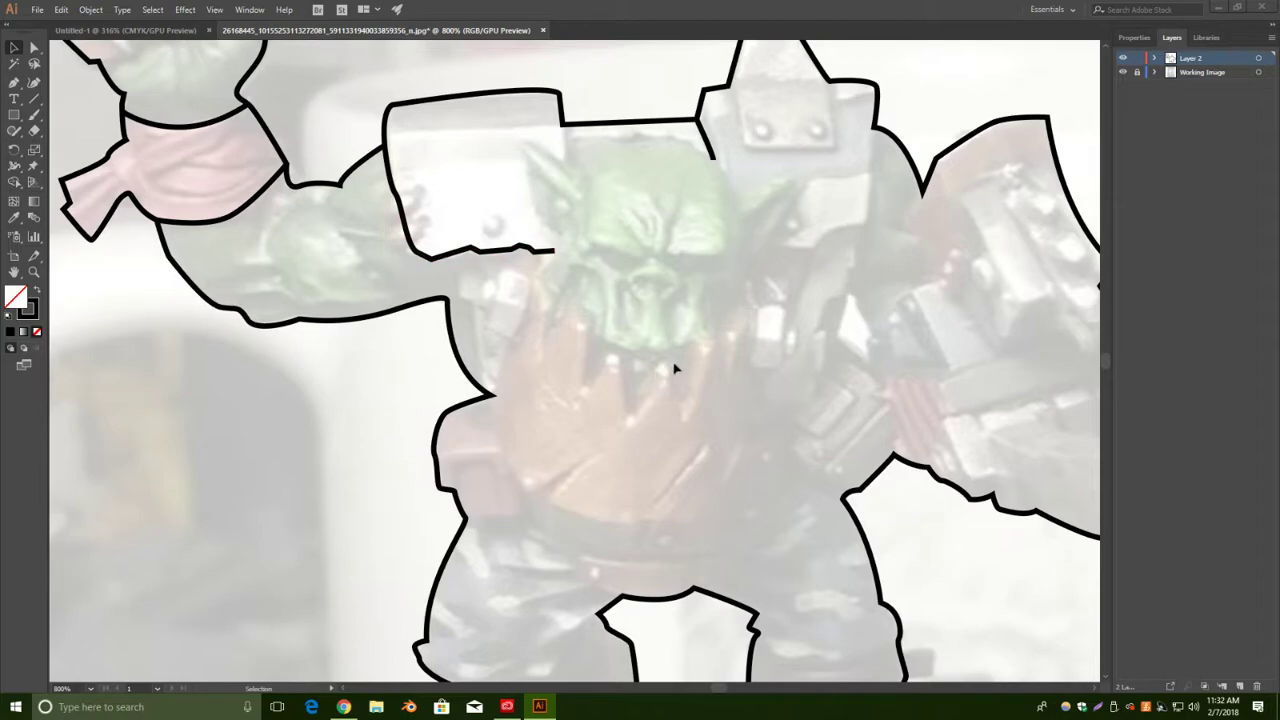
Trace the orc's ear beside the white shoulder plate and continue the path down the cheek with the Pen tool.
left_click(15, 85)
left_click(570, 162)
left_click(527, 139)
mouse_move(525, 141)
left_mouse_down()
mouse_move(525, 170)
mouse_move(572, 244)
mouse_move(528, 178)
mouse_move(563, 257)
mouse_move(537, 220)
mouse_move(545, 229)
left_mouse_up()
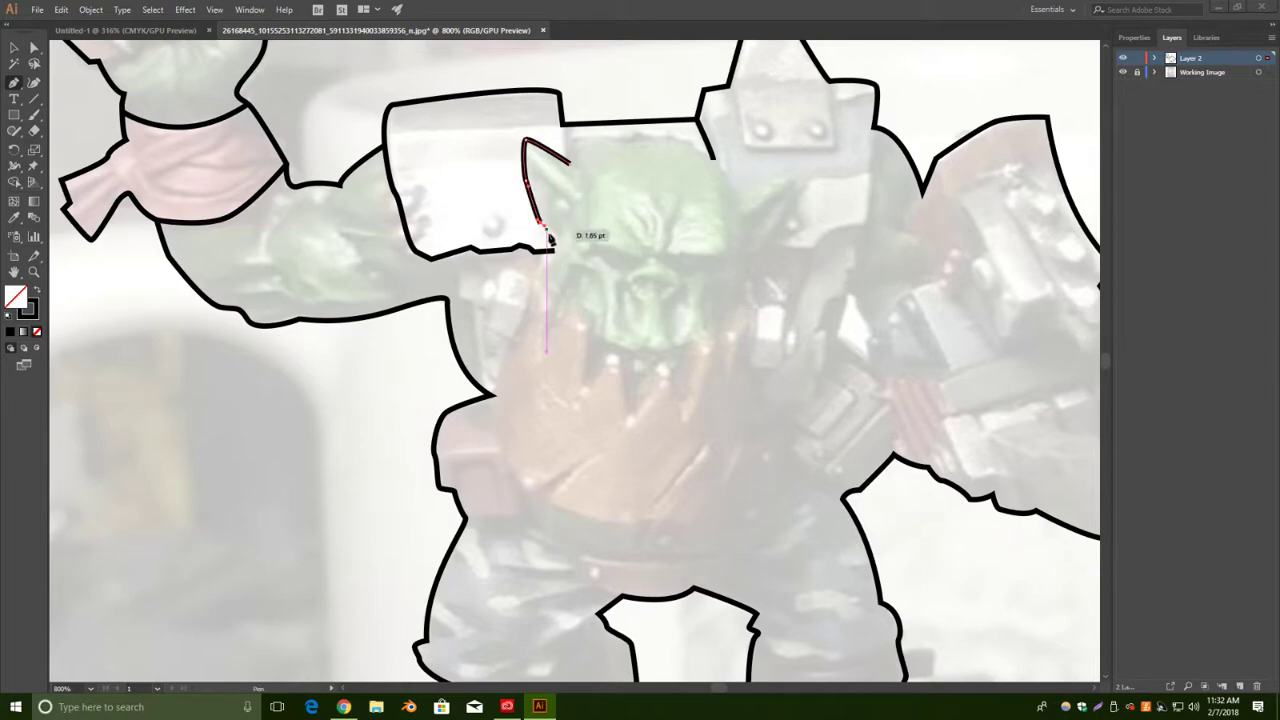
left_click(564, 240)
left_click_drag(558, 274, 537, 281)
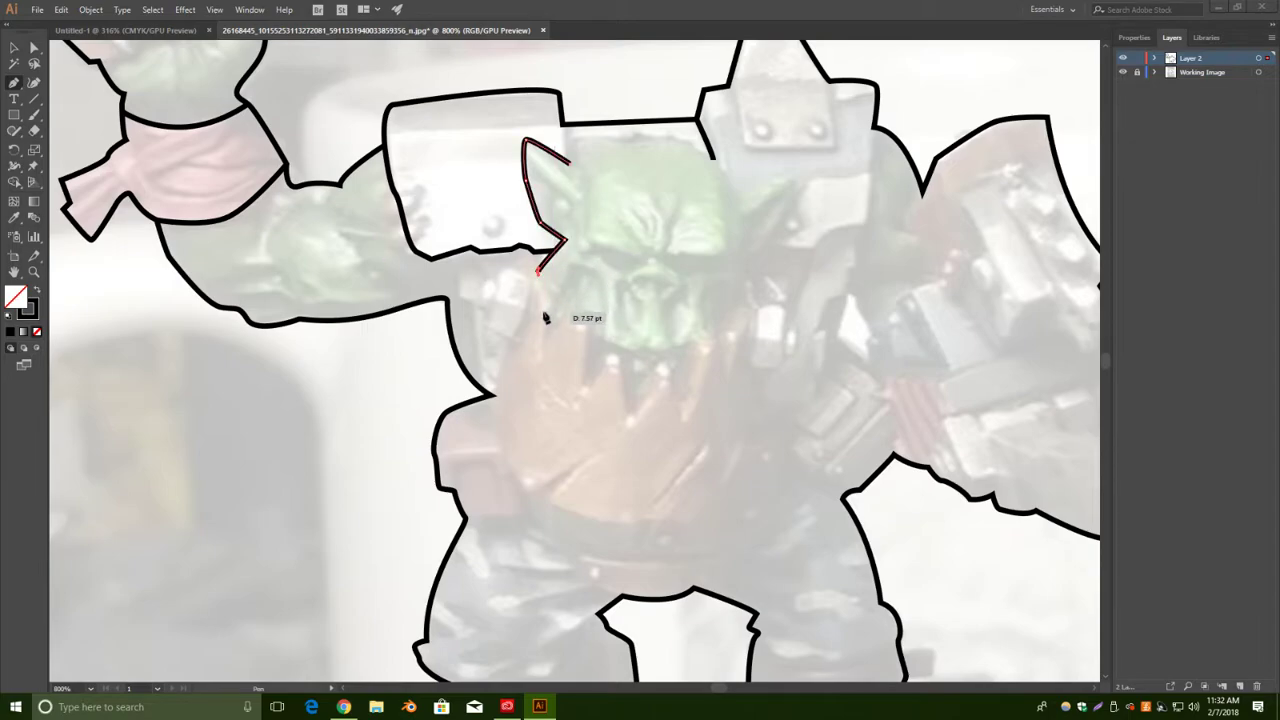
left_click(547, 298)
Extend the face path along the jagged edge beneath the chin, following each pointed spike across to the other cheek.
left_click(546, 336)
left_click(569, 312)
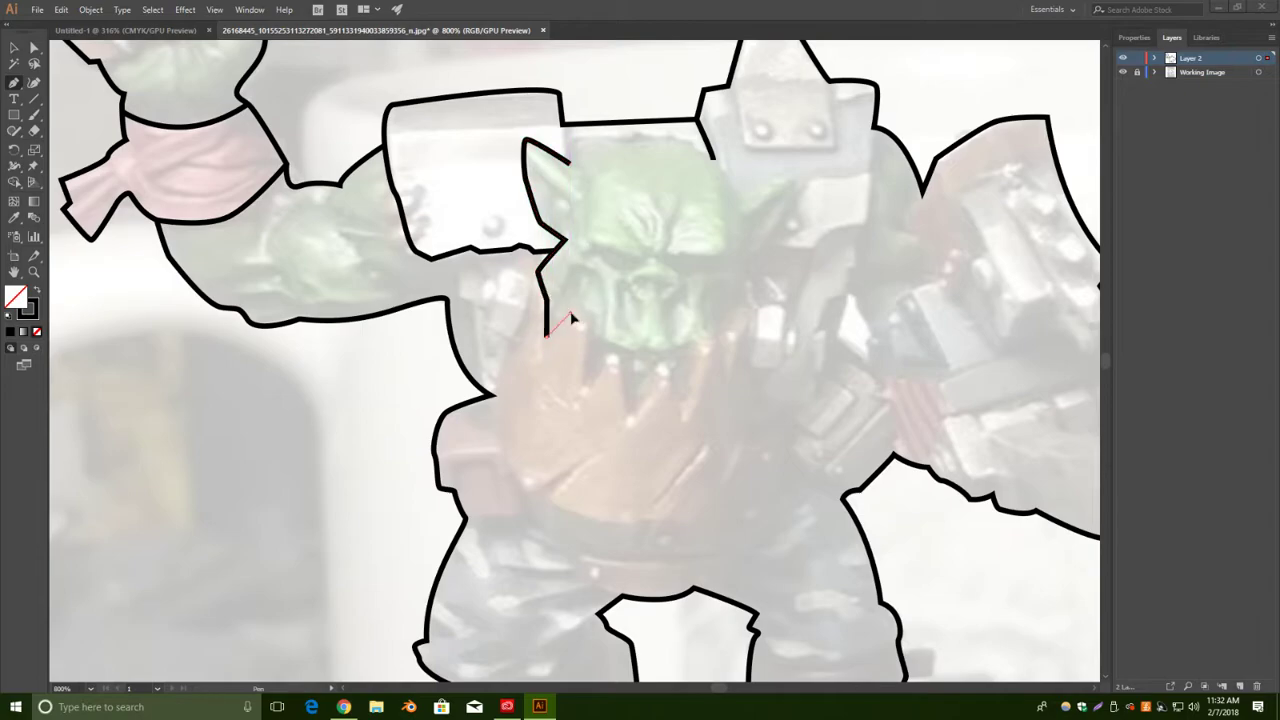
left_click(584, 326)
left_click(583, 387)
left_click(607, 360)
left_click(625, 421)
left_click(659, 370)
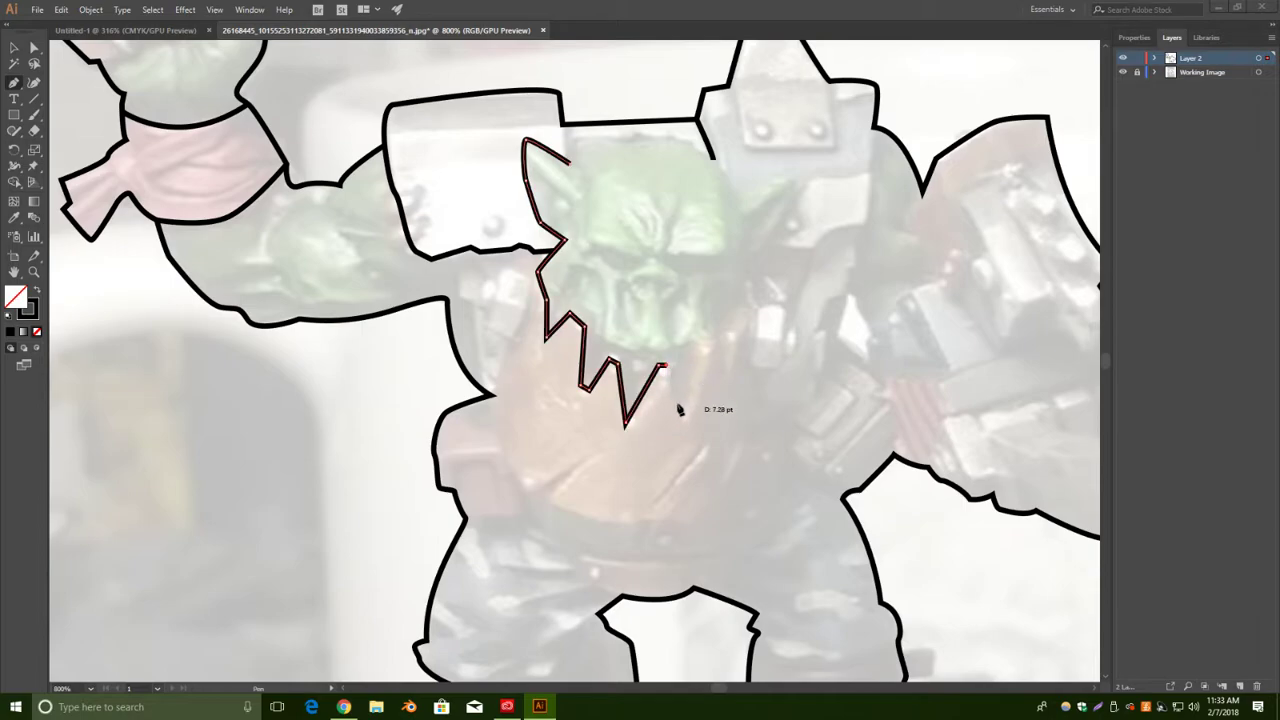
left_click(681, 410)
left_click(700, 342)
left_click(716, 345)
left_click(726, 330)
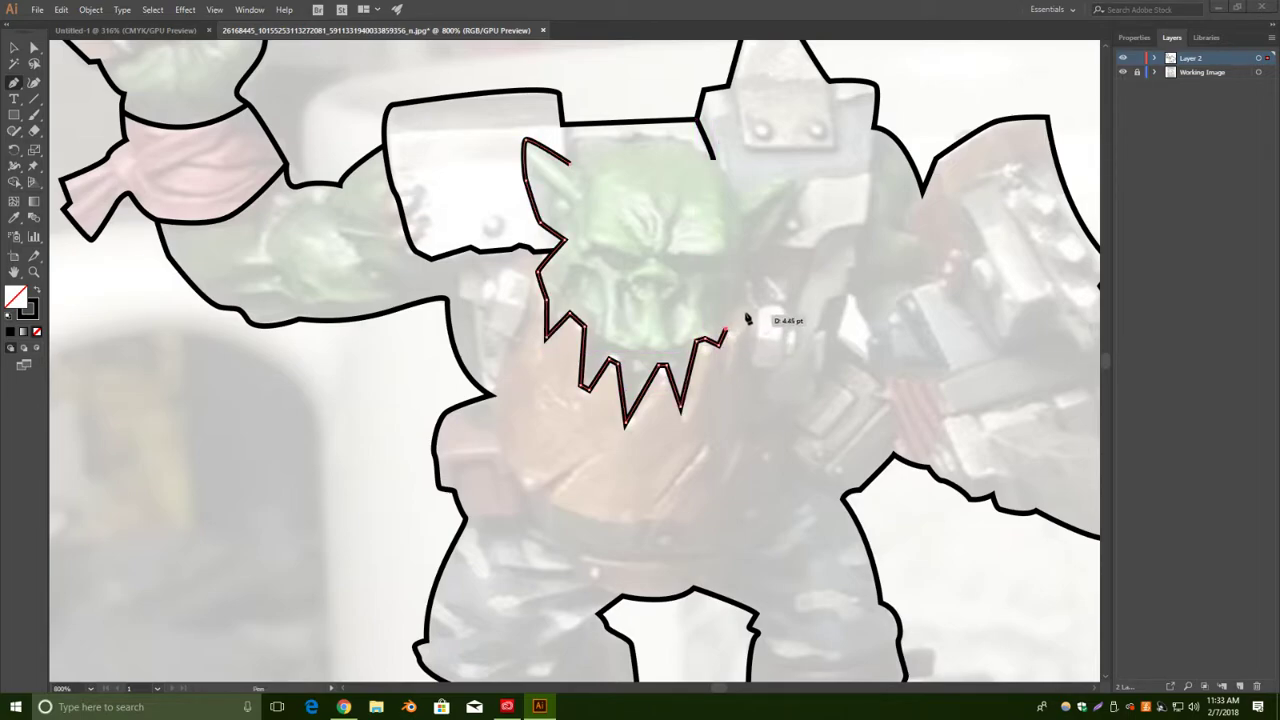
Continue the face path up the other cheek and around its ear, join it to the short shoulder plate line, and deselect.
left_click(744, 307)
left_click(757, 311)
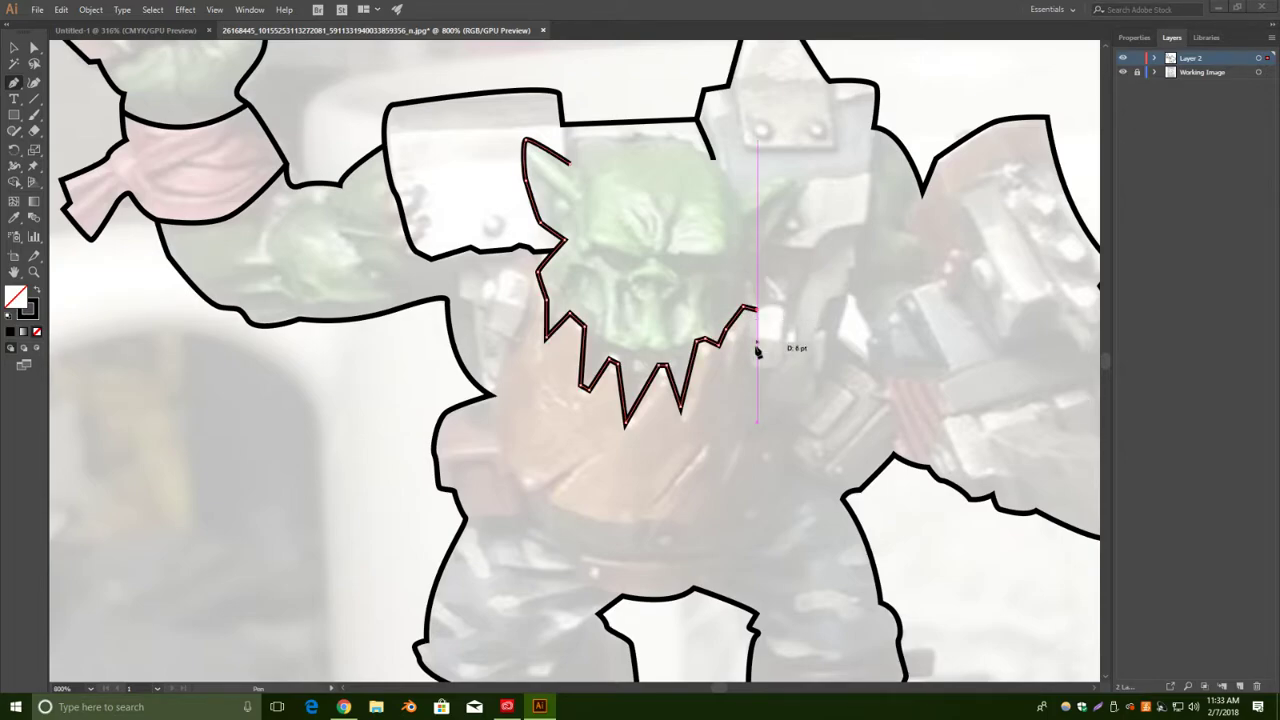
left_click(741, 280, "ctrl")
left_click(737, 274)
left_click(804, 188)
left_click(780, 176)
left_click(741, 195)
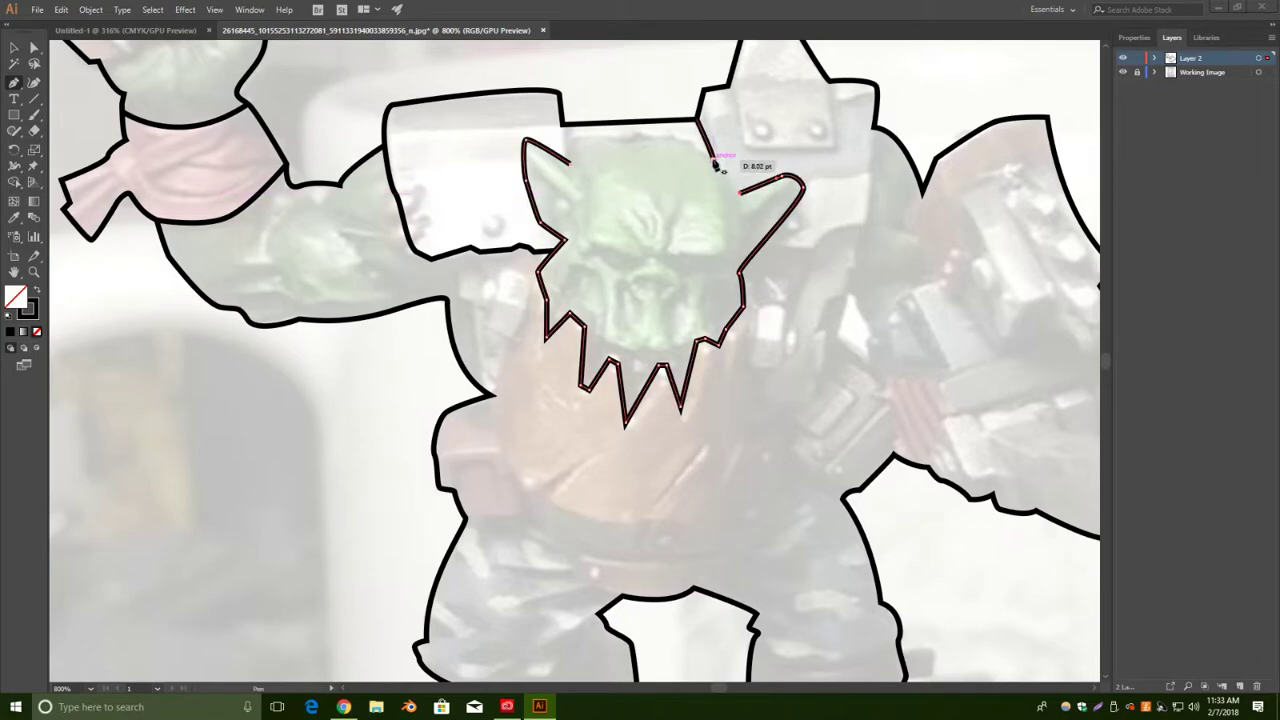
left_click(711, 157)
key("v")
left_click(155, 362)
Draw a curve from the base of the first ear to the top of the head, then deselect.
left_click(15, 84)
left_click(570, 162)
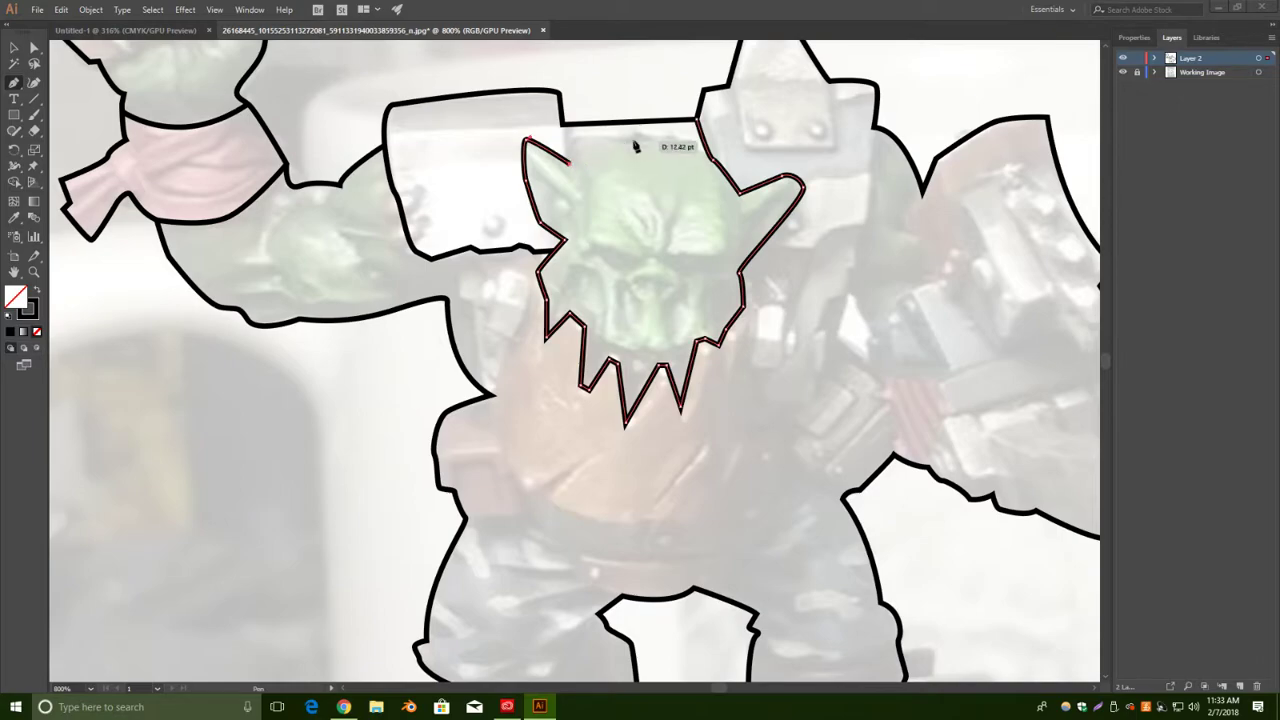
left_click_drag(648, 139, 697, 147)
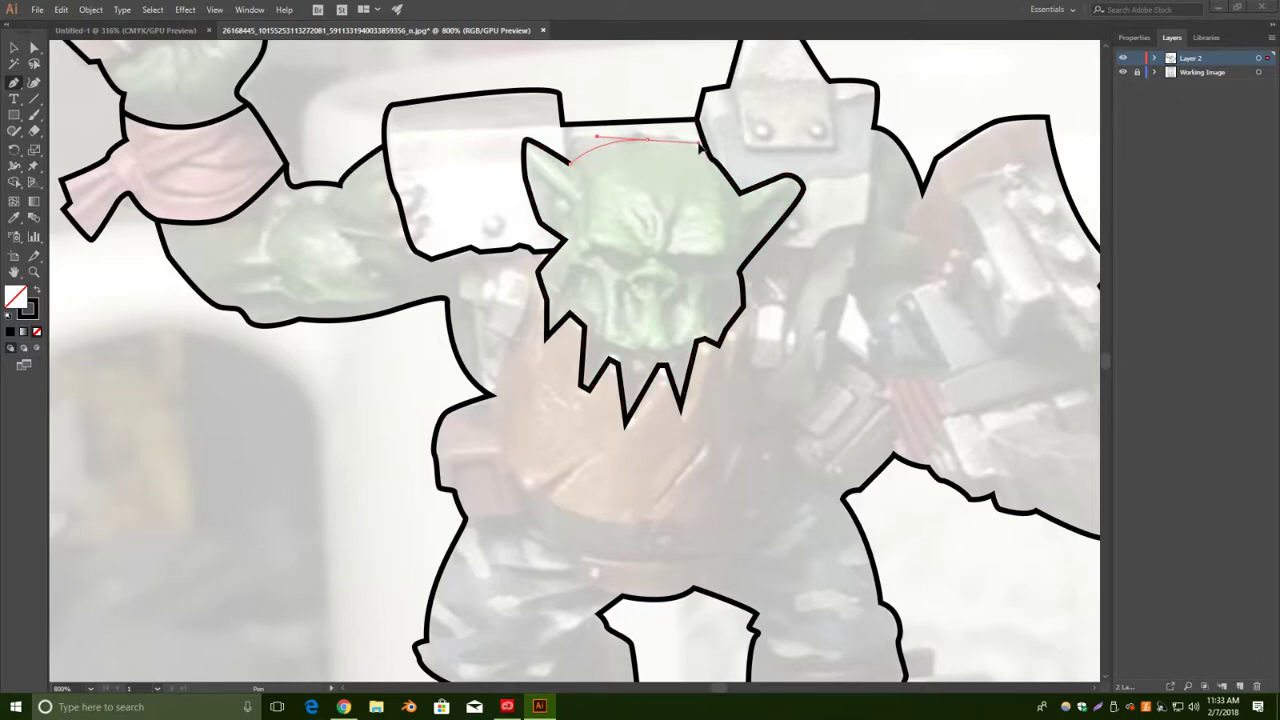
left_click(14, 47)
left_click(97, 243)
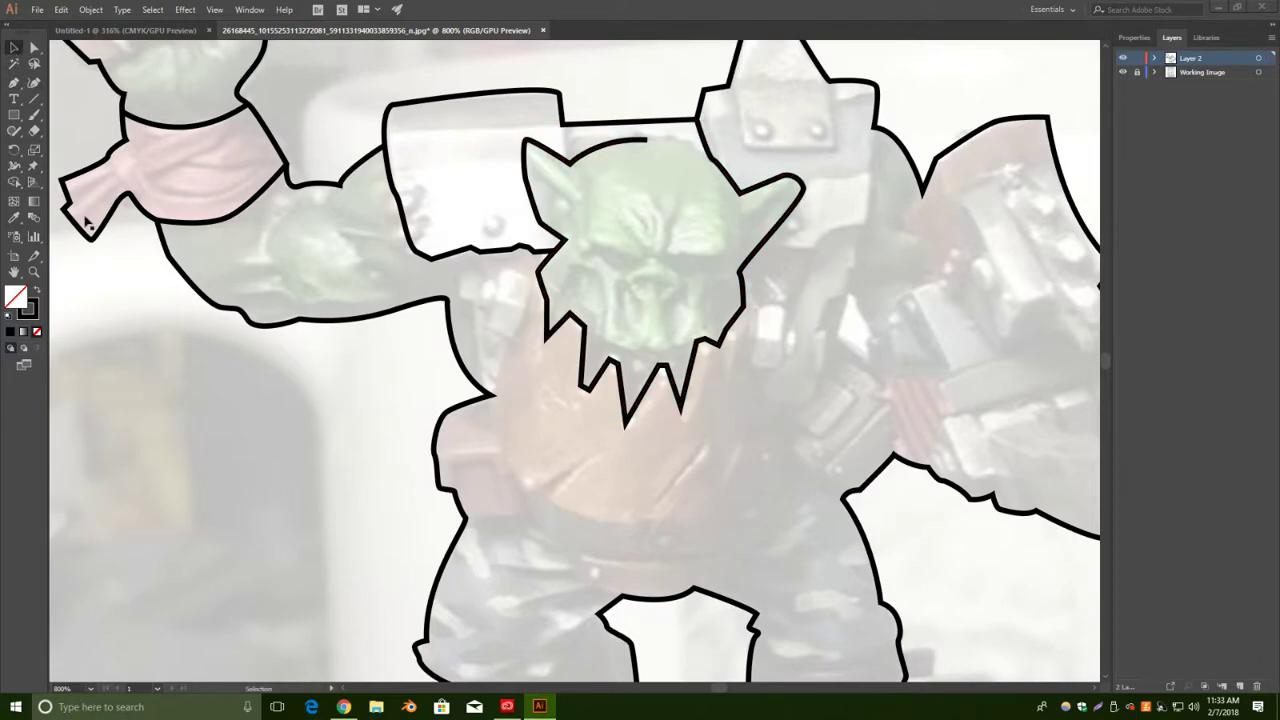
Straighten the kinked line between the horned shoulder plate's corner and the ear, then deselect.
left_click(15, 83)
left_click(648, 139)
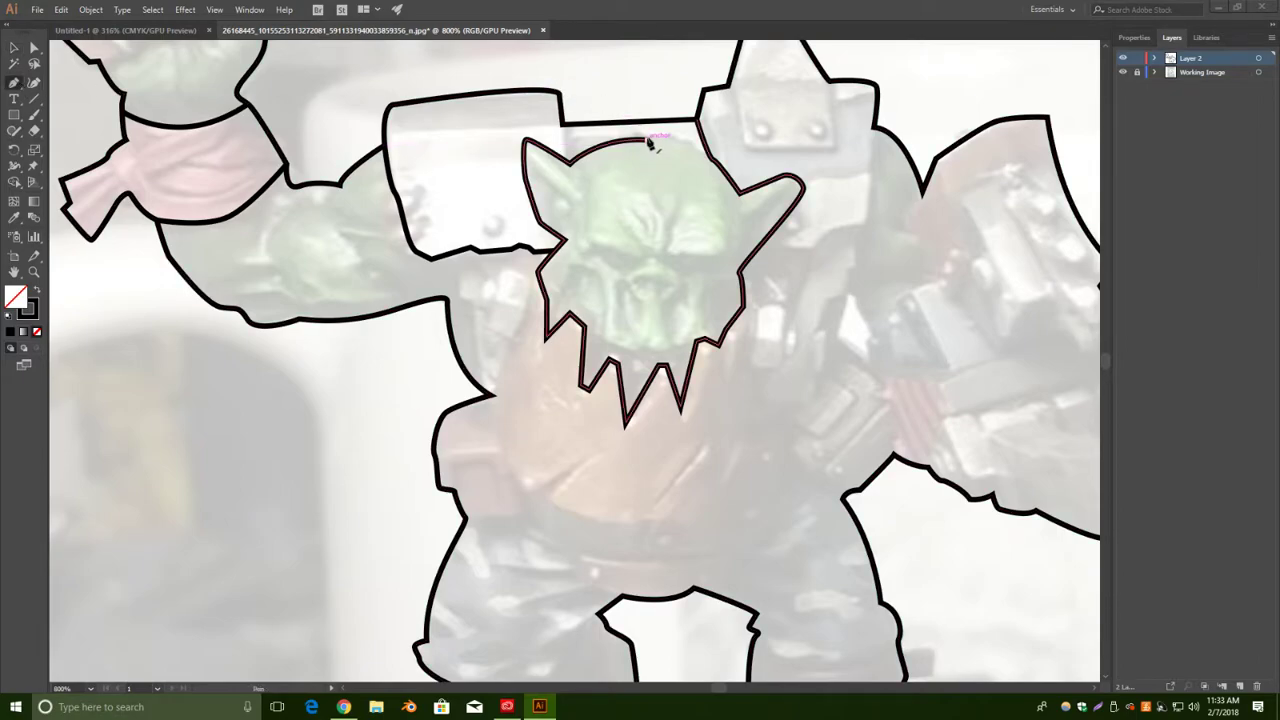
left_click(713, 160)
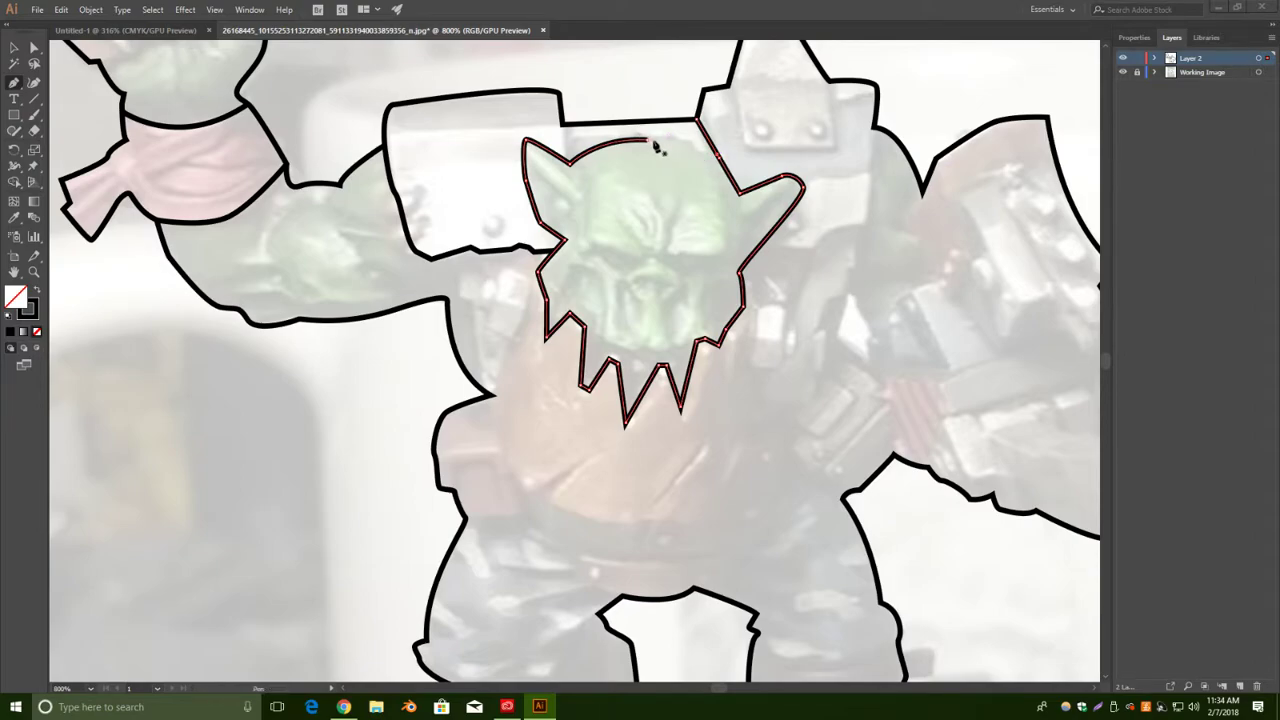
left_click_drag(648, 143, 662, 145)
left_click(14, 48)
left_click(206, 386)
Draw a short line from the outline corner beside the white shoulder plate down to the ear's base, then deselect.
left_click(14, 82)
left_click_drag(563, 128, 567, 163)
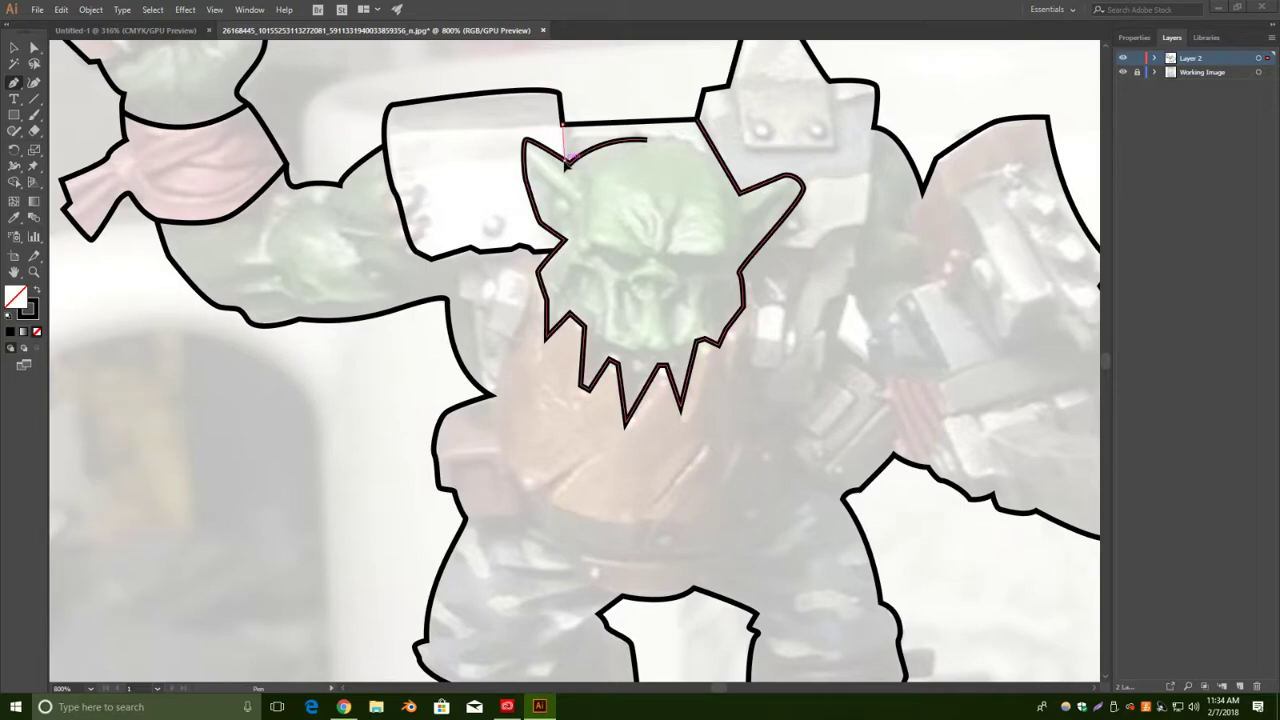
left_click(14, 47)
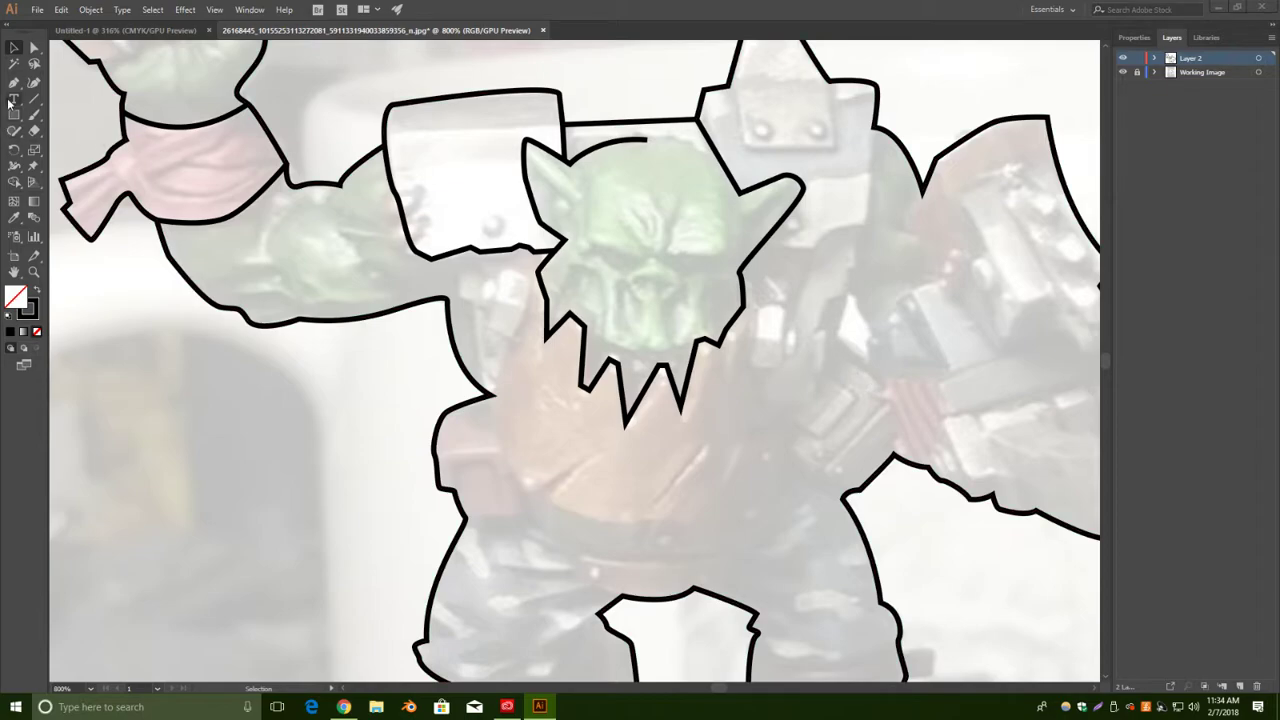
Draw a small circle over the rivet on the white shoulder plate with the Ellipse tool, then deselect.
left_click_drag(16, 118, 80, 152)
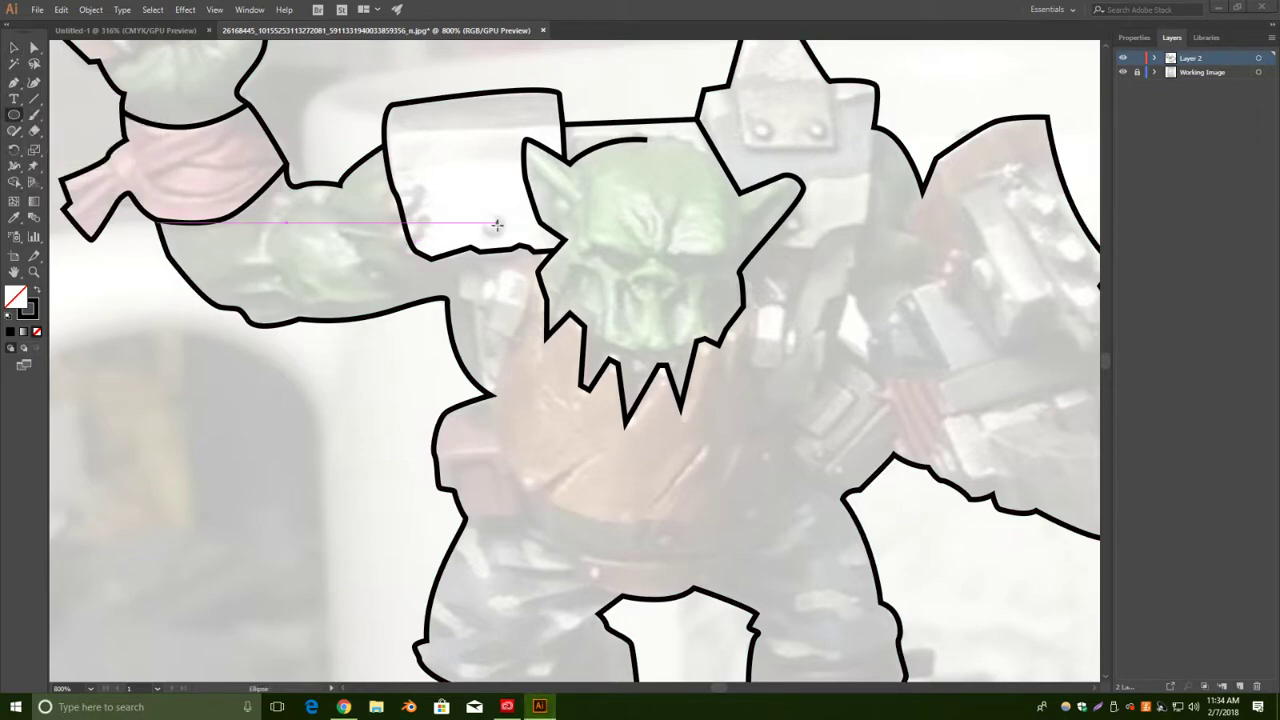
left_click_drag(492, 222, 506, 236)
left_click(14, 48)
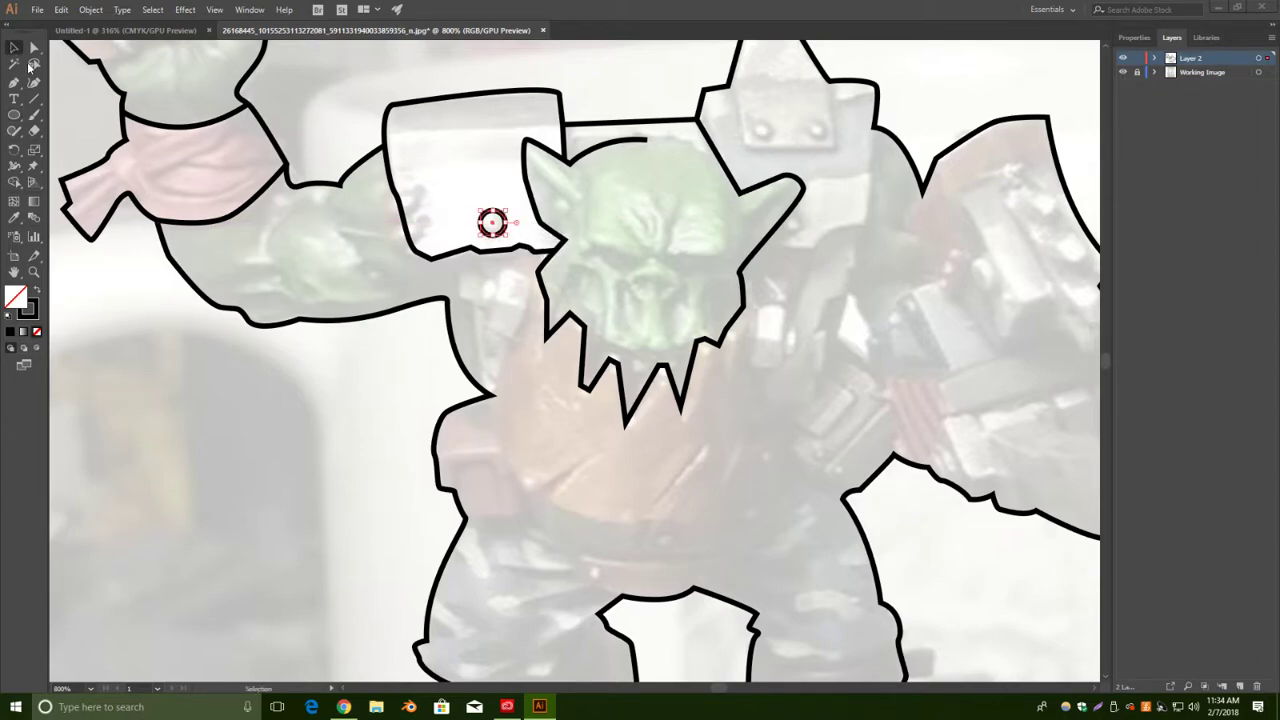
left_click(488, 236)
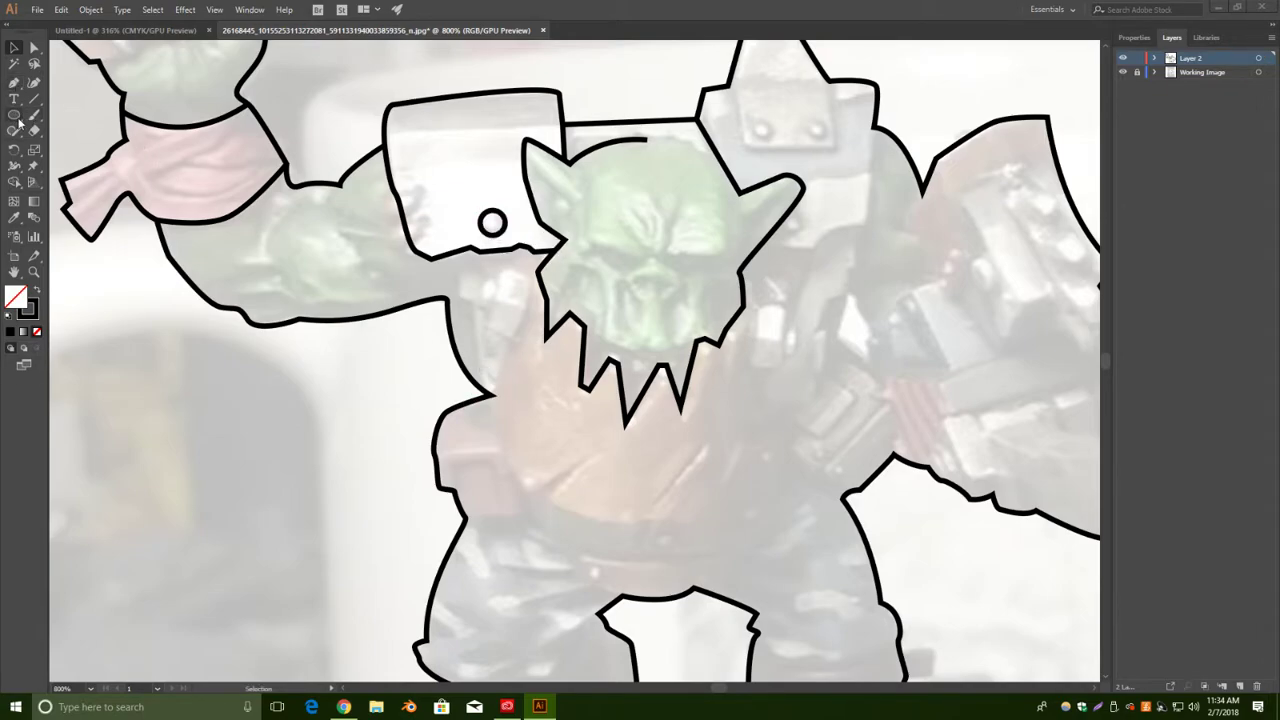
Trace the side edge of the brown chest piece from the cheek past the waist corner to its lower corner.
left_click(14, 82)
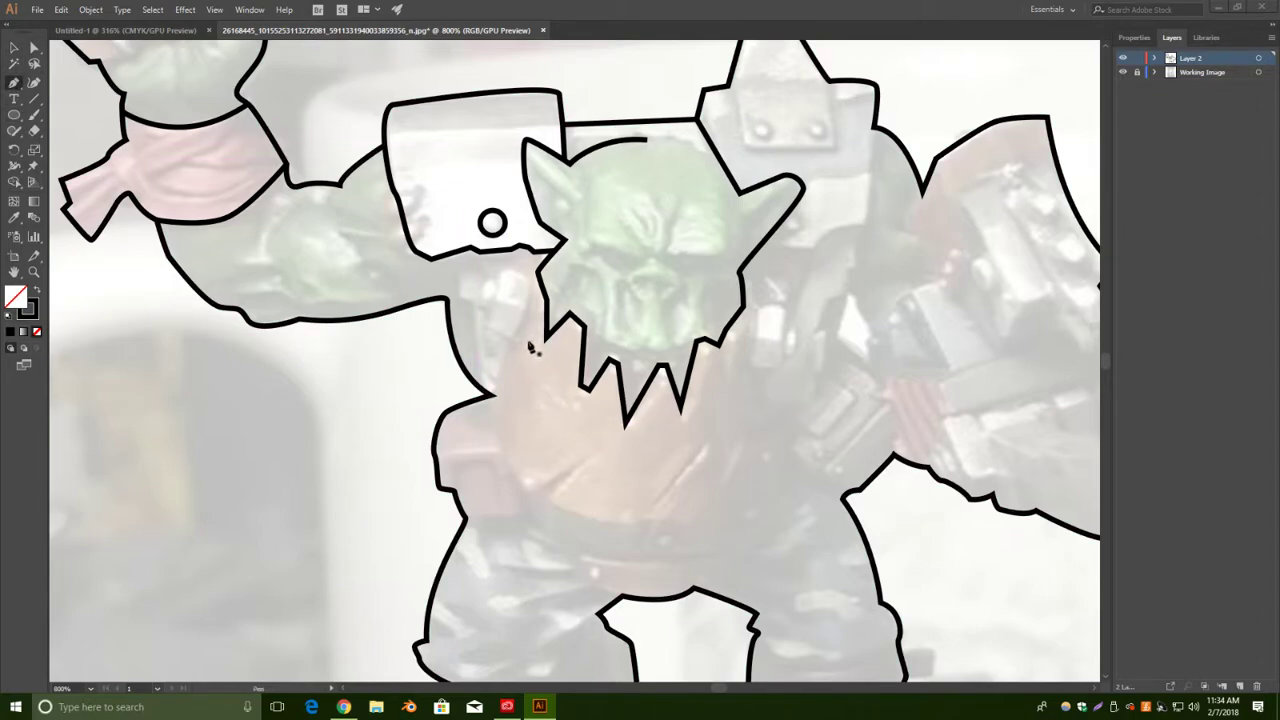
left_click(539, 272)
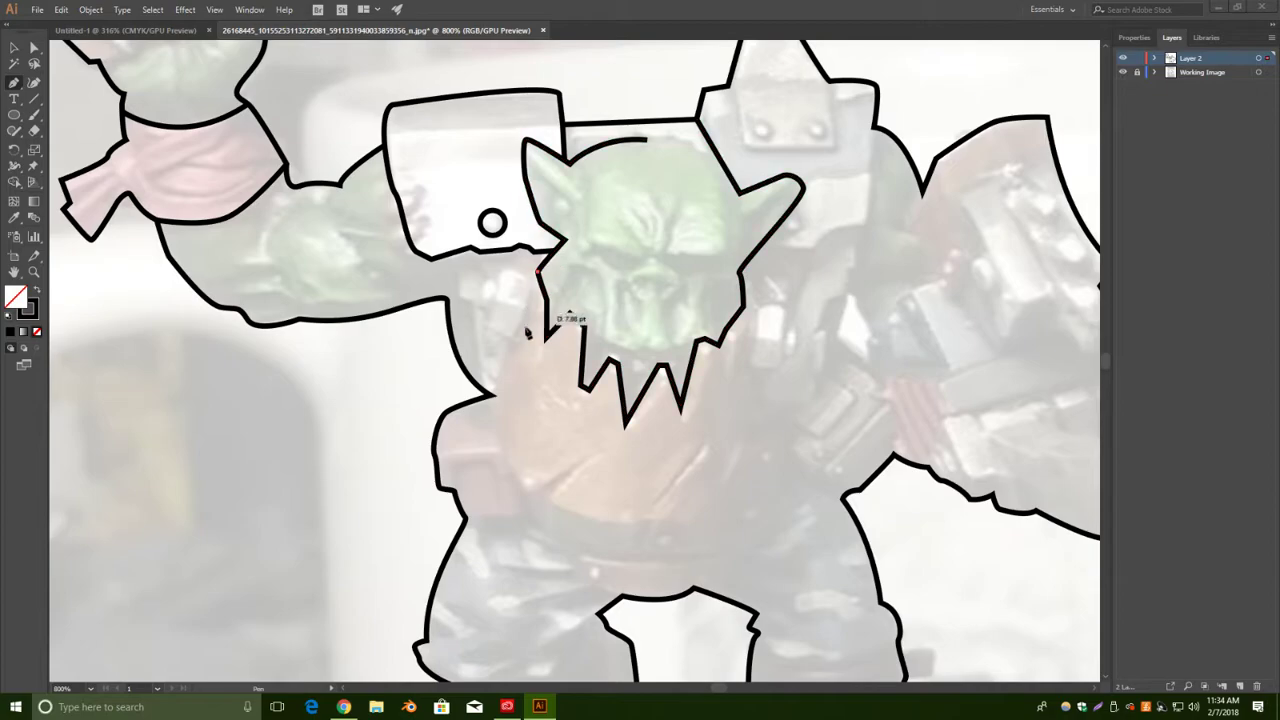
left_click(498, 402)
left_click_drag(518, 488, 543, 505)
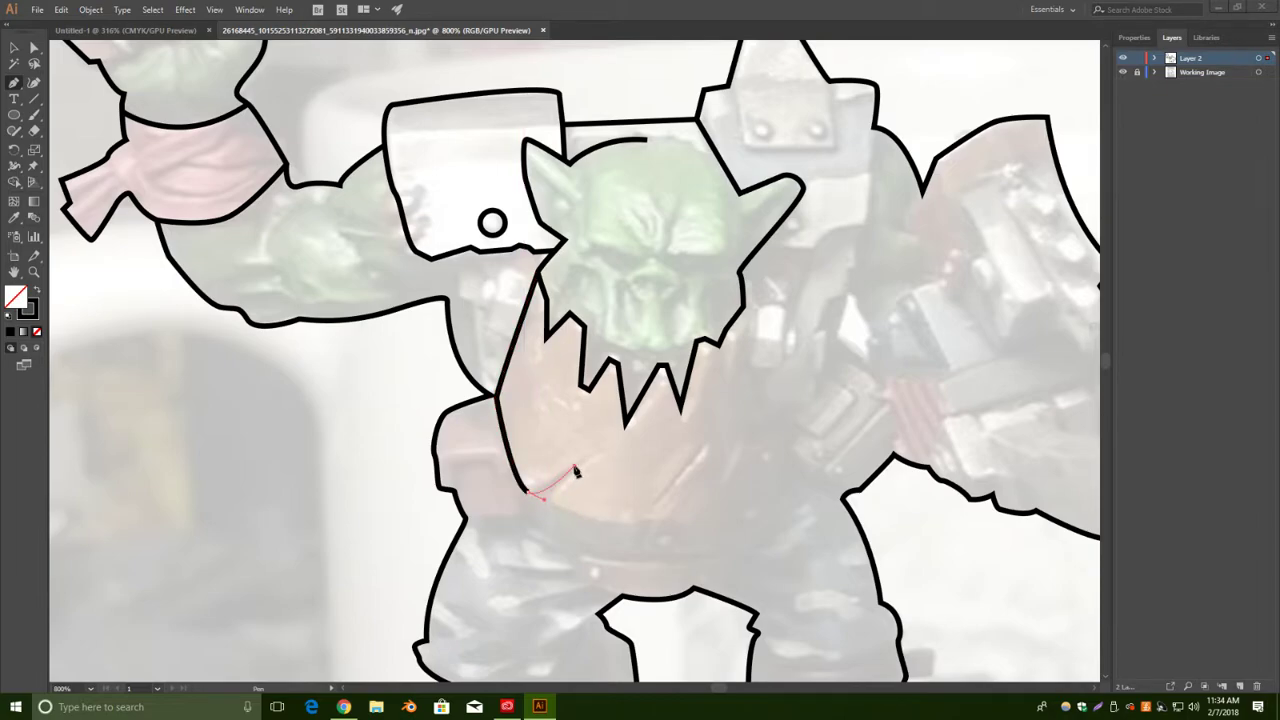
Trace the V-shaped notch at the chest piece's lower corner and curve the path along its bottom edge, then deselect.
left_click_drag(529, 491, 590, 460)
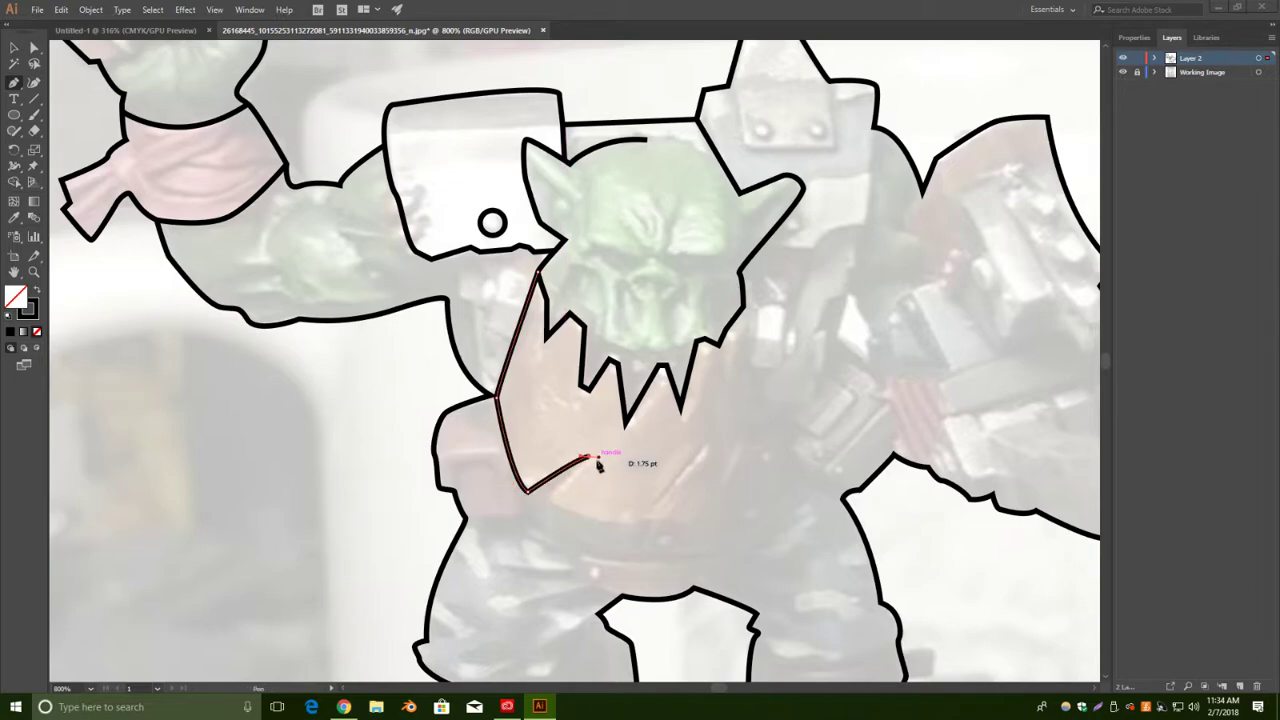
left_click_drag(551, 500, 550, 501)
key("ctrl+z")
left_click(587, 458)
left_click(555, 499)
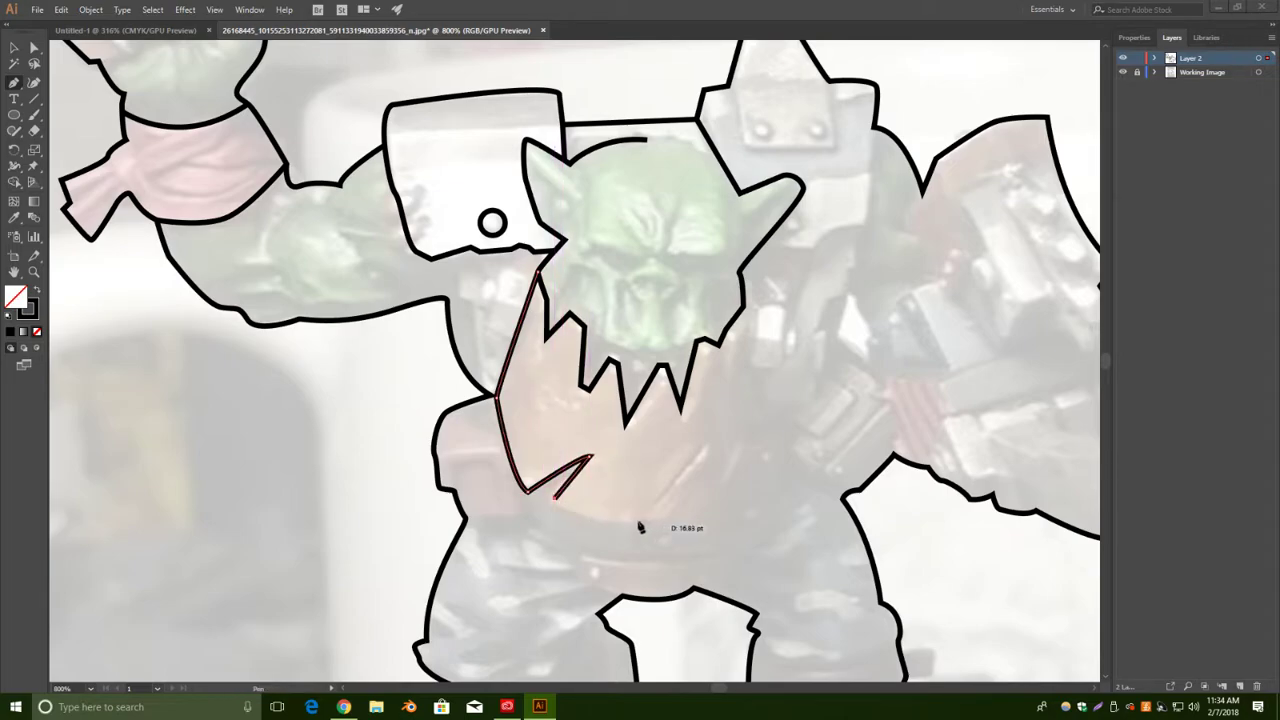
left_click_drag(666, 522, 745, 514)
key("v")
left_click(160, 386)
Resume the chest piece path and curve it around the bottom to the start of the opposite side edge.
left_click_drag(801, 521, 693, 465)
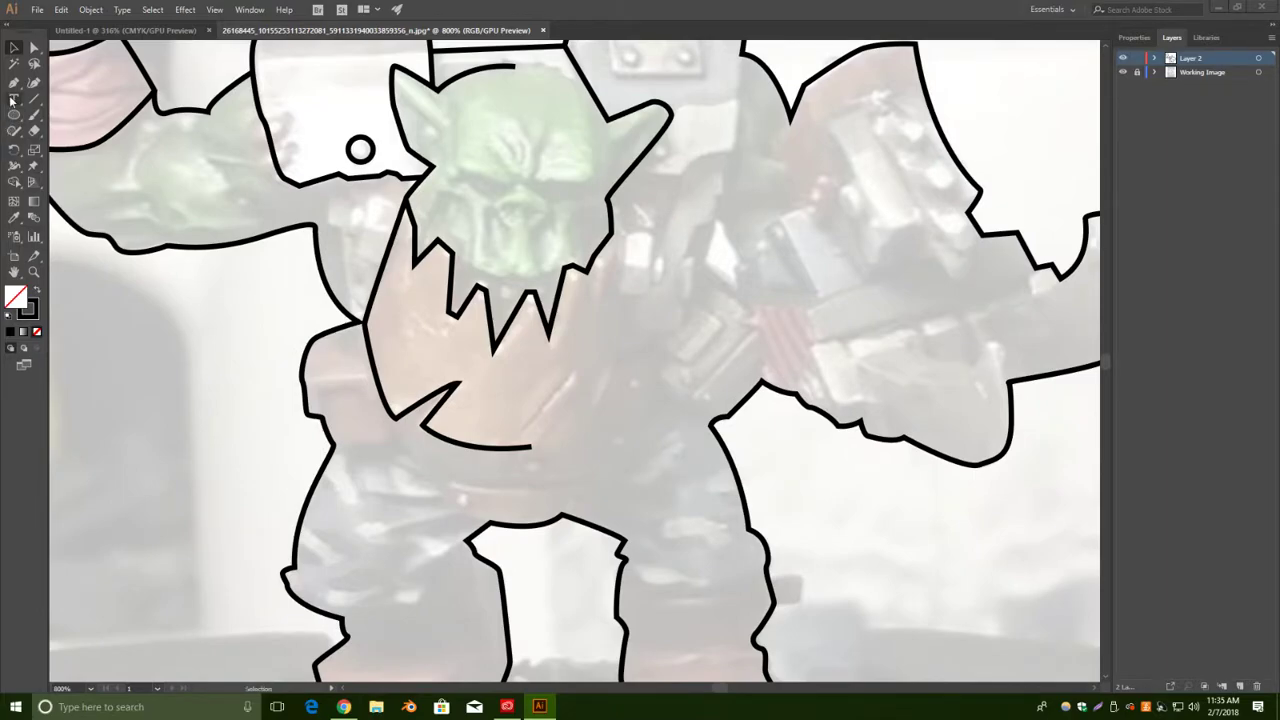
left_click(14, 85)
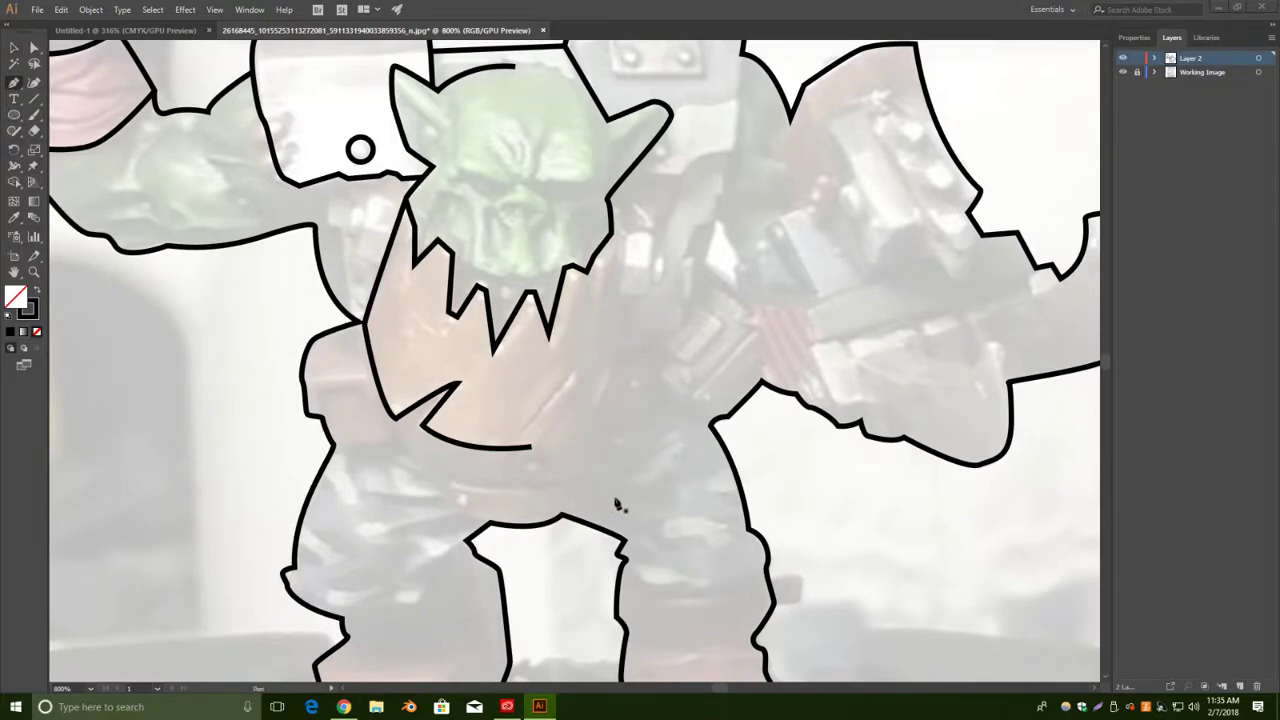
left_click(533, 448)
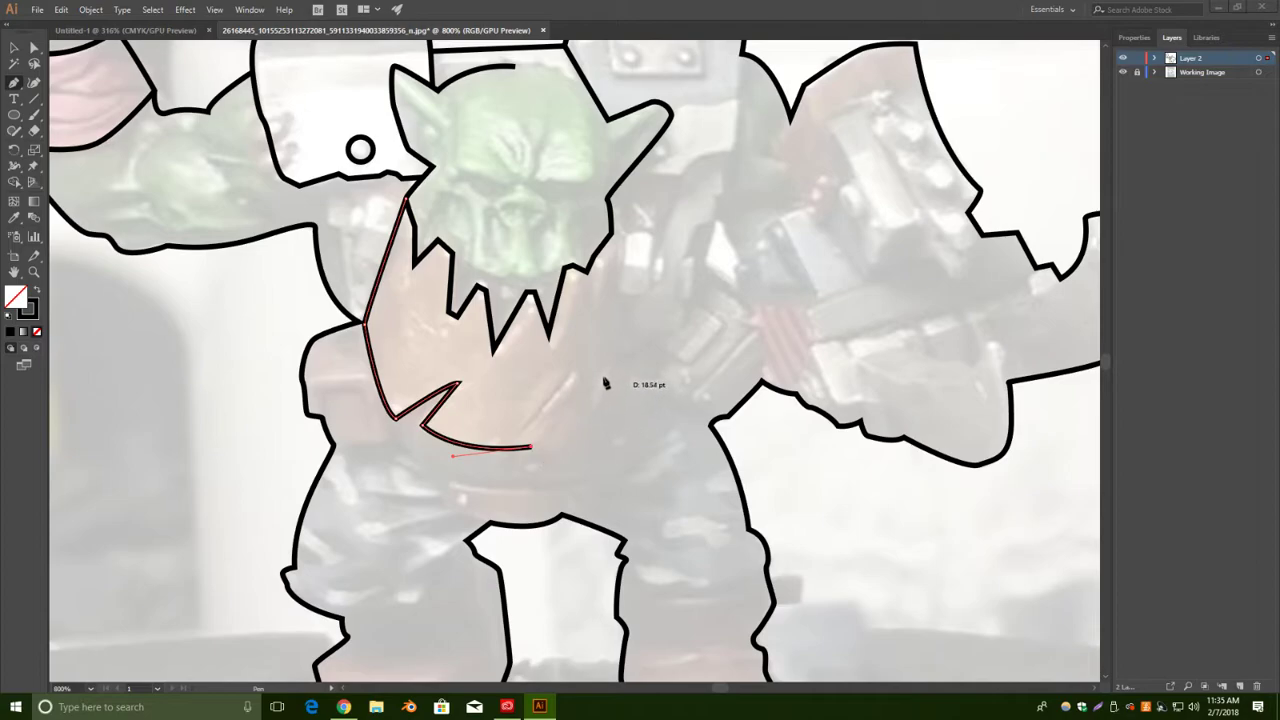
left_click_drag(611, 377, 633, 318)
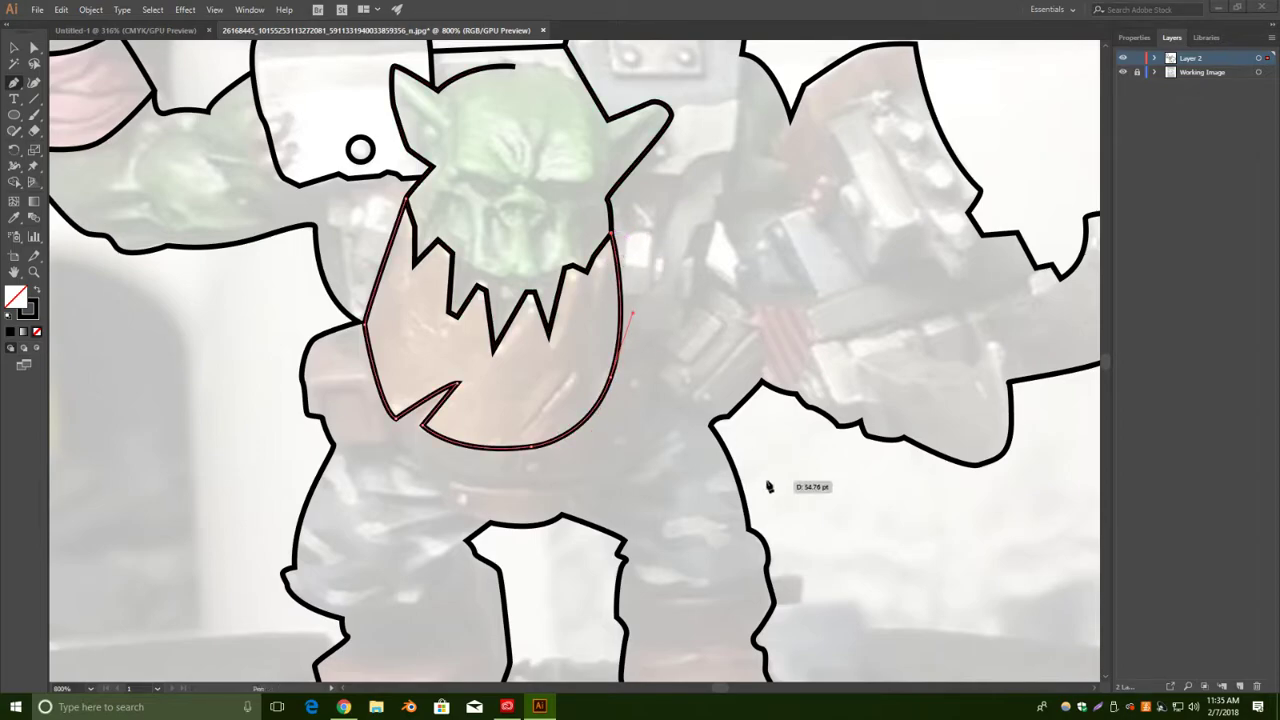
left_click(612, 383)
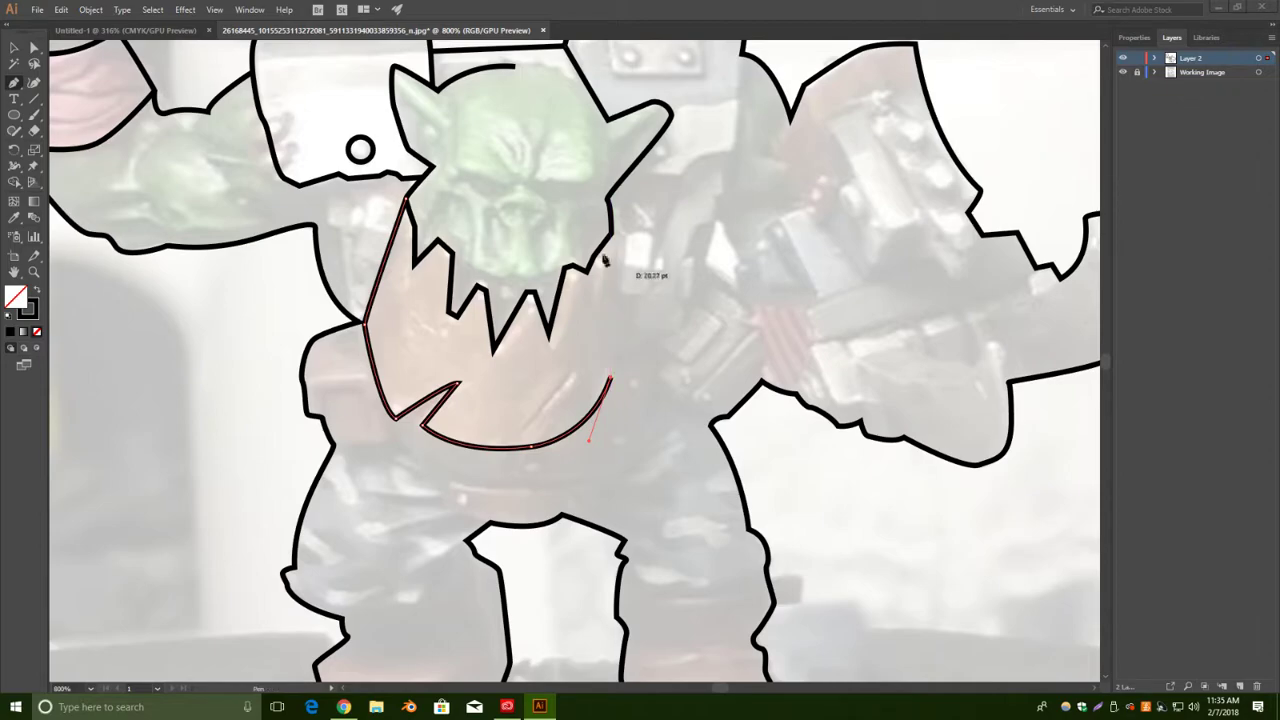
Try to close the chest piece's side with a straight line up to the cheek.
left_click(612, 232)
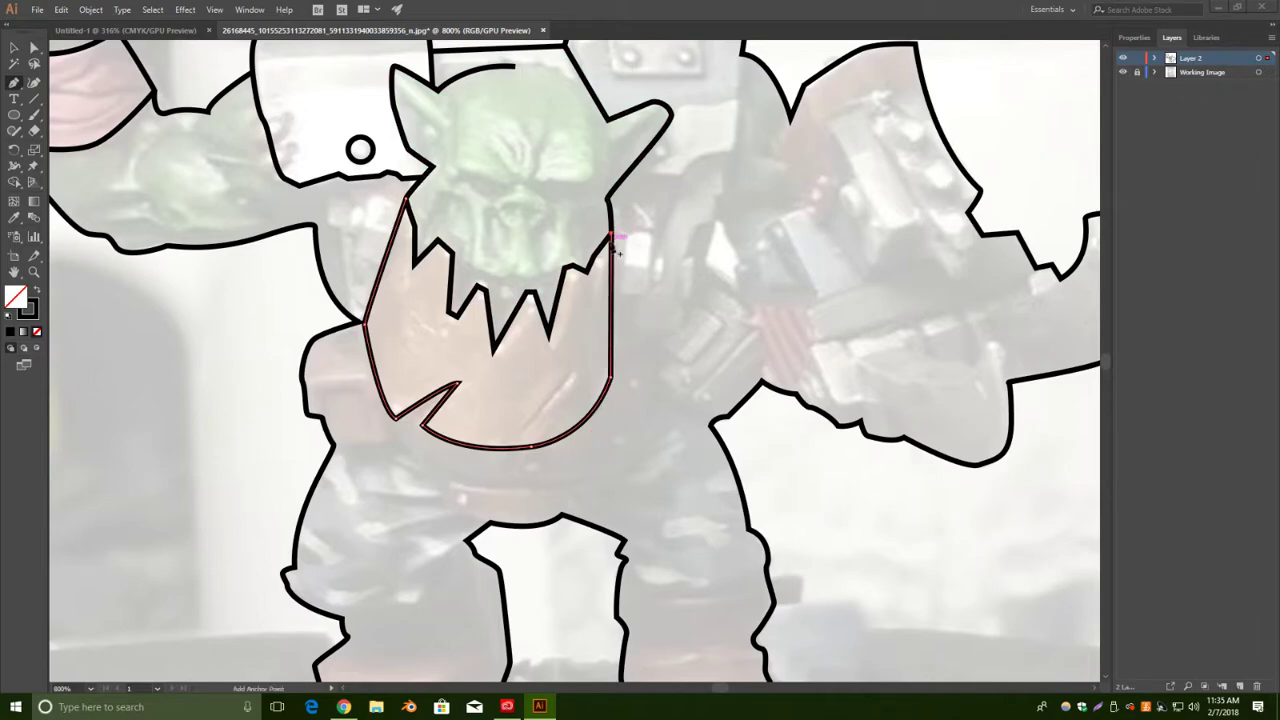
key("v")
left_click(728, 392)
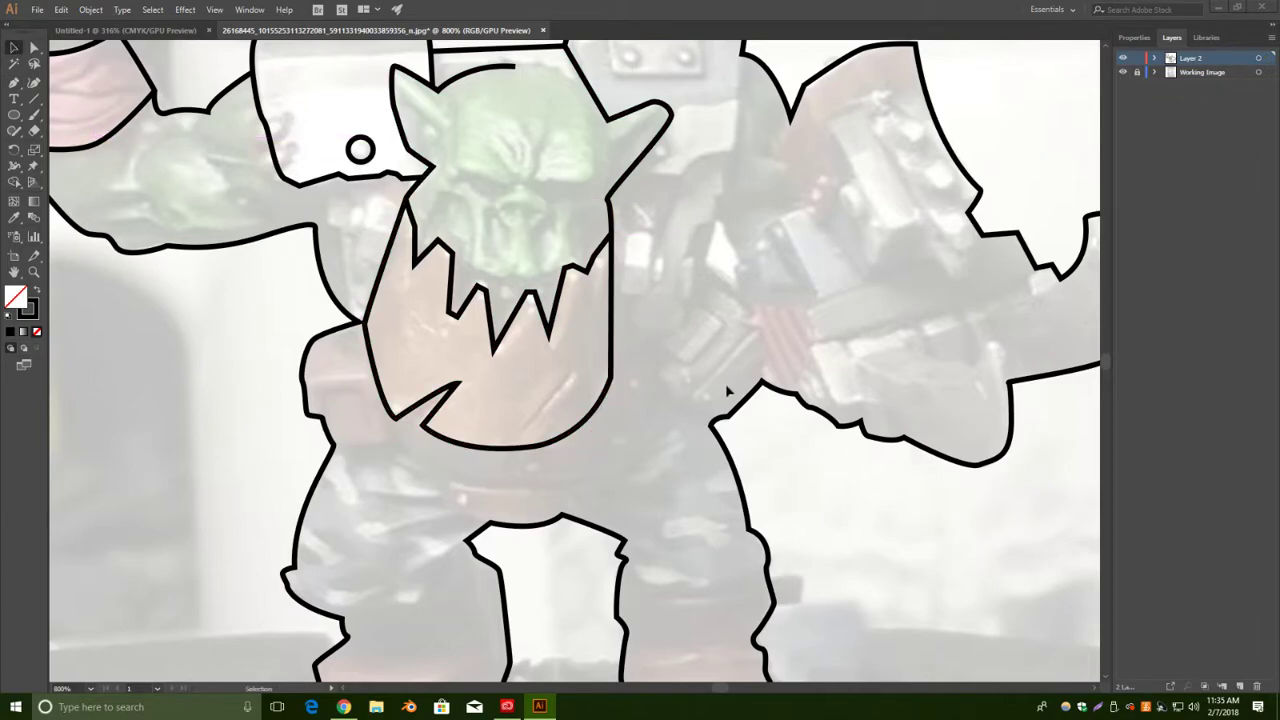
scroll(728, 392, "down", 1)
scroll(705, 388, "up", 2)
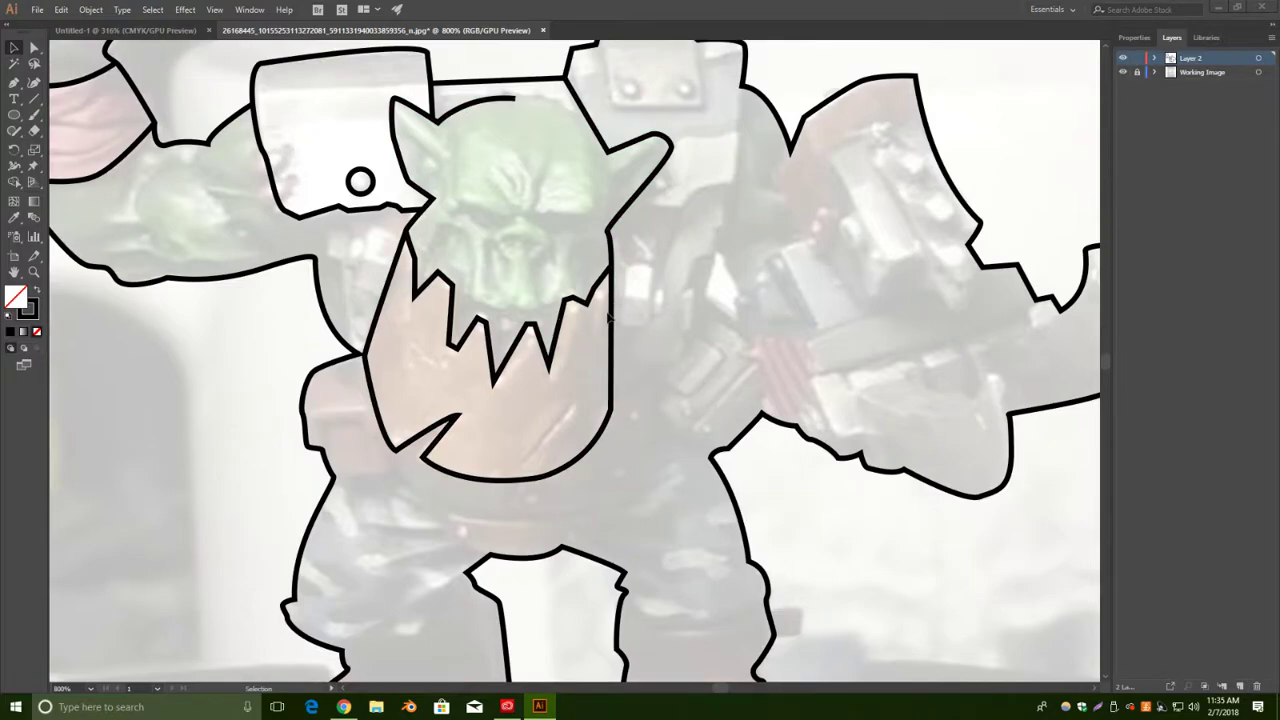
left_click(604, 419)
Resume the chest piece path, curve it up the side, and trace the stepped lower edge of the small metal fitting beside it.
left_click(14, 82)
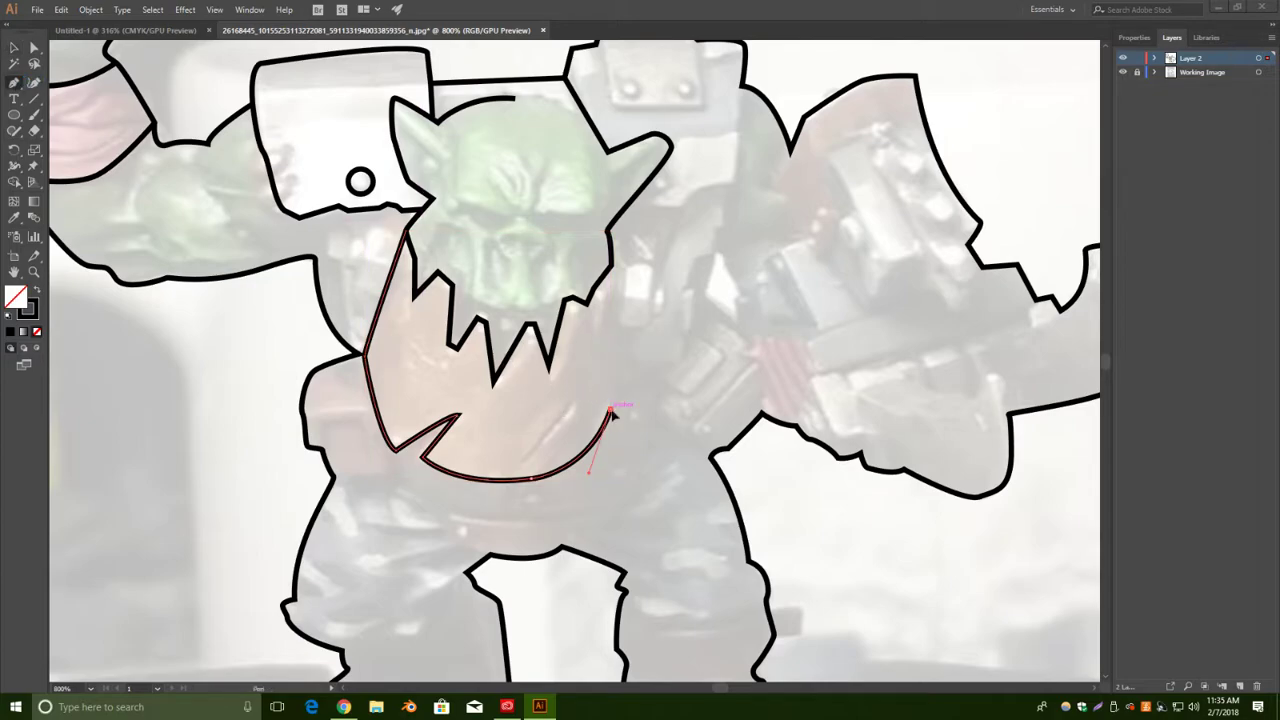
left_click(611, 411)
left_click(621, 325)
left_click(618, 317)
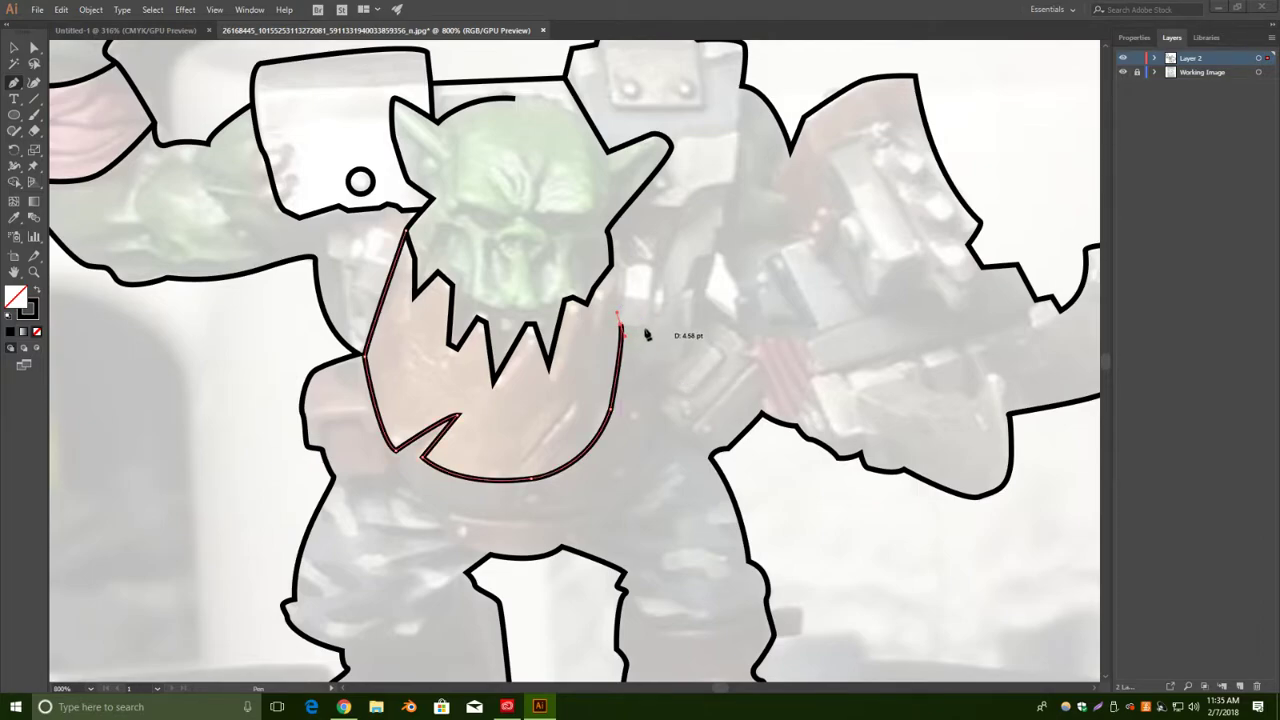
left_click(643, 324)
left_click(652, 316)
left_click(659, 312)
scroll(664, 298, "up", 4)
scroll(664, 298, "up", 1)
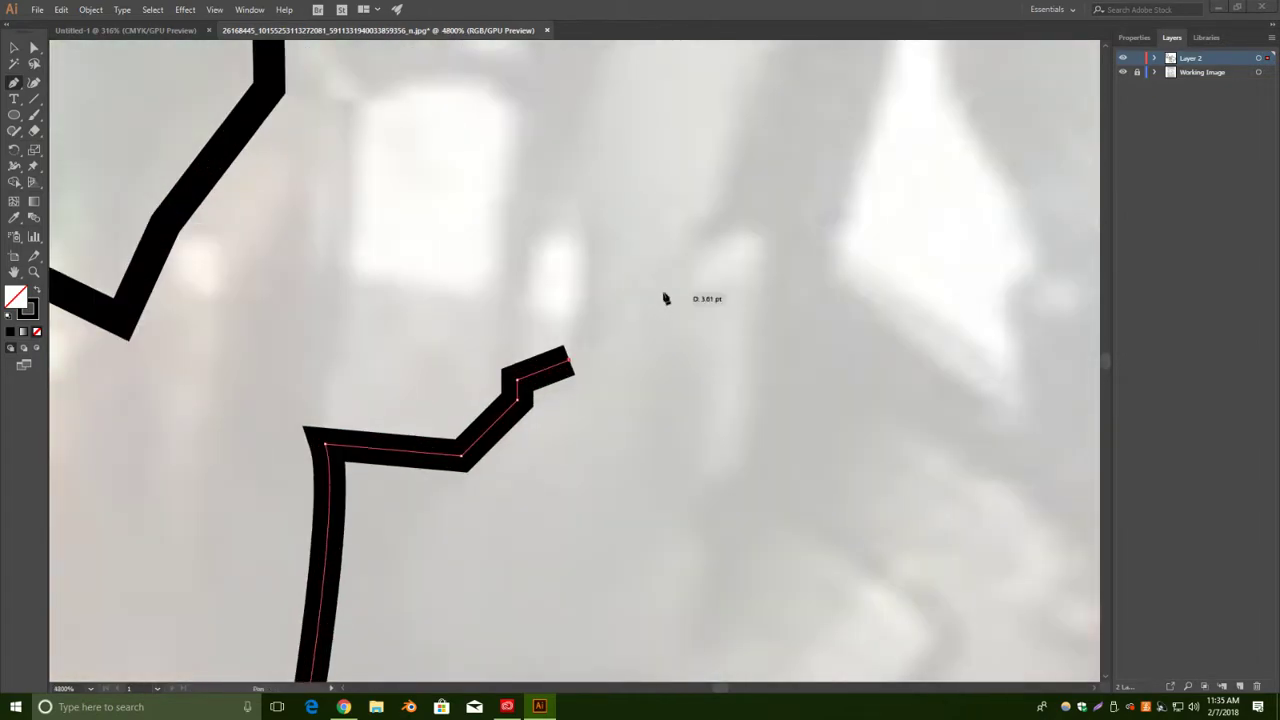
Trace the fitting's protruding end knob, stepping the path inward at its top and back along the fitting's upper edge.
left_click(587, 240)
left_click(538, 218)
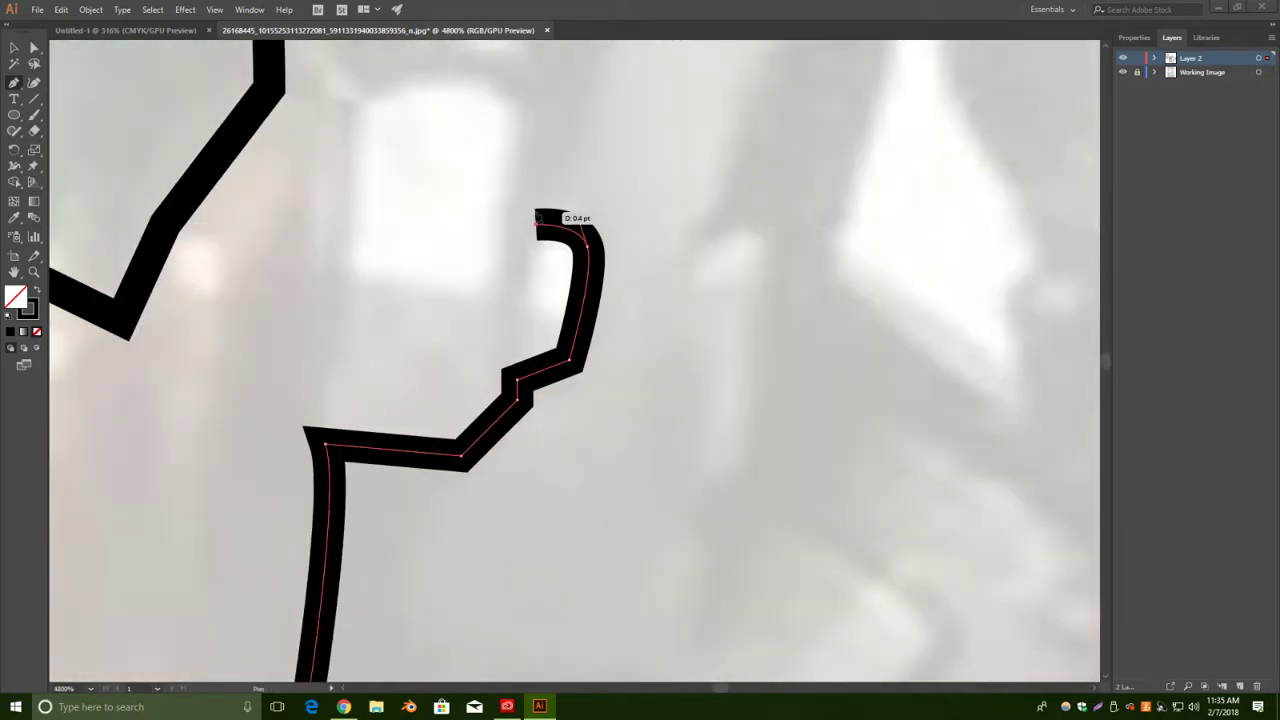
key("ctrl+z")
key("ctrl+z")
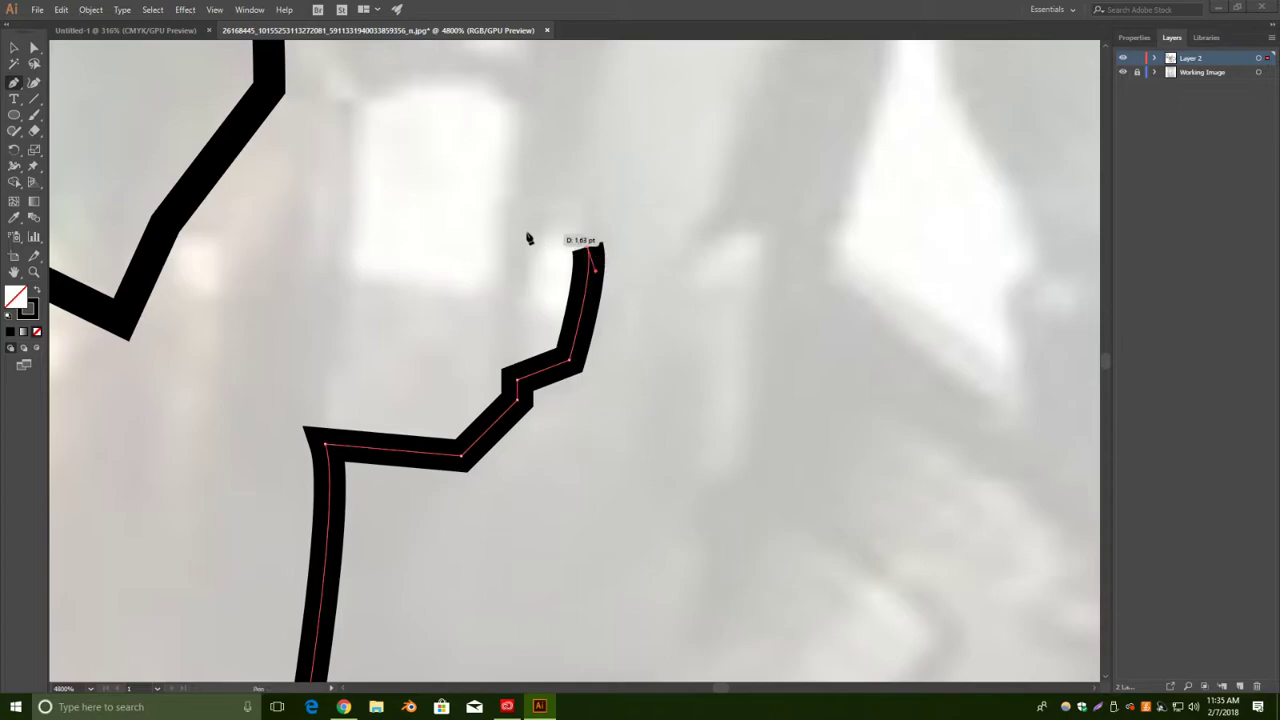
left_click(531, 234)
left_click(532, 115)
left_click_drag(598, 100, 643, 374)
mouse_move(415, 374)
left_mouse_down()
mouse_move(398, 386)
mouse_move(398, 373)
left_mouse_up()
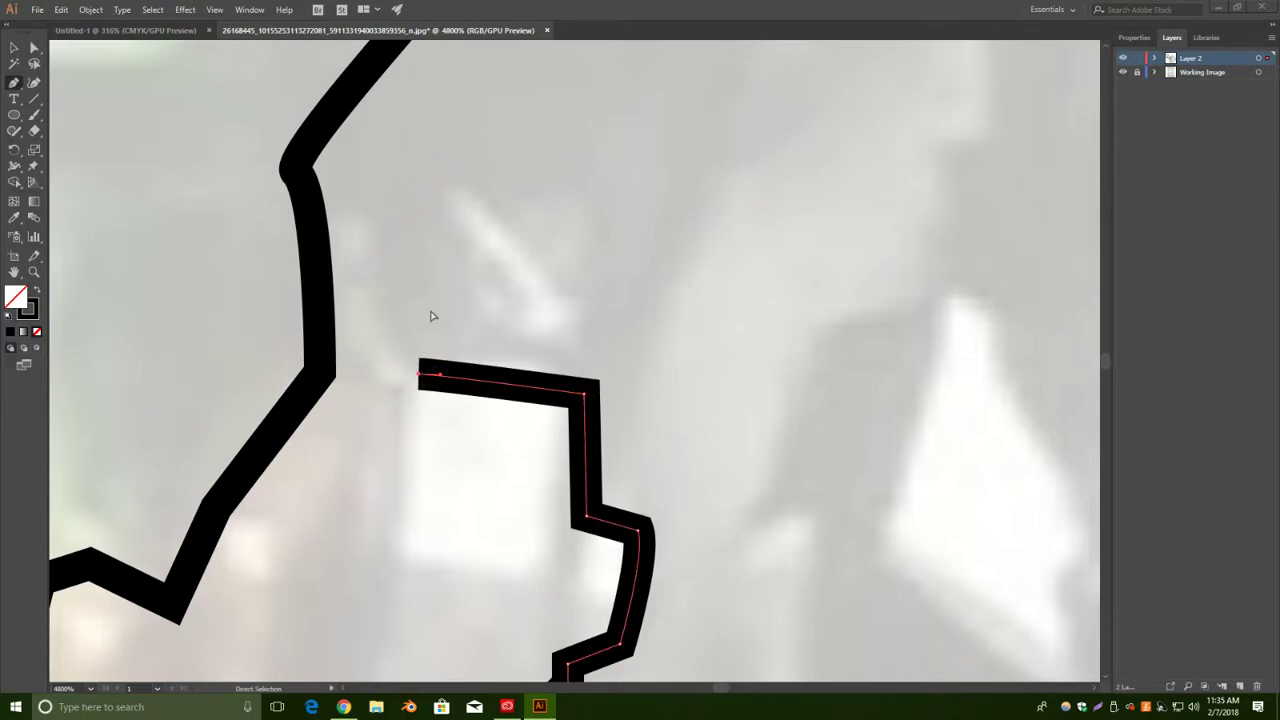
Connect the fitting's upper inner corner to the face outline at the cheek and deselect the path.
key("ctrl+minus")
key("ctrl+minus")
key("ctrl+minus")
key("ctrl+minus")
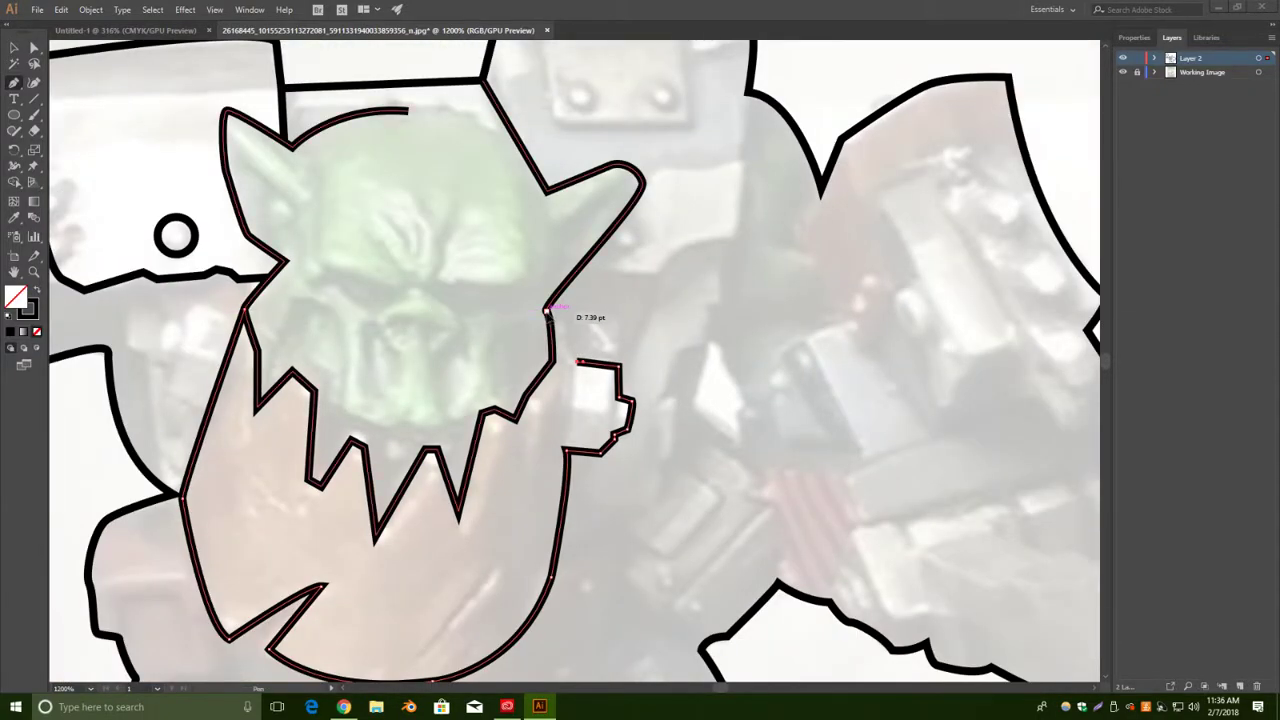
left_click(546, 312)
left_click(15, 48)
left_click(771, 416)
Draw the inner edge of the fitting, separating it from the chest piece between its upper and lower inner corners.
left_click(15, 83)
left_click(577, 362)
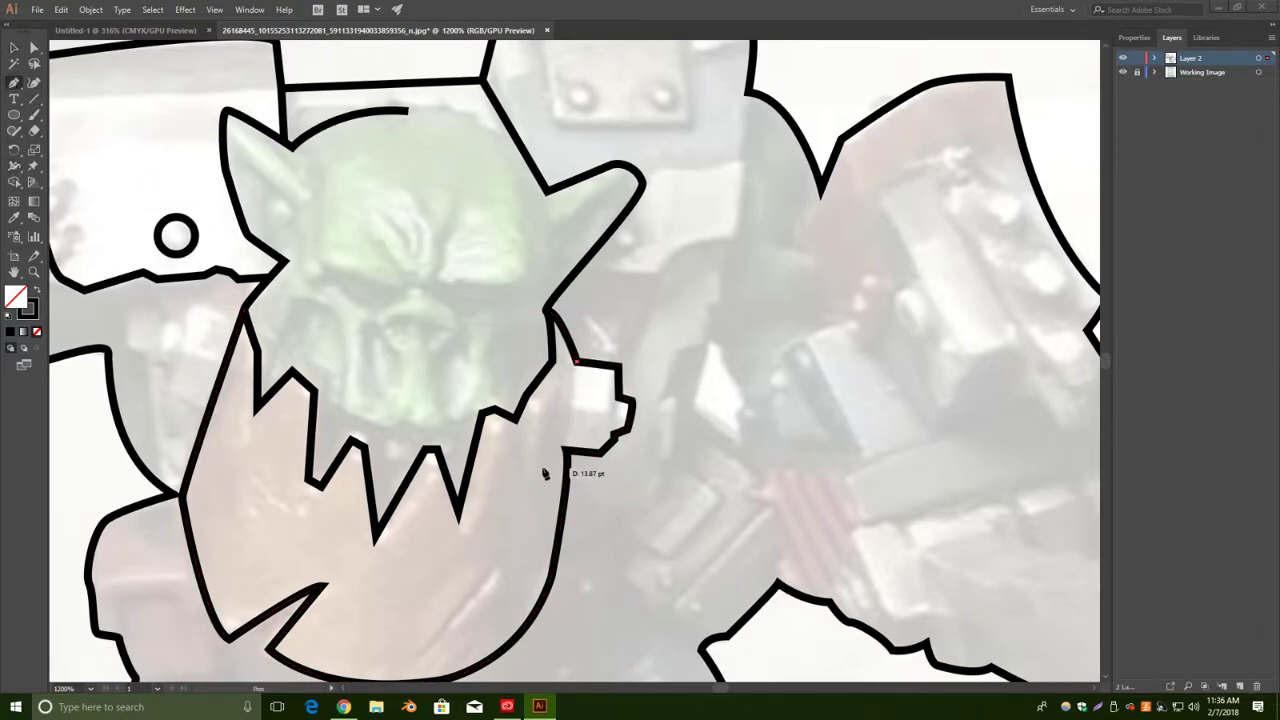
left_click(563, 440)
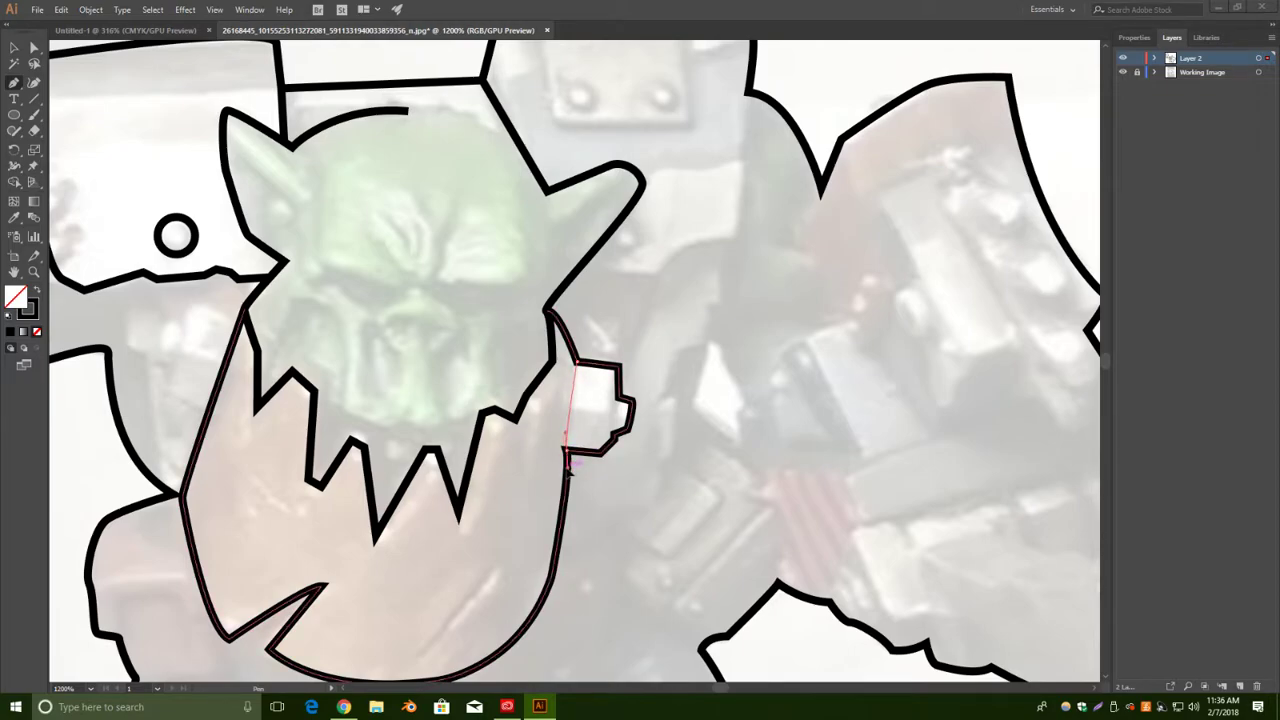
left_click_drag(567, 473, 564, 472)
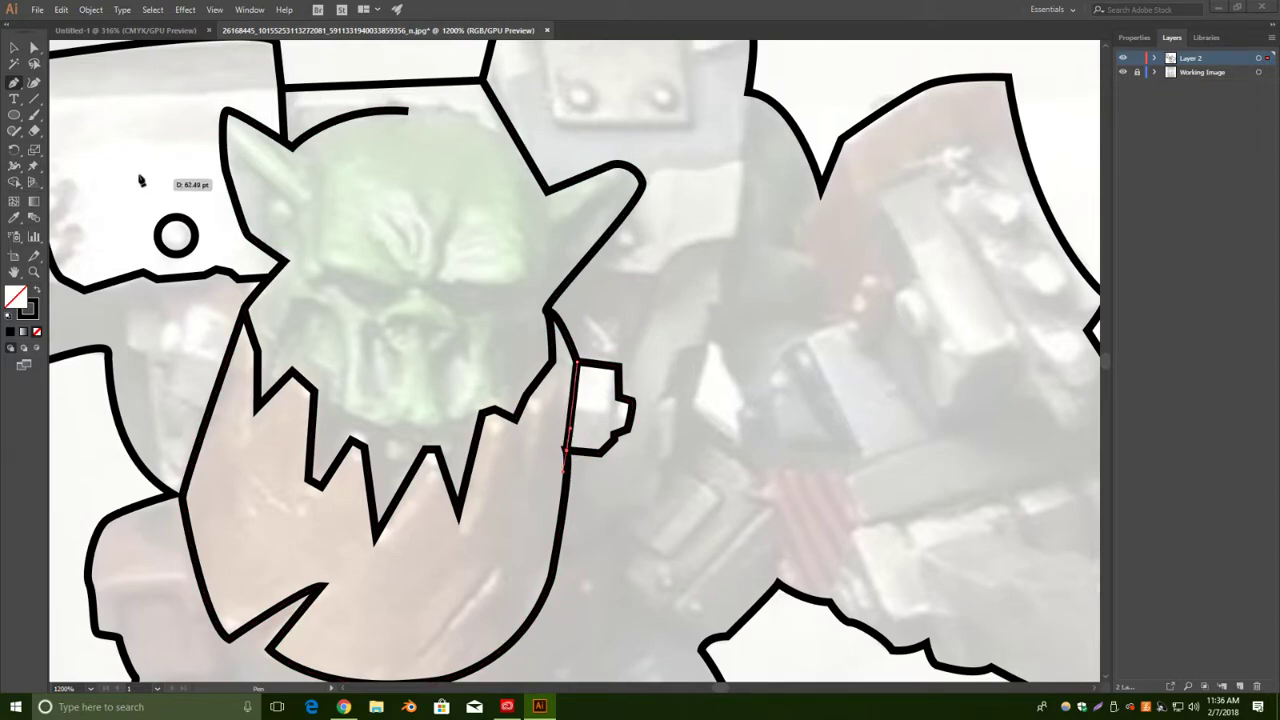
left_click(17, 83)
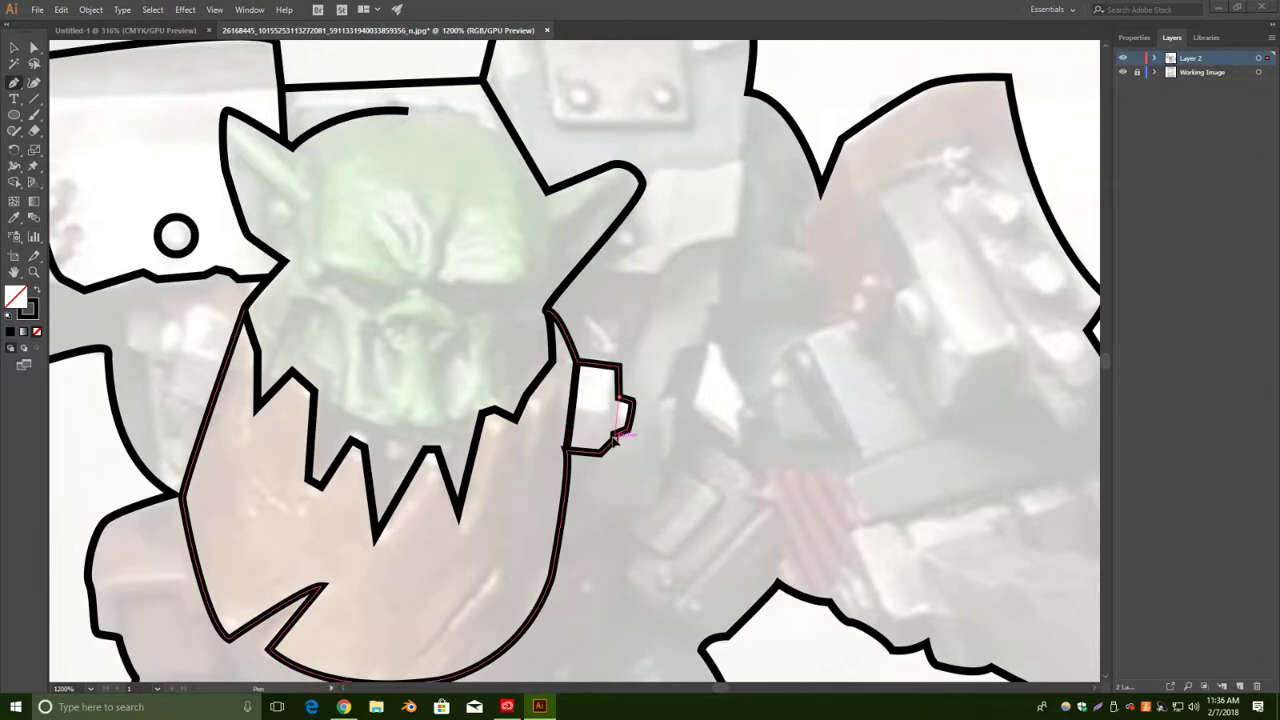
Draw a short dividing line between the fitting's body and its small end knob, then deselect.
left_click_drag(615, 438, 616, 448)
left_click(619, 398)
left_click(13, 49)
left_click(810, 317)
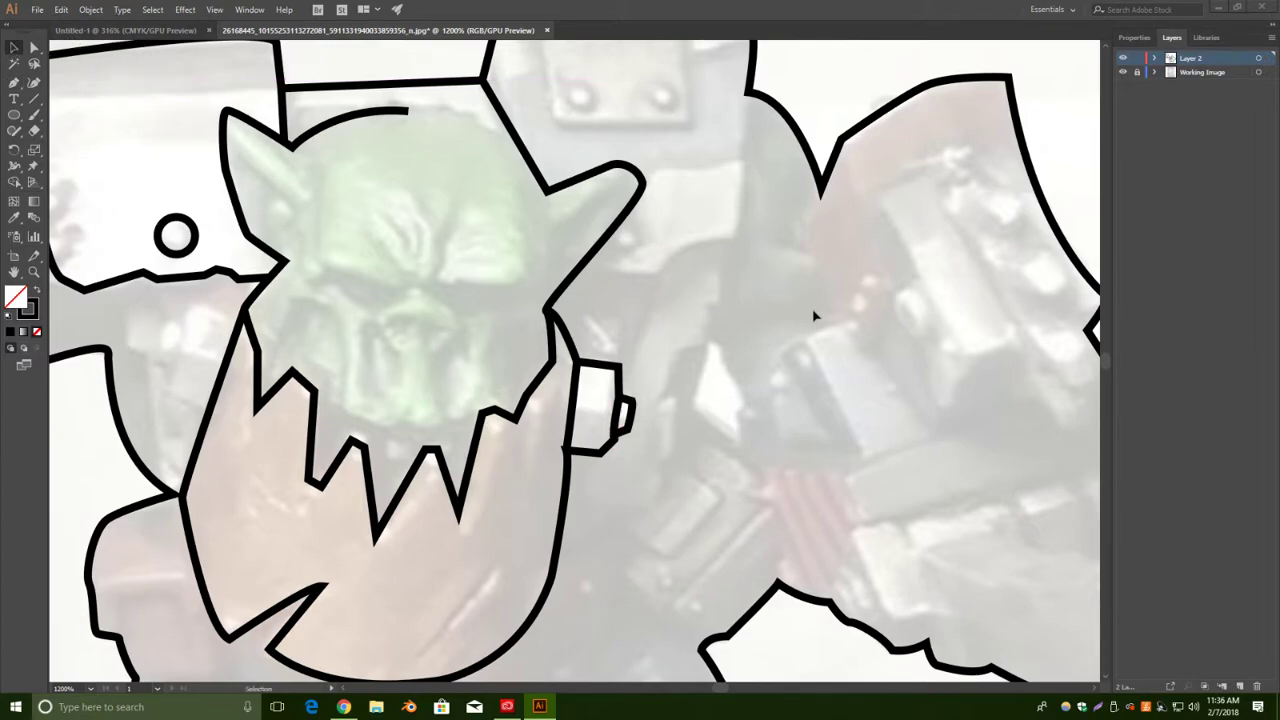
Trace the outer side and top edge of the reddish hip pouch below the chest piece's waist corner, starting at the body outline.
left_click_drag(798, 462, 893, 230)
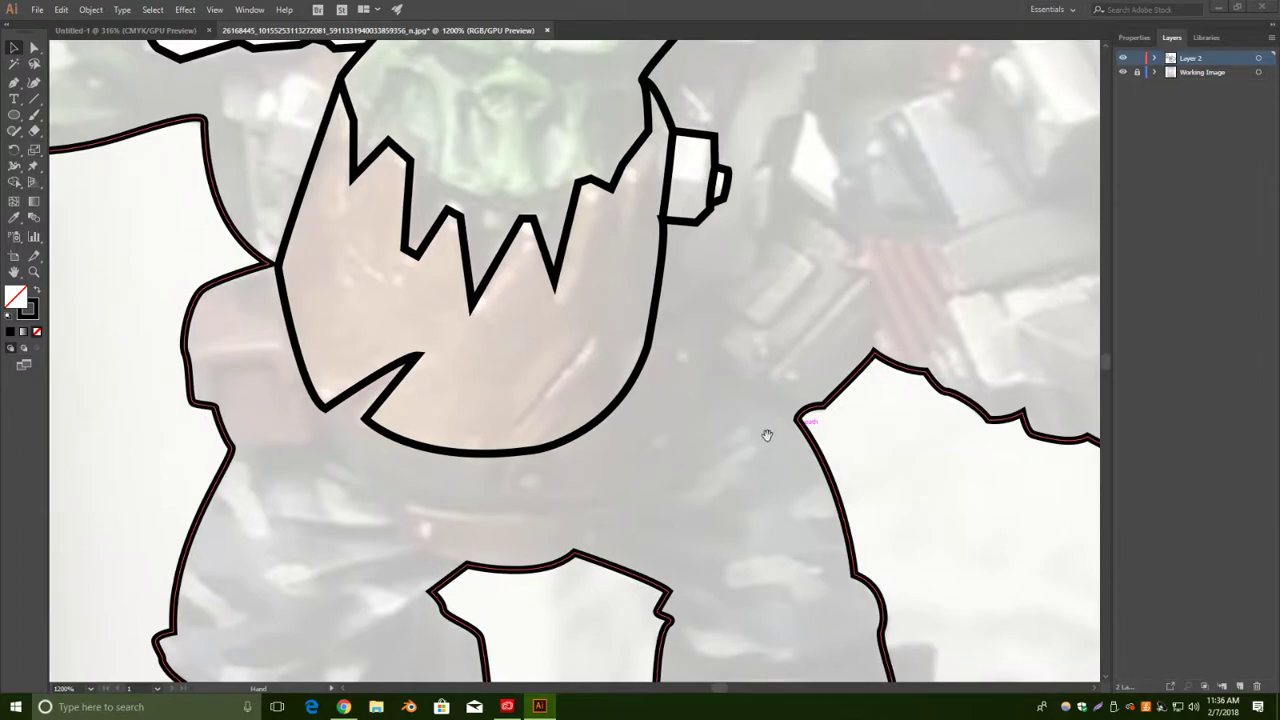
left_click_drag(769, 440, 786, 315)
left_click_drag(560, 374, 756, 398)
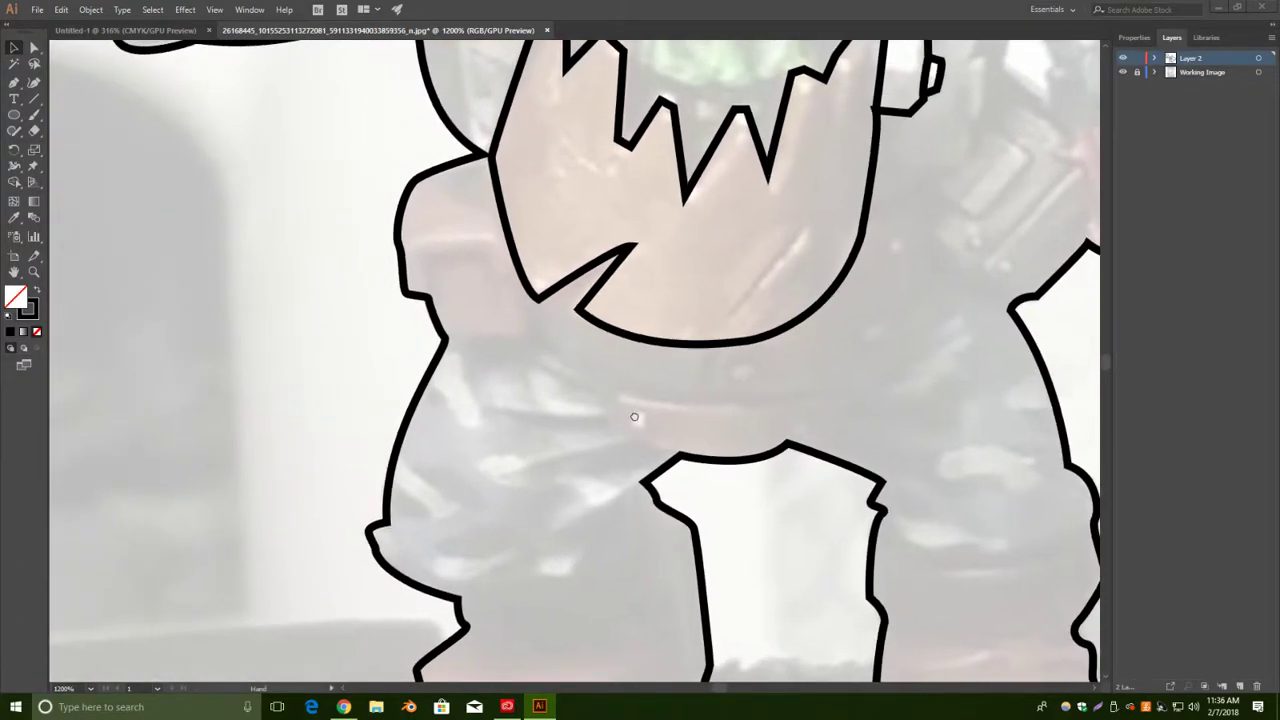
left_click_drag(620, 400, 633, 409)
left_click(15, 84)
left_click(434, 306)
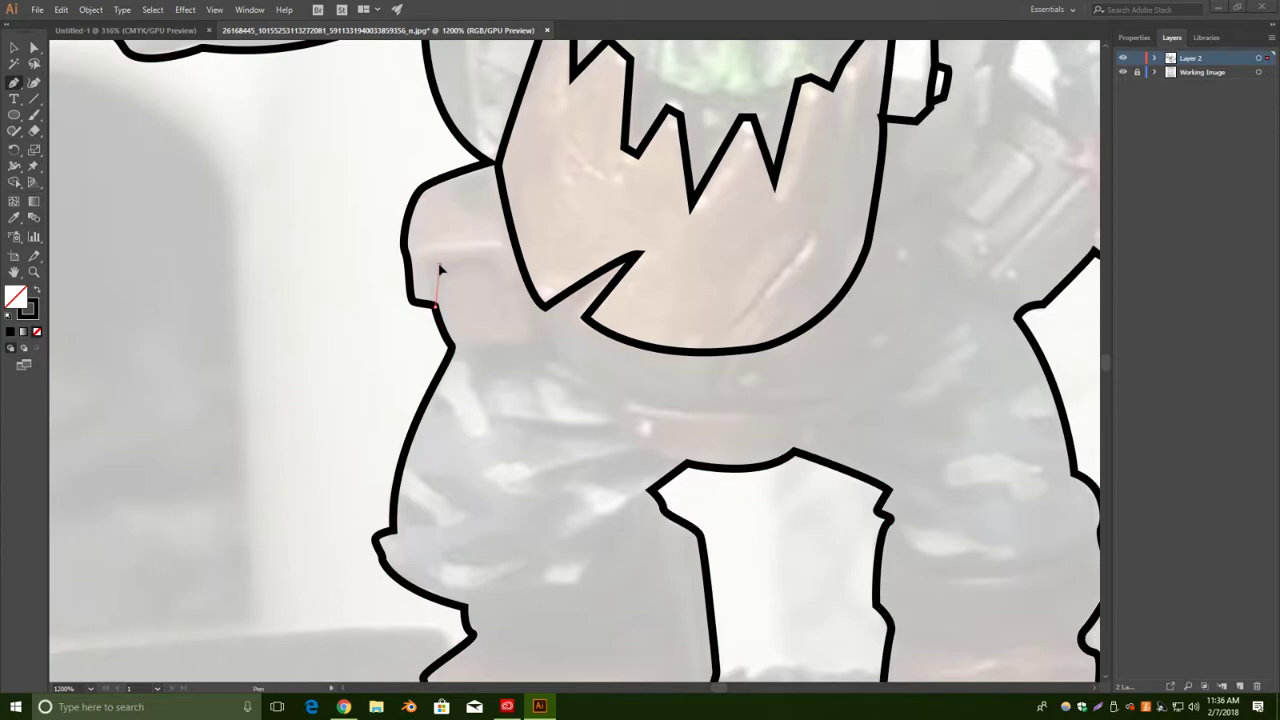
left_click(439, 267)
left_click(500, 265)
left_click(15, 48)
left_click(463, 380)
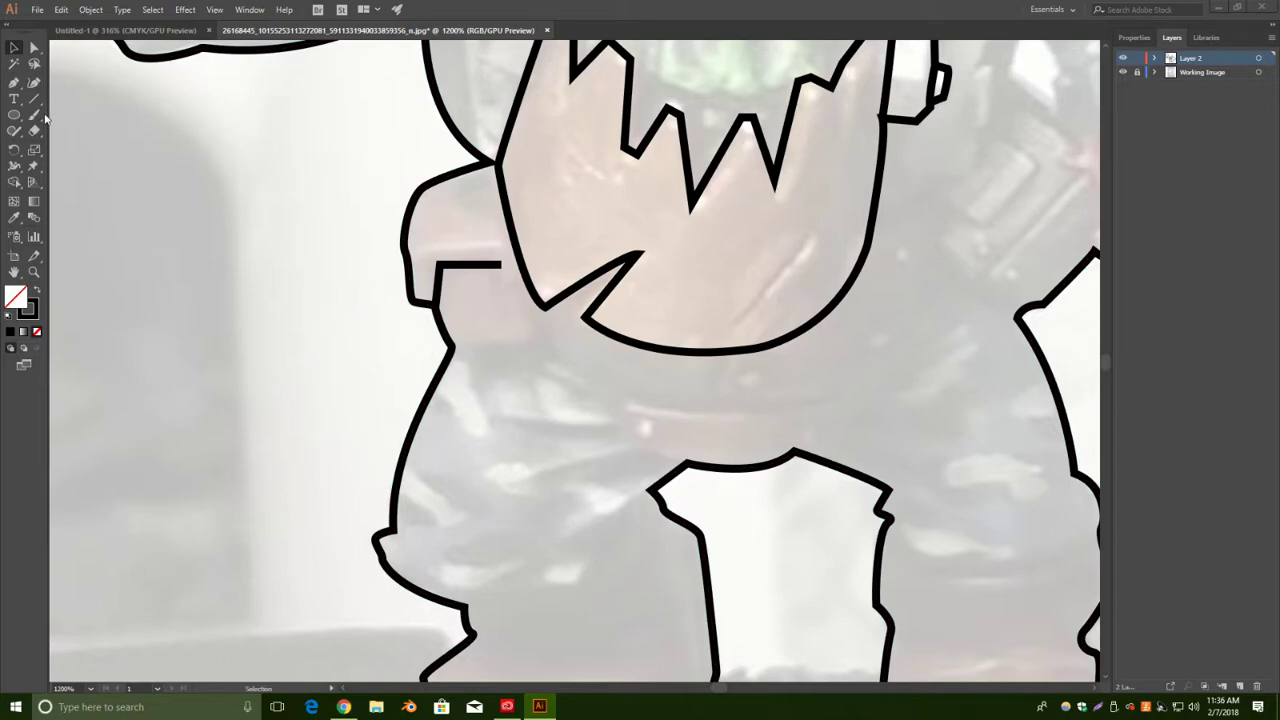
Trace the hip pouch's bottom edge from the body outline and carry it up to the chest piece's lower corner.
left_click(17, 87)
left_click(450, 346)
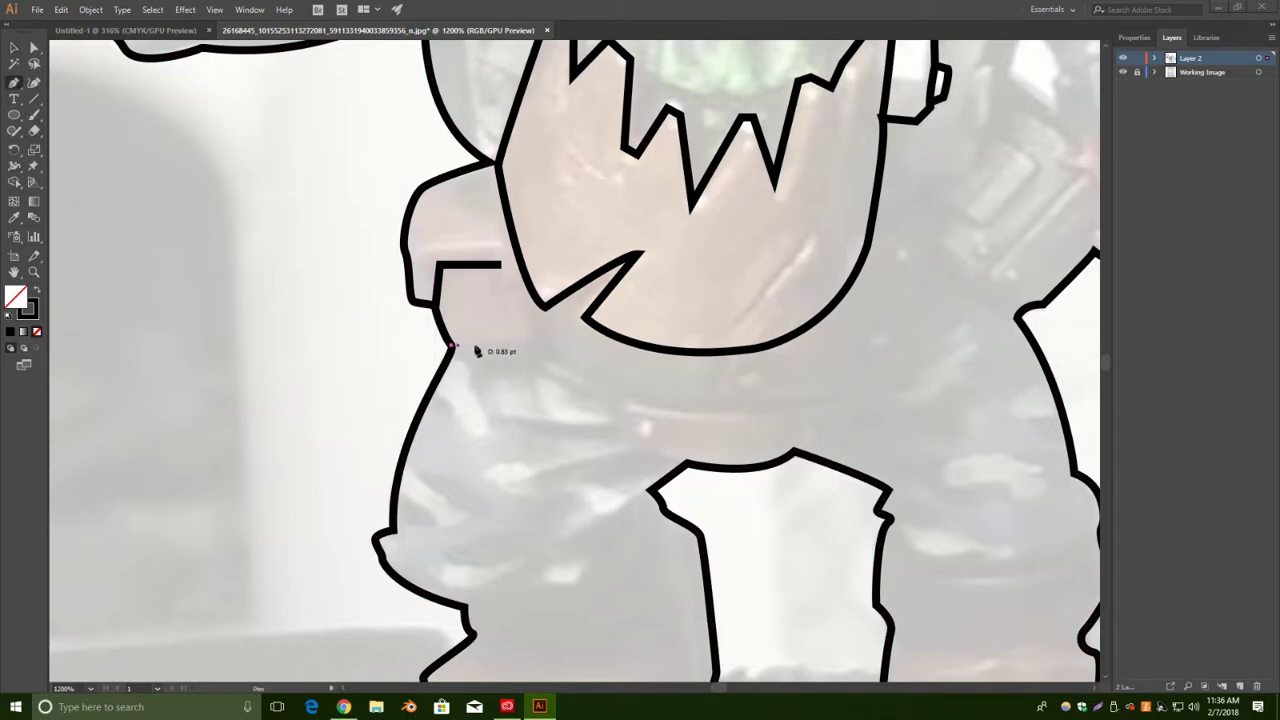
left_click(531, 345)
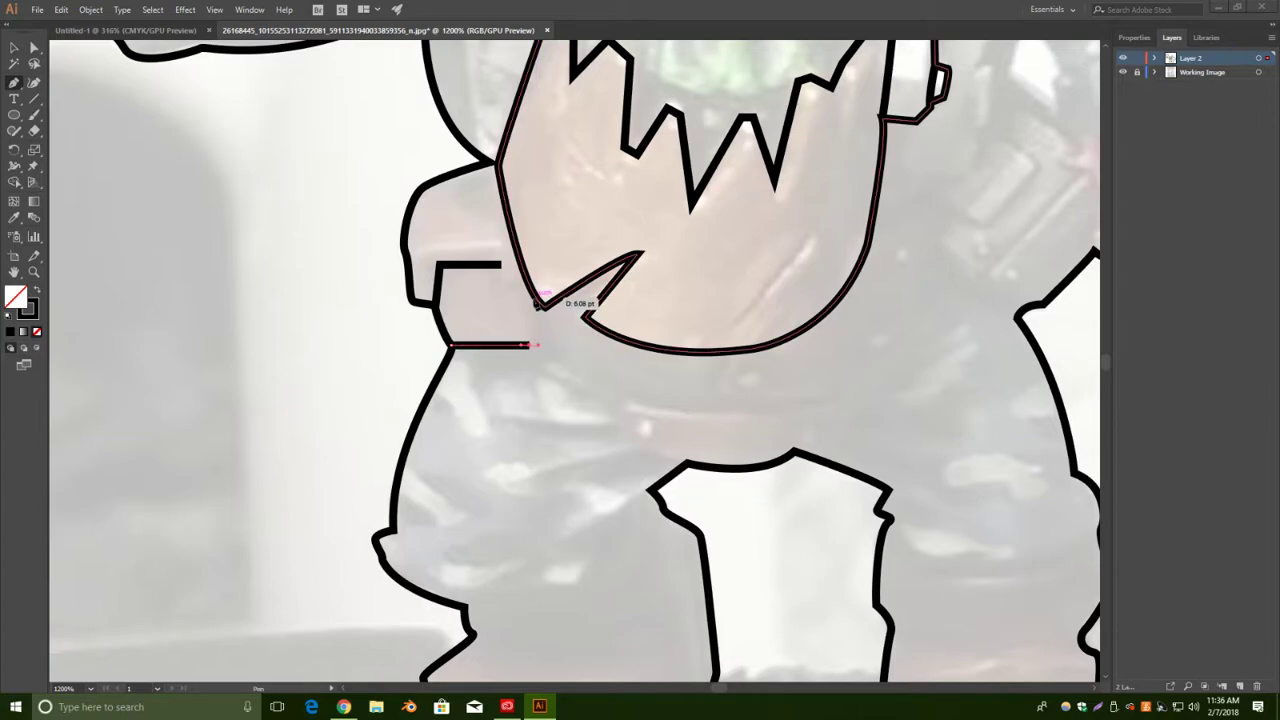
left_click(536, 298)
left_click(14, 48)
left_click(316, 309)
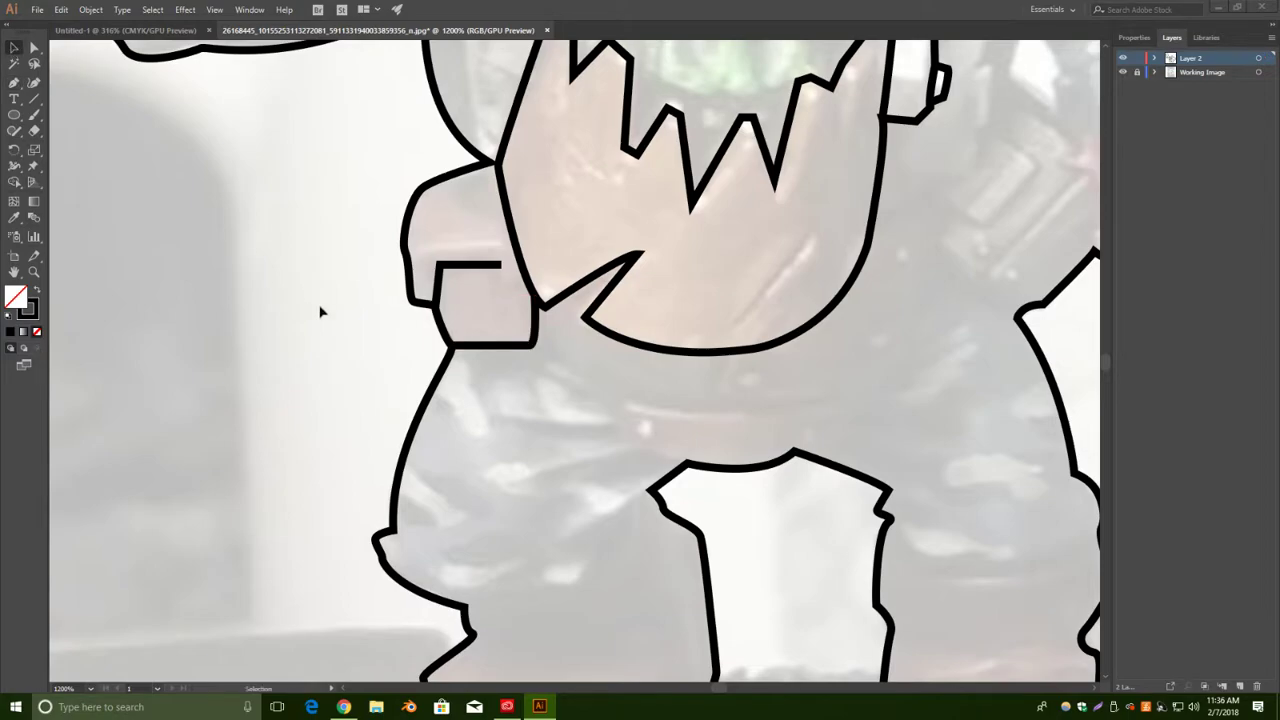
Continue the open head outline with a curve over the top of the skull down toward the far ear, then deselect.
left_click_drag(862, 427, 648, 382)
left_click_drag(708, 312, 697, 538)
left_click_drag(817, 249, 834, 361)
left_click_drag(1005, 398, 716, 341)
left_click_drag(566, 306, 896, 497)
left_click(14, 82)
left_click(530, 247)
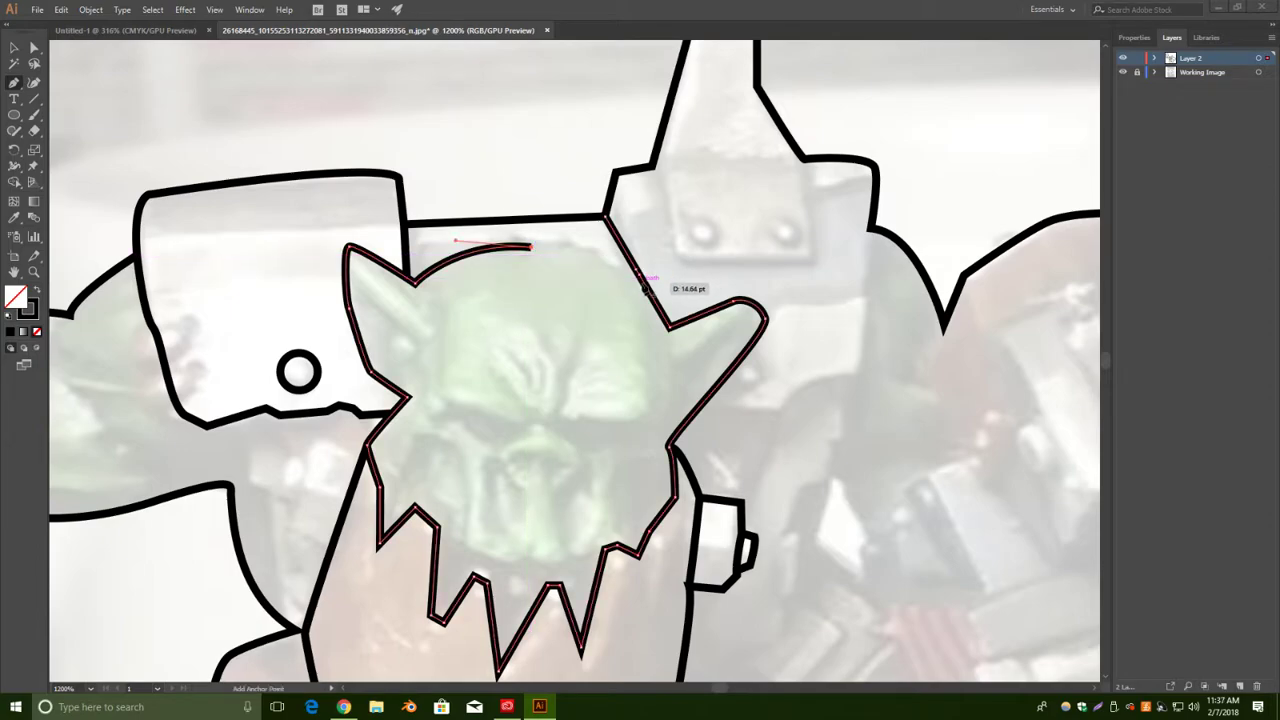
left_click_drag(530, 247, 657, 354)
left_click(14, 48)
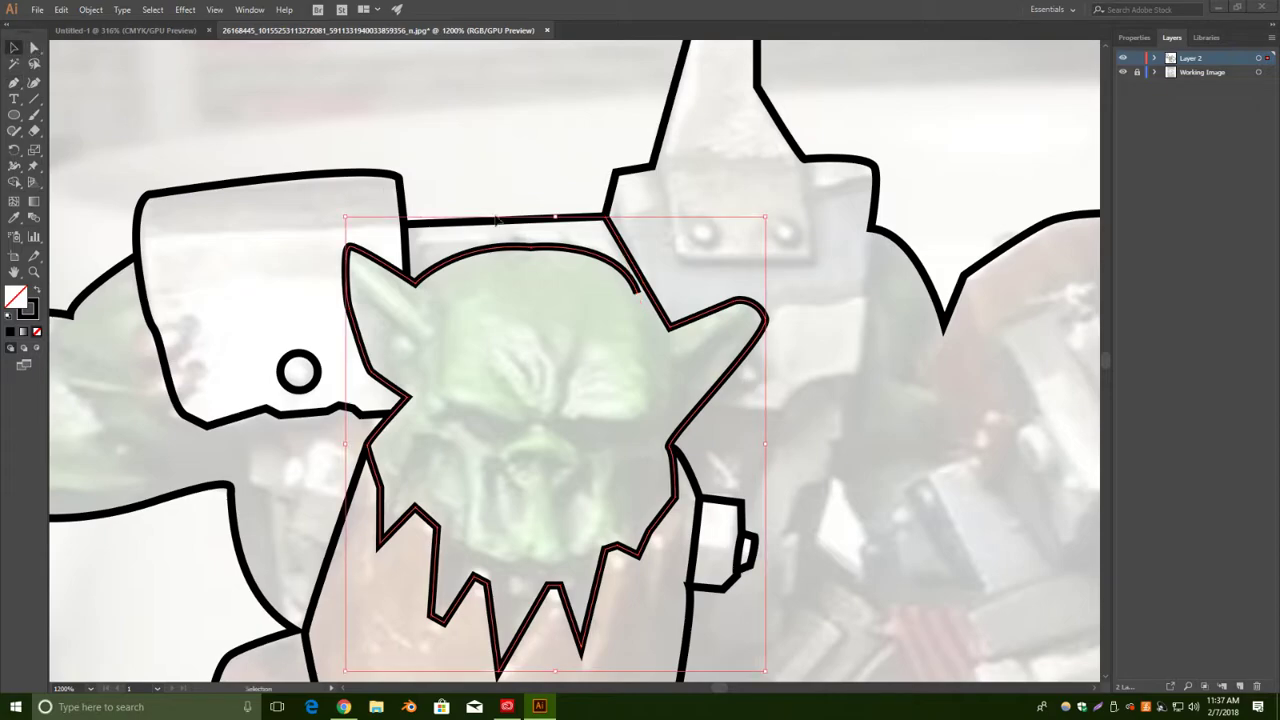
left_click(797, 215)
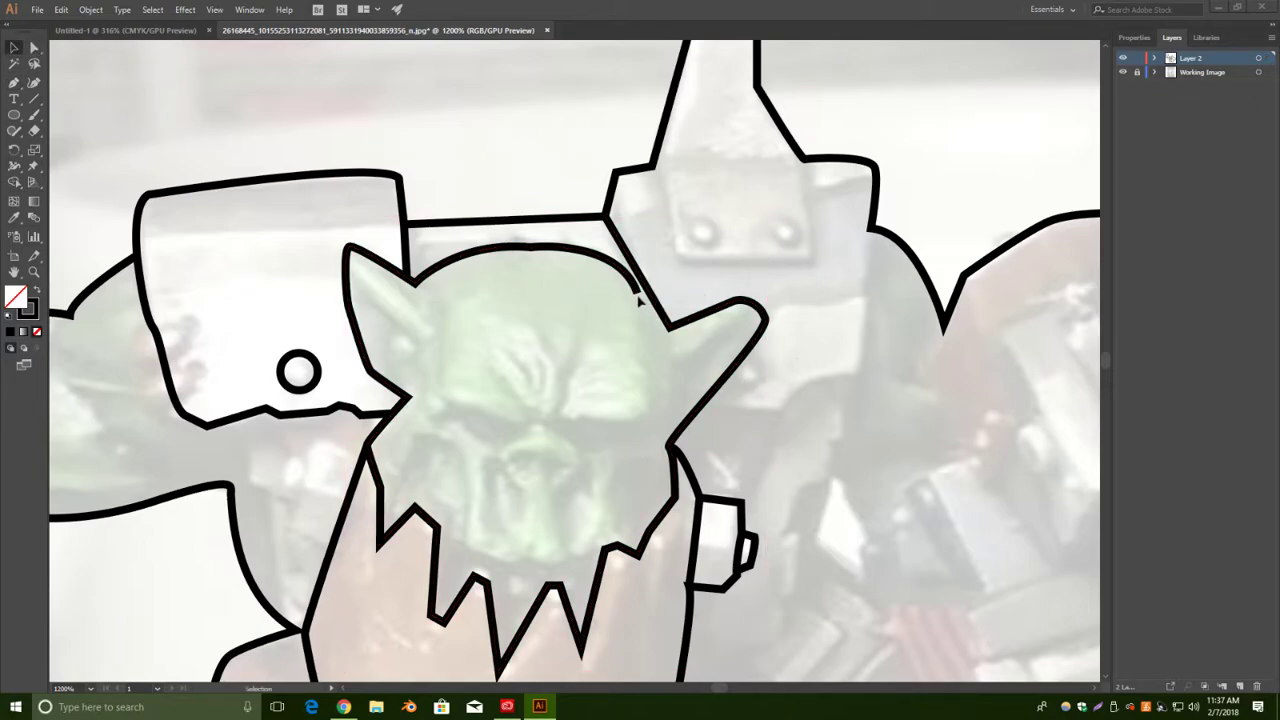
Move the end anchor of the skull curve onto the slanted outline above the ear to close the gap.
left_click(33, 50)
left_click_drag(636, 292, 657, 303)
left_click(715, 232)
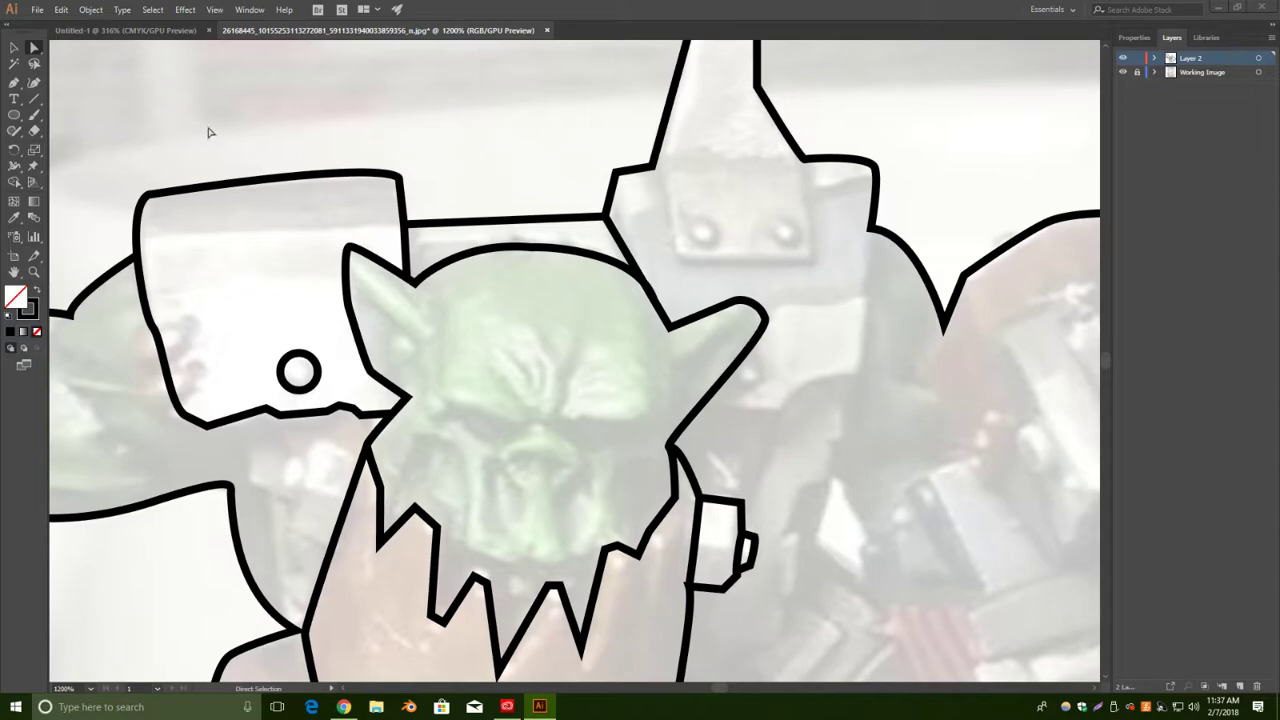
Trace the curved side edge of the riveted plate at the horn's base, starting where the horn meets the shoulder outline.
scroll(544, 380, "down", 1)
scroll(760, 420, "down", 1)
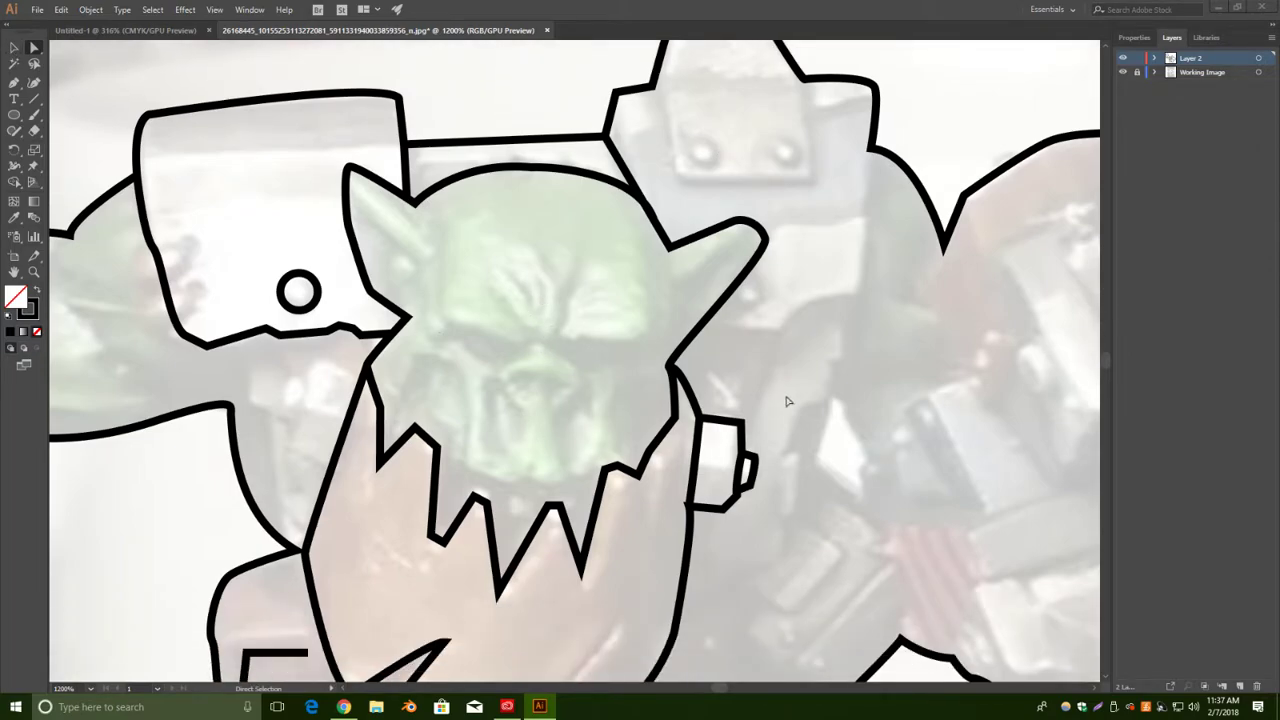
scroll(800, 395, "down", 2)
left_click(13, 83)
scroll(737, 214, "up", 4)
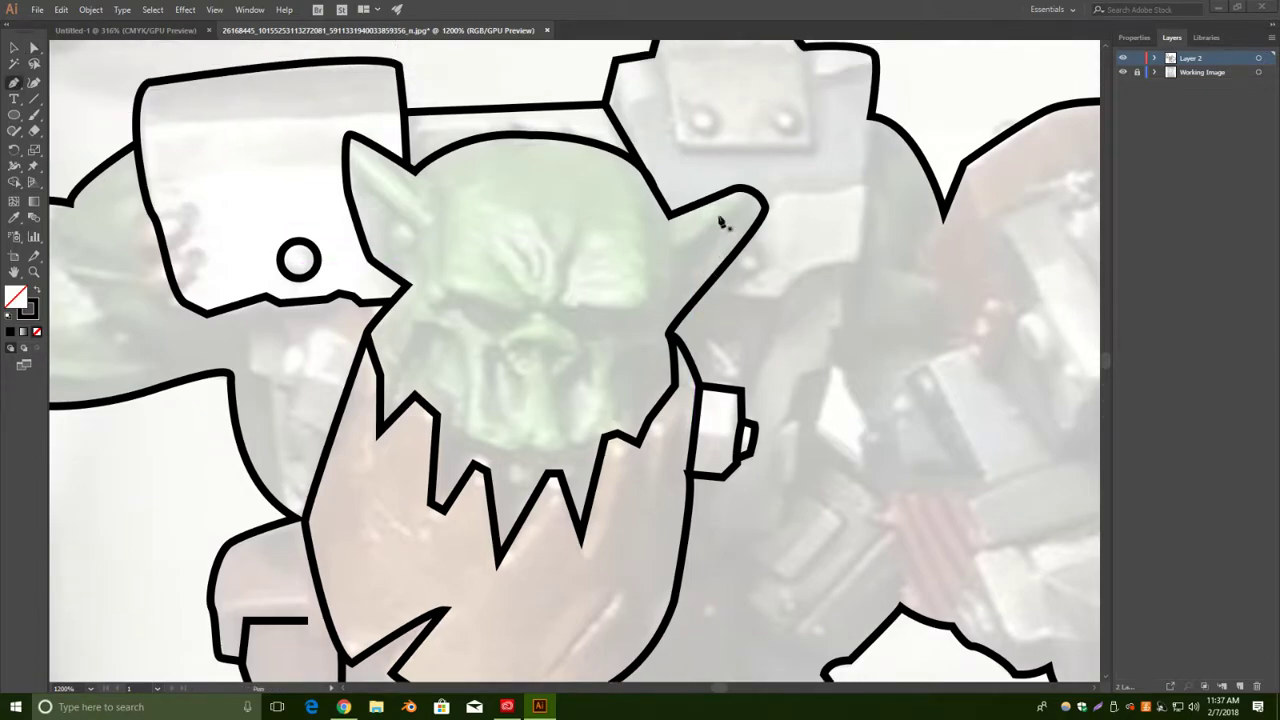
left_click(653, 150)
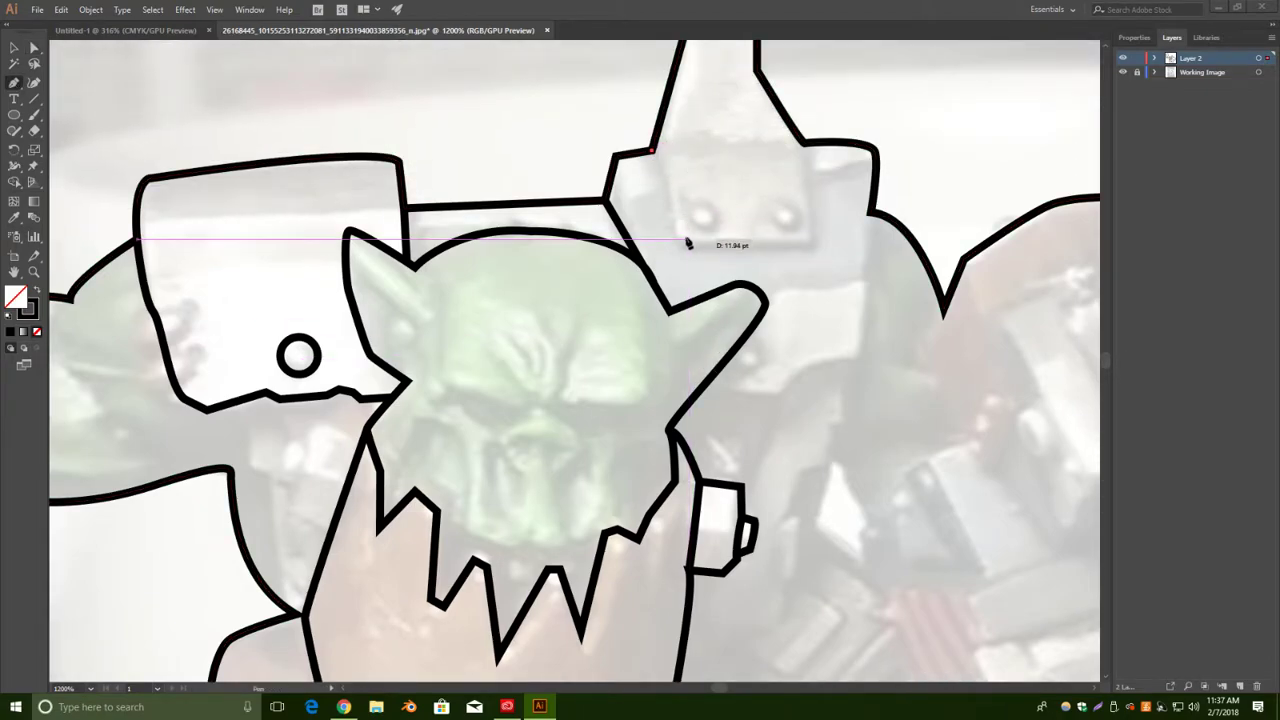
left_click_drag(678, 244, 680, 312)
left_click(13, 47)
left_click(728, 234)
Extend the riveted plate's path along its bottom edge and up to the horn's opposite corner, then deselect.
left_click(13, 82)
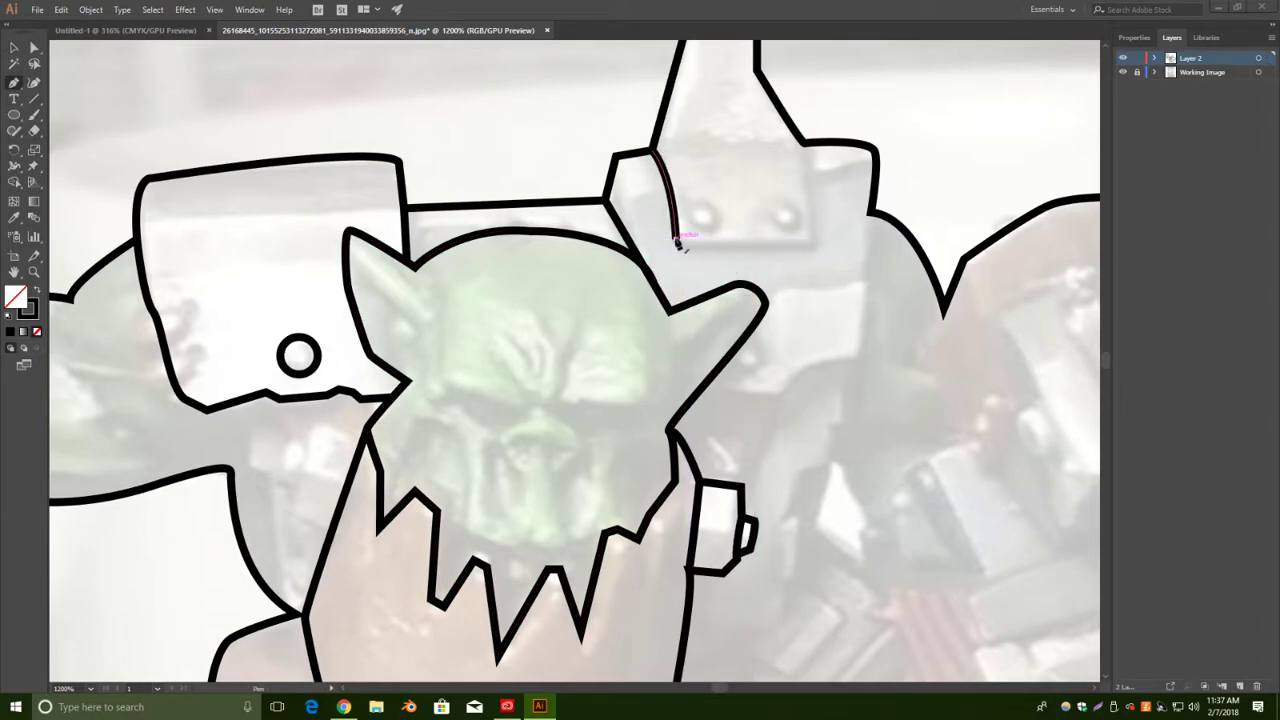
left_click(811, 241)
left_click(802, 143)
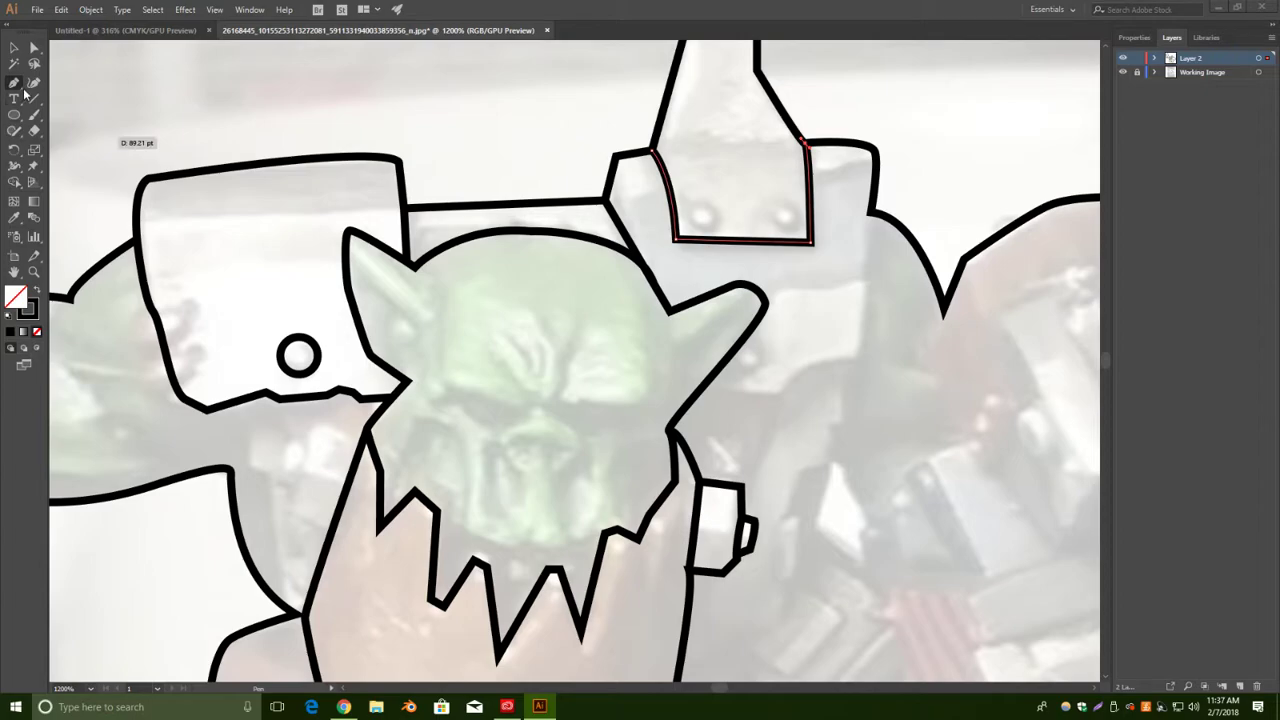
left_click(13, 47)
left_click(360, 110)
Draw a small circle for the plate's rivet nearest the curved edge and position it over the rivet in the photo.
scroll(527, 150, "up", 2)
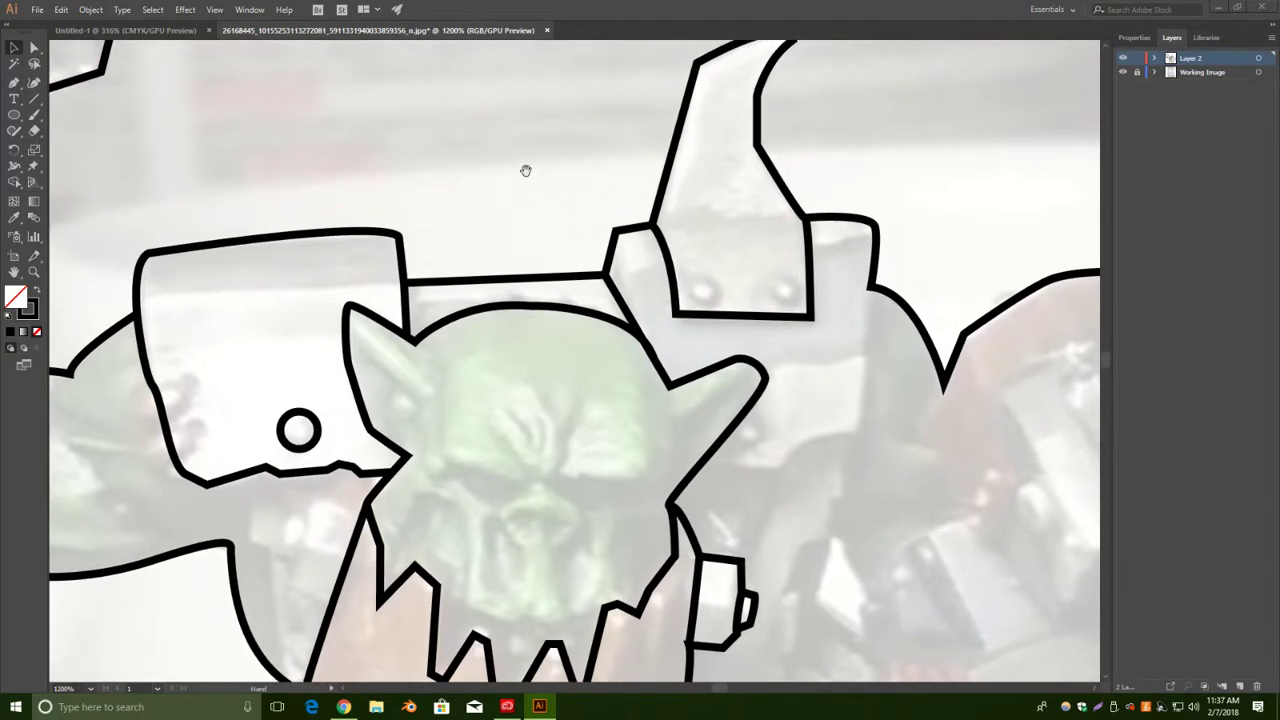
left_click(14, 115)
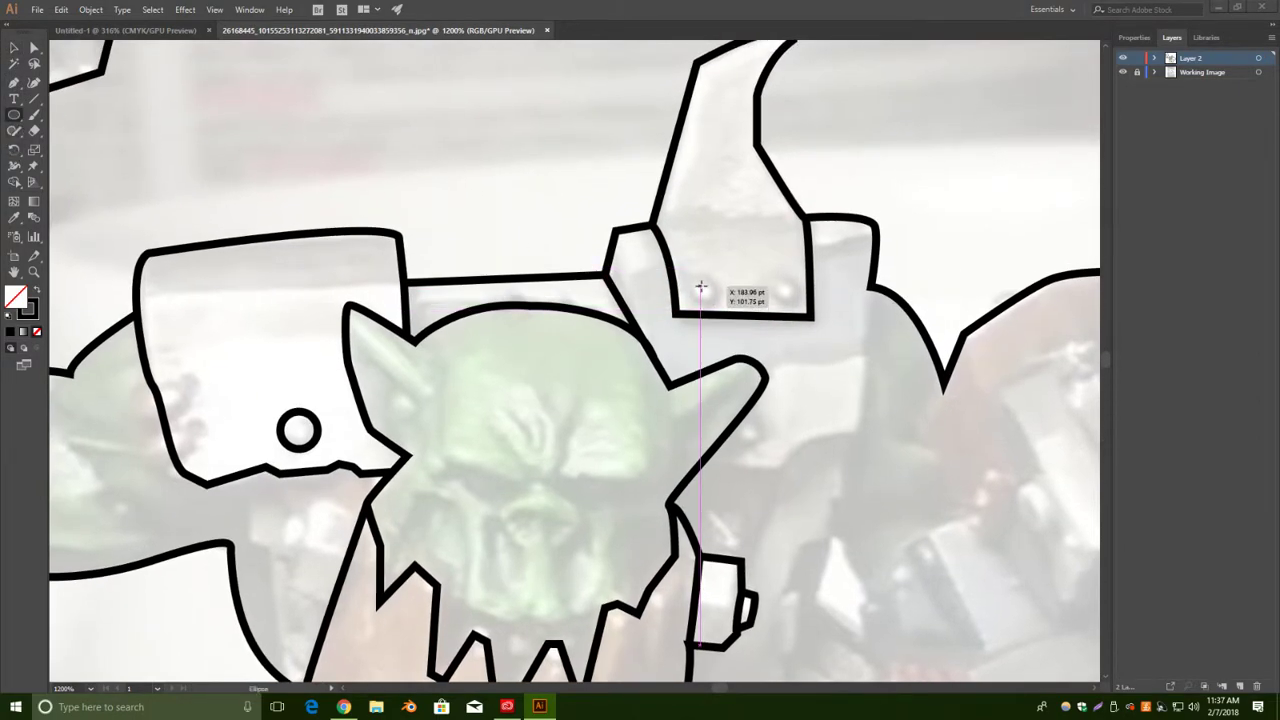
left_click_drag(700, 289, 722, 311)
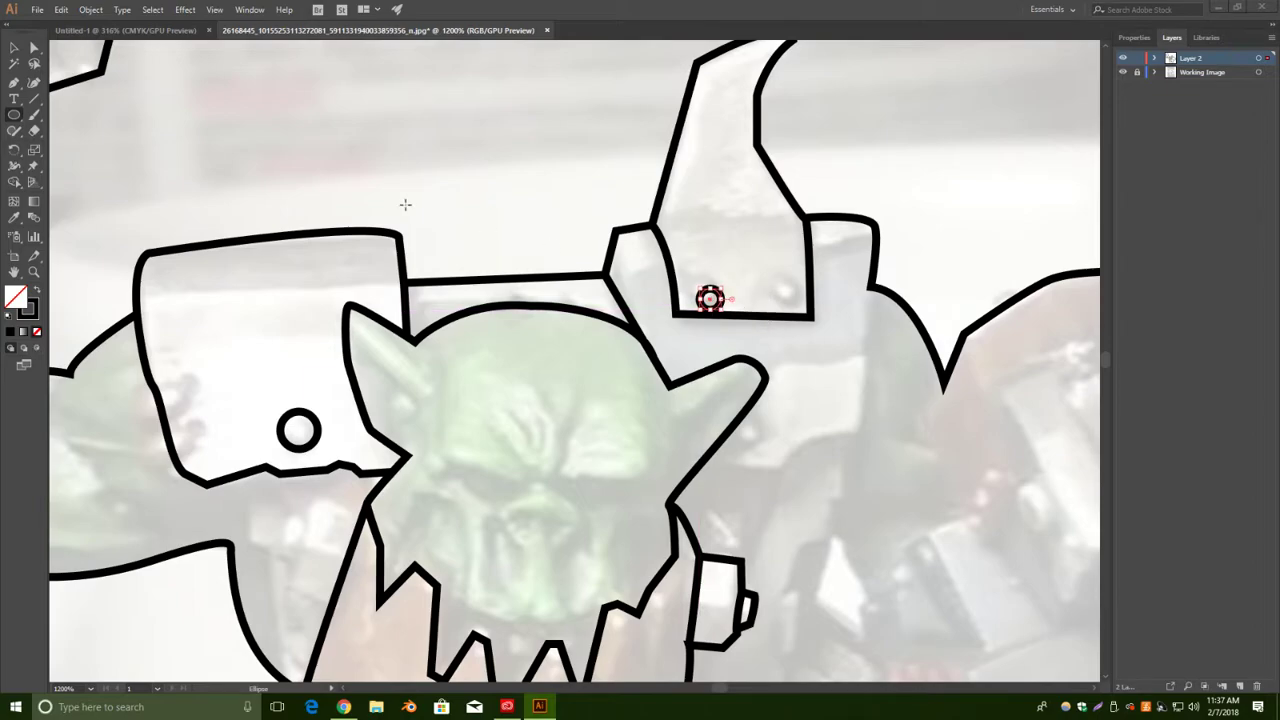
left_click(13, 47)
left_click_drag(732, 306, 724, 291)
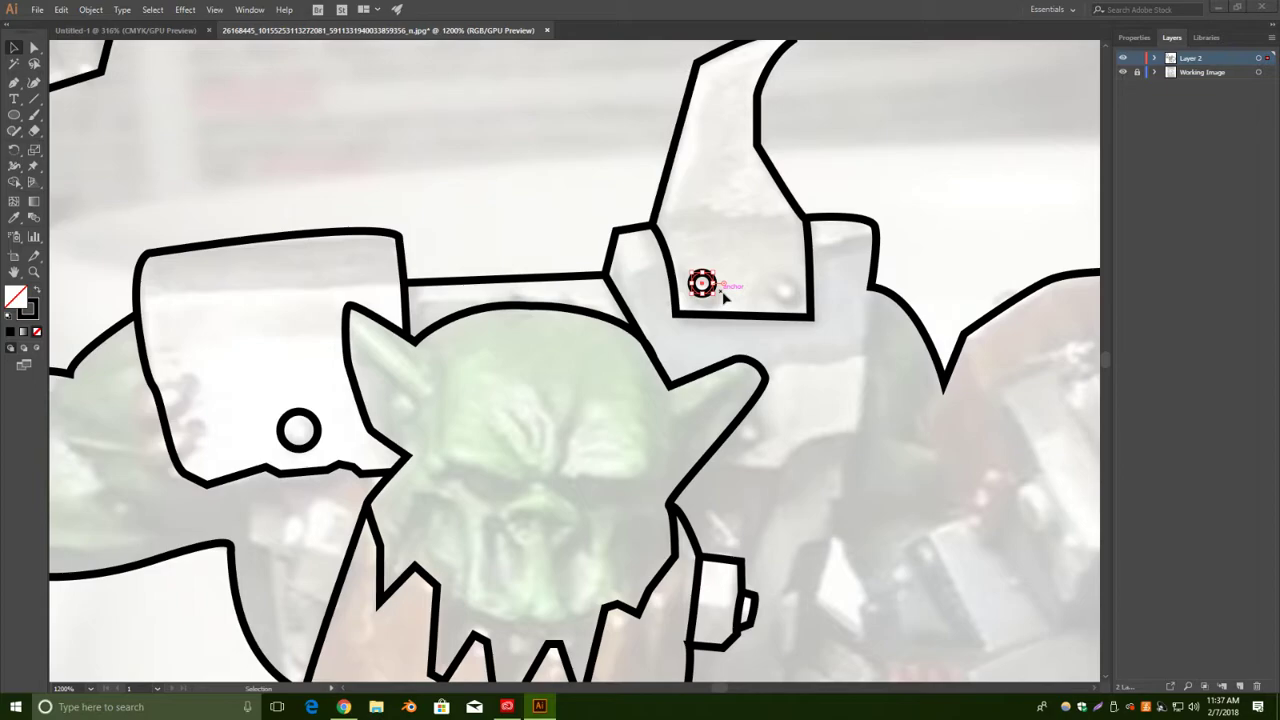
key("Down")
left_click(730, 218)
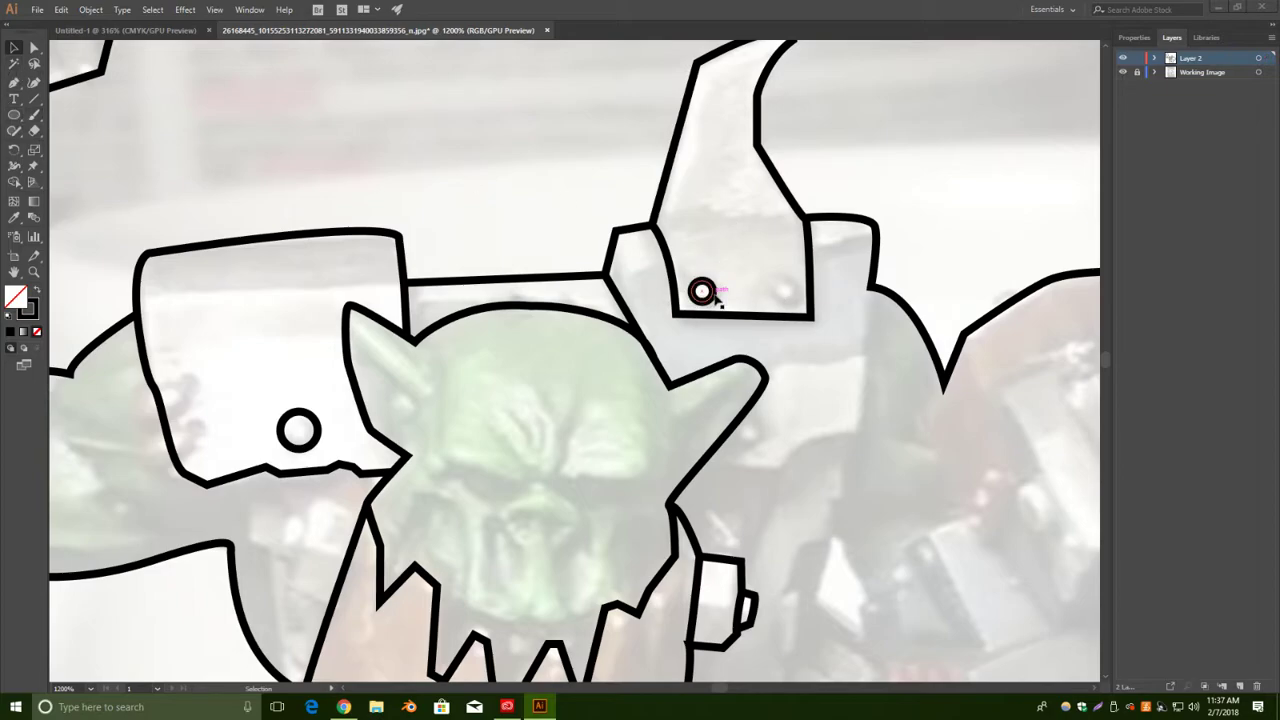
Draw a second small circle over the plate's other rivet, near its straight side edge.
left_click(17, 117)
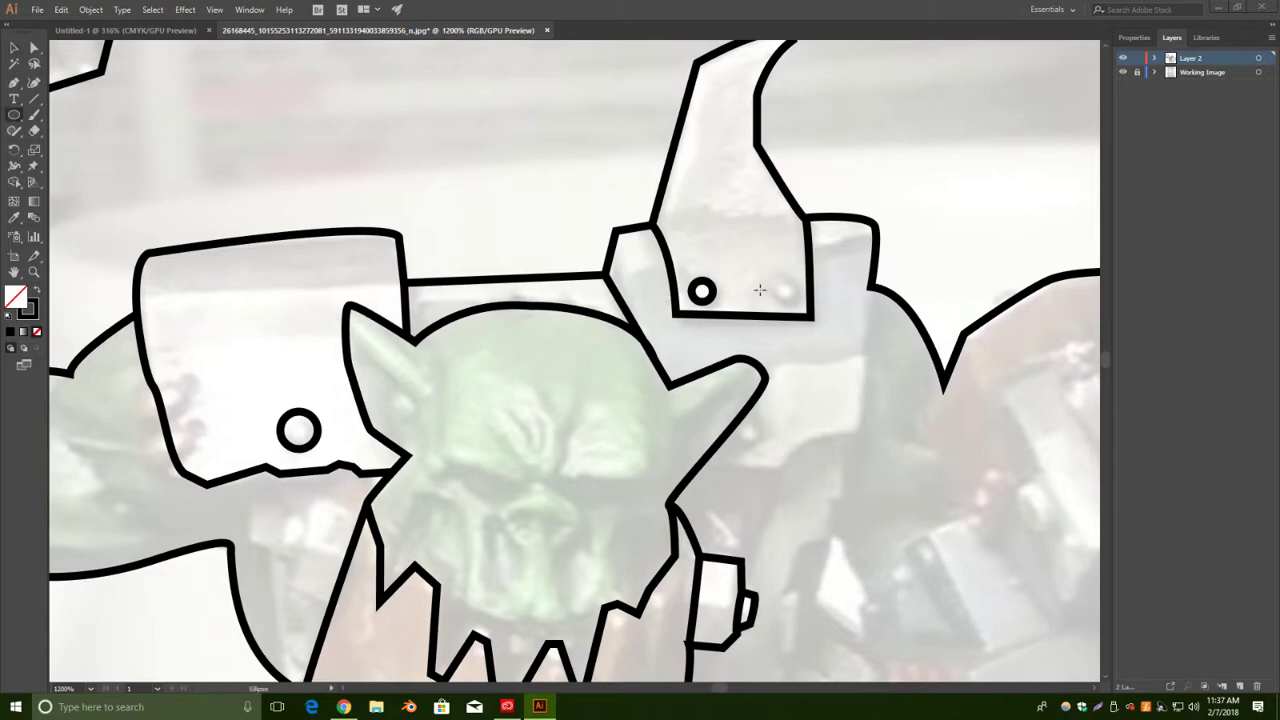
left_click_drag(797, 305, 773, 281)
left_click(874, 431)
left_click(668, 373)
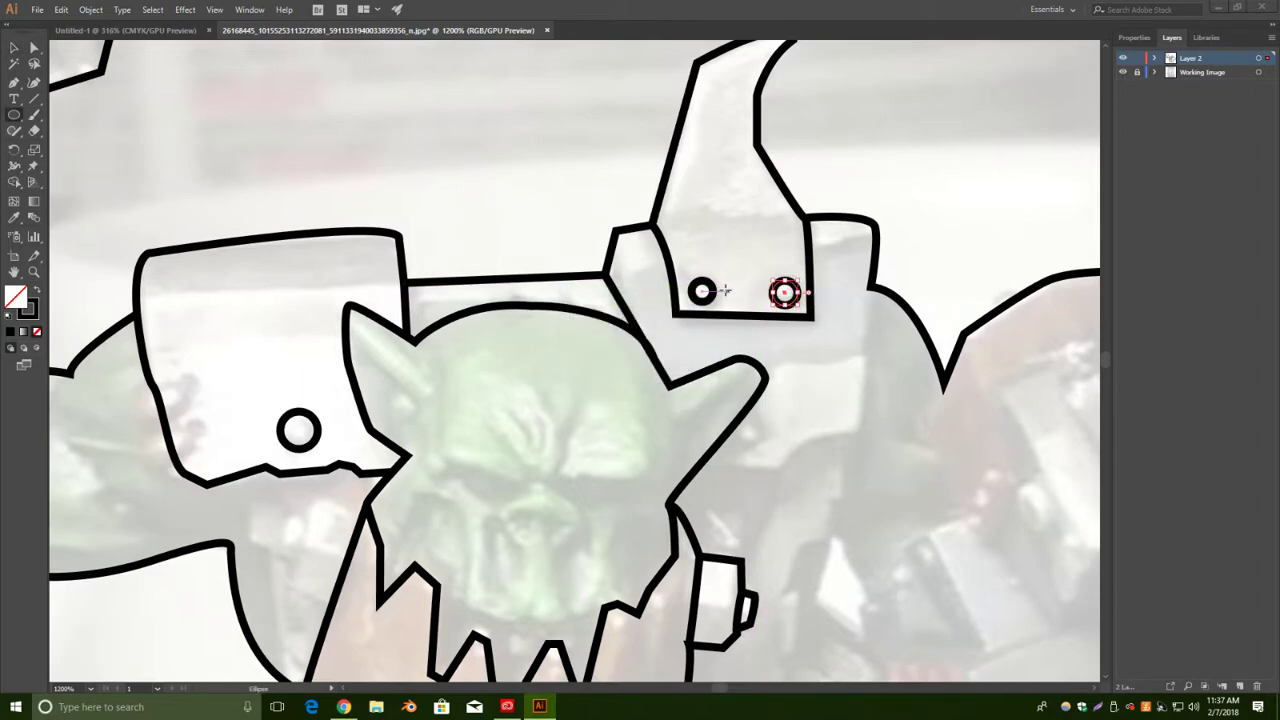
Deselect the rivet circle, then trace the curved end and upper edge of the plate between the legs, starting on the crotch outline.
left_click(14, 48)
left_click(481, 132)
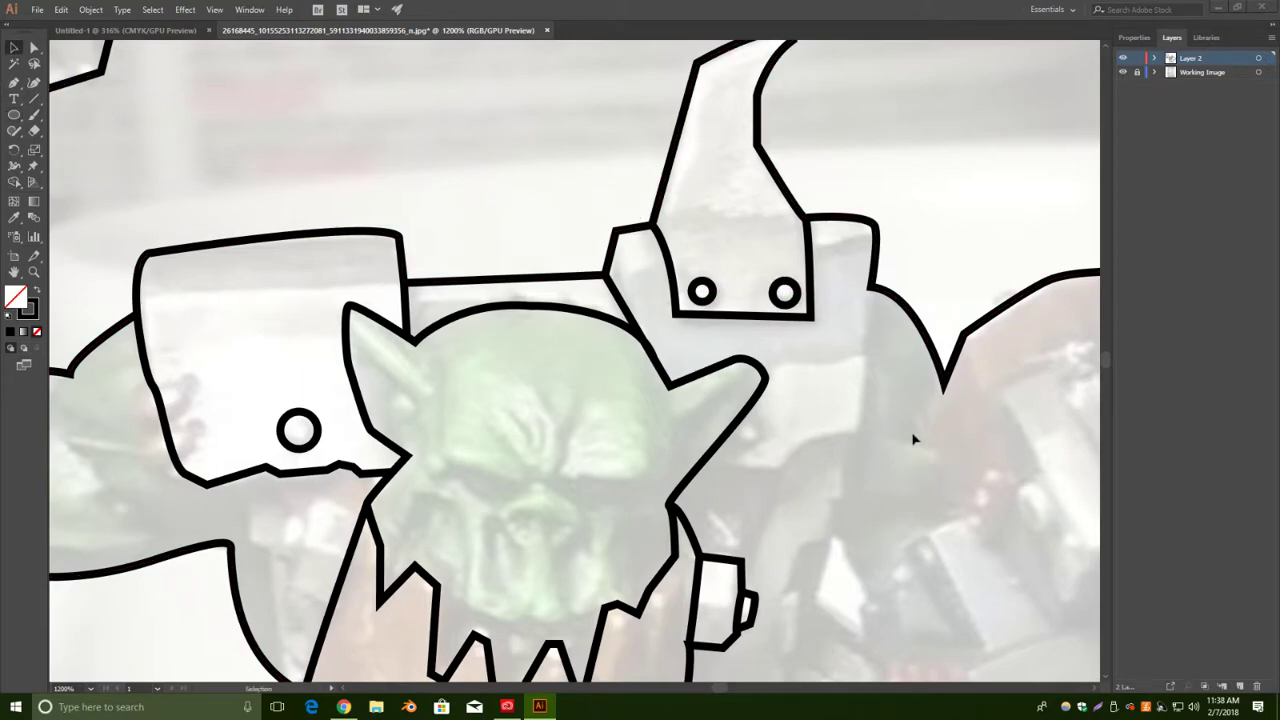
scroll(860, 433, "down", 5)
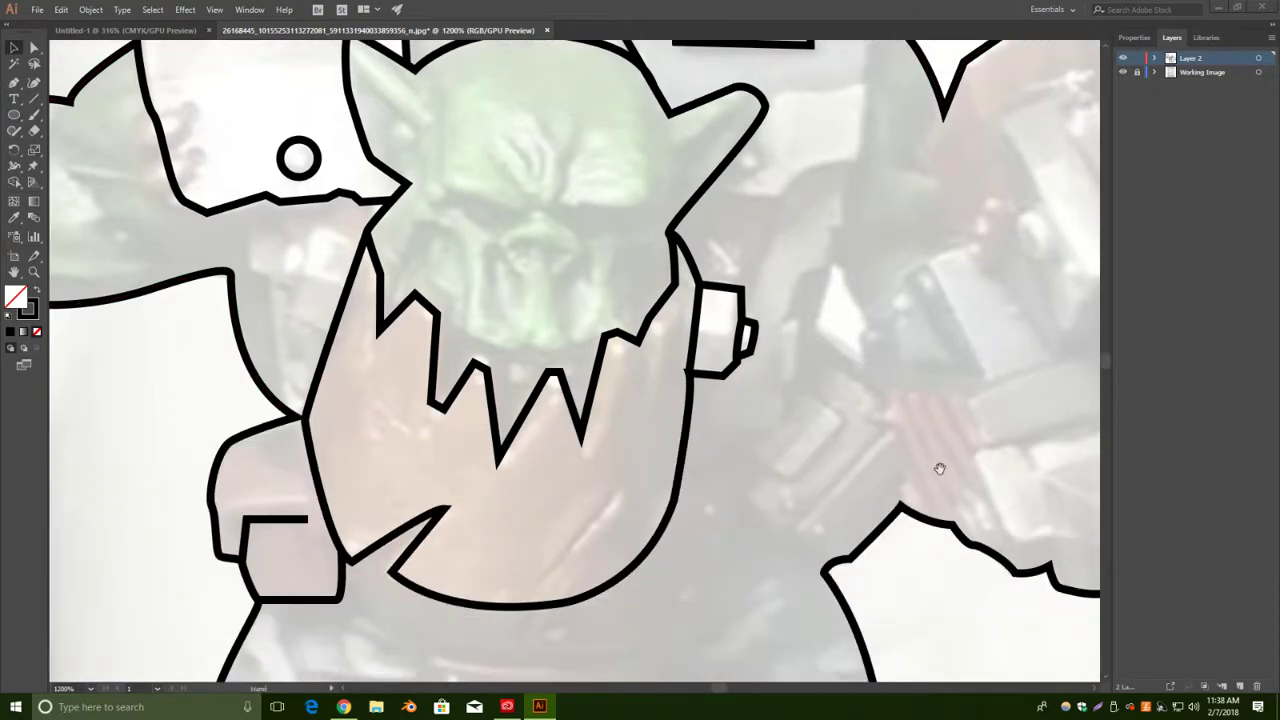
left_click_drag(940, 469, 737, 436)
left_click_drag(724, 393, 779, 309)
scroll(760, 340, "down", 3)
scroll(655, 360, "down", 3)
left_click(14, 83)
left_click(494, 372)
mouse_move(436, 334)
left_mouse_down()
mouse_move(431, 297)
mouse_move(436, 314)
left_mouse_up()
left_click_drag(607, 323, 766, 316)
left_click_drag(759, 322, 759, 318)
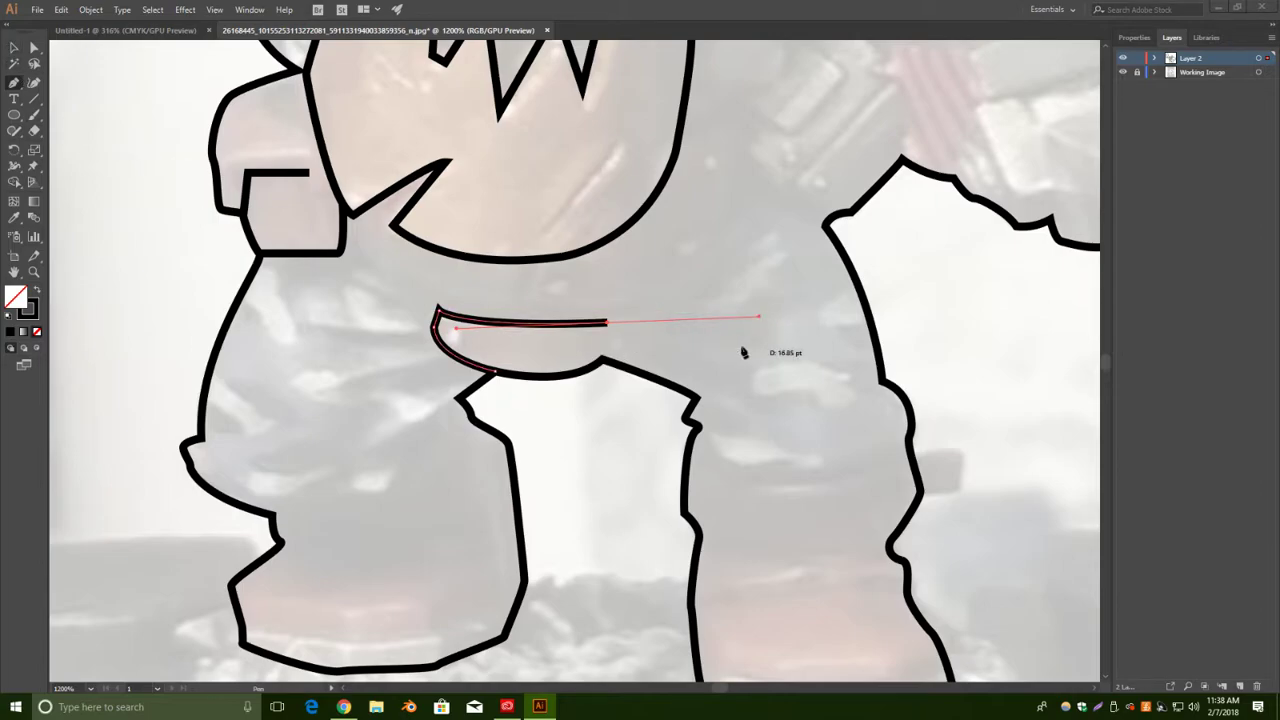
Finish the plate between the legs with a short side edge down to the crotch outline, then deselect.
left_click(607, 323)
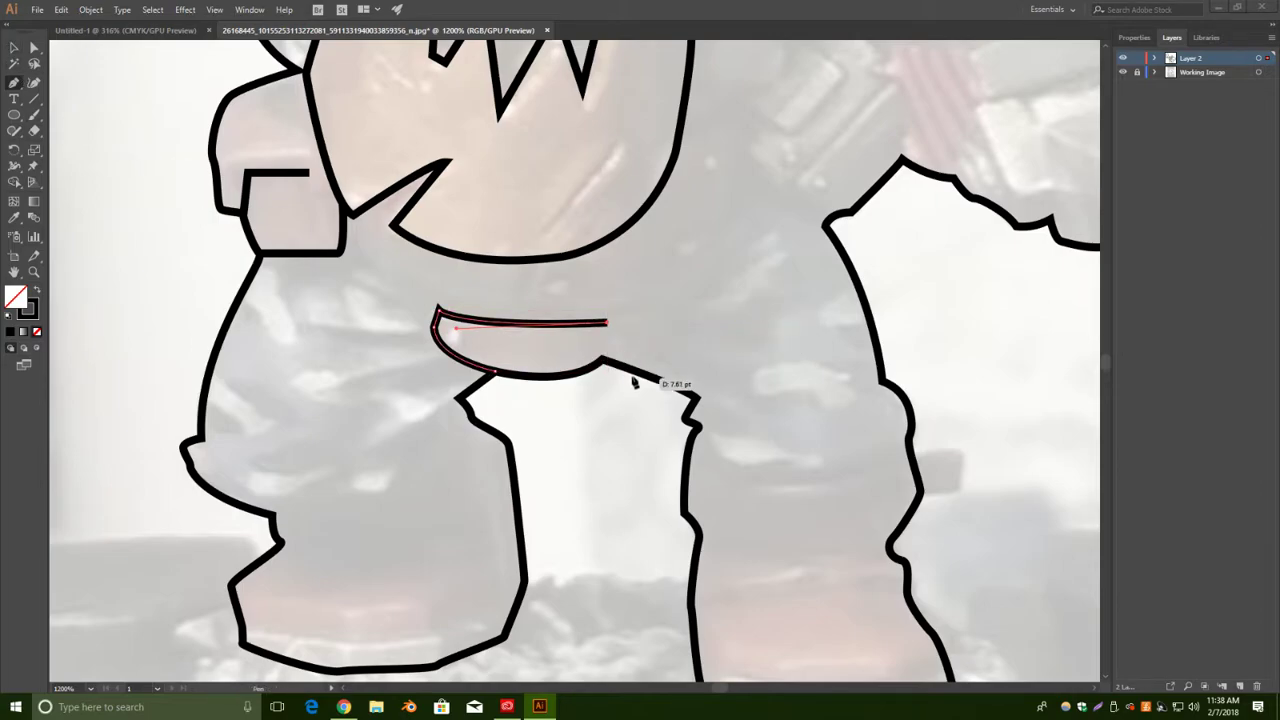
left_click(605, 360)
left_click_drag(619, 370, 619, 371)
left_click(14, 48)
left_click(335, 325)
Draw a small rivet circle inside the curved end of the plate between the legs.
left_click(21, 119)
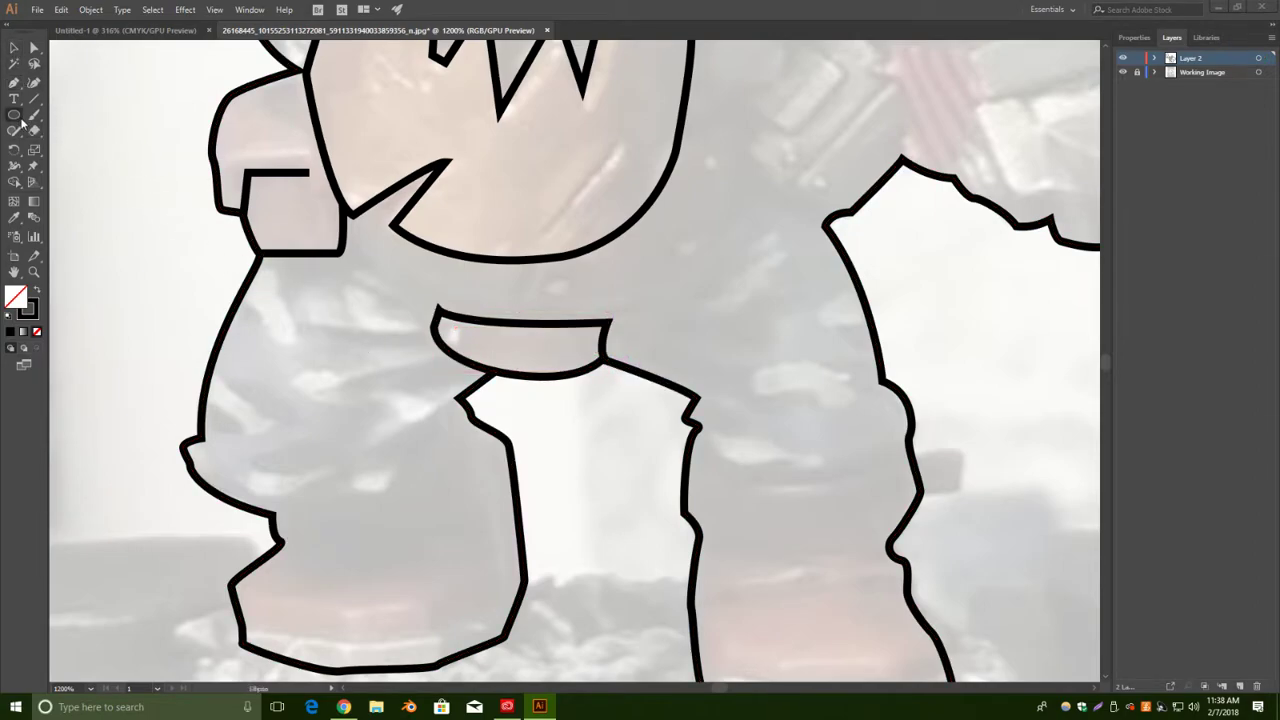
left_click_drag(464, 344, 446, 322)
left_click(14, 48)
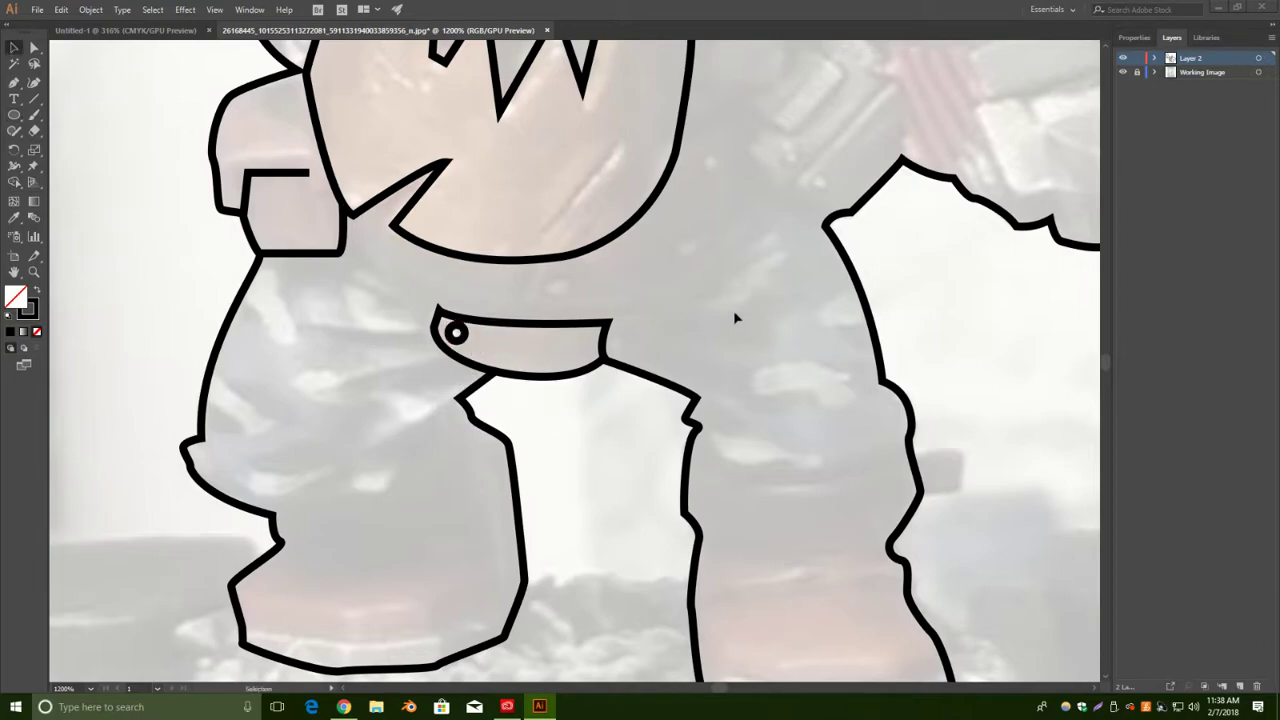
Review the whole traced figure against the photo for details still missing.
scroll(733, 318, "down", 1)
scroll(731, 308, "up", 5)
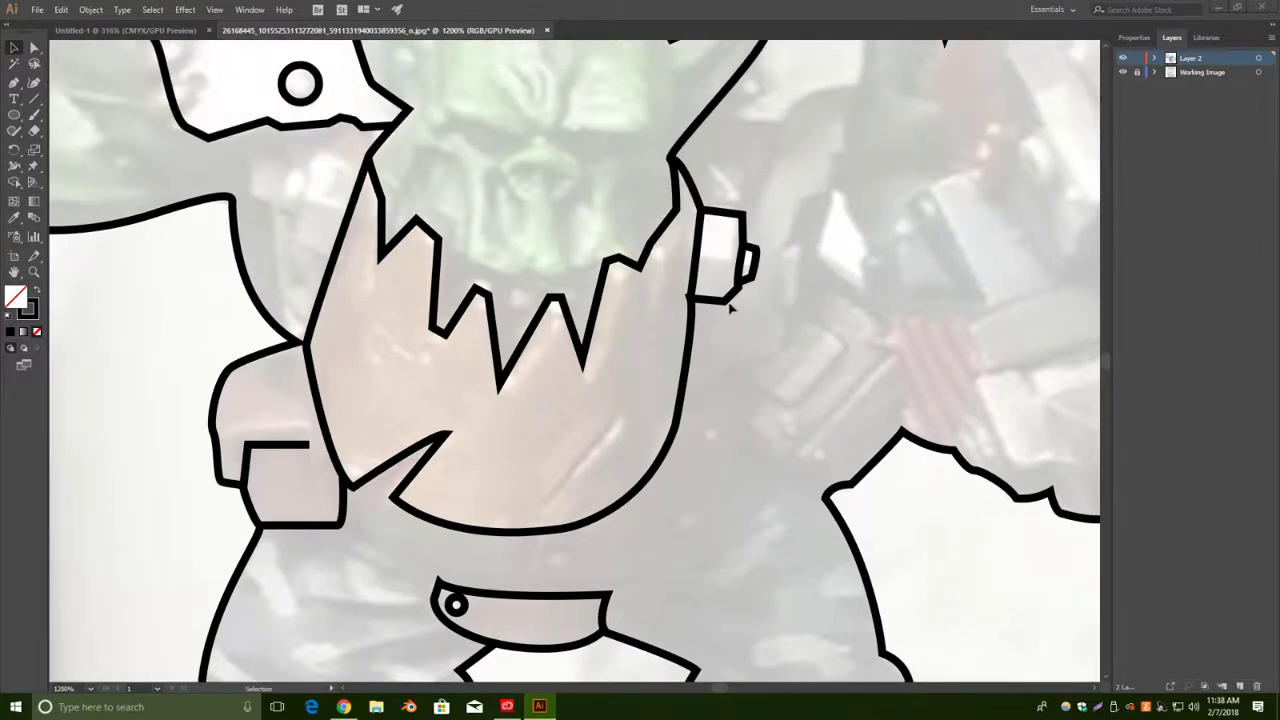
scroll(730, 308, "up", 2)
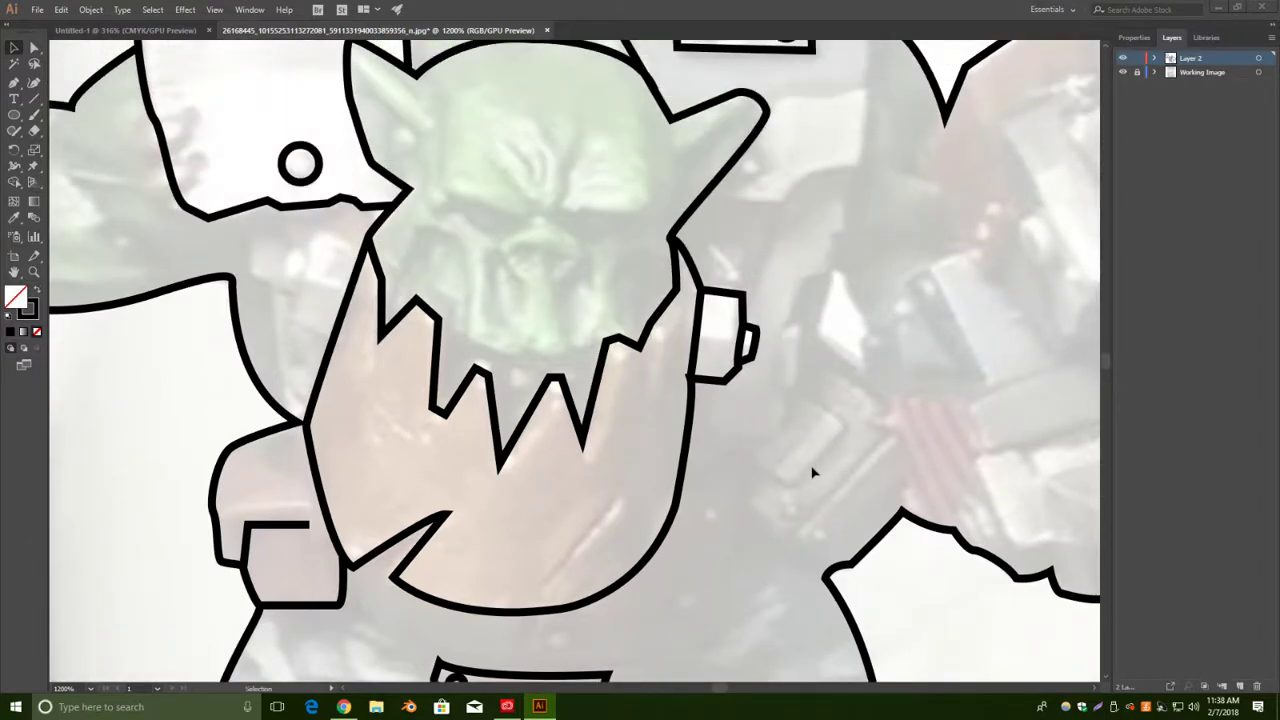
key("ctrl+minus")
key("ctrl+minus")
key("ctrl+minus")
key("ctrl+minus")
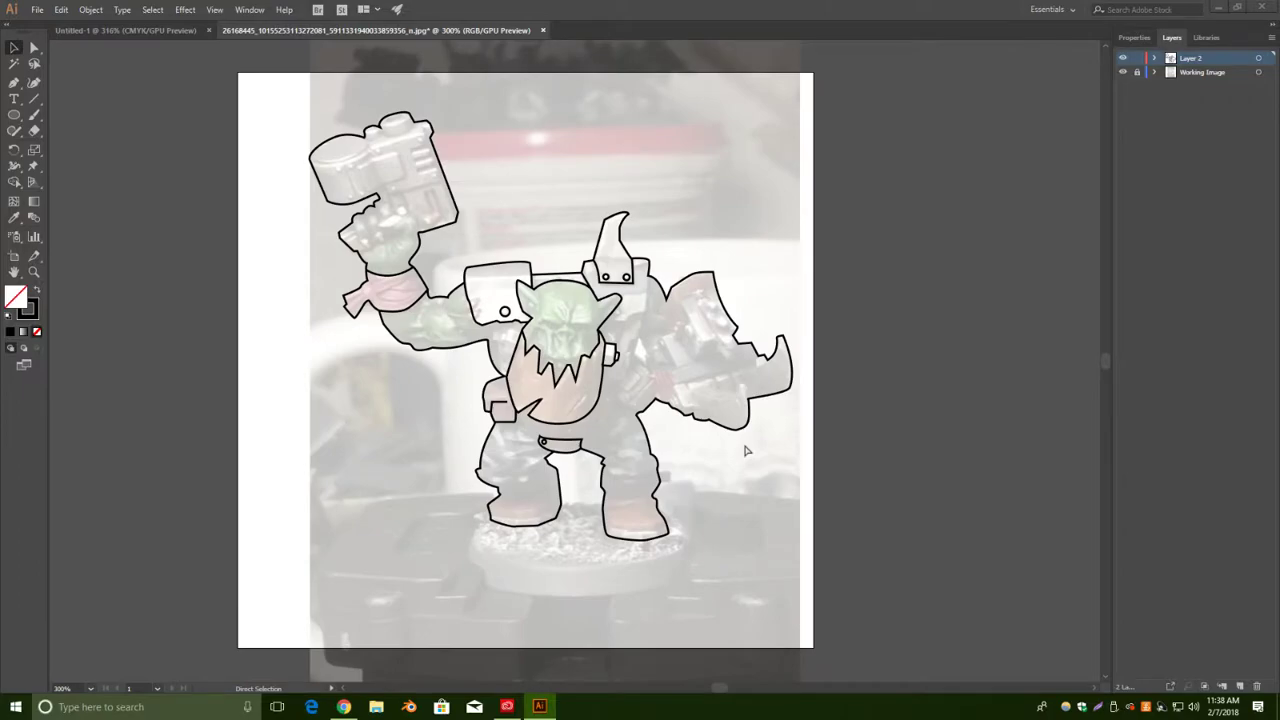
key("ctrl+plus")
key("ctrl+plus")
key("ctrl+plus")
key("ctrl+plus")
Trace the lower edge of the shoulder plate outward from the ear with a curved step, undoing the misshapen side segment.
left_click_drag(846, 268, 768, 400)
left_click(16, 86)
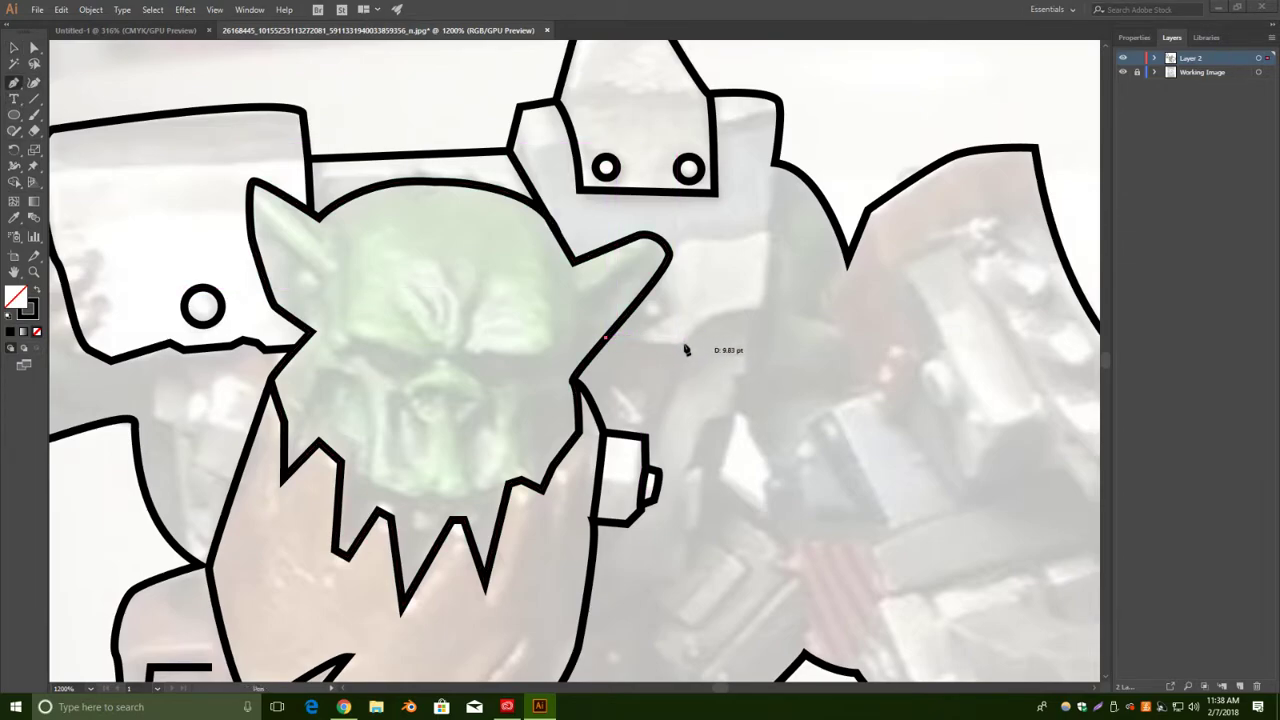
left_click(690, 346)
left_click_drag(758, 309, 828, 311)
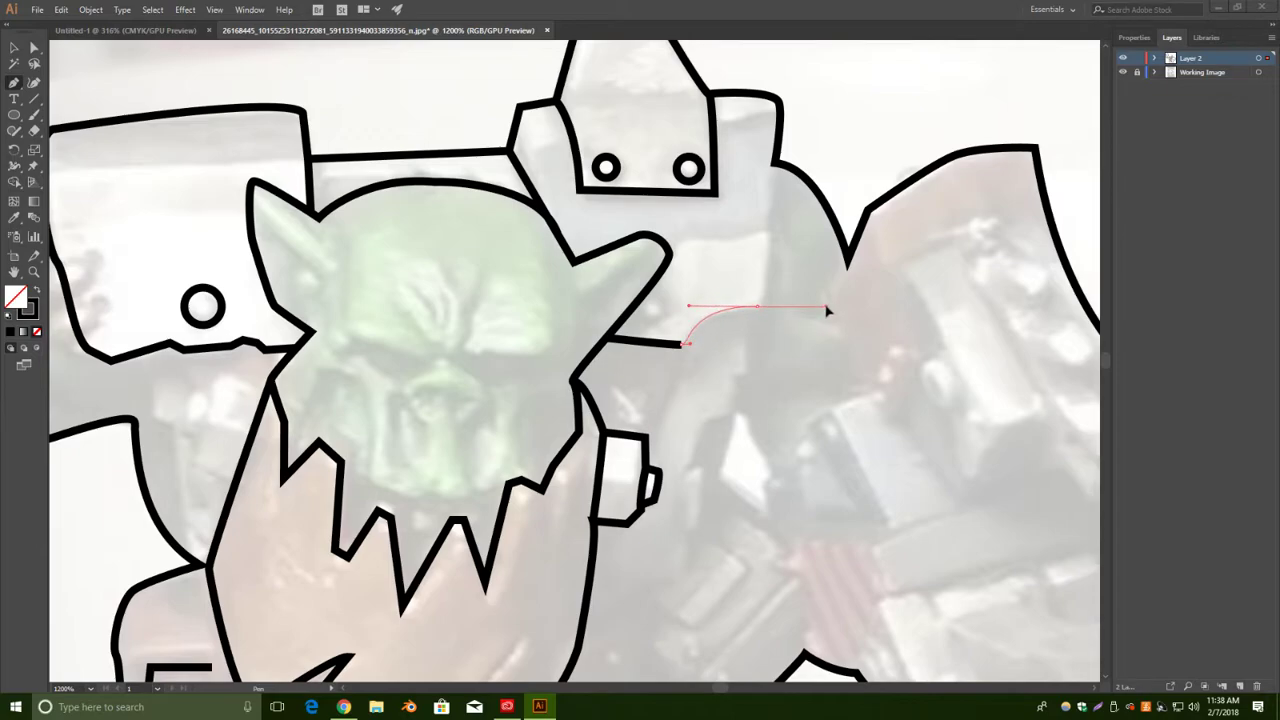
left_click(768, 232)
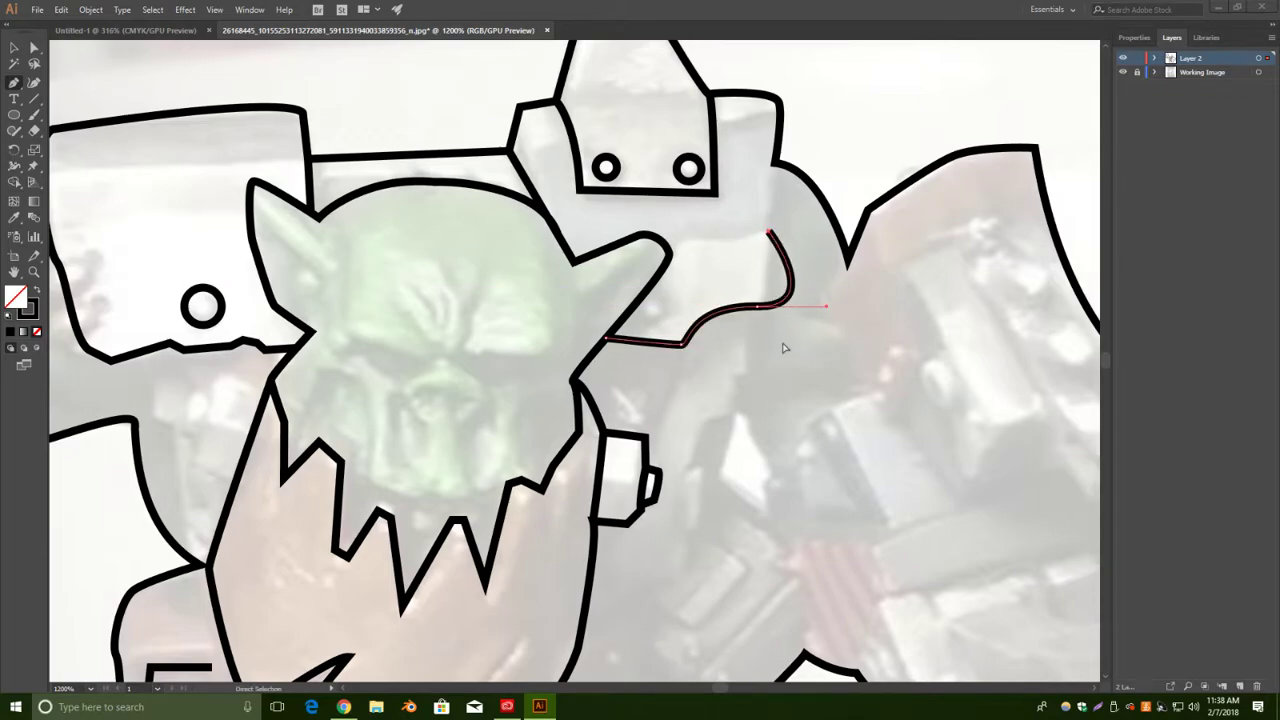
key("ctrl+z")
Extend the shoulder plate's path with straight segments up its side to the shoulder outline beside the horn plate, then deselect.
left_click(757, 306)
left_click(770, 235)
left_click(776, 163)
left_click(776, 164)
left_click(776, 163)
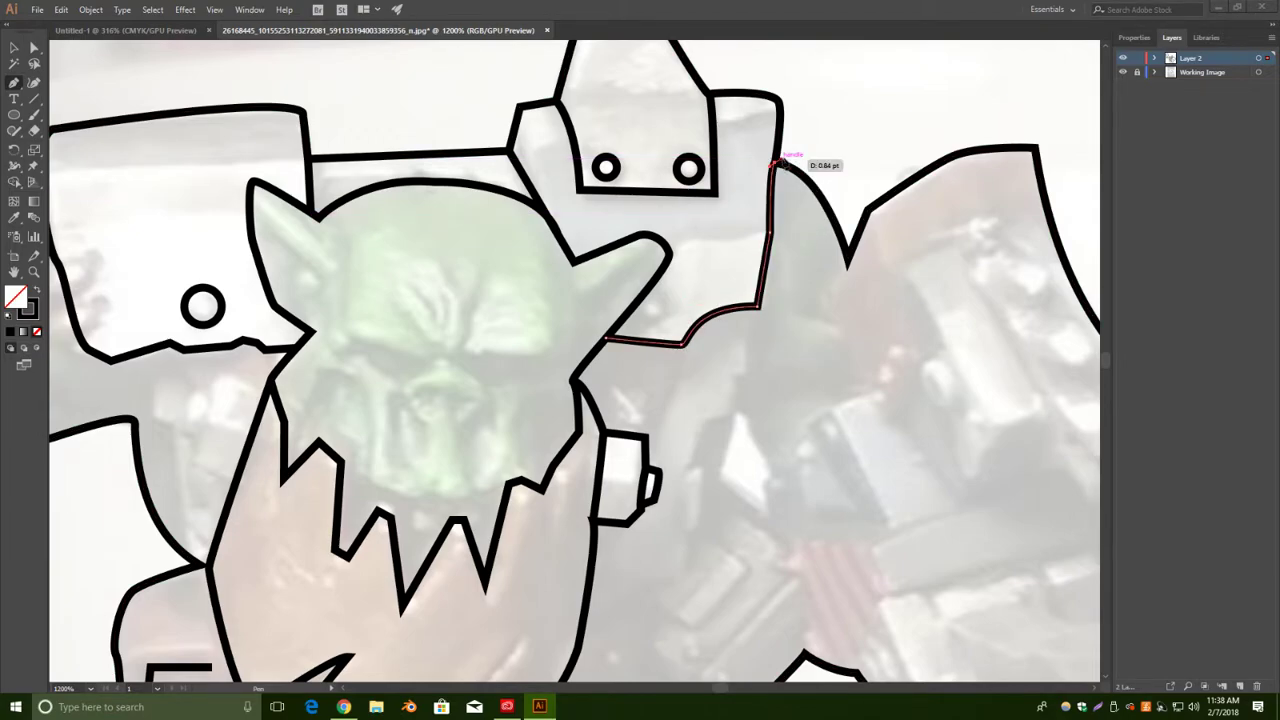
left_click(14, 48)
left_click(834, 446)
Trace the hooked blade's inner edge from the notch below its tip diagonally inward to the blade's base corner.
scroll(885, 417, "down", 5)
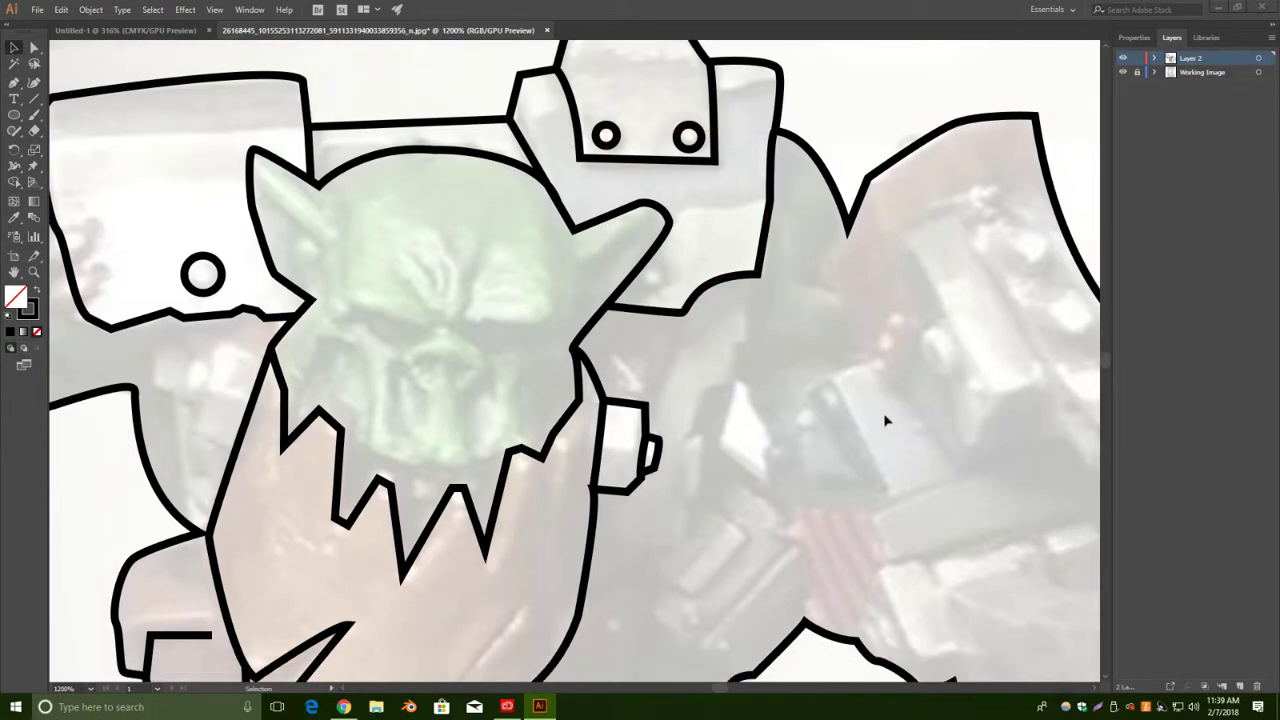
key("space")
left_click_drag(877, 418, 705, 329)
left_click(14, 82)
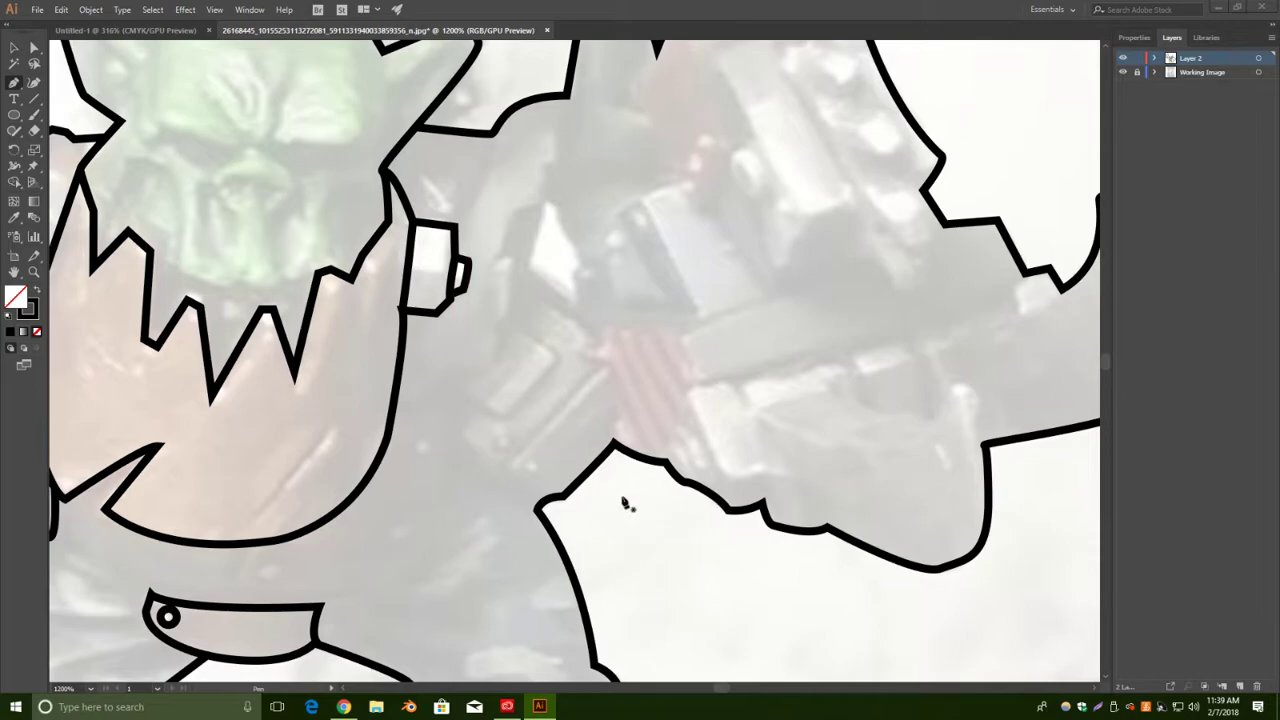
scroll(609, 512, "down", 3)
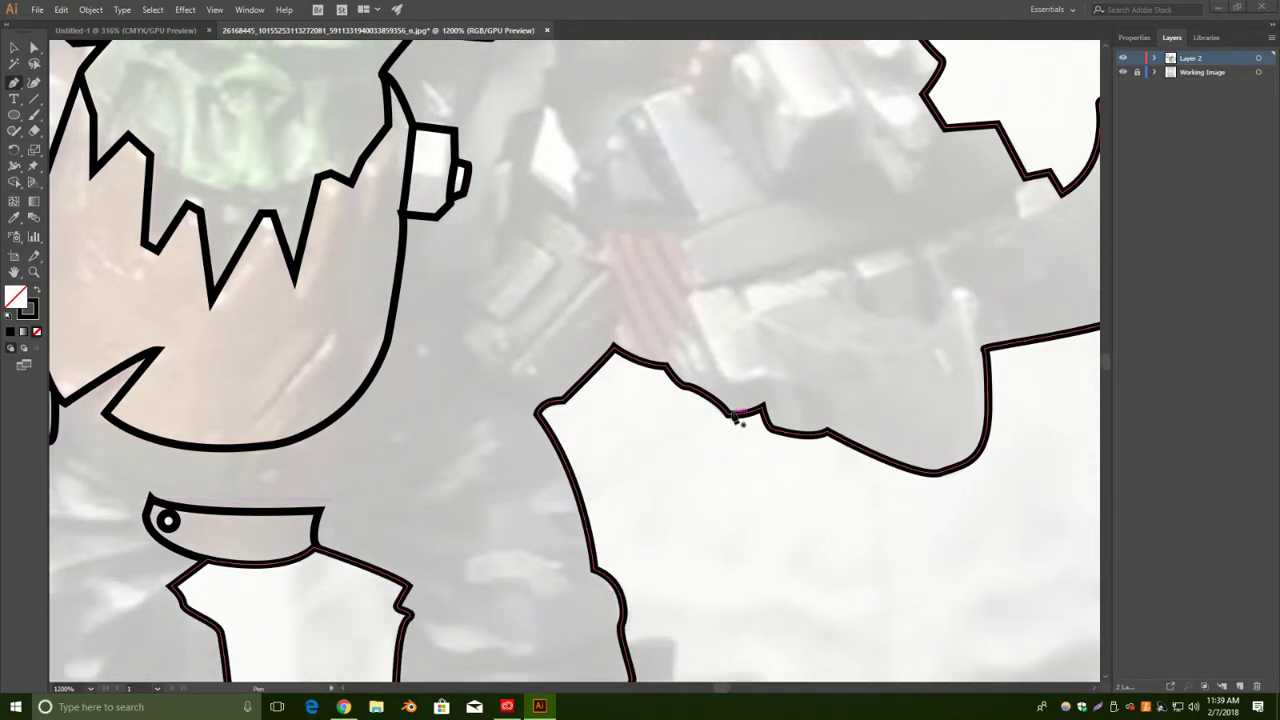
left_click_drag(951, 243, 740, 376)
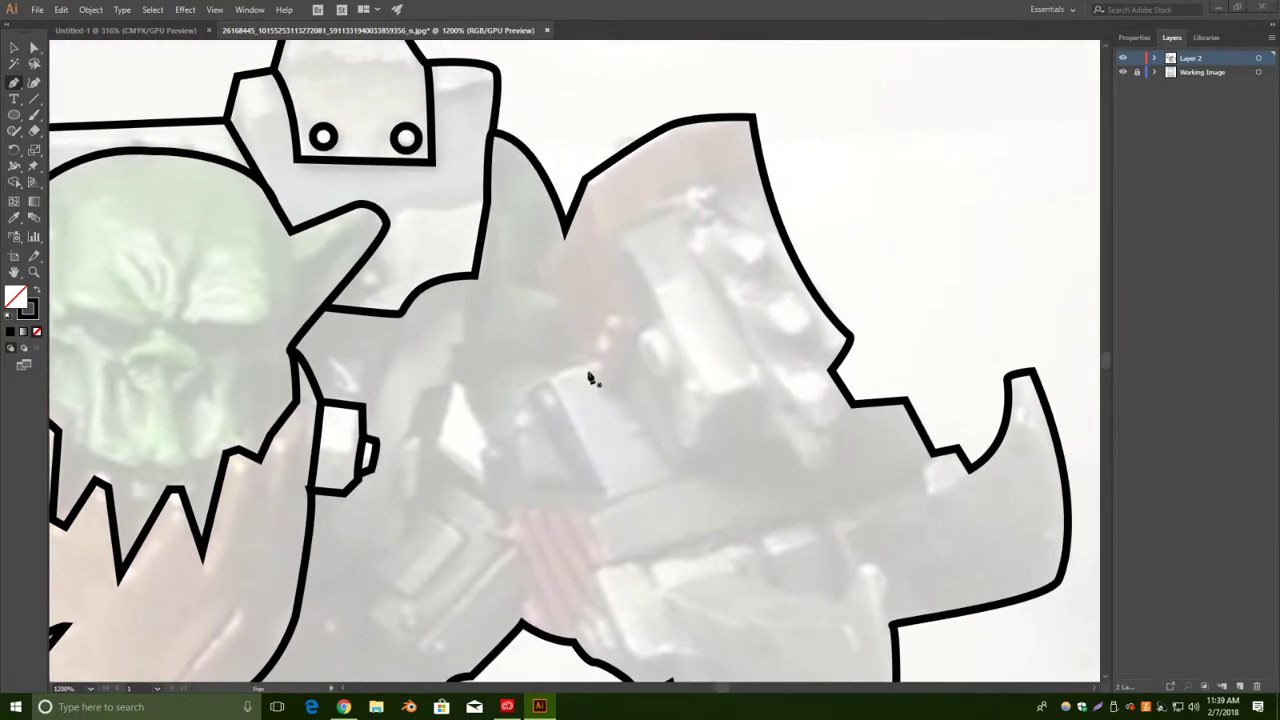
scroll(980, 430, "down", 4)
left_click(950, 349)
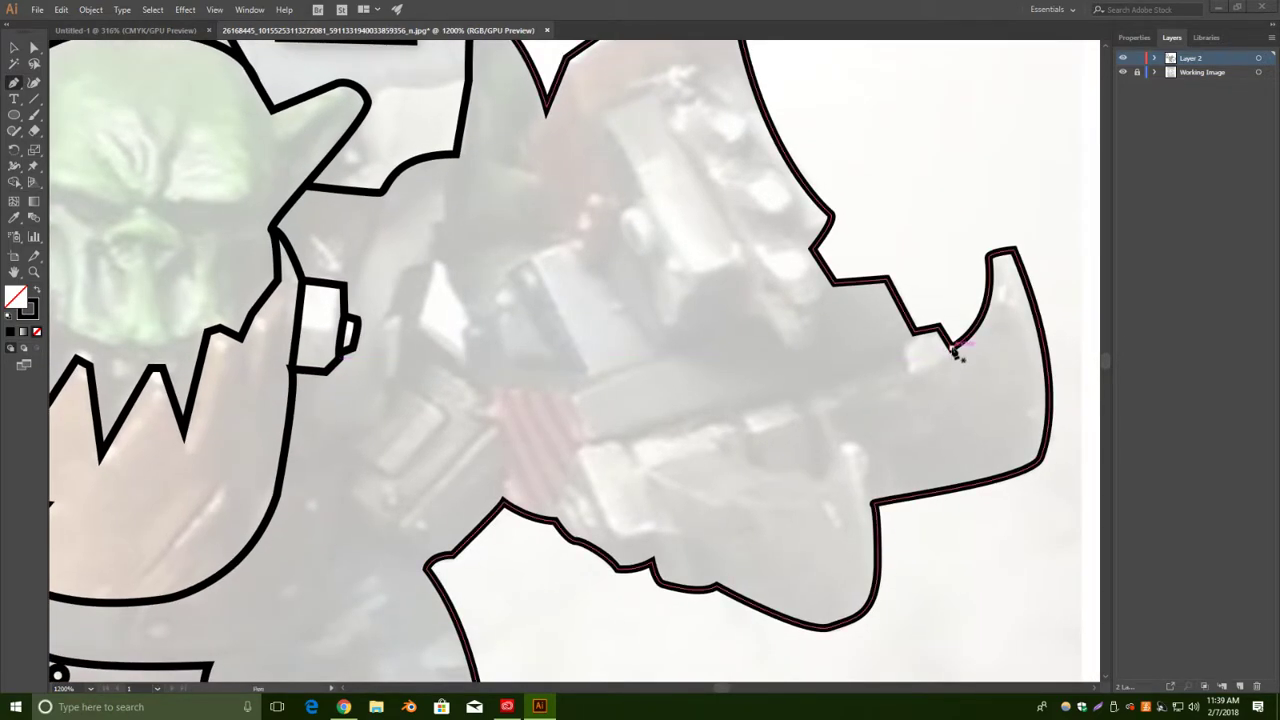
left_click(840, 400)
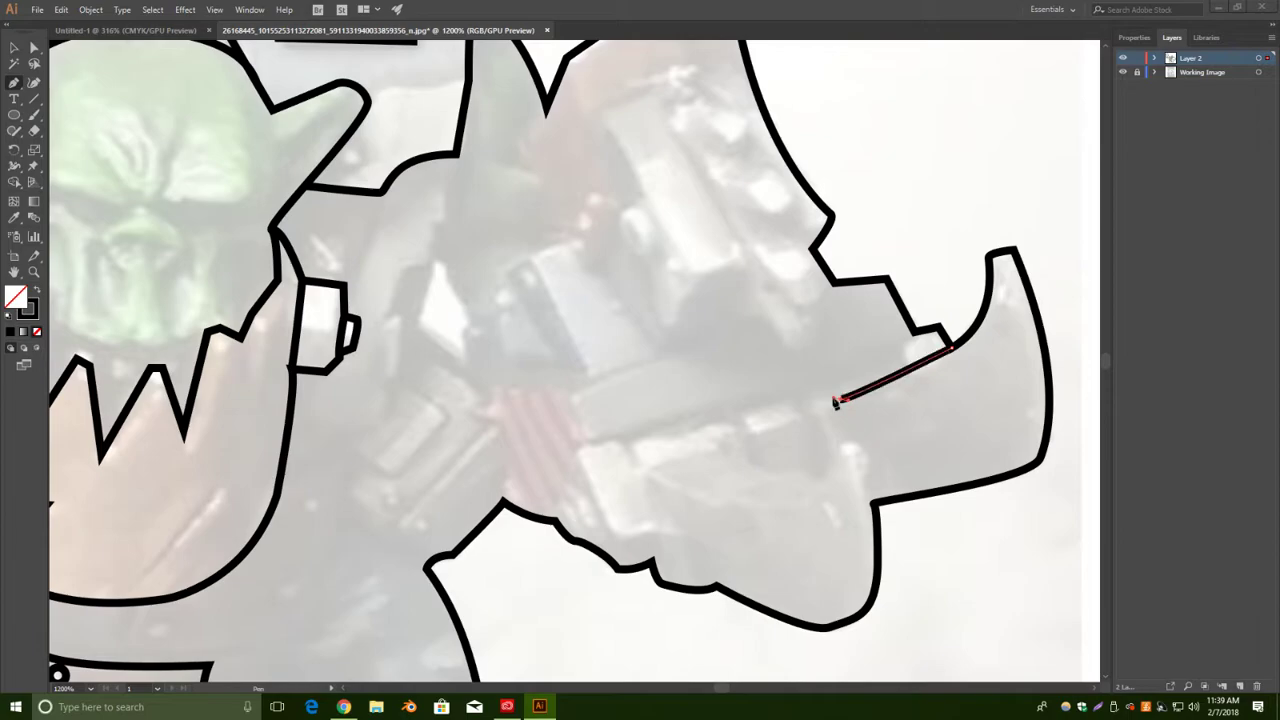
left_click(828, 409)
left_click(827, 409)
Add a short segment down from the blade's base corner, undo the extension to the outline, and deselect.
left_click(843, 440)
left_click(878, 502)
left_click(876, 502)
key("ctrl+z")
key("v")
left_click(714, 406)
Trace the lower weapon piece's rounded tip from the outline corner under the blade, curving over and down into the dip.
key("p")
left_click(873, 506)
left_click(865, 447)
left_click(841, 452)
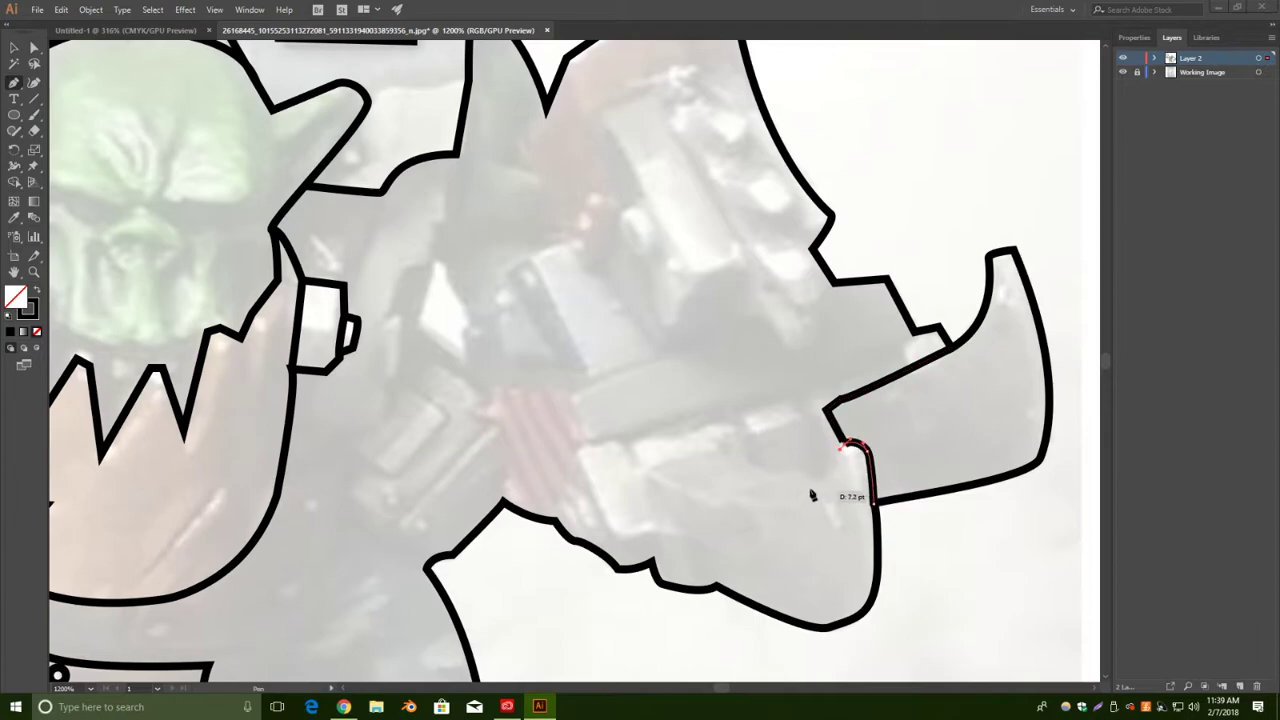
left_click_drag(809, 483, 790, 477)
left_click(811, 484)
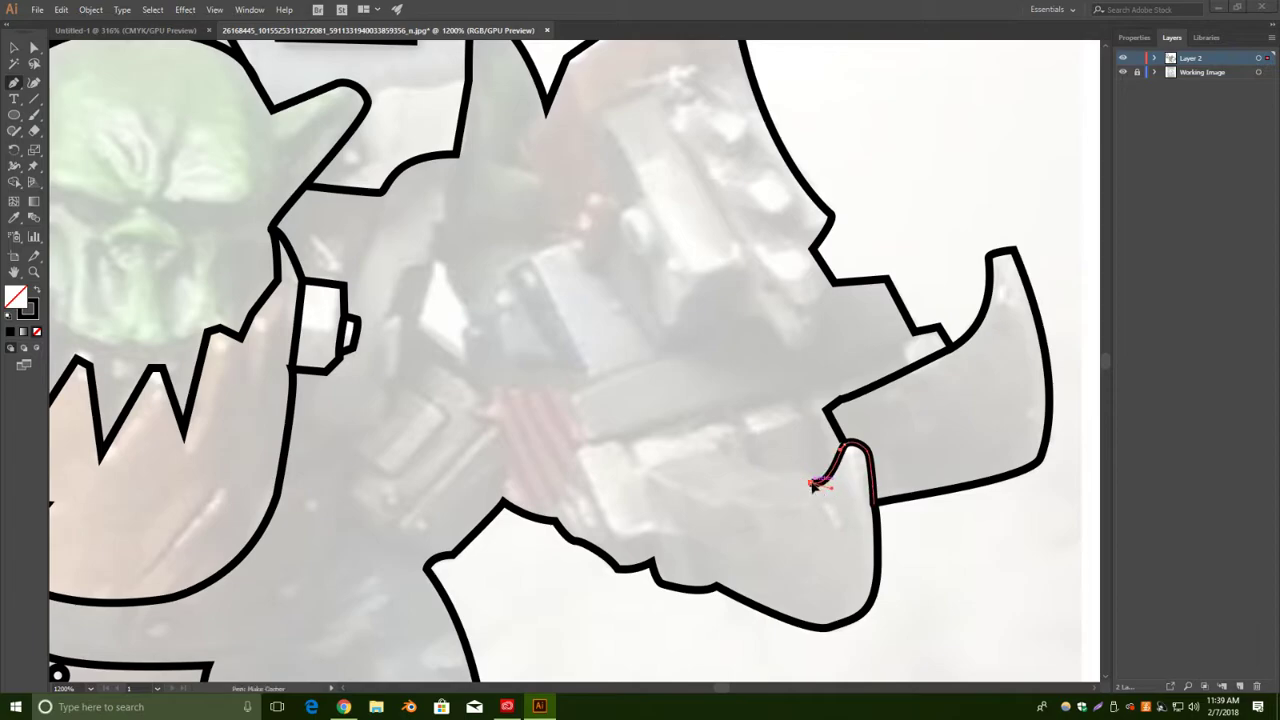
Extend the lower weapon piece's path along its upper edge and down its short inner side, then deselect.
left_click(711, 450)
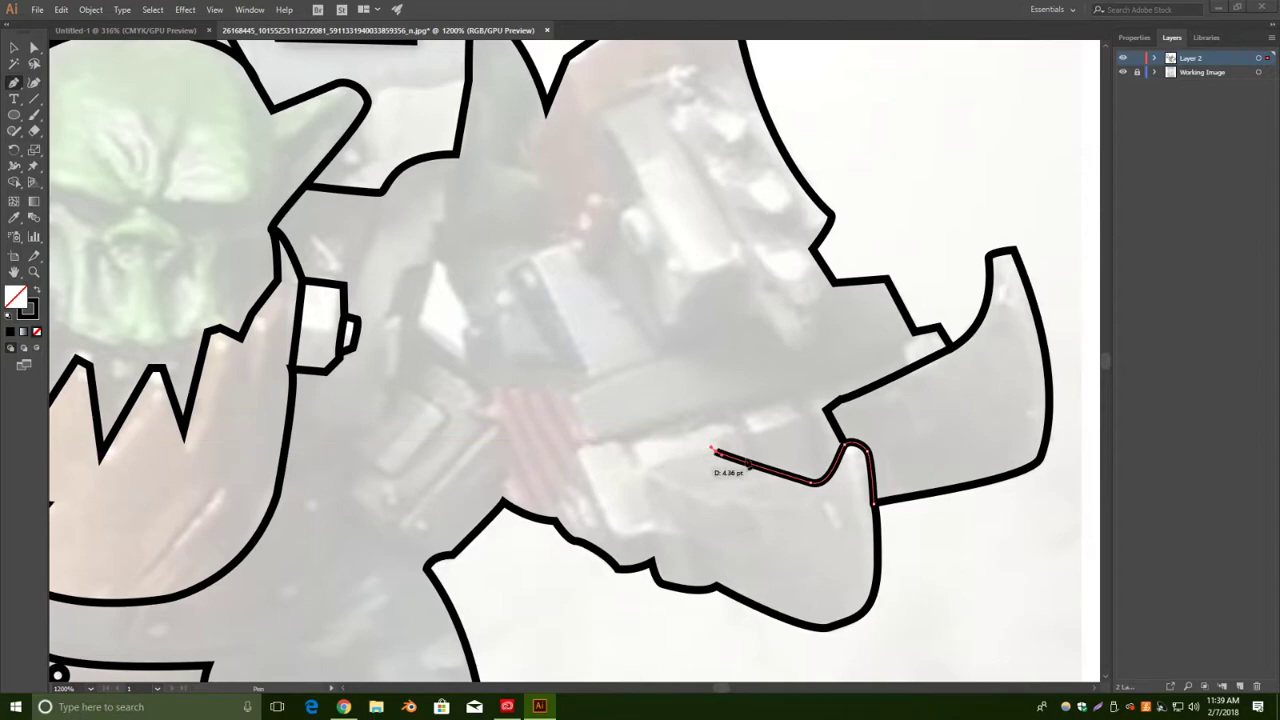
left_click(638, 479)
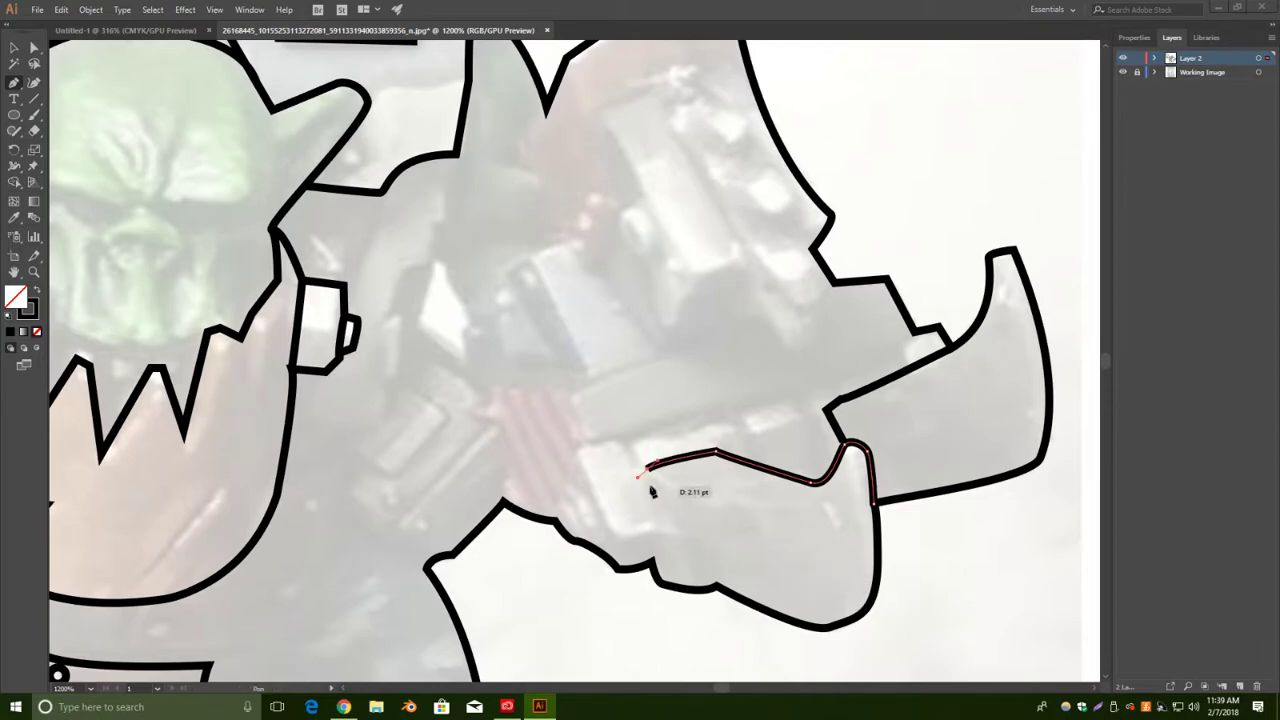
left_click(645, 476)
left_click(653, 517)
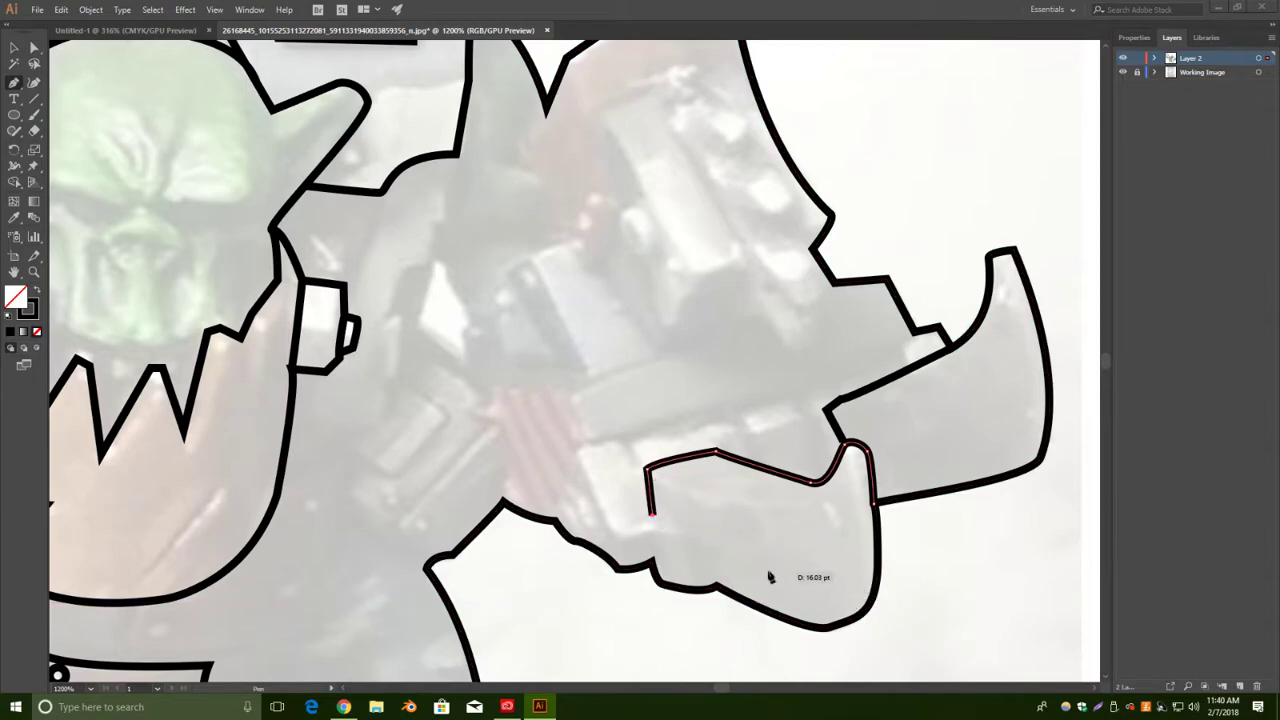
left_click(13, 48)
left_click(556, 198)
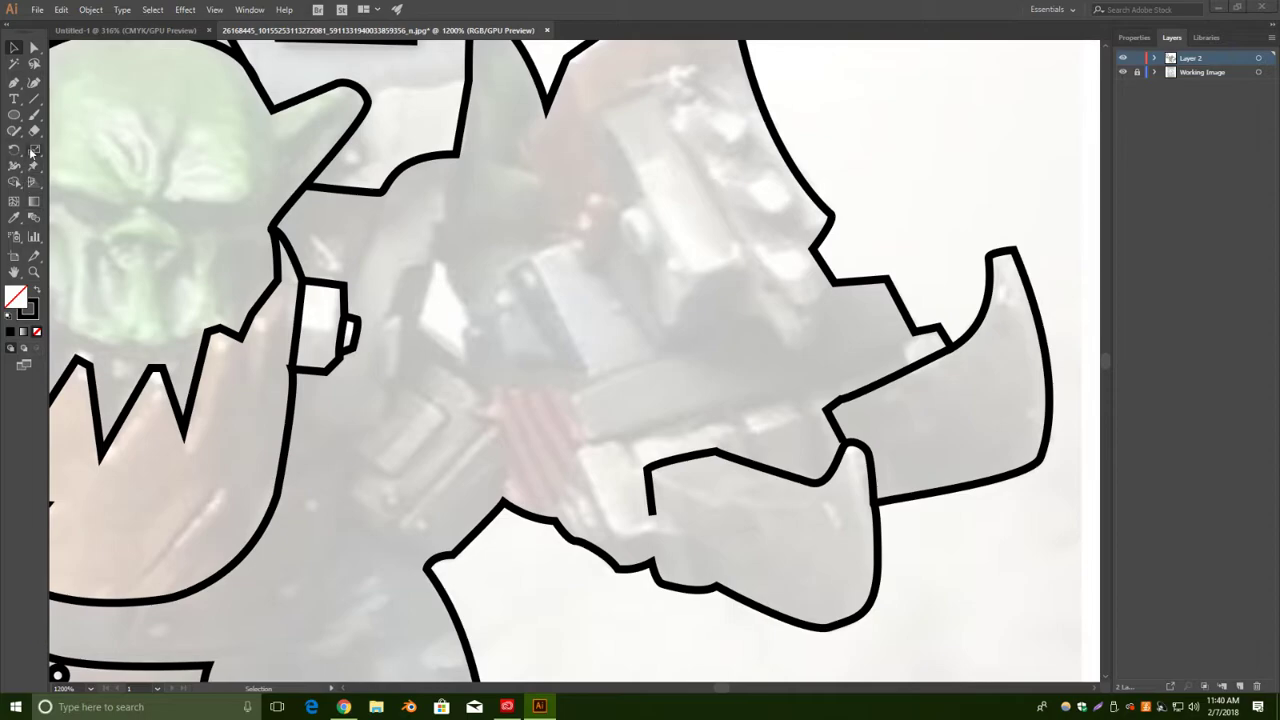
Trace a pointed peak up from the outline beside the red cloth, then down into a rounded bottom near the lower weapon piece.
left_click(16, 84)
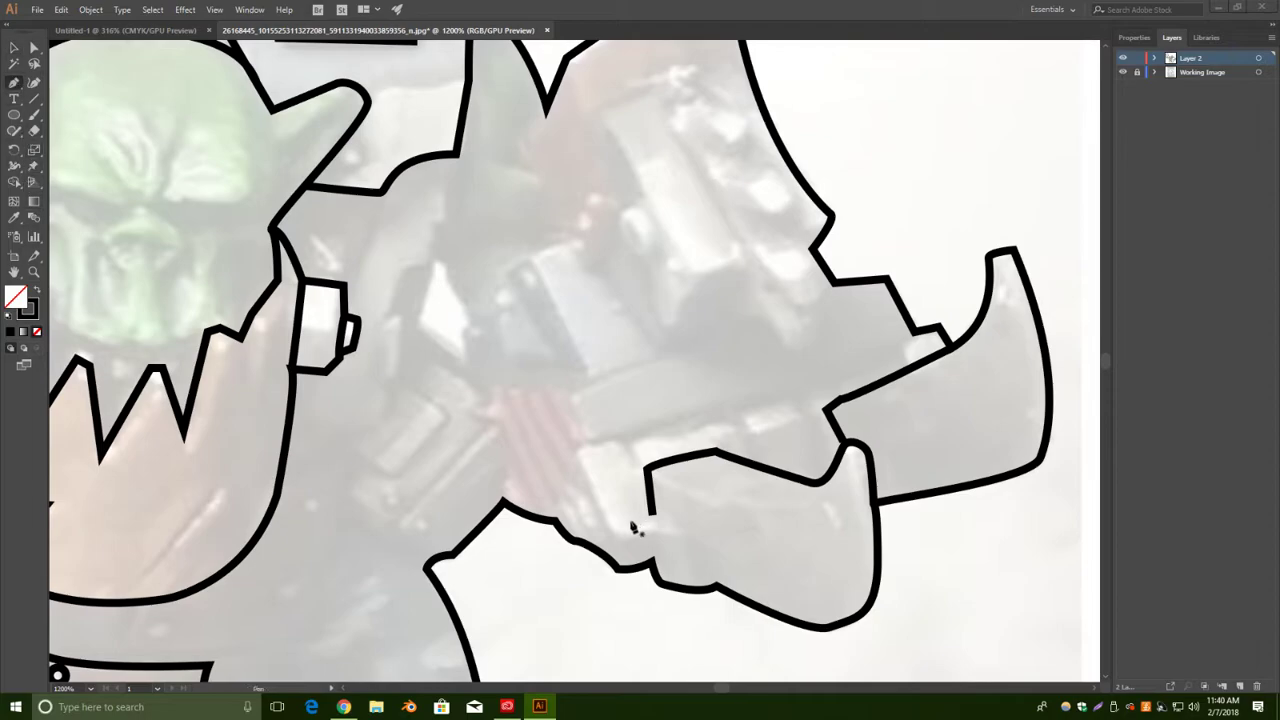
left_click(556, 520)
left_click(577, 452)
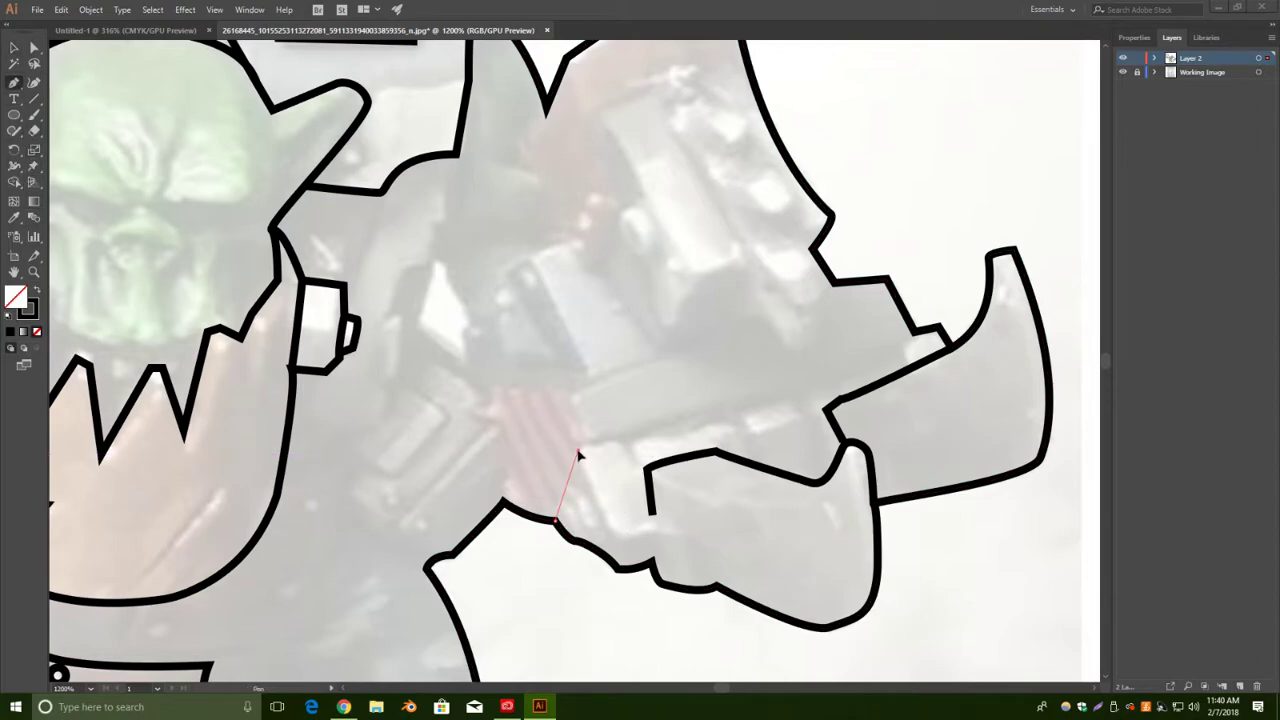
left_click(607, 531)
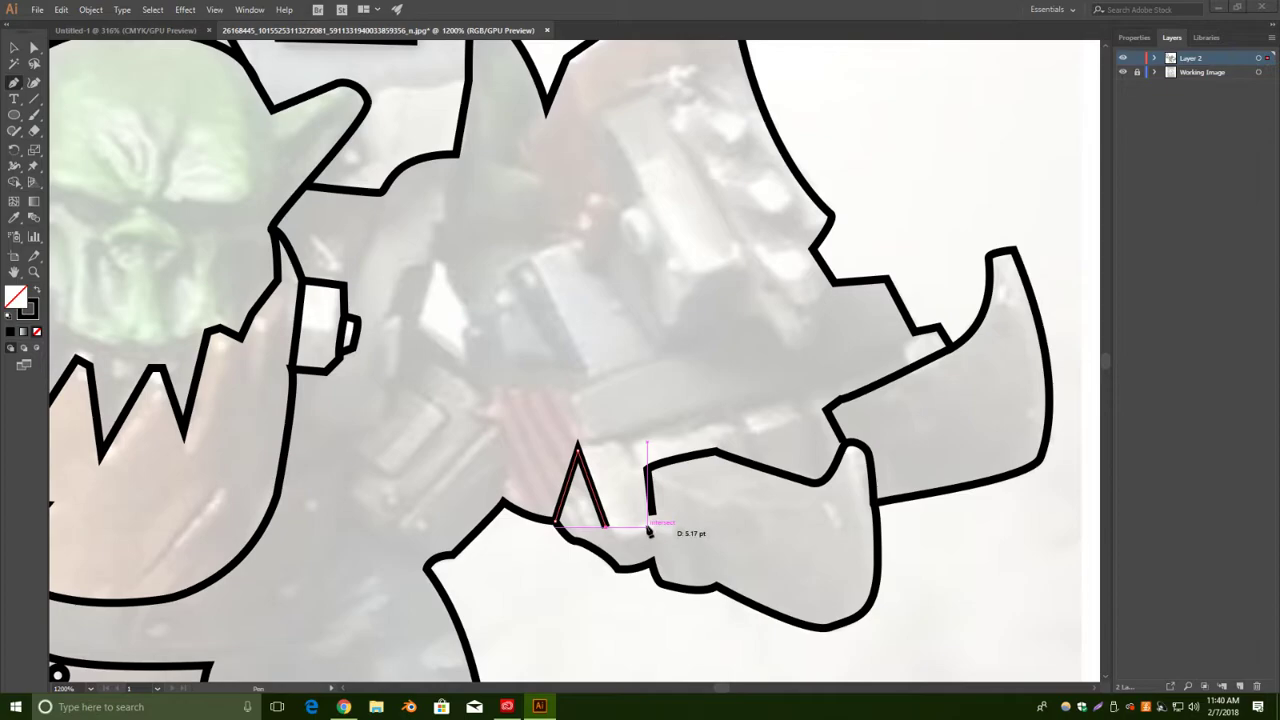
left_click(651, 523)
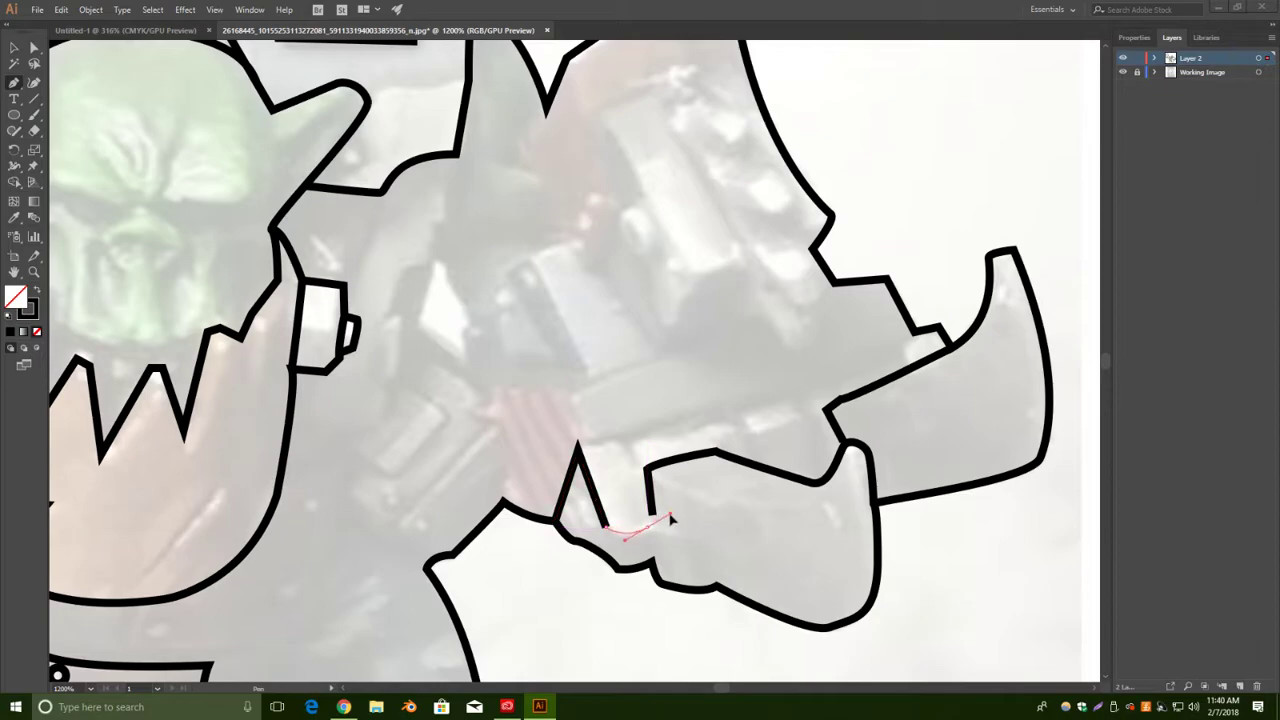
Join the rounded bottom of the peaked path to the open end of the lower weapon piece's edge, then deselect.
left_click(652, 516)
key("ctrl+z")
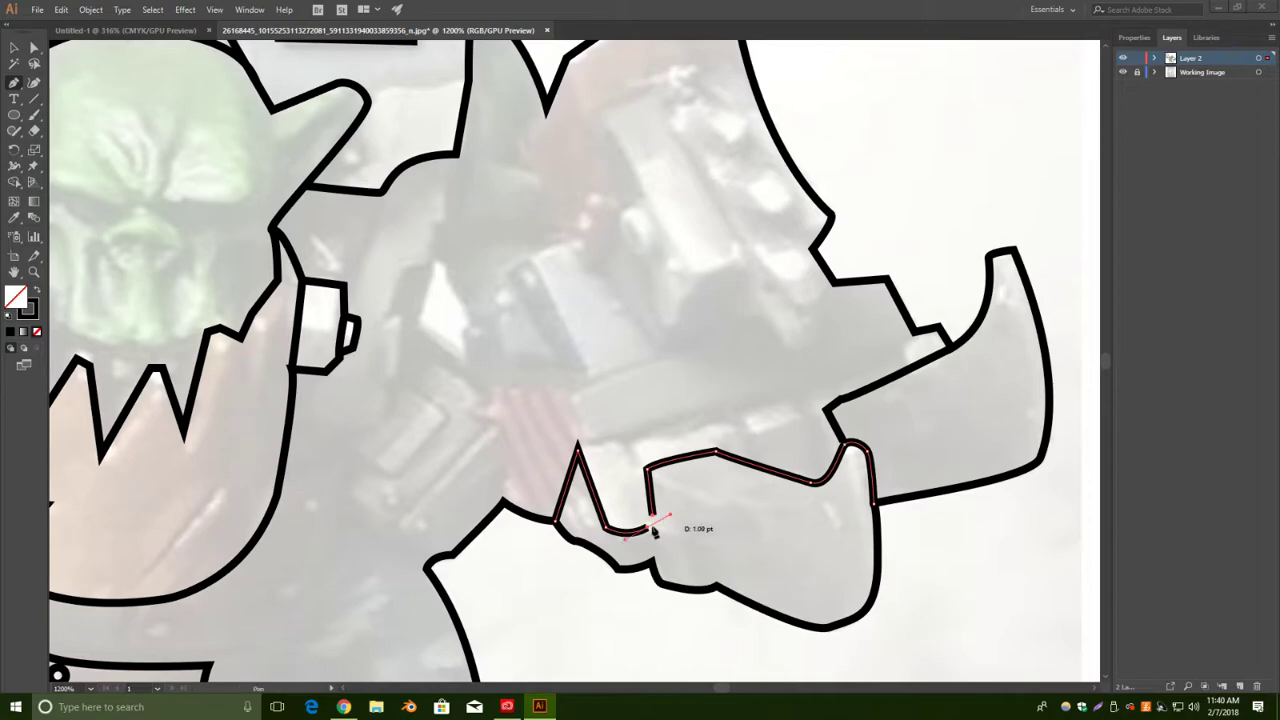
left_click(648, 527)
left_click(652, 517)
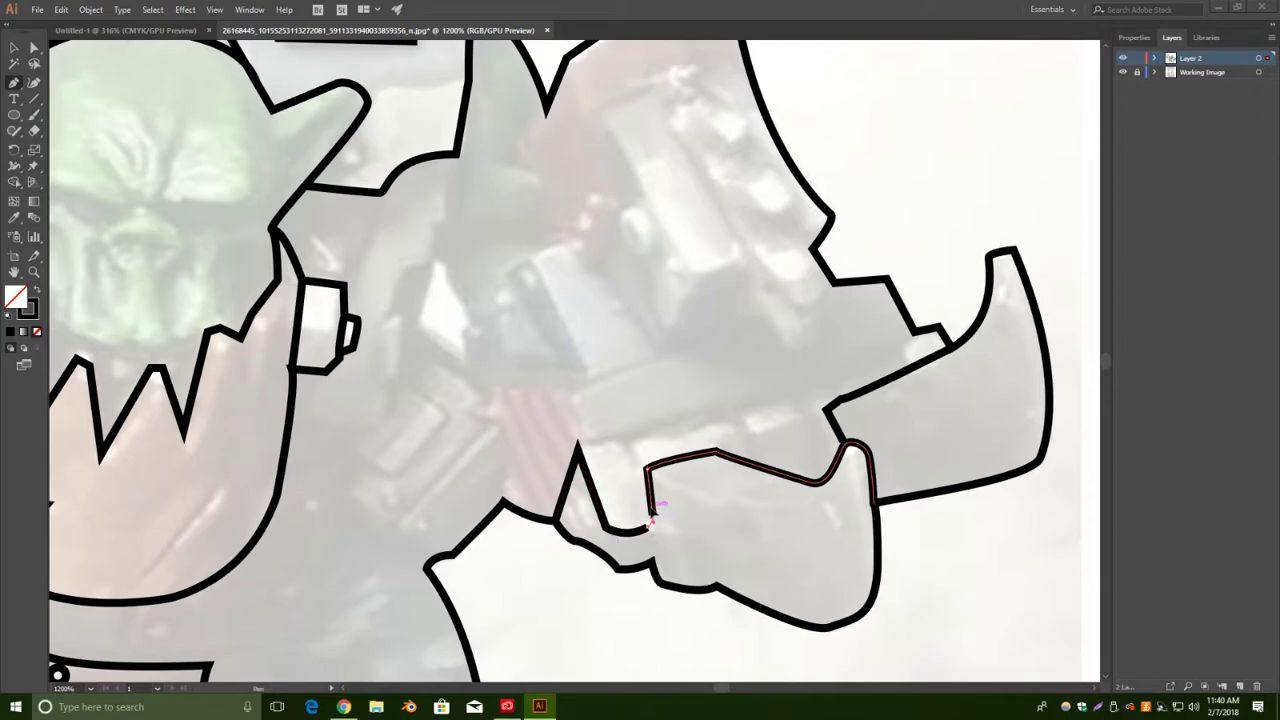
left_click(14, 47)
left_click(621, 268)
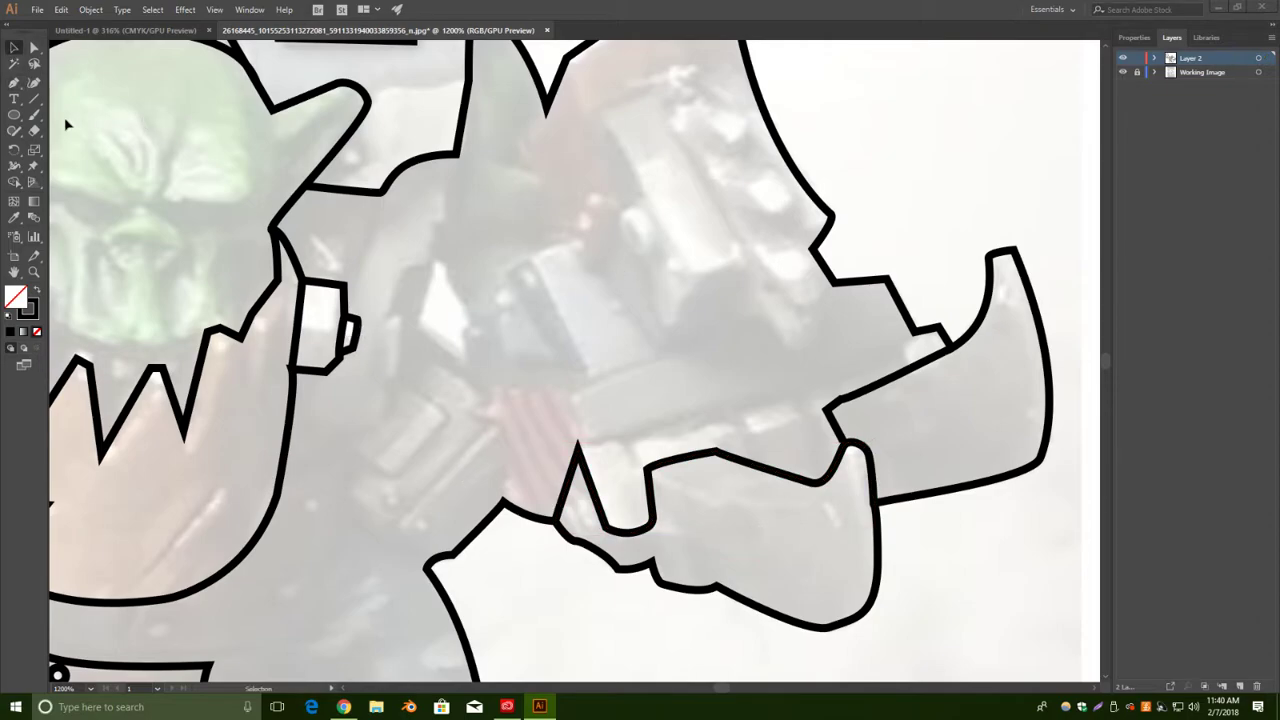
Trace the edge above the lower weapon piece from the peak's tip, with a narrow notch and a long straight segment toward the blade, then deselect.
left_click(16, 83)
left_click(577, 447)
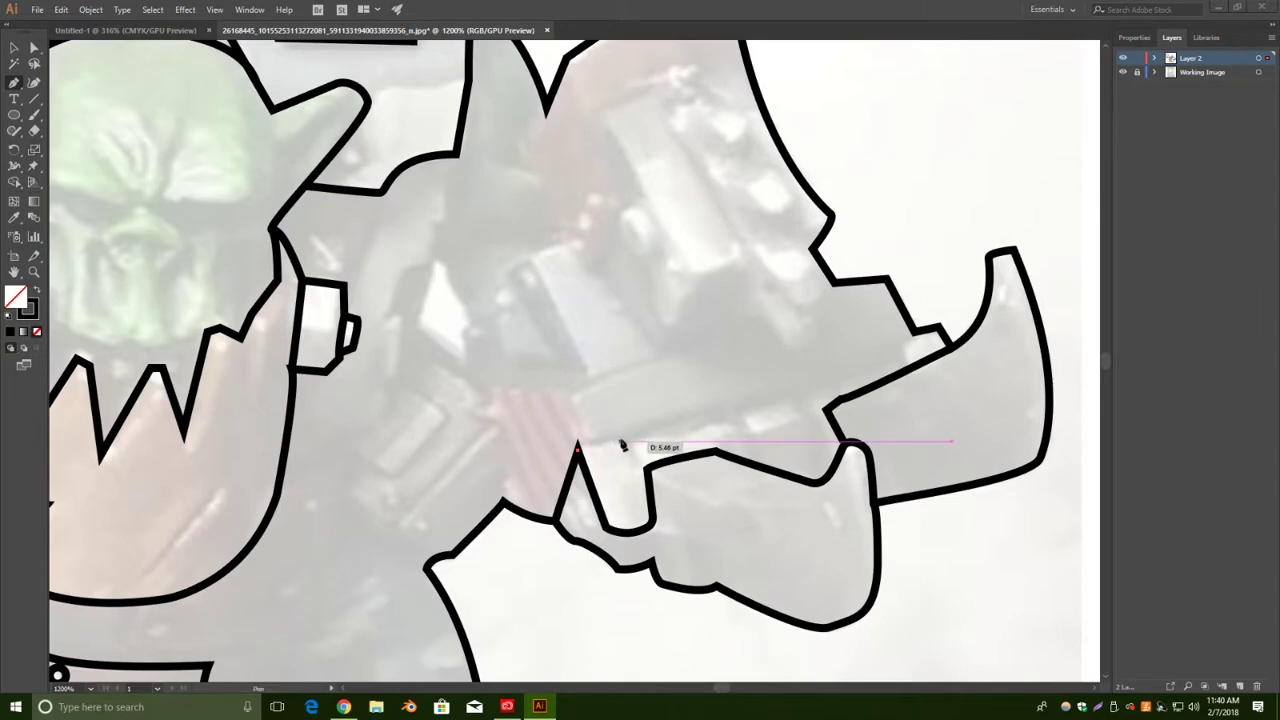
left_click(621, 443)
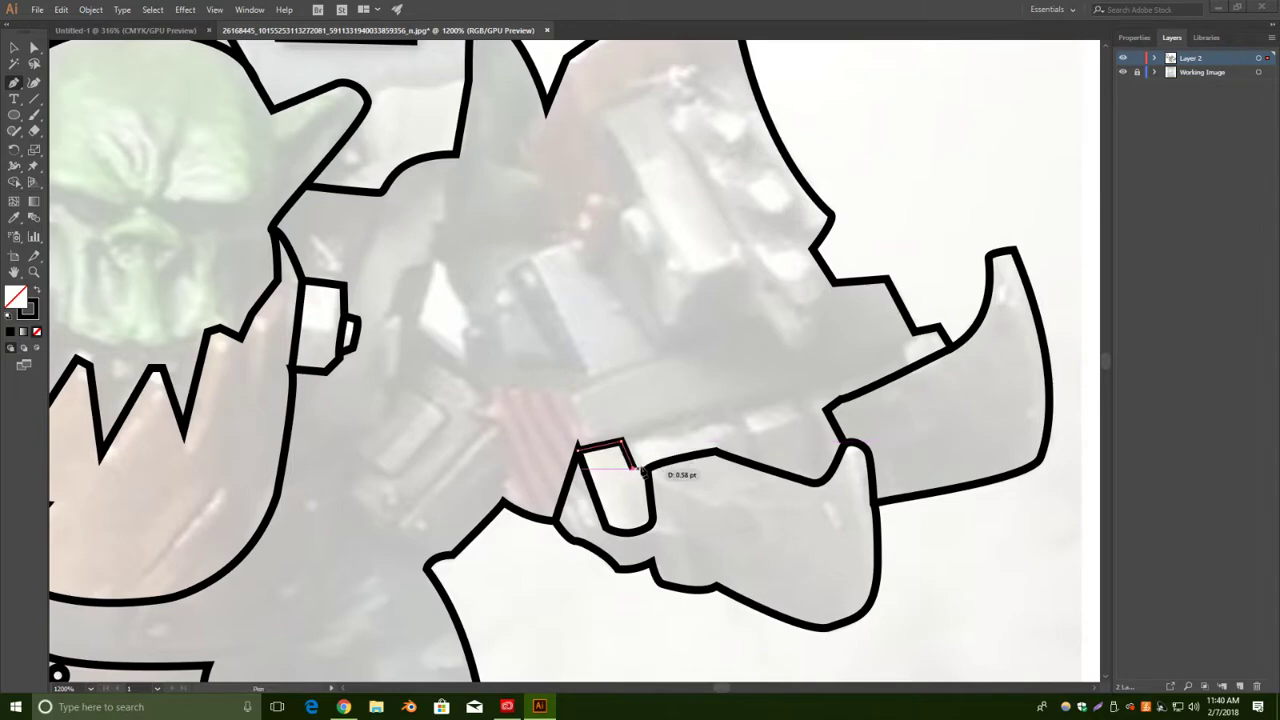
left_click(641, 466)
left_click(629, 441)
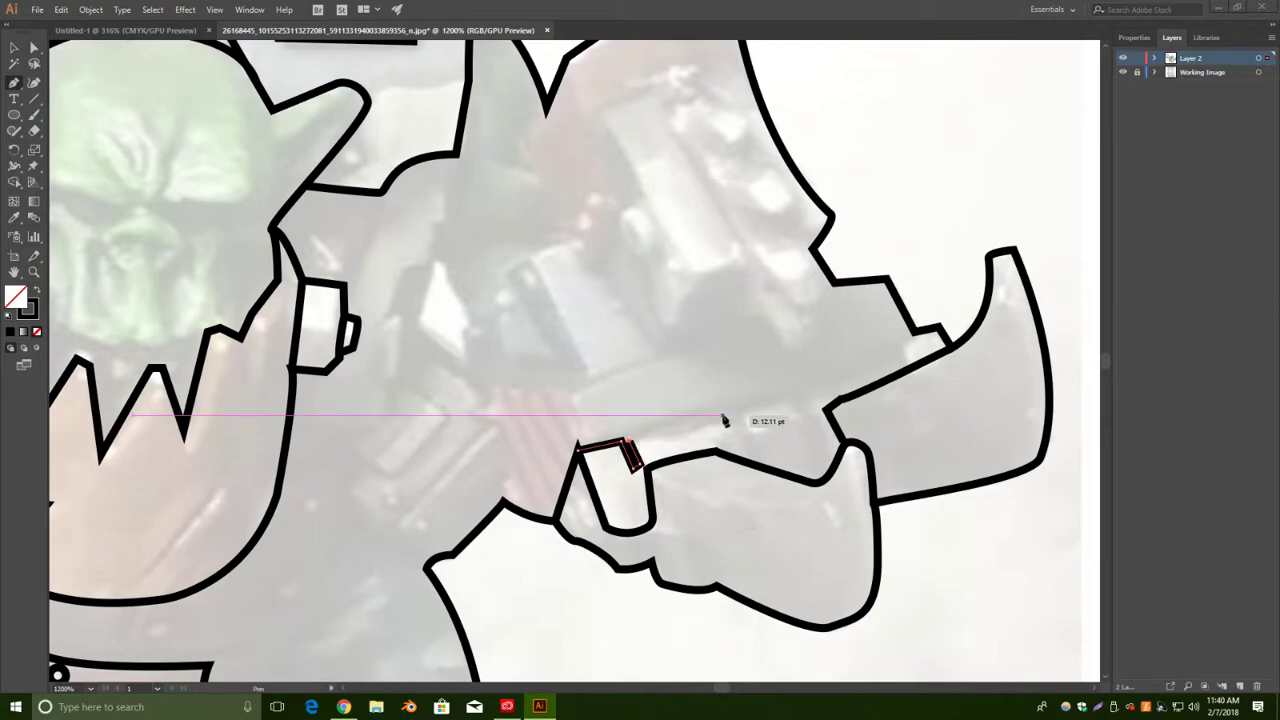
left_click(724, 420)
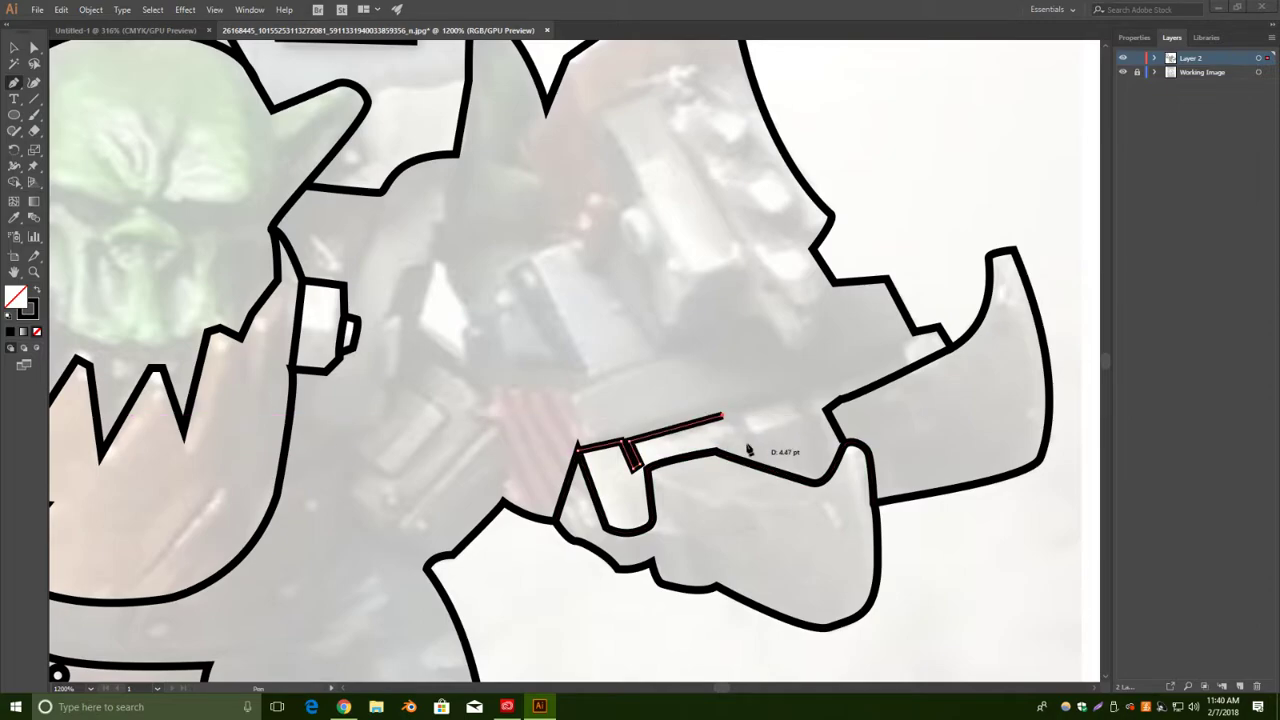
left_click(14, 47)
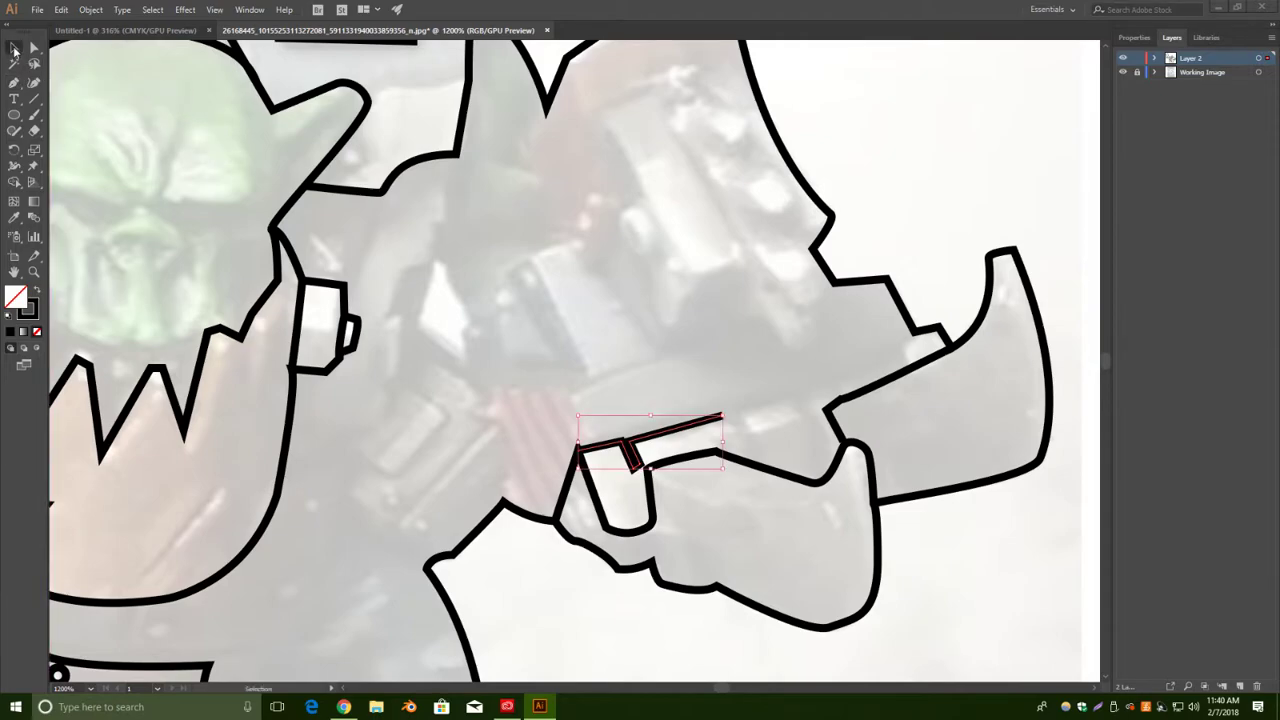
left_click(668, 348)
Extend that edge through two more small notches until it meets the curved blade's outline, then deselect.
left_click(14, 83)
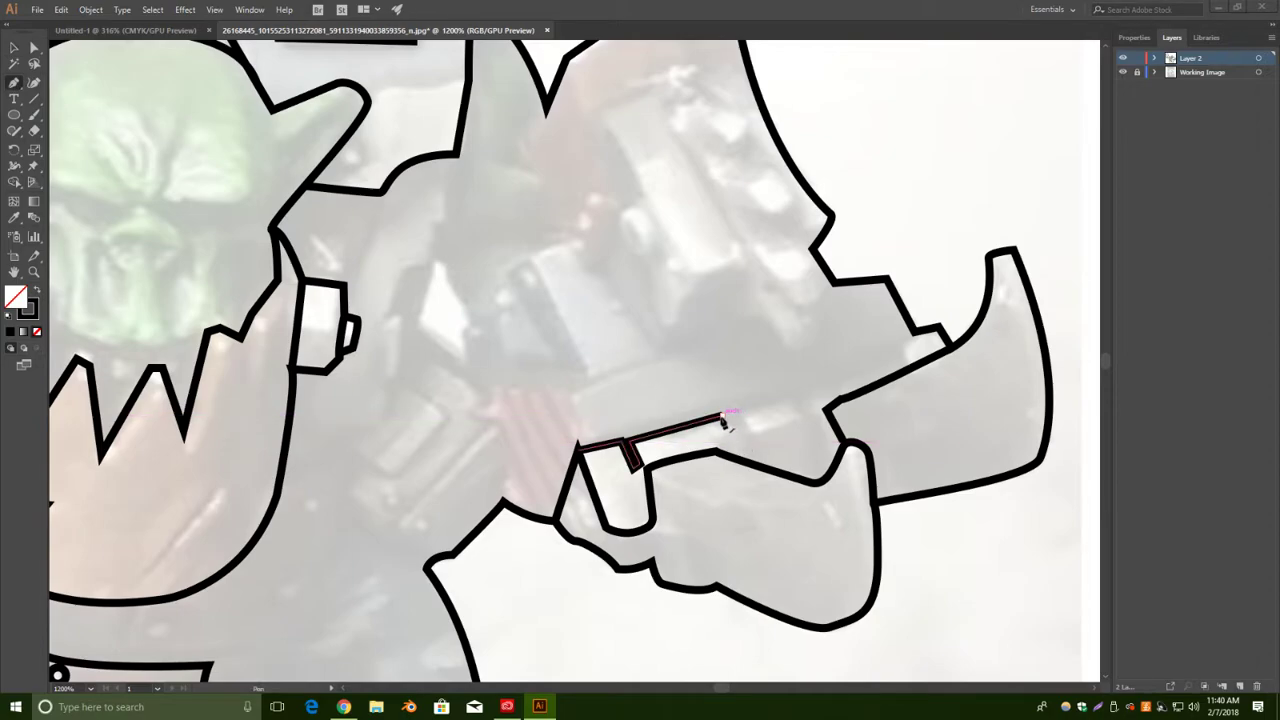
left_click(737, 434)
left_click(746, 412)
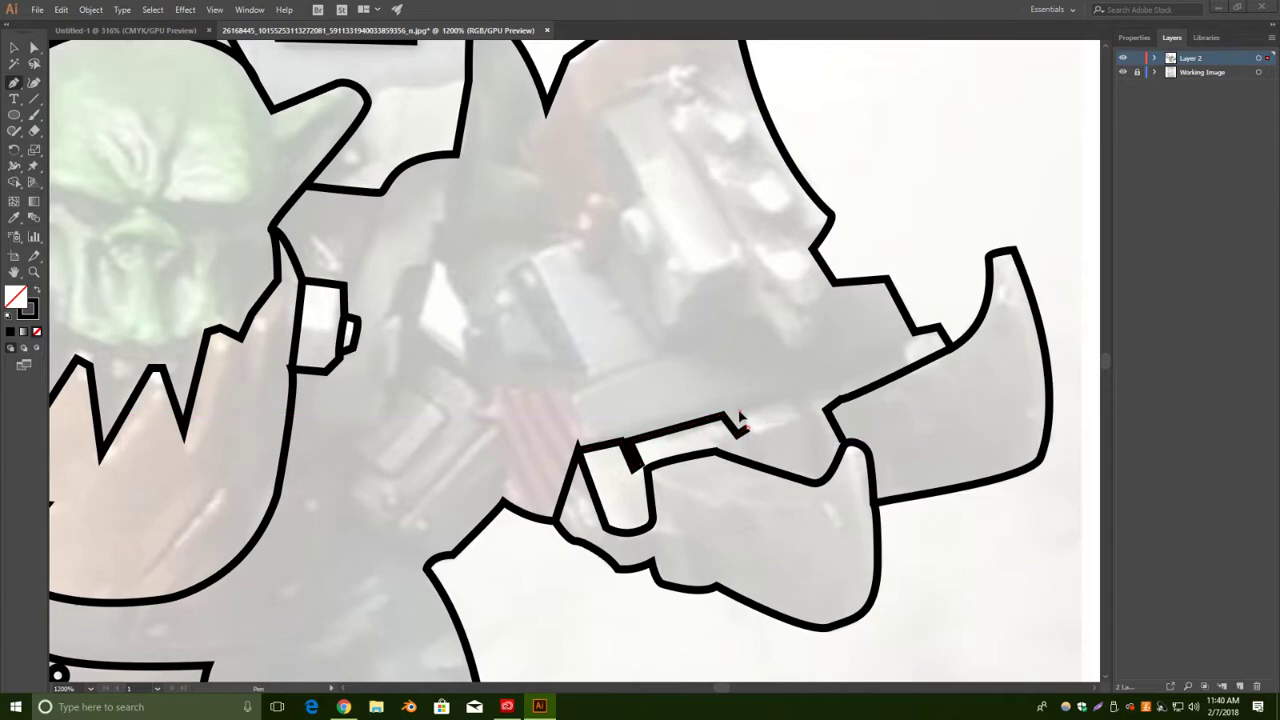
left_click(790, 405)
left_click(802, 424)
left_click(812, 411)
left_click(803, 396)
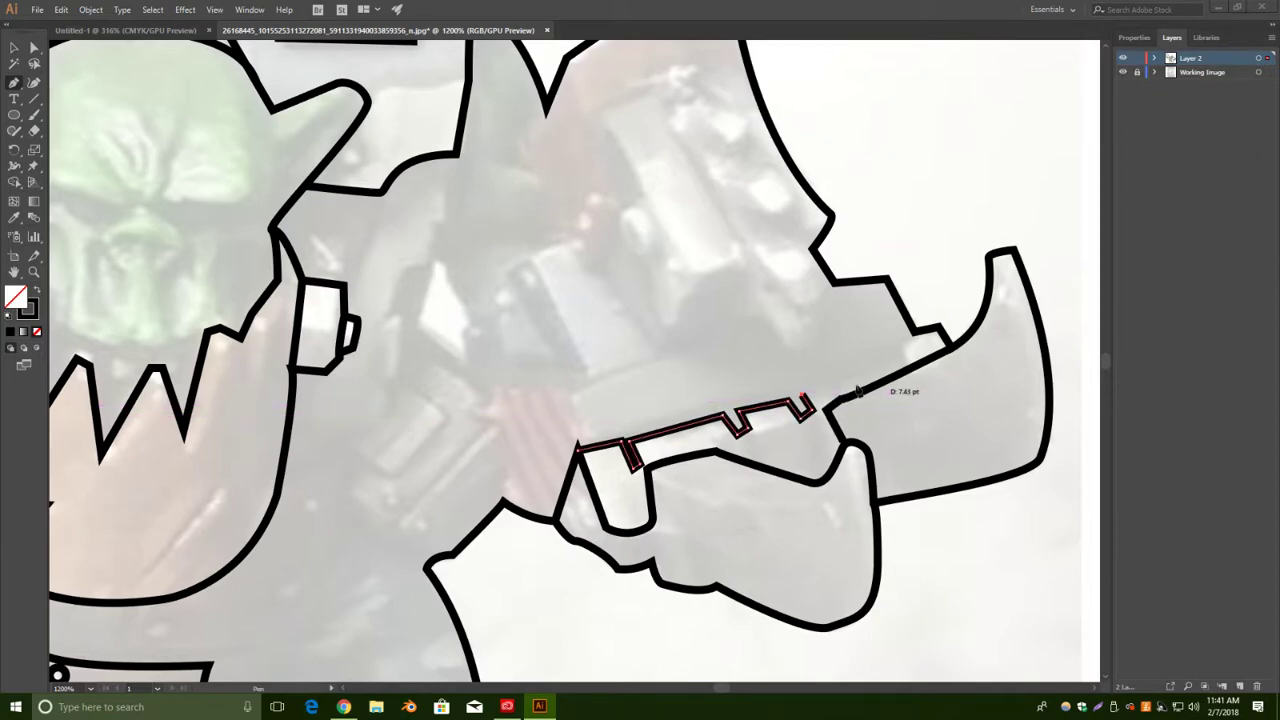
left_click(861, 394)
key("v")
left_click(559, 255)
Trace the upper weapon plate as an open three-sided path with a short upper edge, long slanted side and short lower edge.
left_click_drag(631, 198, 685, 276)
left_click(13, 84)
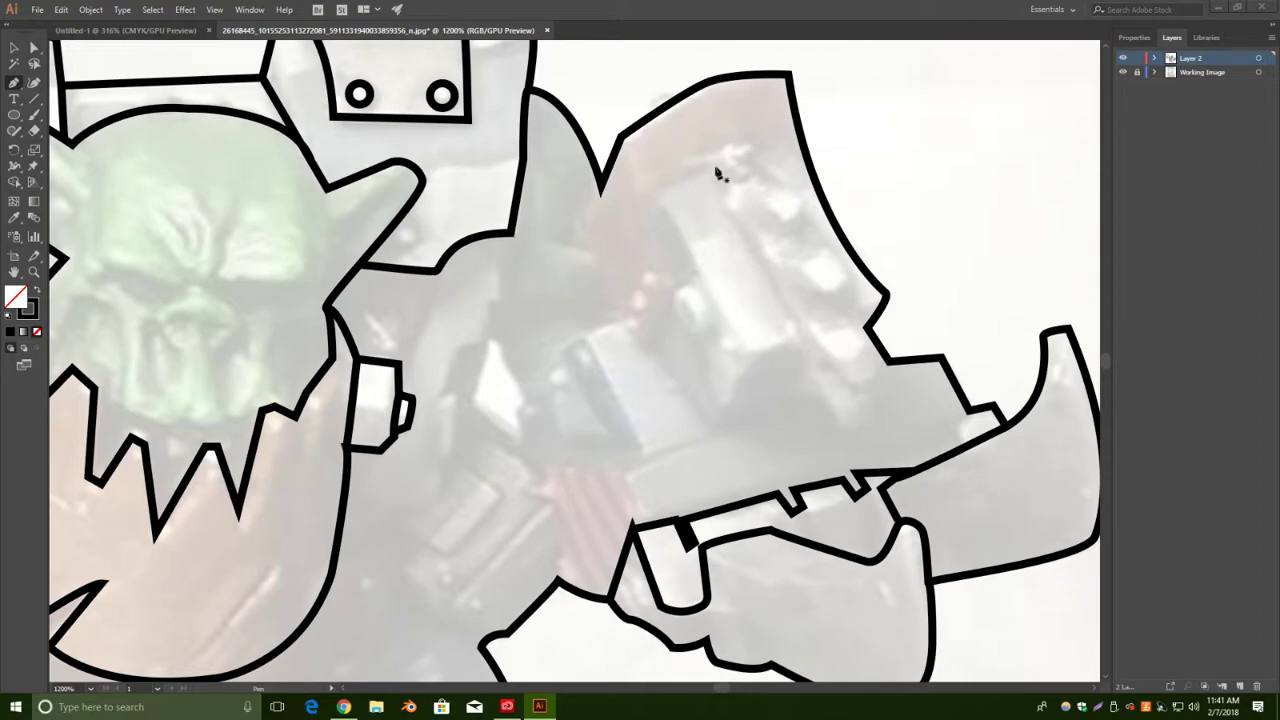
left_click(652, 189)
left_click(748, 352)
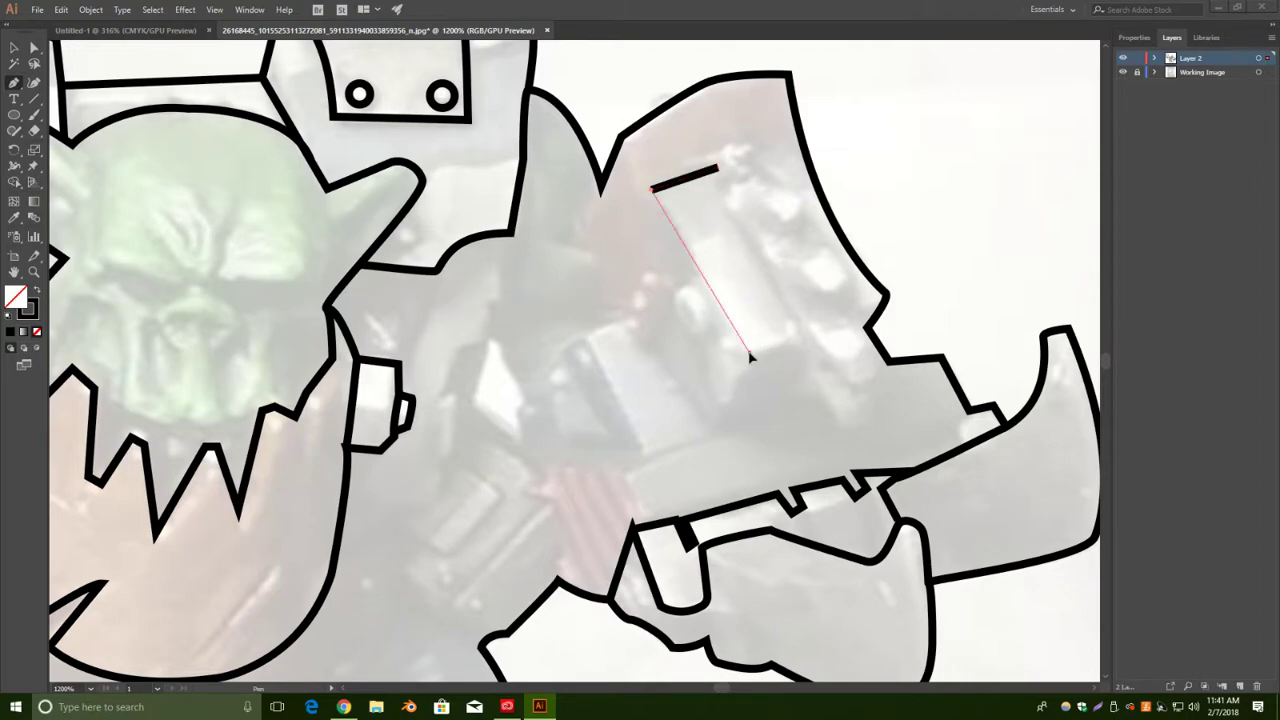
left_click(798, 333)
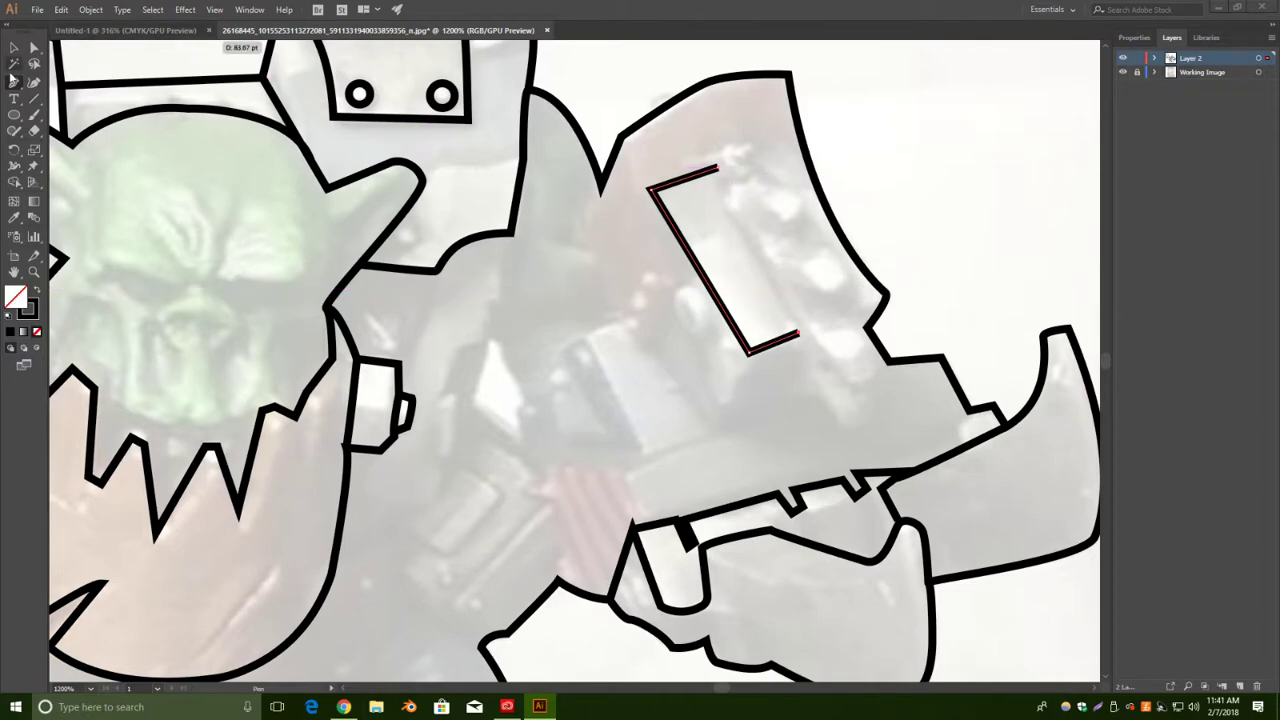
Trace the smaller plate above the red cloth as an open three-sided path with a long slanted side, then deselect.
left_click(13, 84)
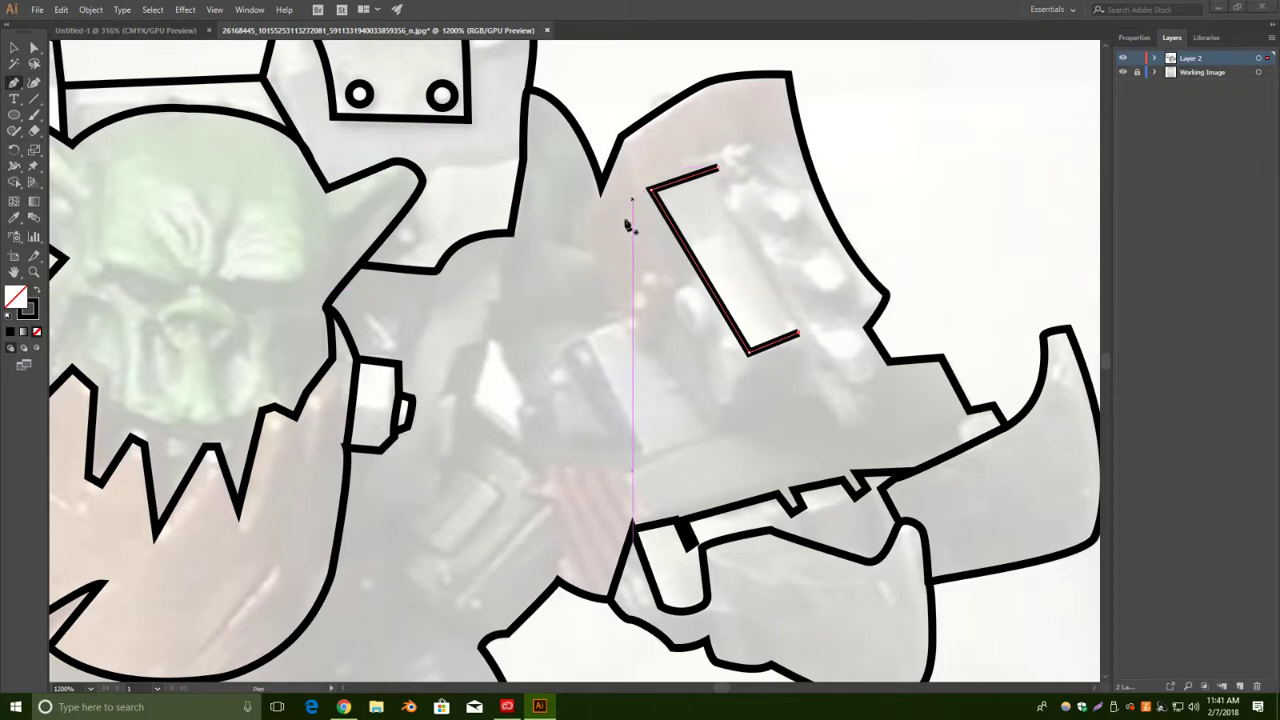
left_click(633, 325)
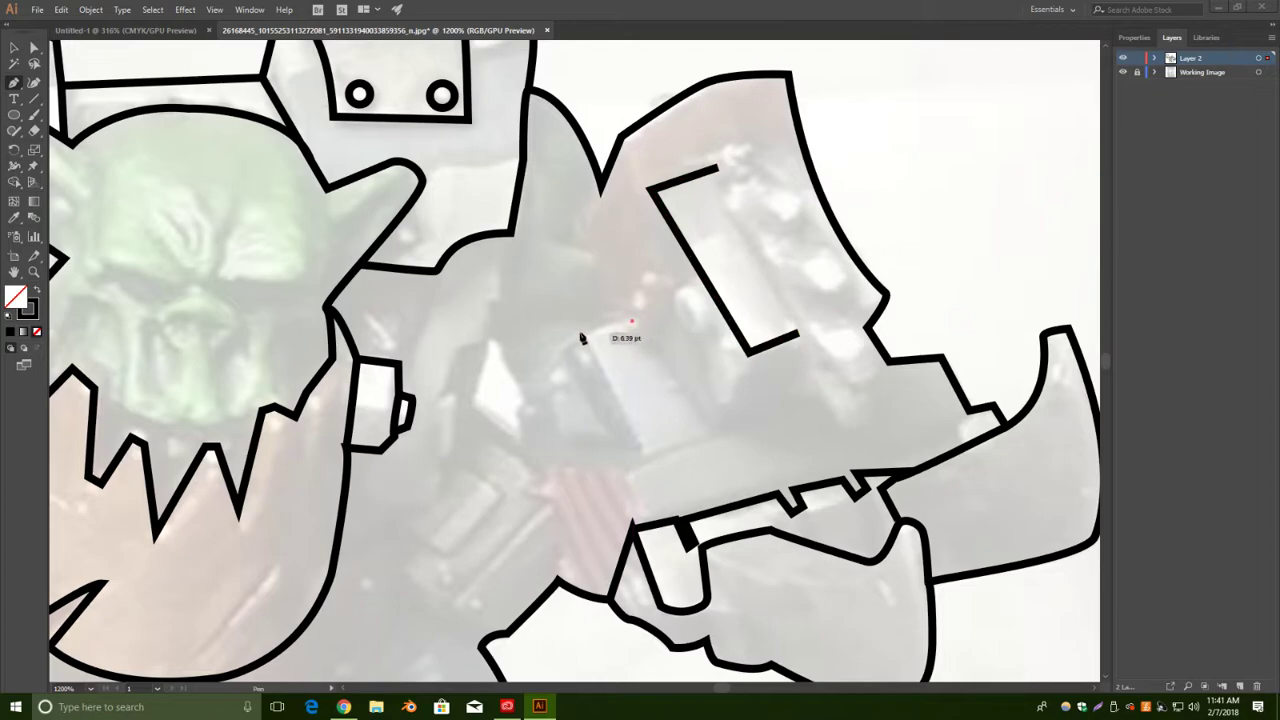
left_click(587, 337)
left_click(645, 456)
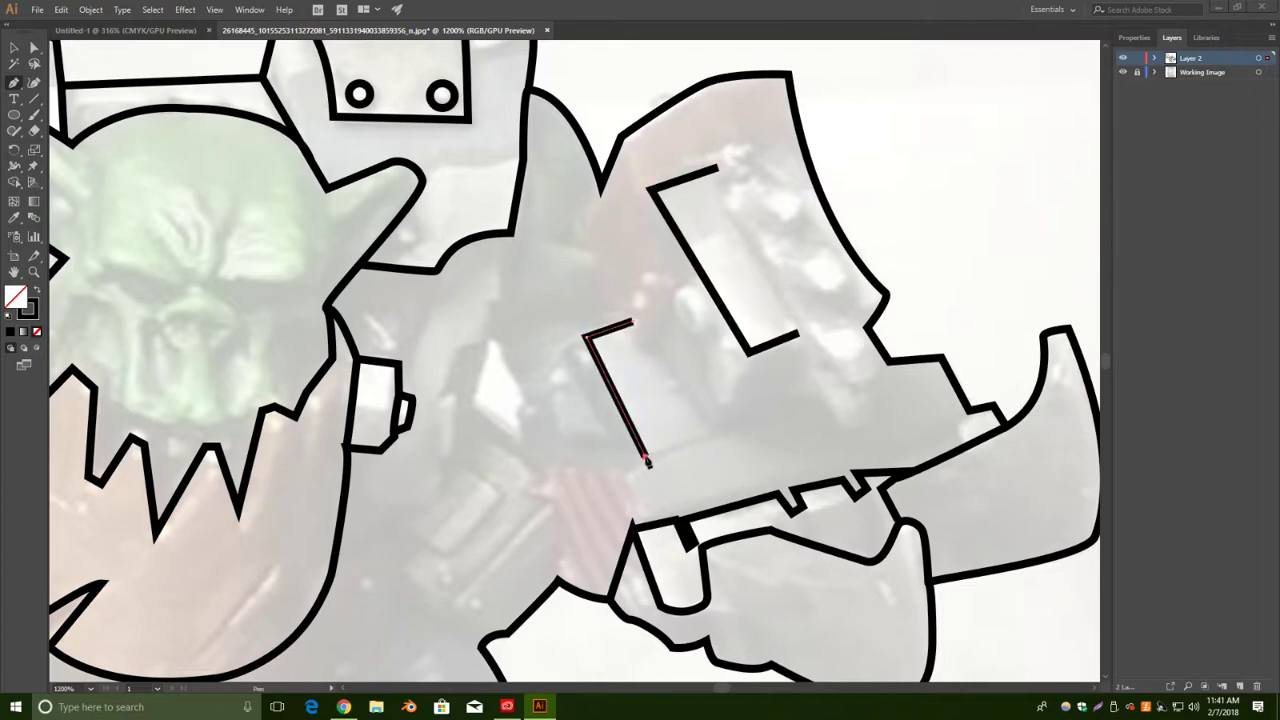
left_click(708, 433)
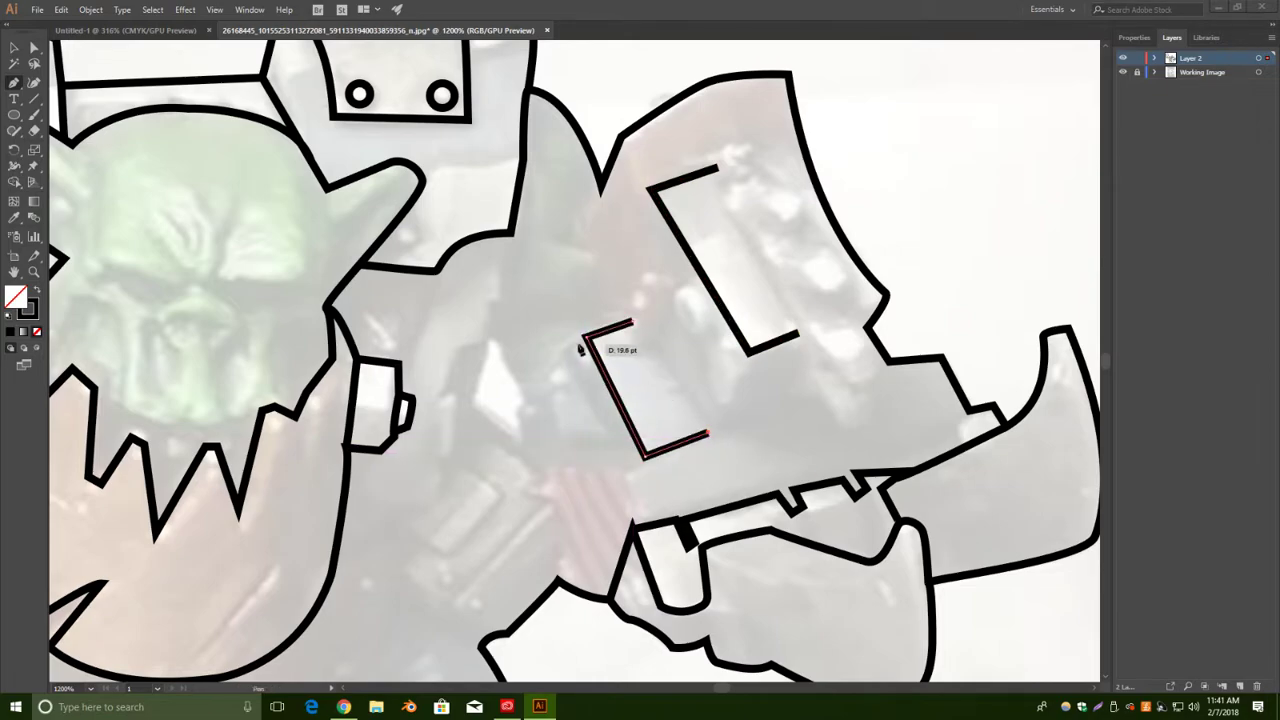
left_click(15, 47)
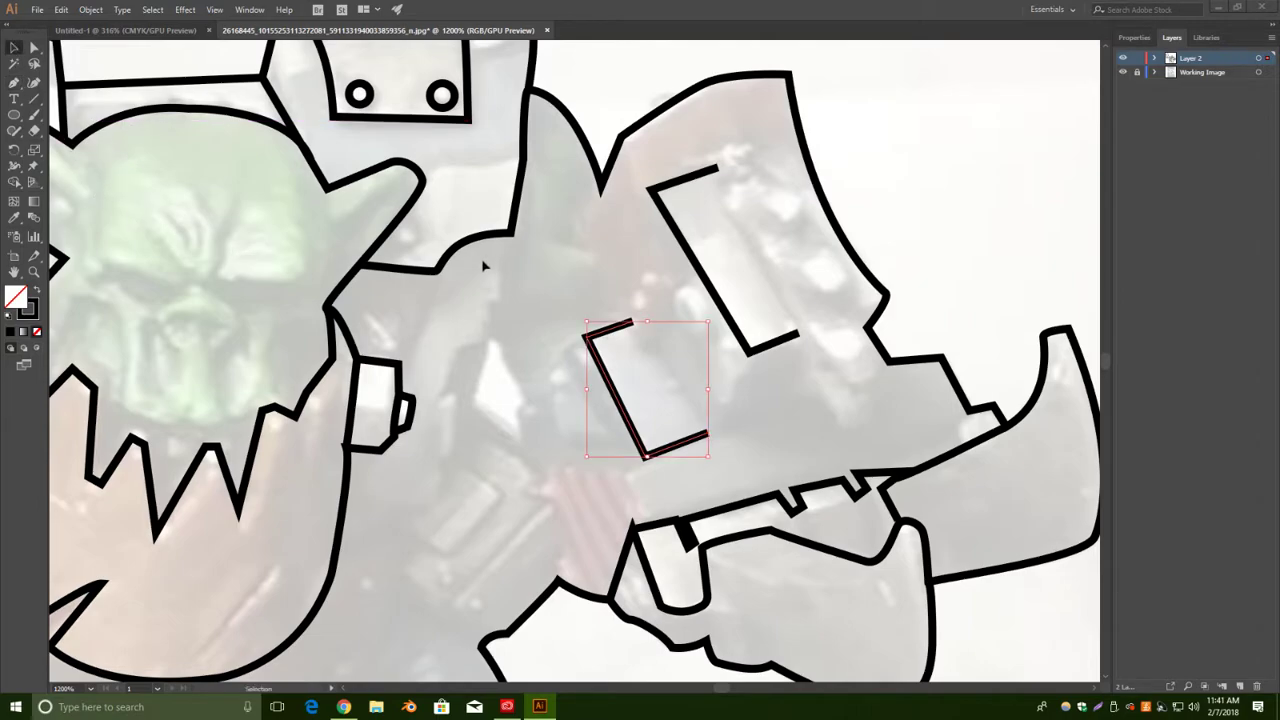
left_click(580, 418)
Join the smaller plate's lower open end to the lower corner of the upper weapon plate with a straight segment, then deselect.
scroll(578, 416, "down", 2)
left_click(14, 82)
left_click(748, 256)
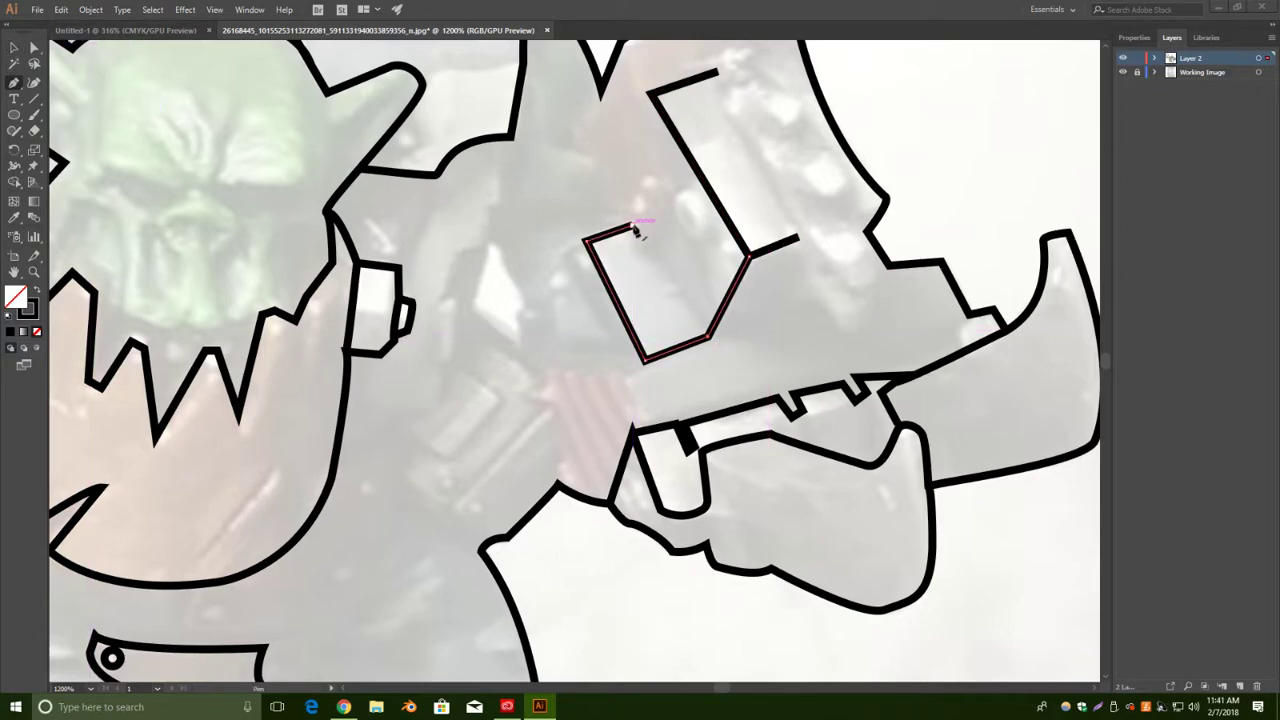
key("v")
left_click(262, 110)
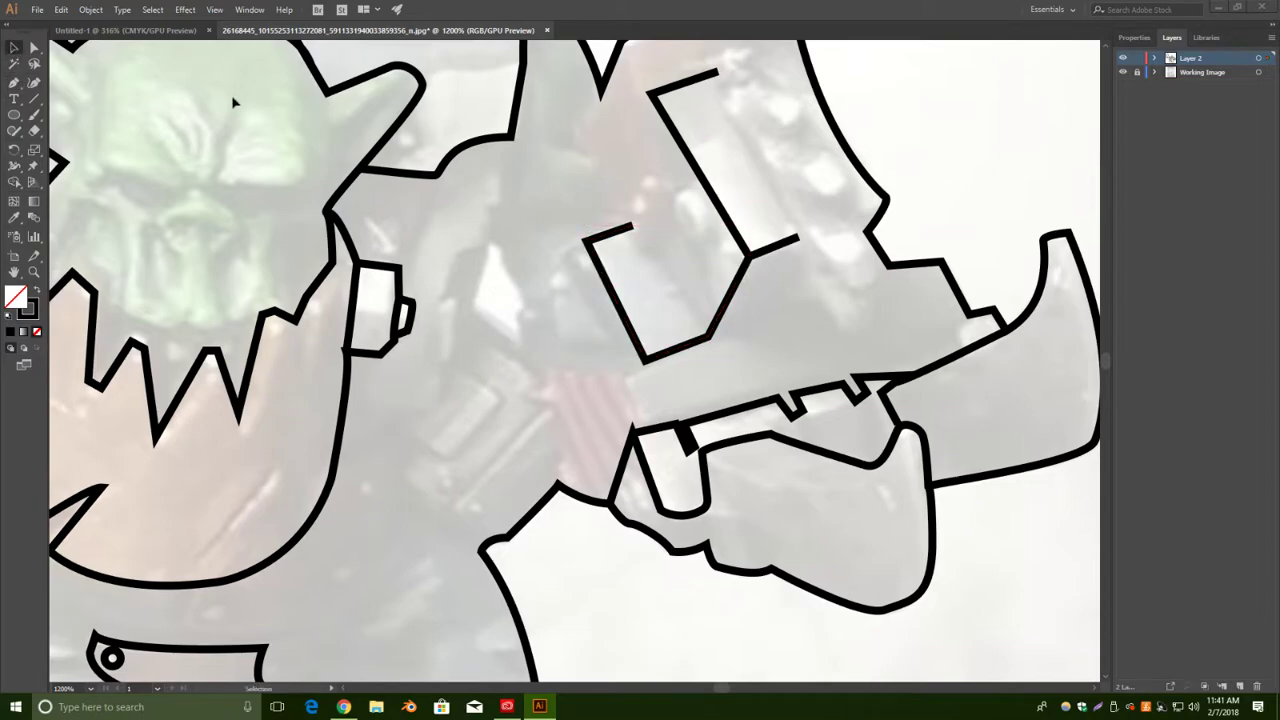
Trace a straight edge from the upper weapon plate's upper corner down beside the smaller plate's open end, then deselect.
left_click(14, 82)
left_click(650, 93)
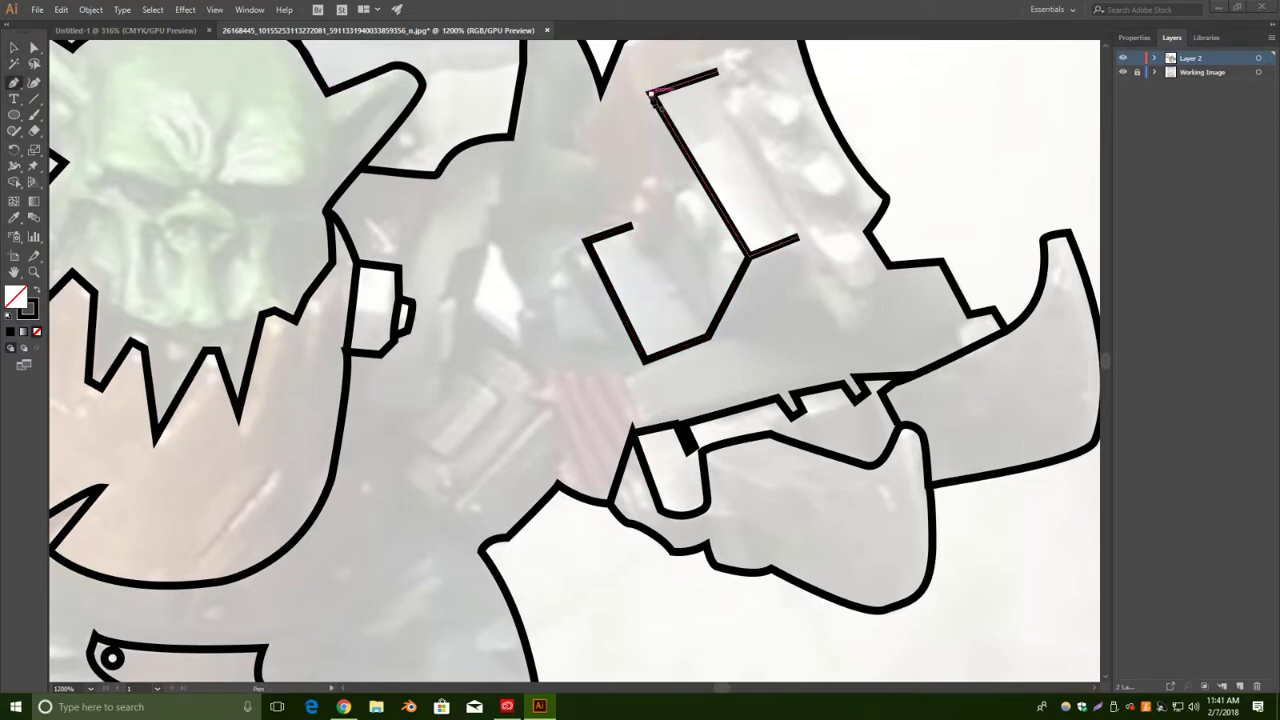
left_click(640, 229)
left_click(640, 229)
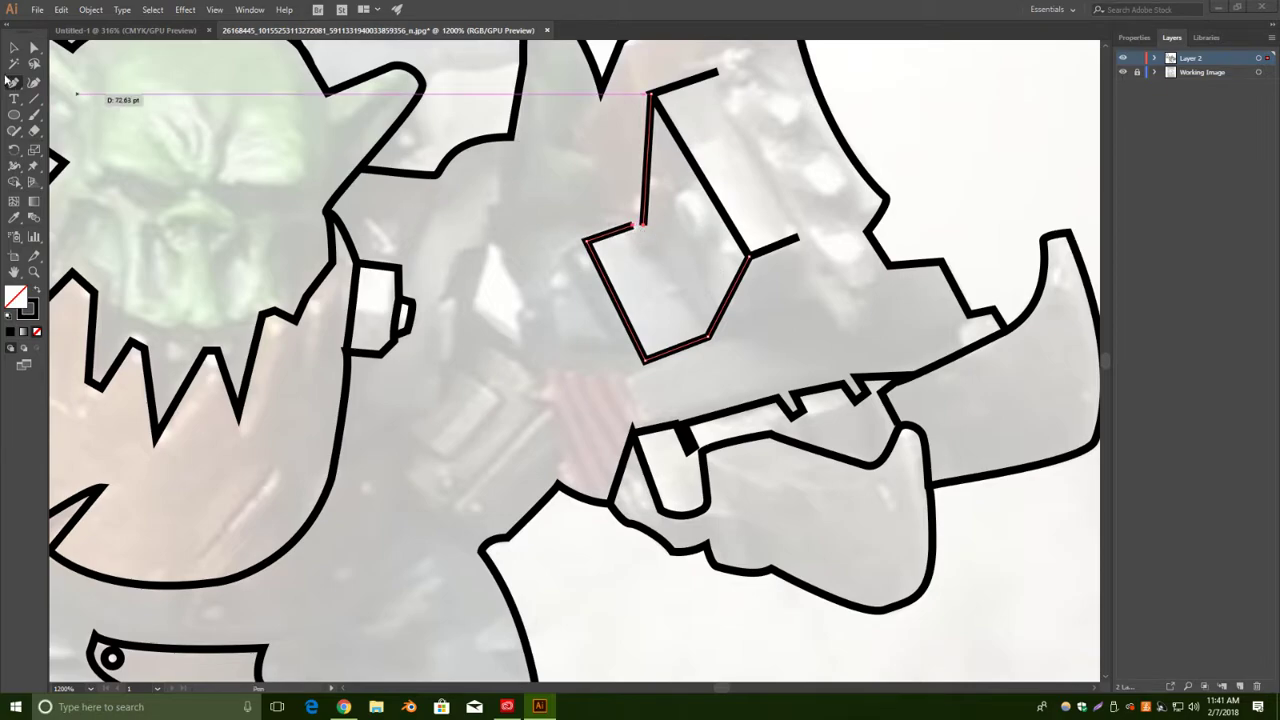
left_click(13, 46)
left_click(514, 271)
Close the small gap between that edge's lower end and the smaller plate's upper edge, then deselect.
left_click(15, 83)
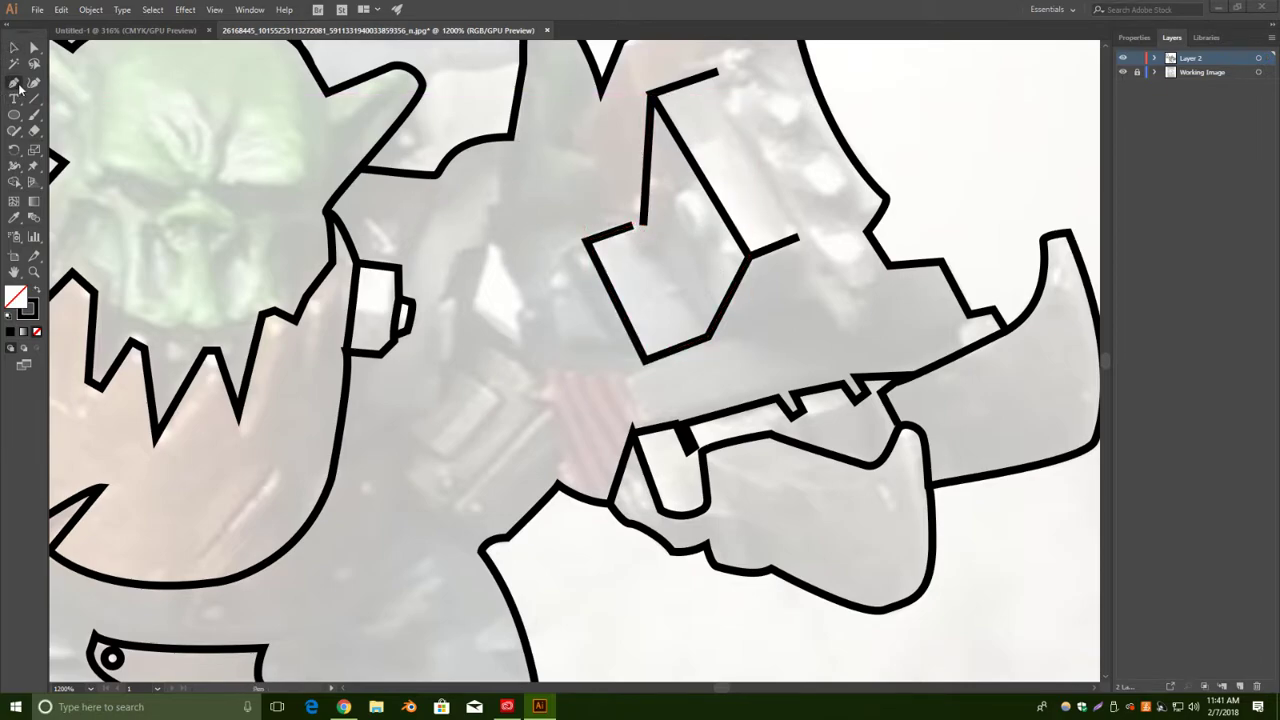
left_click(643, 223)
left_click(630, 226)
left_click(12, 46)
left_click(476, 228)
Close the smaller plate with a straight diagonal edge between its upper and lower inner corners, then deselect.
left_click(14, 83)
left_click(646, 210, "ctrl")
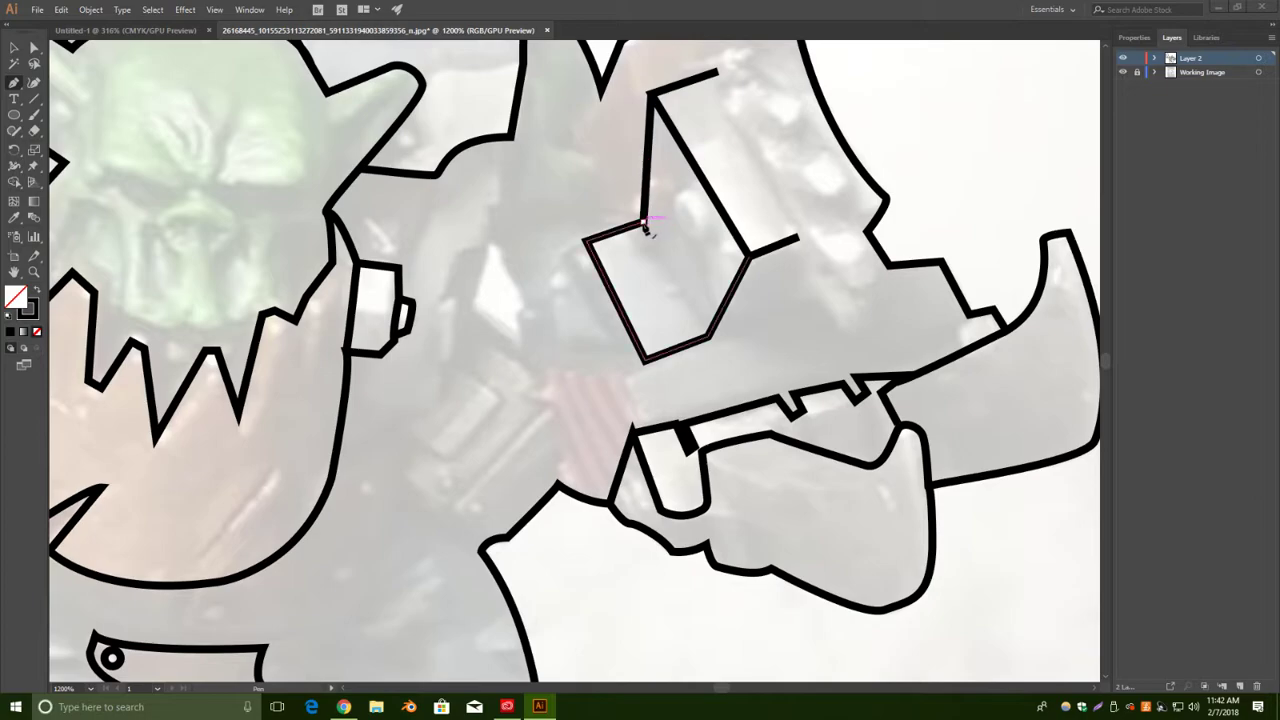
left_click(708, 337)
key("ctrl+z")
left_click(34, 47)
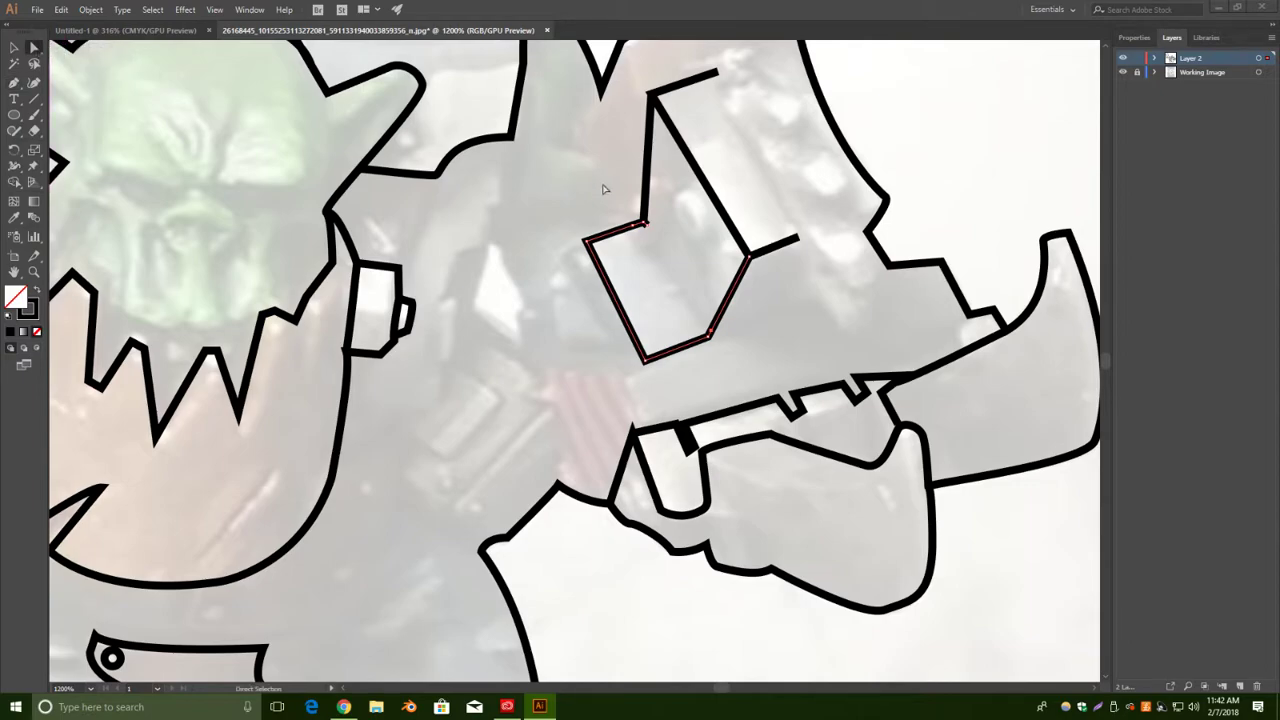
left_click_drag(652, 229, 710, 342)
left_click(14, 47)
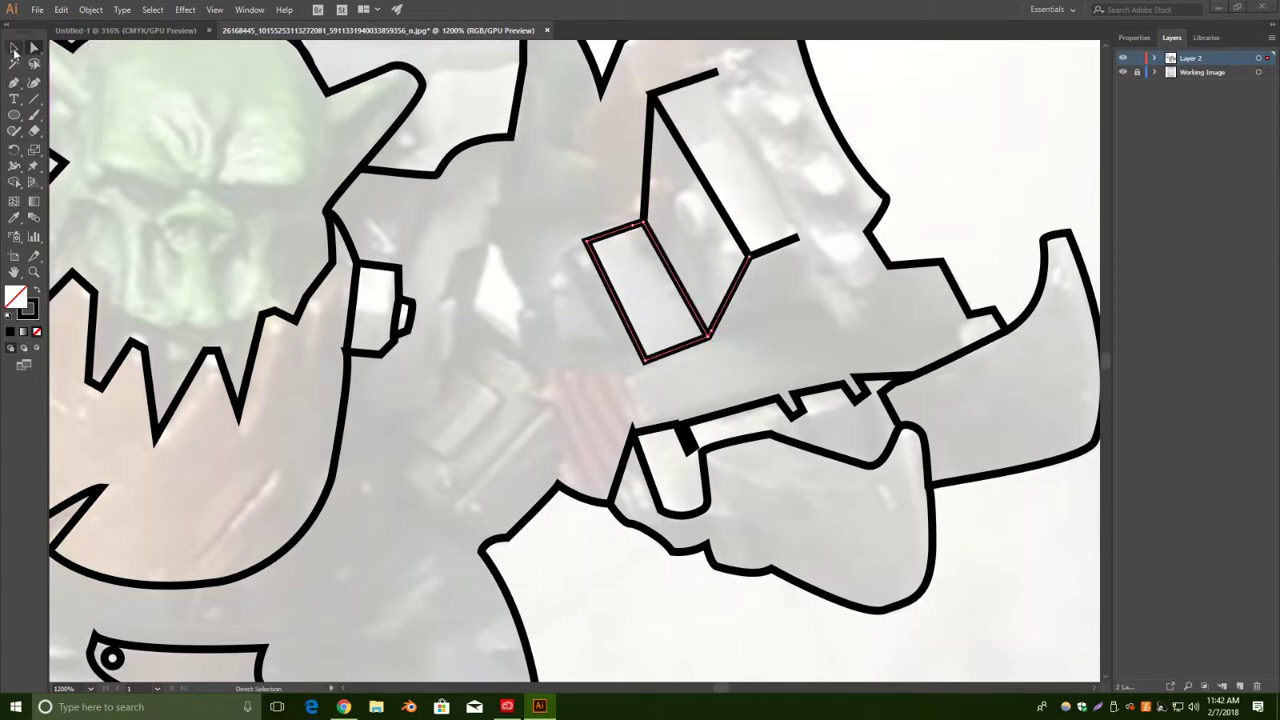
left_click(524, 352)
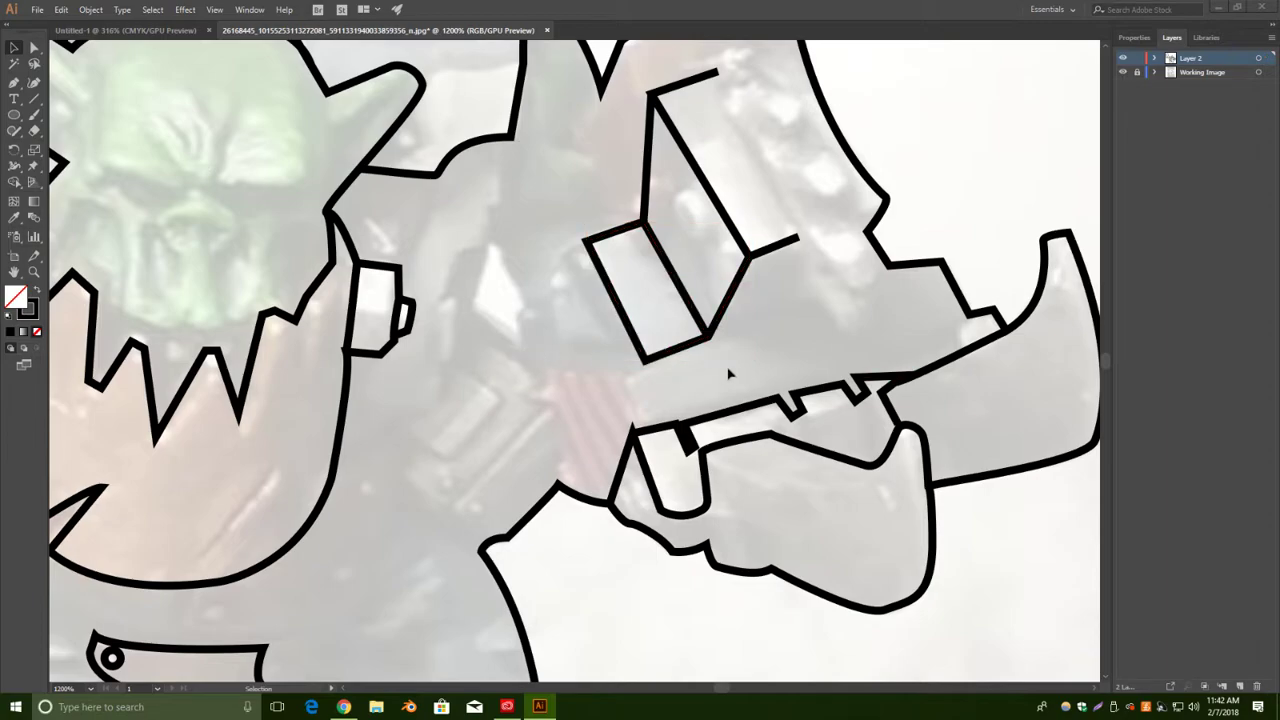
Unlock the Working Image layer and raise the photo's opacity to 64%.
scroll(676, 369, "down", 2)
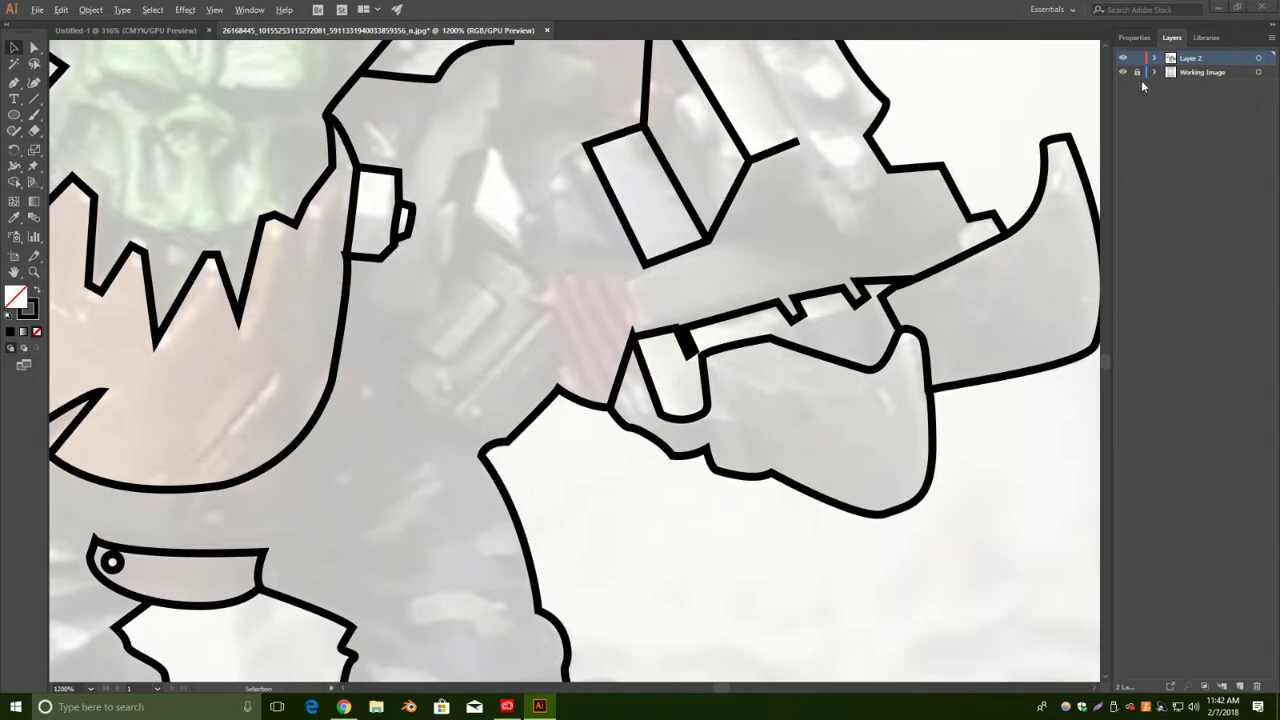
scroll(880, 206, "down", 2)
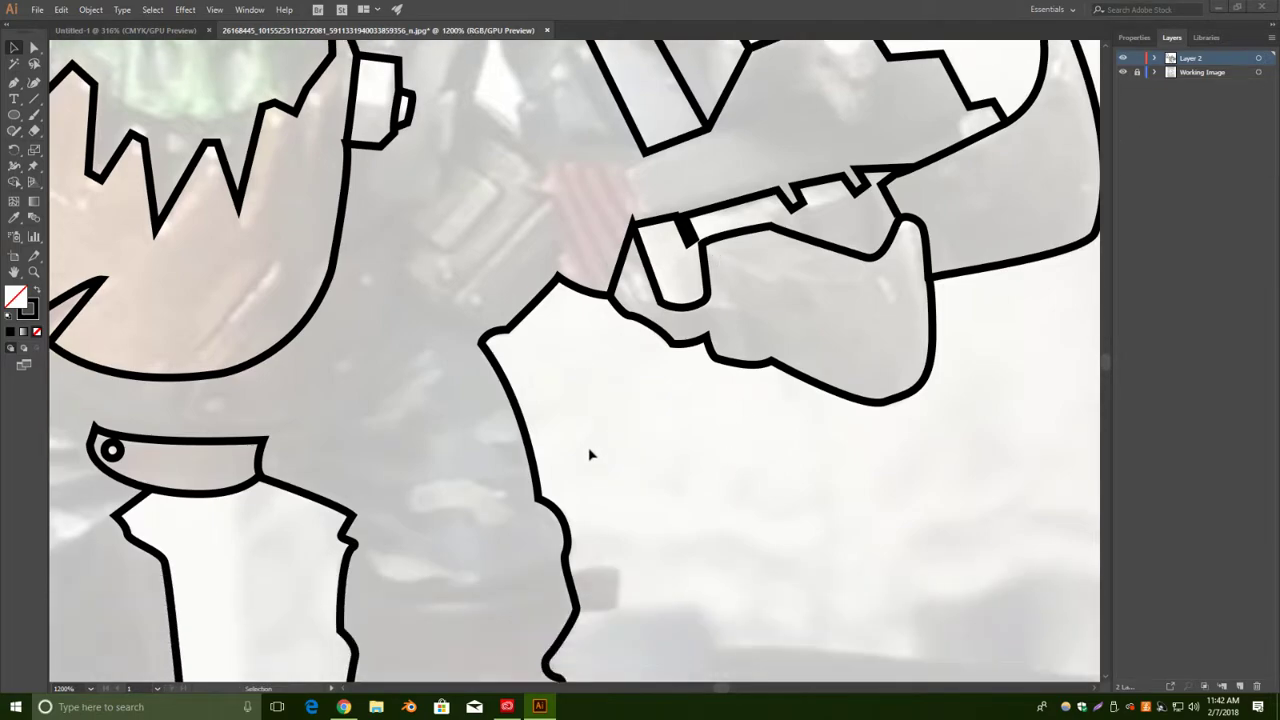
scroll(590, 455, "down", 3)
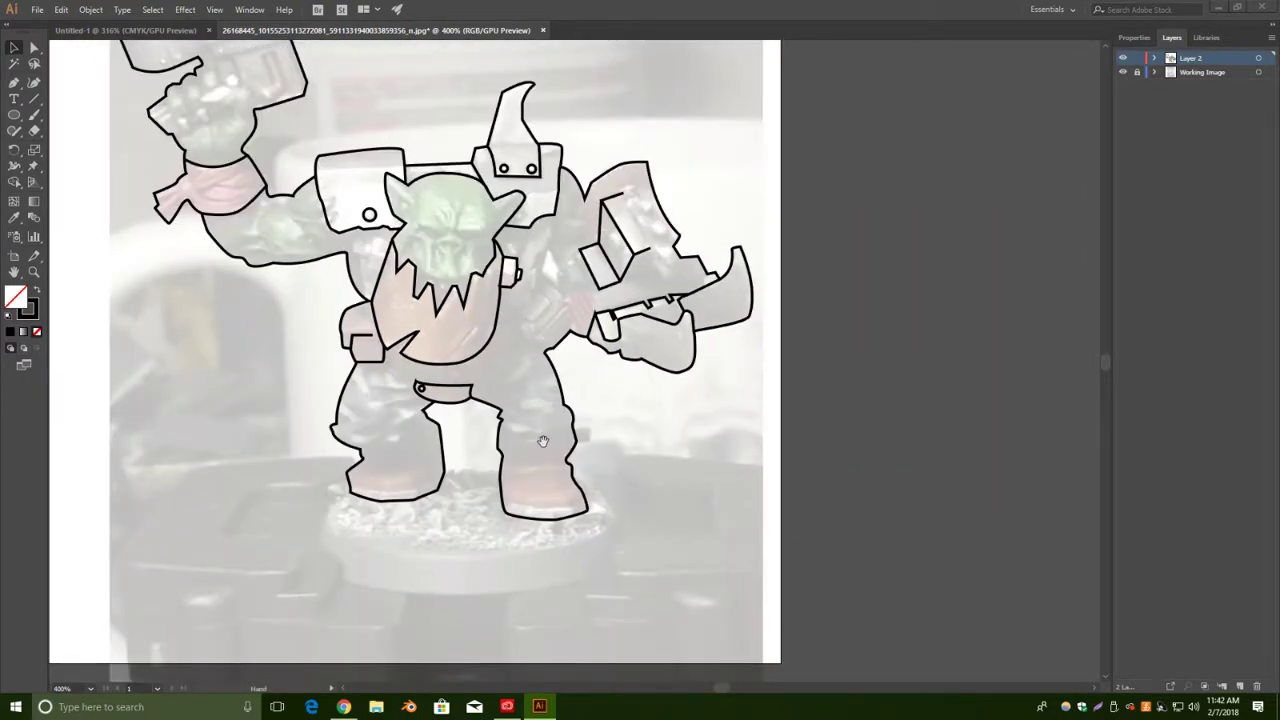
left_click_drag(541, 441, 719, 524)
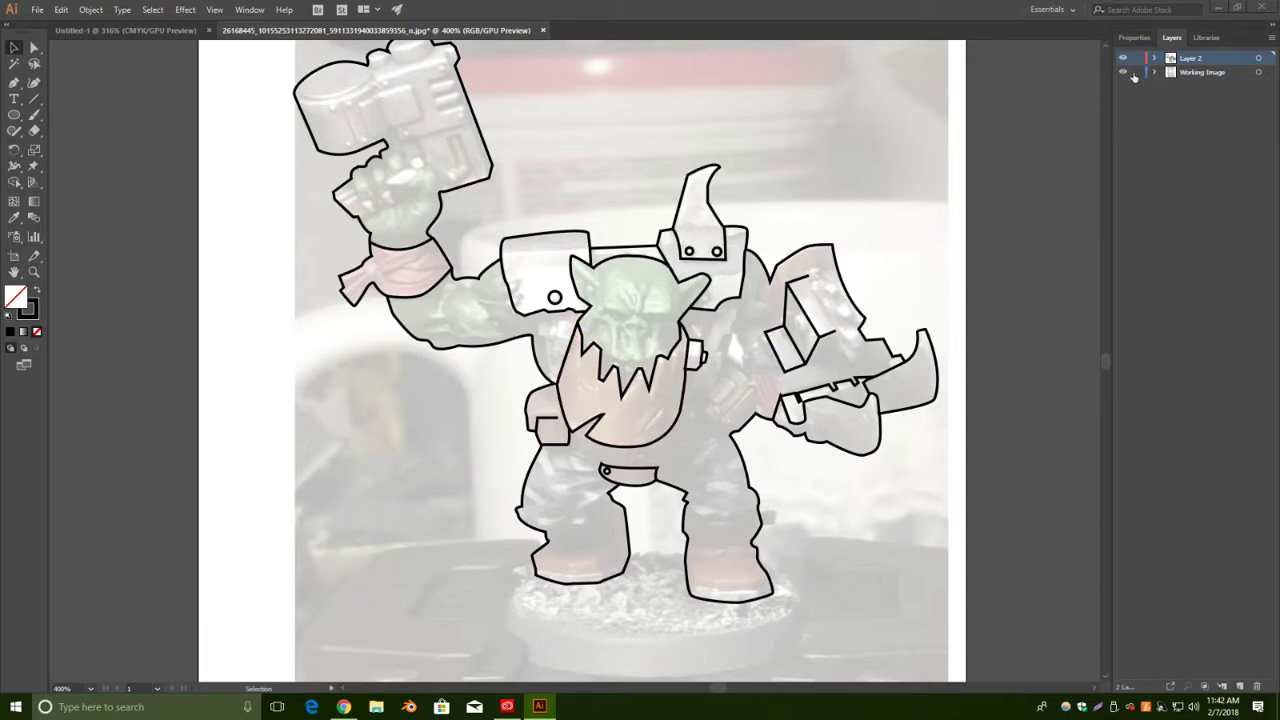
left_click(1134, 37)
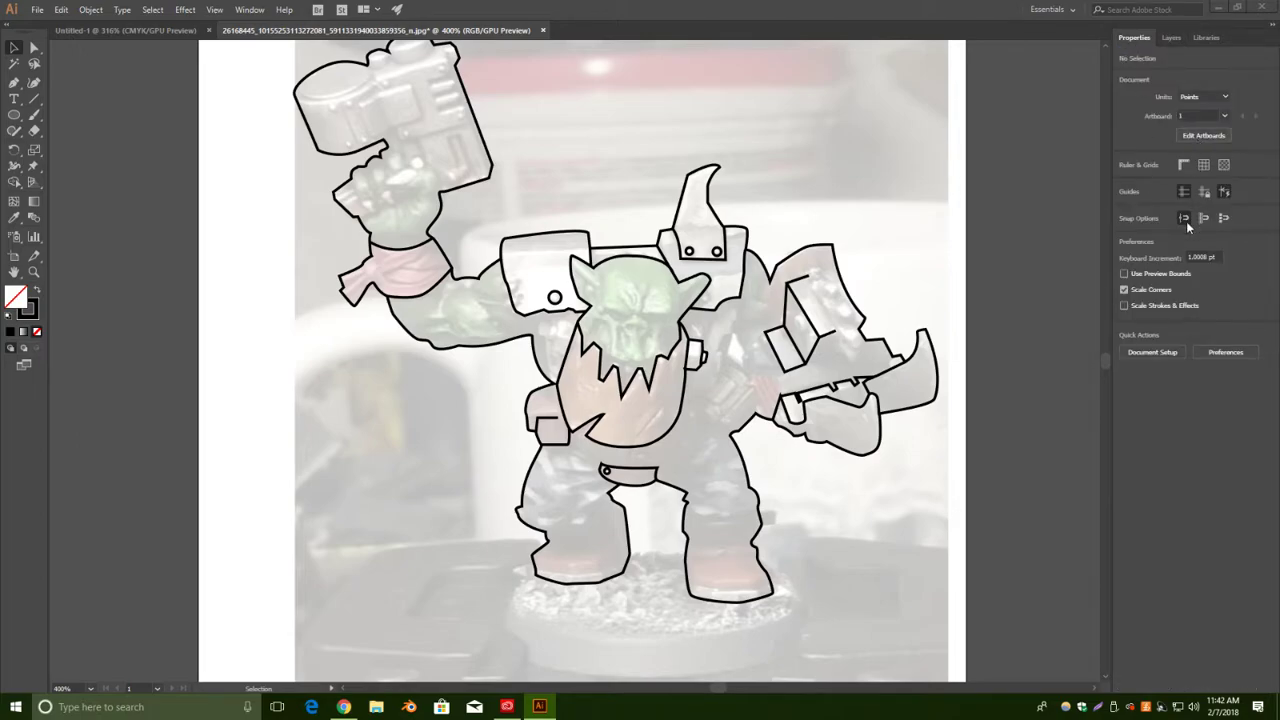
left_click(926, 188)
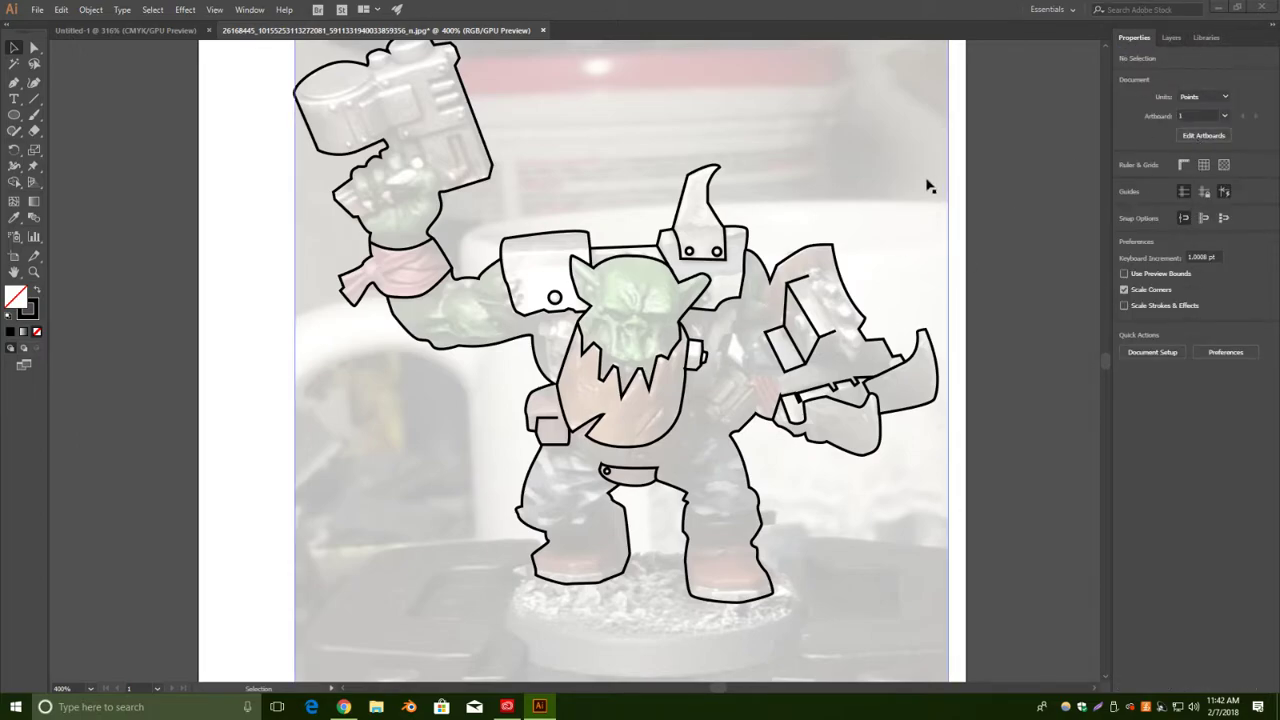
left_click(1203, 221)
left_click_drag(1169, 242, 1181, 243)
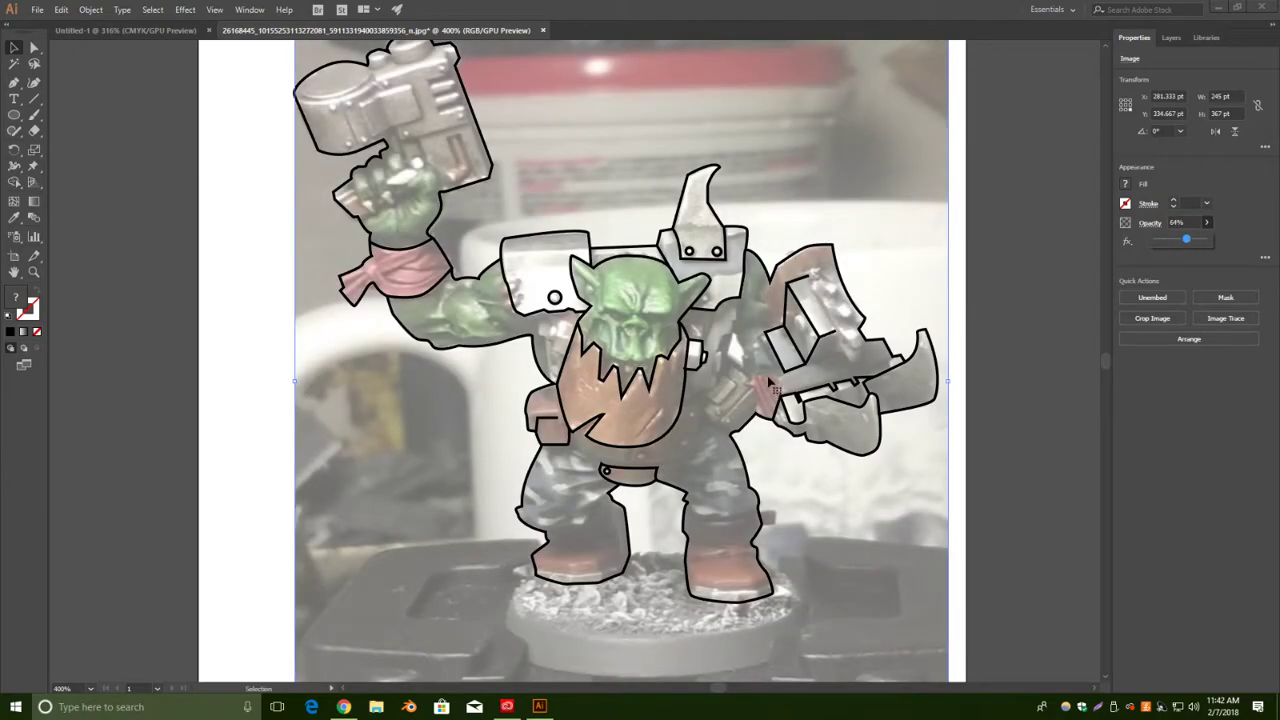
Lock the Working Image layer again and rename Layer 2 as Paths.
left_click(1169, 38)
left_click(1136, 73)
left_click(1198, 58)
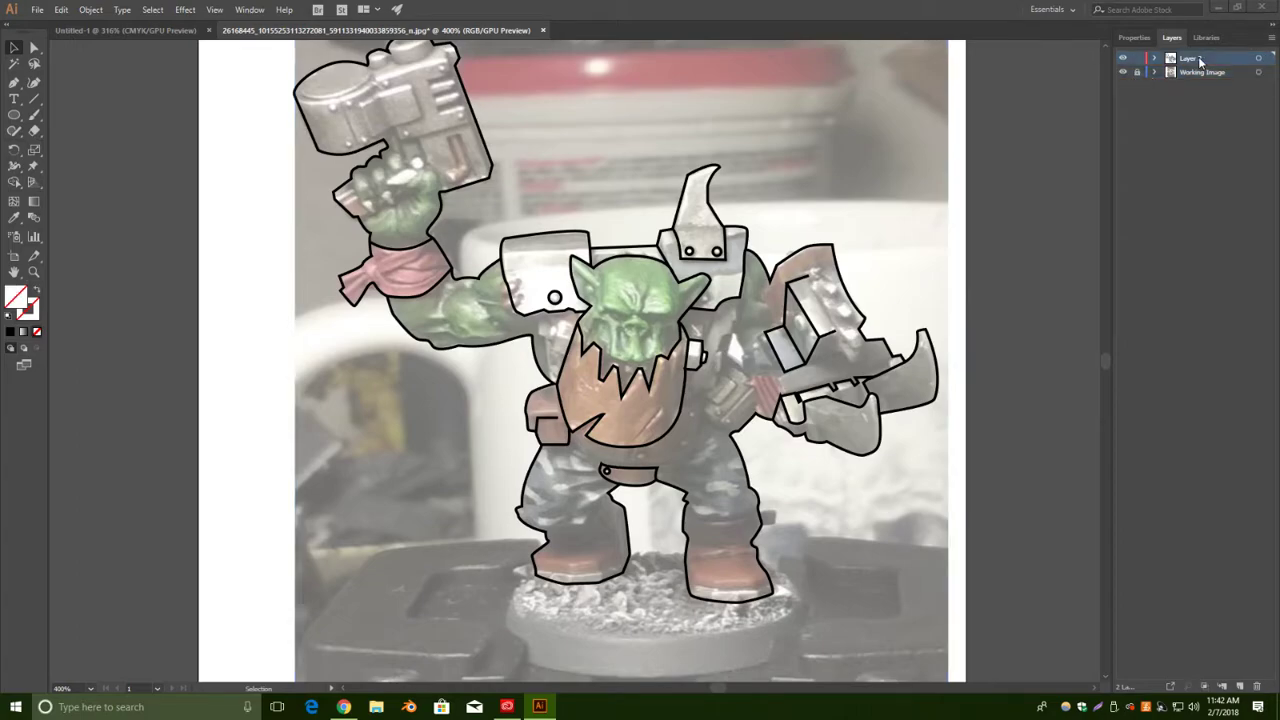
double_click(1193, 58)
left_click(1200, 207)
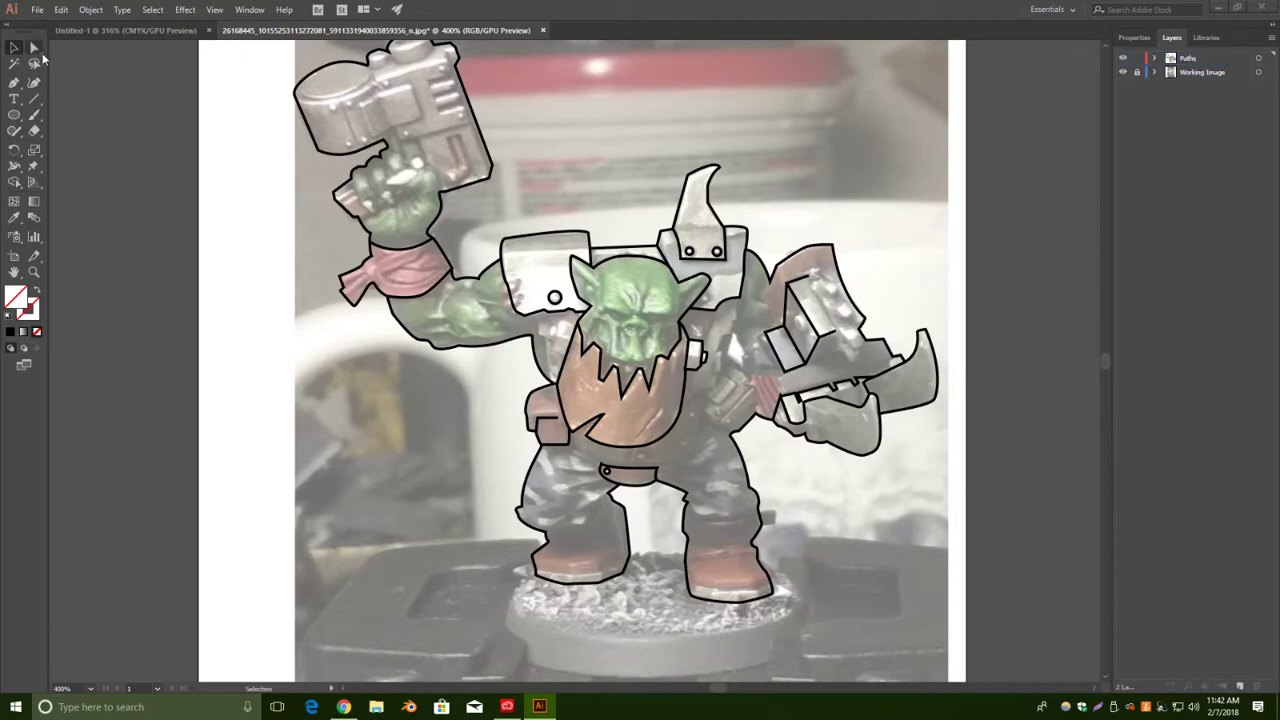
Draw a two-segment path for the weapon jaw's blunt rear end, from the small plate's lower corner to the band's edge.
left_click(14, 82)
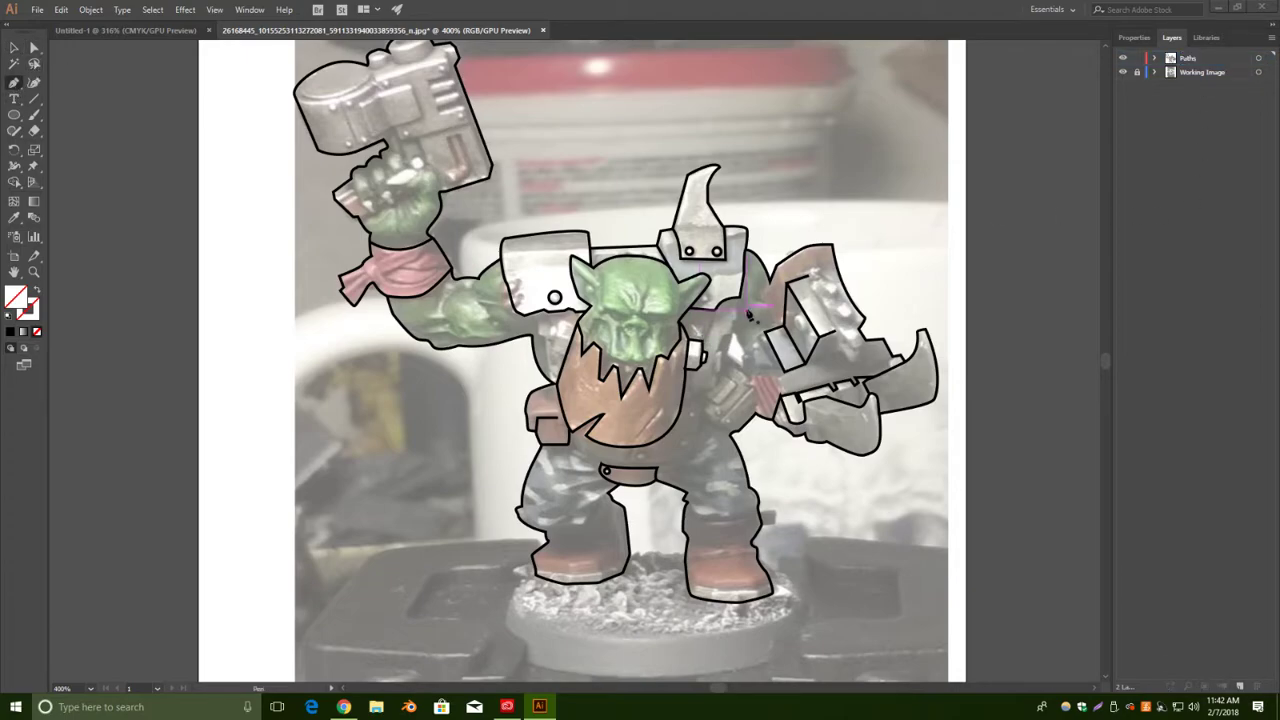
key("ctrl+plus")
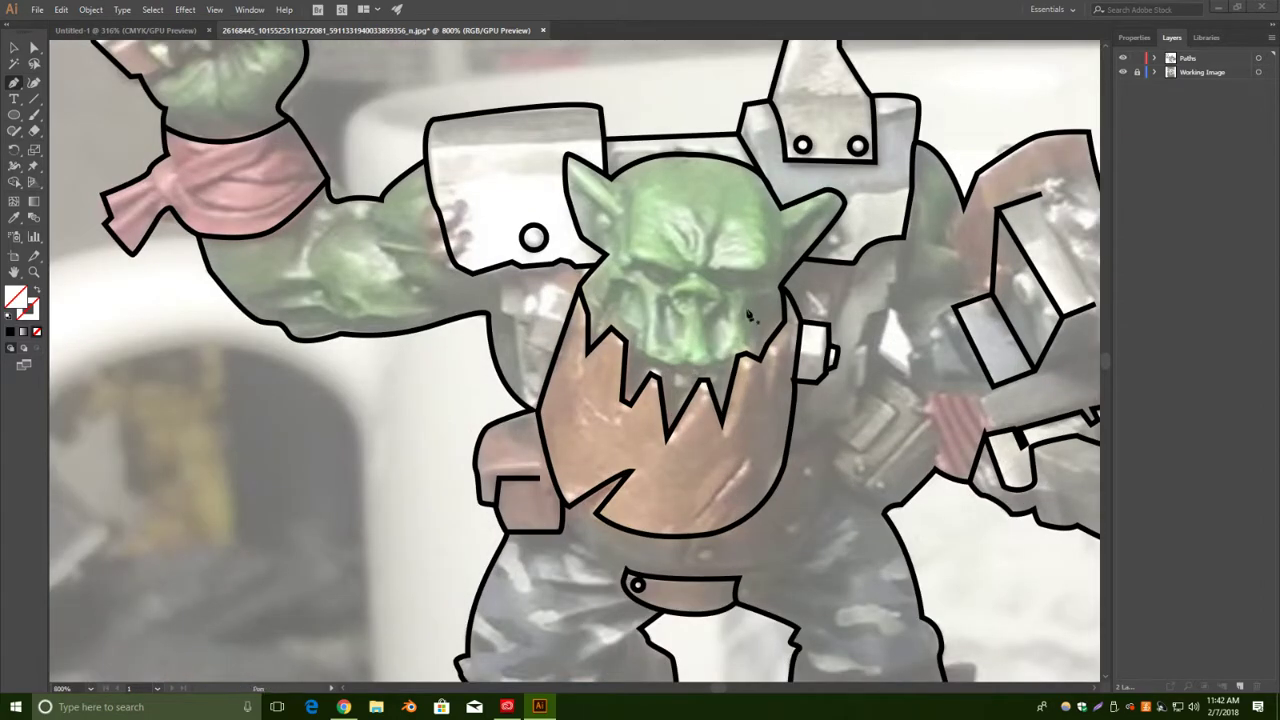
left_click_drag(749, 315, 652, 297)
left_click_drag(1020, 348, 847, 284)
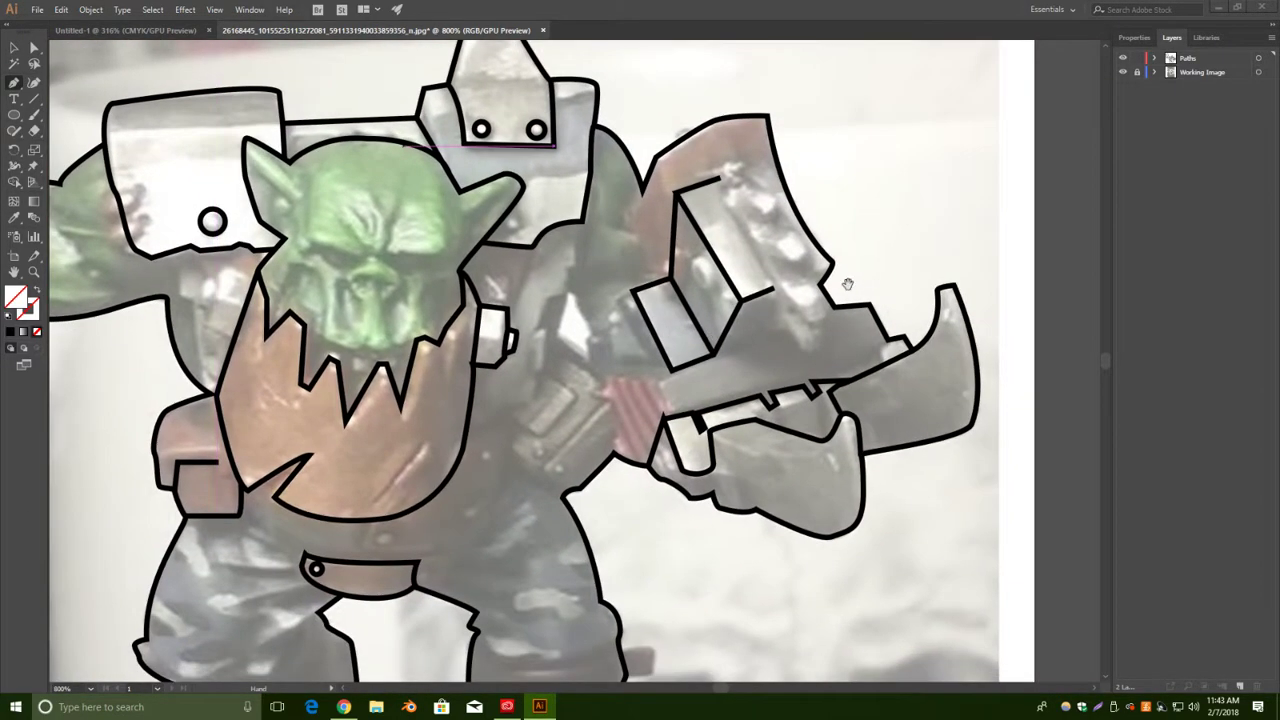
left_click(672, 371)
left_click(656, 381)
left_click(675, 418)
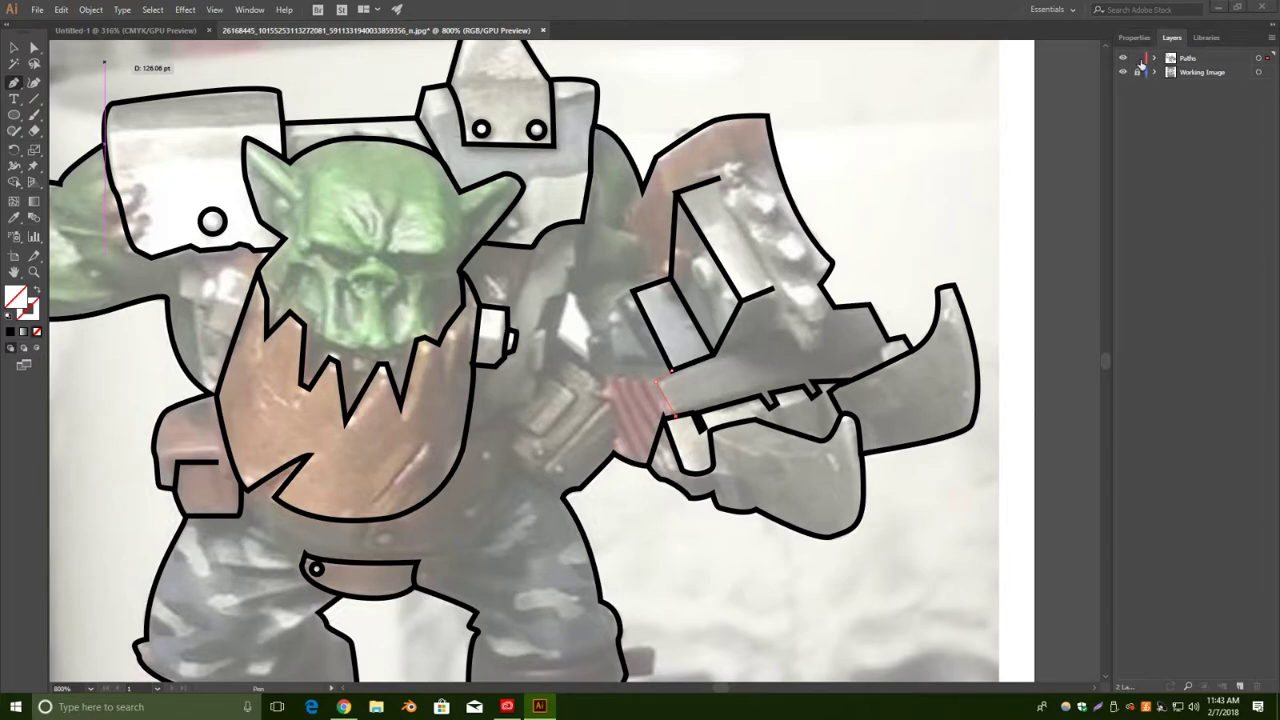
Give the new rear-end path a solid black stroke with no fill, then deselect it.
left_click(1207, 63)
left_click(1135, 38)
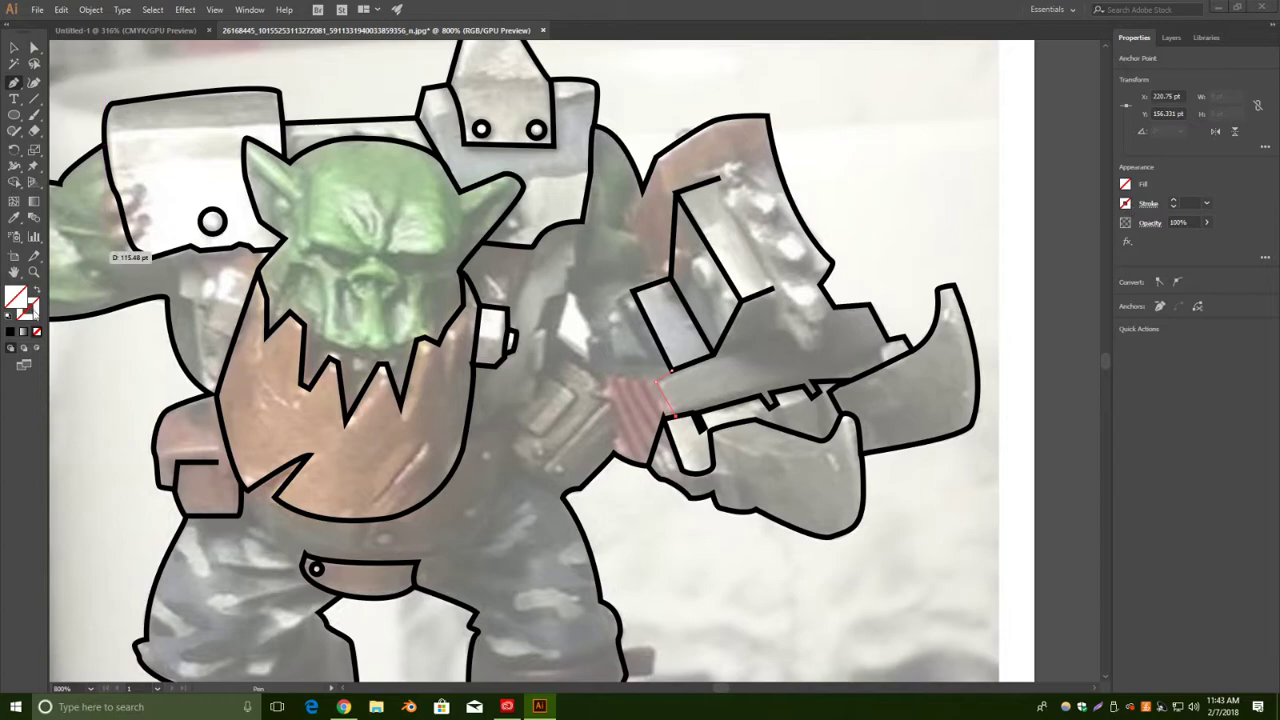
left_click(31, 310)
left_click(10, 333)
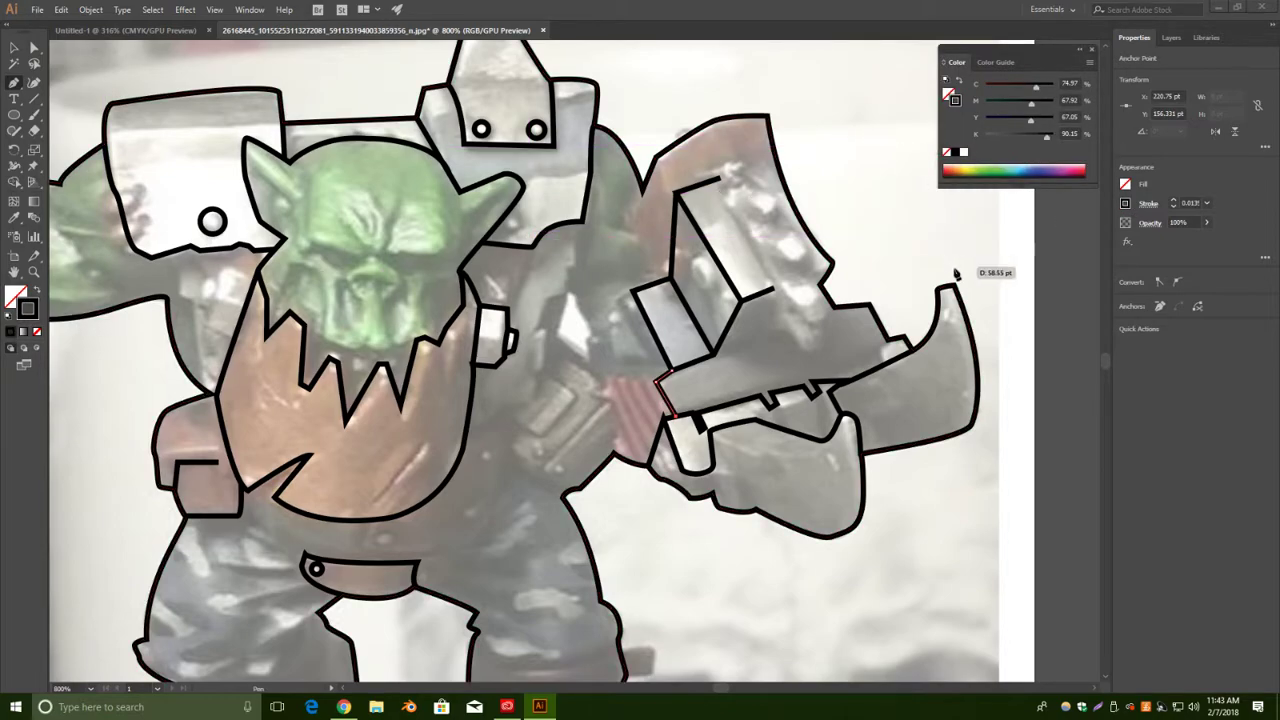
left_click(14, 48)
left_click(896, 139)
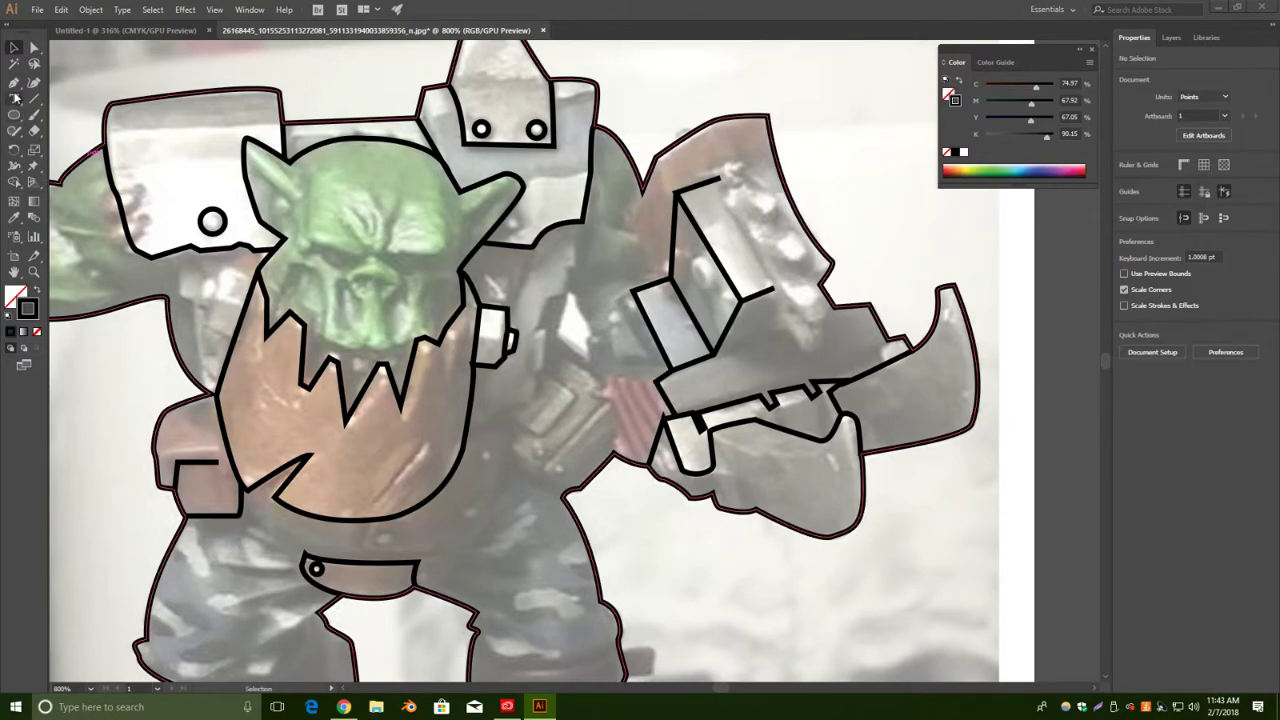
Outline the weapon block's lower end face from the small plate's corner to the long plate's lower corner, nudge its outer corner inward, then deselect.
left_click(14, 82)
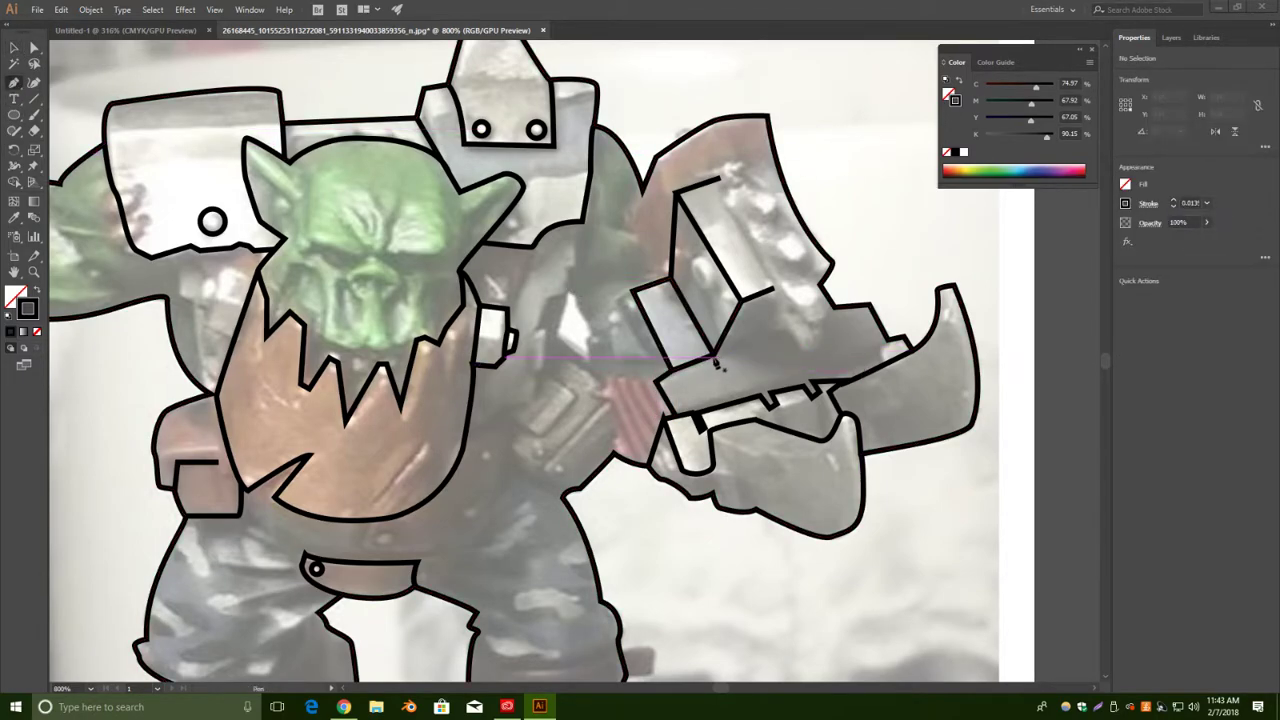
left_click(714, 352)
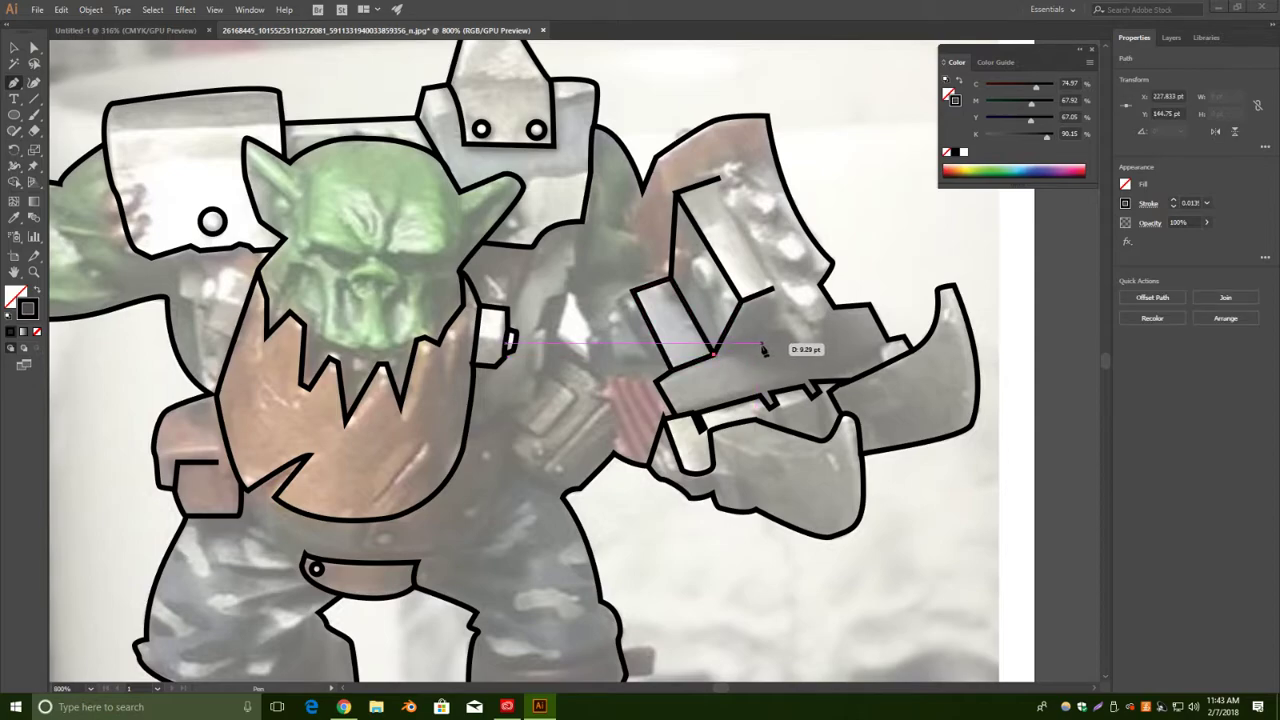
left_click(757, 347)
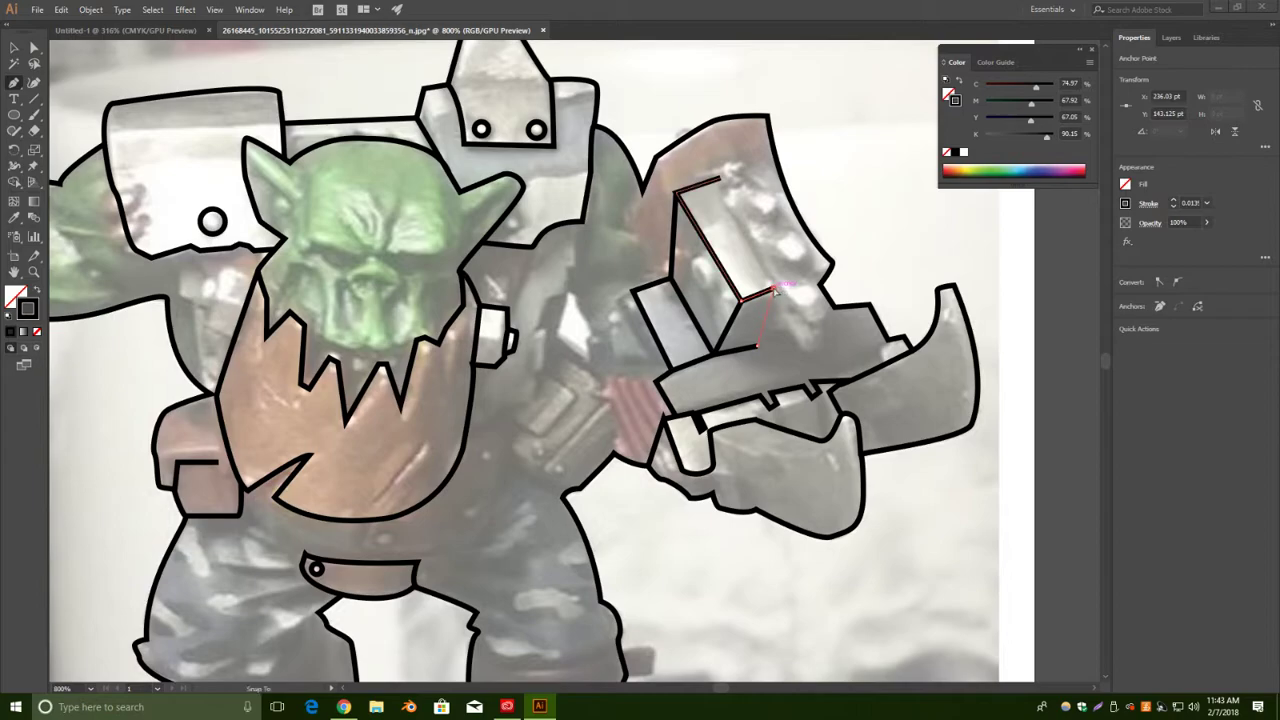
left_click(776, 288)
left_click(35, 47)
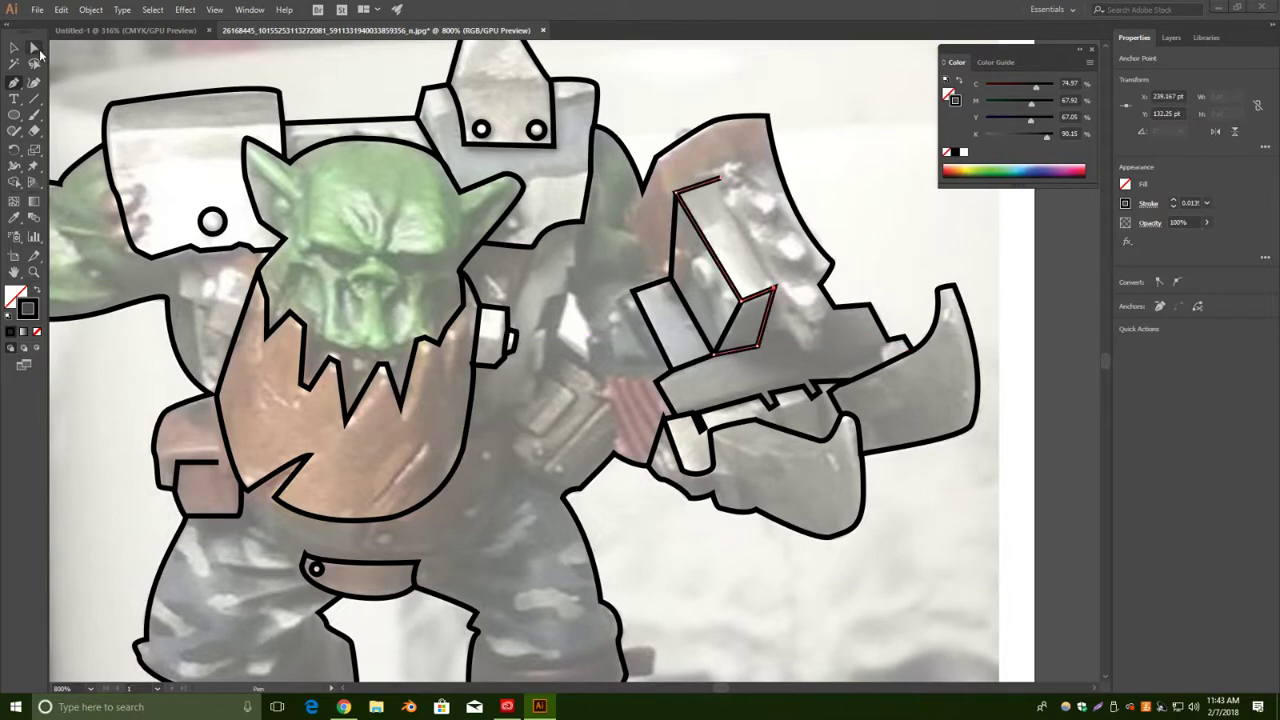
left_click_drag(764, 349, 760, 343)
left_click(230, 305)
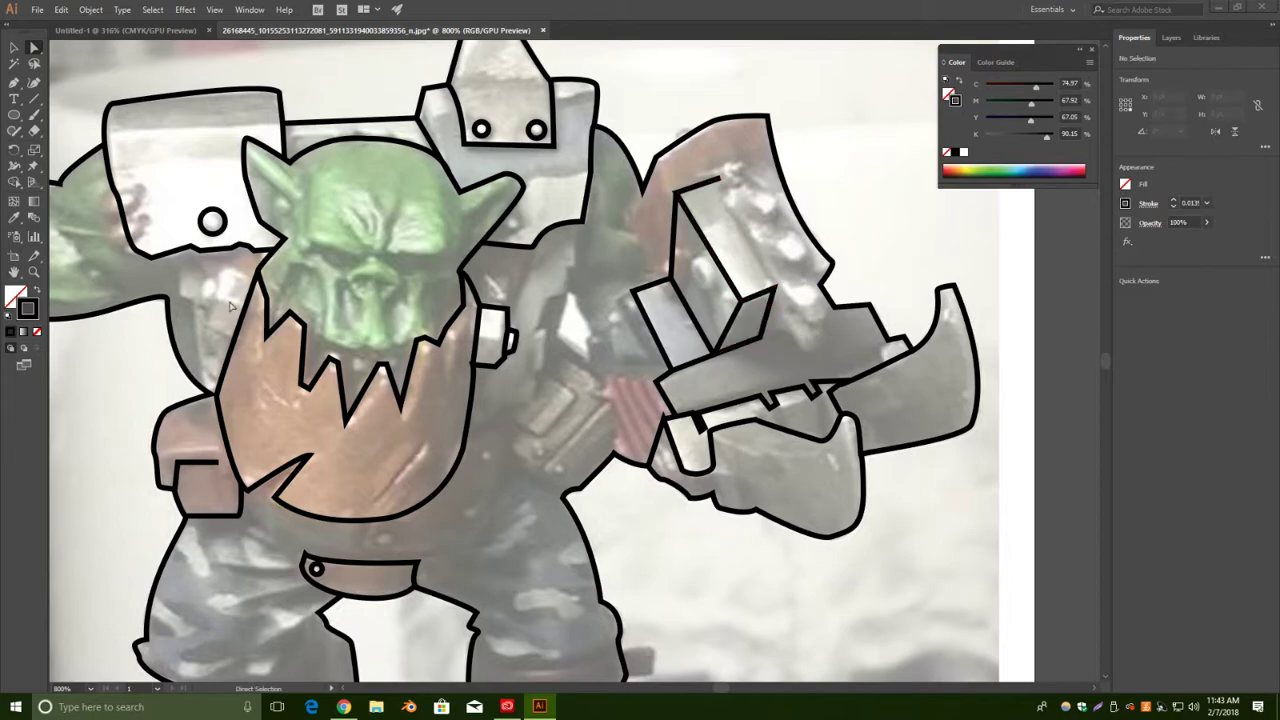
Close the long weapon plate with a straight edge between its upper and lower outer corners, then deselect.
left_click(13, 81)
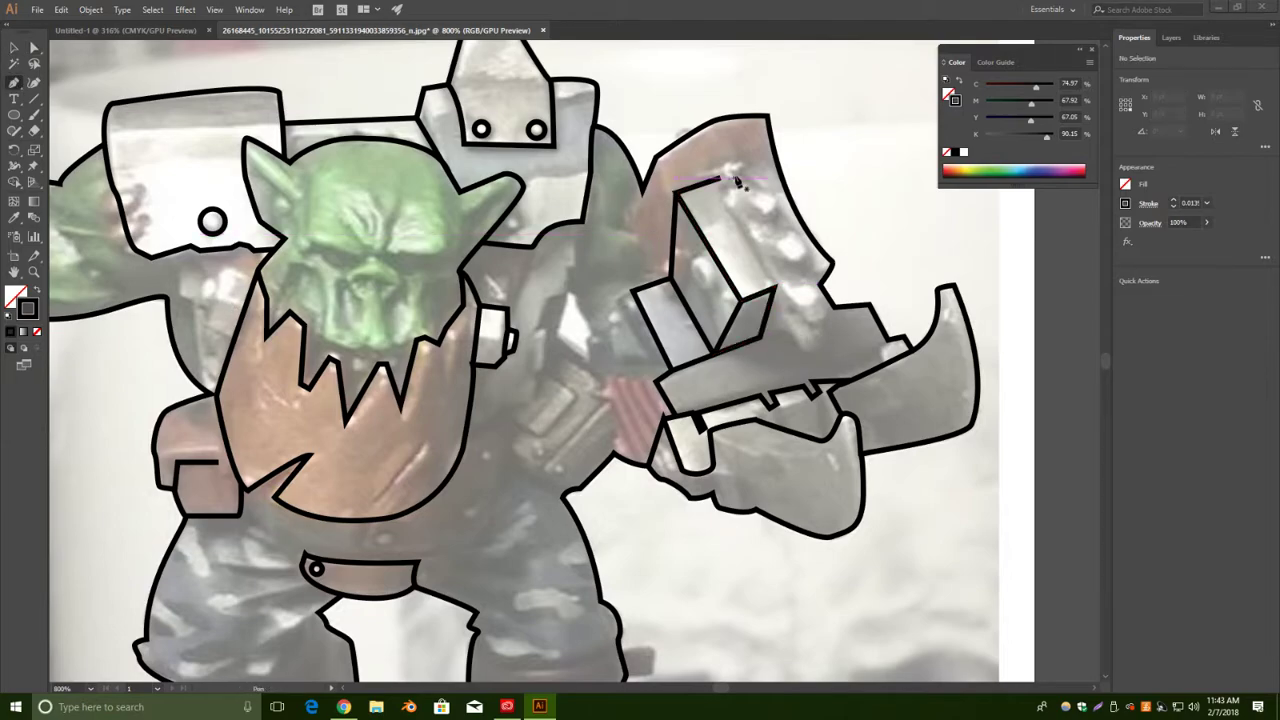
left_click(716, 181)
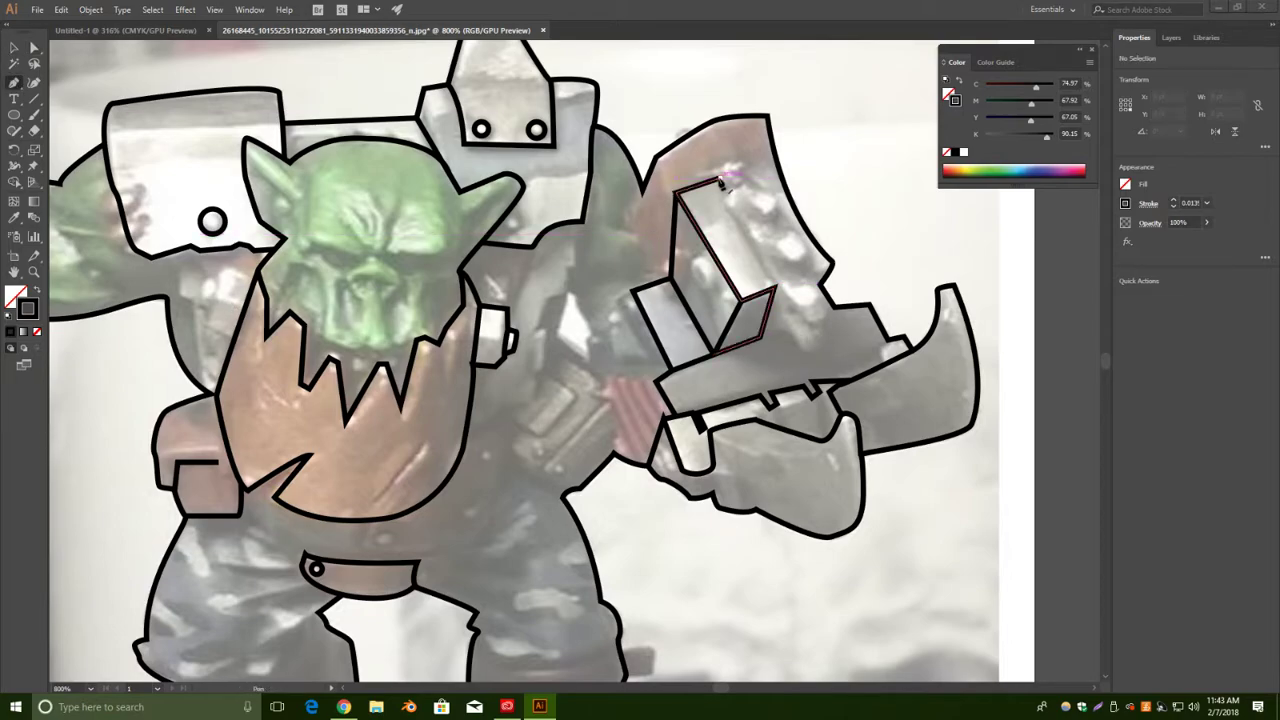
left_click(776, 289)
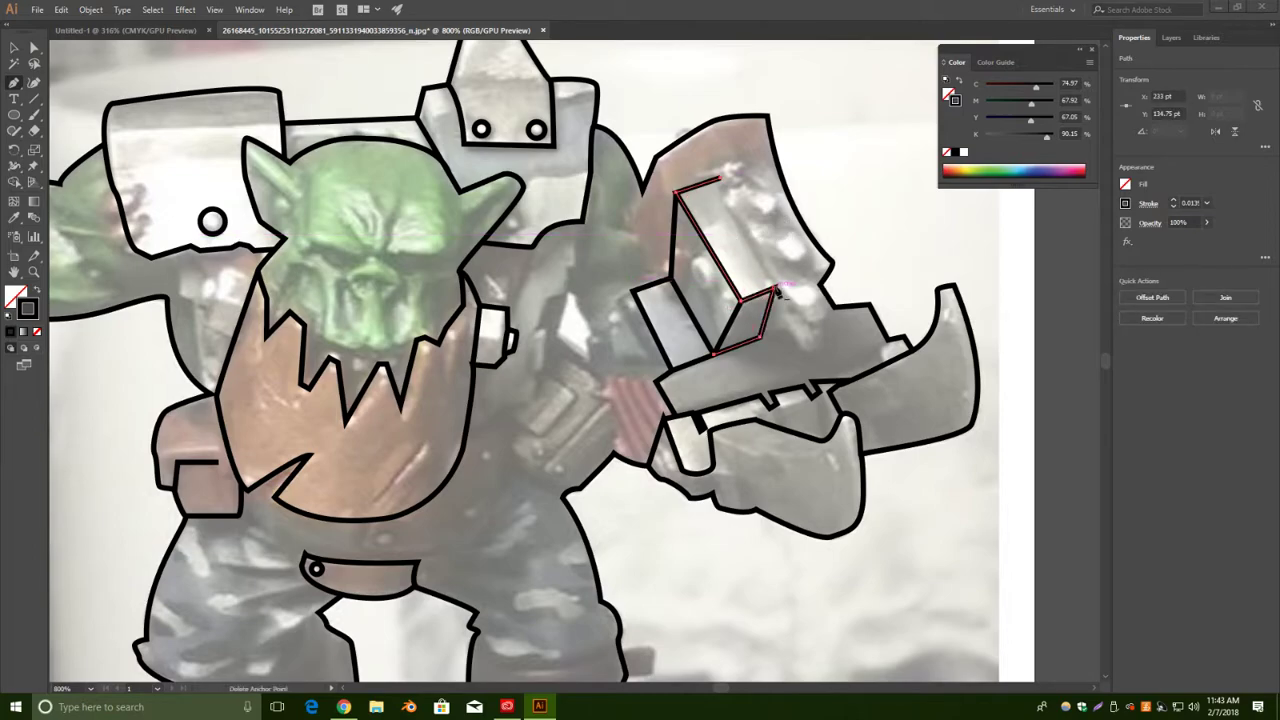
left_click(776, 289)
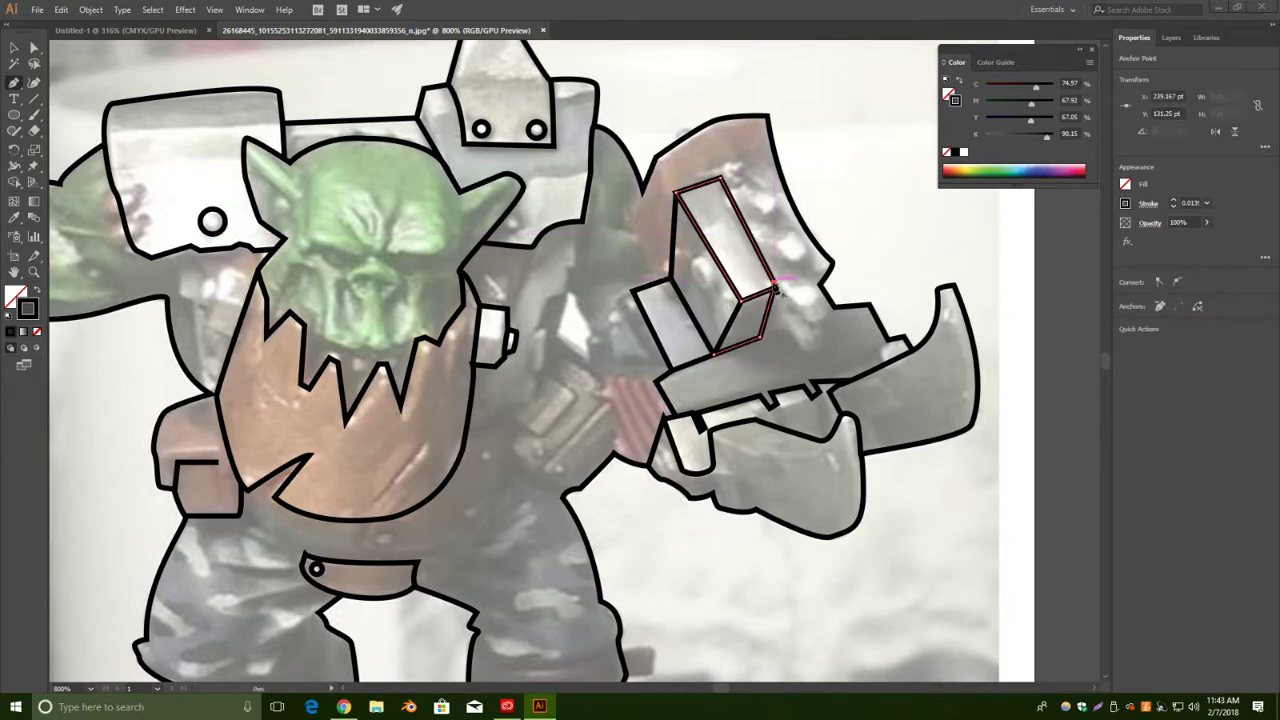
key("a")
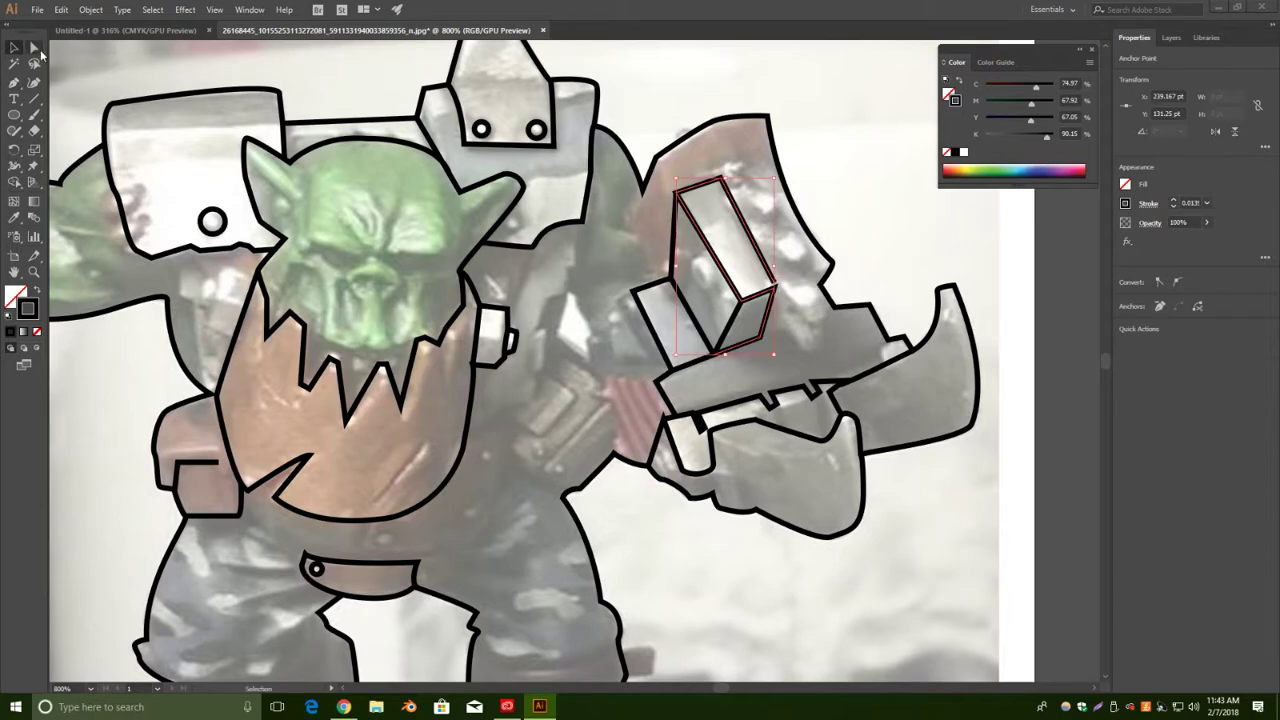
left_click(775, 313)
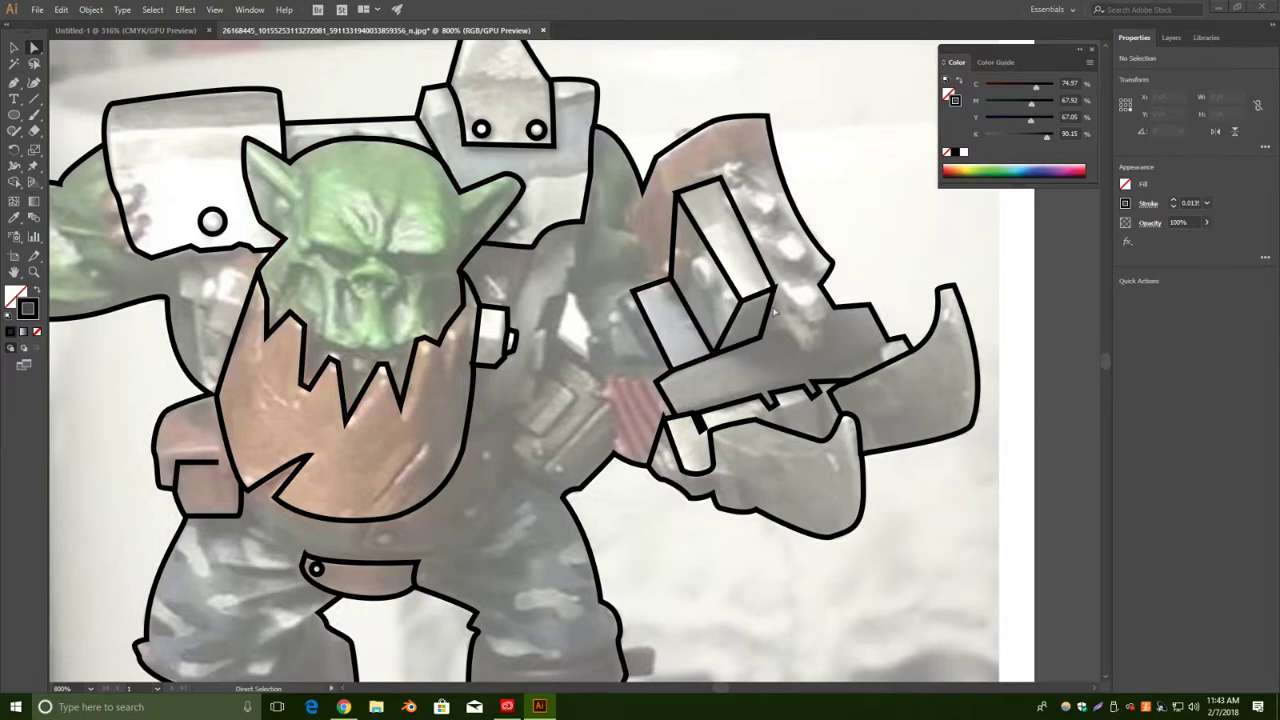
Trace the red wristband's upper edge and jagged inner edge from the weapon's rear corner to the arm outline, then deselect.
scroll(775, 313, "up", 2)
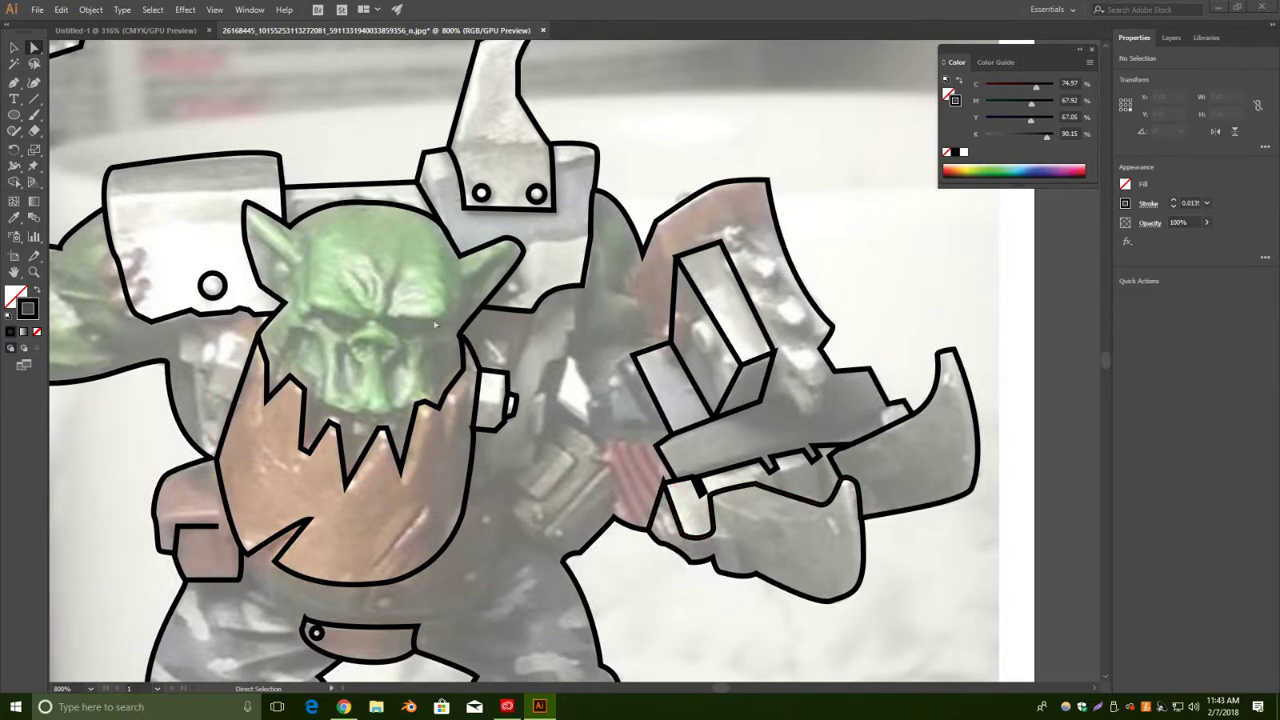
scroll(446, 178, "down", 7)
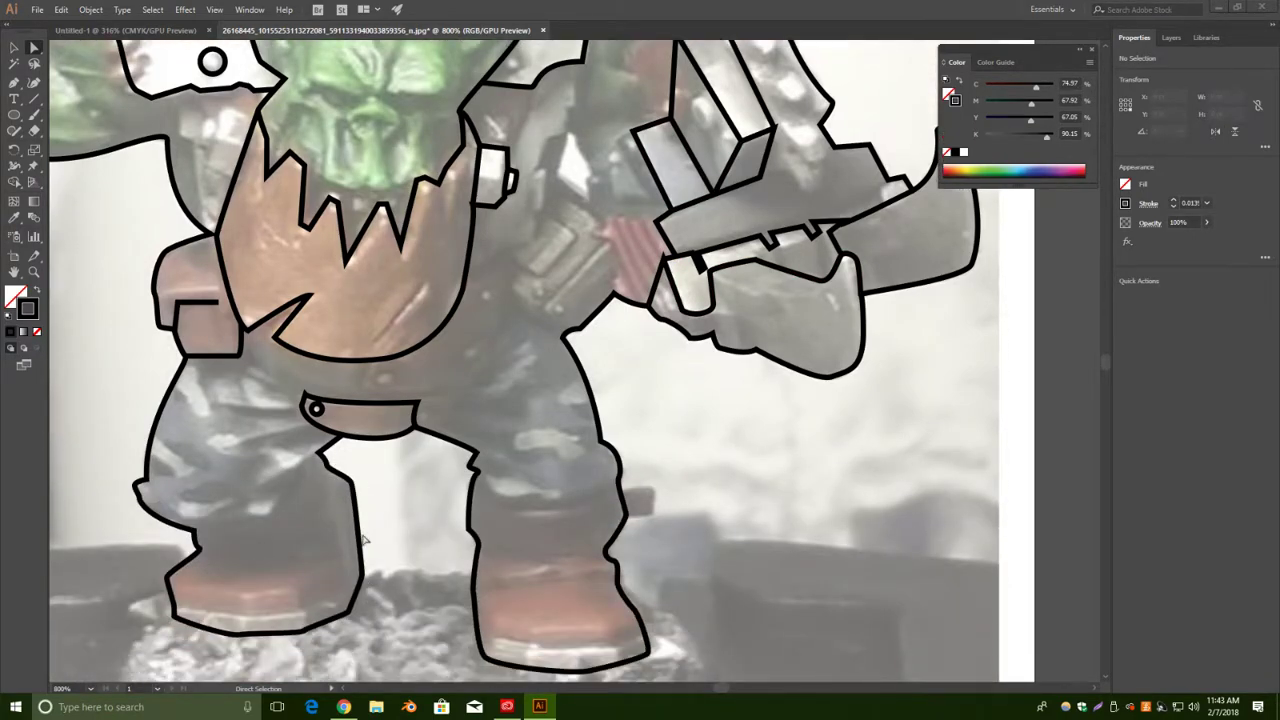
scroll(365, 558, "up", 4)
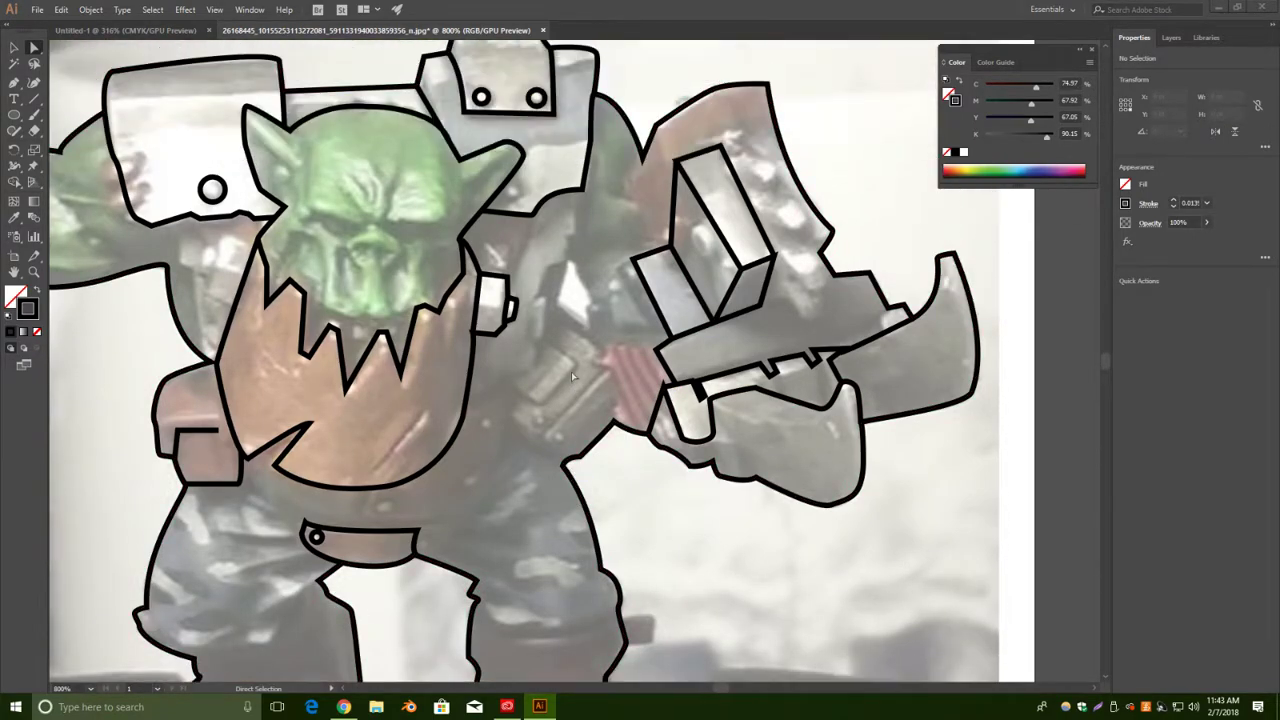
left_click(14, 82)
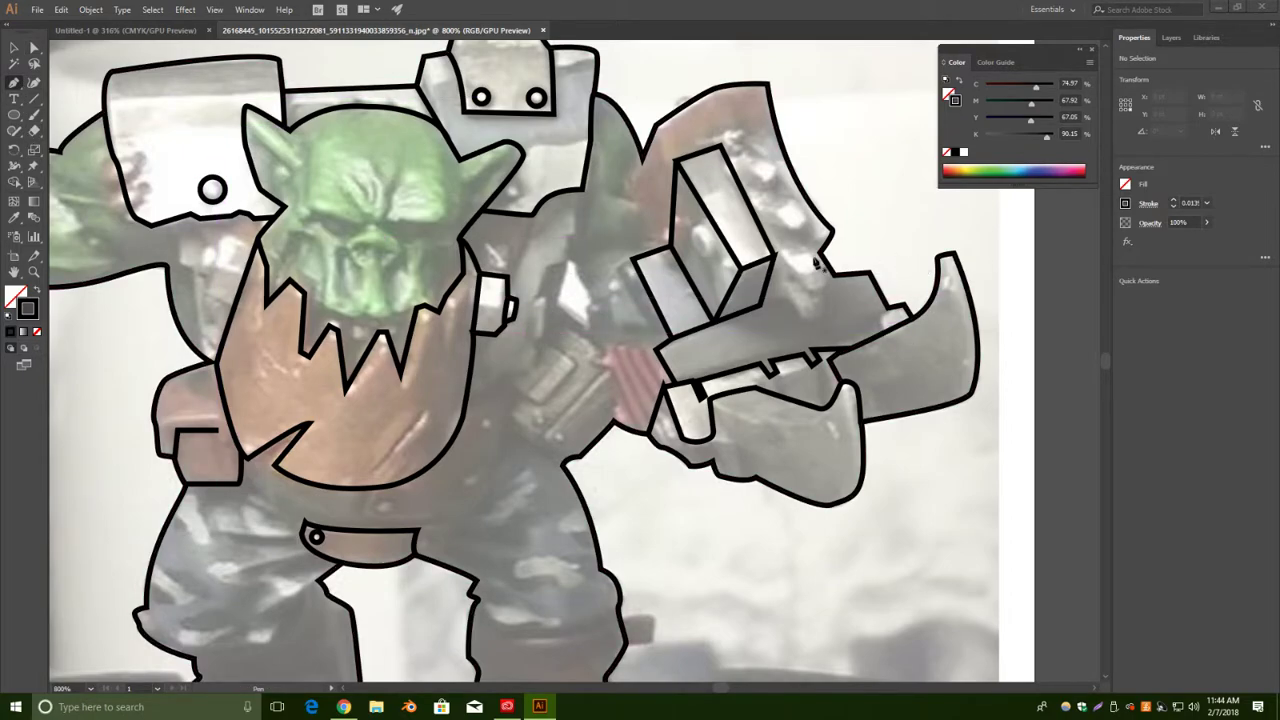
left_click(657, 349)
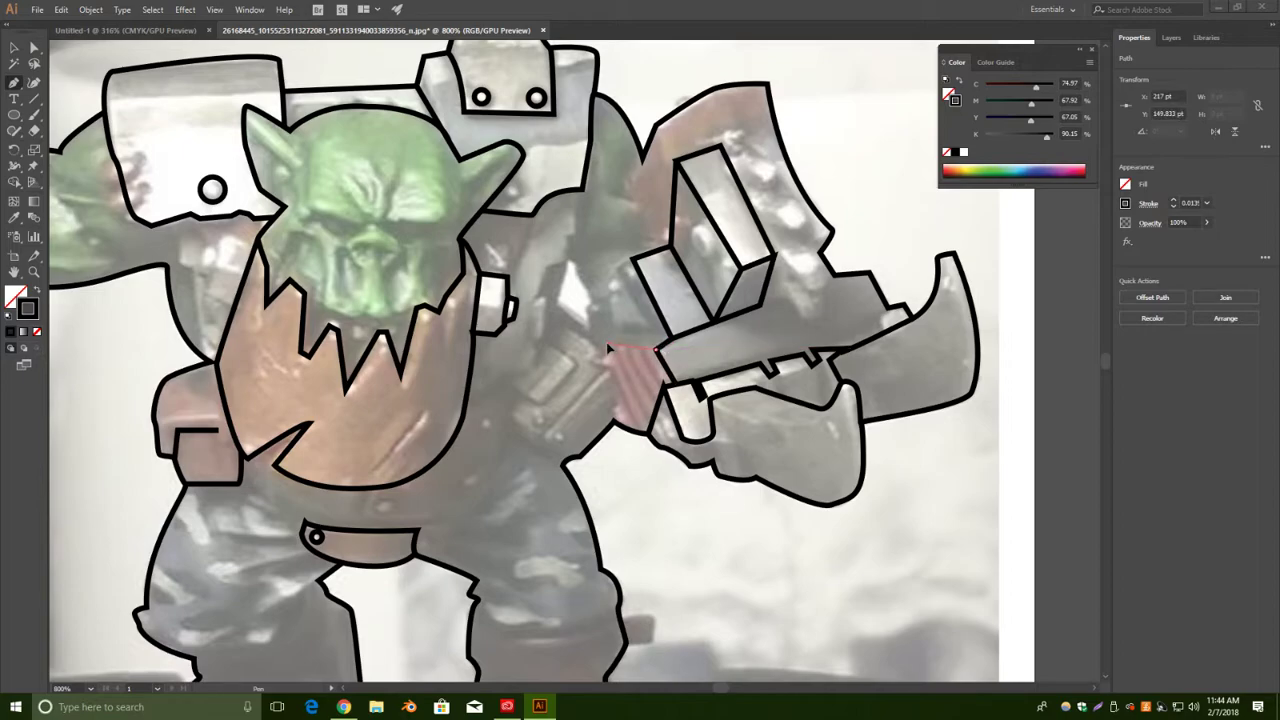
left_click_drag(601, 349, 616, 425)
left_click(603, 358)
left_click(621, 403)
left_click(614, 409)
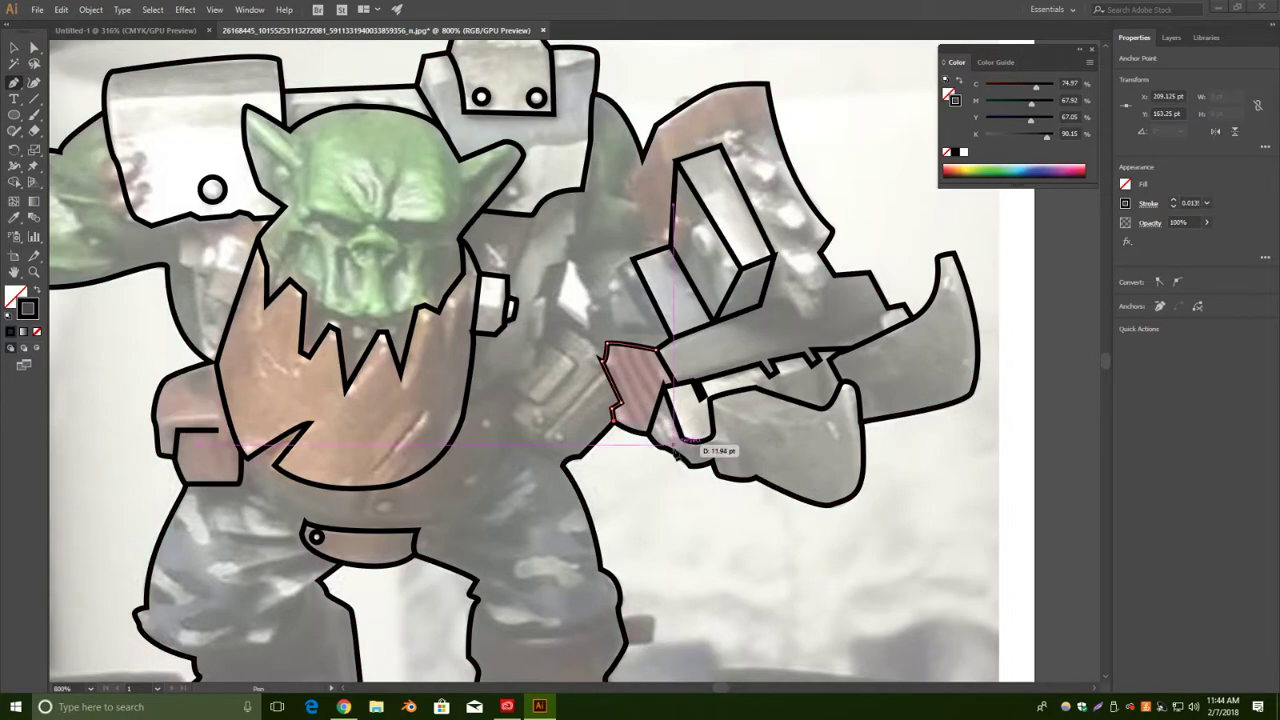
left_click(15, 47)
left_click(841, 159)
Draw a short curved line from the belly beside the beard plate to the hip notch above the thigh, then deselect.
left_click_drag(585, 440, 610, 460)
left_click(14, 82)
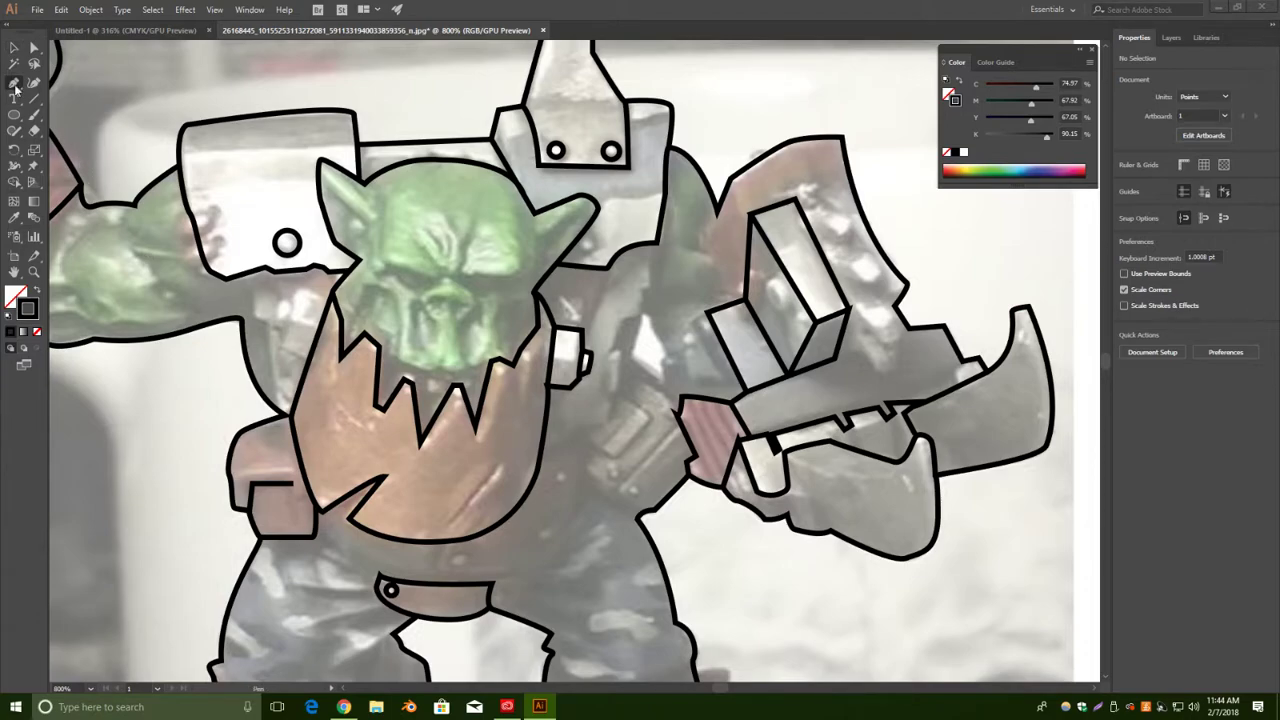
left_click(584, 471)
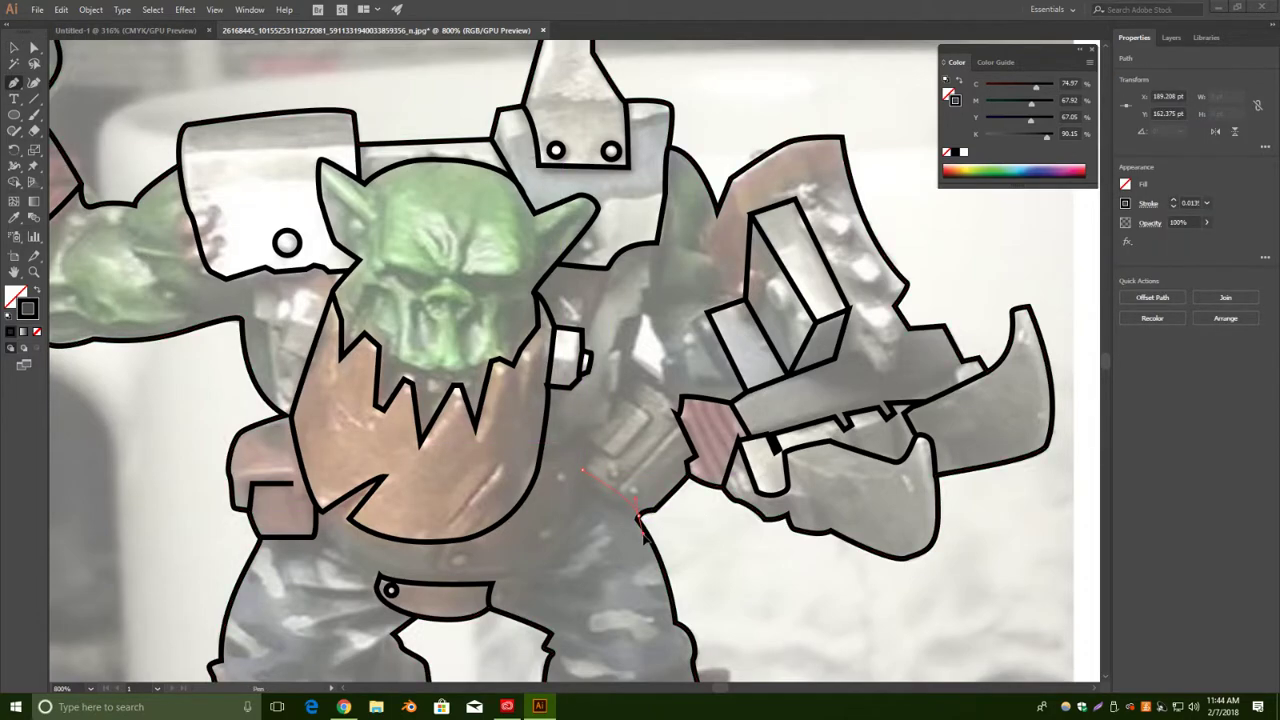
left_click(641, 525)
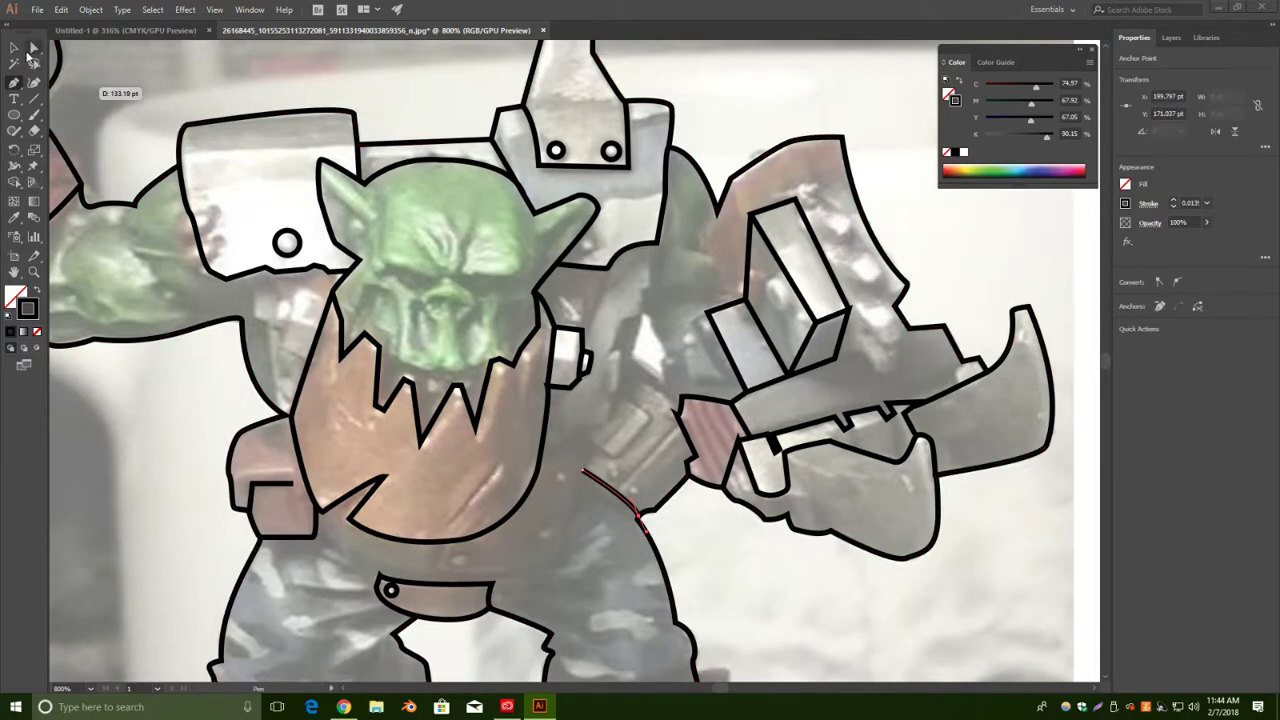
left_click(14, 48)
left_click(695, 329)
Trace the inner side, lower edge and lower outer corner of the small white gap between the torso and the weapon arm.
left_click(16, 84)
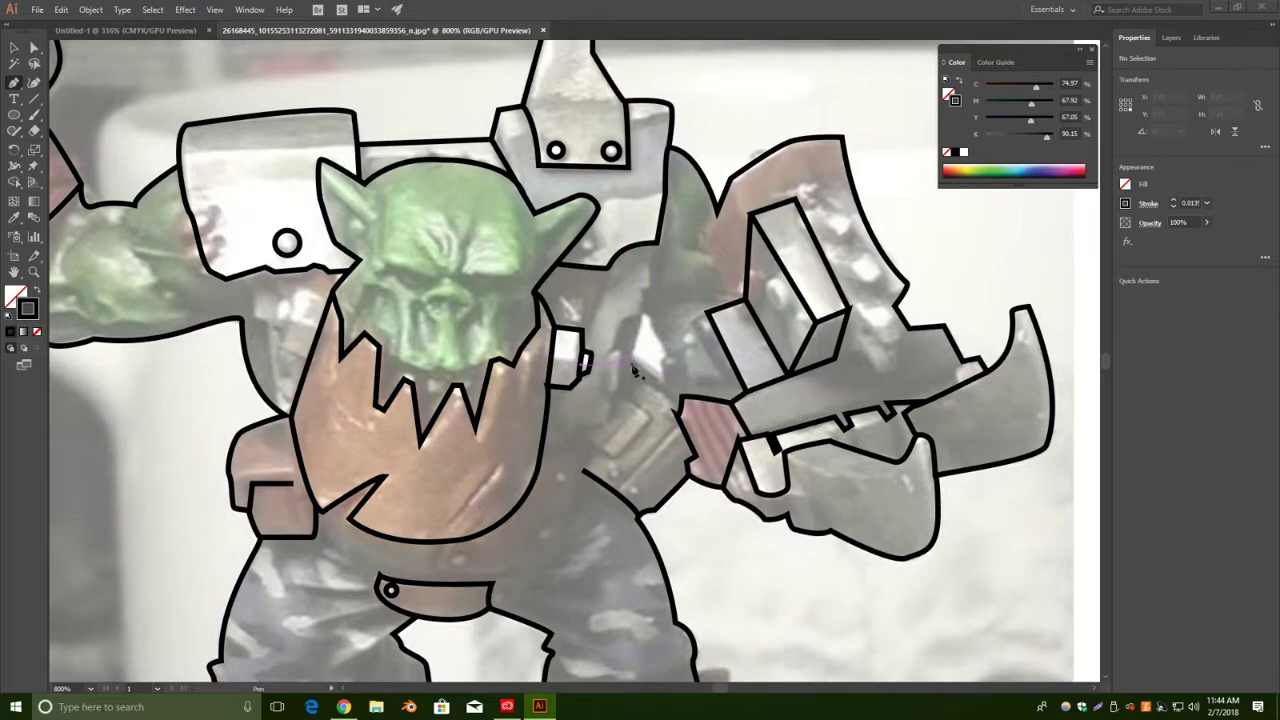
left_click(638, 314)
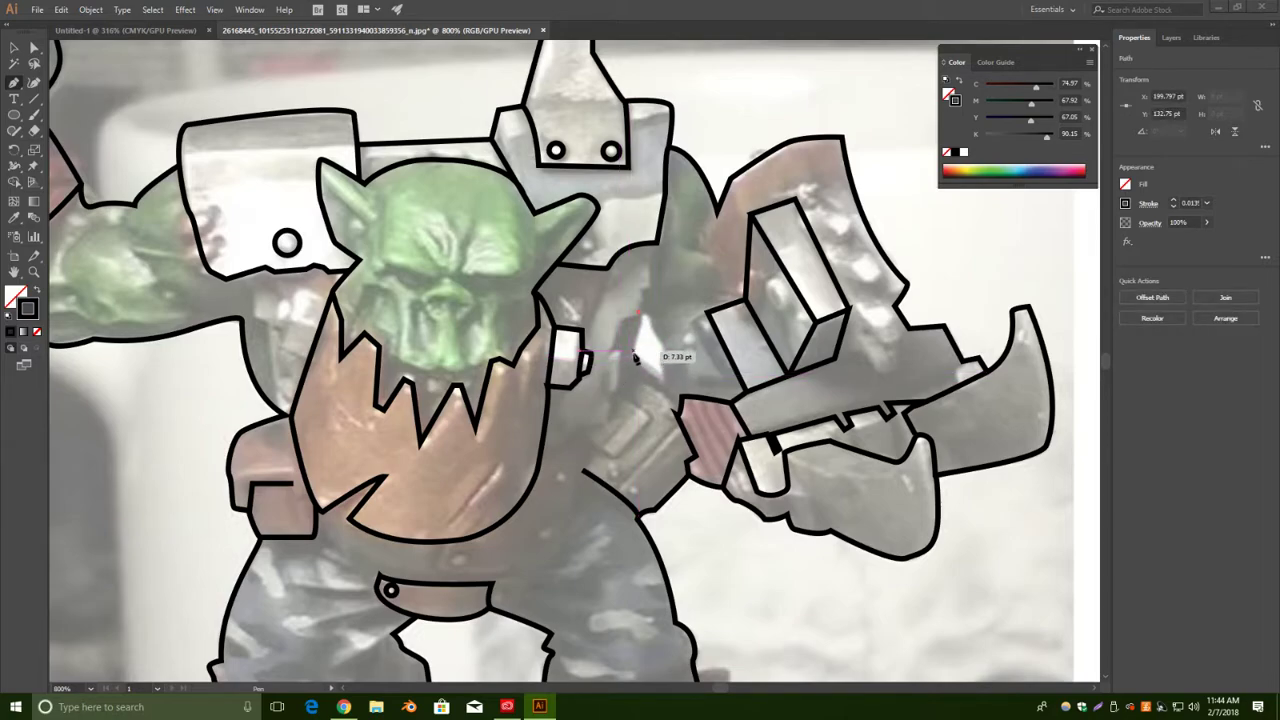
left_click(631, 357)
left_click_drag(625, 363, 625, 362)
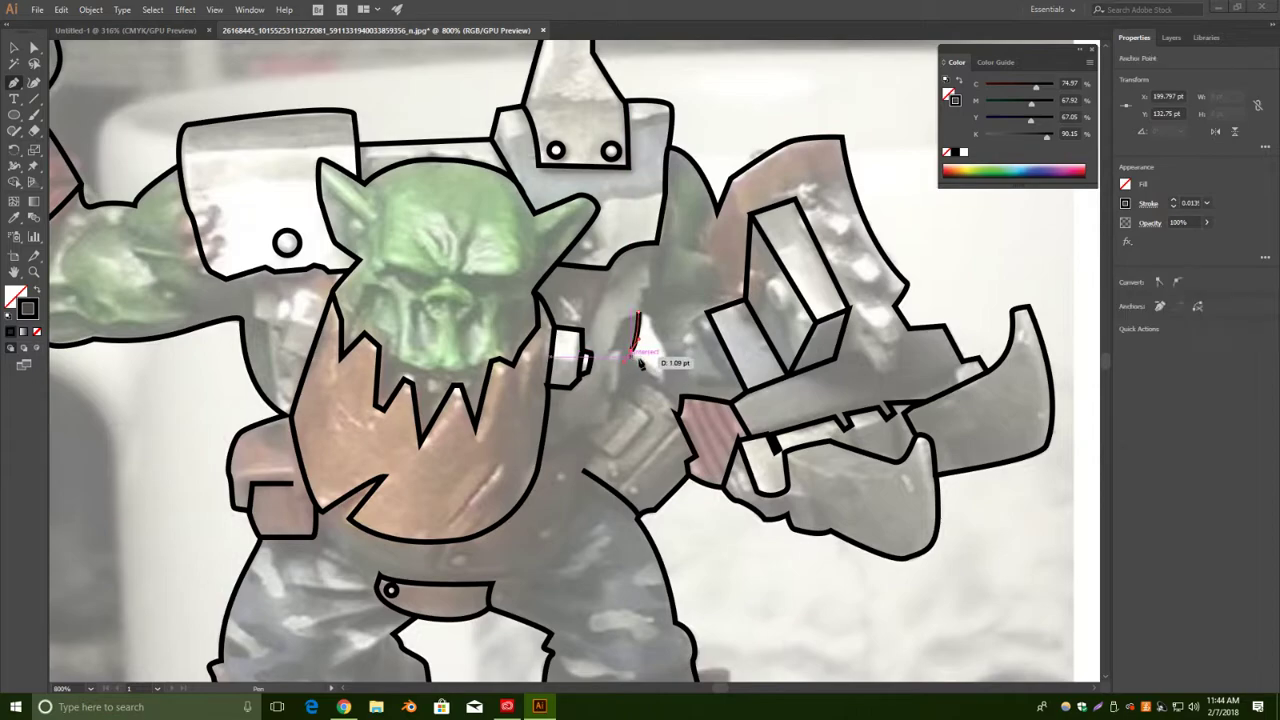
left_click(631, 350)
left_click(661, 379)
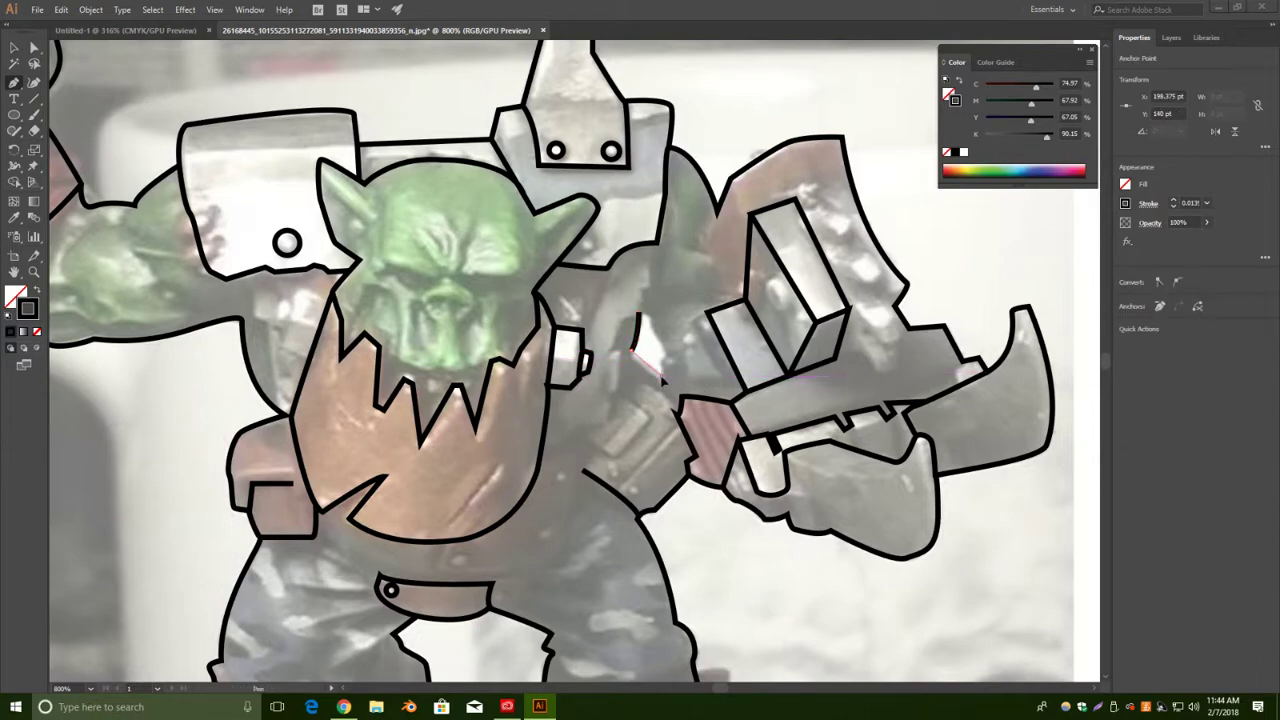
left_click_drag(668, 380, 663, 356)
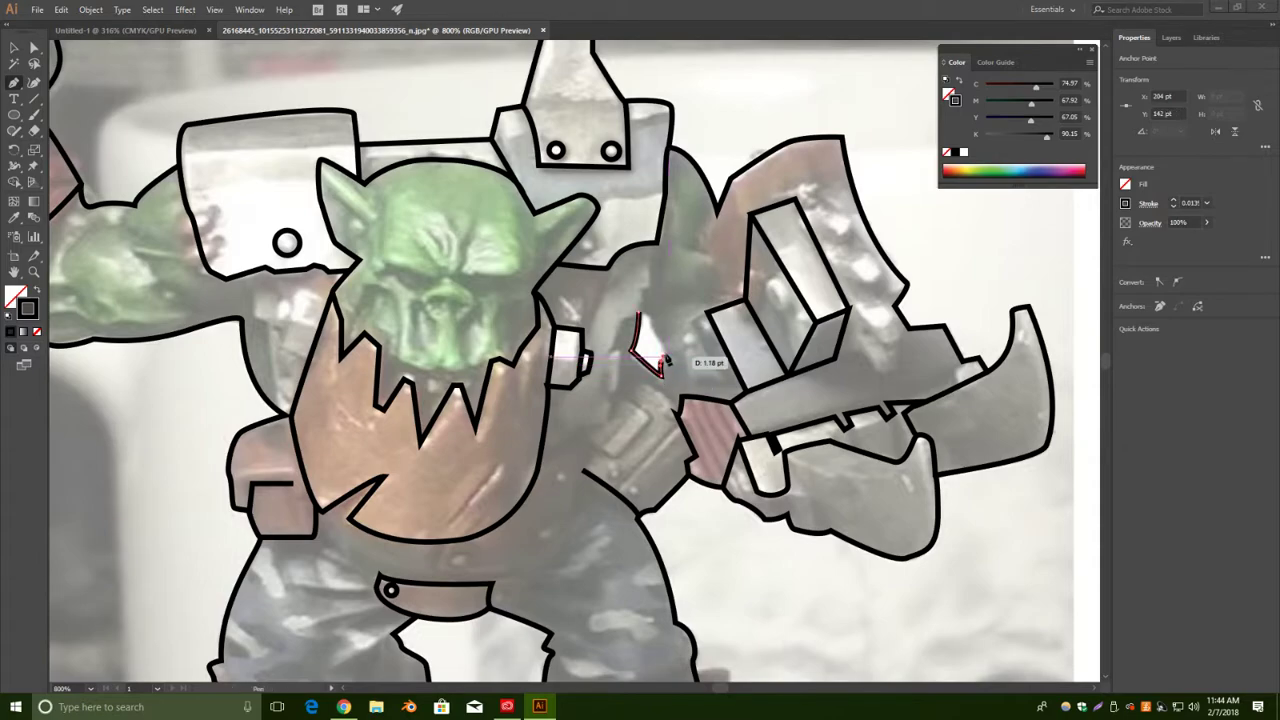
Trace the outer edge of the white gap between torso and weapon arm, close it at its starting point, then deselect.
key("ctrl+plus")
key("ctrl+plus")
key("ctrl+plus")
key("ctrl+plus")
key("ctrl+plus")
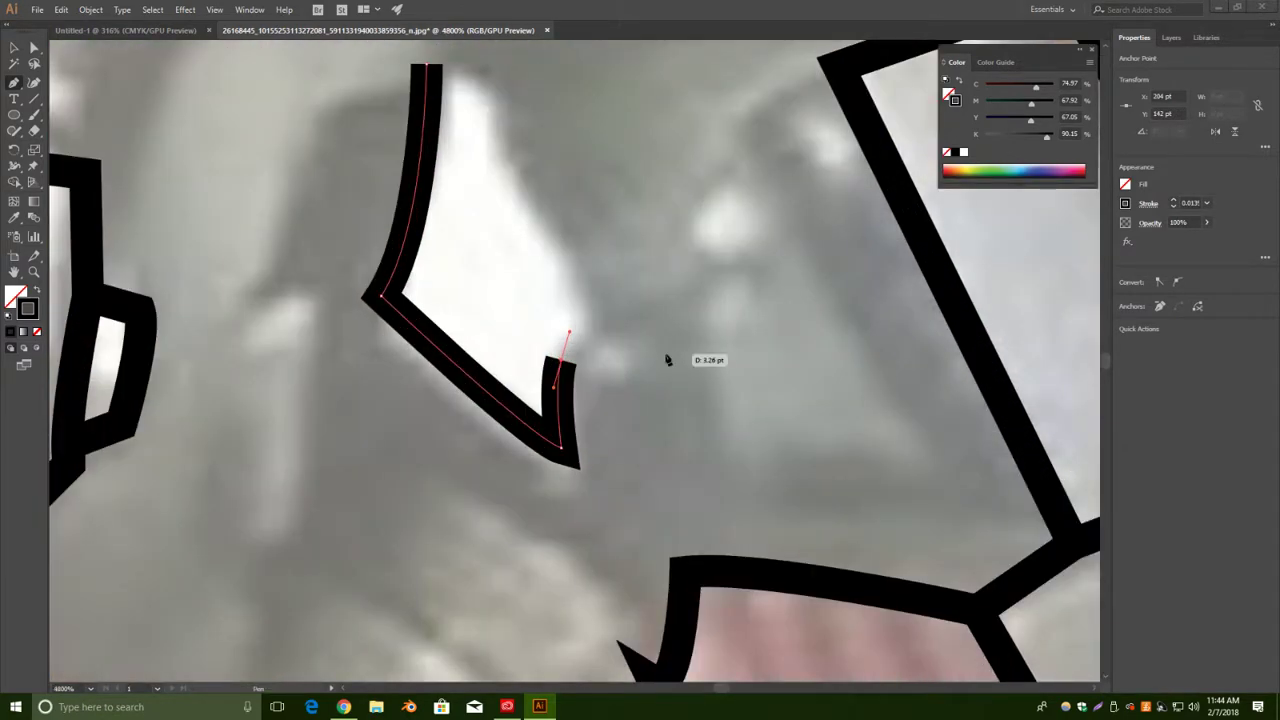
key("space")
left_click_drag(656, 281, 696, 355)
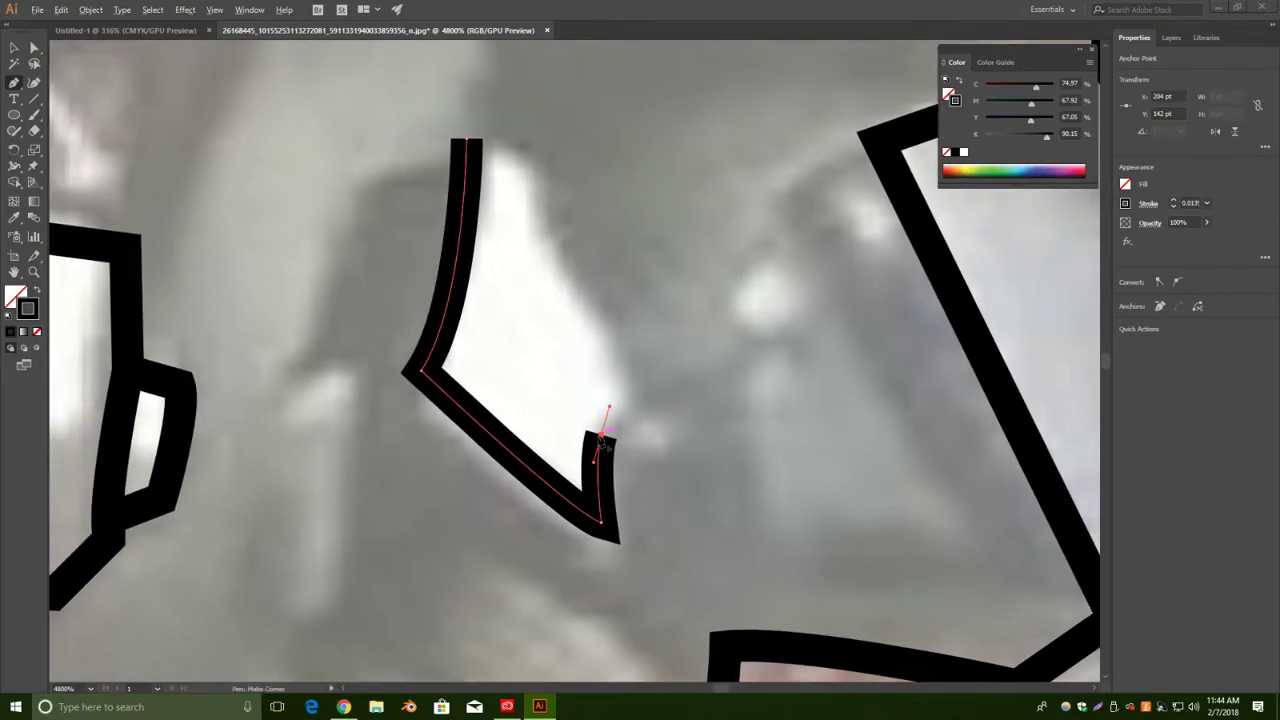
left_click(623, 410)
left_click_drag(521, 142, 437, 103)
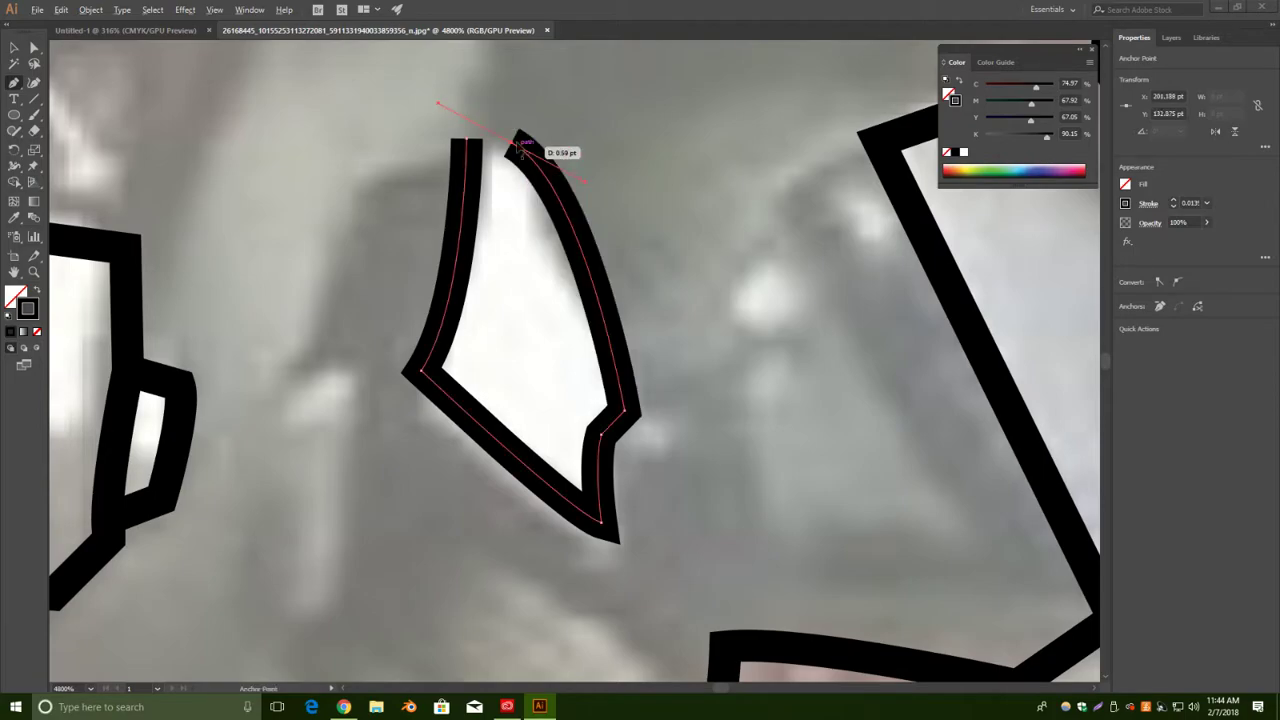
left_click(466, 139)
key("v")
left_click(767, 177)
key("ctrl+minus")
key("ctrl+minus")
key("ctrl+minus")
key("ctrl+minus")
key("ctrl+minus")
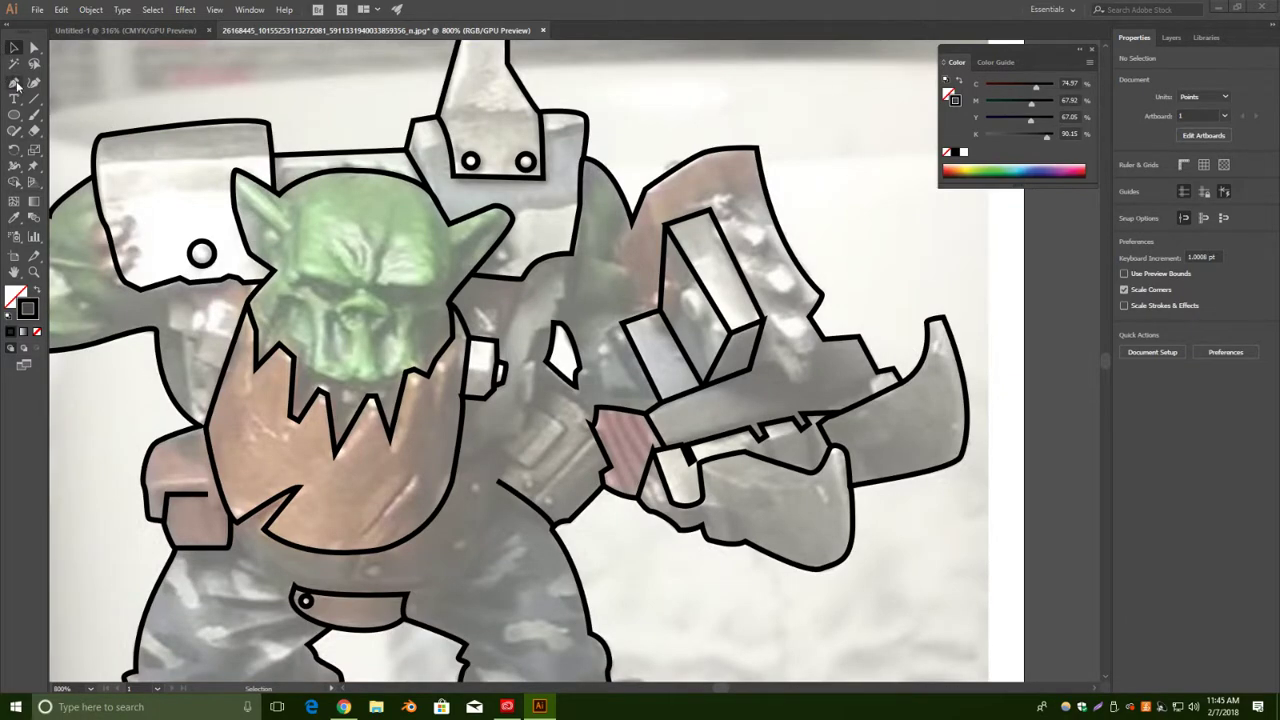
Draw a jagged line from the top of the white gap up to the shoulder plate's lower edge, then deselect.
left_click(15, 83)
left_click(555, 325)
left_click(555, 322)
left_click_drag(552, 300, 562, 262)
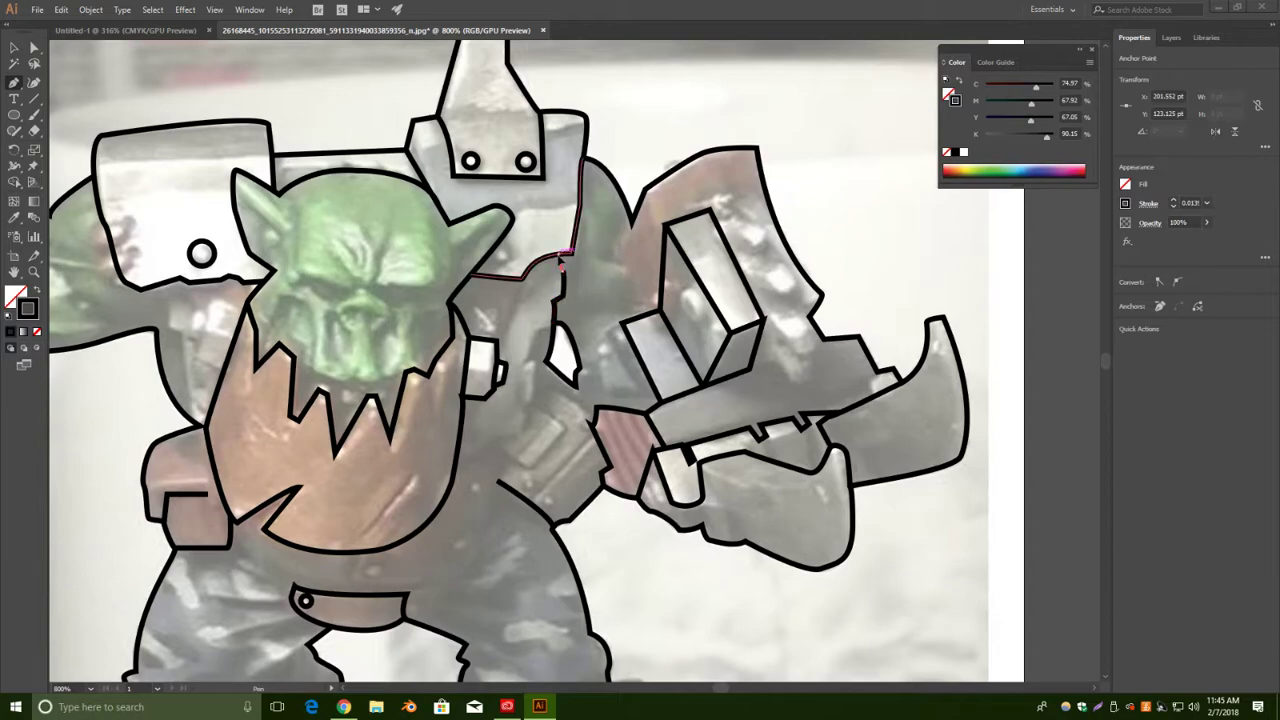
key("v")
left_click(362, 115)
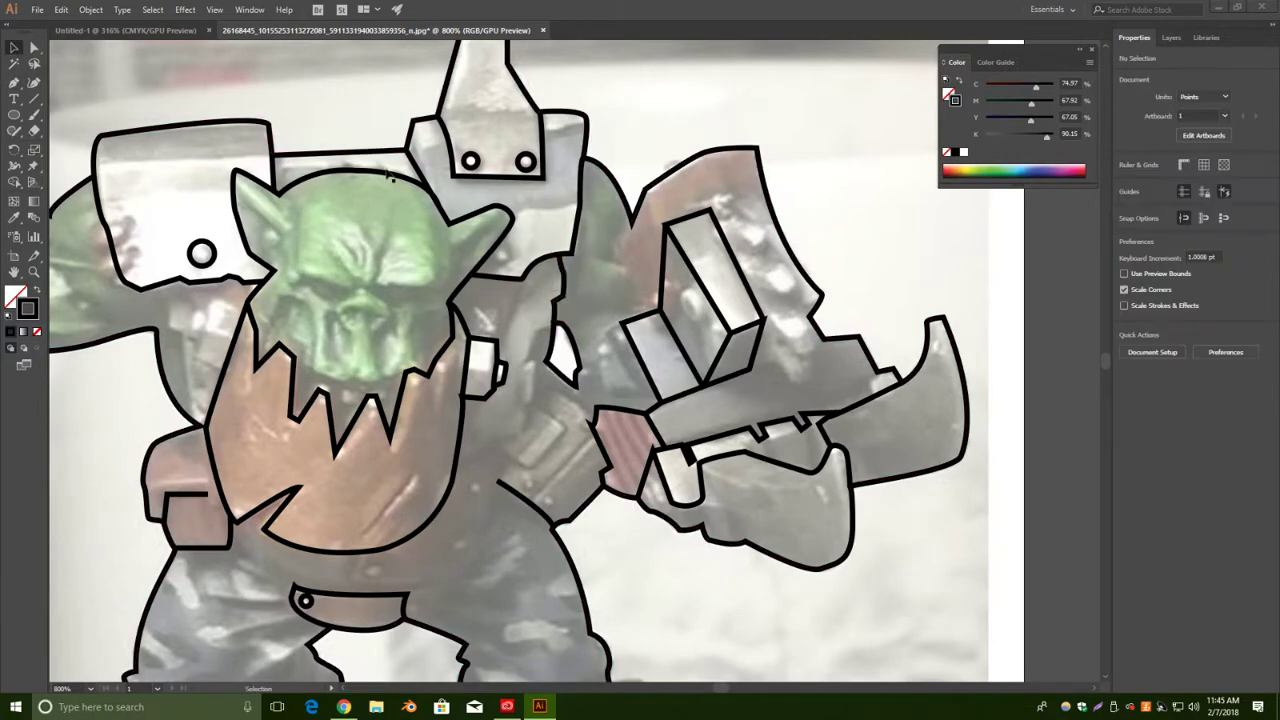
Trace the forearm's inner edge from the white gap's inner corner down to the open end of the hip curve, then deselect.
left_click(14, 83)
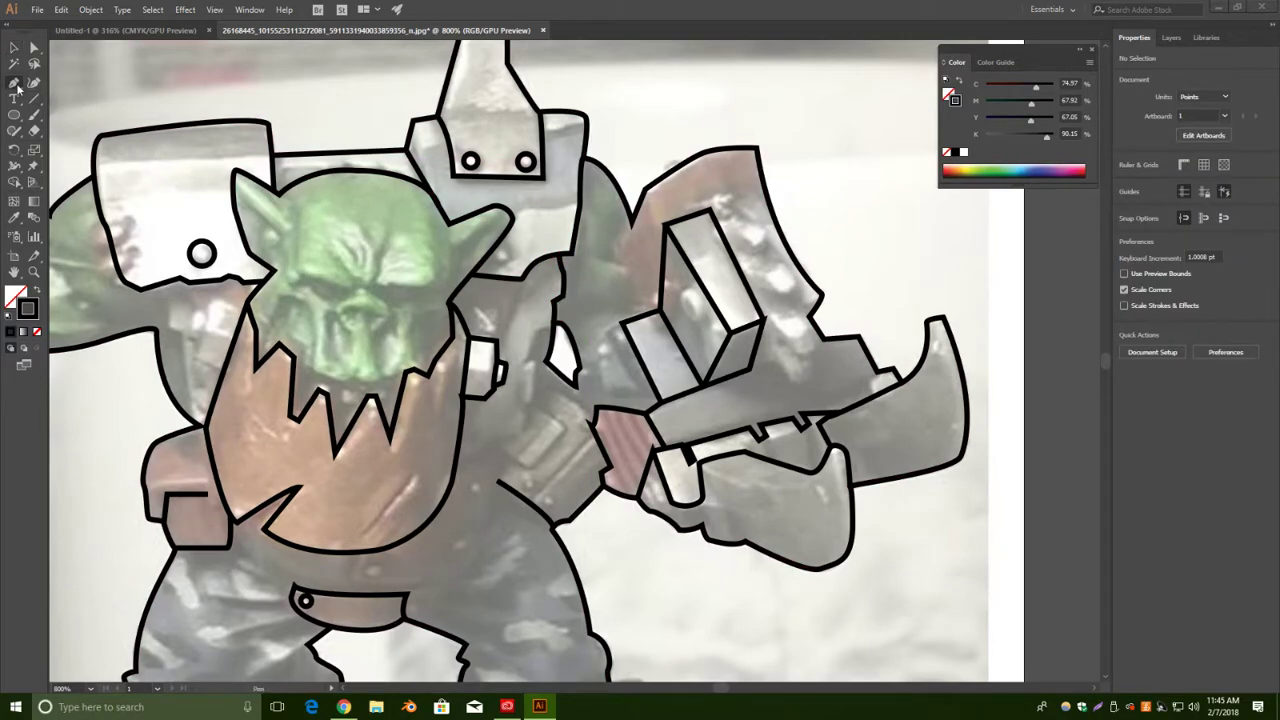
left_click(547, 362)
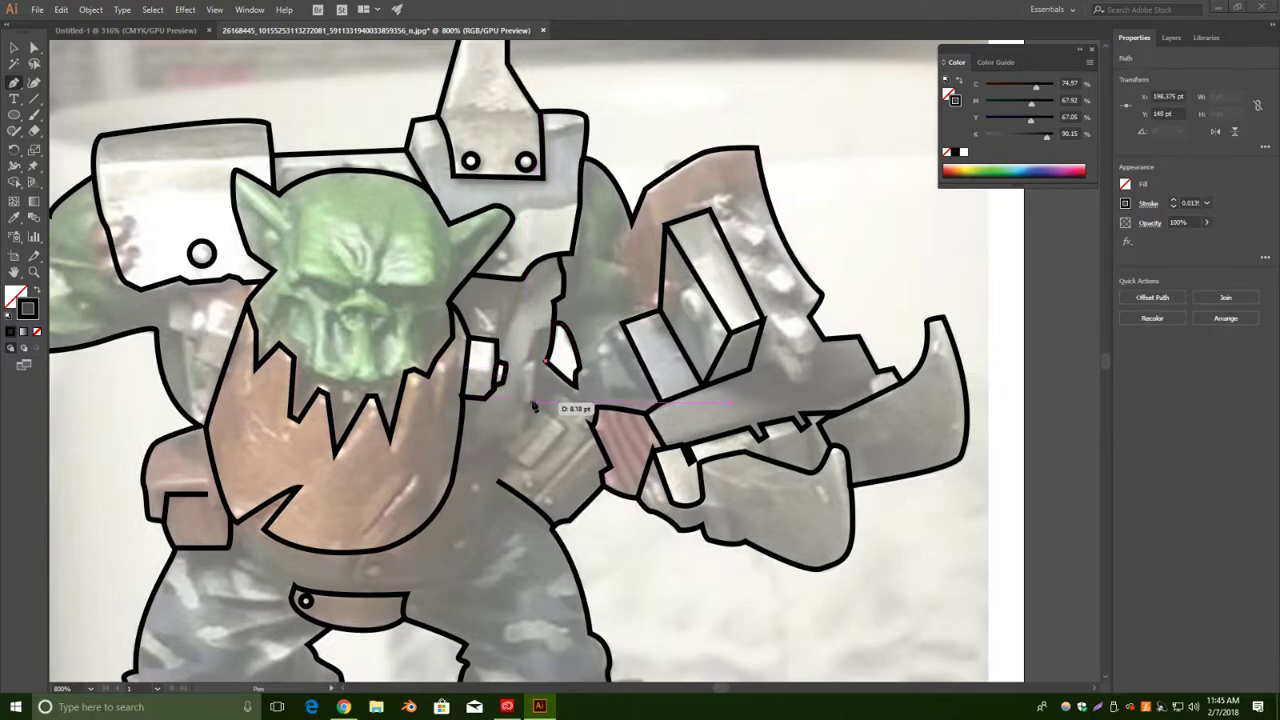
left_click(534, 405)
left_click_drag(536, 433, 535, 431)
left_click(532, 403)
left_click(521, 436)
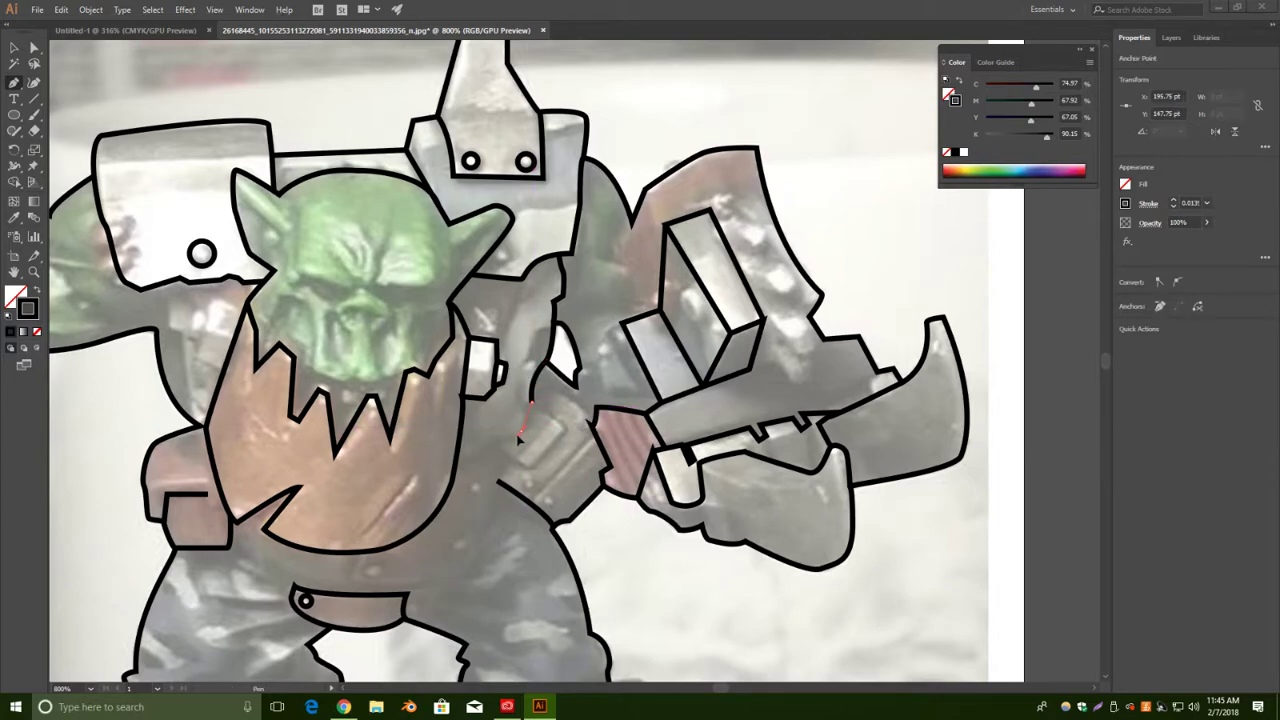
left_click_drag(516, 444, 505, 490)
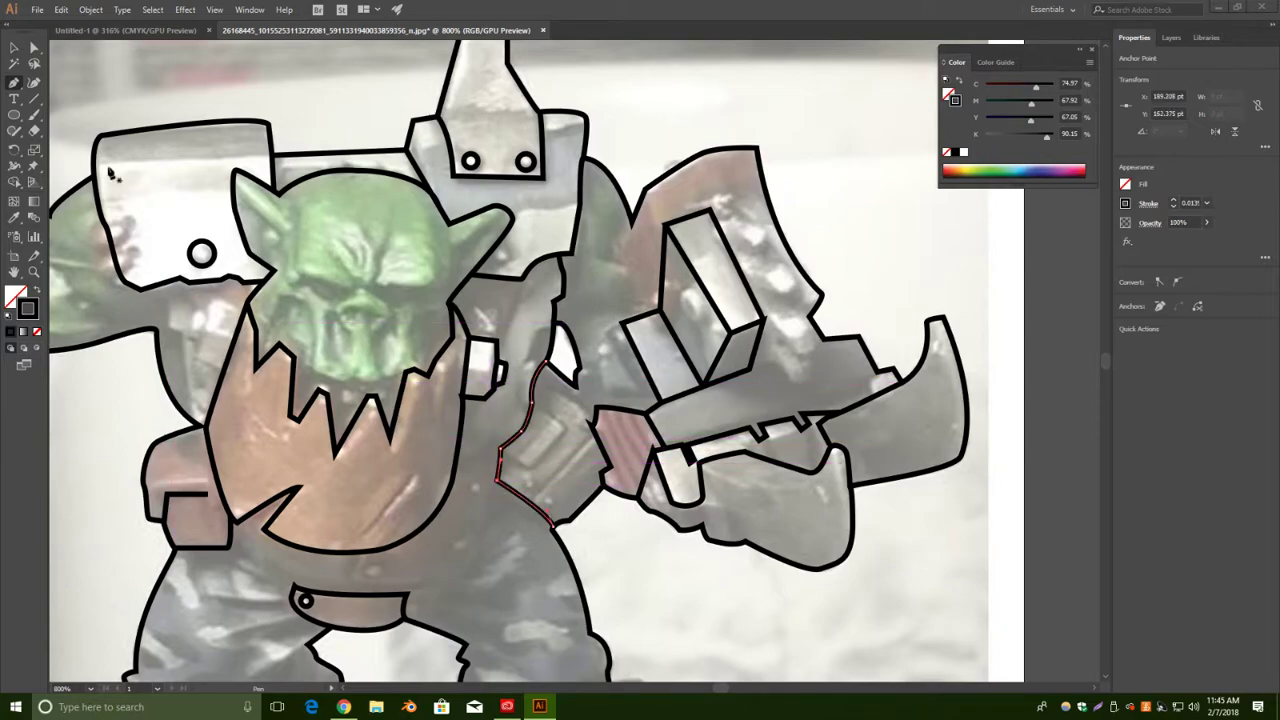
left_click(14, 47)
left_click(781, 142)
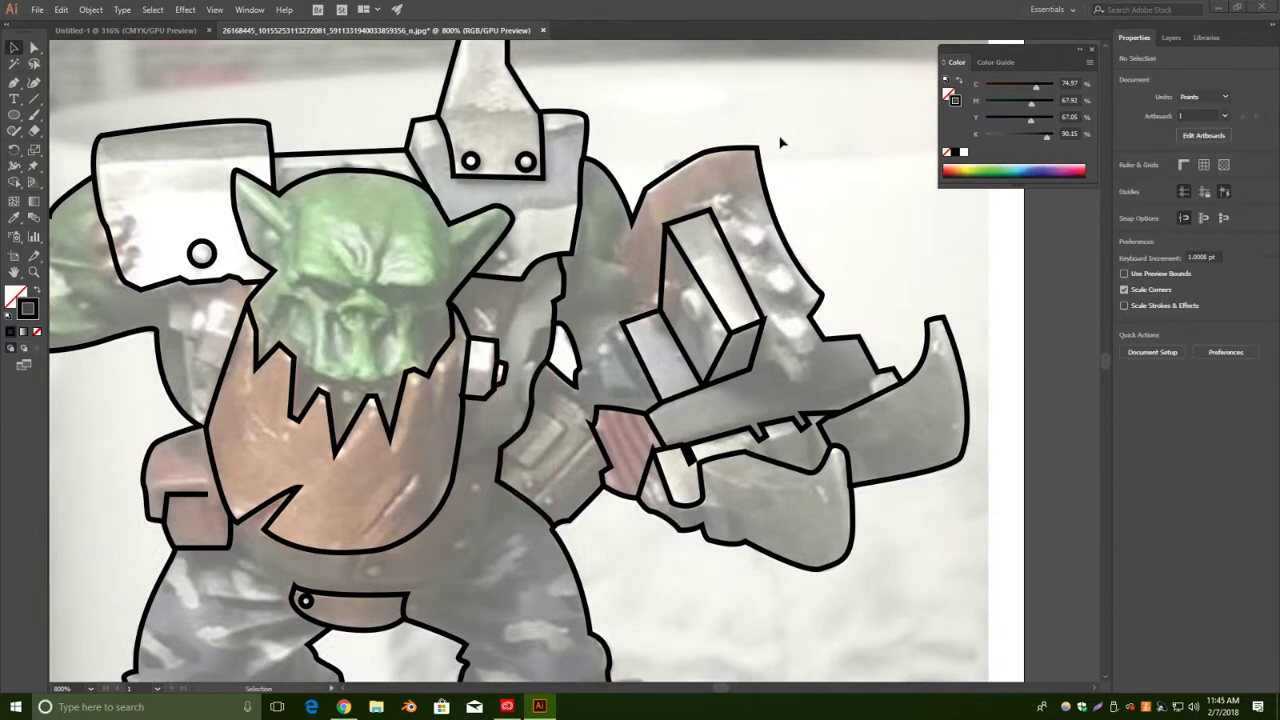
Trace the stepped upper edge of the hand from the white gap to the small weapon plate's upper corner, then deselect.
left_click(14, 82)
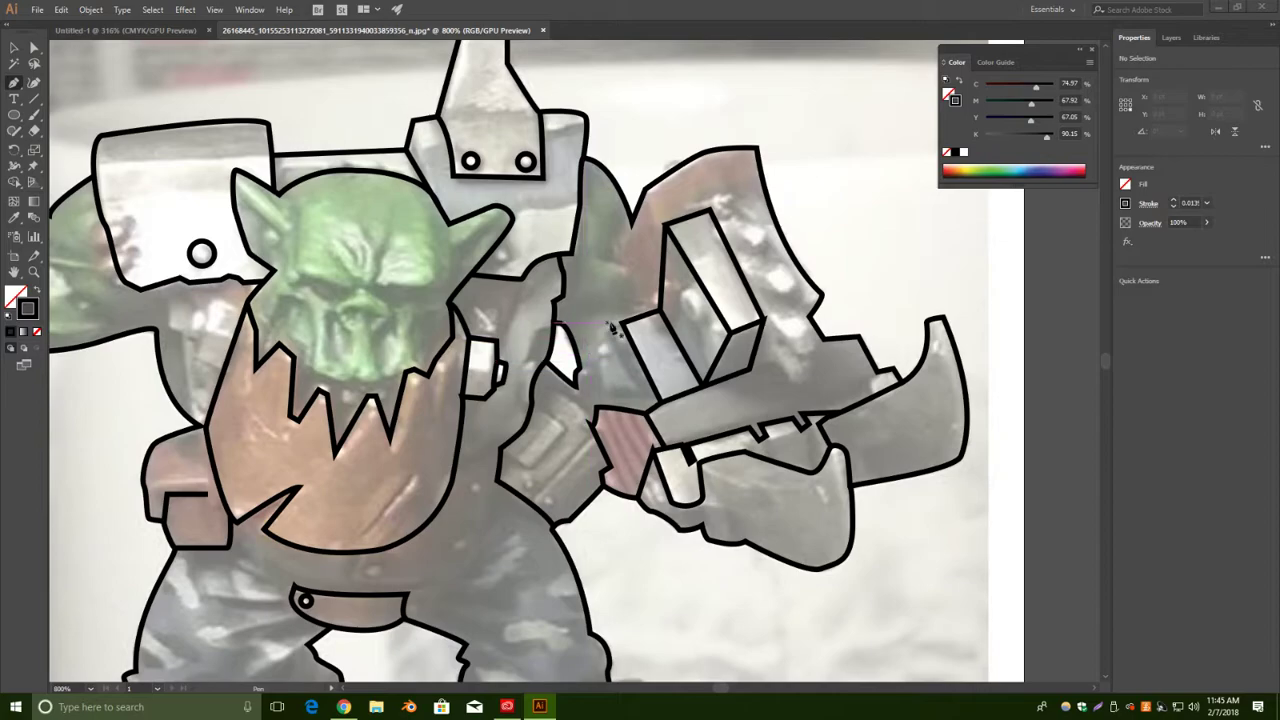
left_click(580, 371)
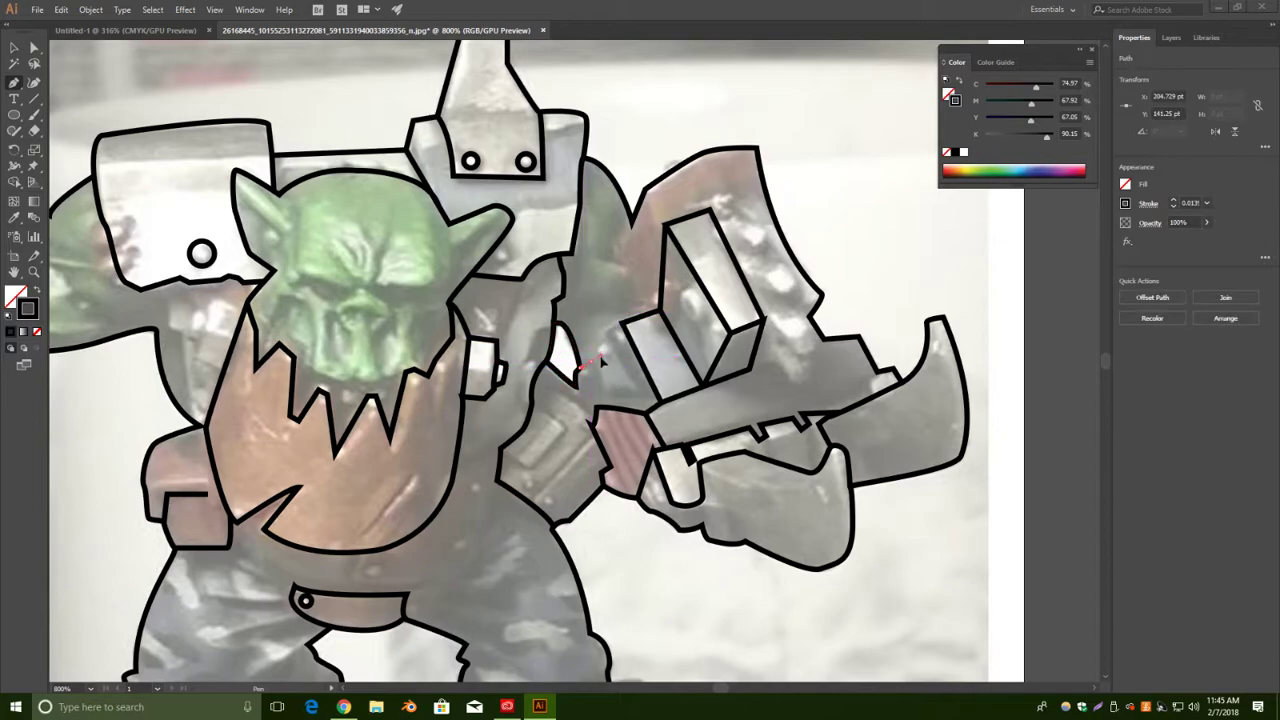
left_click(600, 362)
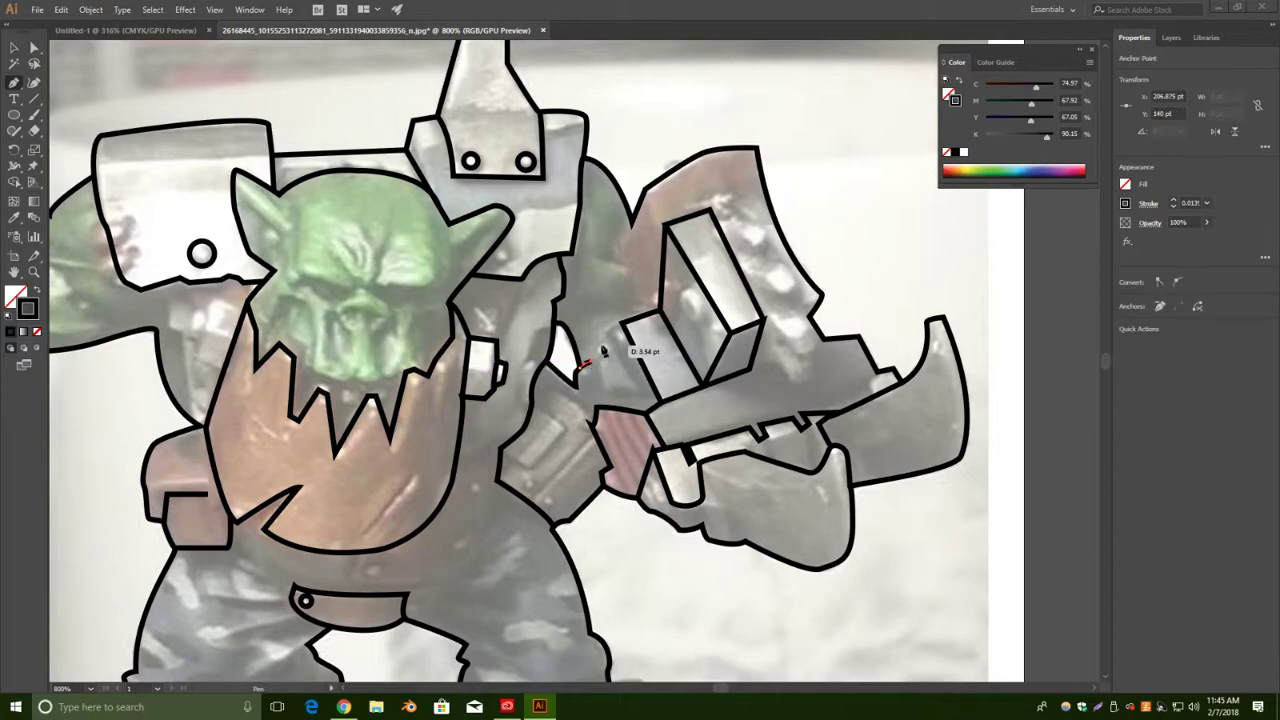
left_click(612, 344)
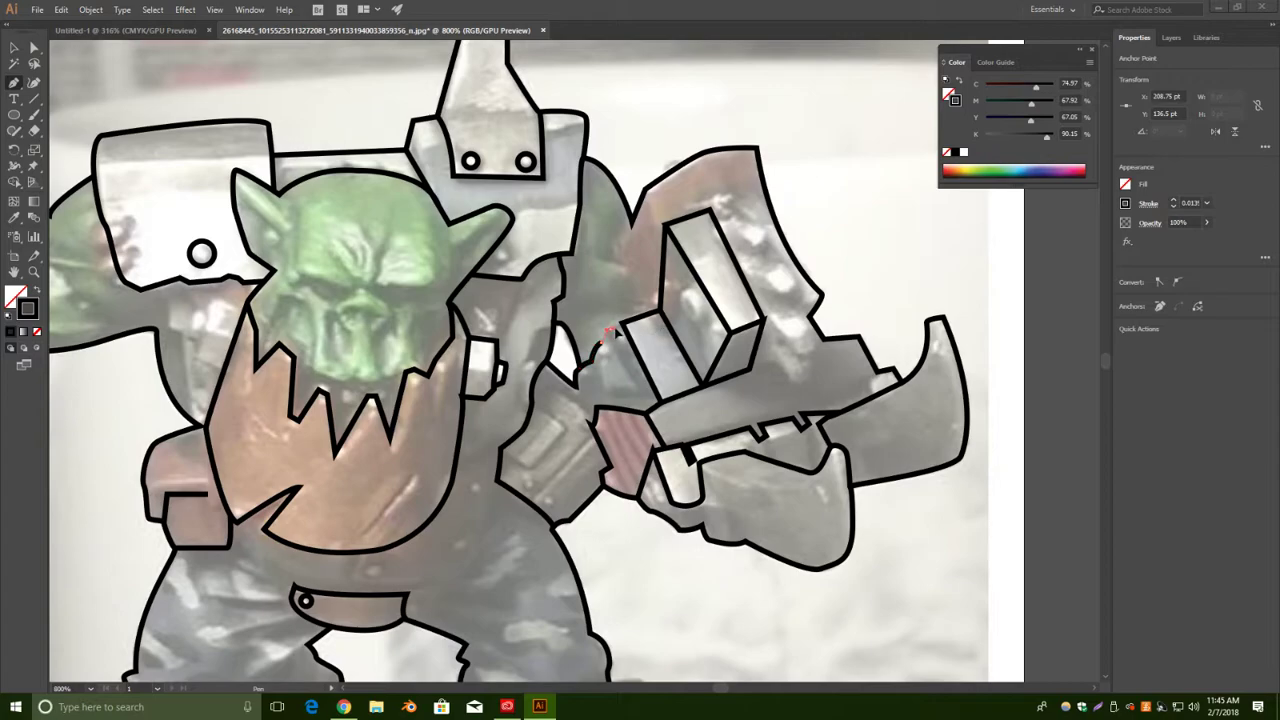
left_click(621, 321)
left_click(14, 47)
left_click(722, 107)
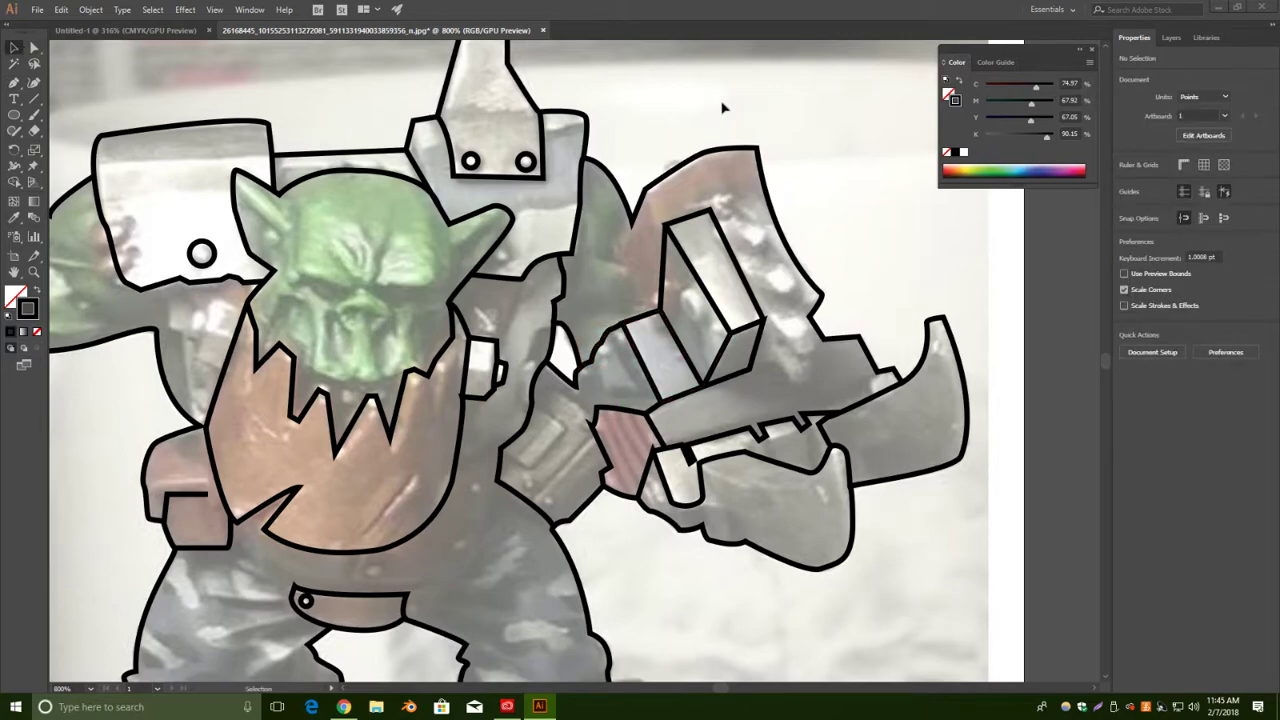
Draw a curved line across the hand beside the small weapon plate, down to the plate's lower corner, then deselect.
left_click(14, 82)
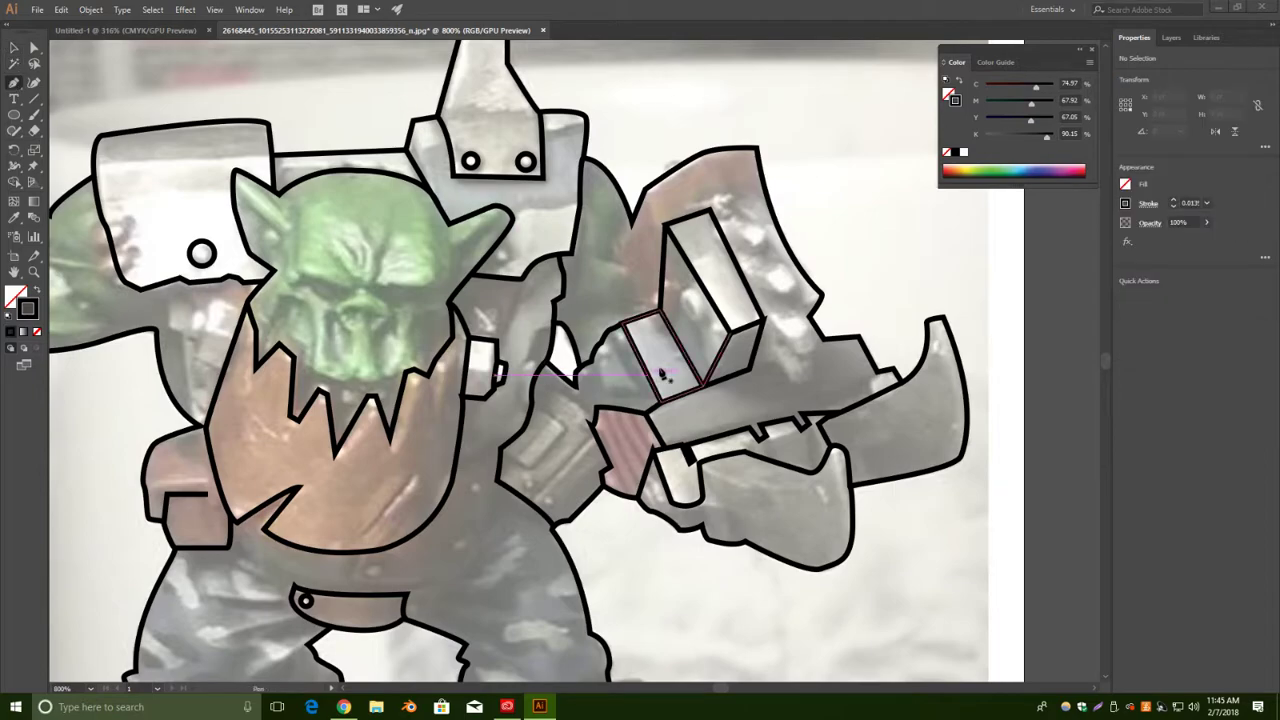
left_click(604, 337)
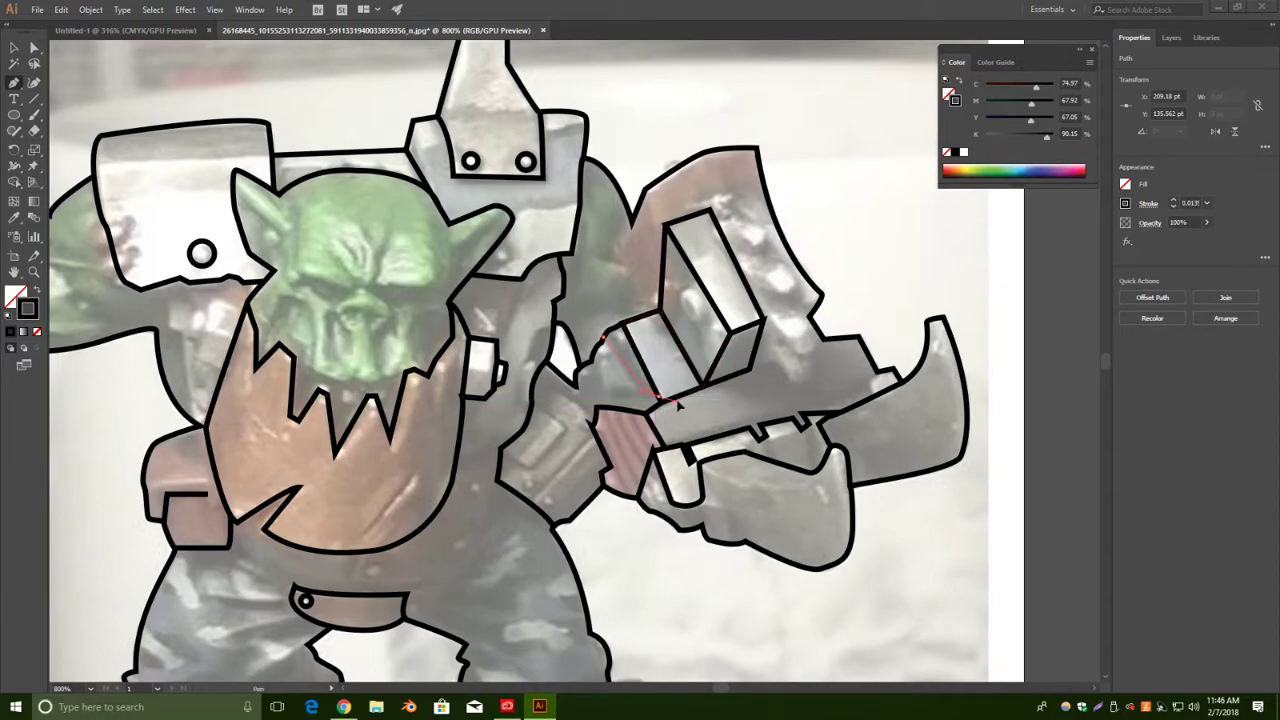
left_click(679, 401)
key("v")
left_click(670, 121)
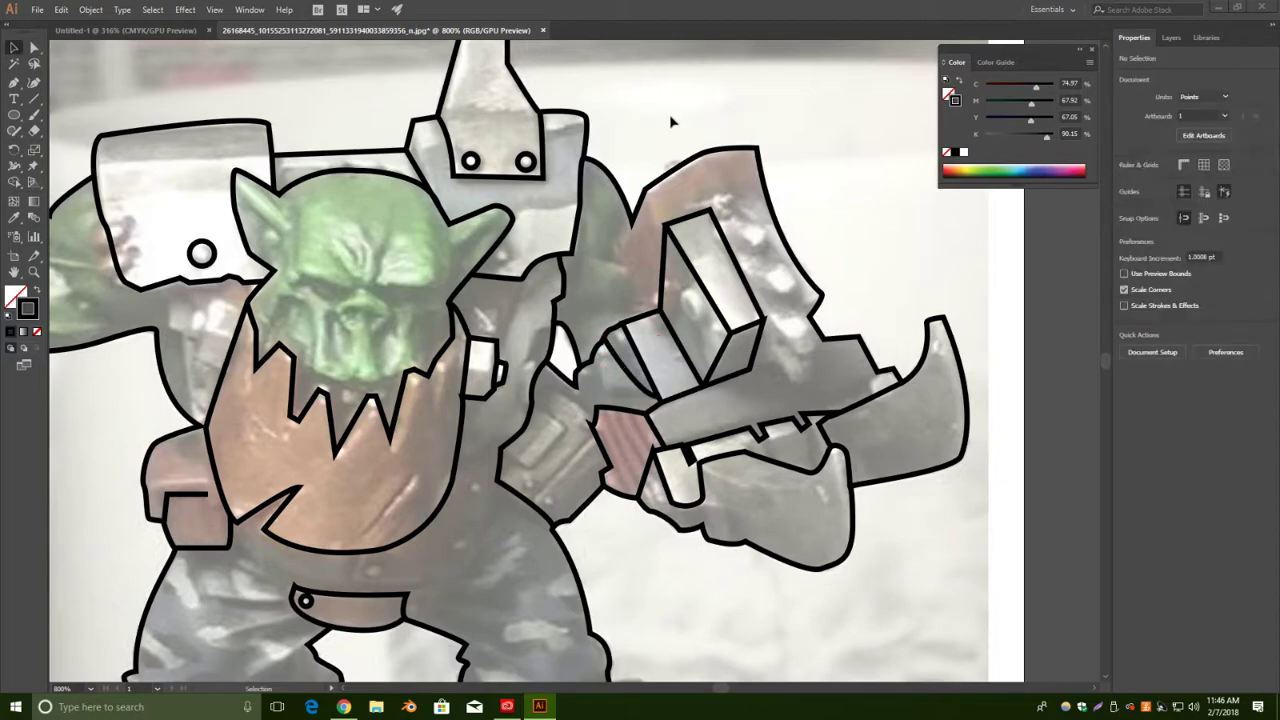
Draw an angled line from the hand's upper step down and across to the small weapon plate's lower corner, then deselect.
left_click(14, 82)
left_click(592, 360)
left_click_drag(651, 393, 705, 381)
key("ctrl+z")
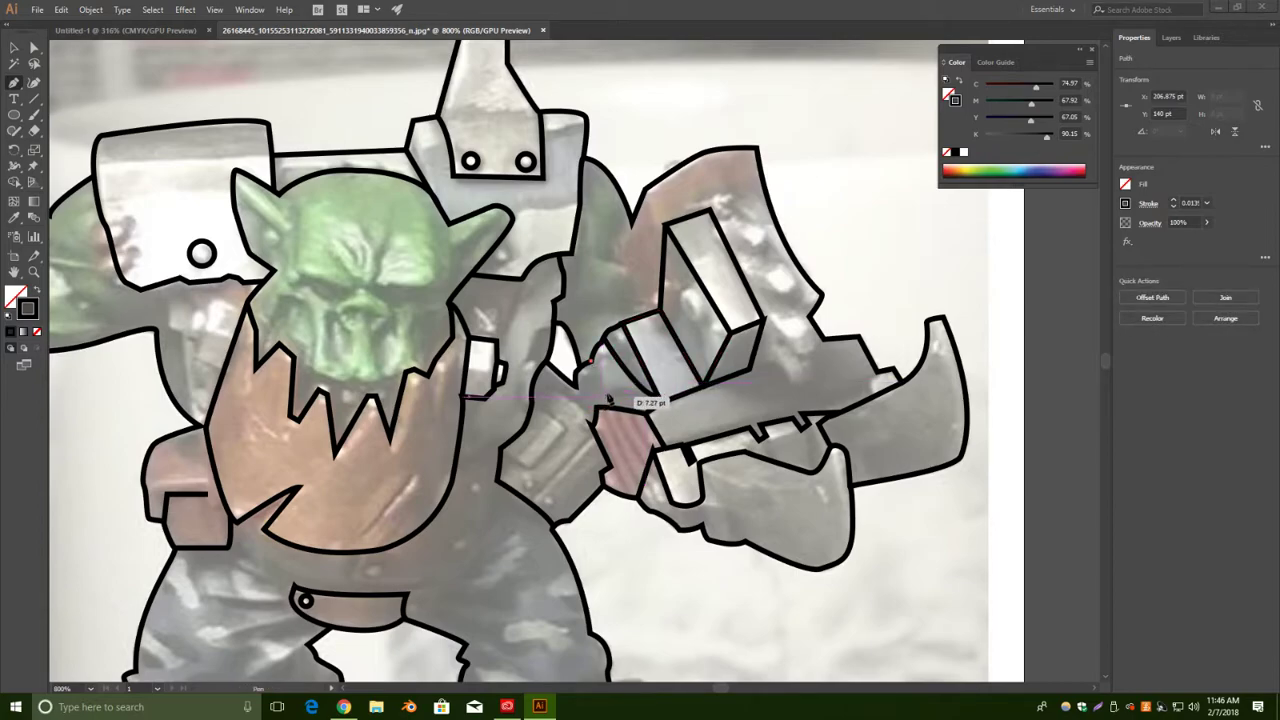
left_click(651, 393)
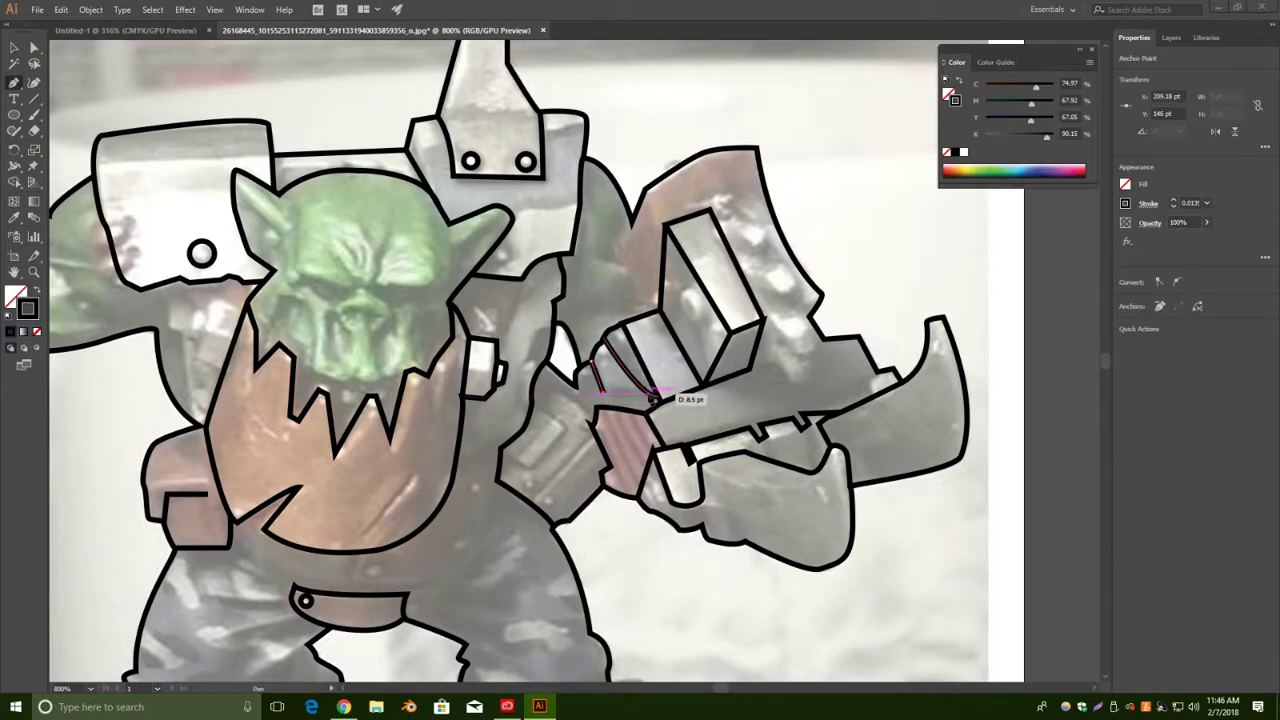
key("v")
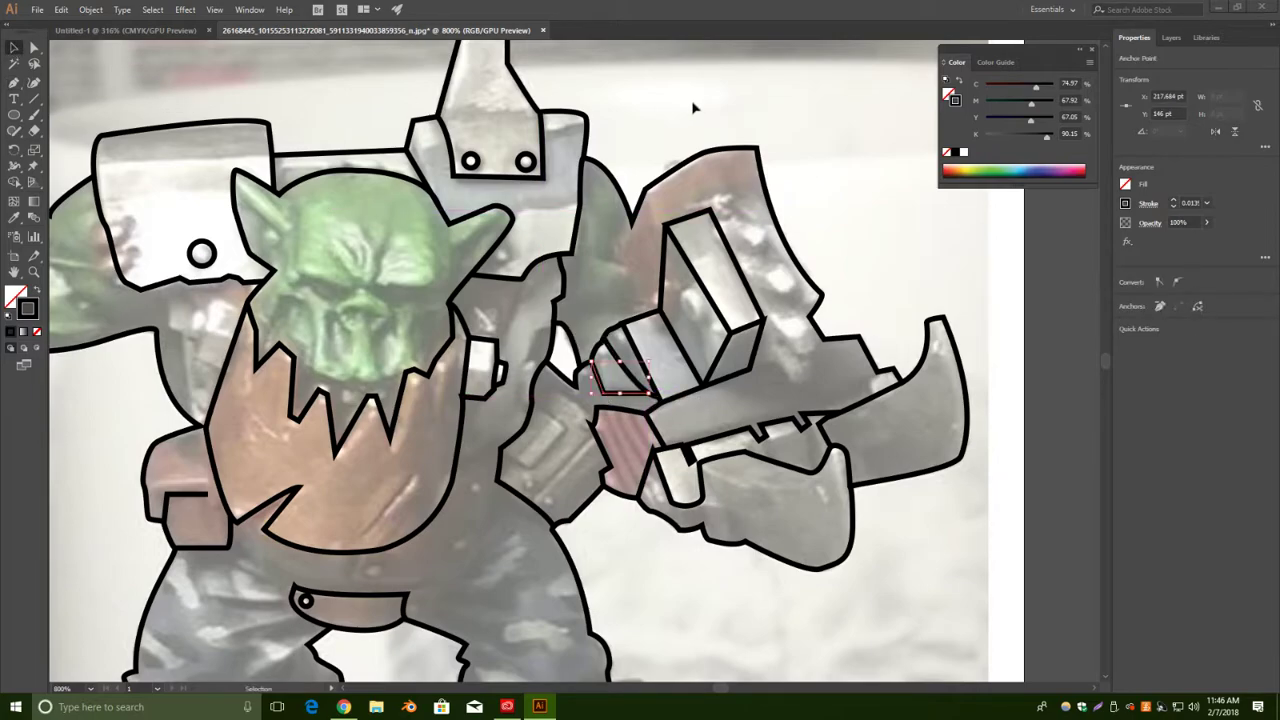
left_click(84, 126)
Draw the hand's lower edge from the white gap's bottom tip to the red wristband's upper edge, then deselect.
left_click(14, 84)
left_click(576, 386)
left_click(597, 407)
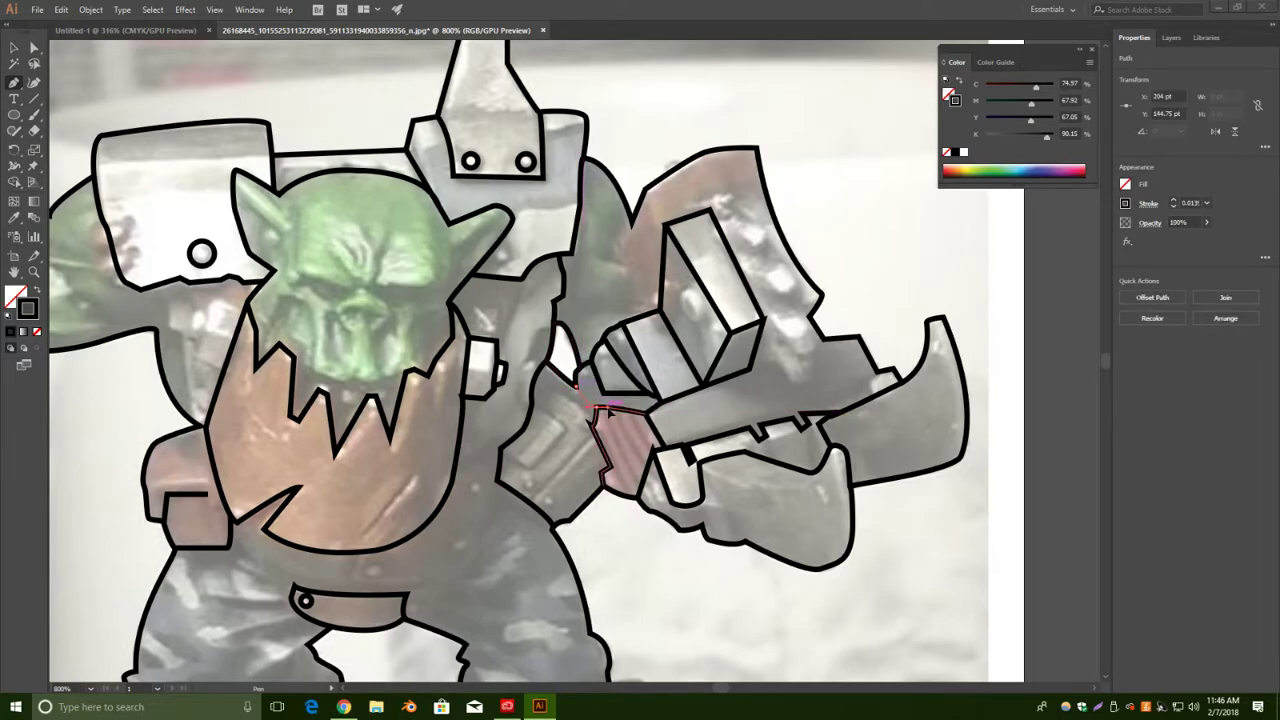
left_click_drag(605, 409, 603, 407)
left_click(15, 47)
left_click(666, 98)
Trace the red blade's inner edge from the notch beside the upper arm down to the small weapon plate, then deselect.
left_click(13, 86)
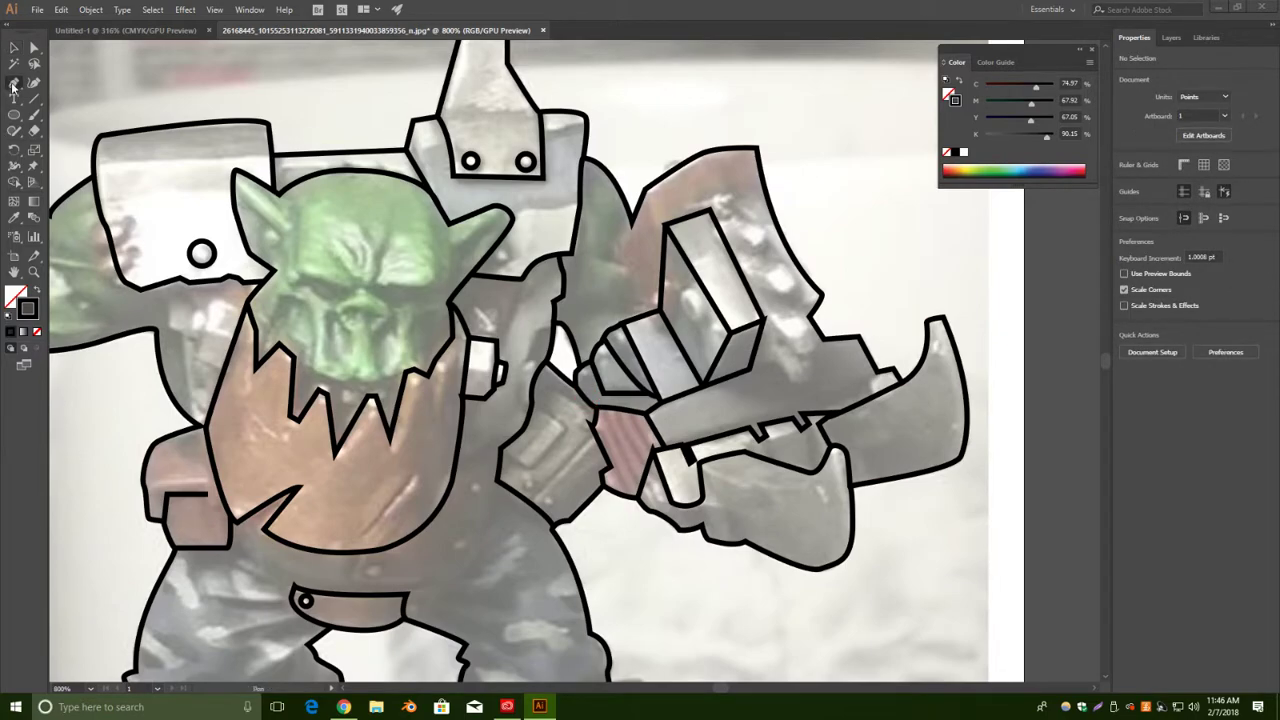
left_click(631, 219)
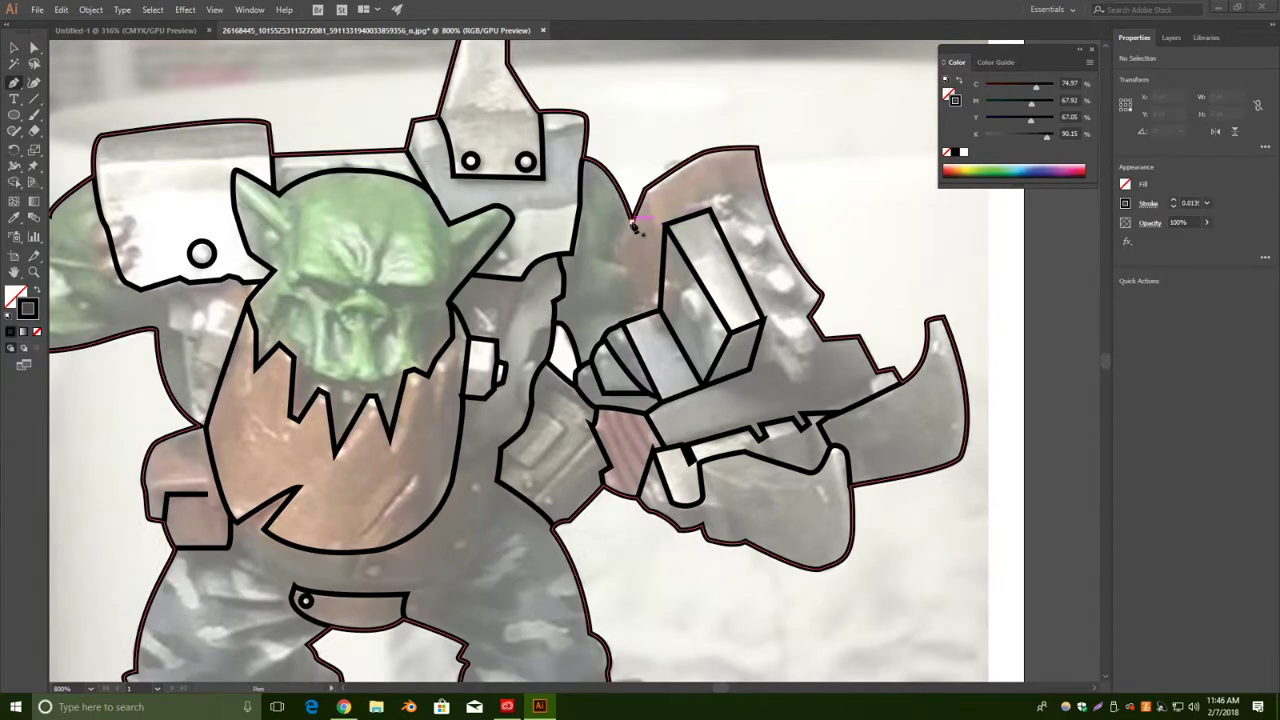
left_click_drag(618, 256, 637, 332)
key("v")
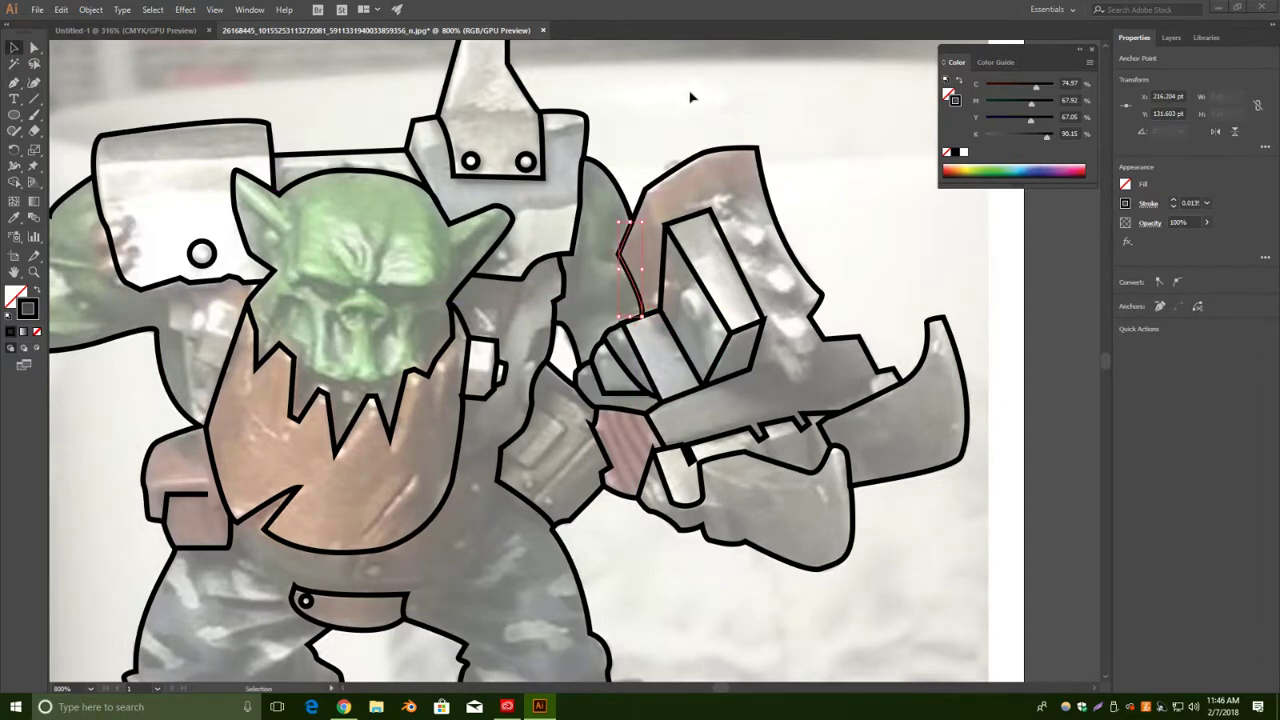
left_click(689, 97)
Outline the rectangular plate on the forearm from its inner edge around to the upper arm line, then deselect.
left_click(13, 82)
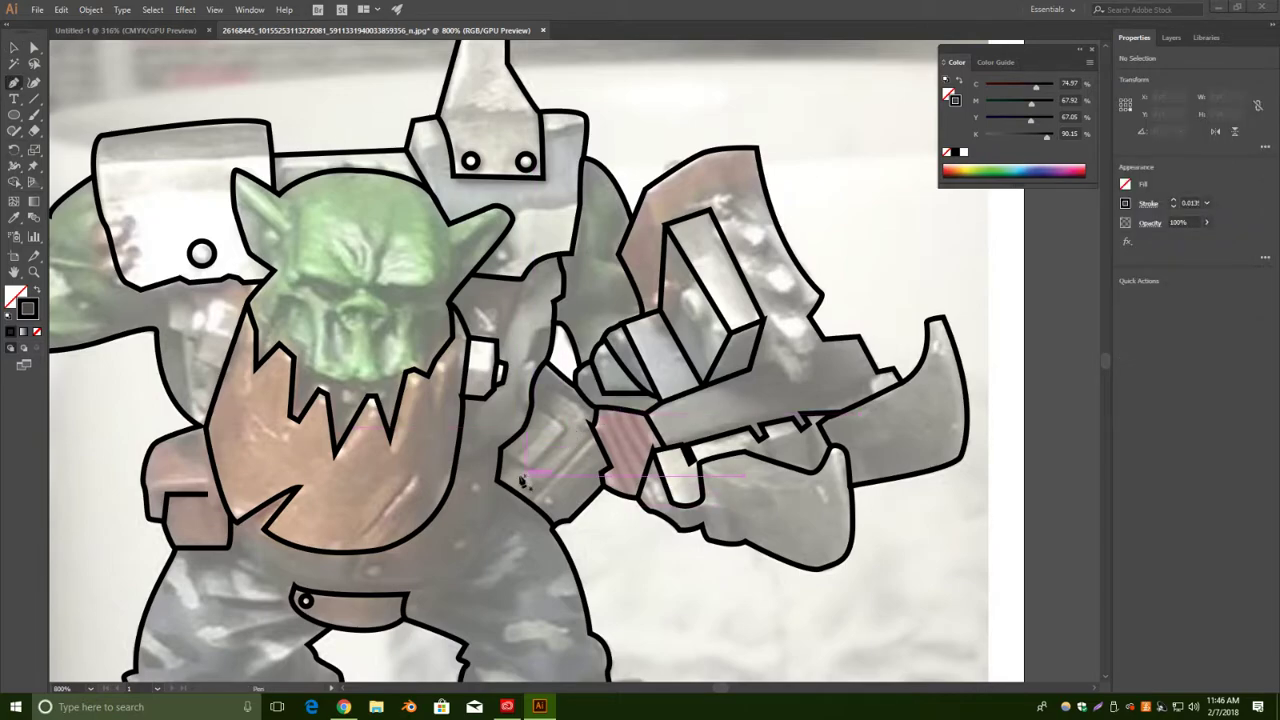
left_click(499, 449)
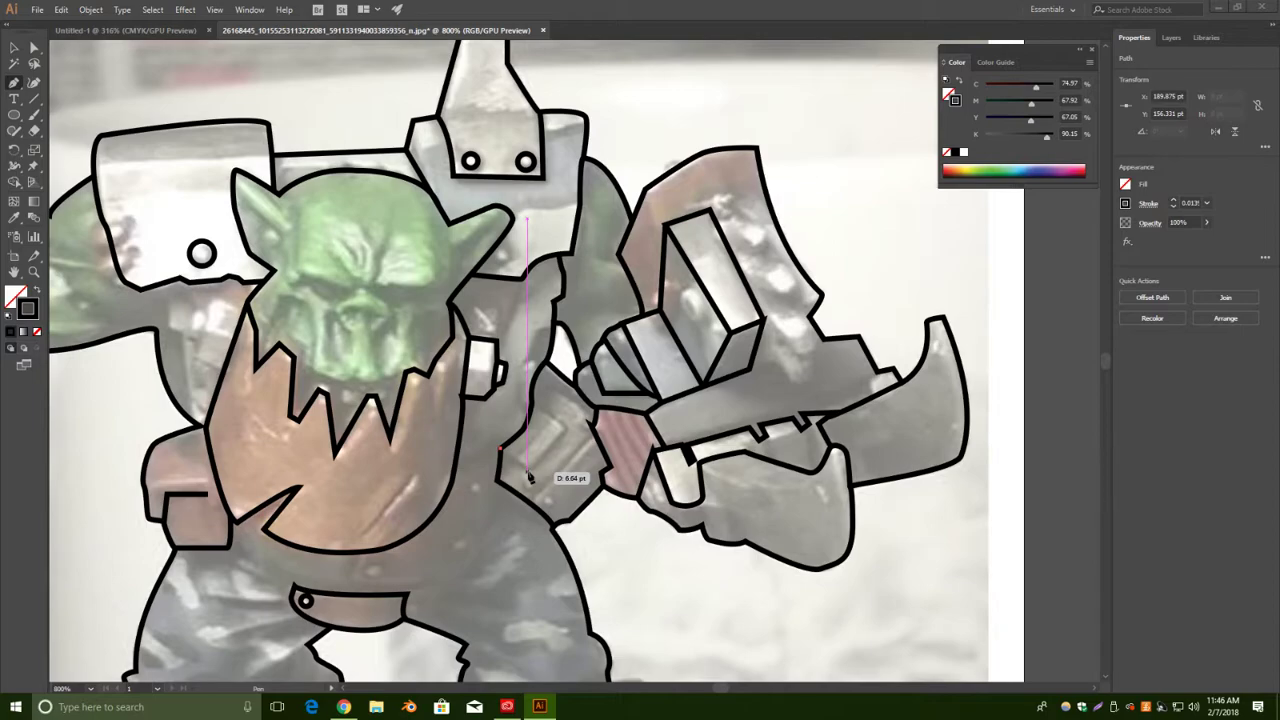
left_click(521, 462)
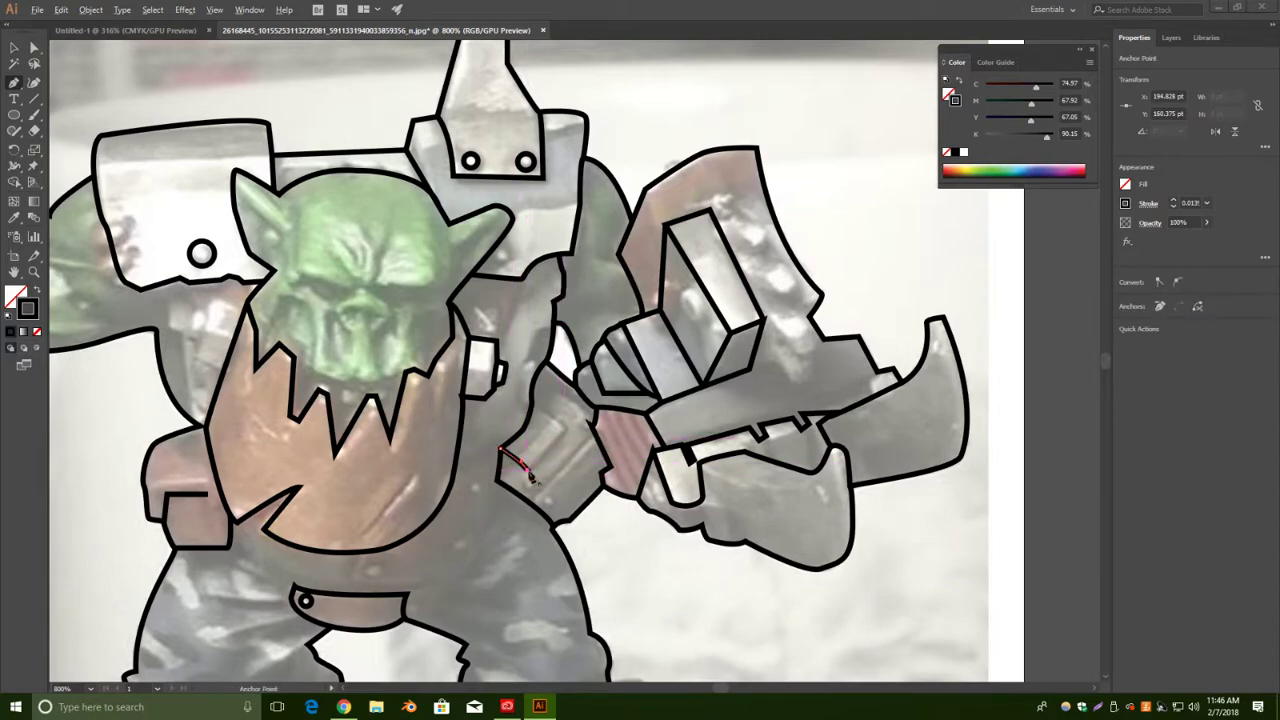
left_click(566, 434)
left_click(532, 403)
key("ctrl+z")
left_click(532, 413)
left_click_drag(530, 412, 510, 419)
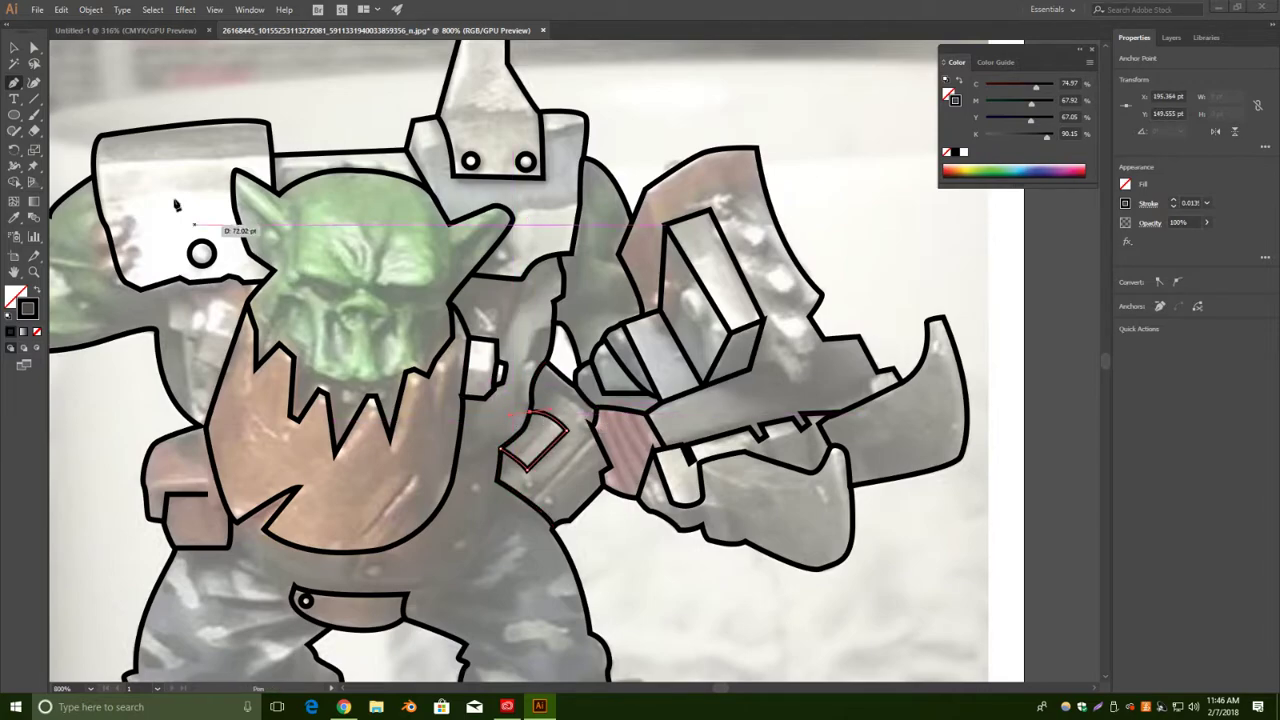
left_click(14, 48)
left_click(663, 120)
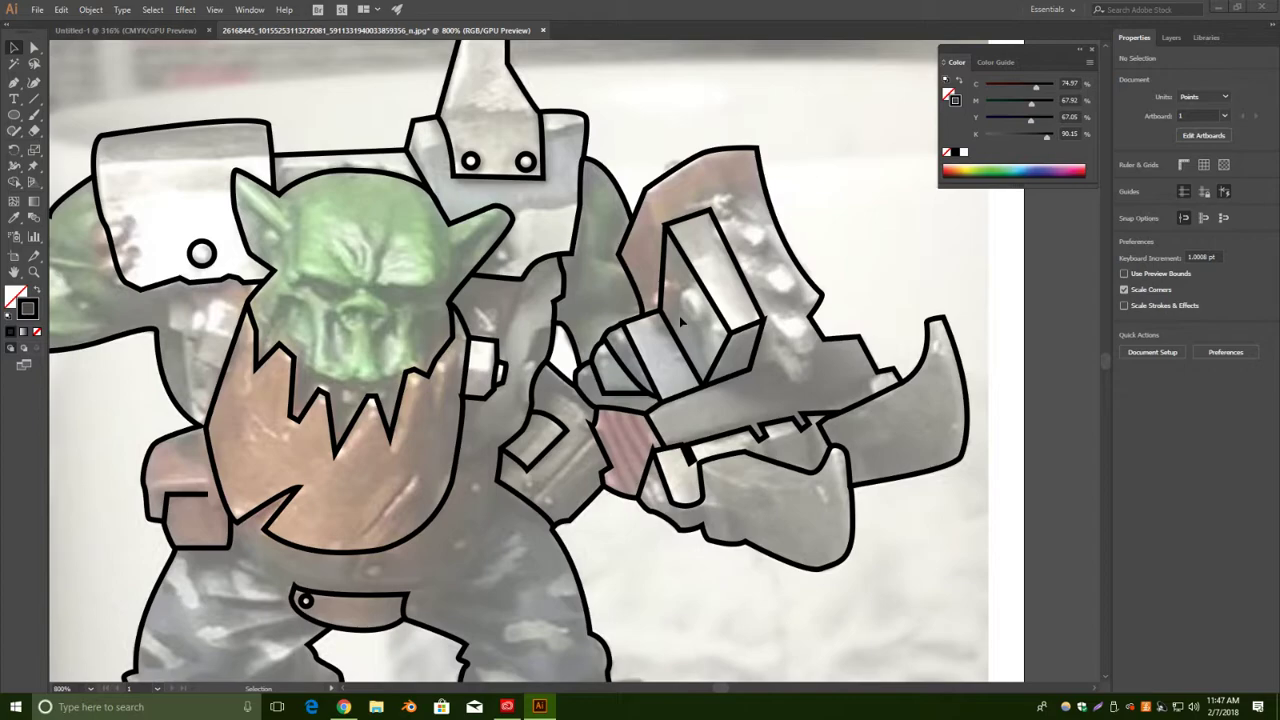
left_click(20, 85)
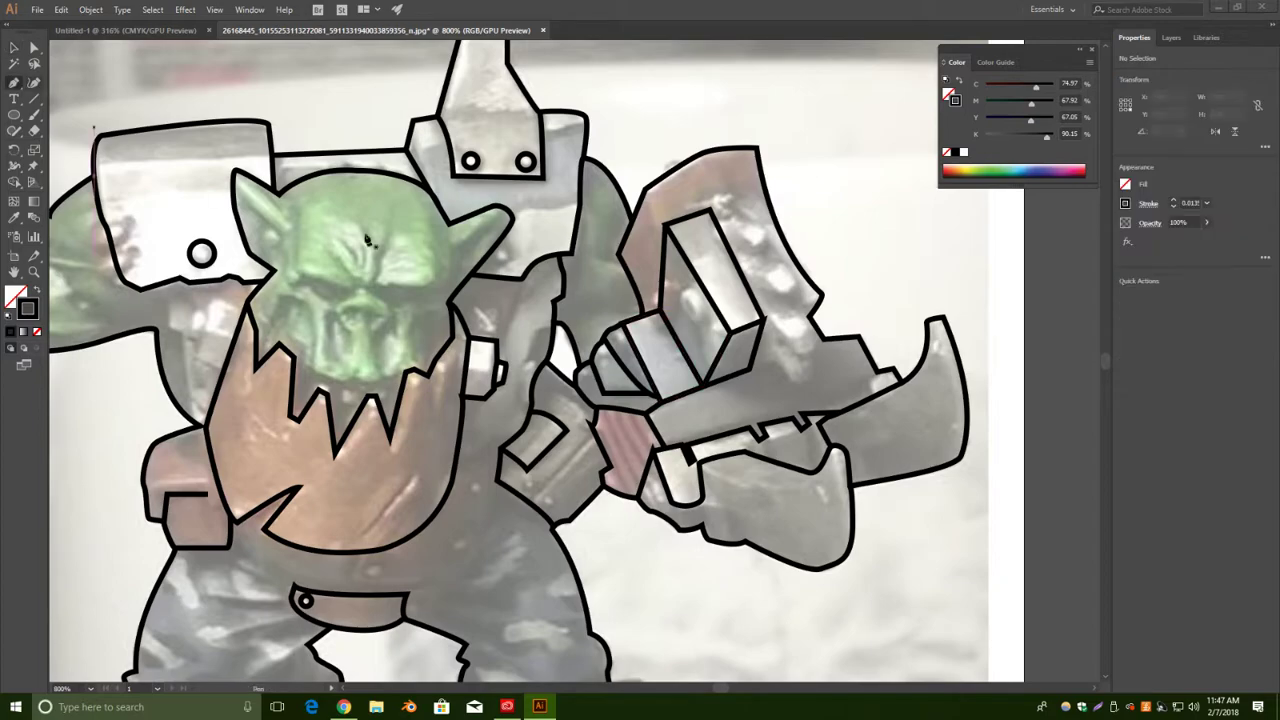
left_click(687, 292)
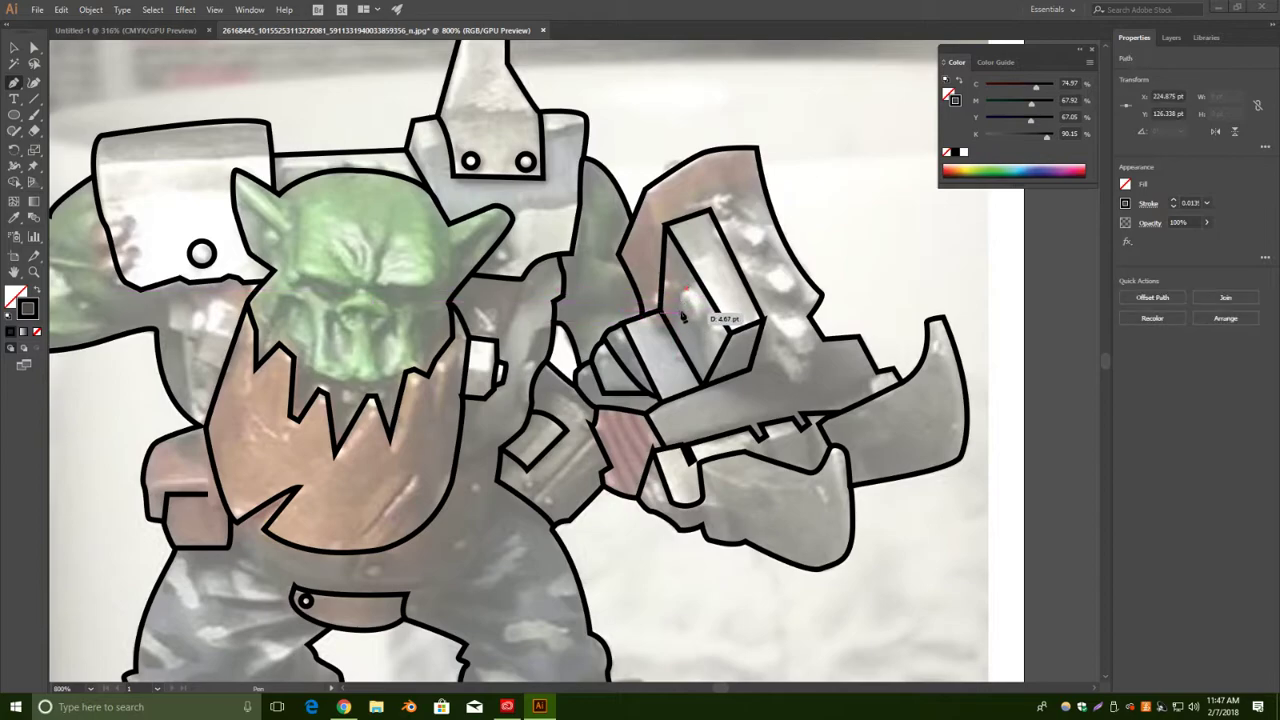
left_click_drag(687, 334, 688, 335)
left_click(681, 313)
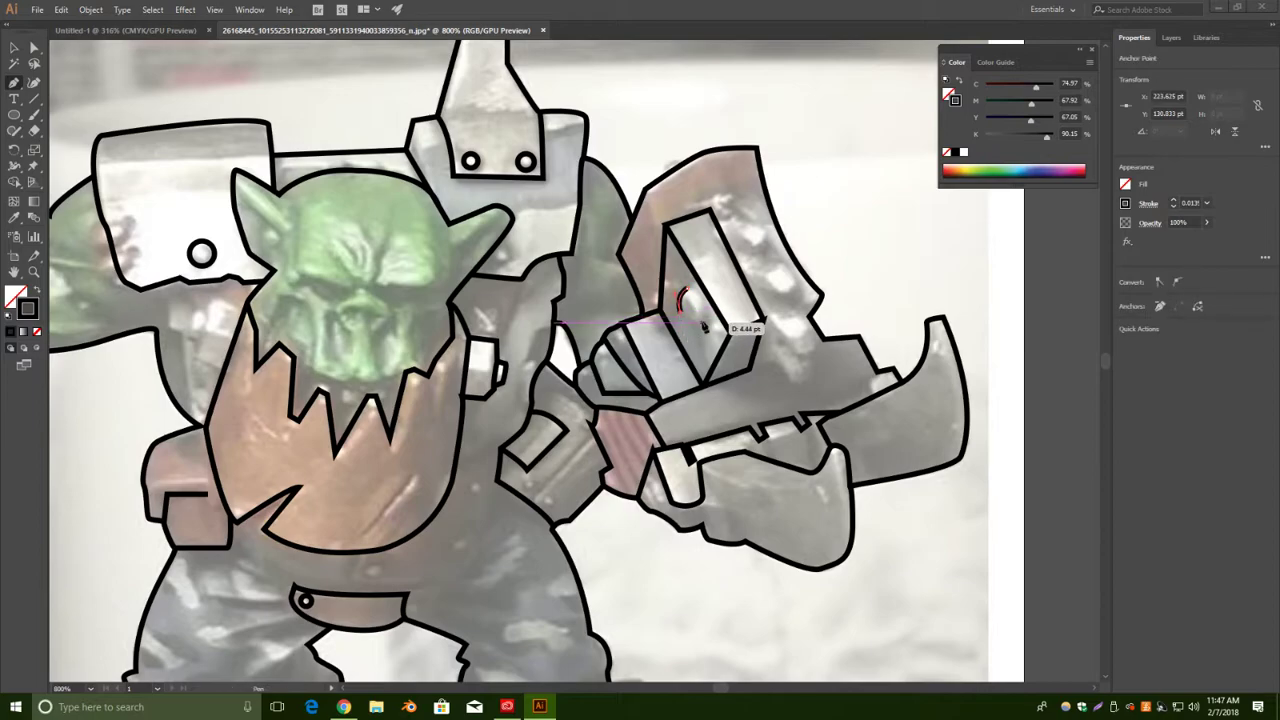
left_click_drag(717, 323, 717, 322)
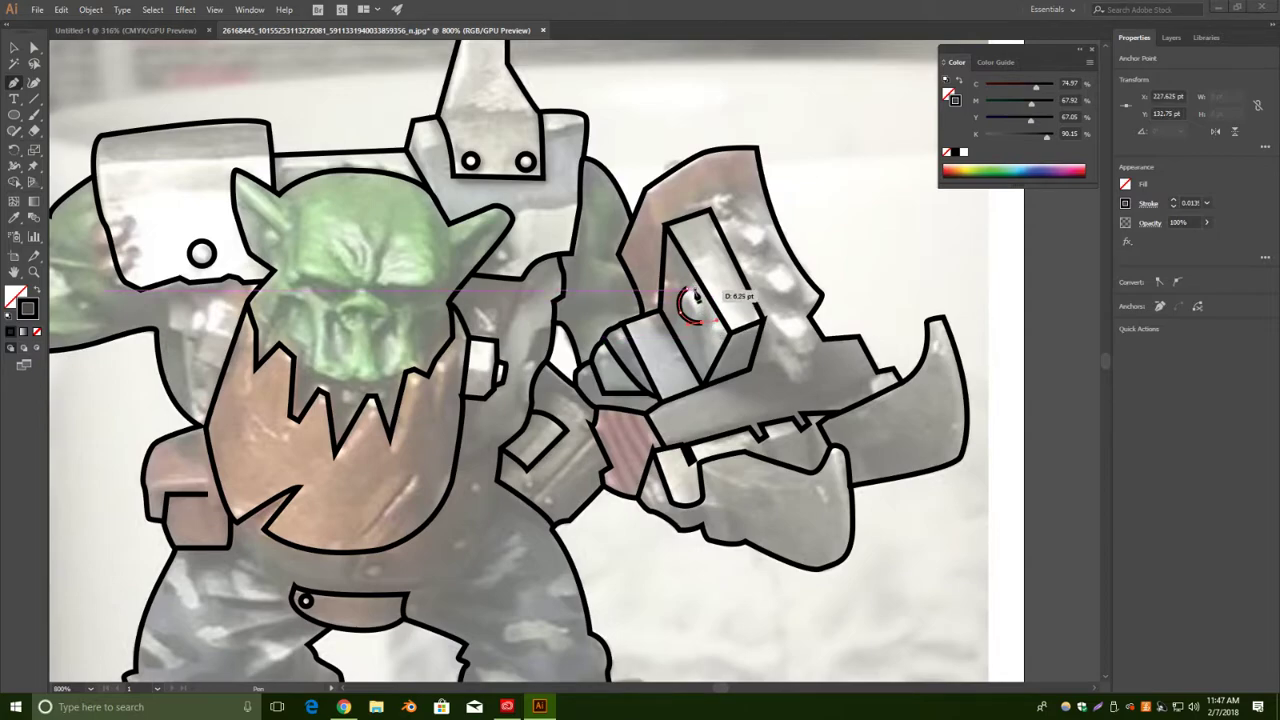
key("ctrl+z")
left_click(735, 318, "ctrl")
Draw a narrow upright ellipse about 2 by 5.6 pt on the front face of the weapon's box, then deselect it.
key("l")
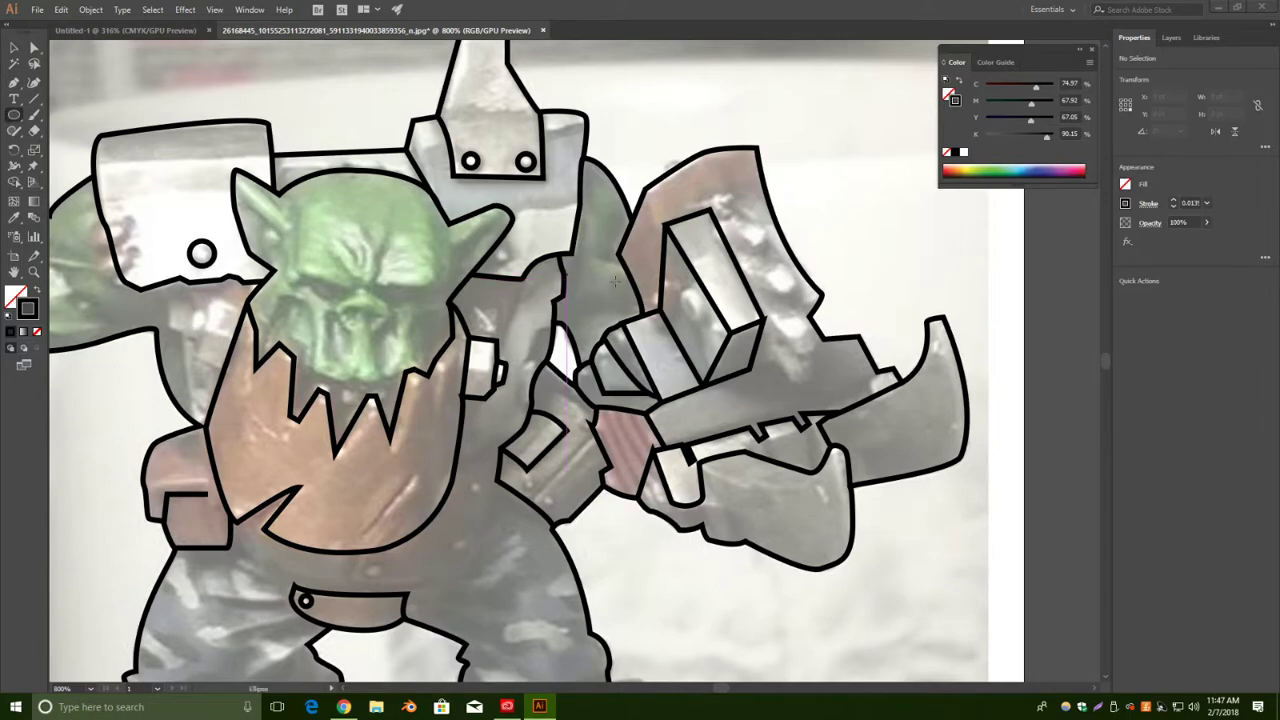
left_click_drag(680, 295, 693, 322)
left_click(14, 48)
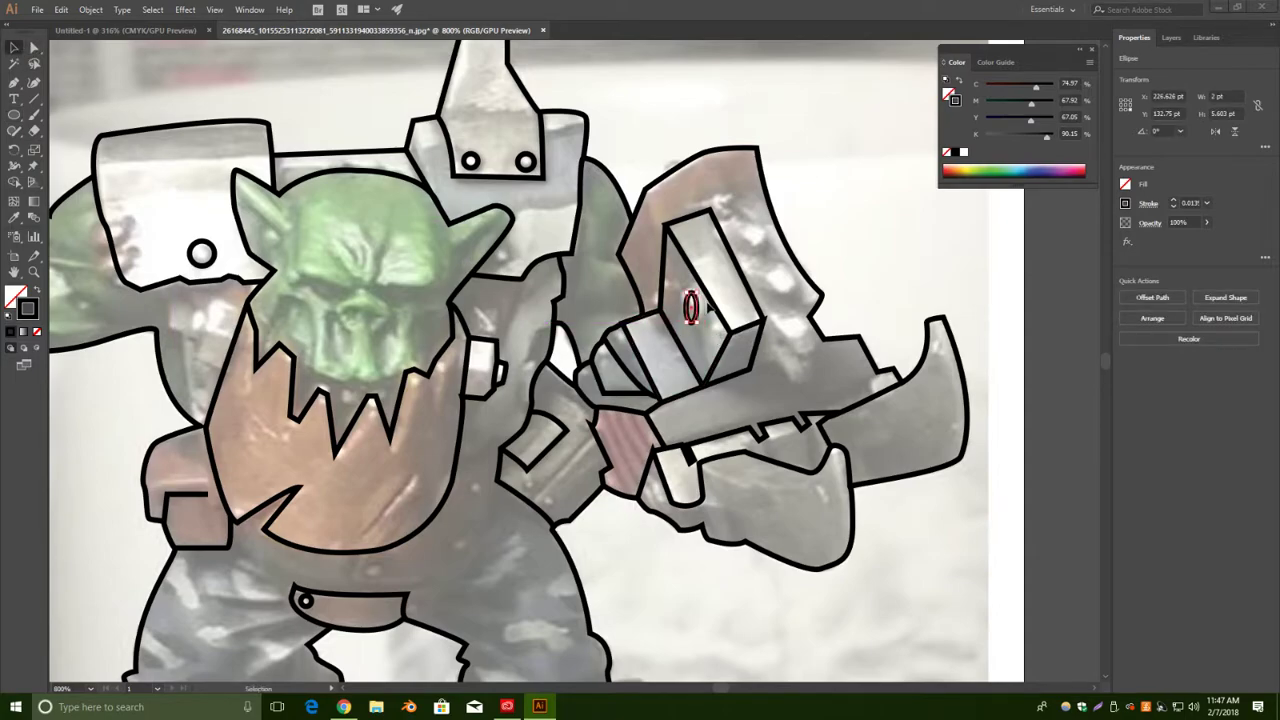
left_click(825, 242)
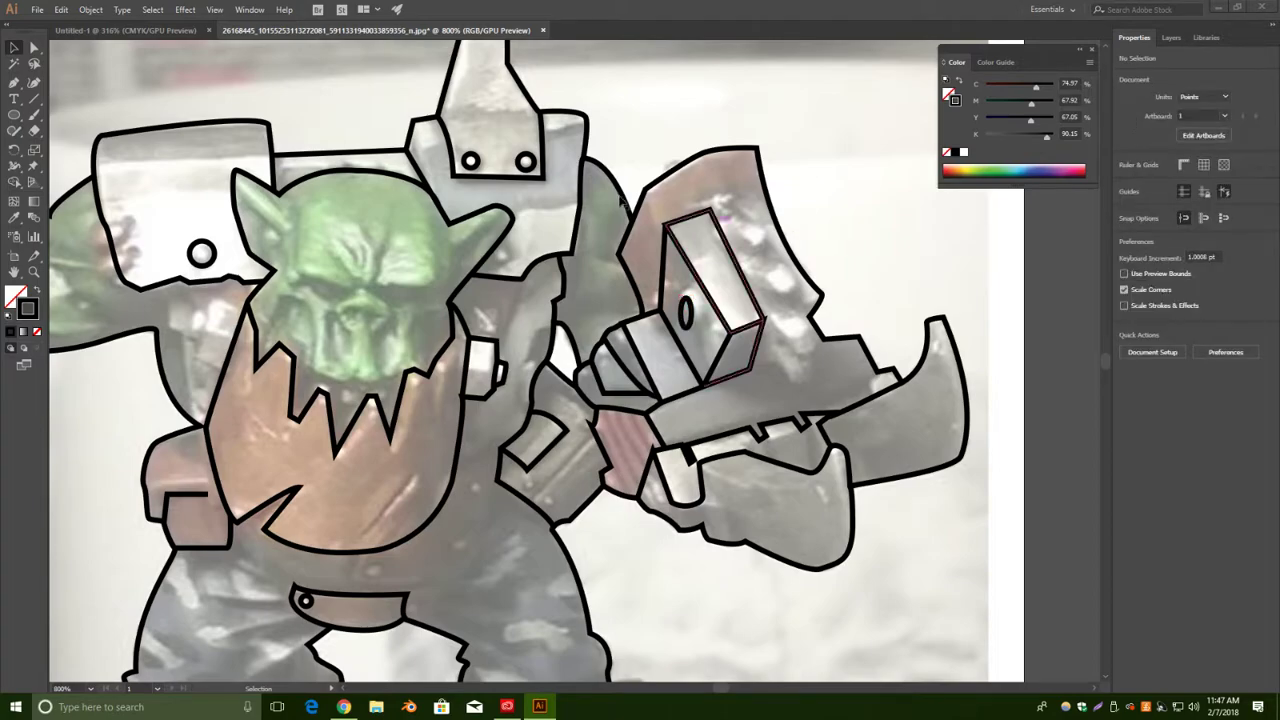
Trace the bolt's short upper edge from the ellipse's top and continue with a curve down its outer side.
left_click(14, 83)
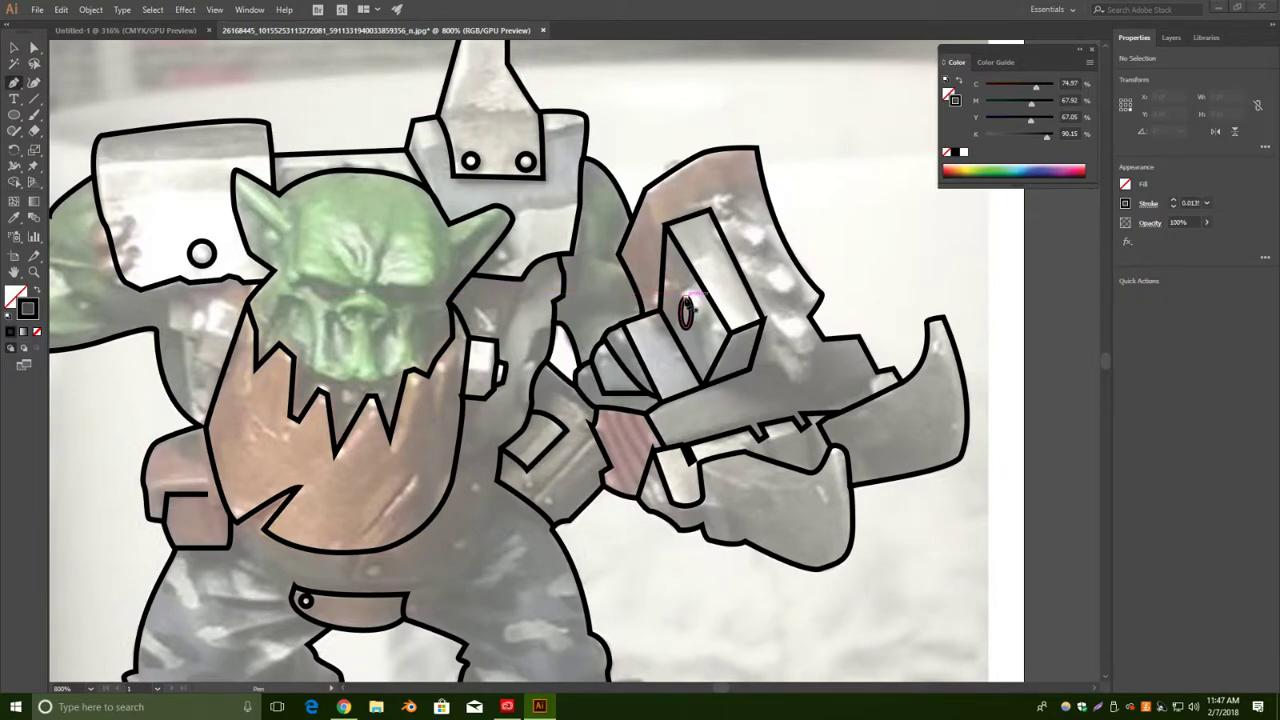
left_click(687, 306)
left_click(687, 329)
left_click(702, 324)
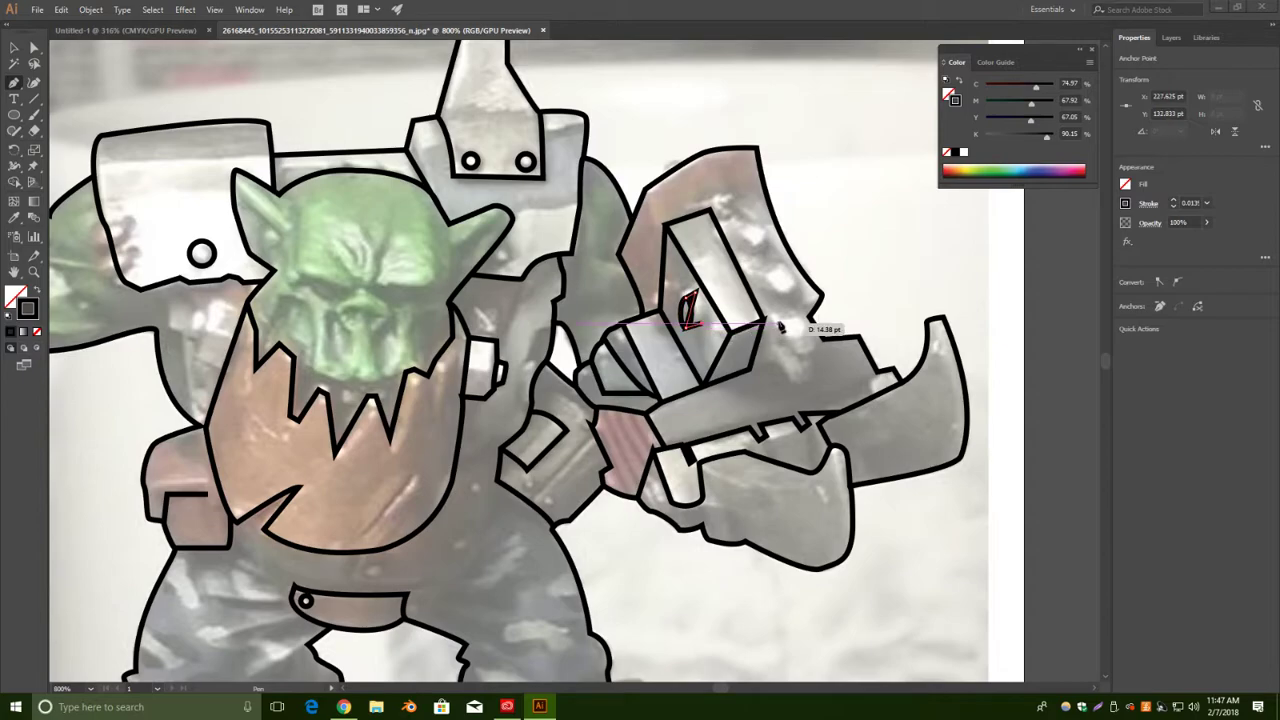
key("ctrl+z")
key("ctrl+z")
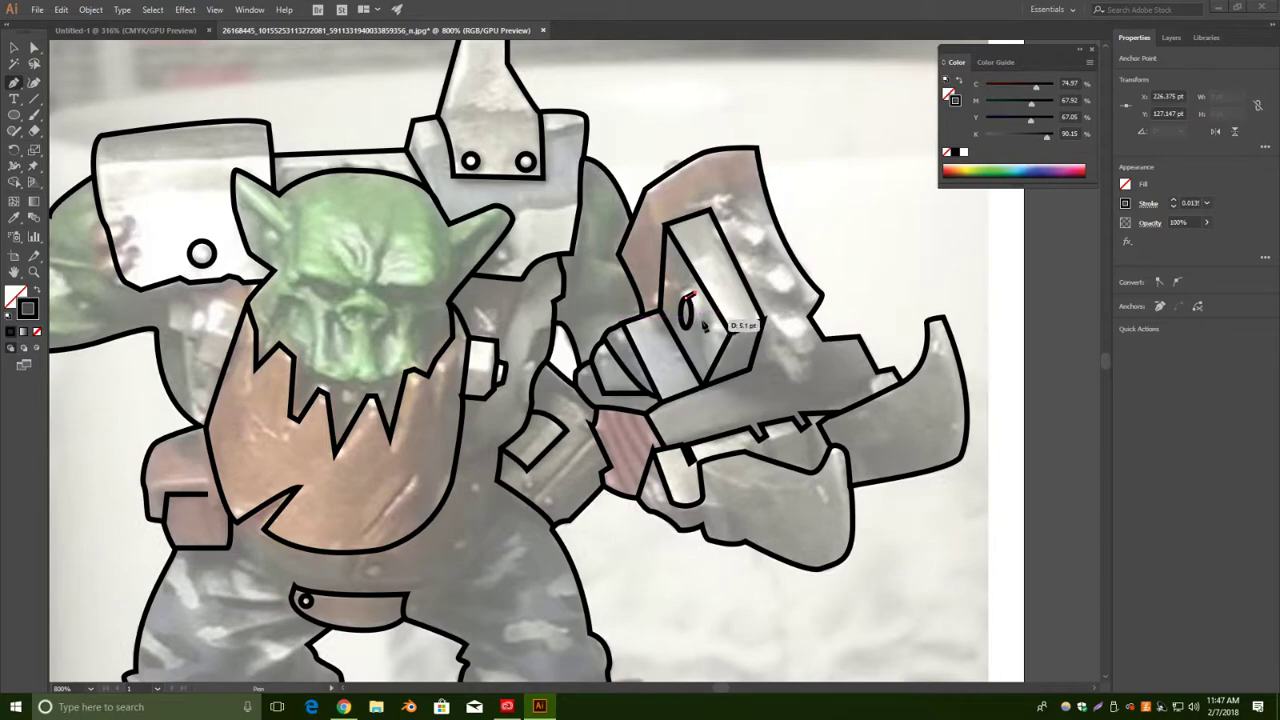
left_click_drag(701, 323, 697, 334)
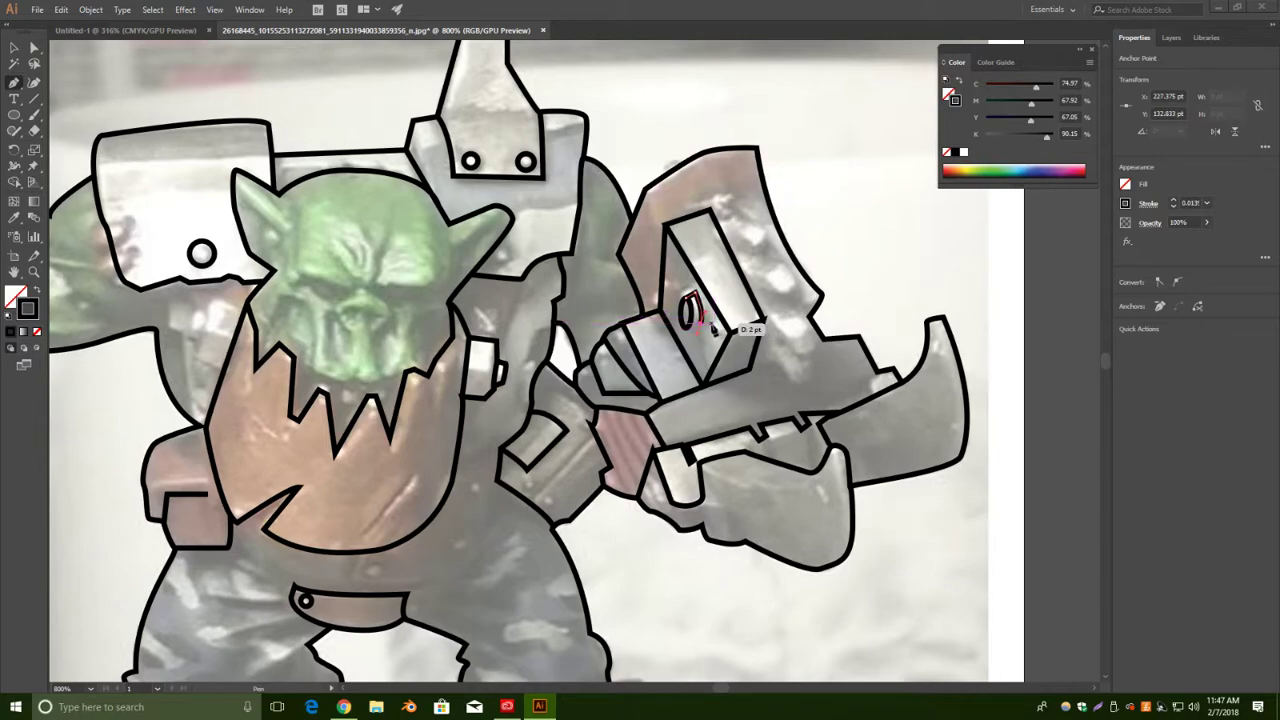
Adjust the position of the end anchor on the bolt's curved outer side, then deselect the path.
left_click(35, 48)
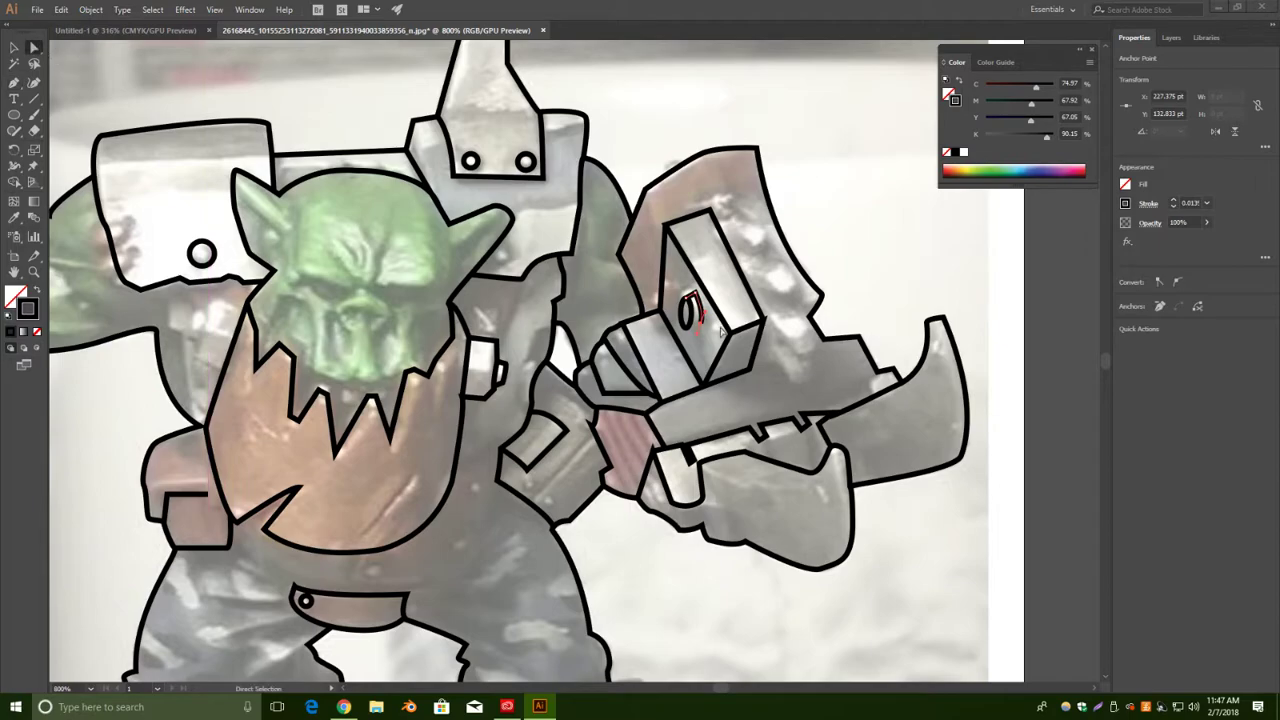
scroll(720, 332, "up", 3)
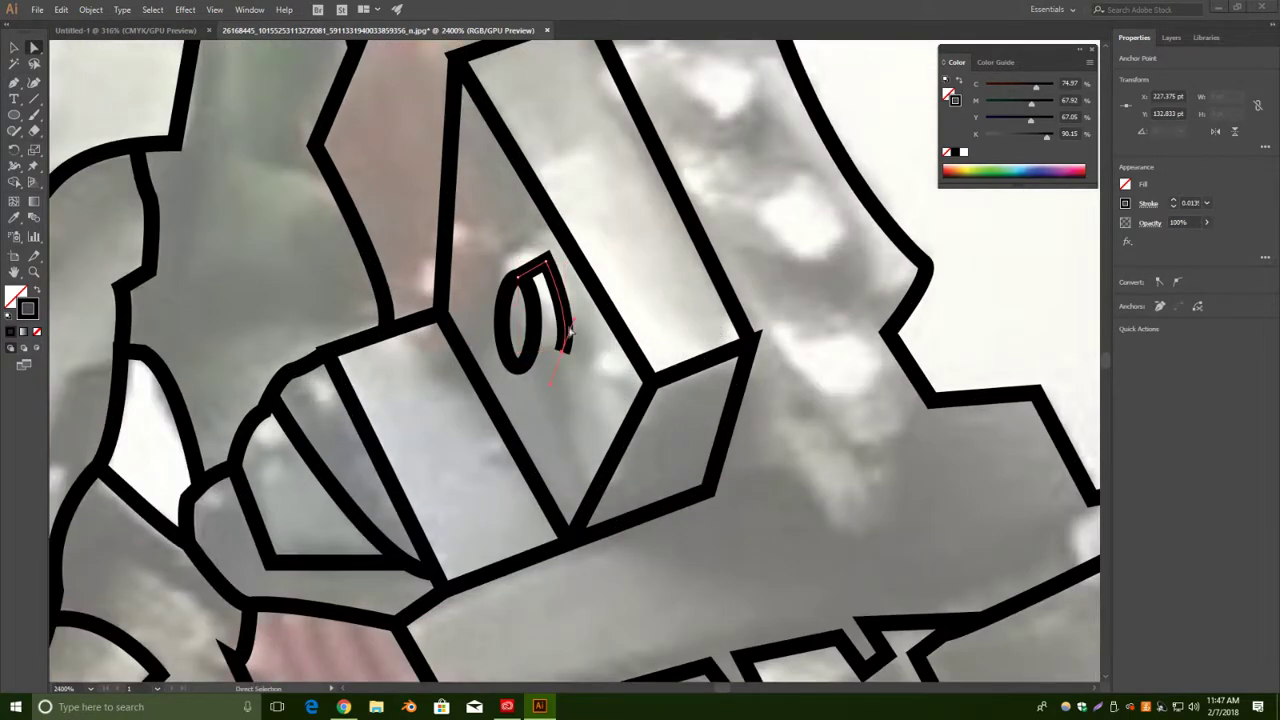
key("Left")
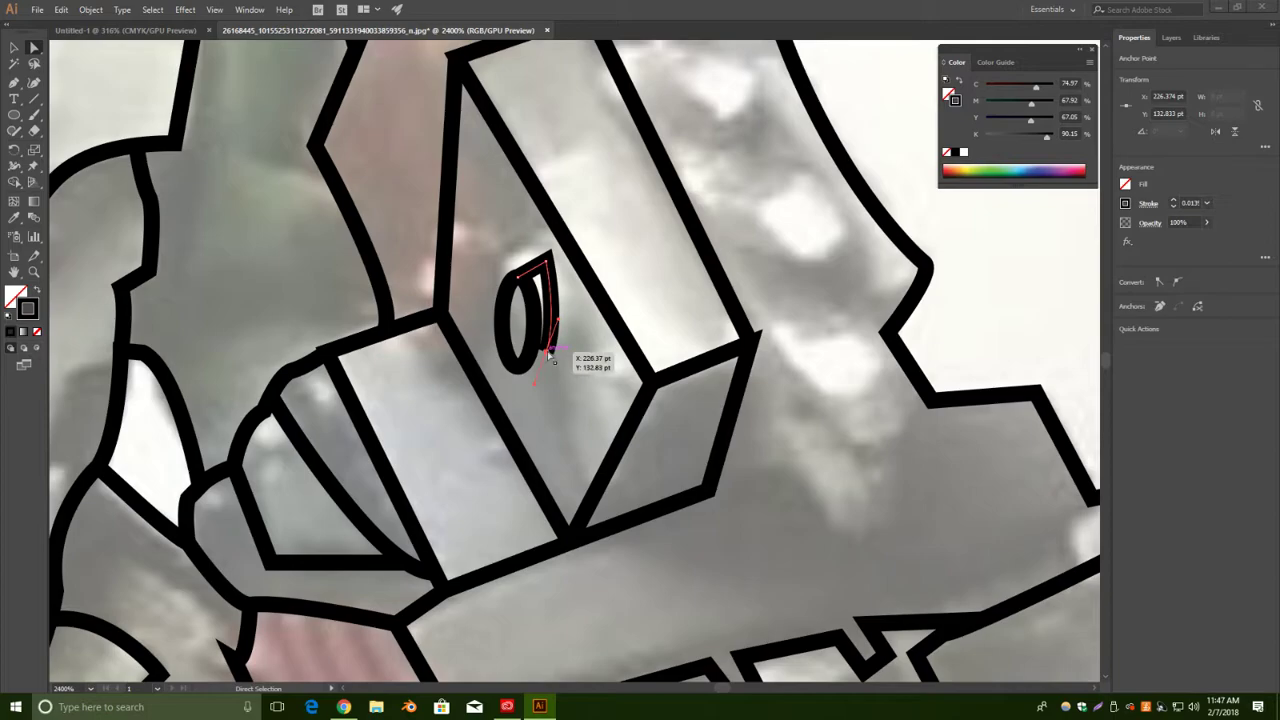
left_click_drag(549, 355, 561, 354)
left_click(825, 270)
Close the bolt's side with a lower edge from the ellipse's bottom to the curved side, and adjust the joining anchor.
left_click(12, 83)
left_click(516, 367)
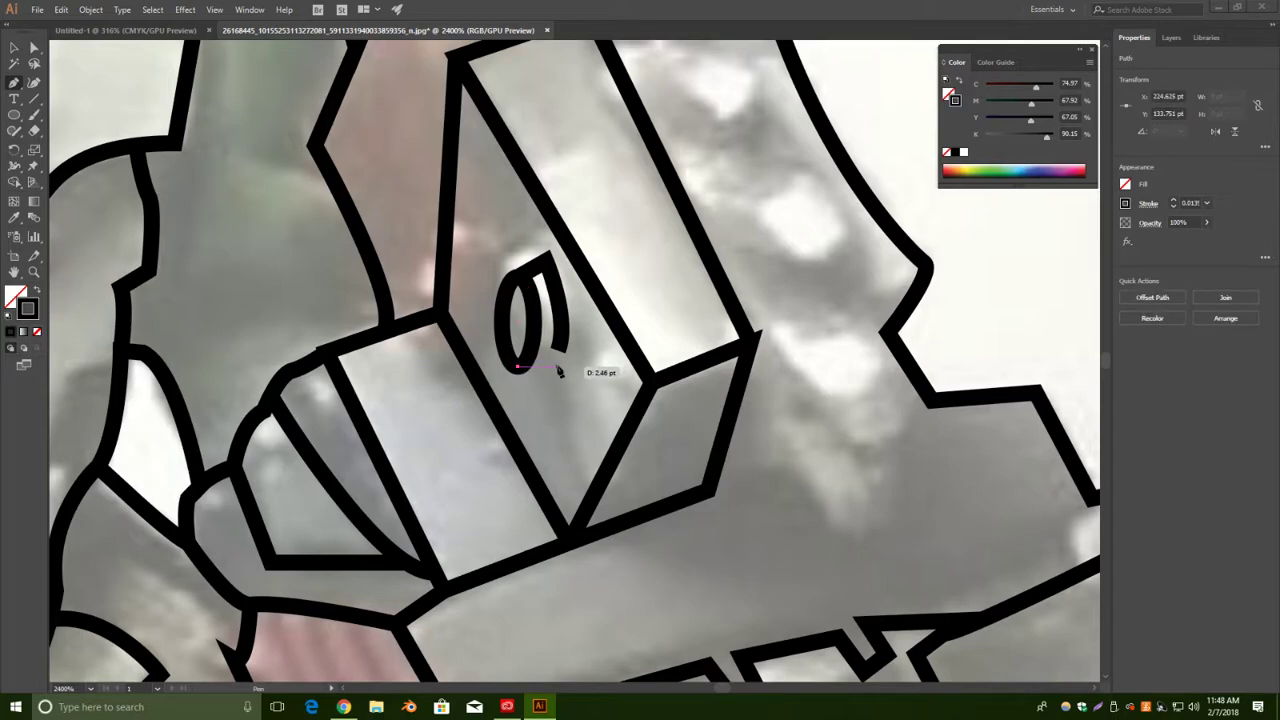
left_click(561, 363)
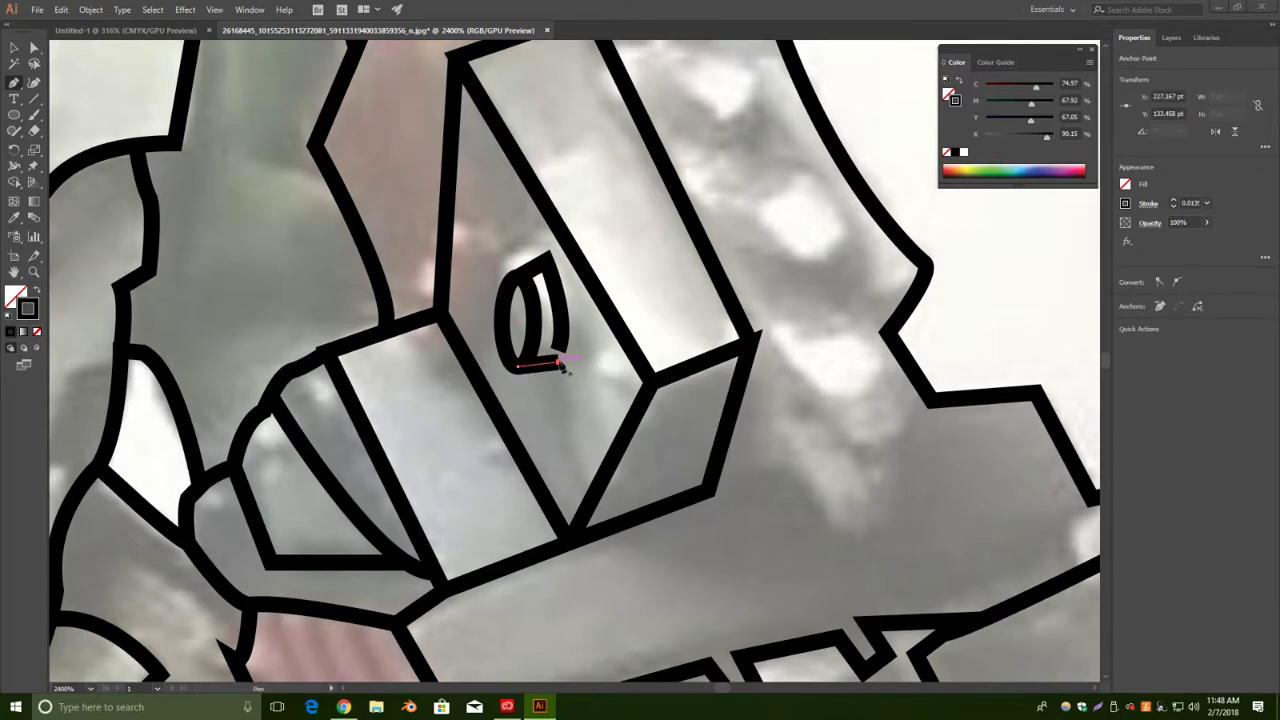
left_click(558, 350)
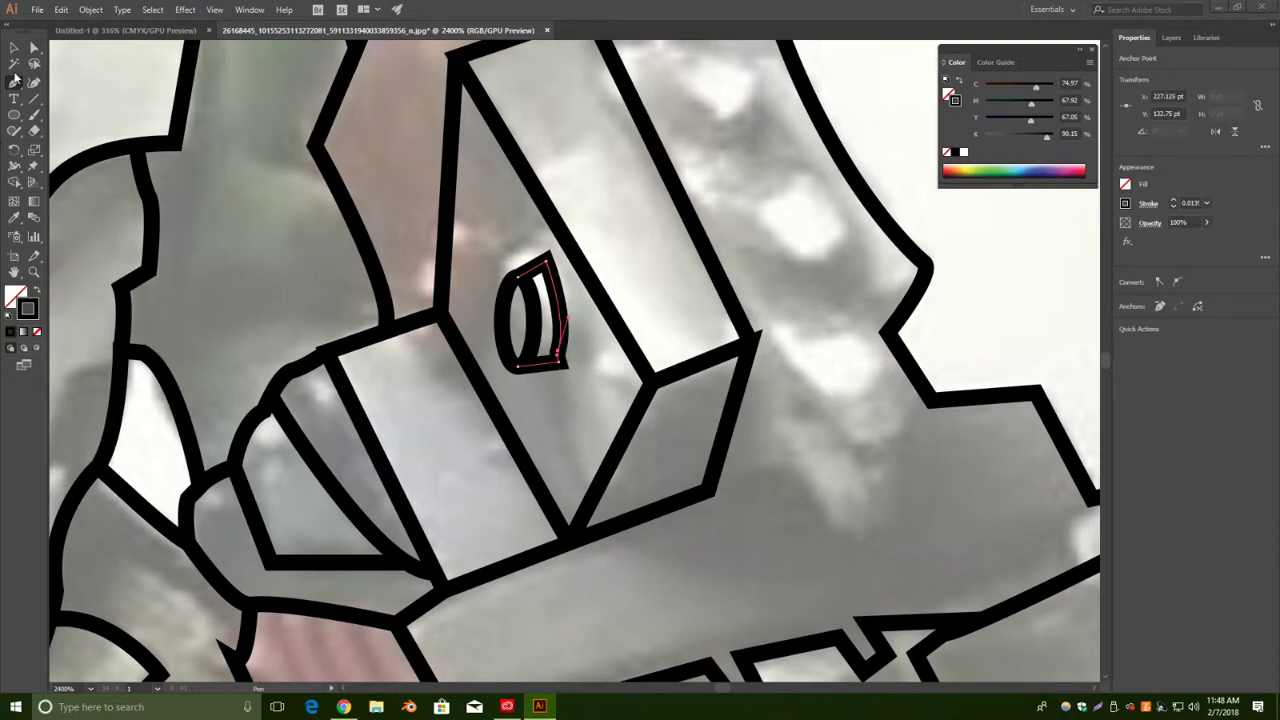
key("a")
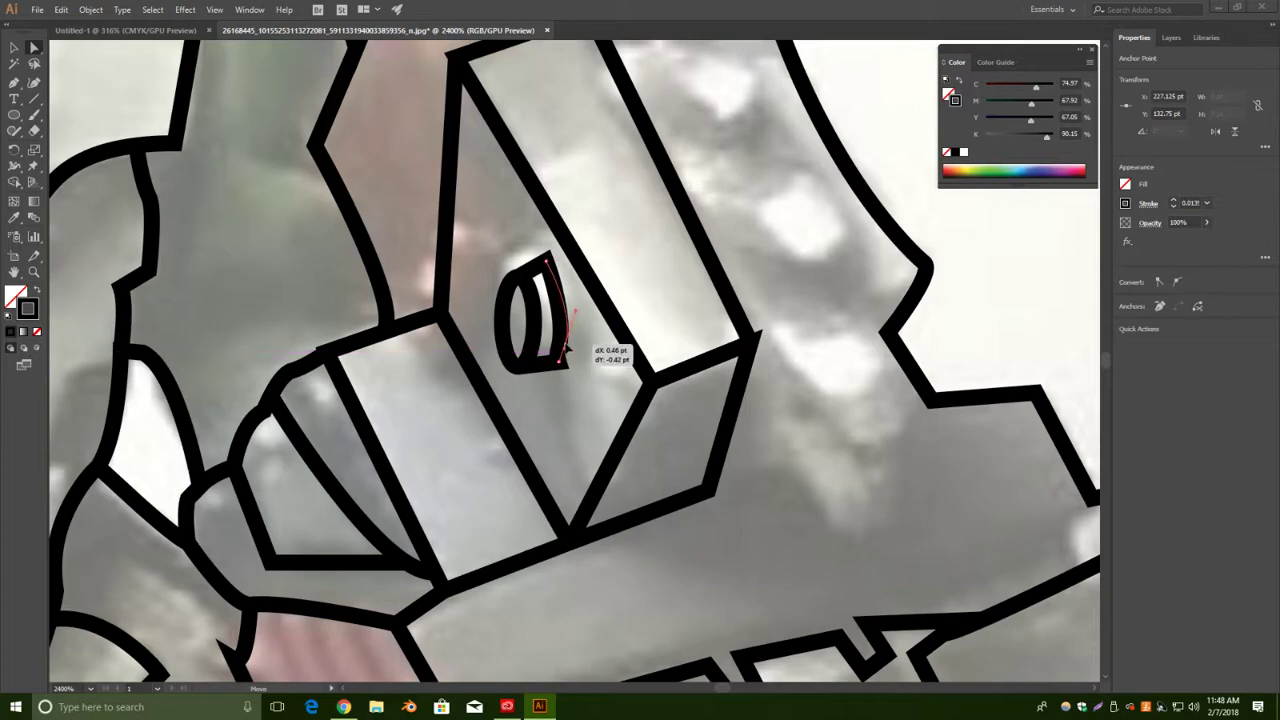
left_click_drag(563, 355, 572, 343)
left_click(795, 213)
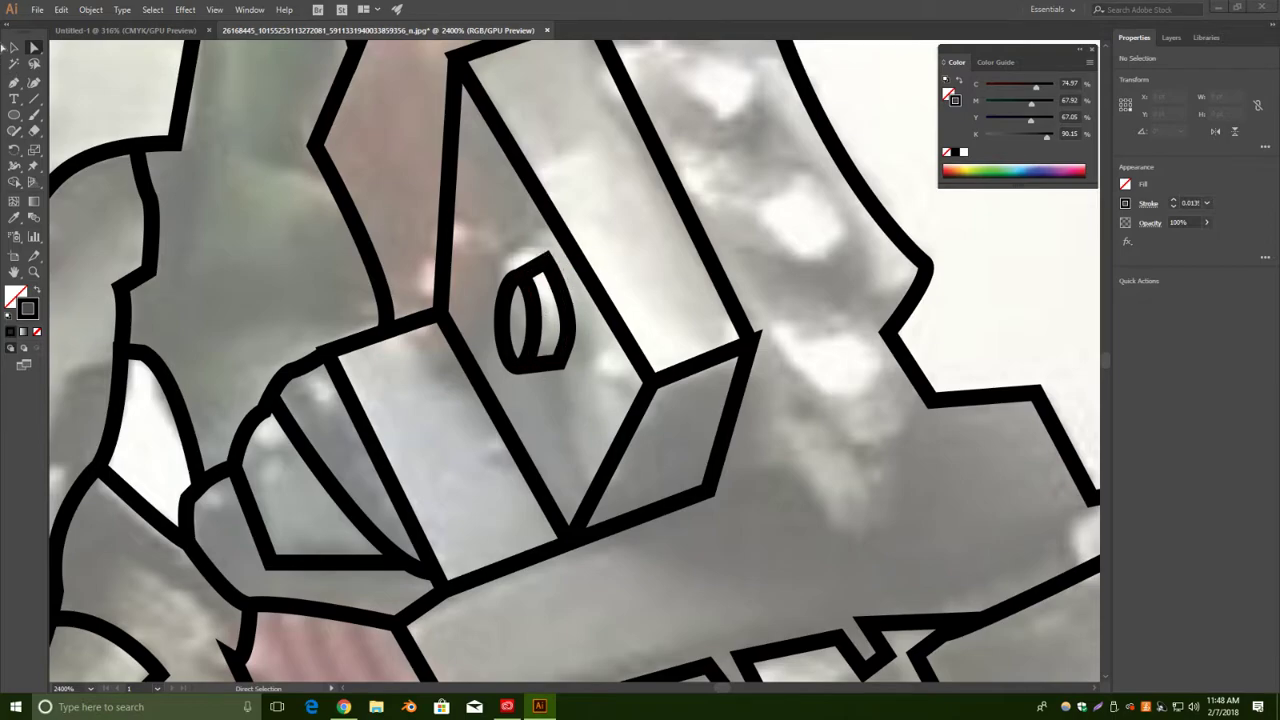
Reshape the bolt's outer side by moving its corner and curve anchors closer to the ellipse, then deselect.
left_click(31, 49)
left_click_drag(546, 261, 538, 265)
left_click_drag(571, 343, 559, 273)
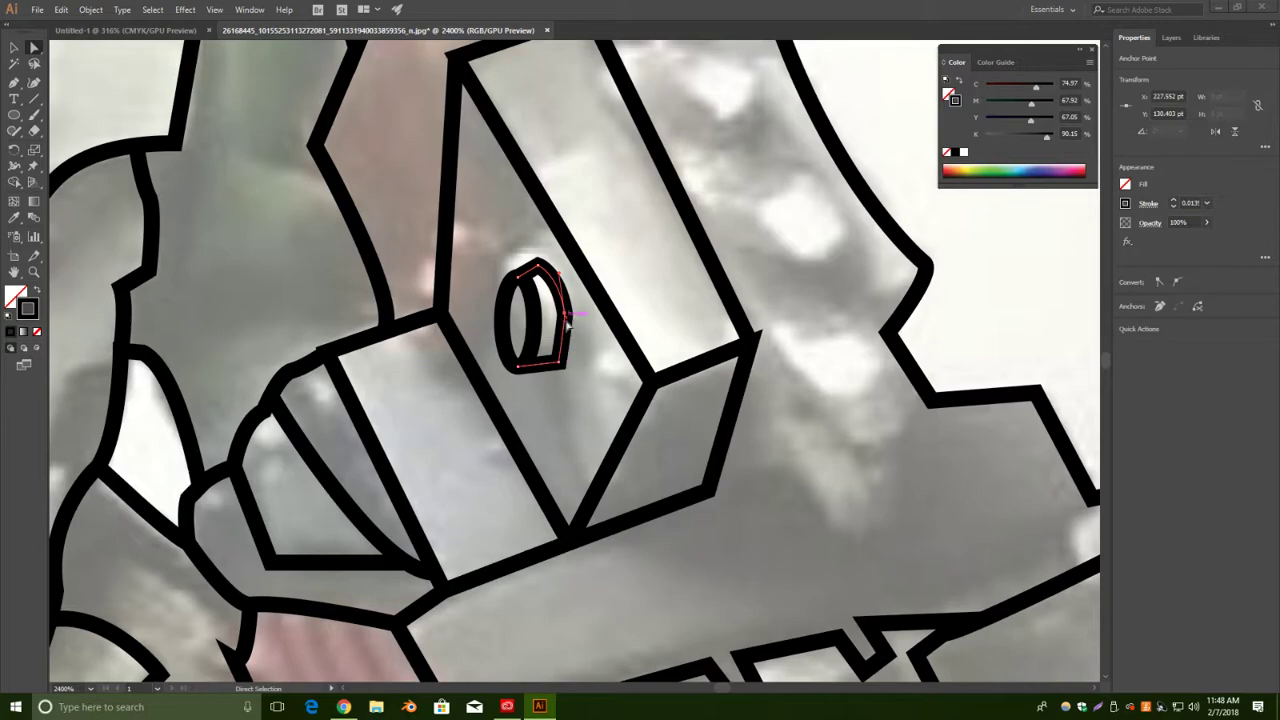
left_click_drag(566, 319, 558, 318)
mouse_move(560, 365)
left_mouse_down()
mouse_move(537, 351)
mouse_move(555, 368)
left_mouse_up()
left_click(572, 388)
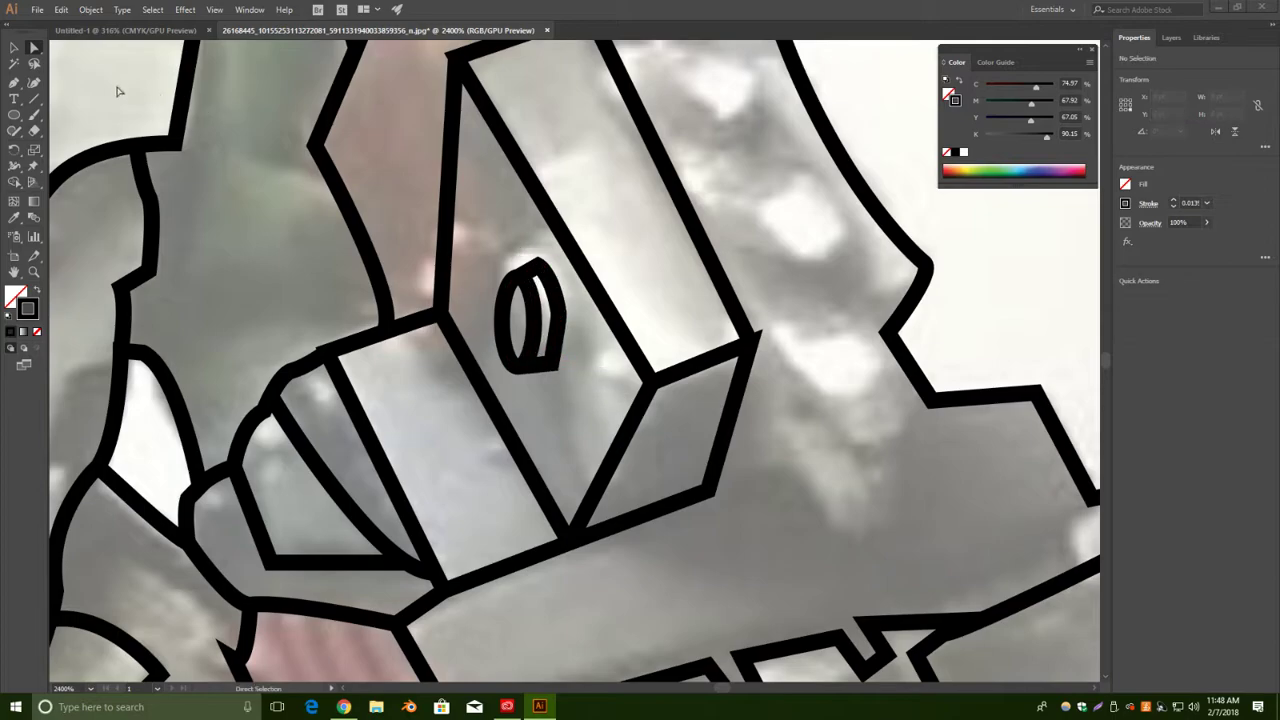
Draw two close parallel diagonal lines across the forearm from its lower edge to the red wristband, then deselect.
scroll(533, 233, "down", 5)
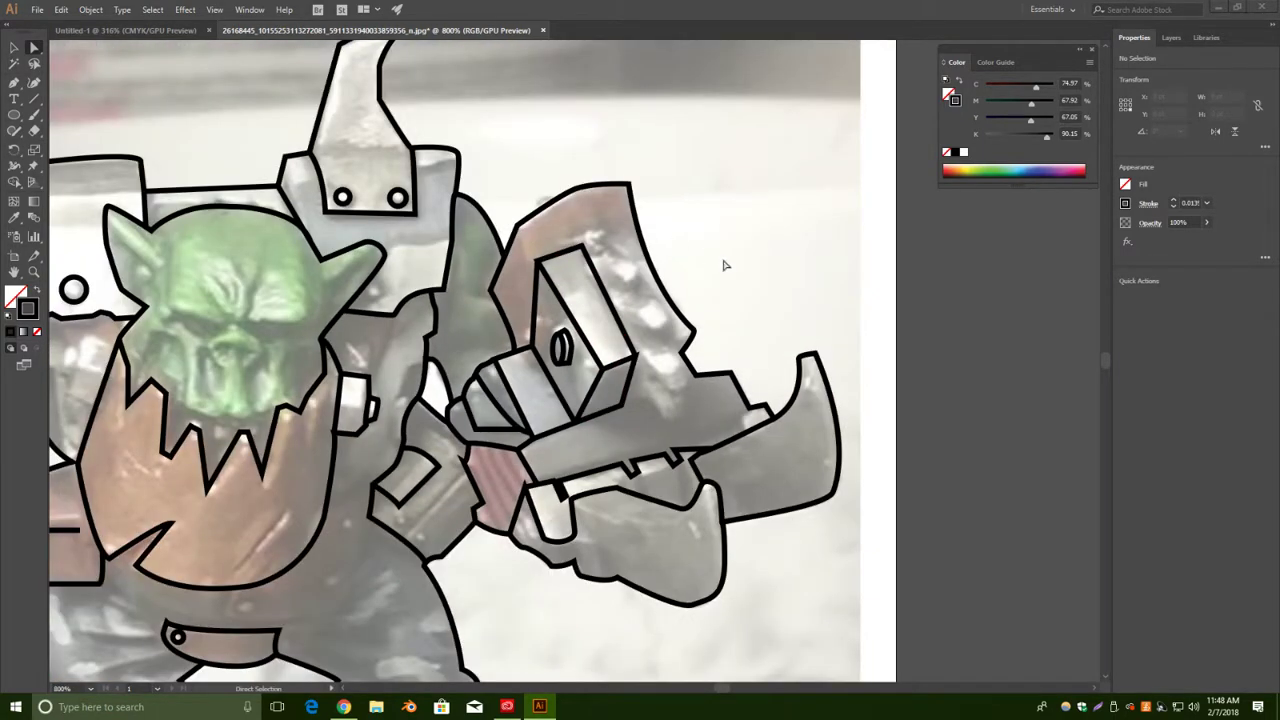
left_click(14, 82)
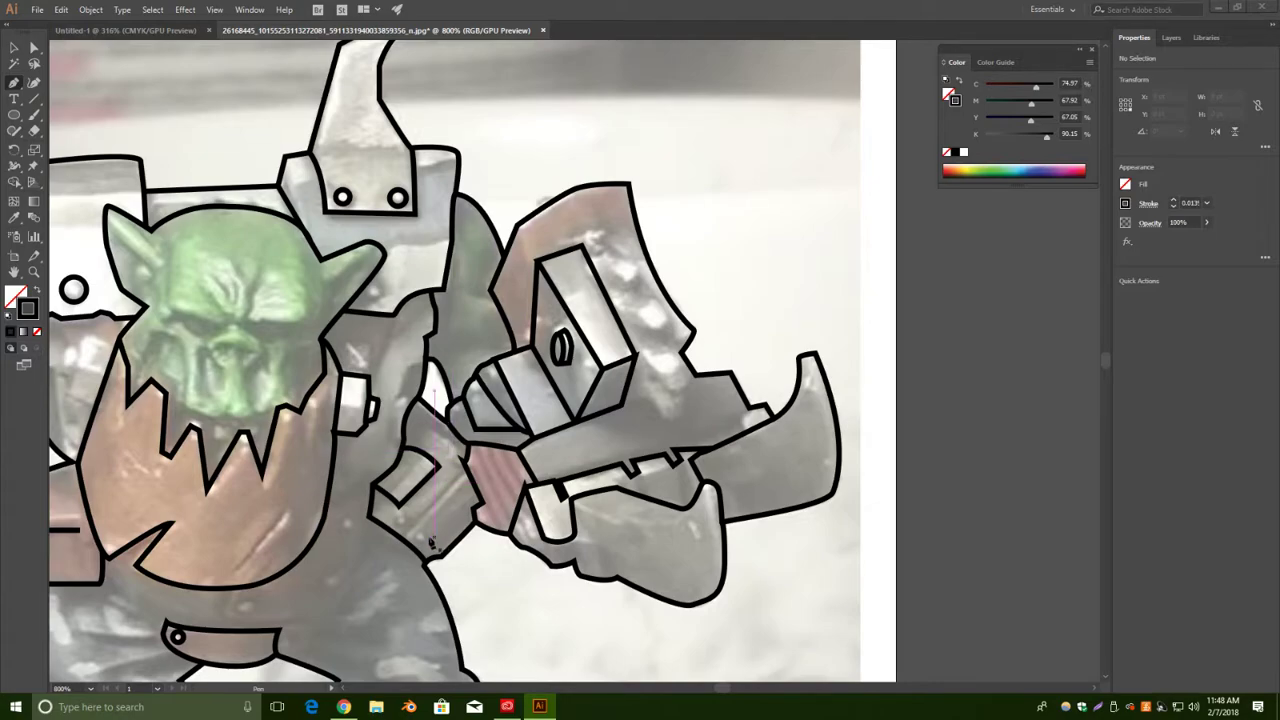
left_click(399, 536)
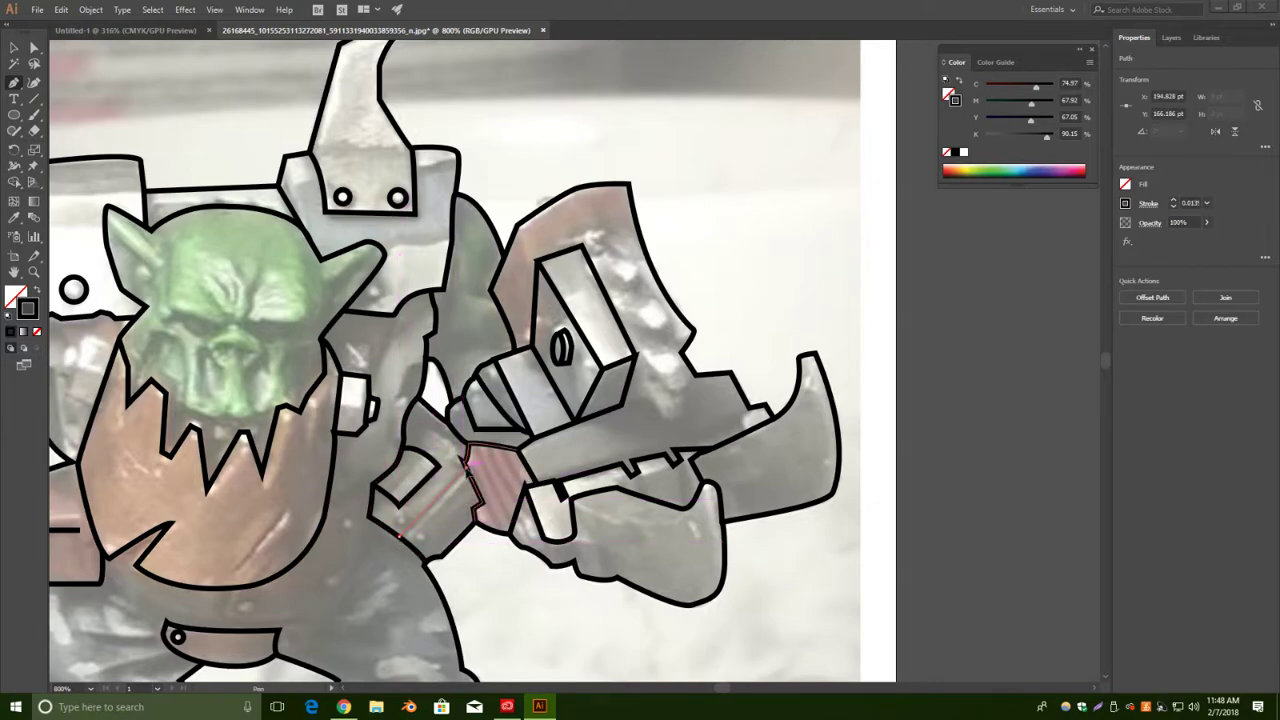
left_click(466, 462)
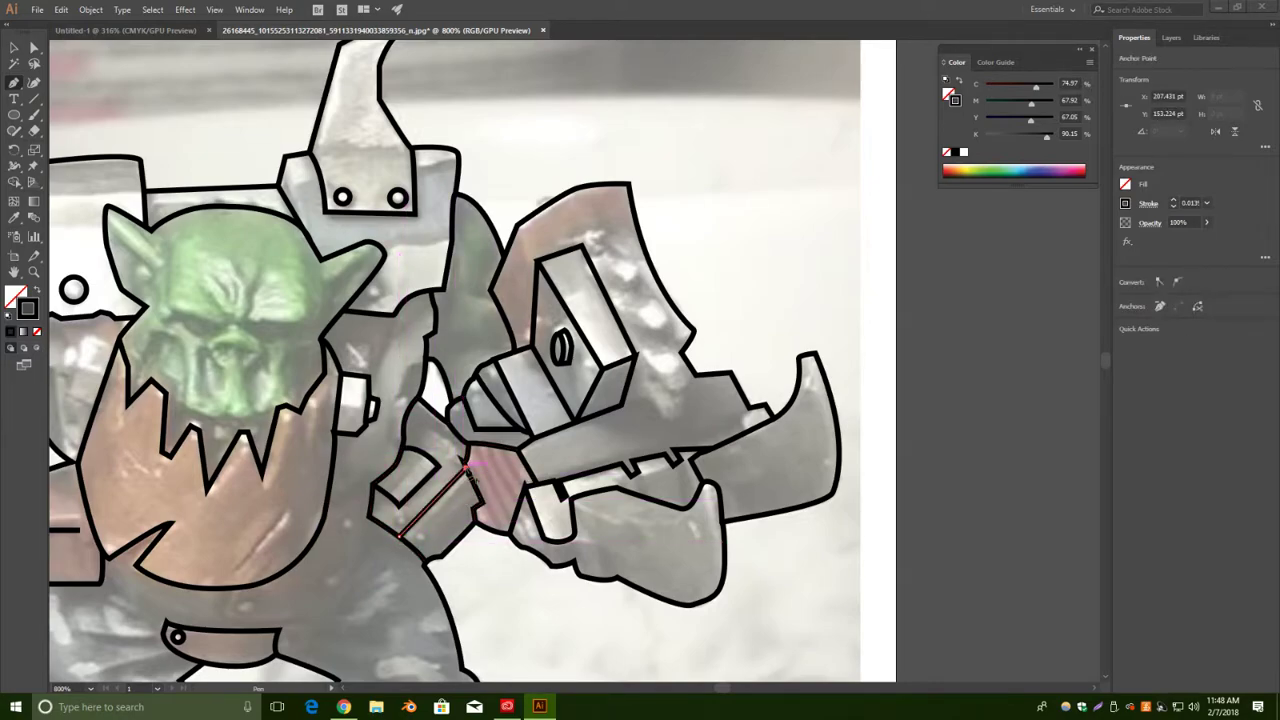
left_click(405, 541)
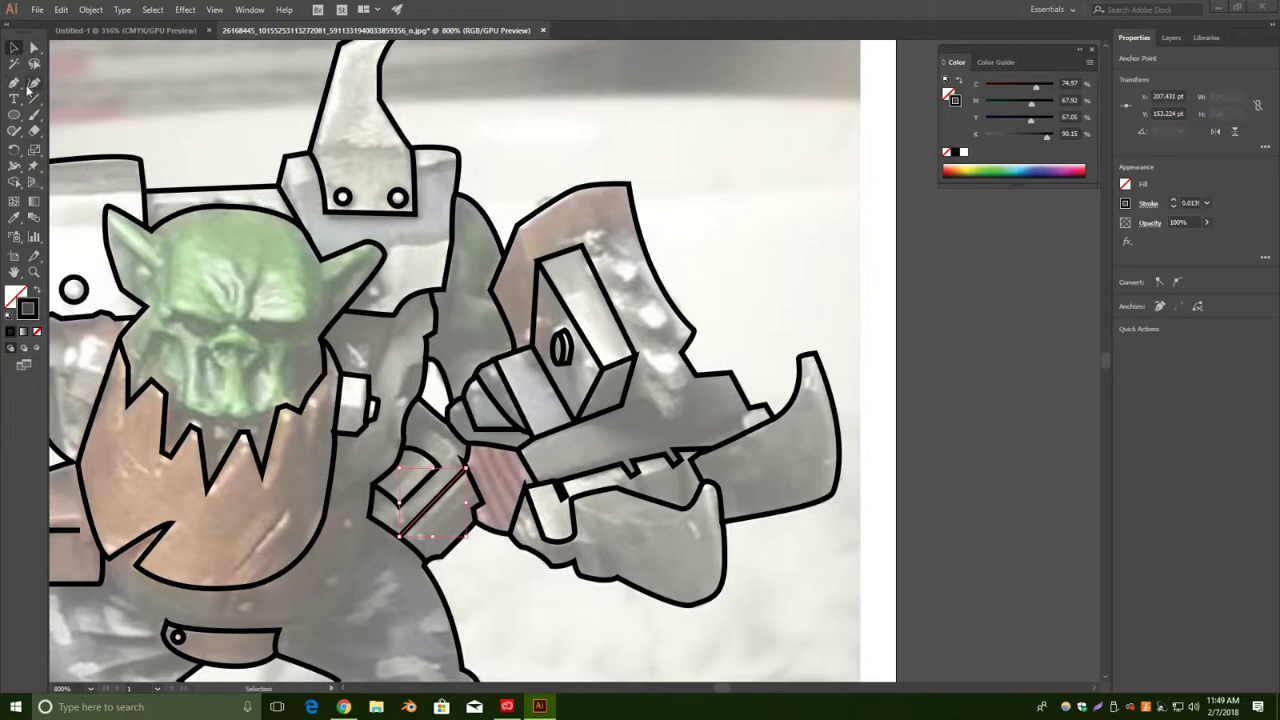
left_click(404, 541)
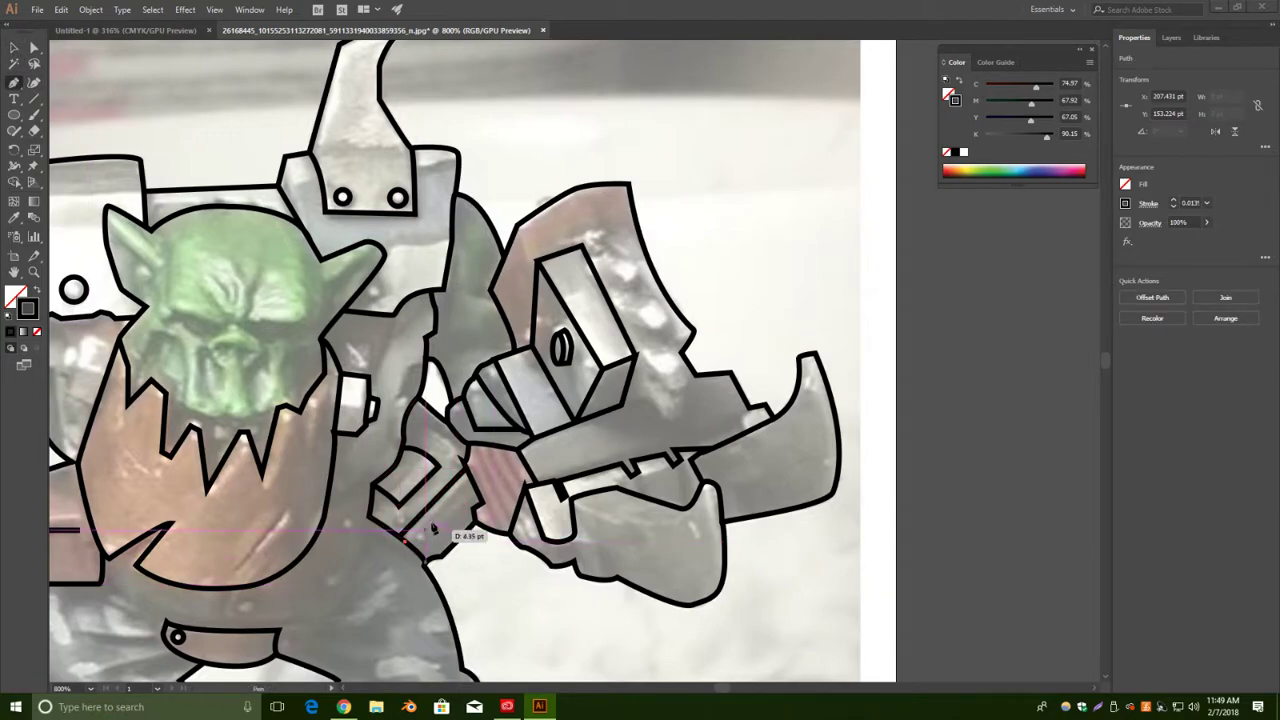
left_click(471, 473)
key("v")
left_click(657, 106)
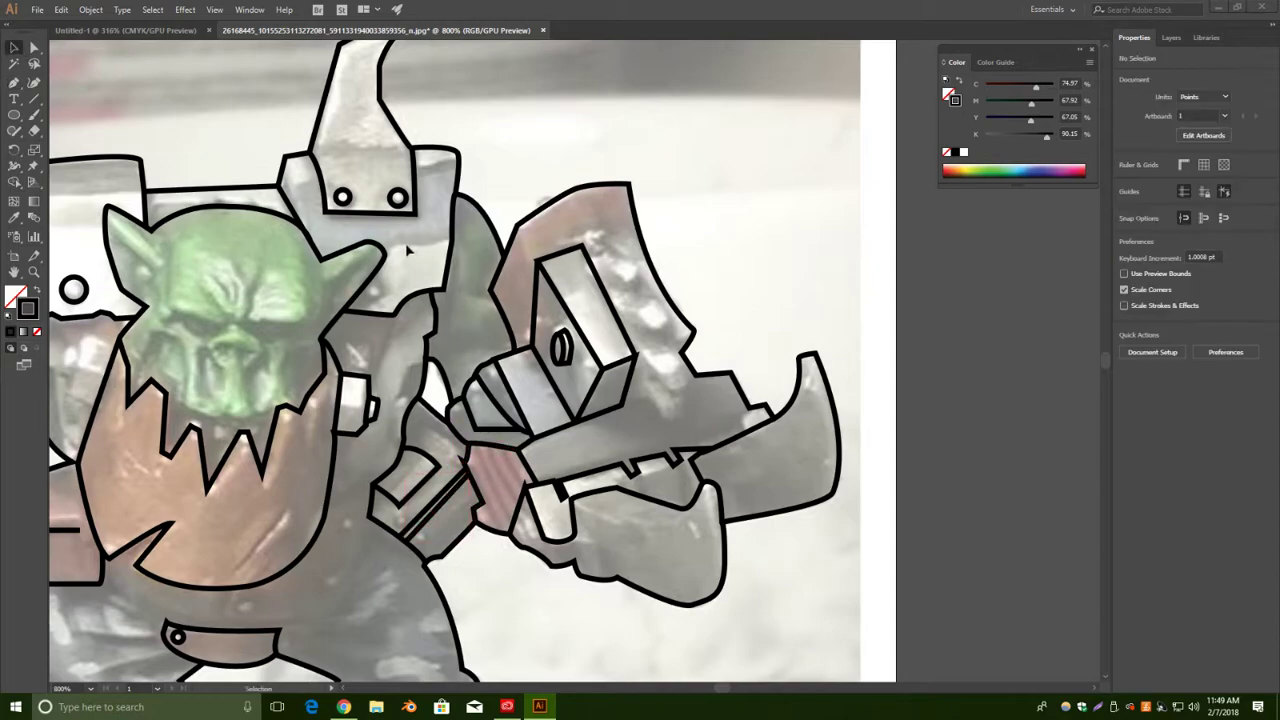
Draw a small rivet circle about 2.4 pt wide on the forearm, between the double diagonal line and the lower corner.
left_click(14, 114)
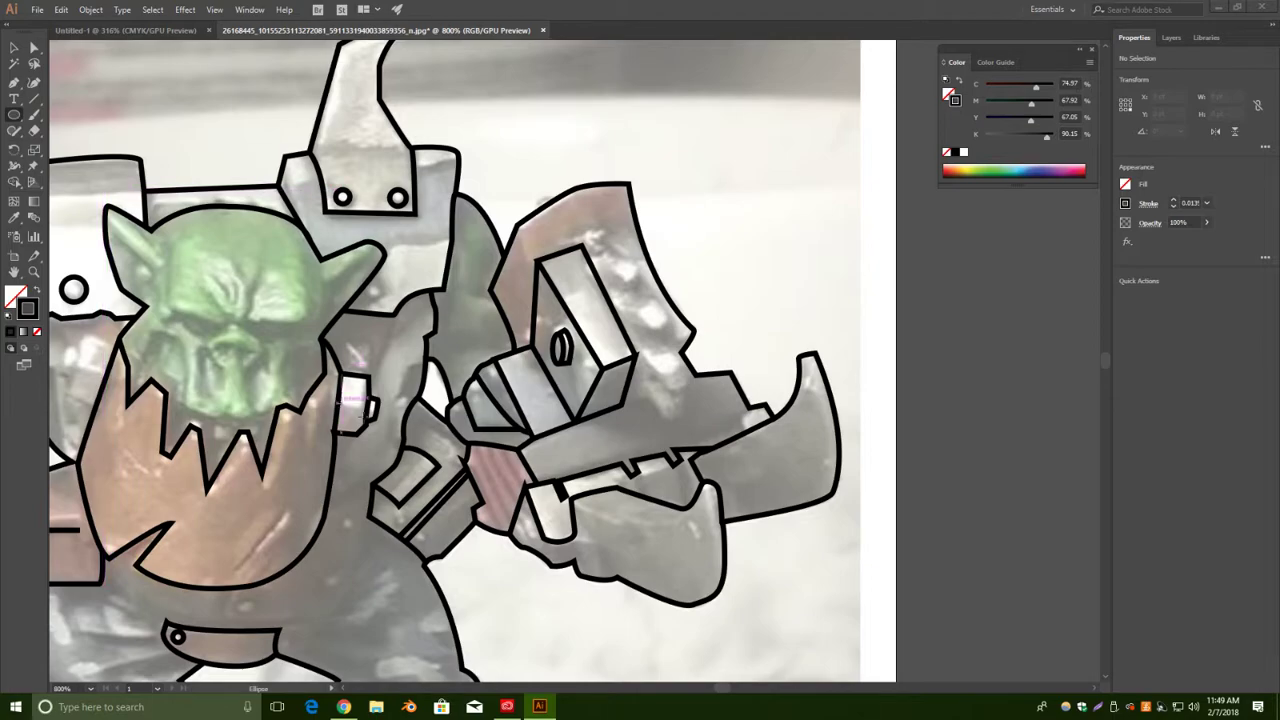
left_click_drag(416, 538, 433, 551)
key("v")
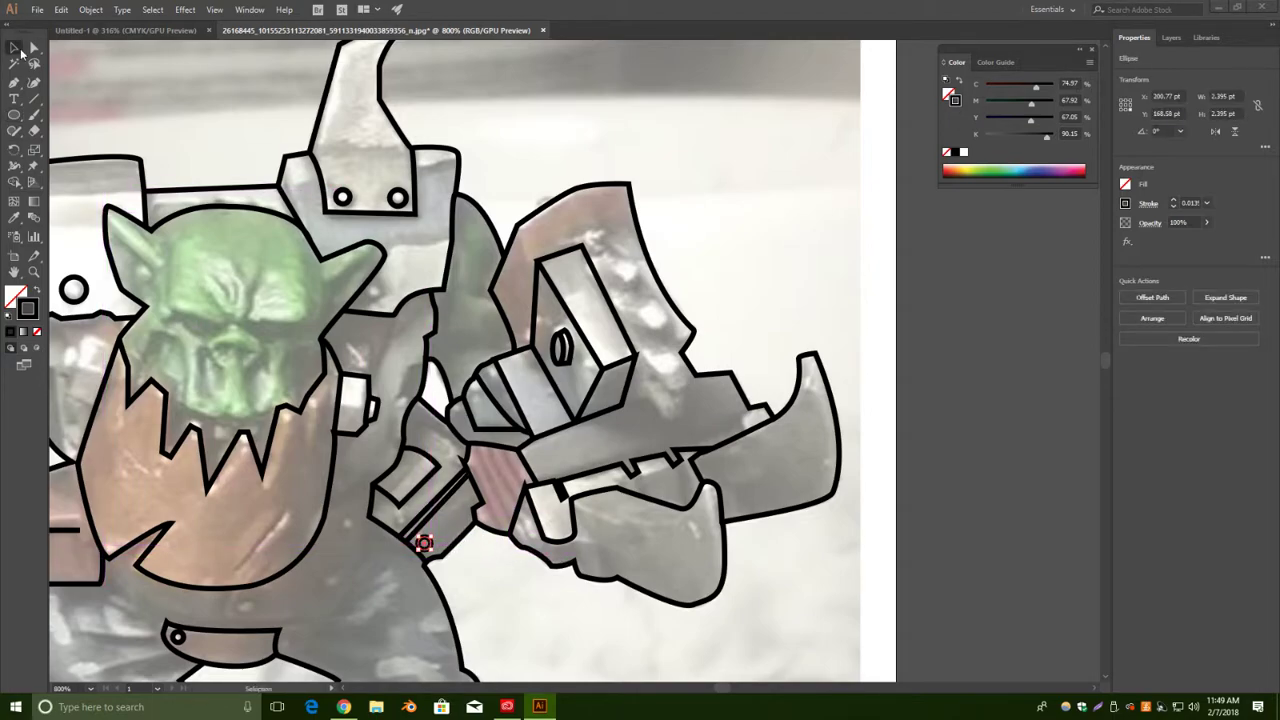
left_click(418, 548)
left_click(424, 540)
left_click_drag(424, 538, 424, 543)
Shift the new forearm rivet 1 pt to the right, away from the double diagonal line, then deselect it.
key("ctrl+equal")
key("ctrl+equal")
key("ctrl+equal")
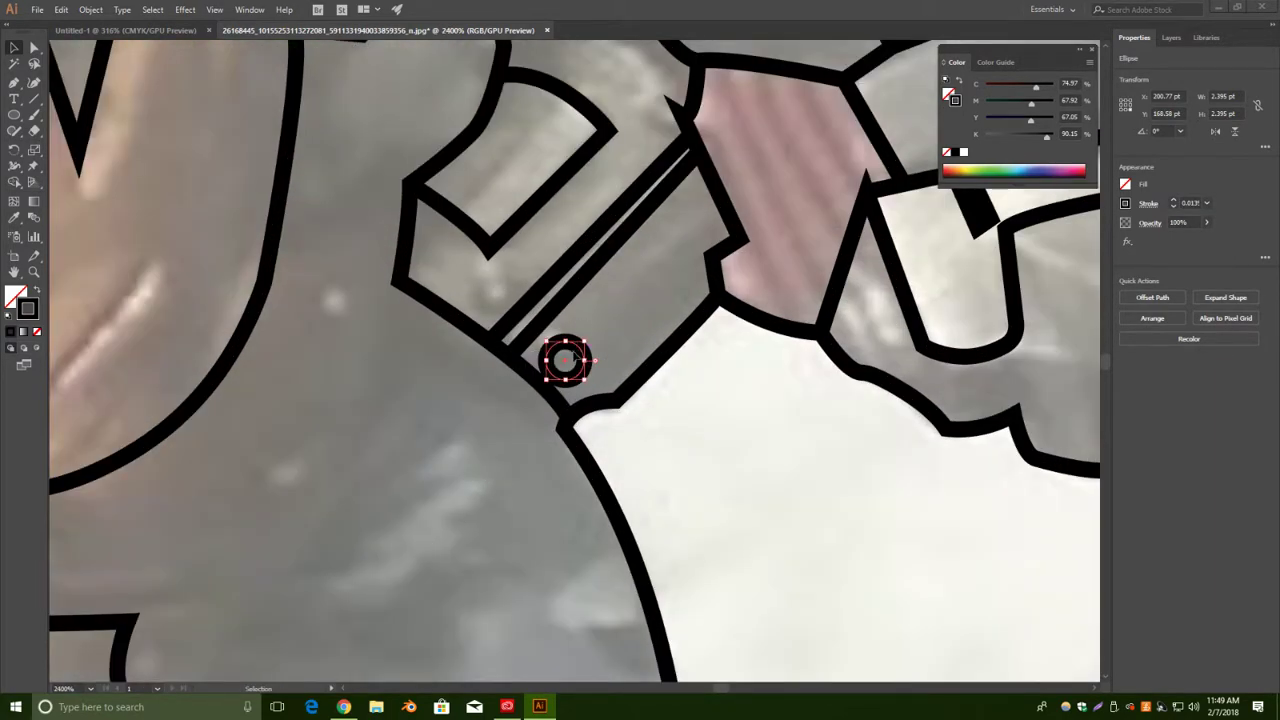
left_click_drag(576, 359, 582, 346)
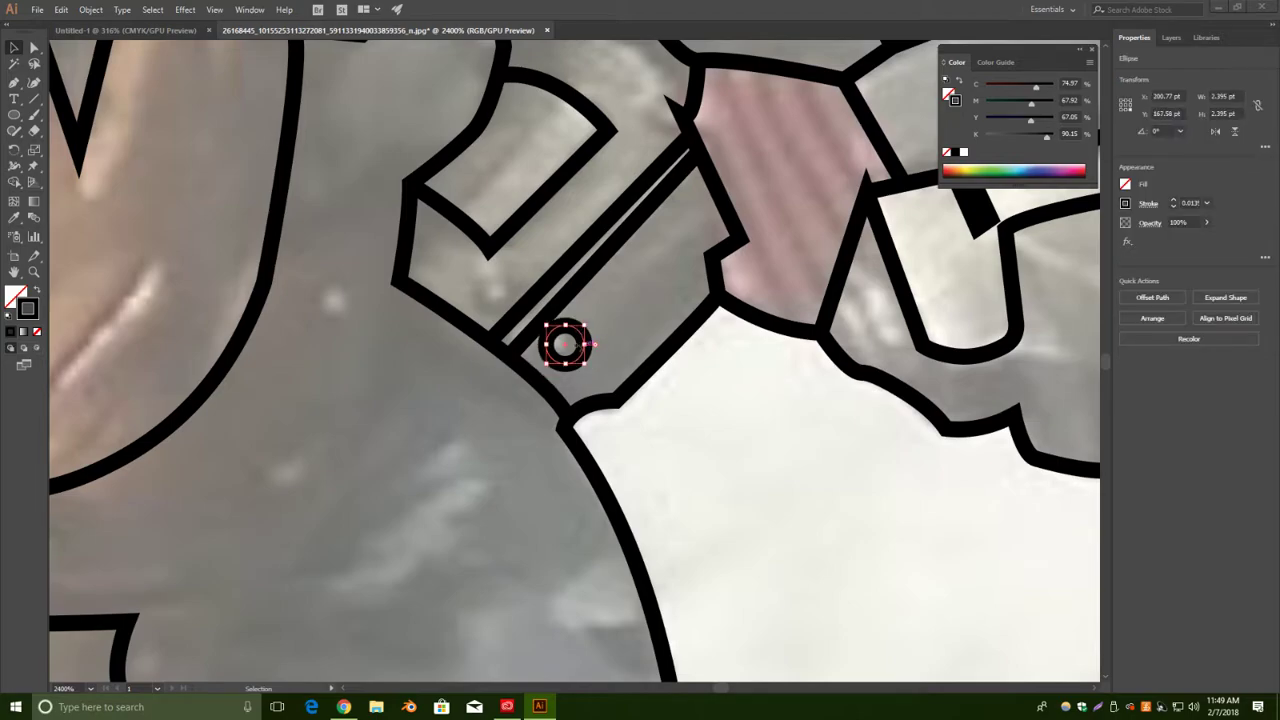
key("Right")
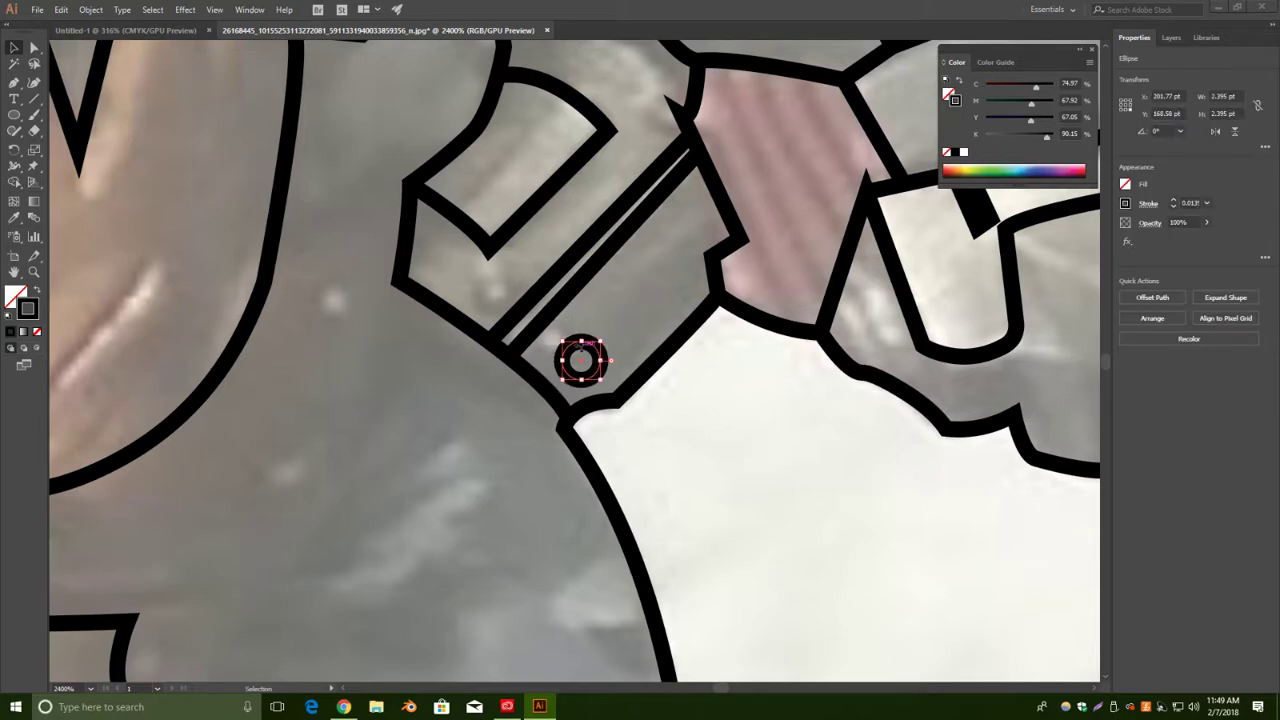
left_click(567, 252)
Draw a second rivet circle on the forearm between the rectangular plate and the double diagonal line, then deselect it.
left_click(14, 114)
left_click_drag(466, 275, 508, 313)
left_click(14, 47)
left_click(737, 448)
key("ctrl+minus")
key("ctrl+minus")
key("ctrl+minus")
key("ctrl+minus")
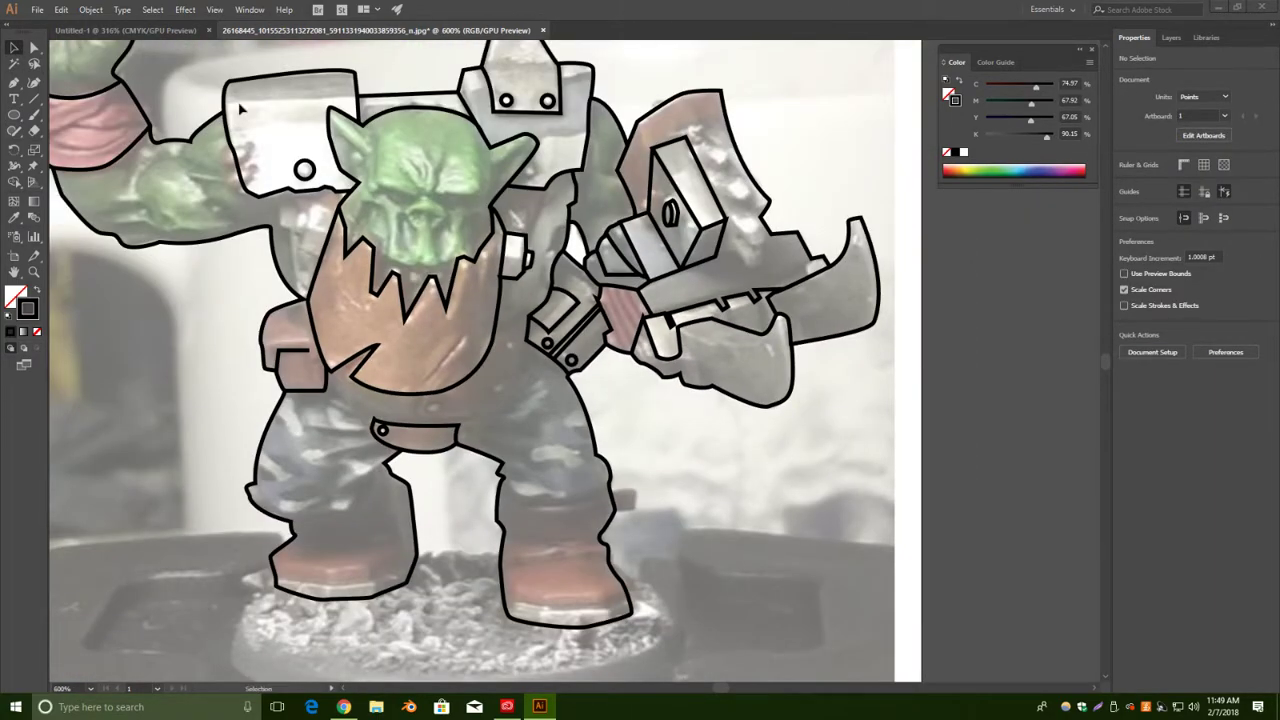
left_click(14, 84)
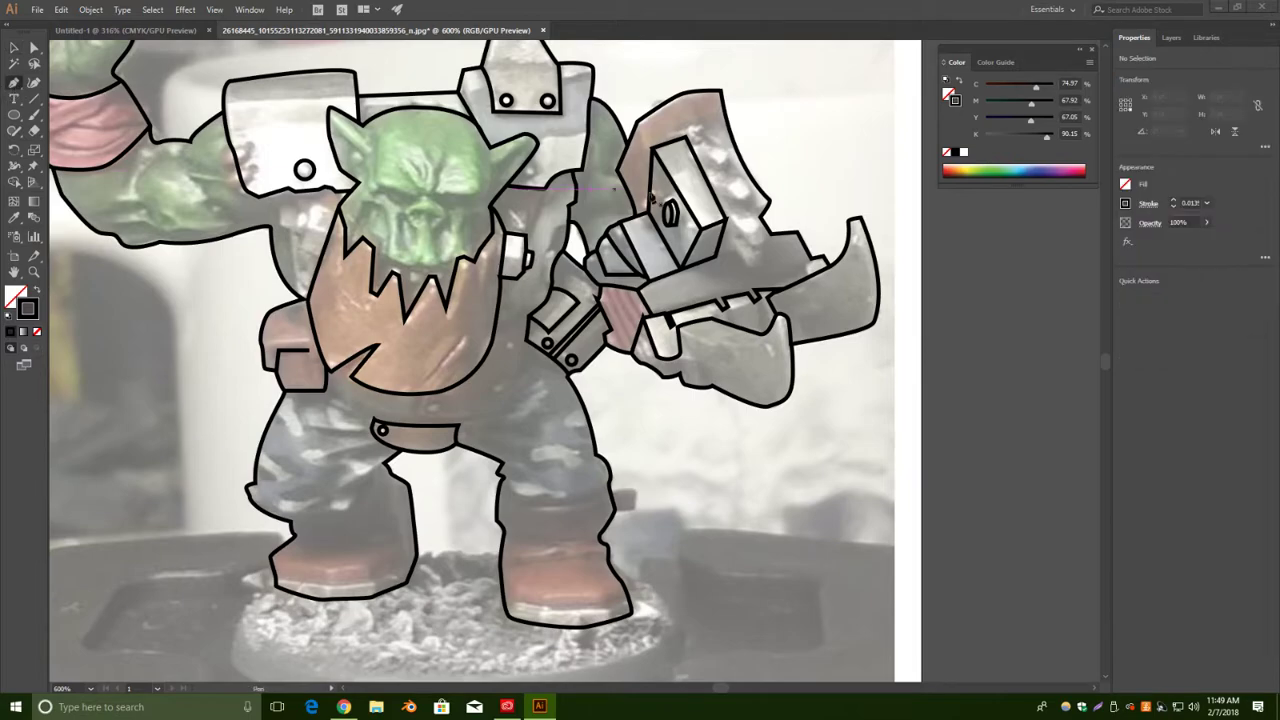
Draw a curved line spanning about 13.5 pt across the forearm above the rectangular plate, from the inner arm outline to the red wristband, then deselect.
left_click(554, 268)
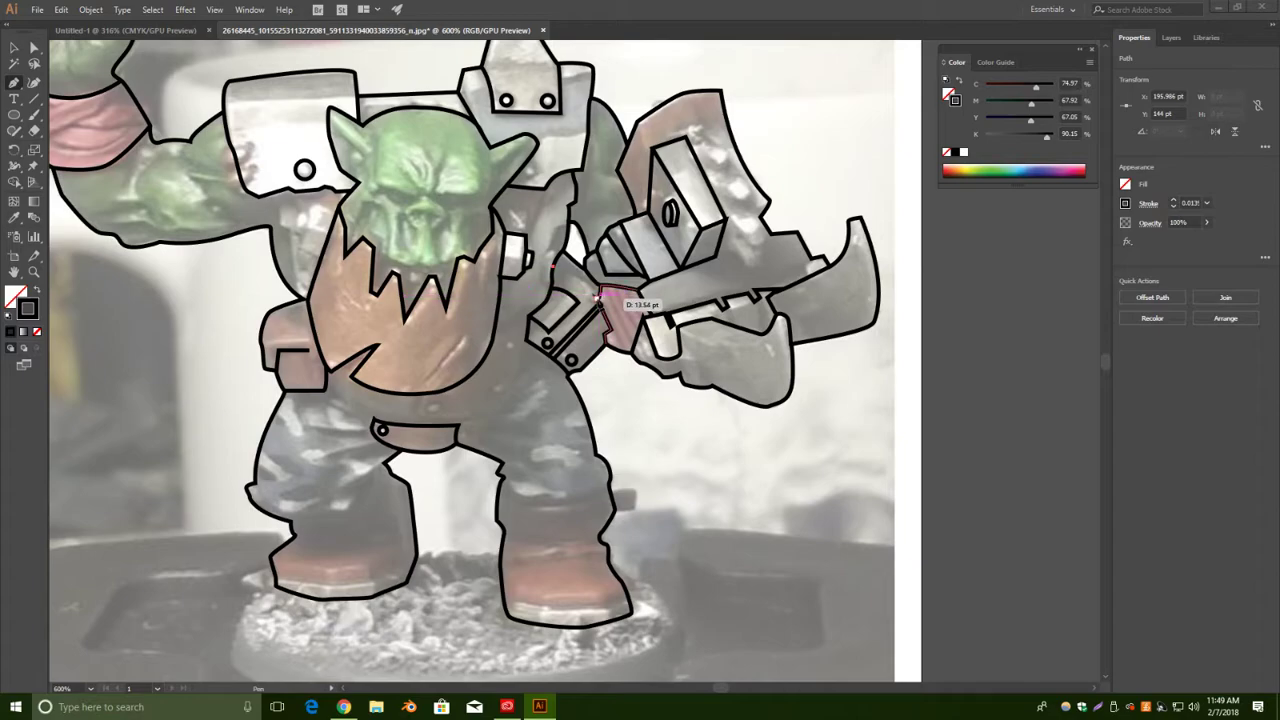
left_click_drag(598, 298, 611, 330)
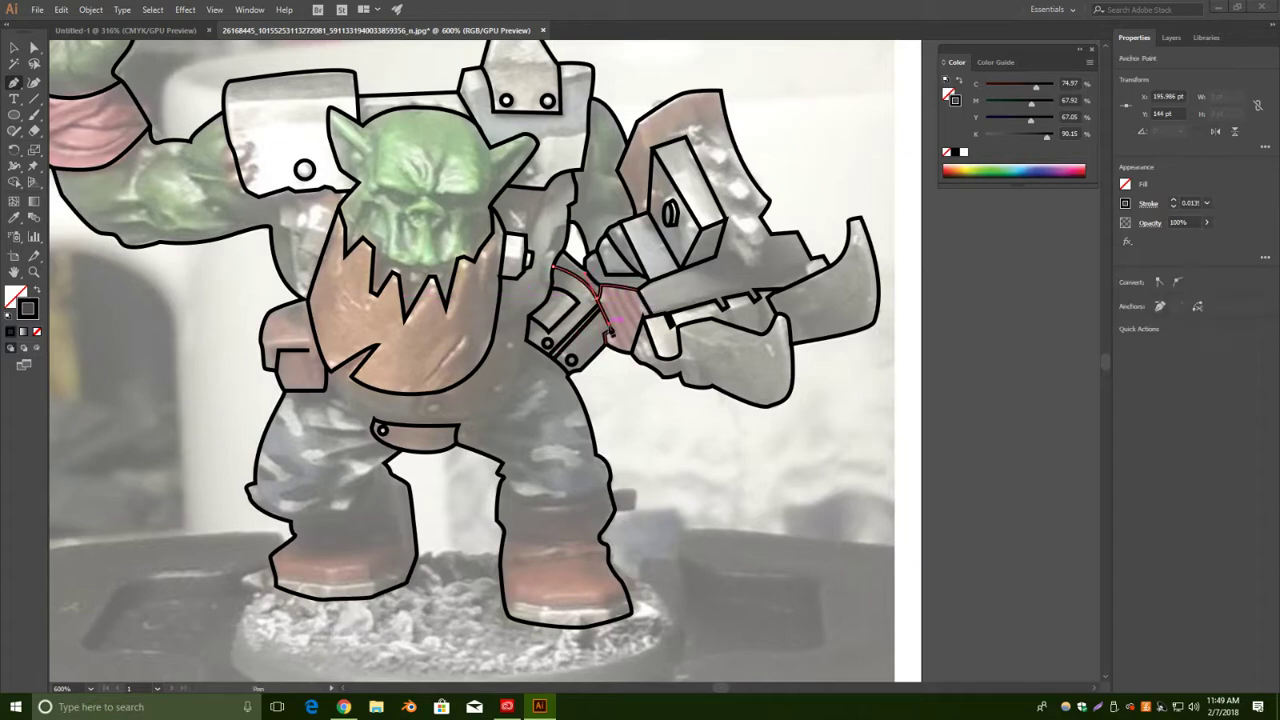
key("v")
left_click(818, 165)
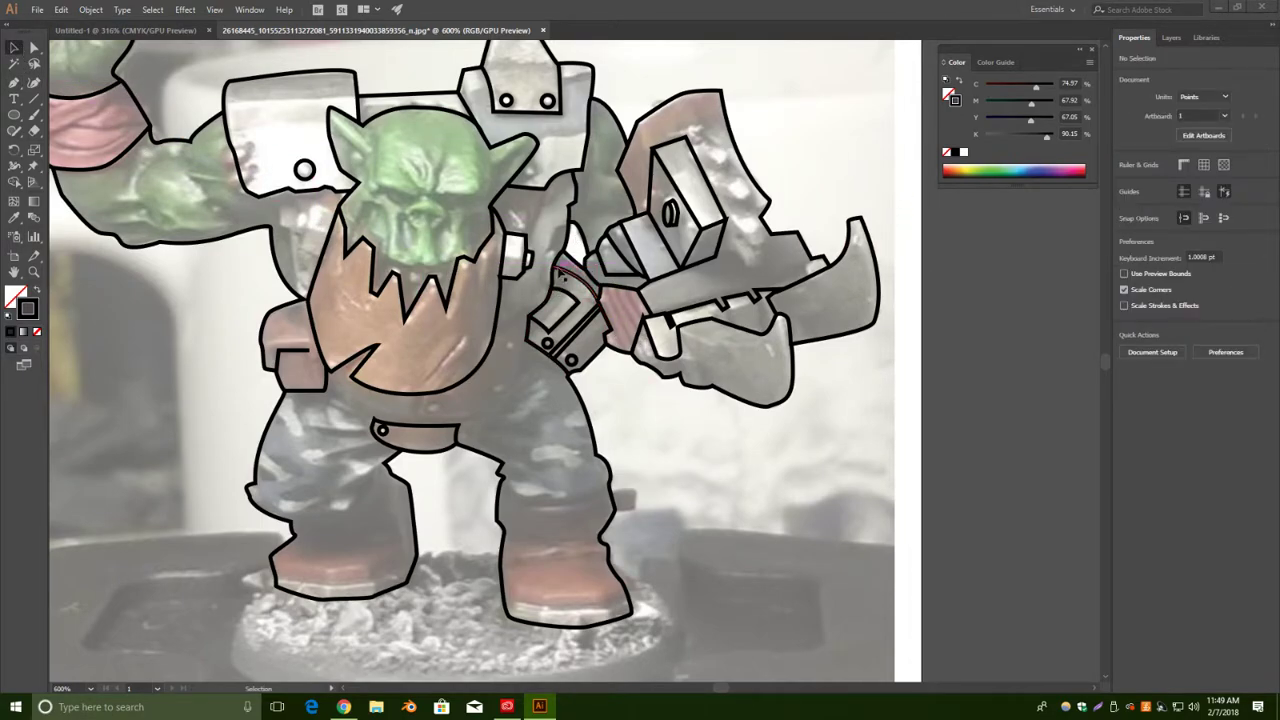
Move the new forearm curve's inner end anchor down the arm outline, closer to the rectangular plate, then deselect it.
key("a")
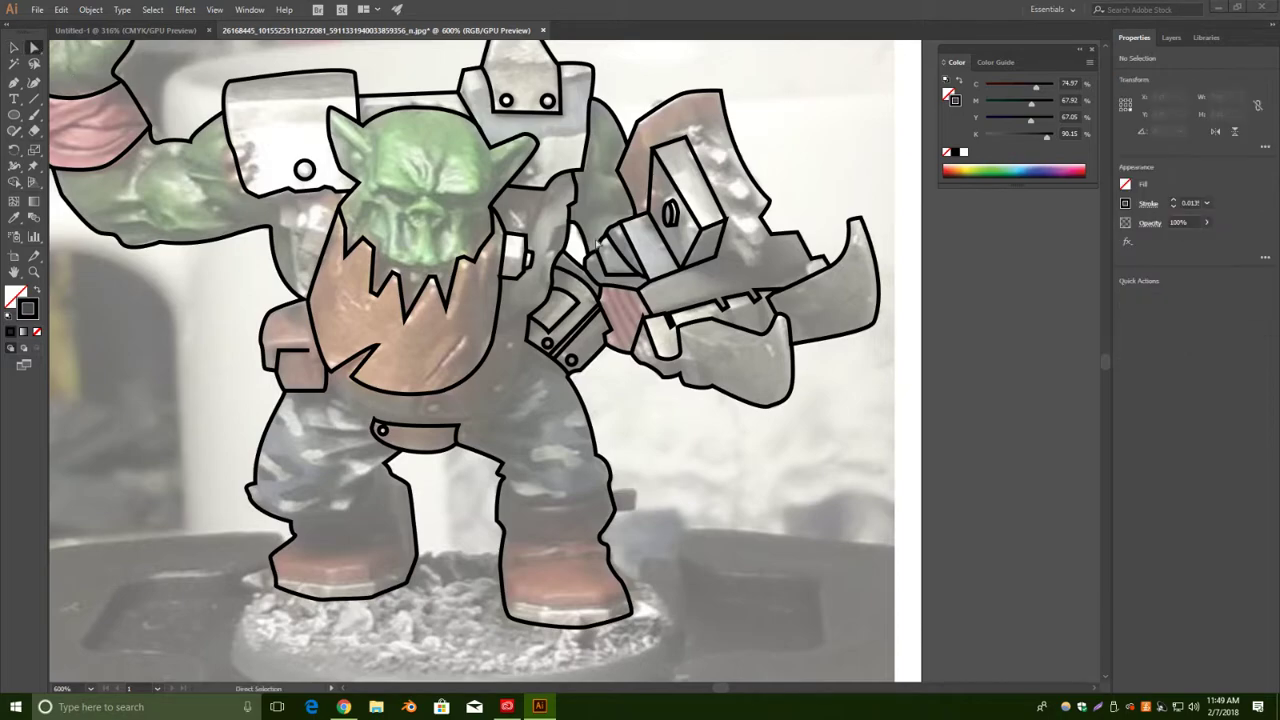
scroll(597, 242, "up", 4)
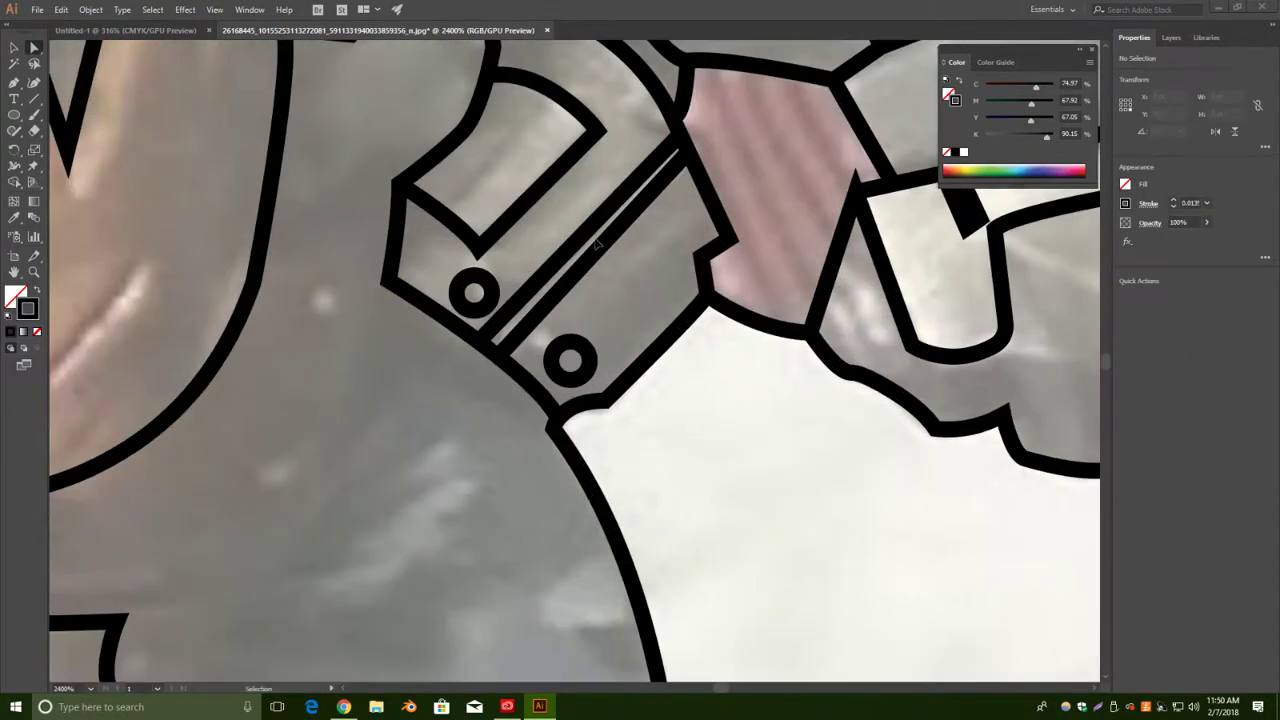
left_click_drag(737, 137, 786, 443)
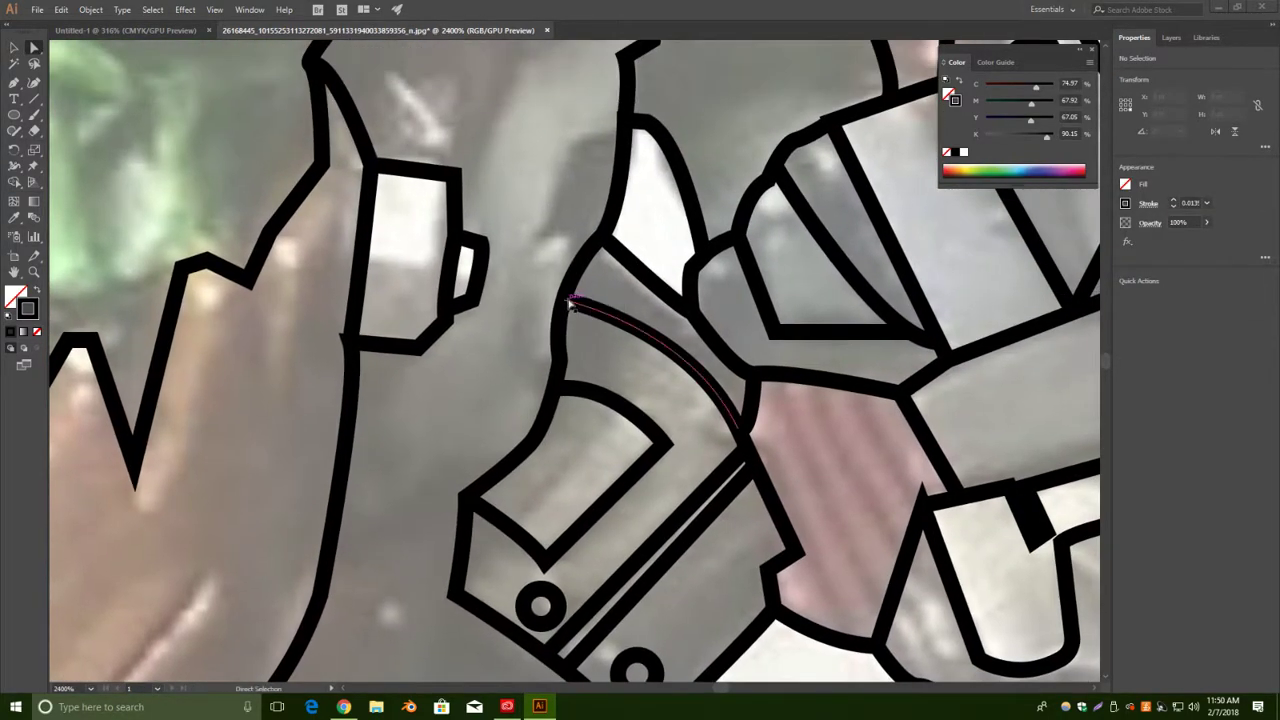
left_click_drag(573, 303, 558, 342)
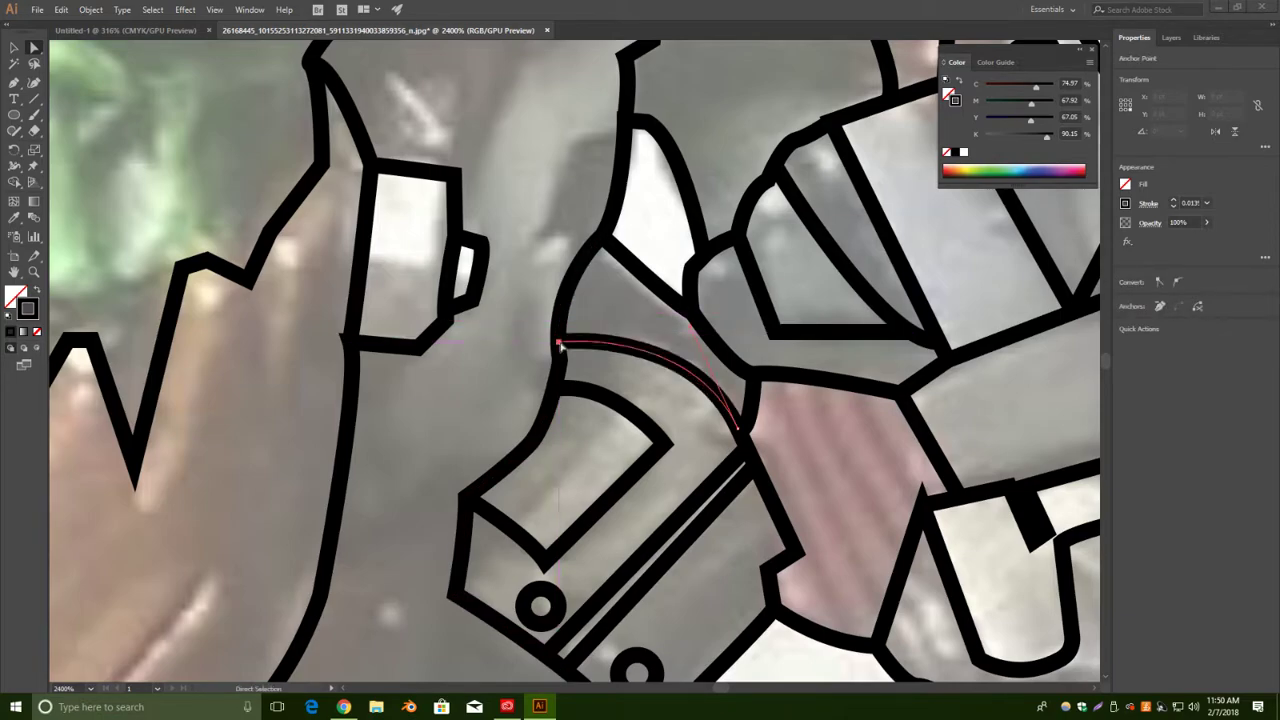
left_click(785, 482)
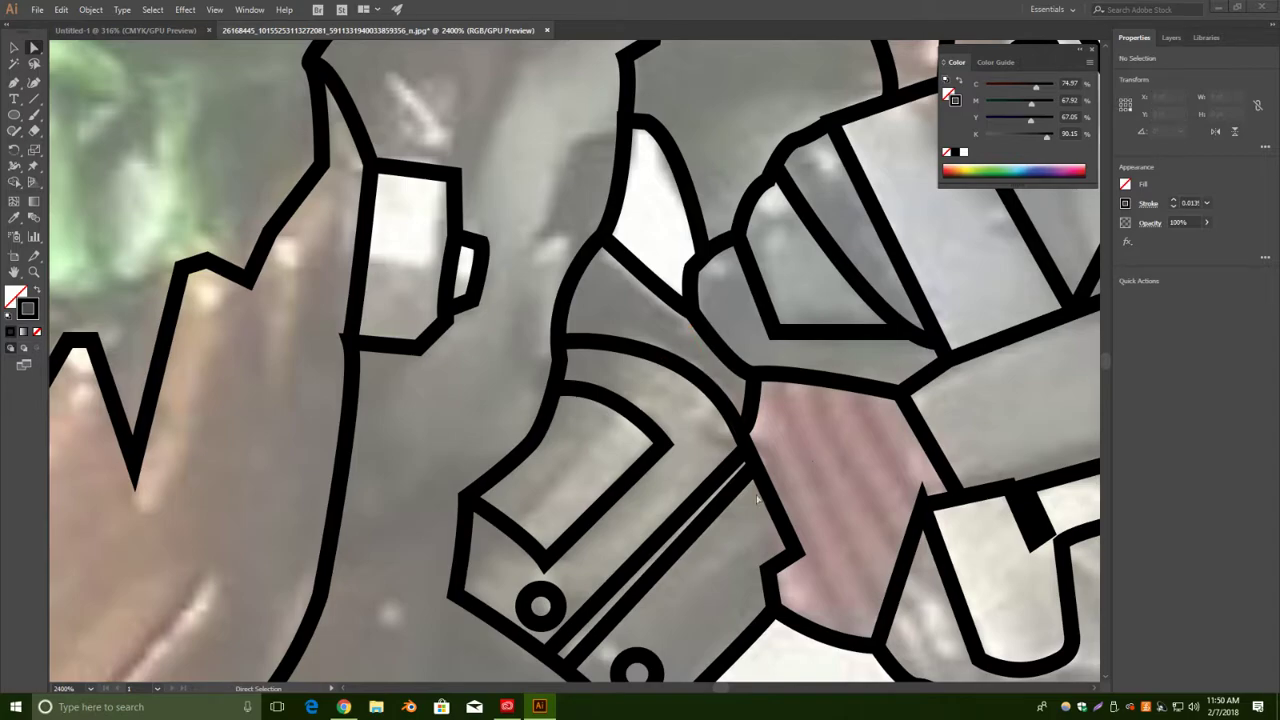
scroll(635, 635, "down", 1)
left_click_drag(566, 640, 565, 641)
left_click(852, 419)
Draw a nearly horizontal line about 5.6 pt long across the middle of the small buckle beside the beard, then deselect it.
key("ctrl+minus")
key("ctrl+minus")
key("ctrl+minus")
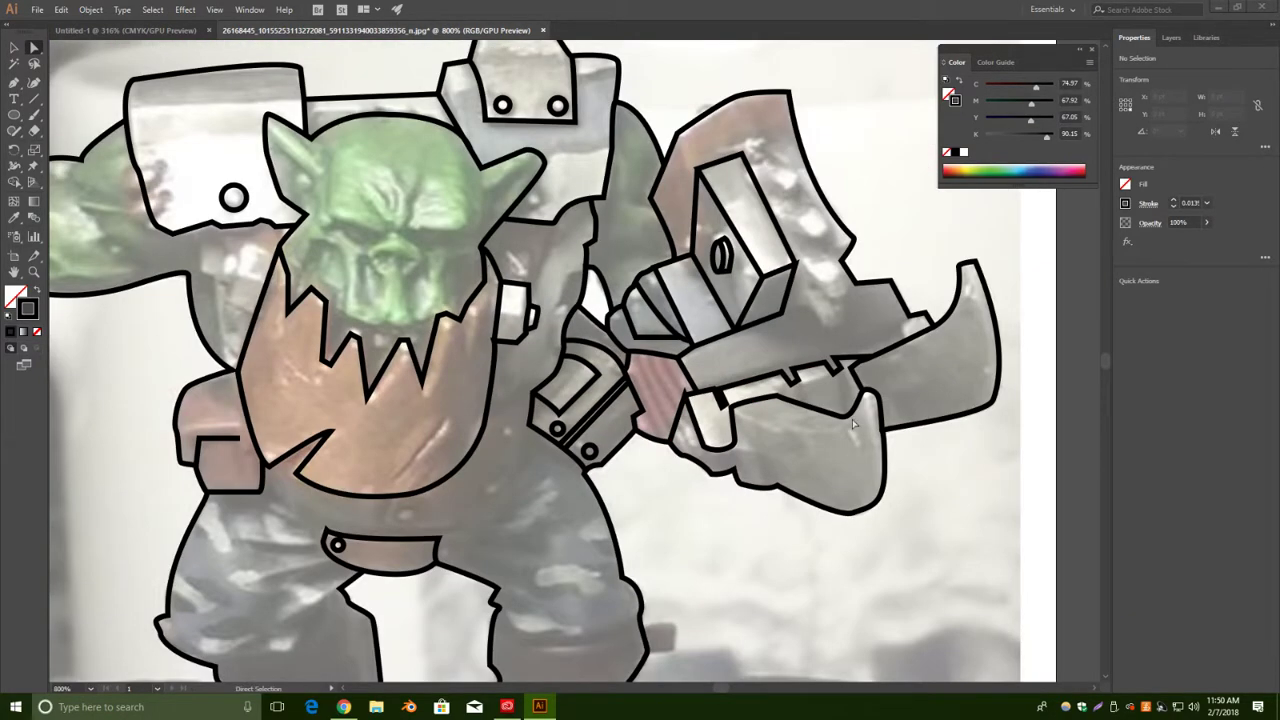
left_click(14, 82)
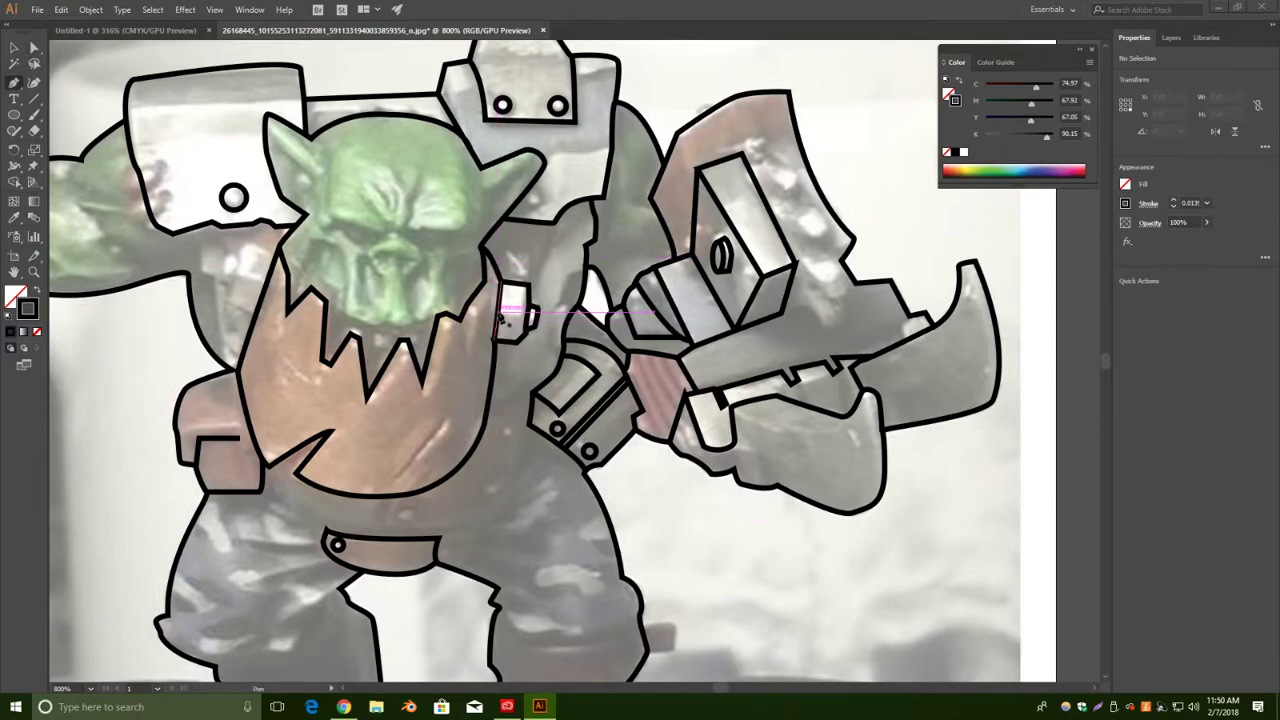
left_click(498, 313)
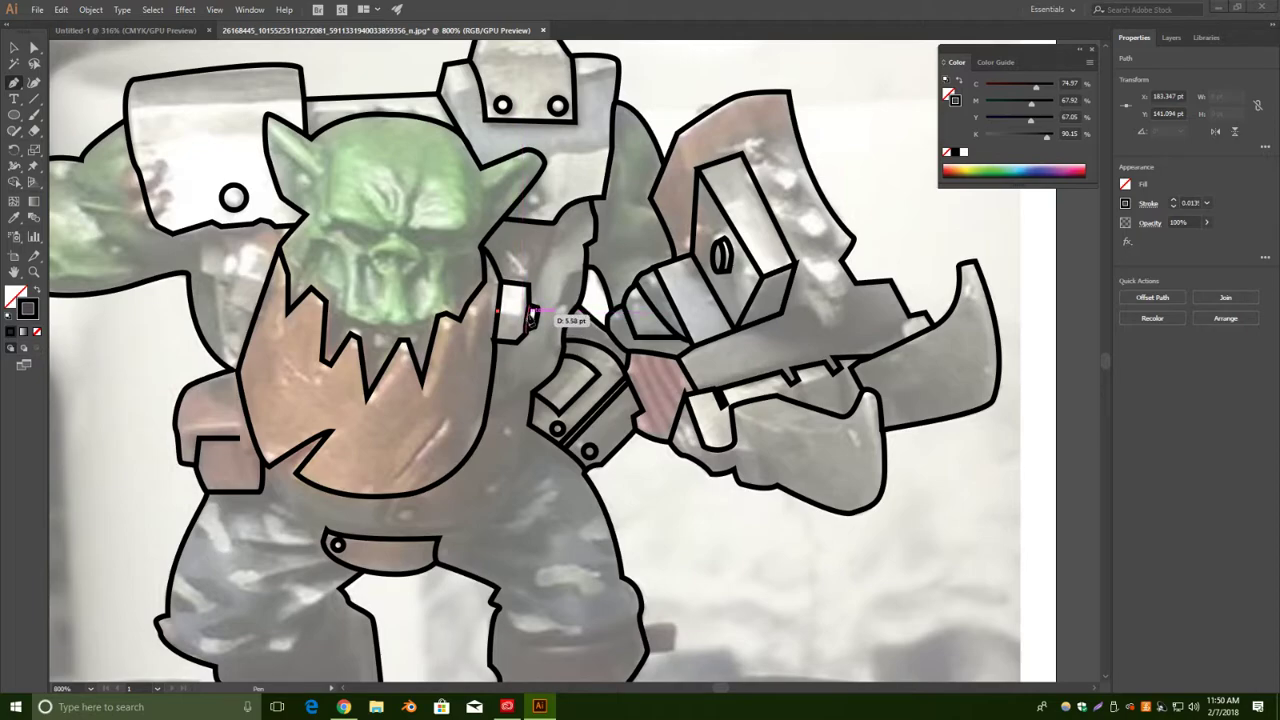
left_click(531, 318)
left_click(14, 47)
left_click(890, 105)
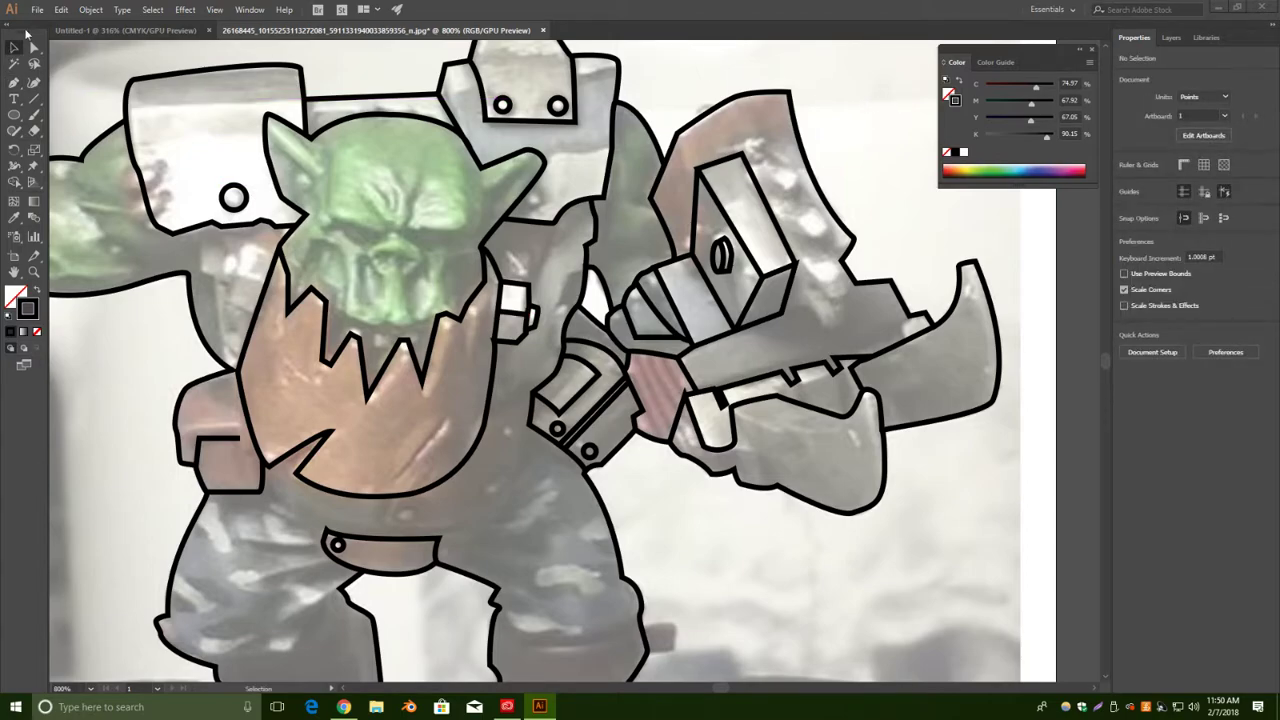
Switch to the Ellipse tool for drawing another round detail.
left_click(14, 114)
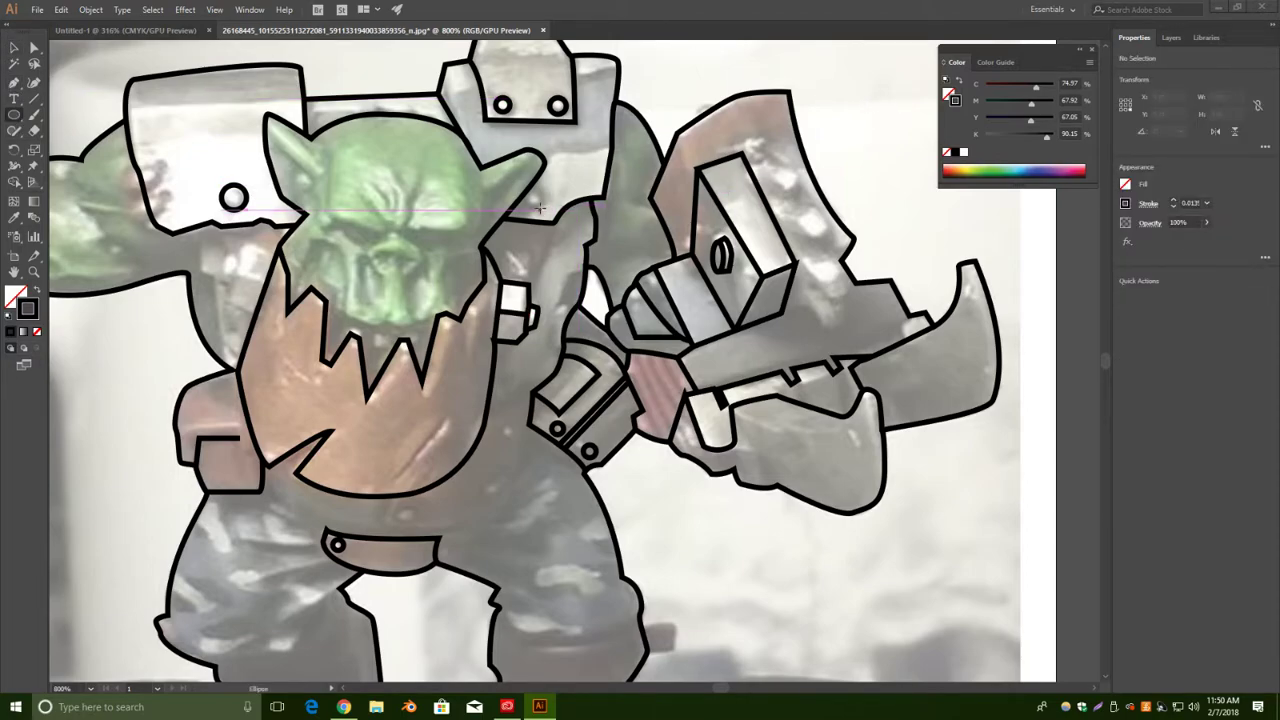
Draw a circular rivet about 2.3 pt wide on the shoulder armor beside the orc's right-hand ear and nudge it left and up into place.
left_click_drag(531, 196, 545, 210)
left_click(14, 47)
key("Left")
key("Up")
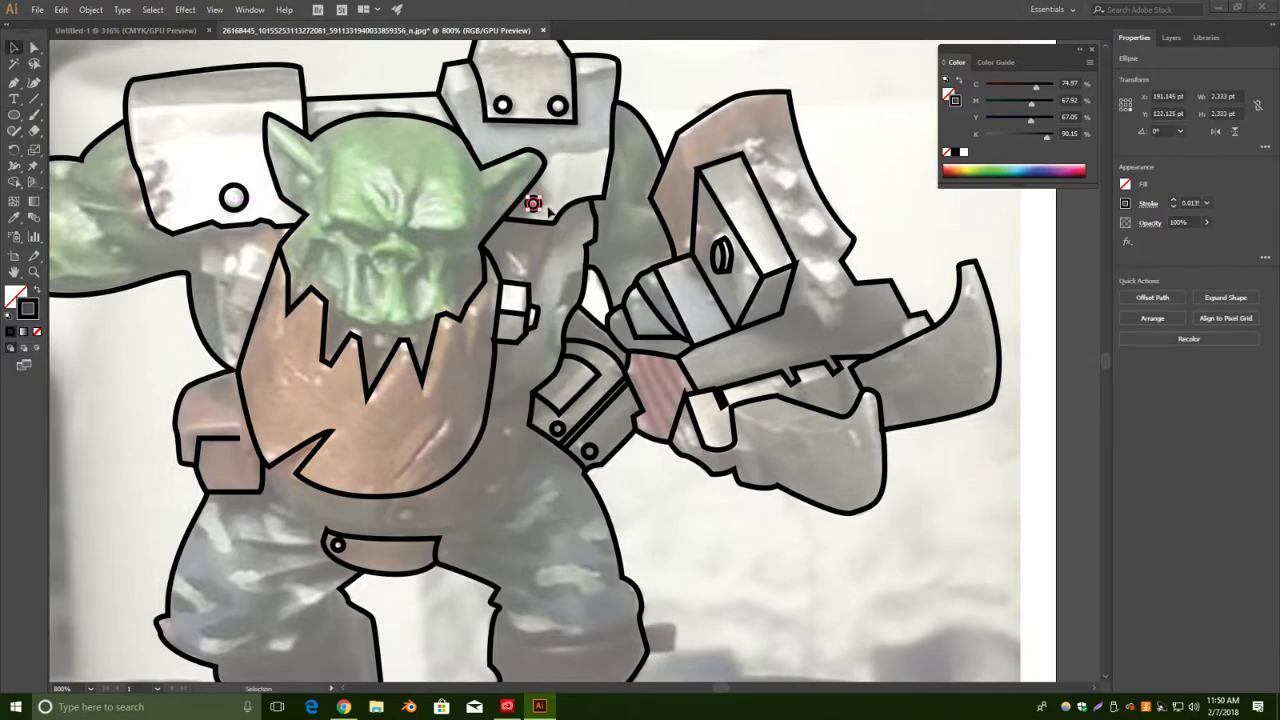
left_click(875, 135)
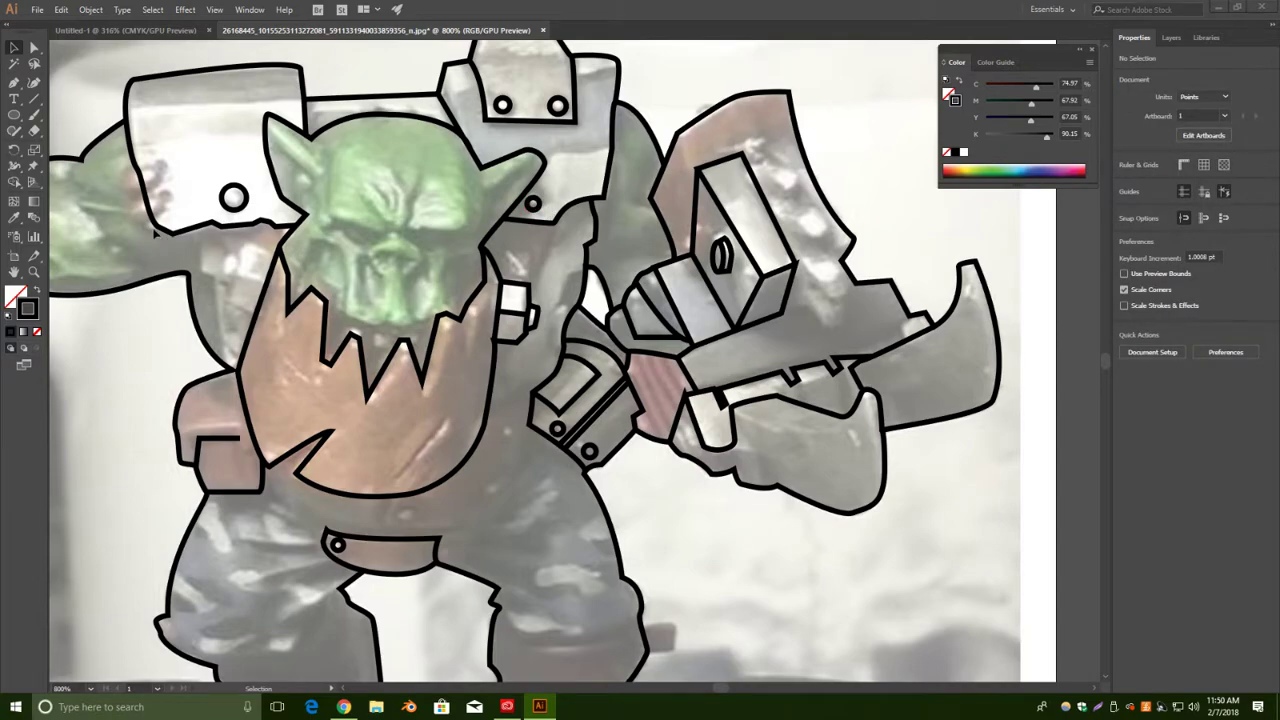
Trace the dripping lower edge of the pale patch with the Pen tool, from the weapon's box to the blade's outer outline.
left_click(14, 88)
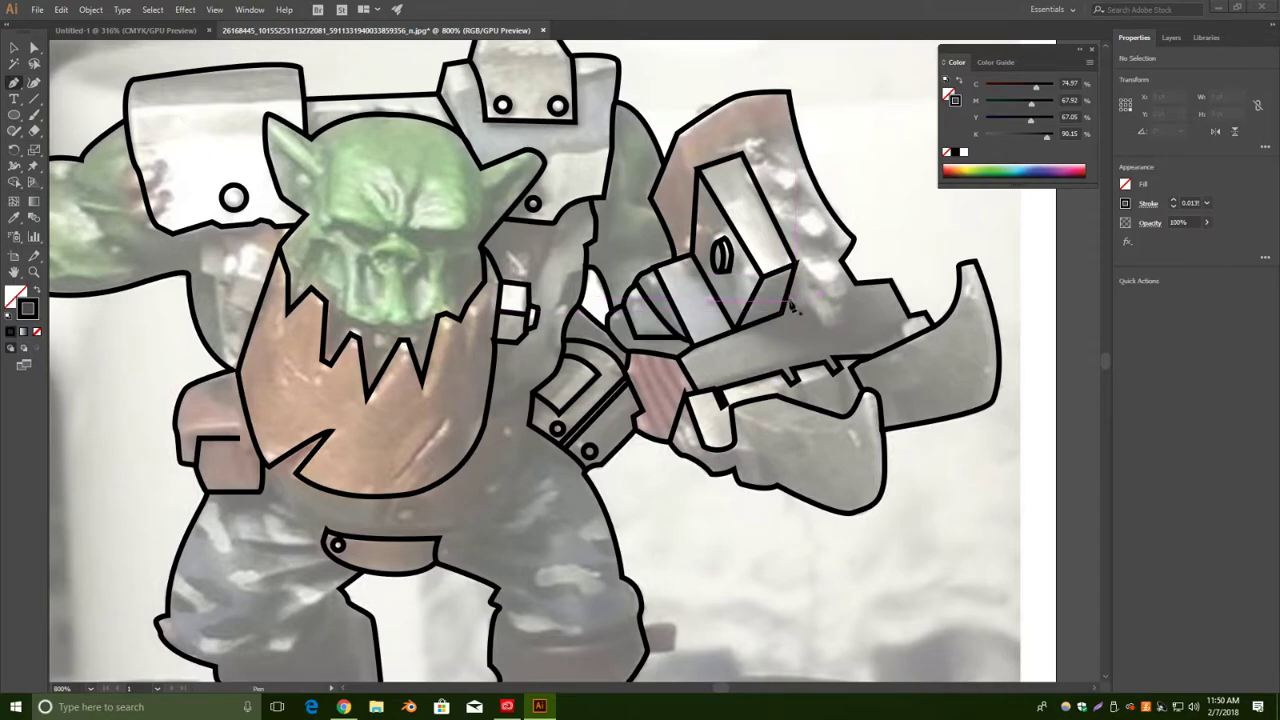
left_click_drag(781, 313, 853, 258)
left_click(15, 48)
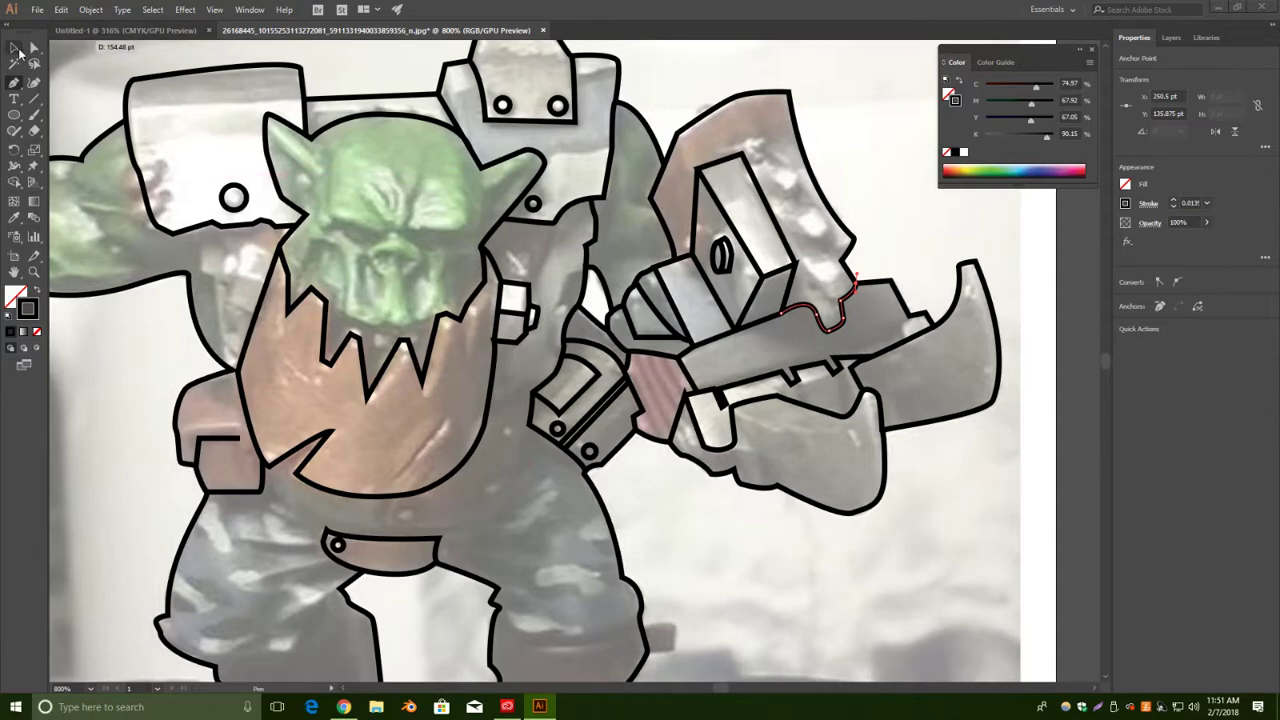
left_click(883, 133)
Trace the wavy edge of the upper pale patch on the blade with the Pen tool, starting at the box's side and curving upward.
left_click(13, 84)
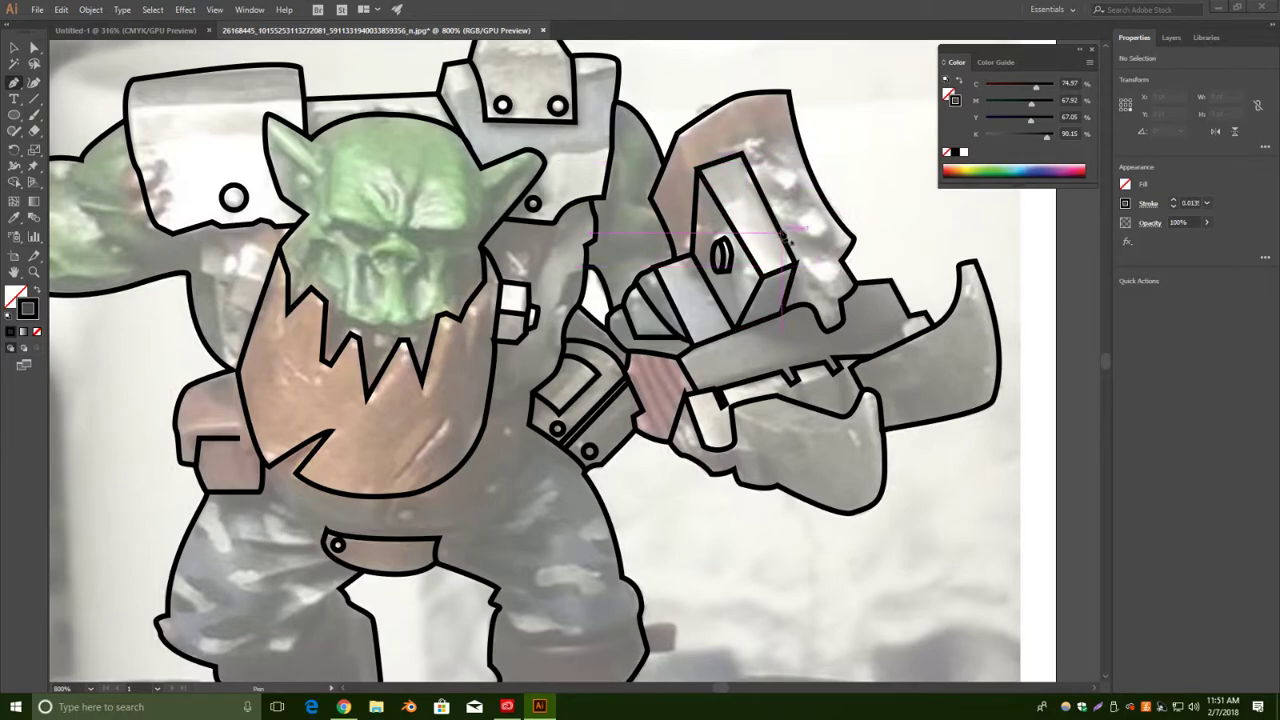
left_click(778, 235)
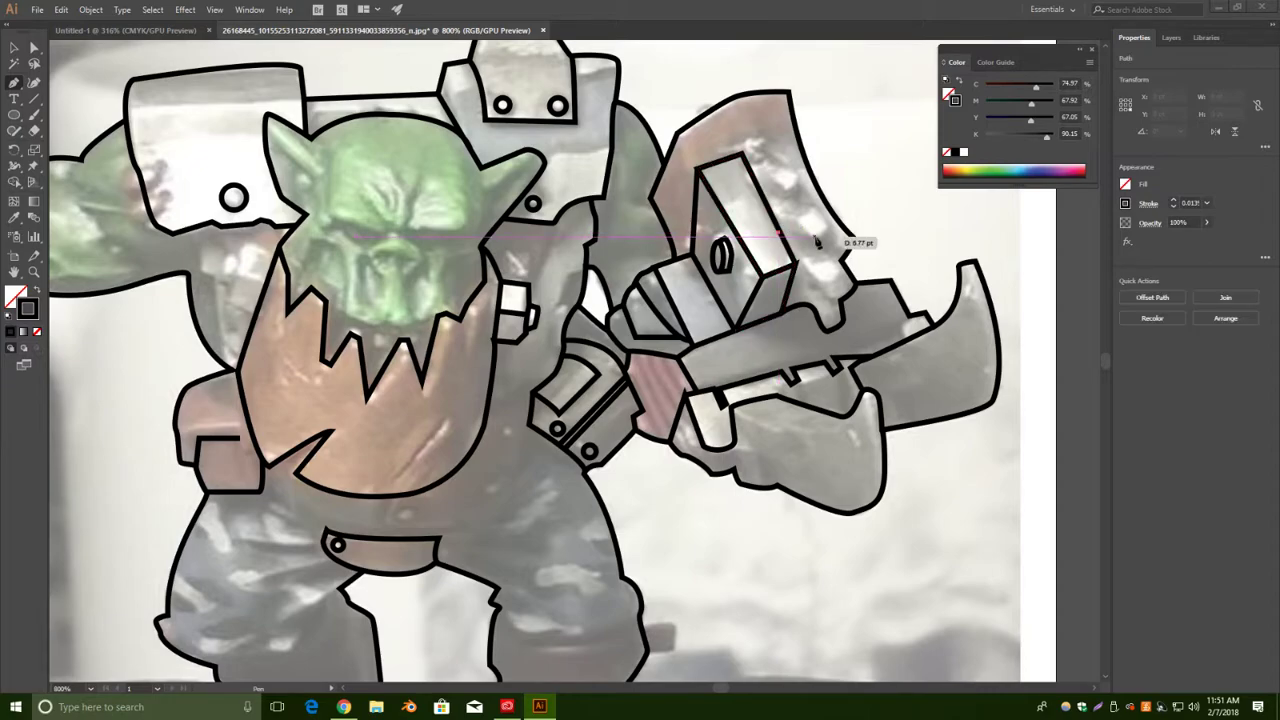
left_click(817, 240)
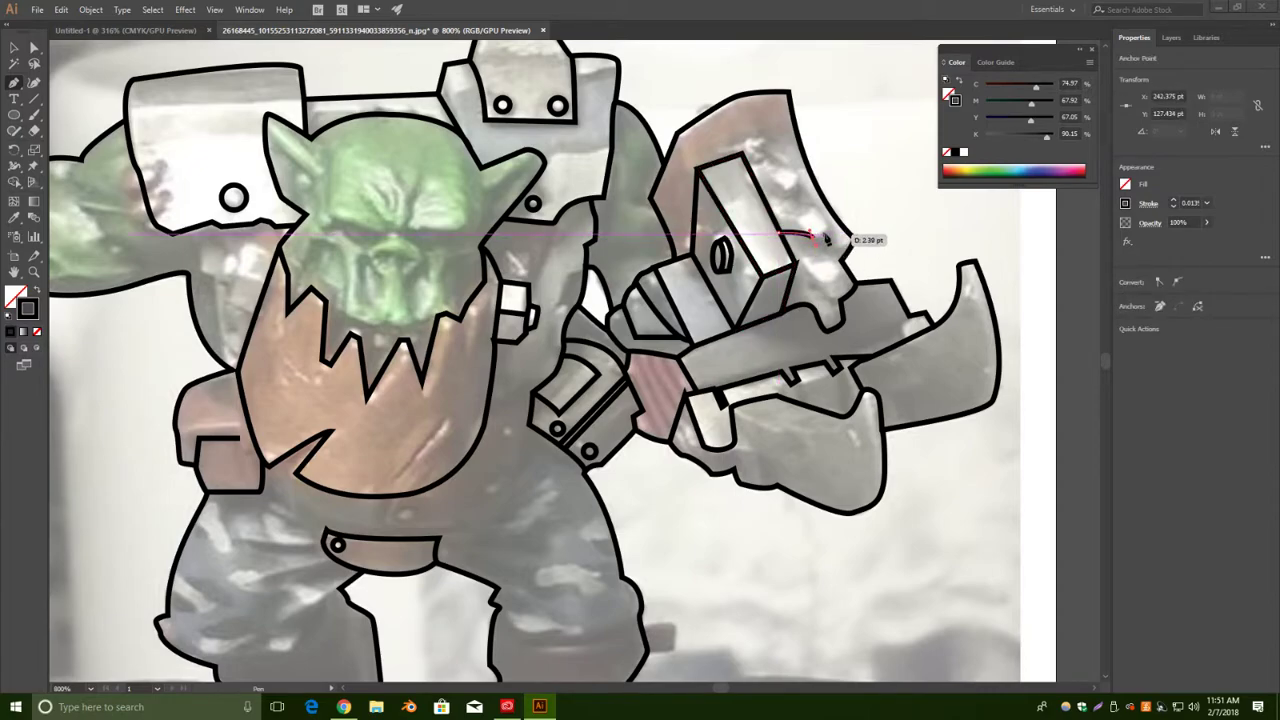
left_click(831, 232)
key("ctrl+z")
left_click(815, 238)
left_click(831, 233)
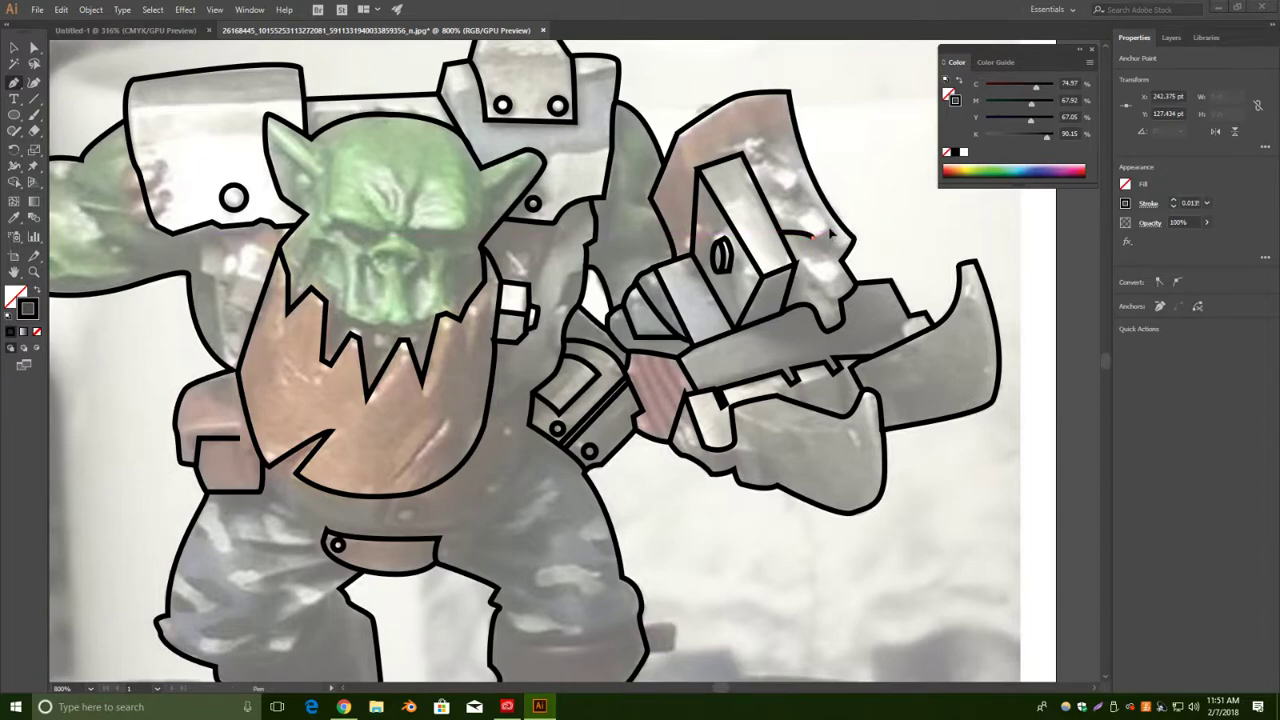
left_click_drag(830, 231, 773, 167)
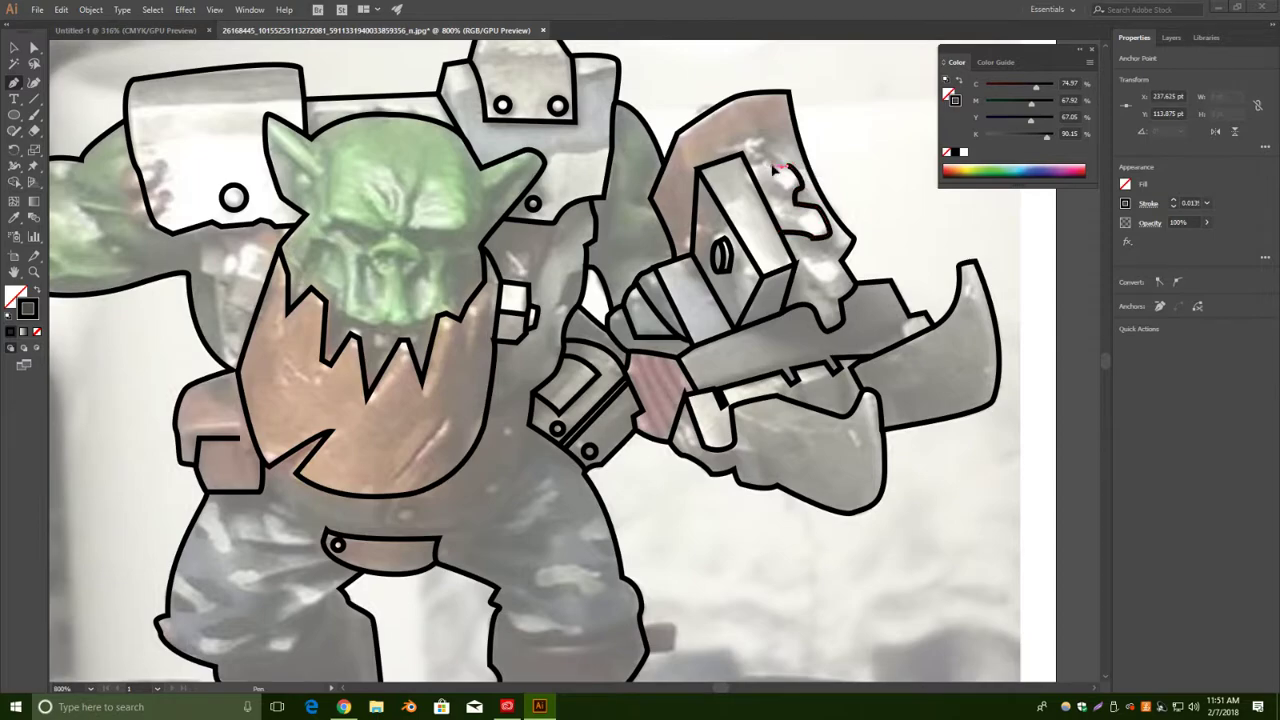
left_click(766, 158)
left_click_drag(743, 183, 815, 235)
left_click(14, 47)
left_click(558, 92)
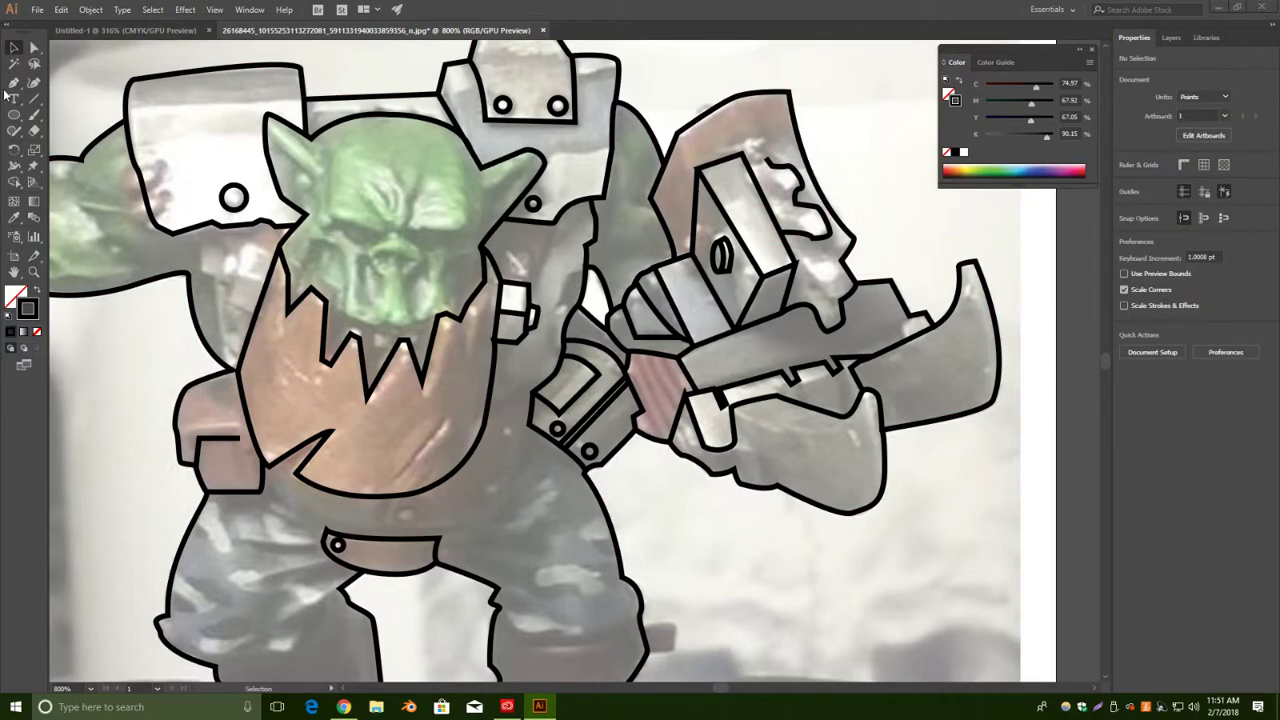
Draw a short connecting line from the box's upper side to the inner notch of the wavy blade outline.
left_click(13, 83)
left_click(757, 186)
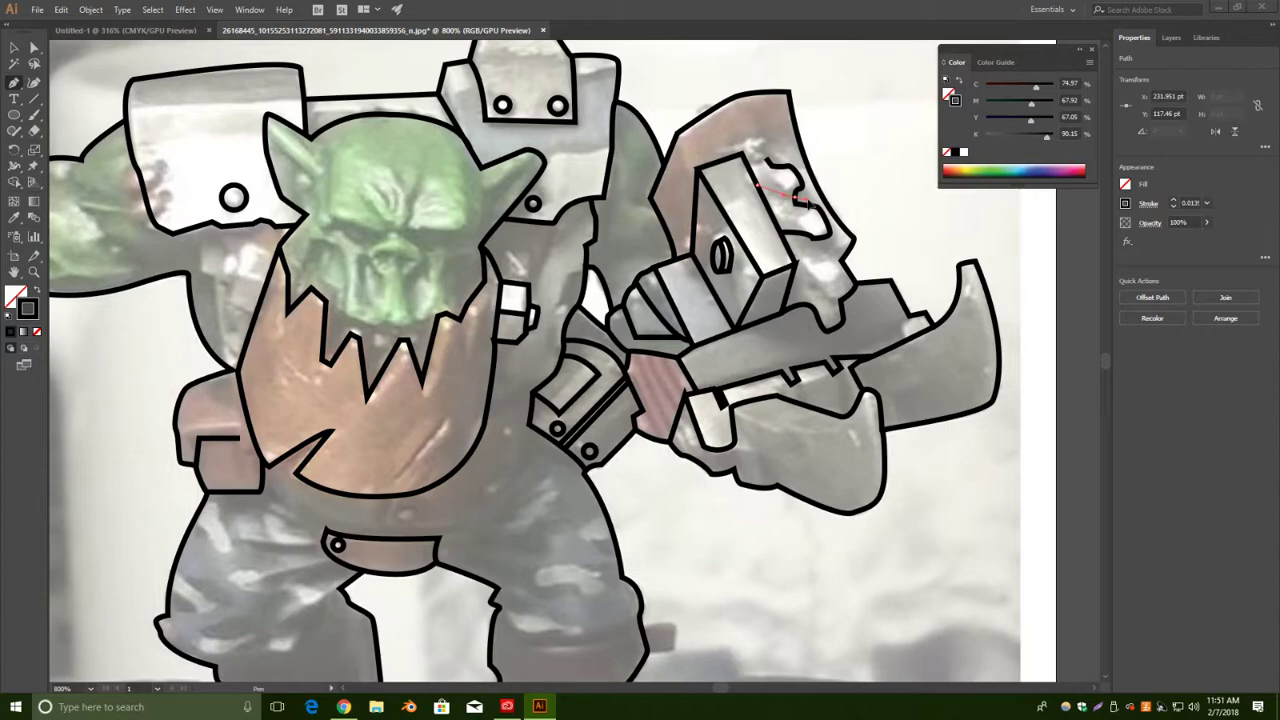
left_click_drag(810, 200, 812, 201)
left_click(14, 47)
left_click(869, 117)
Draw a curve from the box's top corner to the upper end of the wavy outline.
left_click(14, 82)
left_click(740, 154)
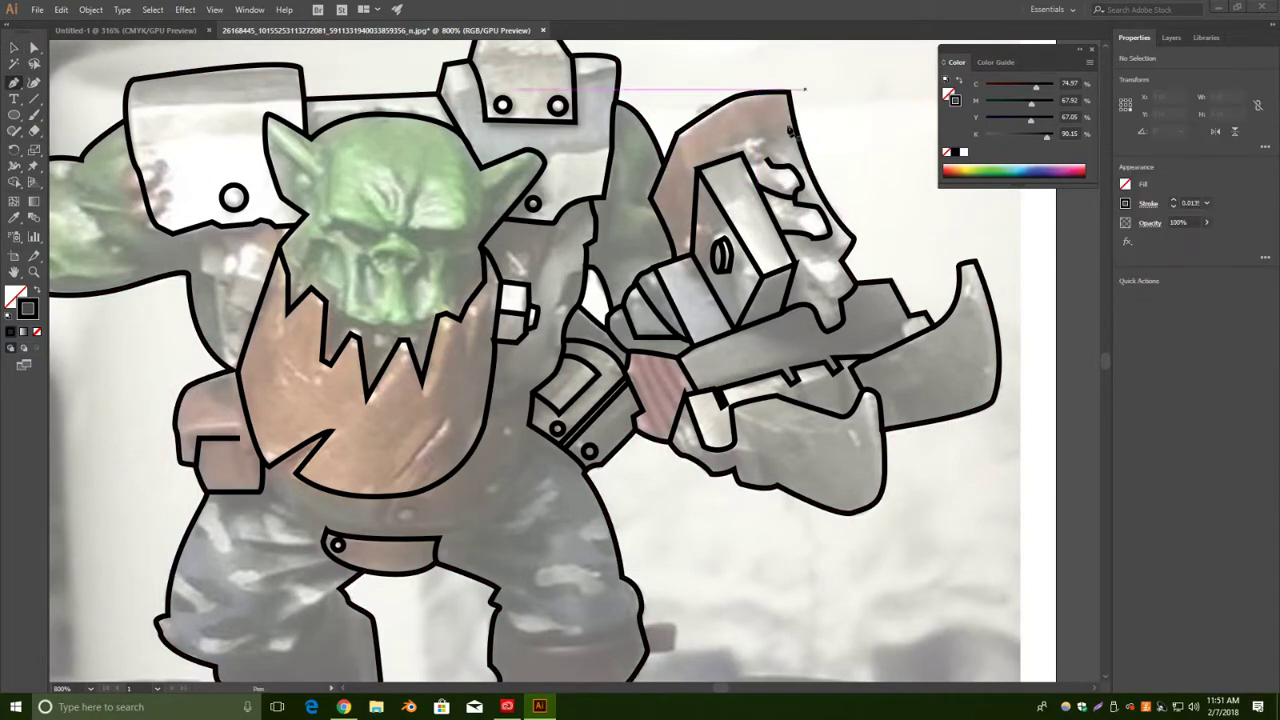
left_click_drag(766, 158, 772, 175)
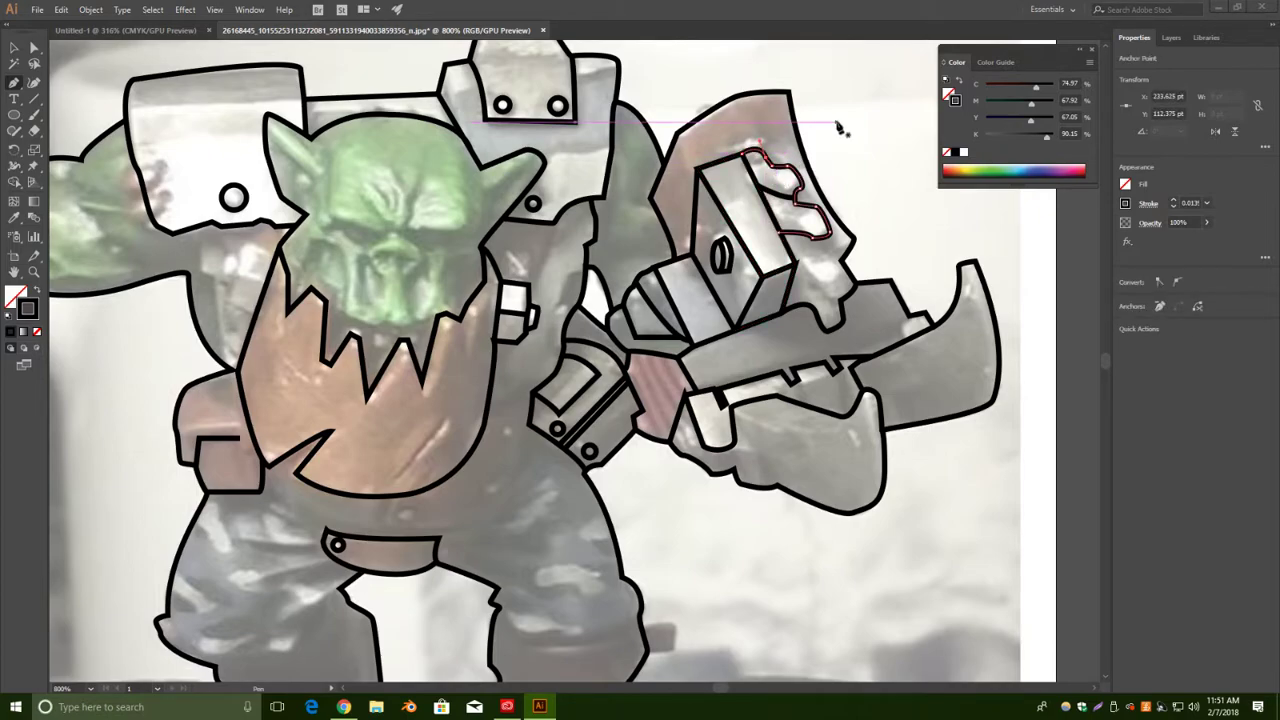
left_click(14, 48)
left_click(861, 142)
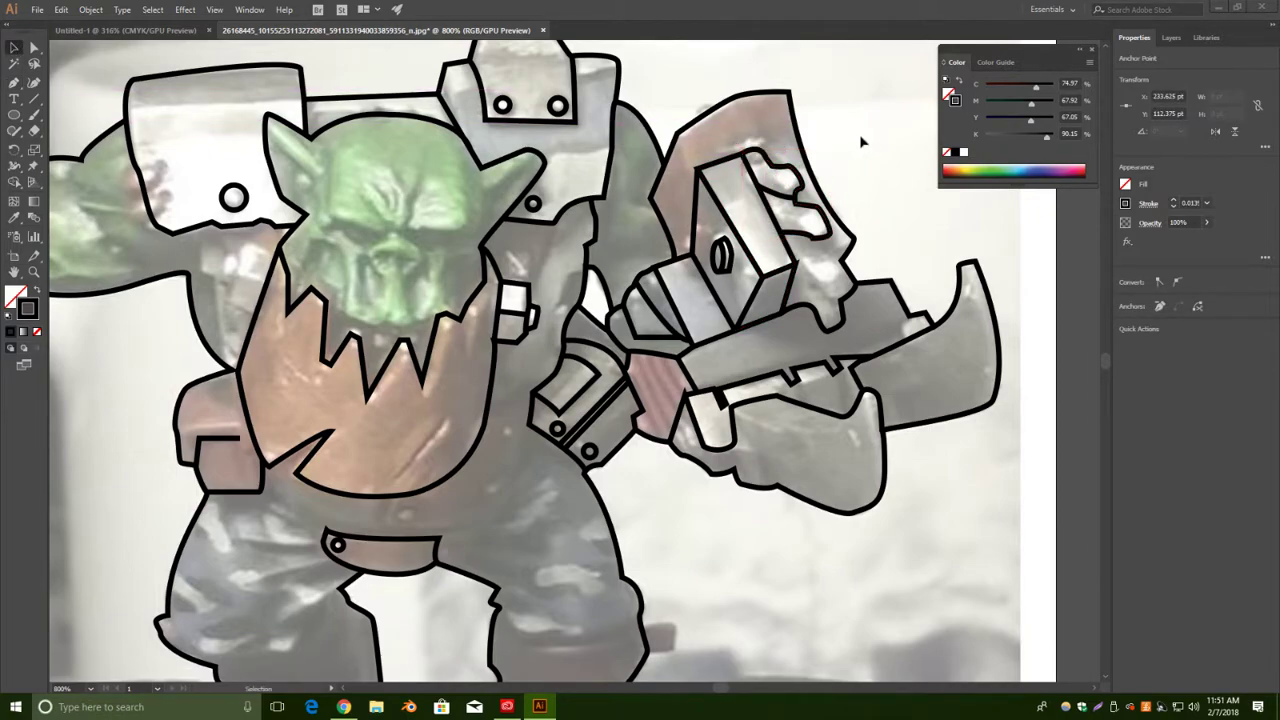
Trace the rounded lobe on the blade from the box's lower corner around and back up to the wavy outline.
left_click(14, 82)
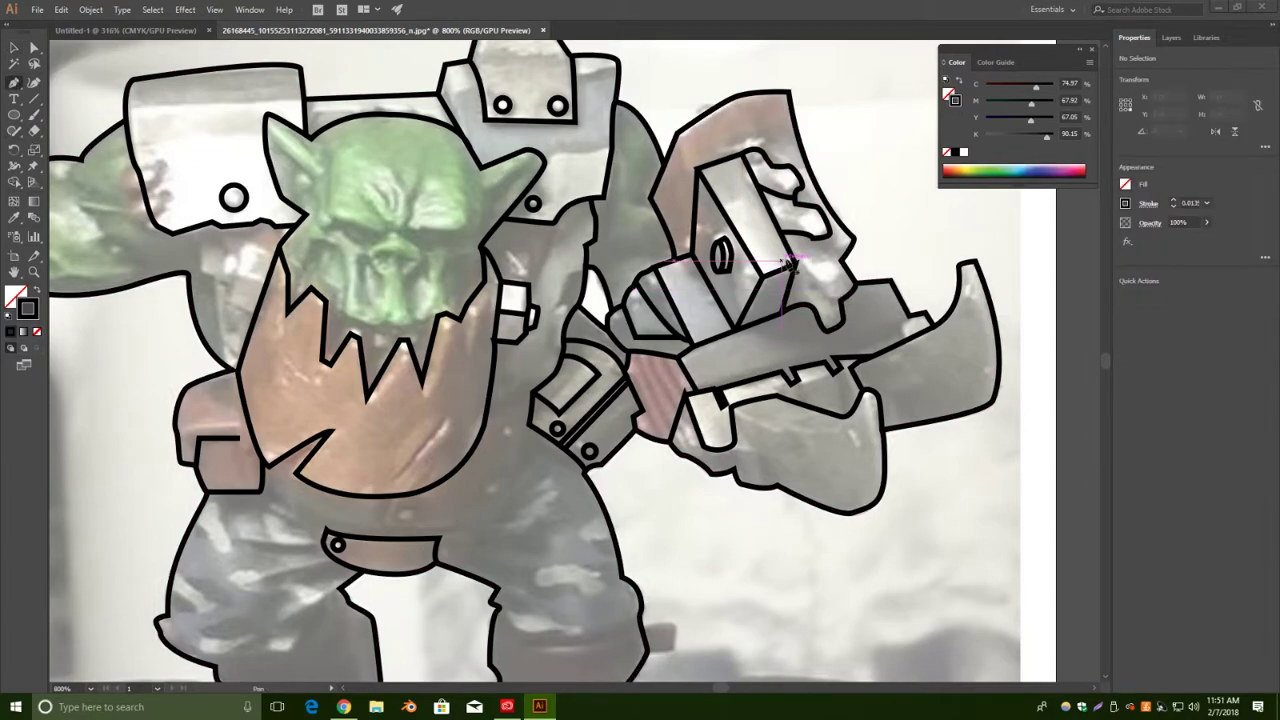
left_click(790, 264)
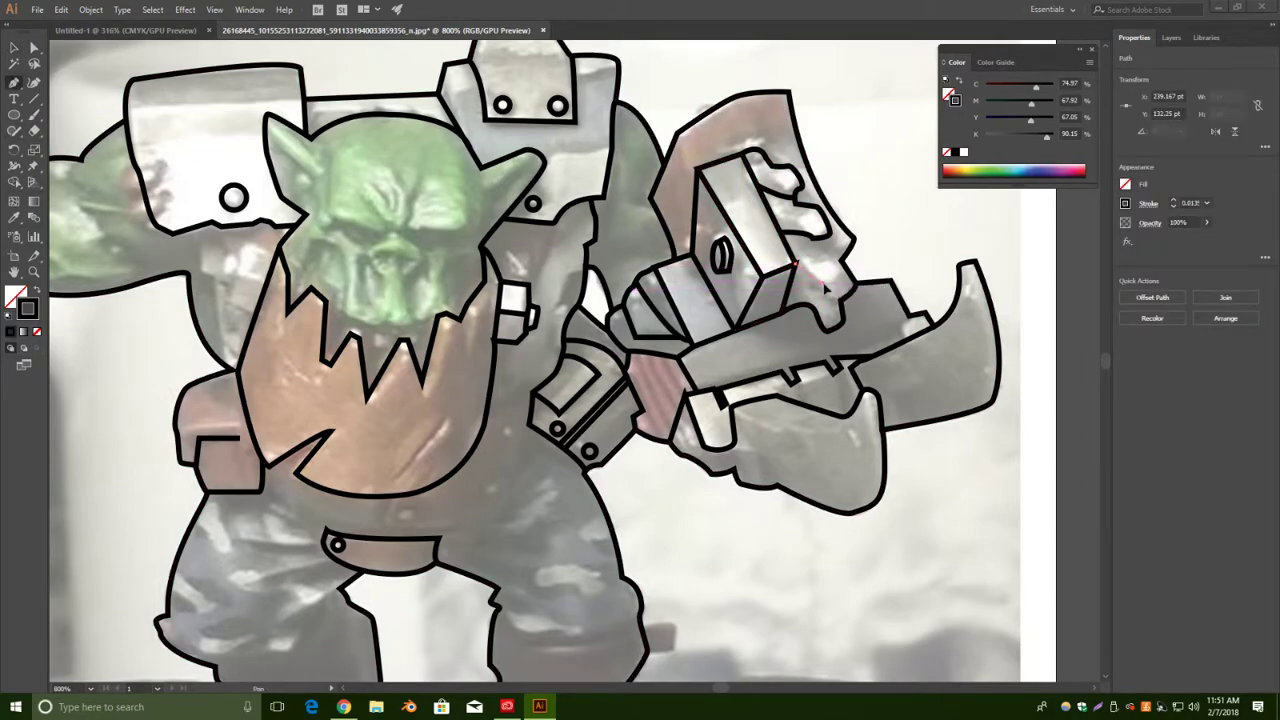
left_click(828, 284)
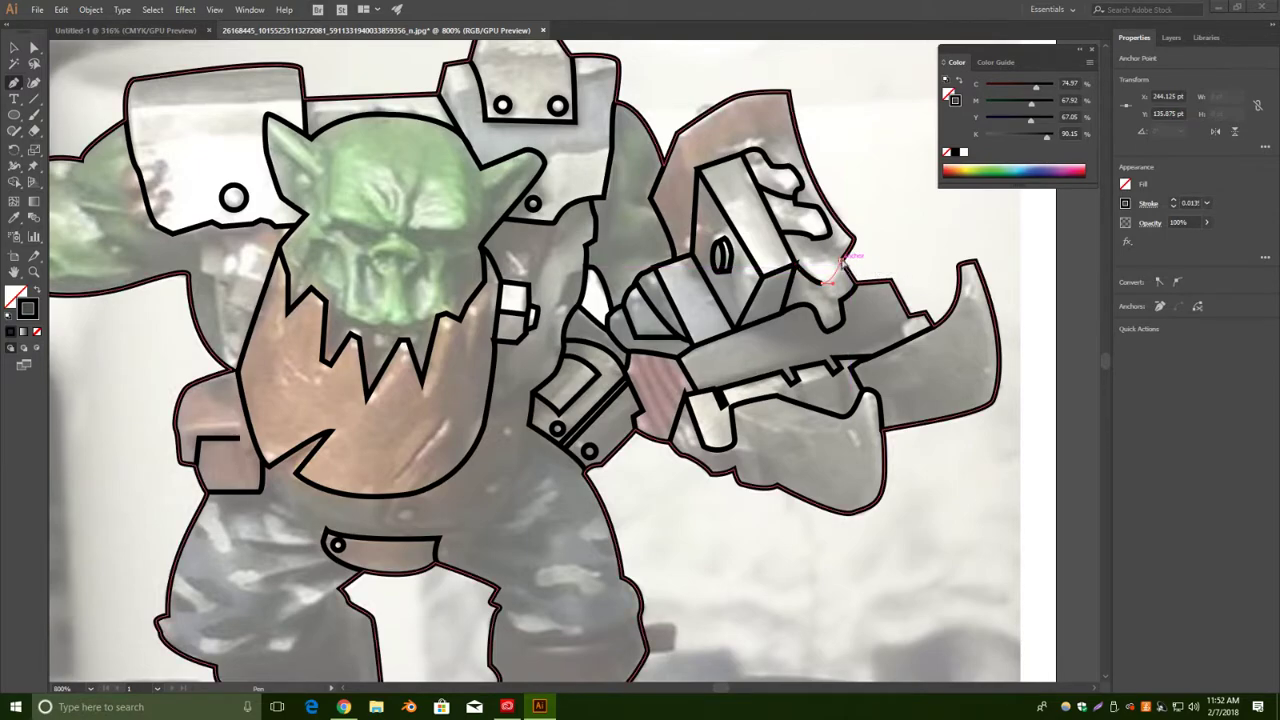
left_click_drag(834, 252, 834, 251)
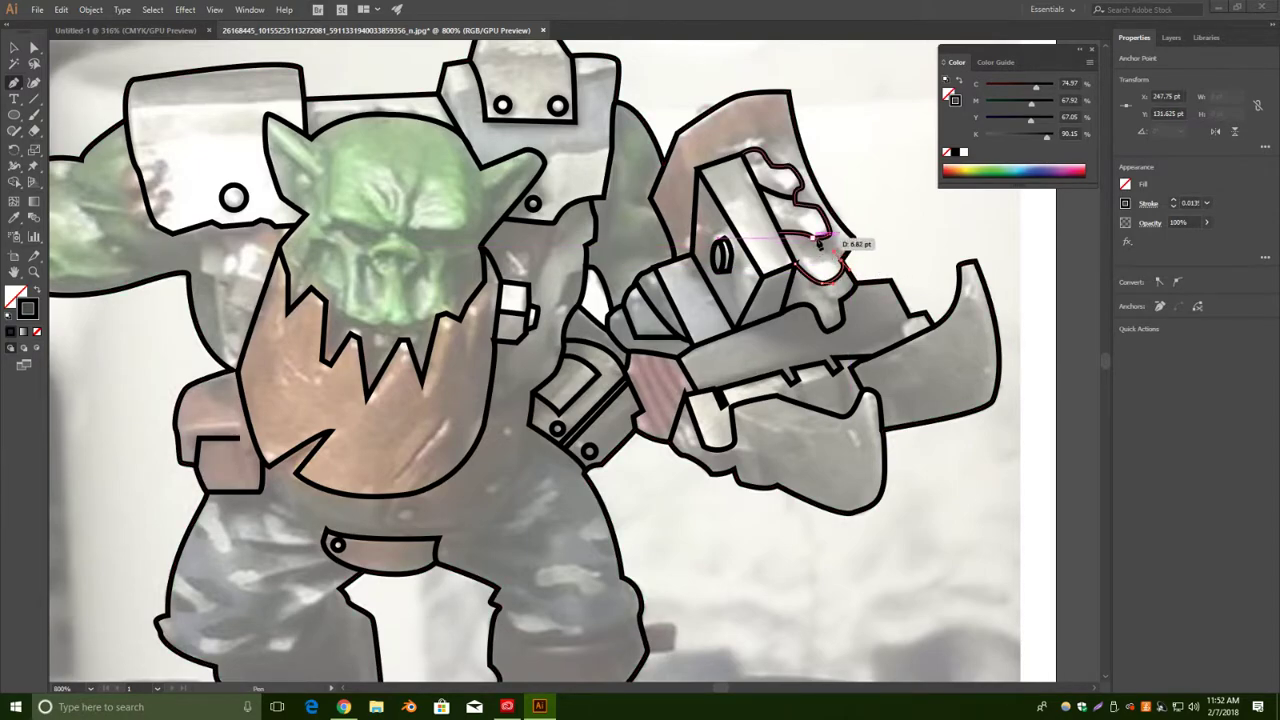
left_click(816, 240)
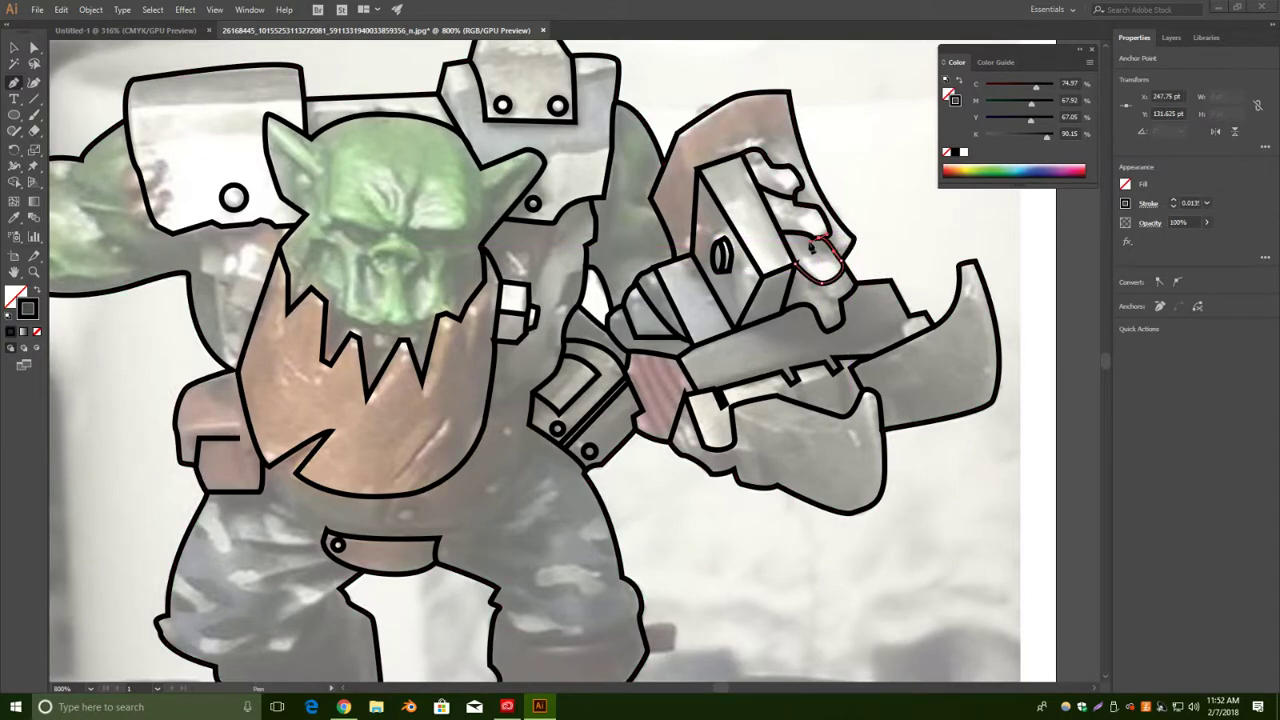
left_click(13, 48)
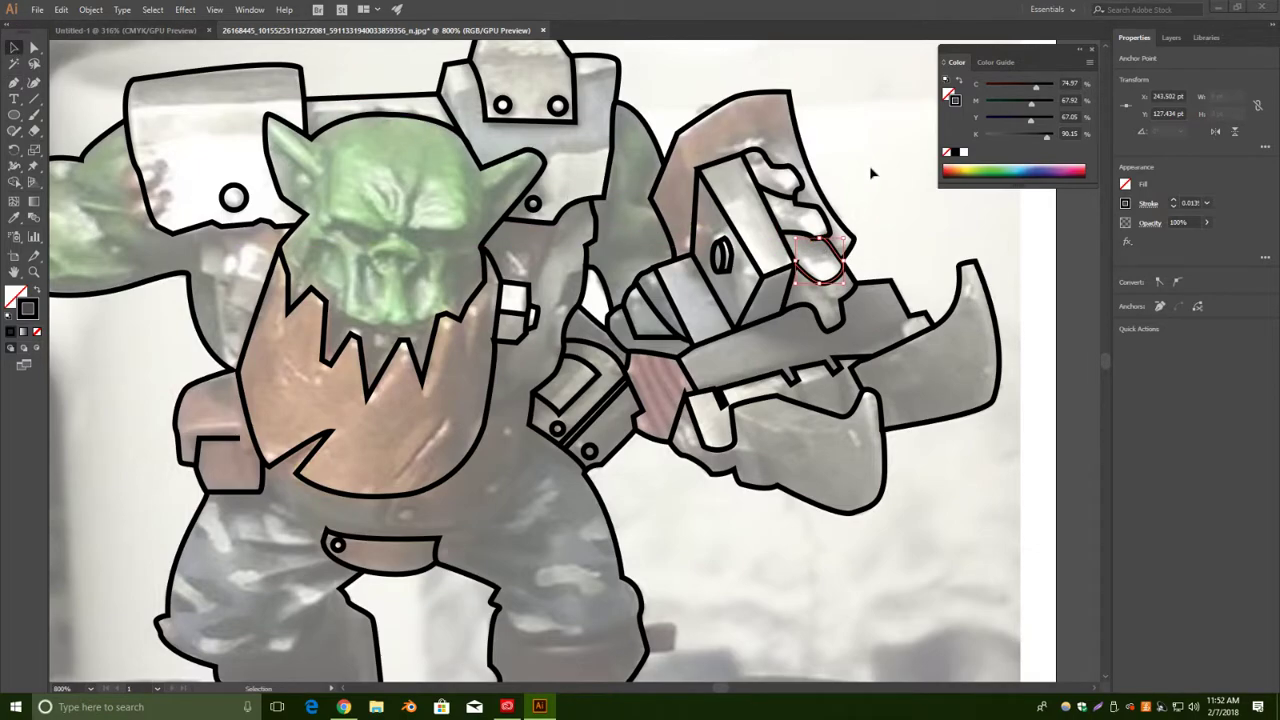
left_click(871, 173)
Draw a shallow curve beneath the rounded lobe, from the box's lower edge to the side of the drip.
left_click(16, 84)
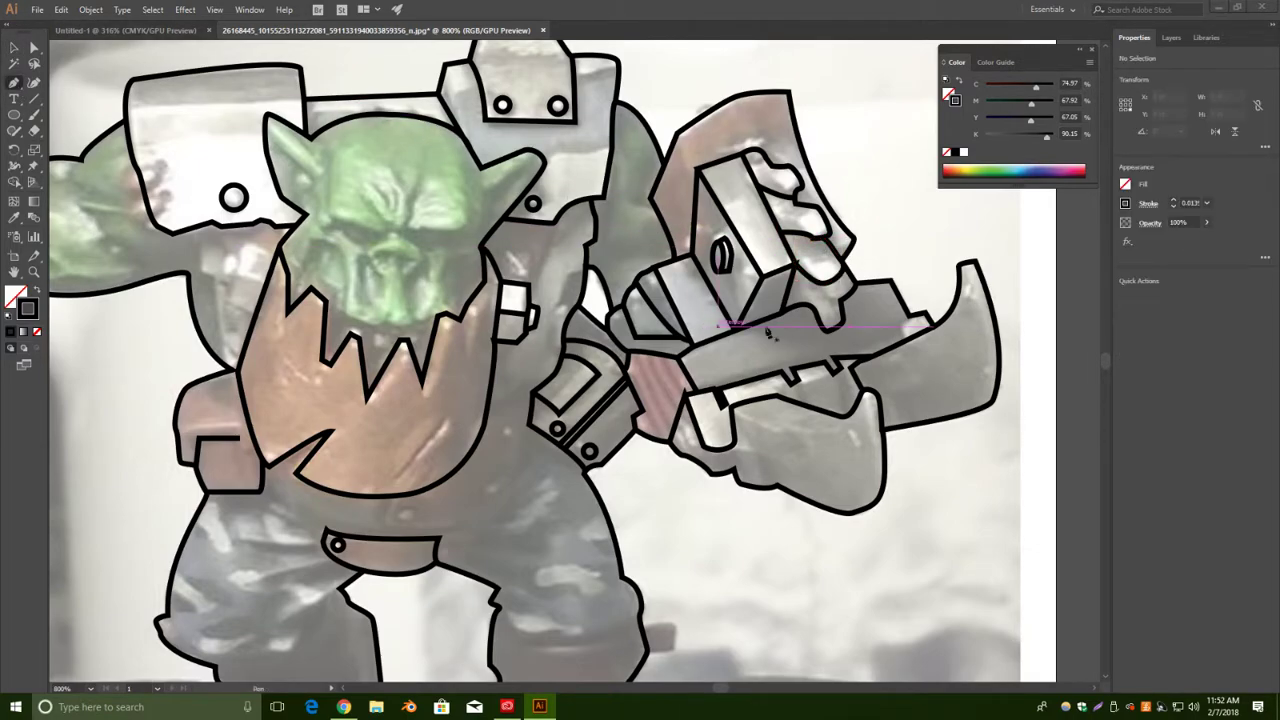
left_click(789, 284)
left_click_drag(841, 298, 855, 300)
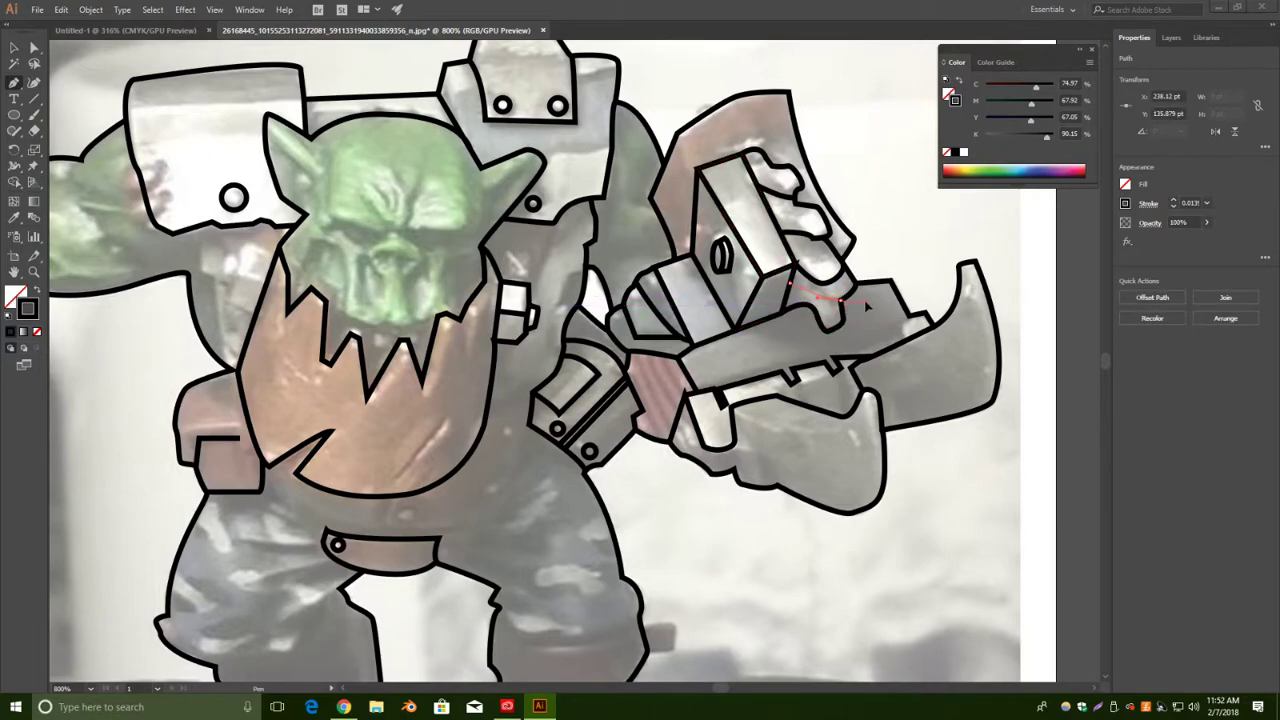
left_click(14, 47)
left_click(866, 177)
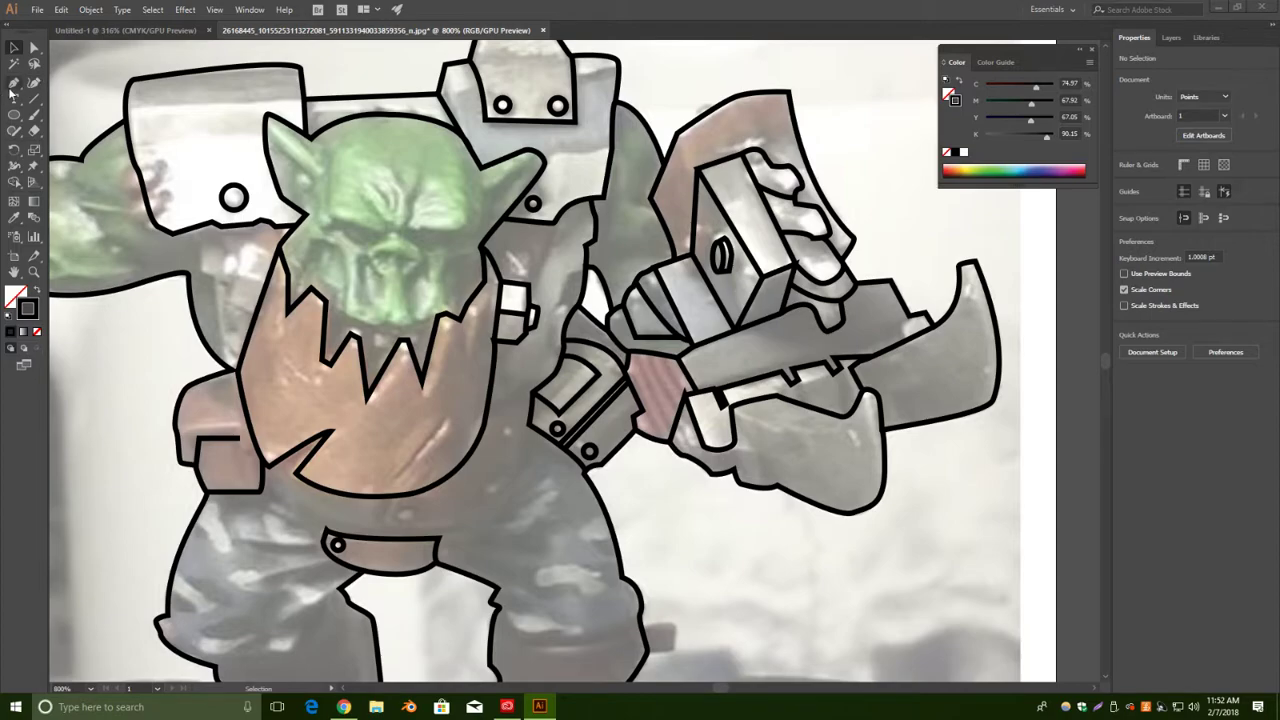
Draw two parallel diagonal stripe lines on the red grip, on the side nearest the weapon's shaft.
left_click(13, 83)
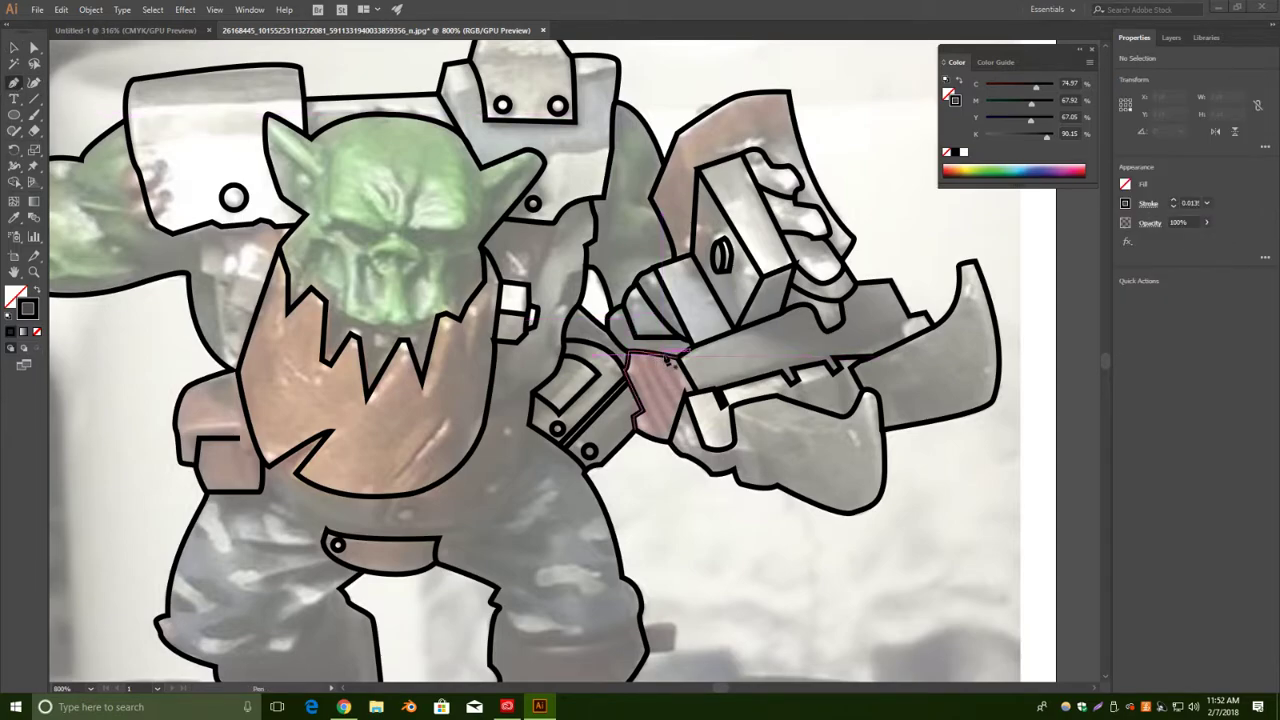
left_click(664, 355)
left_click(685, 395)
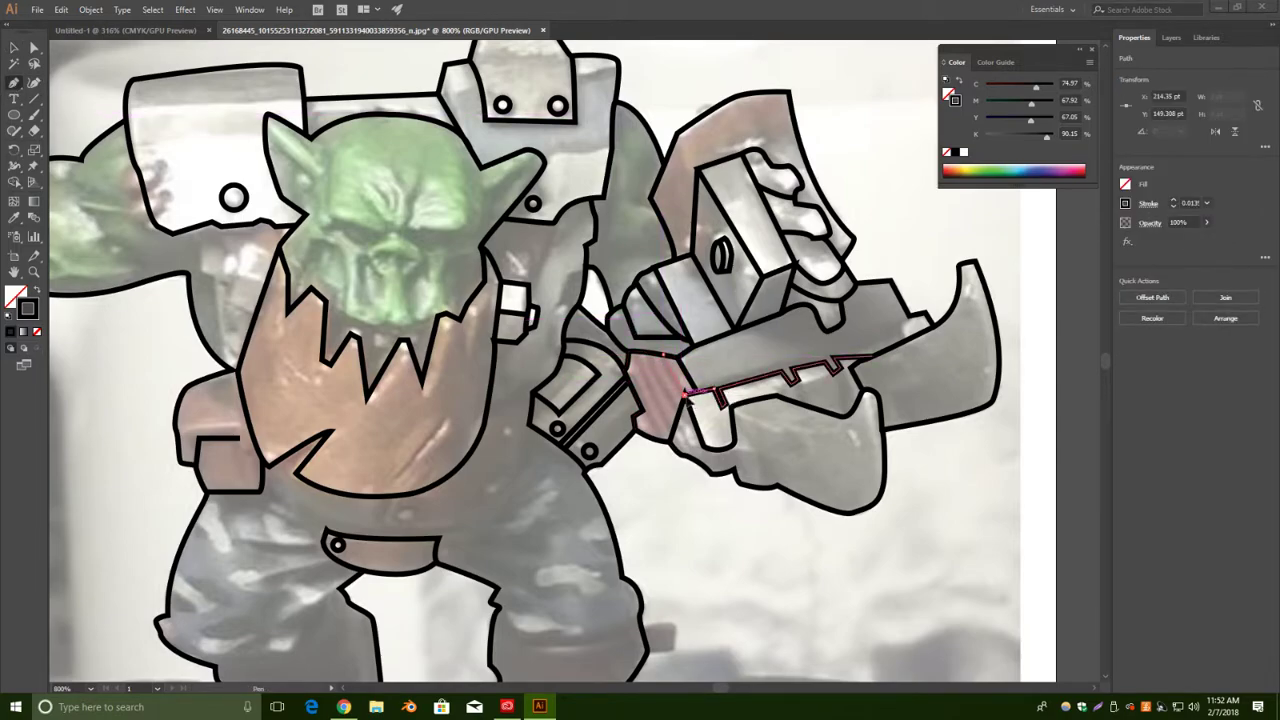
left_click(14, 48)
left_click(14, 83)
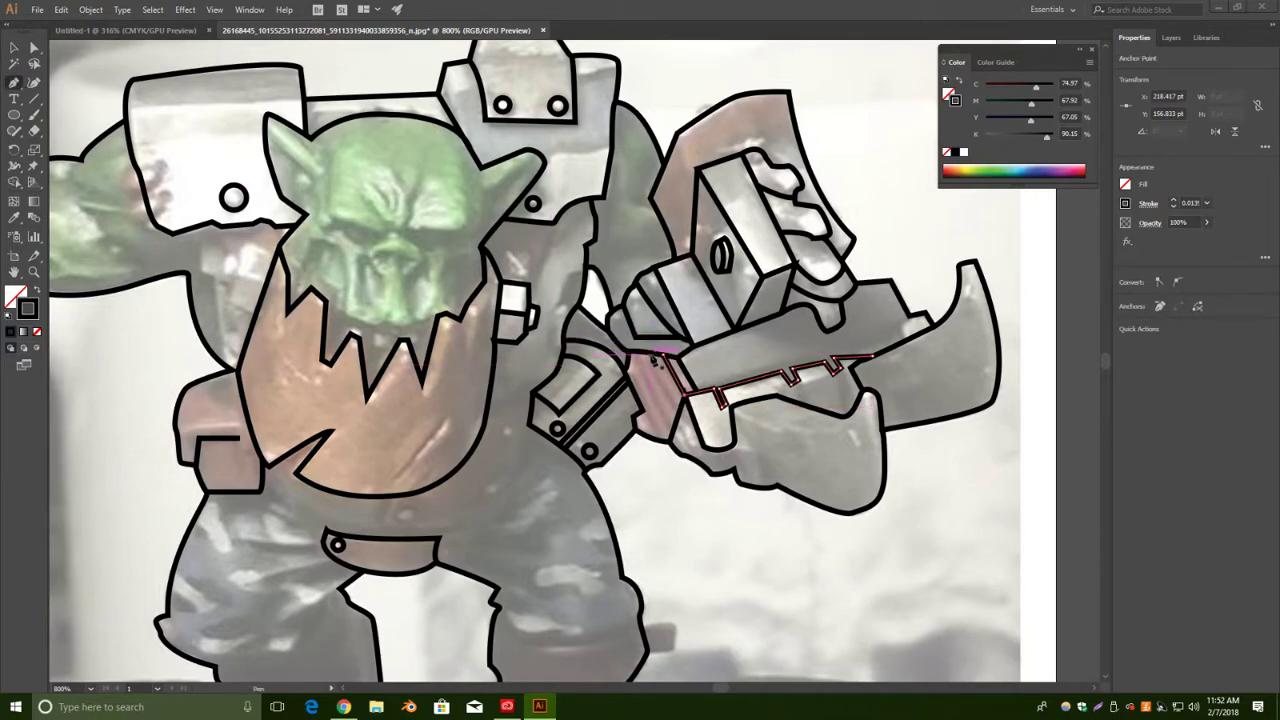
left_click(651, 354)
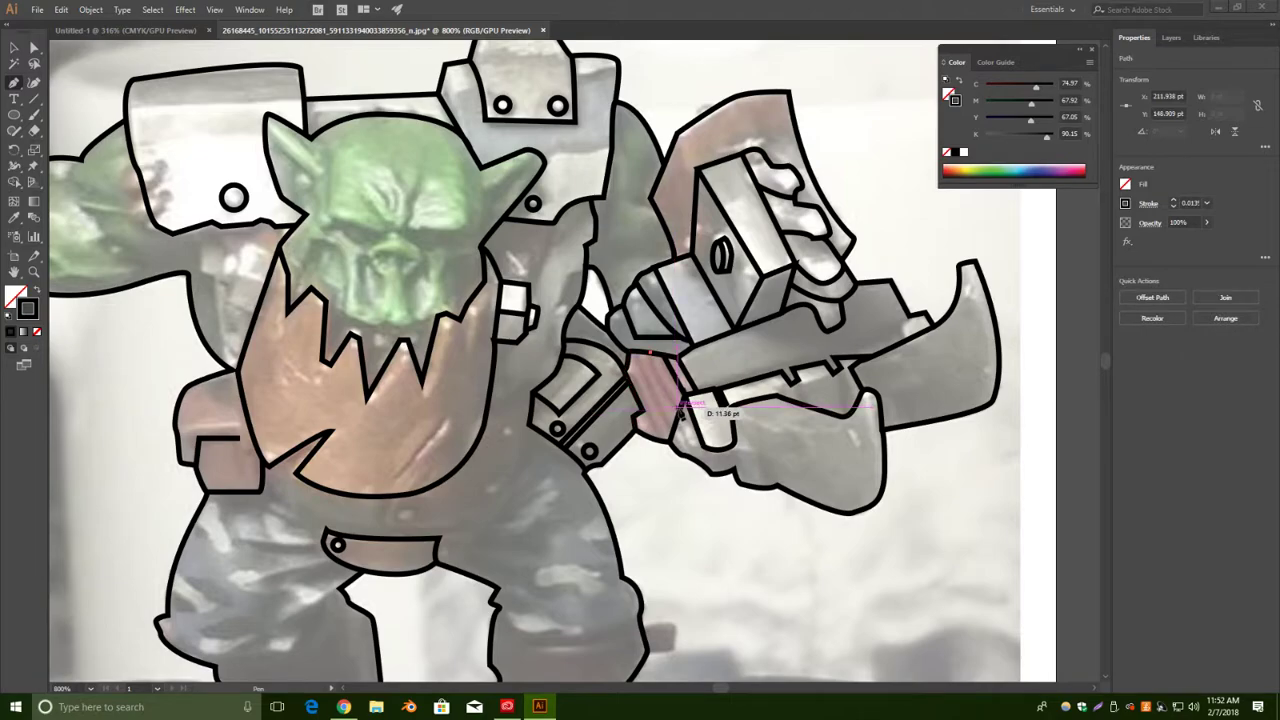
left_click(682, 407)
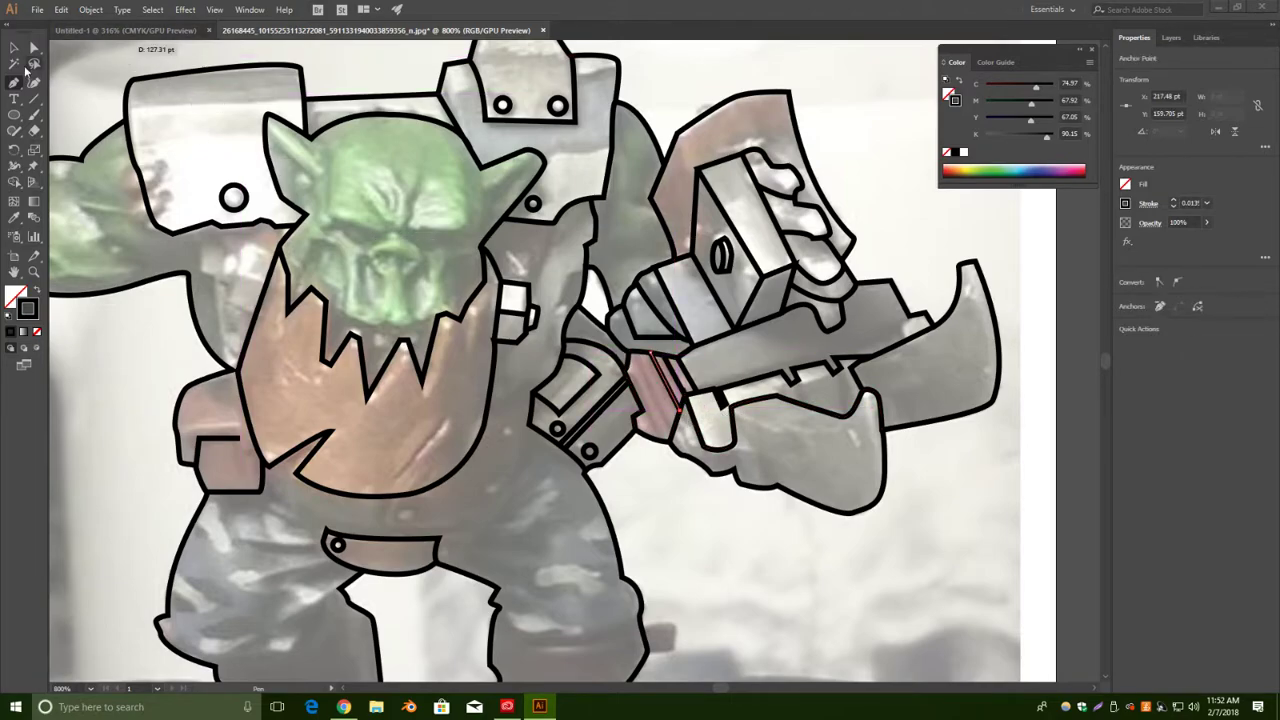
left_click(15, 48)
left_click(110, 341)
Draw a diagonal stripe line along the outer side of the red grip, running down to its lower edge.
left_click(14, 87)
left_click(631, 368)
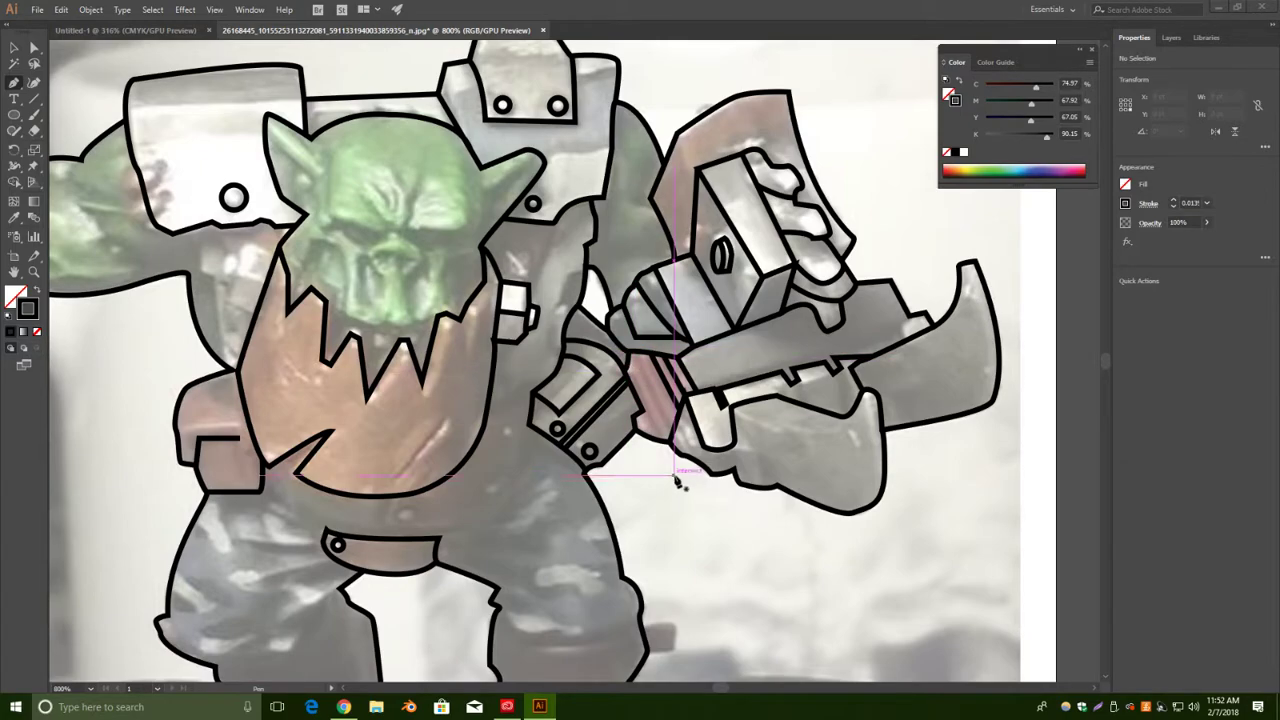
left_click(662, 447)
left_click(645, 411)
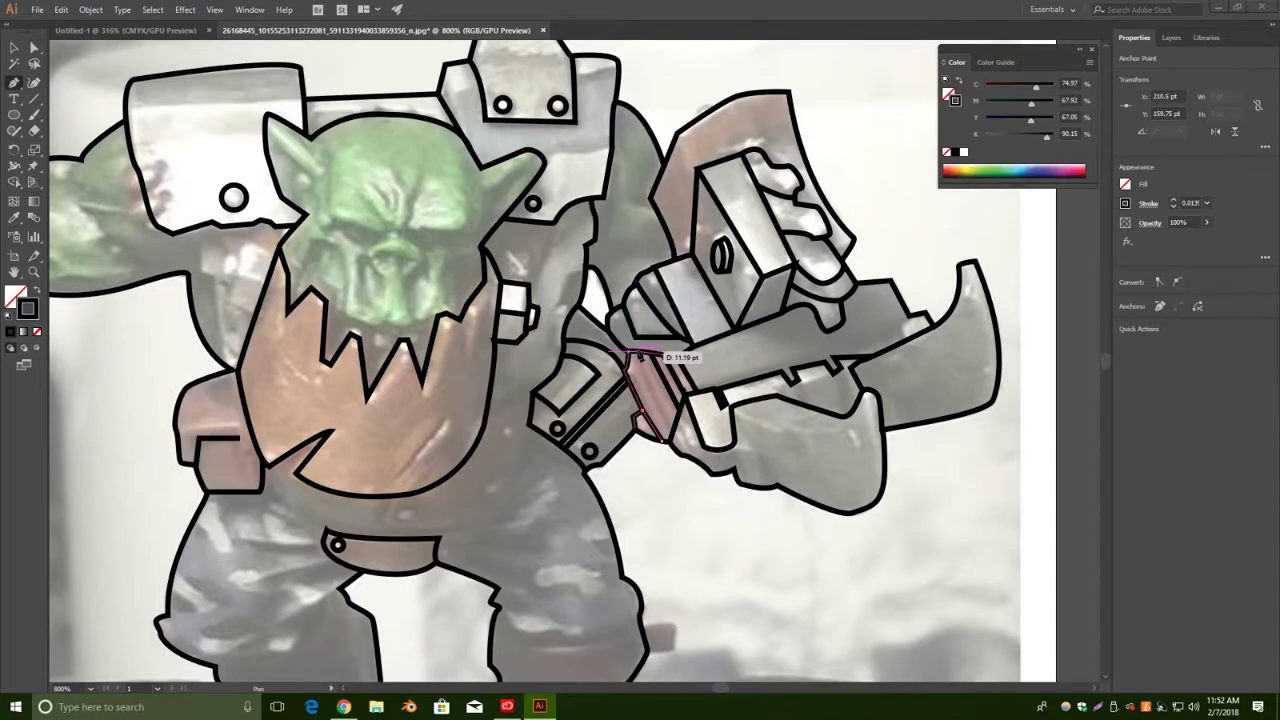
left_click(640, 355)
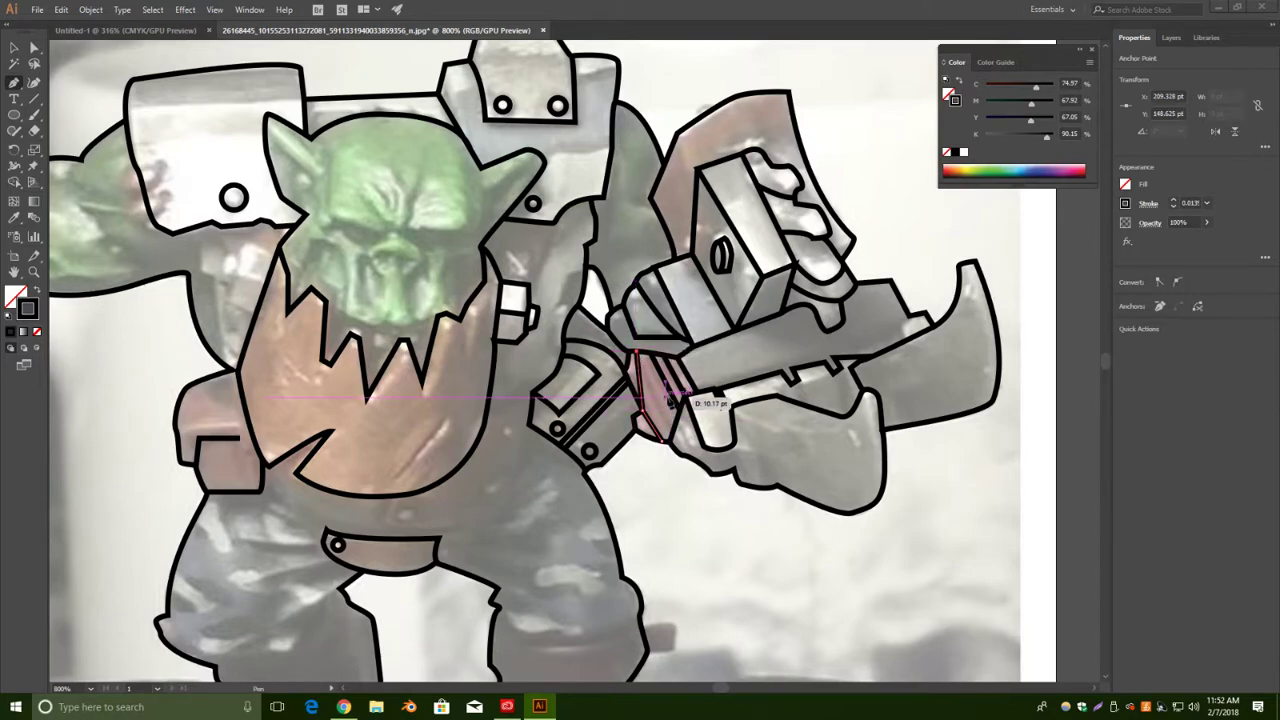
left_click(14, 48)
left_click(149, 338)
Draw another diagonal stripe line through the middle of the red grip, from its top edge to its lower corner.
left_click(14, 82)
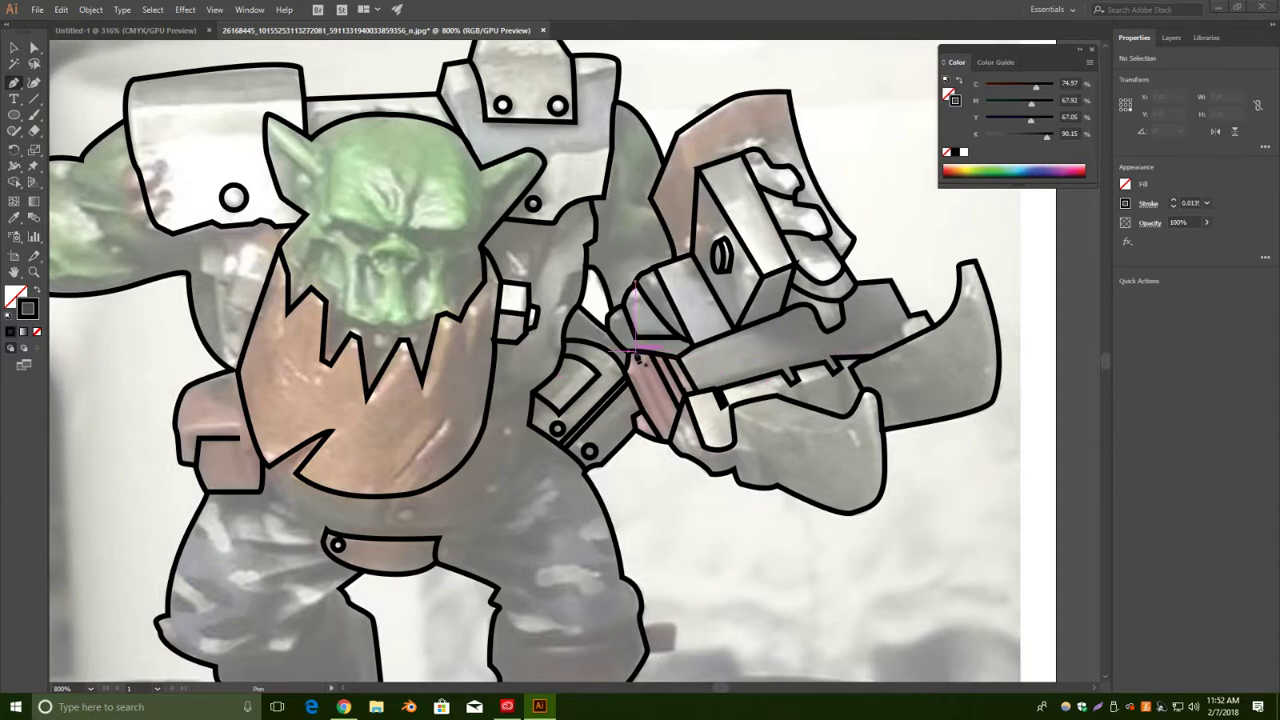
left_click(685, 399)
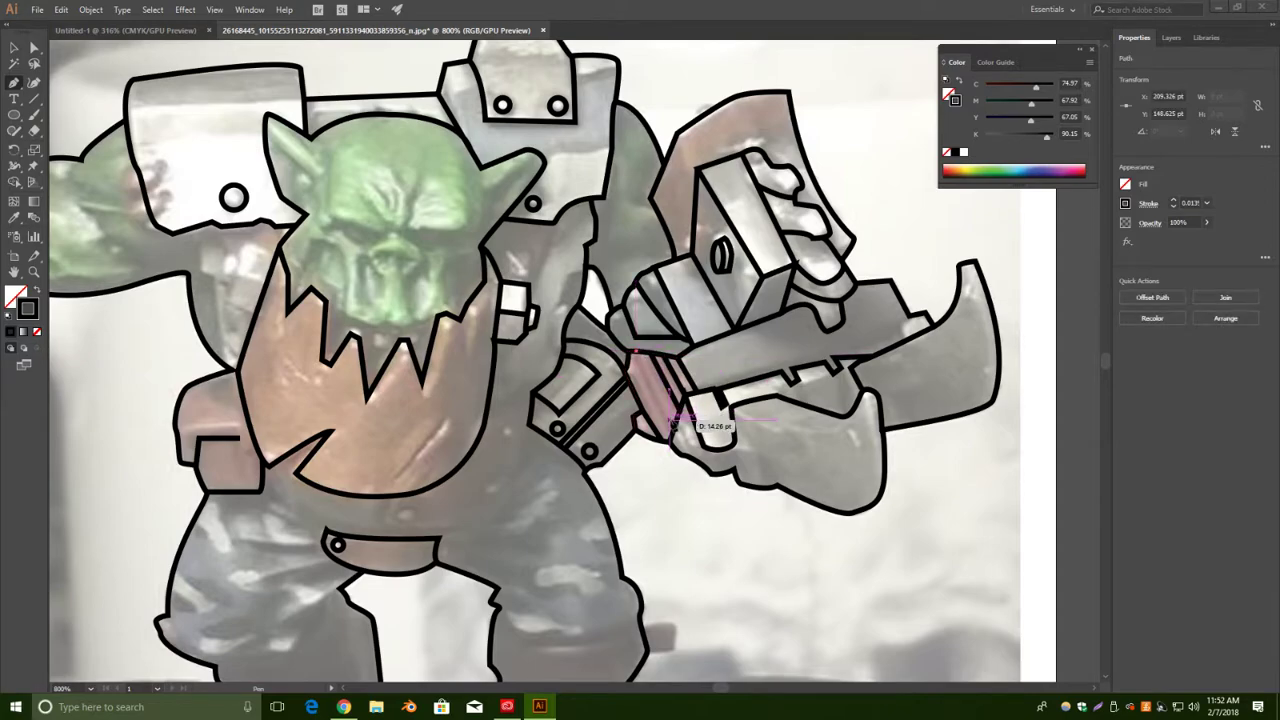
left_click(672, 434)
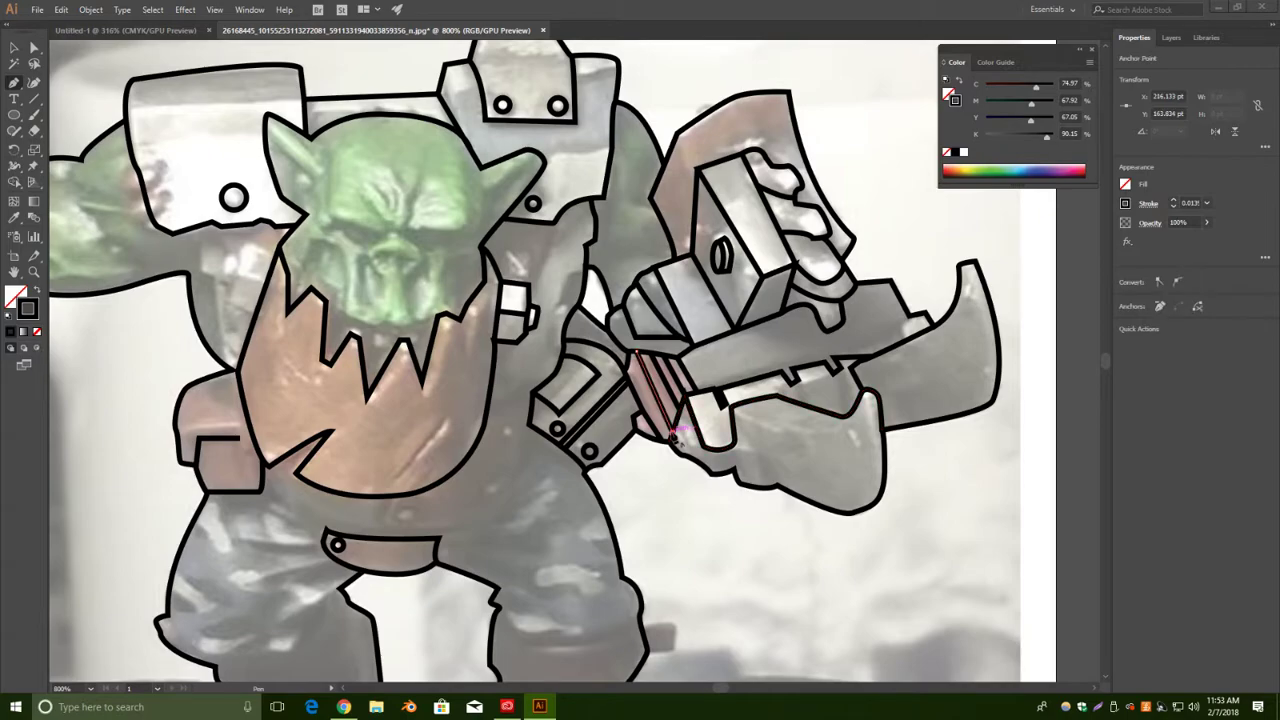
left_click(14, 48)
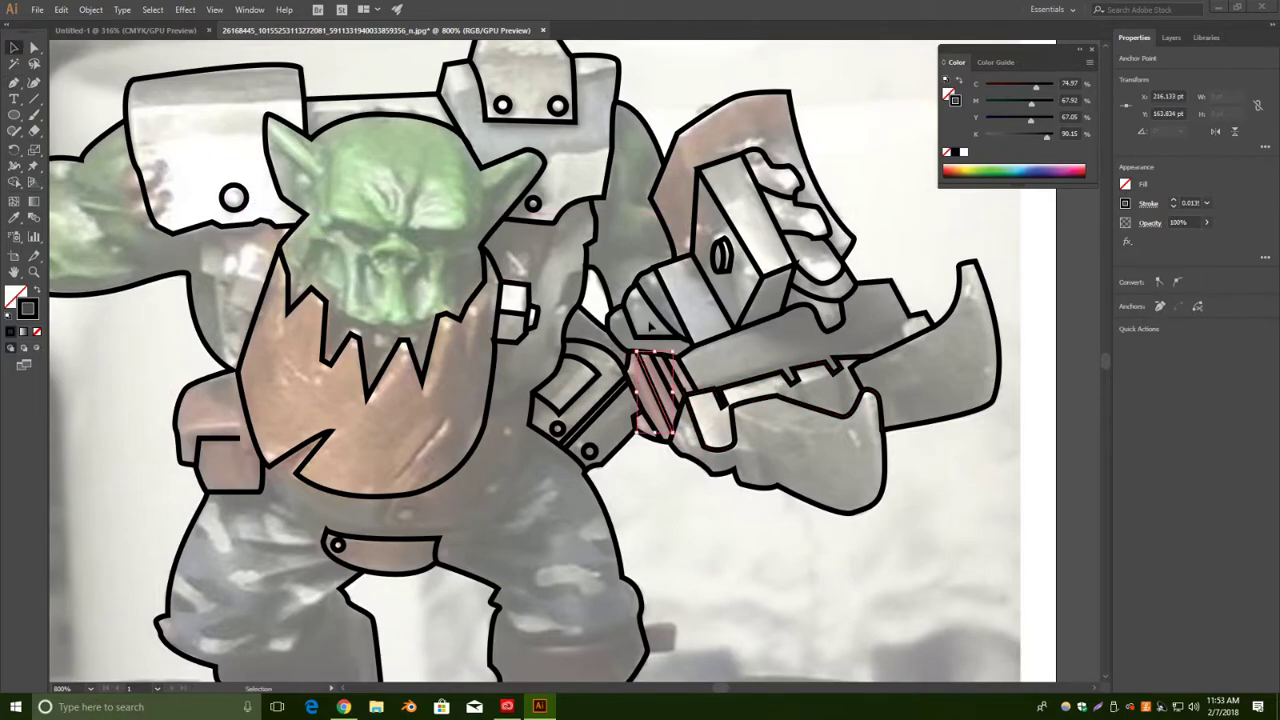
Draw a sagging curve on the weapon's lower claw, from beside the black notch to the claw's upright tip.
left_click(890, 203)
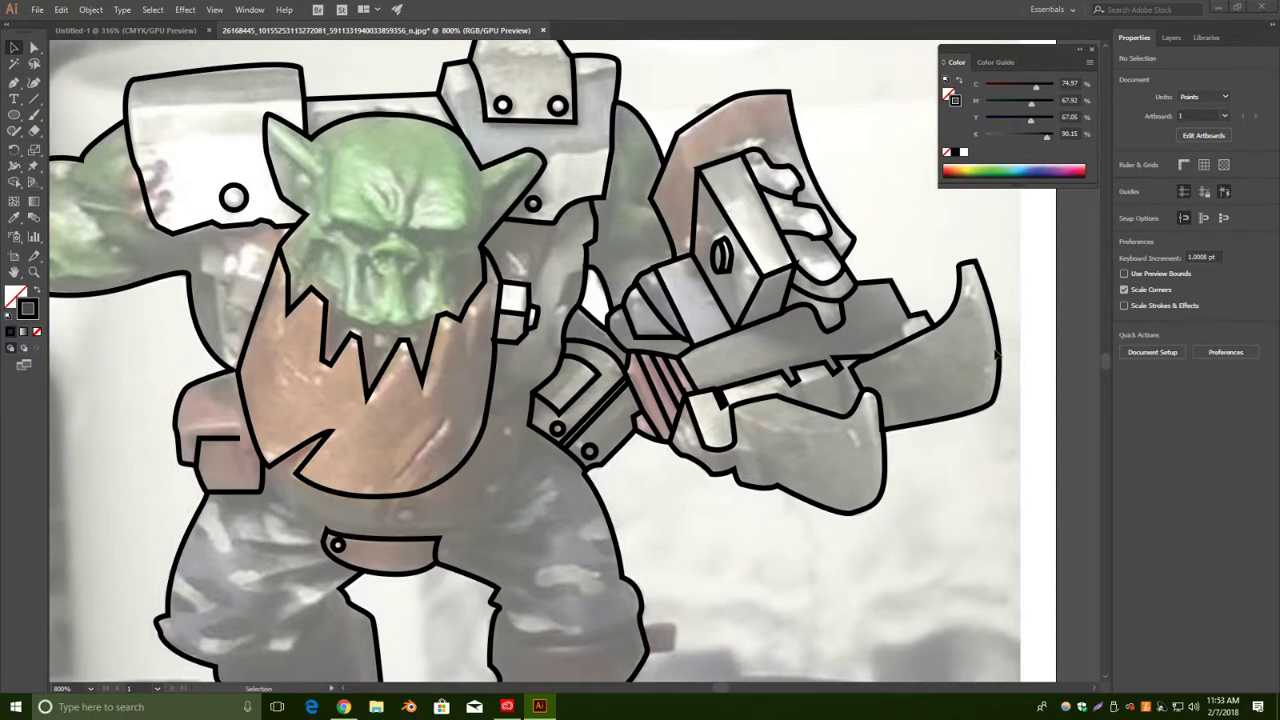
key("p")
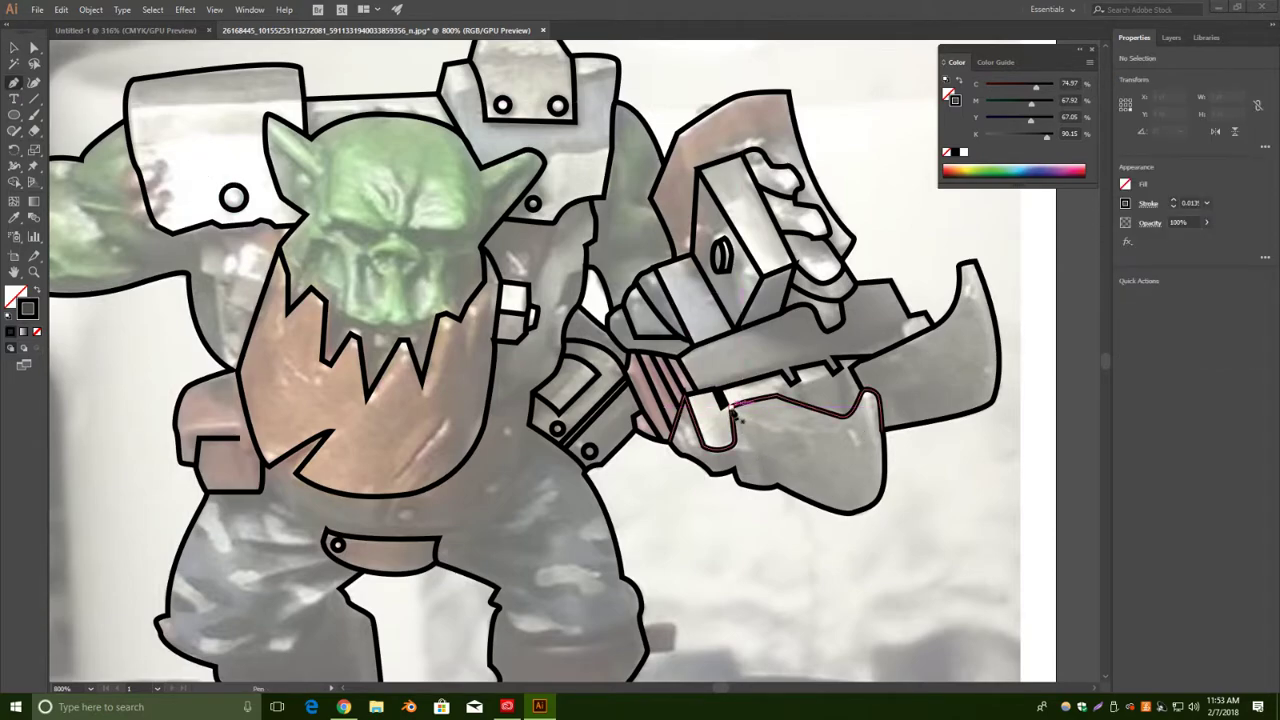
left_click(730, 403)
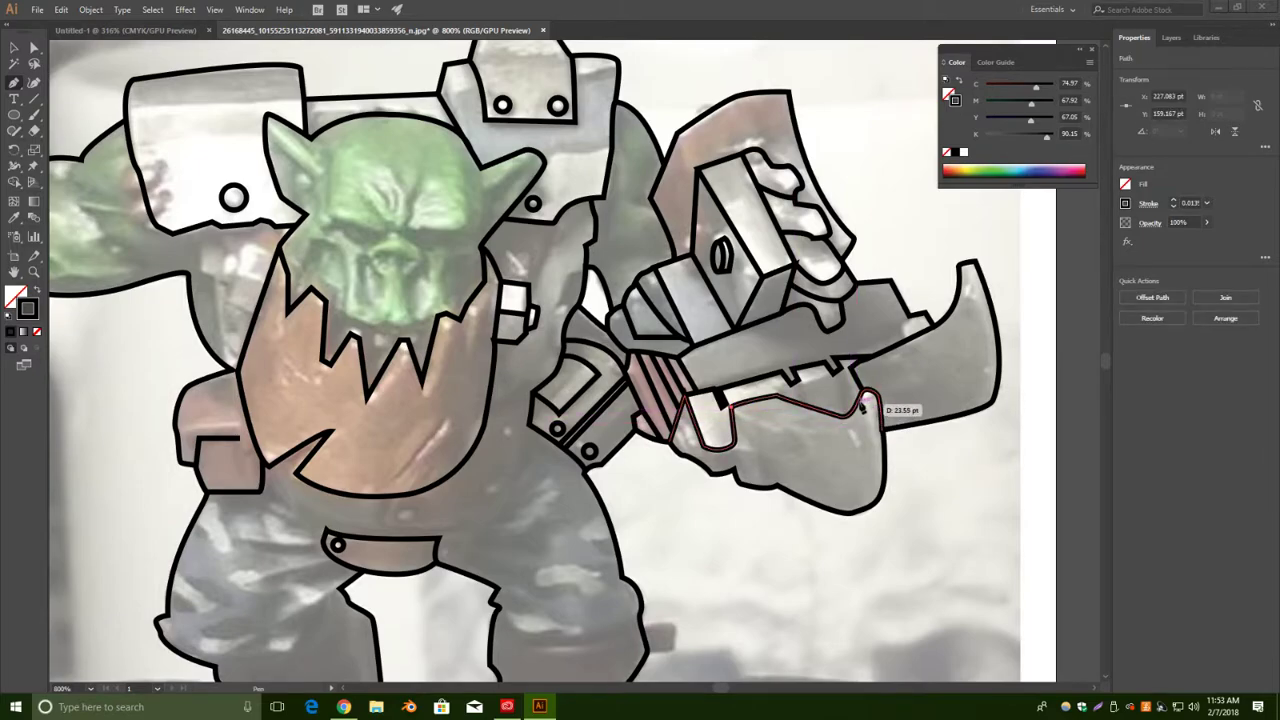
left_click_drag(864, 396, 872, 318)
key("v")
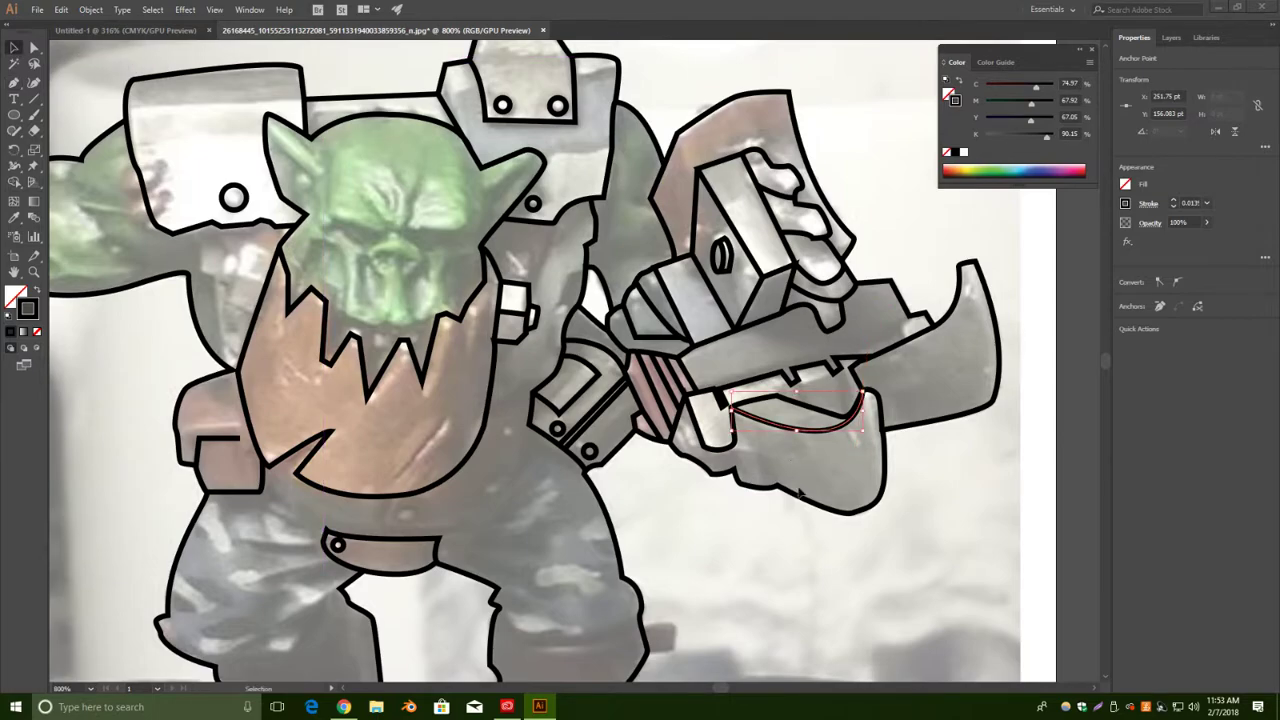
left_click(916, 545)
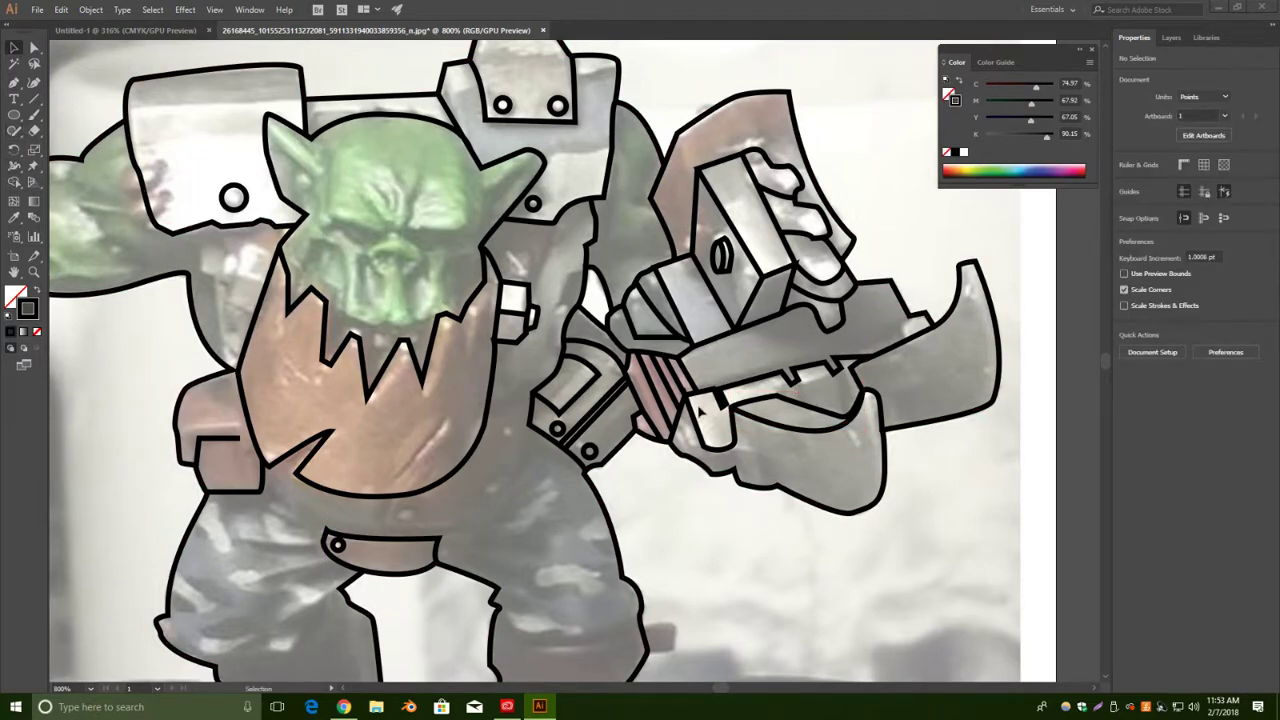
Draw a short bent line below the first notch along the lower edge of the weapon's shaft.
left_click(15, 84)
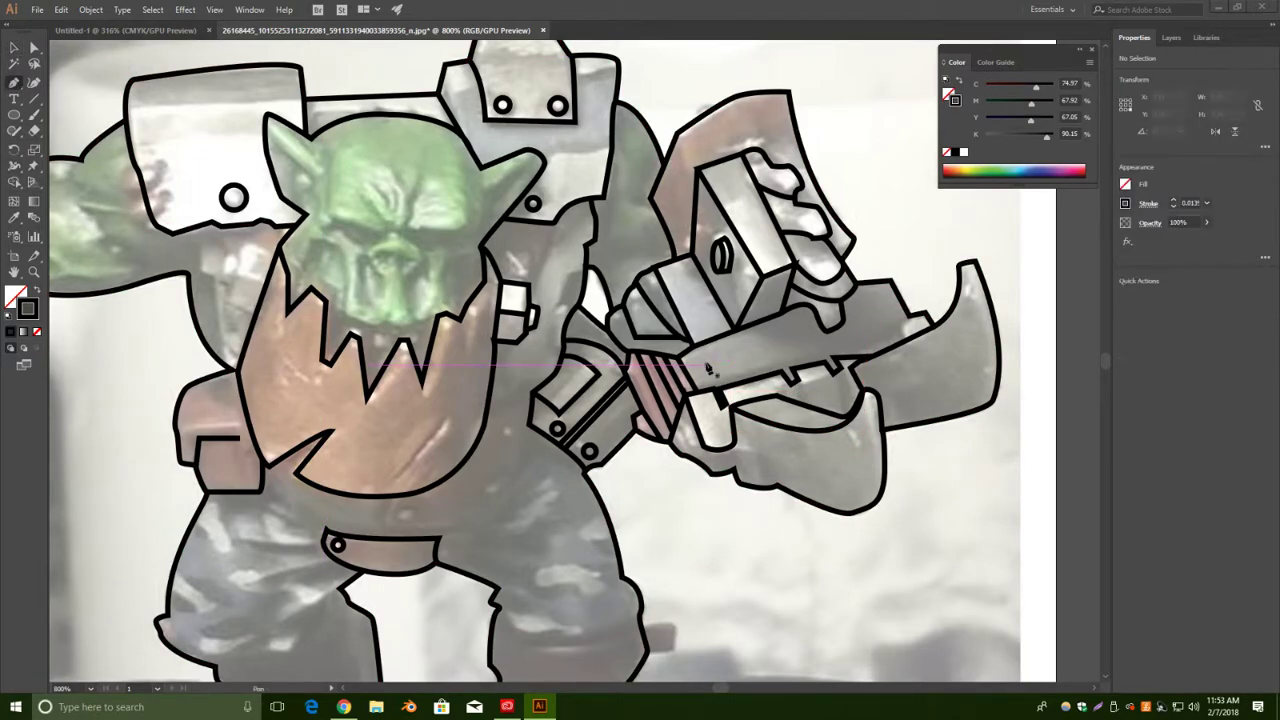
left_click_drag(775, 391, 790, 389)
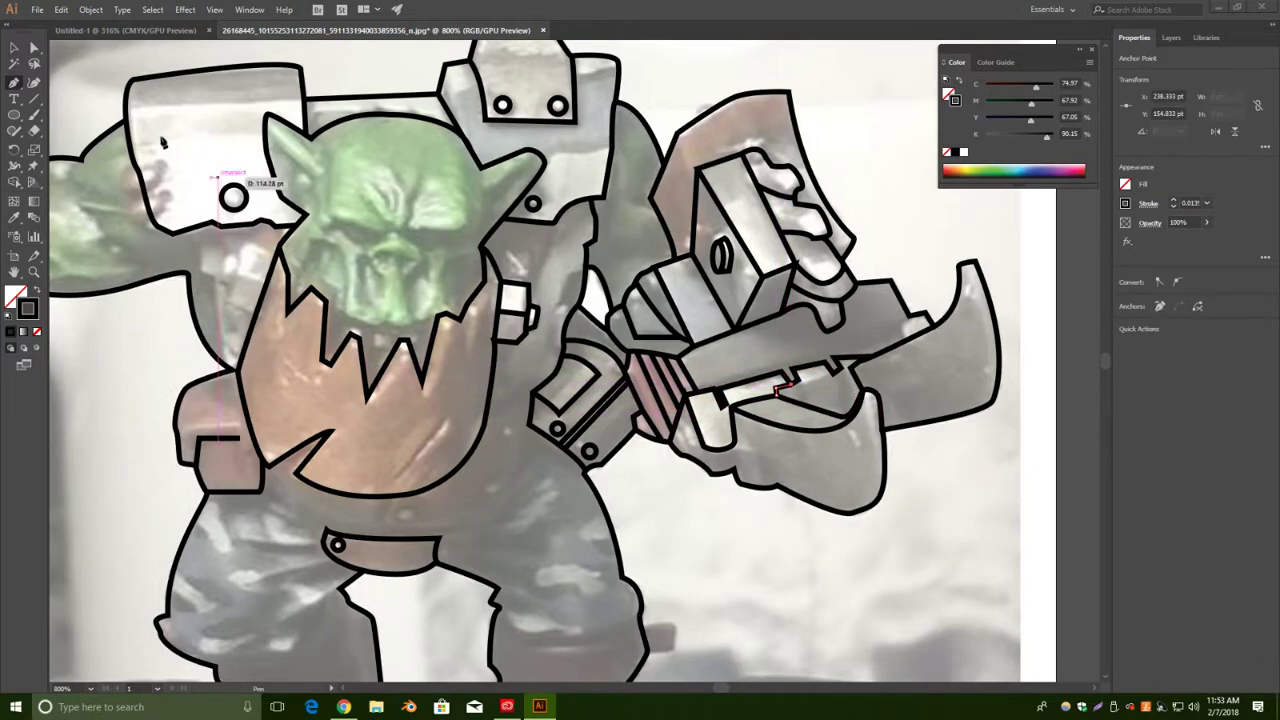
left_click(15, 47)
left_click(902, 218)
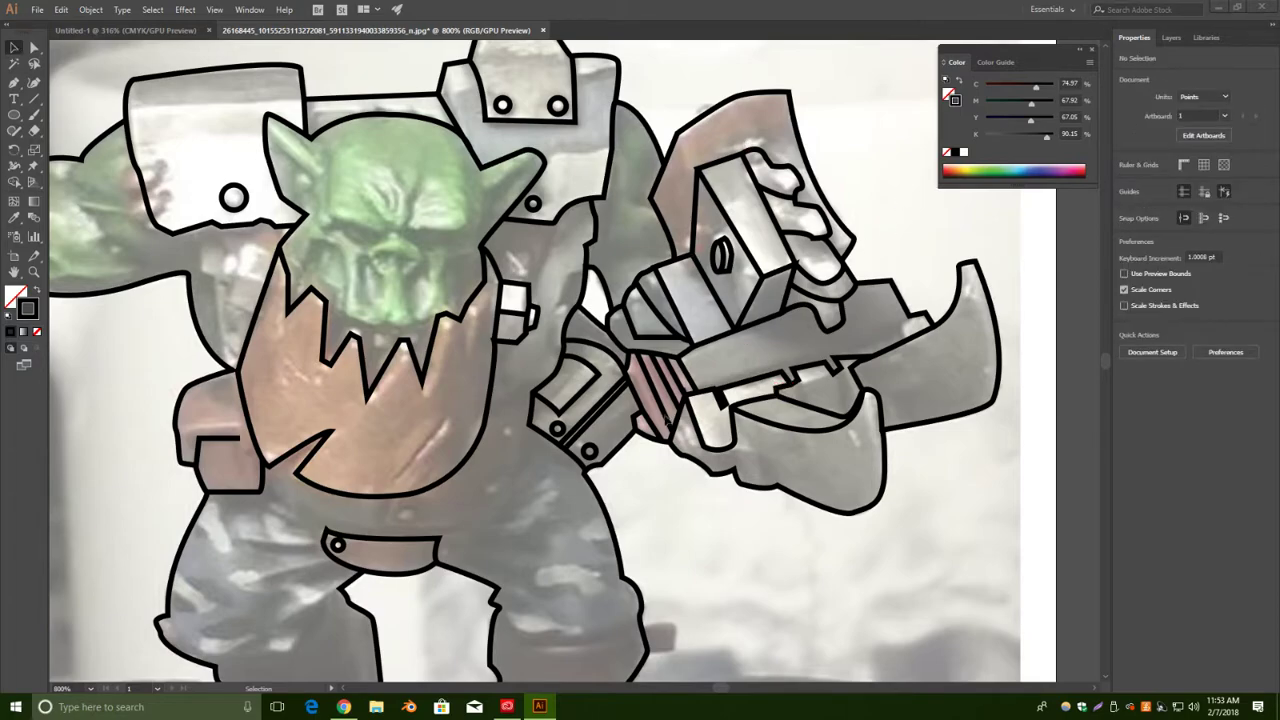
Draw a small curved edge under the weapon's shaft, between the two notches nearest the curved blade.
left_click(13, 84)
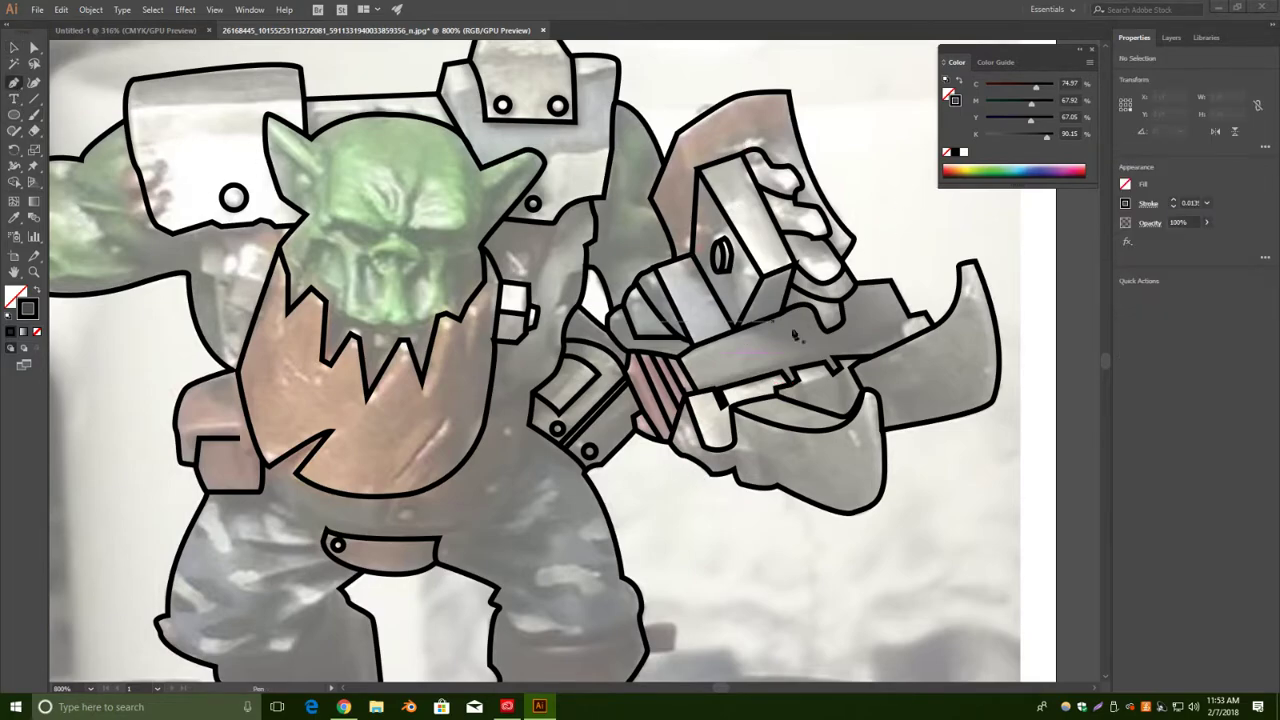
left_click(856, 365)
left_click(856, 366)
left_click(13, 47)
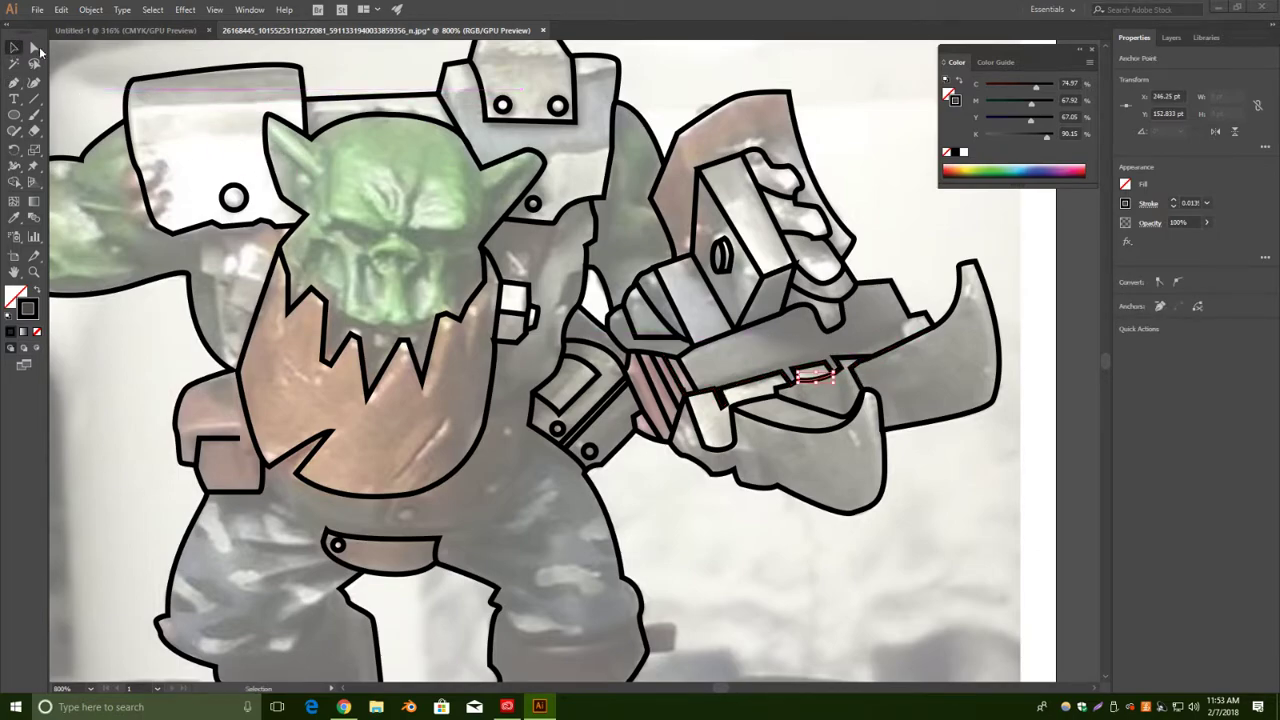
left_click(988, 316)
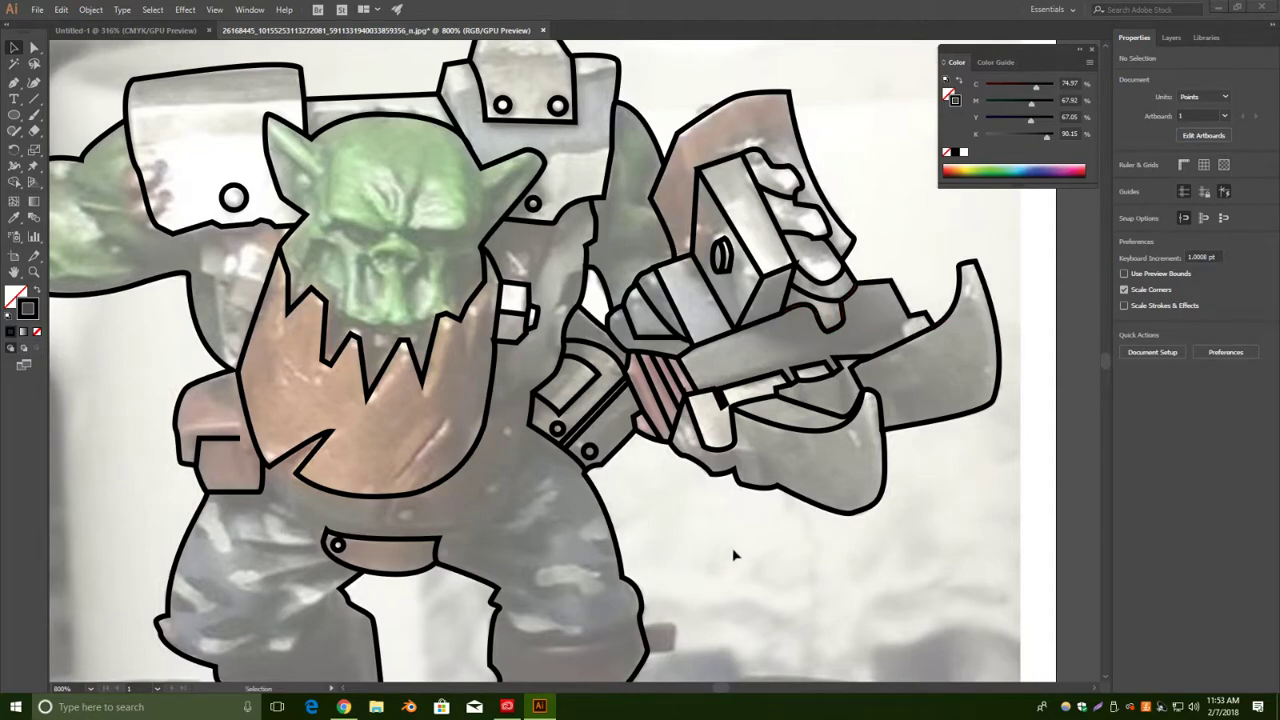
Close the top of the two-rivet shoulder plate with a line across the base of the horn.
left_click_drag(694, 528, 799, 516)
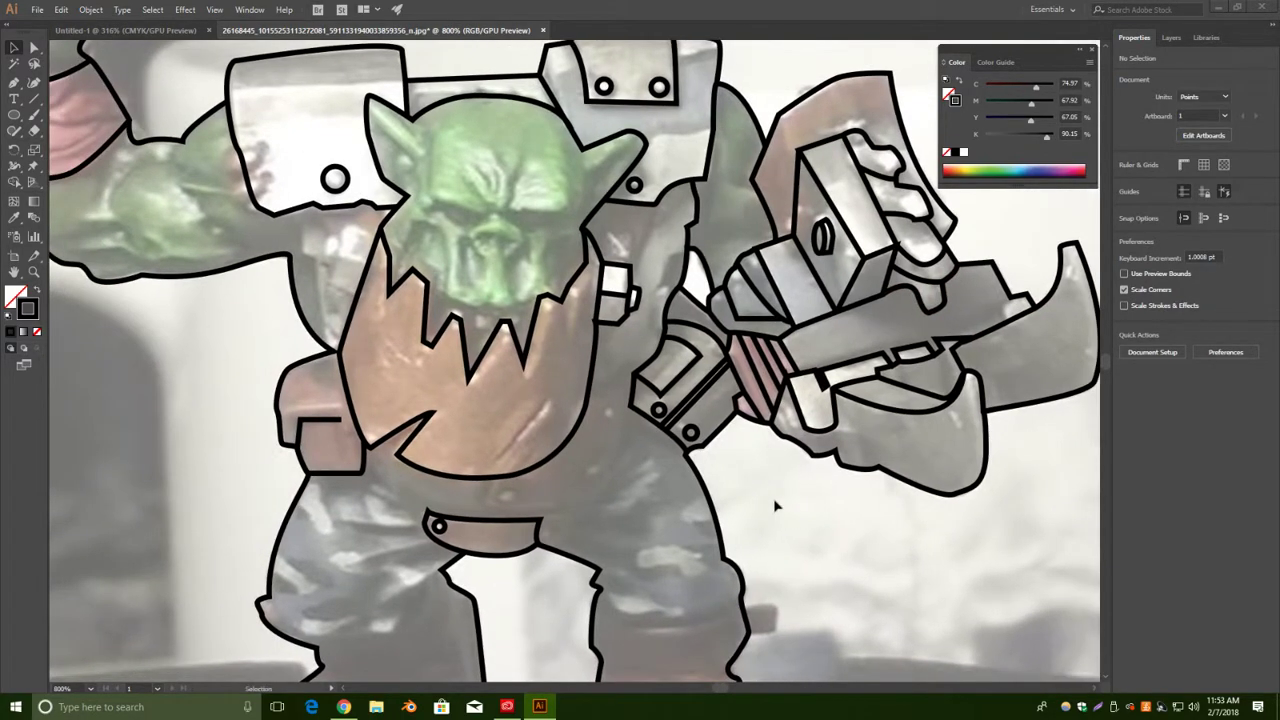
left_click(13, 84)
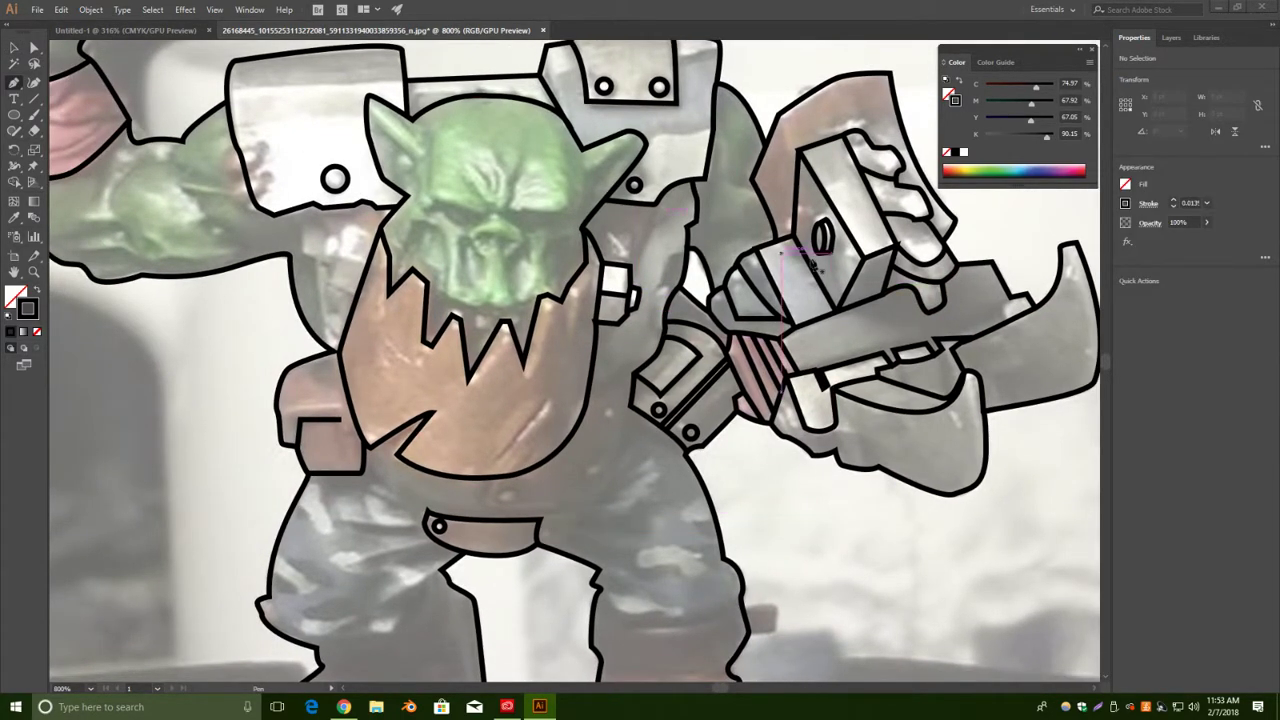
left_click_drag(626, 141, 773, 227)
left_click_drag(475, 230, 464, 341)
left_click(707, 240)
left_click(808, 239)
left_click_drag(812, 240, 882, 239)
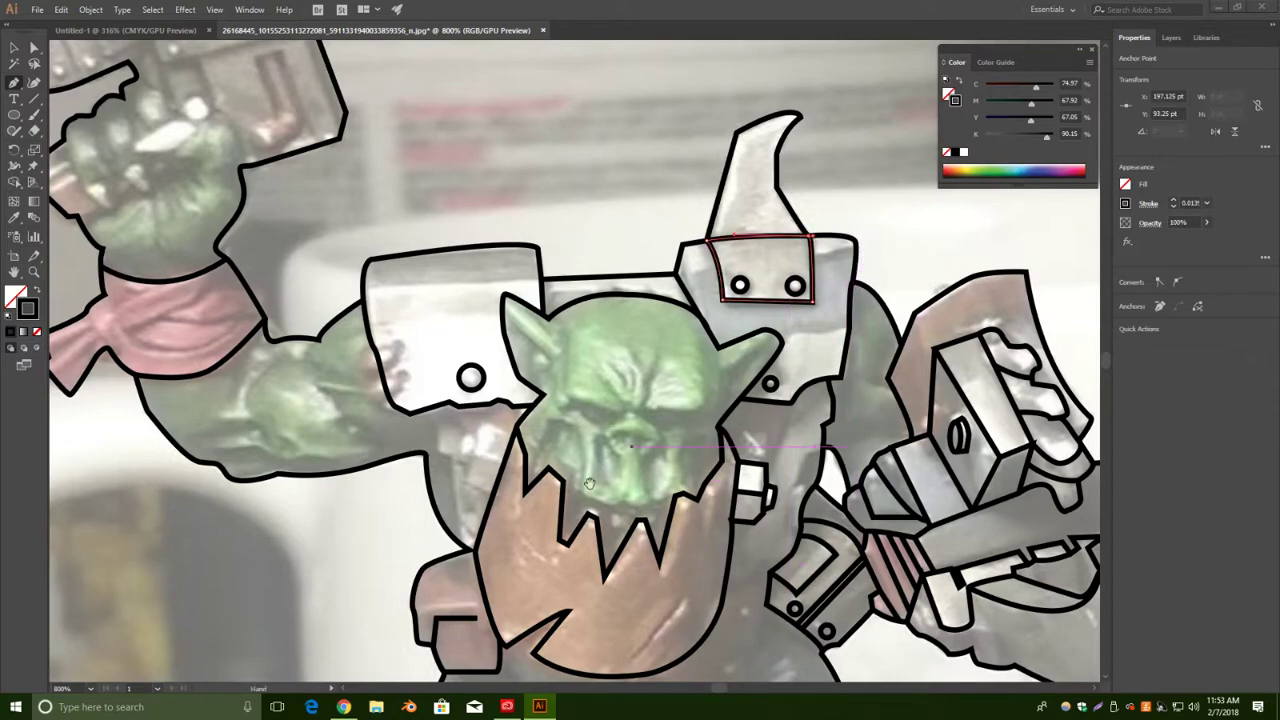
Draw a shallow curve across the right leg in the photo, separating the camouflage trousers from the boot.
left_click_drag(590, 487, 641, 179)
left_click_drag(679, 373, 571, 282)
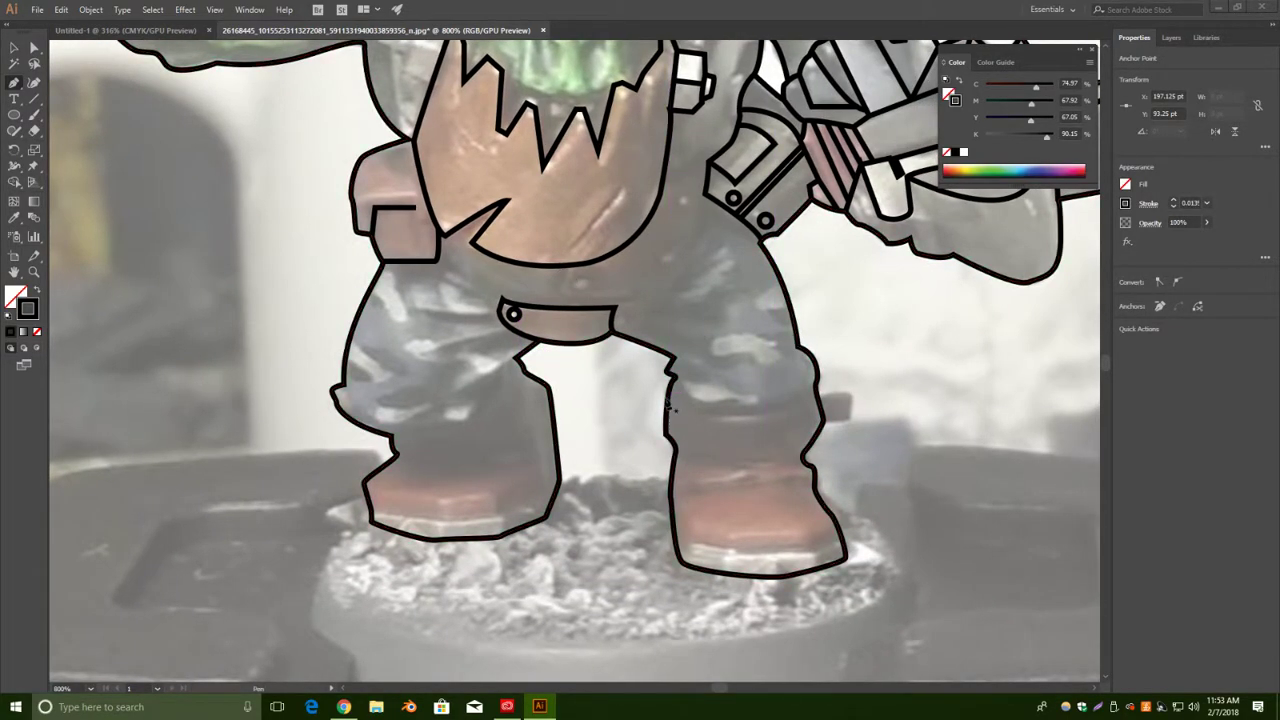
left_click(668, 396)
mouse_move(818, 398)
left_mouse_down()
mouse_move(931, 363)
mouse_move(914, 354)
left_mouse_up()
key("v")
left_click(200, 238)
Draw the curved trouser hem across the left leg in the photo, from its outer edge up to the inner knee.
key("p")
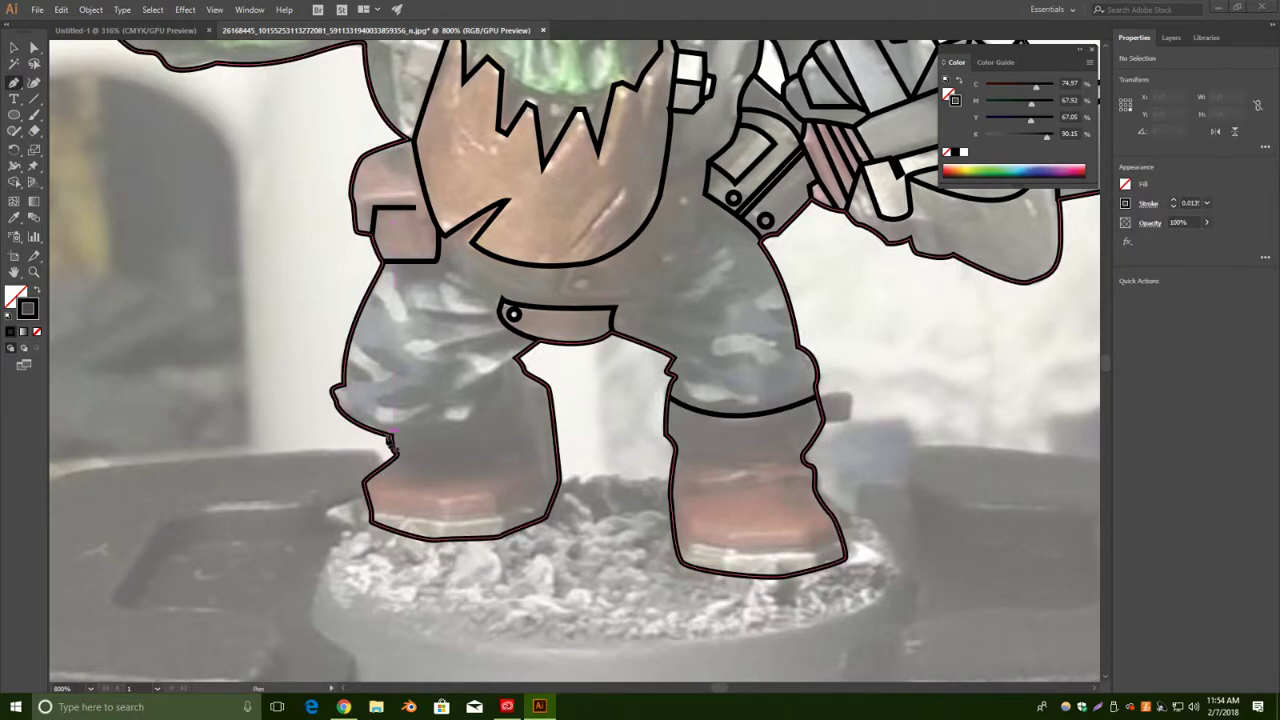
left_click(391, 436)
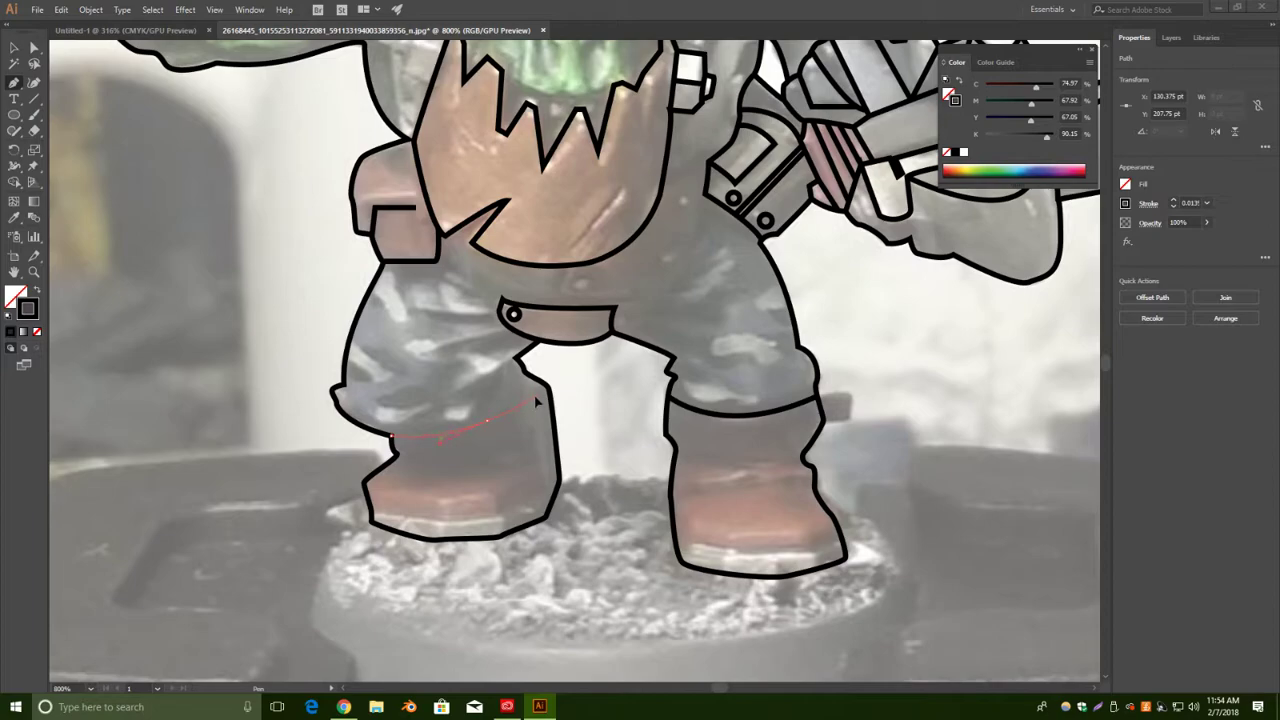
left_click_drag(536, 400, 534, 399)
left_click(514, 358)
left_click(13, 47)
left_click(270, 366)
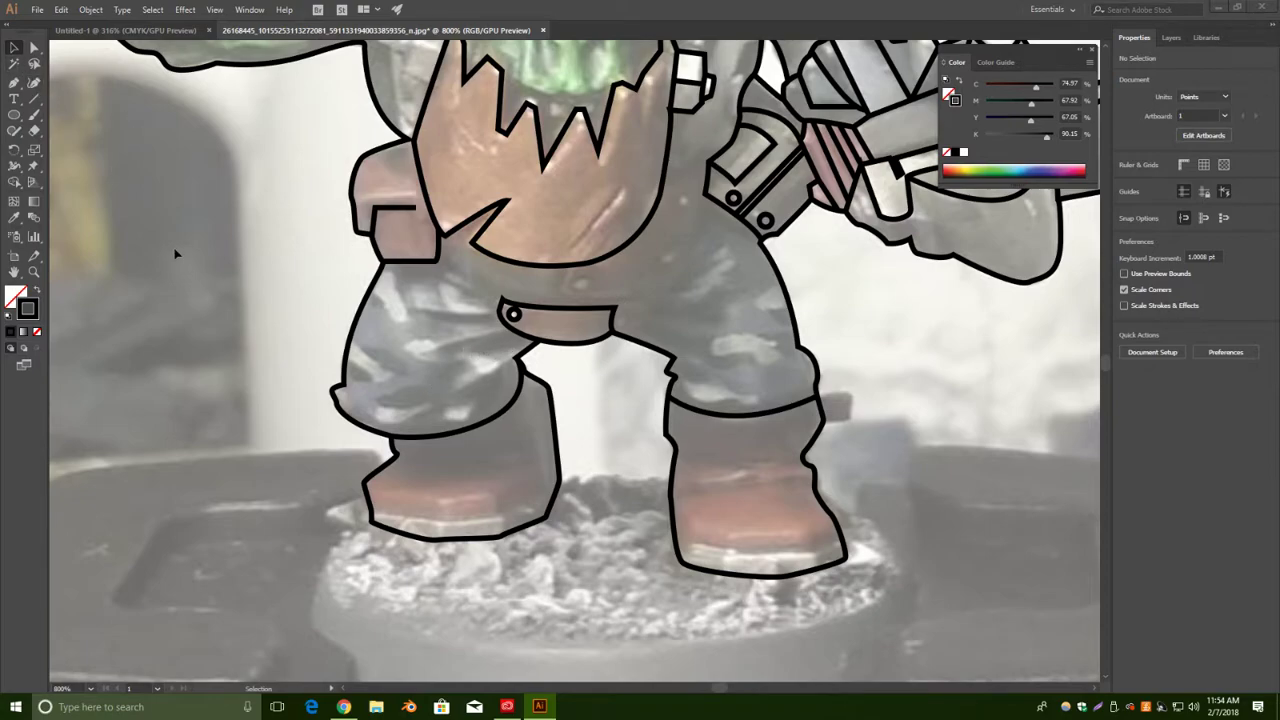
Trace the left boot's inner contour from the toe corner across the front and up its inner side to the trouser hem.
left_click(14, 82)
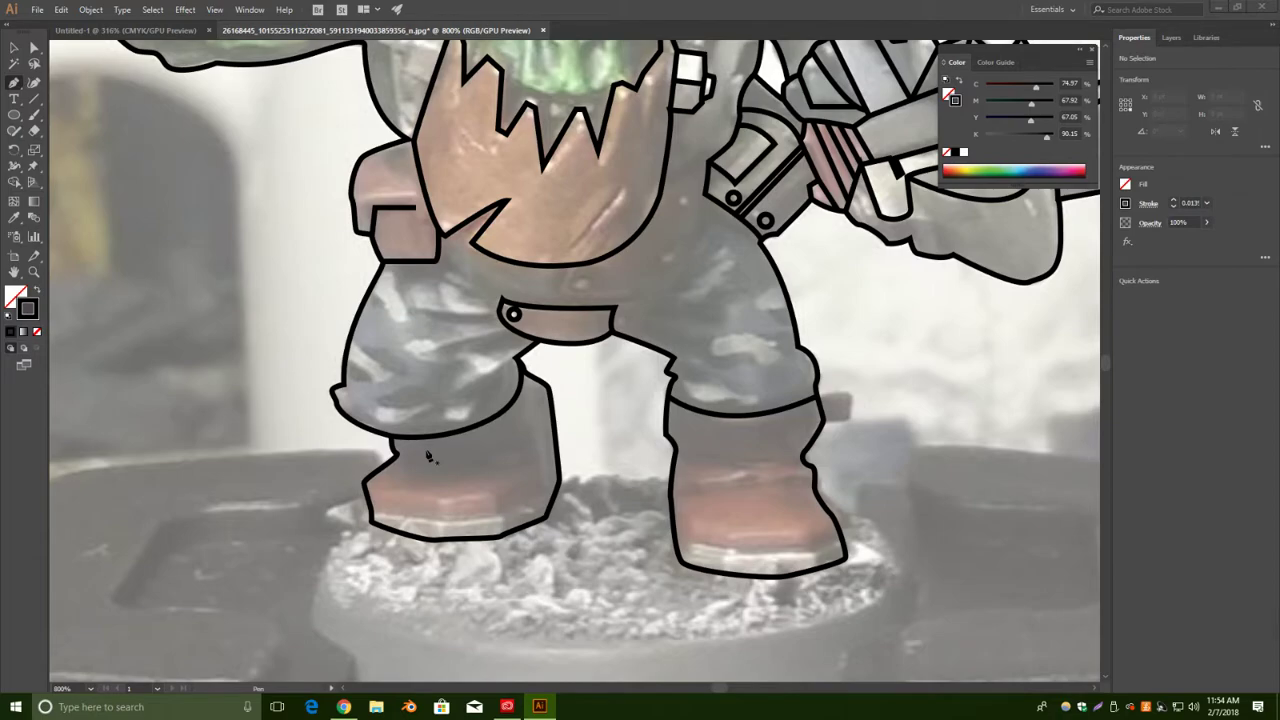
left_click(363, 484)
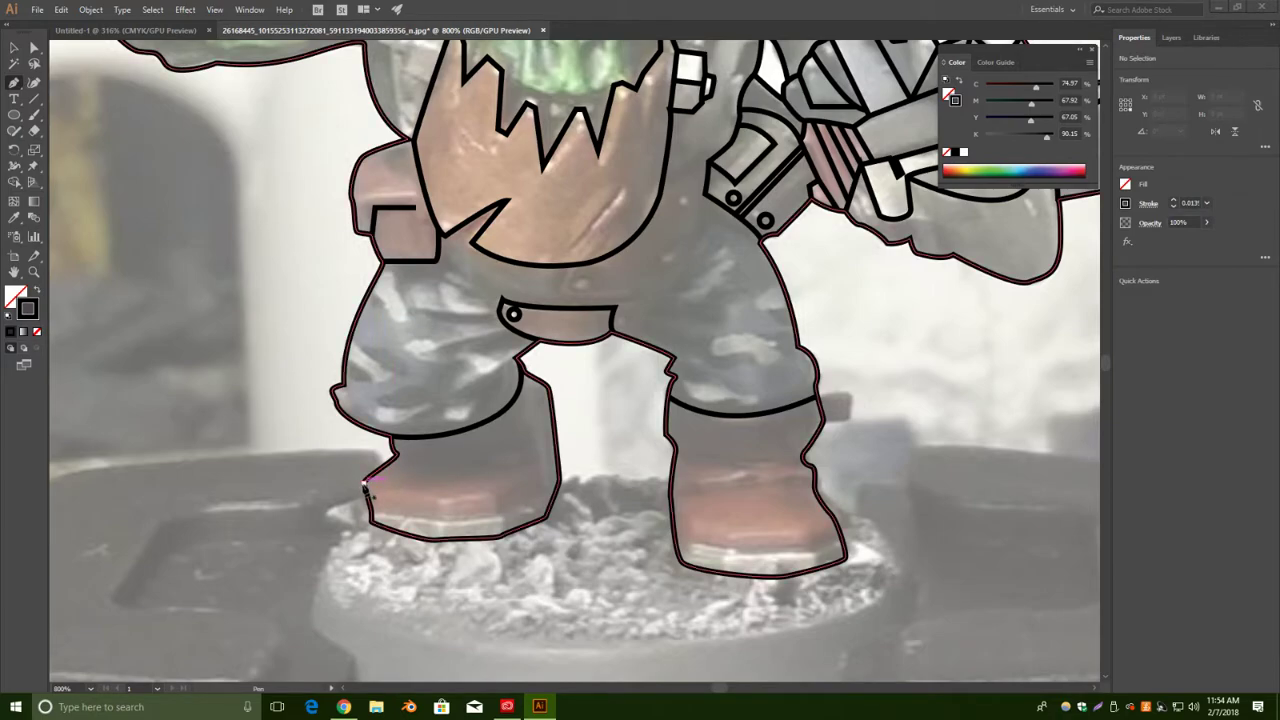
left_click(440, 500)
left_click(498, 491)
left_click(536, 467)
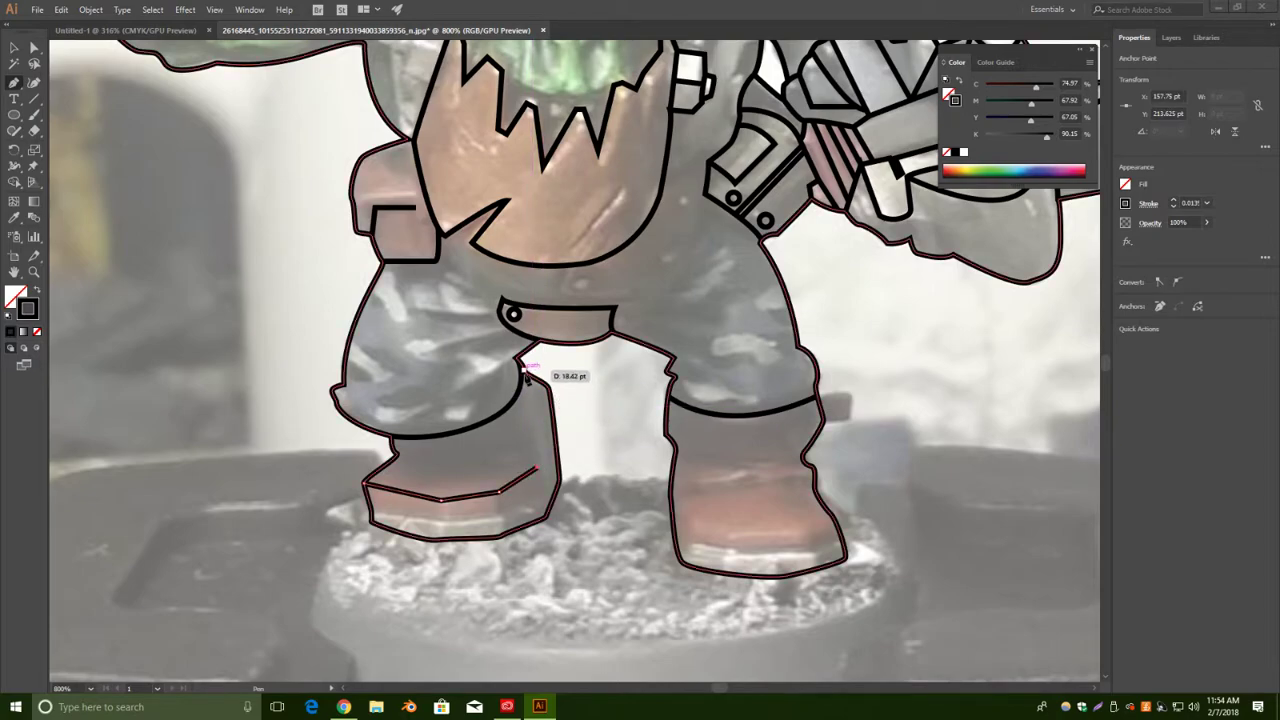
left_click(527, 375)
left_click_drag(503, 359, 502, 357)
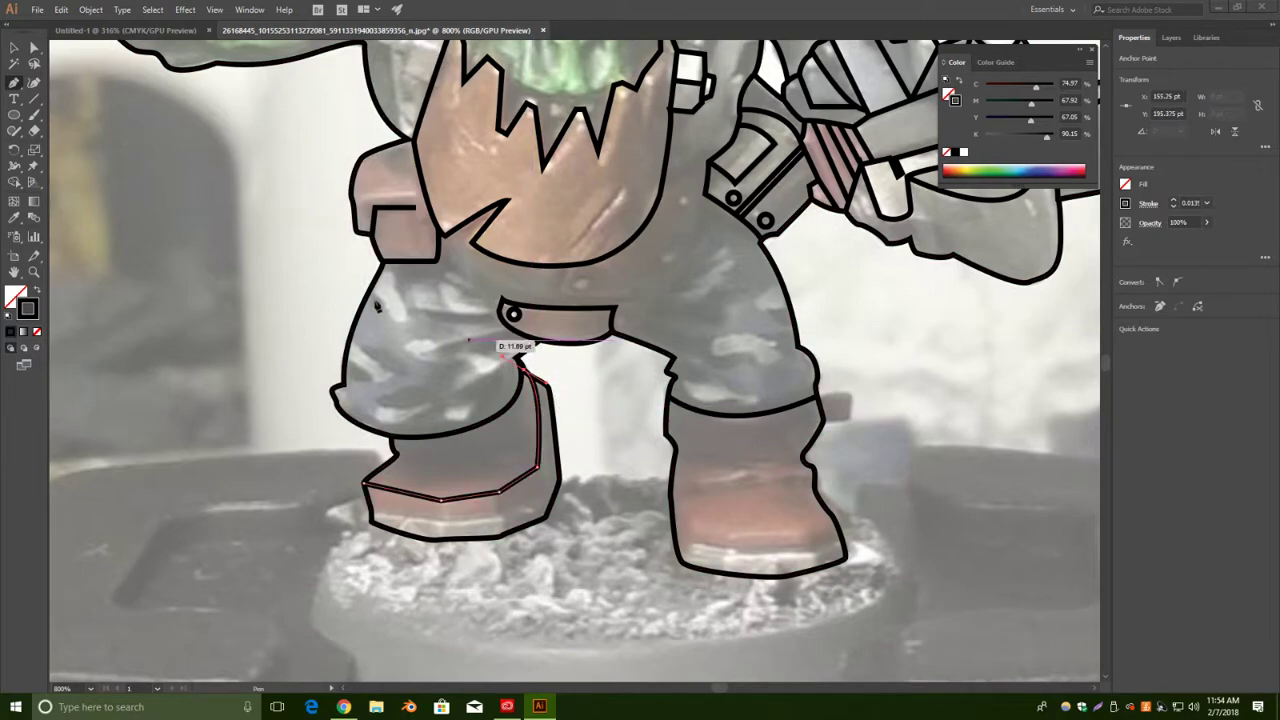
left_click(14, 48)
left_click(282, 309)
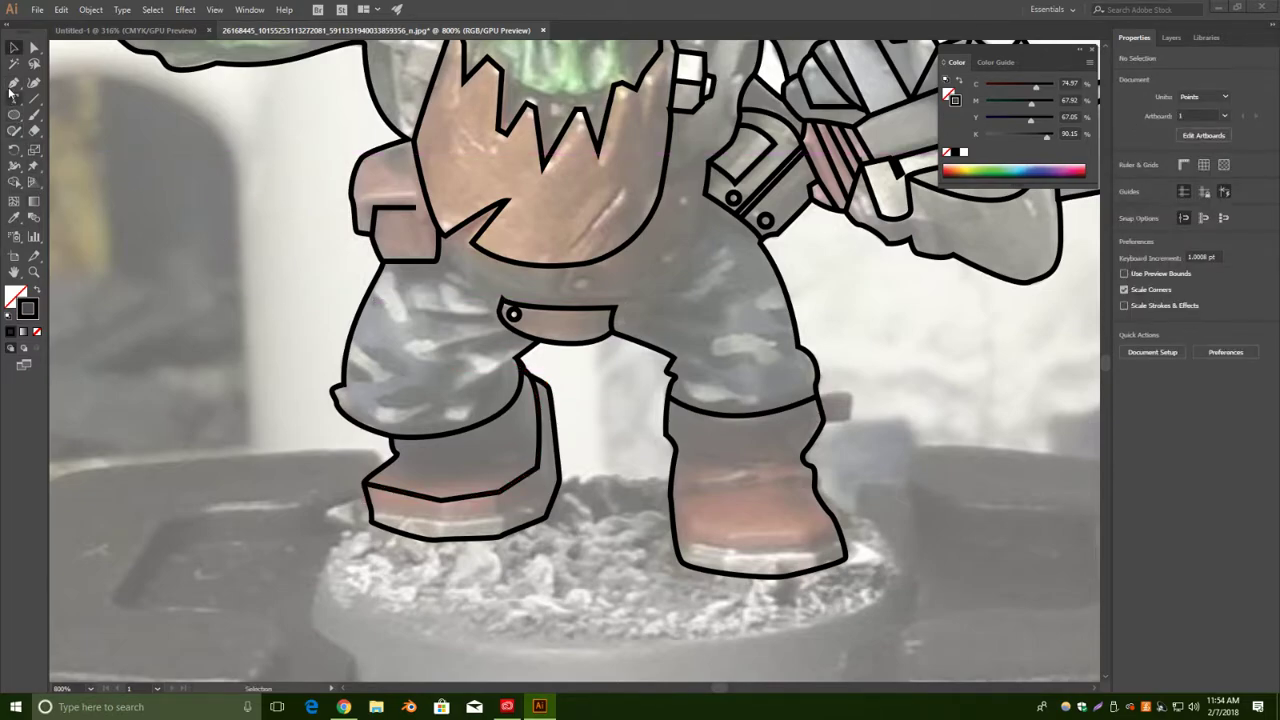
Draw two short vertical lines down from the two front corners of the left boot's contour.
left_click(14, 84)
left_click(441, 500)
left_click(441, 519)
left_click(14, 48)
left_click(52, 97)
left_click(14, 83)
left_click(500, 492)
left_click(499, 512)
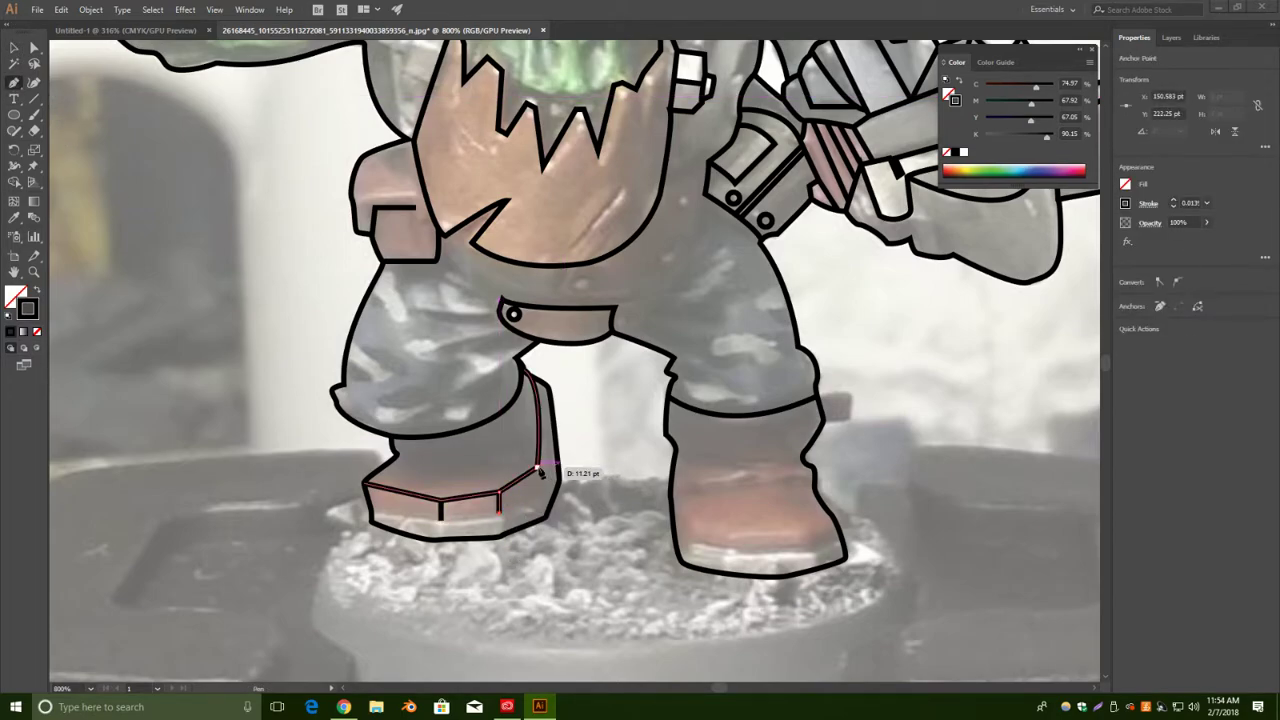
left_click(14, 48)
left_click(56, 82)
Draw a short diagonal line outward from the rear corner of the left boot's contour.
left_click(14, 83)
left_click(542, 474)
left_click(14, 49)
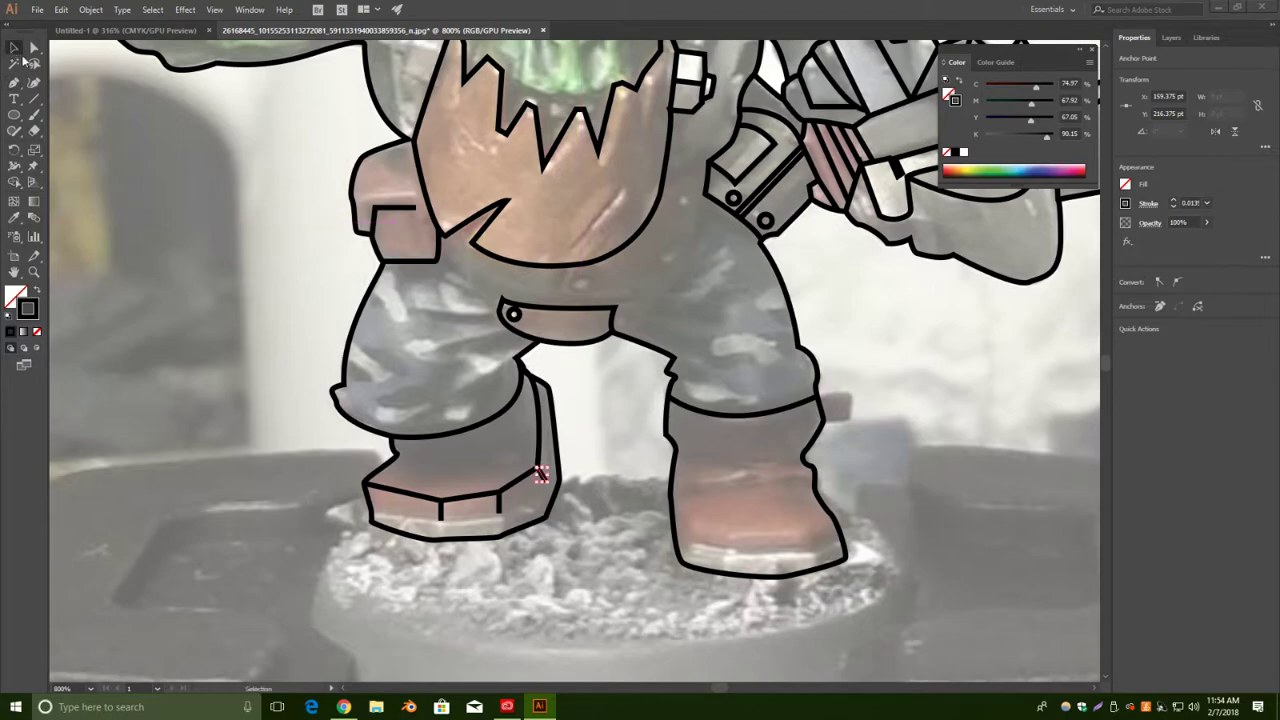
left_click(56, 84)
Draw the left boot's sole line from the outer toe edge to the foot of the first vertical line.
left_click(14, 83)
left_click(371, 512)
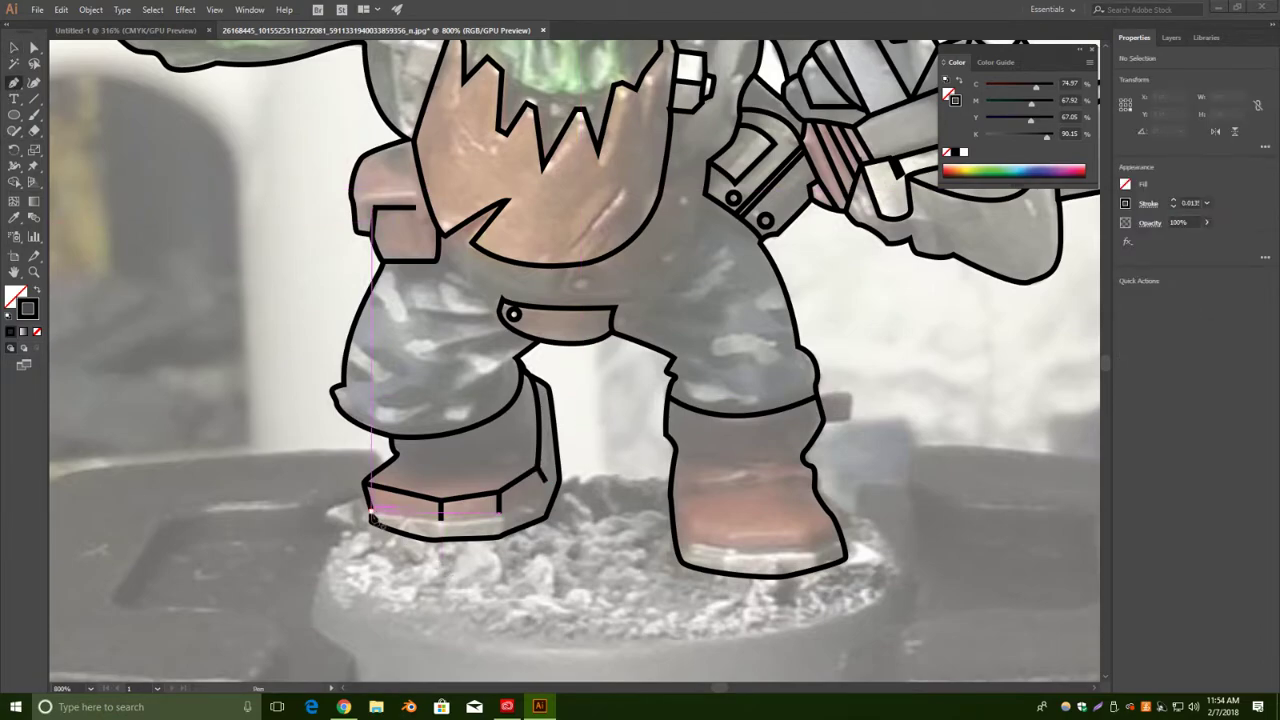
left_click(441, 520)
left_click(442, 521)
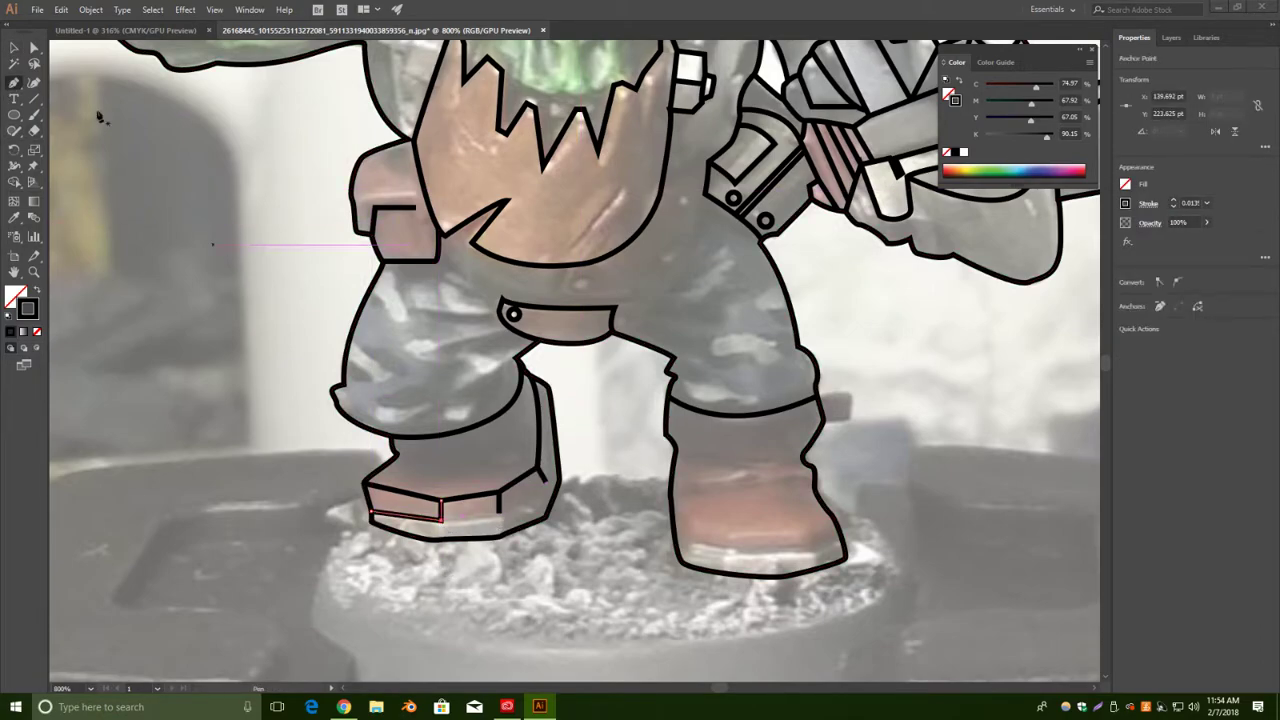
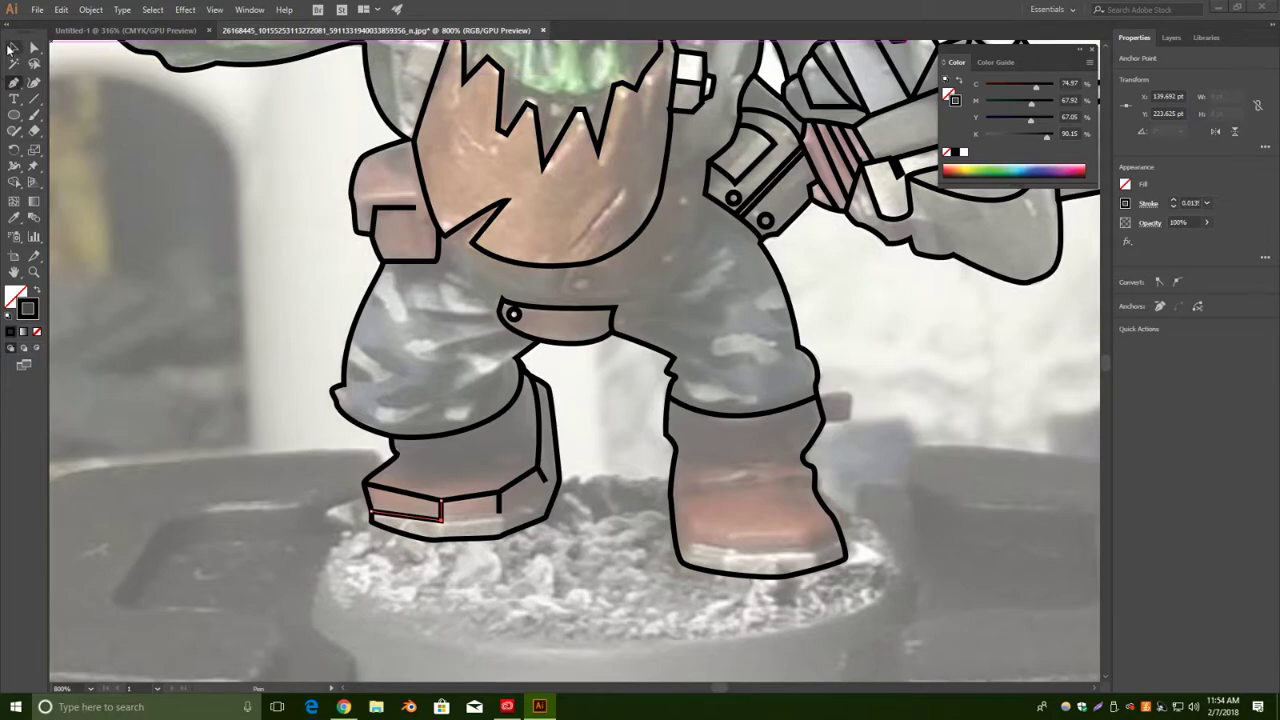
left_click(14, 49)
left_click(56, 84)
Continue the left boot's sole line between the lower ends of the two vertical lines.
left_click(14, 83)
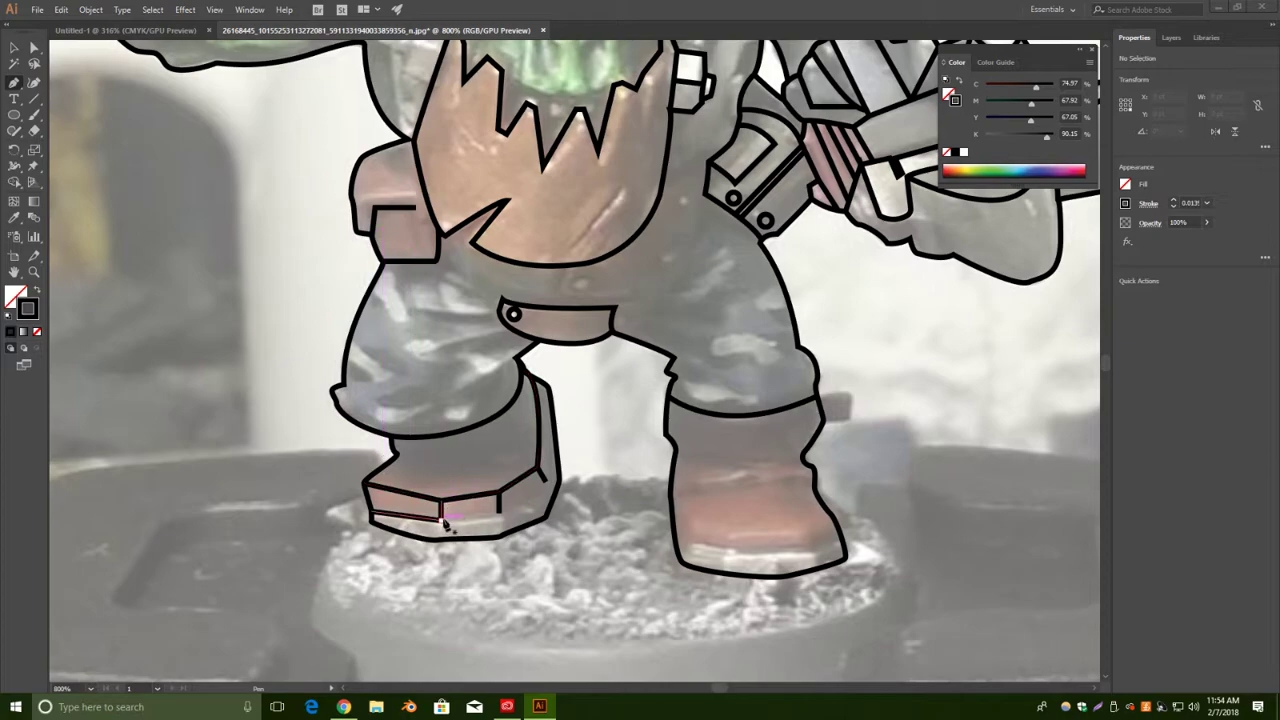
left_click(443, 521)
left_click(499, 515)
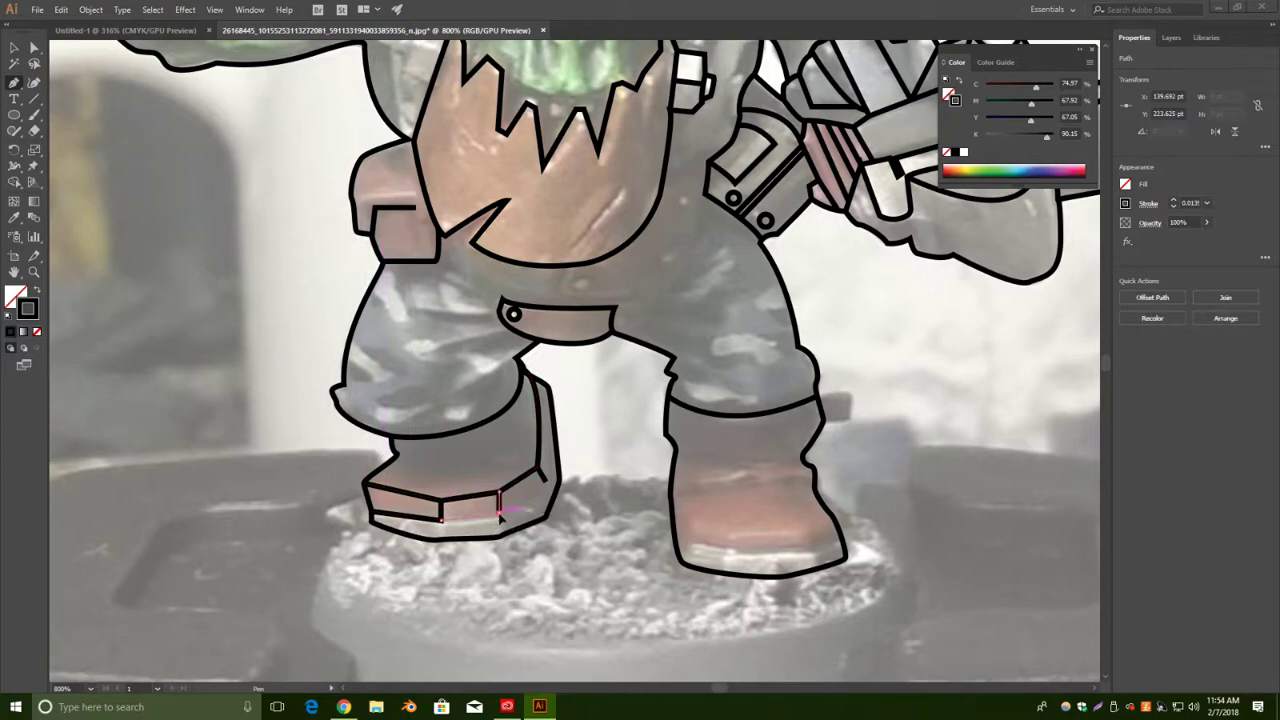
left_click(546, 482)
left_click(14, 48)
left_click(153, 128)
Draw a curved sole line from the second vertical line up to the short diagonal at the left boot's rear corner.
left_click(14, 83)
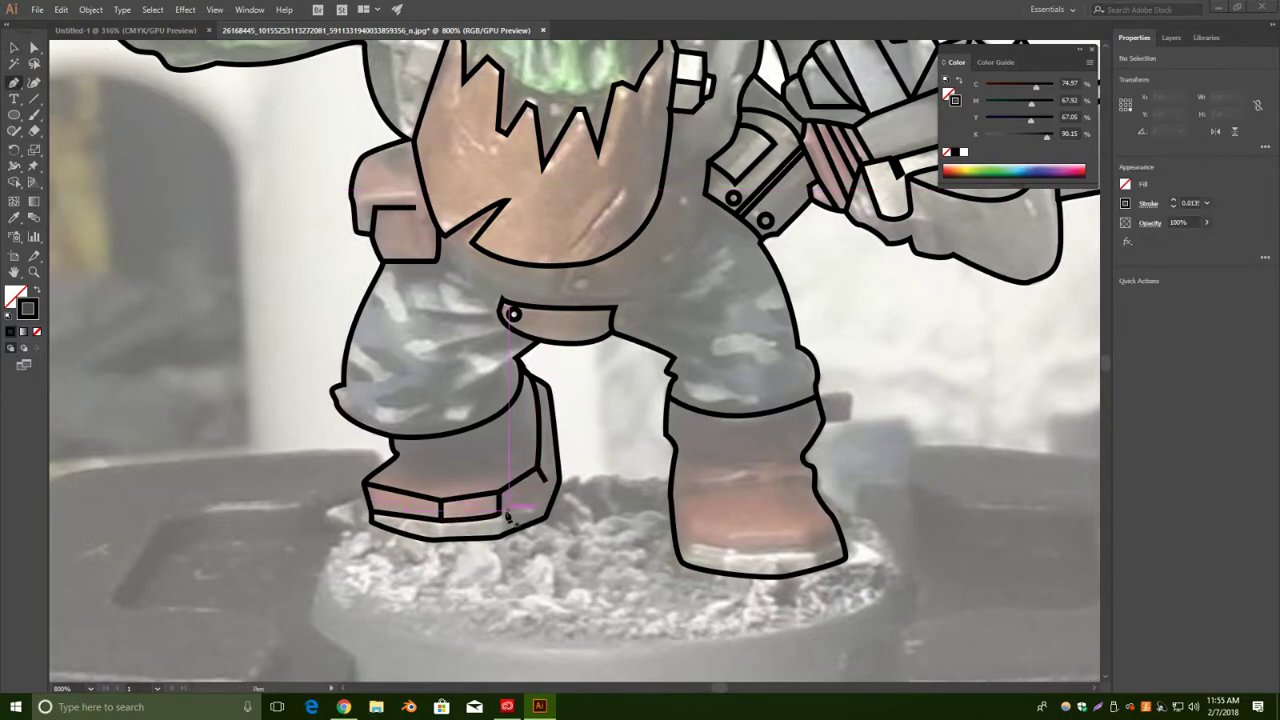
left_click(498, 512)
left_click(537, 470)
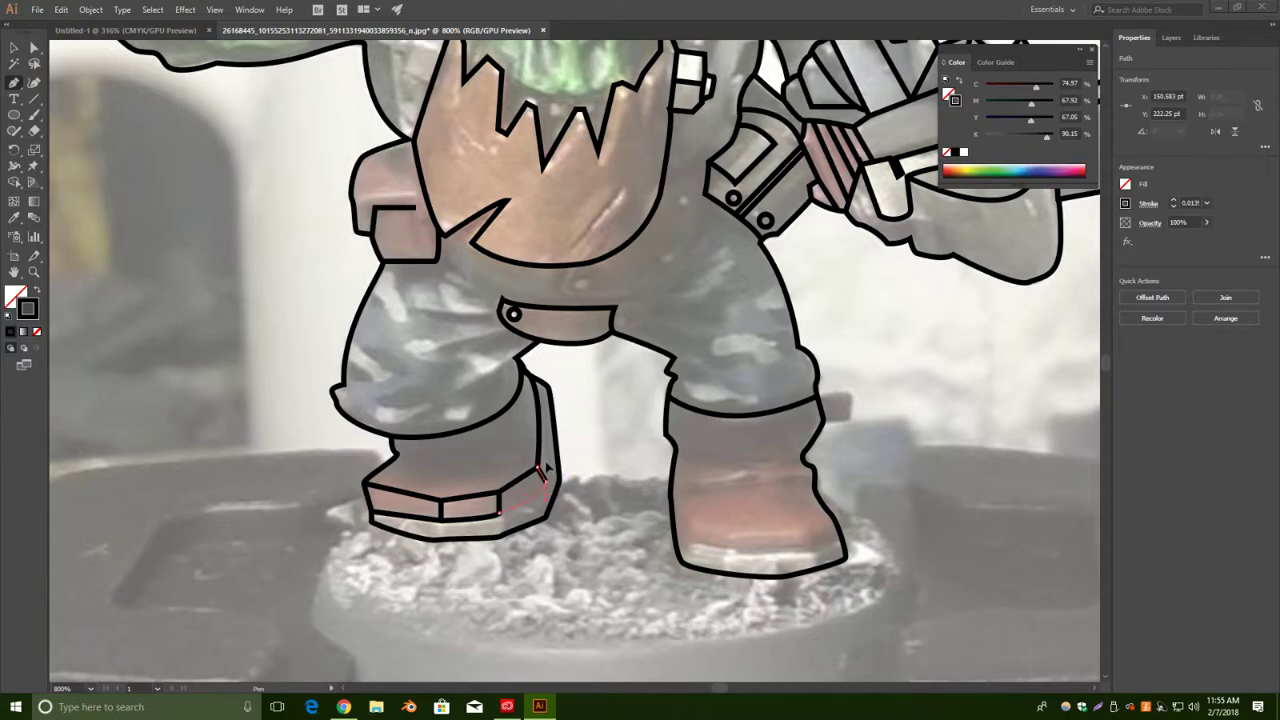
left_click(550, 388)
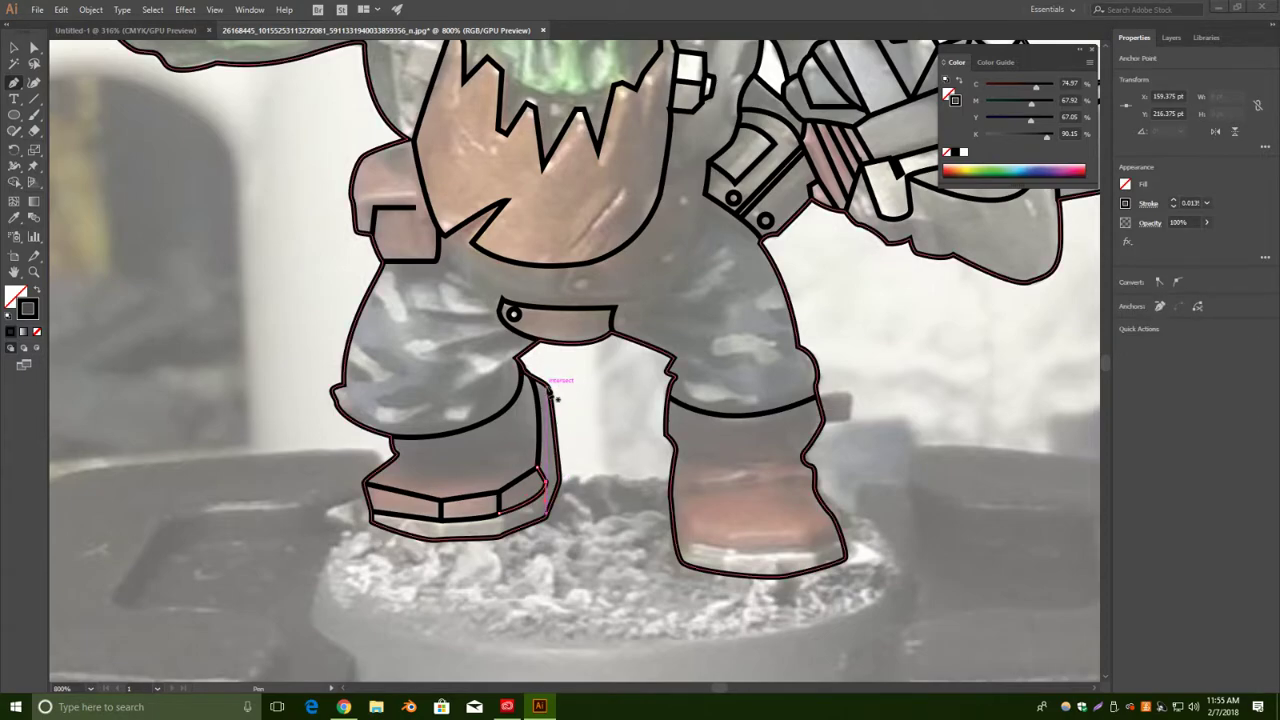
left_click(546, 386)
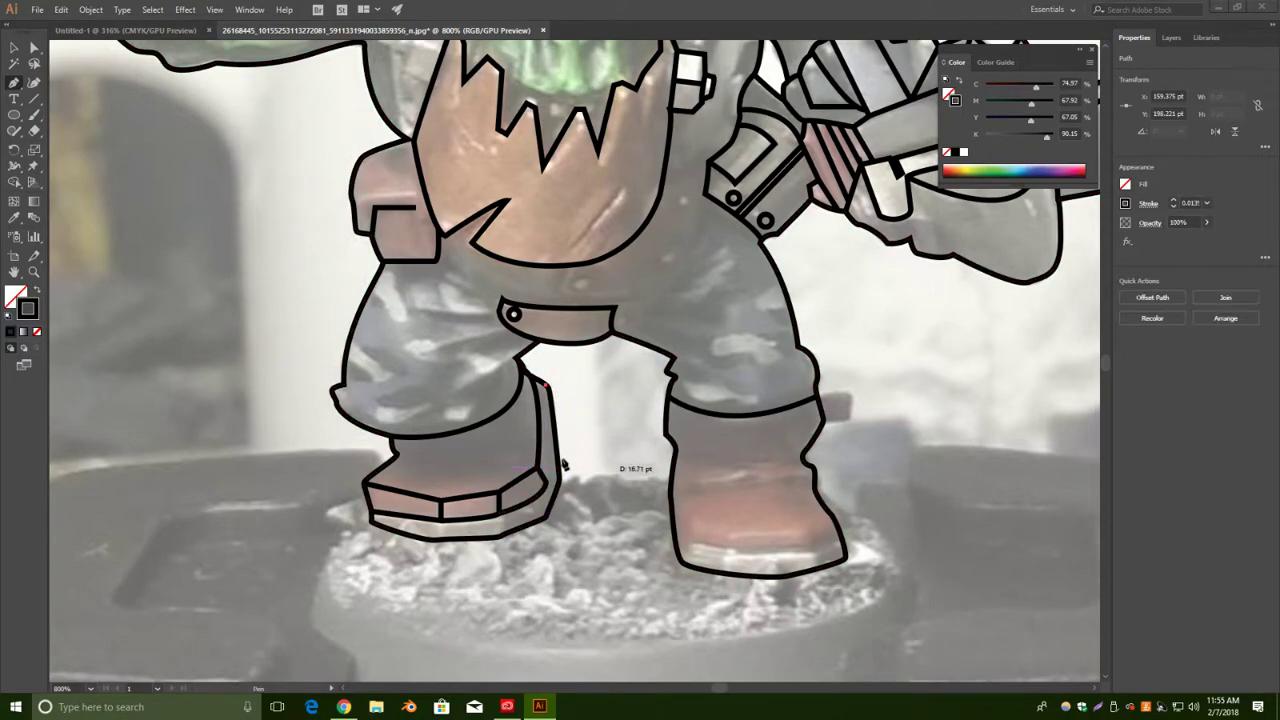
left_click(14, 48)
left_click(174, 155)
left_click(14, 82)
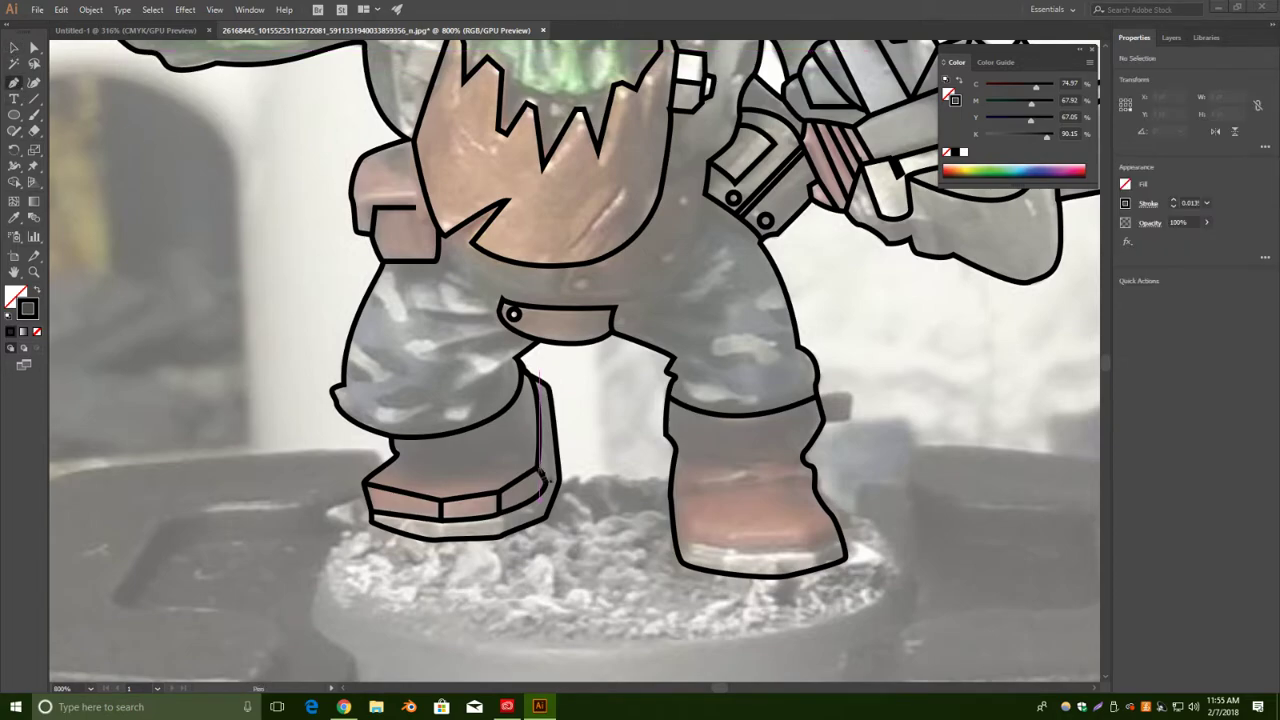
Draw a near-vertical line up the back of the left boot, from the sole line's rear corner to the upper contour.
left_click(546, 482)
left_click(540, 378)
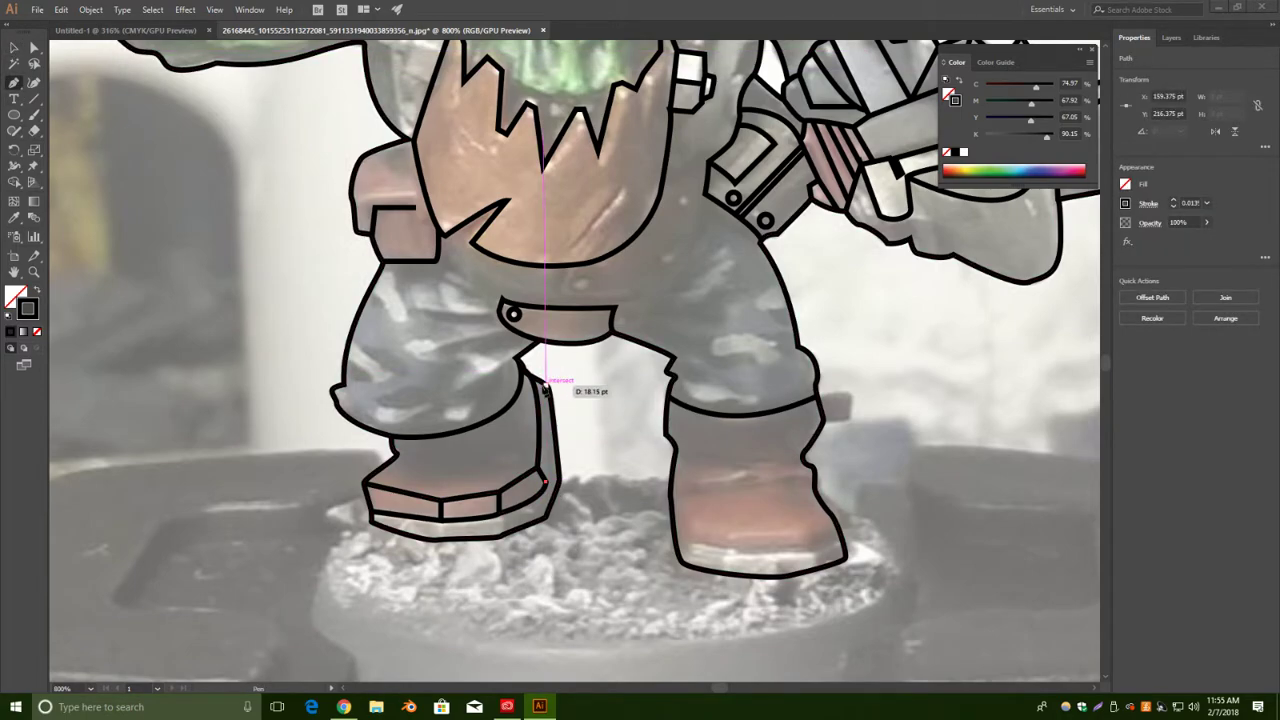
left_click(544, 374)
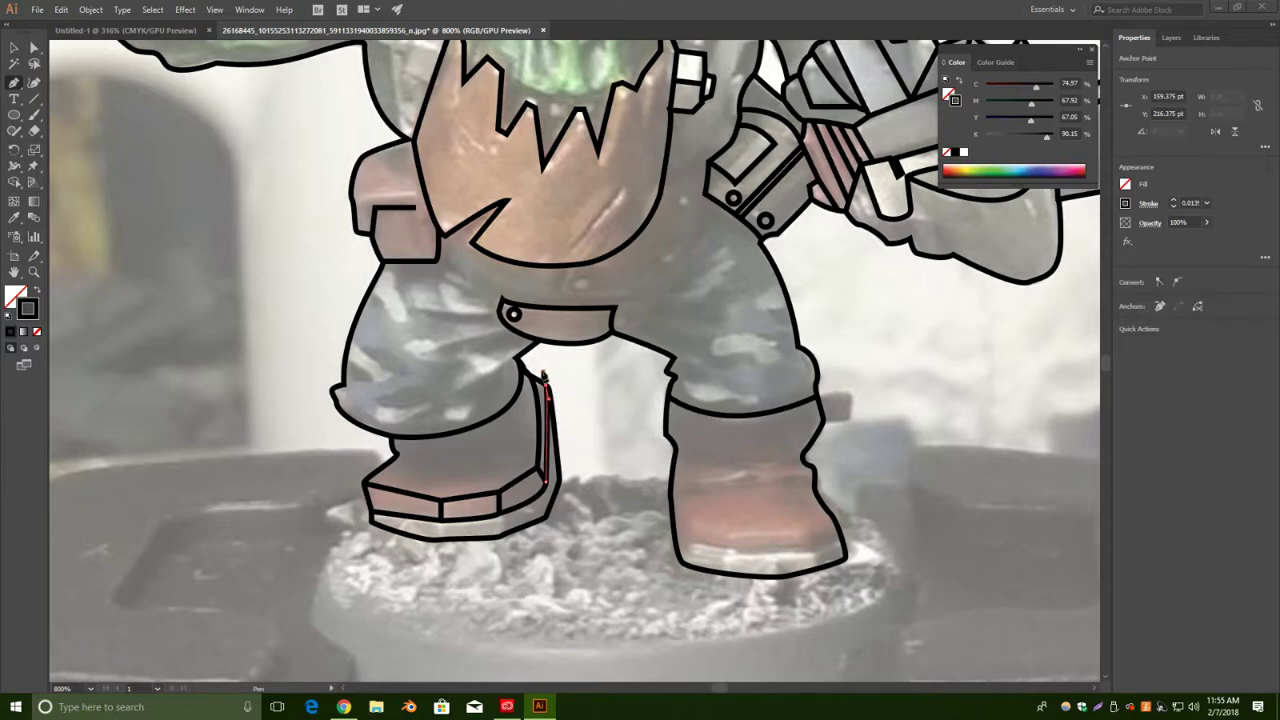
left_click(14, 47)
left_click(325, 208)
Draw a curved line across the right boot below the trouser cuff, joining both sides of its contour.
left_click_drag(857, 494, 803, 462)
key("p")
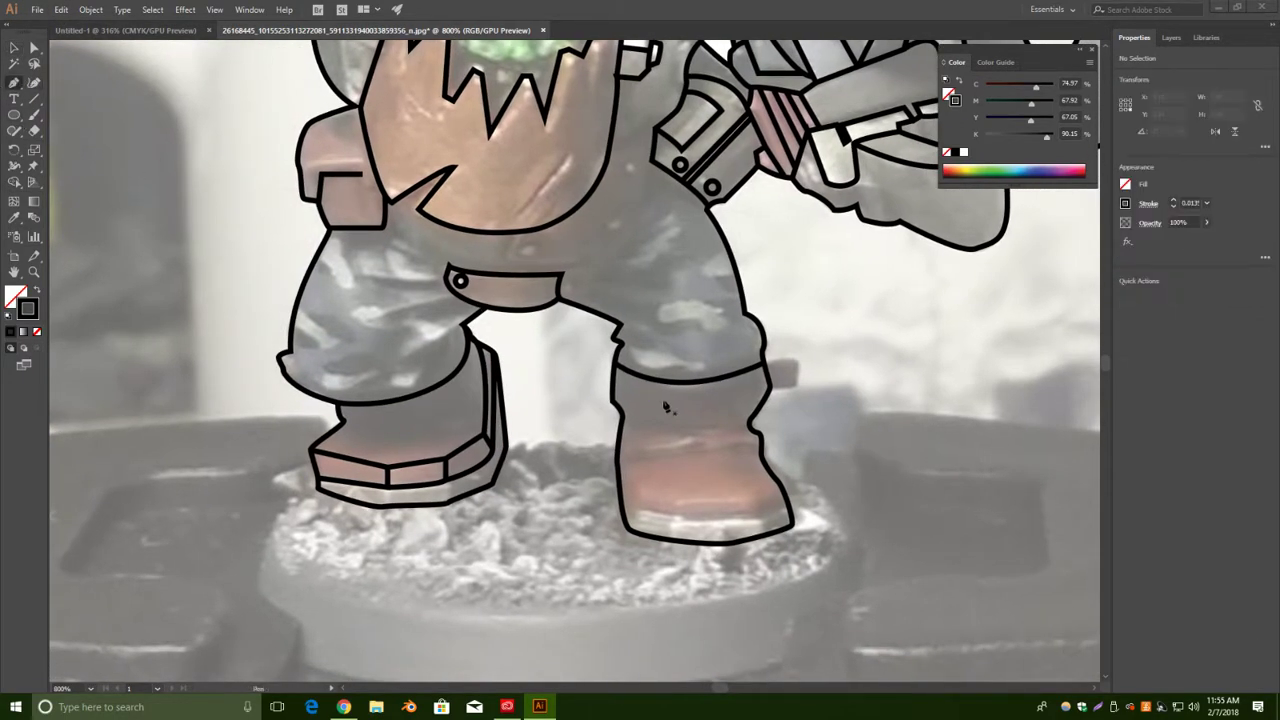
left_click(620, 418)
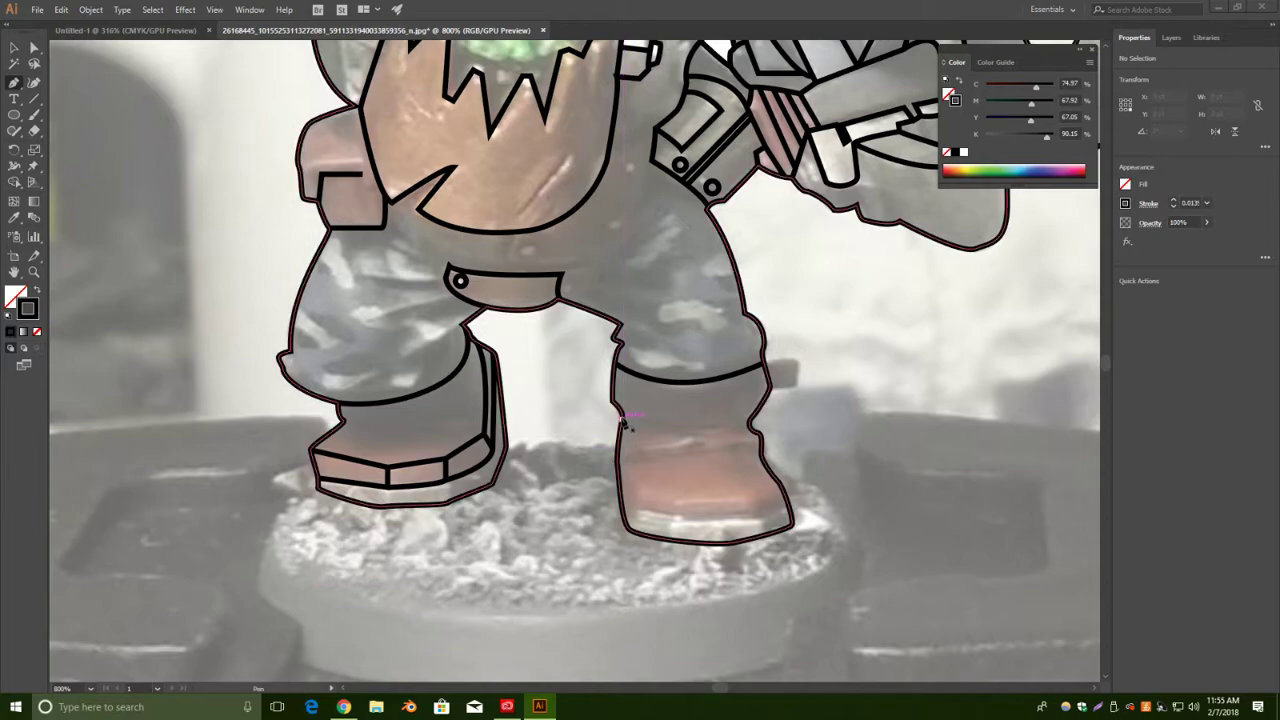
left_click(719, 429)
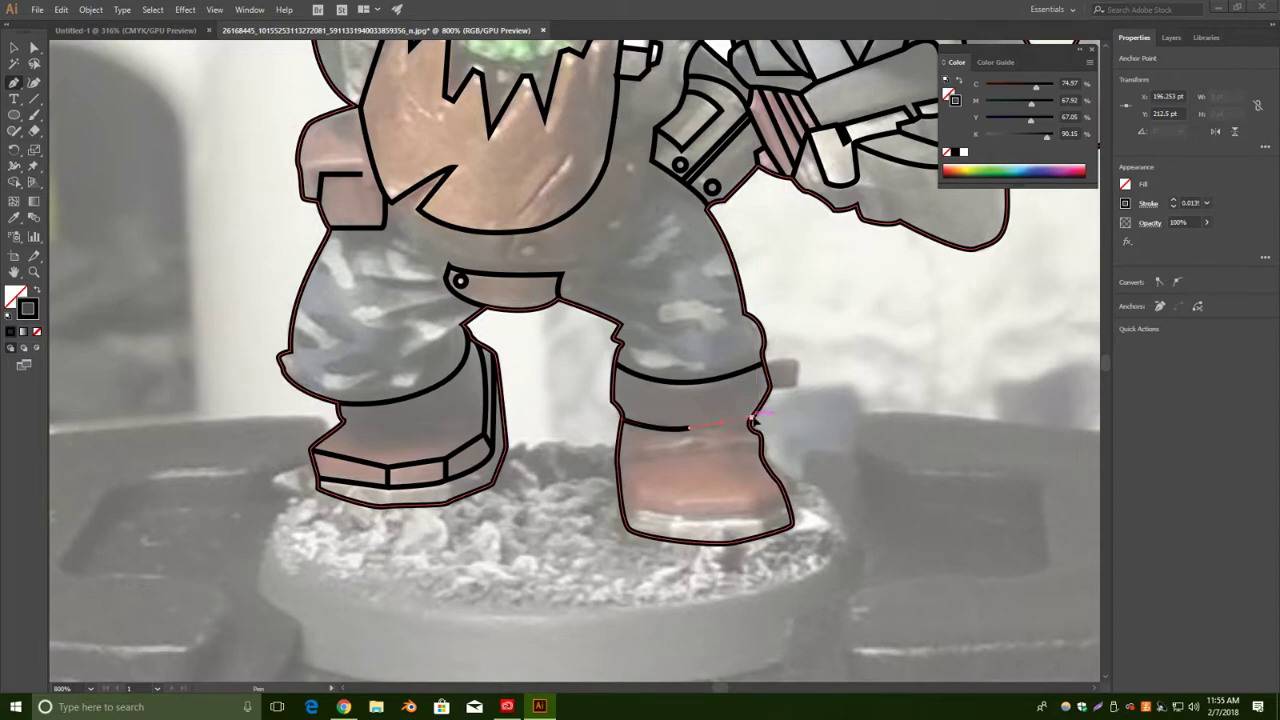
left_click(760, 406)
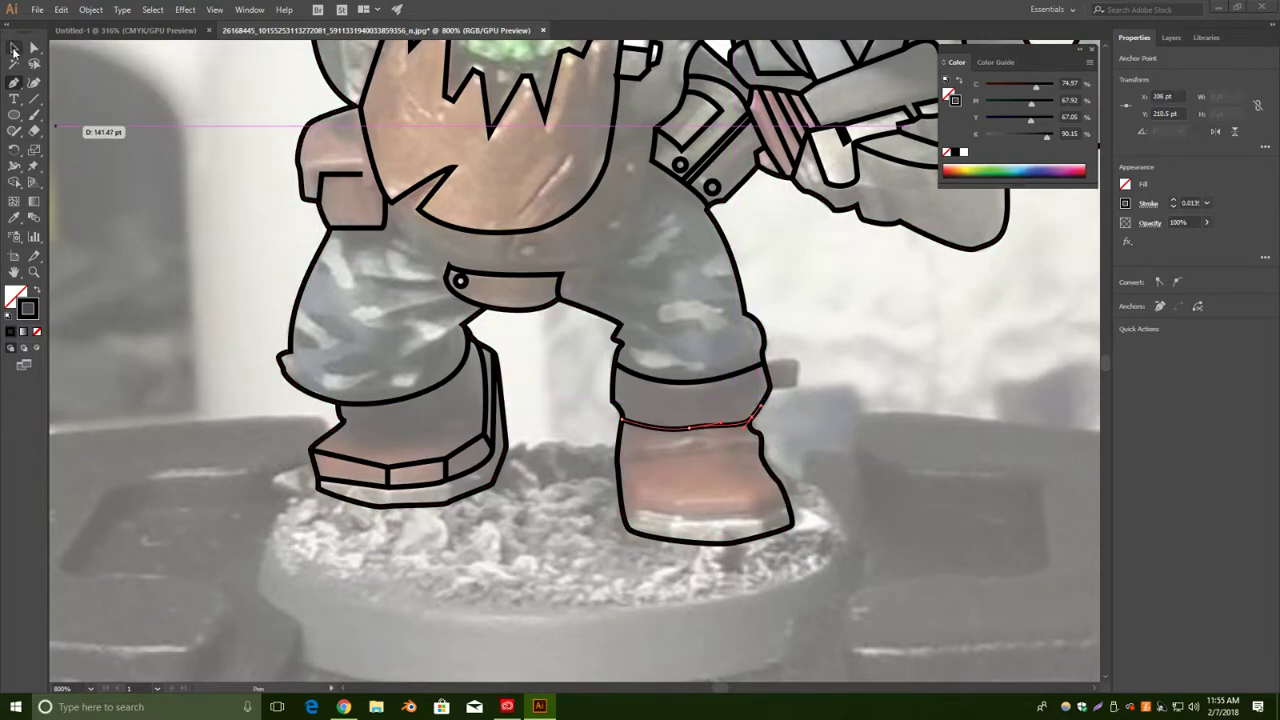
left_click(13, 49)
left_click(257, 171)
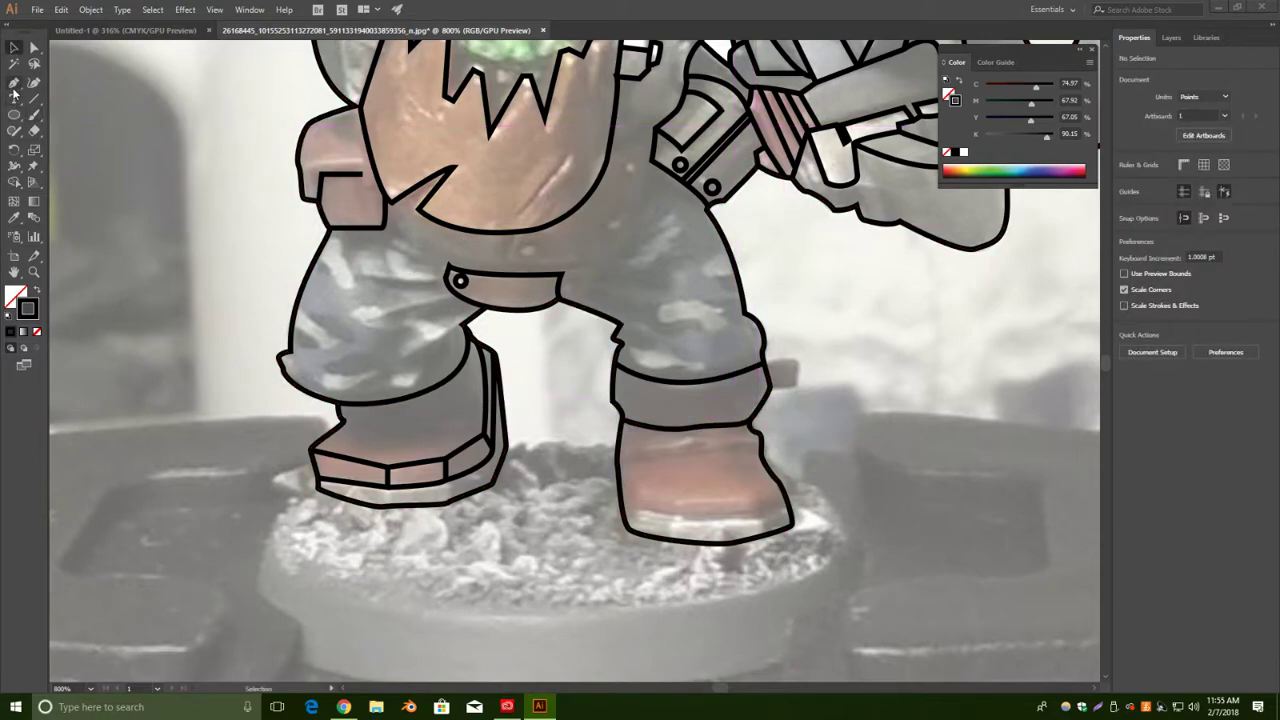
Draw a curved flap line across the hip pouch from its outer contour to the apron edge.
left_click(14, 85)
left_click(301, 168)
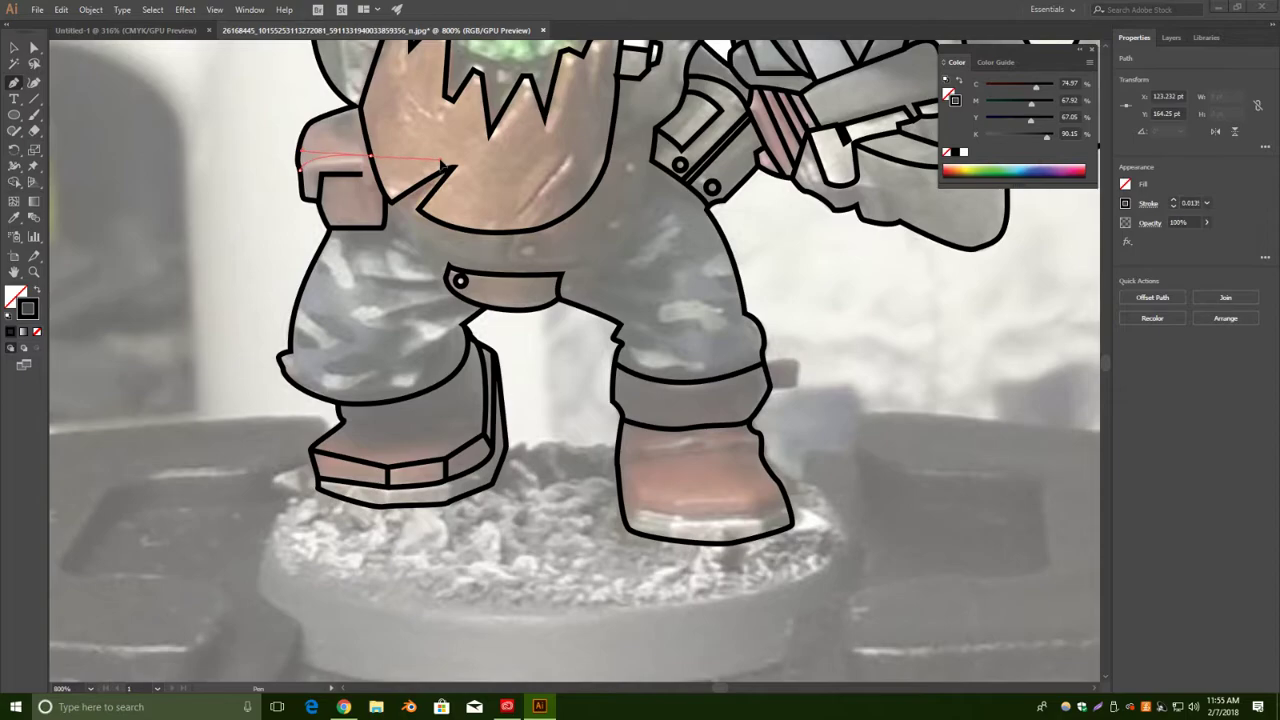
left_click_drag(371, 155, 440, 155)
left_click(14, 48)
left_click(194, 188)
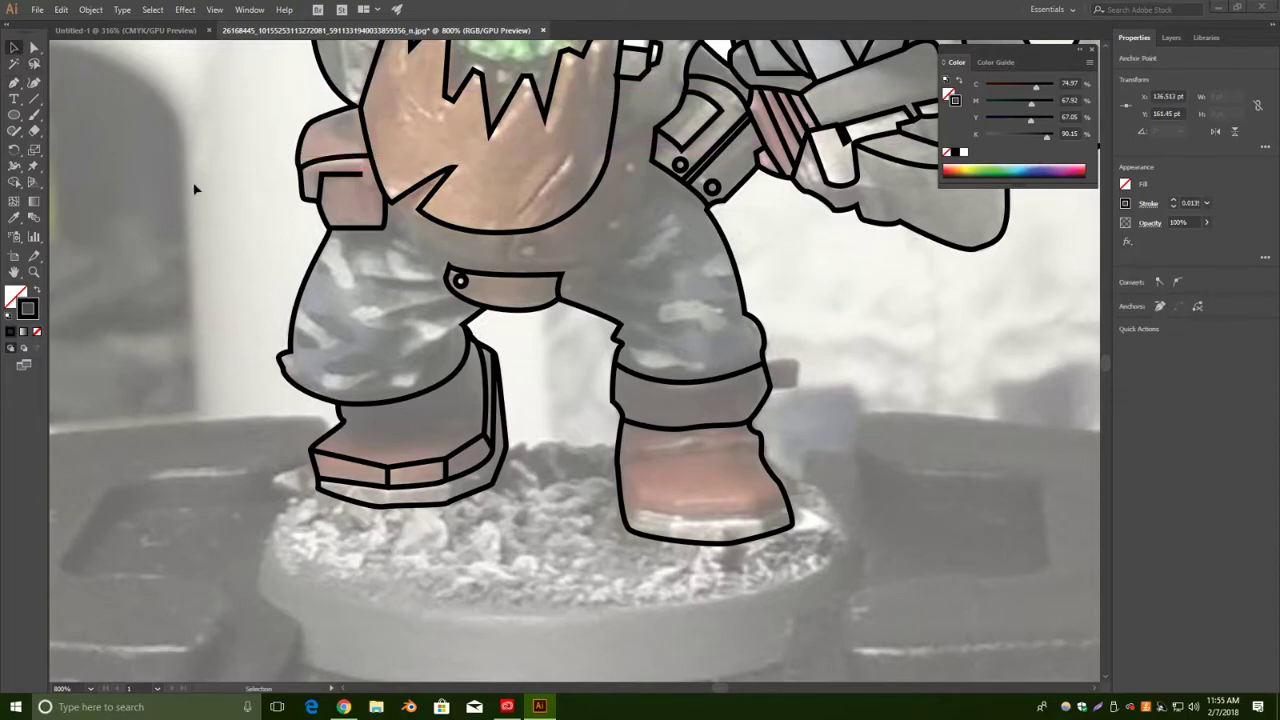
Extend the open upper line of the hip pouch's front to meet the apron edge.
left_click(15, 85)
left_click(363, 174)
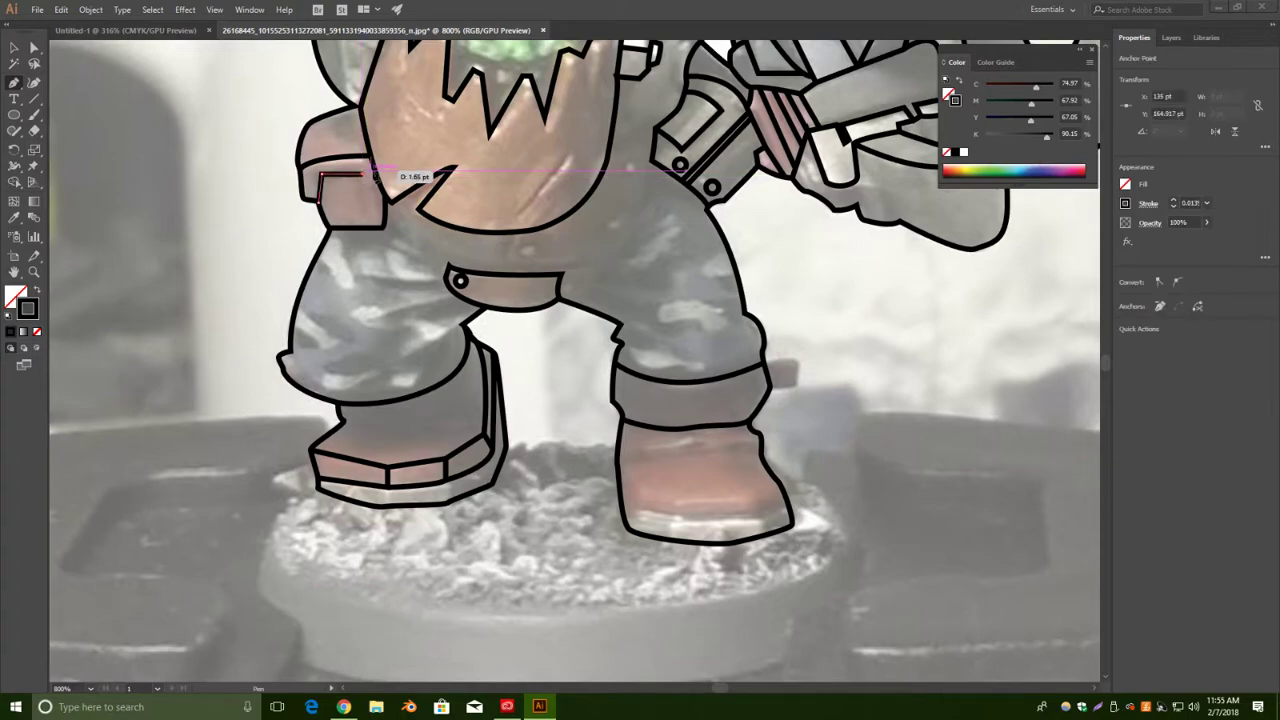
left_click(374, 171)
left_click(14, 48)
left_click(168, 106)
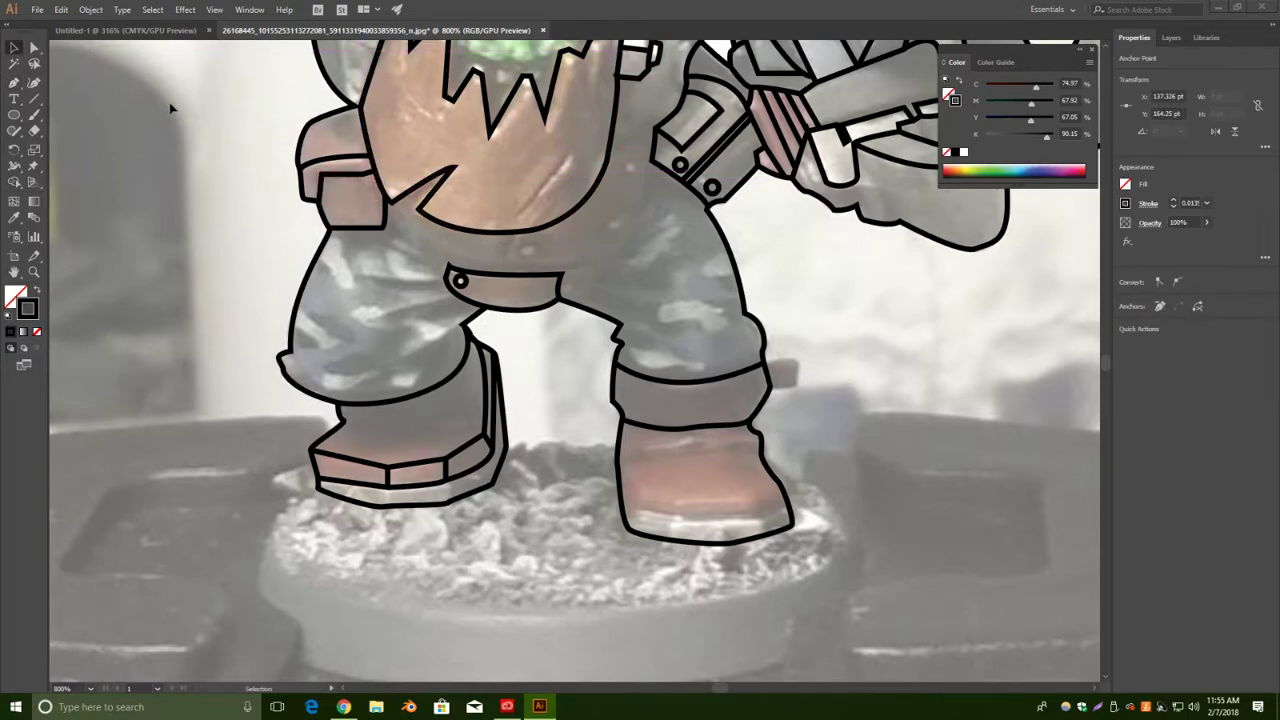
Draw a stepped line from the left shoulder plate's lower edge down the side of the torso to the waist contour.
left_click_drag(196, 50, 243, 230)
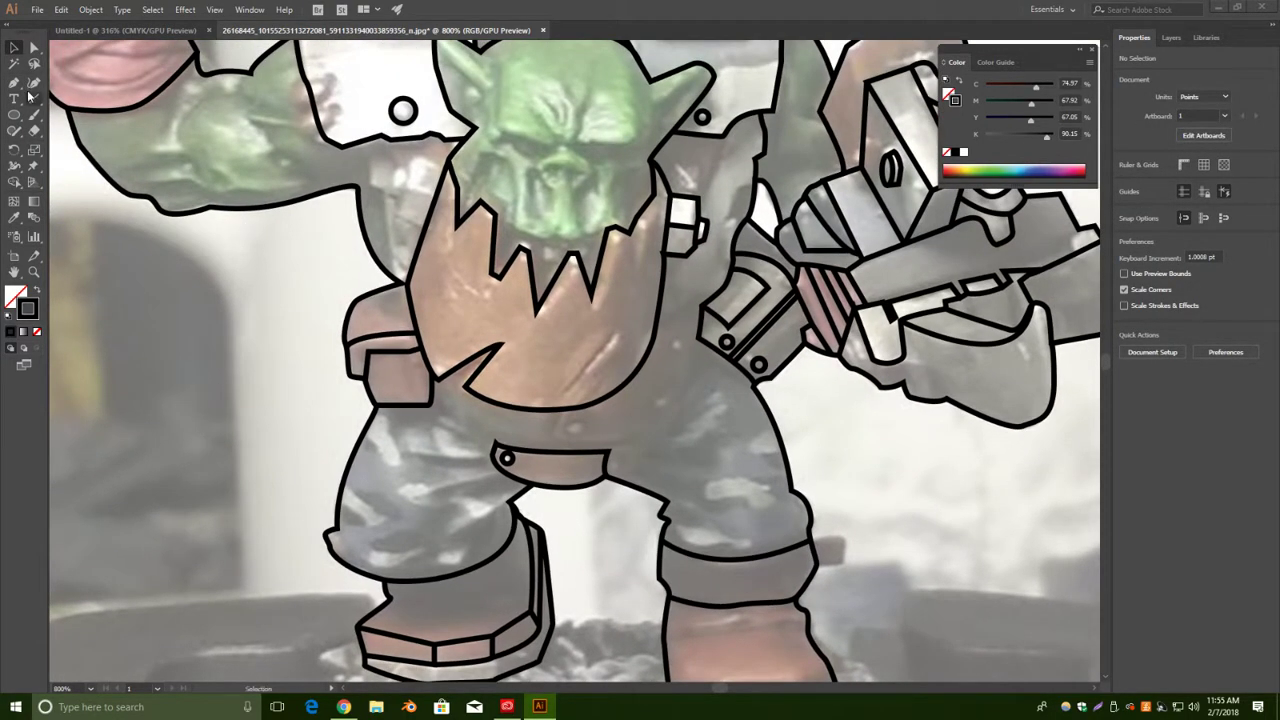
left_click(13, 86)
left_click(372, 140)
left_click(372, 187)
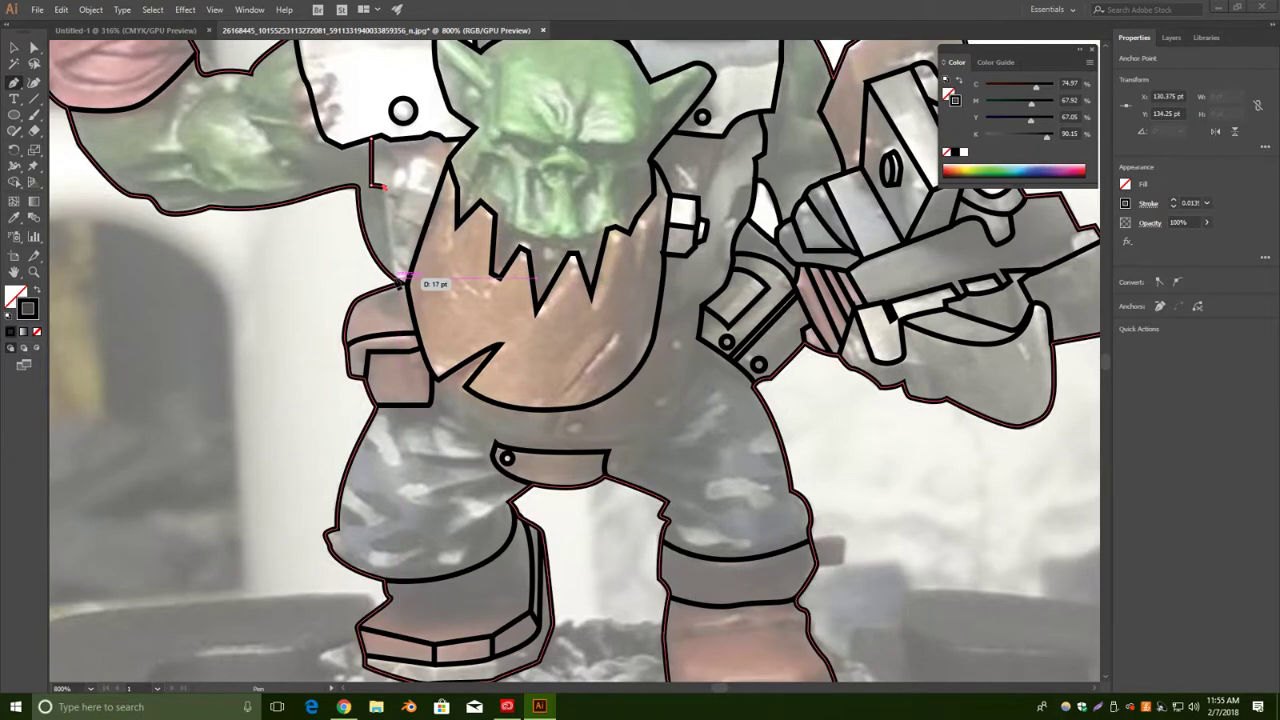
left_click(397, 283)
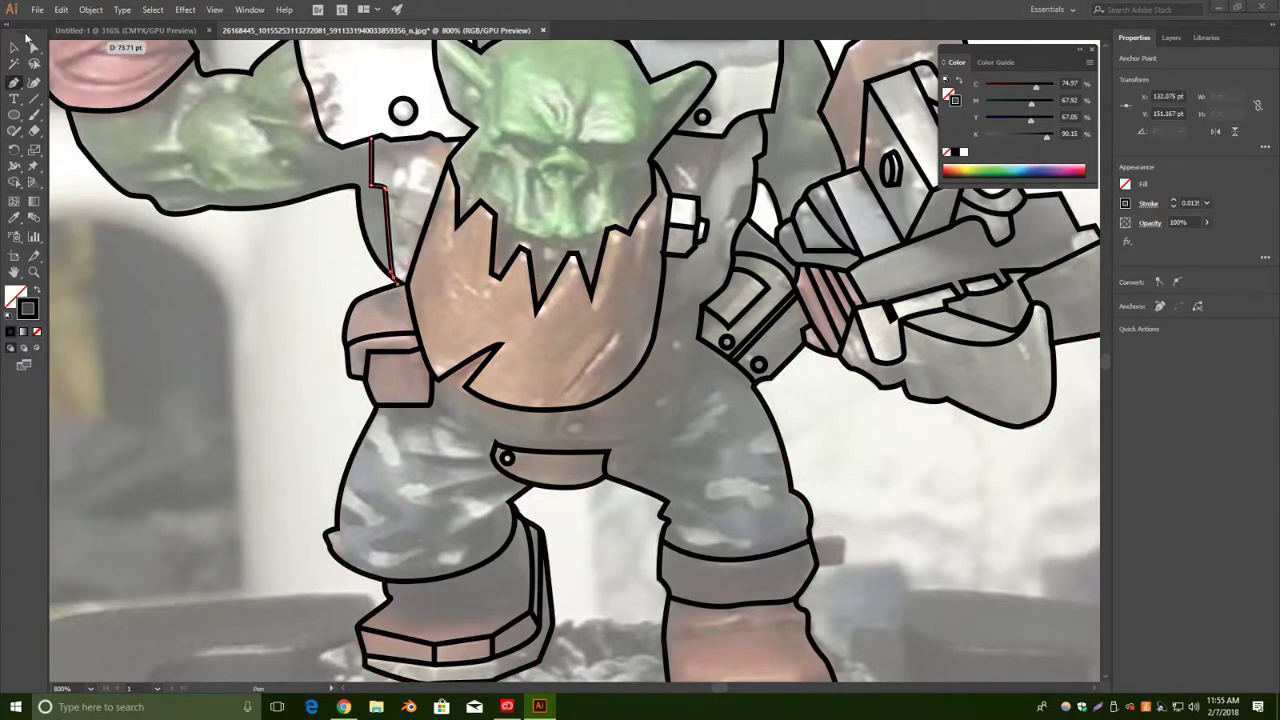
left_click(14, 48)
left_click(229, 427)
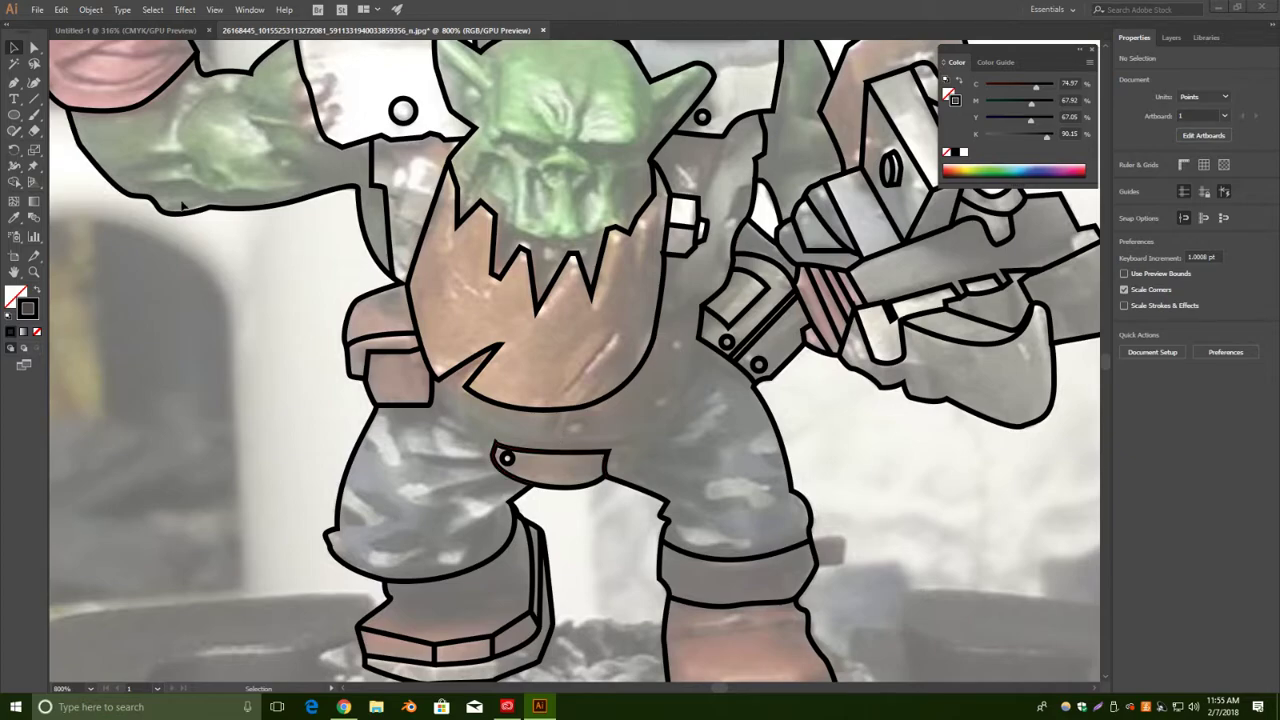
Draw a curved hem line from the hip pouch to the upper edge of the crotch flap.
left_click(14, 86)
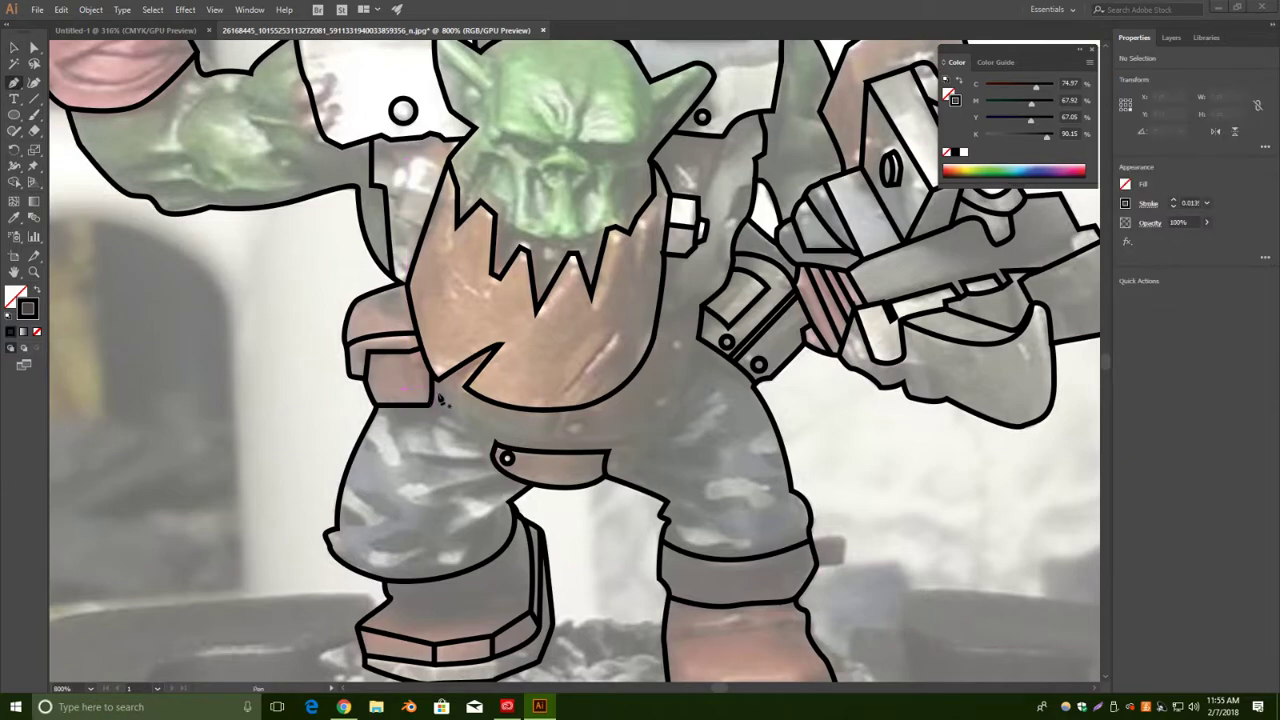
mouse_move(497, 443)
left_mouse_down()
mouse_move(516, 460)
mouse_move(530, 452)
left_mouse_up()
left_click(536, 450)
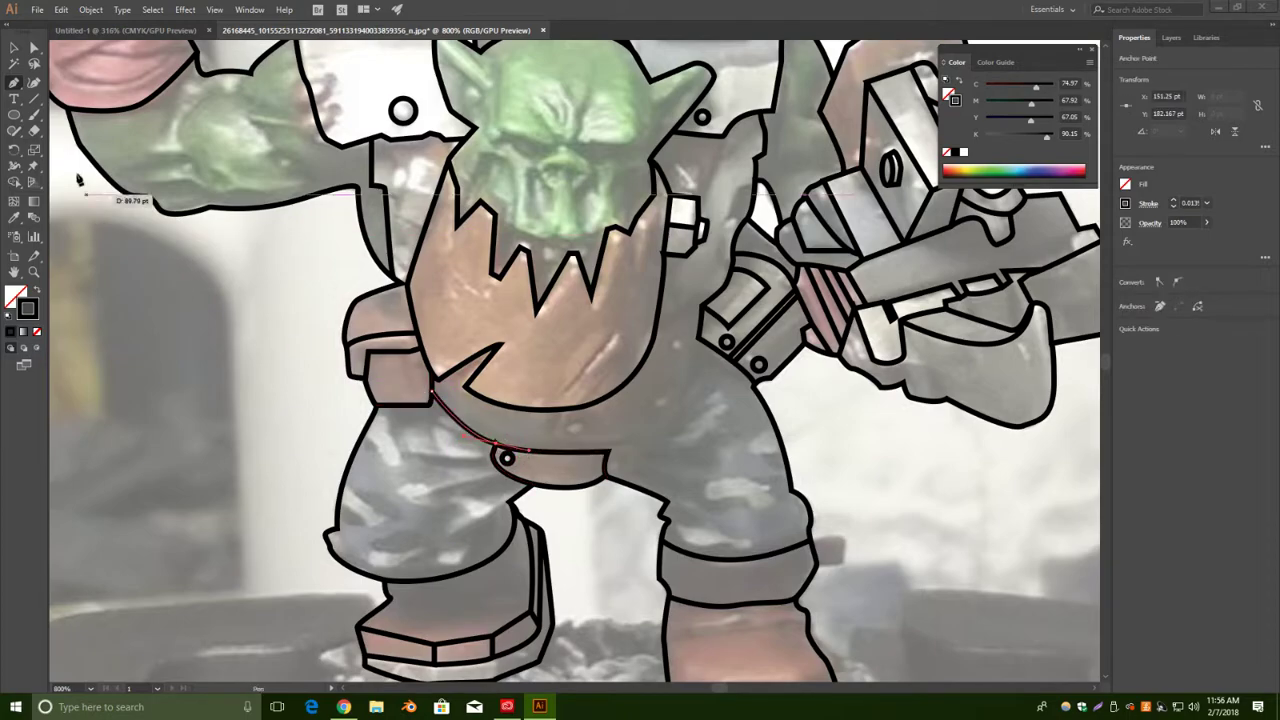
left_click(14, 48)
left_click(172, 308)
Draw the torso's hem from the crotch flap's right corner, curving up to the corner of the weapon-side armor plate.
left_click(13, 84)
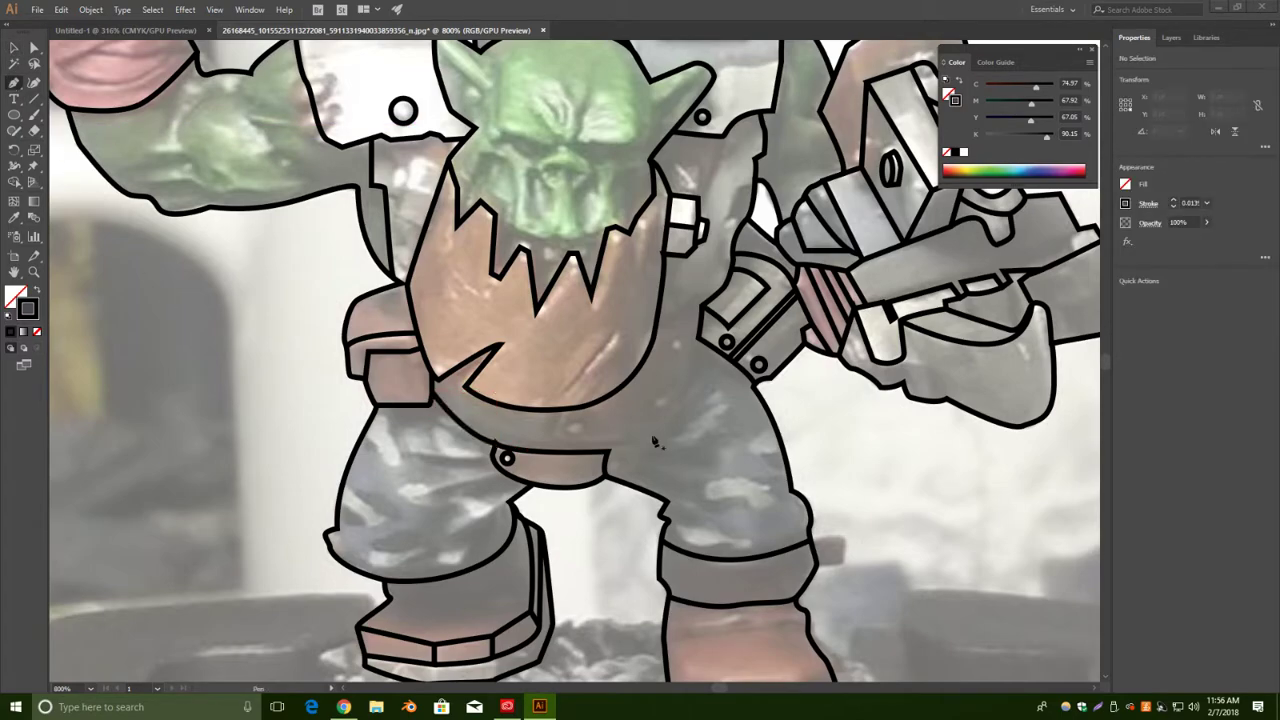
left_click(607, 451)
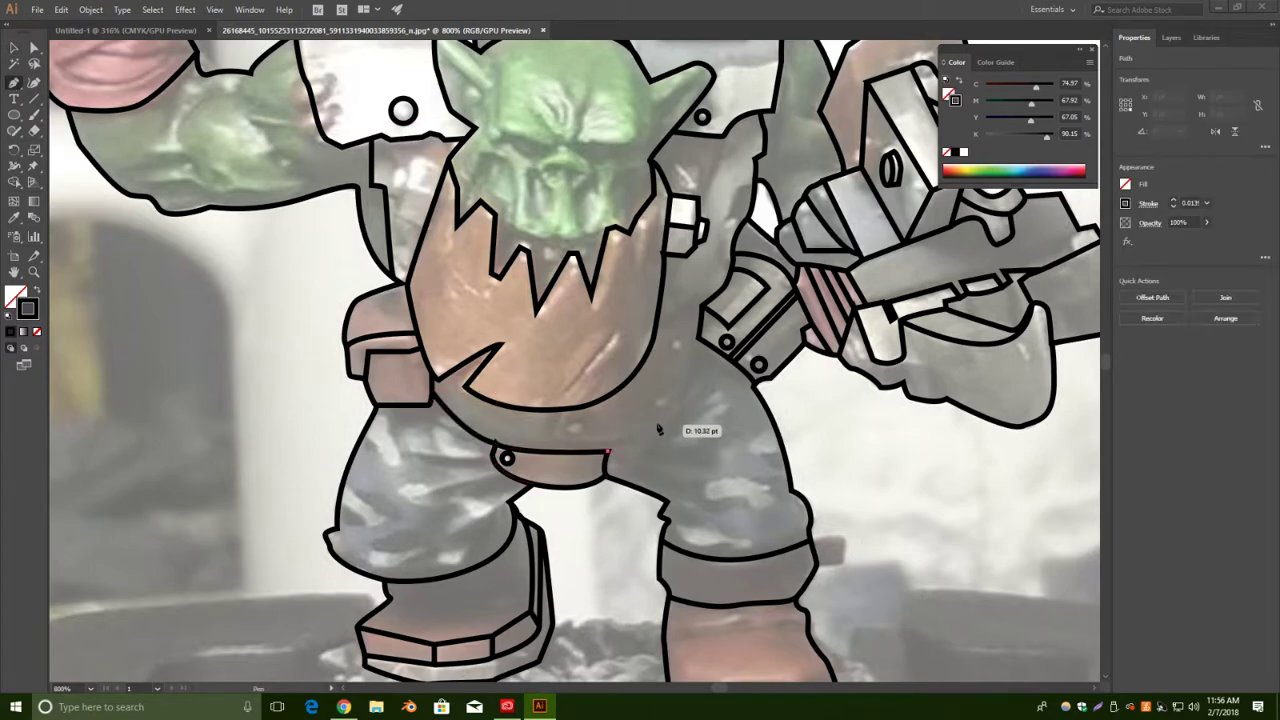
left_click(677, 415)
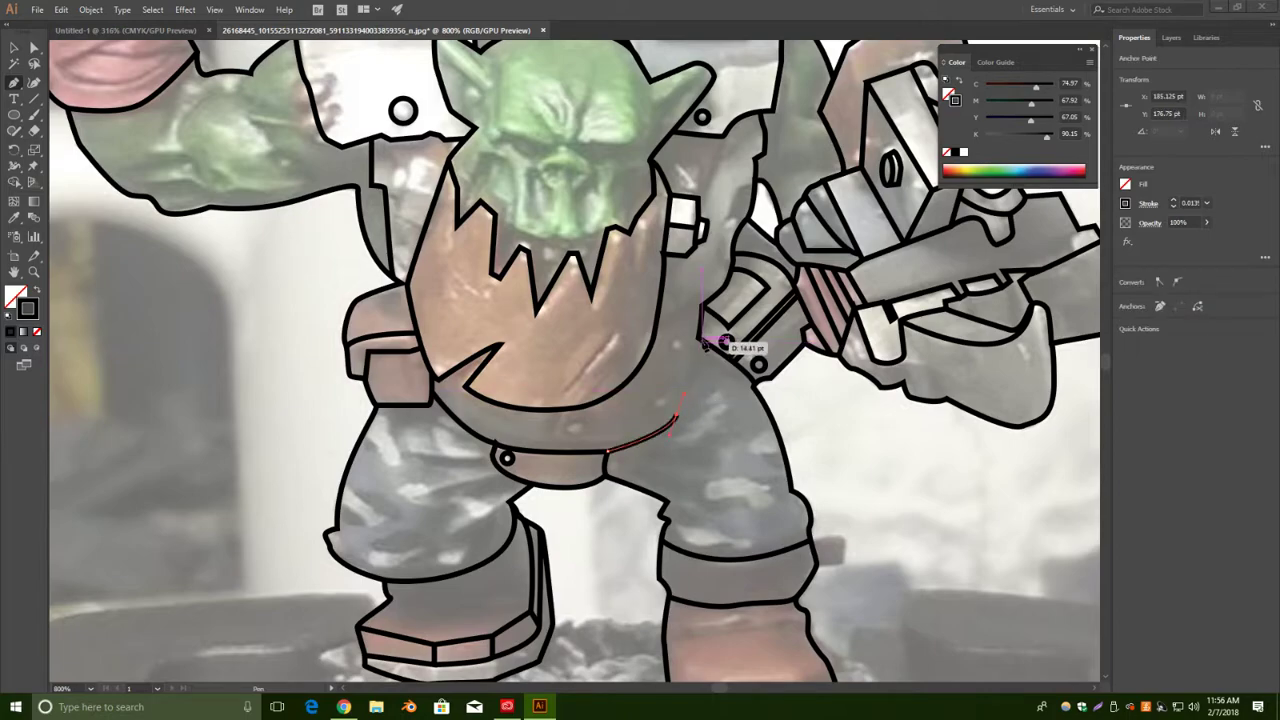
left_click(699, 340)
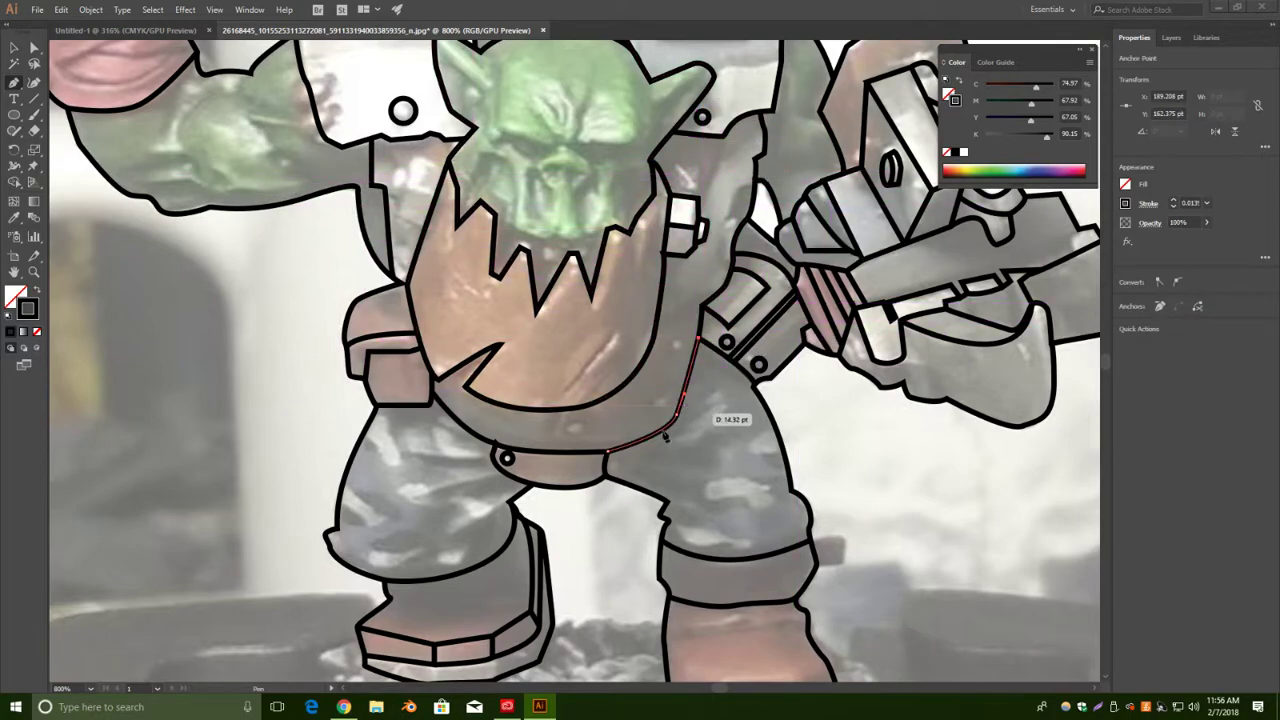
left_click(15, 50)
left_click(83, 209)
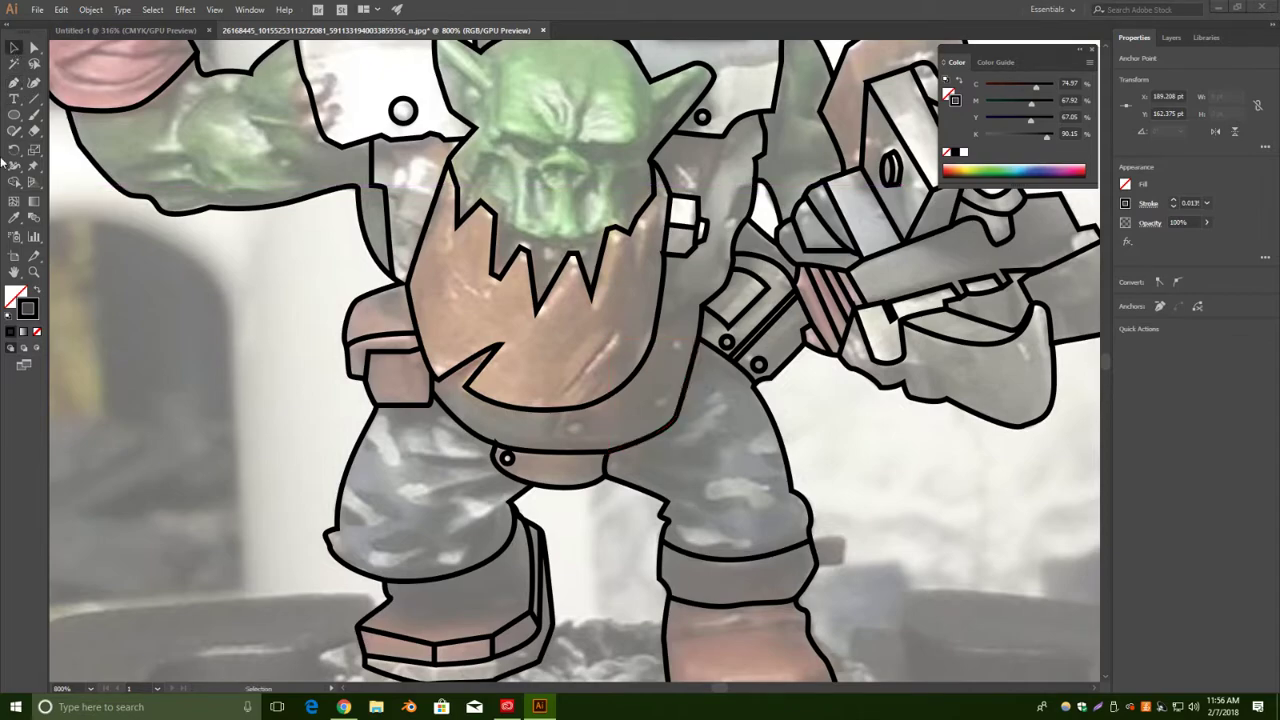
Draw a short diagonal line from the apron's lower edge down to the torso hem above the crotch flap.
left_click(14, 83)
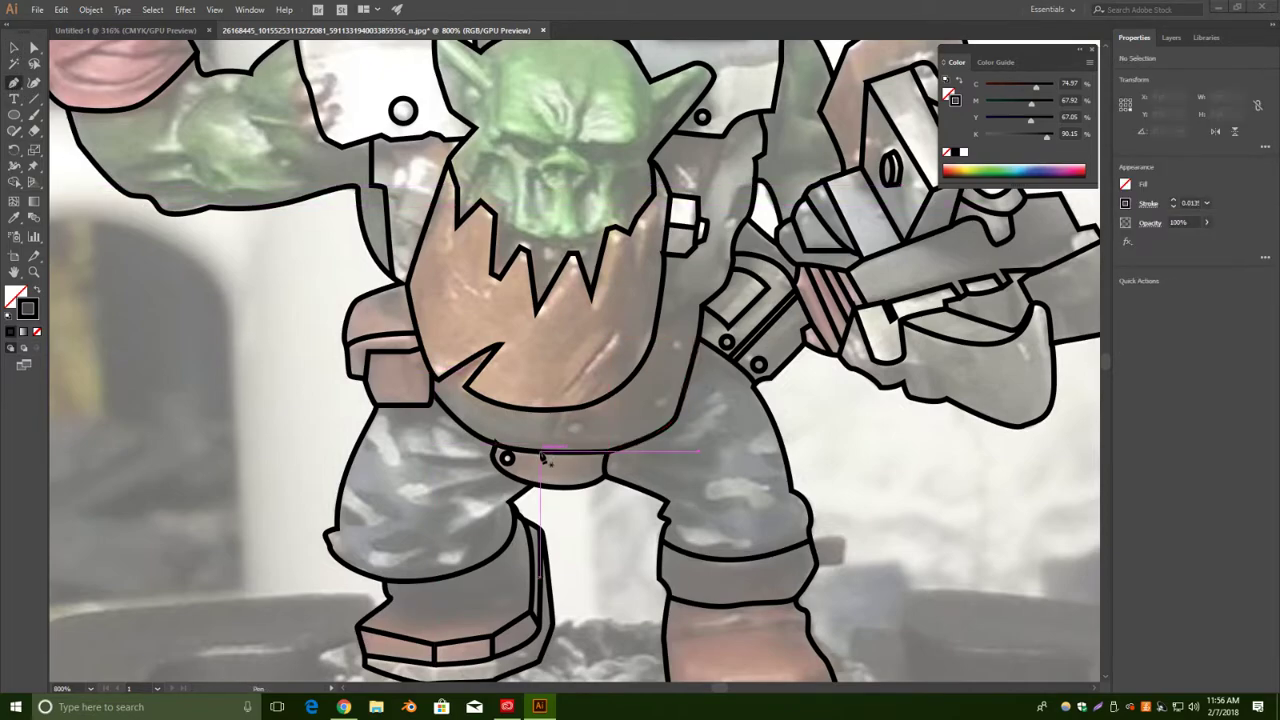
left_click(566, 410)
left_click(566, 411)
left_click(14, 49)
left_click(70, 198)
Draw a small circular rivet beside the short diagonal line under the apron.
left_click(14, 114)
left_click_drag(571, 424, 583, 436)
left_click(13, 50)
left_click(194, 349)
Draw a curved strap line between the chest buckle and the lower edge of the right shoulder plate.
left_click(34, 98)
left_click(14, 84)
left_click_drag(733, 161, 718, 183)
left_click(689, 243)
left_click(718, 180)
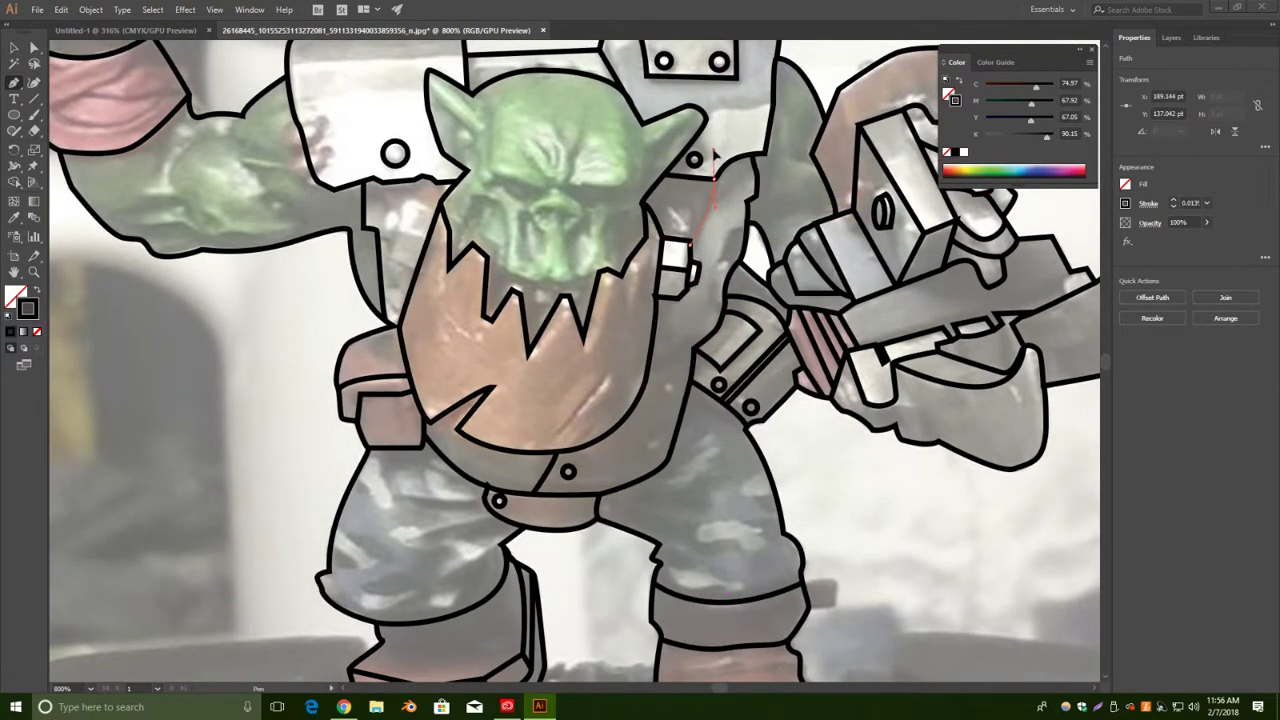
left_click(14, 47)
left_click(205, 381)
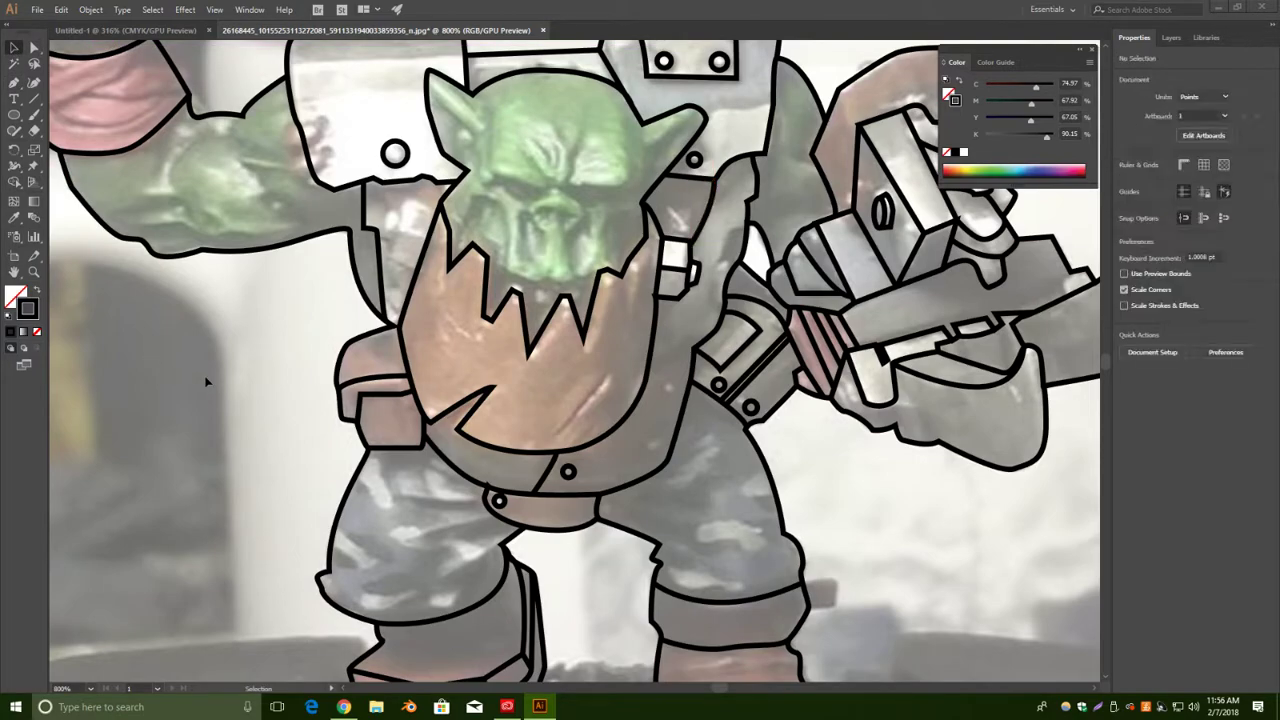
Draw a curved line separating the knotted cloth tail from the pink wristband on the raised arm.
left_click_drag(232, 383, 568, 576)
left_click_drag(548, 214, 577, 294)
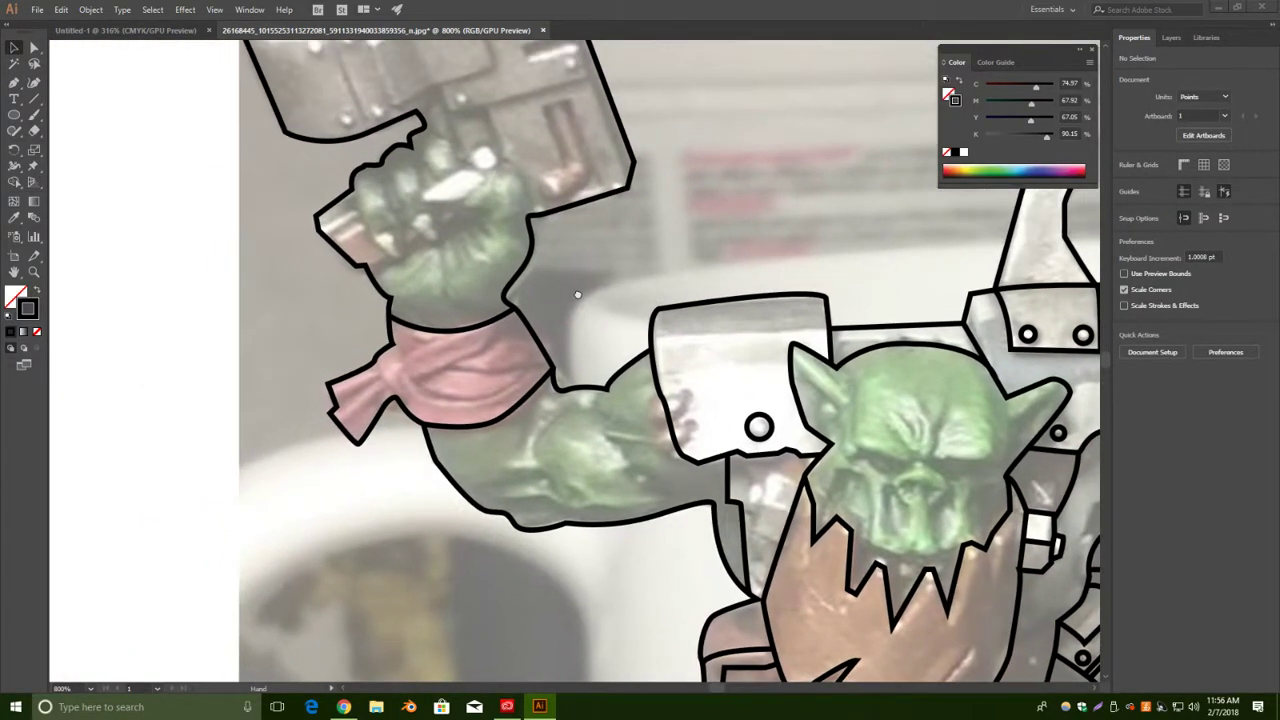
left_click(14, 83)
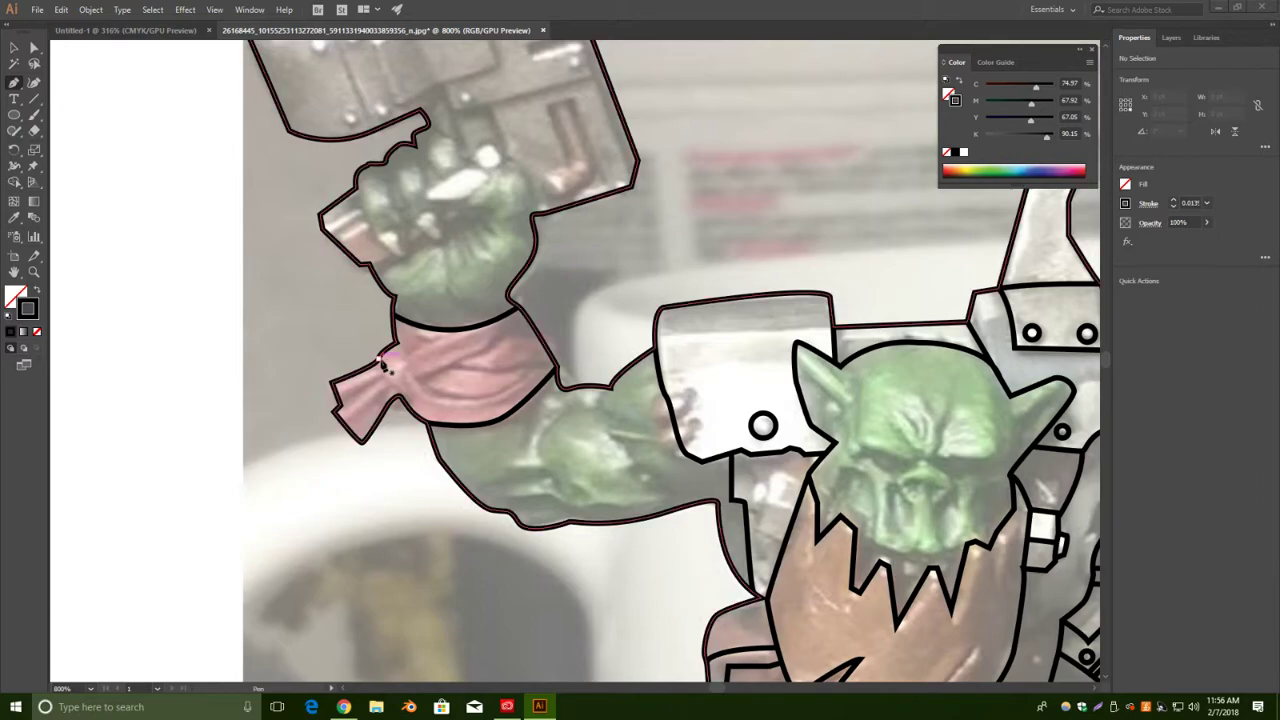
left_click(380, 360)
left_click_drag(411, 405, 415, 408)
key("Escape")
left_click(14, 48)
Draw a curved fold line across the pink wristband, from above the knot to the band's opposite edge.
left_click(14, 83)
mouse_move(396, 344)
left_mouse_down()
mouse_move(428, 388)
mouse_move(553, 392)
mouse_move(458, 408)
mouse_move(502, 392)
left_mouse_up()
left_click(14, 48)
left_click(66, 82)
left_click(15, 84)
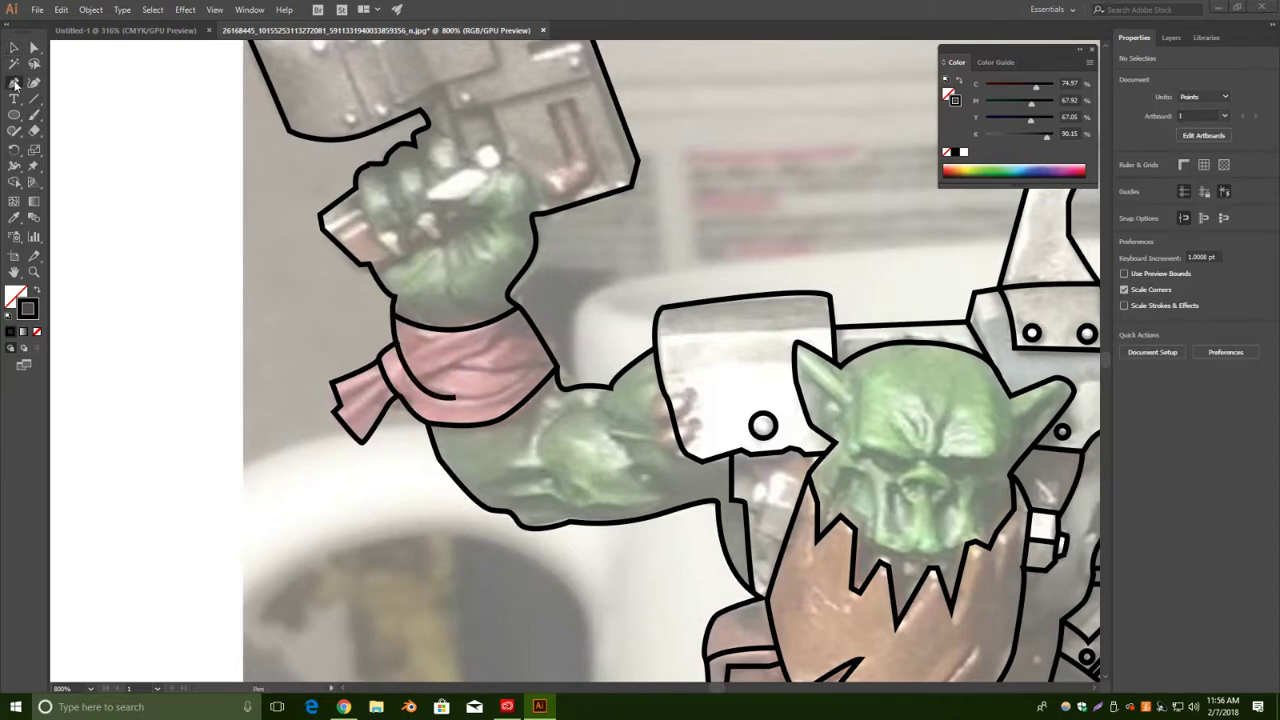
left_click(455, 400)
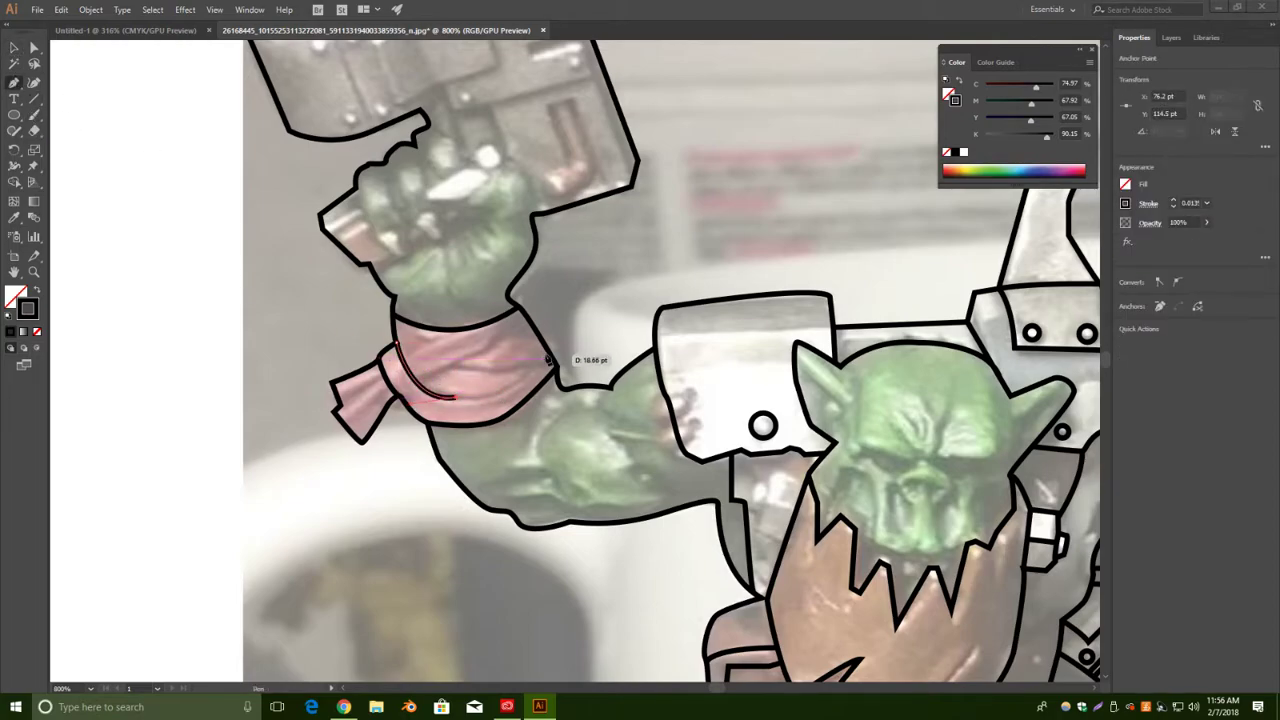
left_click_drag(556, 367, 586, 318)
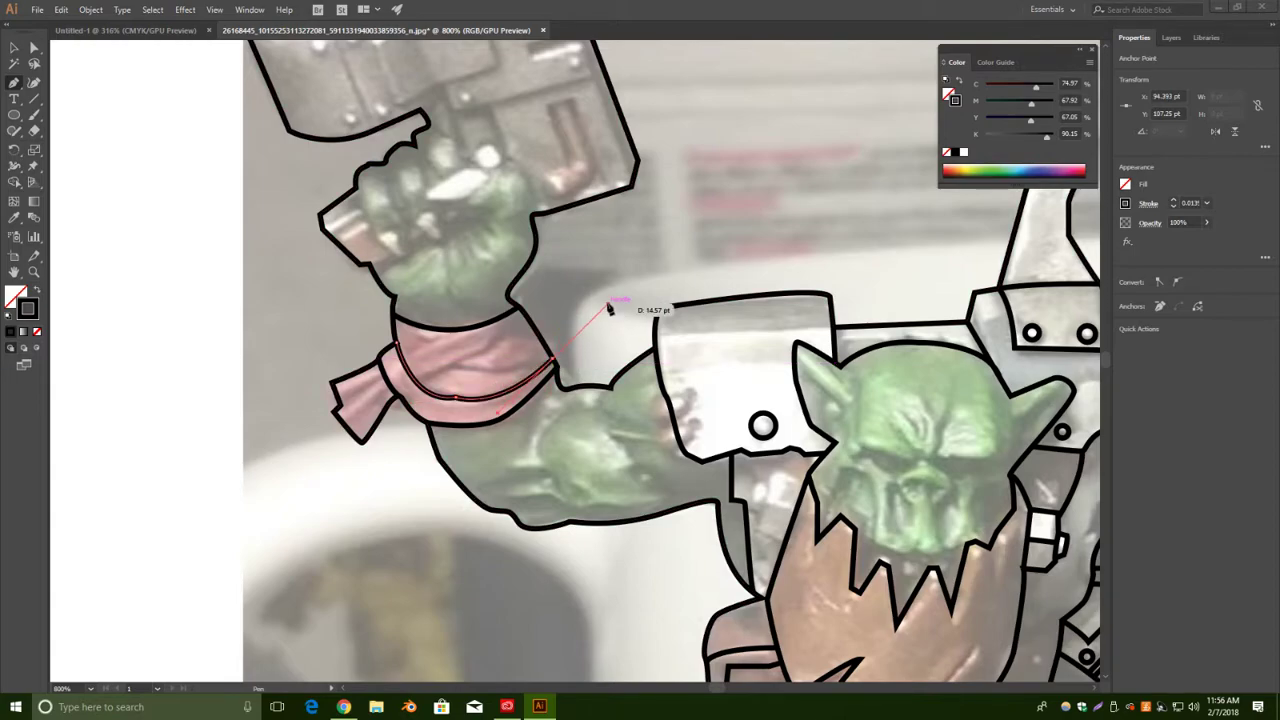
key("v")
left_click(198, 172)
Draw a line along the cloth tail from the notch at its end to the knot.
left_click(14, 83)
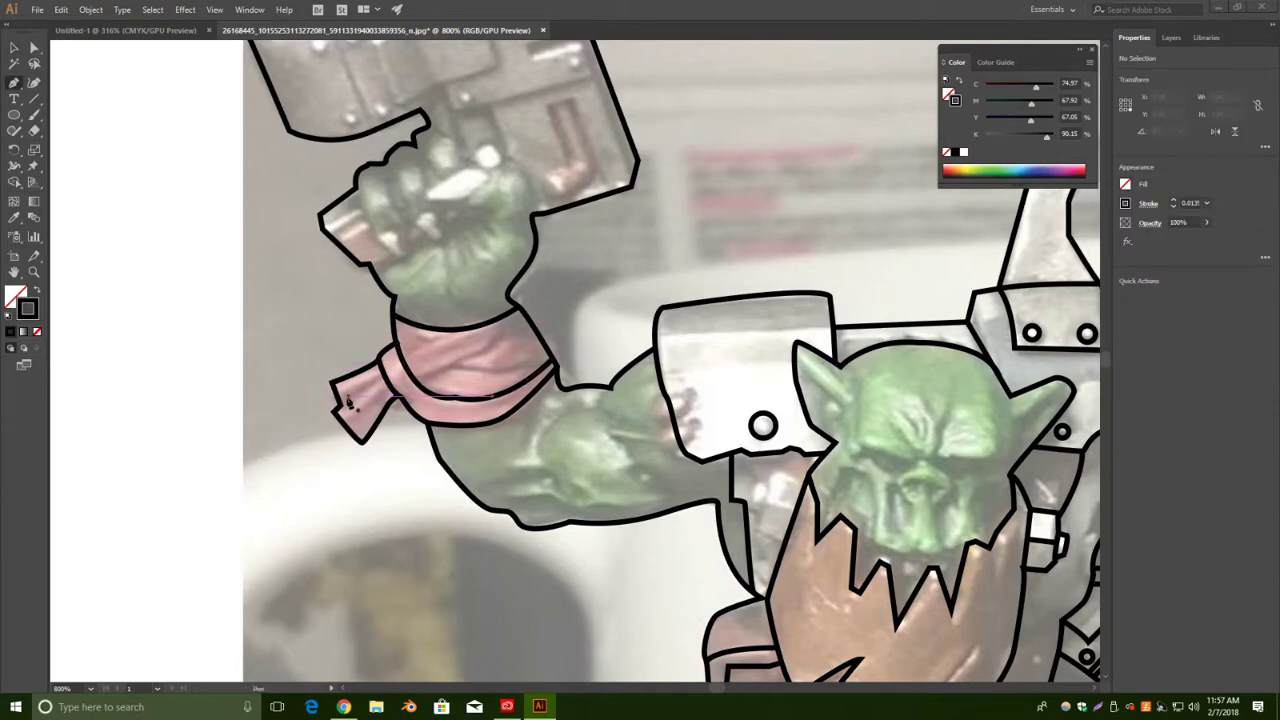
left_click_drag(335, 411, 385, 380)
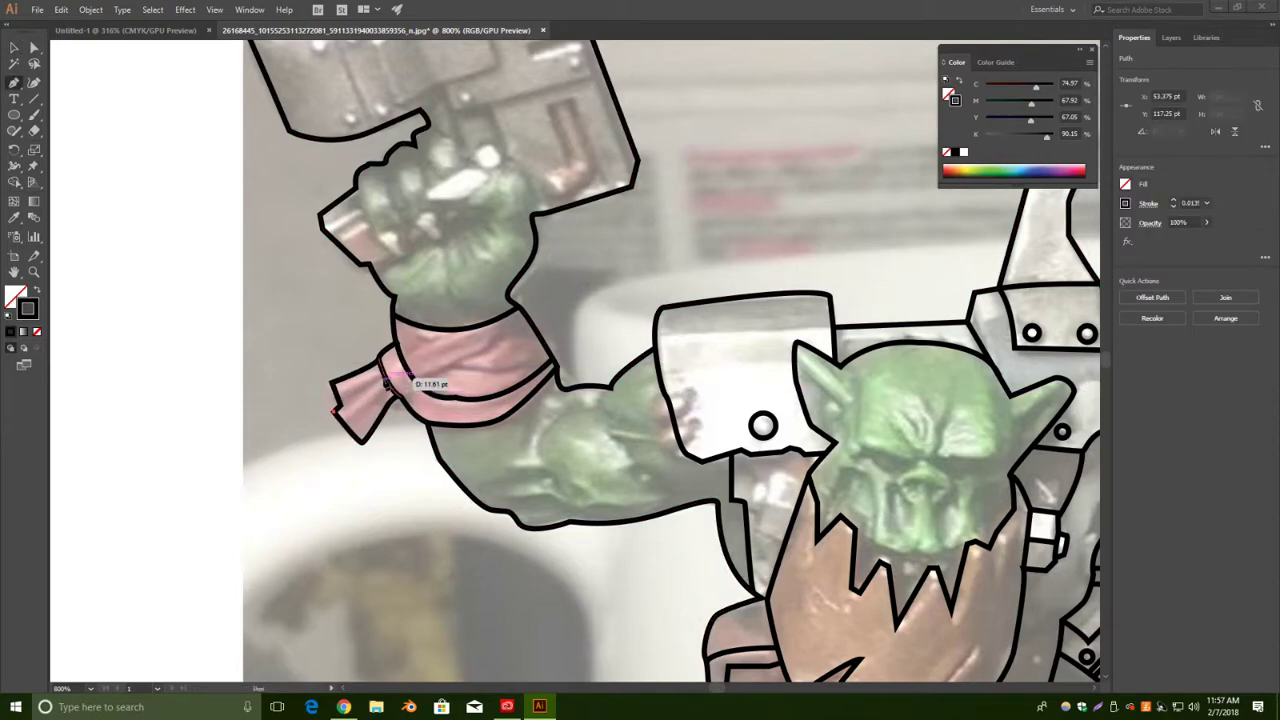
left_click(387, 379)
left_click(14, 48)
Draw a fold line inside the wristband from its curved fold, bending up to the band's upper edge.
left_click(13, 82)
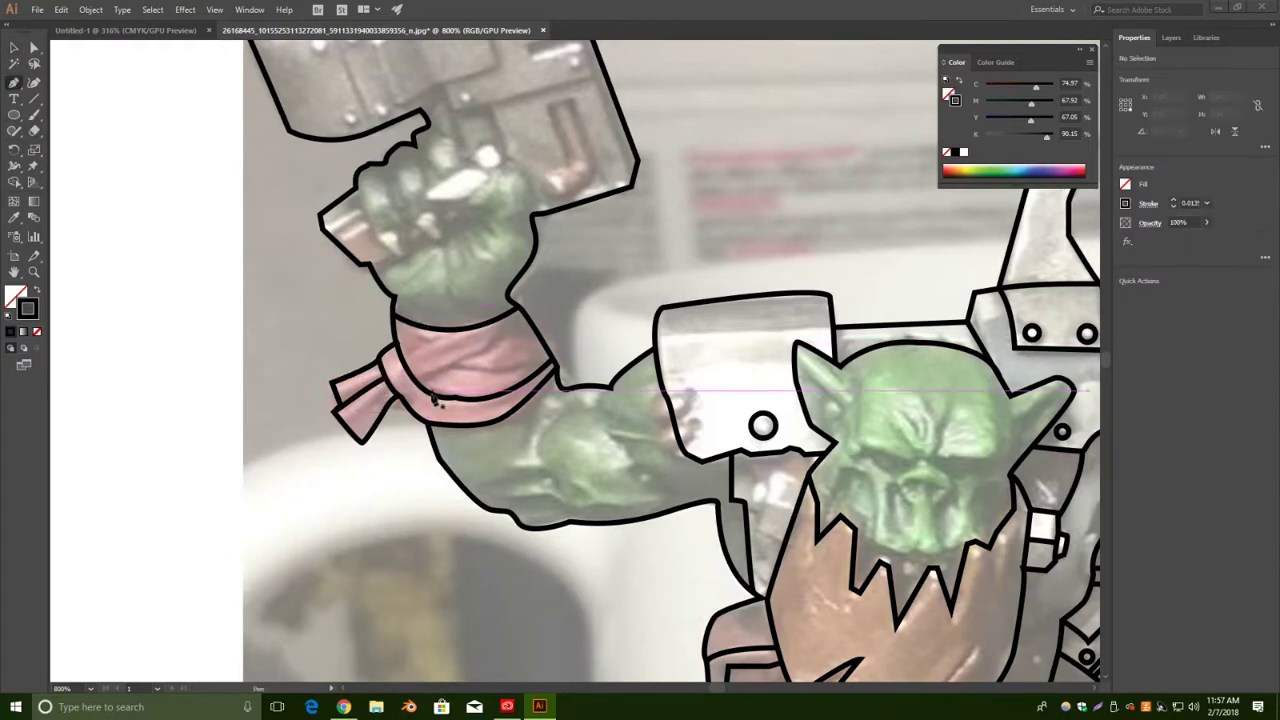
left_click(416, 383)
left_click(491, 350)
left_click(506, 318)
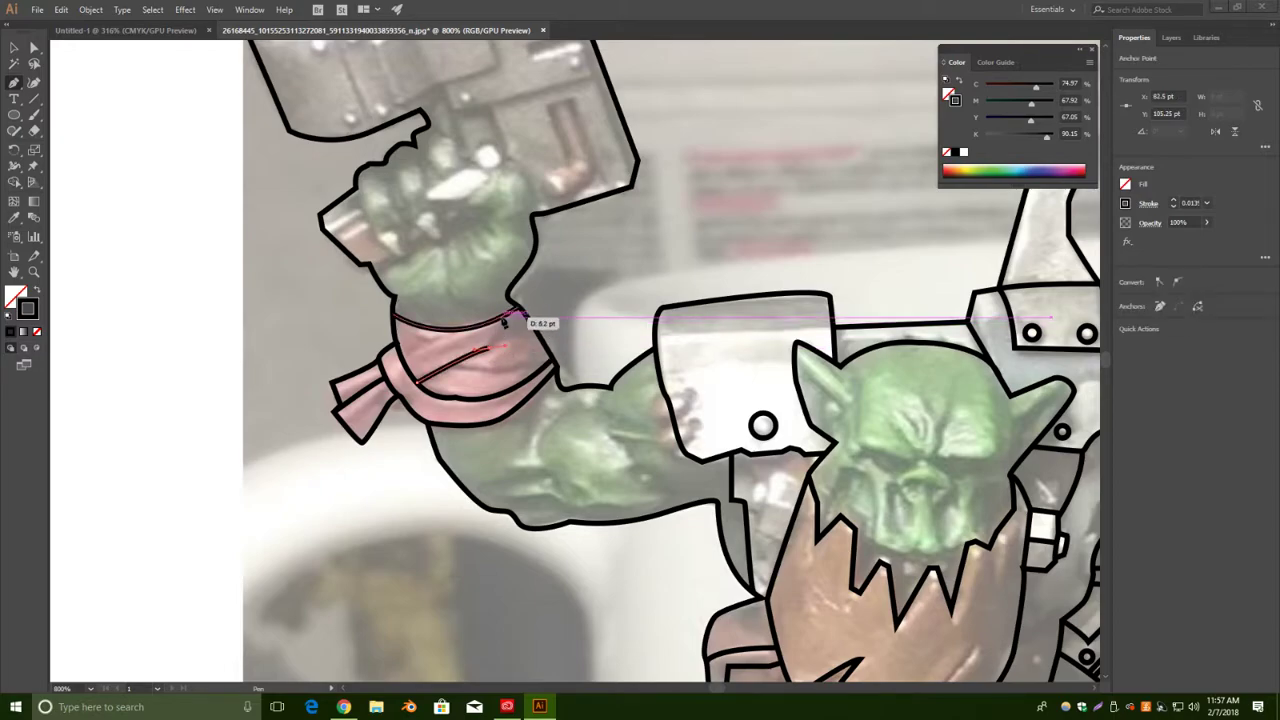
left_click(501, 318)
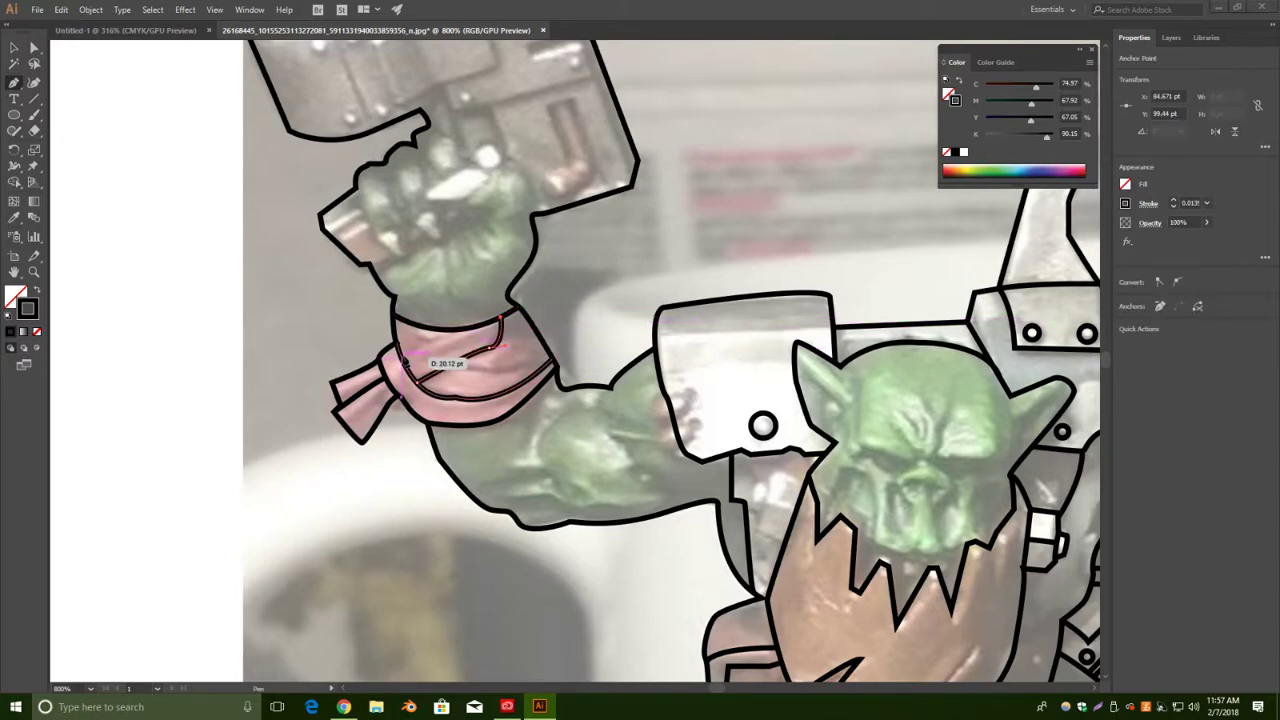
Draw a fold line across the upper part of the pink wristband, from near the knot to the band's upper edge.
left_click(13, 47)
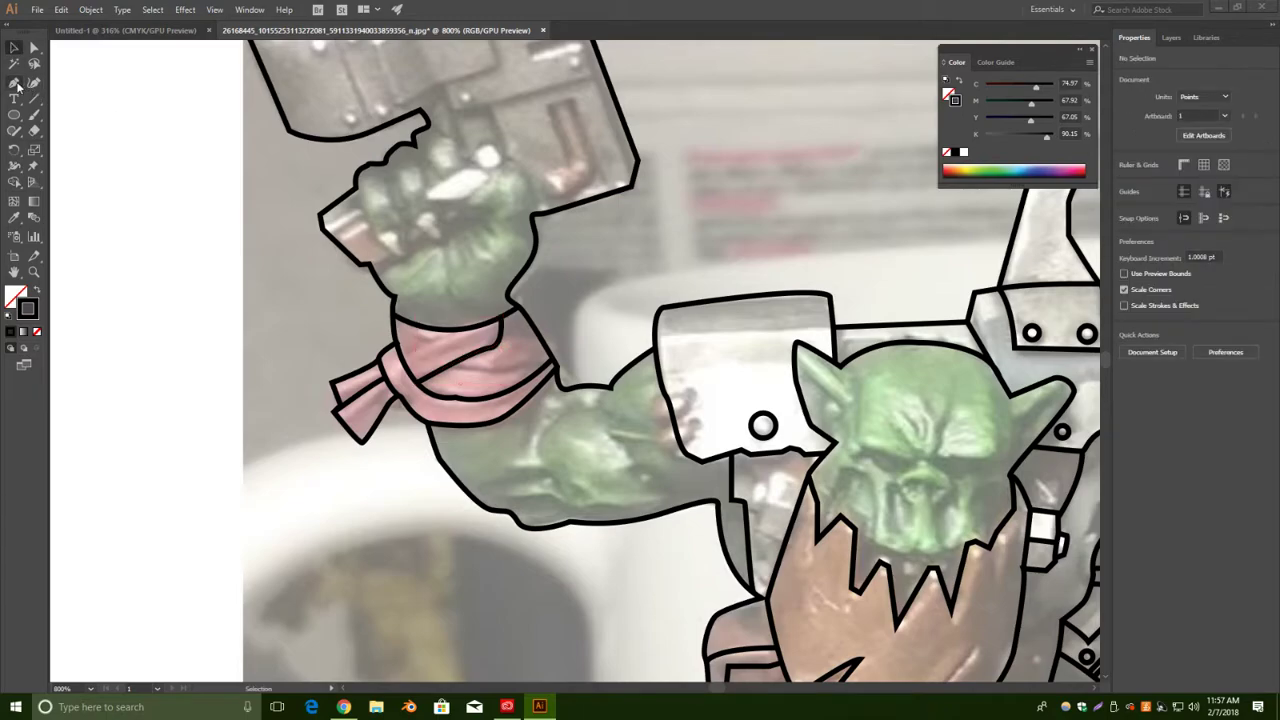
left_click(15, 83)
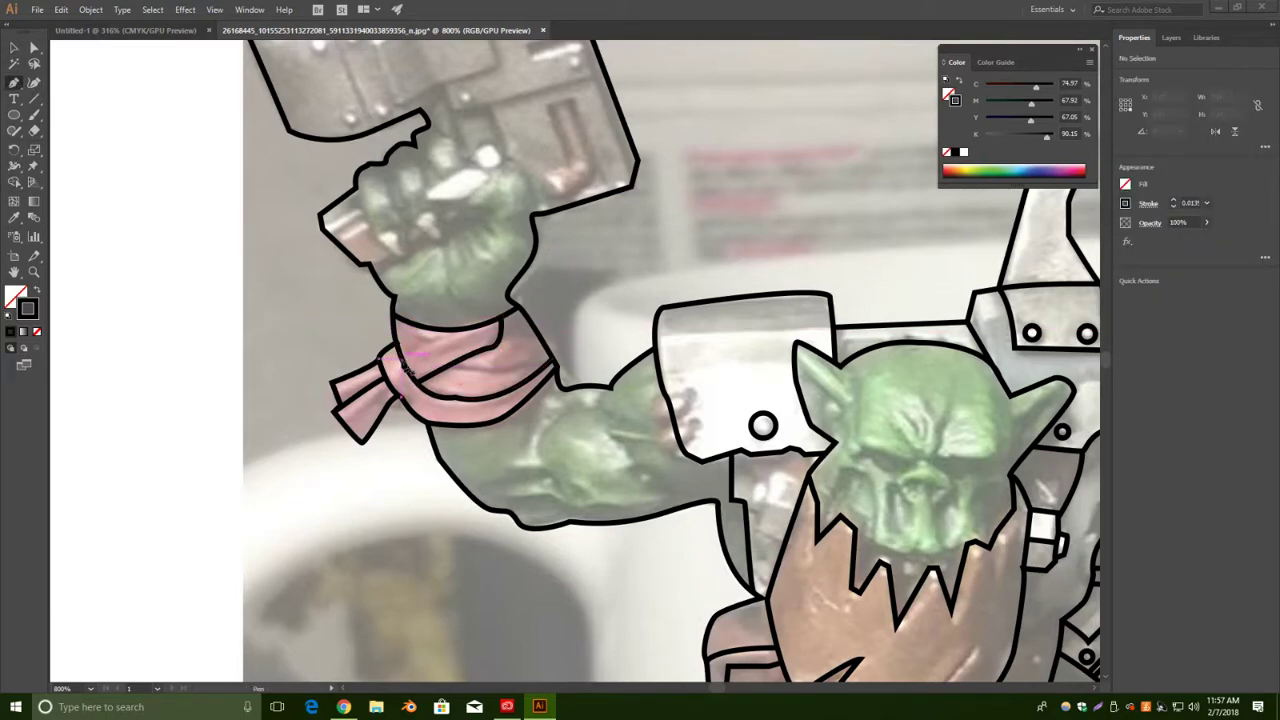
left_click_drag(402, 360, 461, 340)
left_click(471, 329)
left_click(474, 332)
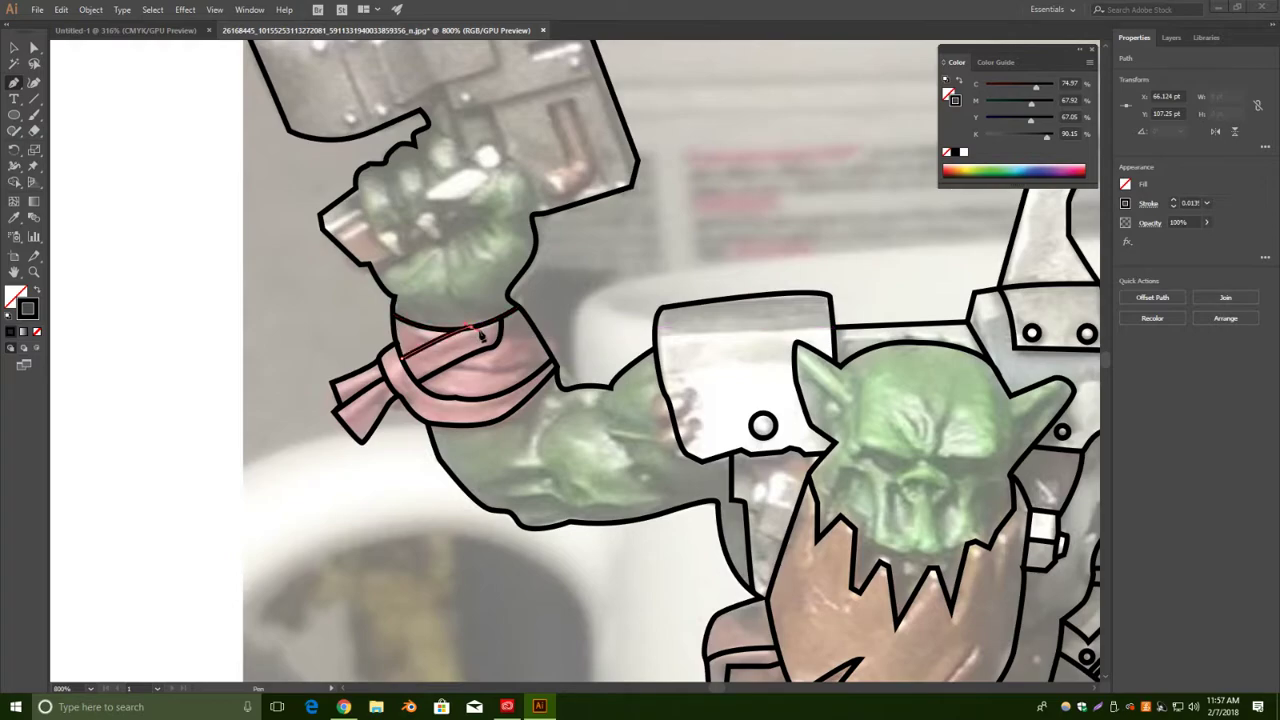
left_click(14, 47)
left_click(237, 122)
Draw a curved fold line from the wristband's middle diagonal fold to the band's outer edge.
left_click(14, 82)
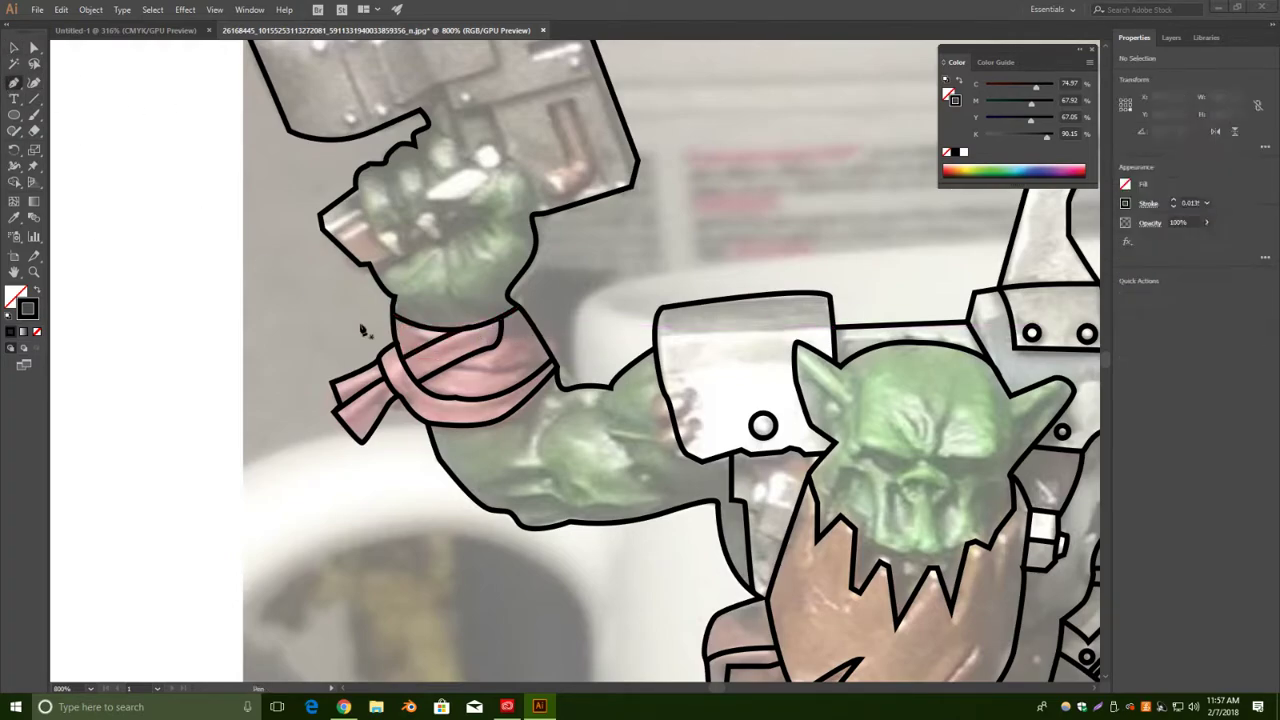
left_click(450, 365)
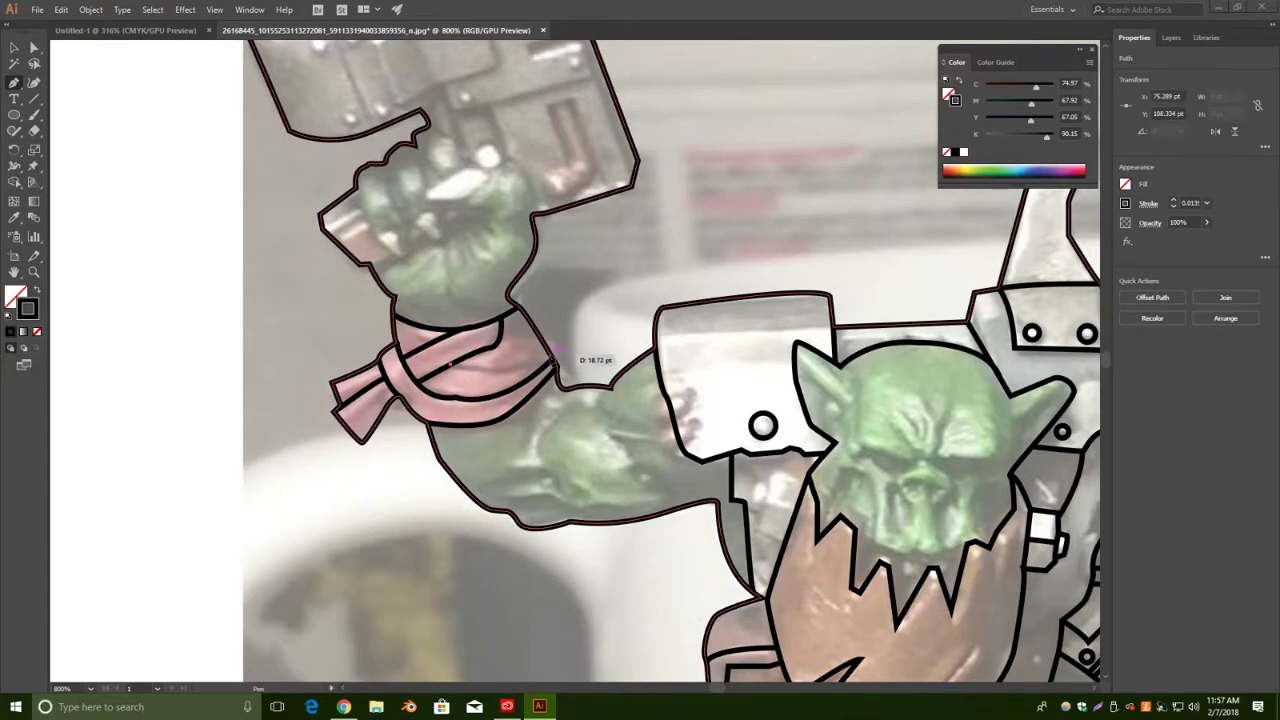
left_click(553, 355)
left_click_drag(595, 328, 593, 326)
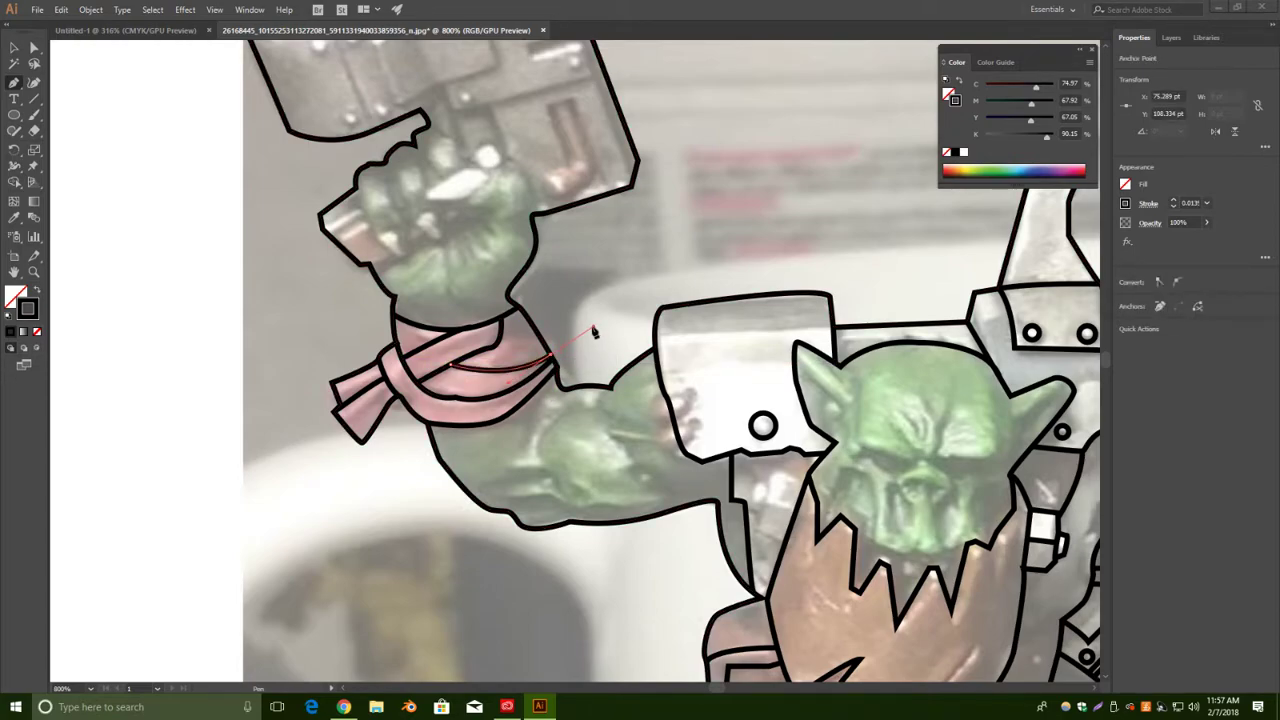
left_click(12, 47)
left_click(185, 181)
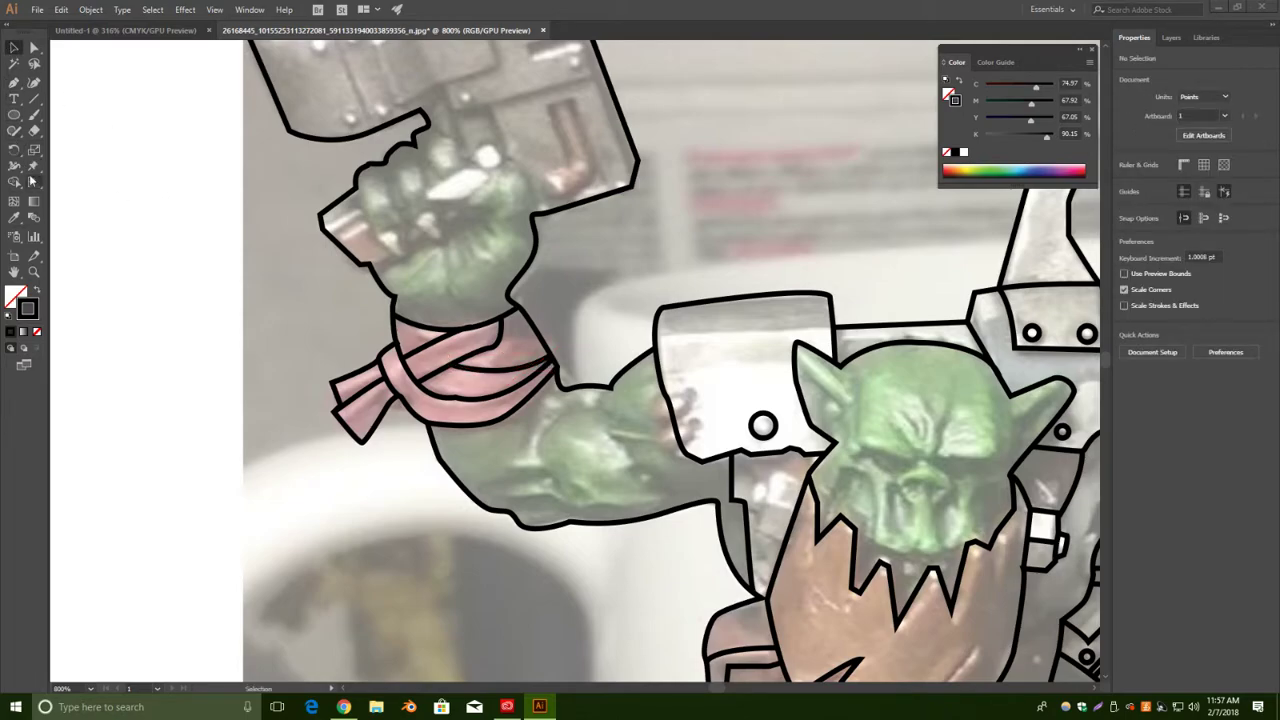
Draw a short fold line from the bend of the wristband's inner fold to the edge facing the shoulder.
left_click(15, 87)
left_click(501, 334)
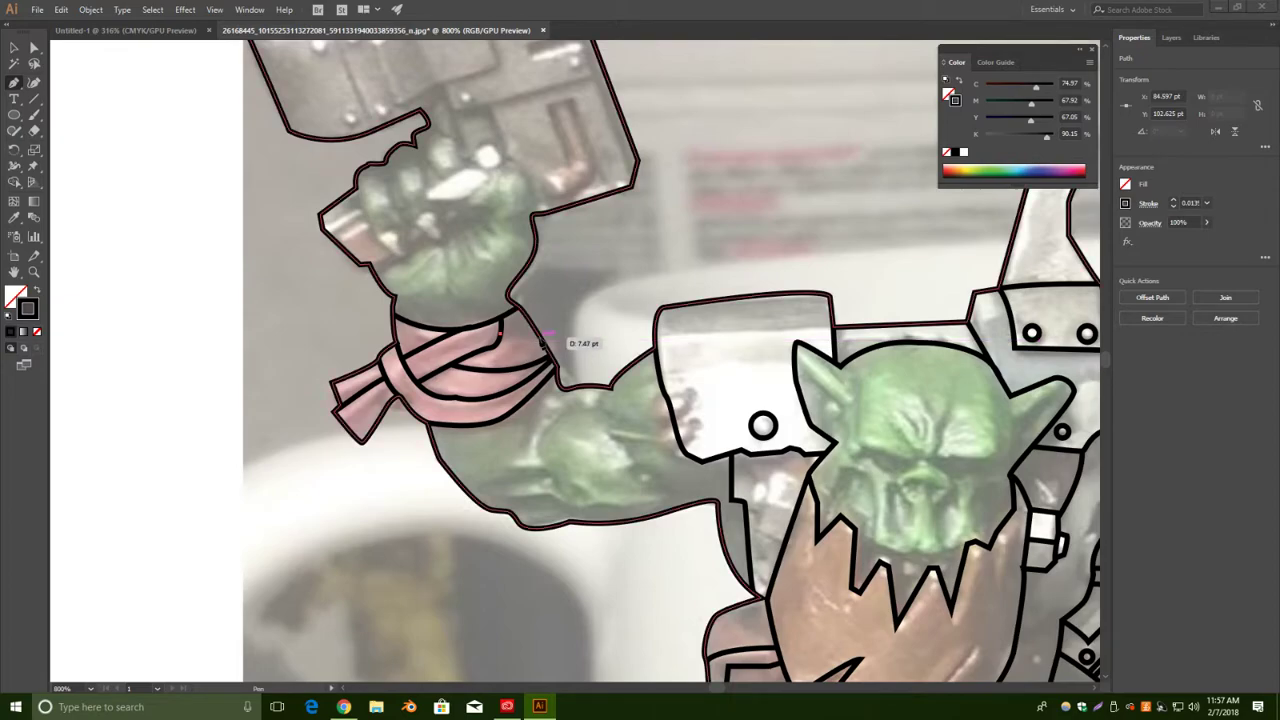
left_click(549, 345)
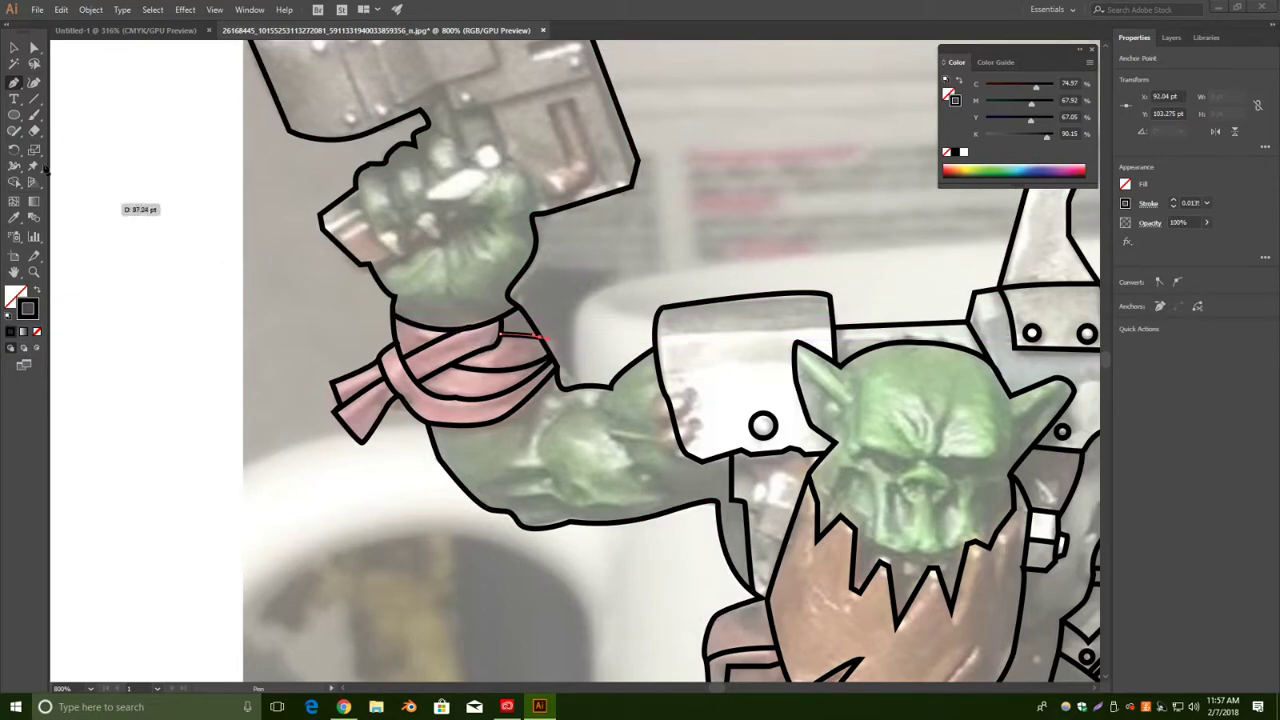
key("v")
left_click(221, 197)
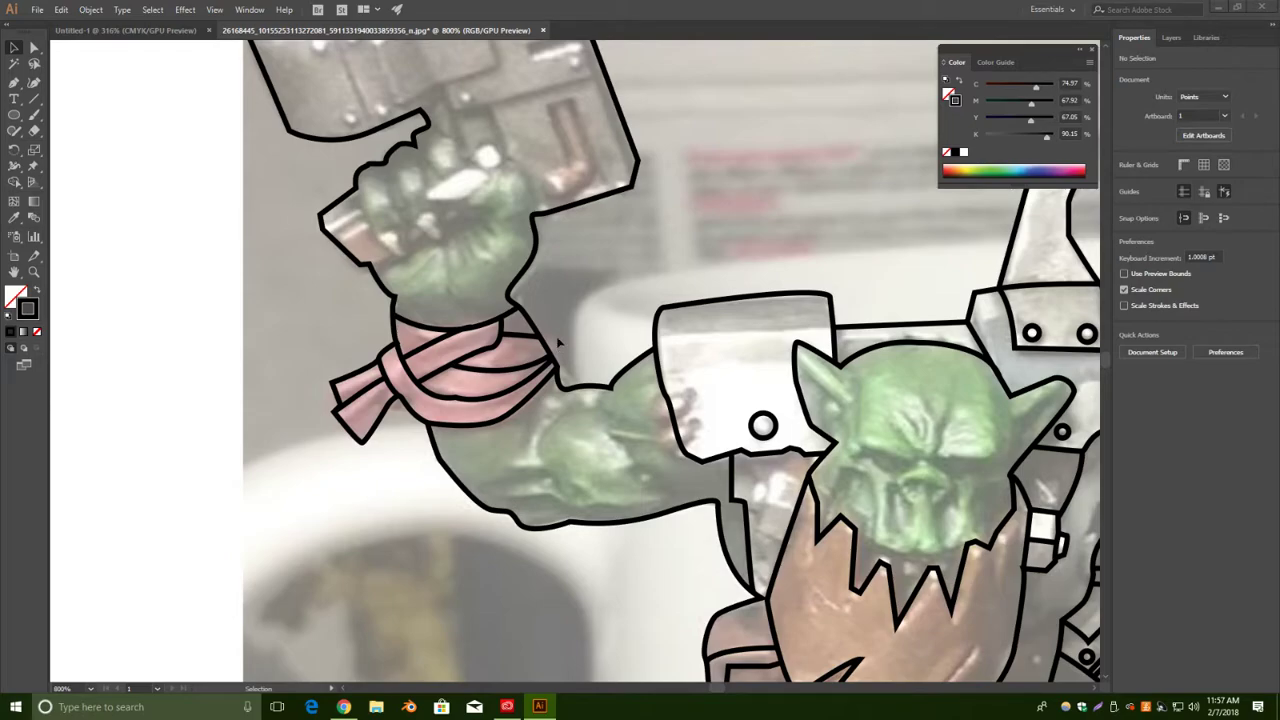
Draw a curve along the inner rim of the round end cap on the weapon's cylinder.
left_click_drag(588, 293, 847, 419)
left_click(16, 84)
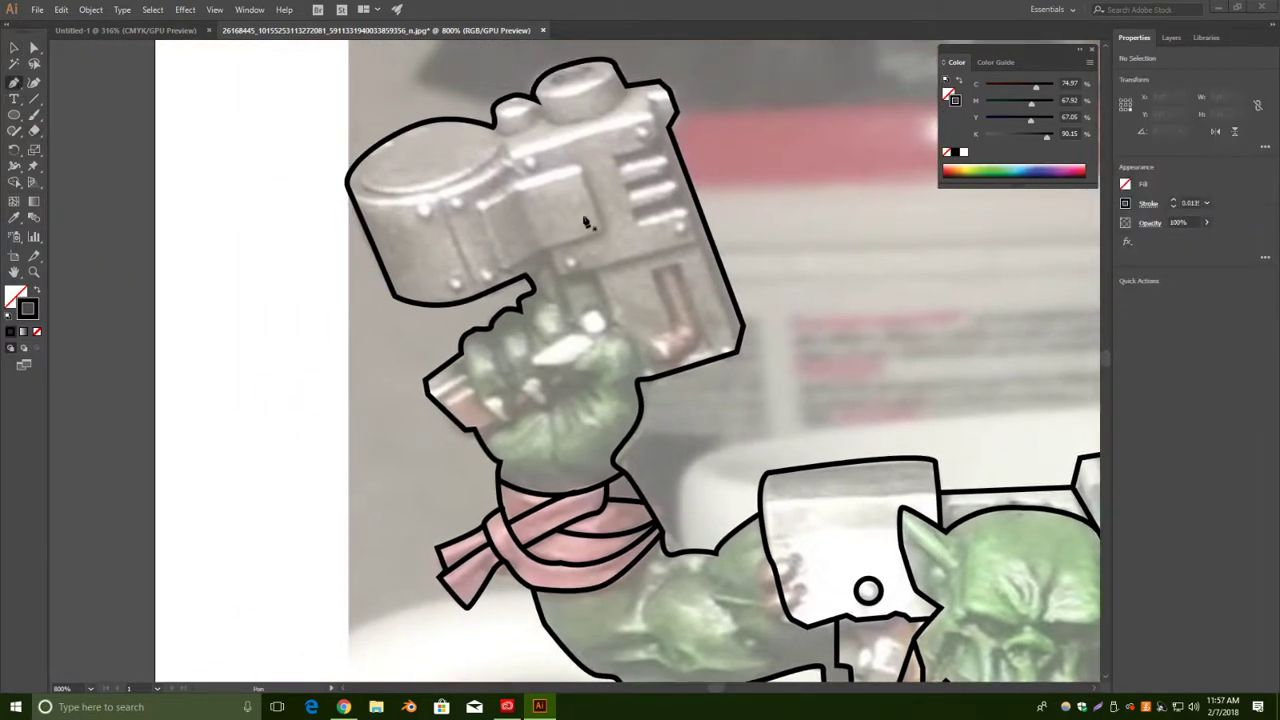
left_click(364, 155)
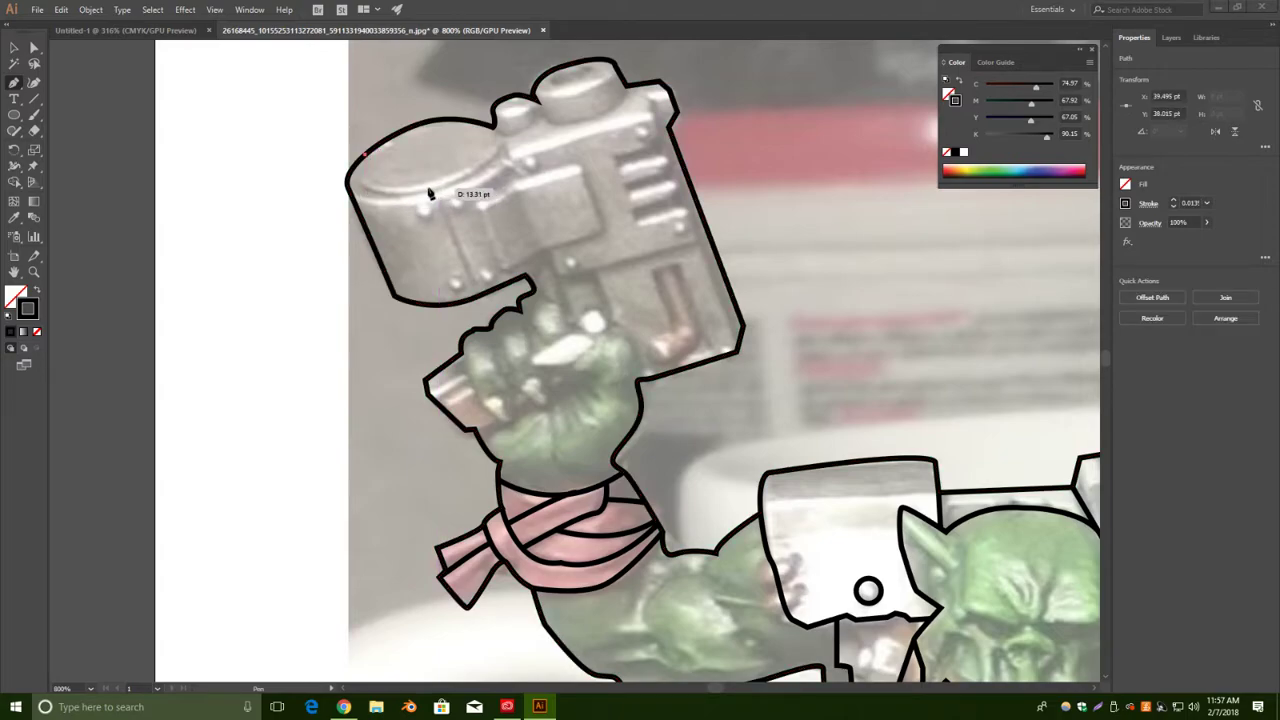
left_click_drag(429, 190, 537, 172)
left_click(494, 127)
left_click(14, 47)
left_click(195, 113)
Draw a second curve just below the first to form the outer rim of the cylinder's end cap.
left_click(14, 83)
mouse_move(352, 198)
left_mouse_down()
mouse_move(443, 203)
mouse_move(486, 180)
mouse_move(505, 135)
left_mouse_up()
left_click(493, 128)
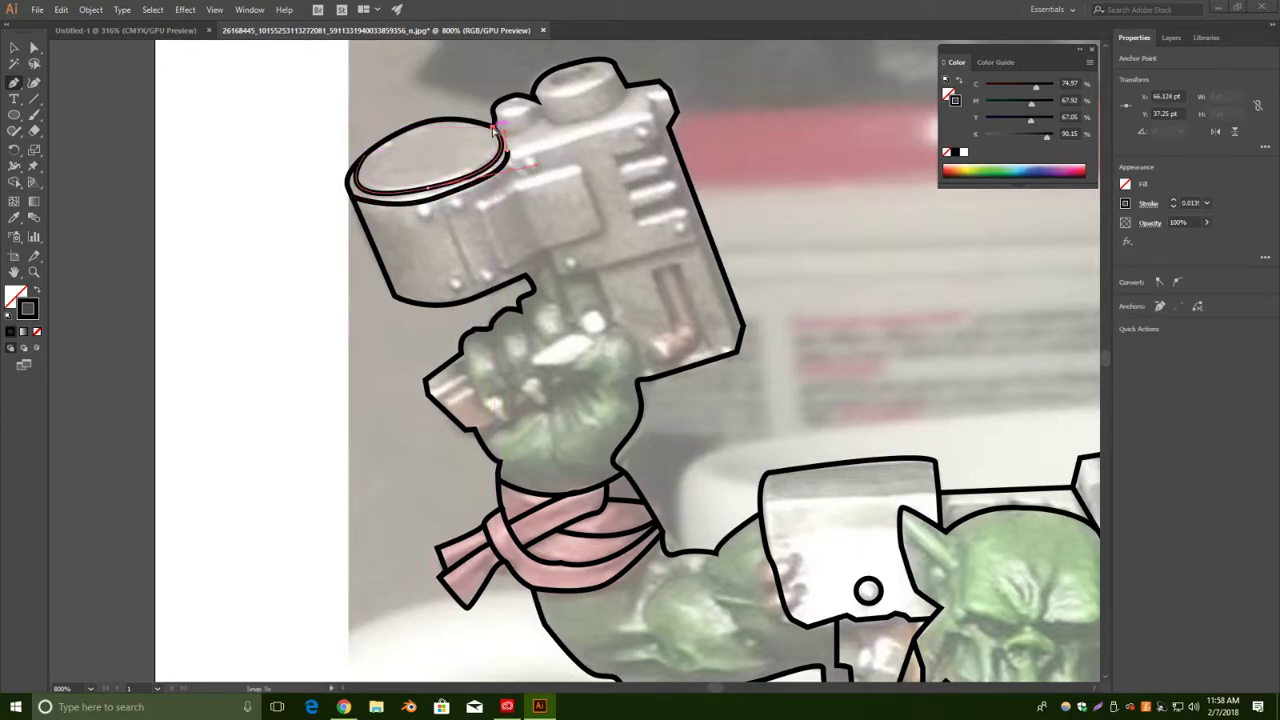
left_click(14, 47)
left_click(190, 155)
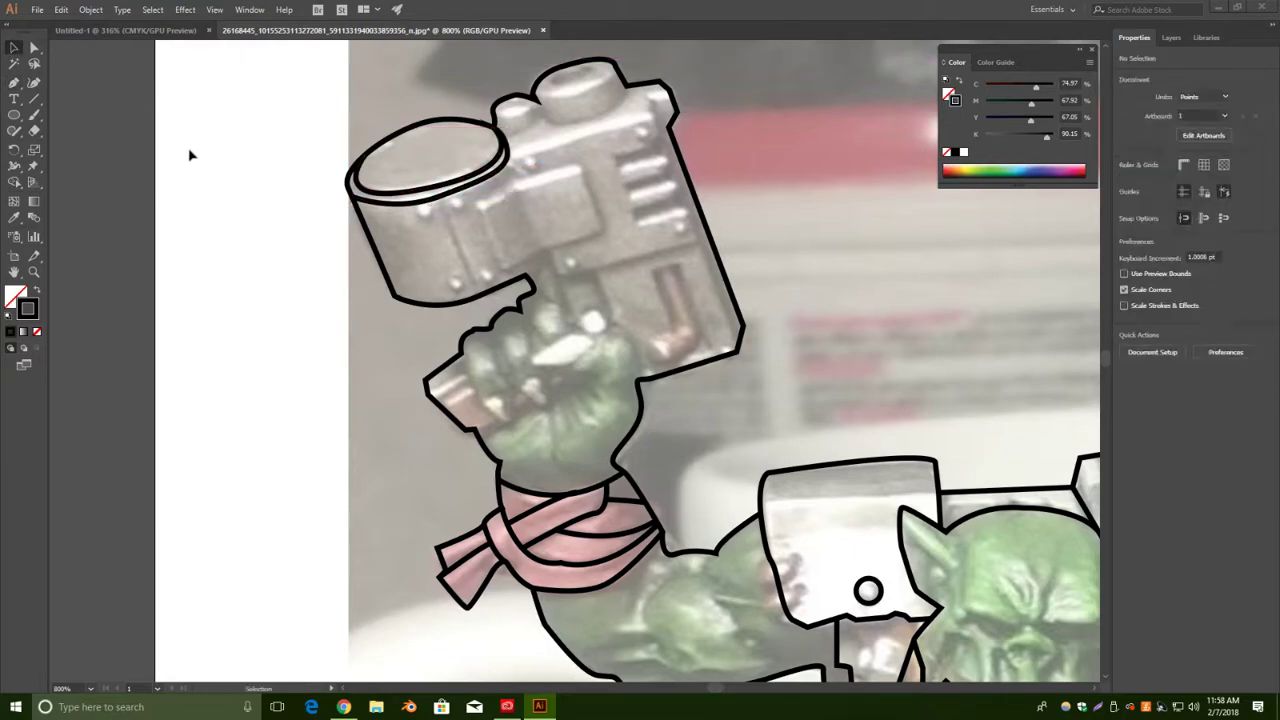
Redraw the outer rim curve slightly farther from the inner one, ending at the notch in the weapon's outline.
left_click(421, 206)
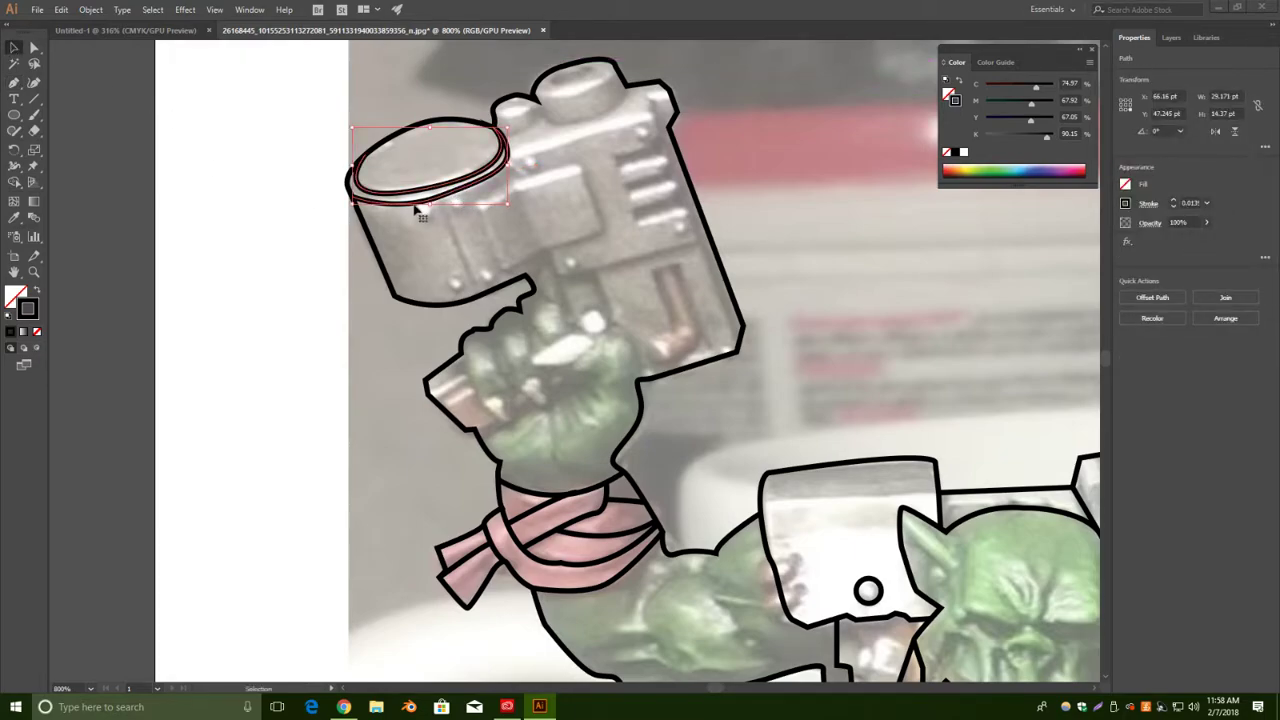
left_click(210, 230)
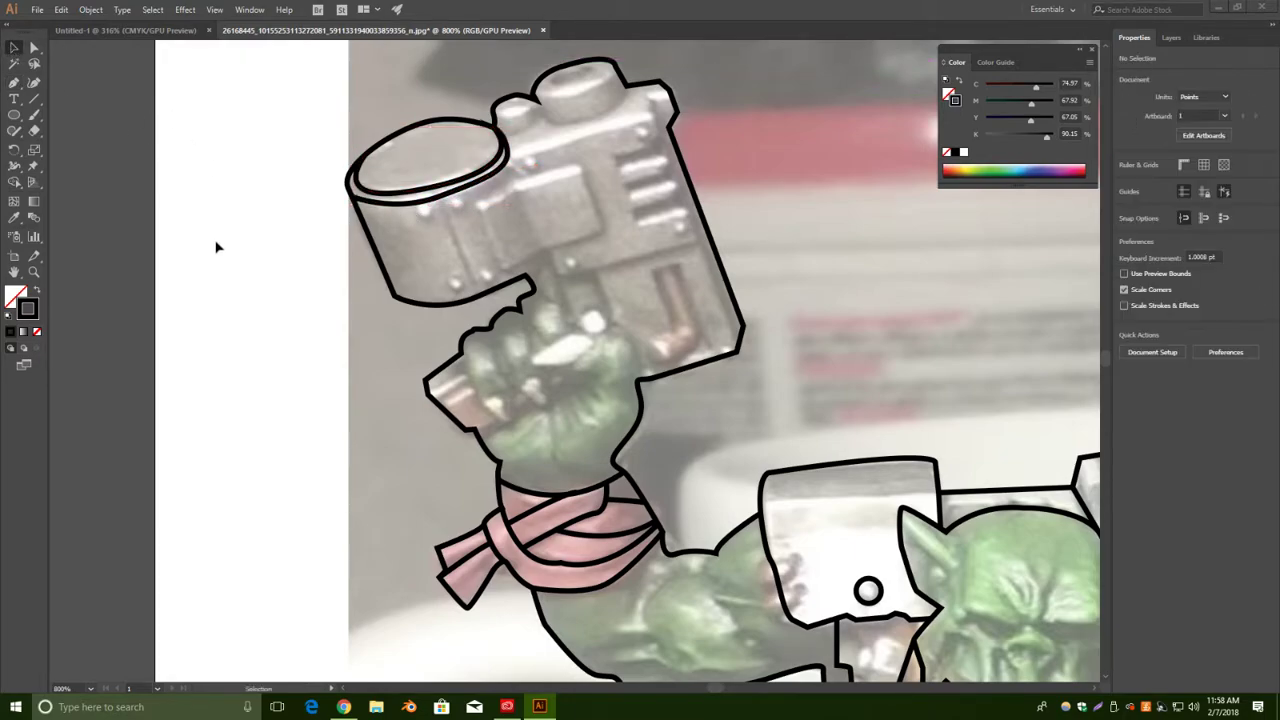
left_click(14, 82)
left_click(445, 188, "ctrl")
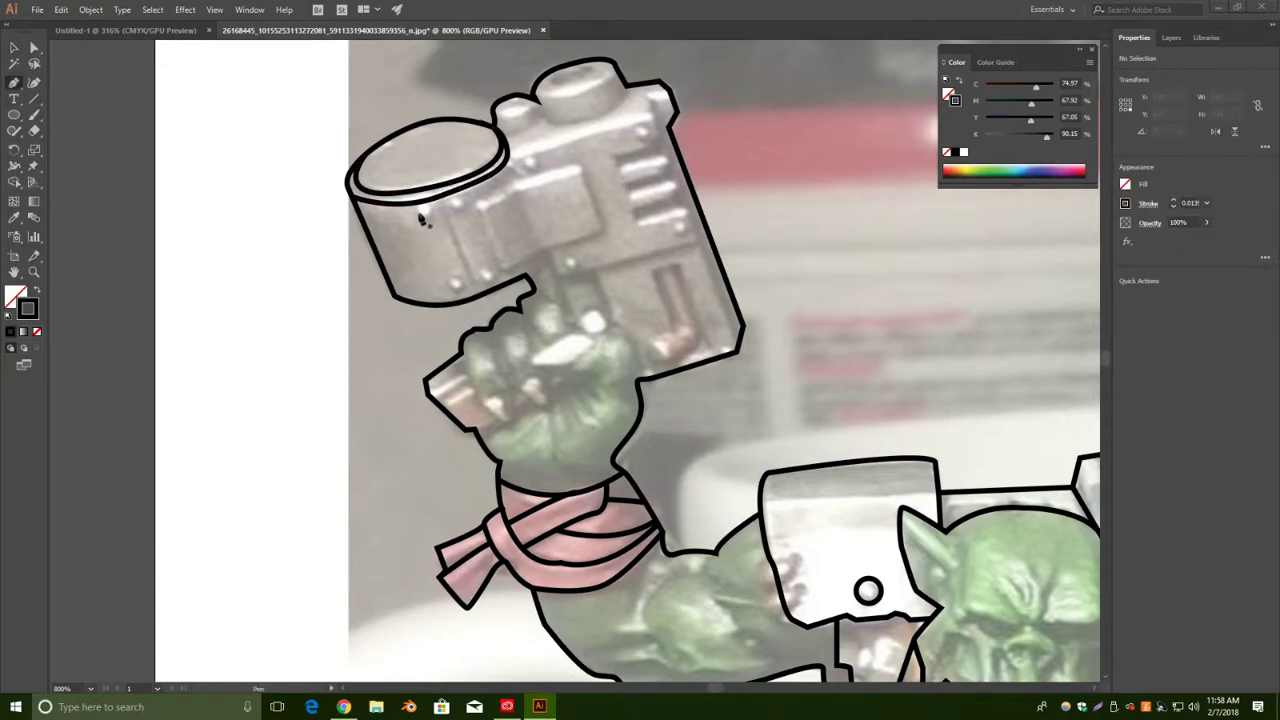
left_click(433, 200, "ctrl")
left_click_drag(478, 217, 434, 200)
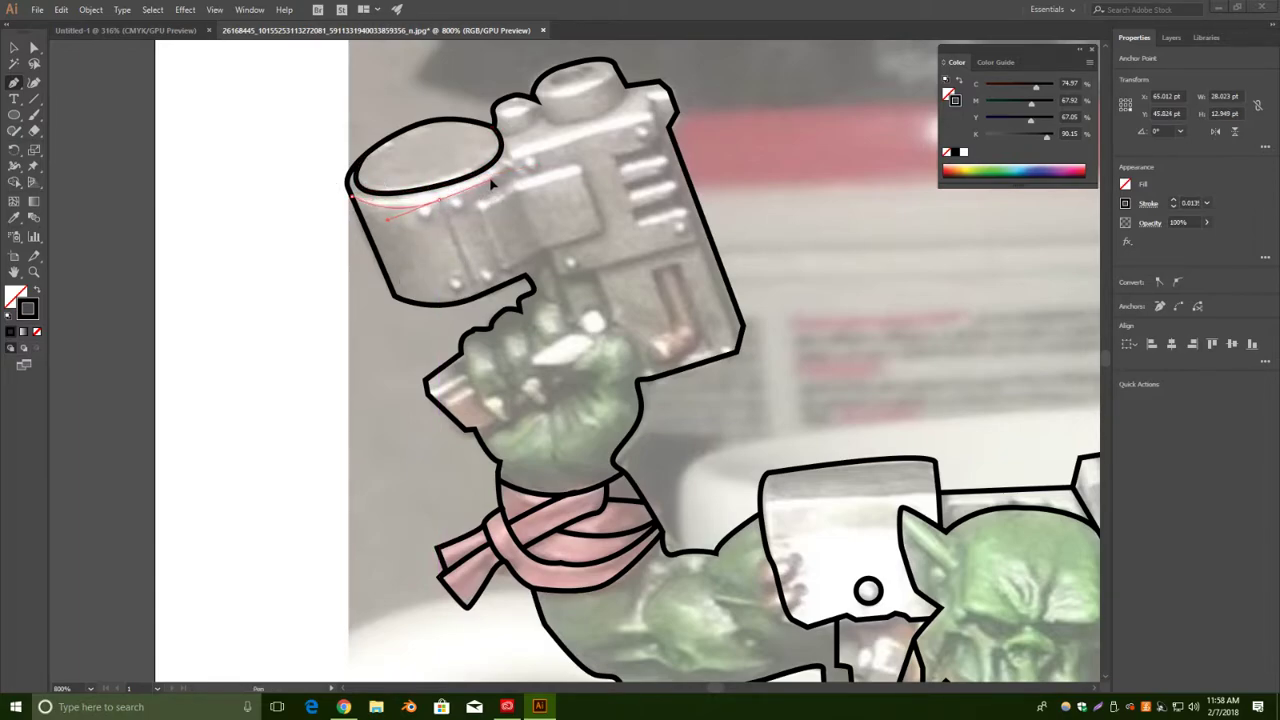
left_click_drag(510, 183, 510, 158)
left_click(510, 158)
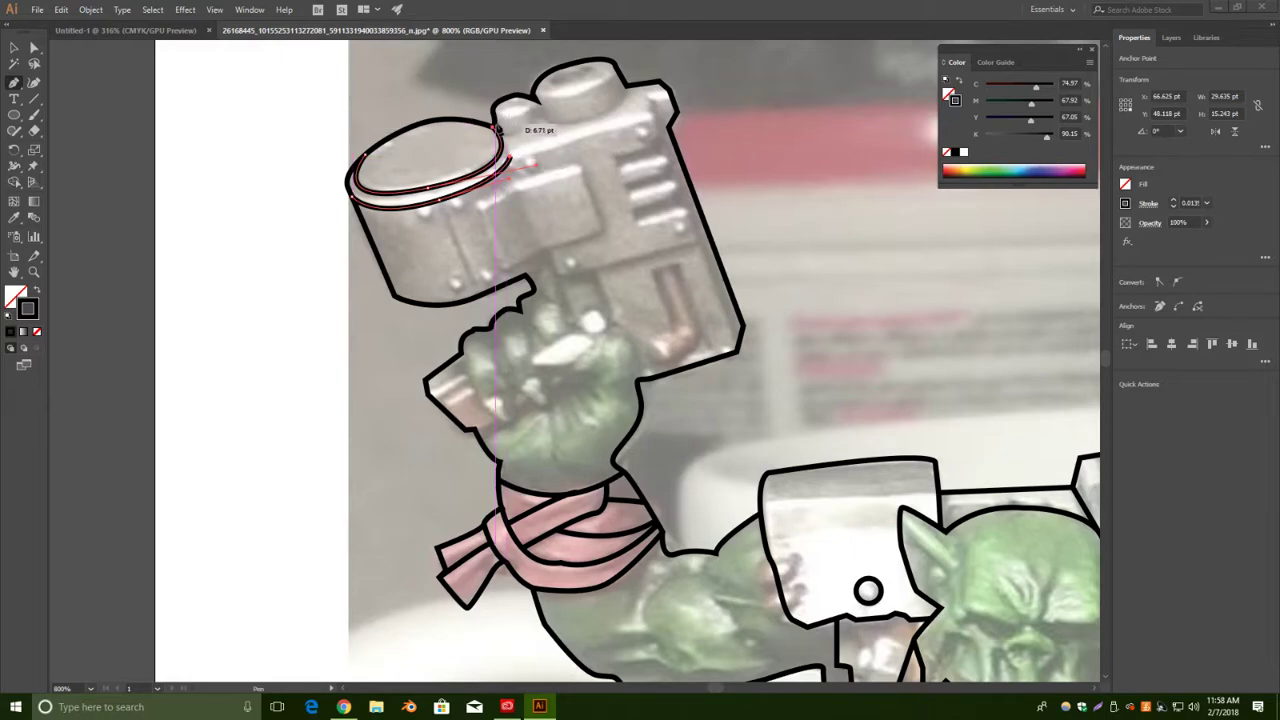
left_click(495, 130)
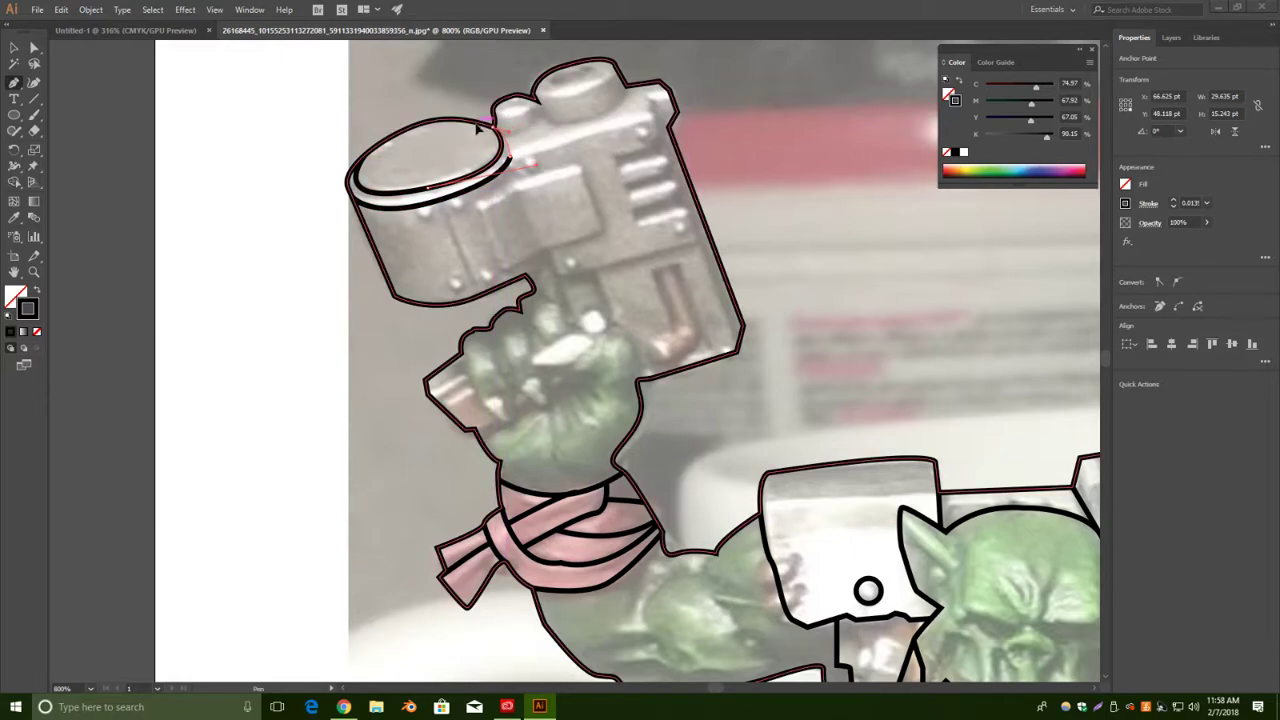
left_click_drag(472, 126, 472, 122)
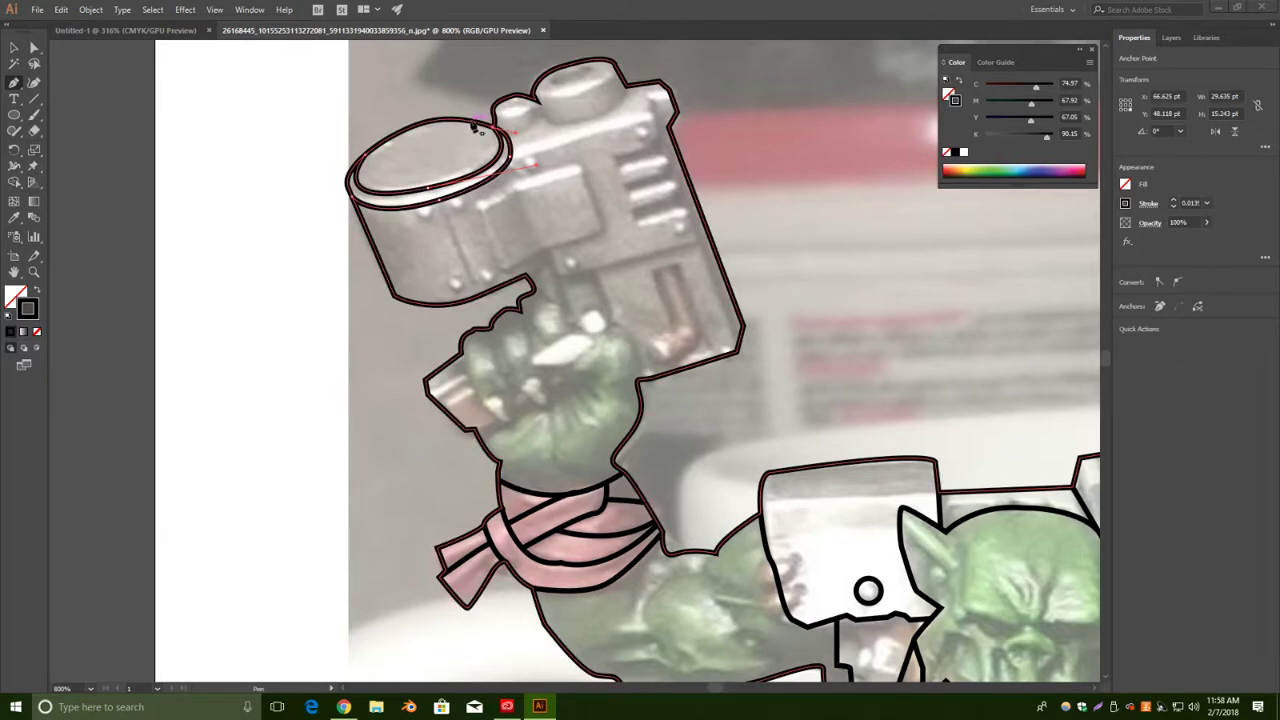
left_click(14, 47)
left_click(184, 110)
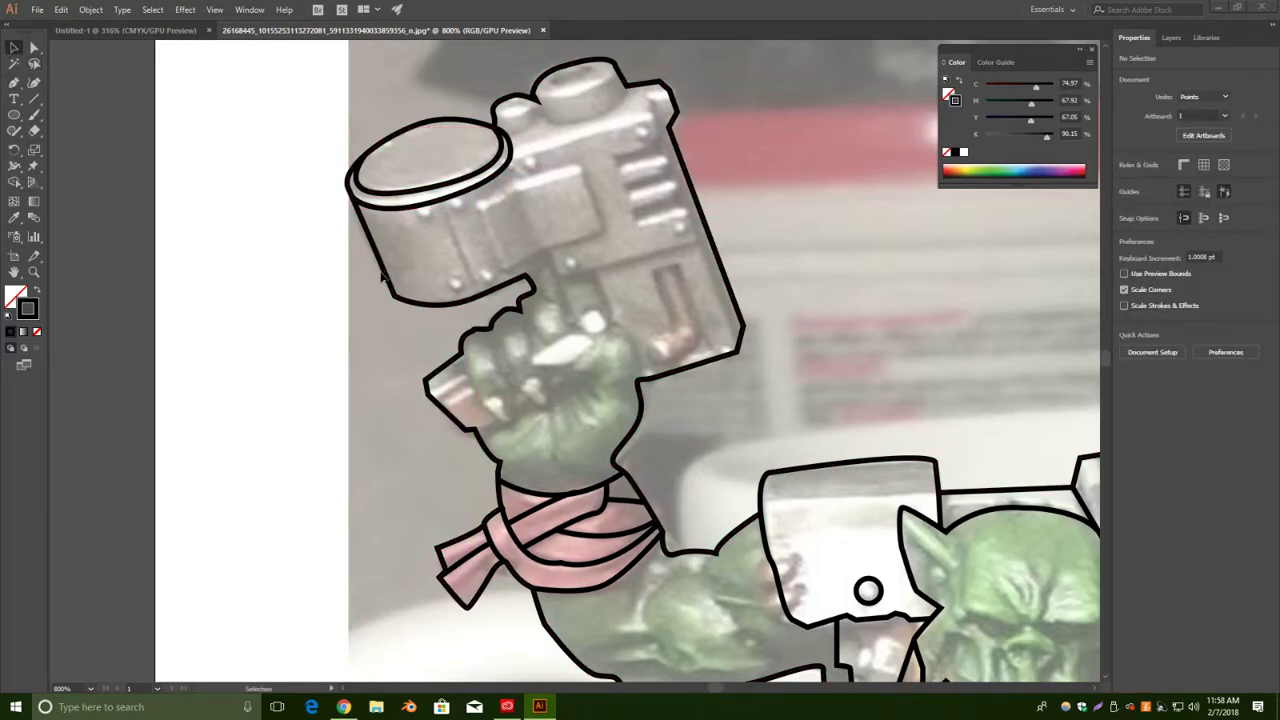
Draw a straight seam down the weapon's cylinder from the outer rim to its lower edge.
left_click(14, 86)
left_click(438, 200)
left_click(478, 298)
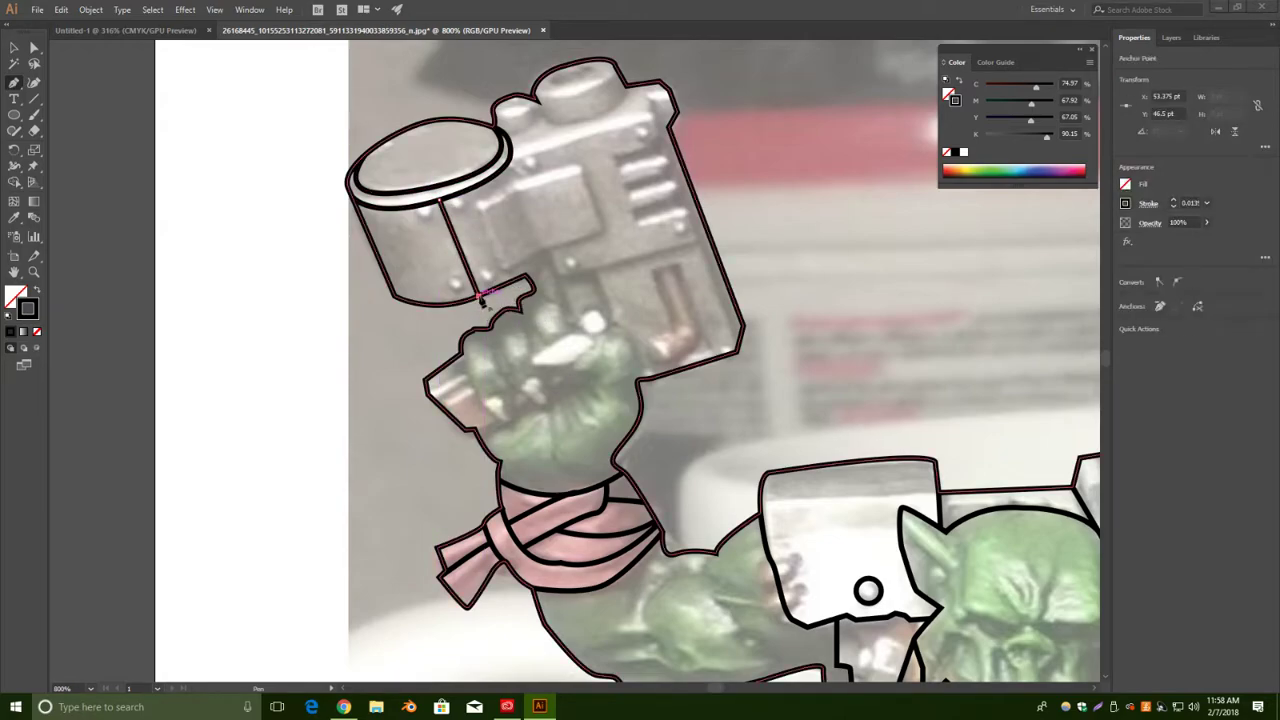
key("v")
Draw four small rivet circles about 3 pt wide, two on each side of the cylinder's seam.
left_click(15, 114)
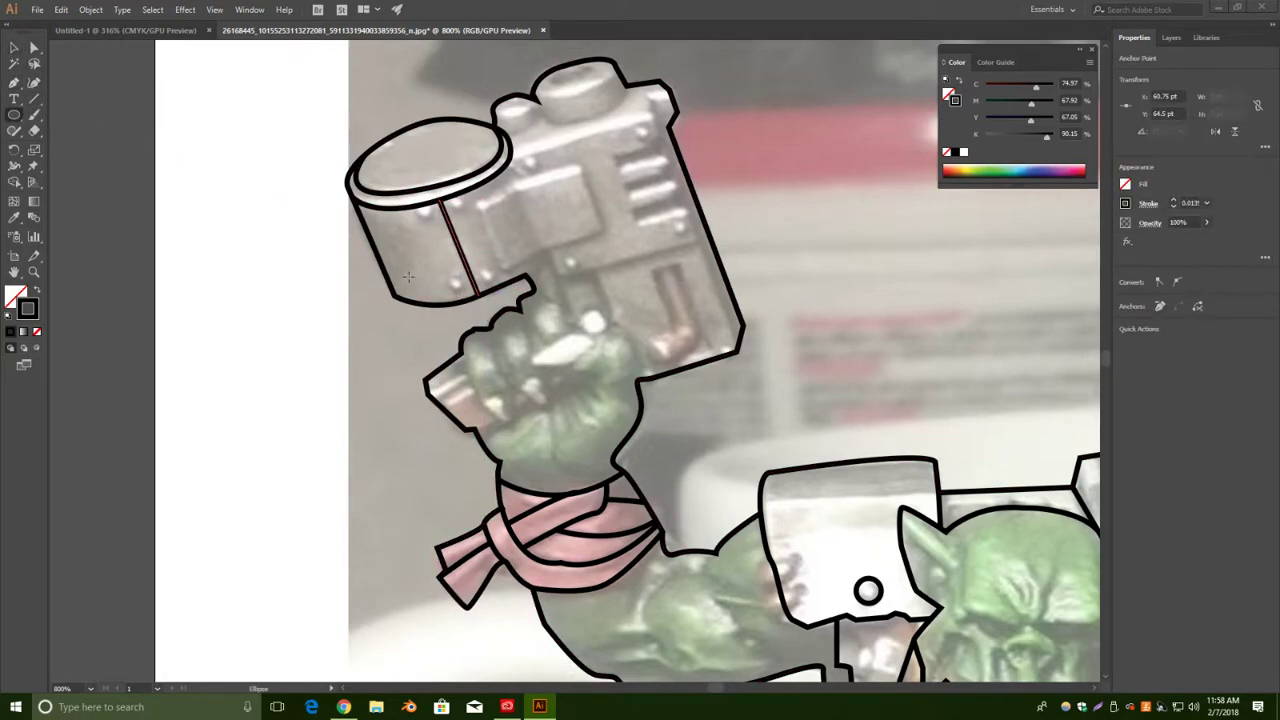
left_click_drag(447, 279, 457, 288)
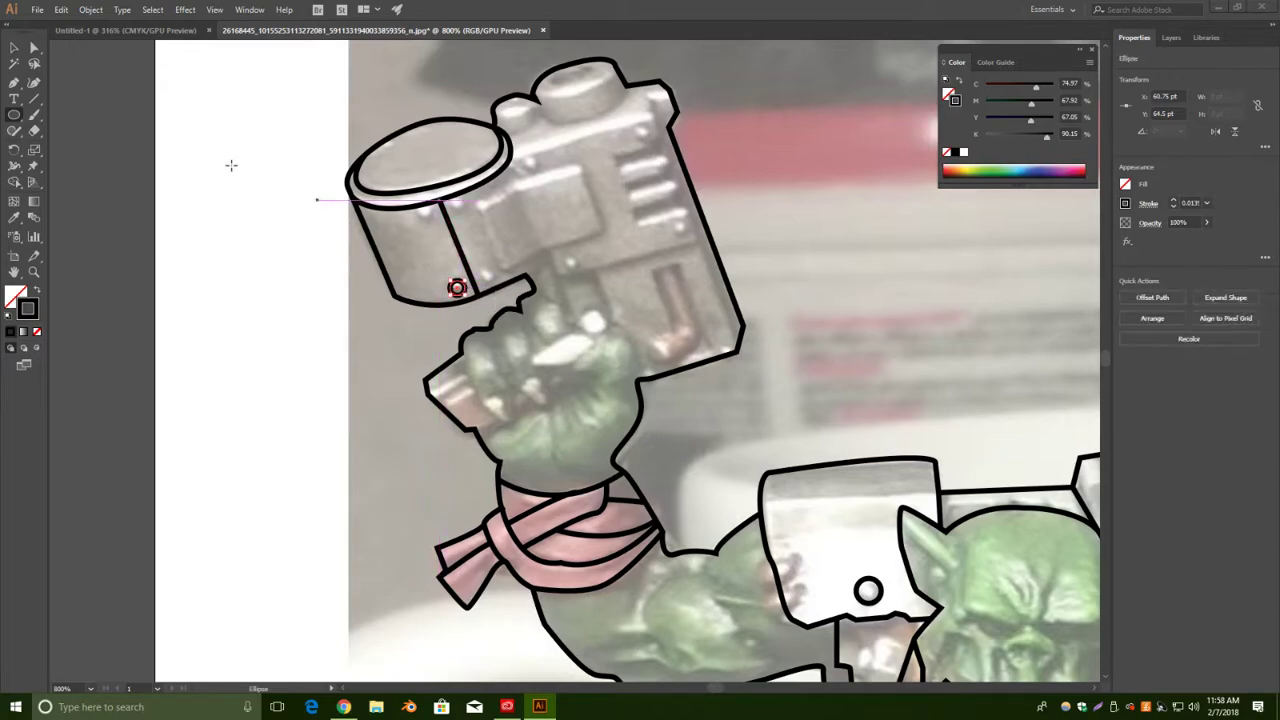
left_click_drag(421, 206, 433, 225)
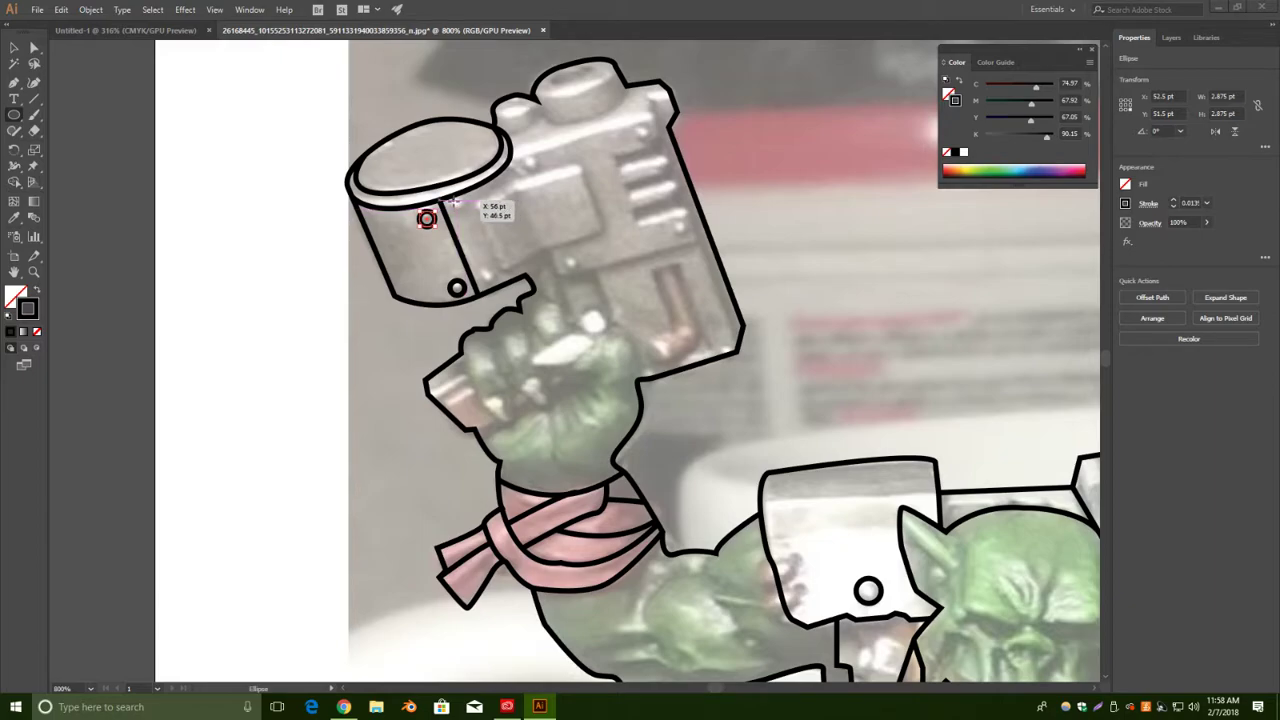
left_click_drag(450, 203, 466, 217)
left_click_drag(479, 272, 493, 287)
Move the lower rivet on the seam's hand side slightly upward, away from the cylinder's lower edge.
key("v")
left_click(494, 257)
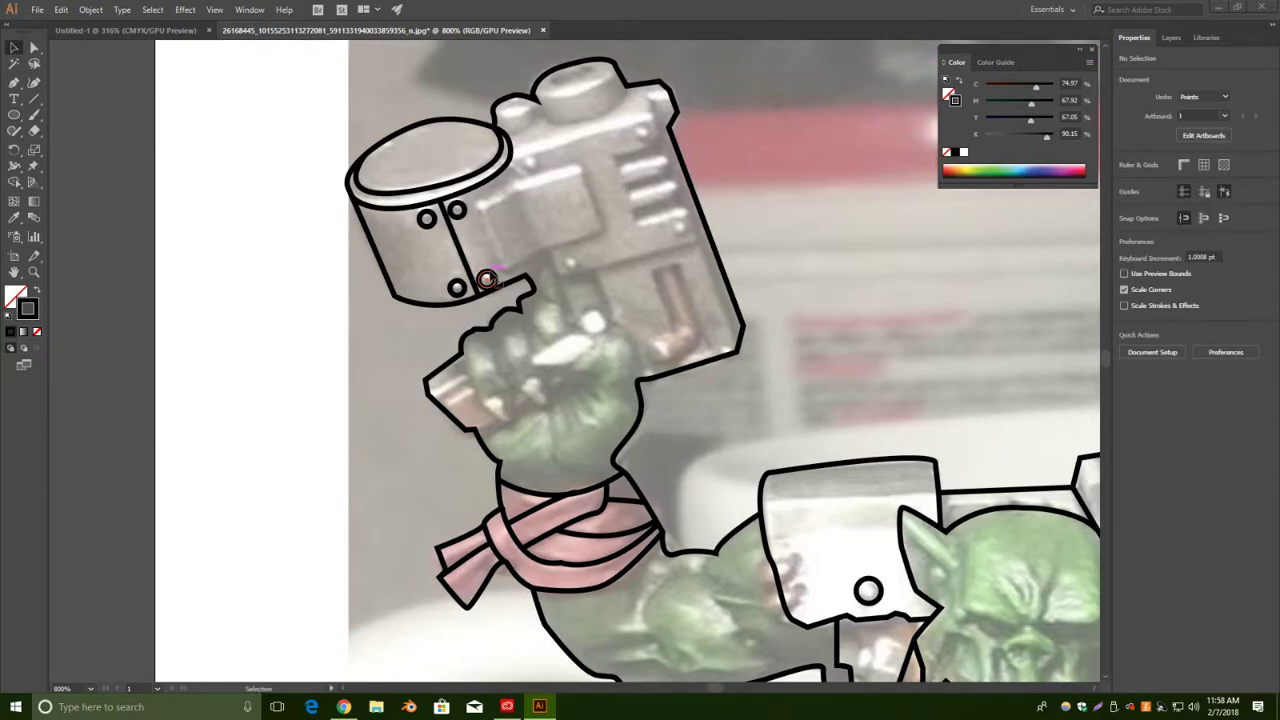
left_click(487, 278)
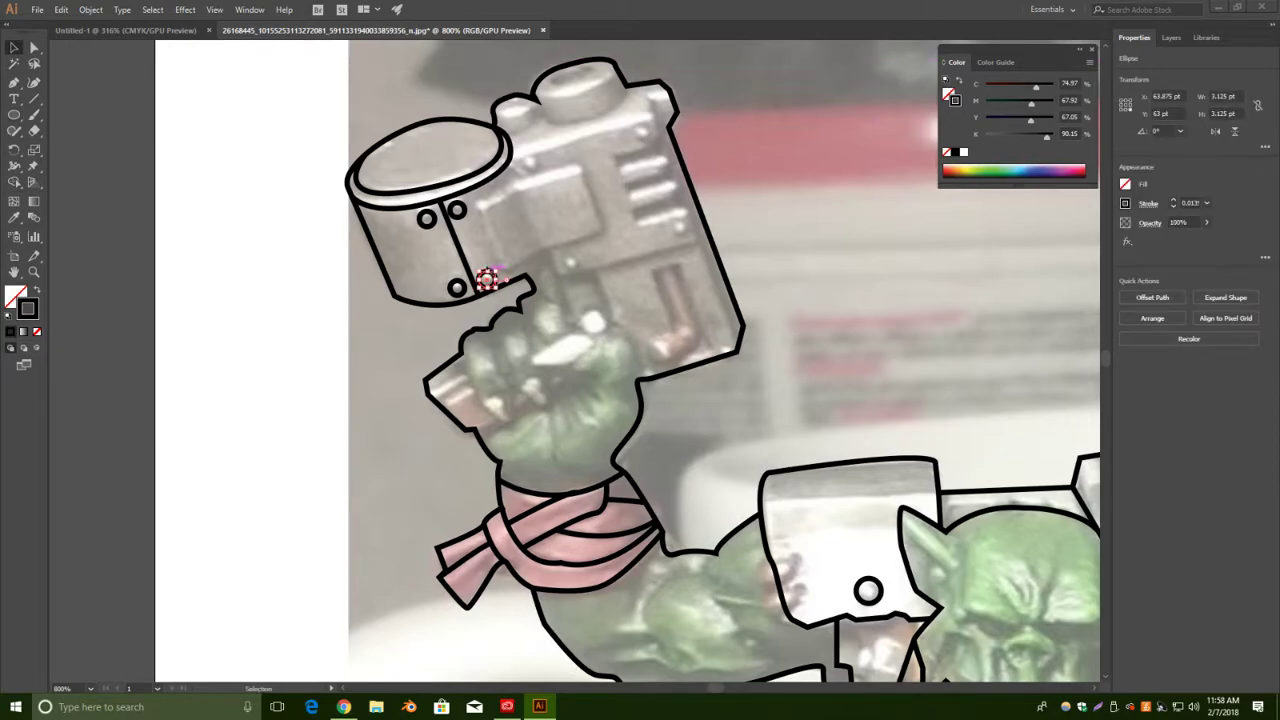
left_click(464, 210)
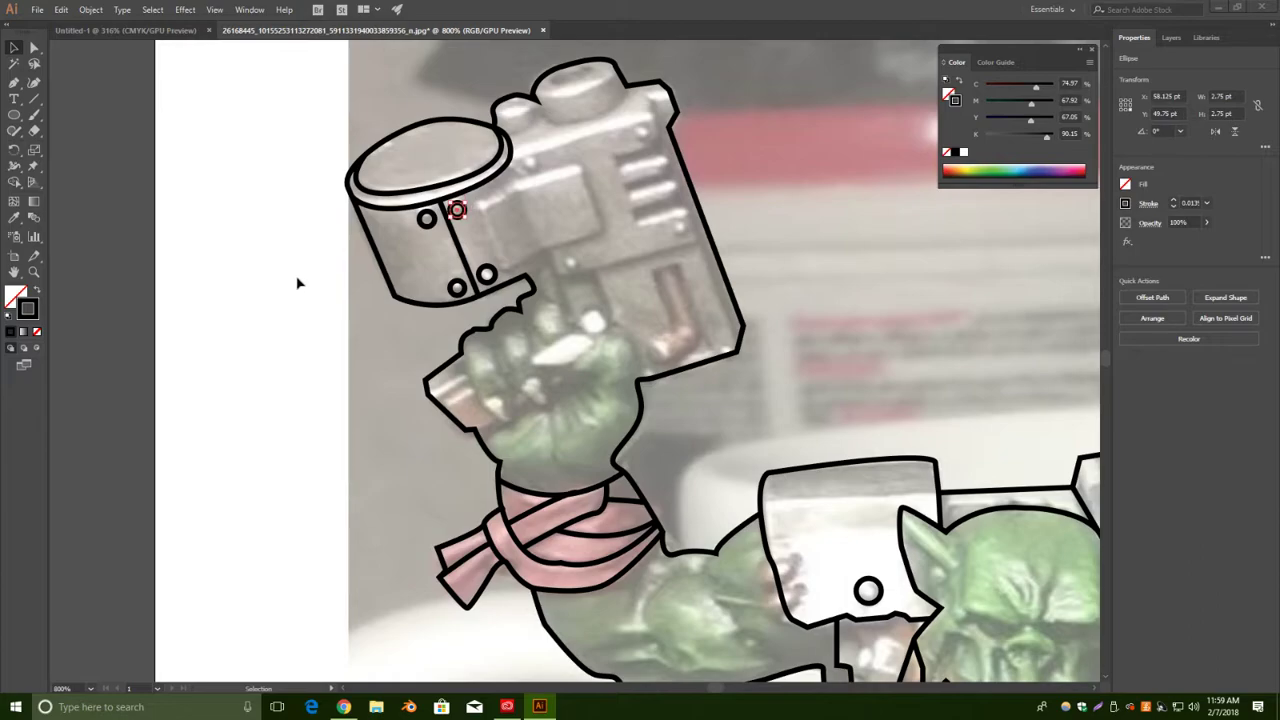
left_click(294, 285)
Draw the weapon's upper body edge from the cylinder rim to the far corner, bending up to the outer outline.
left_click(14, 84)
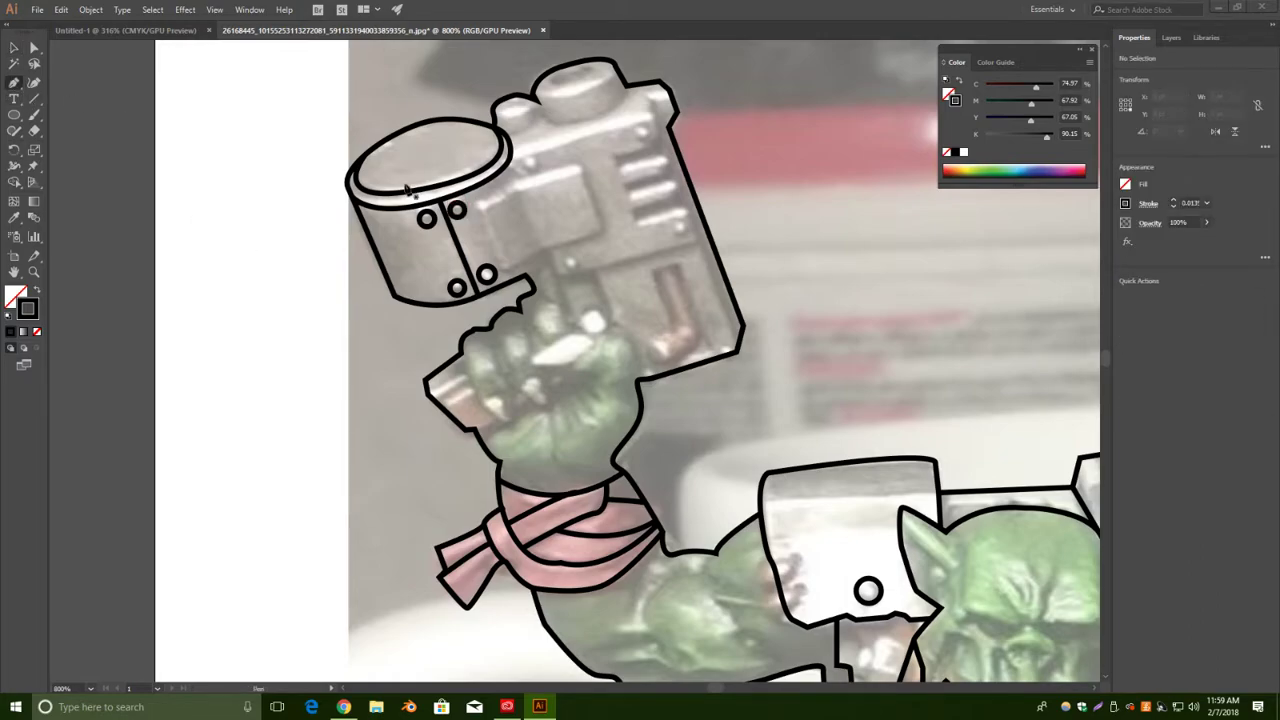
left_click(510, 157)
left_click_drag(651, 119, 16, 86)
left_click(548, 71)
left_click_drag(568, 89, 560, 53)
key("ctrl+z")
key("ctrl+z")
key("ctrl+z")
key("ctrl+z")
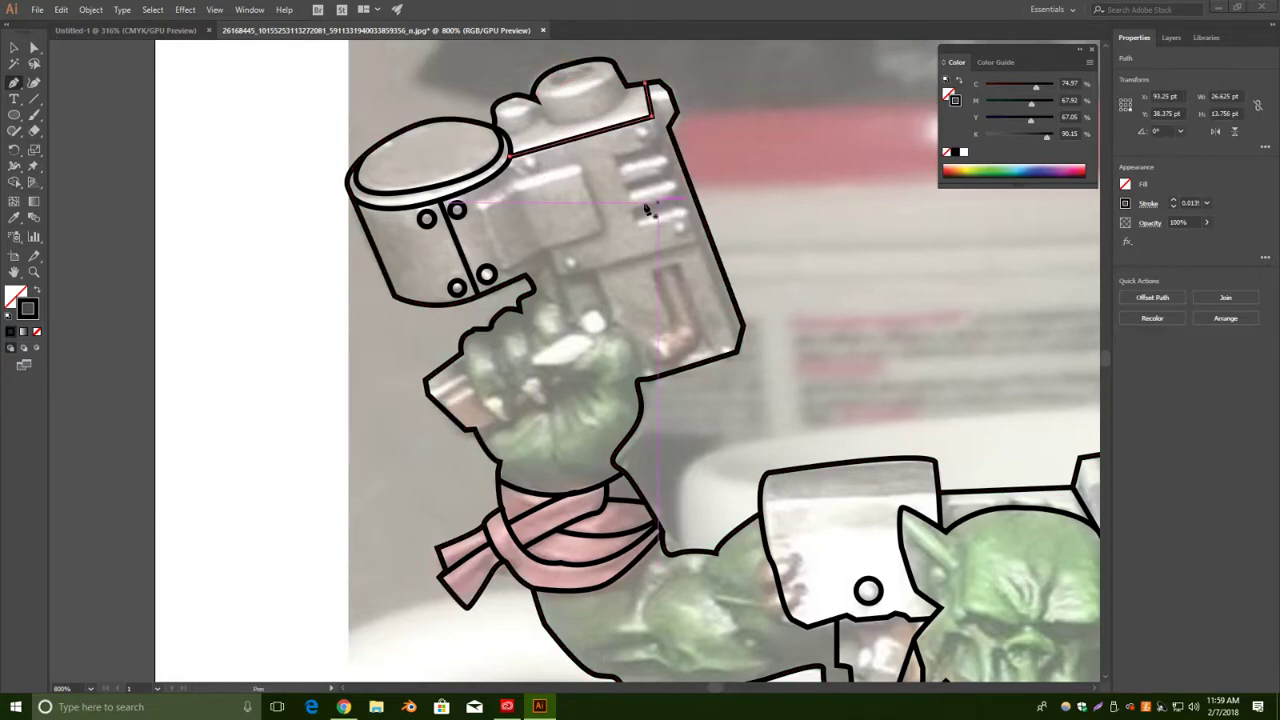
Draw a zigzag line from the corner of the weapon's upper body edge around the three vent slots, ending at the lowest slot's open end.
left_click(14, 48)
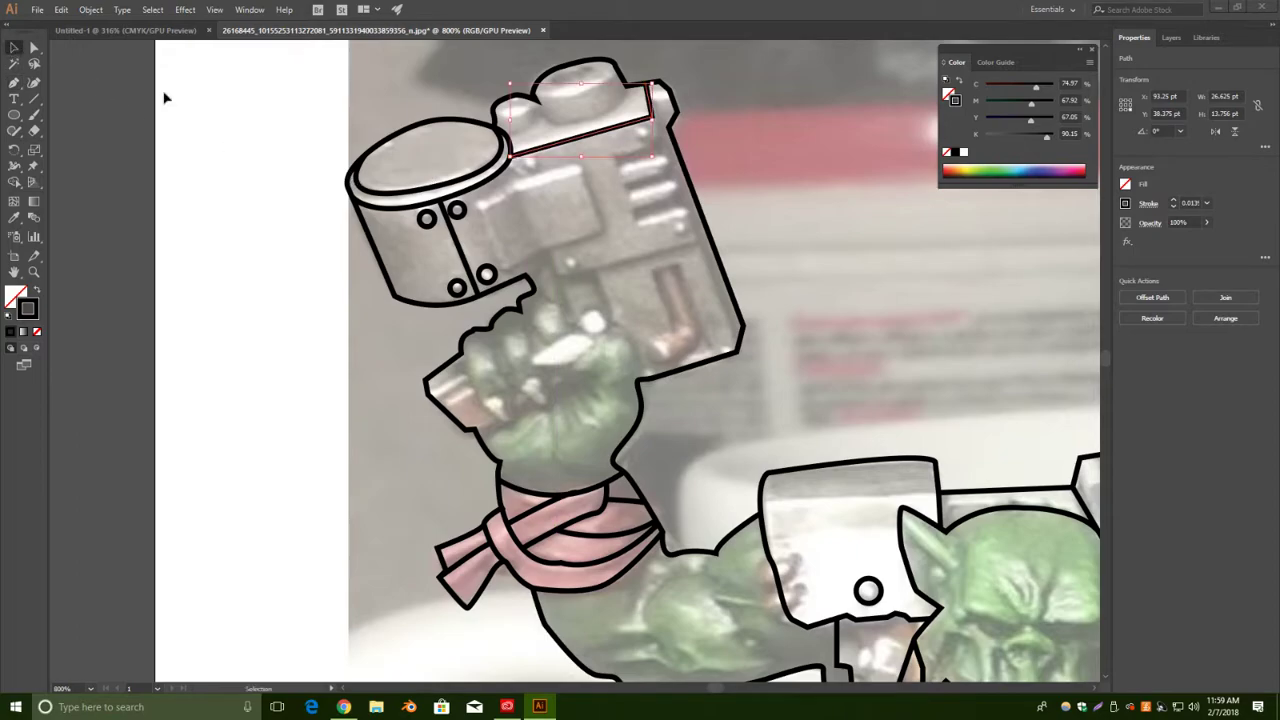
left_click(196, 106)
left_click(14, 82)
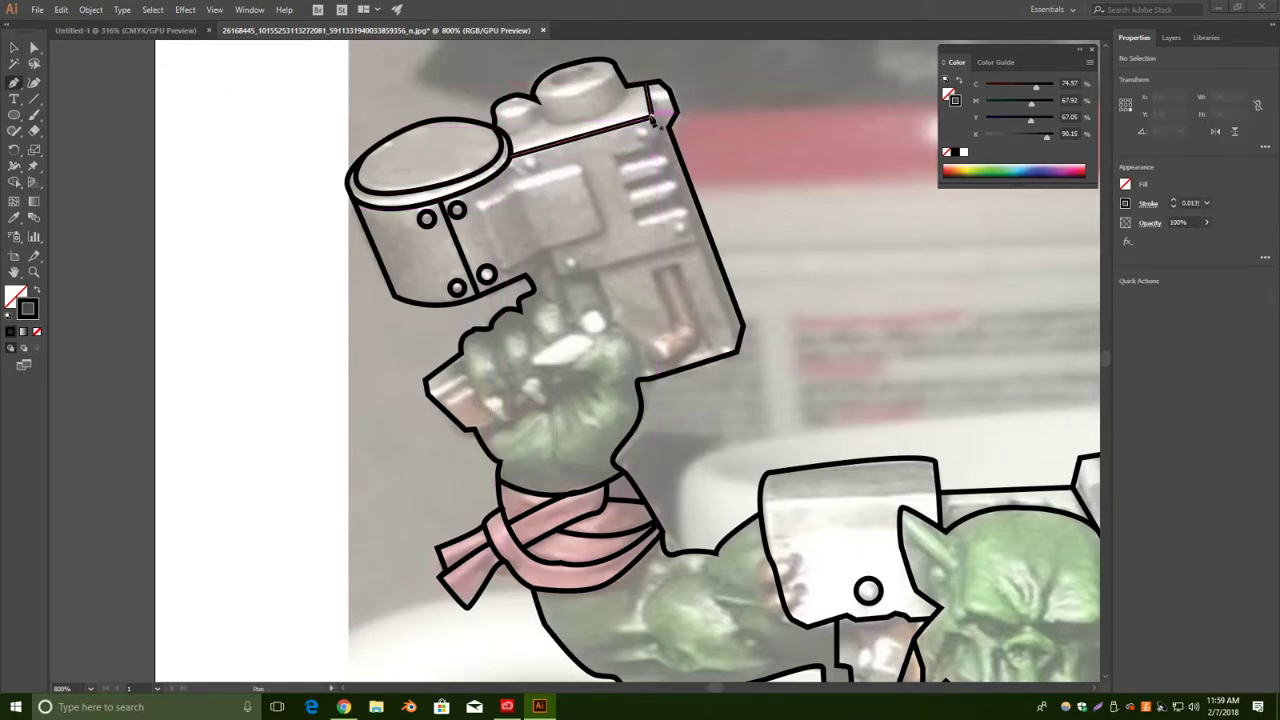
left_click(659, 142)
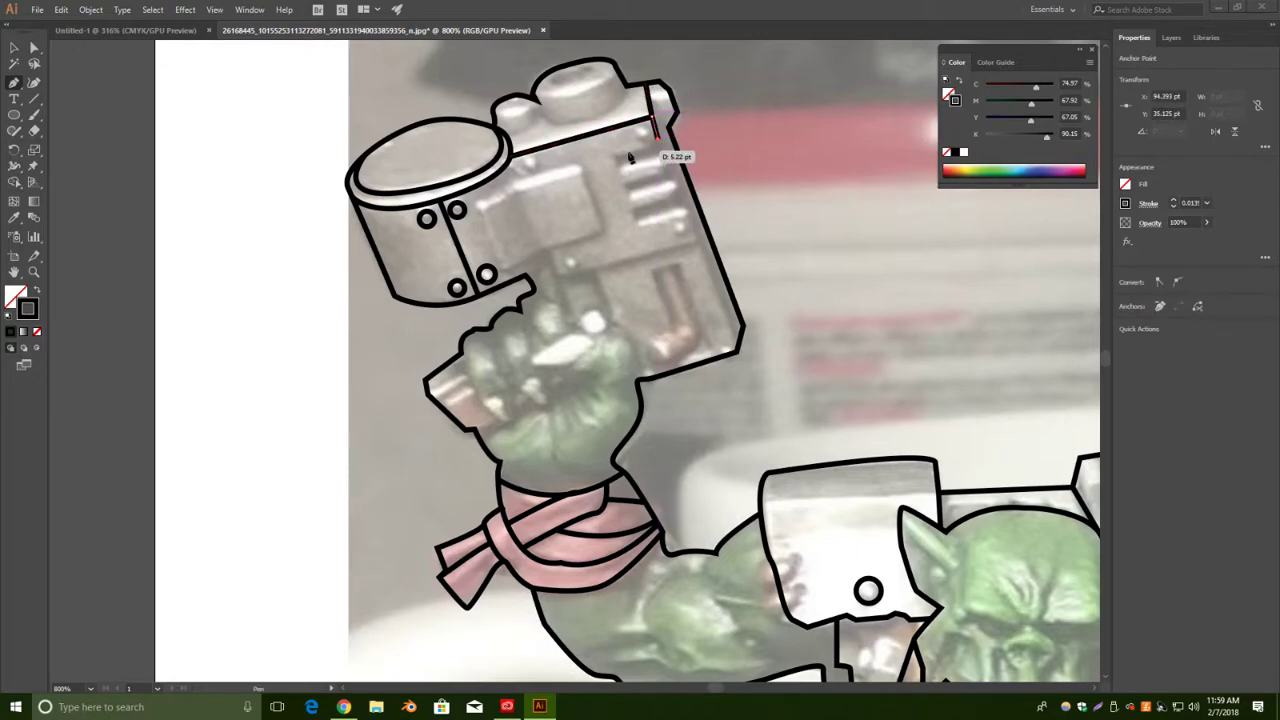
left_click_drag(615, 157, 627, 187)
left_click(663, 159)
left_click(627, 182)
left_click(630, 199)
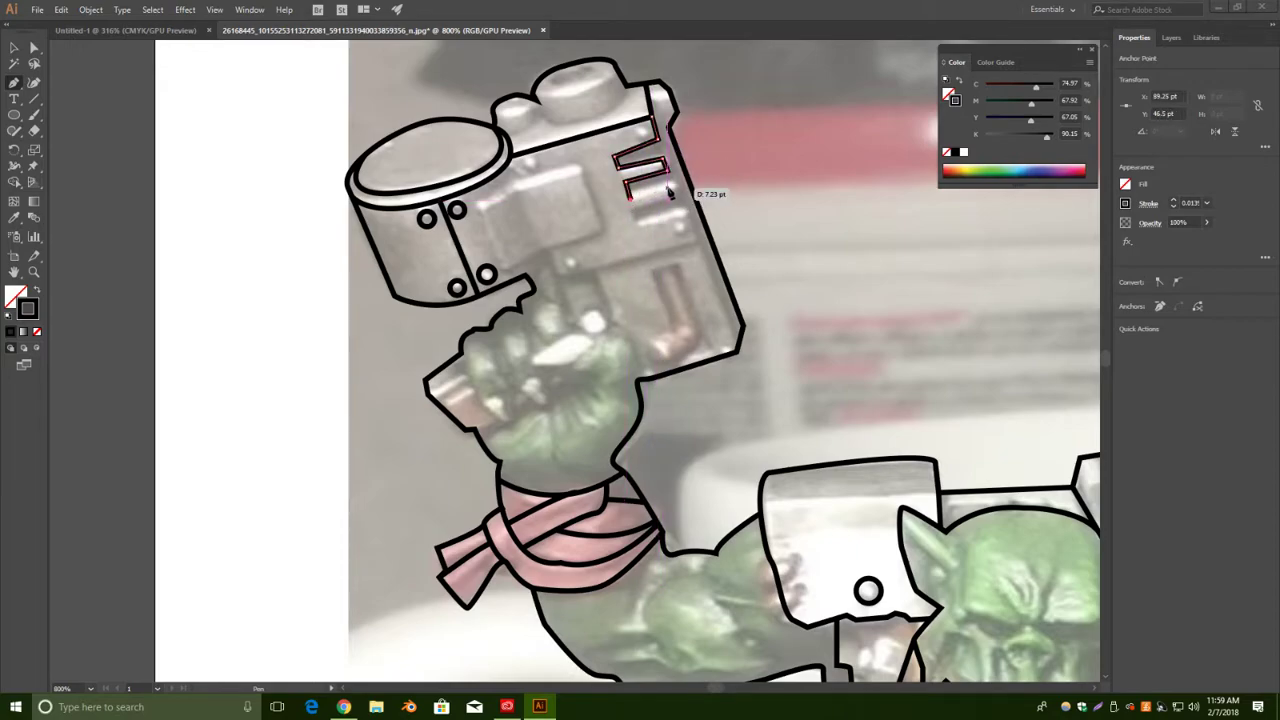
left_click(670, 185)
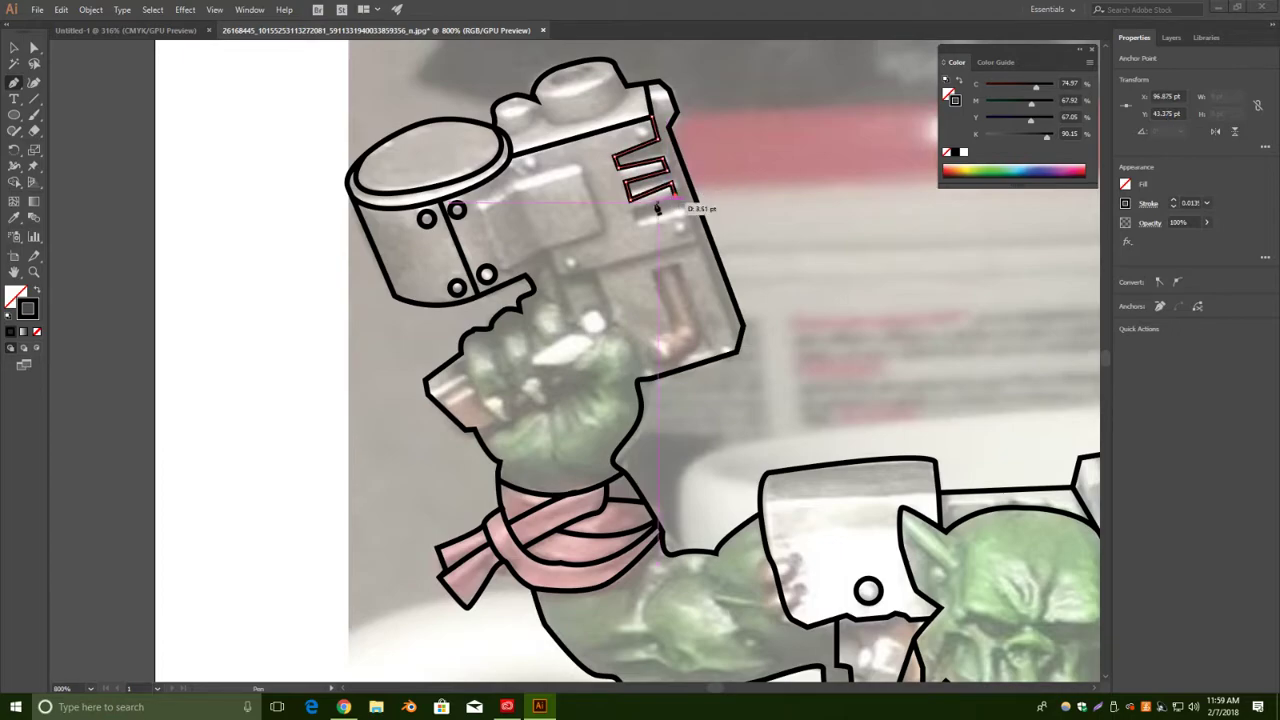
left_click(634, 209)
left_click(637, 228)
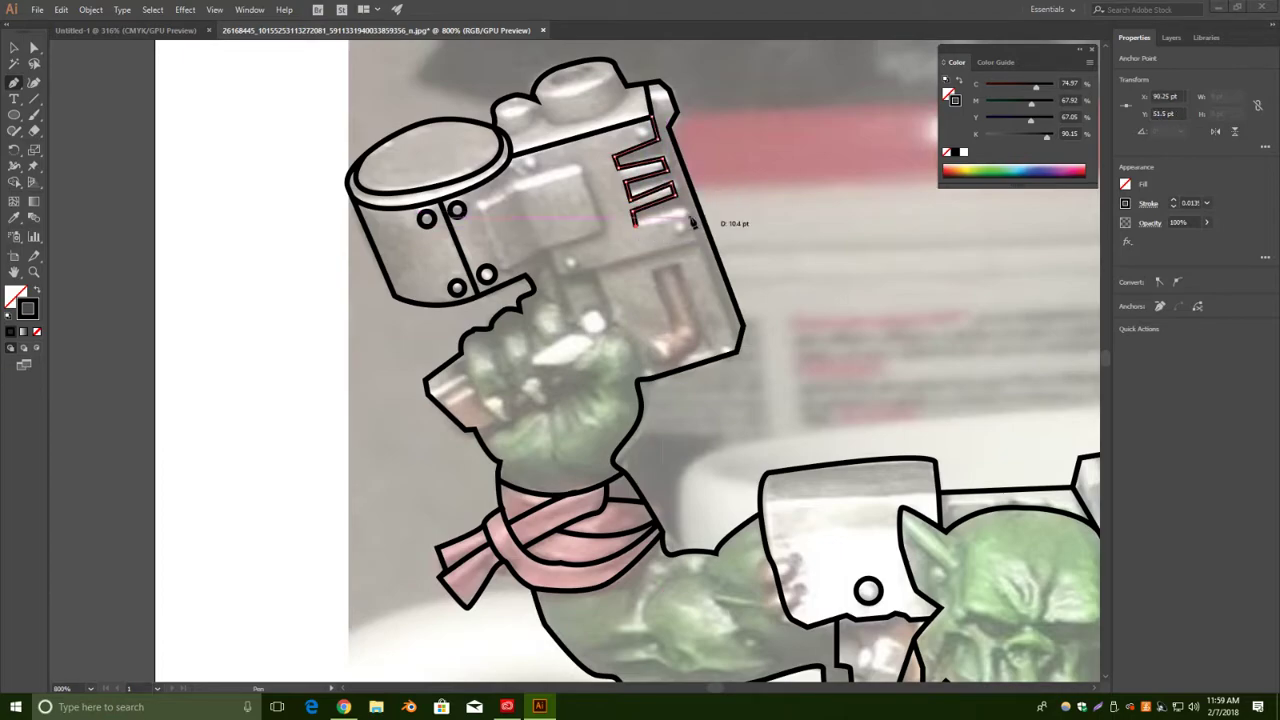
left_click(684, 212)
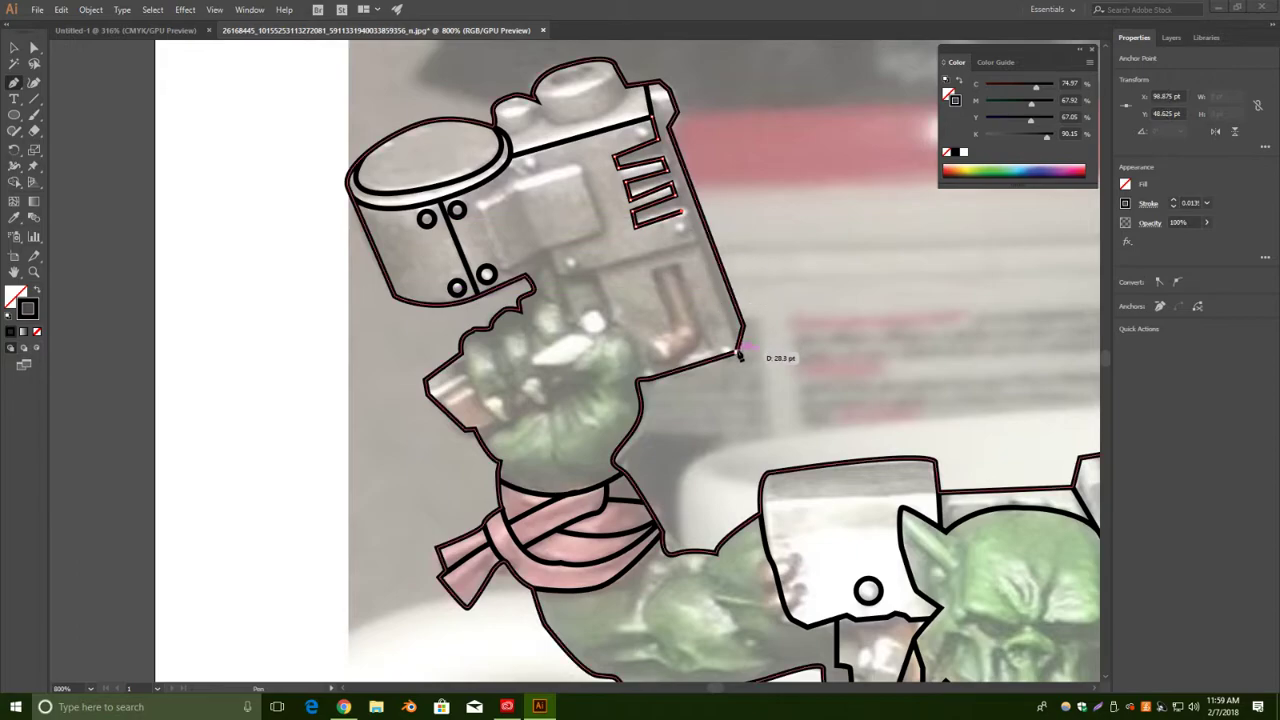
Extend the vent line straight down to the lower far corner of the weapon's outline and finish the path.
left_click(740, 349)
left_click(14, 48)
left_click(110, 89)
Draw the body plate's lower edge from the side line to the fingers, turning up to a point and curving back to the cylinder's lower edge.
left_click(14, 83)
left_click(694, 244)
left_click(557, 272)
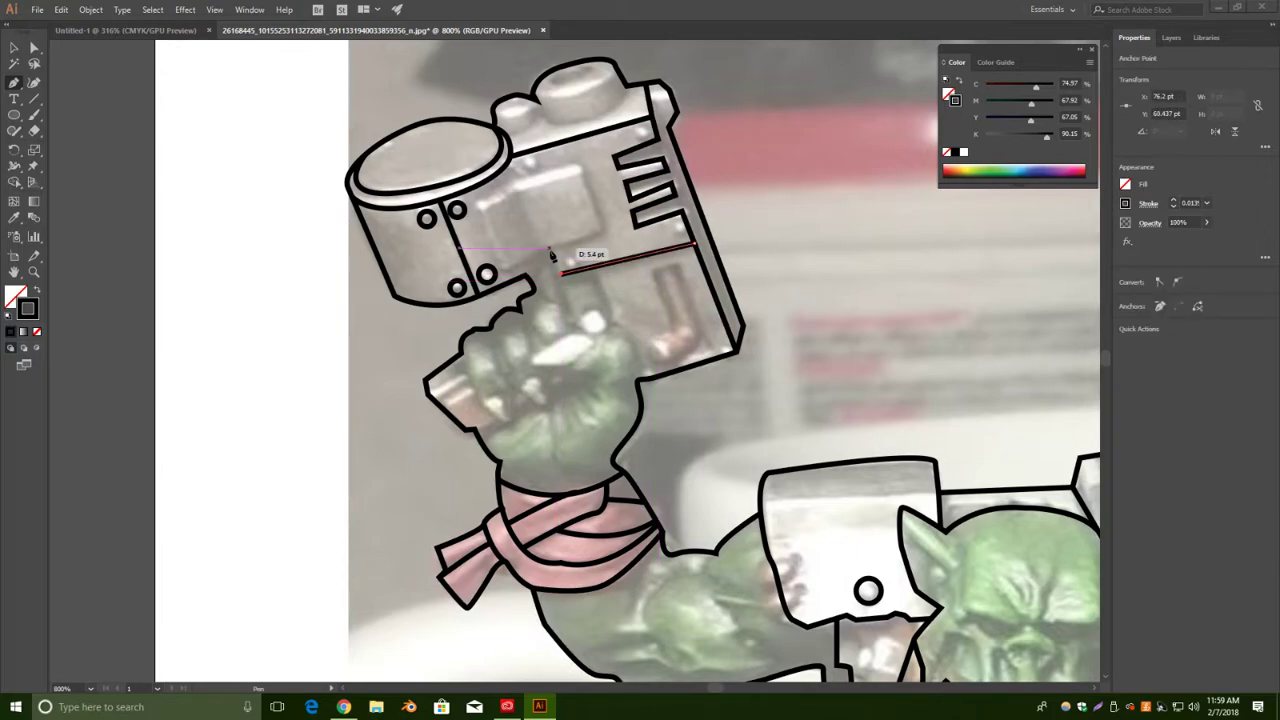
left_click_drag(525, 275, 513, 276)
left_click(12, 47)
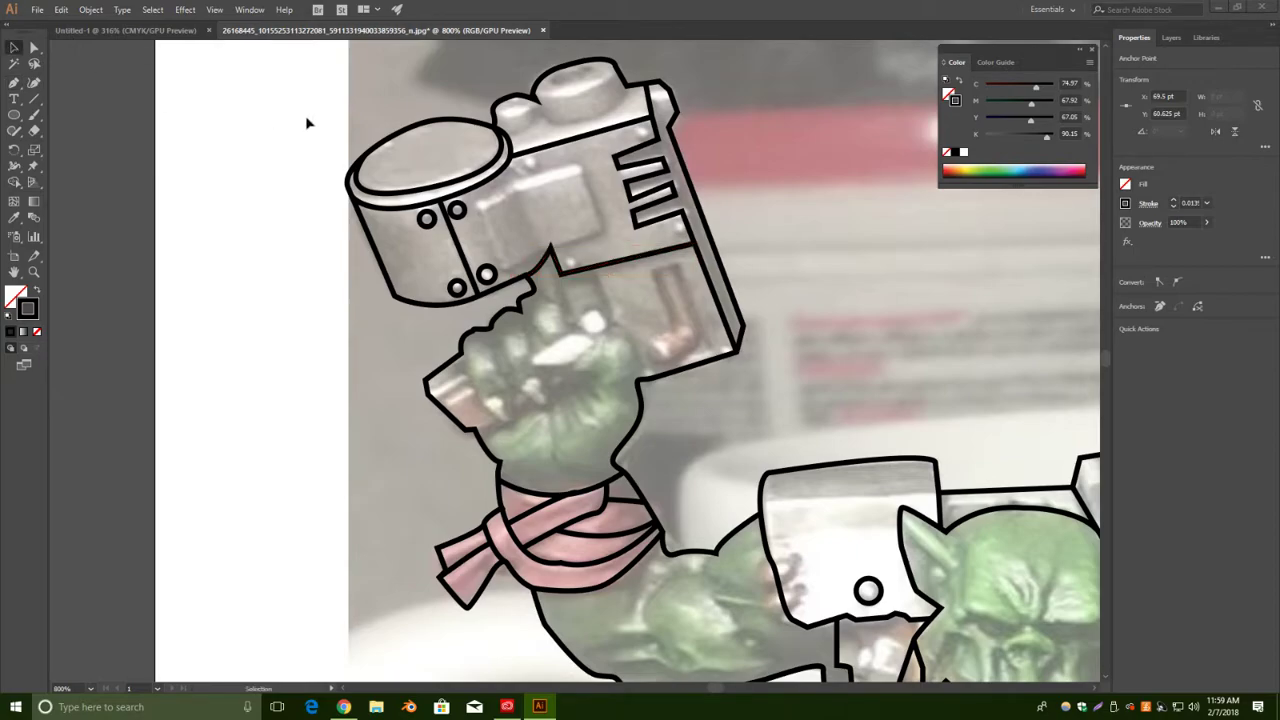
left_click(306, 120)
Draw a closed six-point outline around the raised panel between the cylinder and the vent slots.
left_click(15, 84)
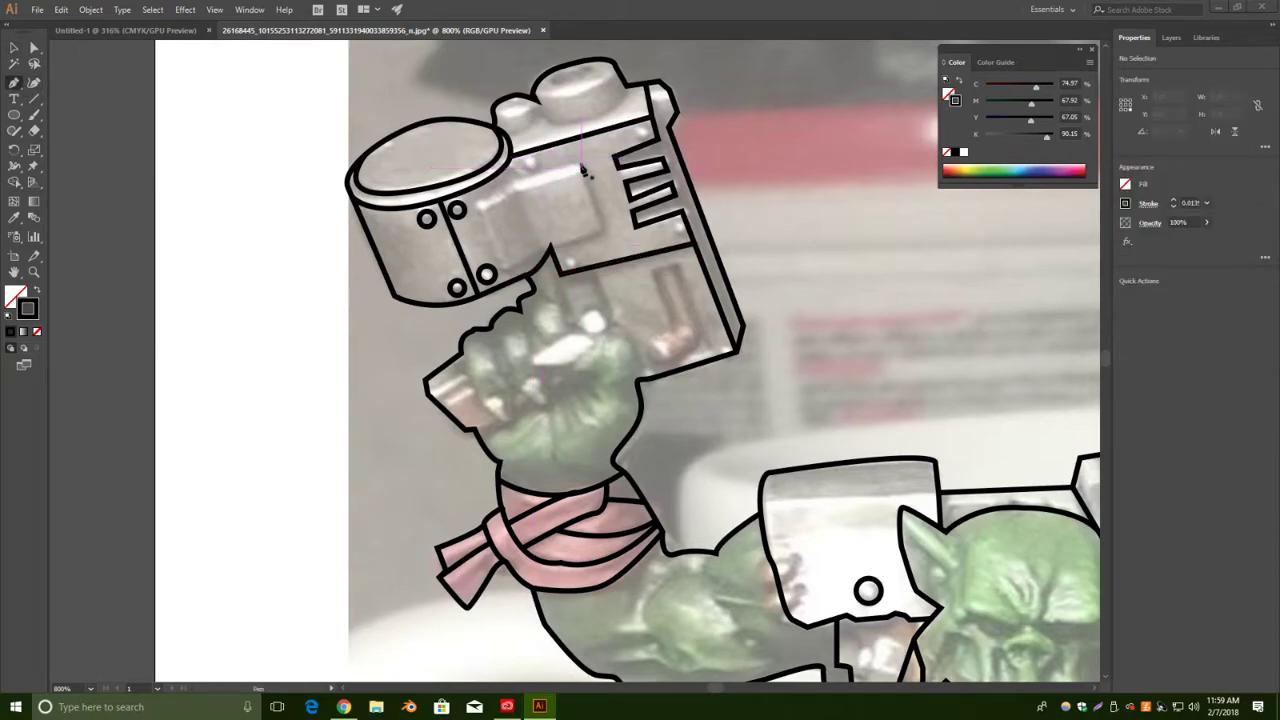
left_click(580, 168)
left_click(510, 183)
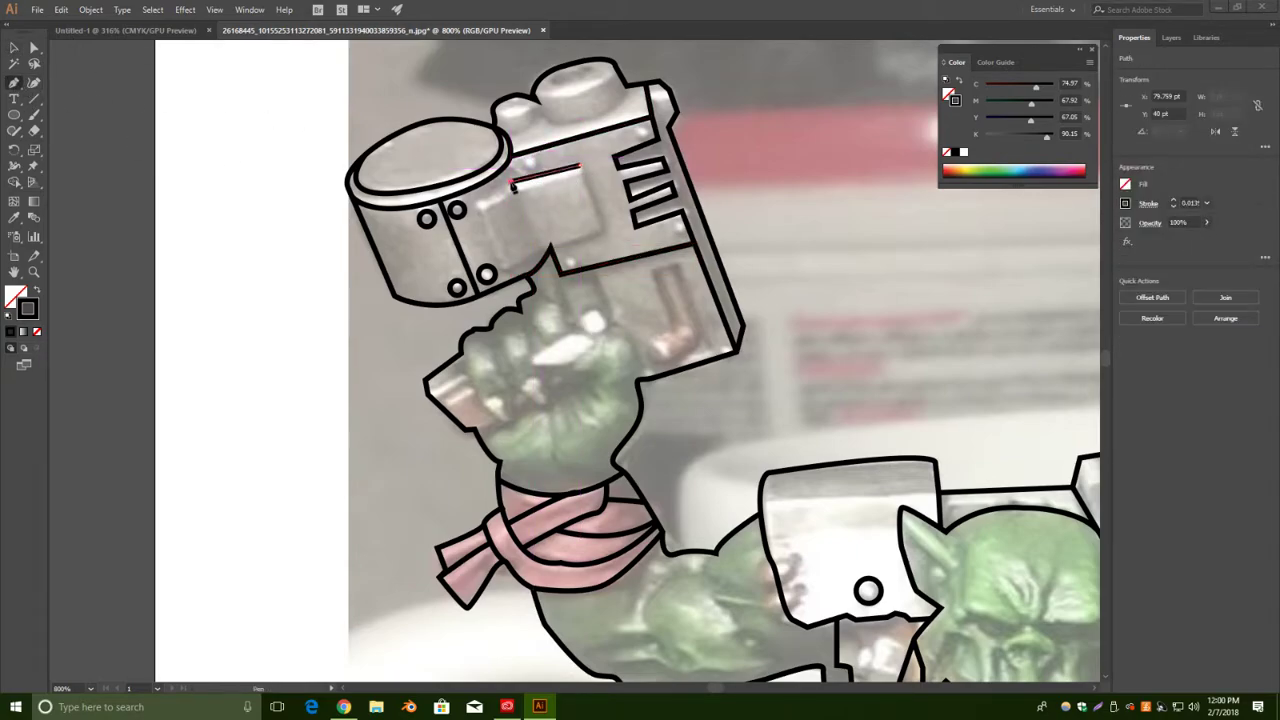
left_click(479, 204)
left_click(503, 272)
left_click(540, 250)
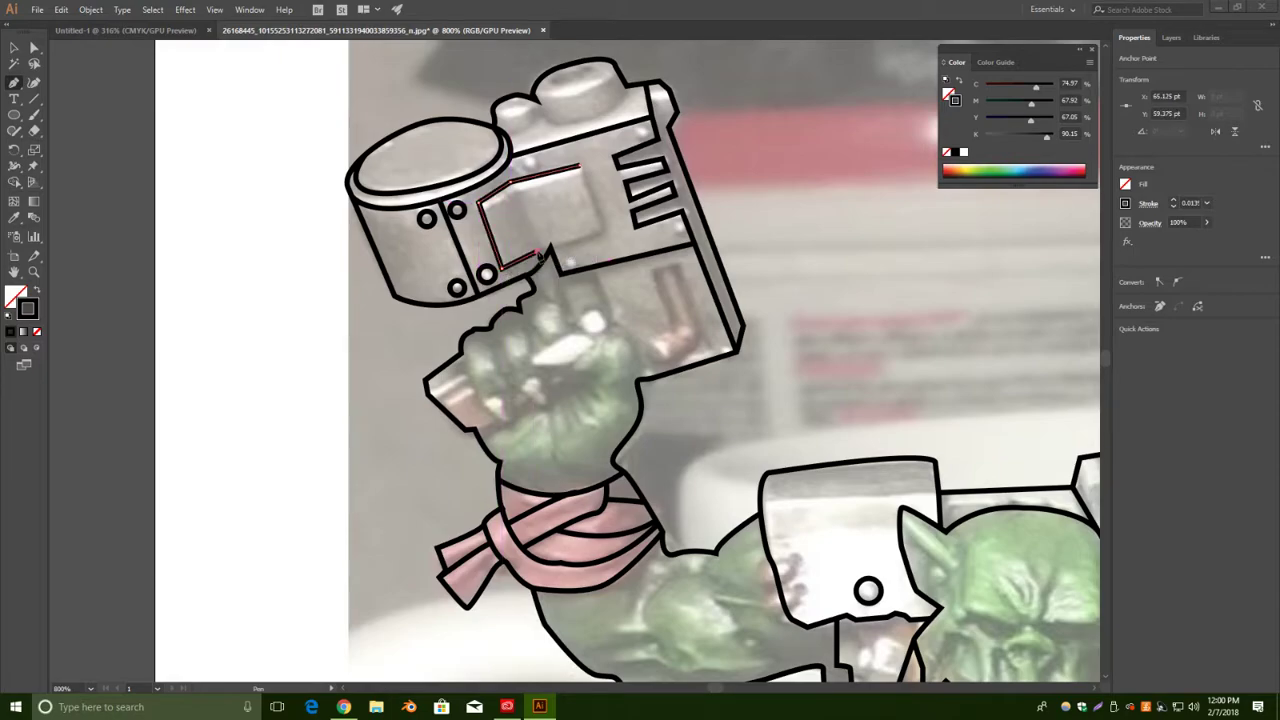
left_click(601, 237)
left_click(580, 167)
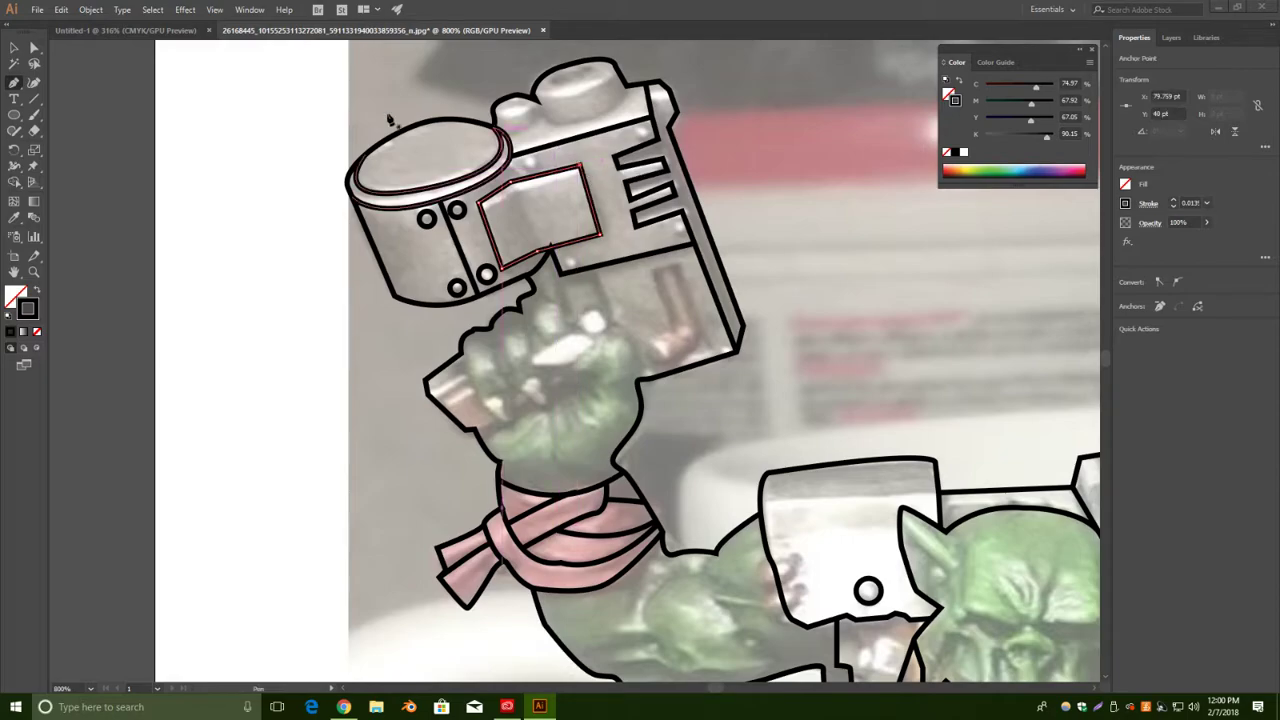
left_click(14, 48)
left_click(129, 100)
Draw a straight divider across the raised panel from the bend in its upper edge to its lower edge.
left_click(14, 82)
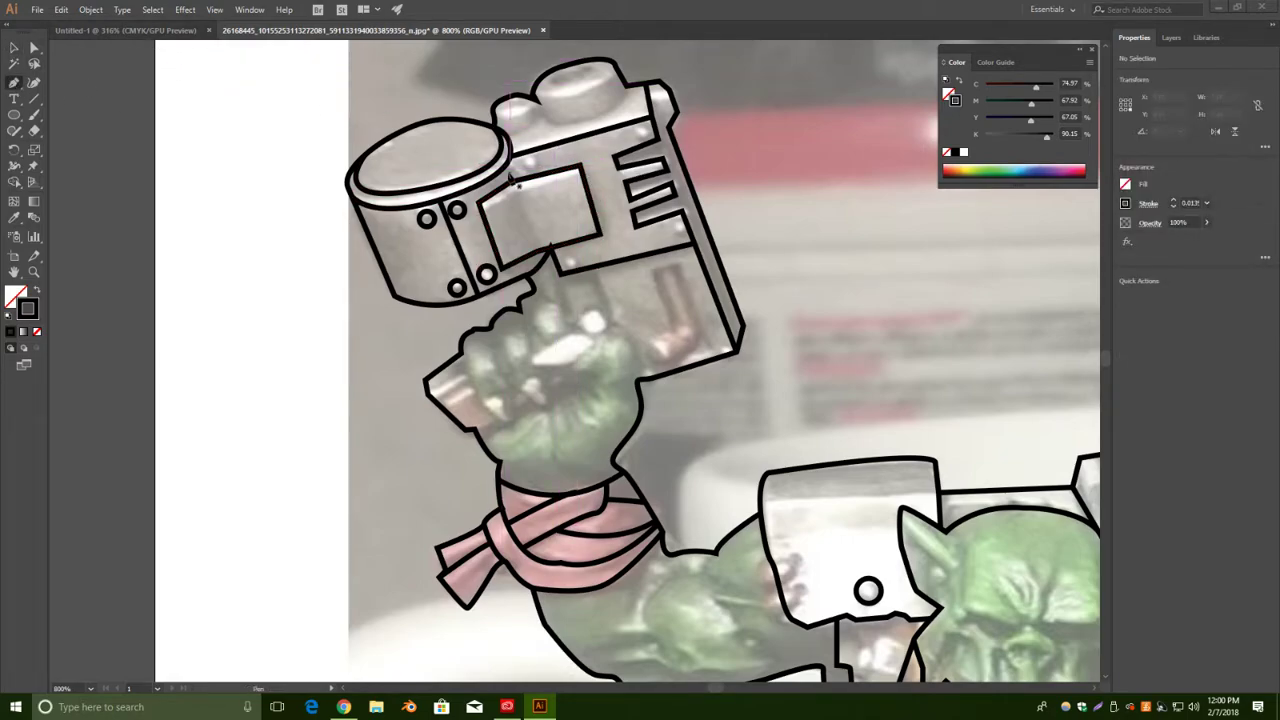
left_click(517, 188)
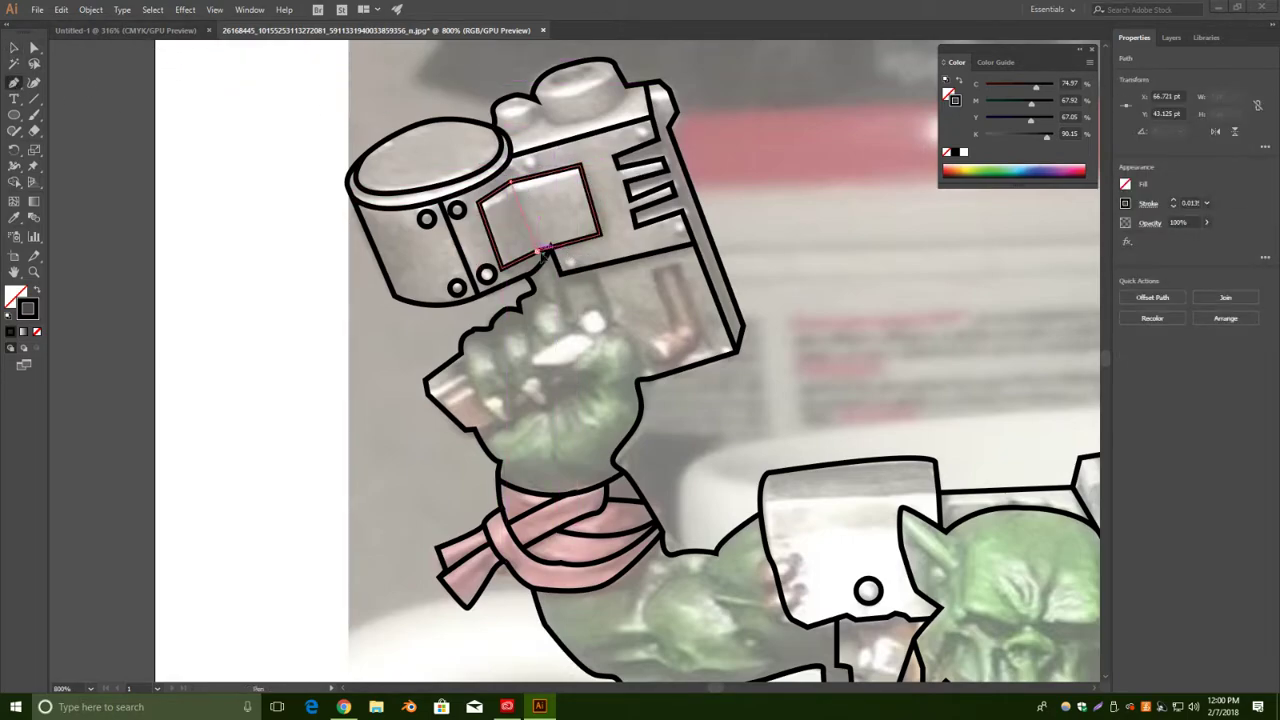
left_click(540, 250)
left_click(14, 48)
left_click(257, 116)
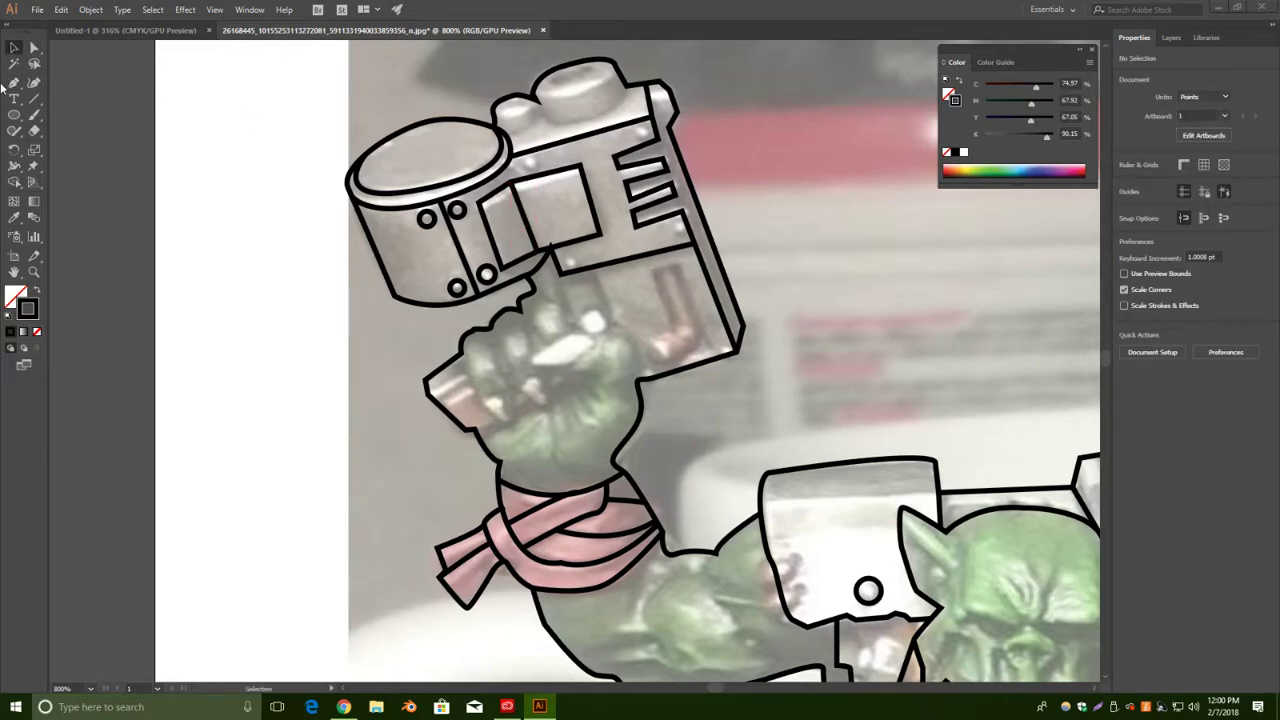
Draw four small rivet circles at the corners of the weapon's body plate, with the one above the fingers about 0.9 pt wide.
left_click(14, 114)
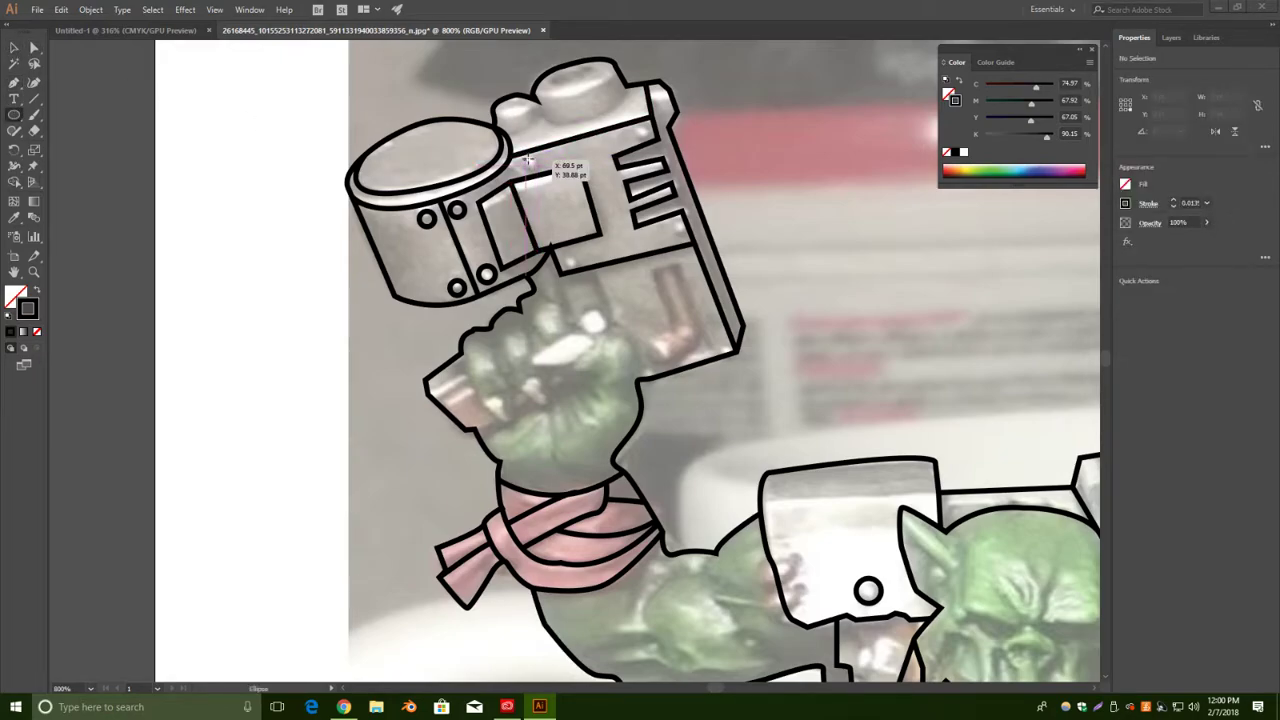
left_click_drag(526, 154, 543, 171)
left_click_drag(569, 259, 574, 264)
left_click_drag(676, 225, 679, 231)
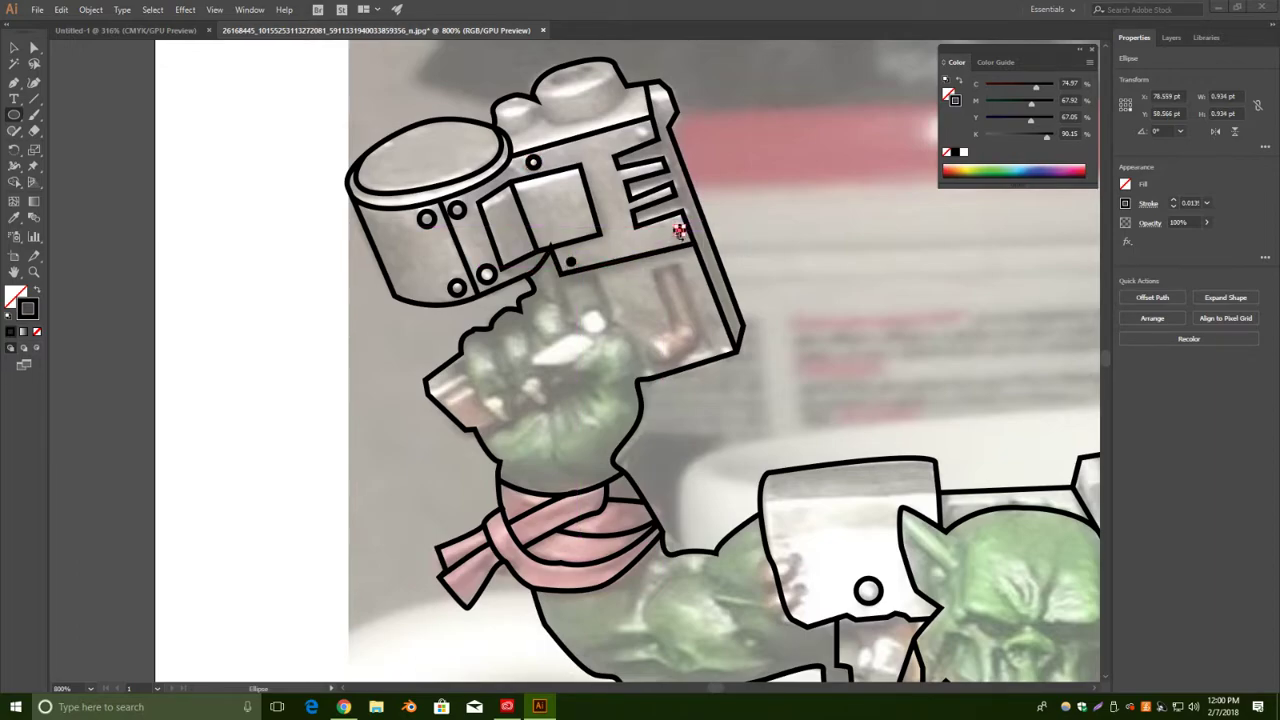
left_click_drag(632, 126, 646, 138)
left_click(240, 101)
scroll(777, 200, "down", 2)
scroll(798, 366, "up", 2)
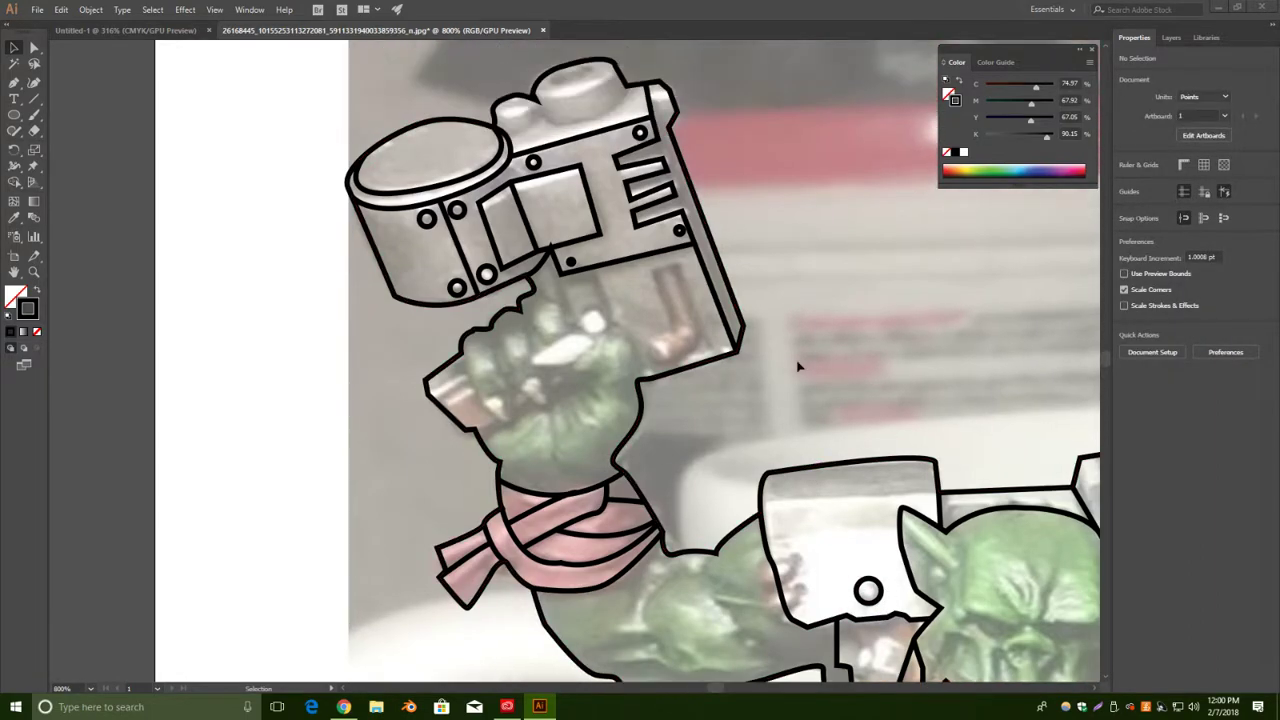
Draw a straight line along the open ends of the vent slots, from the top of the zigzag to the lowest slot's end.
left_click(14, 83)
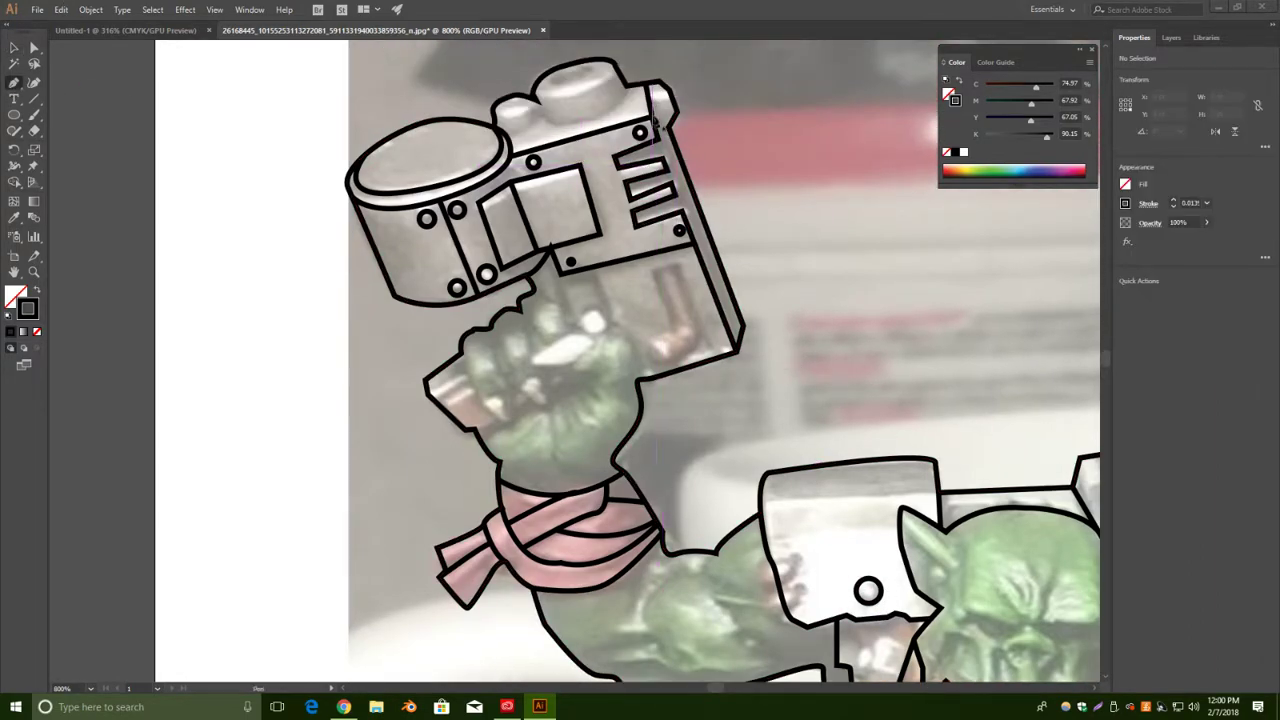
left_click(657, 139)
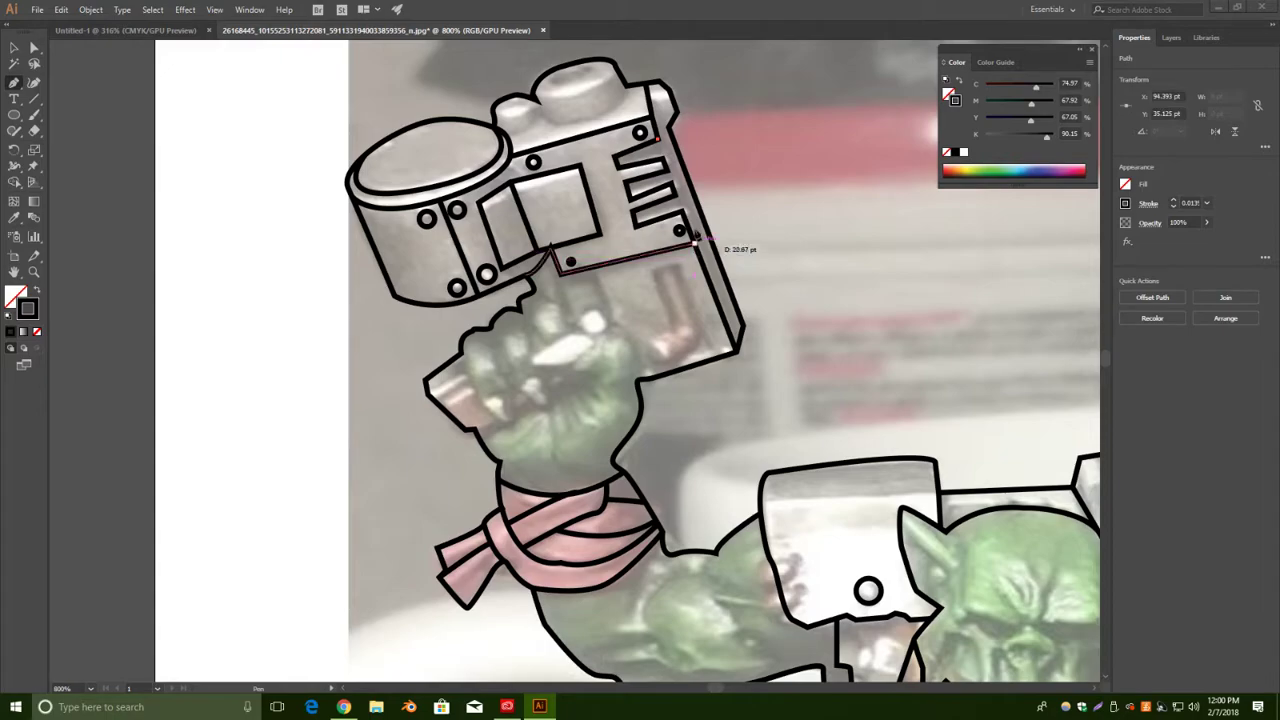
left_click(683, 211)
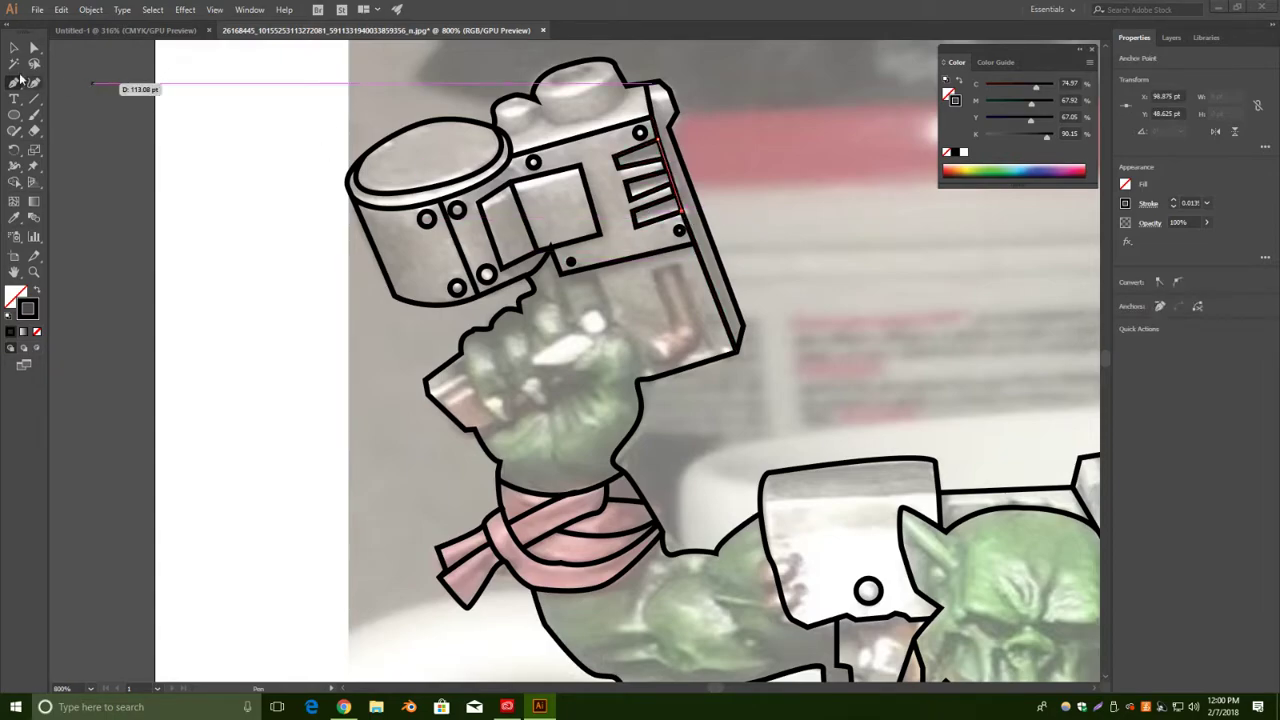
left_click(14, 48)
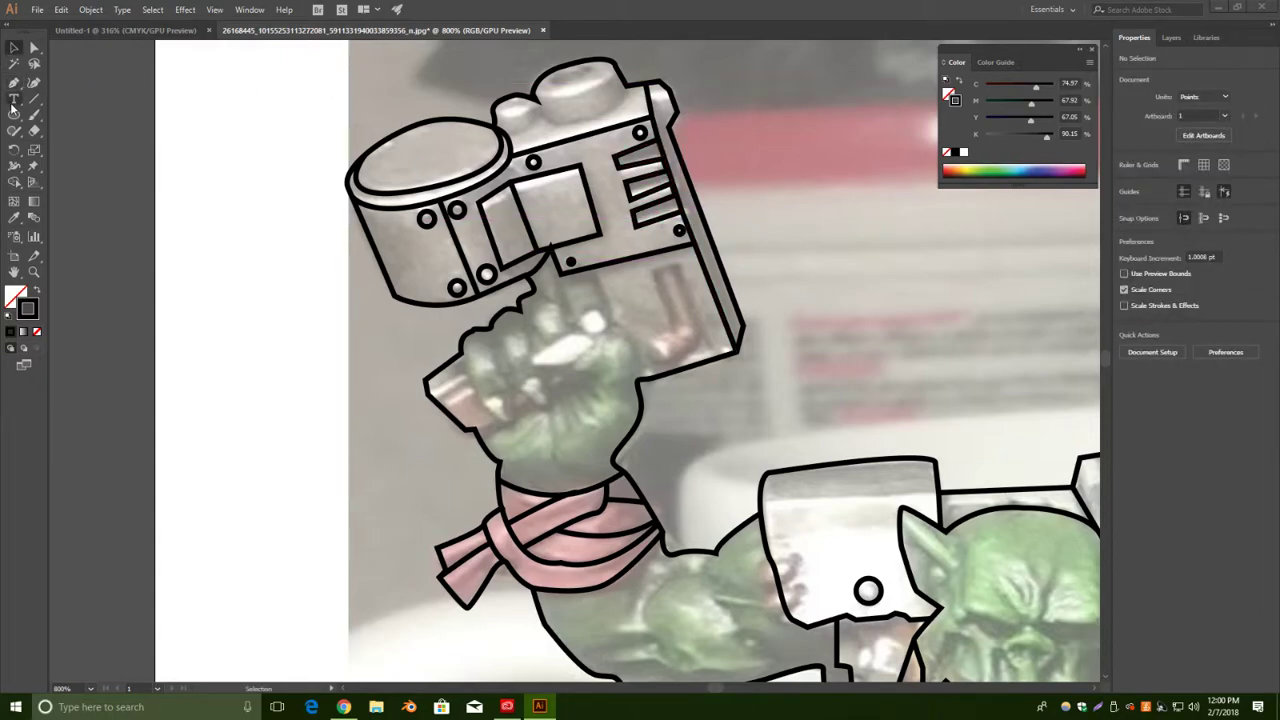
Draw a short horizontal line across the weapon's small far top corner block, from the body edge to the outer outline.
left_click(14, 82)
left_click(657, 92)
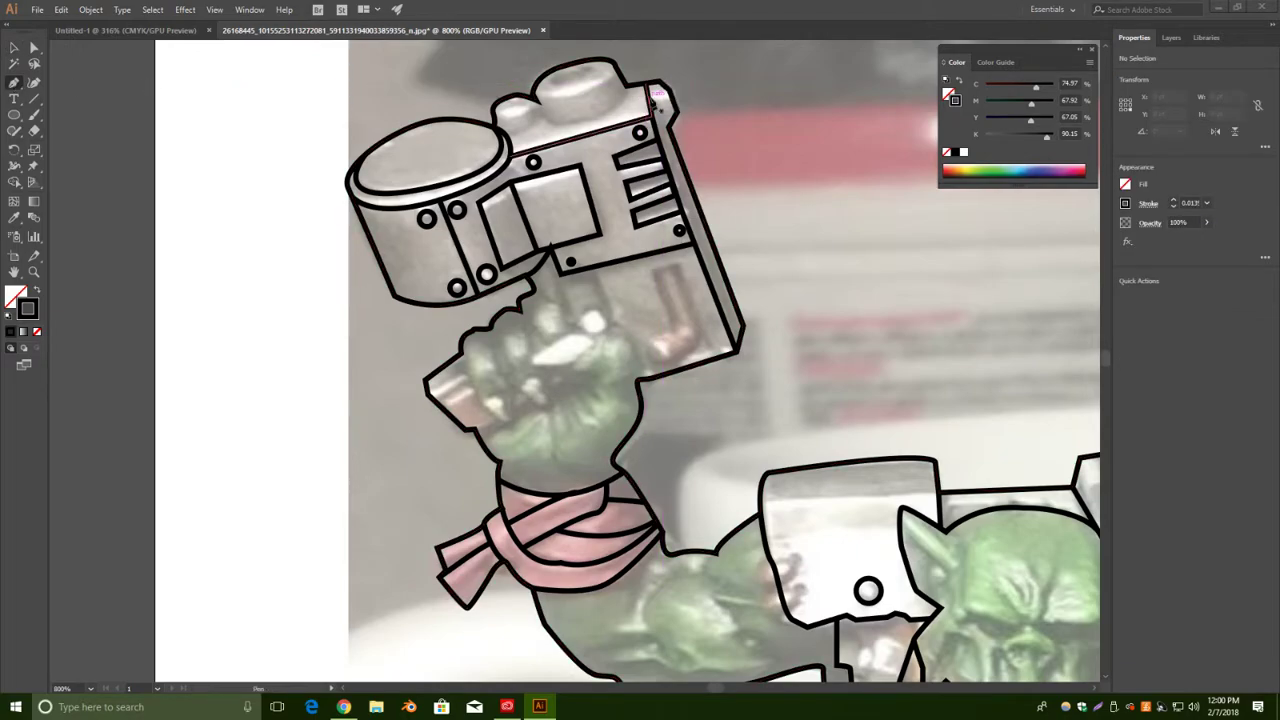
left_click(649, 98)
left_click(673, 98)
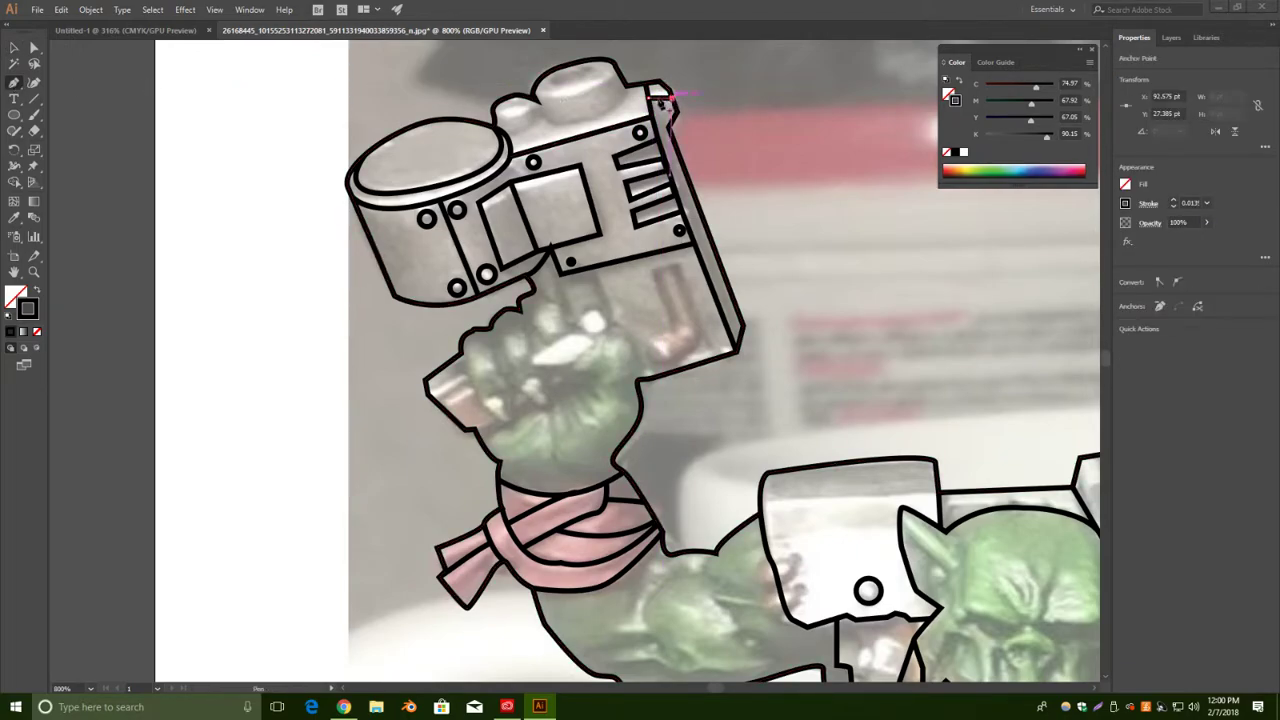
Draw an ellipse about 7 by 2.2 pt on top of the weapon's larger knob, tilted about 17°.
key("l")
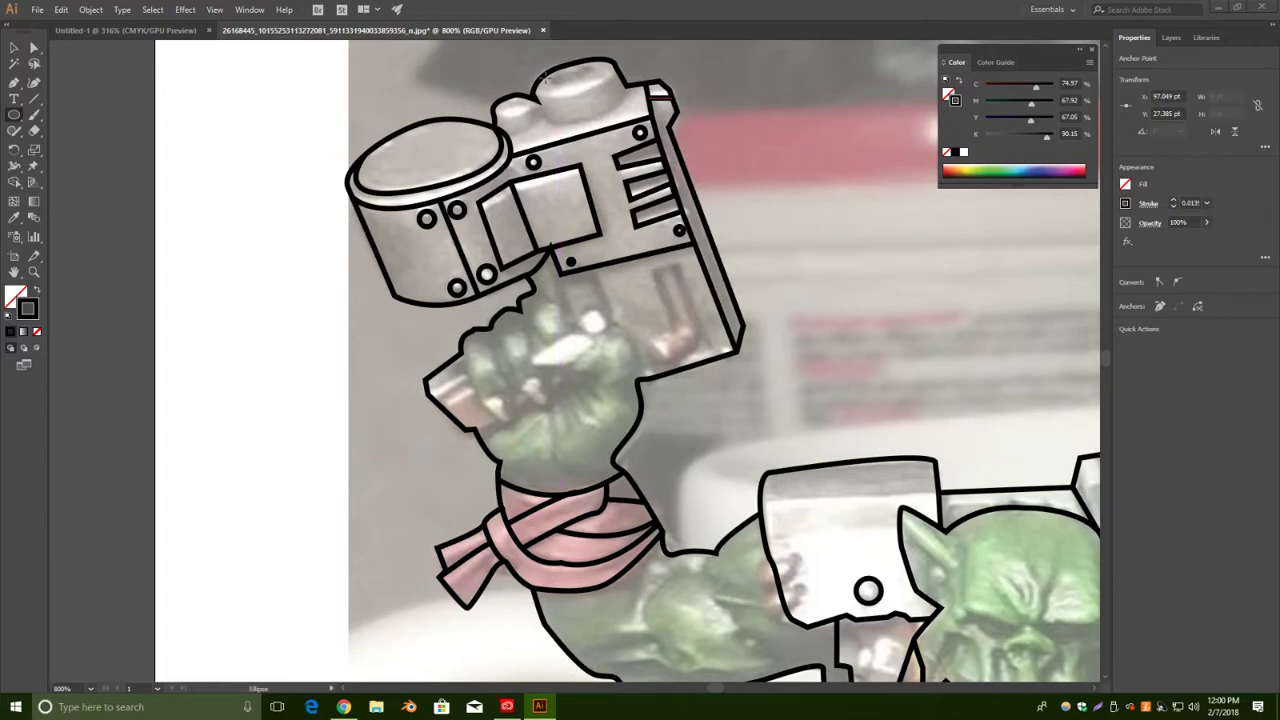
left_click_drag(553, 74, 600, 84)
key("v")
key("Right")
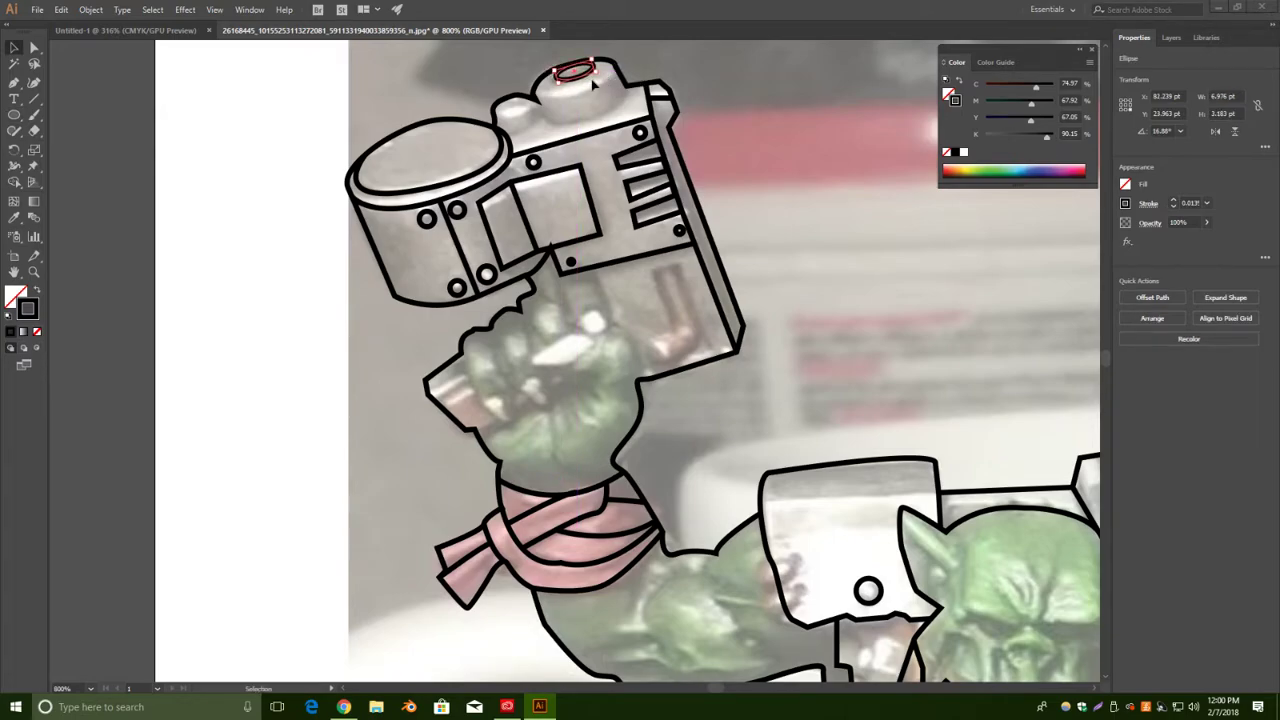
left_click(793, 92)
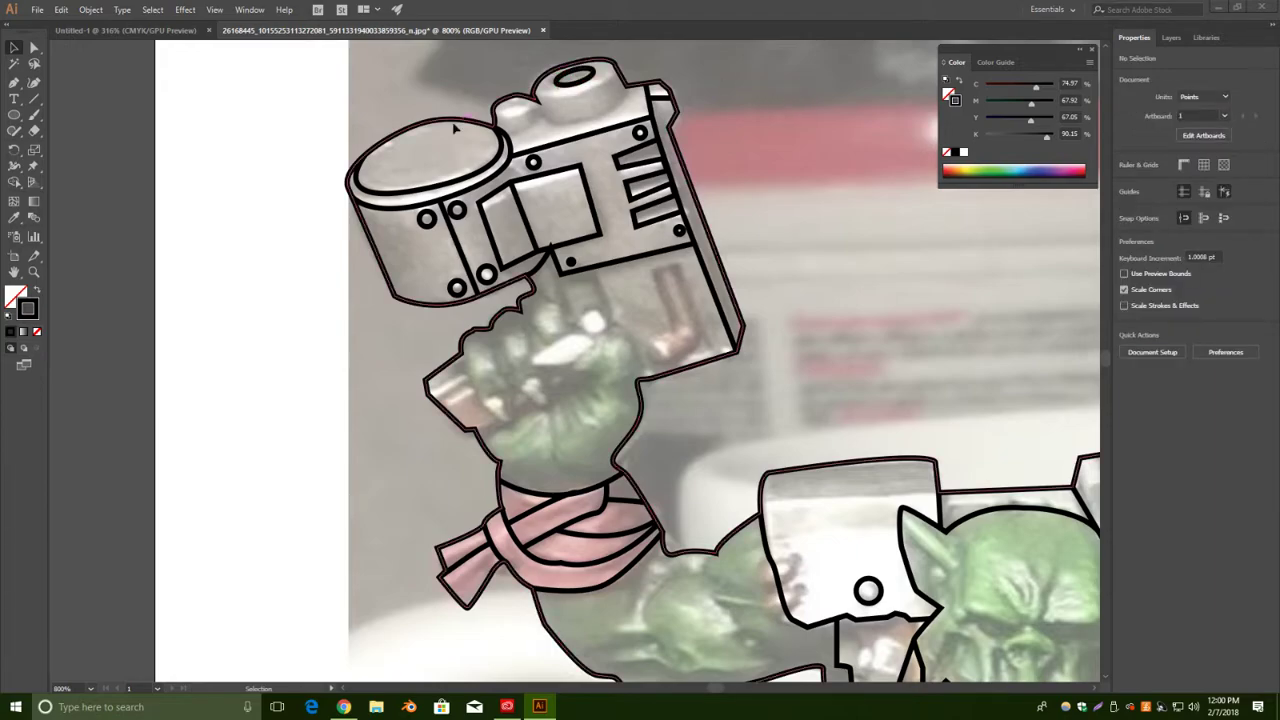
Draw an ellipse about 4.3 by 1.6 pt, tilted about 13°, on the smaller knob's top and trace the curved rim beneath it.
left_click(14, 116)
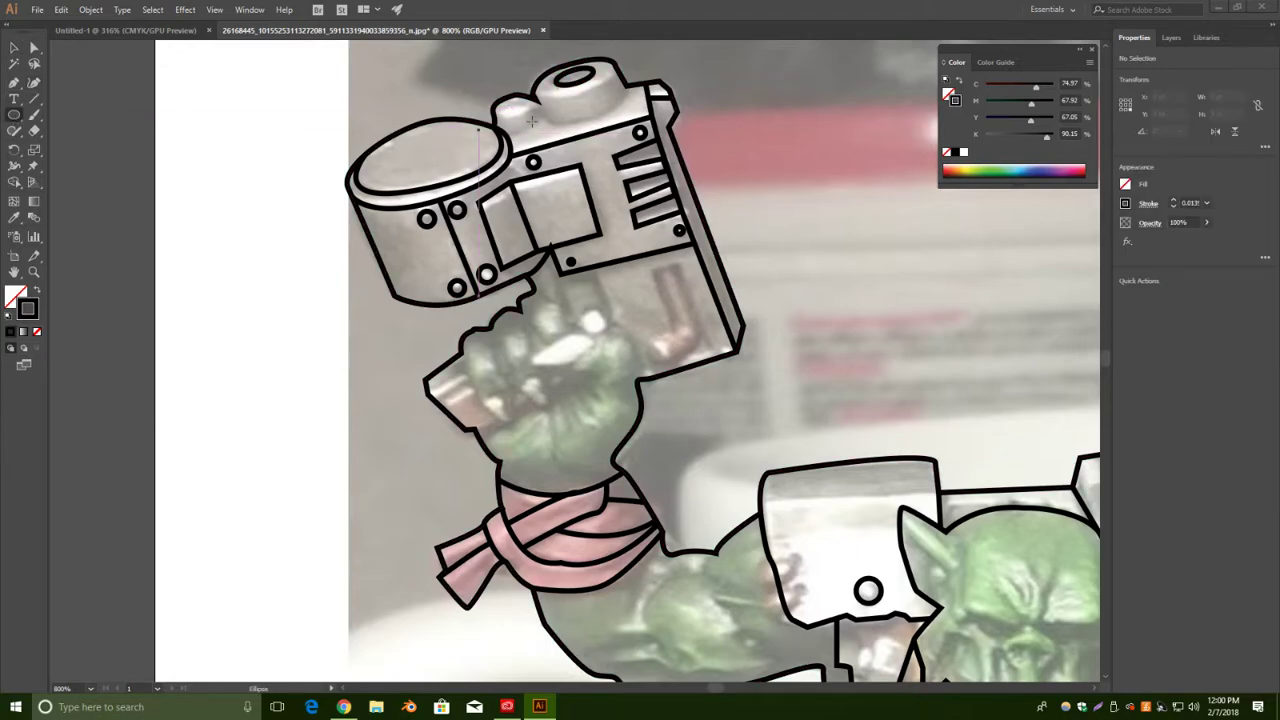
left_click_drag(500, 98, 539, 104)
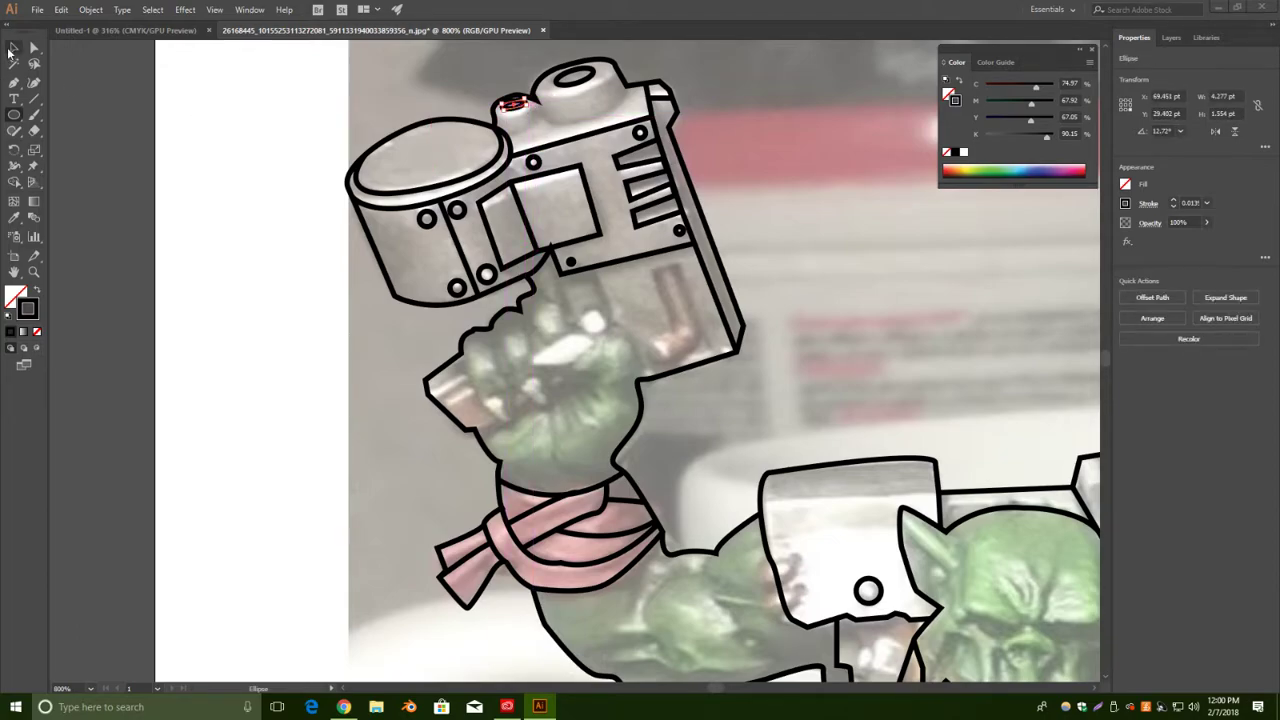
left_click(17, 84)
left_click(494, 113)
left_click(540, 101)
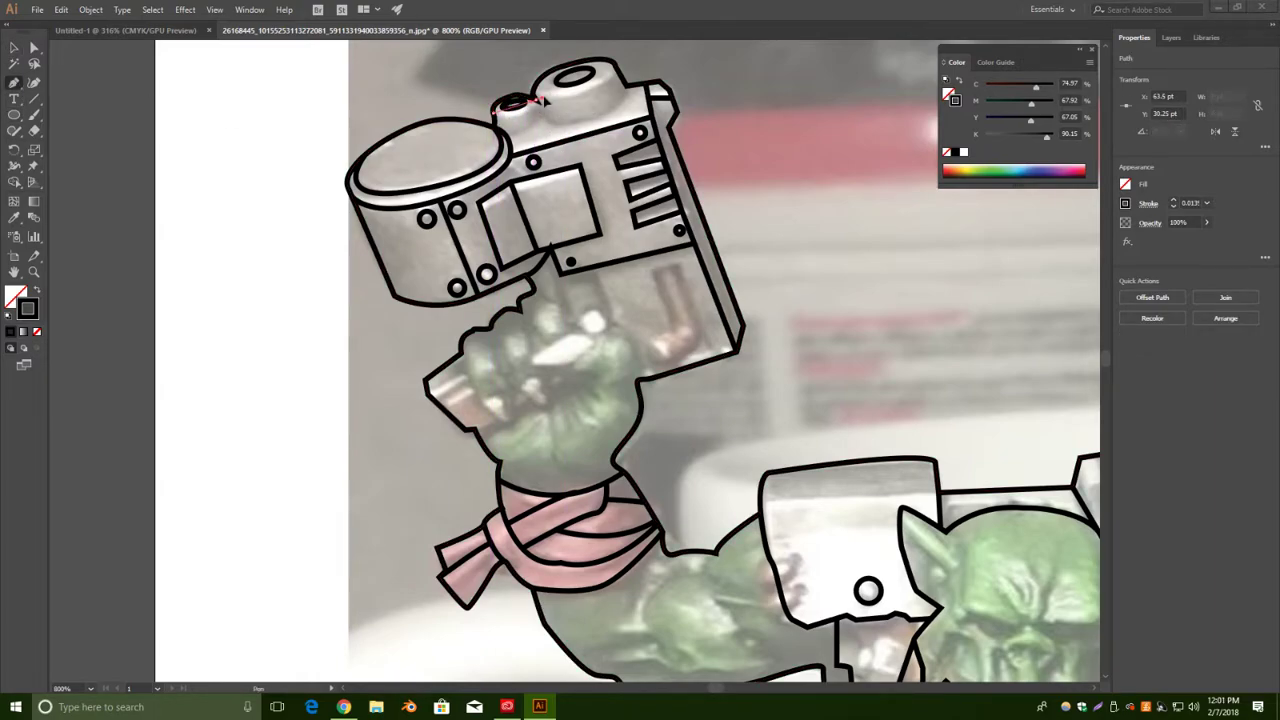
left_click_drag(544, 81, 544, 81)
left_click(14, 48)
left_click(160, 81)
key("p")
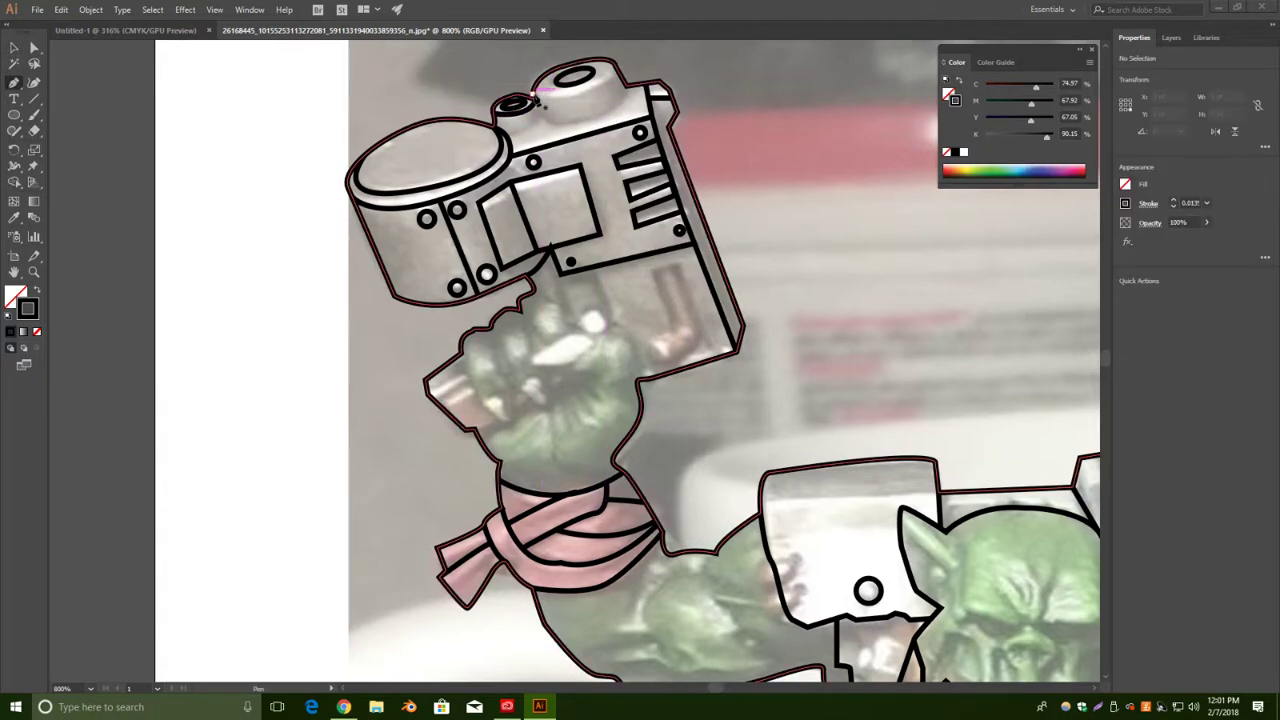
left_click(536, 98)
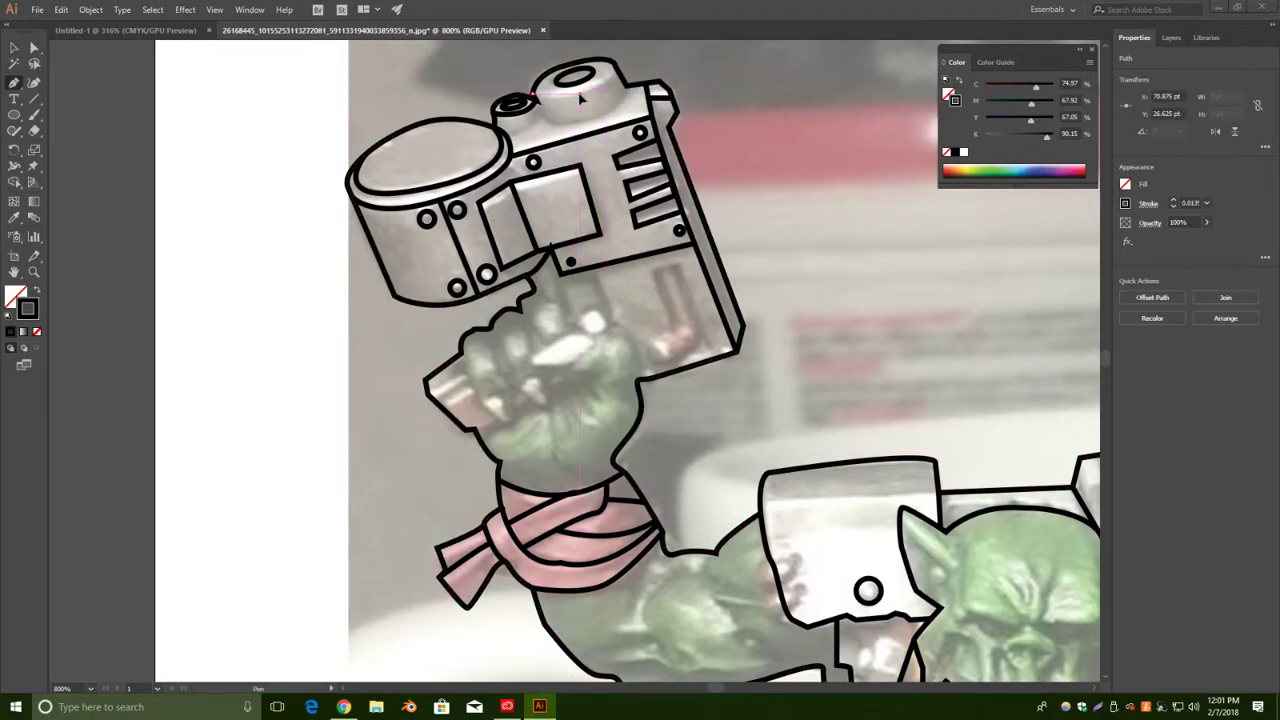
left_click(606, 87)
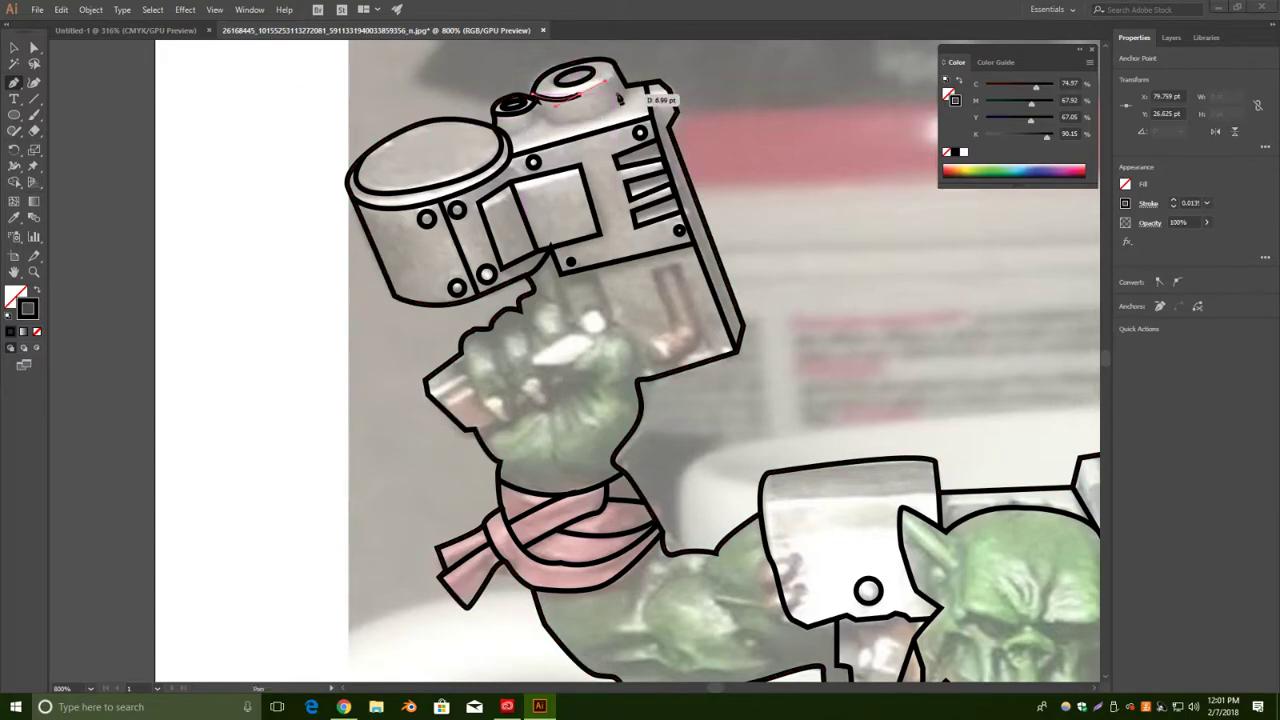
key("ctrl+z")
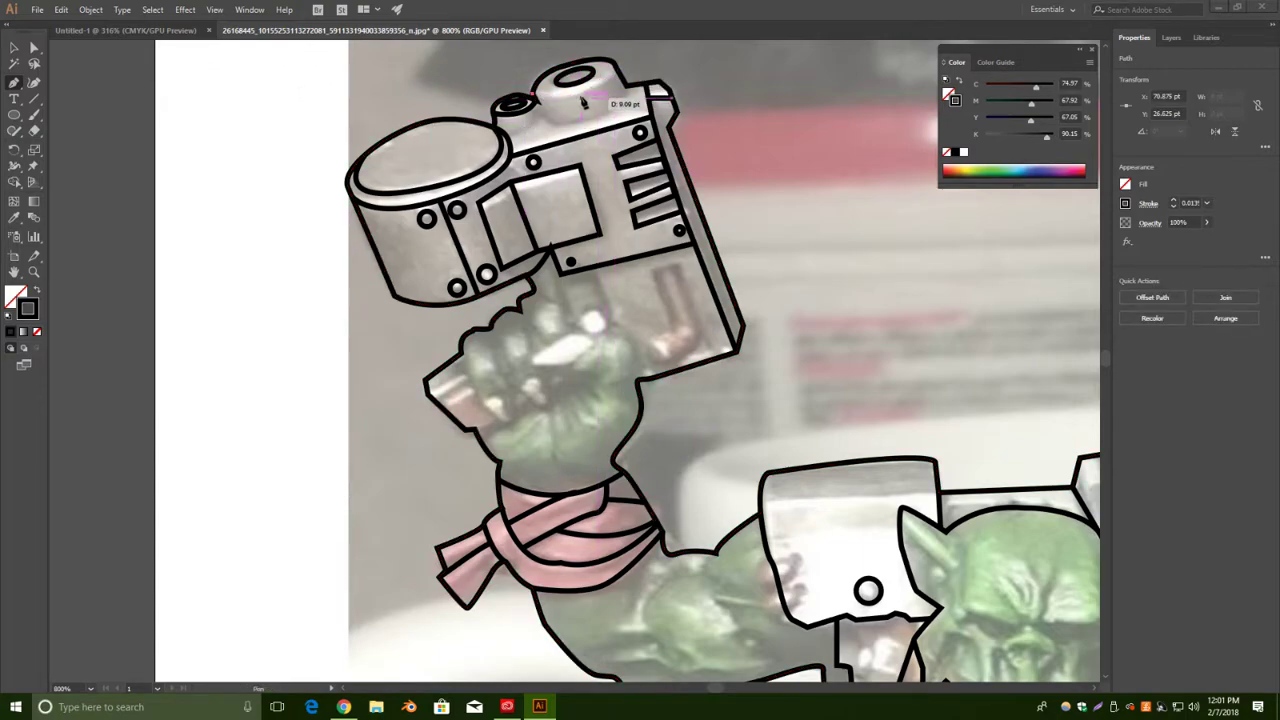
mouse_move(603, 88)
left_mouse_down()
mouse_move(541, 95)
mouse_move(584, 97)
left_mouse_up()
key("ctrl+z")
key("ctrl+z")
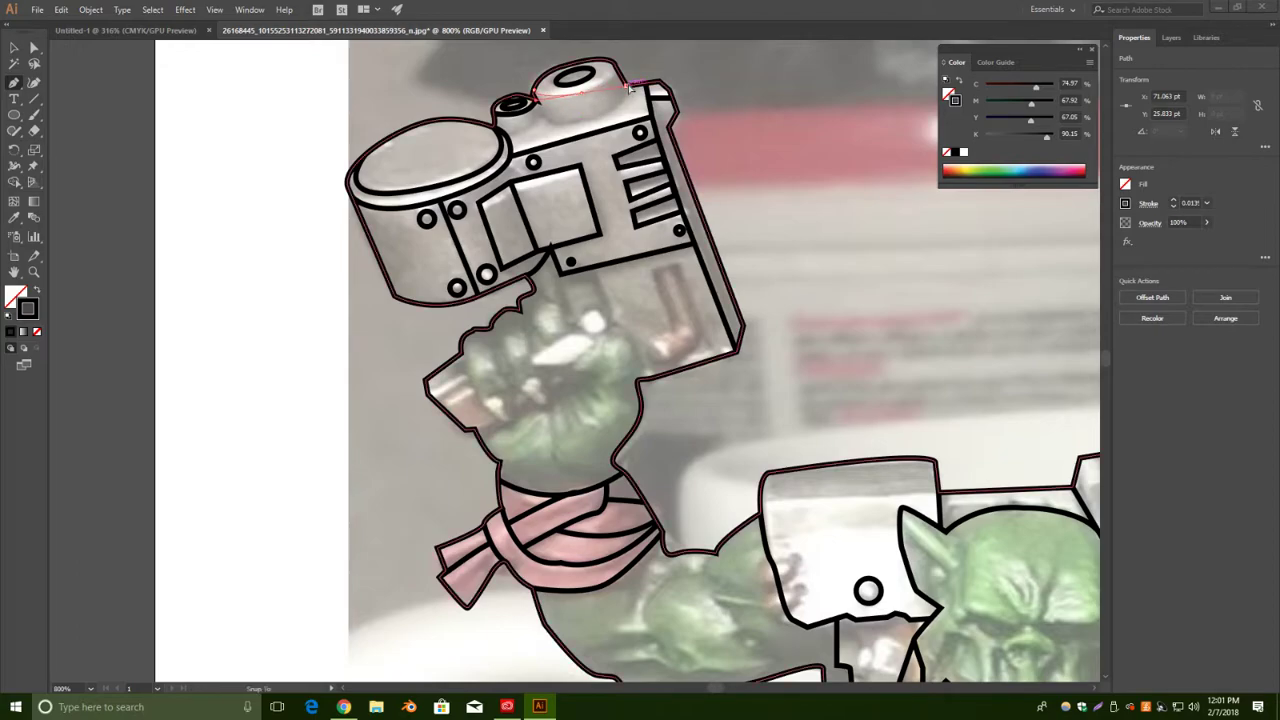
Trace the curved lower rim of the weapon's larger top knob, from its near side around to the far outer outline.
left_click(626, 85)
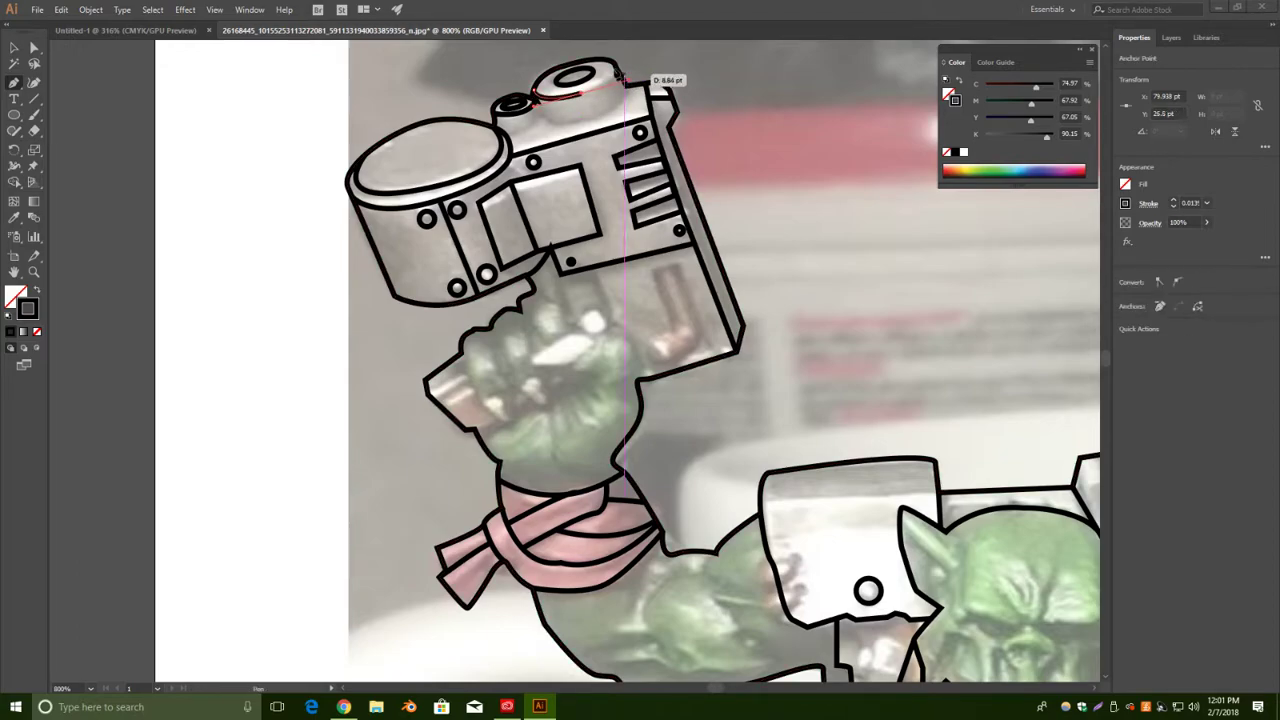
left_click(616, 67)
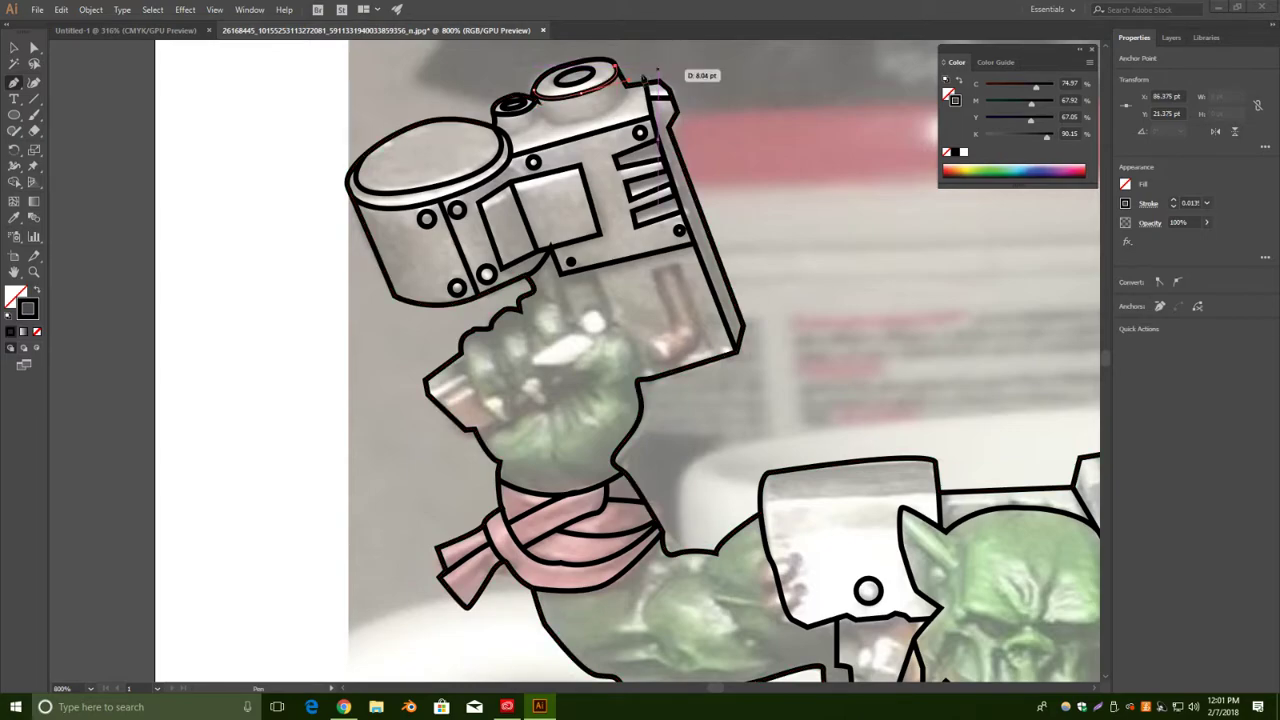
left_click(13, 46)
left_click(266, 137)
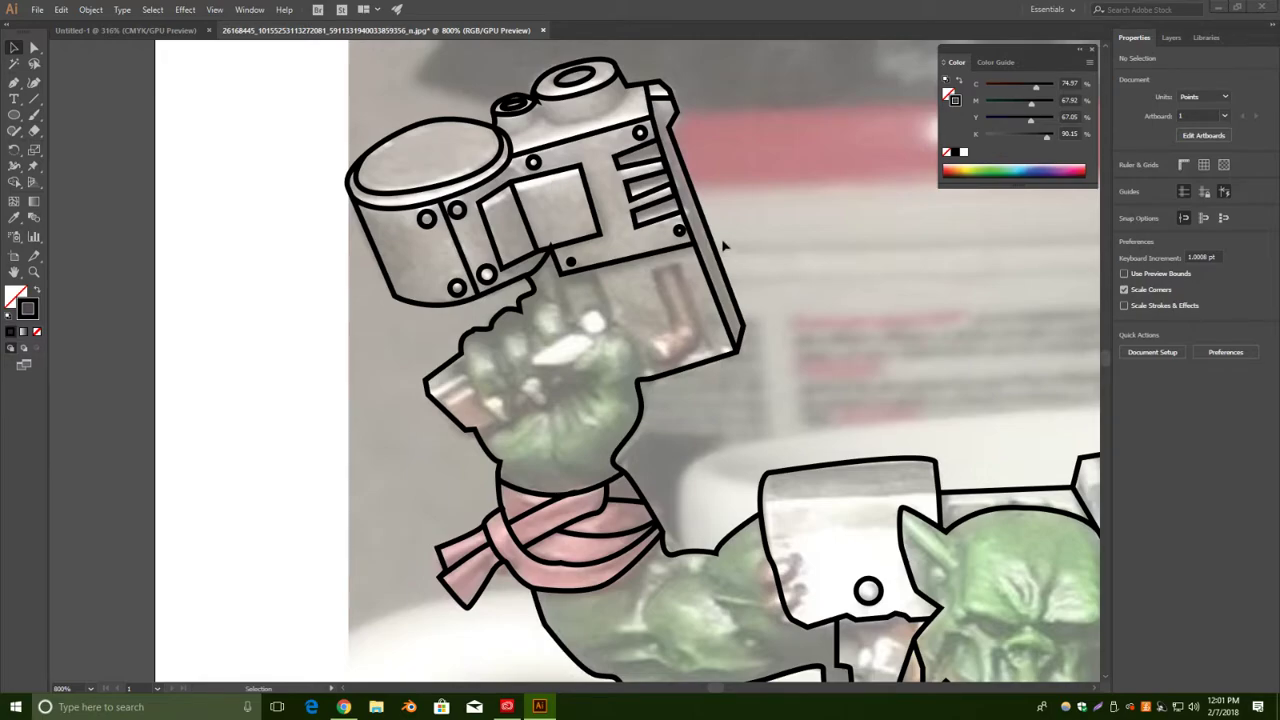
Trace the fist's edge against the weapon, from the body panel's lower line down to the outer outline above the wrist.
left_click(13, 82)
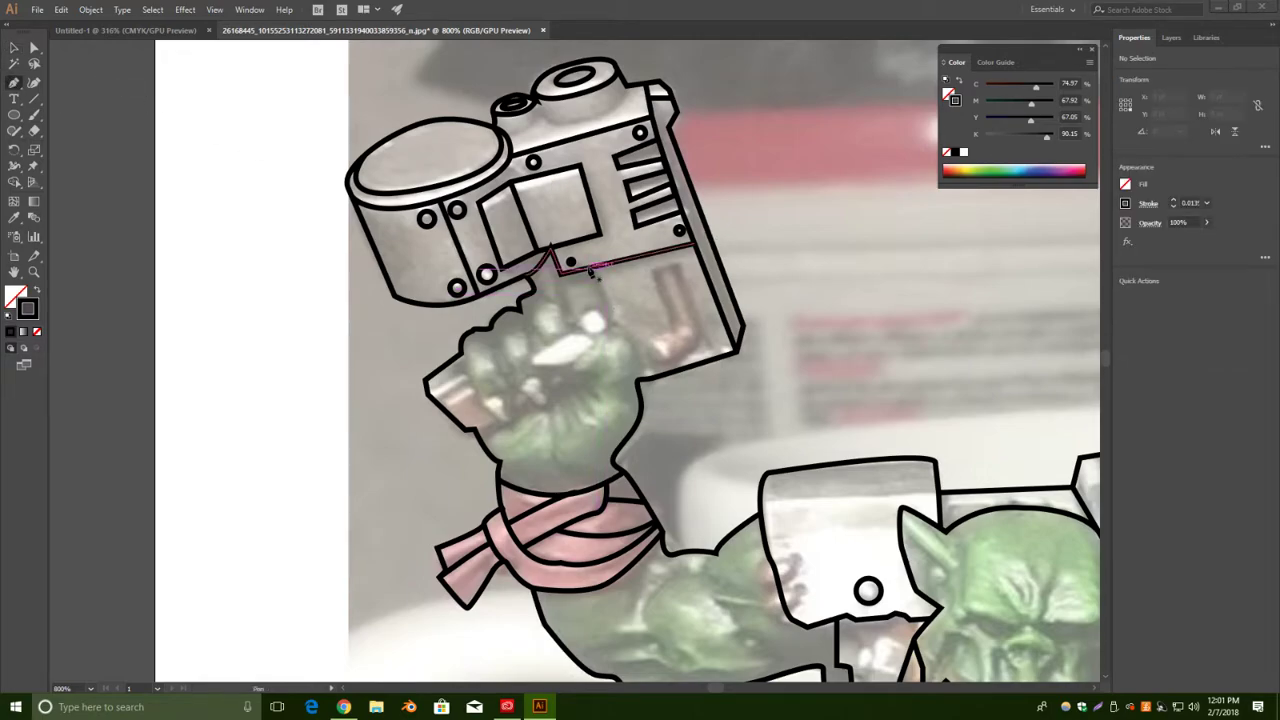
left_click(597, 268)
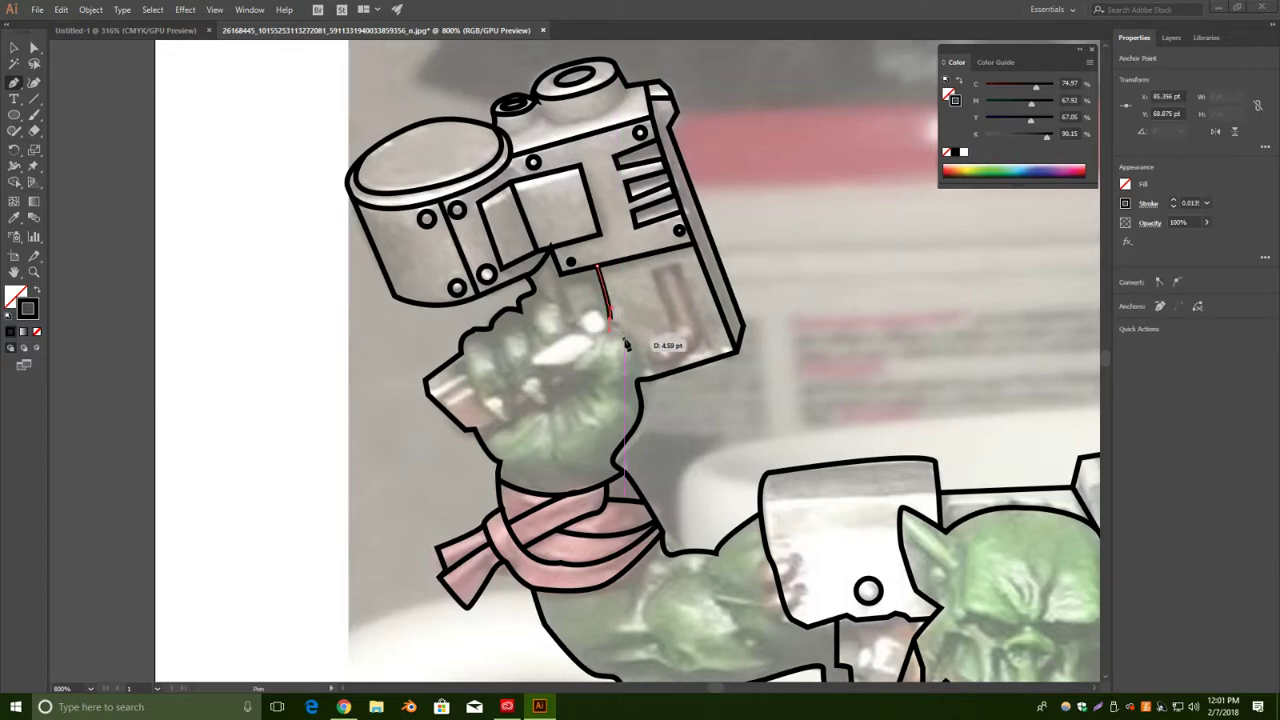
left_click(629, 337)
left_click(640, 378)
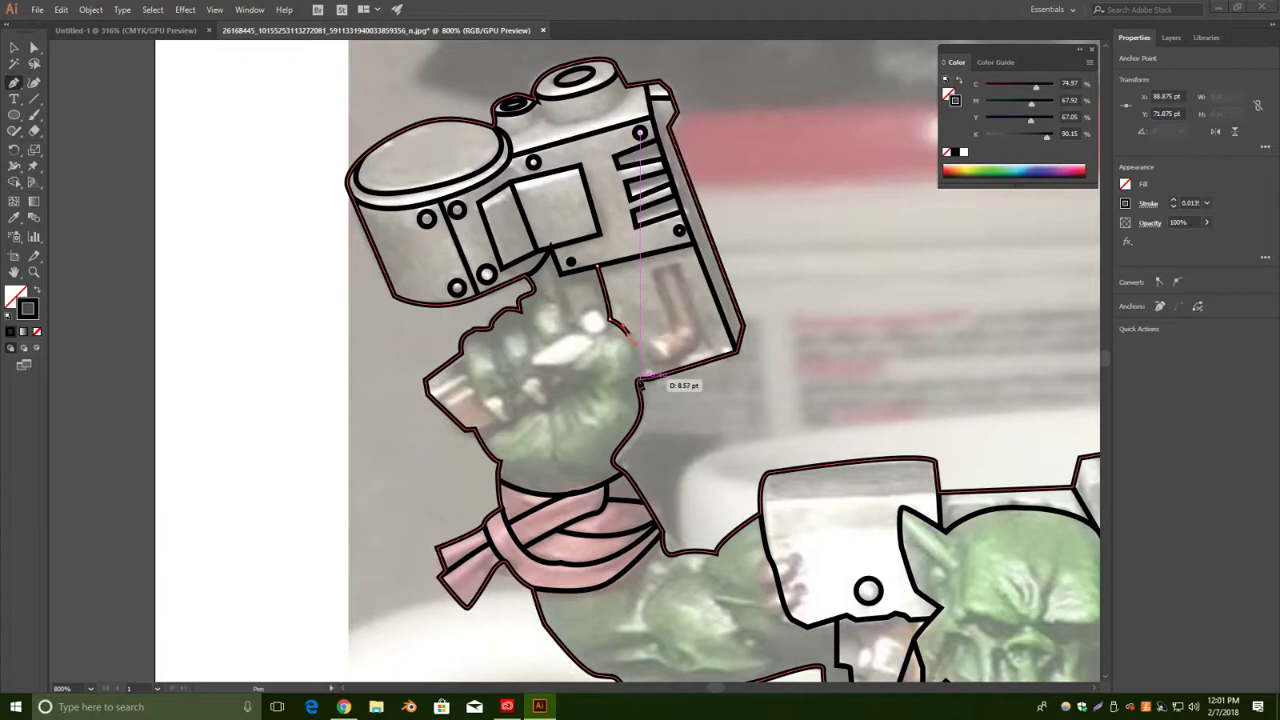
left_click_drag(640, 380, 635, 383)
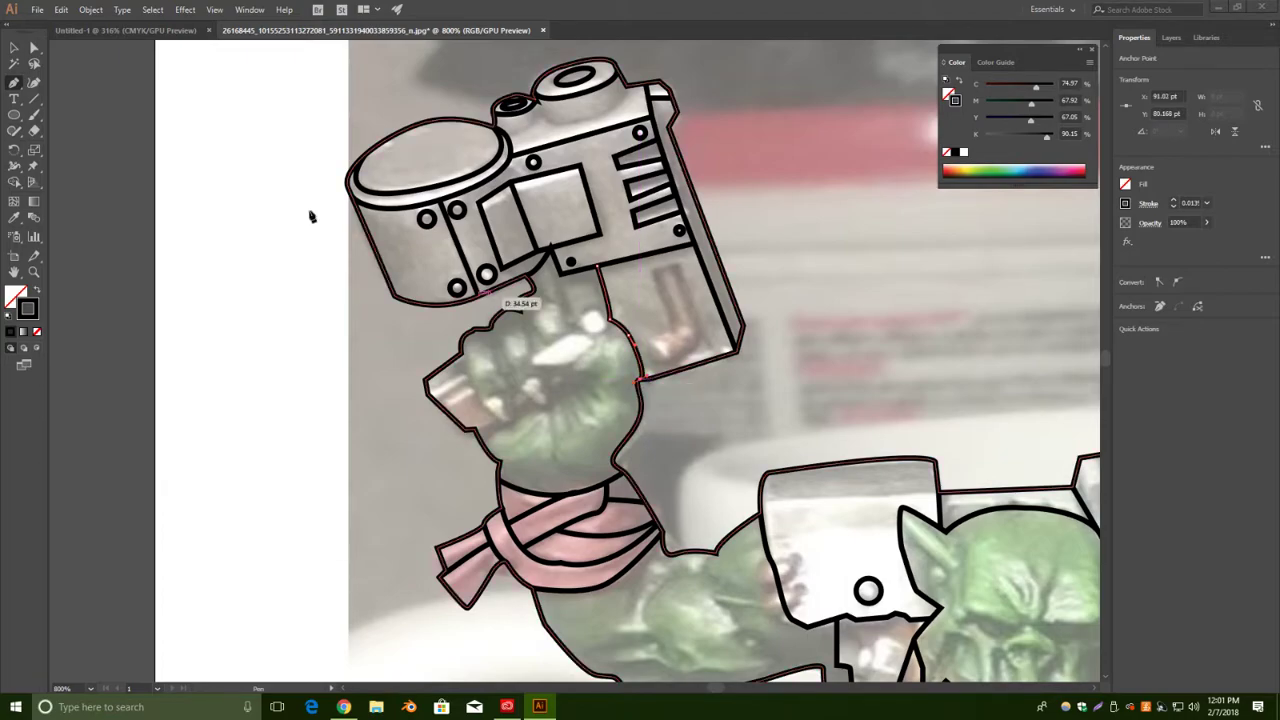
left_click(14, 48)
left_click(352, 147)
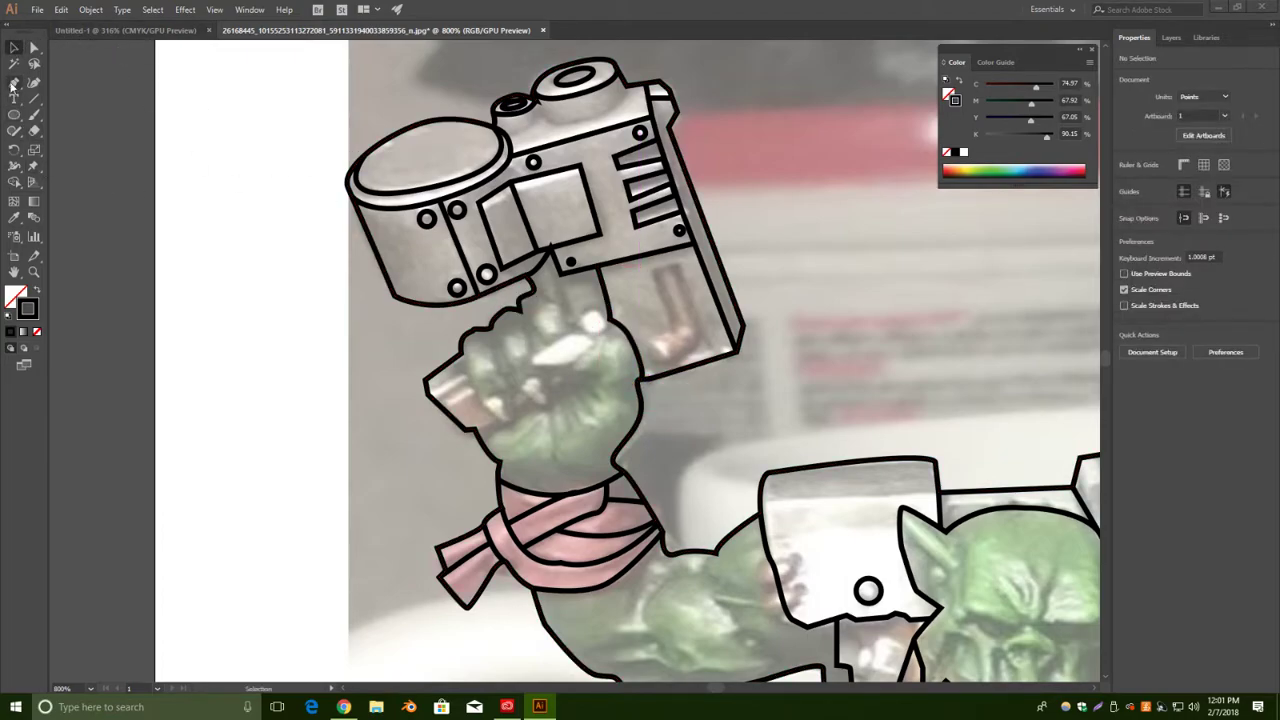
Draw a straight slanted line along the near side of the bent tube on the weapon's lower section.
left_click(13, 84)
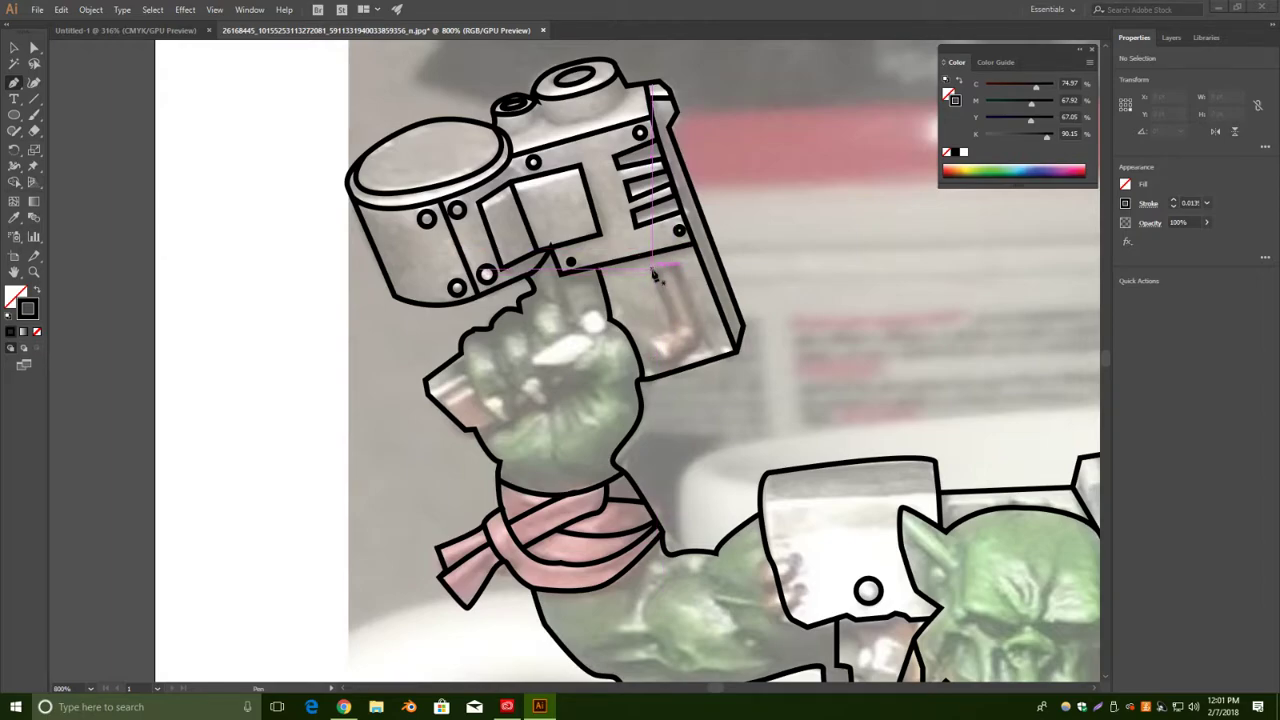
left_click(651, 269)
left_click(672, 326)
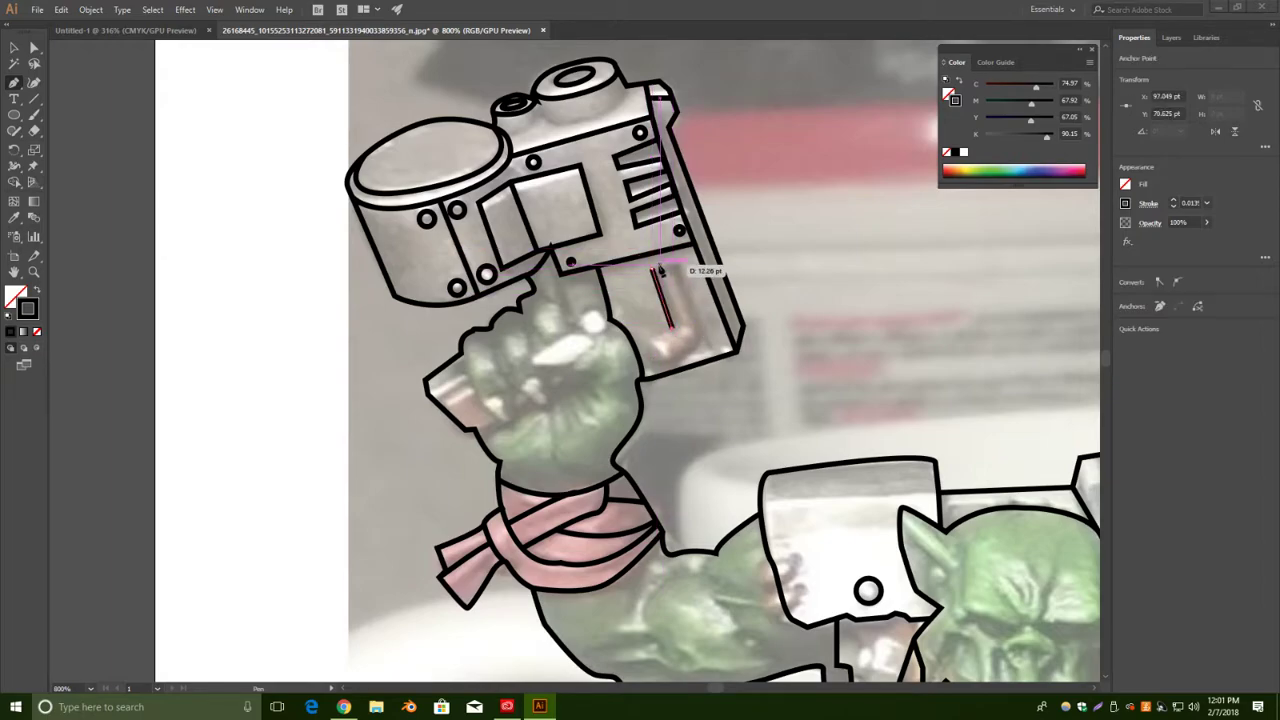
left_click(14, 48)
left_click(213, 134)
Outline the bent tube's top edge, far side and hooked lower end, finishing back at the bottom of its near side.
left_click(14, 83)
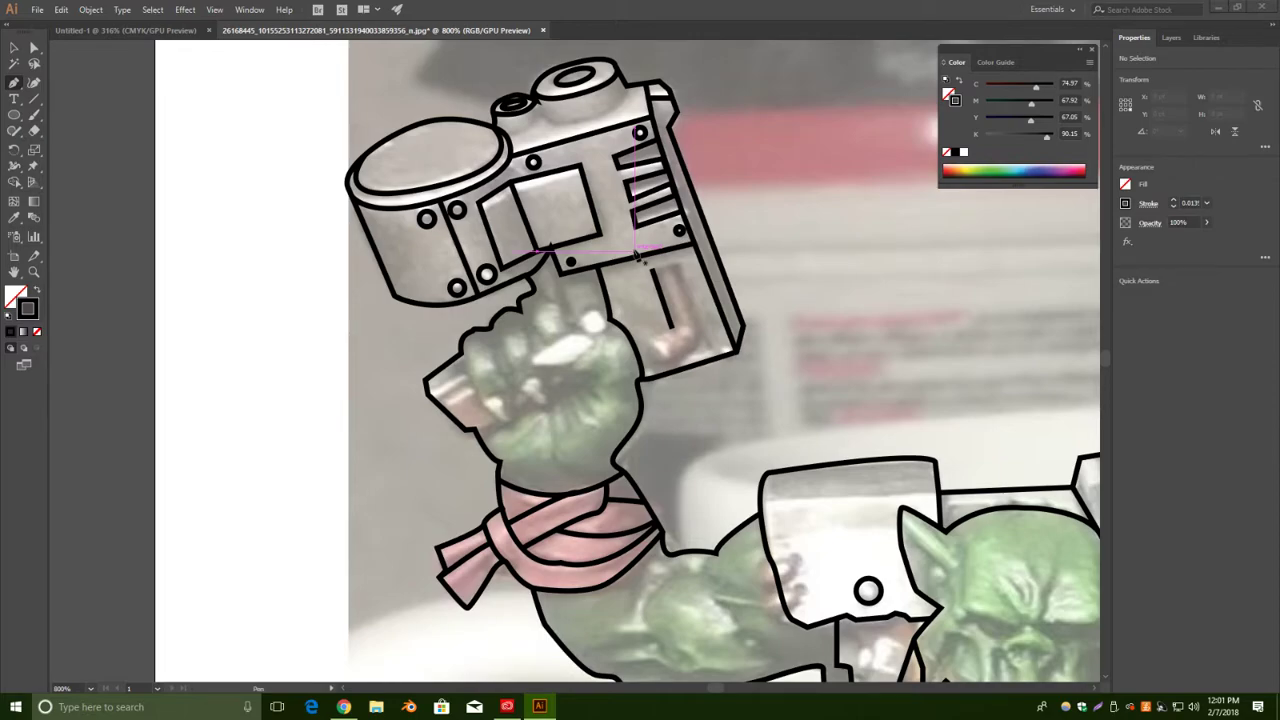
left_click(652, 269)
left_click(677, 265)
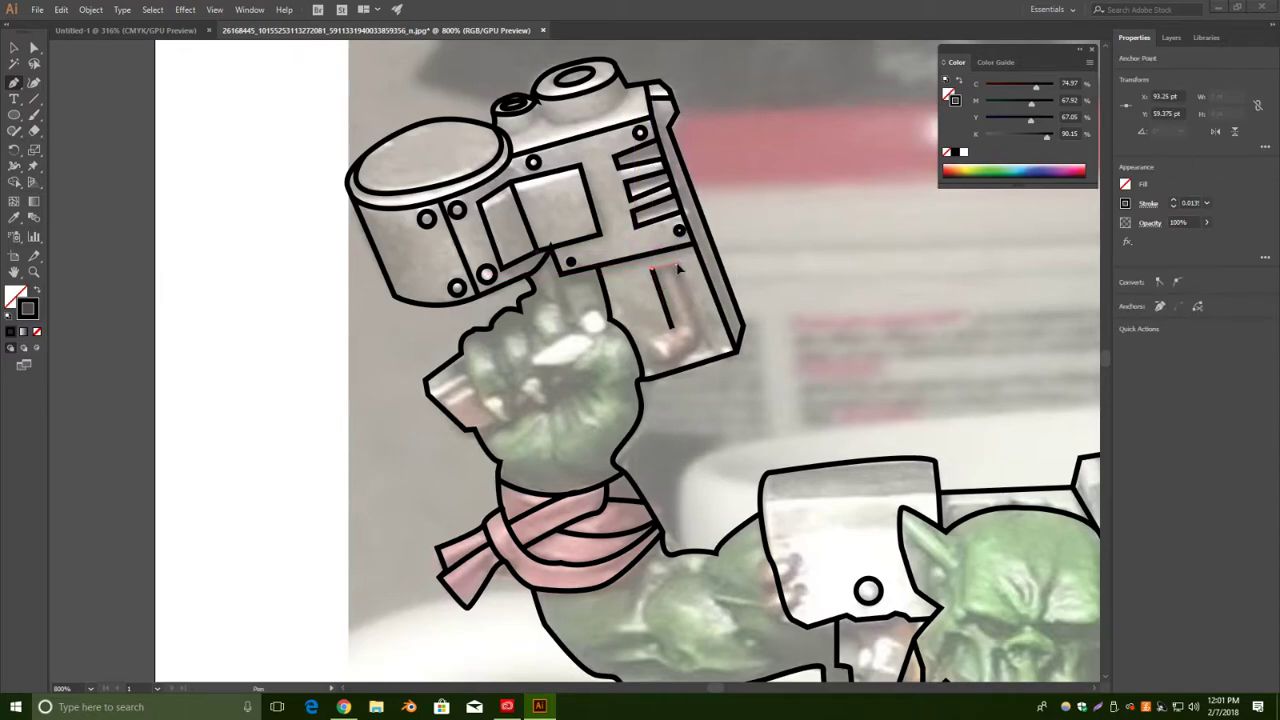
left_click(700, 326)
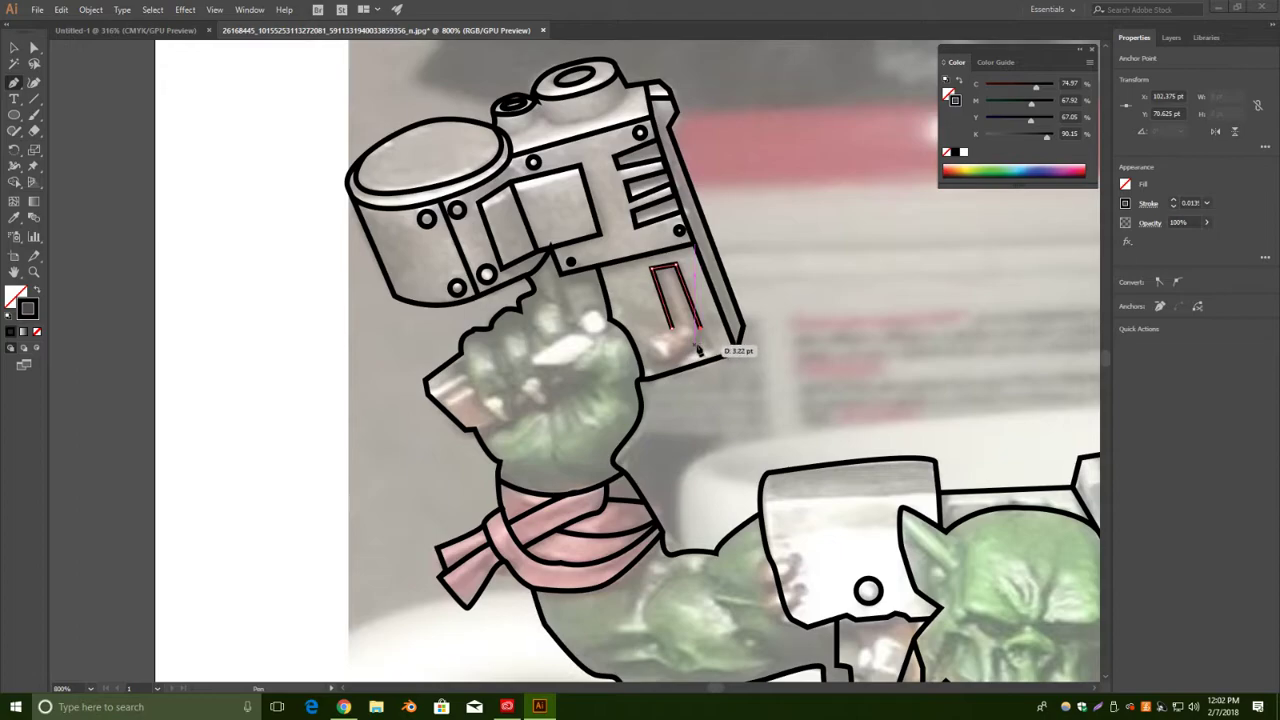
left_click(695, 345)
left_click(667, 362)
left_click(650, 352)
left_click_drag(644, 350, 676, 336)
left_click(13, 47)
left_click(214, 154)
Draw the rounded end face on the open tip of the weapon's bent tube.
key("p")
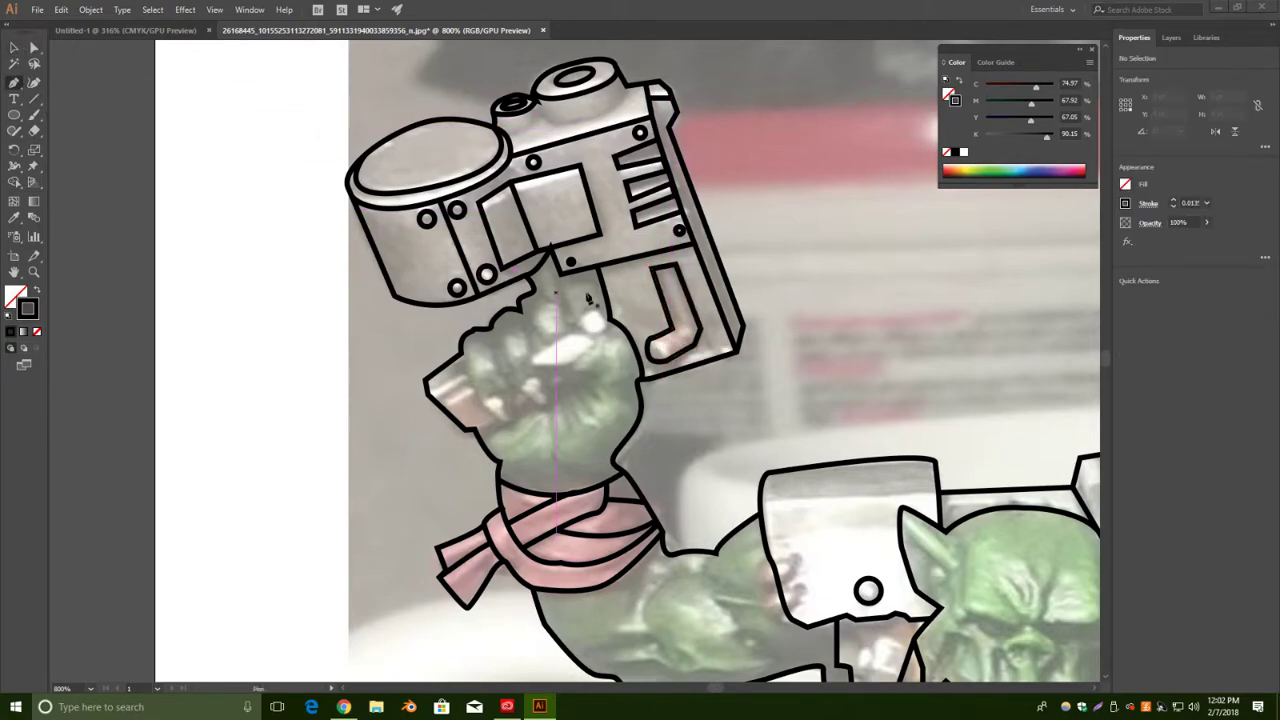
left_click(653, 338)
left_click(666, 361)
left_click(661, 387)
left_click(14, 48)
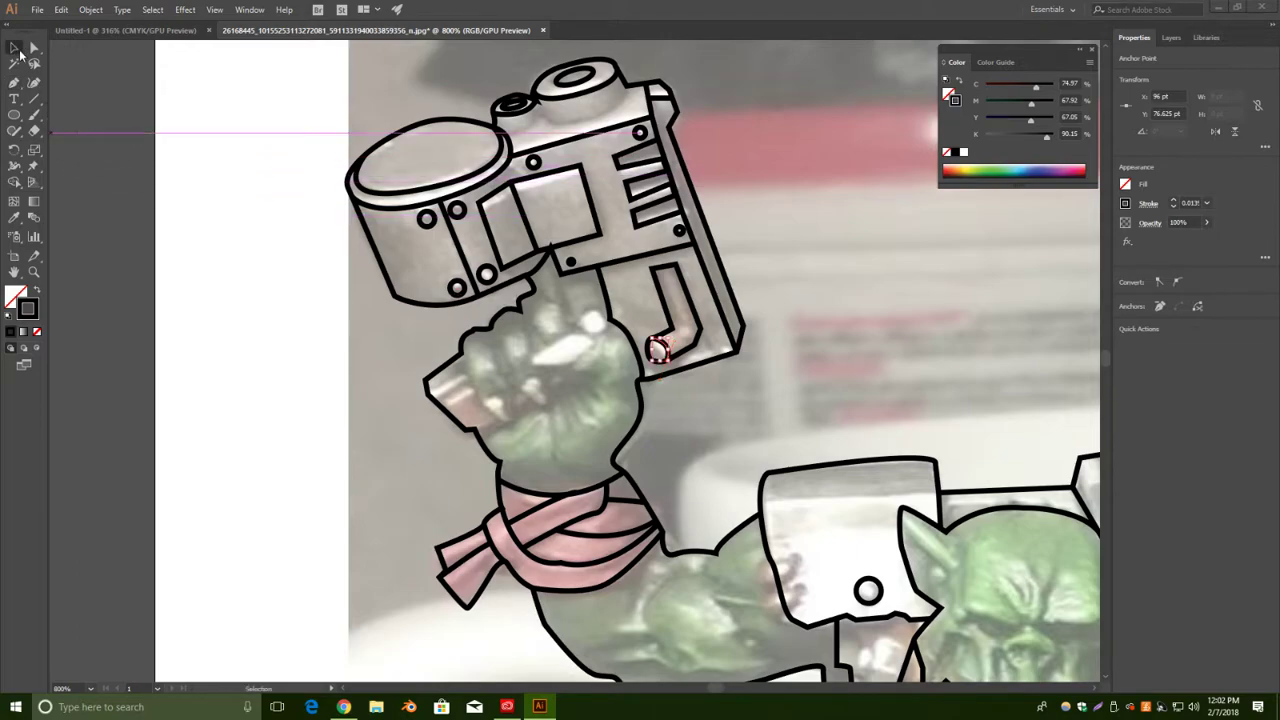
left_click(76, 88)
Draw a short curved line across the bent tube where its straight shaft meets the hooked end.
left_click(14, 82)
left_click(672, 329)
left_click_drag(700, 328, 716, 348)
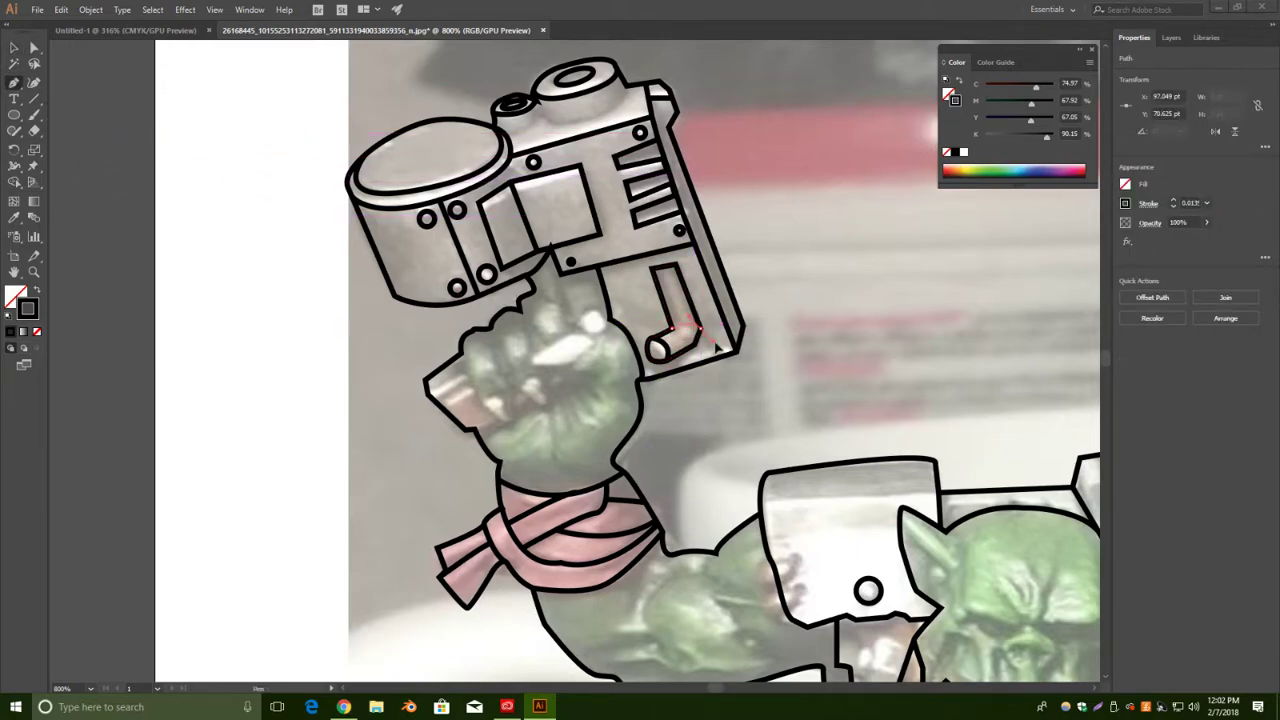
left_click(14, 48)
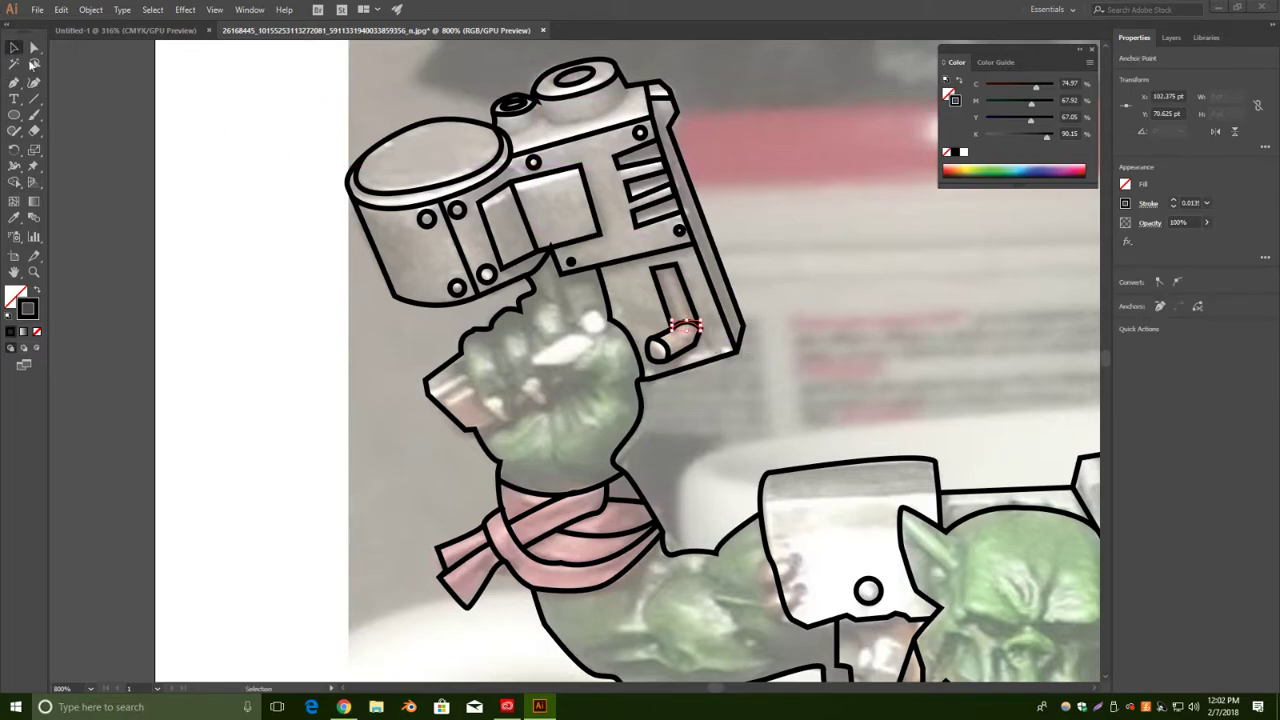
left_click(256, 242)
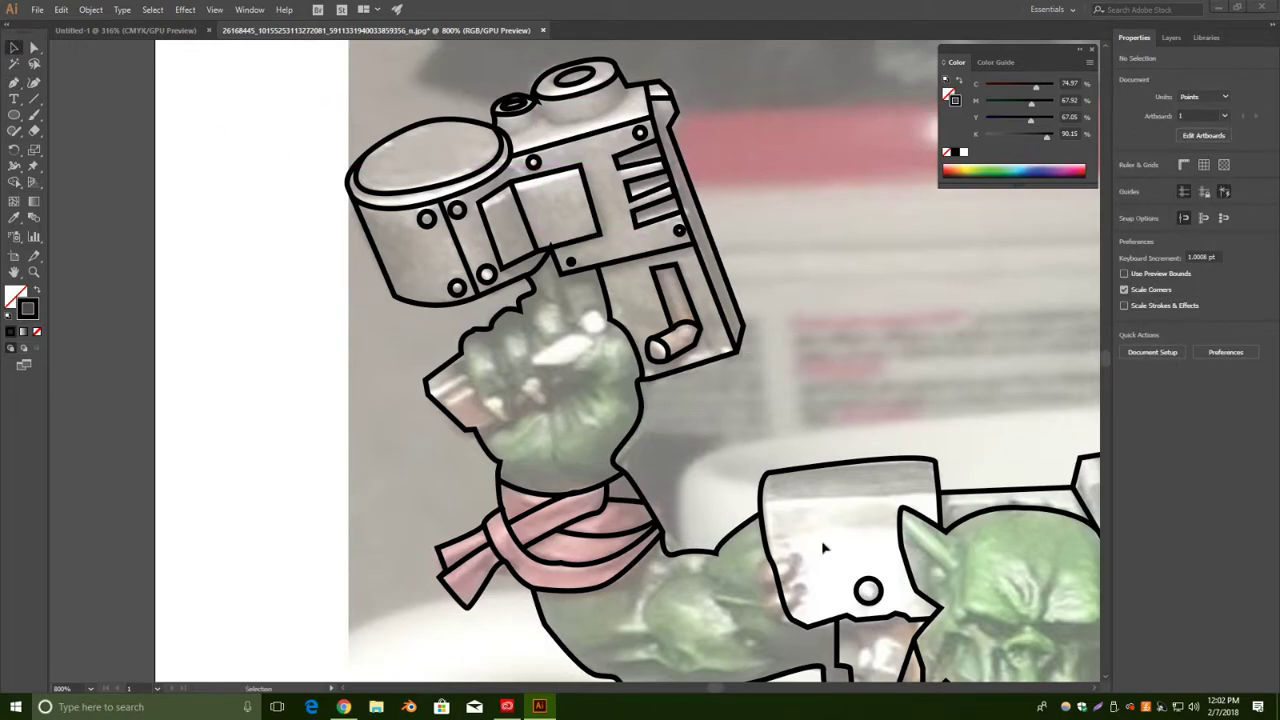
Trace the curved edge of the fist where it overlaps the protruding end of the weapon's grip.
scroll(790, 555, "down", 5)
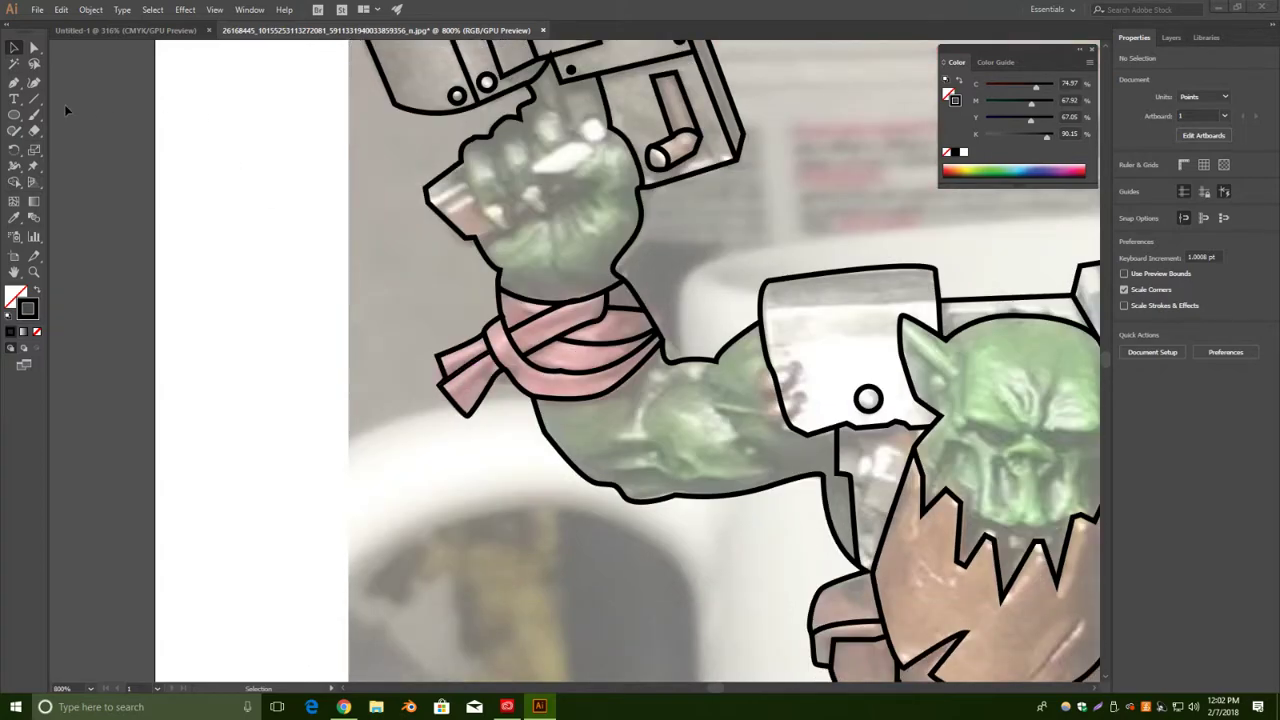
left_click(14, 84)
left_click(475, 237)
left_click(498, 228)
left_click_drag(500, 232, 14, 50)
left_click(14, 48)
left_click(202, 122)
Draw two roughly parallel straight lines along the protruding grip, from its outer edge to the fist.
left_click(14, 83)
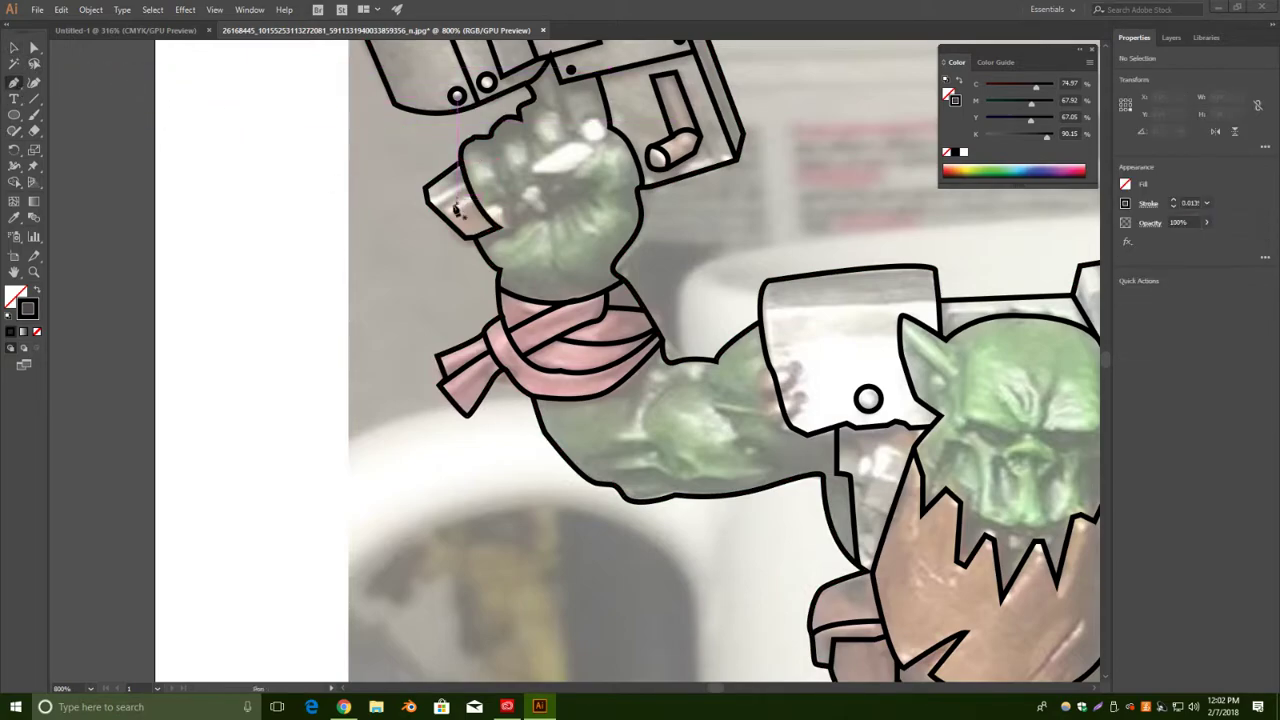
left_click(429, 204)
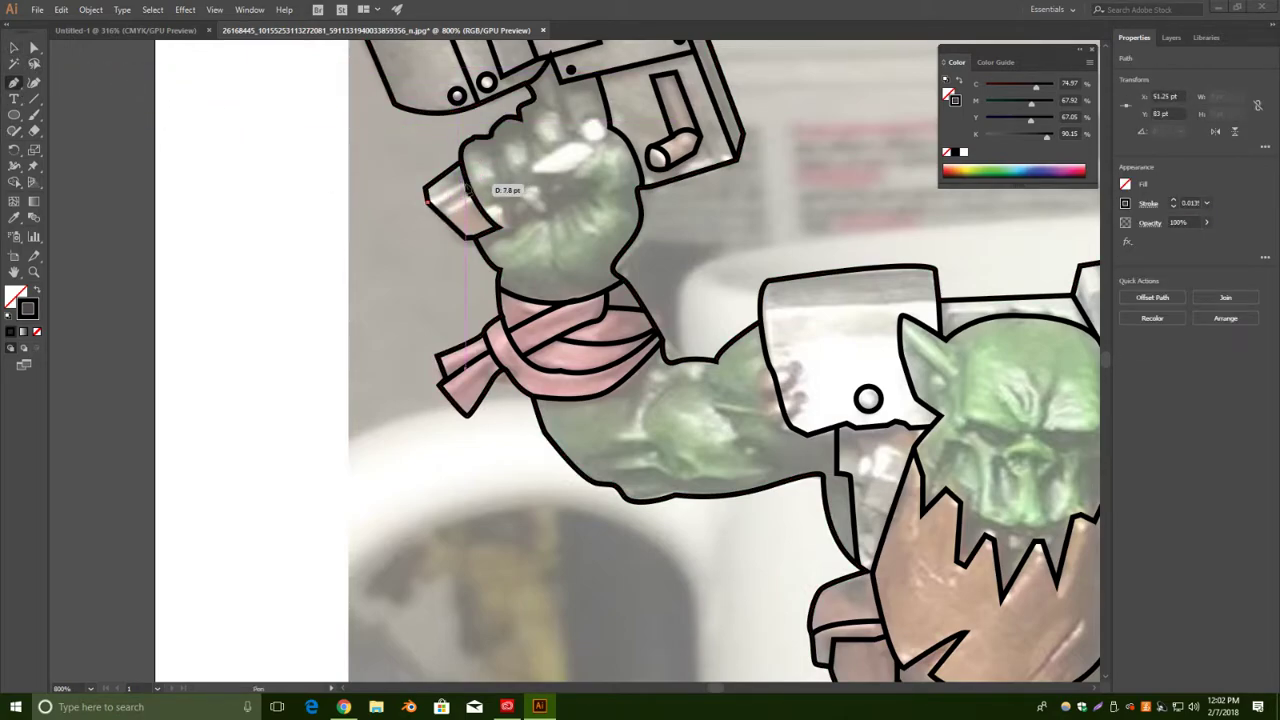
left_click(467, 182)
left_click(14, 48)
left_click(14, 83)
left_click(445, 218)
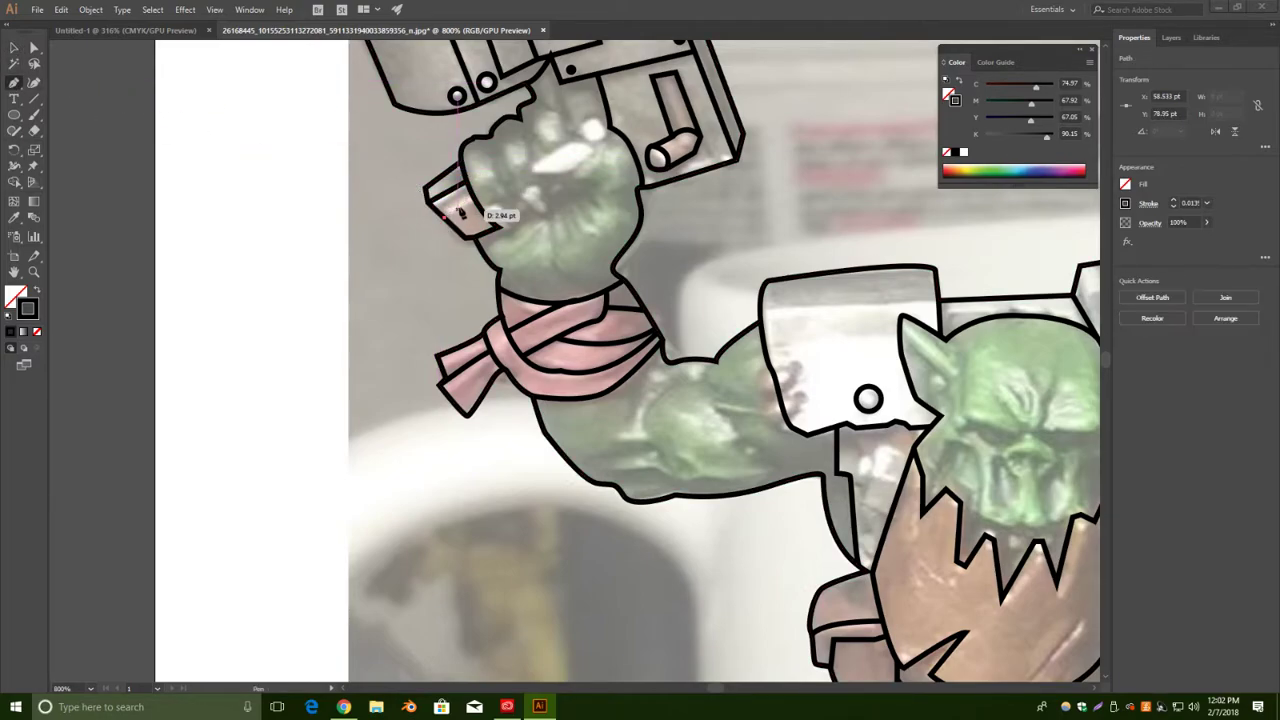
left_click(473, 196)
left_click(14, 48)
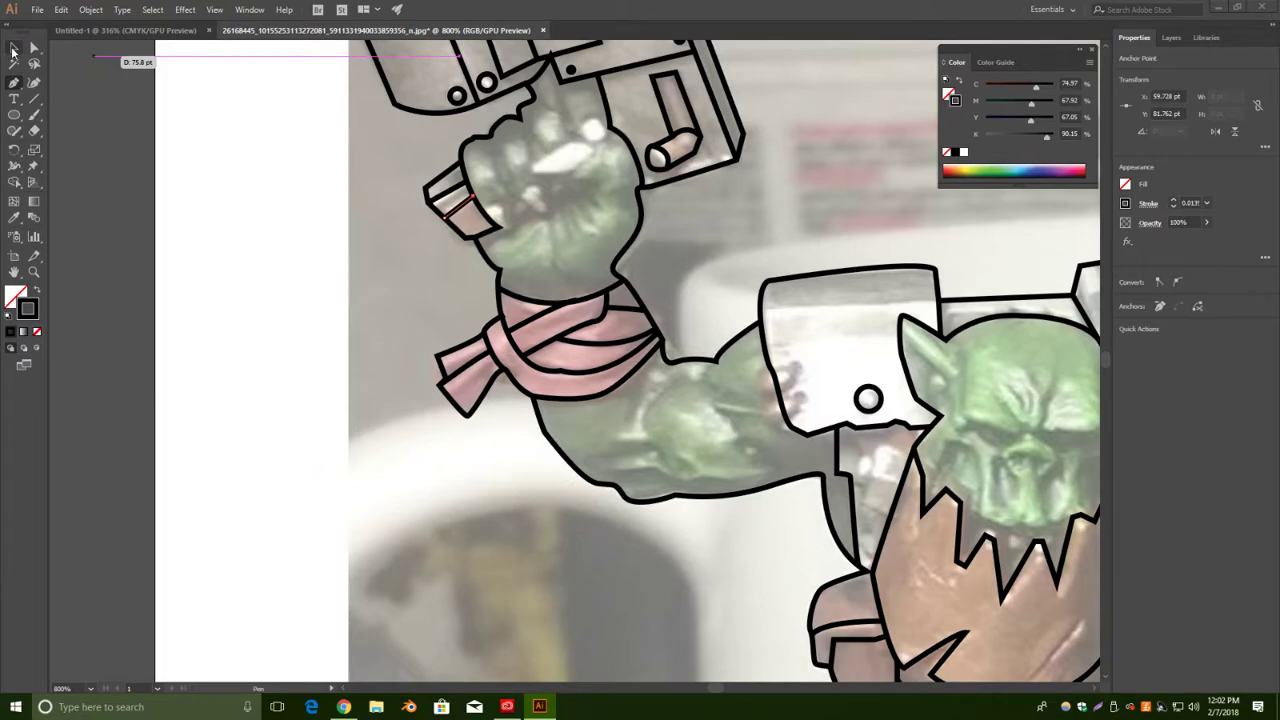
left_click(347, 303)
Outline the large white leaf-shaped nail in the middle of the fist as a closed curved path.
scroll(750, 363, "down", 3)
scroll(750, 360, "up", 5)
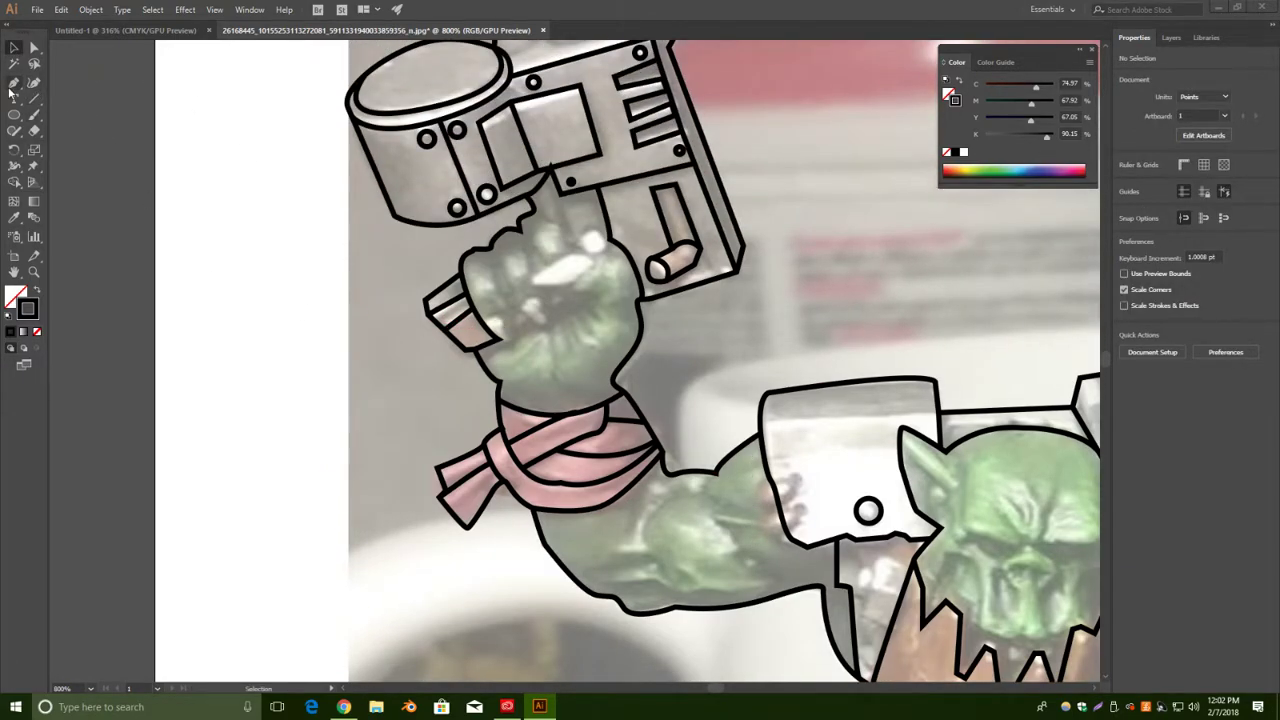
left_click(13, 83)
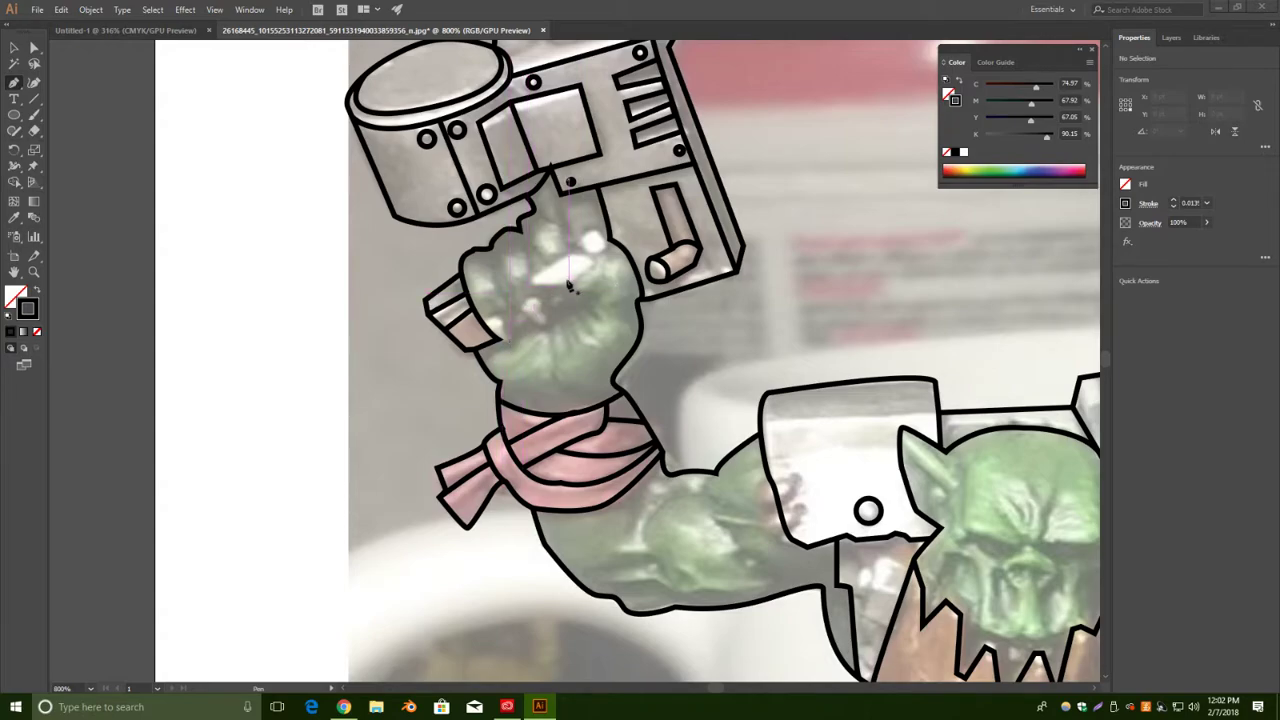
left_click_drag(535, 281, 590, 257)
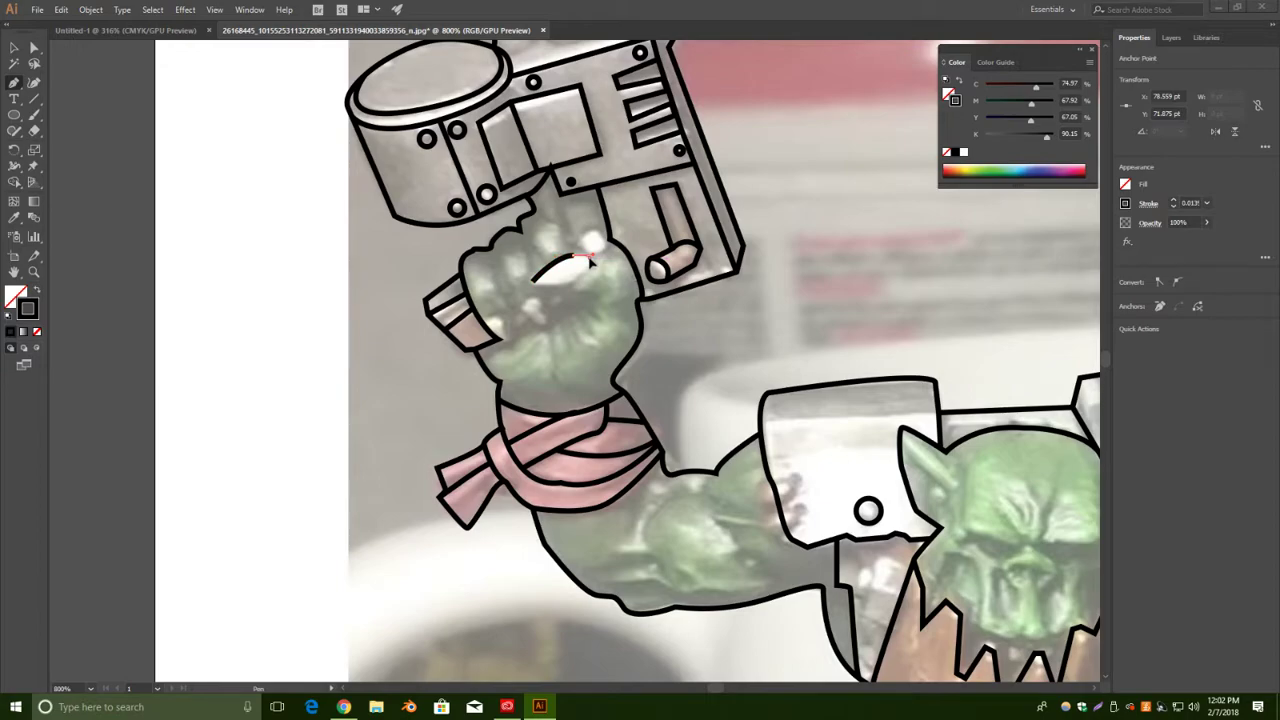
left_click(533, 282)
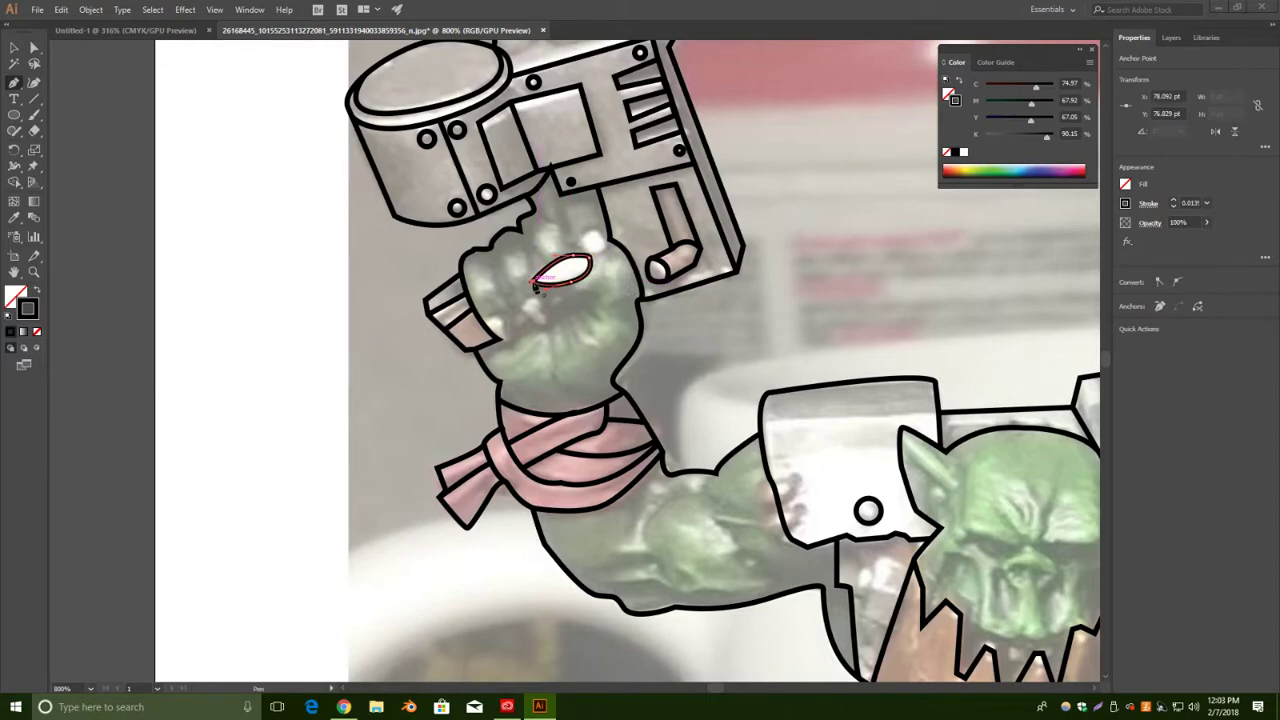
left_click(14, 47)
left_click(276, 155)
Outline the small rounded white patch on the fist beside the weapon as a closed path.
left_click(14, 82)
left_click(602, 237)
mouse_move(585, 240)
left_mouse_down()
mouse_move(604, 254)
mouse_move(602, 231)
left_mouse_up()
left_click(578, 244)
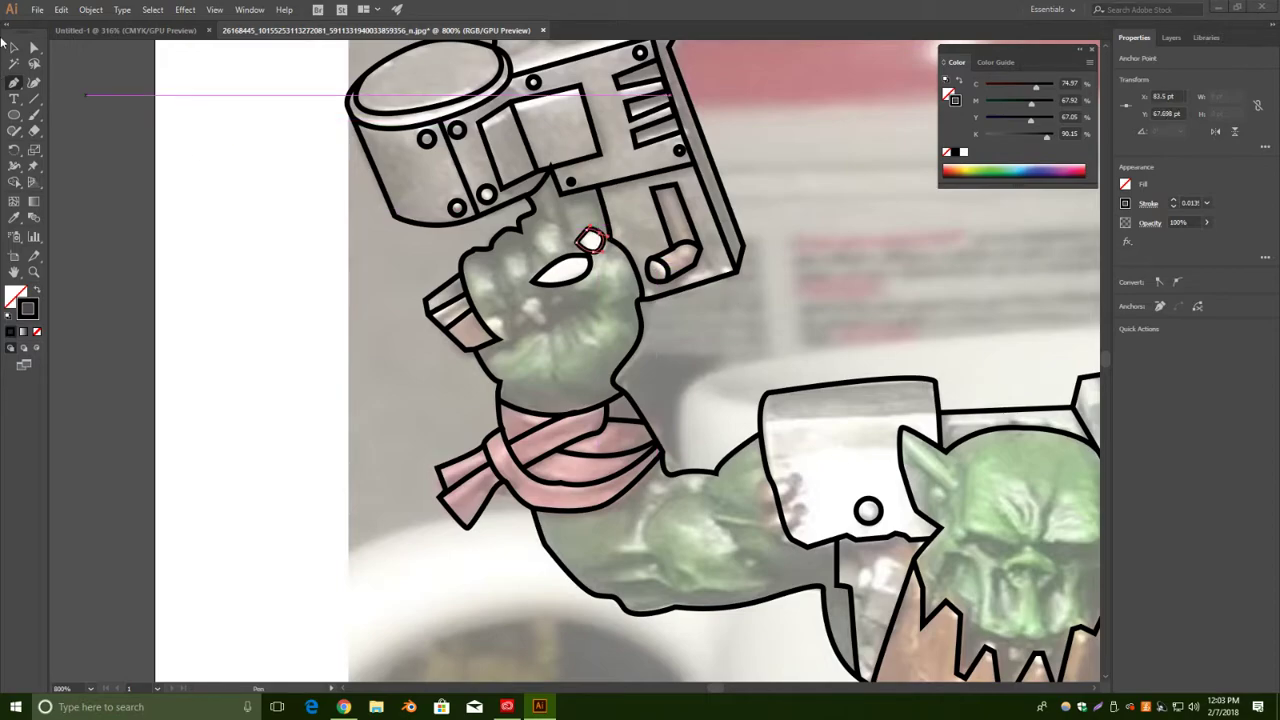
left_click(14, 48)
left_click(254, 215)
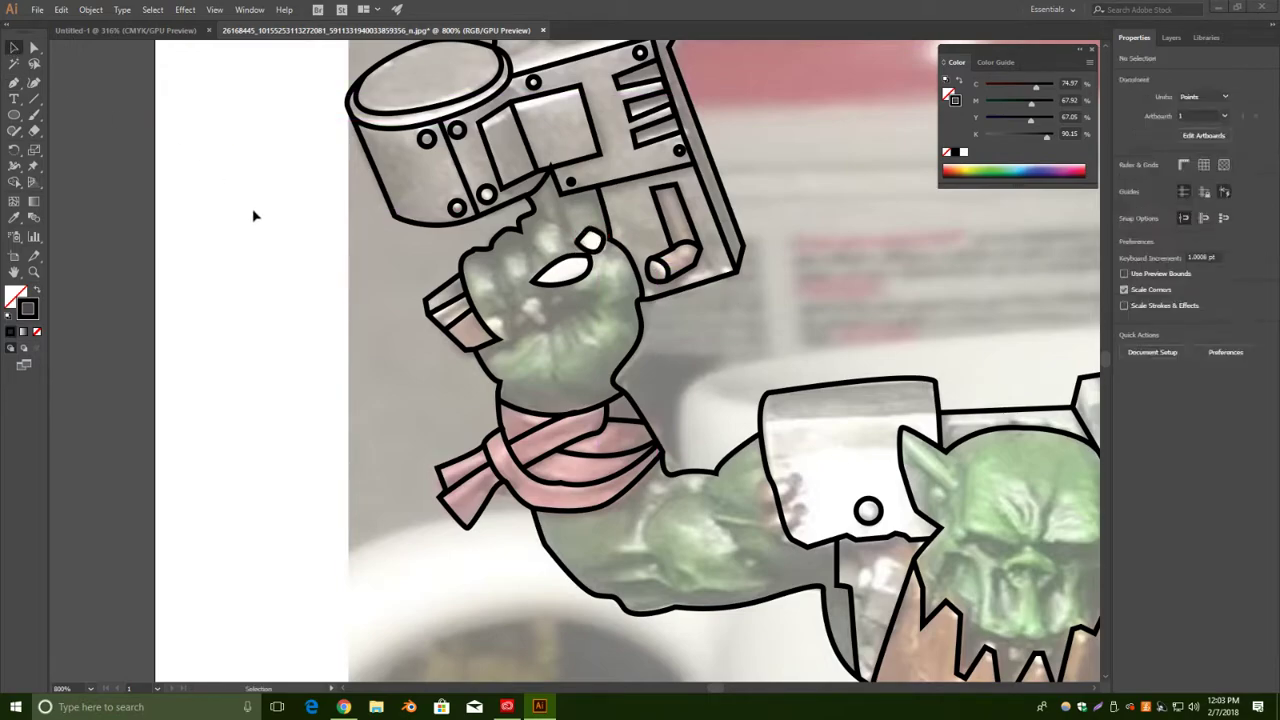
Outline the small pointed claw below the large leaf-shaped nail on the fist as a closed path.
left_click(14, 83)
mouse_move(533, 300)
left_mouse_down()
mouse_move(521, 310)
mouse_move(544, 330)
mouse_move(540, 312)
left_mouse_up()
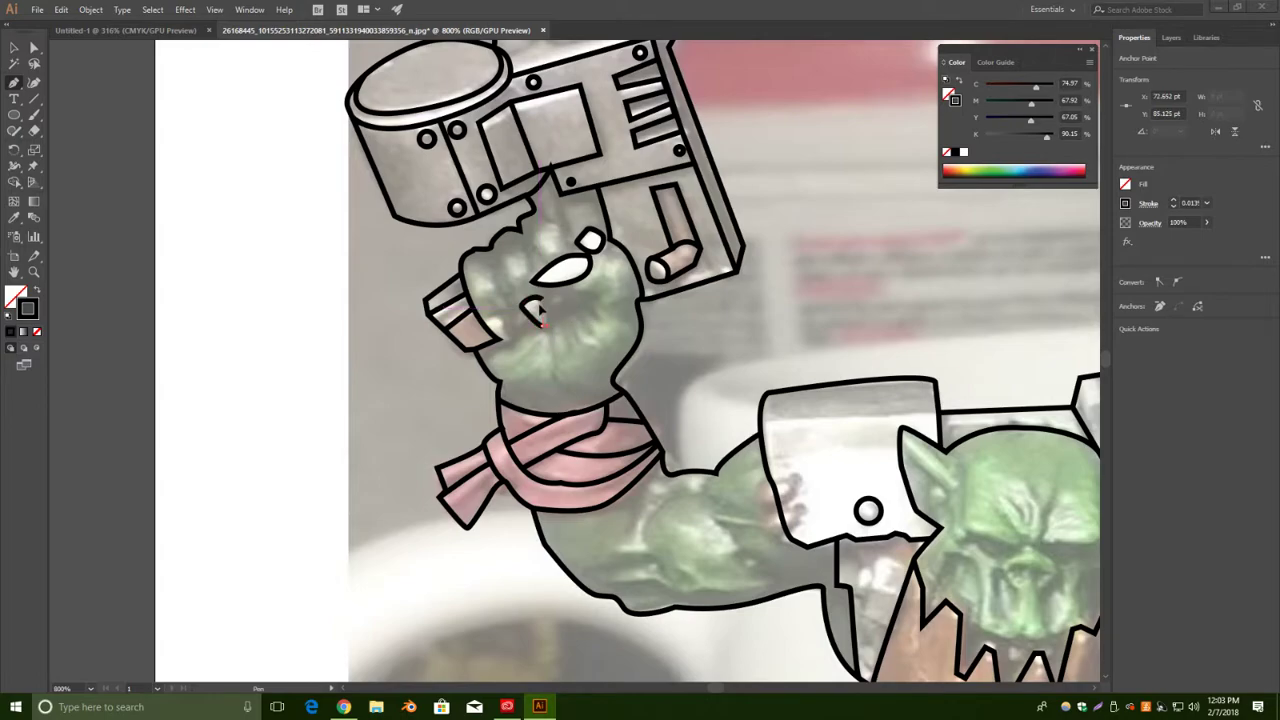
left_click(538, 300)
key("v")
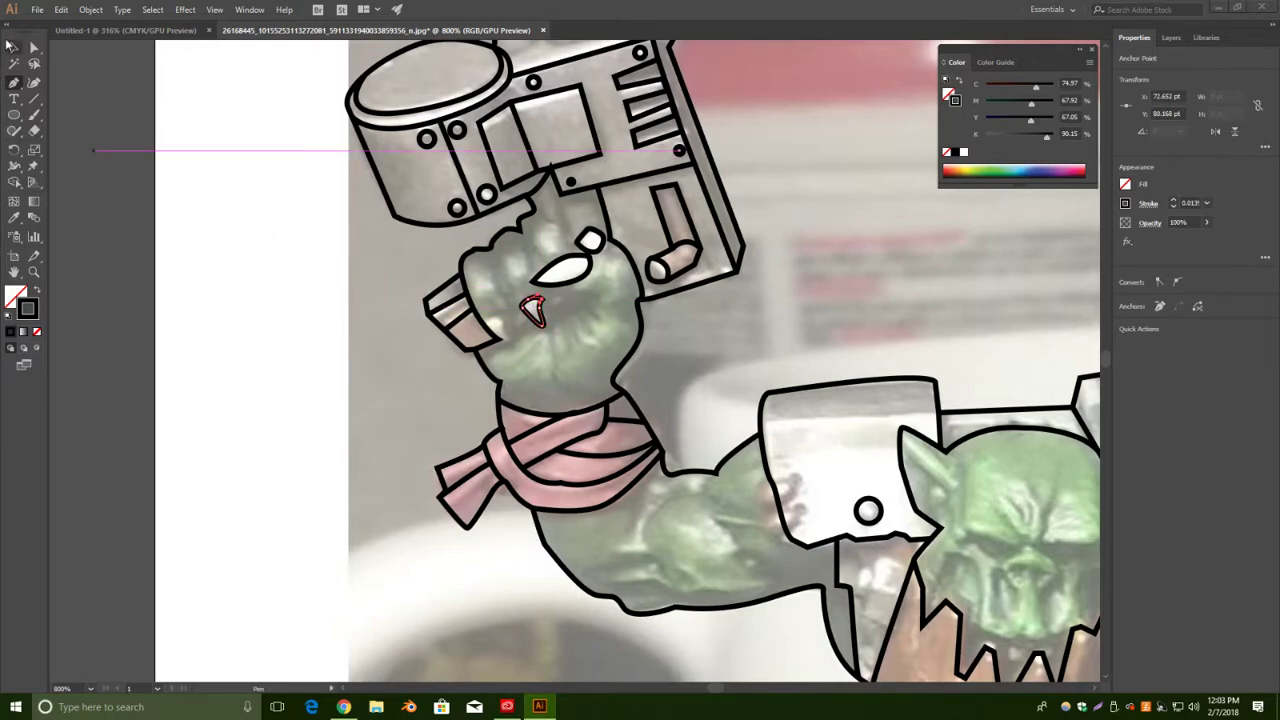
left_click(279, 203)
Outline the small white nail at the fist's edge beside the protruding grip with a curved path.
left_click(13, 83)
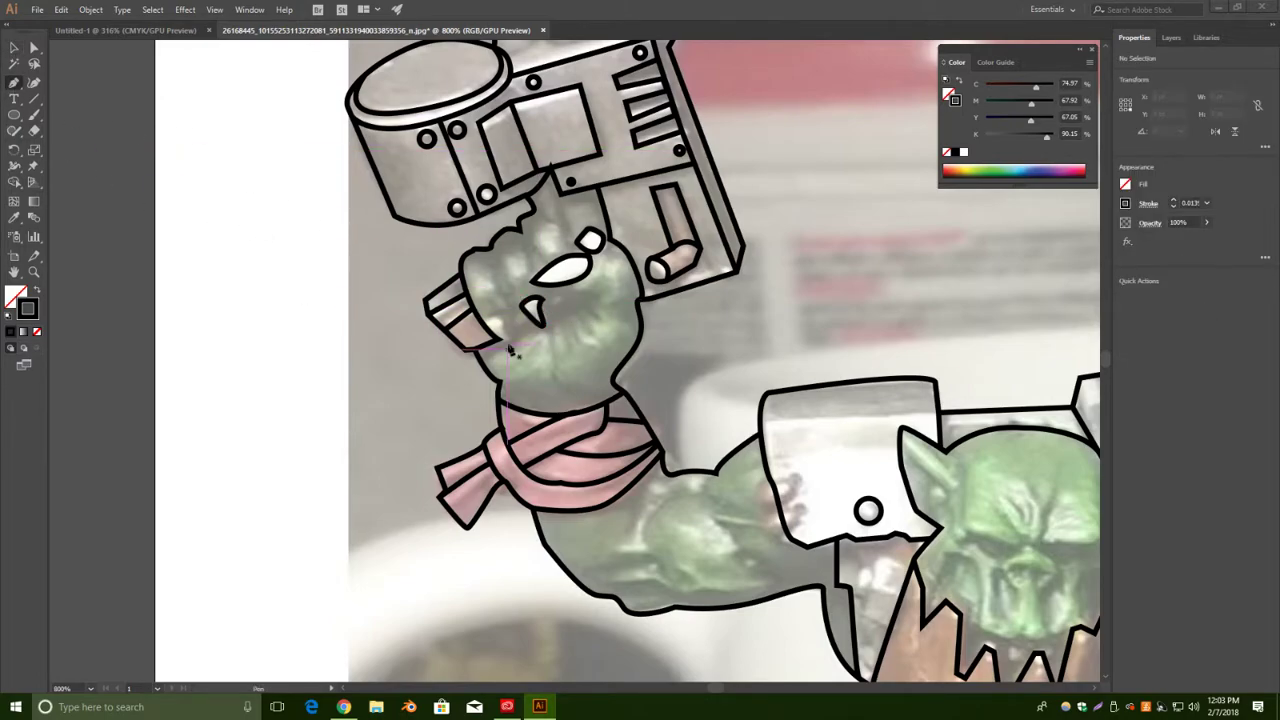
left_click_drag(501, 338, 474, 333)
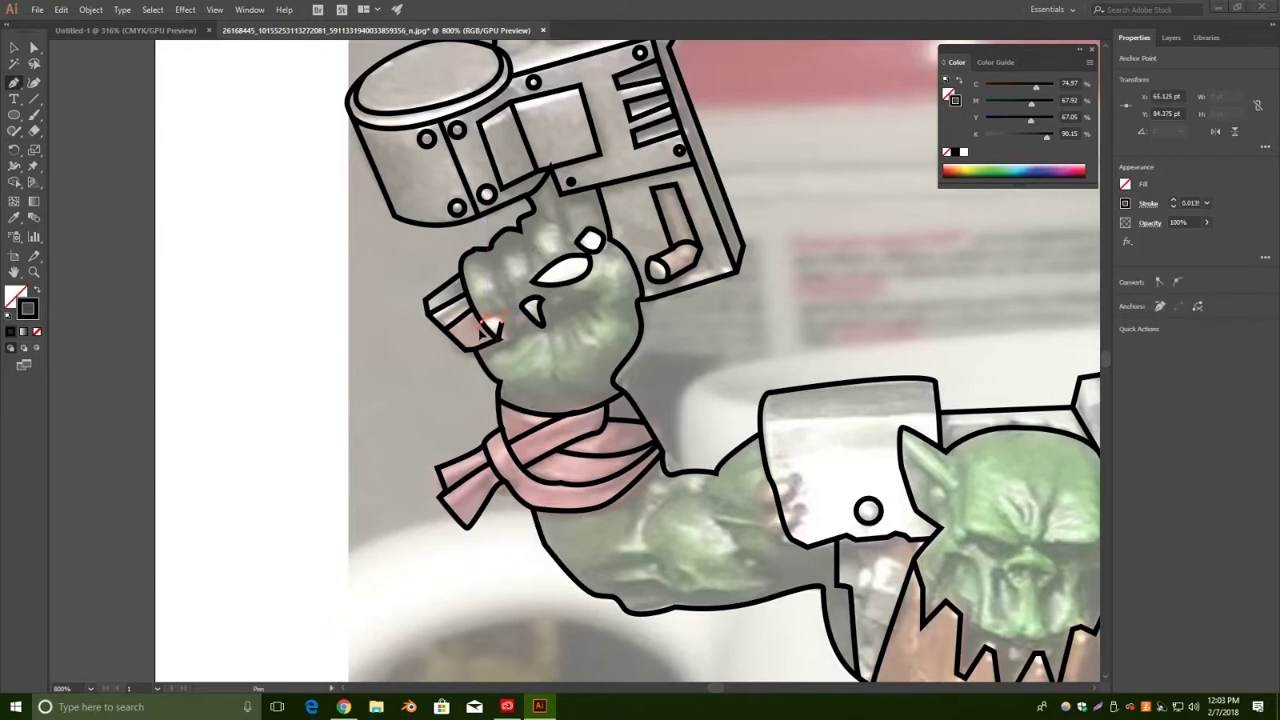
key("v")
left_click(303, 229)
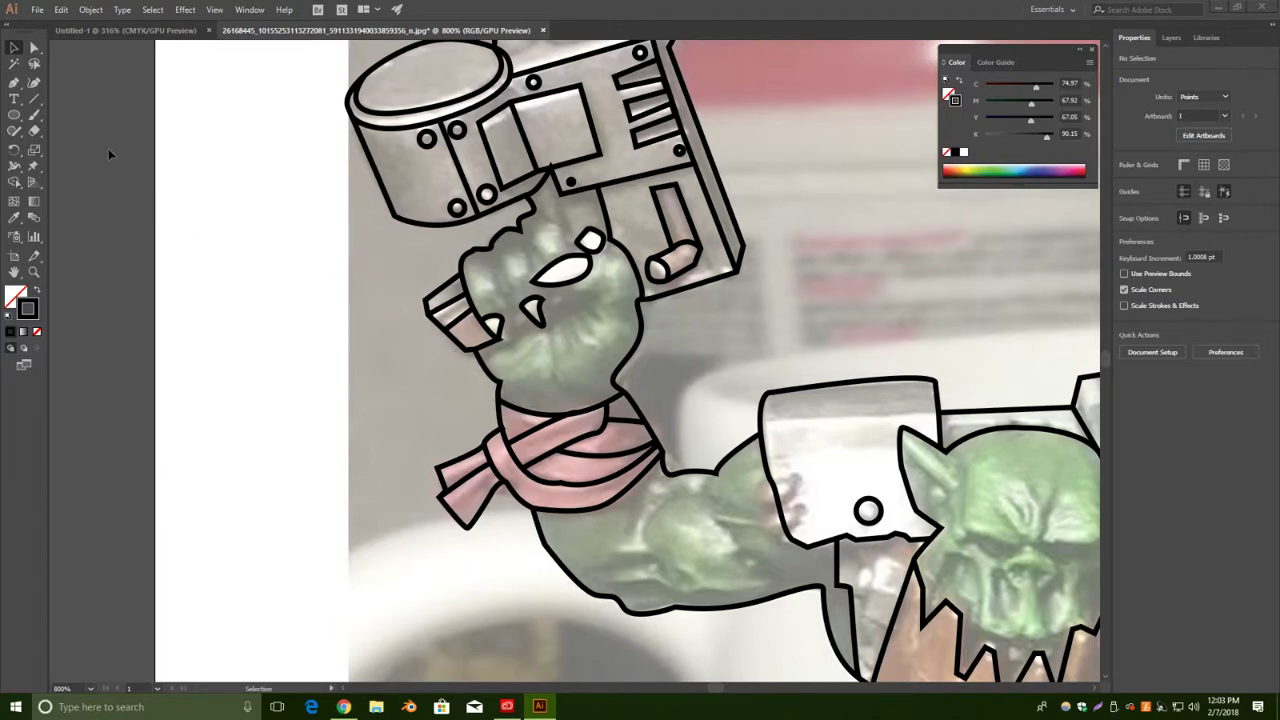
Trace the inner edge of the outermost finger from the nail beside the grip up to the fist's outline.
left_click(13, 84)
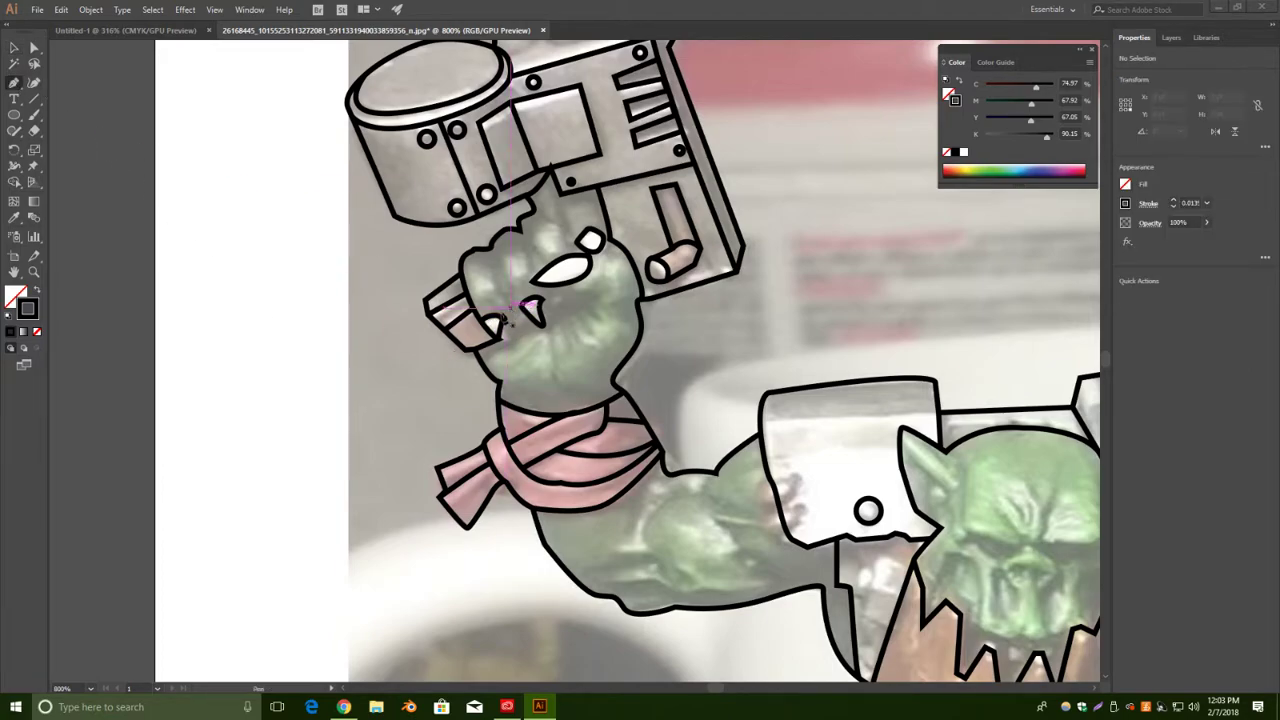
left_click(502, 320)
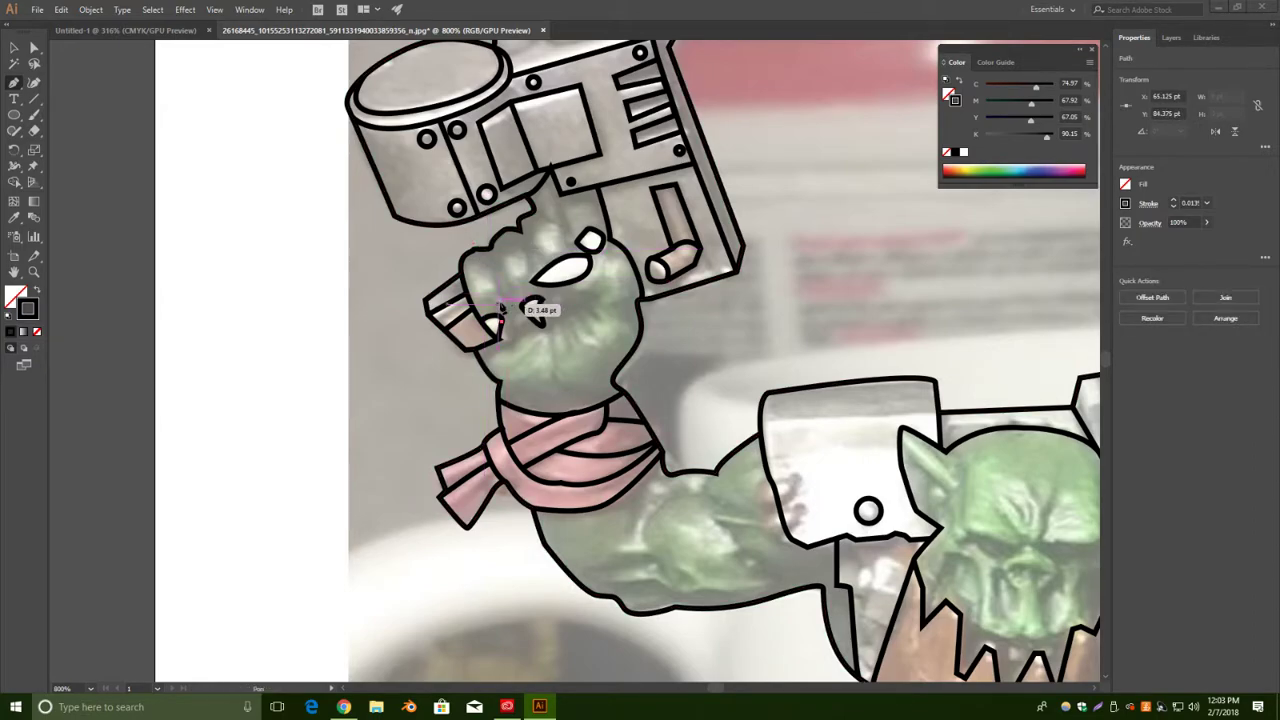
left_click(506, 304)
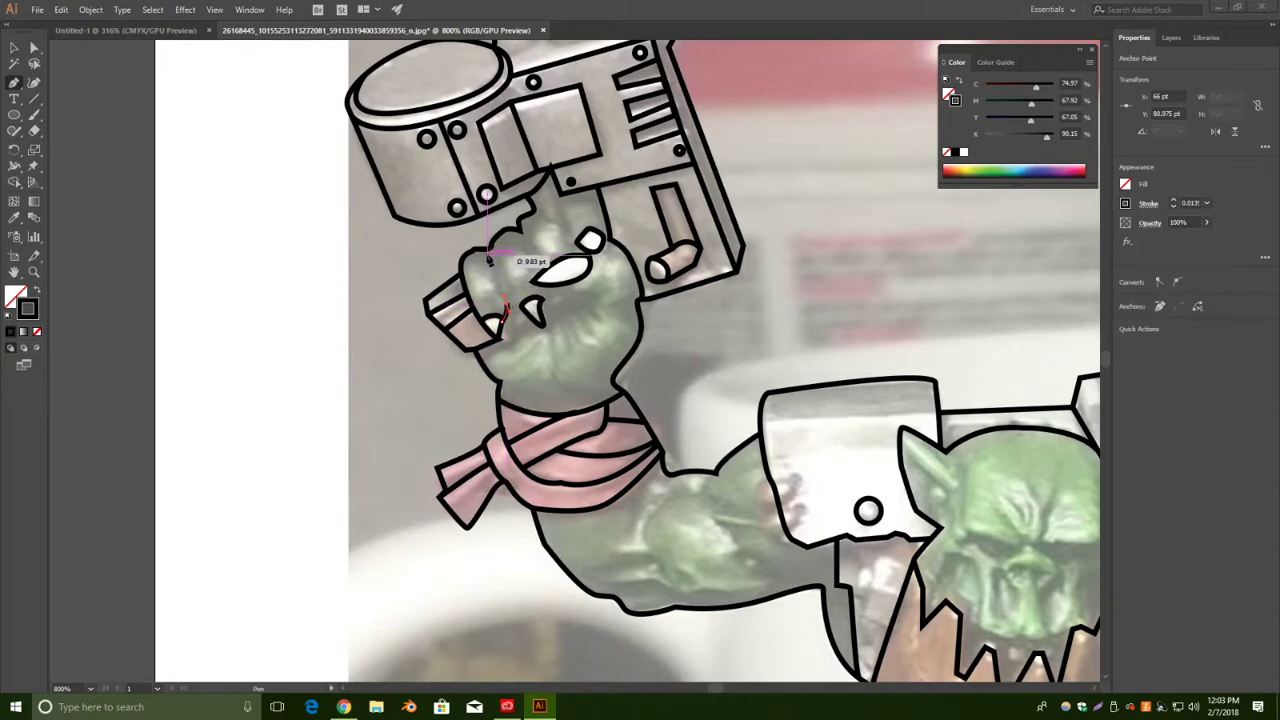
left_click(491, 251)
left_click_drag(494, 247, 496, 248)
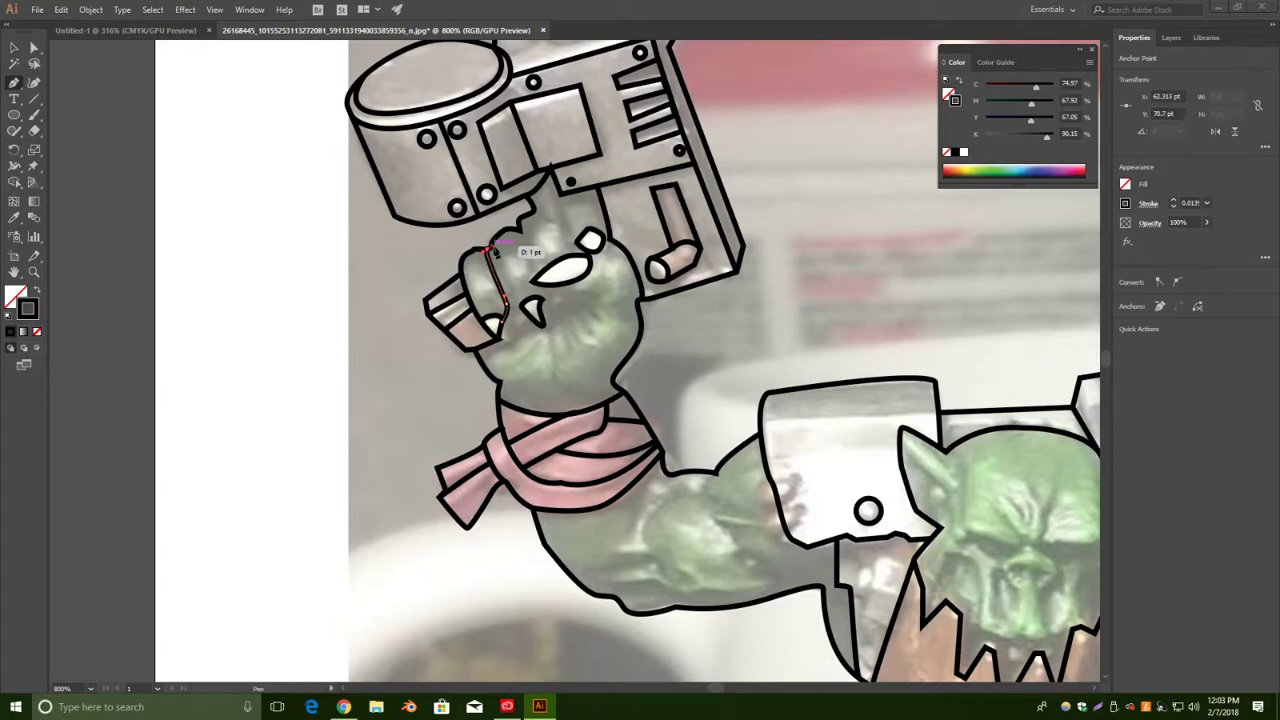
left_click(14, 48)
left_click(270, 201)
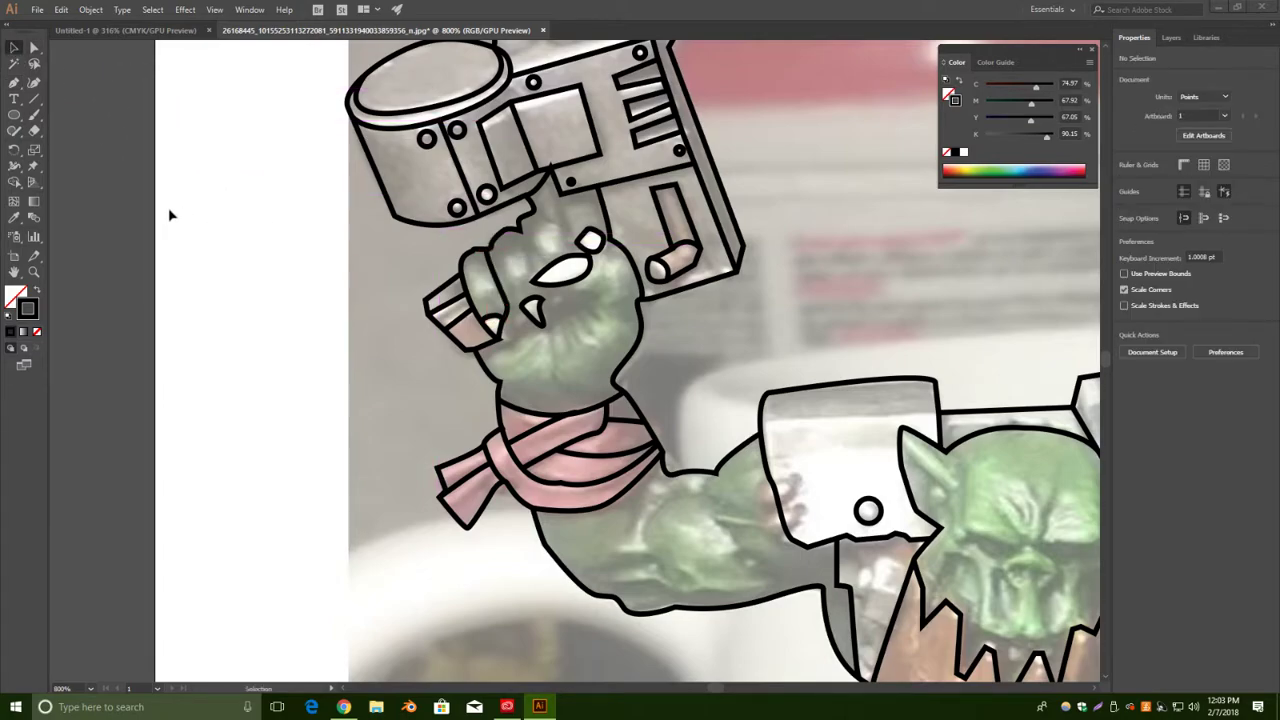
Draw the second finger's edge as a curved line from the small pointed claw up to the fist's outline.
left_click(15, 84)
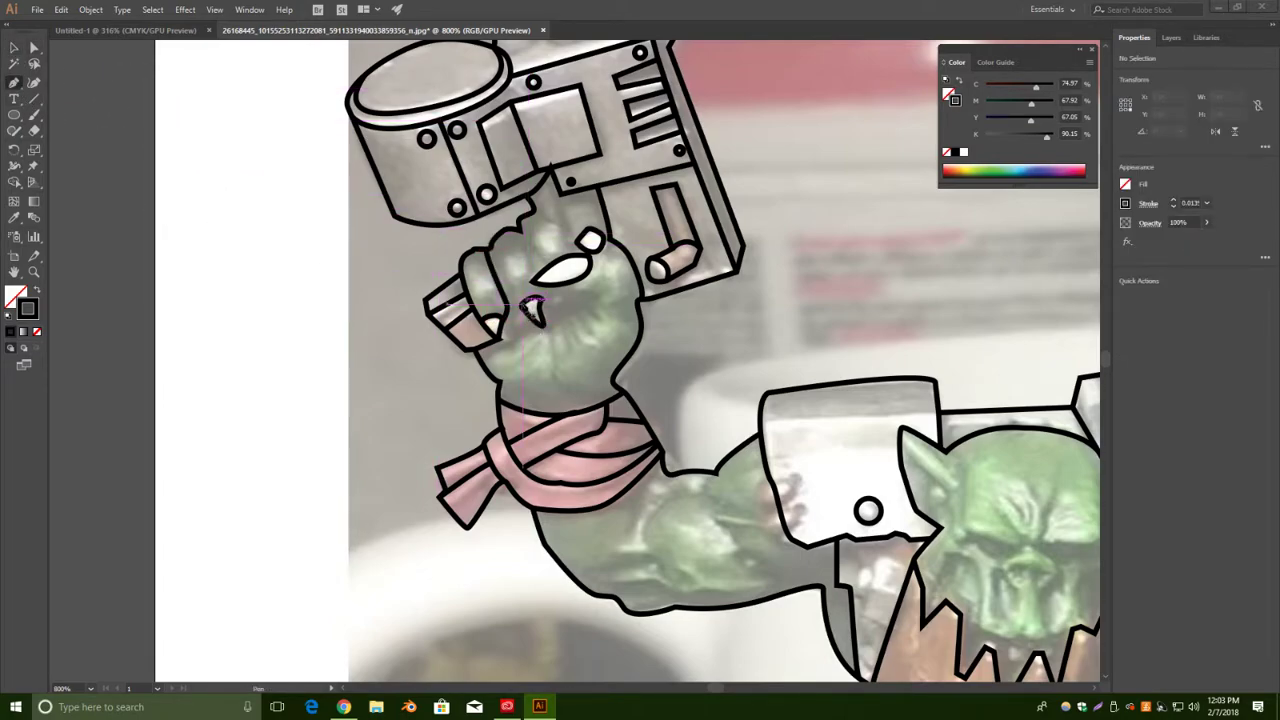
left_click(522, 307)
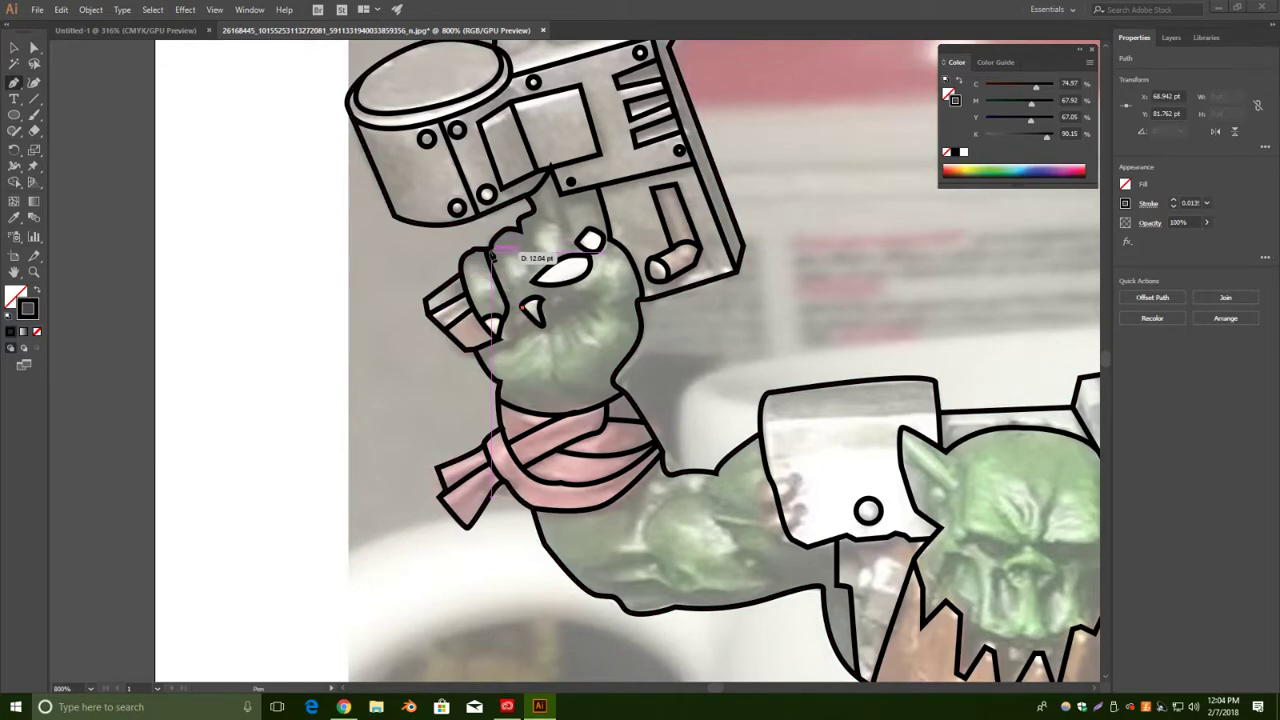
left_click_drag(491, 246, 503, 239)
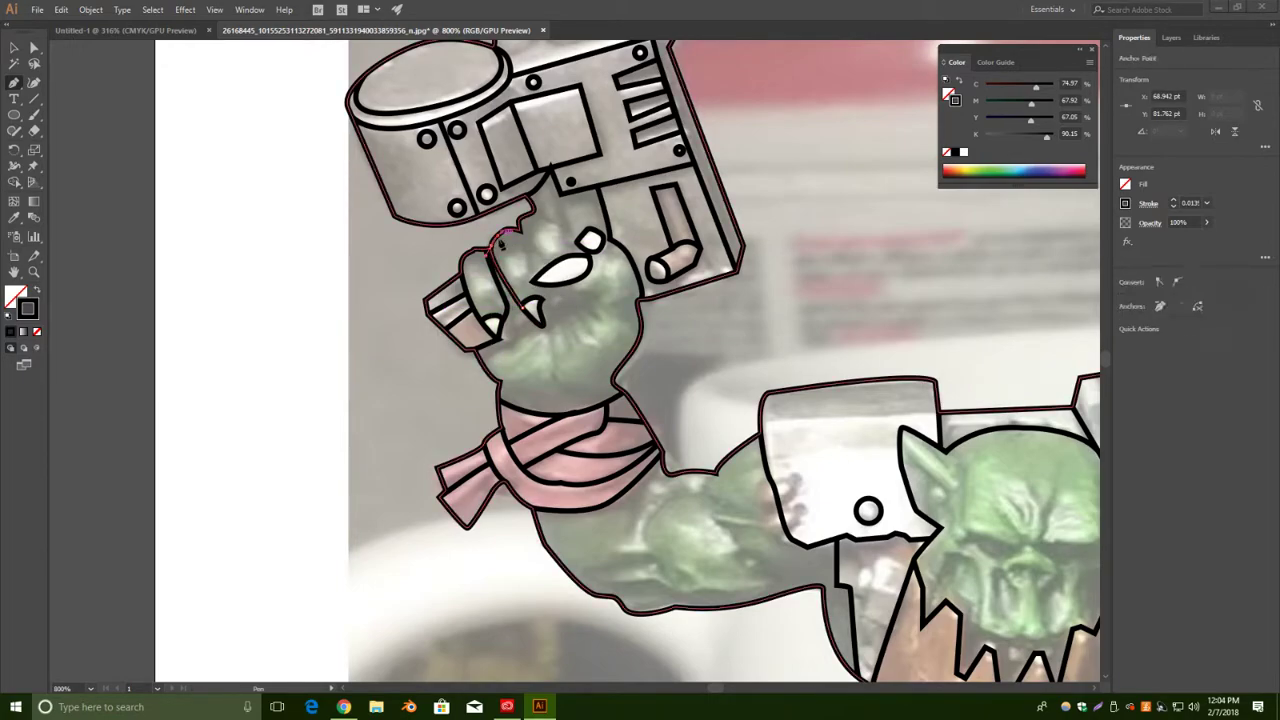
left_click(14, 47)
left_click(249, 244)
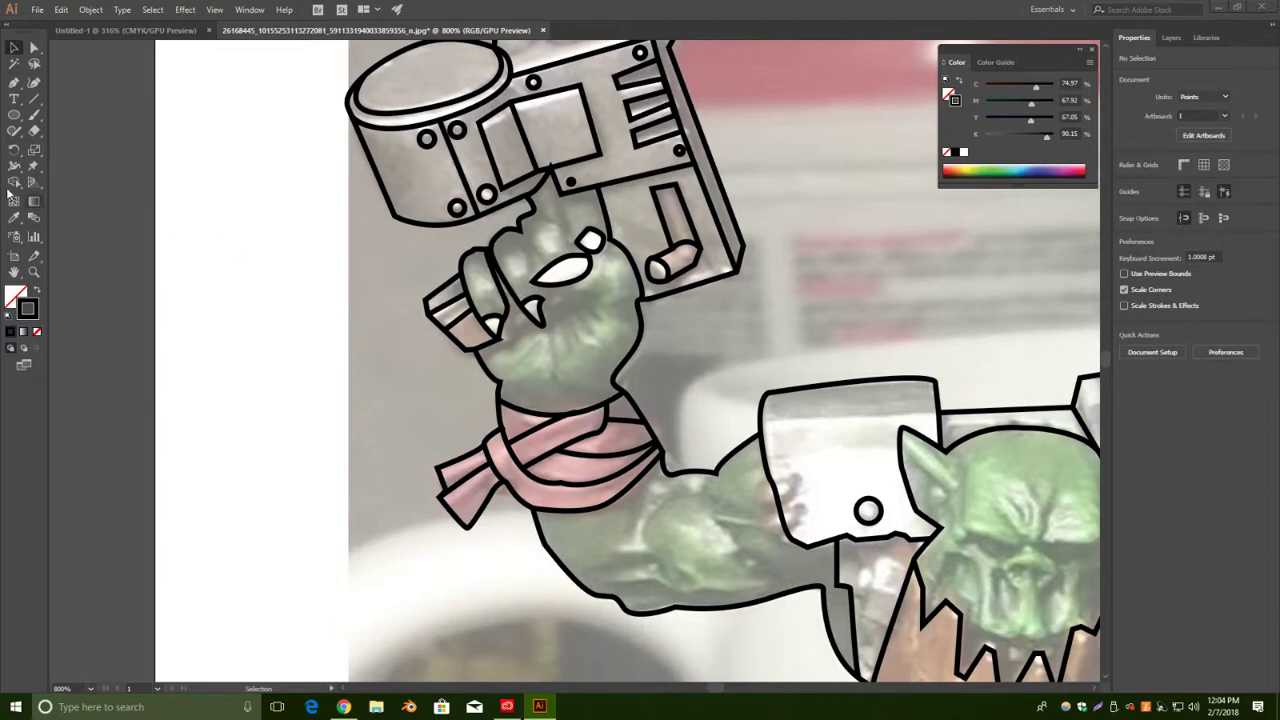
Connect the small pointed claw to the large leaf-shaped nail with a short line.
left_click(14, 85)
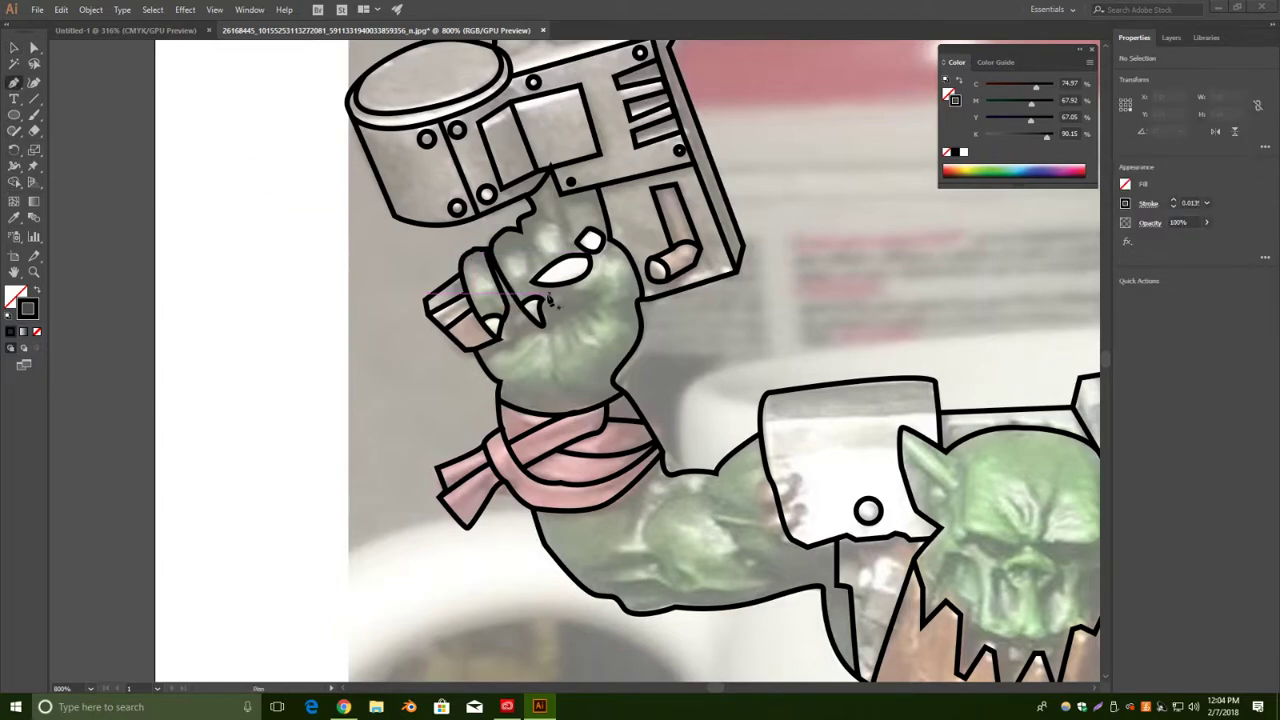
left_click_drag(540, 285, 540, 285)
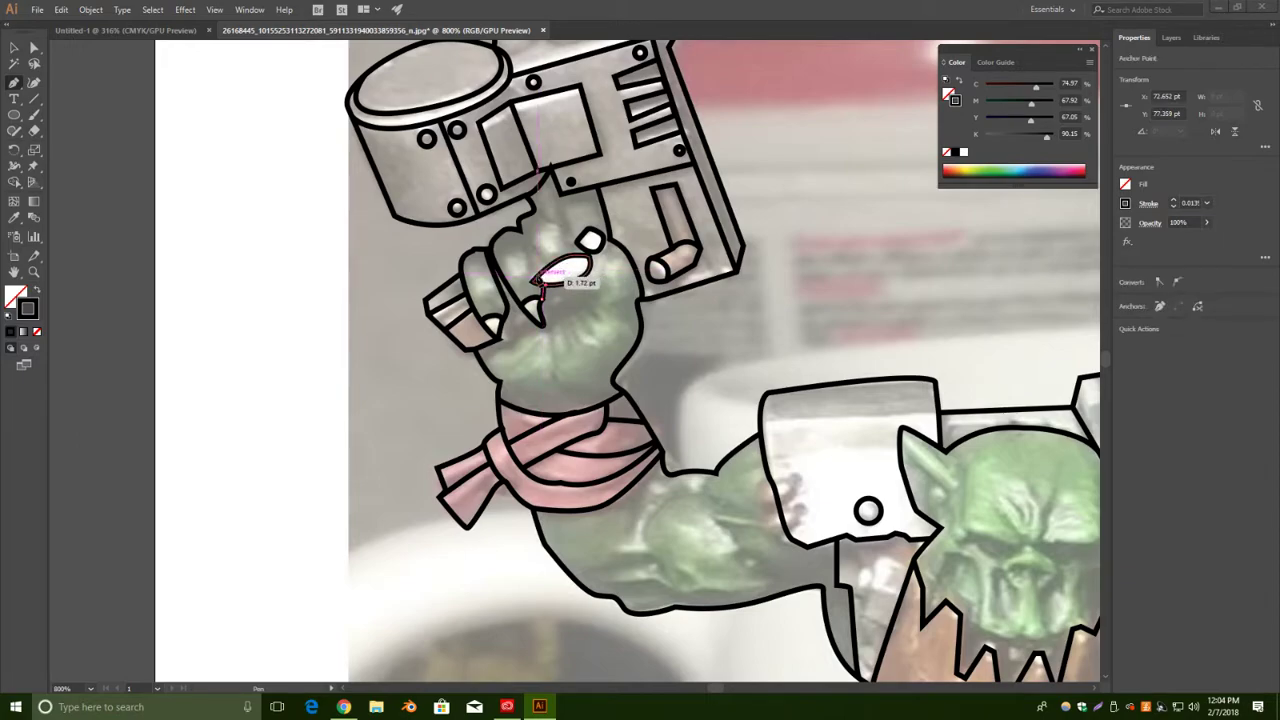
key("v")
Draw the finger separation line from the tip of the large nail up to the notch in the fist's outline.
left_click(14, 85)
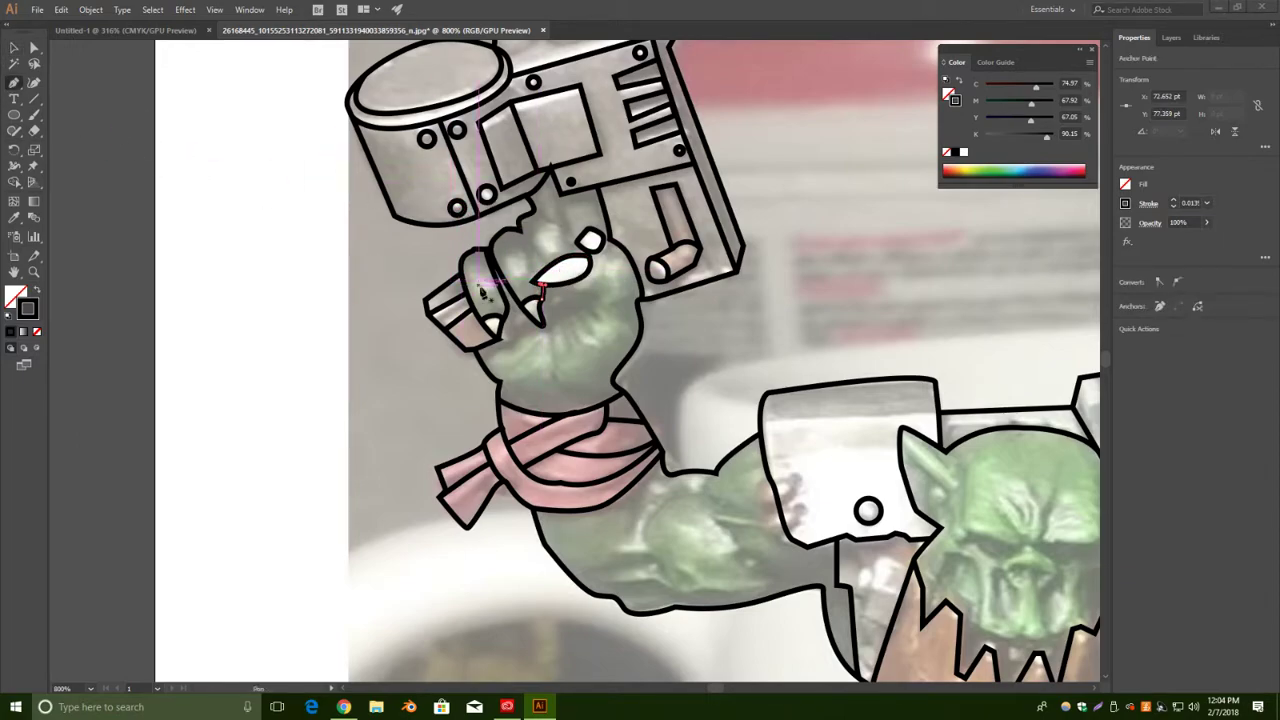
left_click_drag(540, 268, 540, 268)
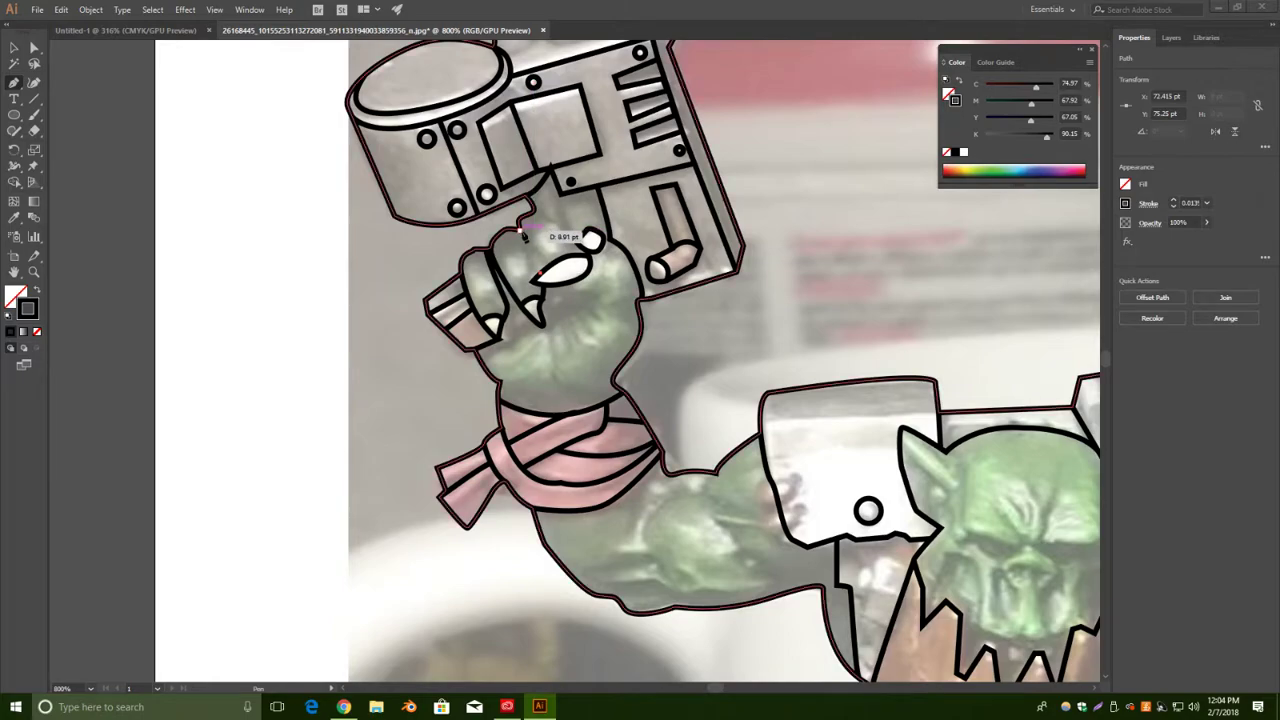
left_click(521, 232)
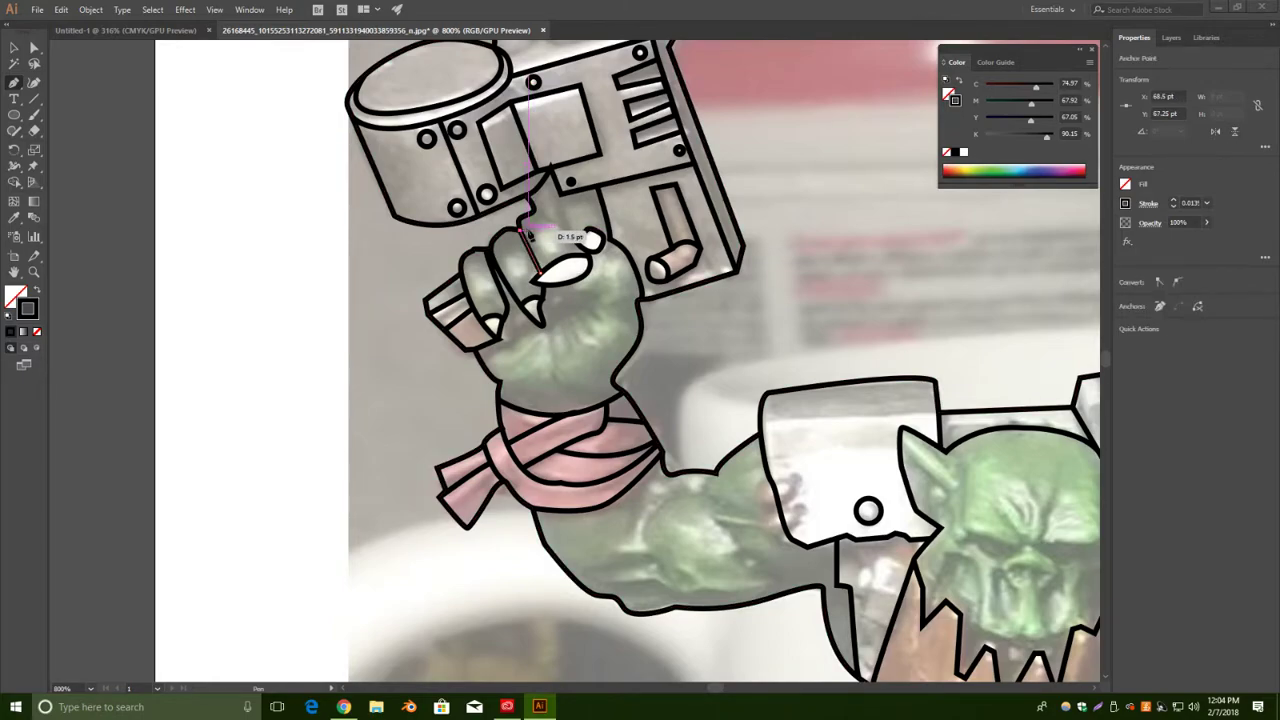
key("v")
left_click(591, 296)
Draw a curved line from the weapon's lower edge down to the large nail to mark the finger's side.
key("p")
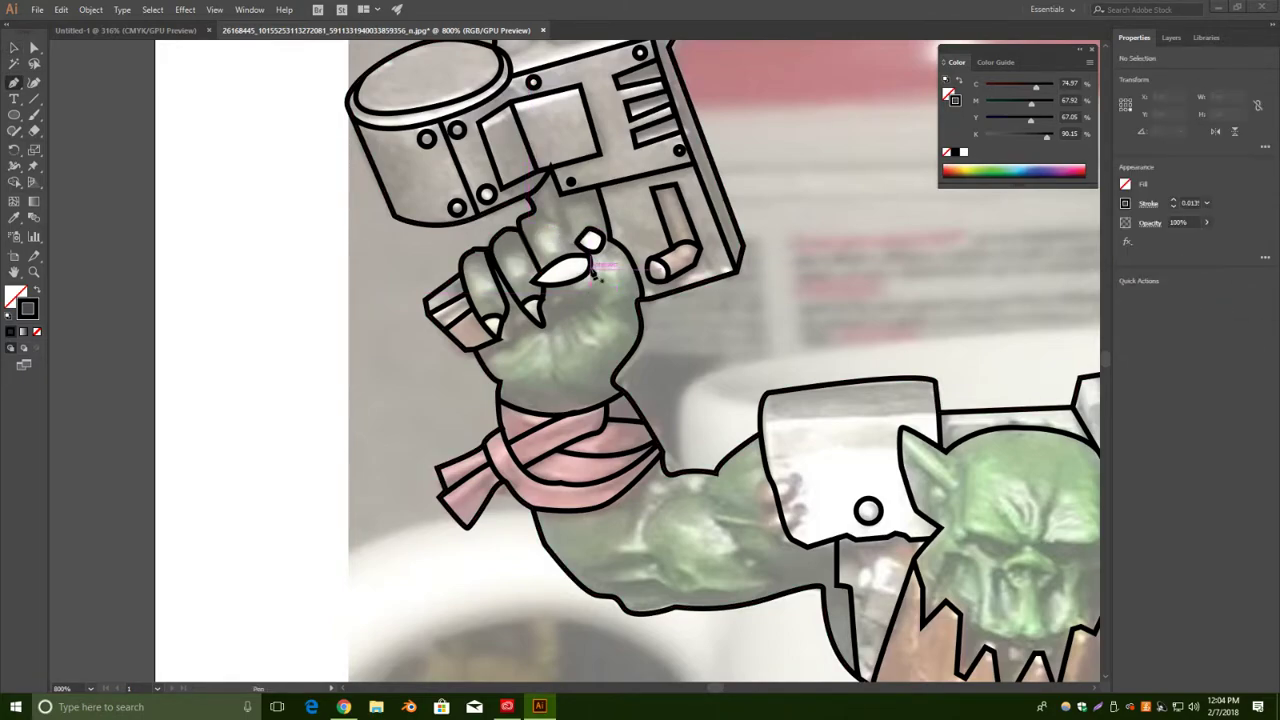
left_click_drag(569, 184, 579, 262)
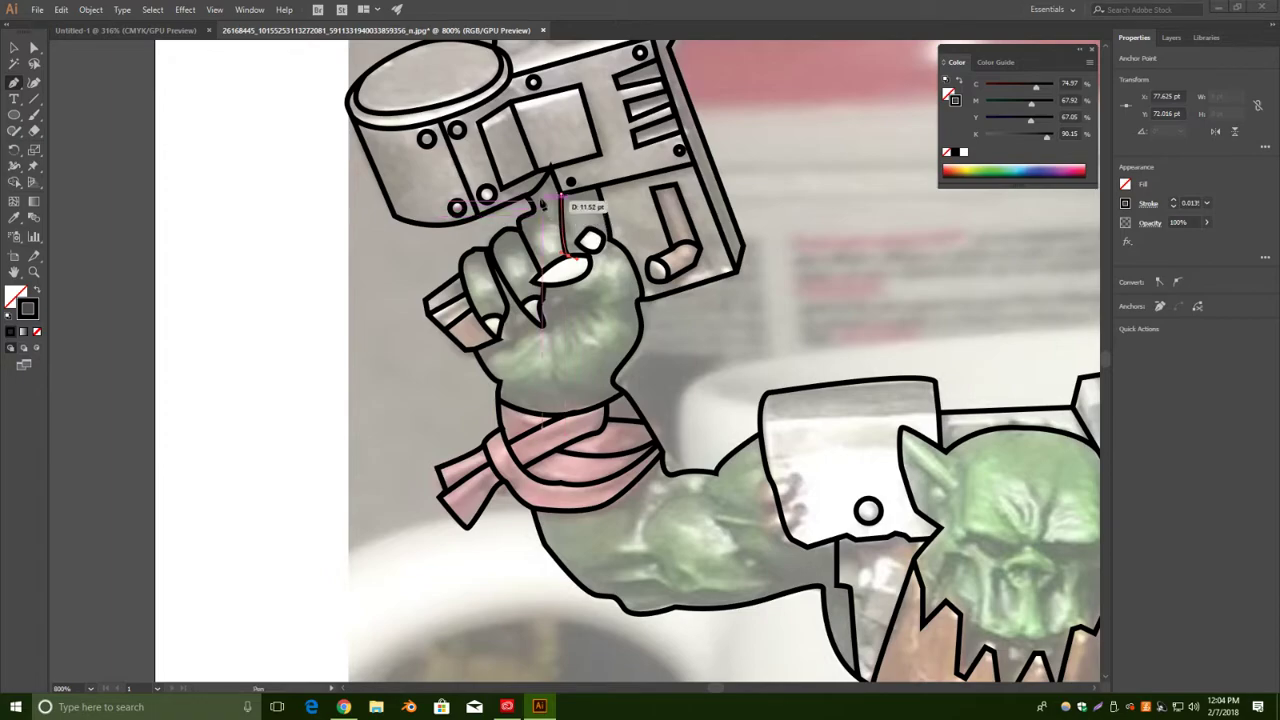
left_click_drag(541, 212, 590, 334)
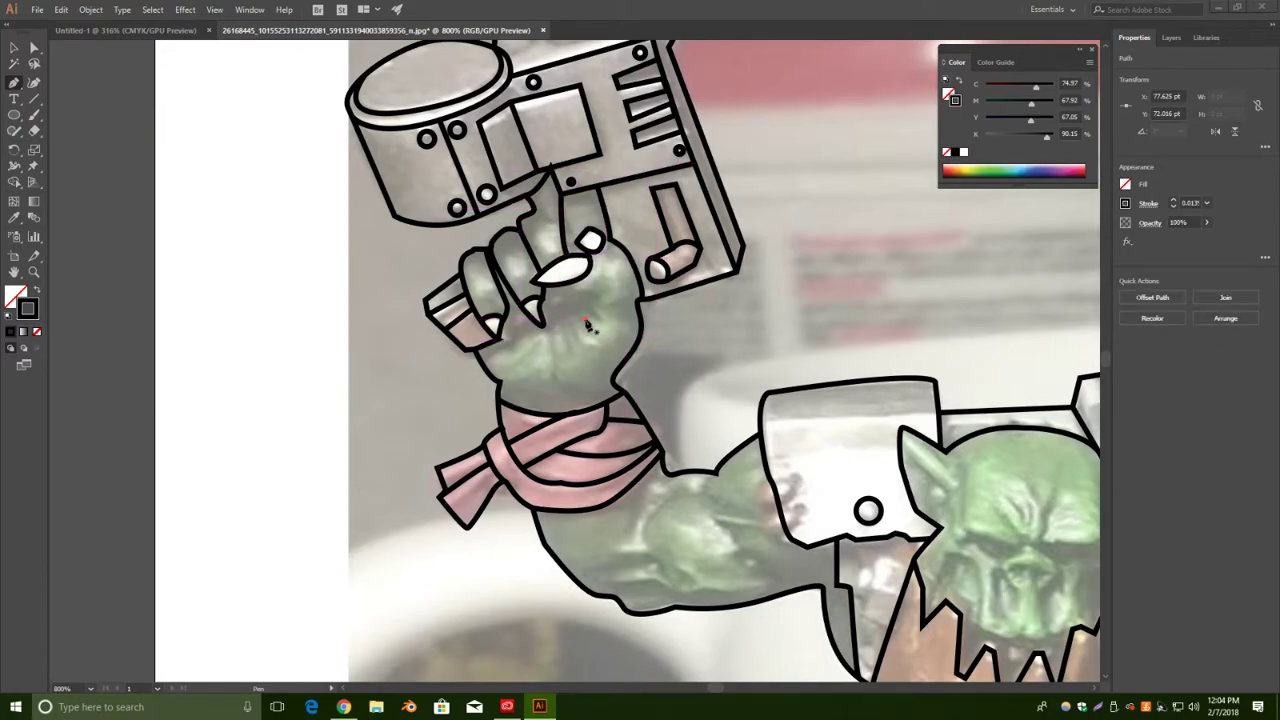
left_click_drag(660, 421, 594, 381)
key("v")
left_click(563, 346)
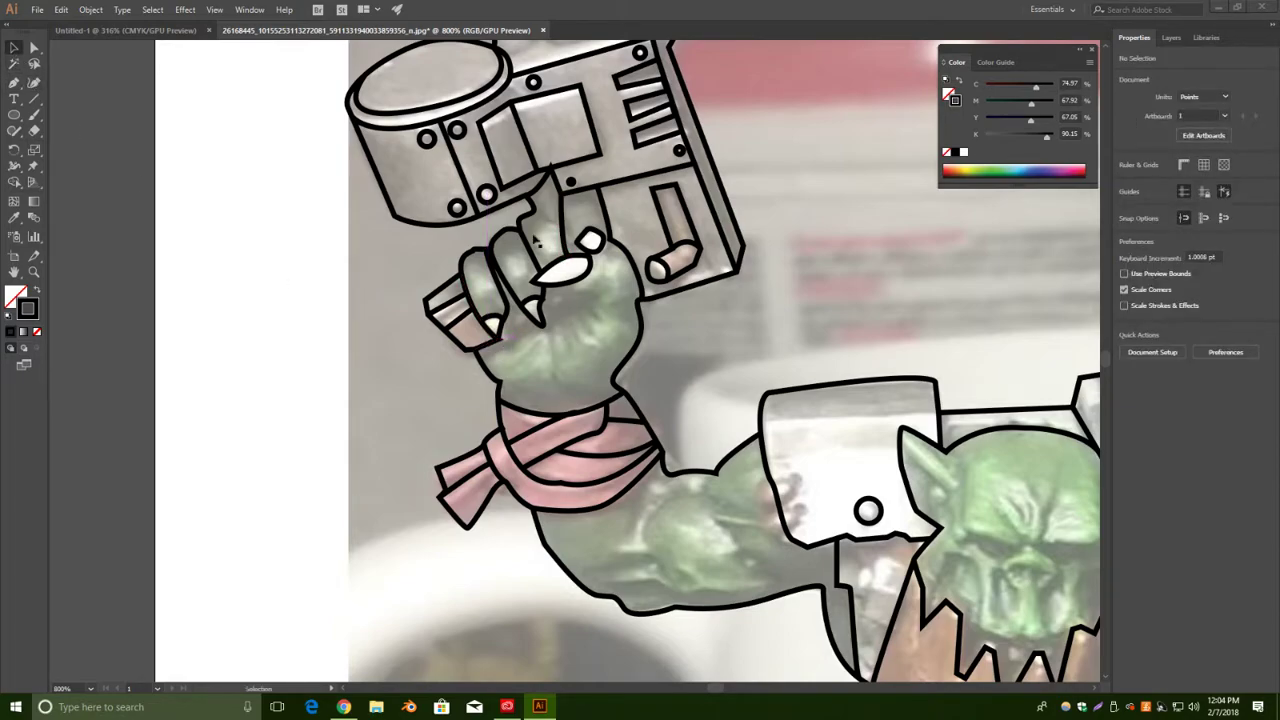
Draw a short line across the finger below the weapon and extend it to the rounded white nail.
key("p")
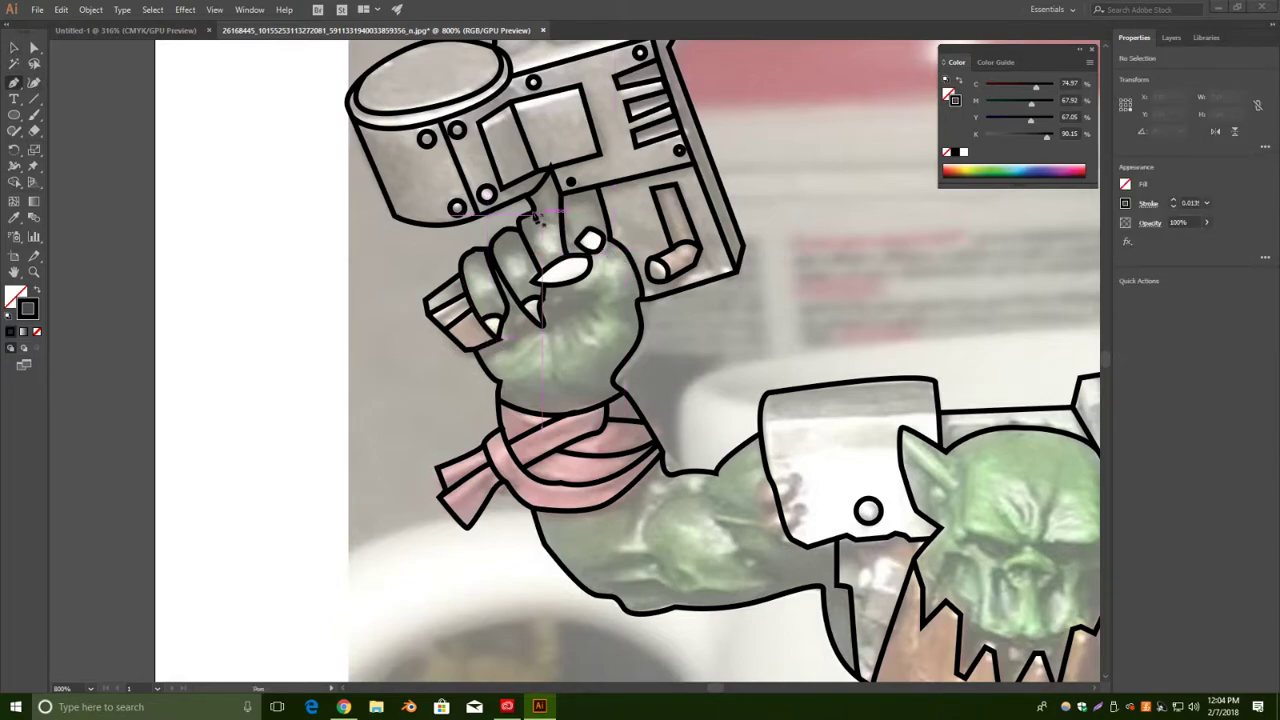
left_click_drag(533, 209, 586, 240)
left_click(562, 222)
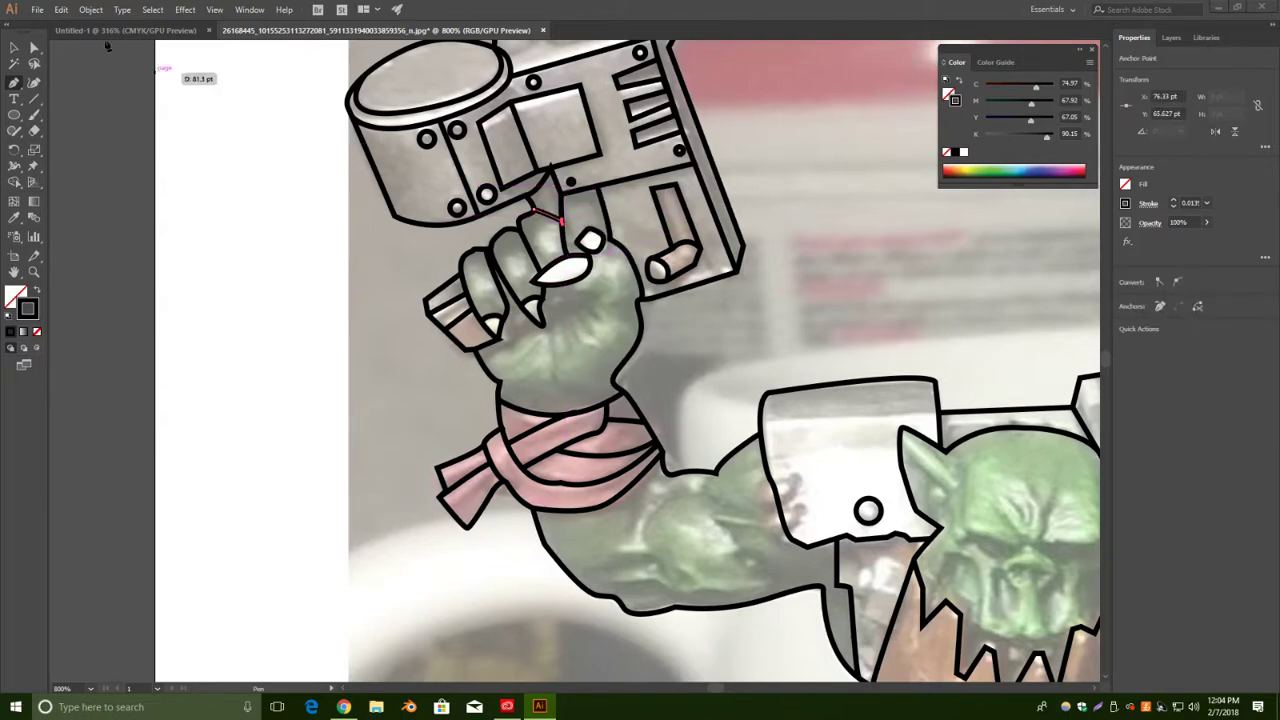
key("v")
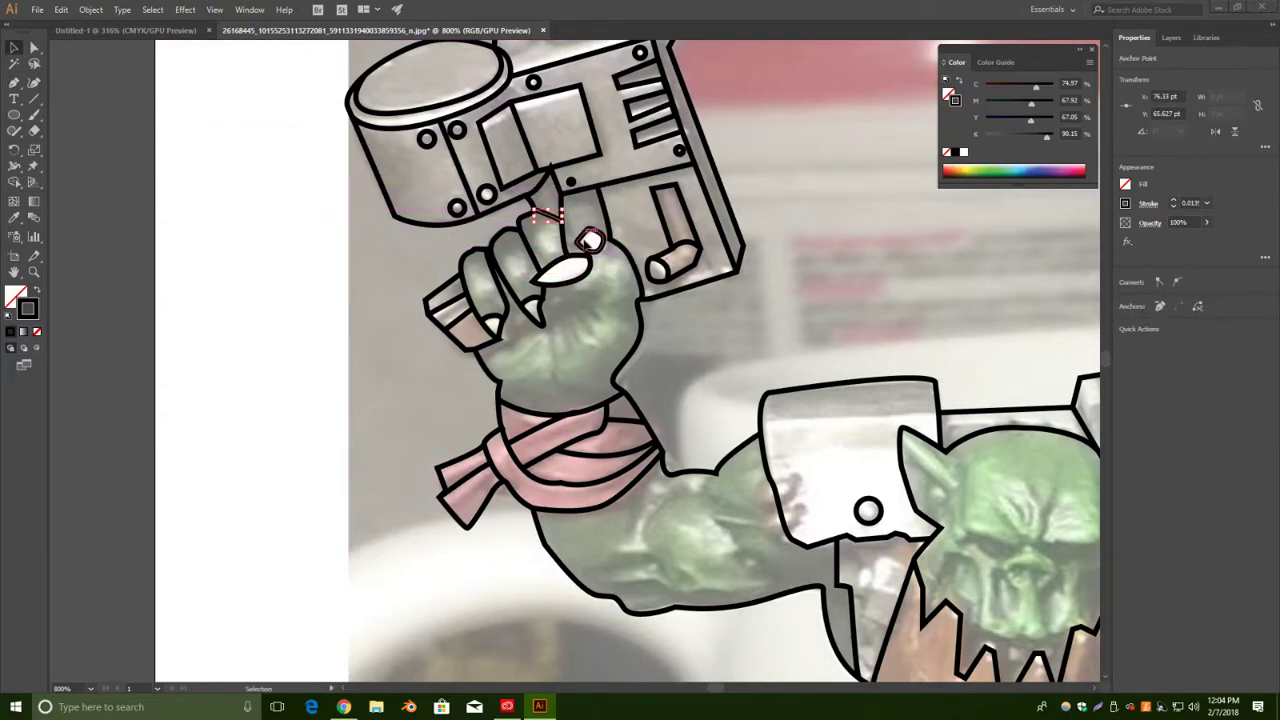
key("p")
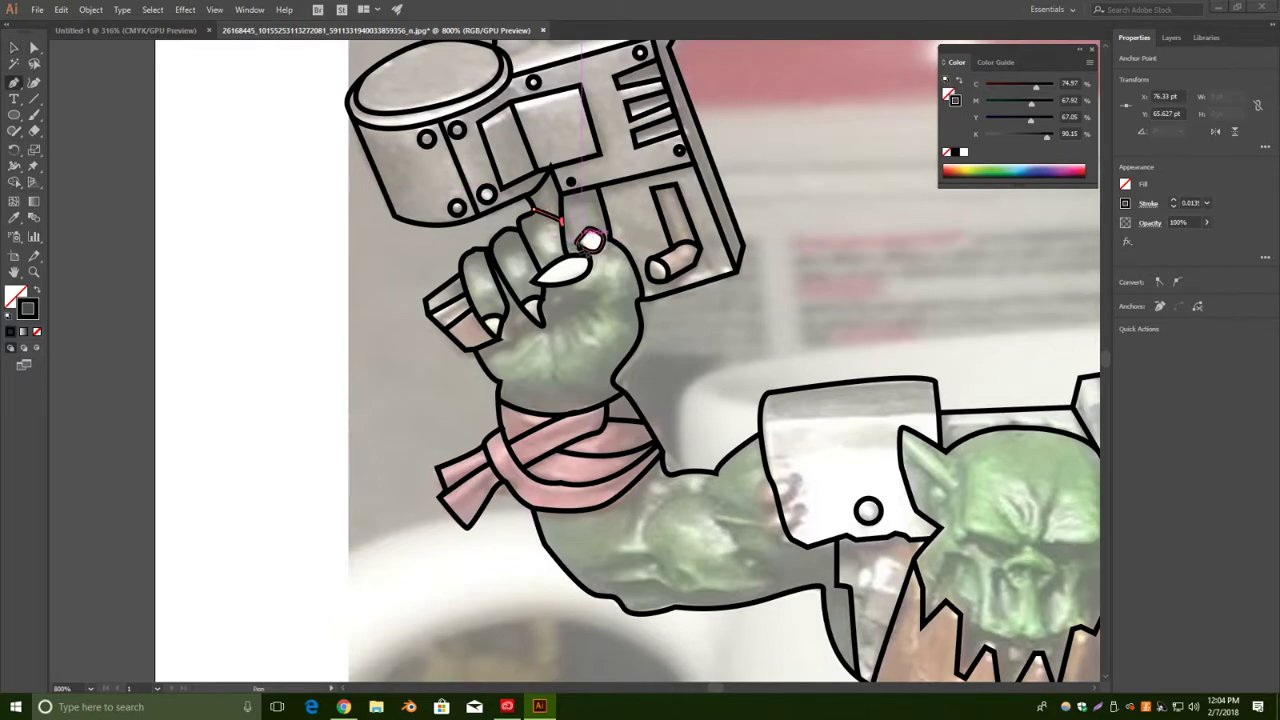
left_click(577, 243)
left_click(562, 221)
Draw a short curved crease on the palm just below the large leaf-shaped nail.
left_click(571, 283)
left_click(604, 288)
left_click(14, 47)
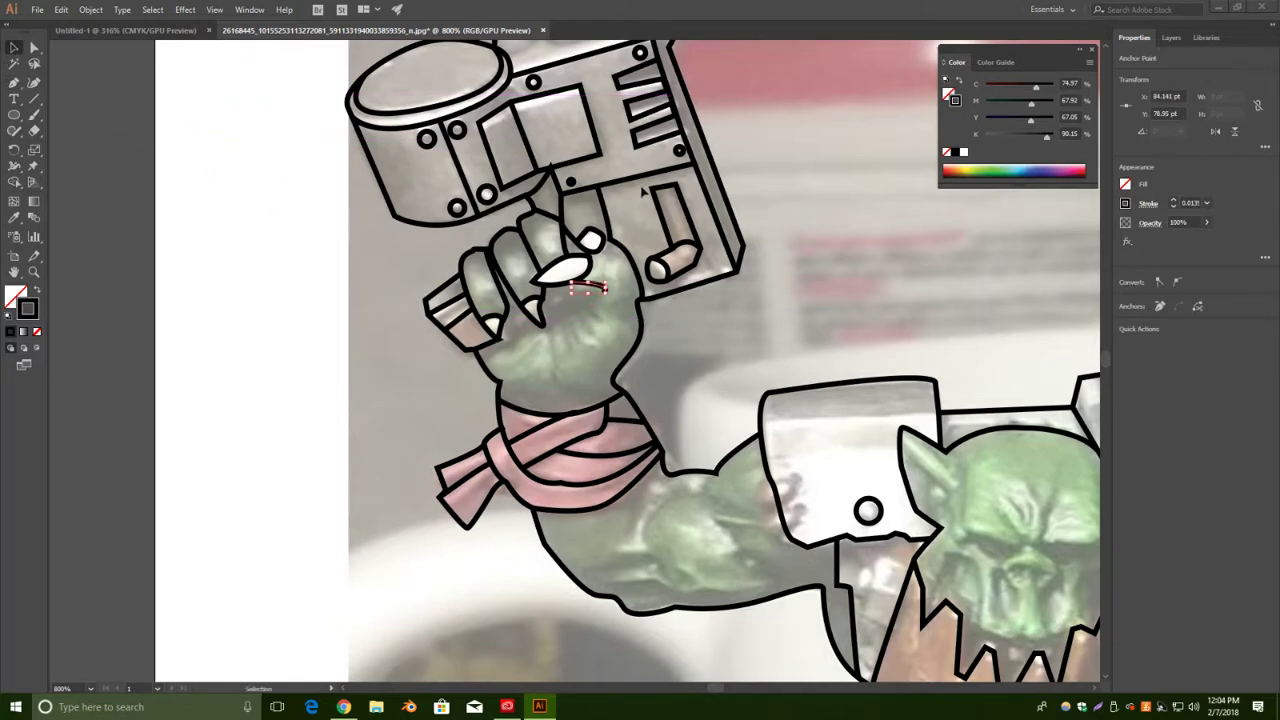
left_click(864, 245)
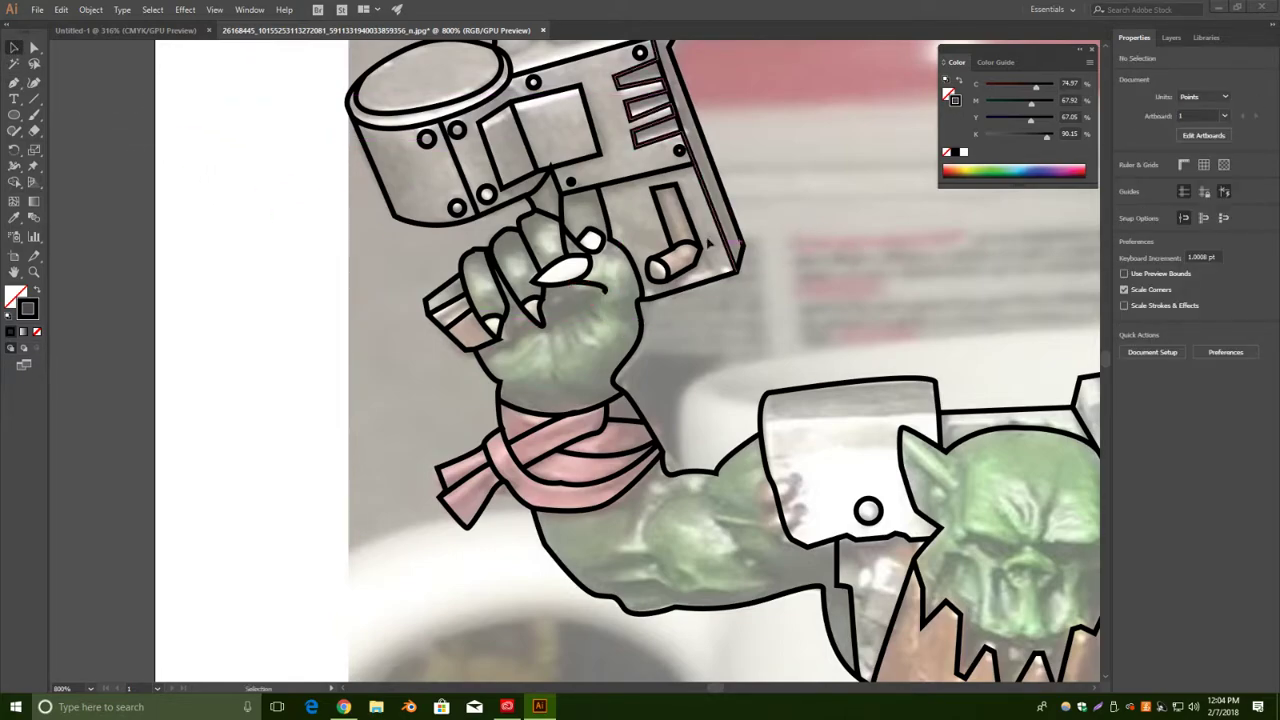
Draw a curved line from the rounded white nail up to the weapon's lower edge for the thumb's side.
left_click(14, 82)
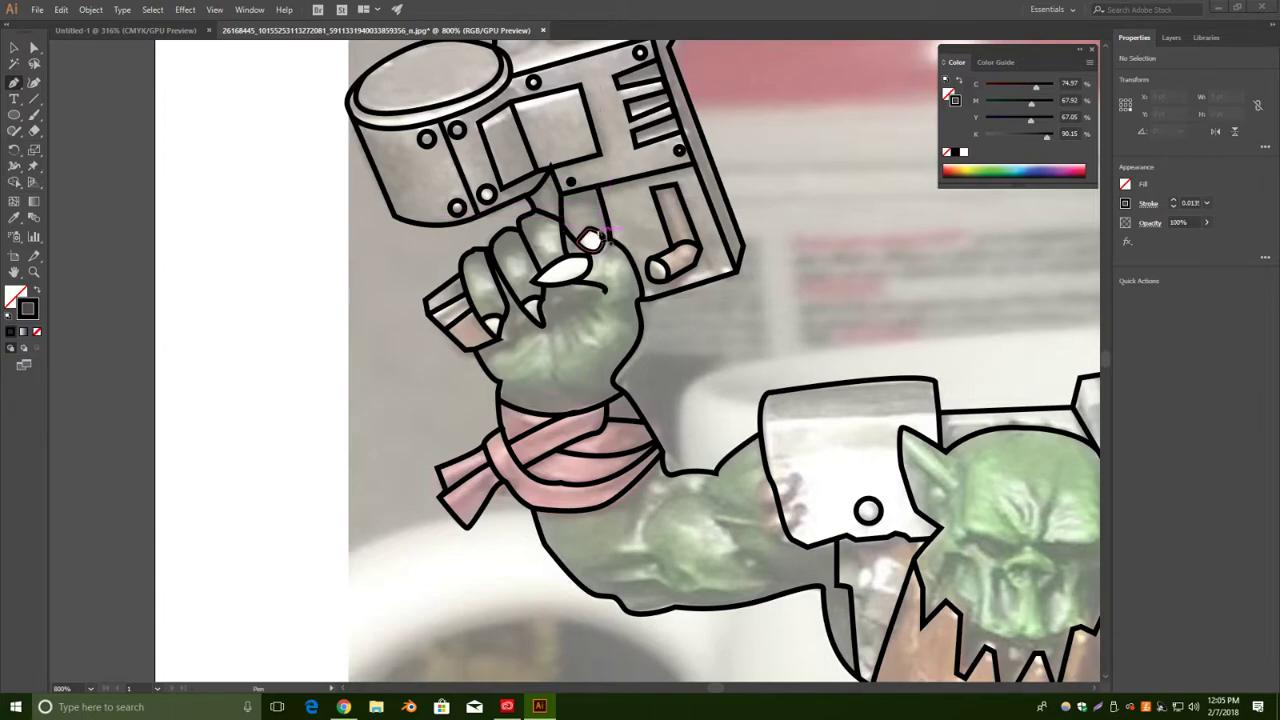
left_click(600, 235)
left_click_drag(597, 188, 612, 189)
key("v")
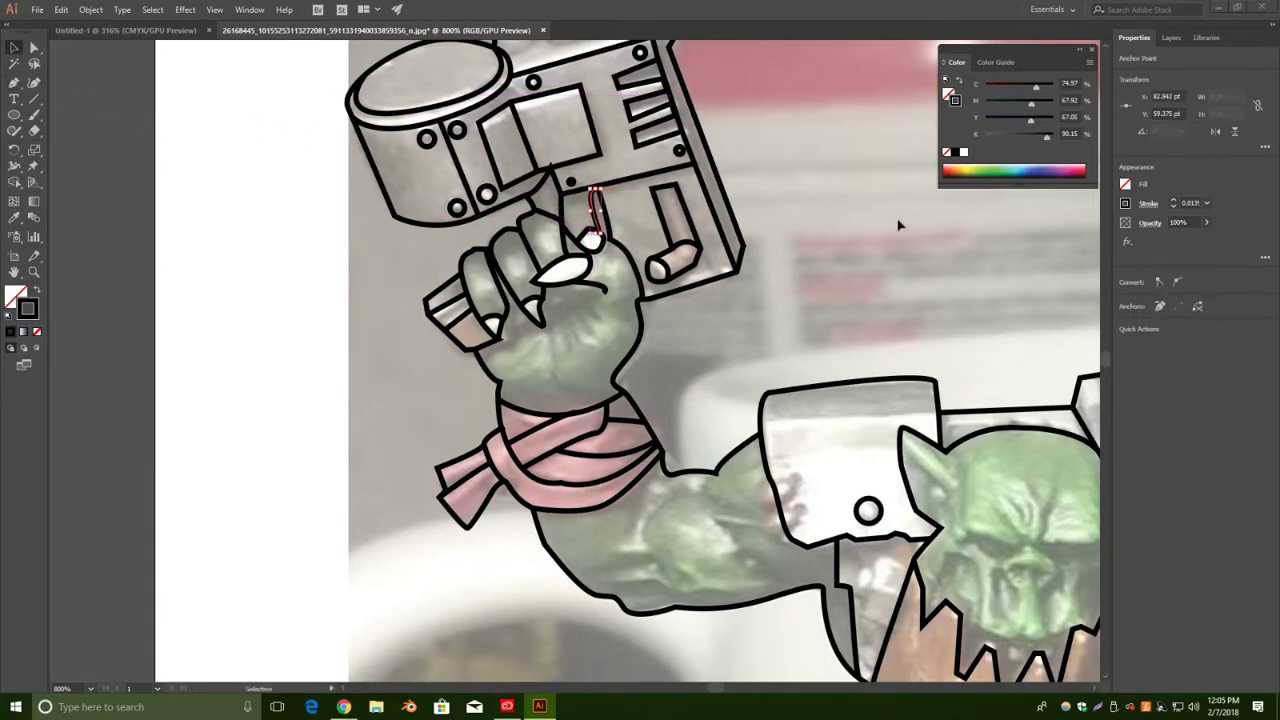
left_click(865, 229)
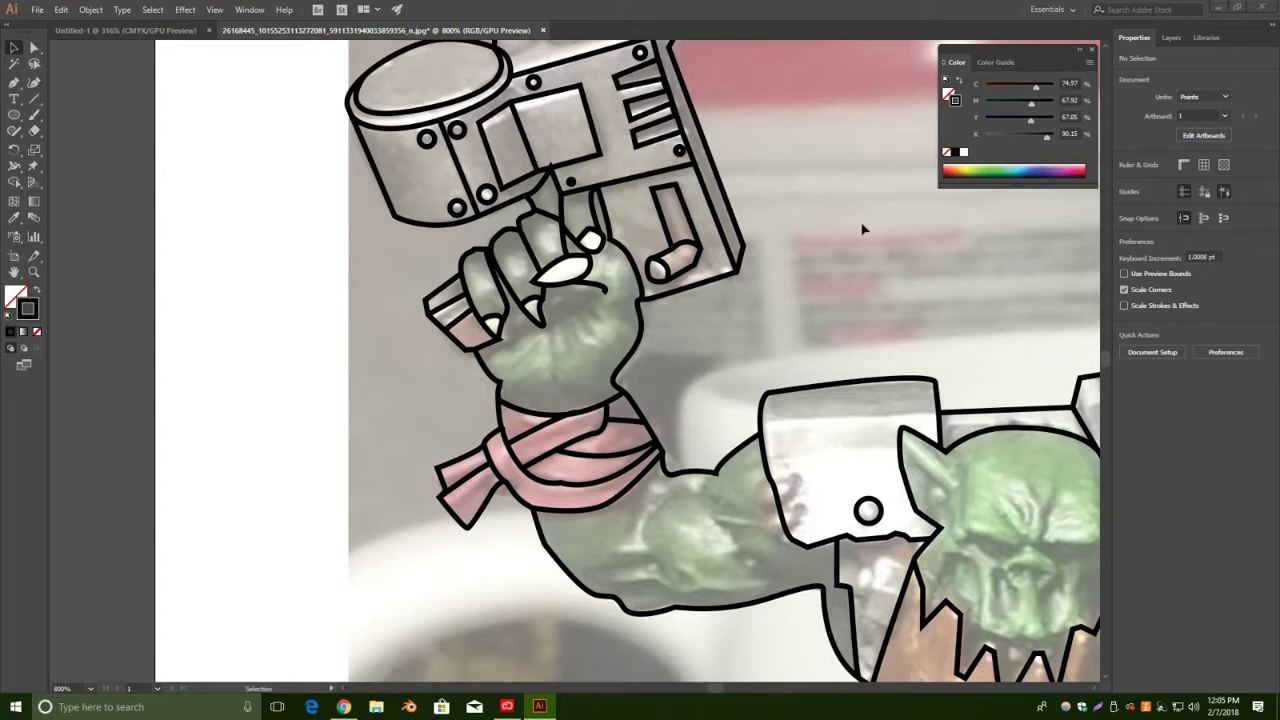
scroll(865, 229, "down", 3)
key("ctrl+a")
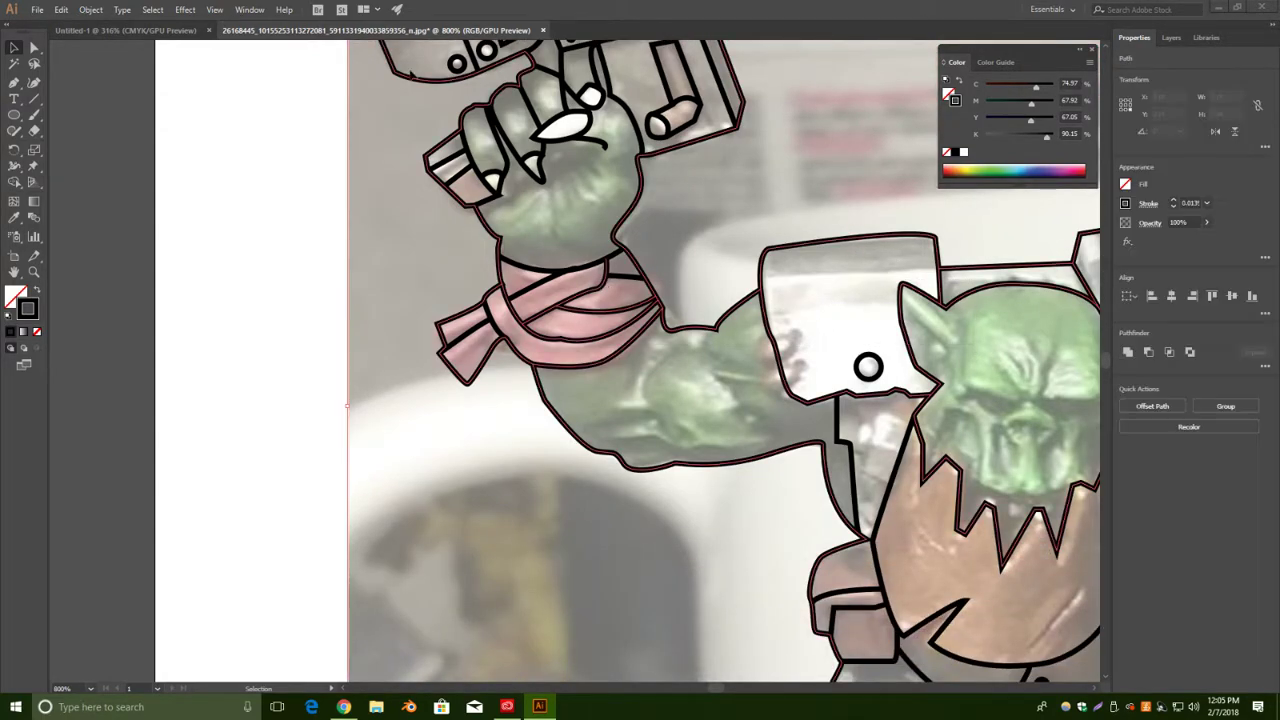
left_click(772, 196)
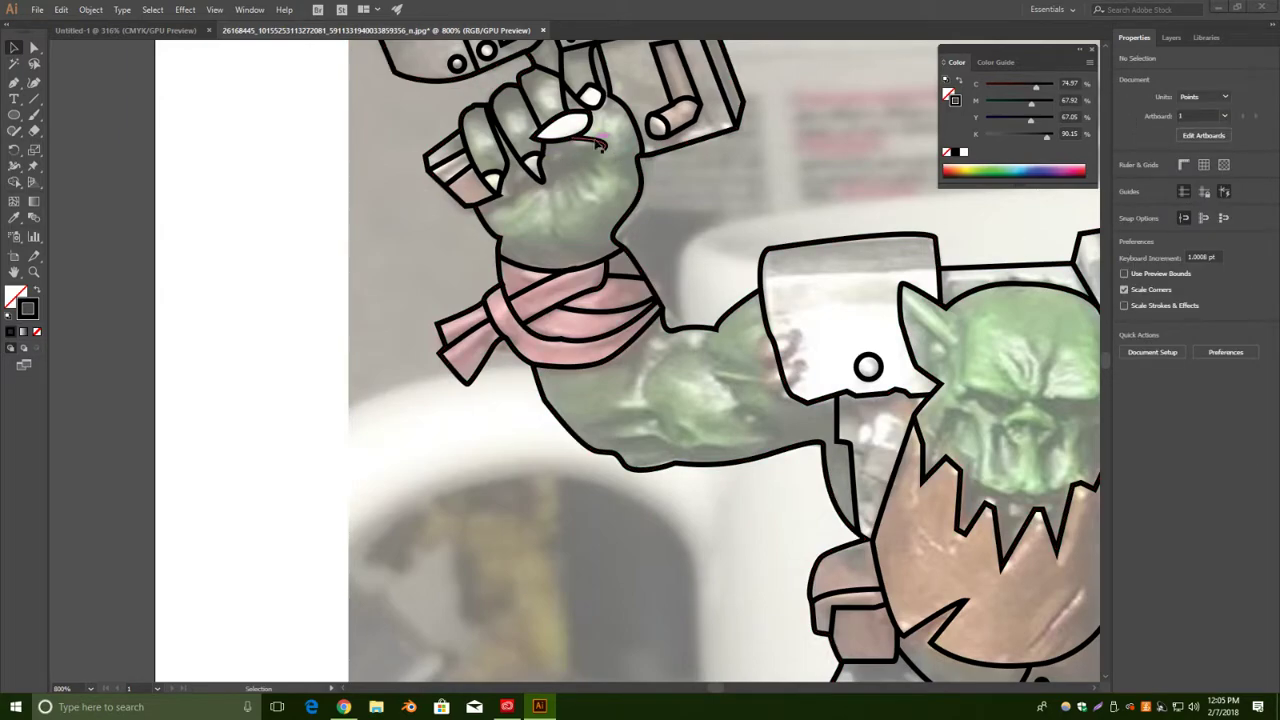
Draw short lines linking the fist's nail tips, from the smallest nail to the next and on to the palm crease.
left_click(14, 82)
left_click_drag(497, 197, 534, 182)
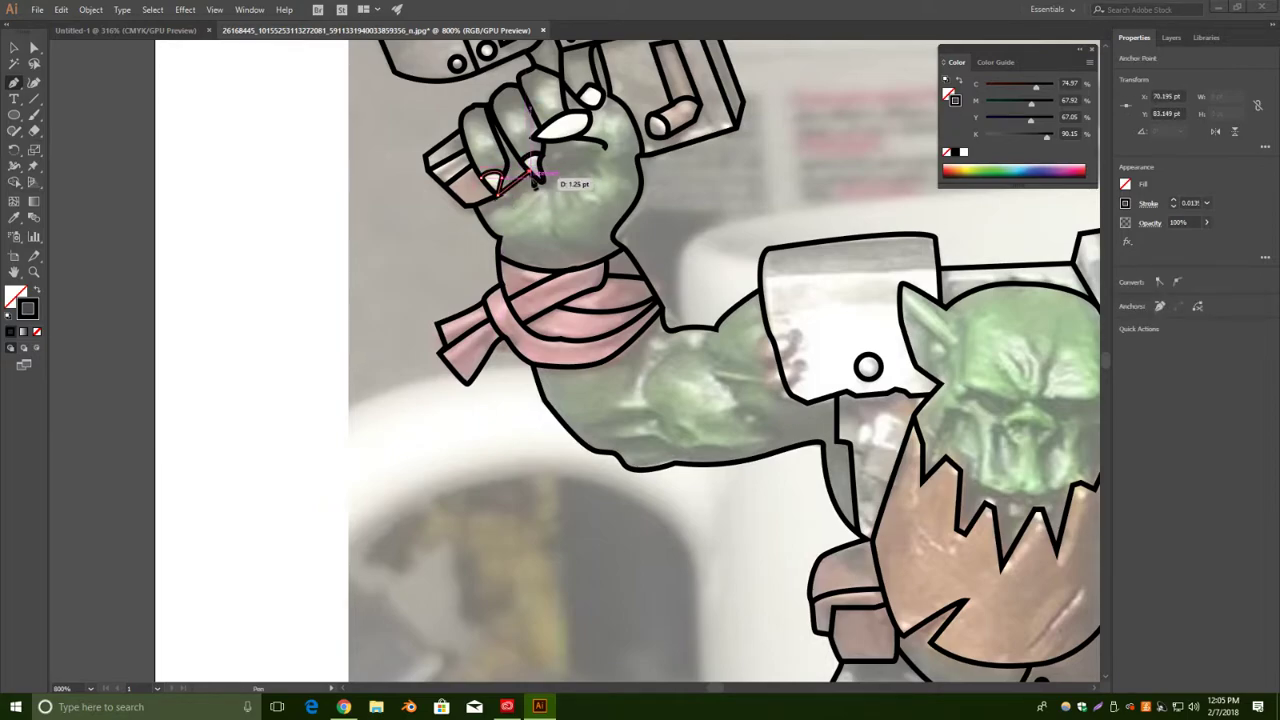
key("v")
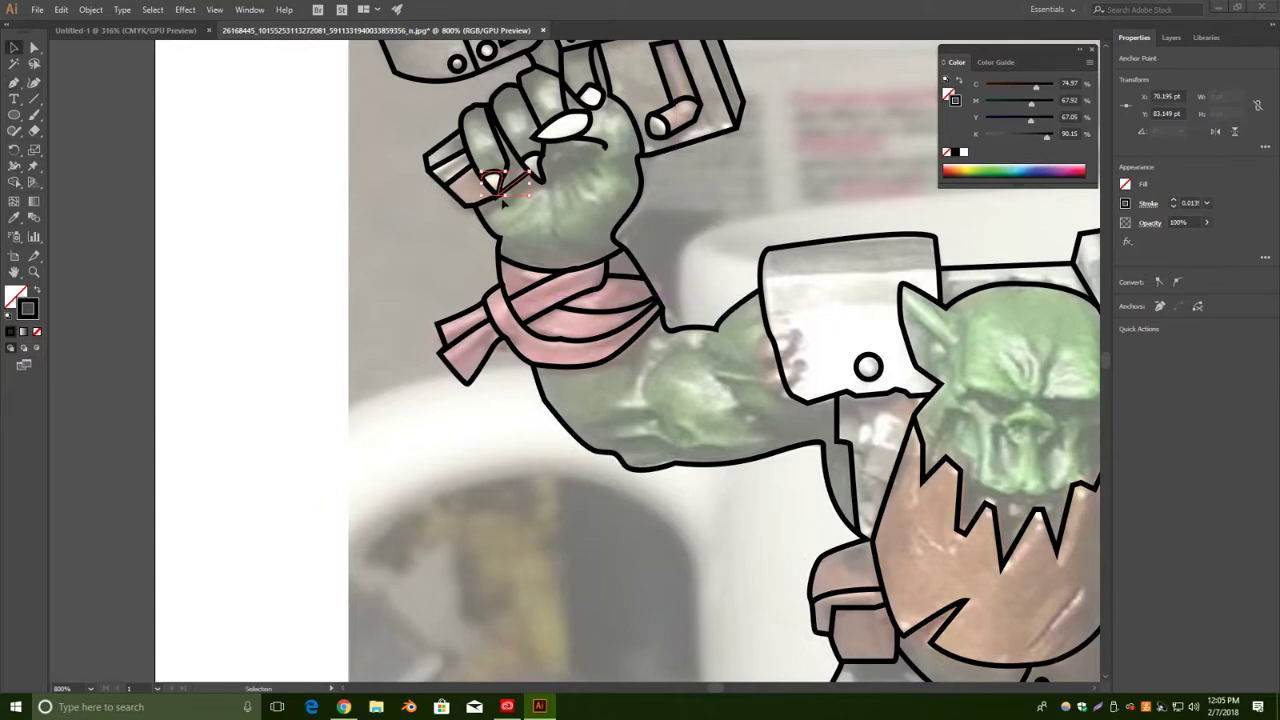
key("p")
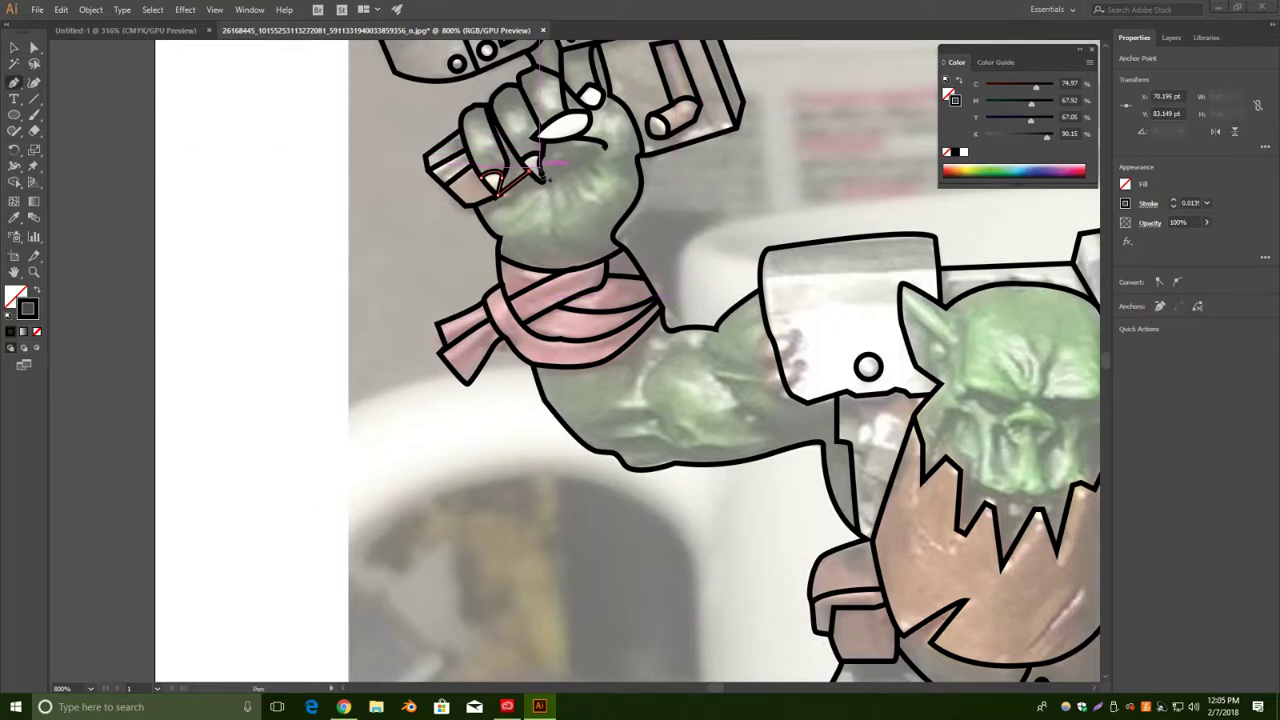
left_click(540, 164)
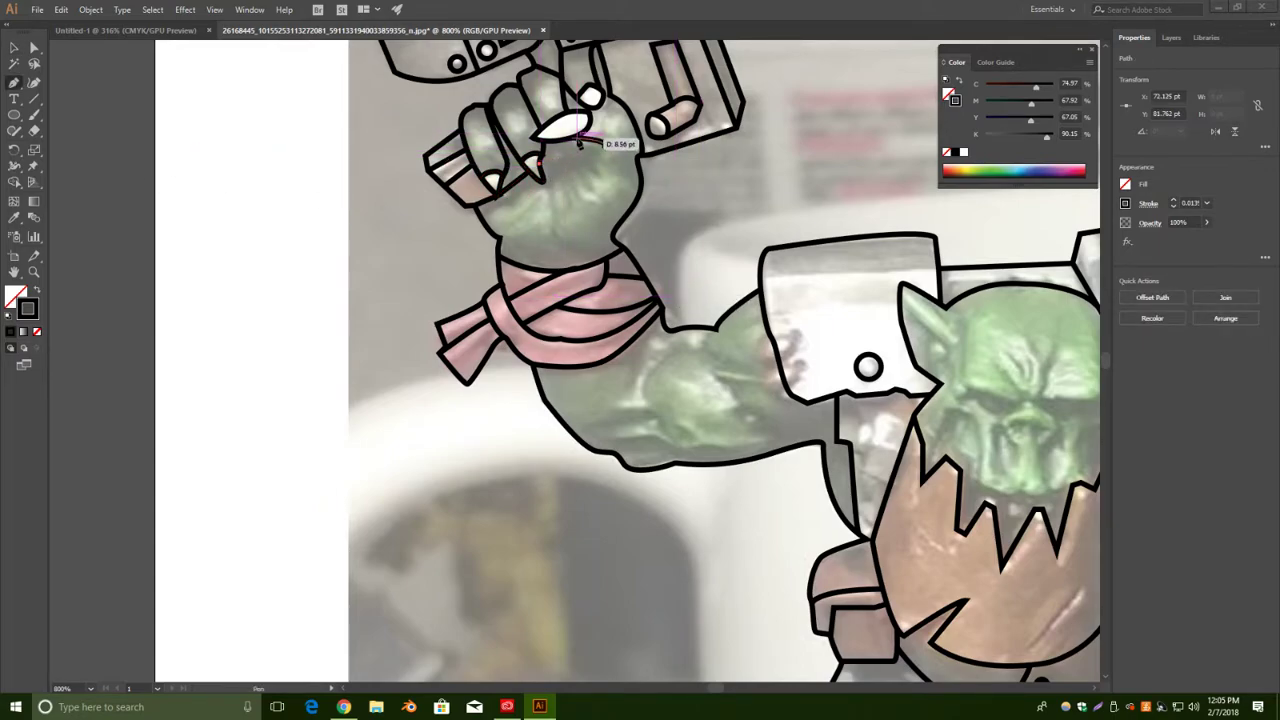
left_click(581, 138)
key("v")
left_click(747, 176)
Hide the Working Image layer to examine the outlines of the whole figure on their own, and show it again.
key("ctrl+minus")
key("ctrl+minus")
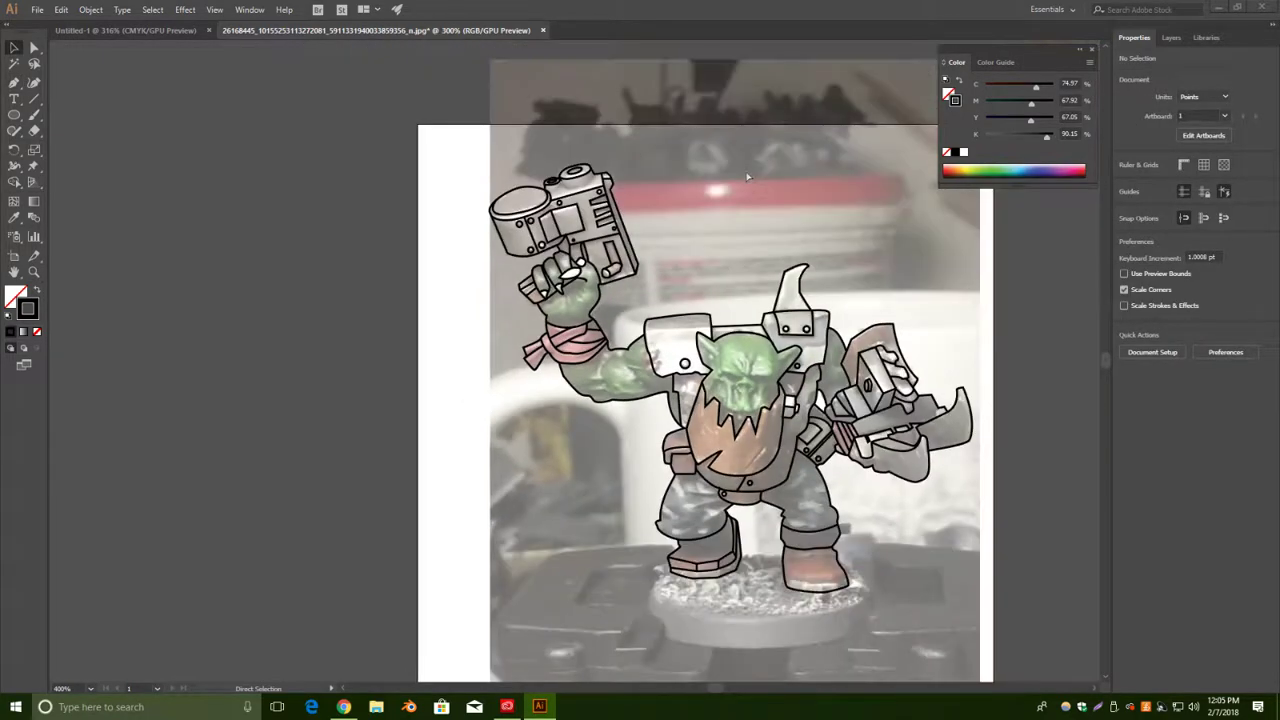
left_click(1170, 38)
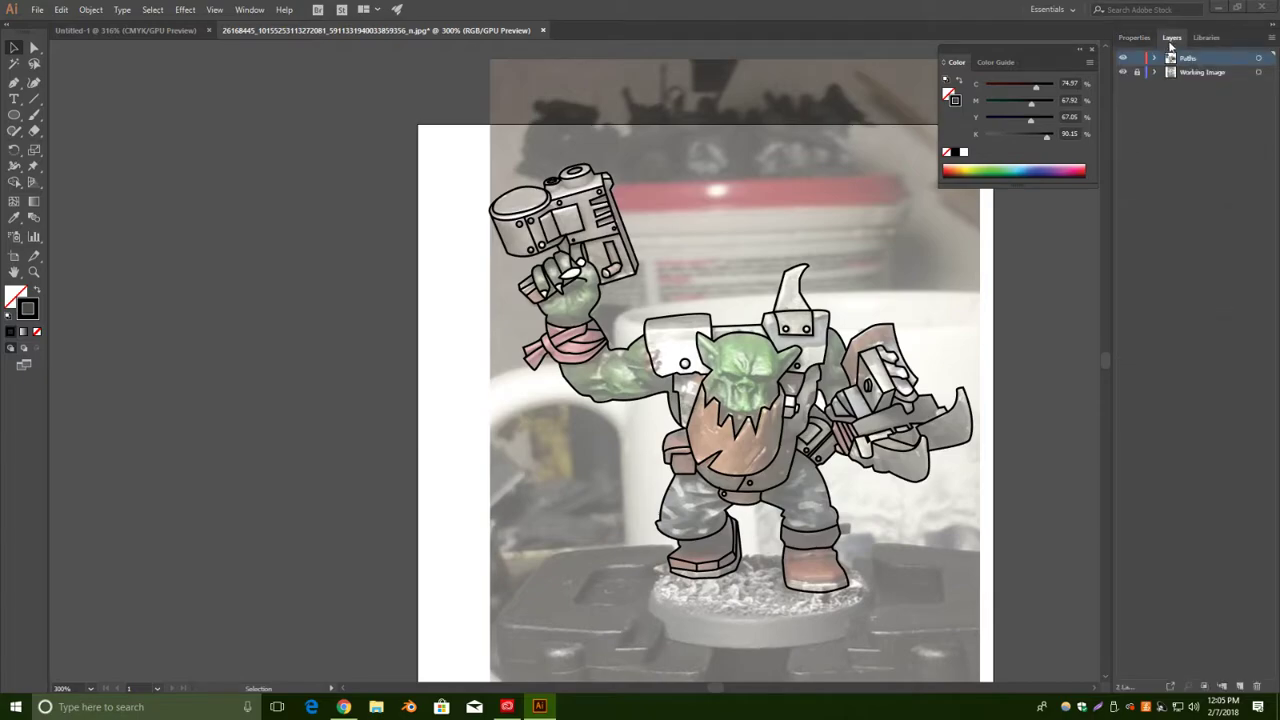
left_click(1124, 73)
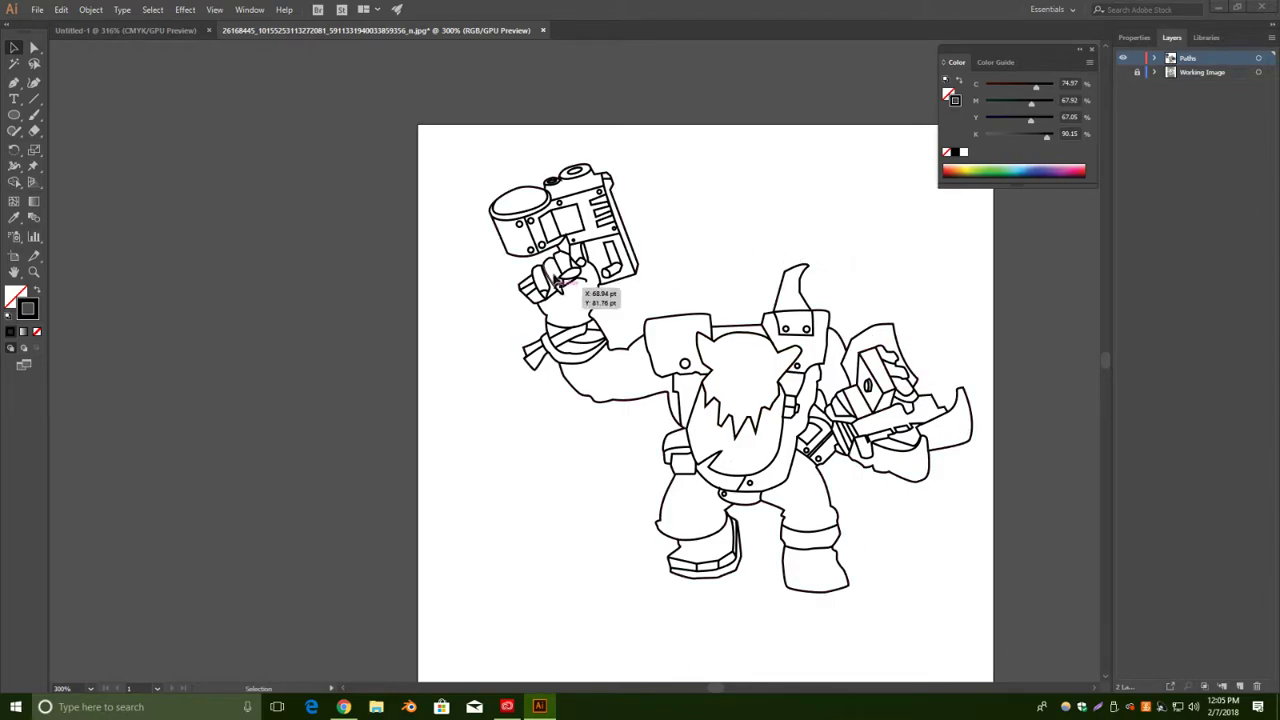
left_click(1122, 73)
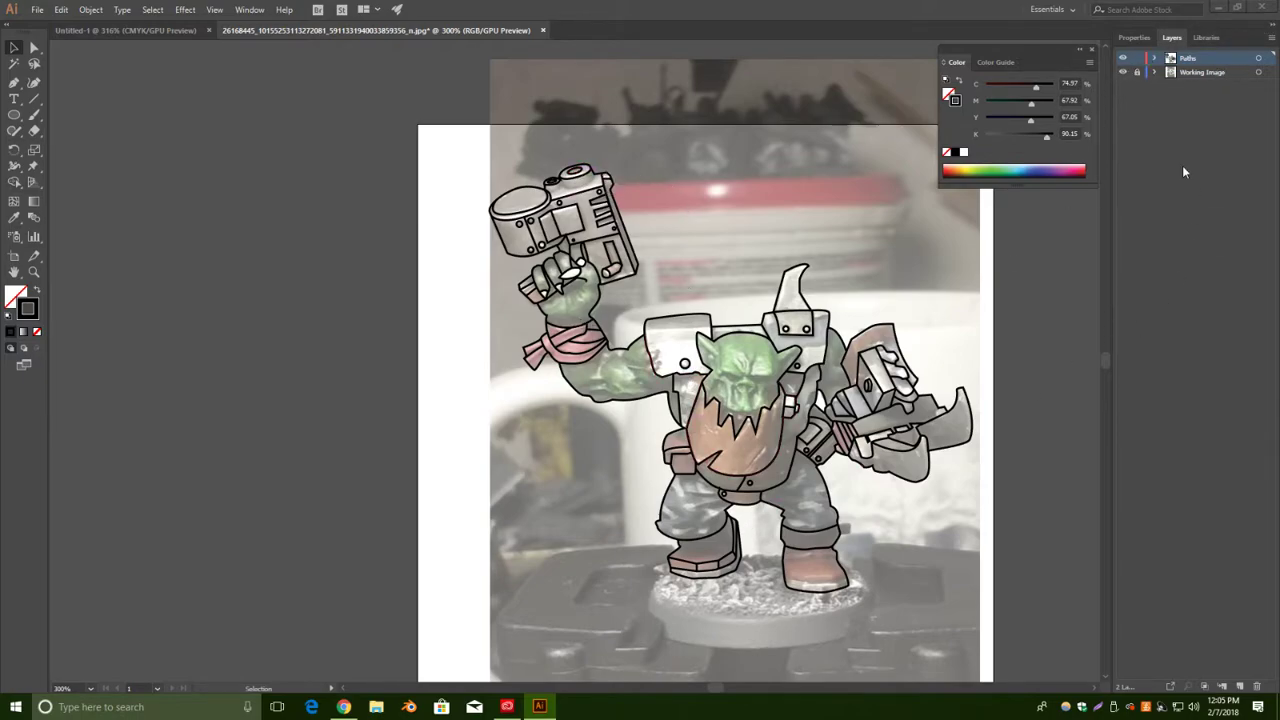
left_click(1136, 74)
Draw a straight line across the upper part of the white shoulder plate, from its outer edge to its inner edge.
left_click(14, 84)
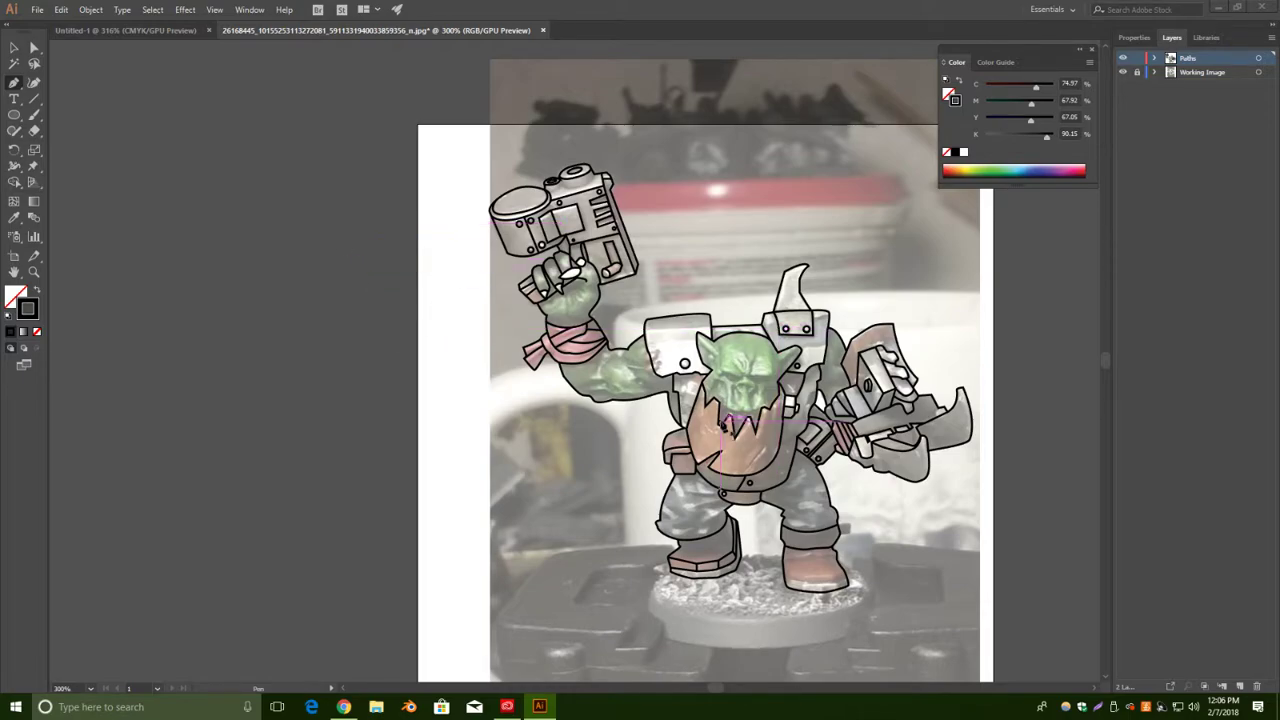
key("ctrl+plus")
key("ctrl+plus")
key("ctrl+plus")
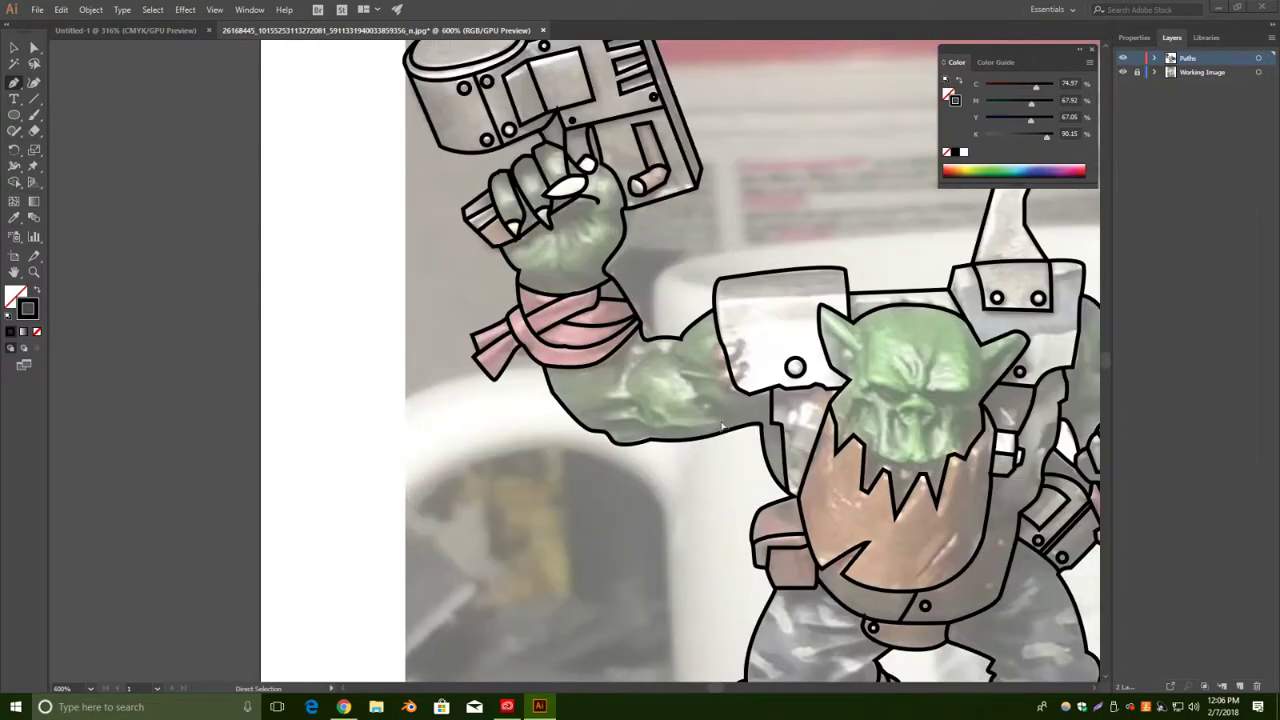
left_click_drag(1025, 339, 894, 331)
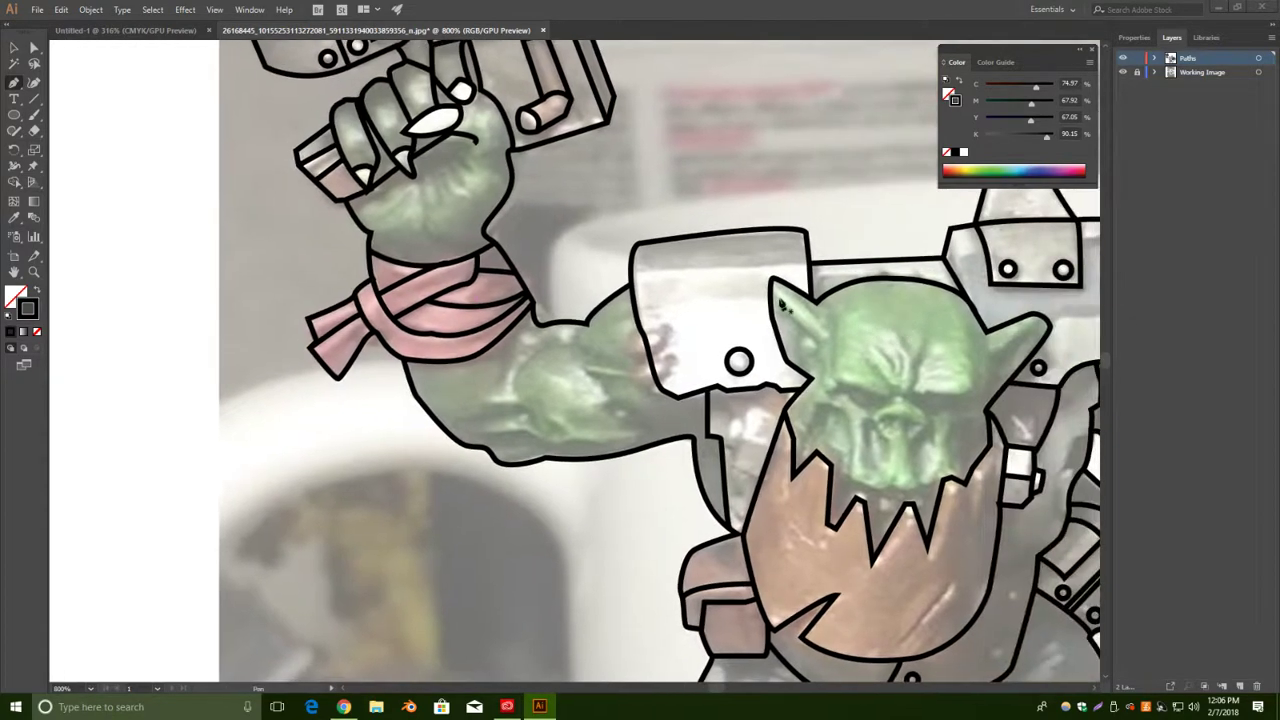
left_click(632, 275)
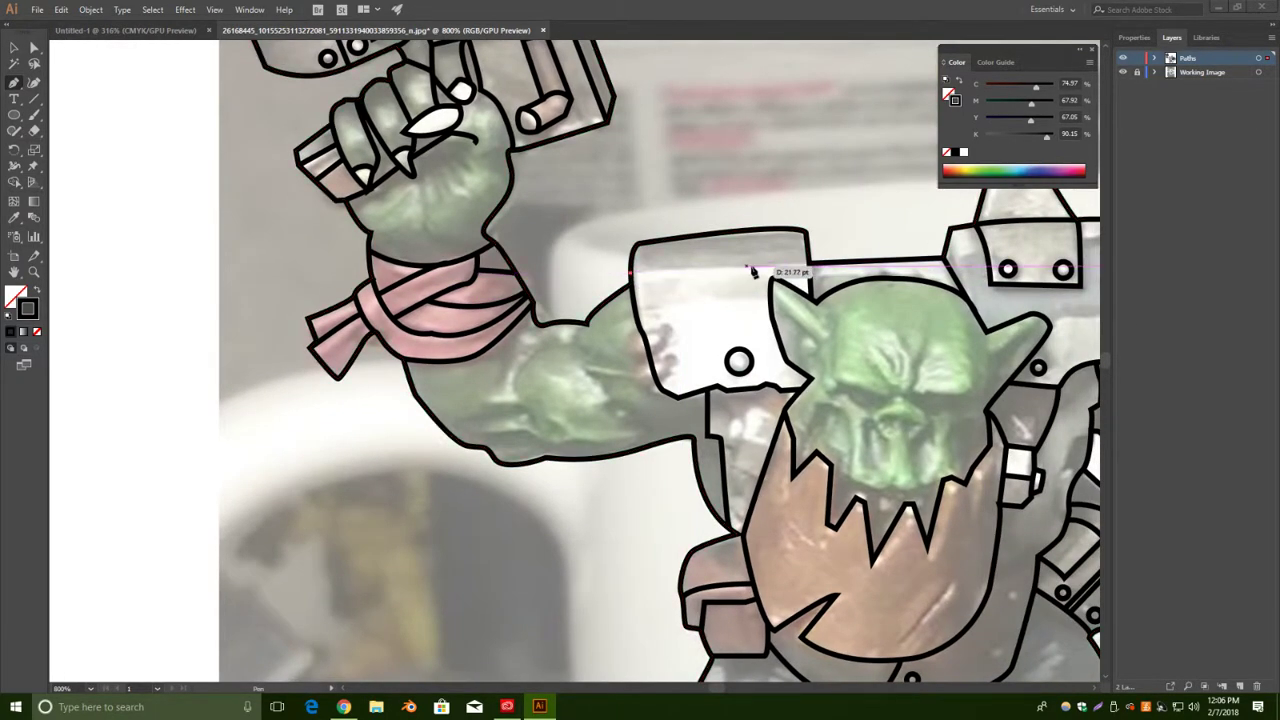
left_click(810, 265)
key("v")
left_click(844, 214)
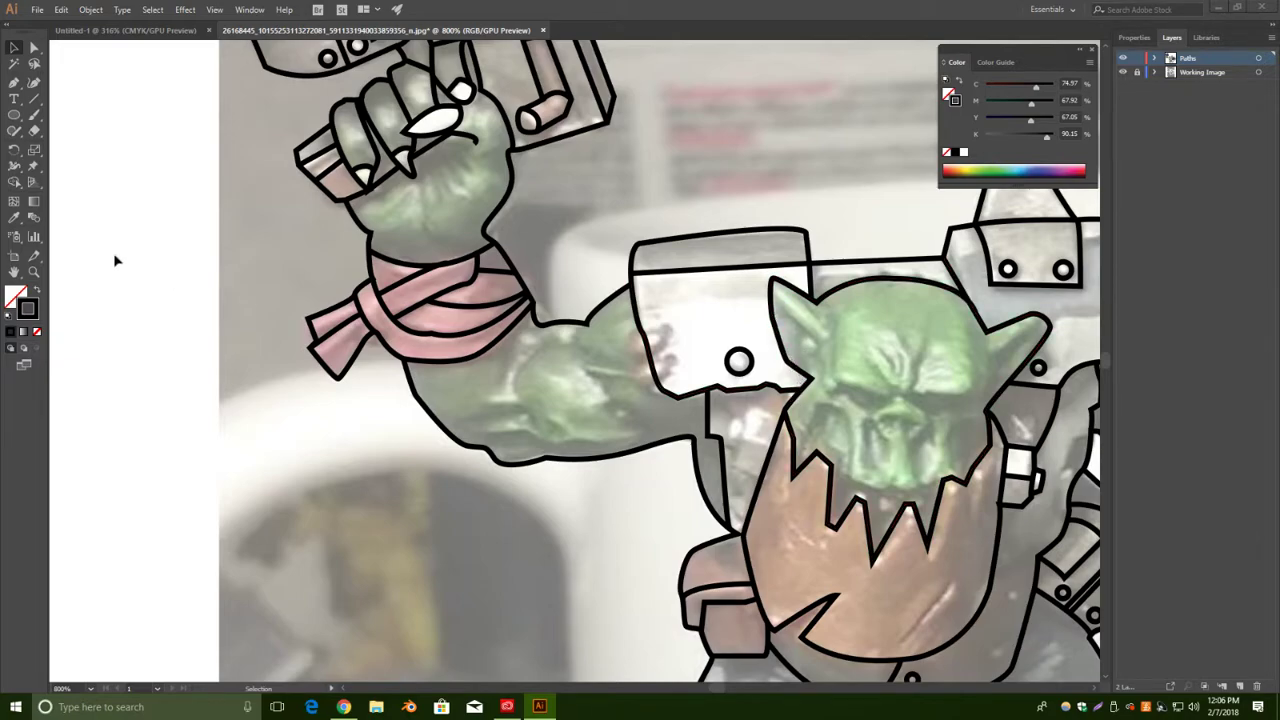
Draw a short curved line at the shoulder plate's lower corner, beside the base of the orc's ear.
left_click(14, 82)
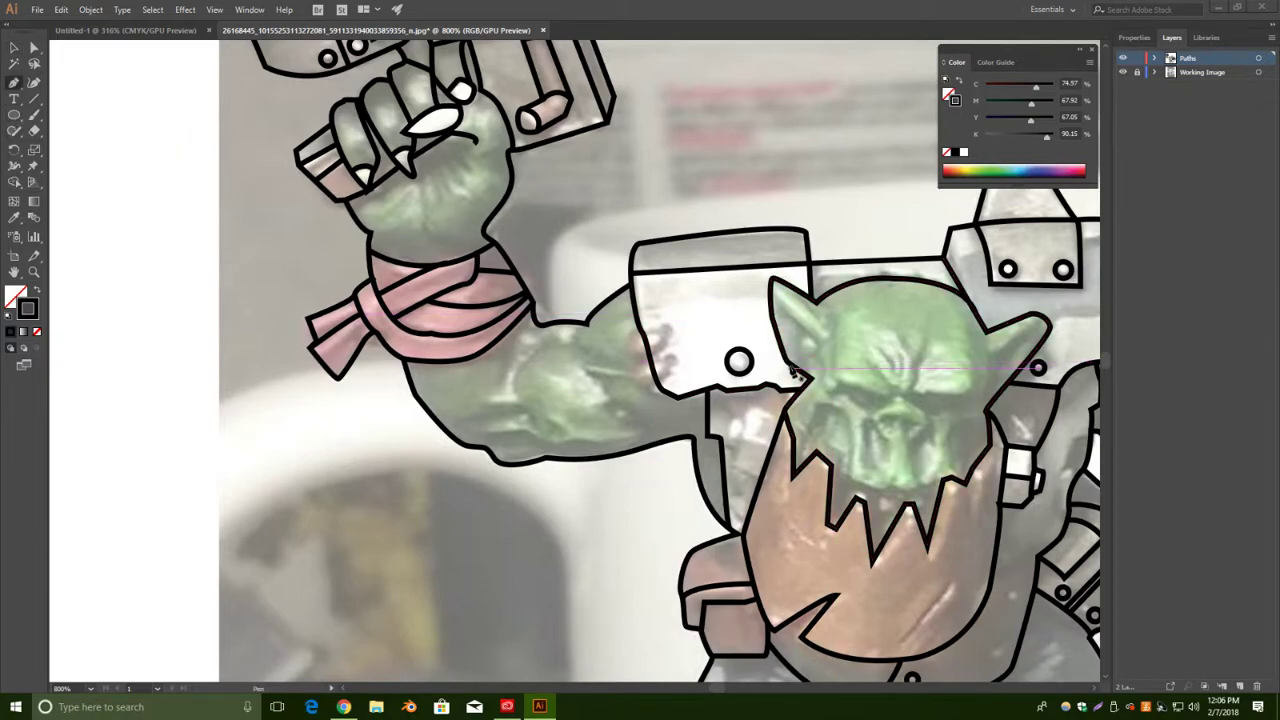
left_click(795, 372)
left_click_drag(794, 389, 800, 401)
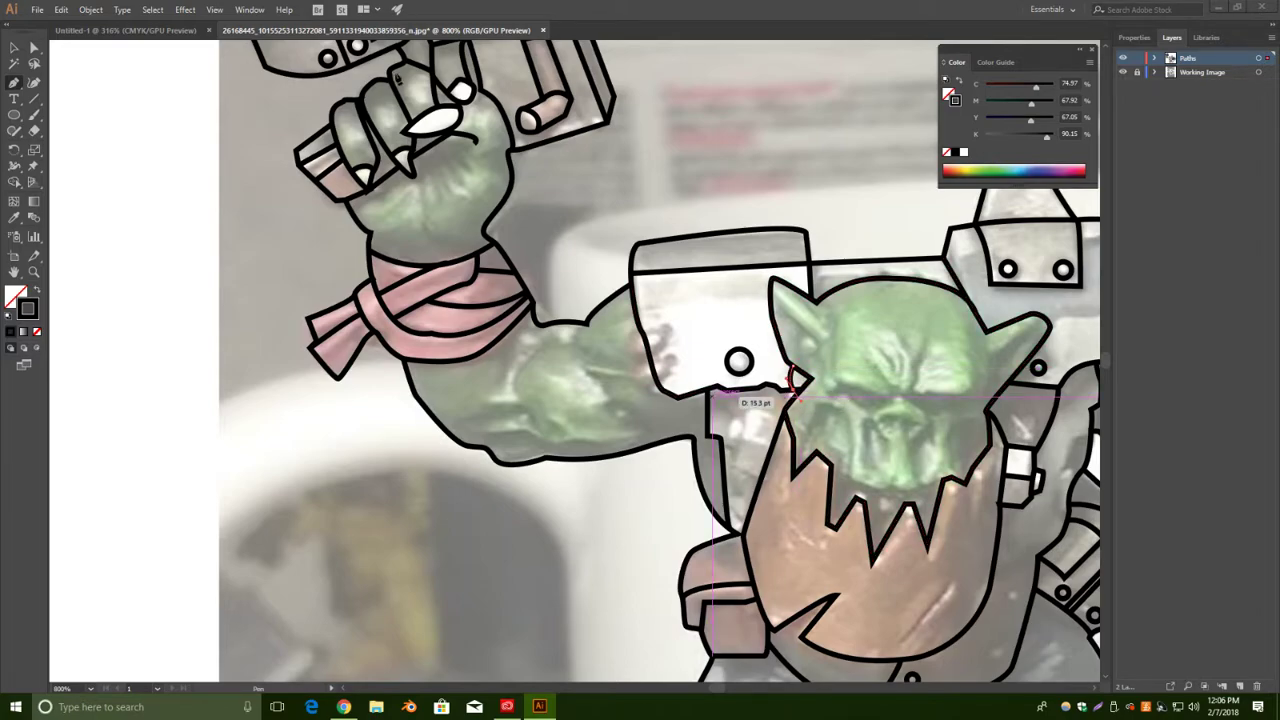
left_click(14, 47)
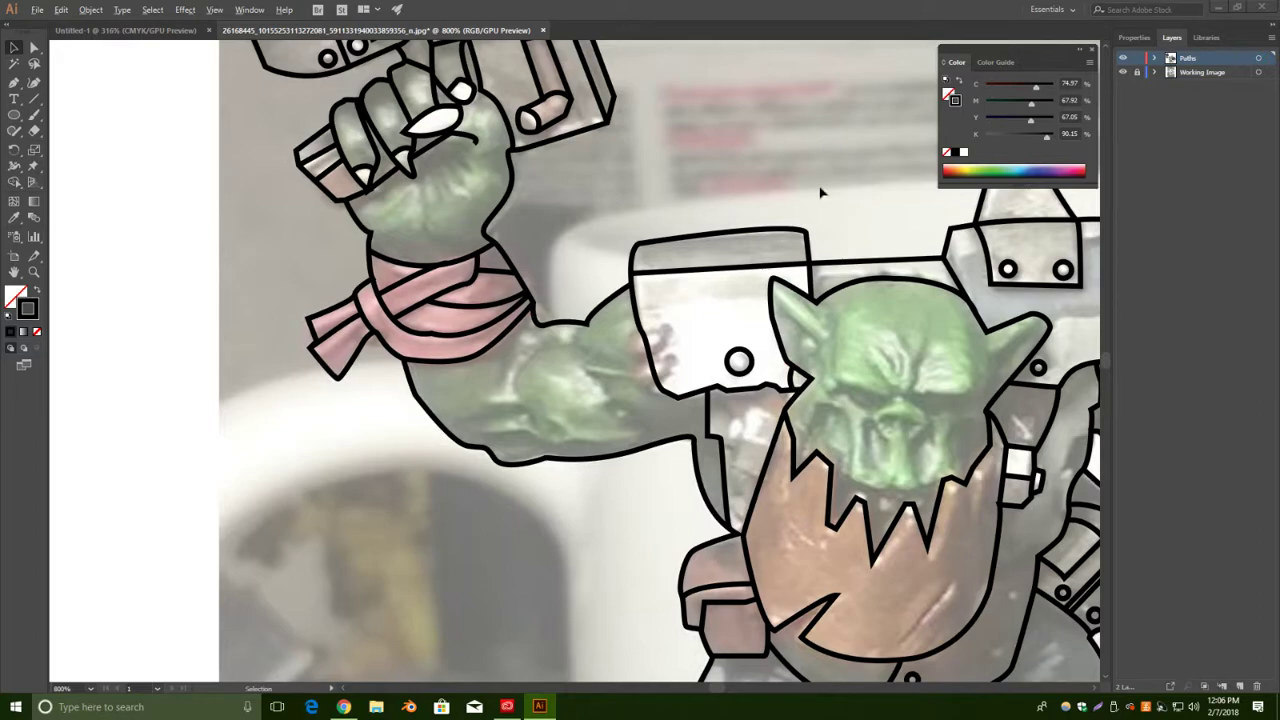
Draw the rounded underside of the hip pouch, from its lower corner across to the edge of the torso armour.
left_click_drag(860, 217, 747, 133)
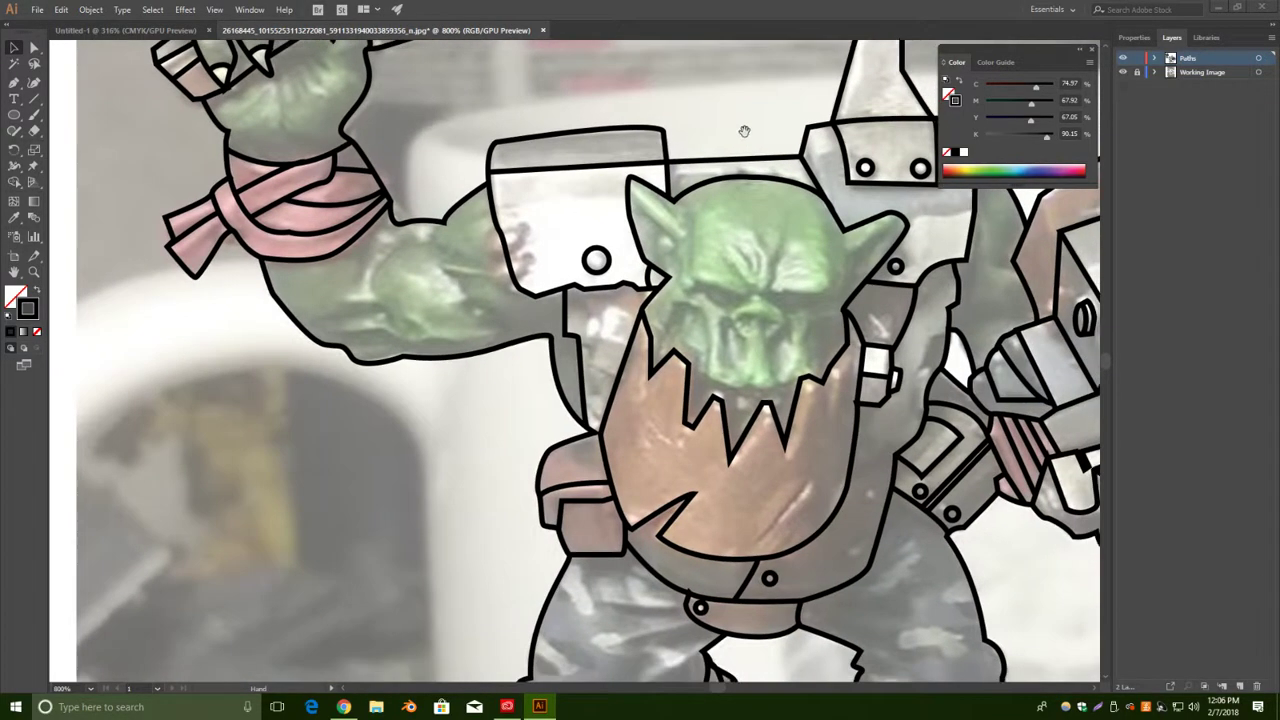
left_click(14, 82)
left_click_drag(938, 582, 886, 408)
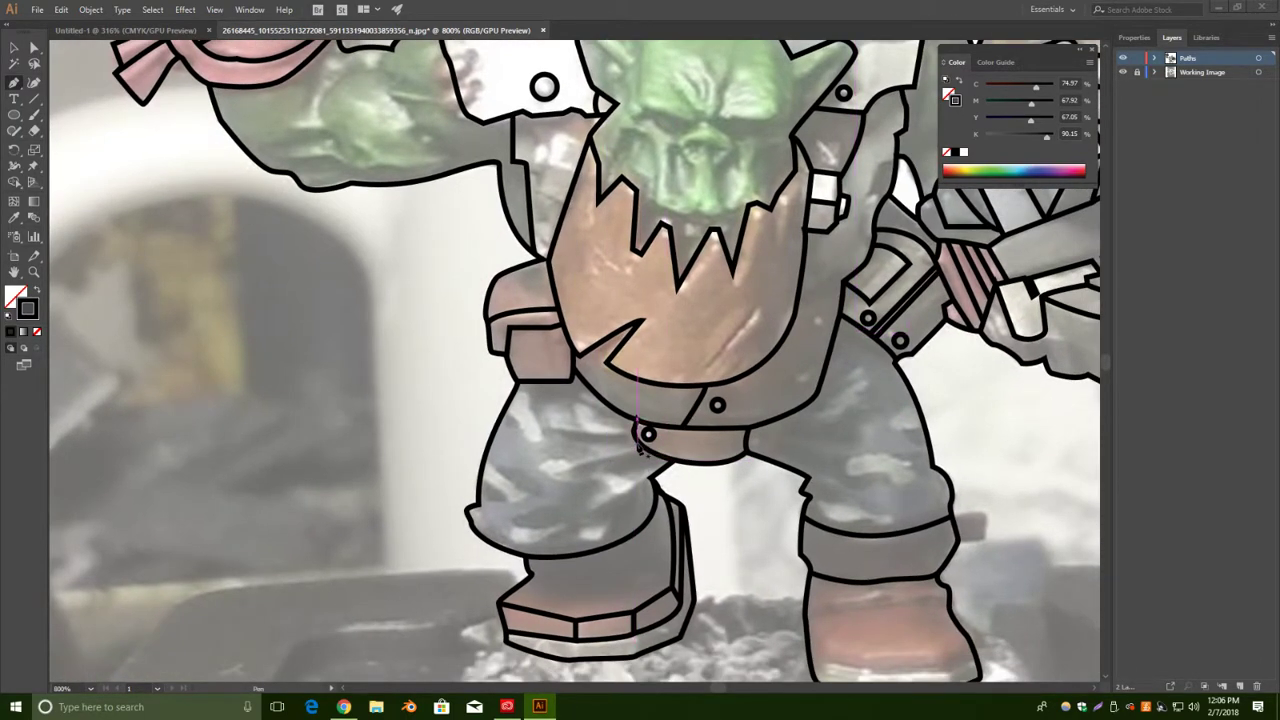
left_click(517, 382)
left_click(544, 407)
left_click_drag(591, 367, 591, 366)
key("v")
left_click(560, 449)
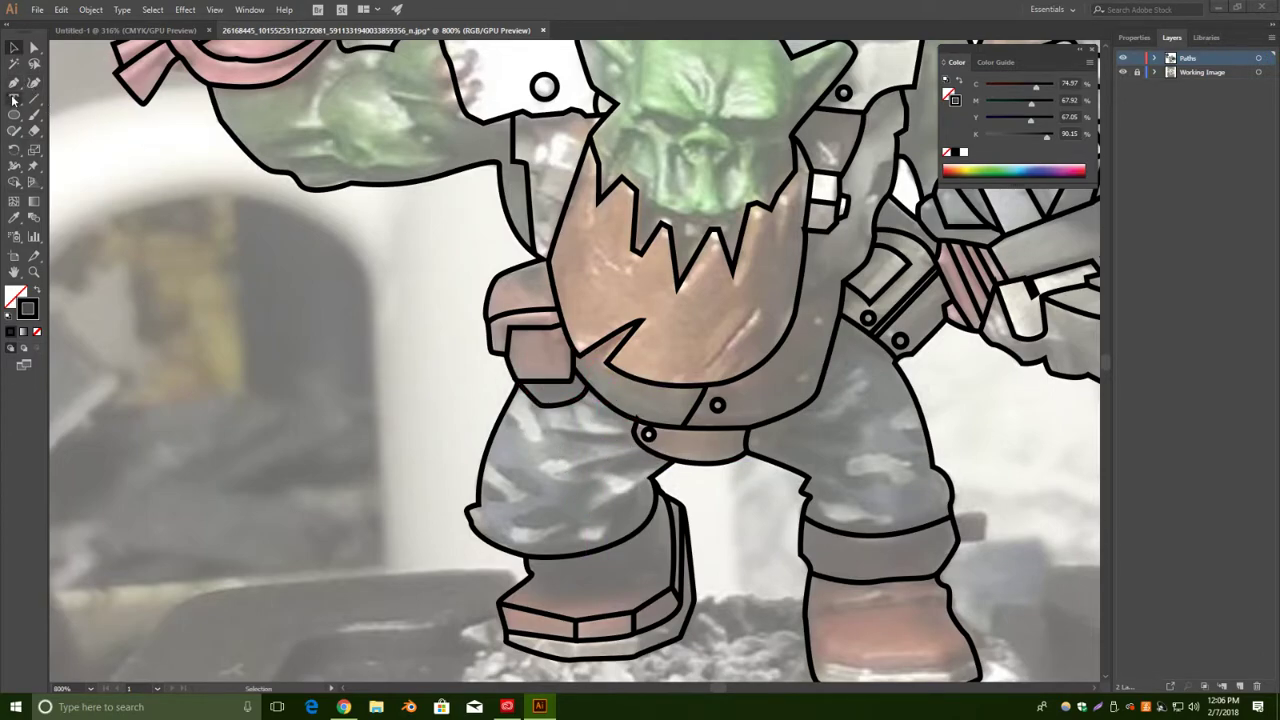
Draw a curved line on the thigh below the pouch, from the outer knee up to the pouch's underside.
left_click(14, 82)
key("ctrl+a")
left_click_drag(477, 508, 542, 510)
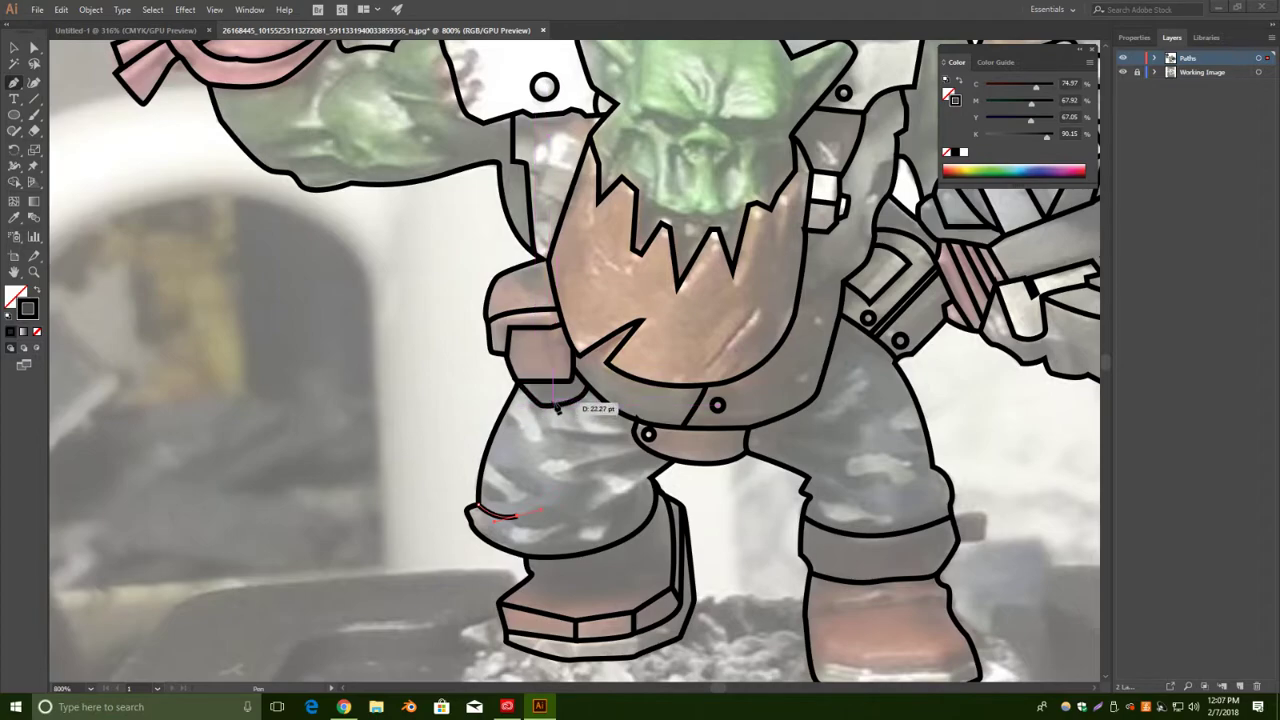
left_click_drag(550, 410, 554, 423)
left_click(34, 47)
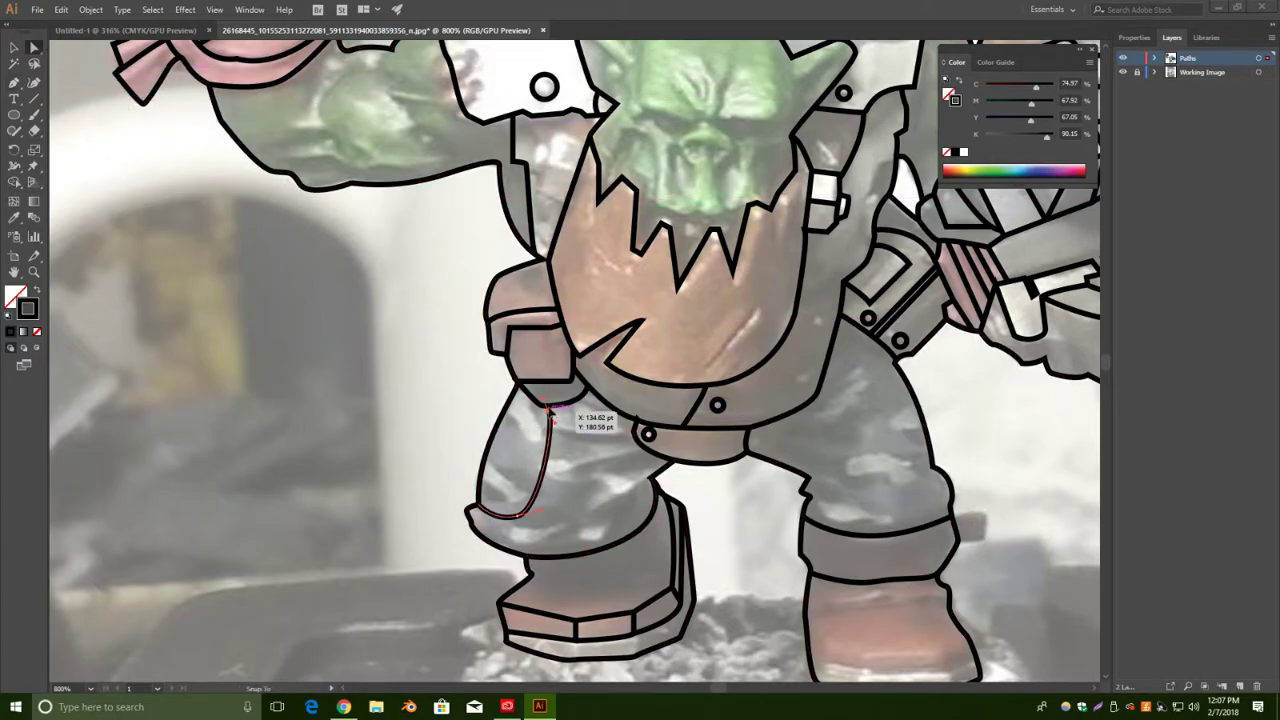
left_click(15, 47)
left_click(603, 462)
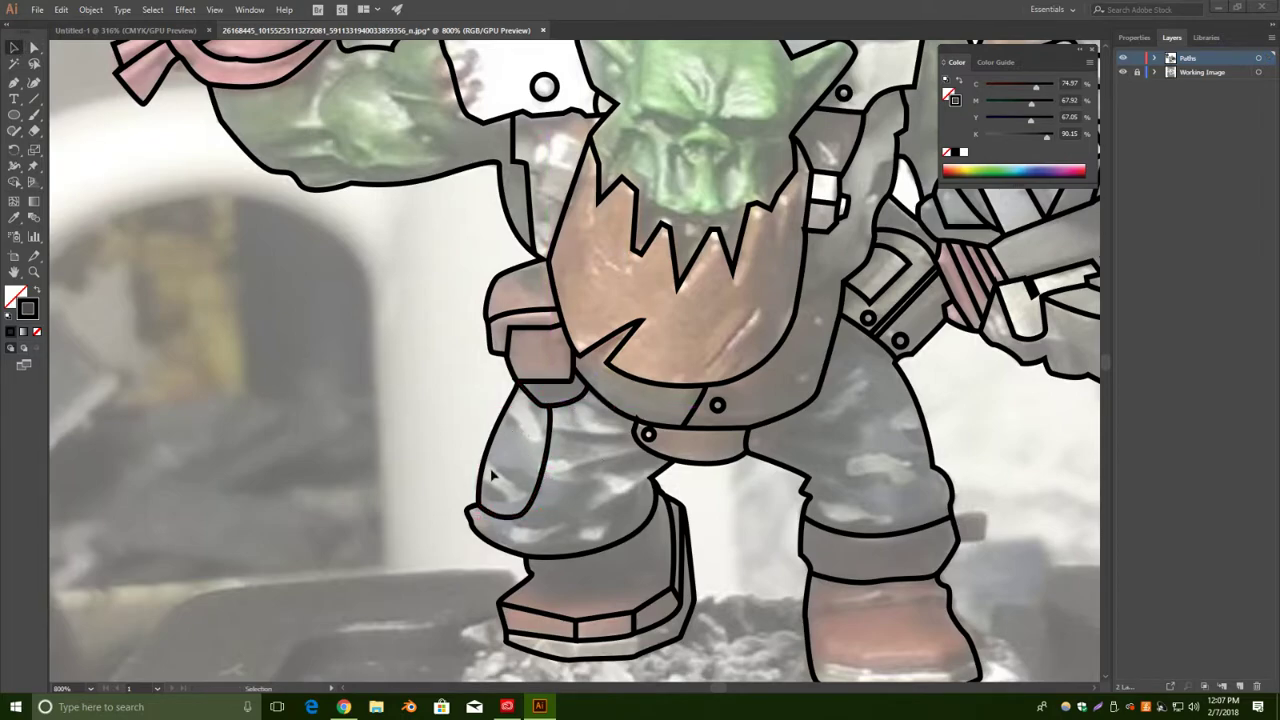
Draw a narrow pointed trouser fold on the thigh below the pouch, running out from the belt's lower edge.
left_click(13, 83)
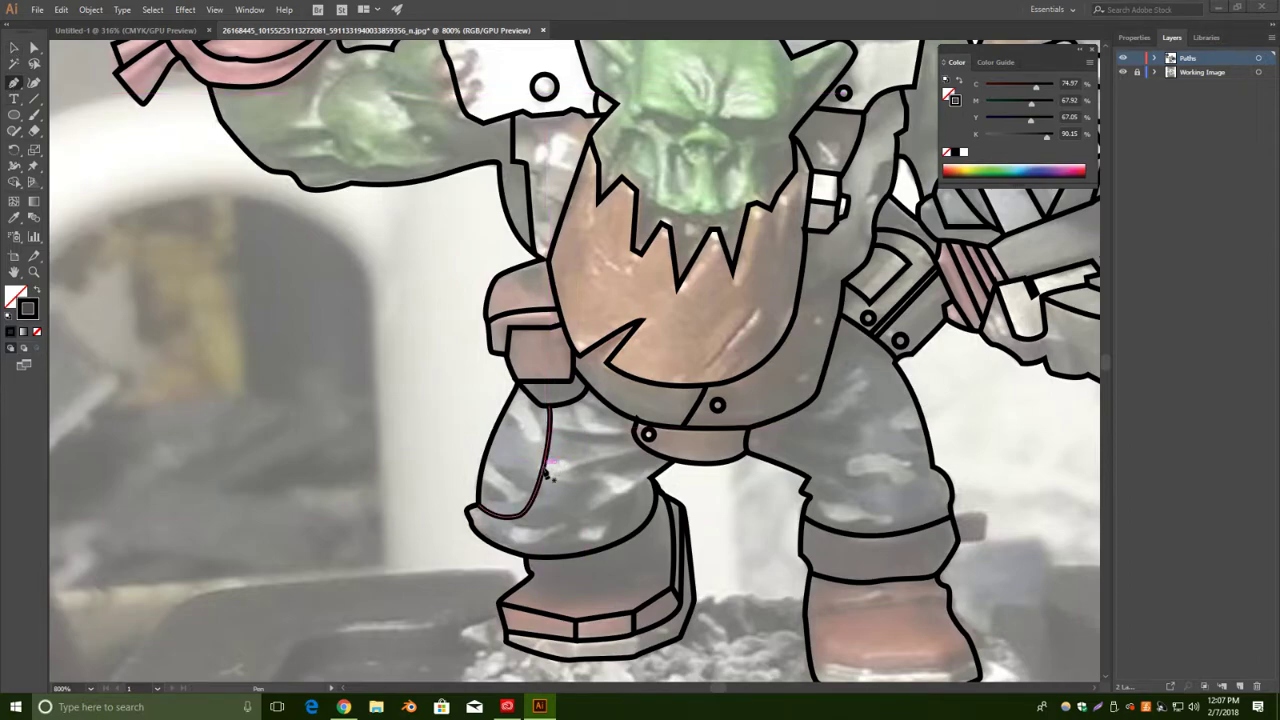
left_click_drag(797, 549, 767, 535)
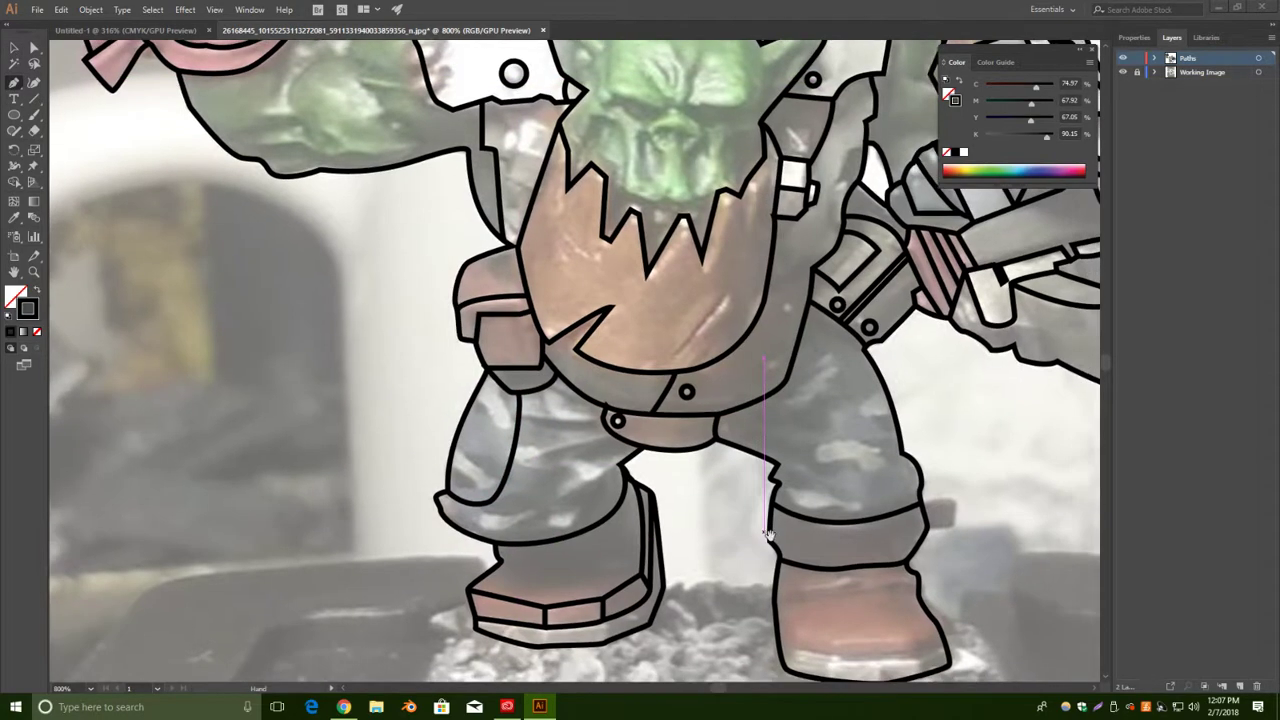
mouse_move(612, 432)
left_mouse_down()
mouse_move(534, 462)
mouse_move(624, 450)
left_mouse_up()
left_click(635, 444)
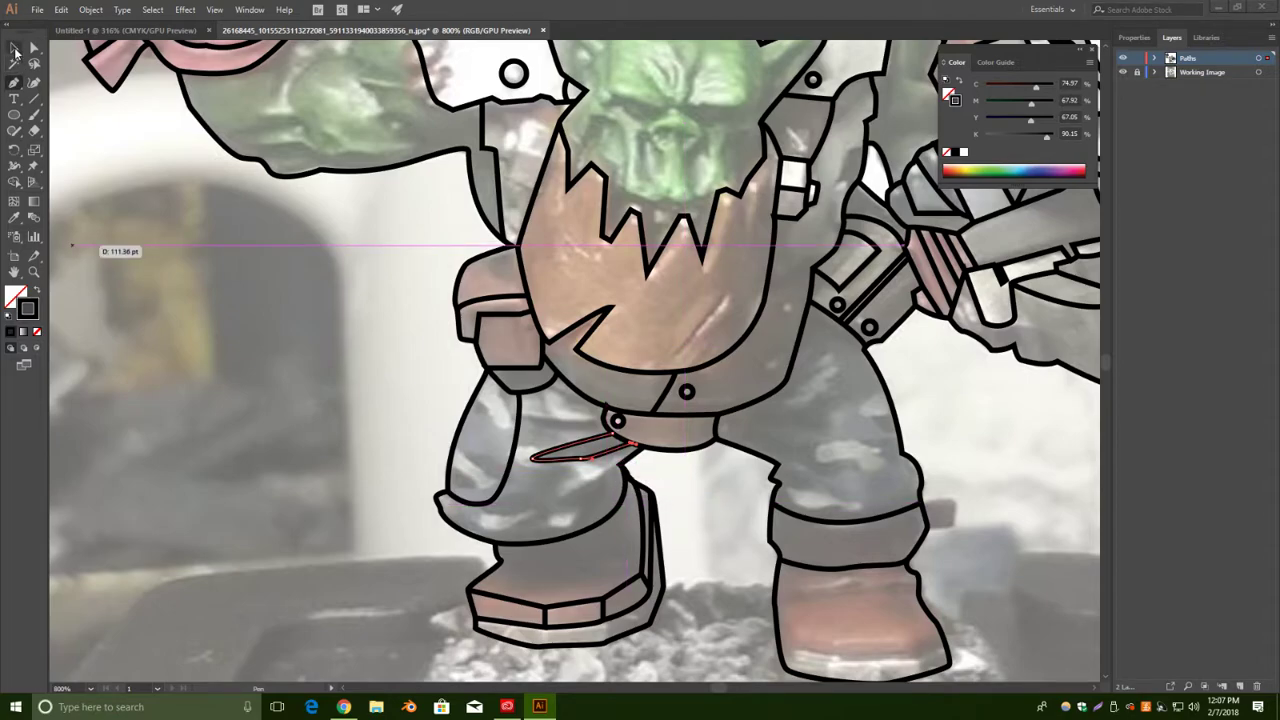
left_click(14, 48)
left_click(366, 268)
Draw a pointed triangular fold at the inner knee of the same leg, ending on the trouser hem.
left_click(13, 83)
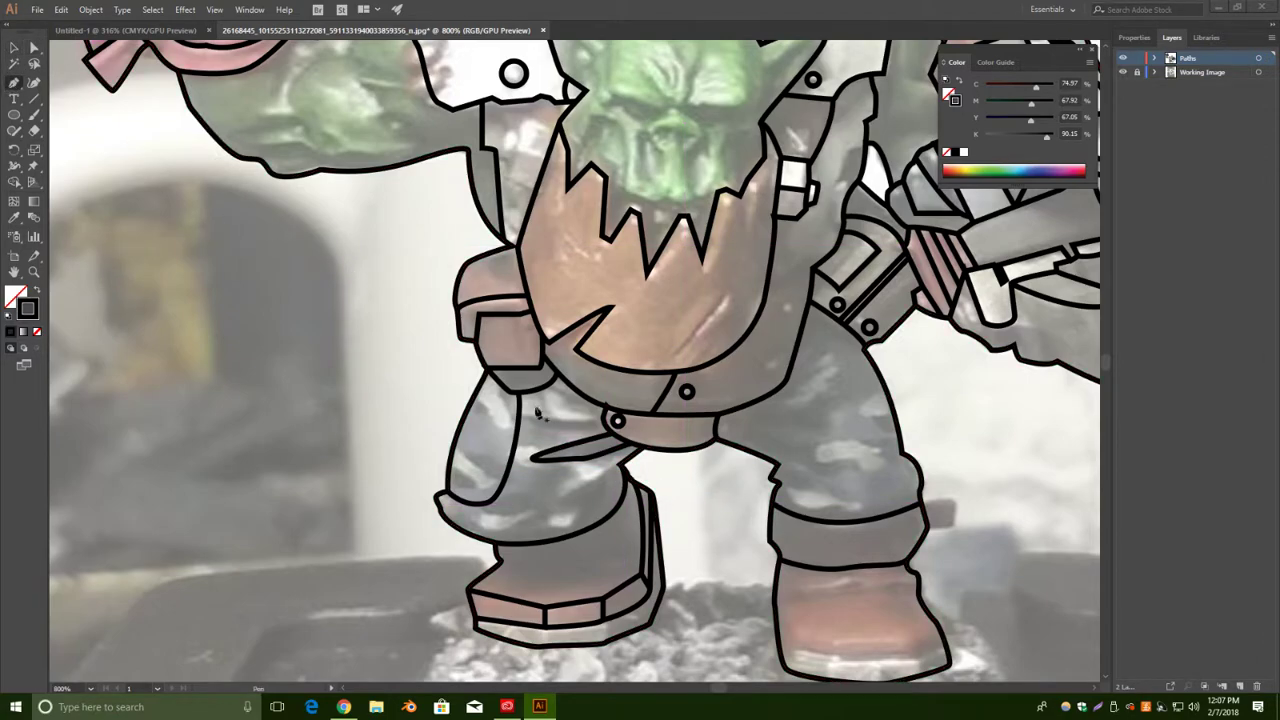
left_click(620, 466)
left_click_drag(563, 496, 540, 502)
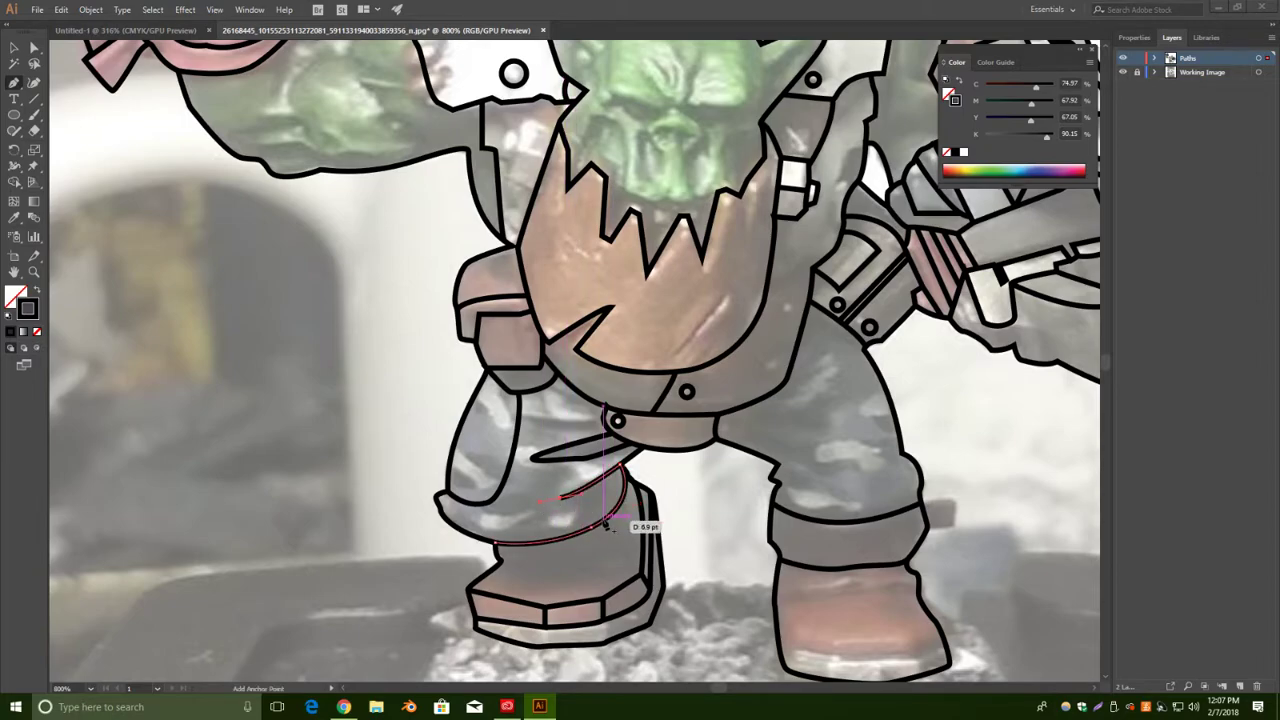
left_click(562, 498)
left_click_drag(595, 516, 604, 520)
key("a")
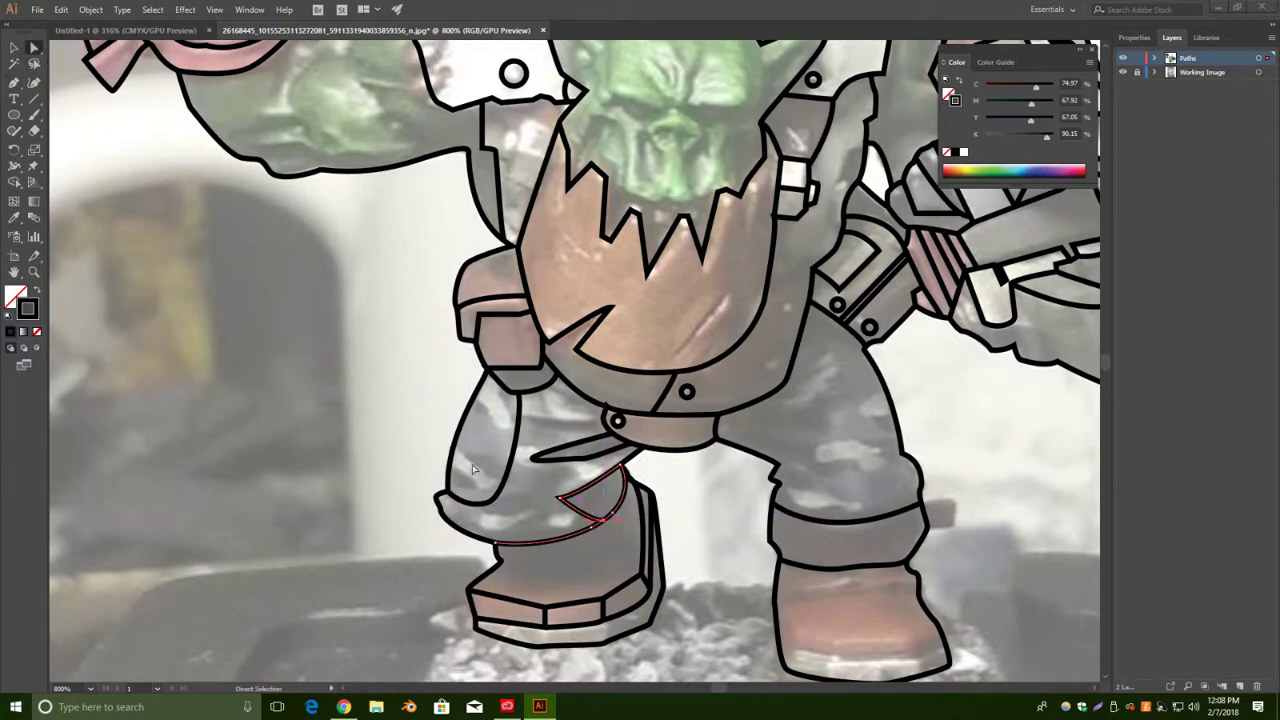
left_click(13, 49)
Draw a second narrow trouser fold above the first, extending from the riveted end of the belt across the thigh.
left_click(13, 82)
left_click(606, 414)
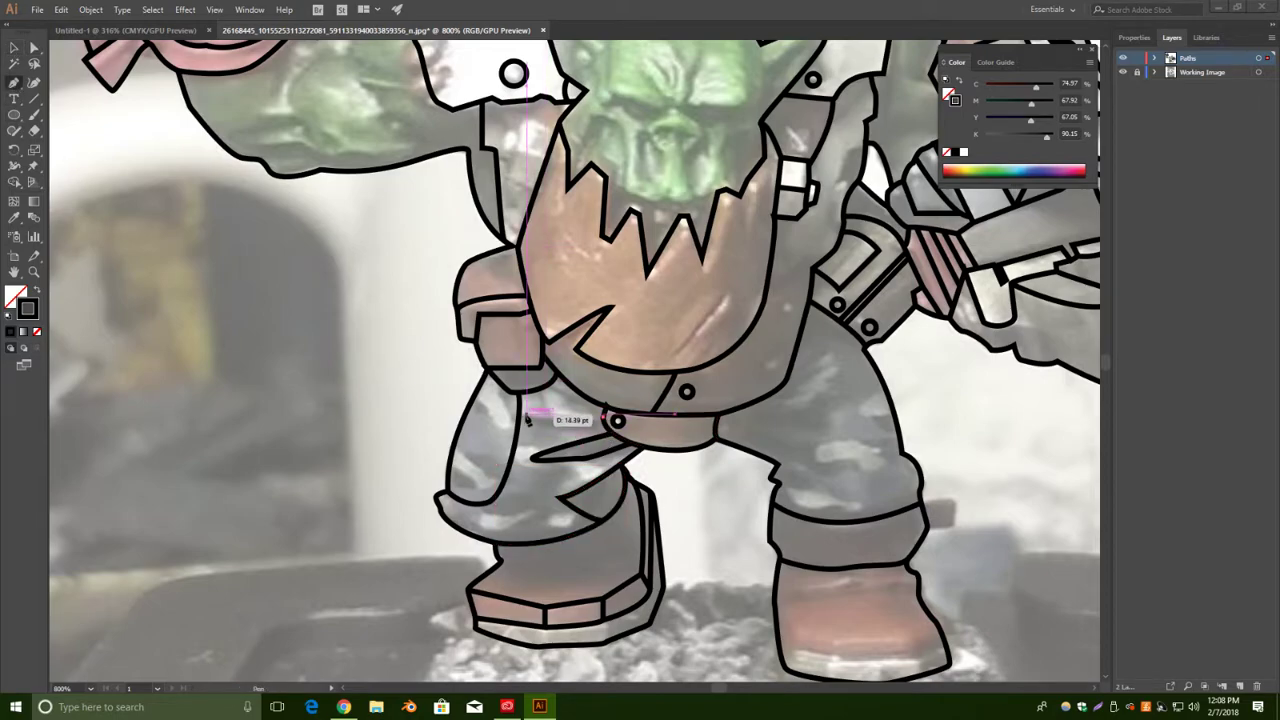
left_click_drag(533, 413, 507, 405)
left_click(535, 416)
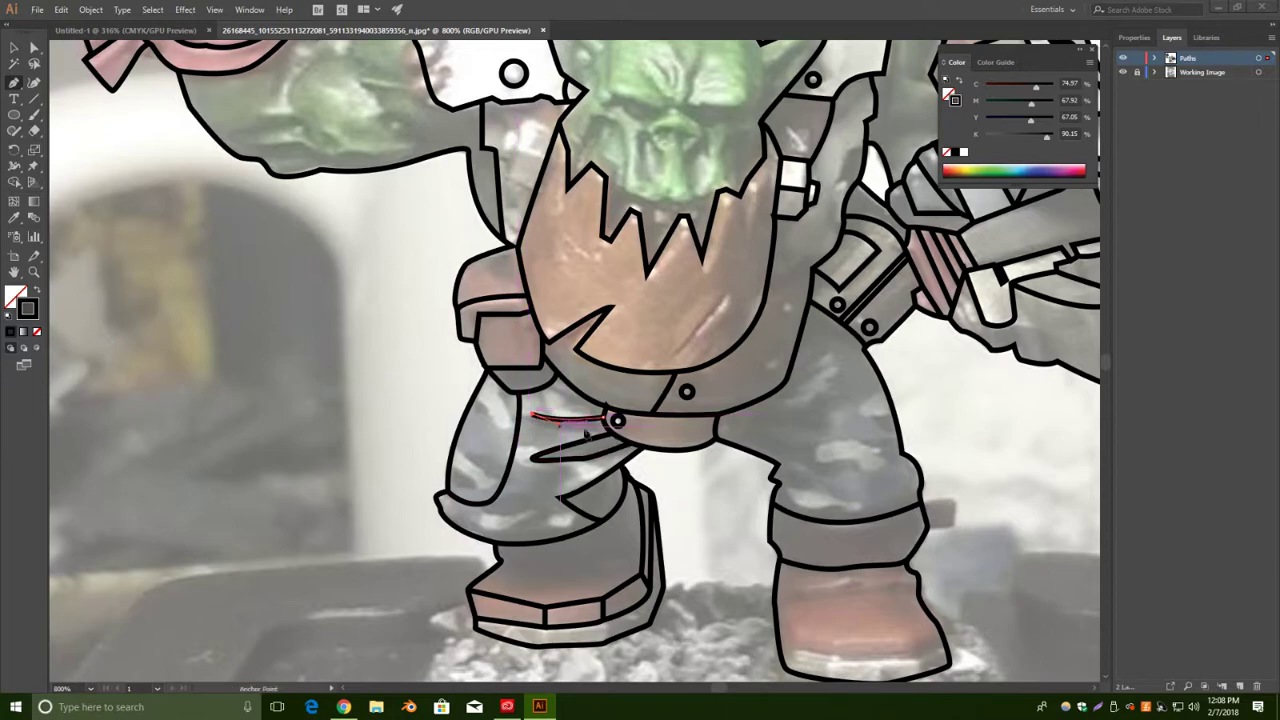
left_click_drag(606, 427, 678, 422)
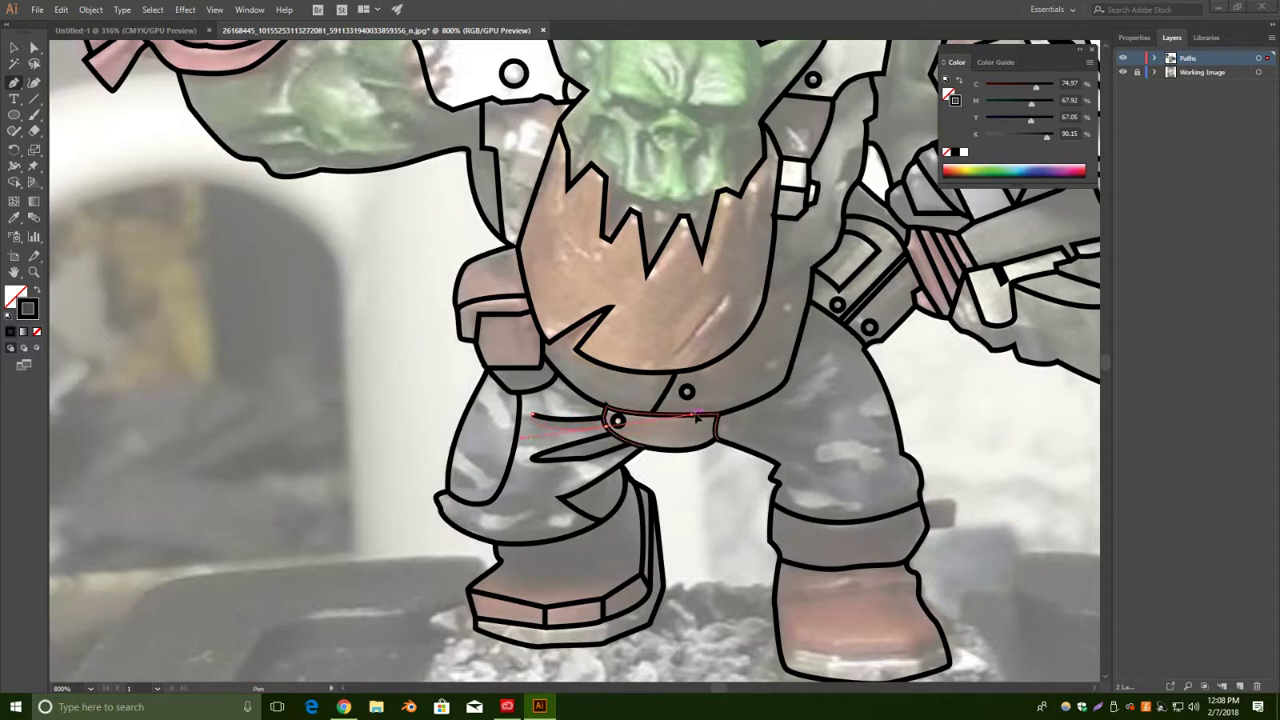
left_click(14, 47)
left_click(725, 481)
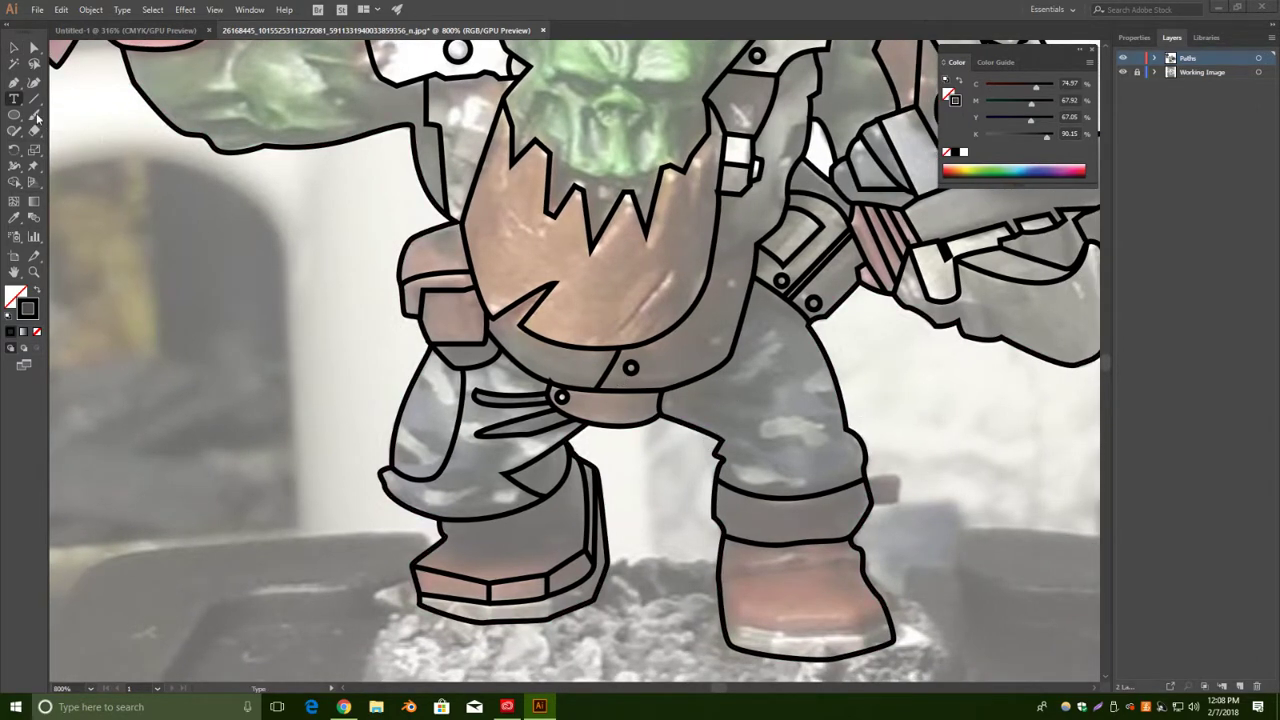
Begin a curved trouser fold on the other leg, running from the inner knee a short way onto the lower thigh.
left_click(13, 86)
left_click(716, 439)
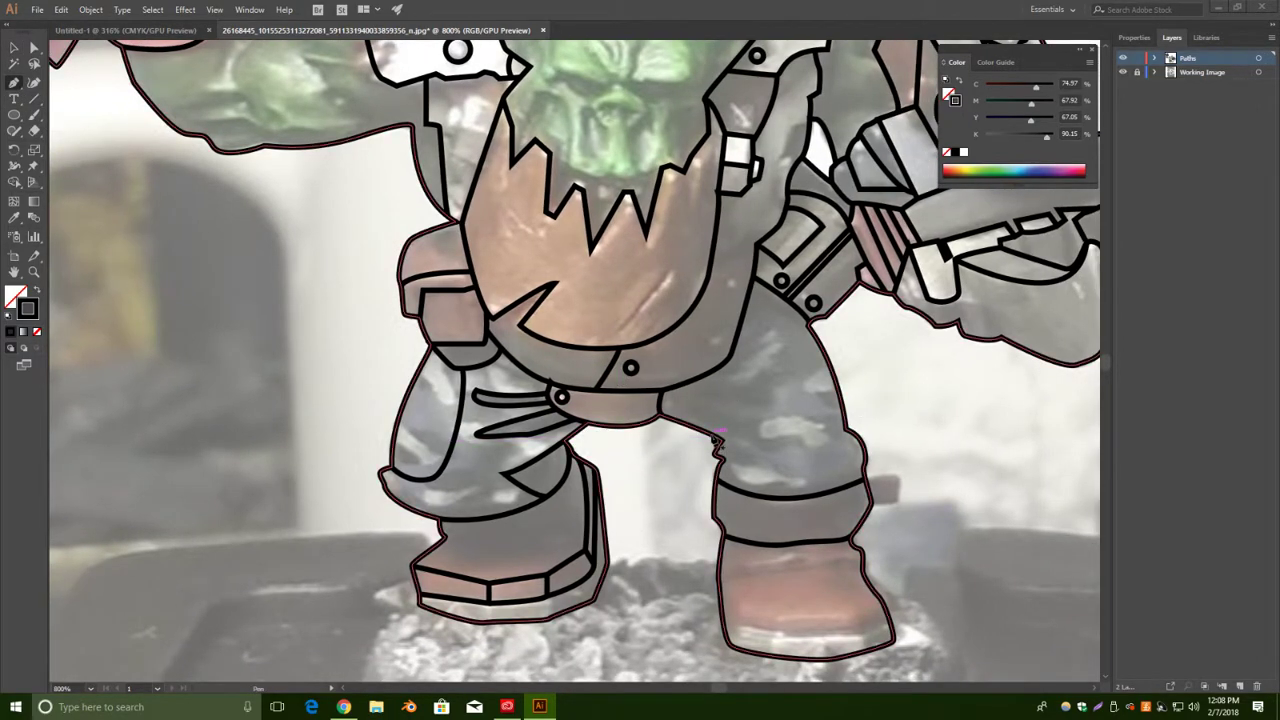
left_click(714, 437)
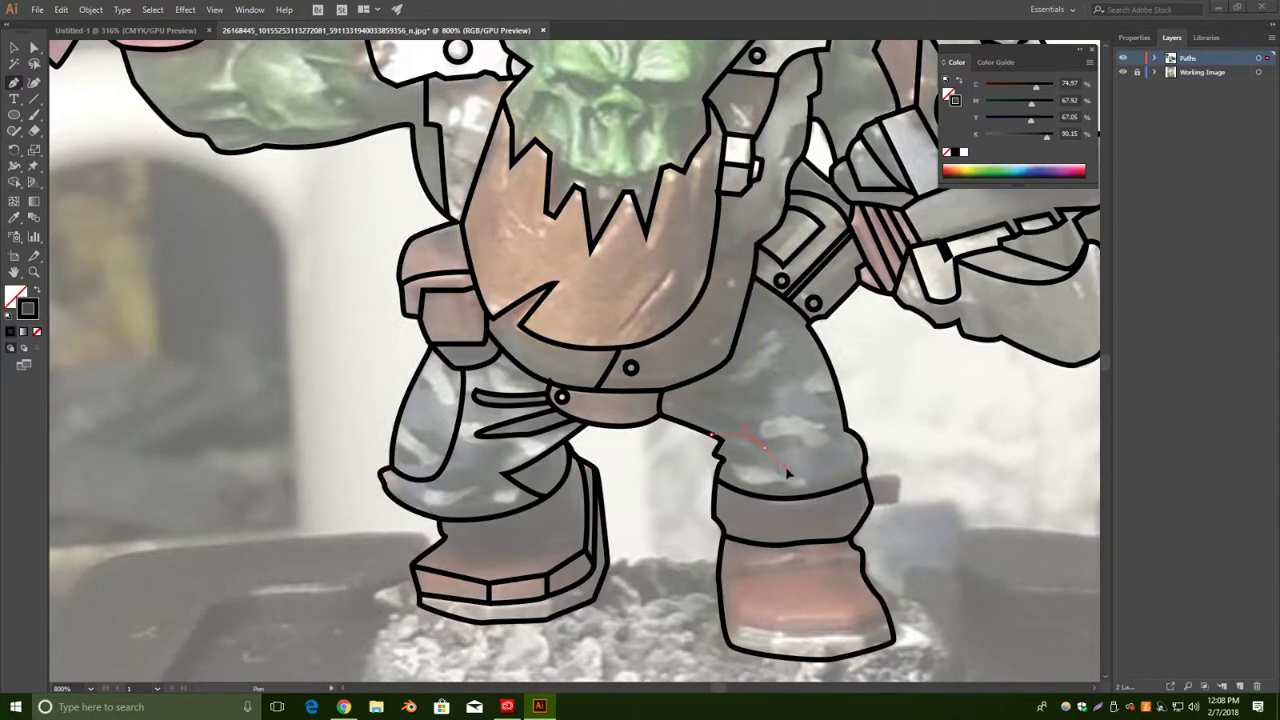
left_click(764, 446)
left_click(728, 360)
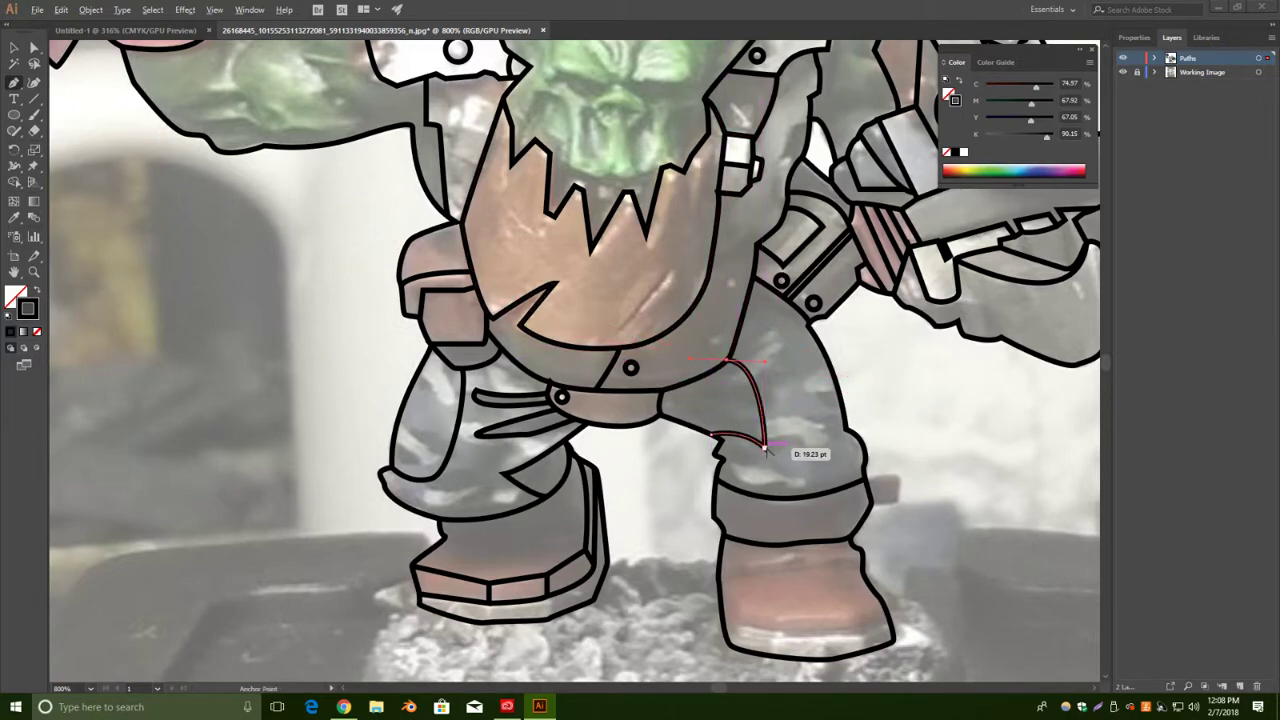
left_click(765, 448, "alt")
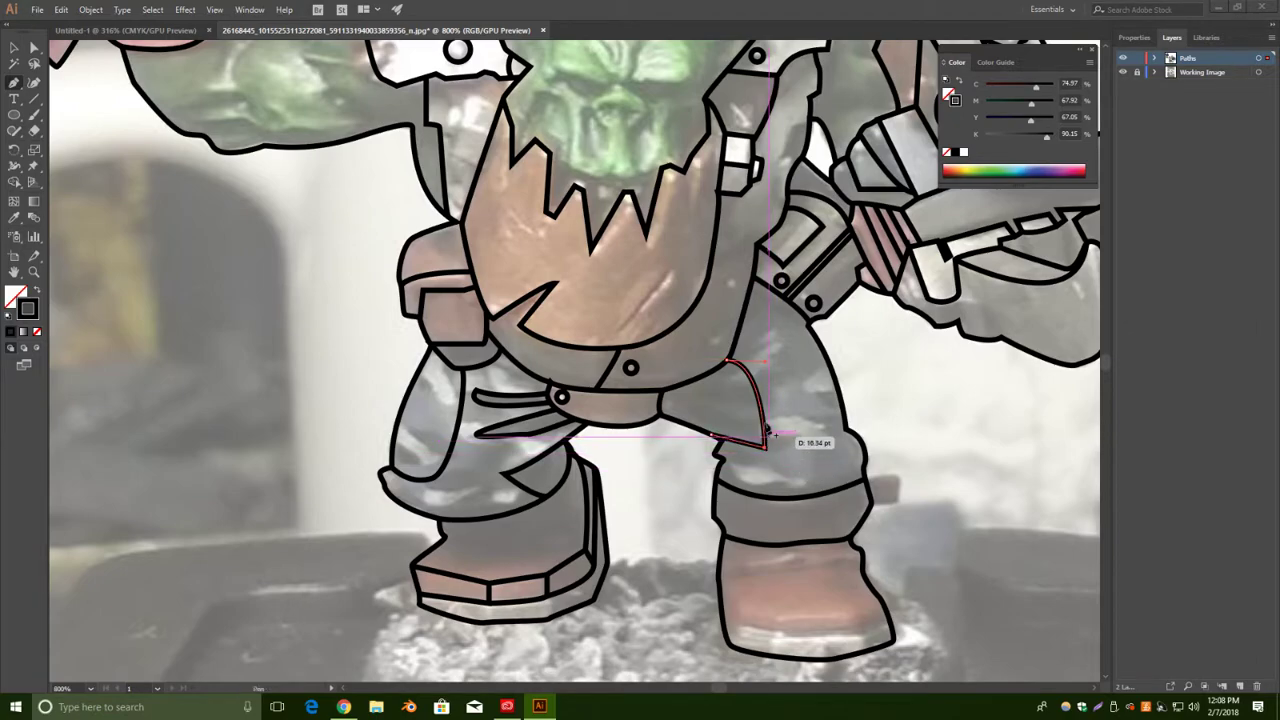
key("ctrl")
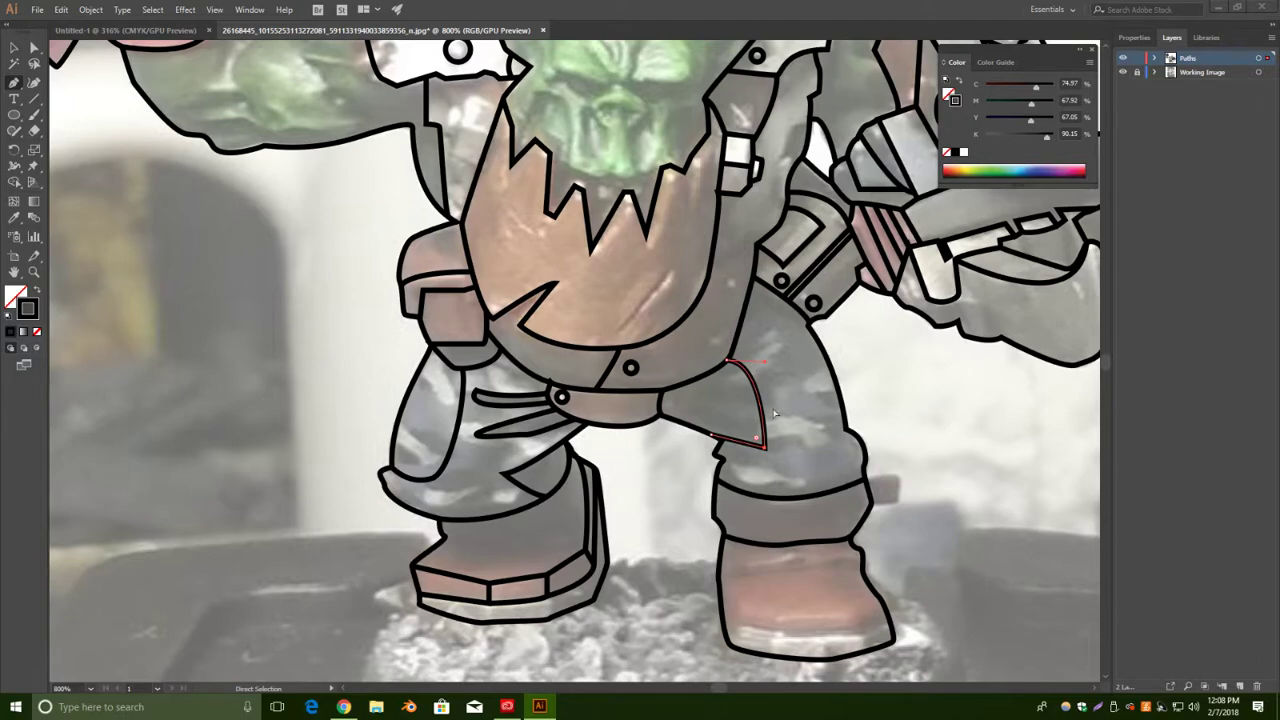
key("ctrl+z")
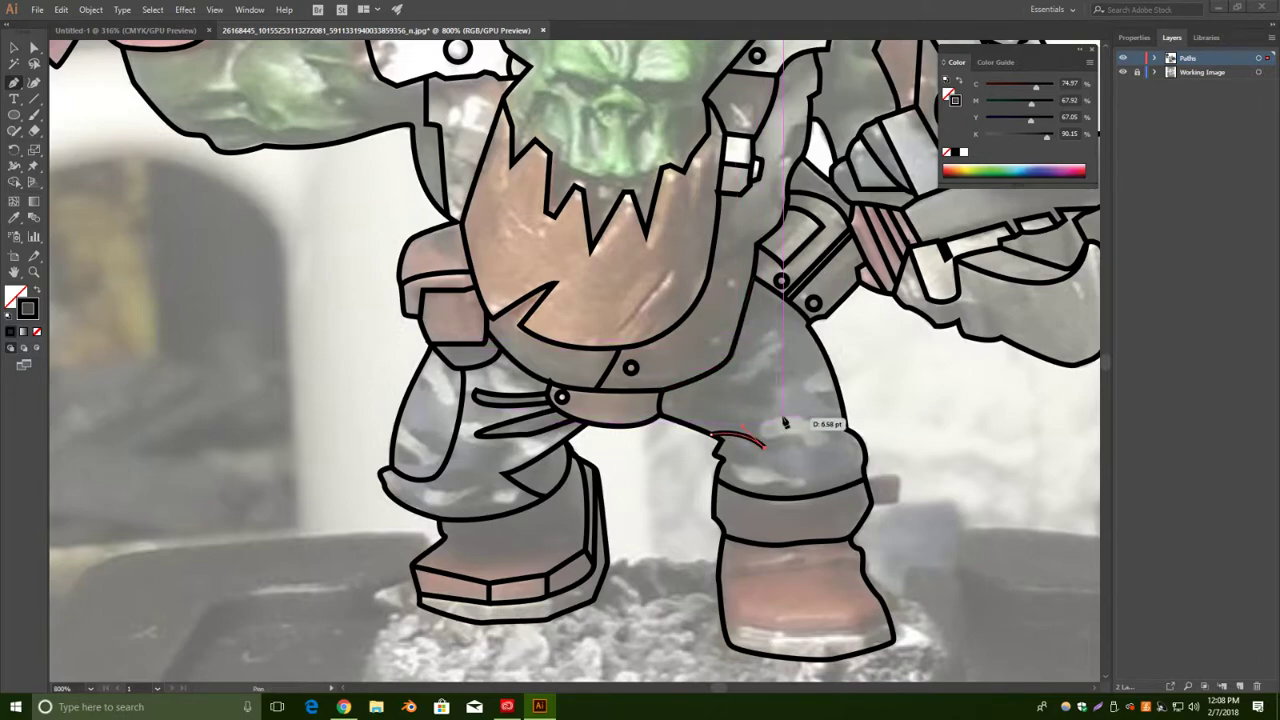
Continue the fold around the lower thigh and up in an S-shaped curve to the outer edge of the upper thigh.
left_click_drag(790, 431, 769, 399)
left_click(739, 333)
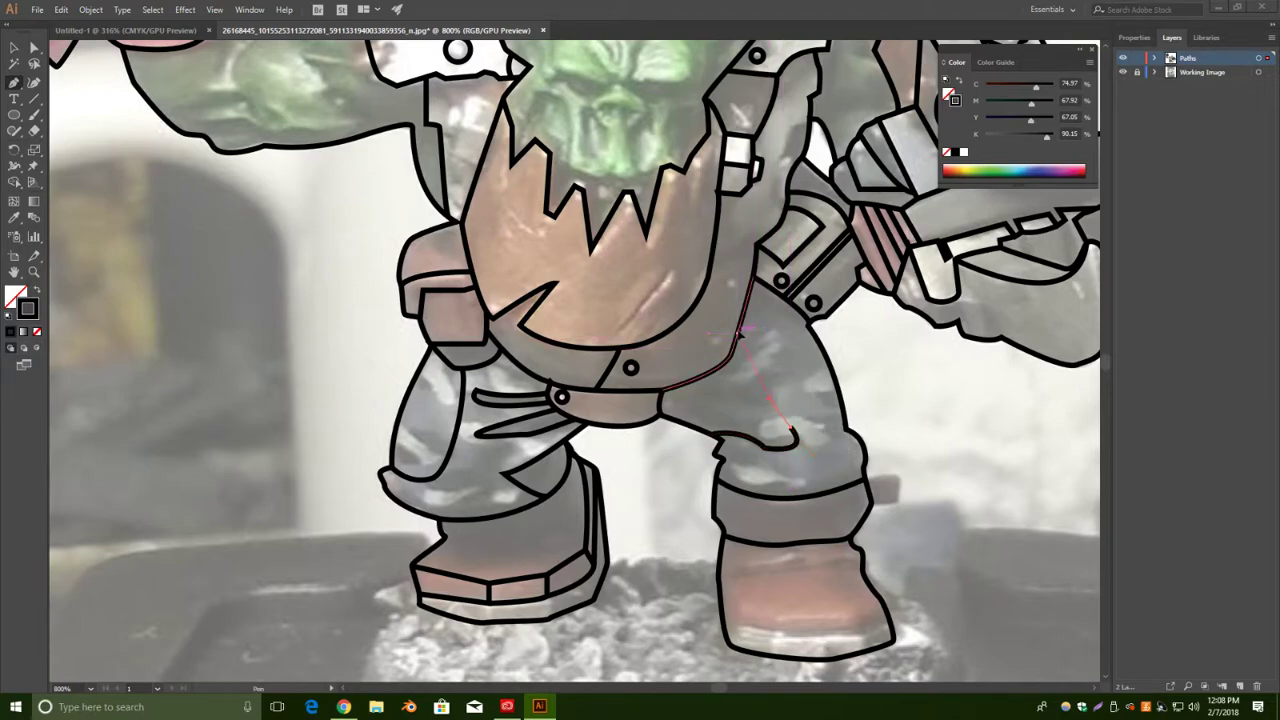
key("ctrl+z")
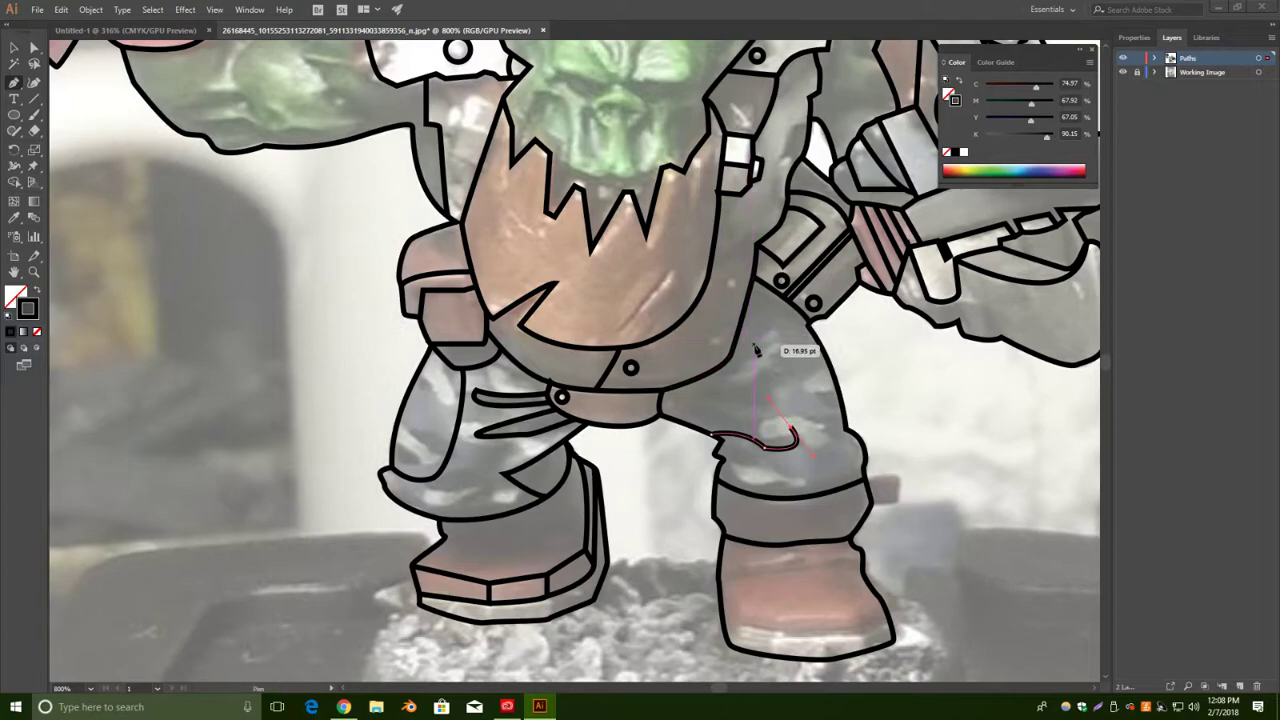
left_click_drag(771, 344, 824, 342)
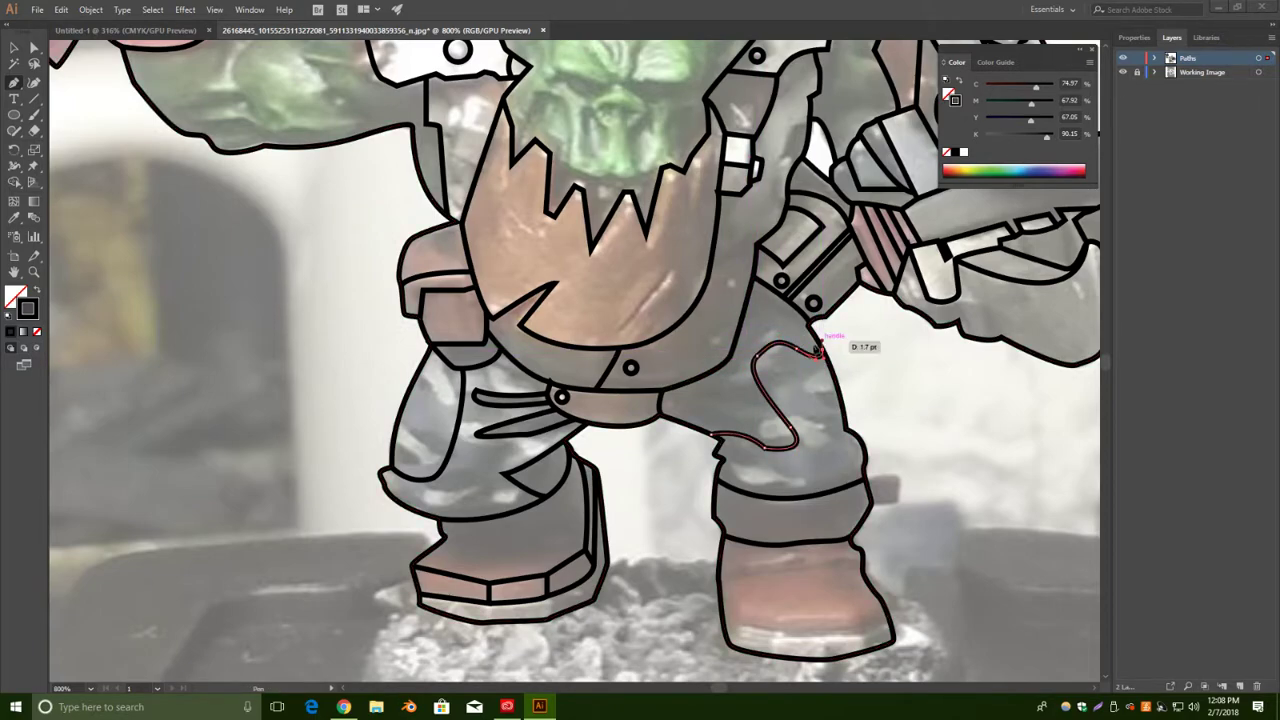
left_click(15, 47)
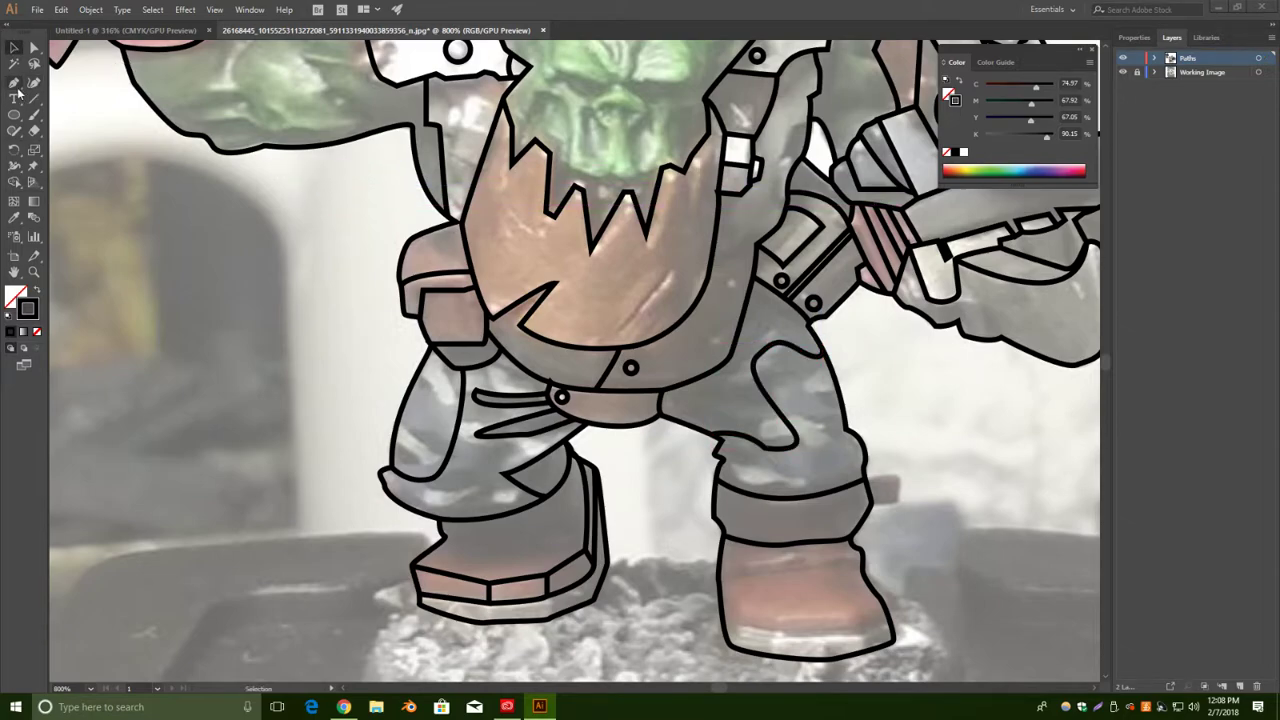
Draw a second S-shaped fold on the same leg, from the inner thigh beside the belt up to the riveted hip strap.
left_click(687, 425)
left_click_drag(729, 359, 771, 327)
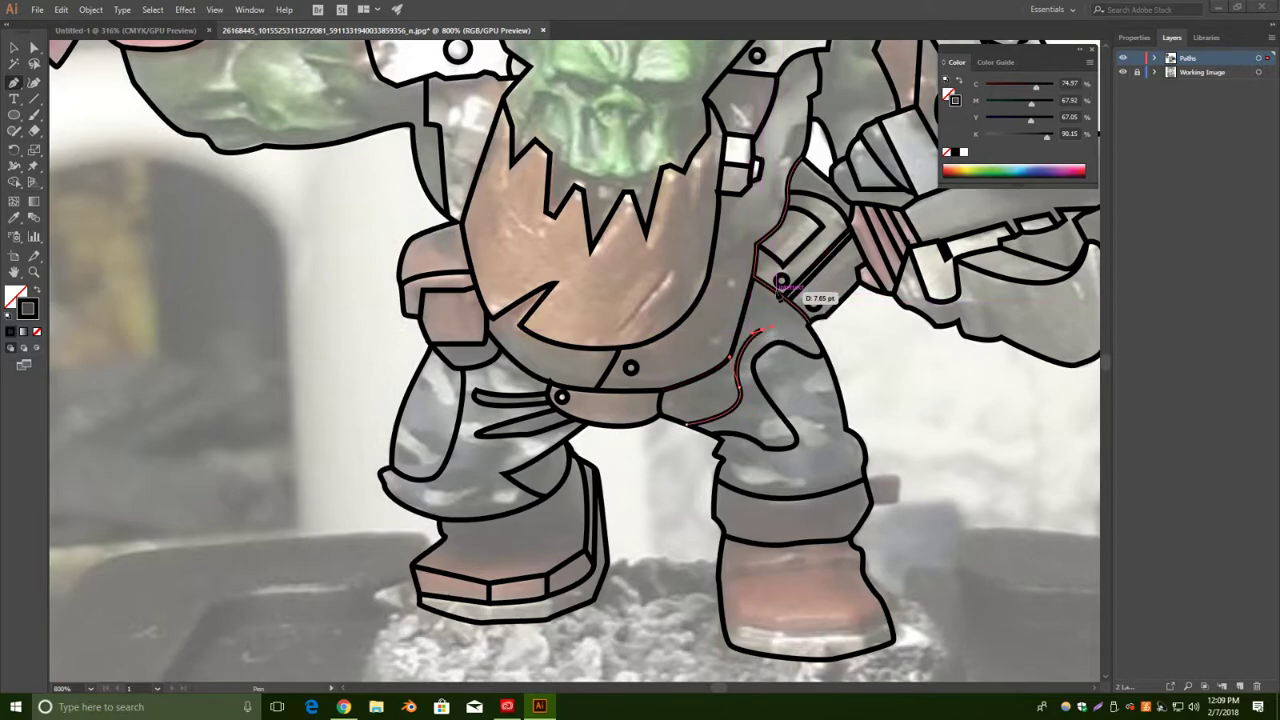
left_click_drag(779, 296, 710, 310)
left_click(14, 48)
left_click(146, 314)
Draw a curved line just below the trouser hem of the pouch-side leg, following the hem across the boot top.
left_click_drag(960, 489, 925, 470)
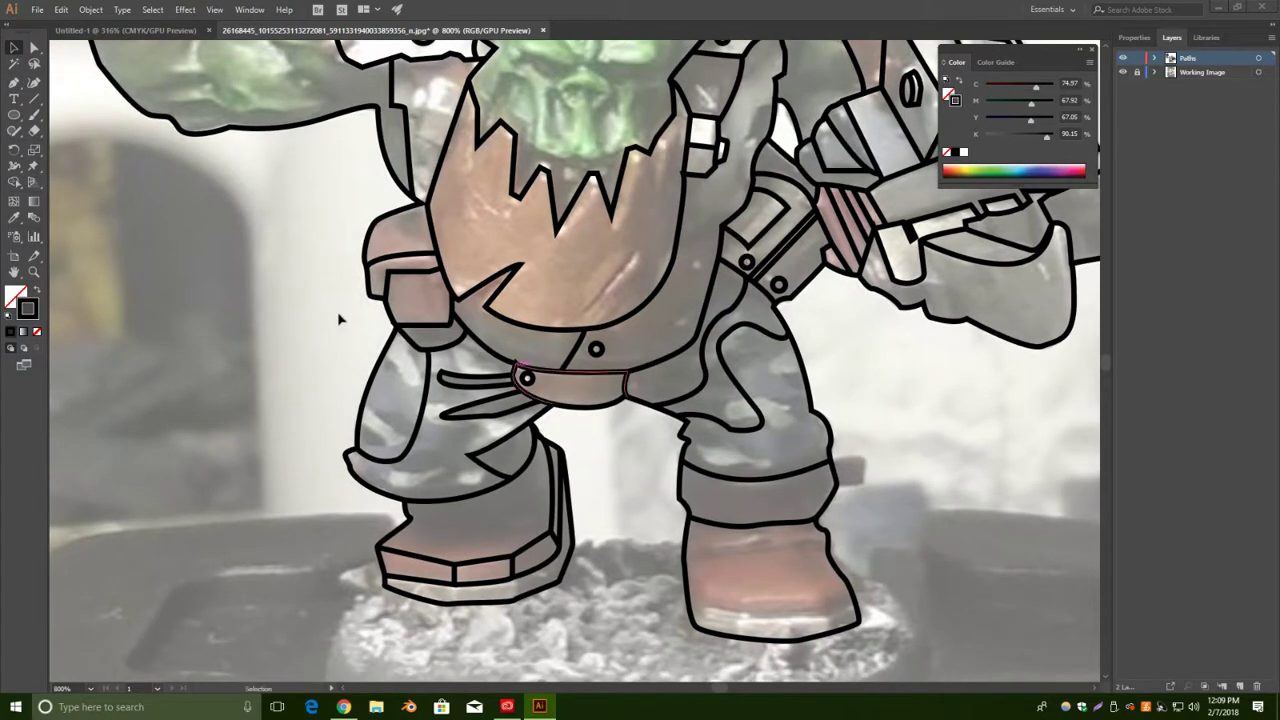
left_click(14, 83)
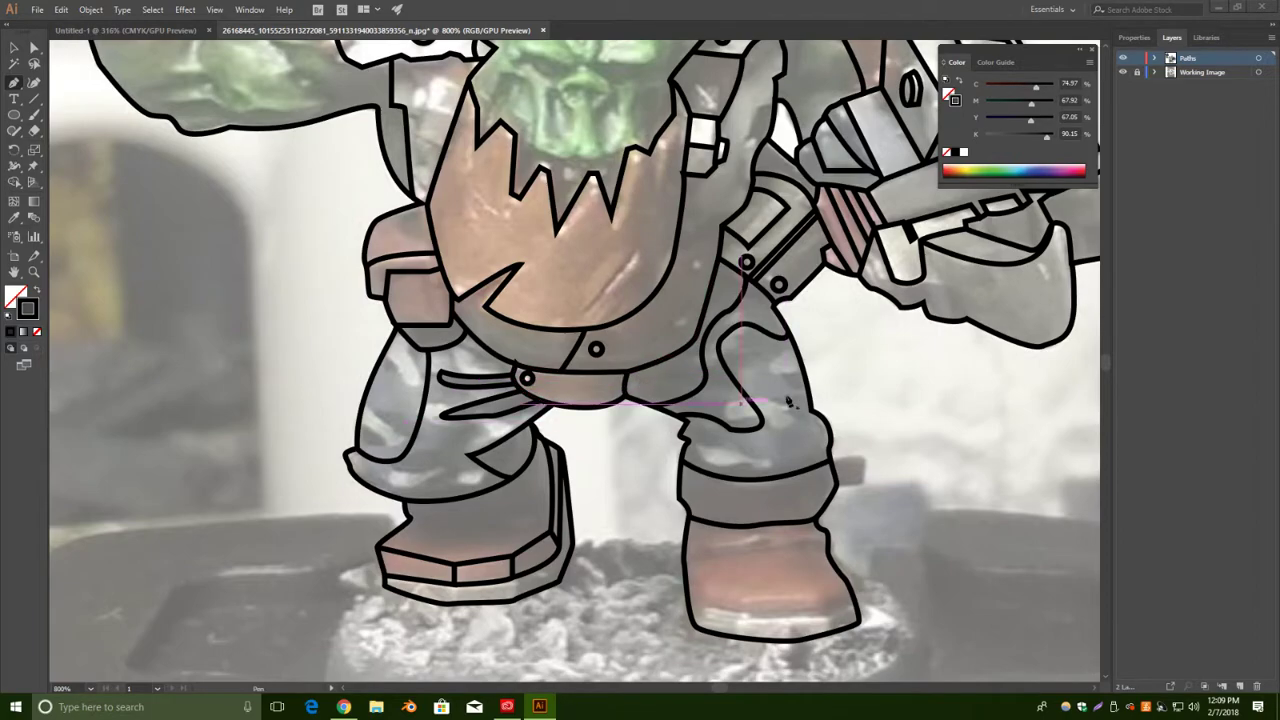
left_click(409, 517)
left_click_drag(497, 423, 525, 398)
left_click(14, 47)
left_click(86, 252)
Draw a curved line across the trouser cuff of the other leg, parallel to the cuff's upper edge.
left_click(16, 84)
left_click(684, 497)
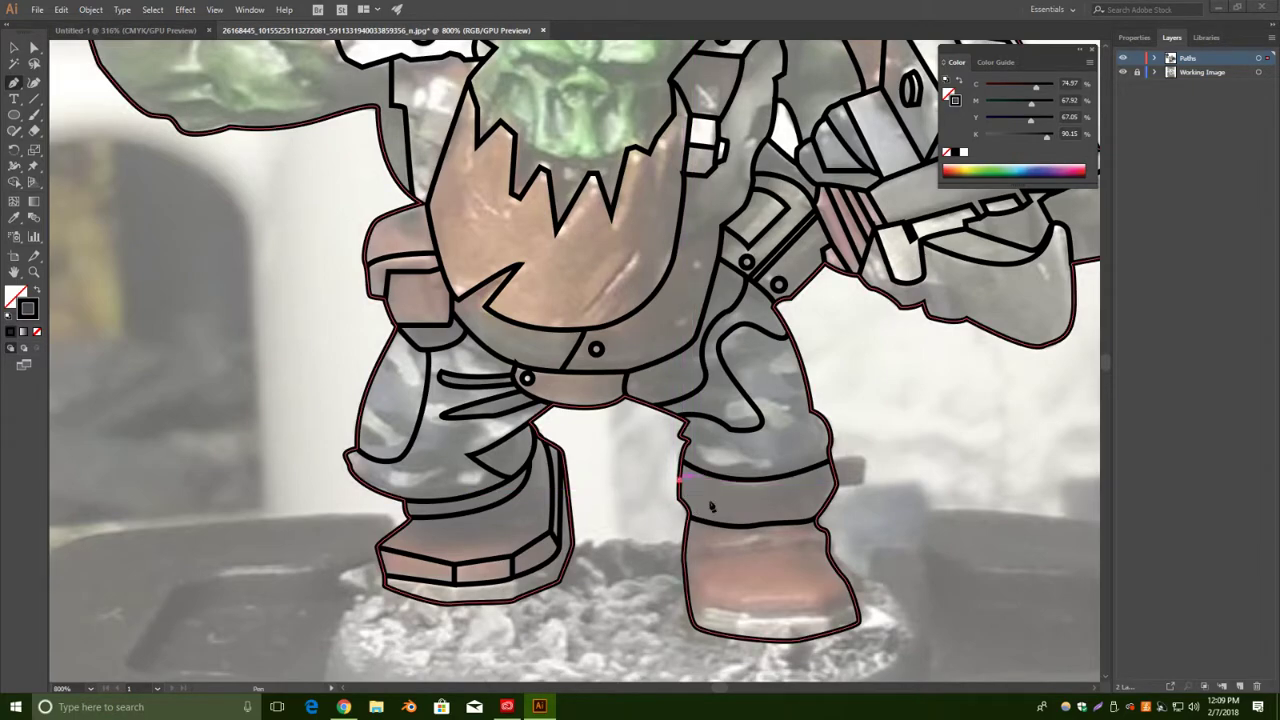
left_click_drag(837, 486, 870, 447)
left_click(14, 49)
left_click(74, 98)
Draw an angular line across the bottom of that leg's boot to separate the sole from the upper.
left_click(15, 86)
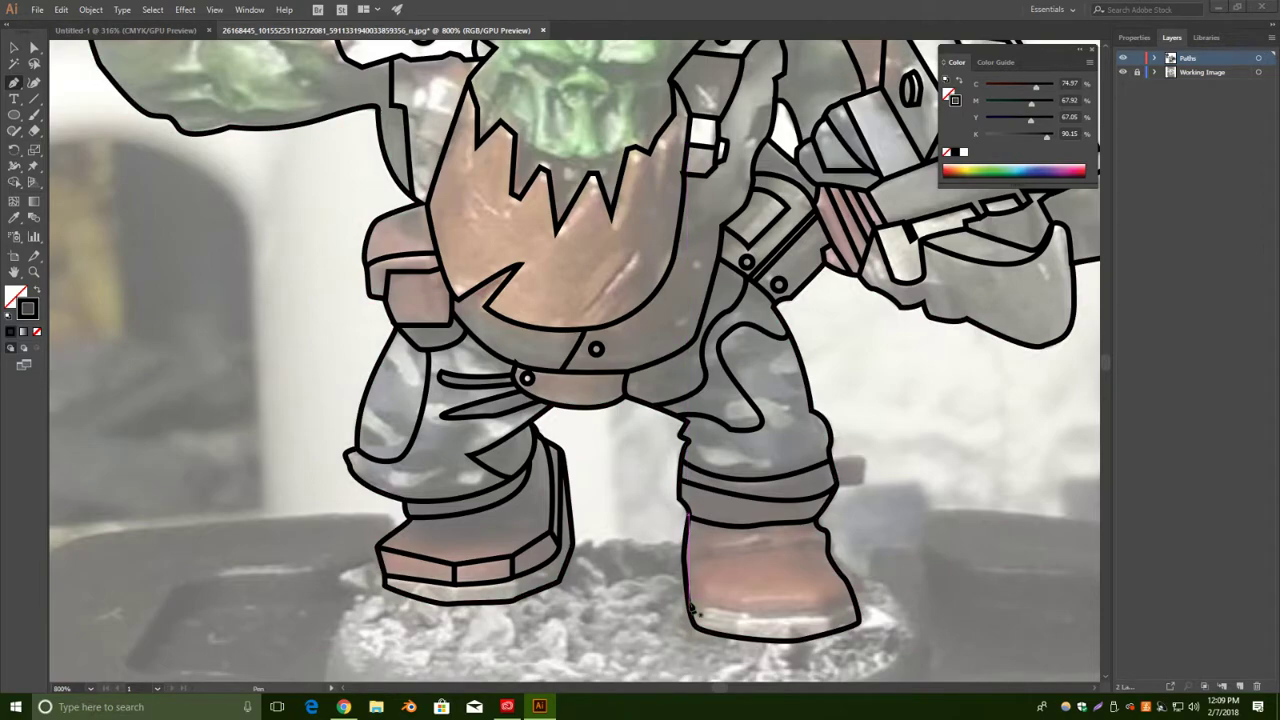
left_click(688, 601)
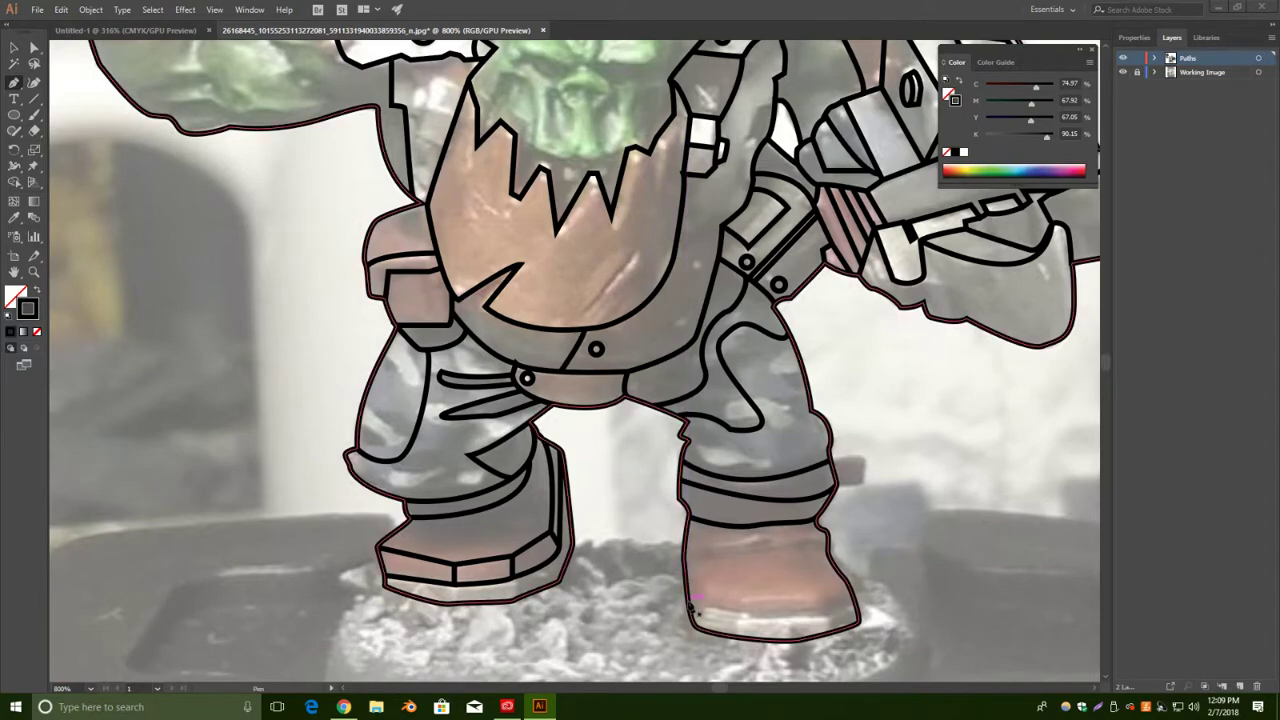
left_click(742, 615)
left_click(824, 608)
left_click(851, 593)
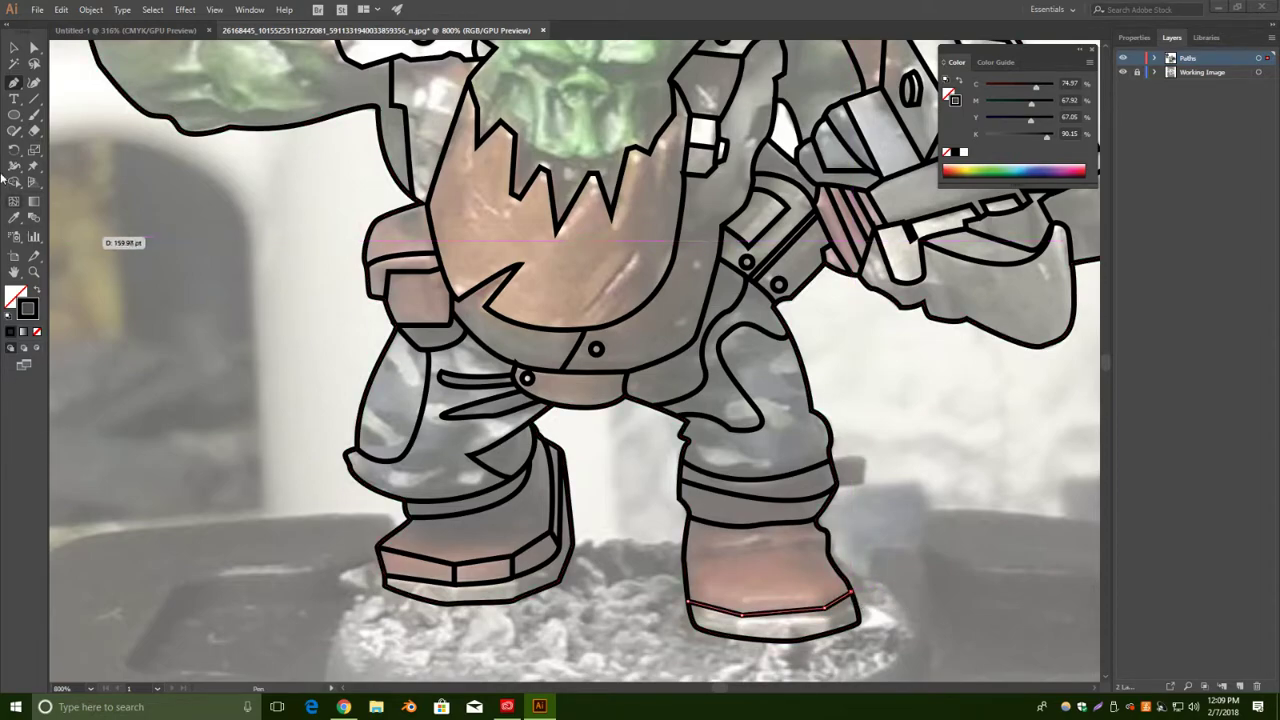
left_click(14, 48)
left_click(60, 126)
Draw a slightly curved crease across the same boot's upper, starting at its outer edge and ending short of the inner edge.
left_click(13, 83)
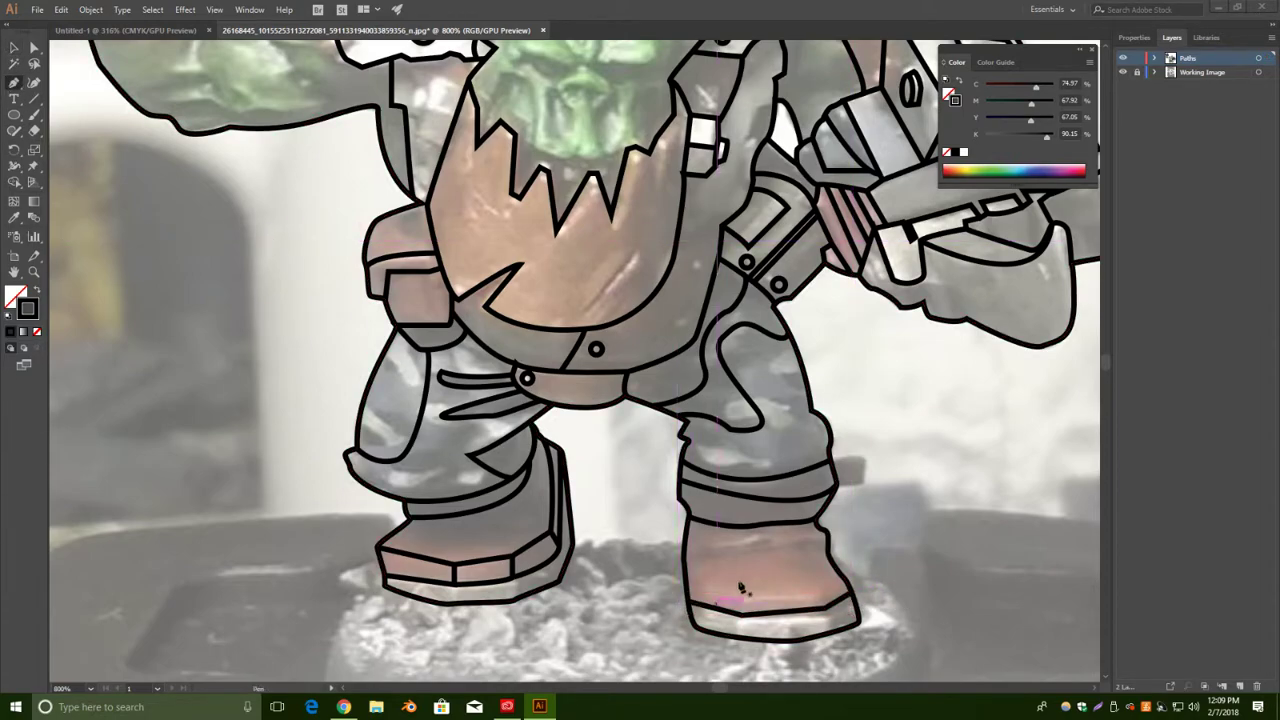
left_click(828, 543)
left_click(752, 545)
left_click(703, 553)
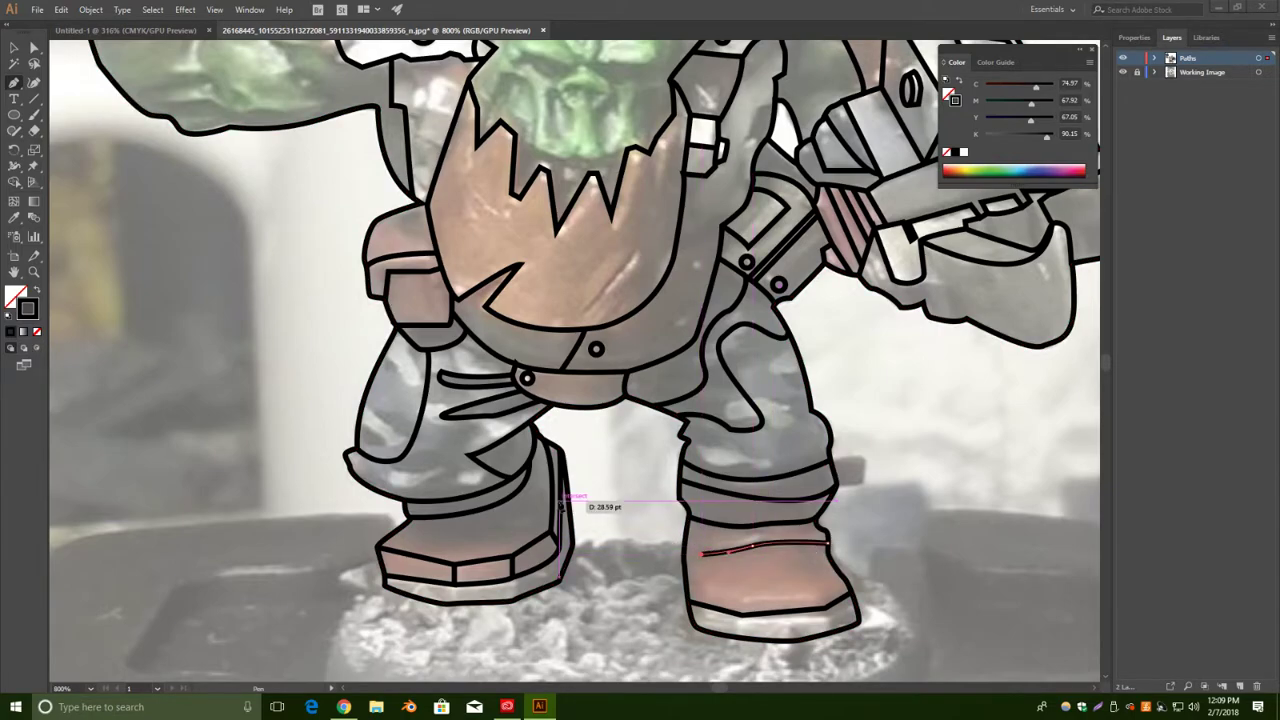
left_click(12, 48)
left_click(634, 400)
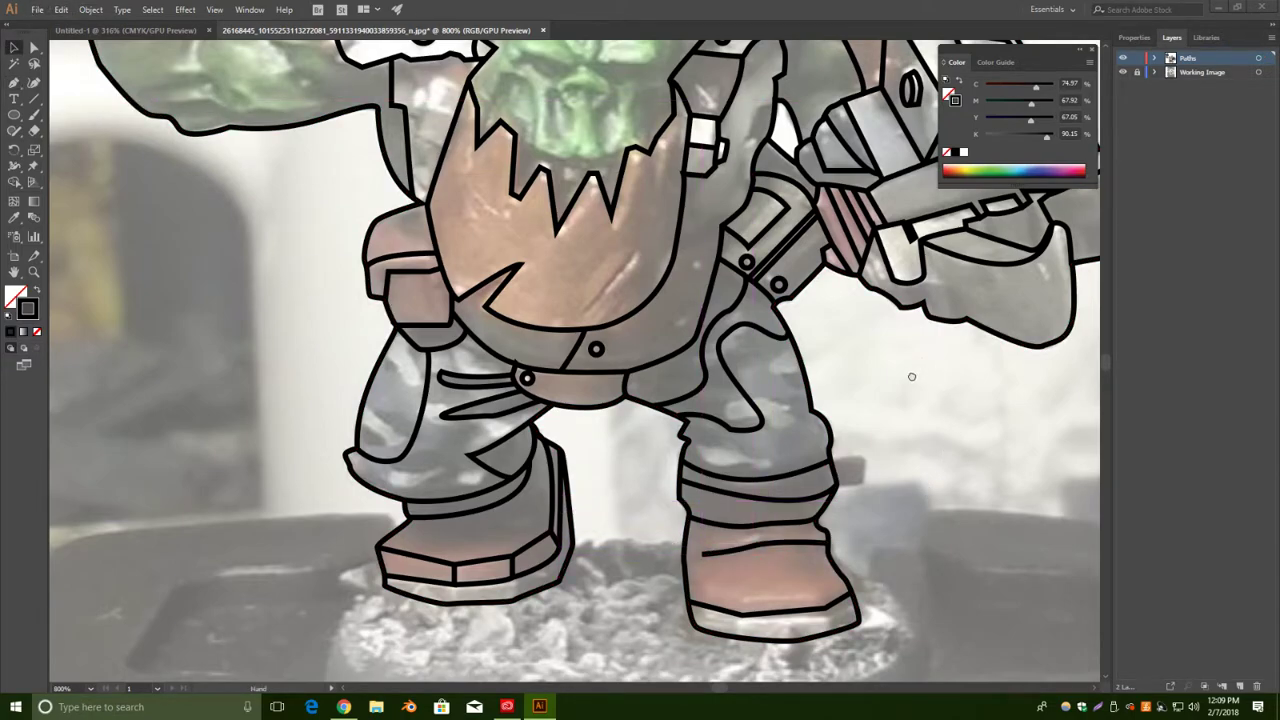
Draw a curved line inside the tip of the claw weapon's lower blade, parallel to its outer edge.
left_click_drag(914, 370, 816, 469)
left_click_drag(903, 354, 827, 359)
key("p")
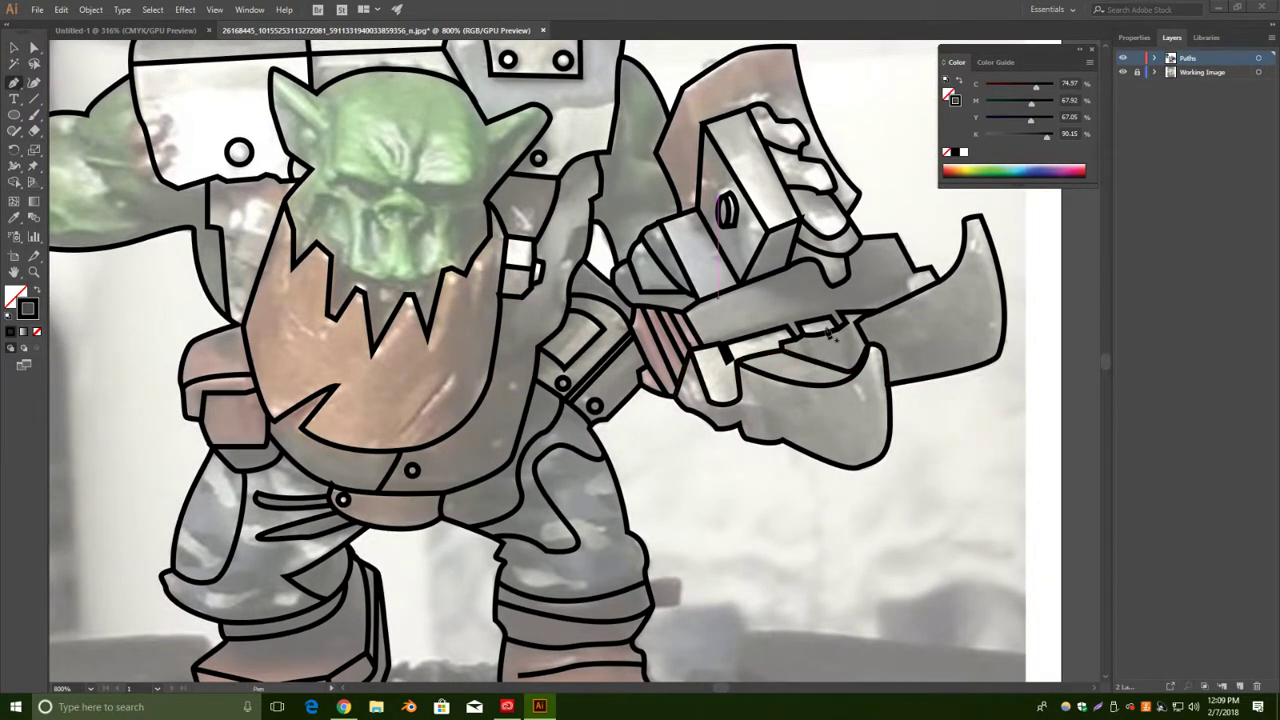
mouse_move(857, 370)
left_mouse_down()
mouse_move(871, 371)
mouse_move(880, 447)
mouse_move(832, 519)
left_mouse_up()
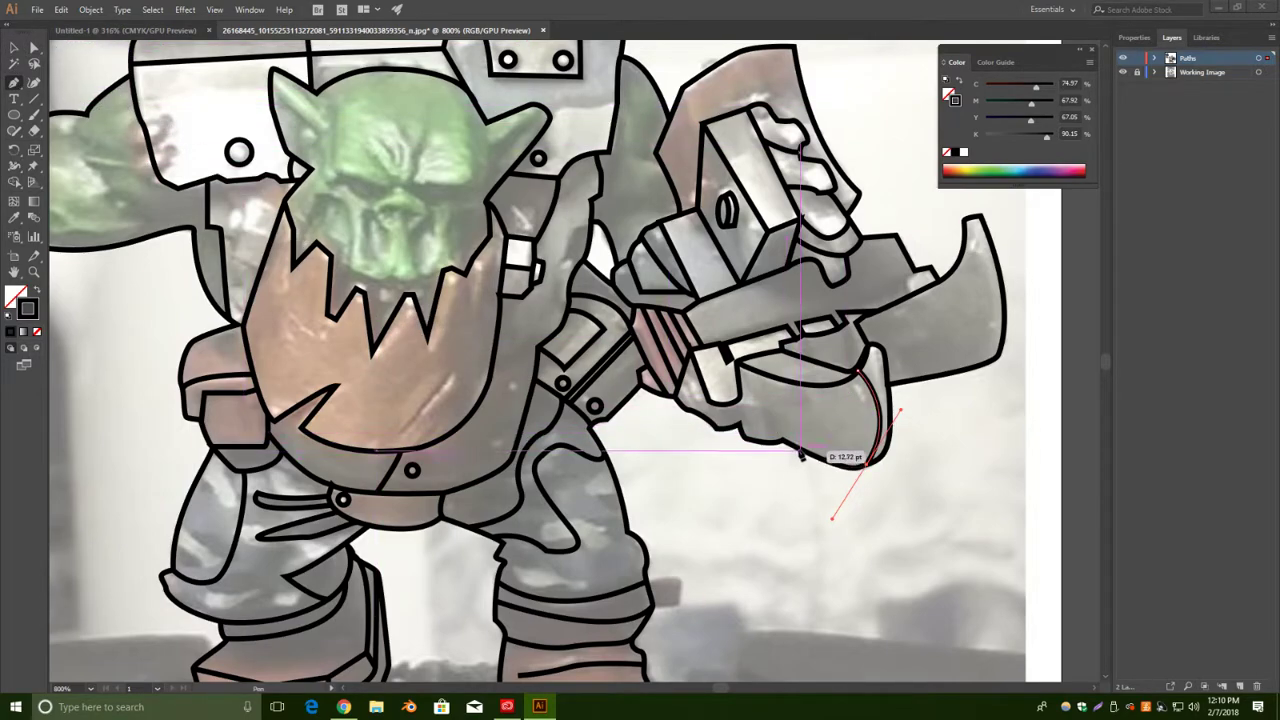
key("v")
Draw a curved line along the outer edge of the claw weapon's upper blade, from near its tip to the bottom edge.
key("p")
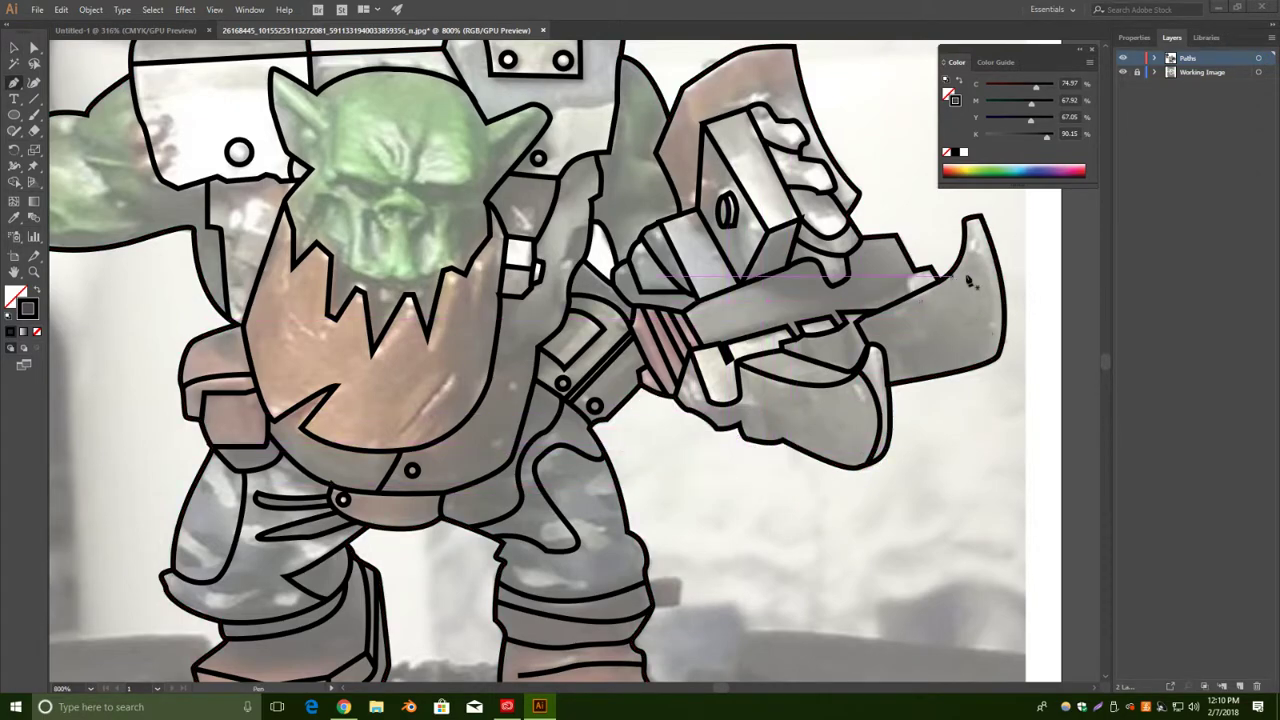
left_click(965, 235)
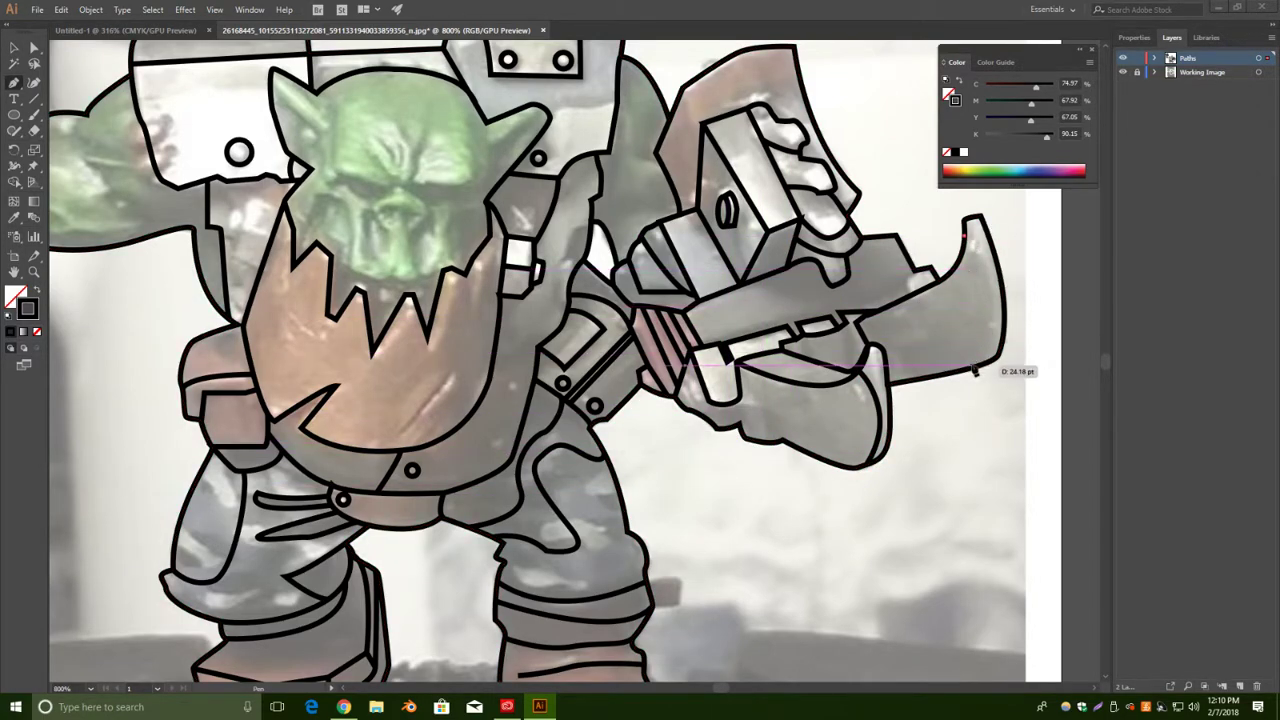
left_click_drag(972, 370, 918, 420)
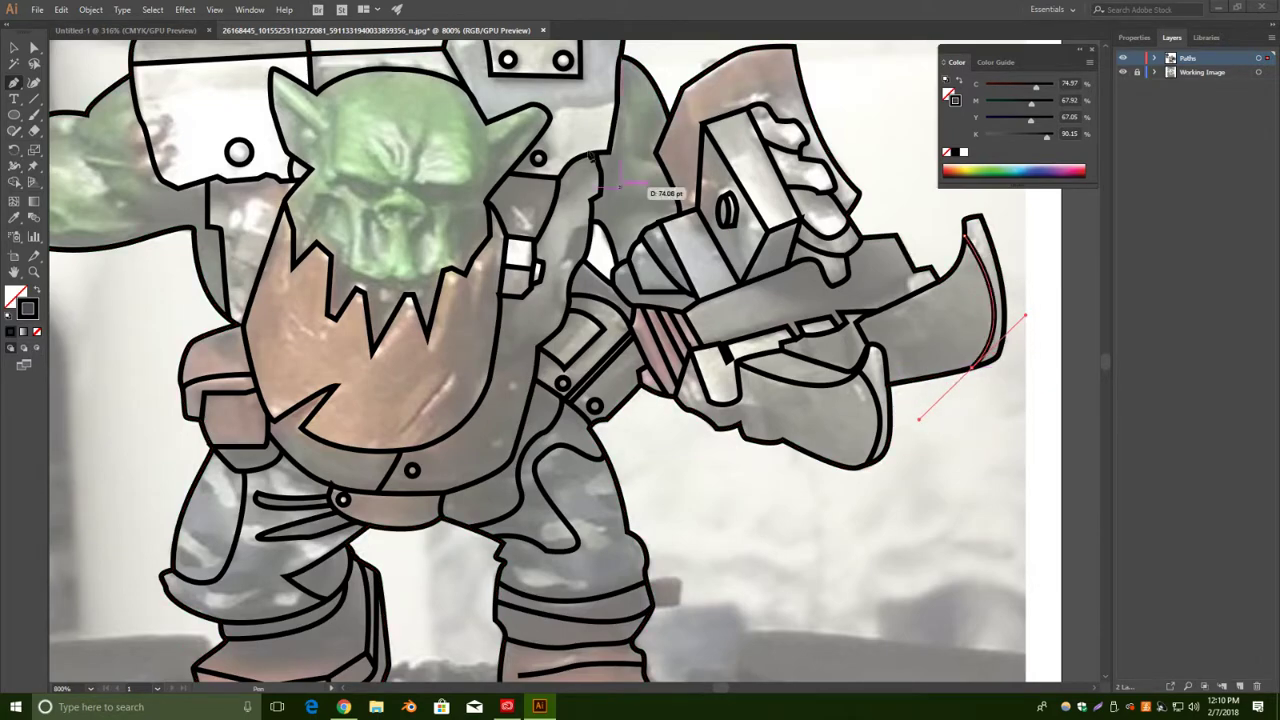
left_click(14, 48)
left_click(876, 512)
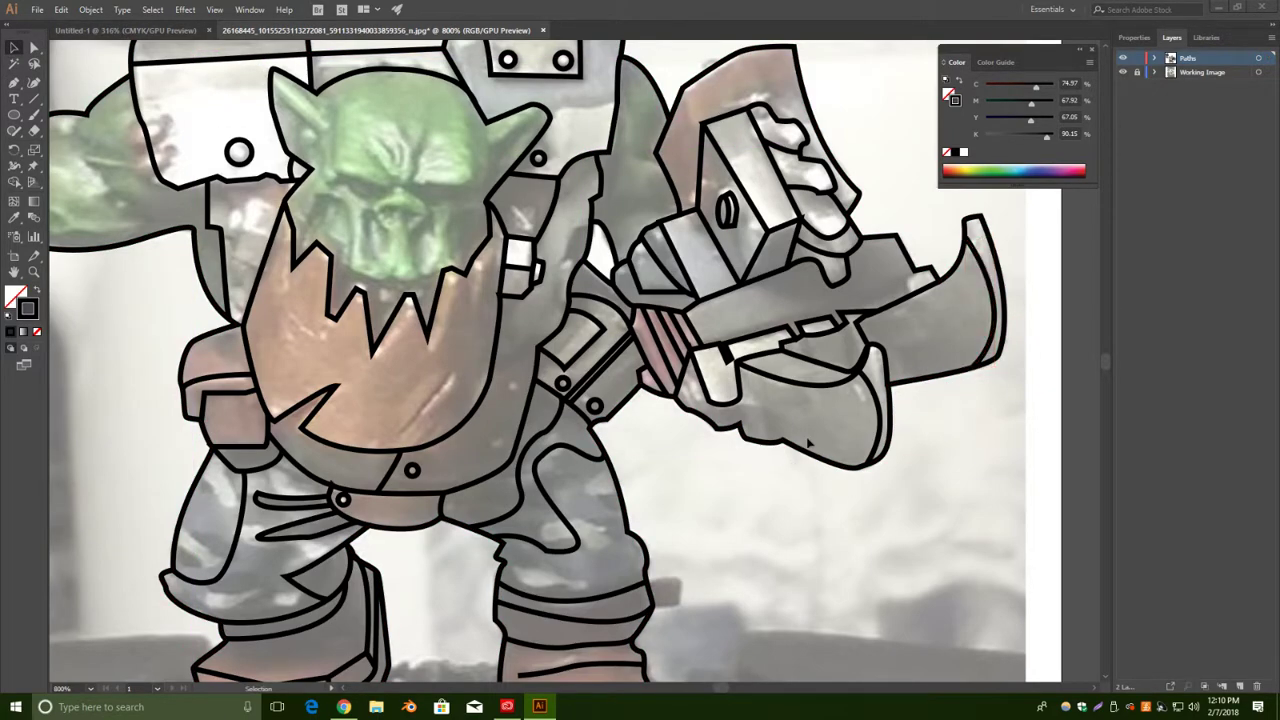
Draw a wavy line across the shoulder armour, from the orc's ear tip to the armour's outer edge.
key("p")
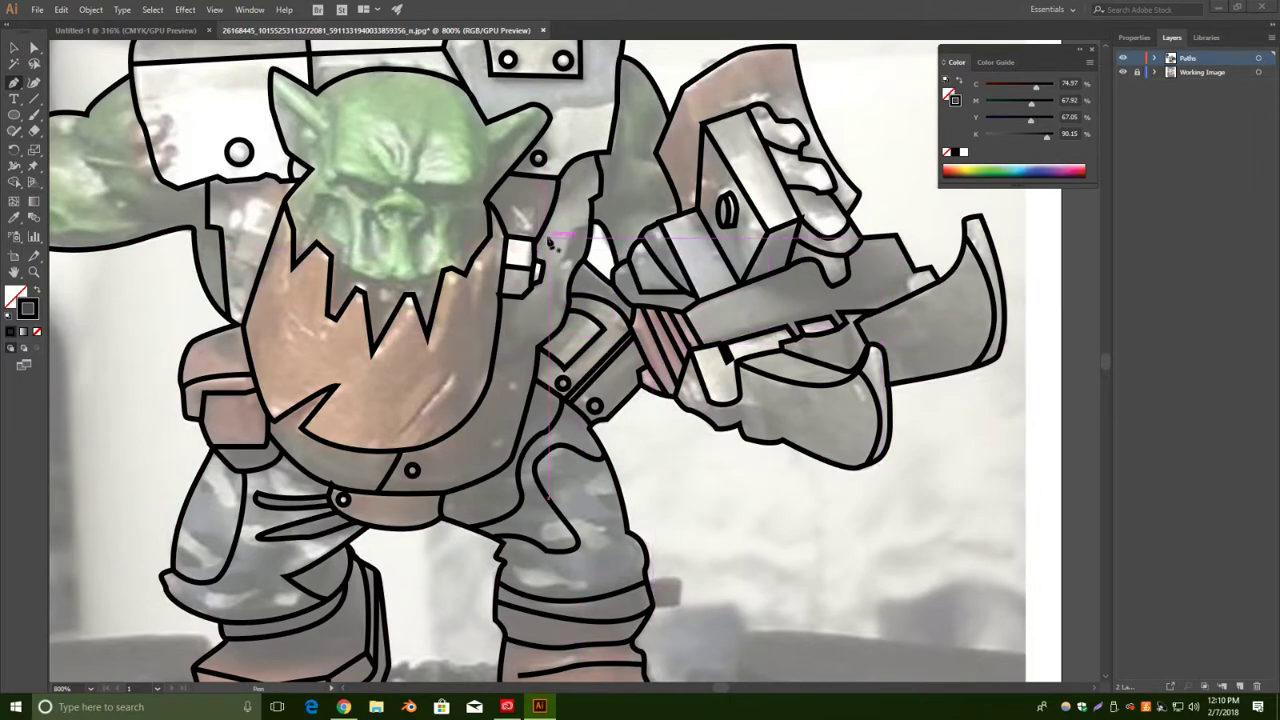
left_click_drag(583, 145, 625, 237)
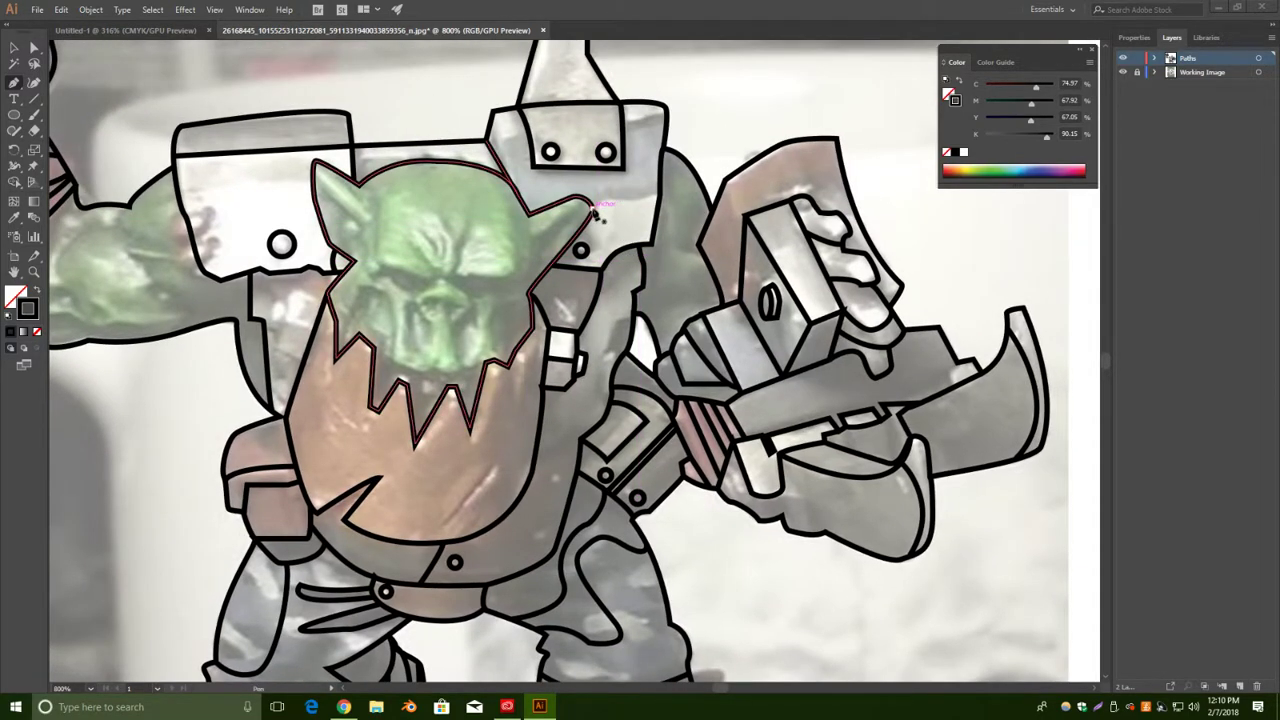
left_click(593, 210)
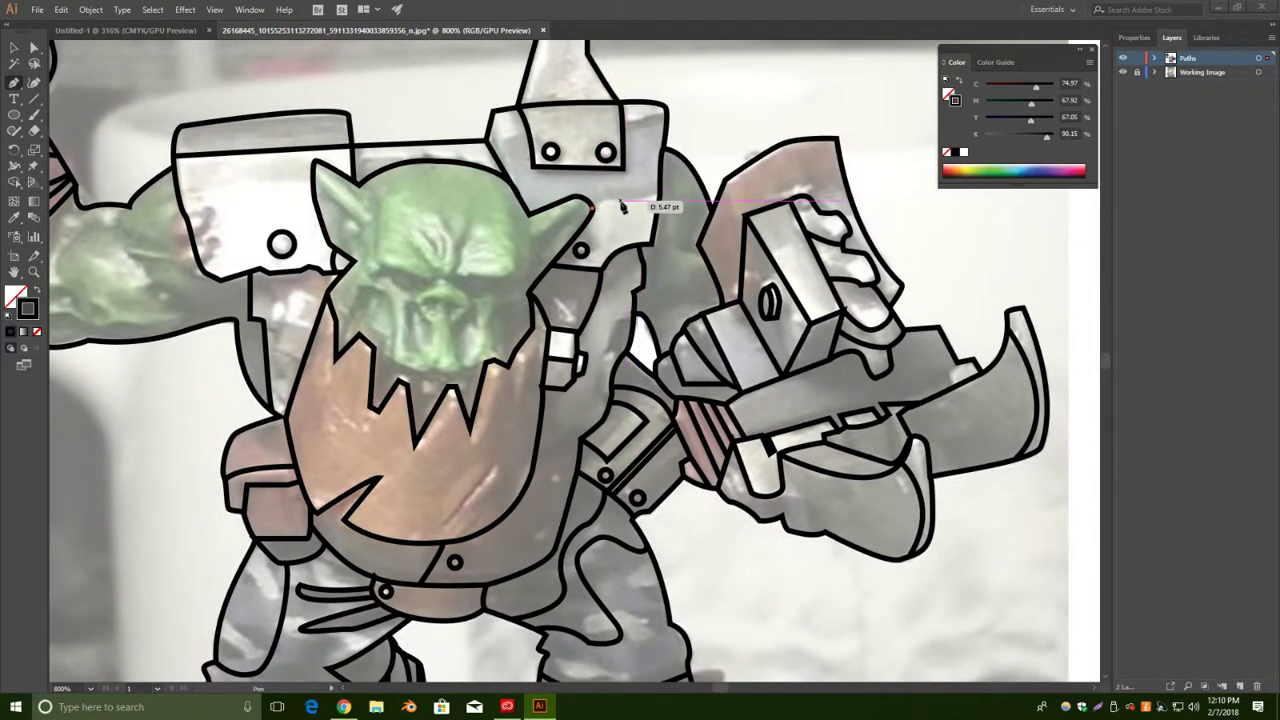
left_click(634, 207)
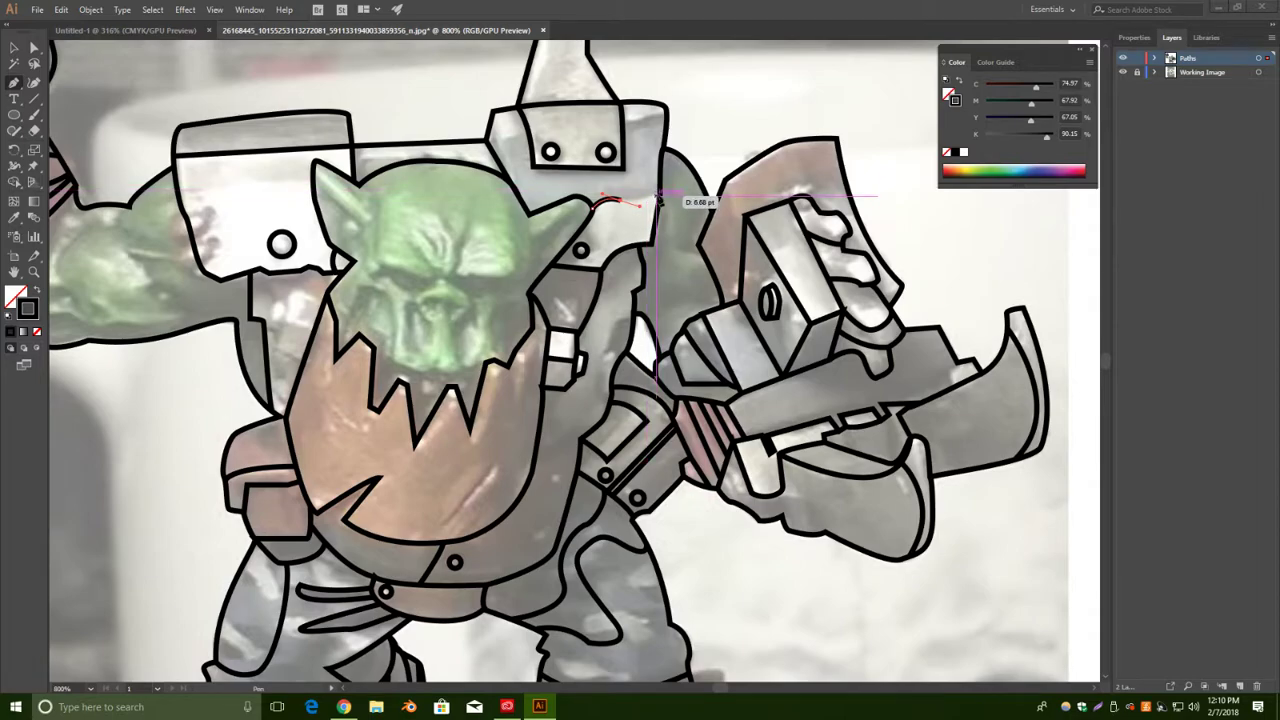
left_click(661, 191)
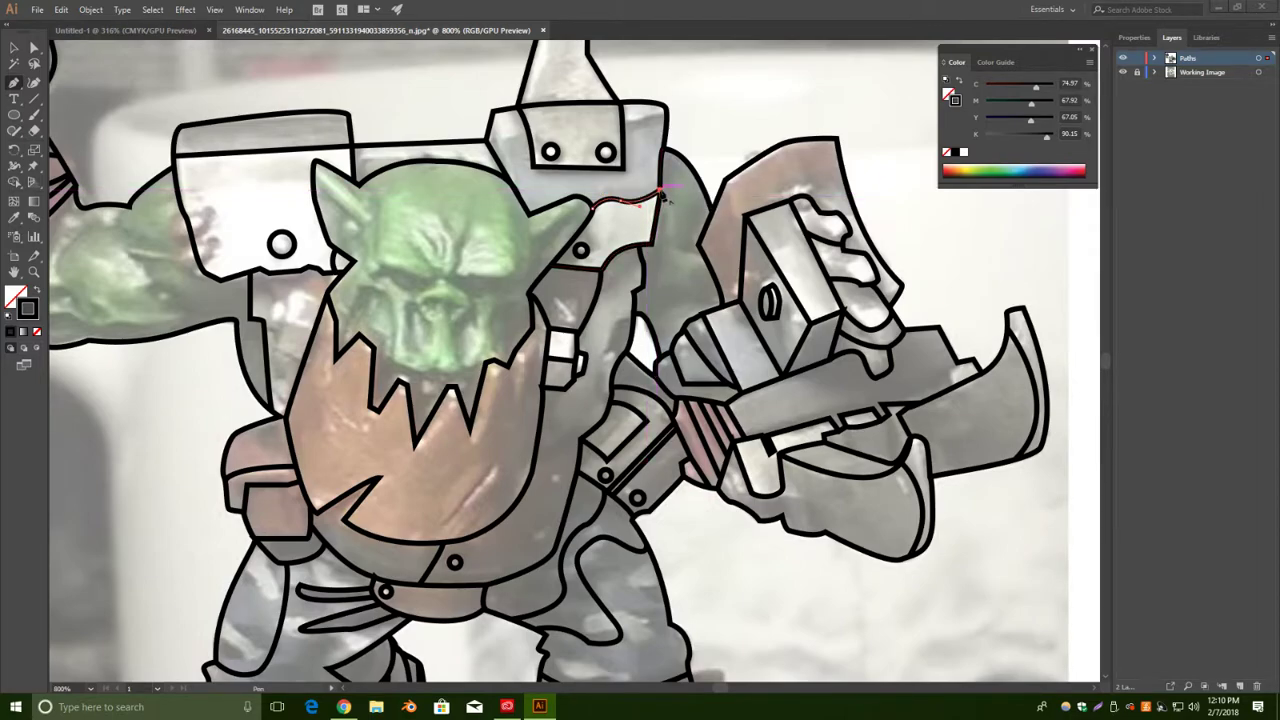
left_click(14, 48)
left_click(757, 113)
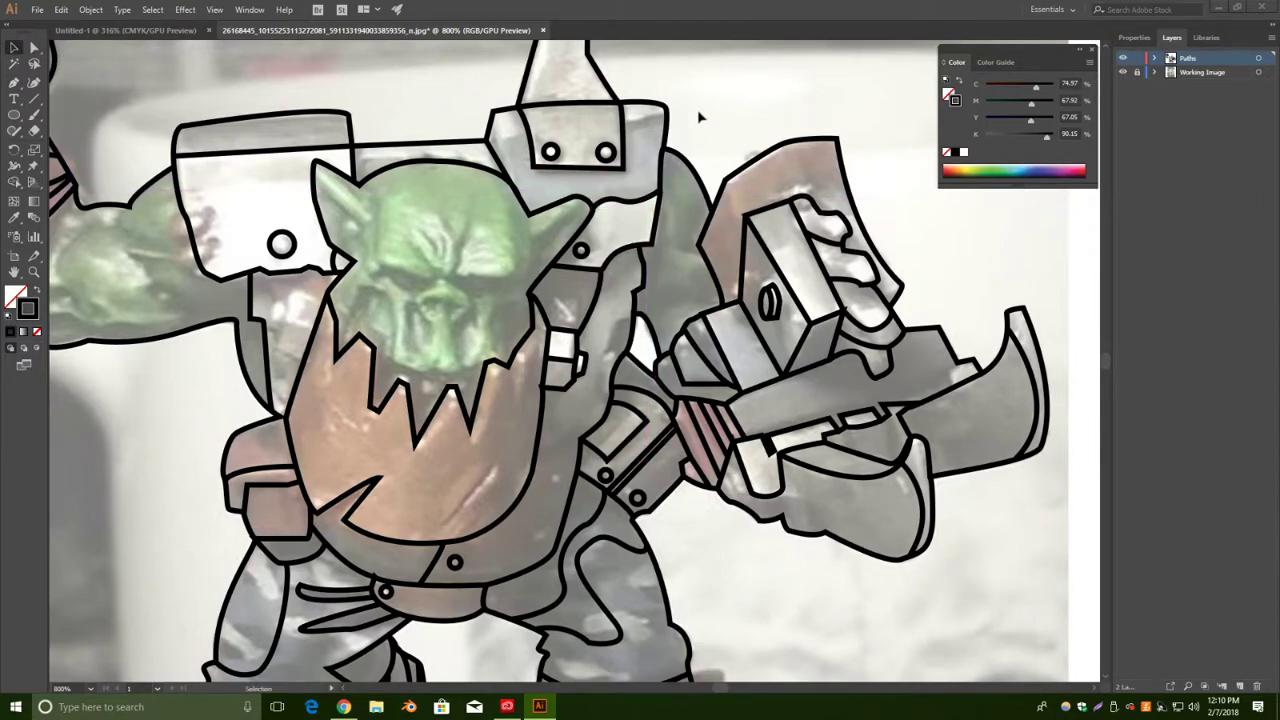
Draw a short angled edge line on the shoulder armour, from its inner corner to the side of the two-rivet plate.
left_click(15, 83)
left_click_drag(491, 149, 508, 135)
left_click(505, 136)
left_click(528, 131)
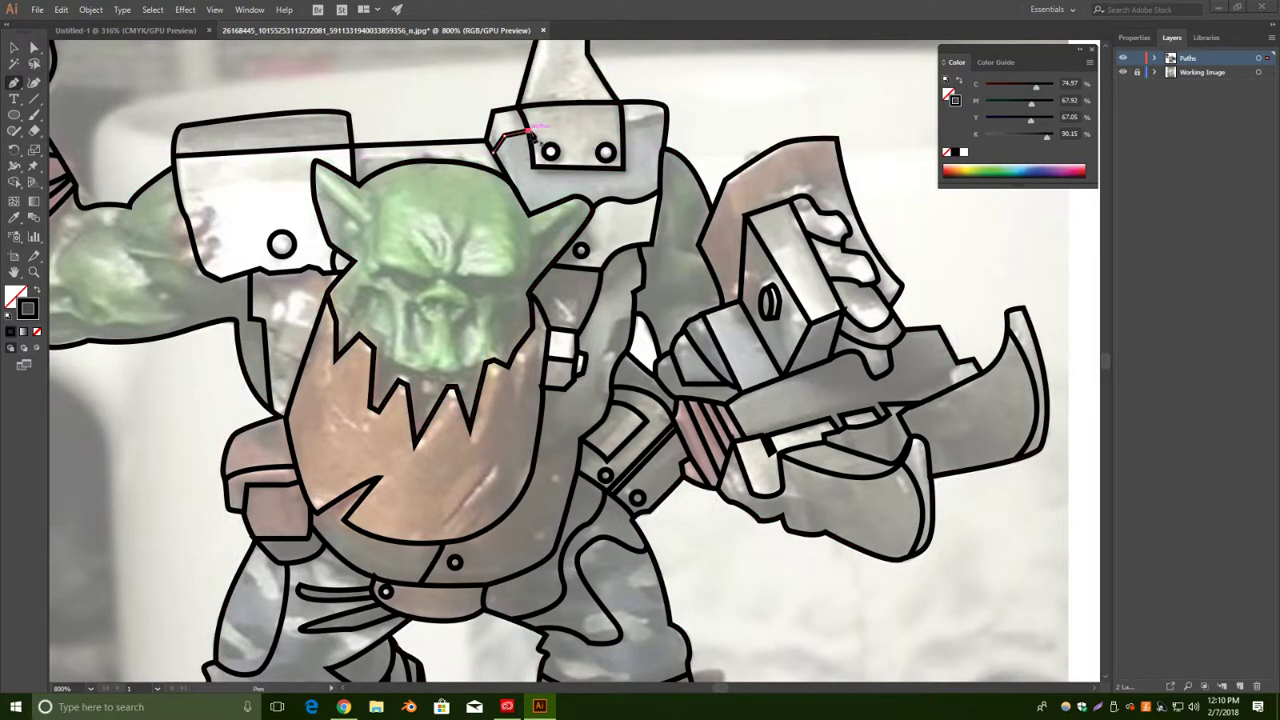
key("v")
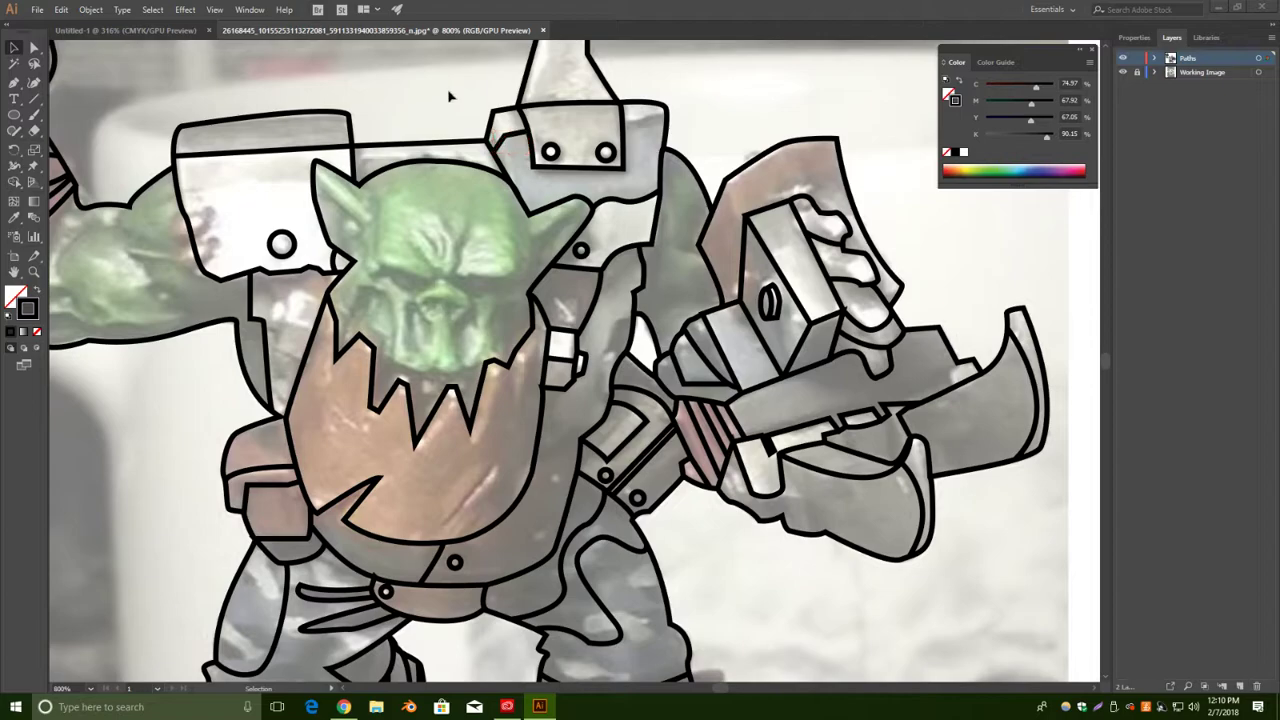
Draw a short wavy line on the shoulder armour, from the two-rivet plate's outer side to the armour's outer edge.
left_click(14, 84)
left_click(623, 119)
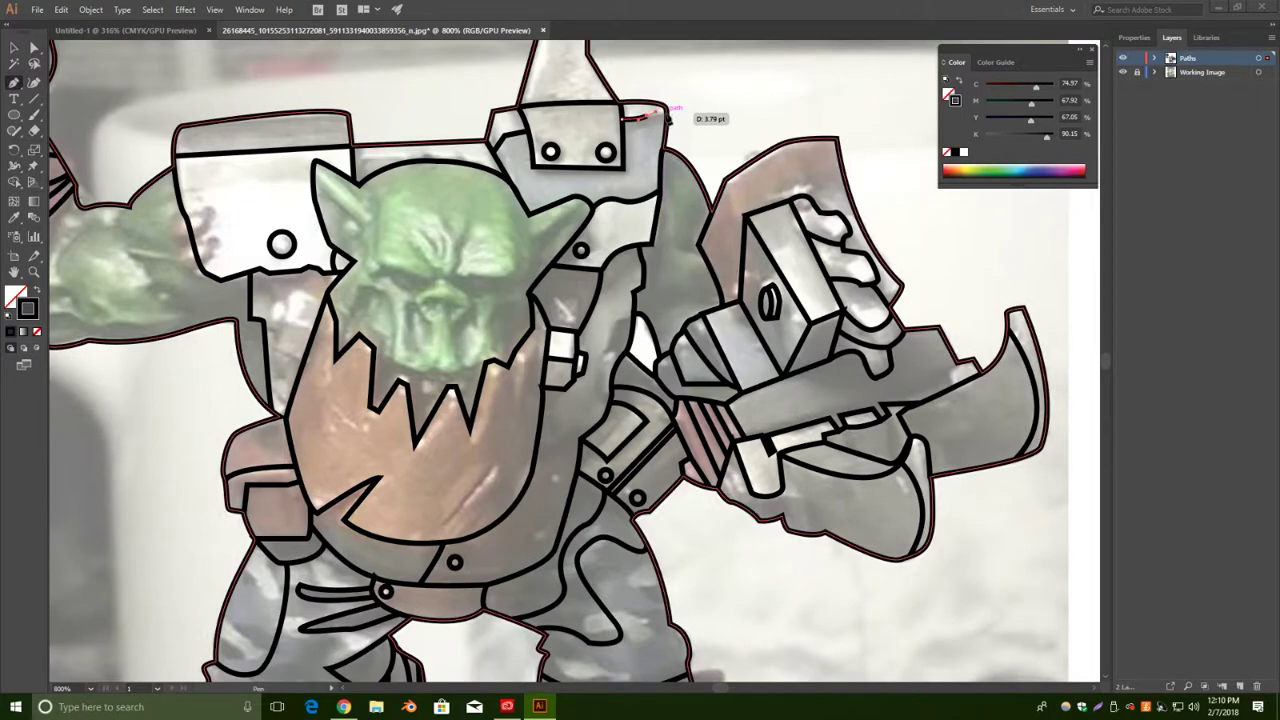
key("v")
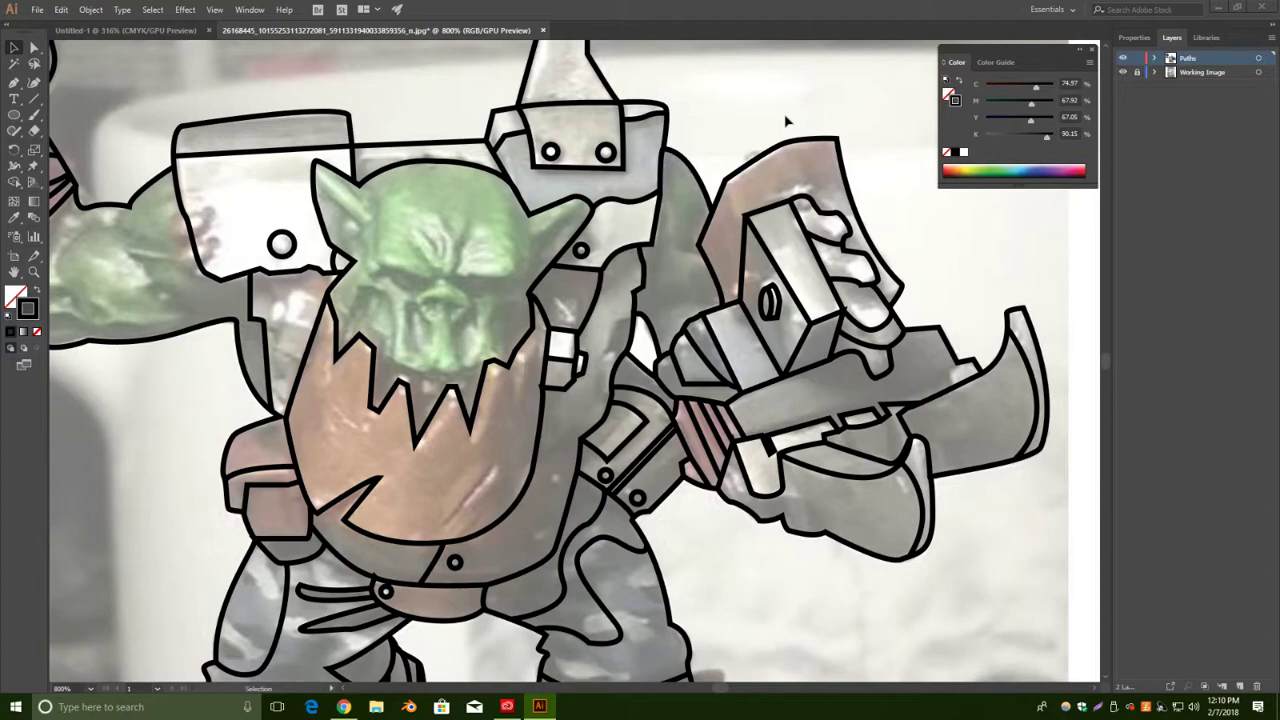
Draw a second angled line on the shoulder armour, parallel below the first, from the inner edge to the two-rivet plate.
key("ctrl+equal")
key("ctrl+equal")
key("ctrl+equal")
left_click_drag(785, 116, 800, 345)
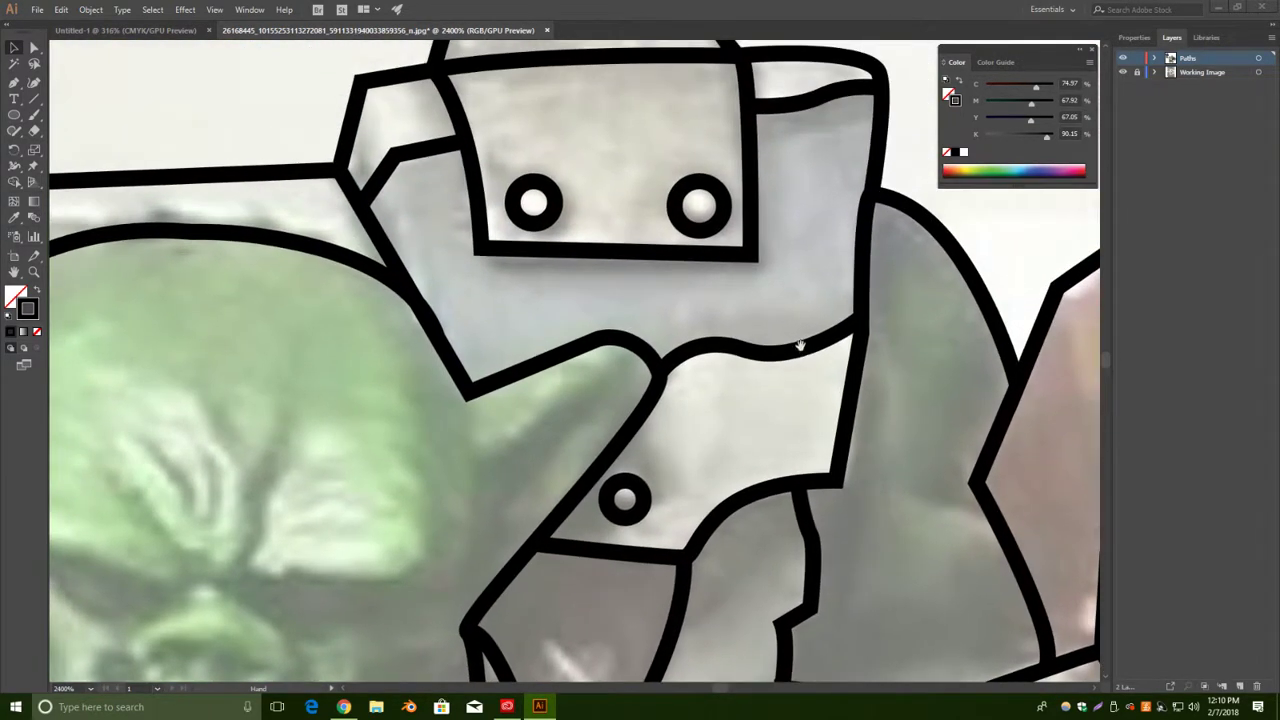
left_click(378, 238)
left_click(418, 182)
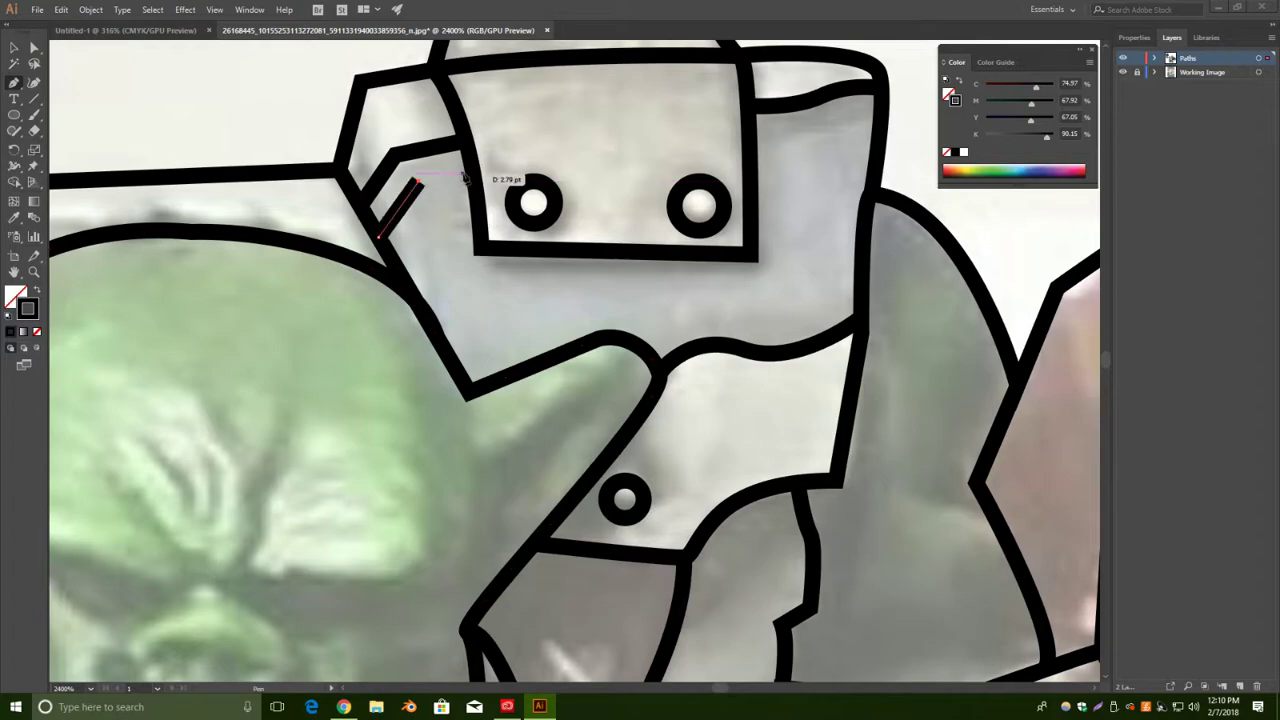
left_click(471, 175)
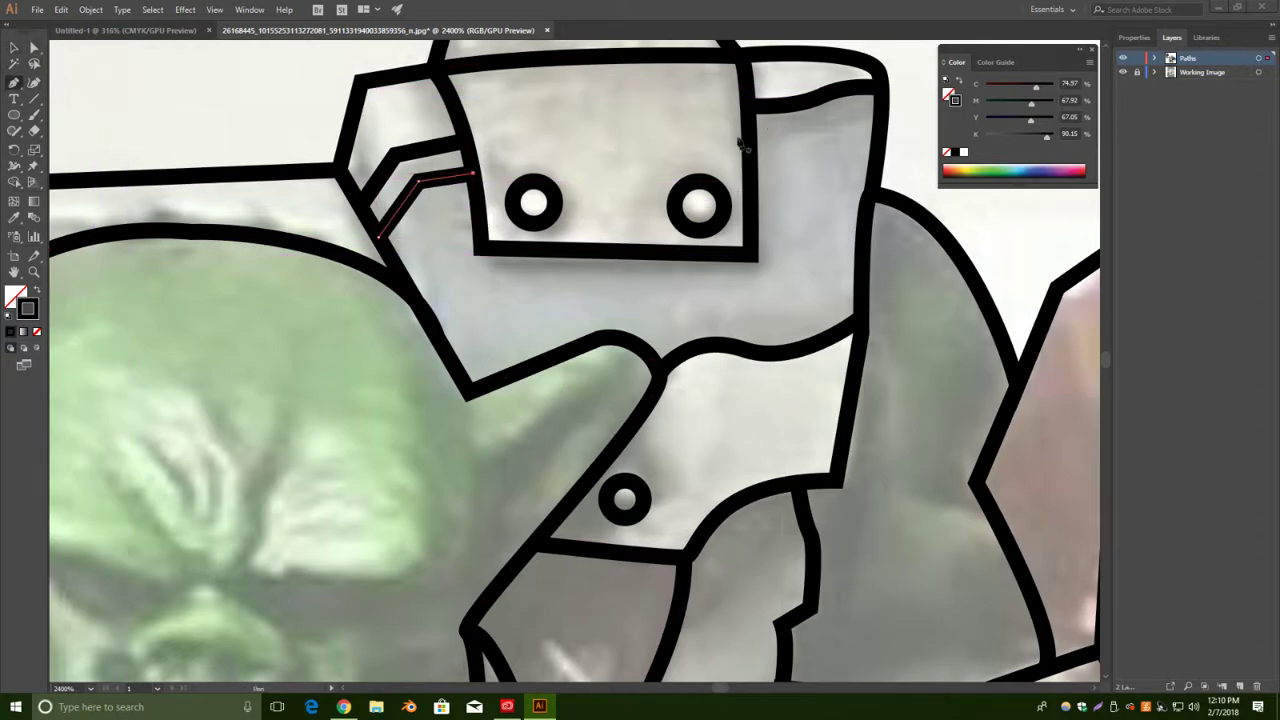
Draw a curved line below the wavy line beside the two-rivet plate, and a thickness edge along the plate's bottom.
left_click(749, 133)
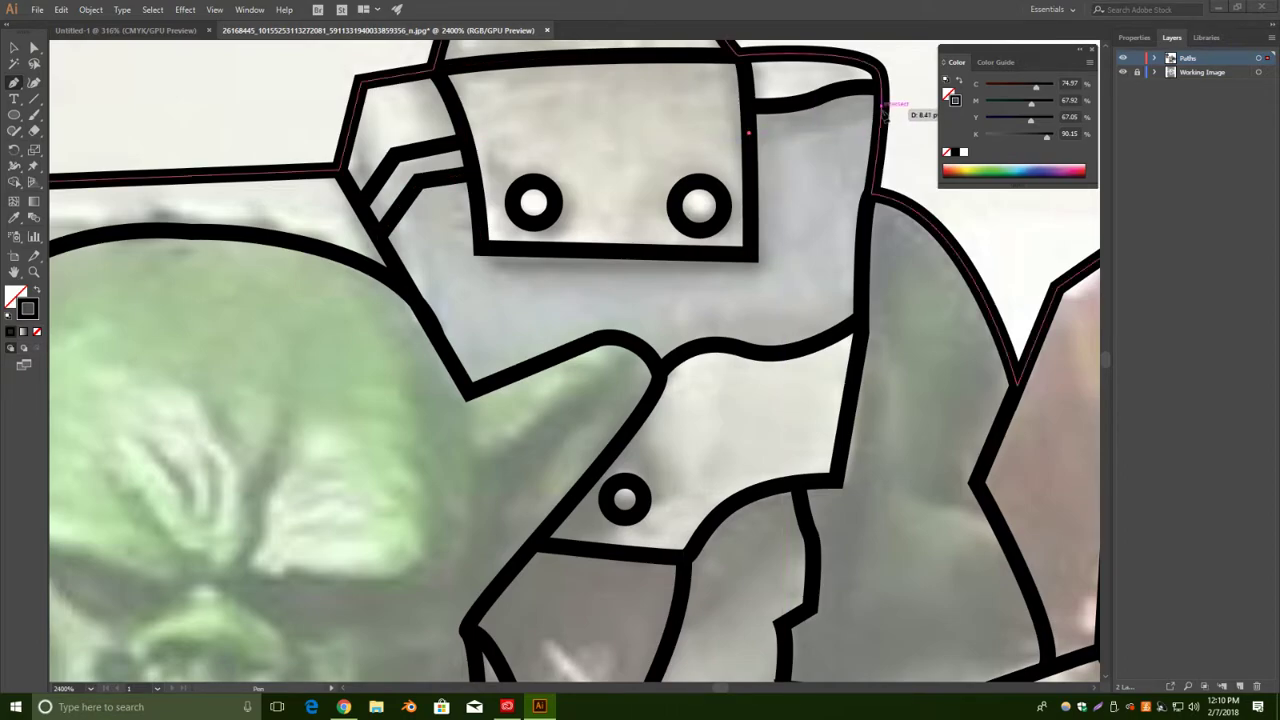
left_click_drag(905, 100, 909, 98)
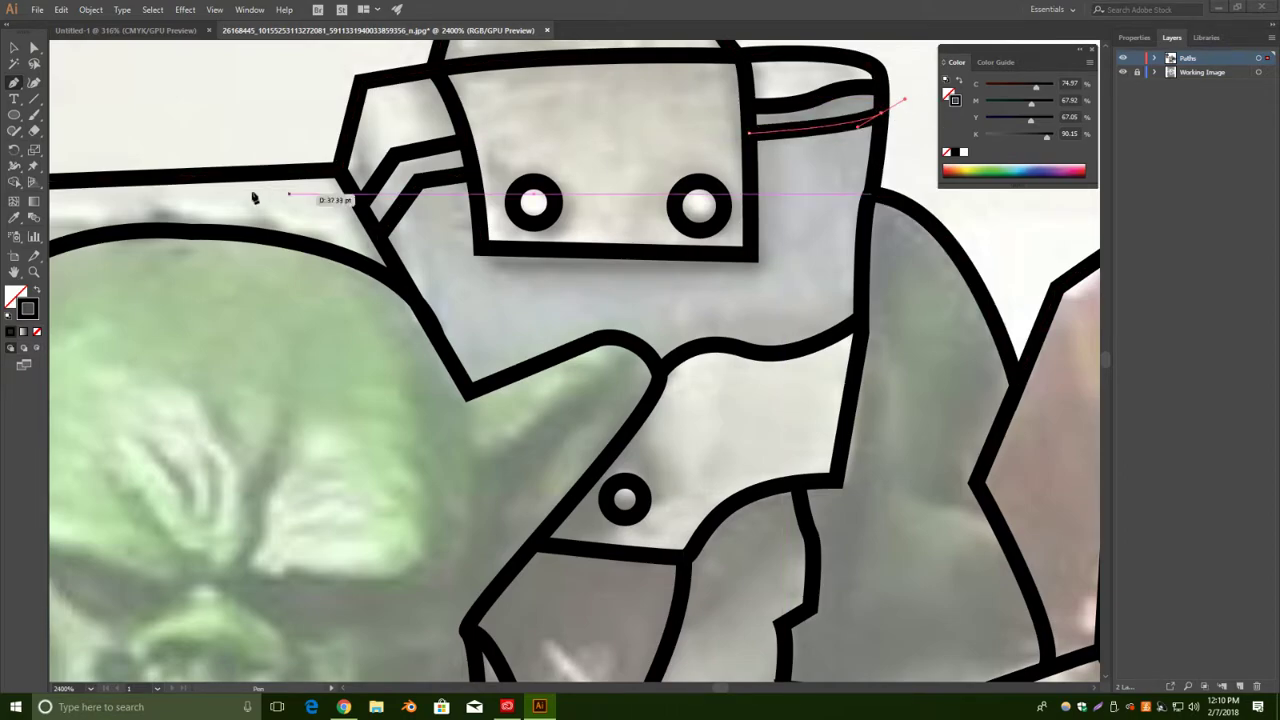
left_click(14, 48)
left_click(684, 172)
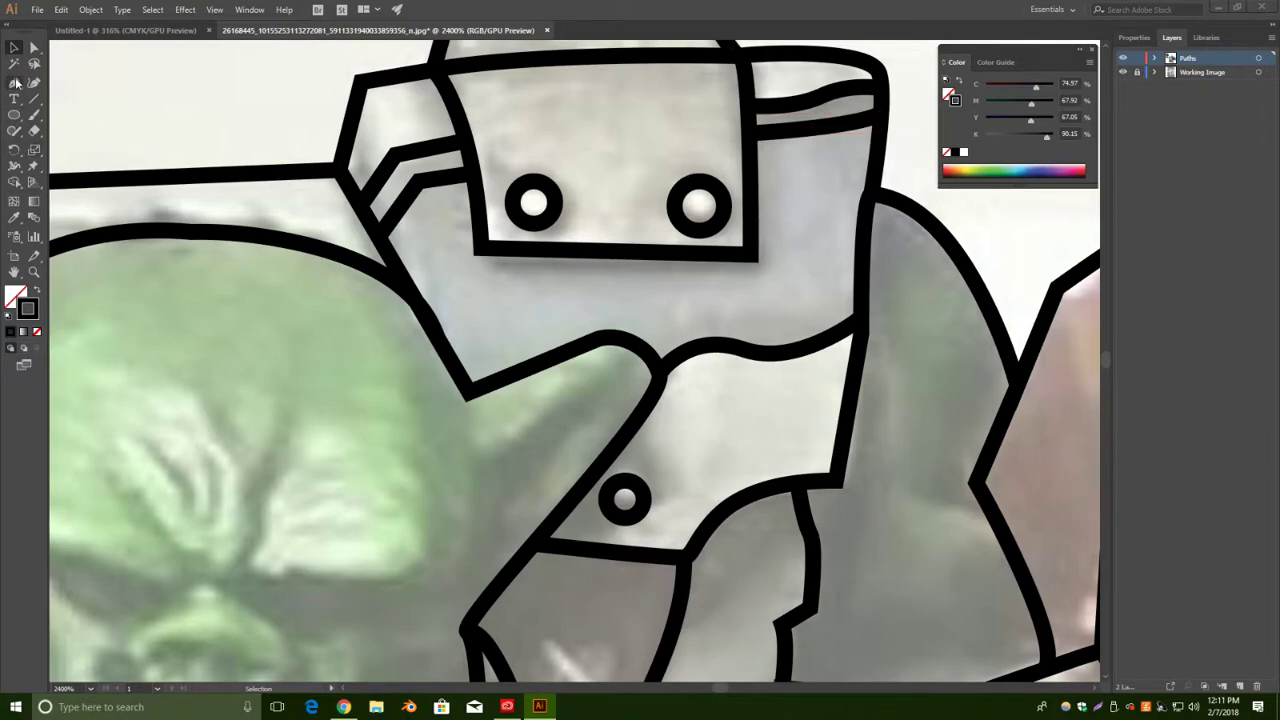
left_click_drag(480, 247, 485, 270)
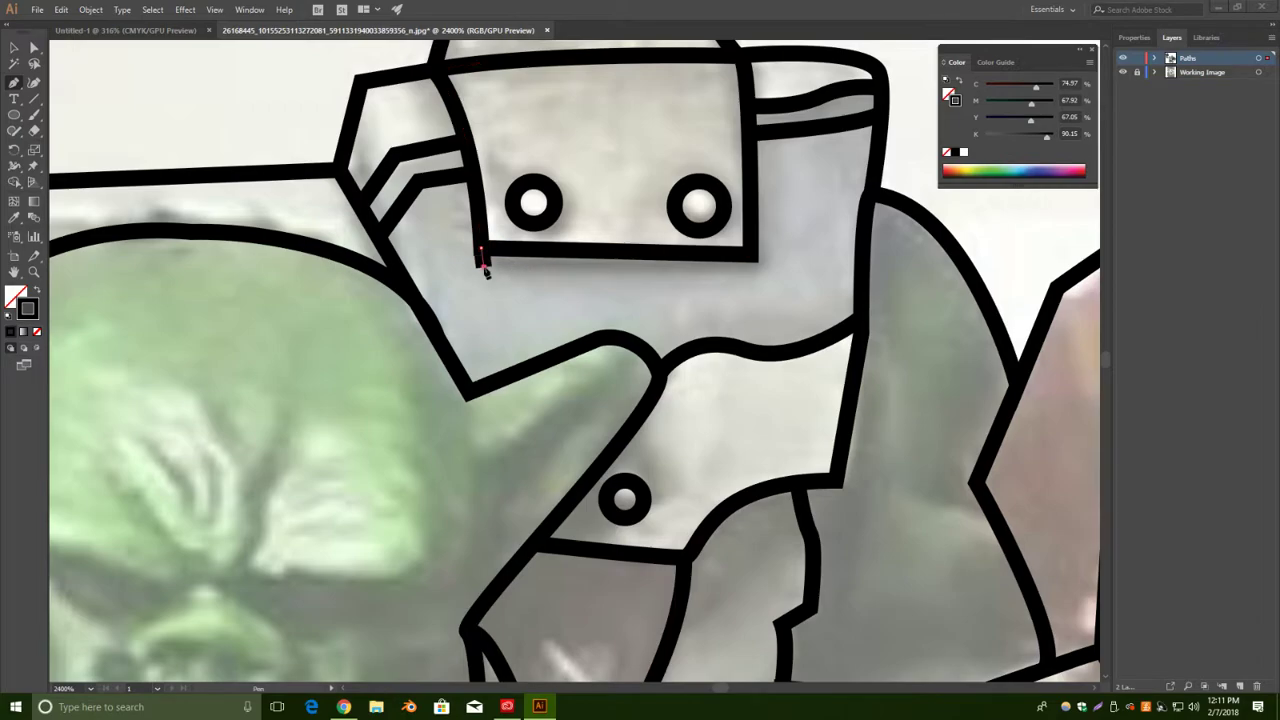
left_click(750, 258)
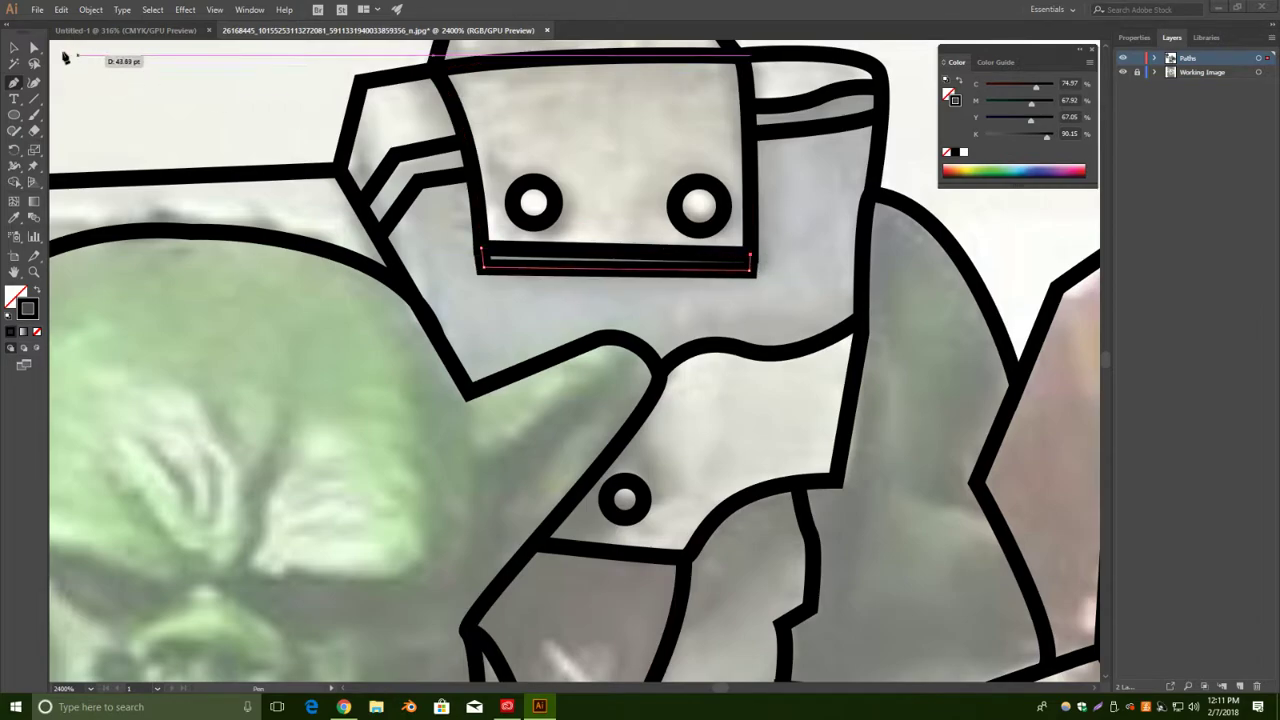
Draw an inner contour inside the horn above the two-rivet plate, running up from its base, around the tip and back down.
left_click_drag(571, 160, 632, 578)
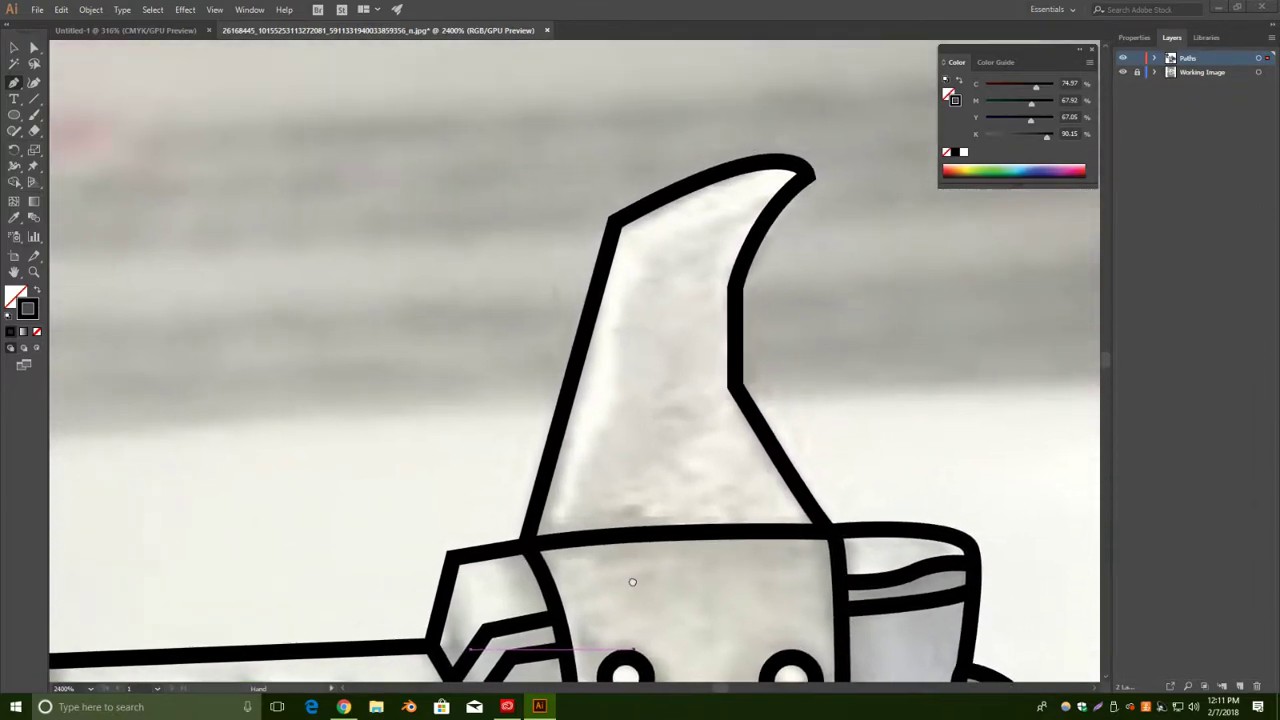
left_click(557, 542)
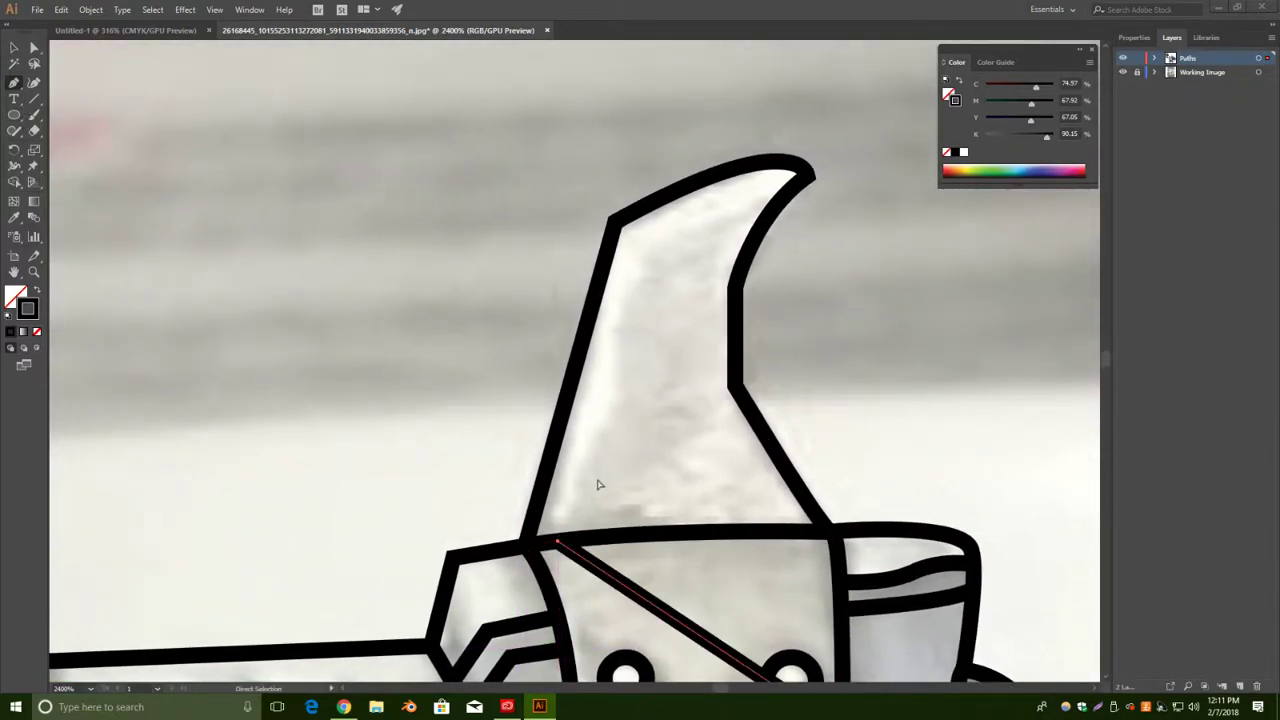
key("ctrl+z")
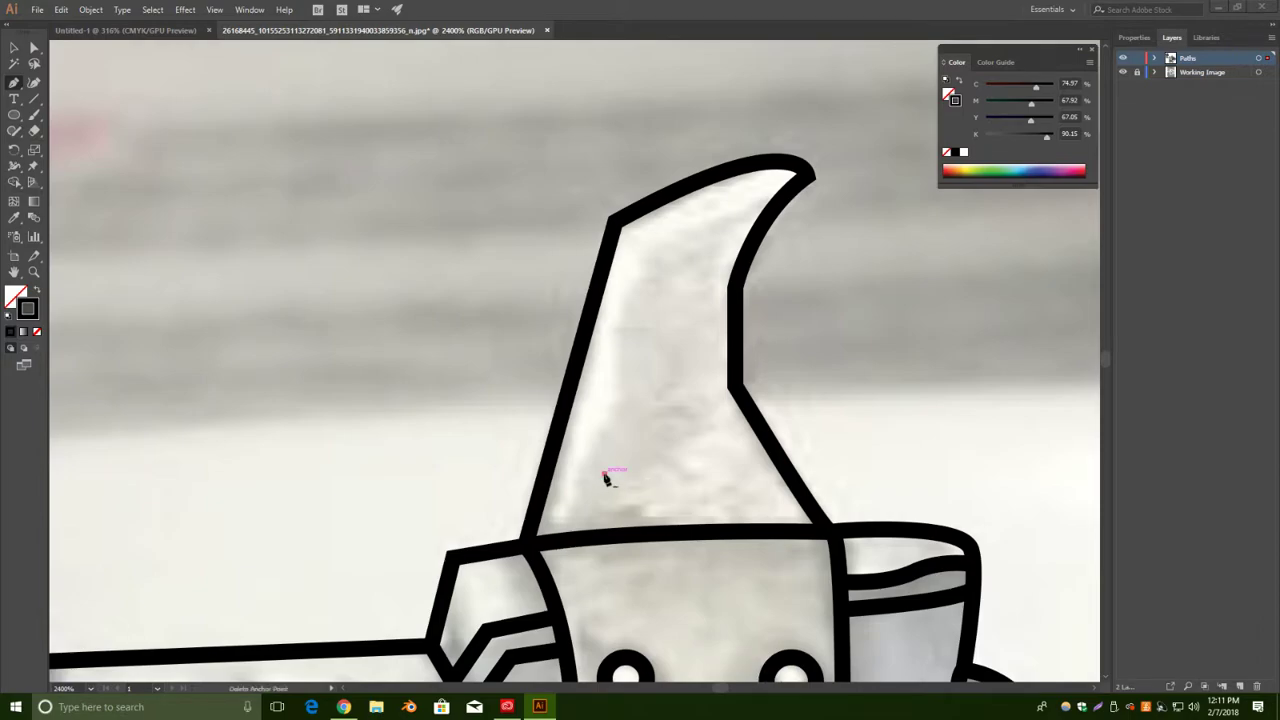
left_click(568, 539)
left_click_drag(623, 298, 622, 293)
left_click_drag(666, 240, 734, 215)
left_click_drag(702, 305, 703, 352)
left_click_drag(765, 529, 812, 553)
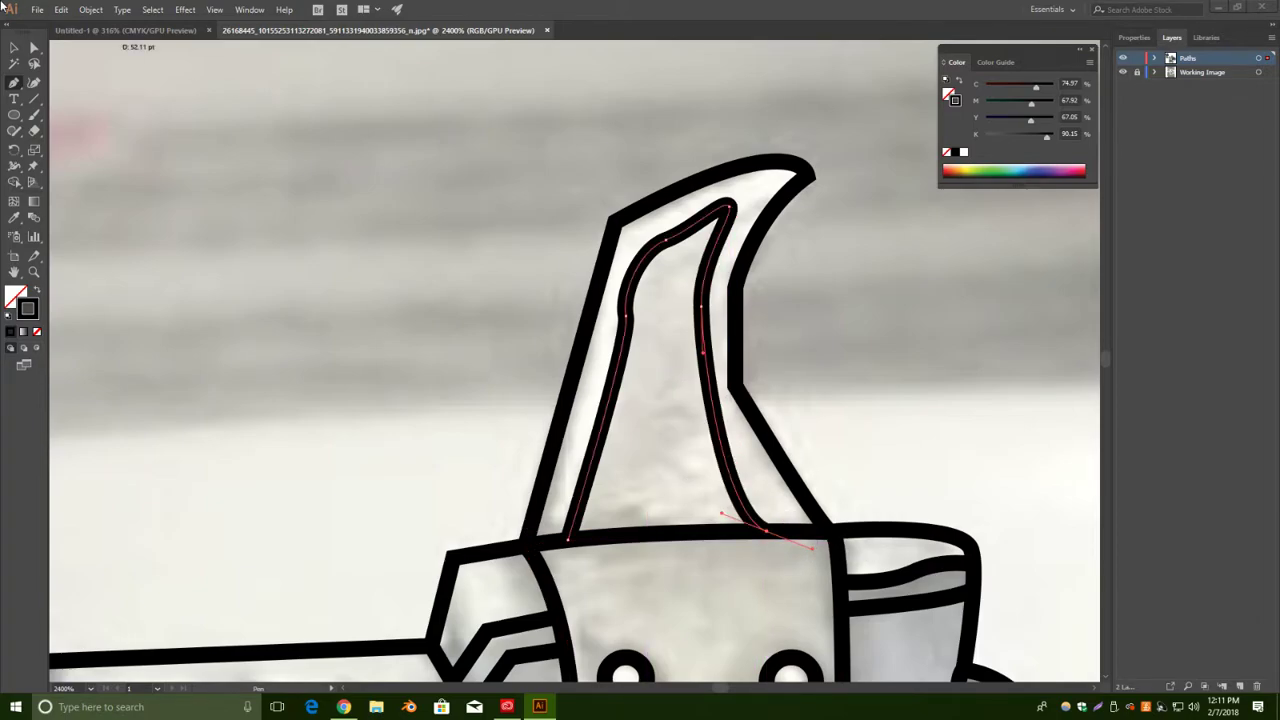
left_click(401, 322, "ctrl")
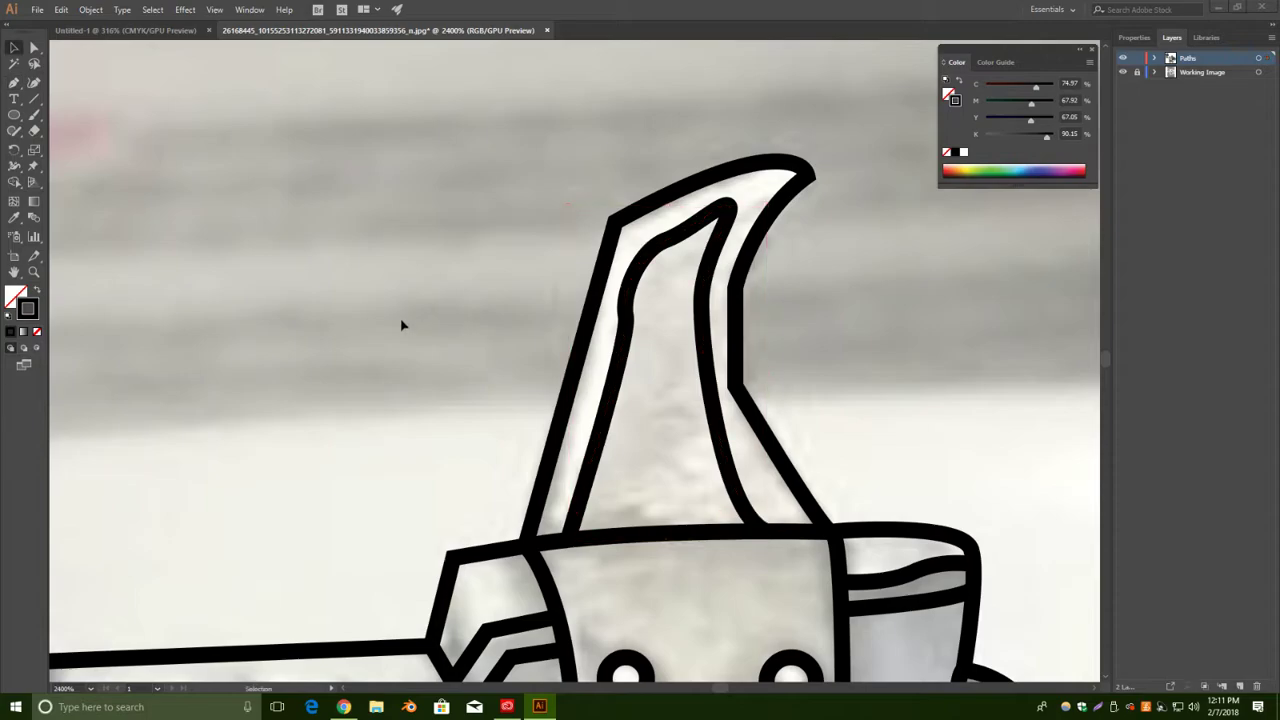
Draw a wavy line down the orc's jaw plate, from its jagged upper edge to its curved bottom edge.
key("p")
scroll(480, 429, "down", 10)
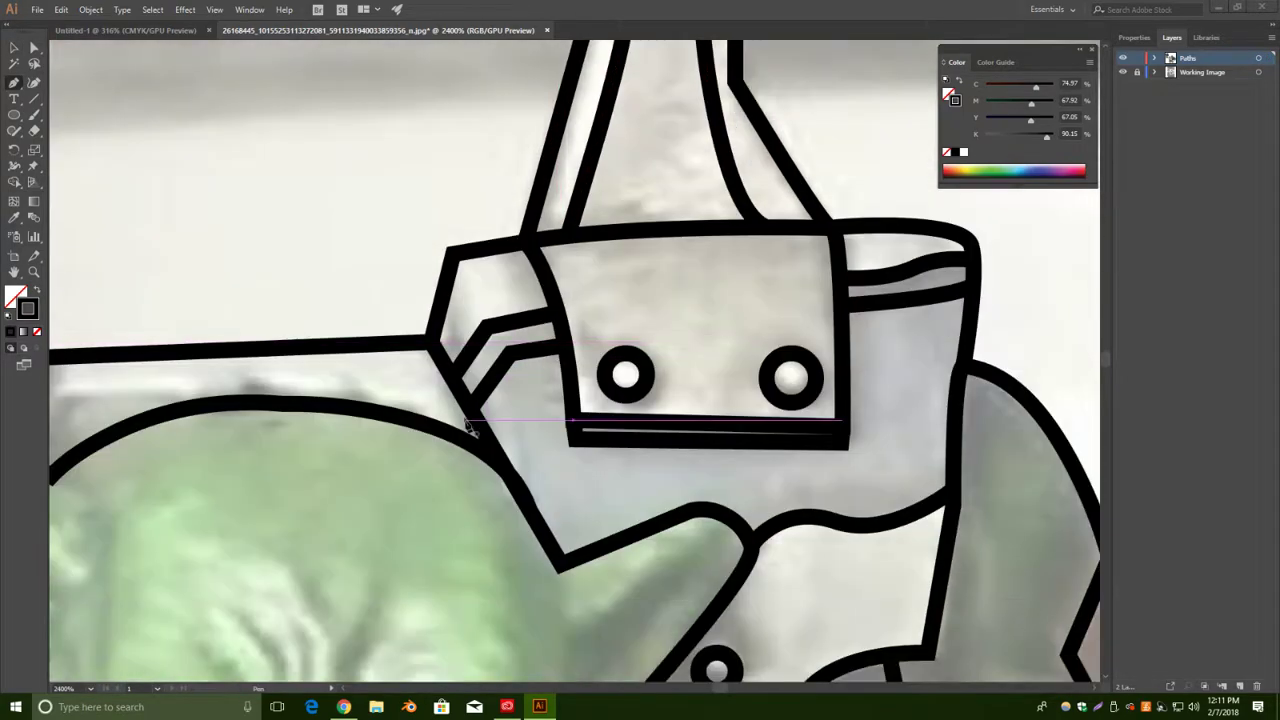
scroll(484, 427, "down", 12)
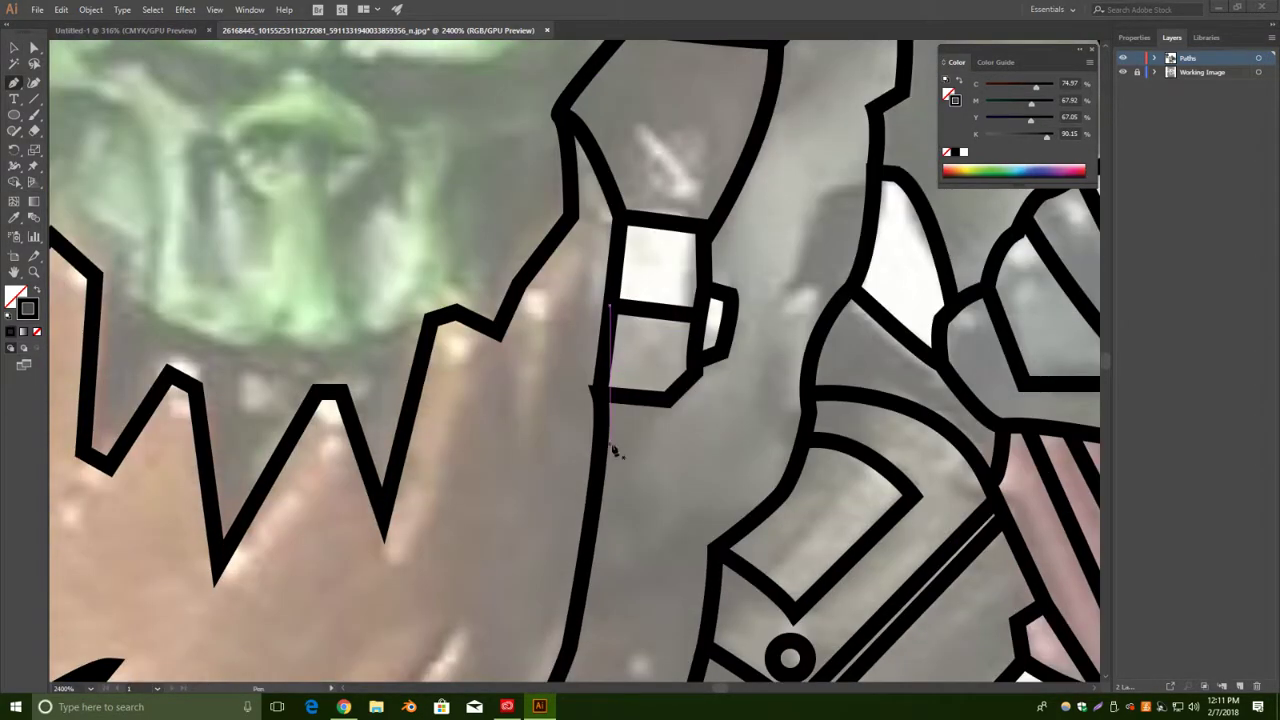
left_click_drag(672, 549, 718, 331)
left_click_drag(669, 477, 770, 543)
left_click(672, 82)
left_click(586, 302)
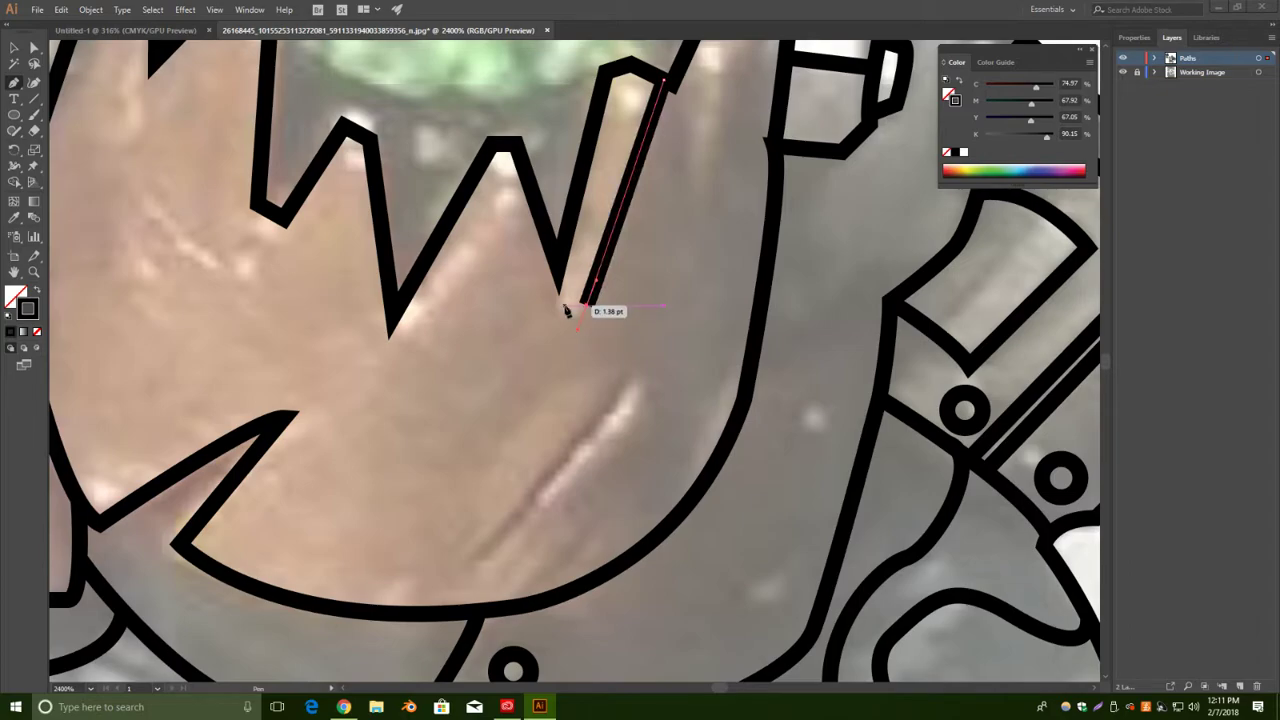
left_click_drag(620, 448, 600, 477)
left_click(559, 584)
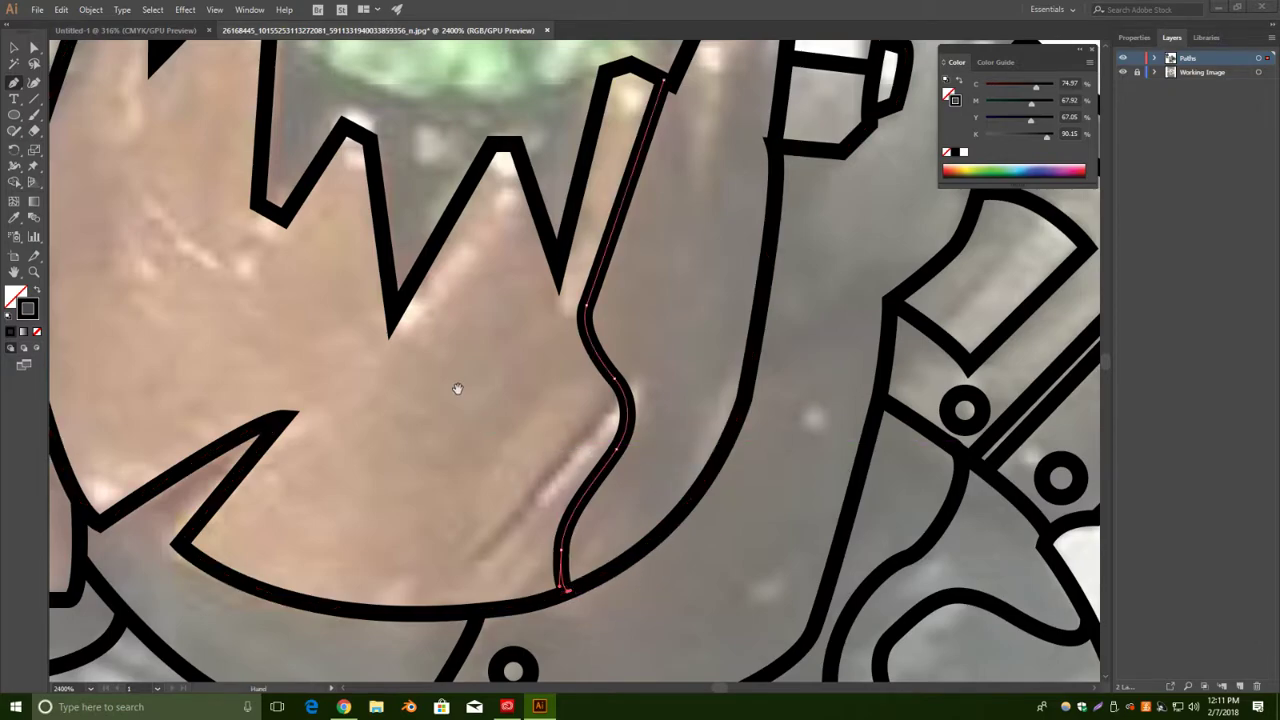
left_click_drag(457, 386, 586, 509)
left_click(628, 536)
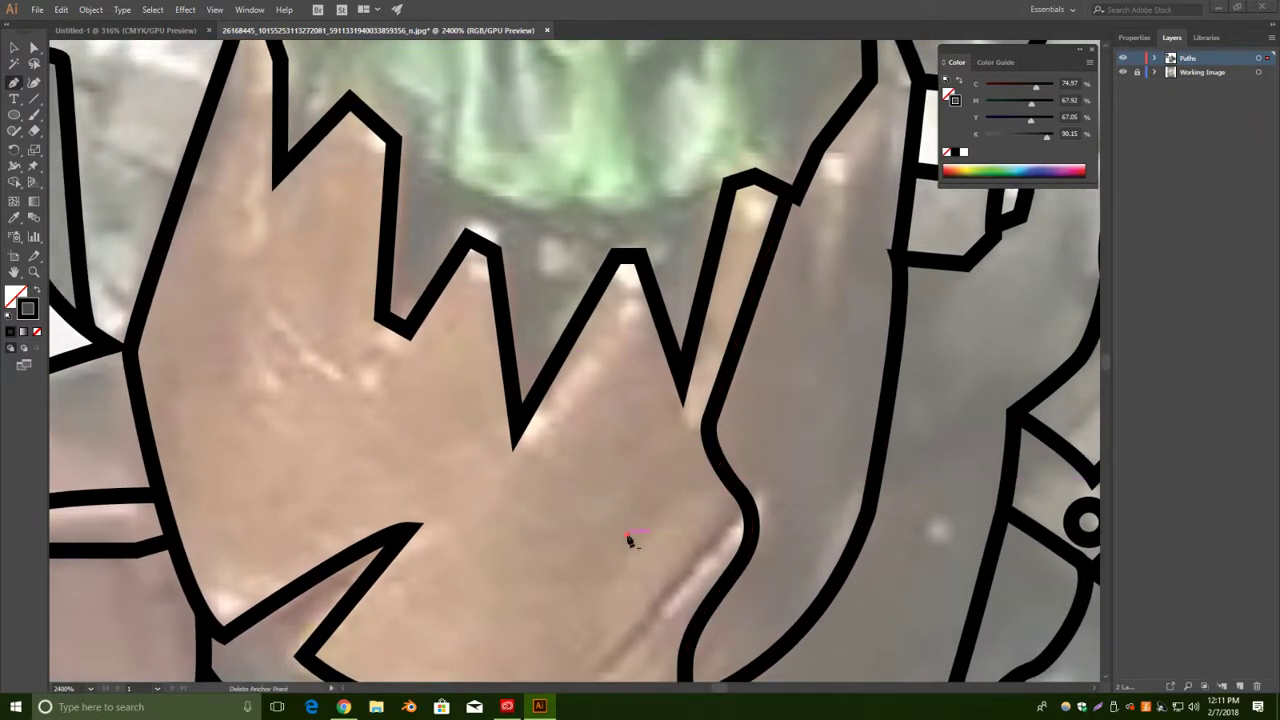
key("ctrl")
key("ctrl+z")
key("v")
left_click(639, 561)
Draw a thickness edge beside the jaw plate's deepest central notch, from the notch's bottom to the neighbouring tooth's top.
left_click_drag(516, 428, 535, 439)
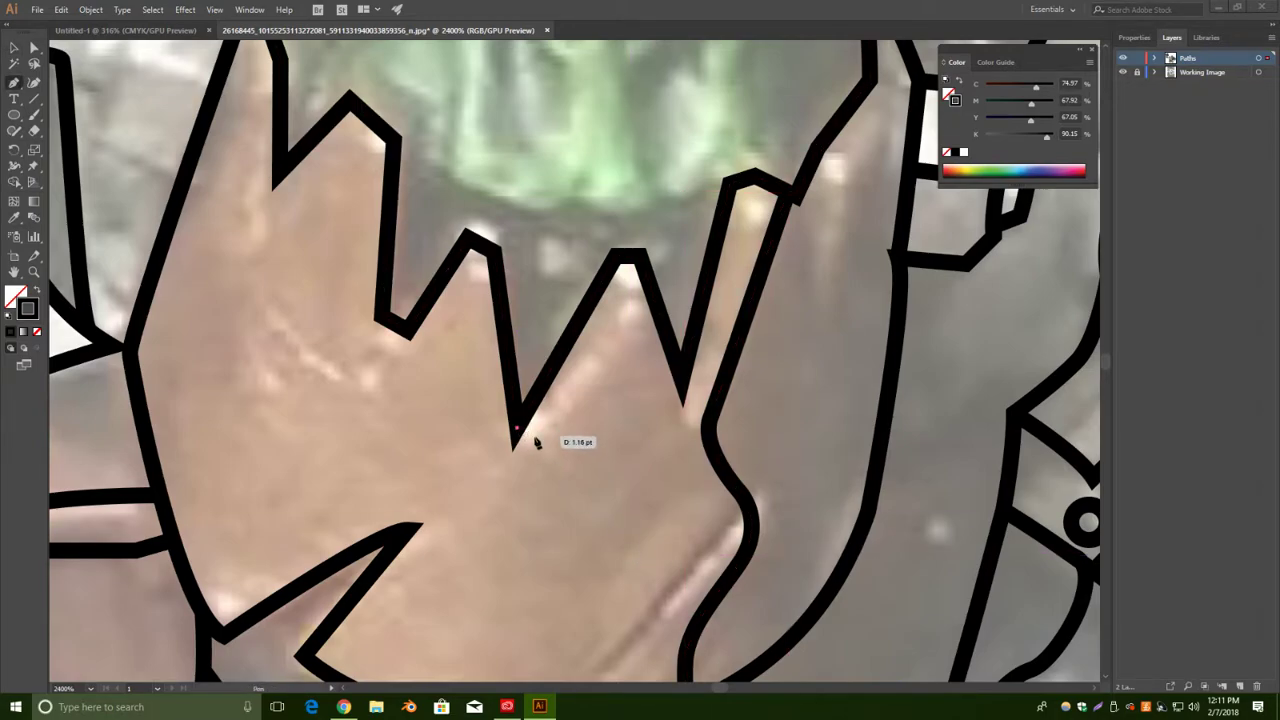
left_click(641, 256)
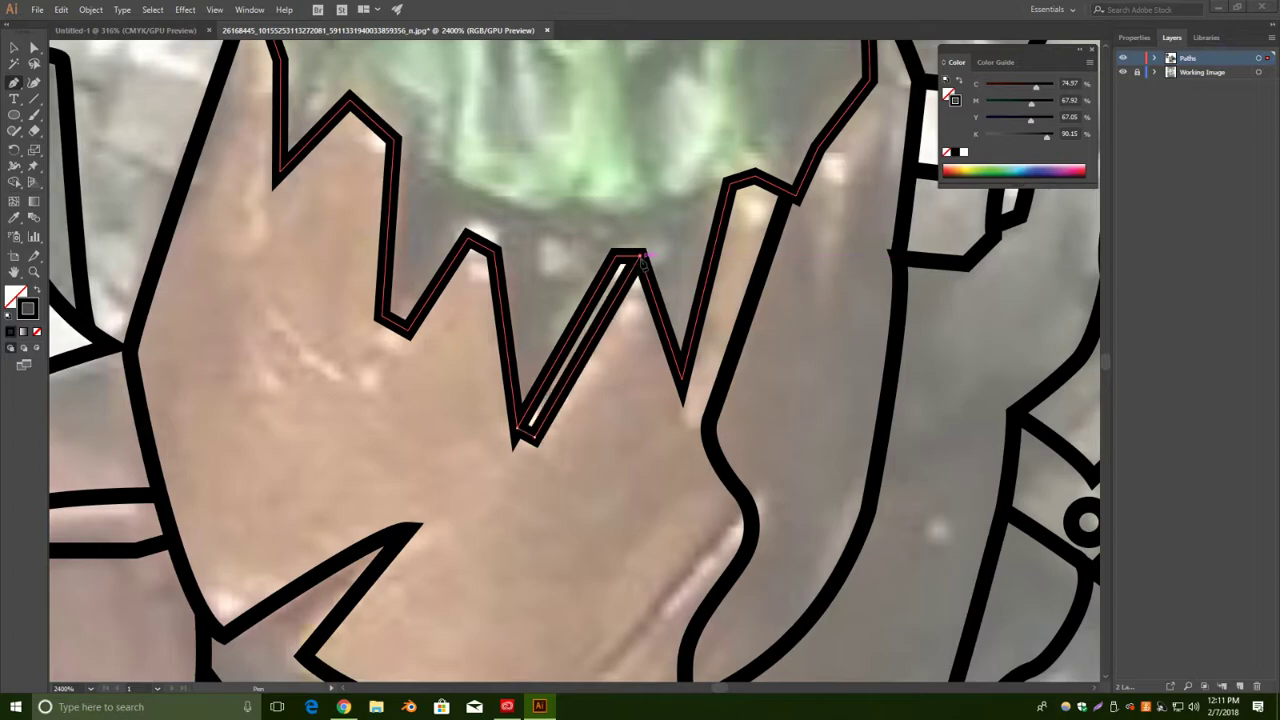
key("v")
left_click(644, 393)
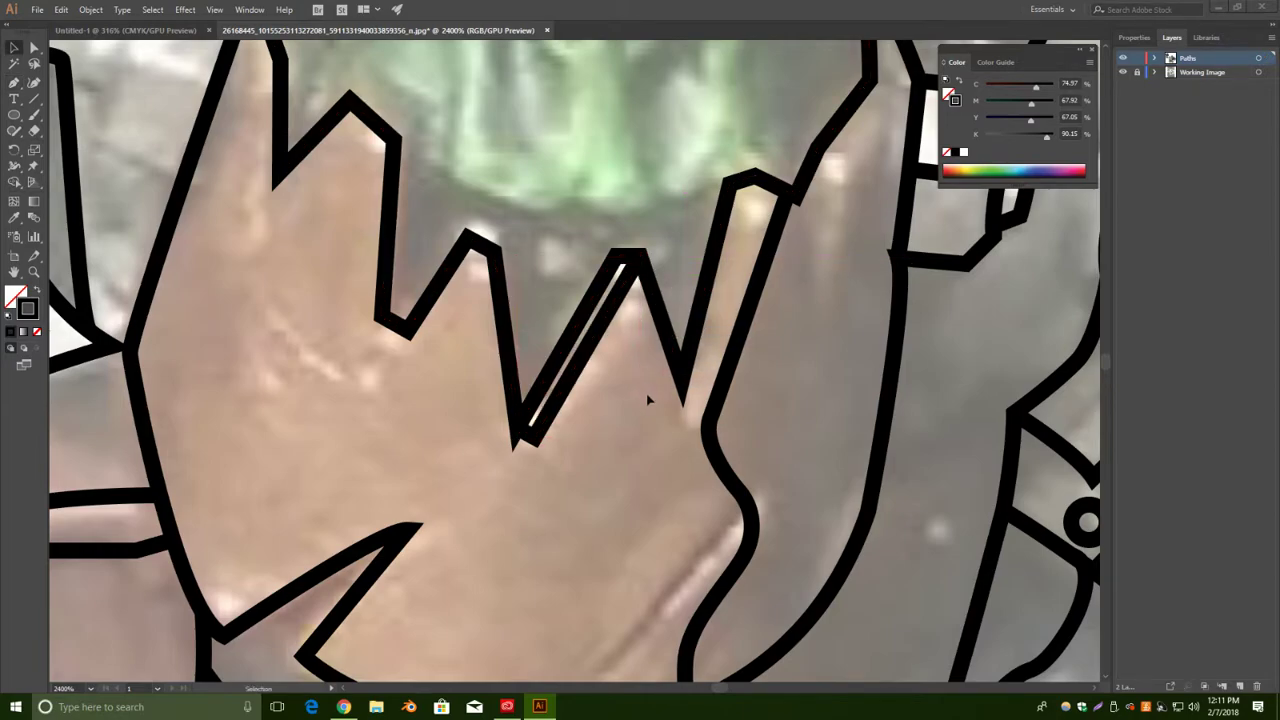
Draw a thickness edge from the next notch's bottom to the wavy line and up to the tall tooth's top.
key("p")
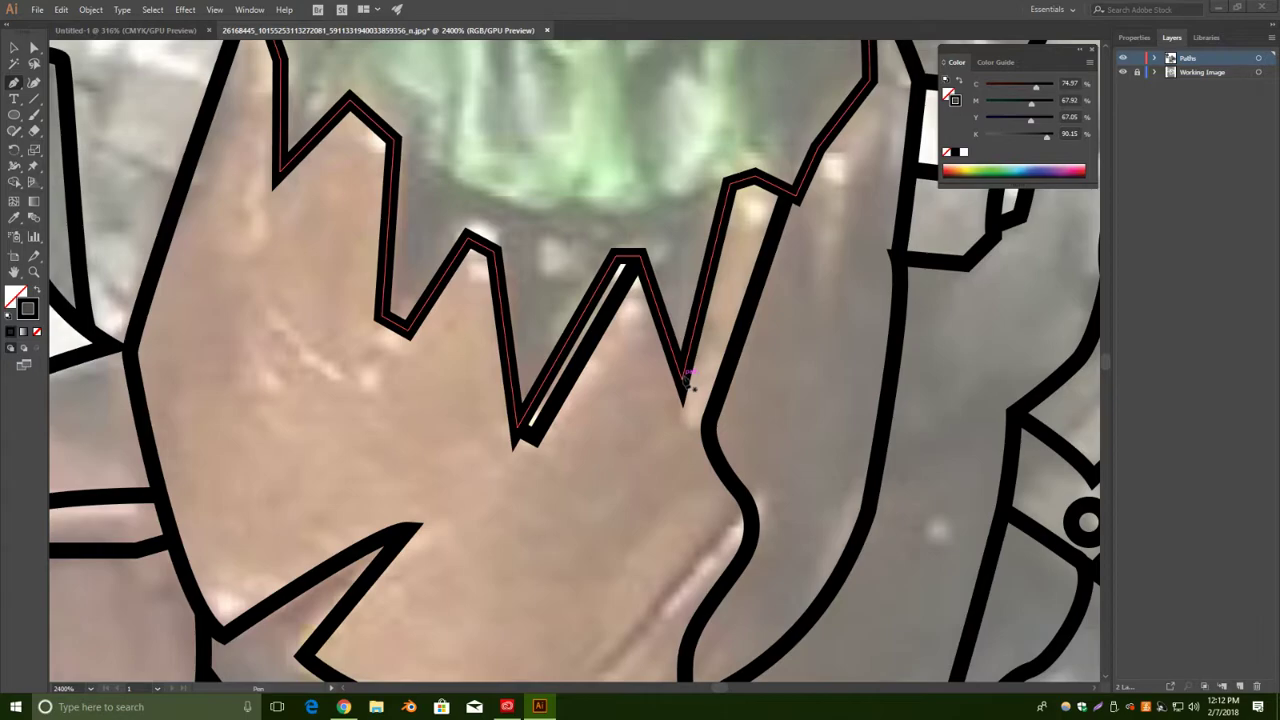
left_click(681, 379)
left_click(699, 420)
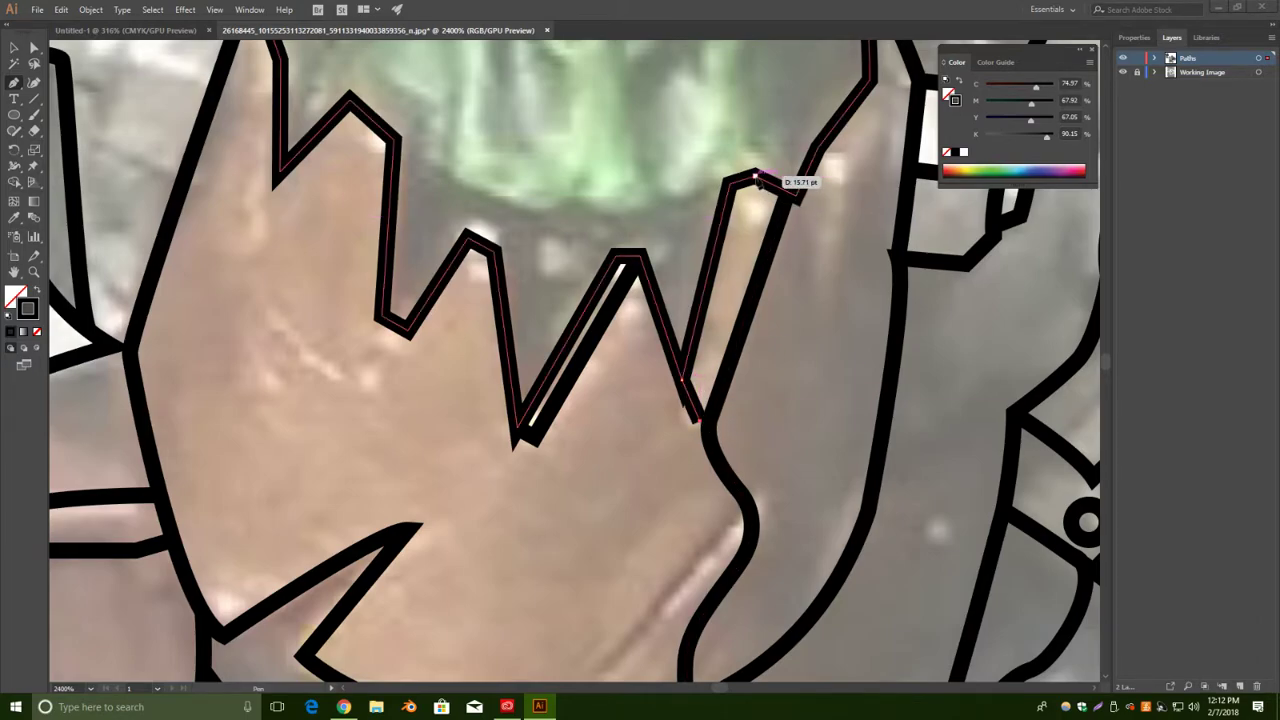
left_click(755, 176)
key("v")
left_click(508, 547)
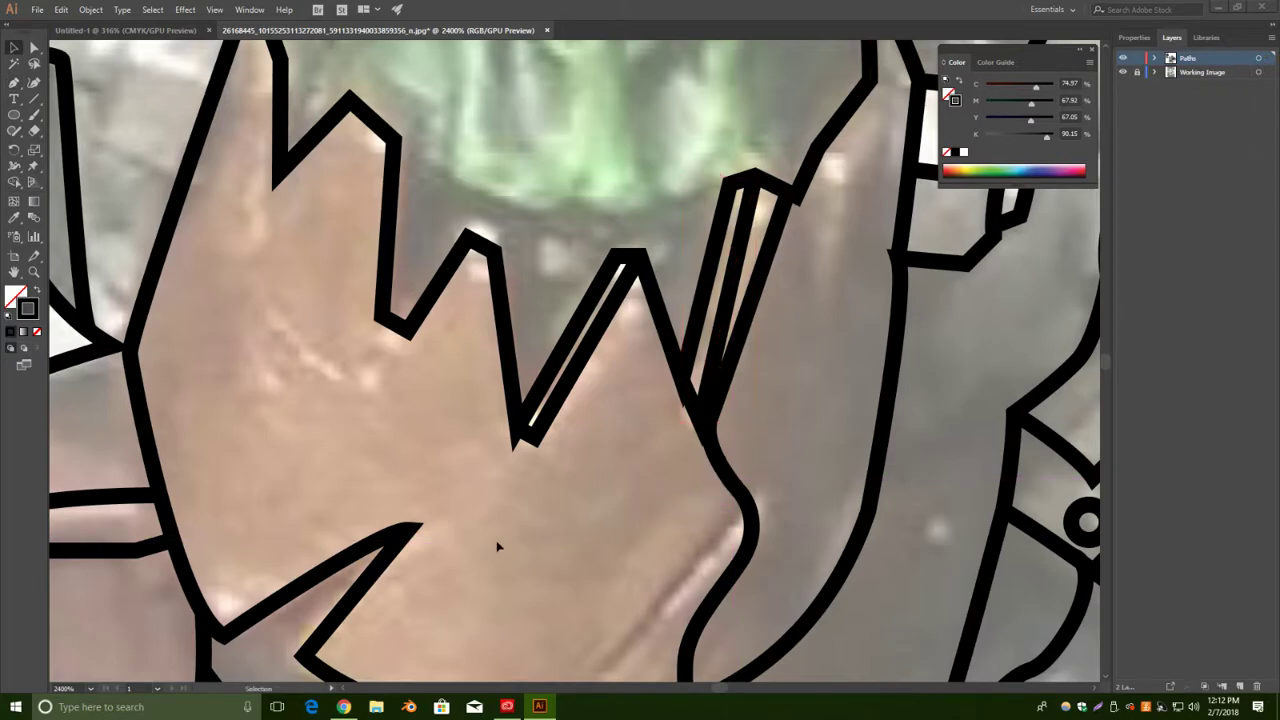
Draw a narrow thickness edge around the jaw plate's notch nearest the shoulder with the single large rivet.
left_click_drag(433, 405, 548, 463)
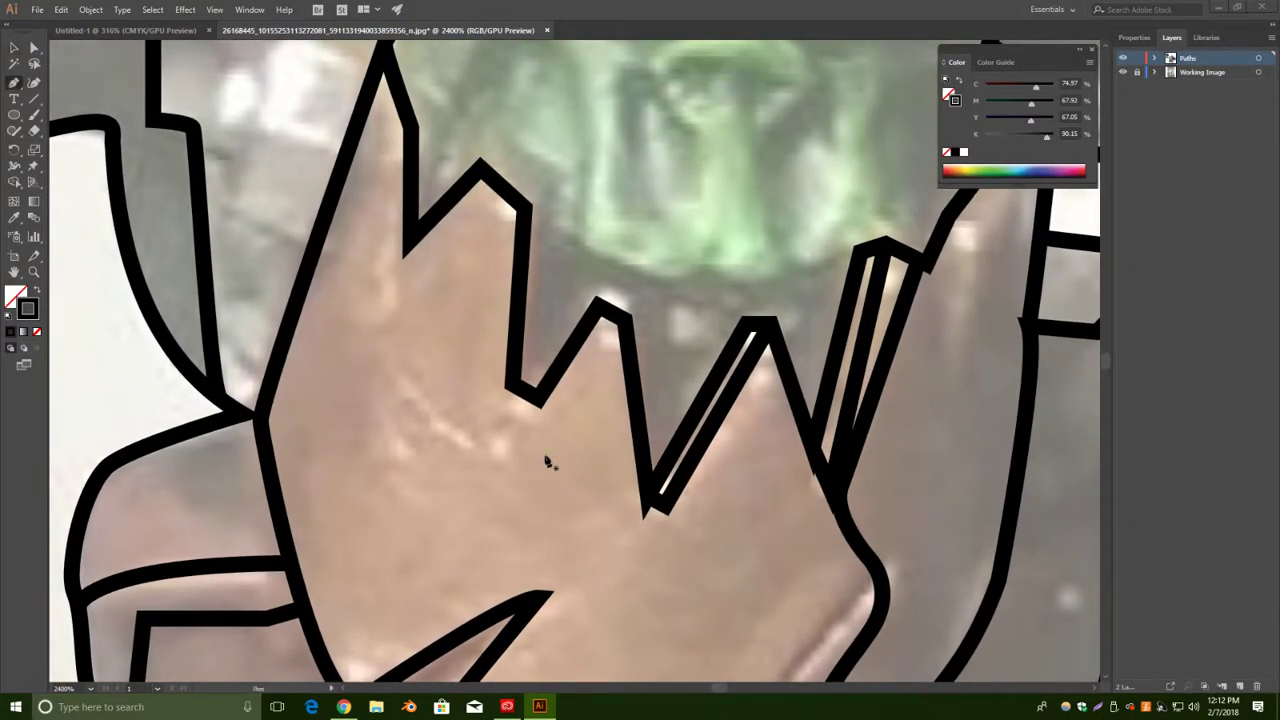
left_click(401, 128)
left_click(397, 268)
left_click(411, 242)
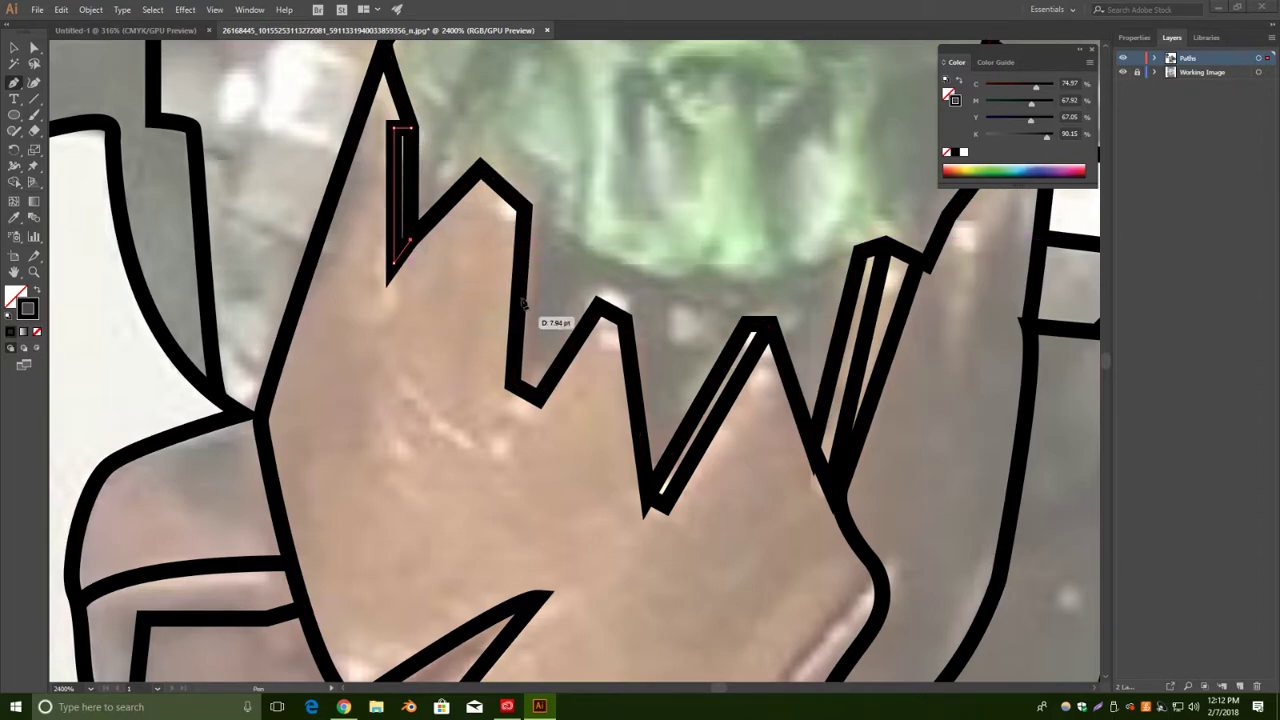
key("v")
left_click(498, 446)
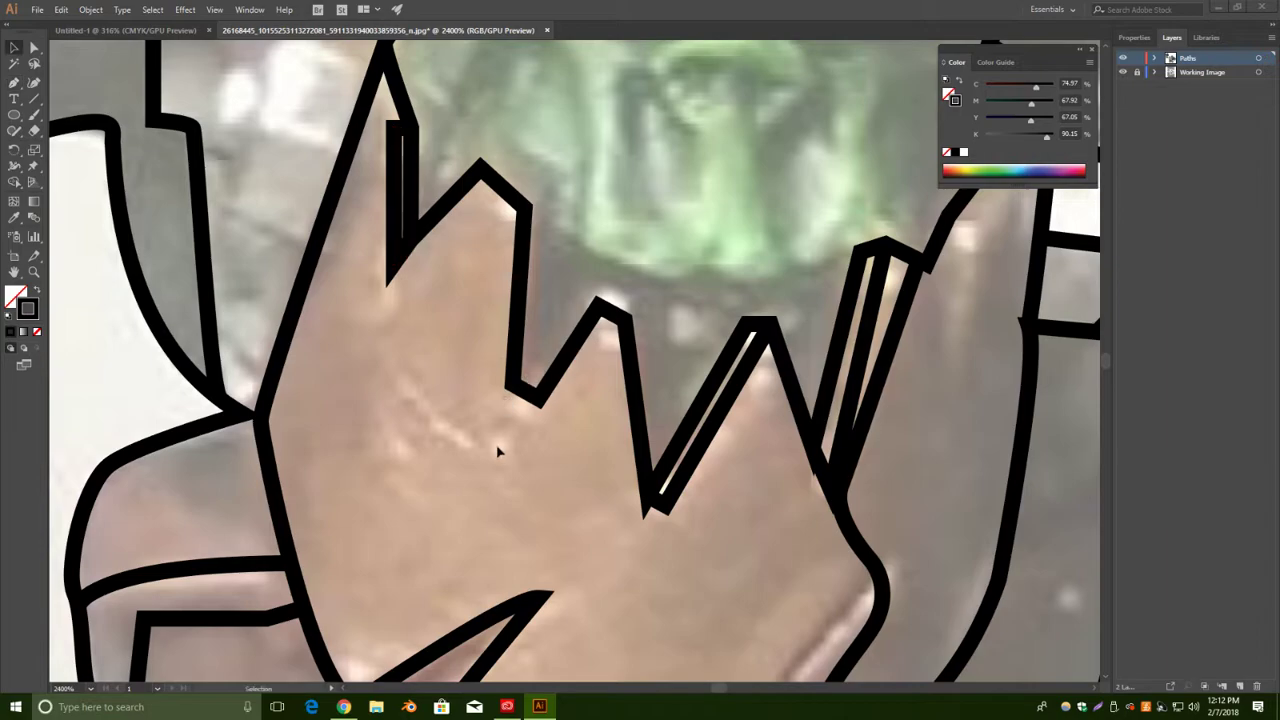
Draw a short thickness edge at the top of the small tooth before the jaw plate's deepest central notch.
key("p")
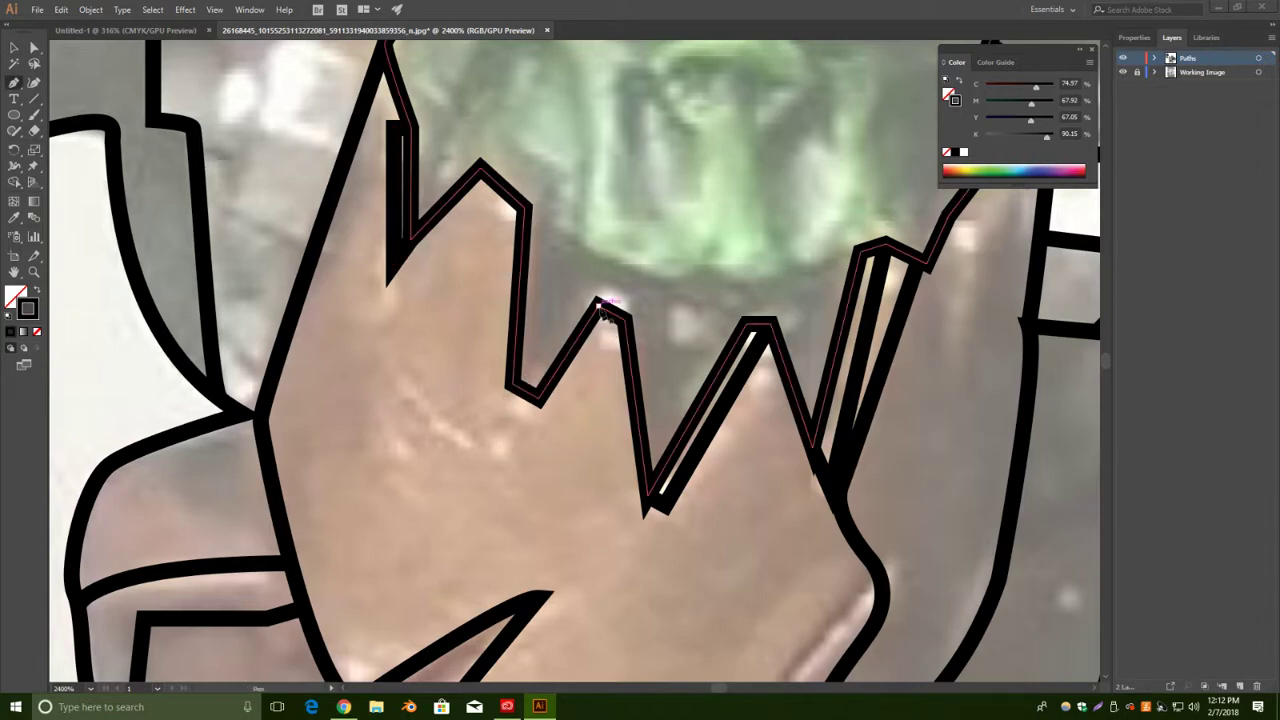
left_click(627, 345)
left_click(598, 315)
key("v")
left_click(536, 528)
Draw a curved inner line along the pouch flap's rim, from its lower corner to the jaw plate's edge.
key("space")
left_click_drag(525, 523, 712, 214)
left_click_drag(230, 220, 315, 248)
left_click(14, 84)
left_click(370, 406)
left_click_drag(390, 343, 499, 313)
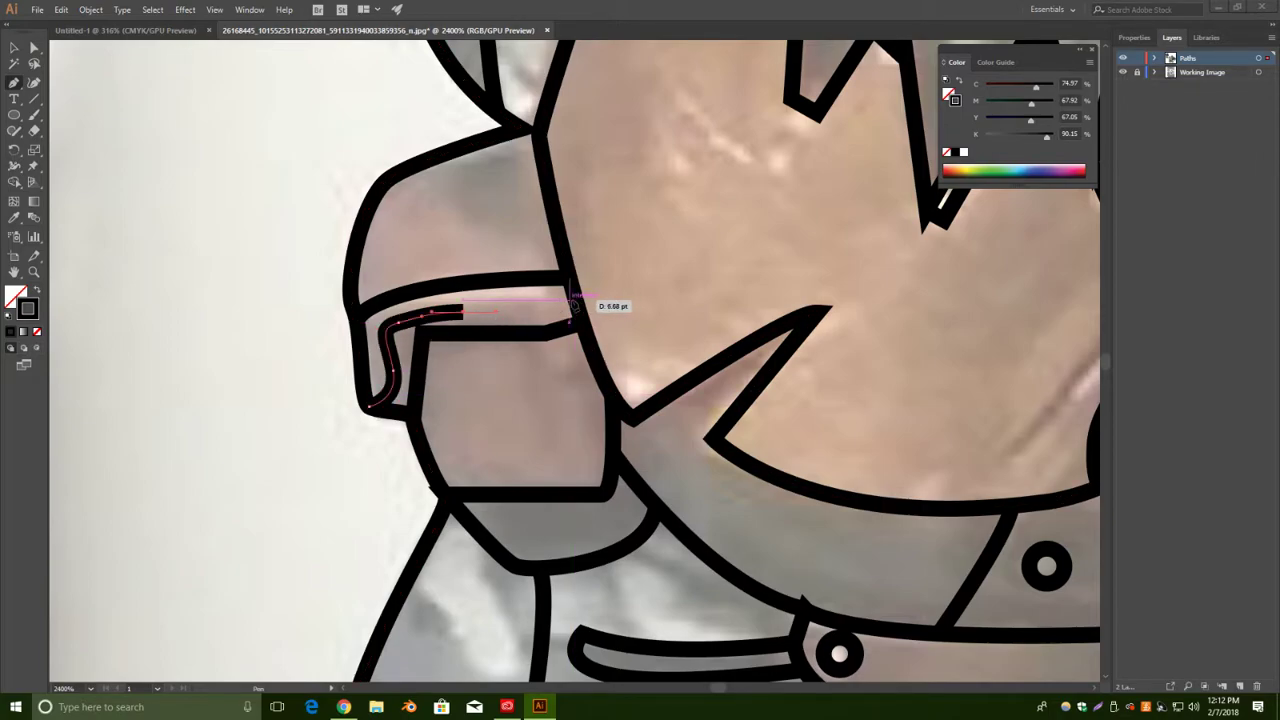
left_click(577, 298)
Draw the left cheek and mouth line, curving down the cheek and along the wavy lower lip to the jaw plate's tall tooth.
left_click_drag(471, 194, 472, 435)
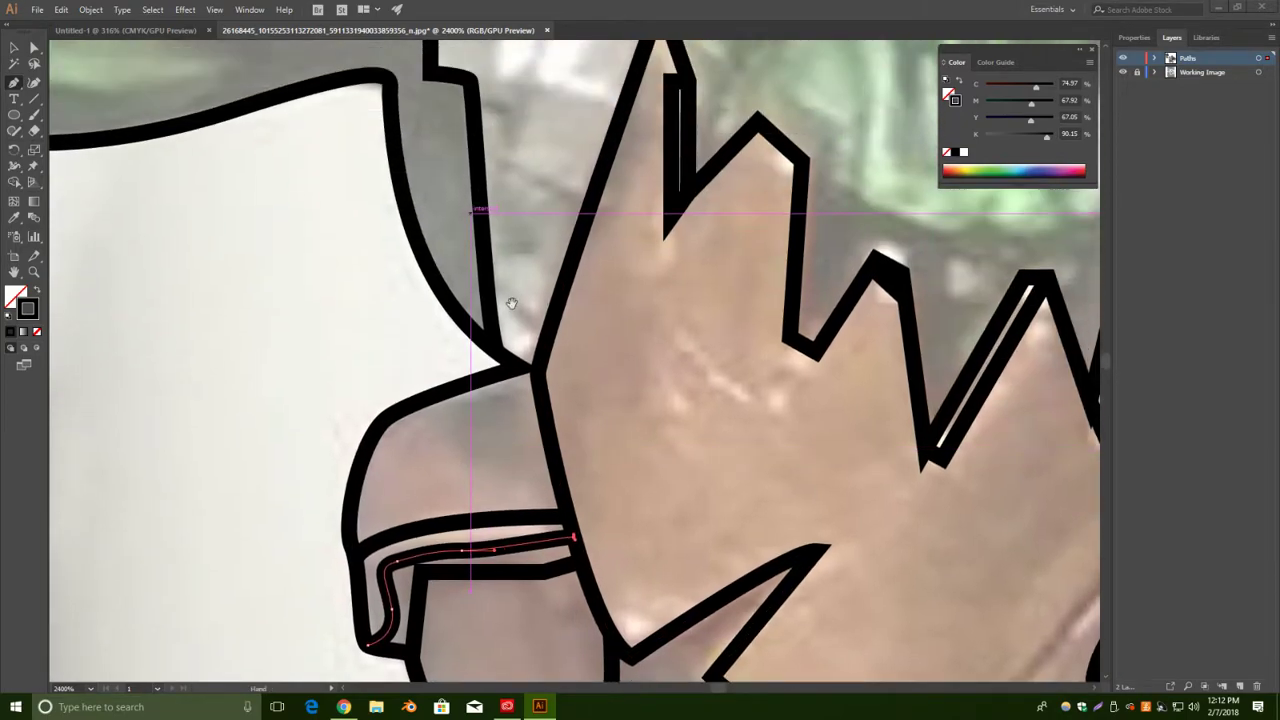
left_click_drag(523, 243, 580, 481)
left_click_drag(590, 325, 348, 338)
left_click_drag(747, 373, 643, 370)
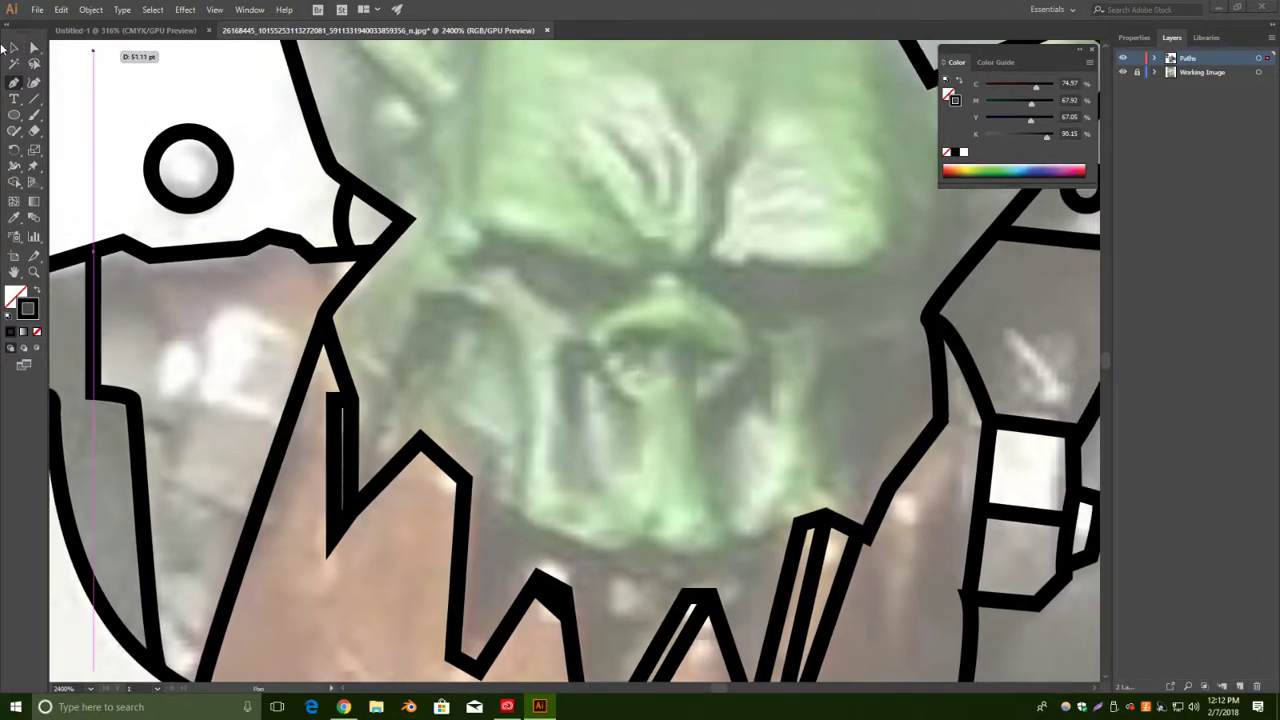
left_click(14, 48)
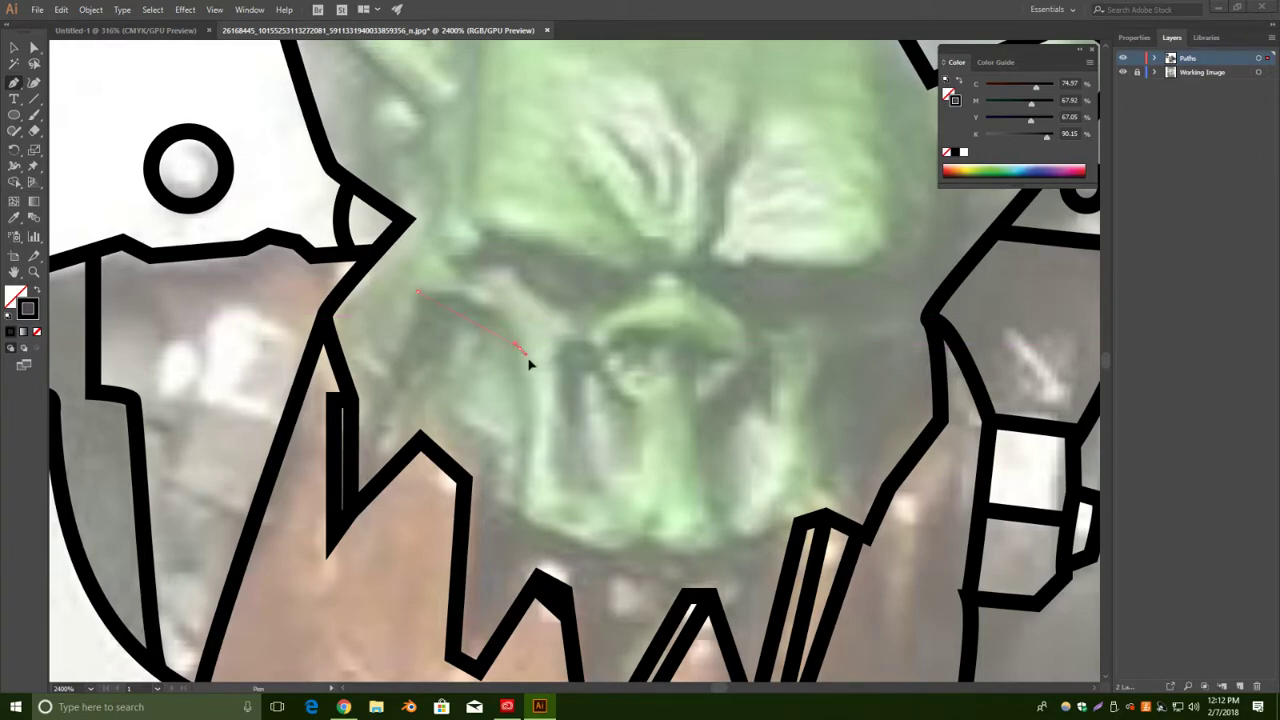
left_click(524, 413)
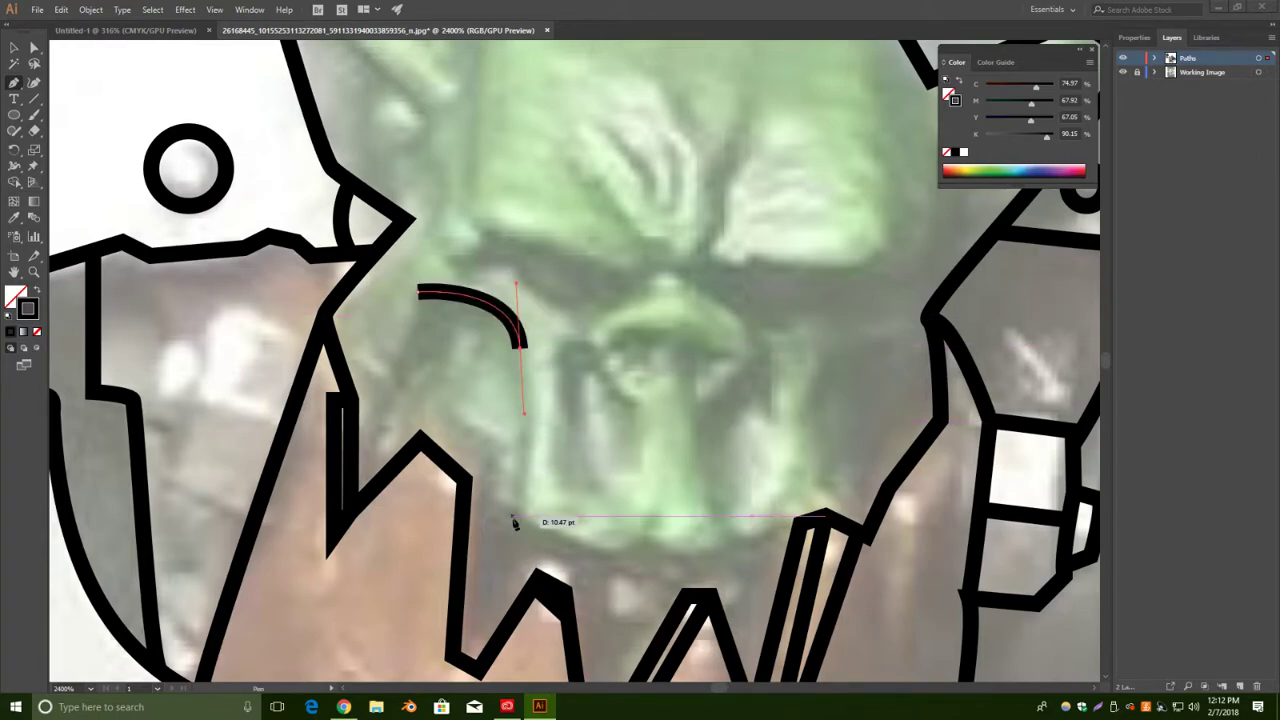
left_click_drag(541, 524, 543, 525)
left_click_drag(605, 551, 665, 540)
left_click_drag(691, 551, 771, 526)
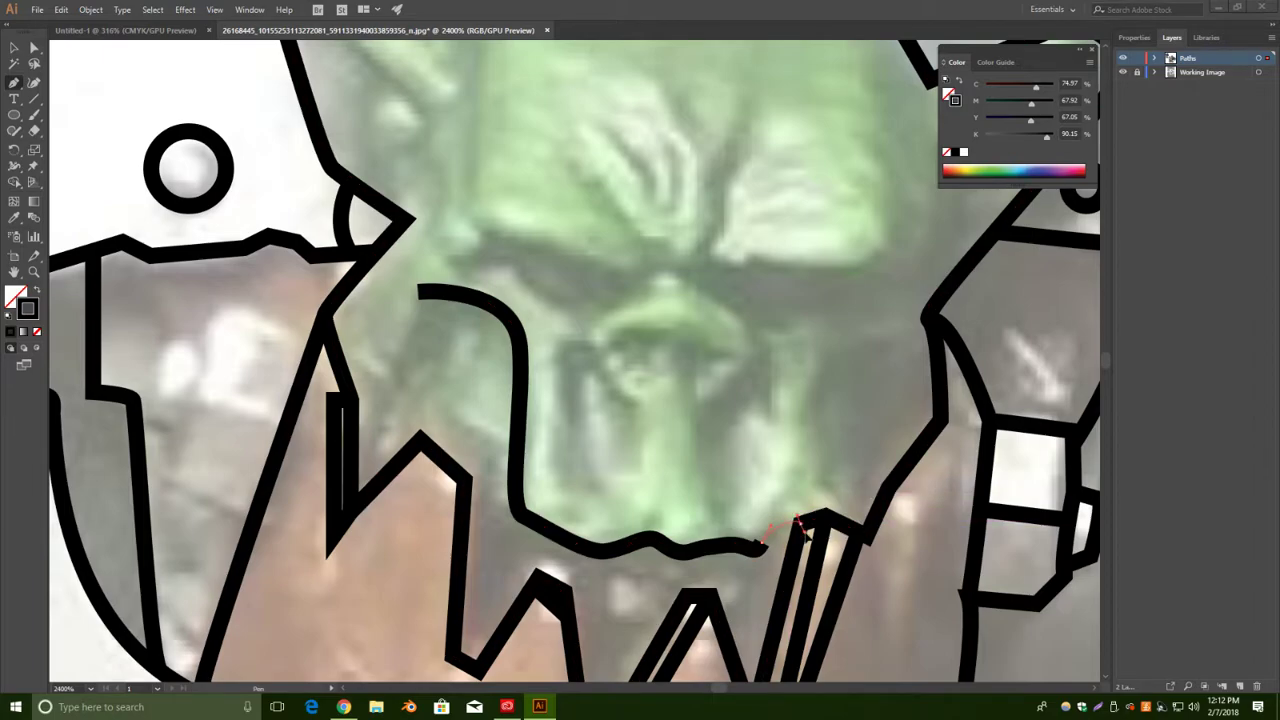
left_click(800, 519)
key("v")
left_click(711, 420)
Extend the cheek curve's upper end with a straight line down to the top of the jaw plate's narrow notch.
key("p")
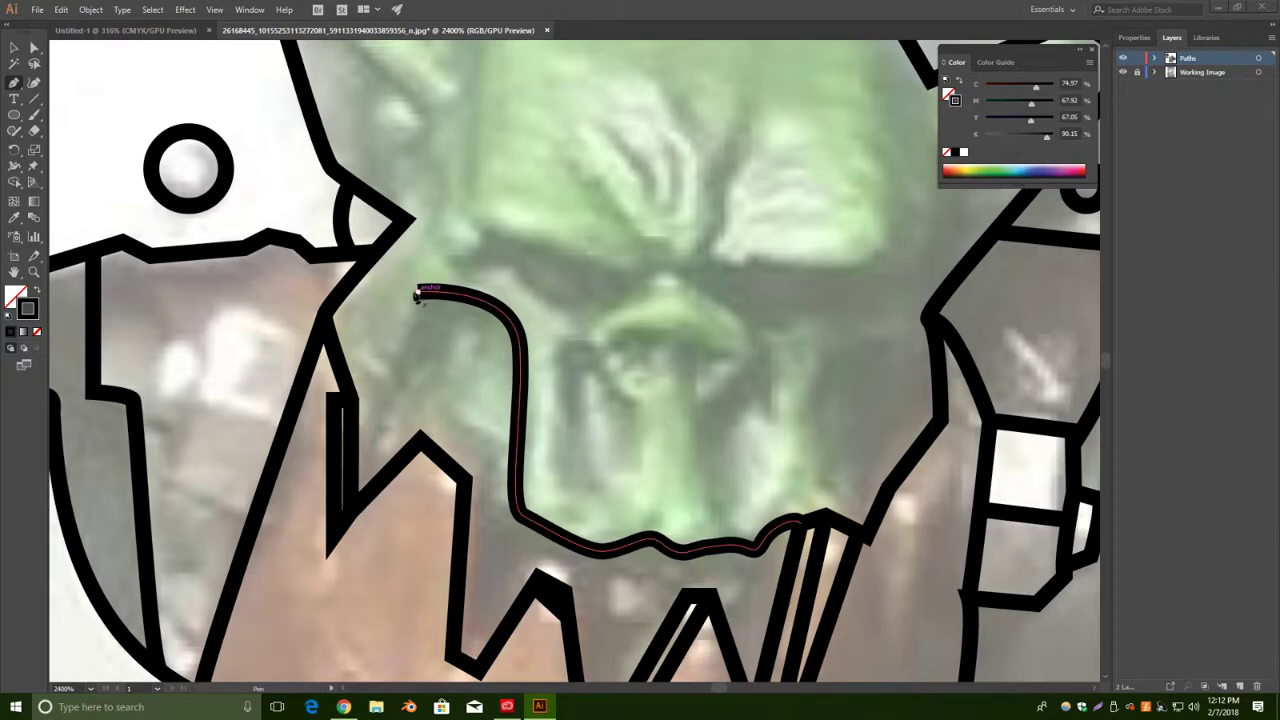
left_click(420, 292)
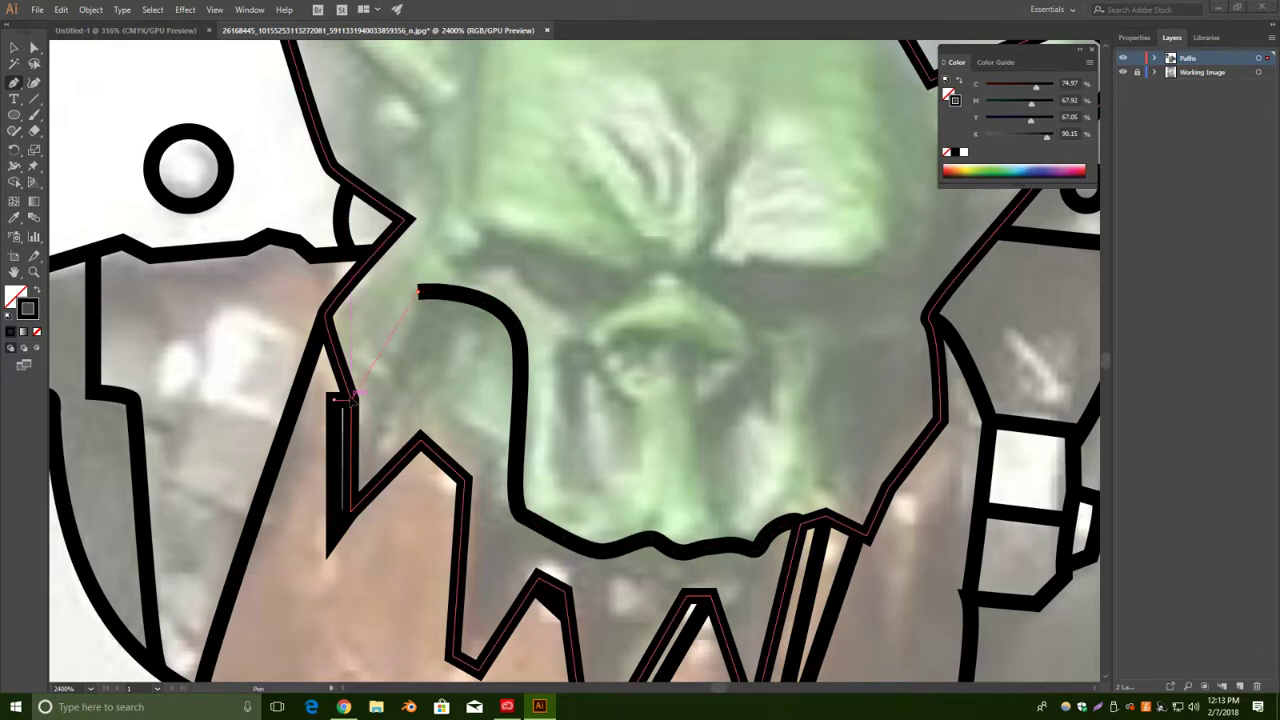
left_click(338, 399)
left_click(517, 169, "ctrl")
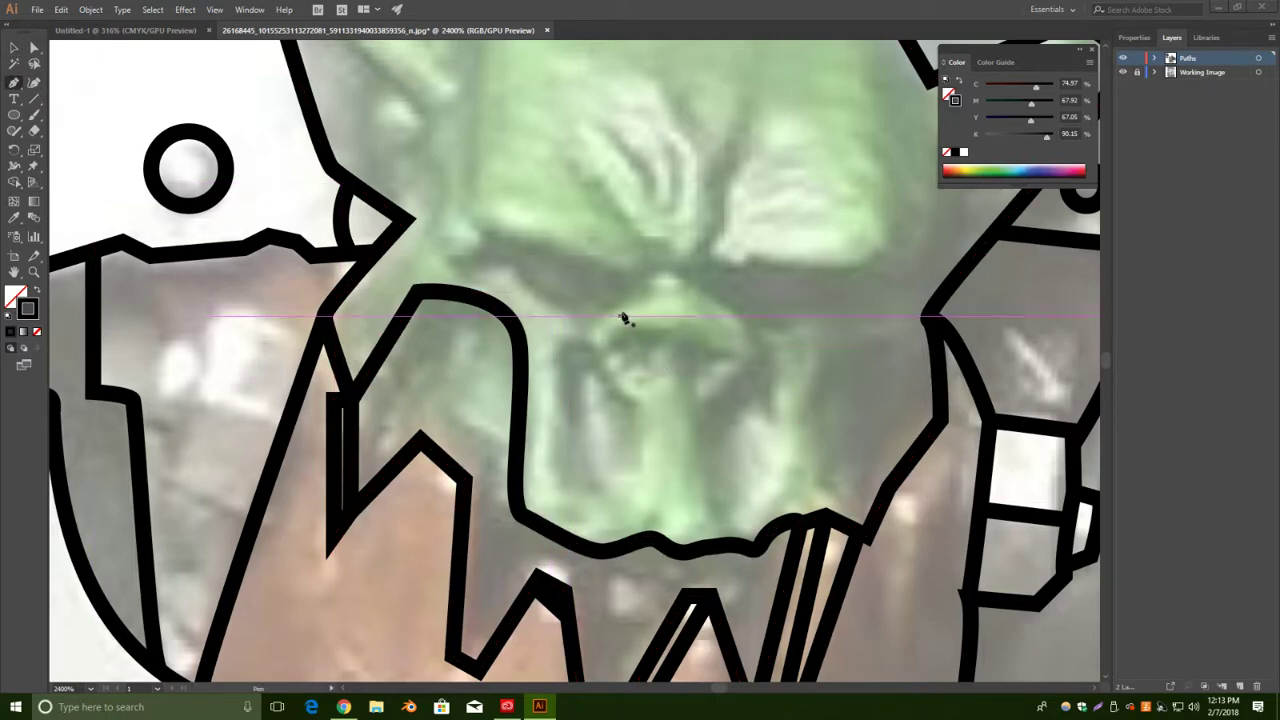
Draw the nose's left side from the bridge down and along the upper lip to the left cheek line.
left_click_drag(589, 328, 640, 408)
left_click_drag(636, 475, 550, 477)
left_click(593, 489)
left_click(516, 487)
key("v")
left_click(380, 174)
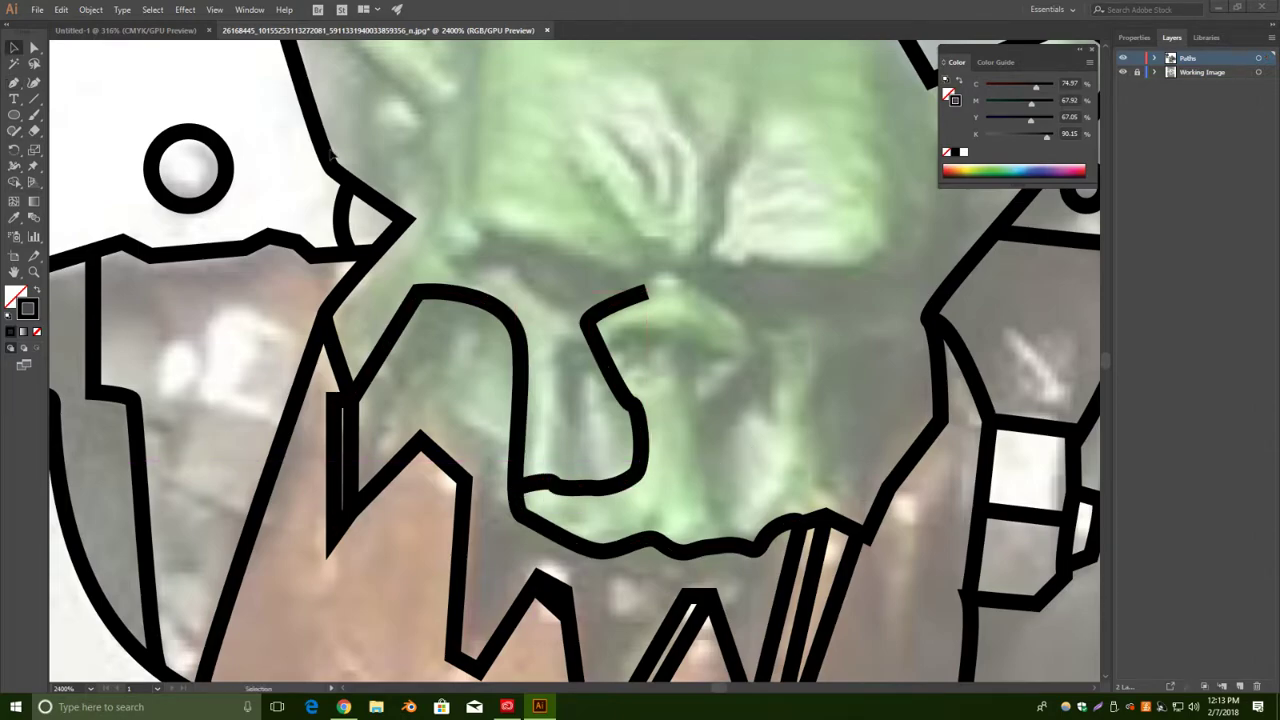
Continue the nose outline over the rounded bridge and around the right nostril to the nose's narrow part.
left_click(16, 83)
left_click(645, 291)
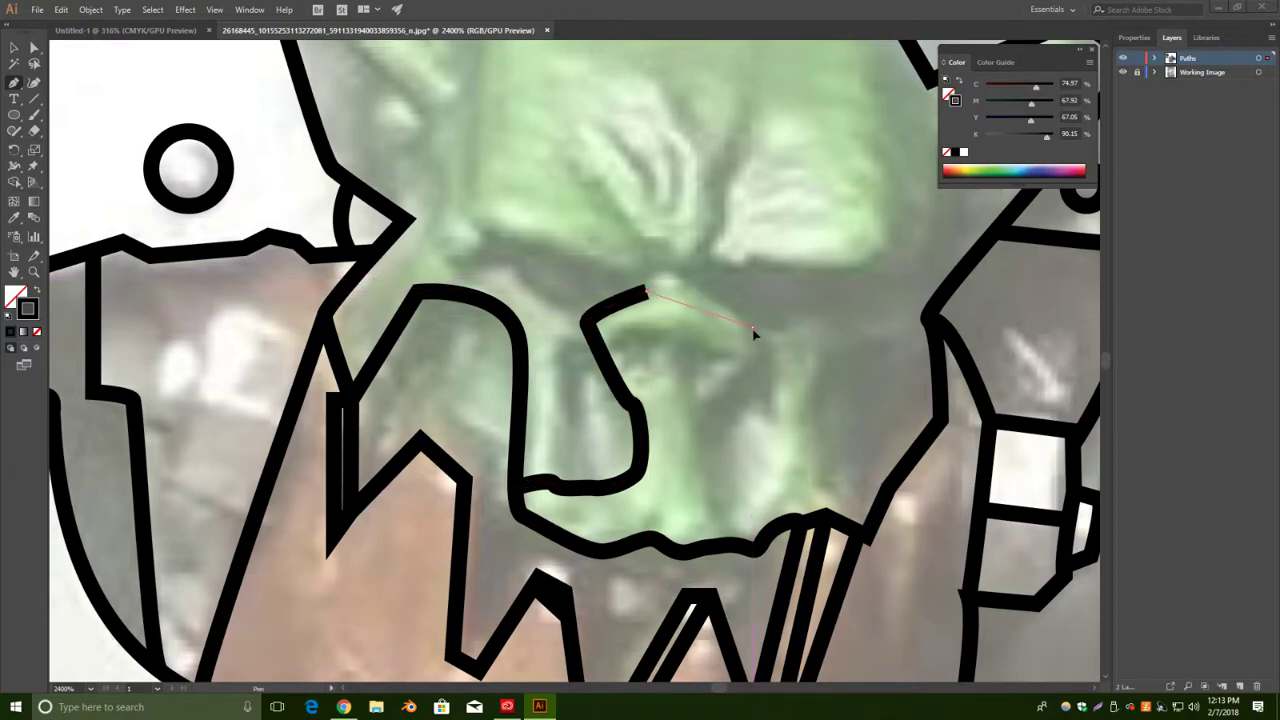
left_click_drag(766, 392, 786, 402)
key("ctrl+z")
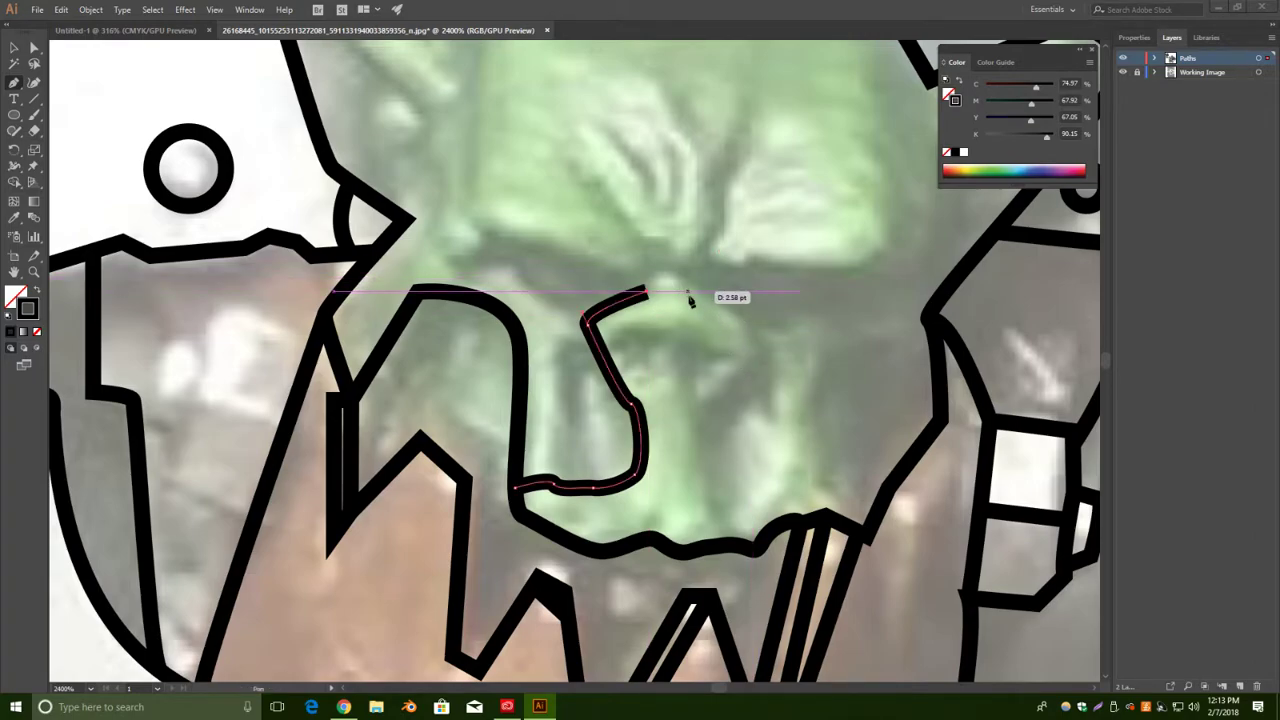
left_click_drag(695, 296, 722, 322)
left_click(696, 296)
left_click(744, 340)
left_click(708, 396)
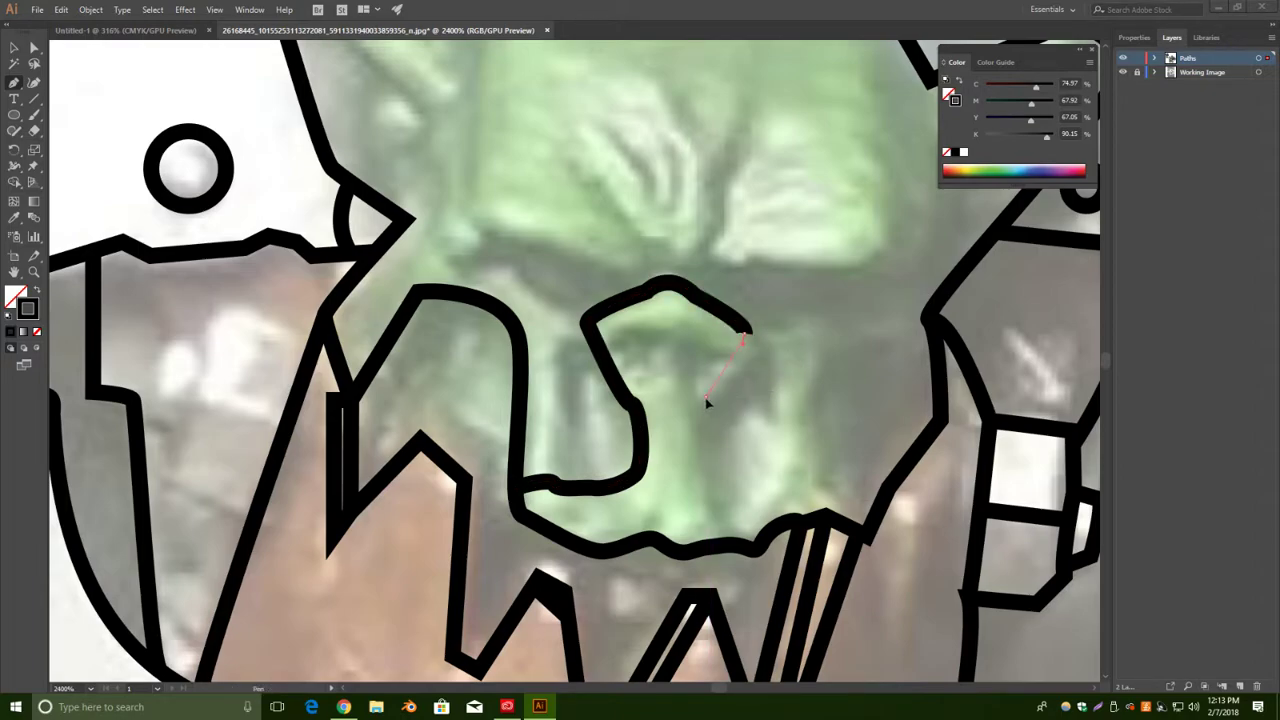
Continue the outline down to the upper lip and along it to the jaw plate's right edge.
left_click(722, 489)
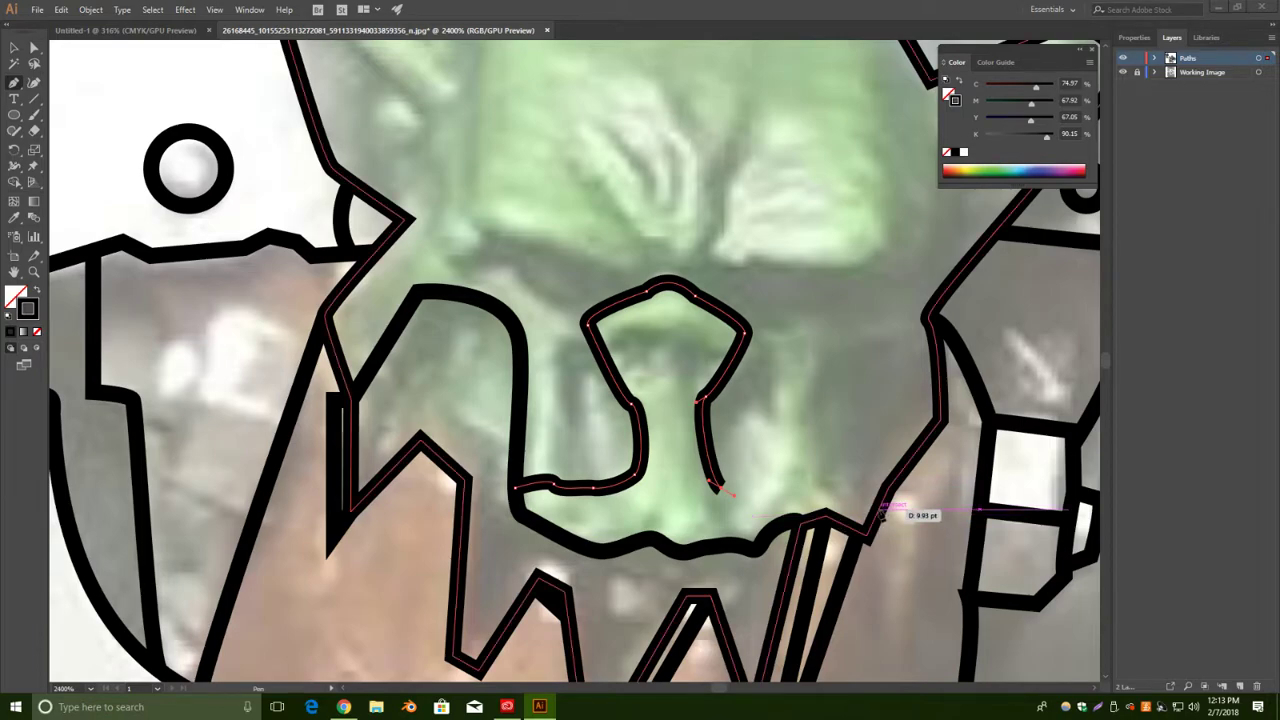
left_click(878, 506)
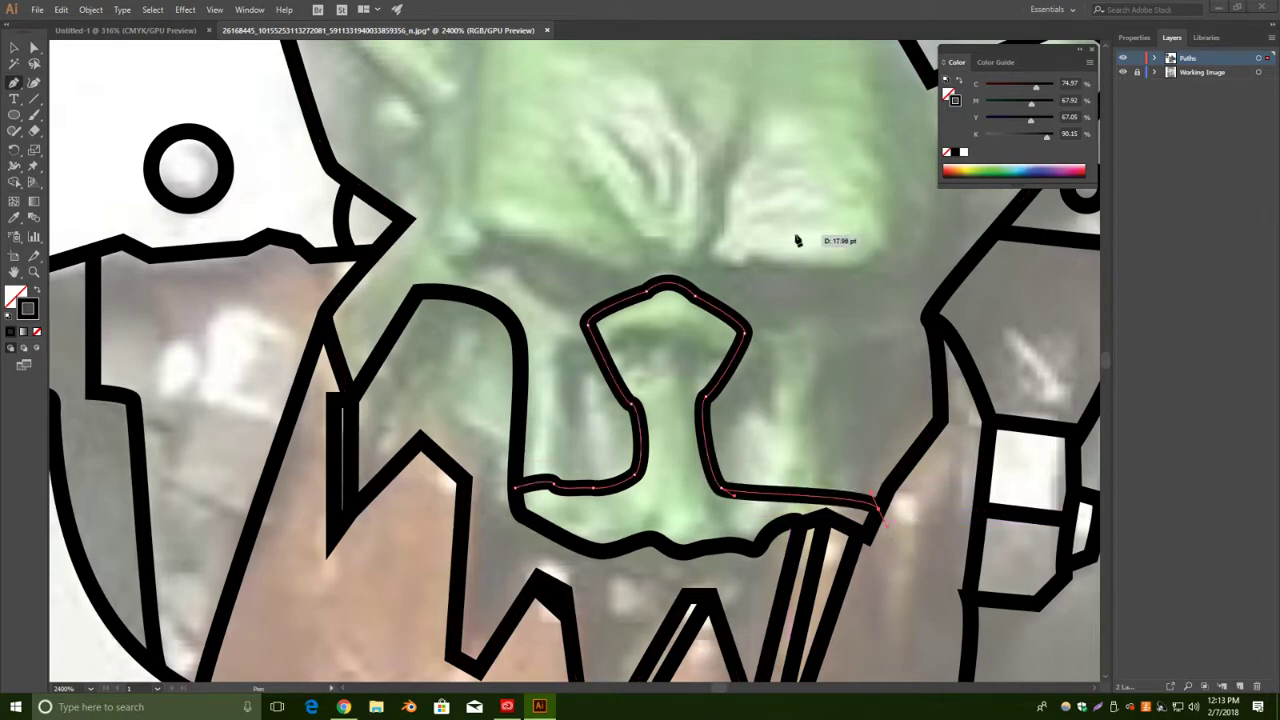
key("v")
left_click(595, 198)
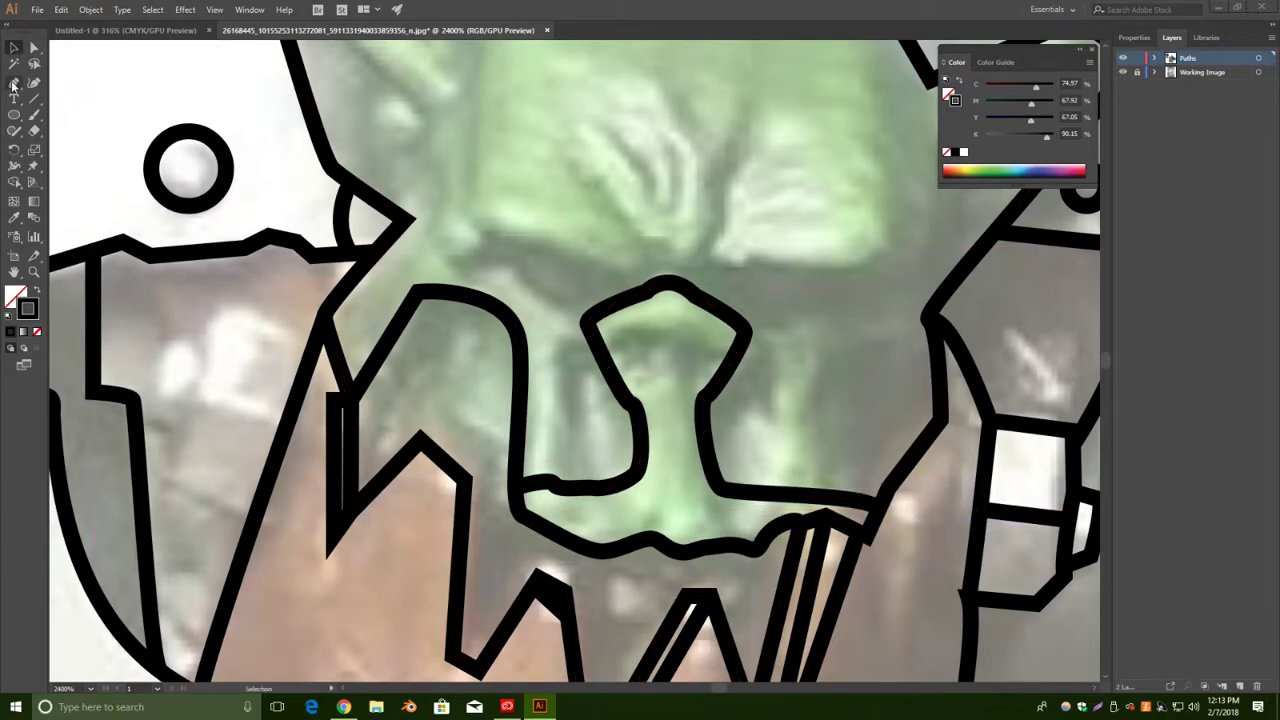
Draw the left brow from the nose bridge to its outer corner and down to the top of the cheek line.
left_click_drag(657, 290, 489, 240)
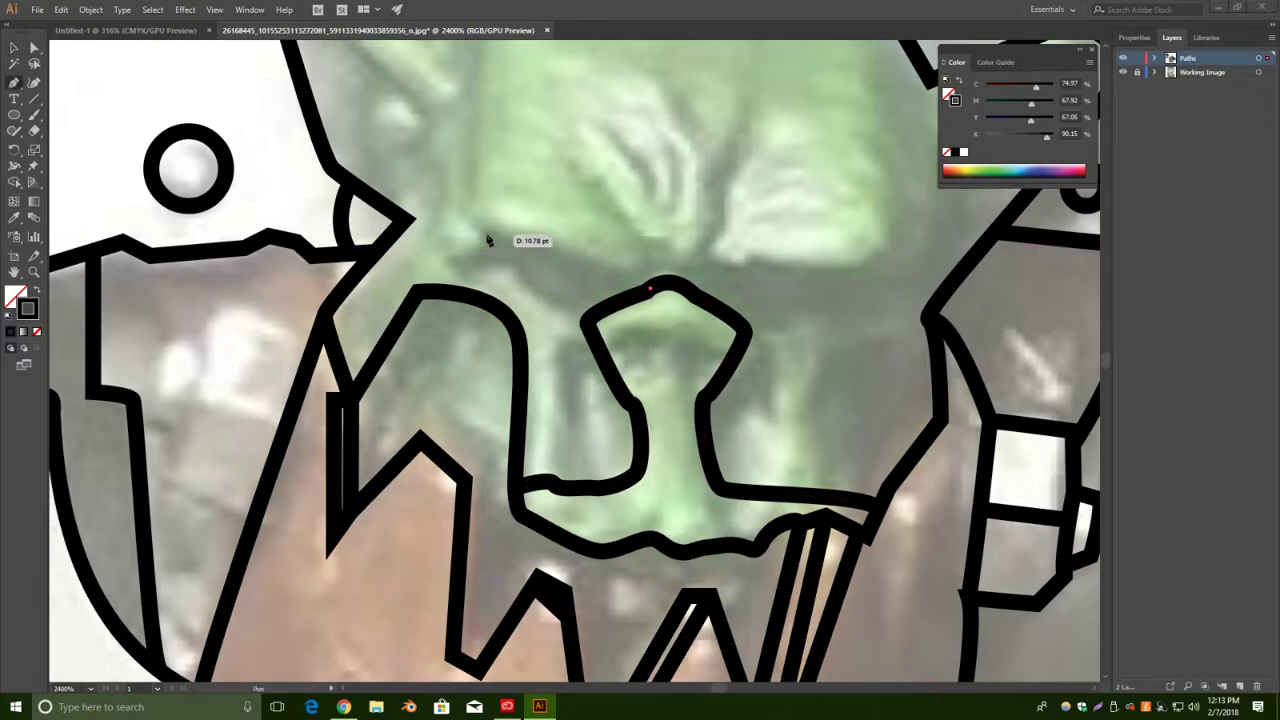
left_click(480, 251)
key("ctrl+z")
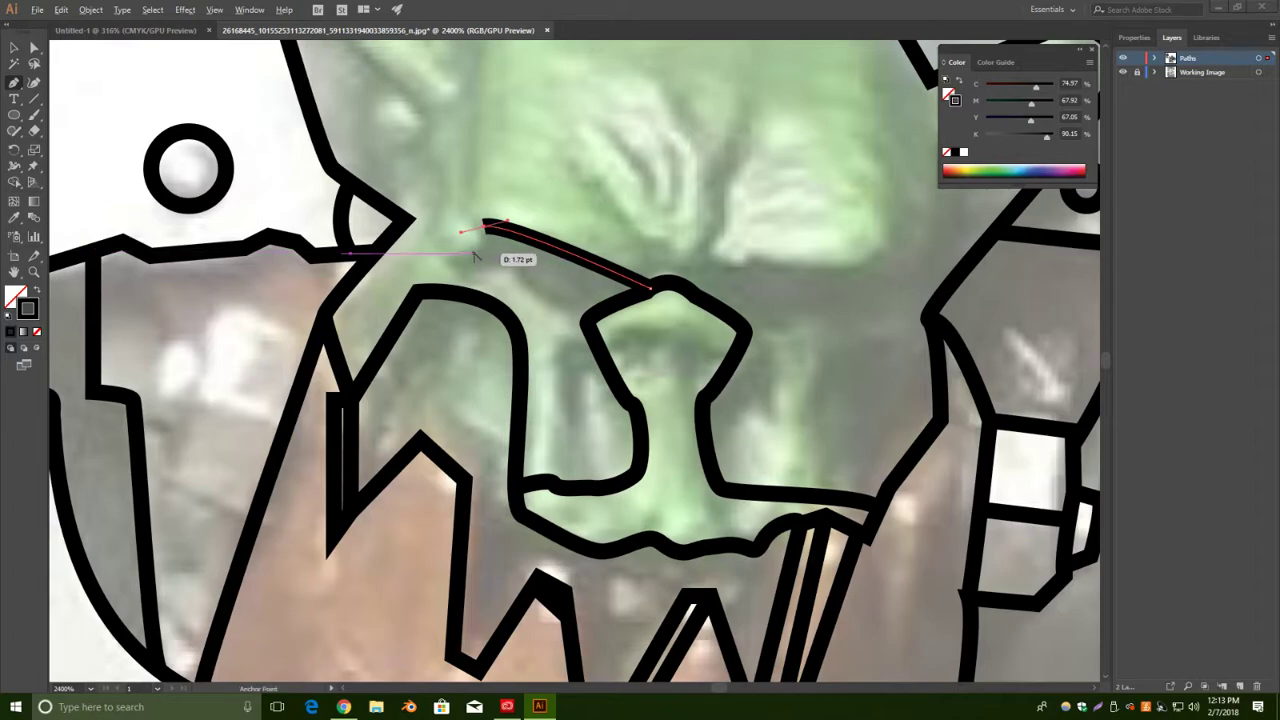
left_click(468, 259)
mouse_move(455, 262)
left_mouse_down()
mouse_move(476, 264)
mouse_move(448, 308)
left_mouse_up()
left_click(470, 259)
left_click(18, 47)
left_click(592, 119)
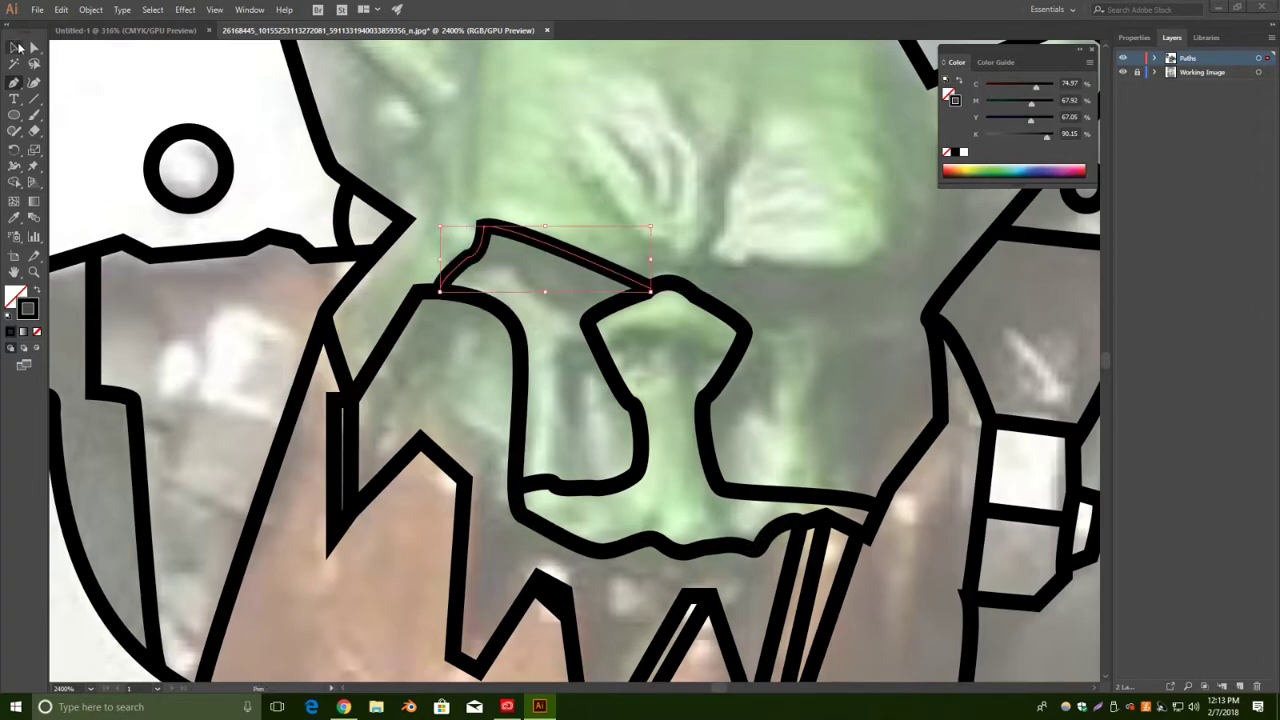
Draw the left eye's curved lower edge from the brow's outer part to the side of the nose.
left_click(16, 83)
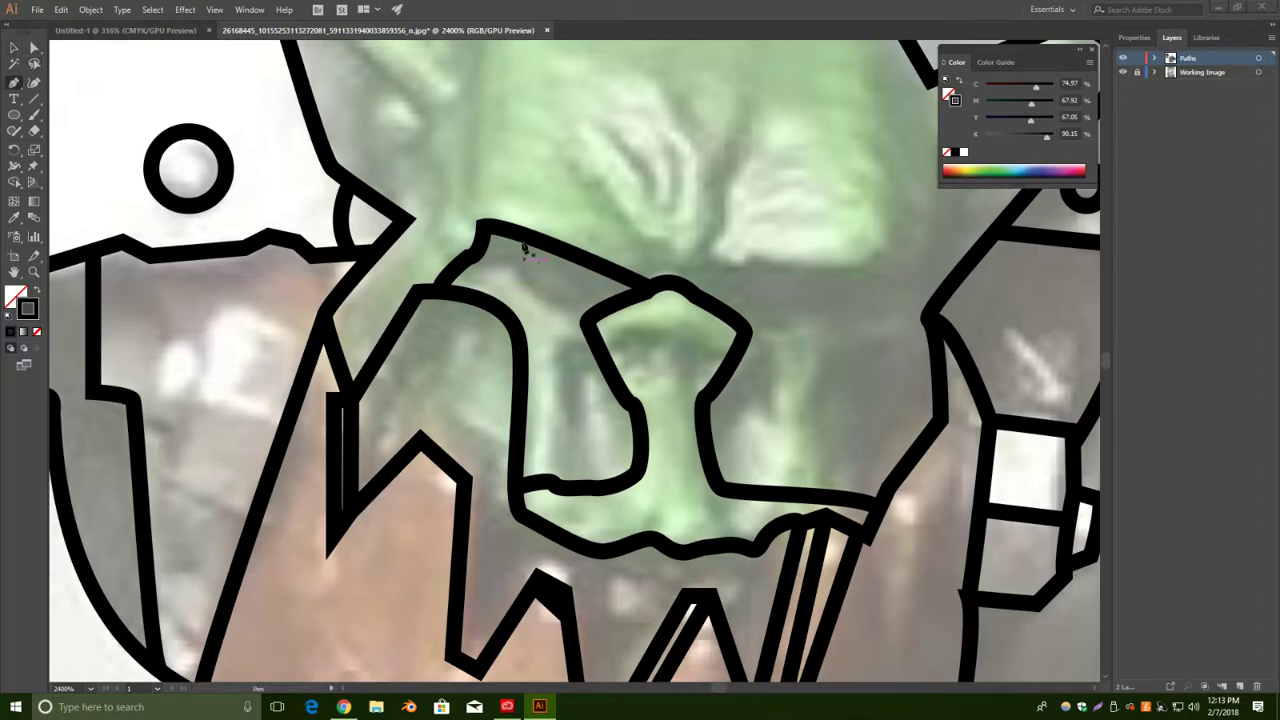
left_click(513, 233)
left_click_drag(589, 321, 699, 370)
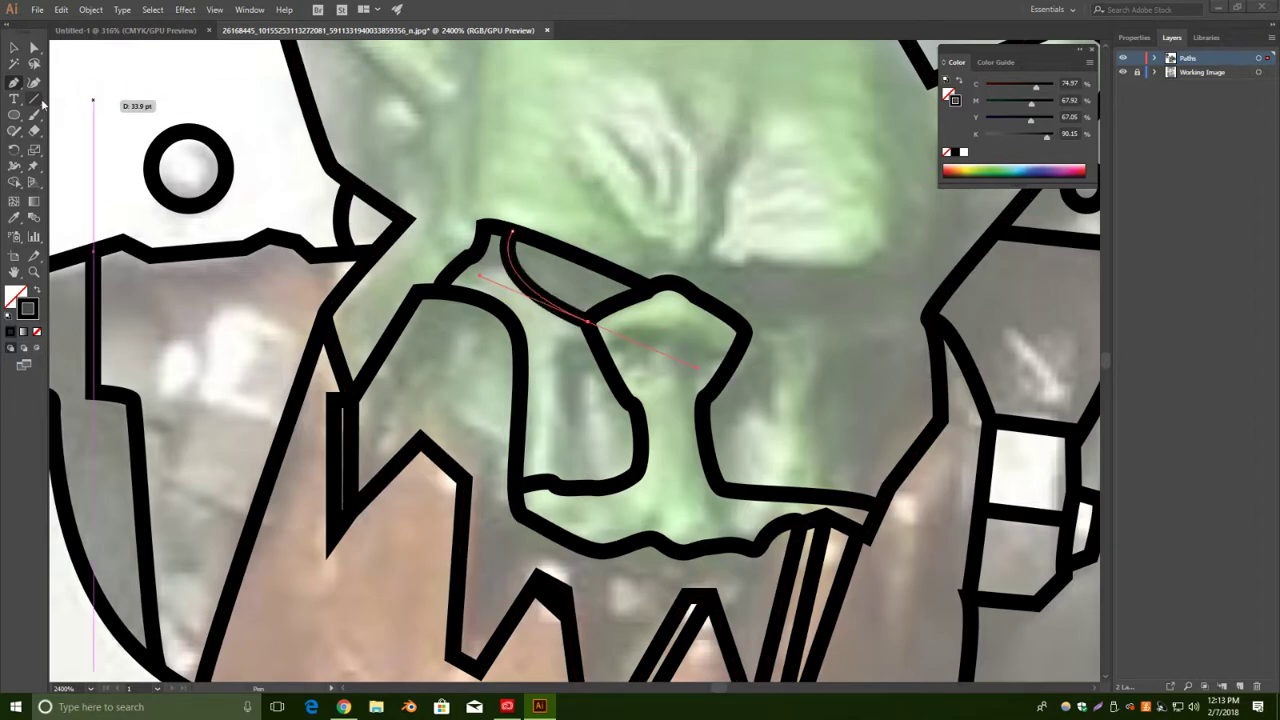
left_click(13, 49)
left_click(688, 160)
Draw the right brow from the nose bridge outward, up into the ear, around its tip and down to the ear's outer edge.
left_click_drag(688, 160, 498, 197)
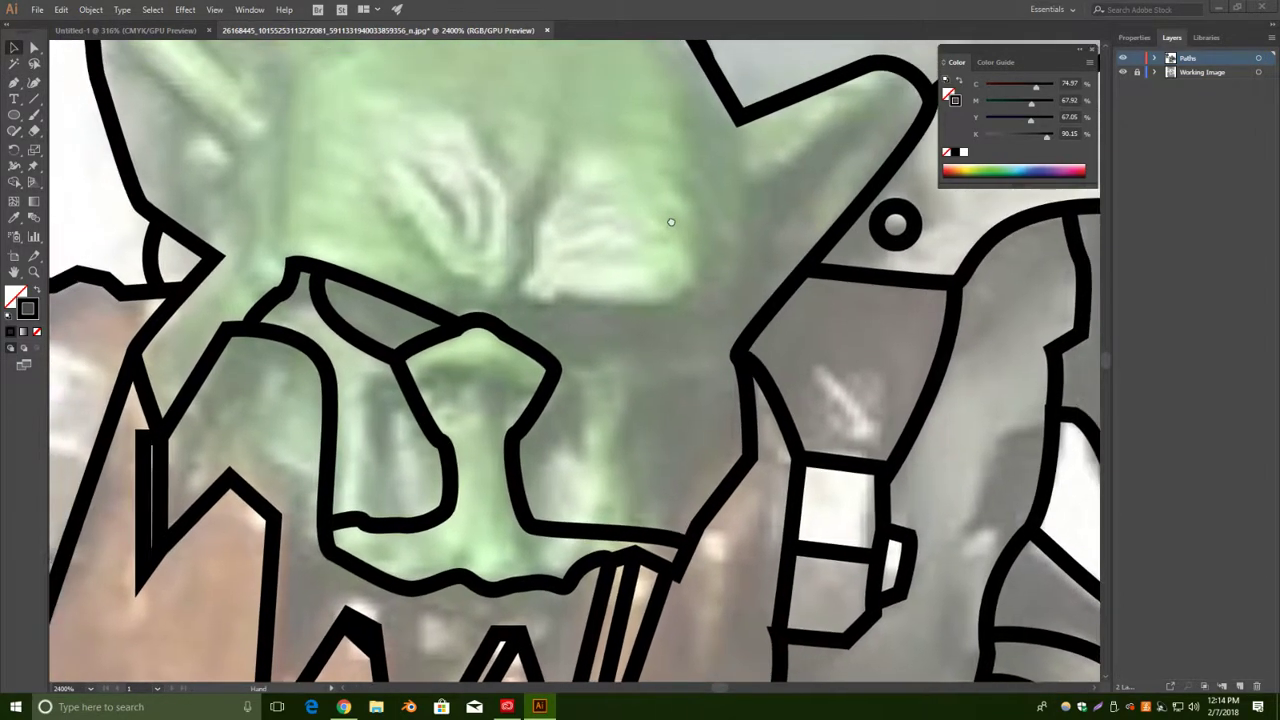
left_click(18, 85)
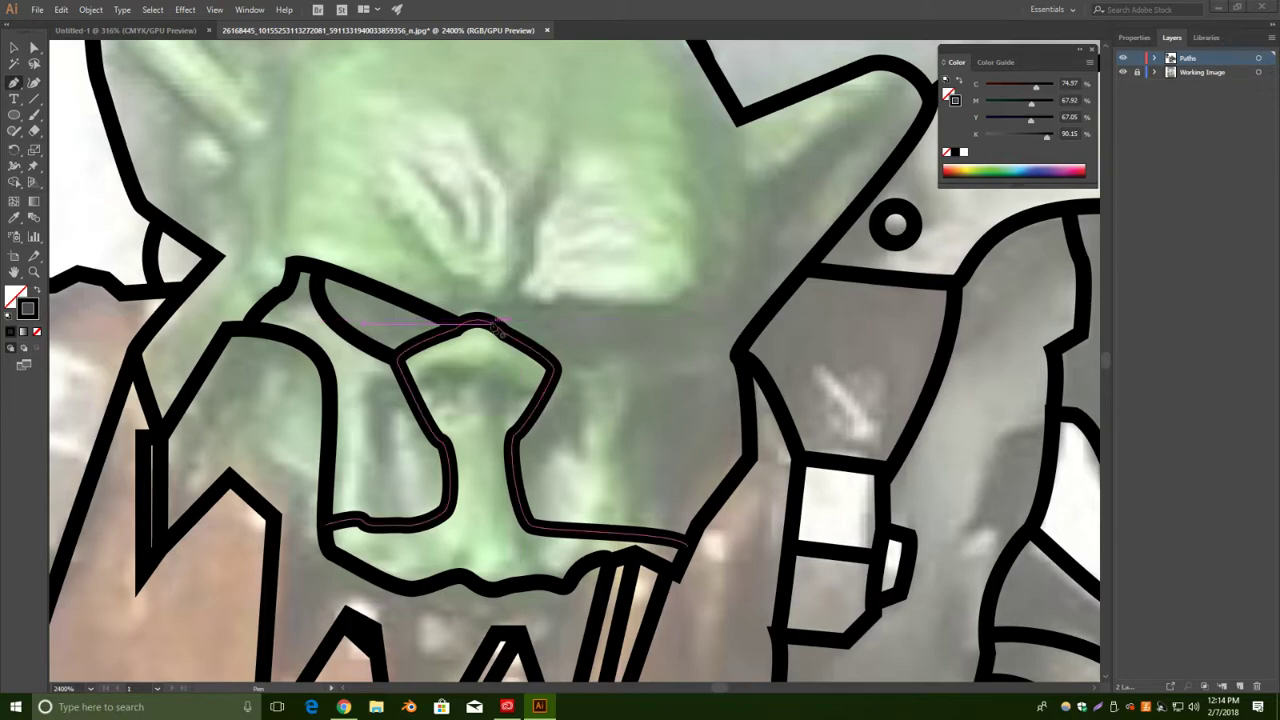
left_click(490, 322)
left_click_drag(704, 321, 766, 334)
left_click(662, 310)
left_click_drag(711, 289, 720, 261)
left_click_drag(744, 213, 793, 156)
left_click_drag(874, 117, 869, 137)
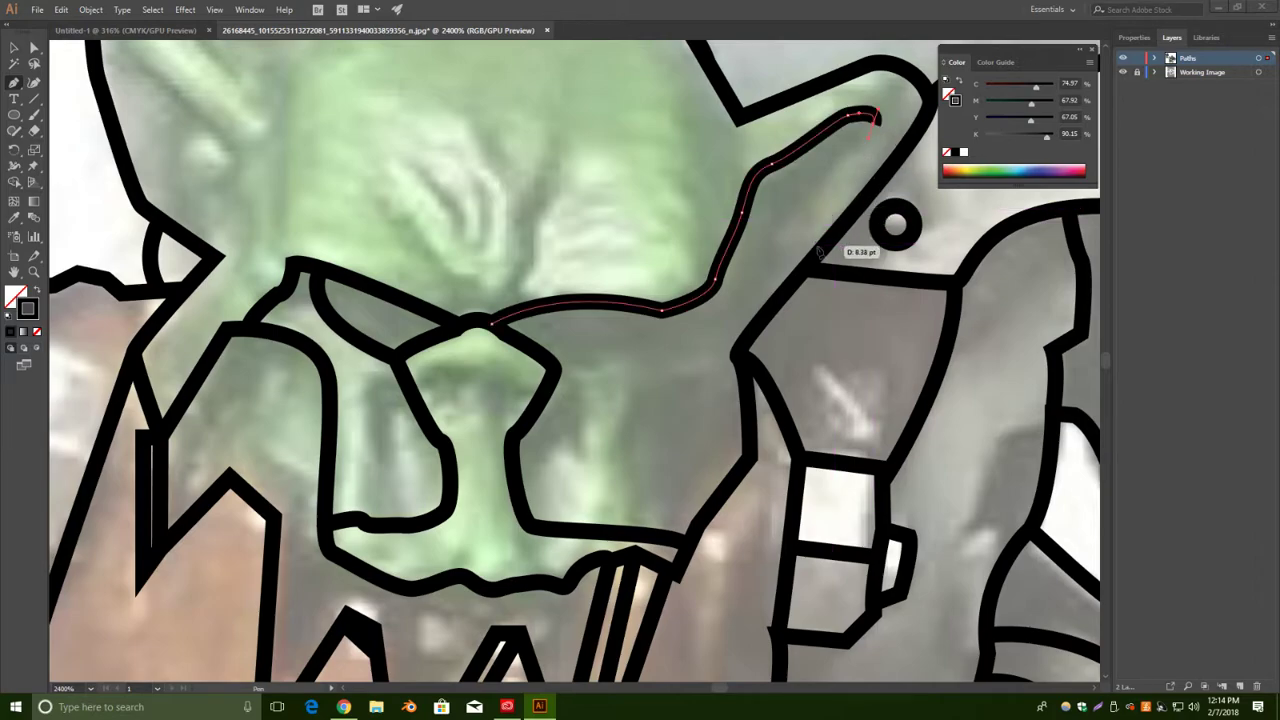
left_click_drag(816, 251, 857, 280)
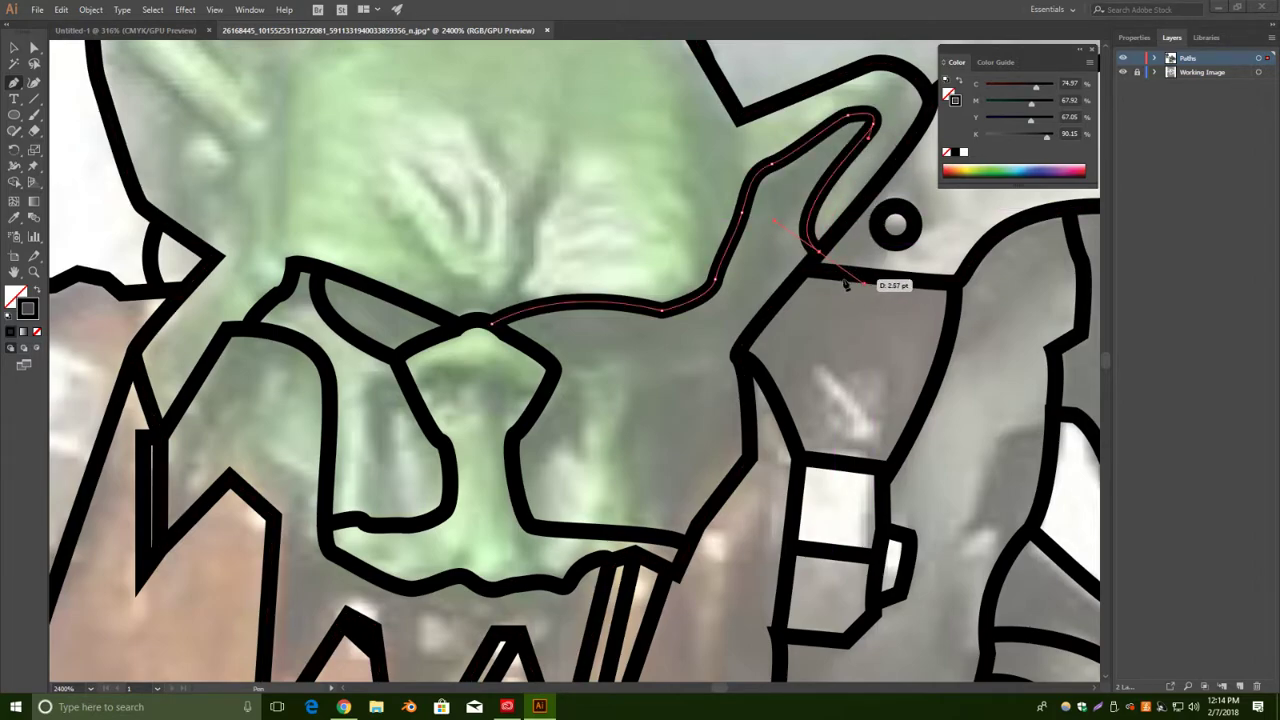
key("v")
left_click(434, 126)
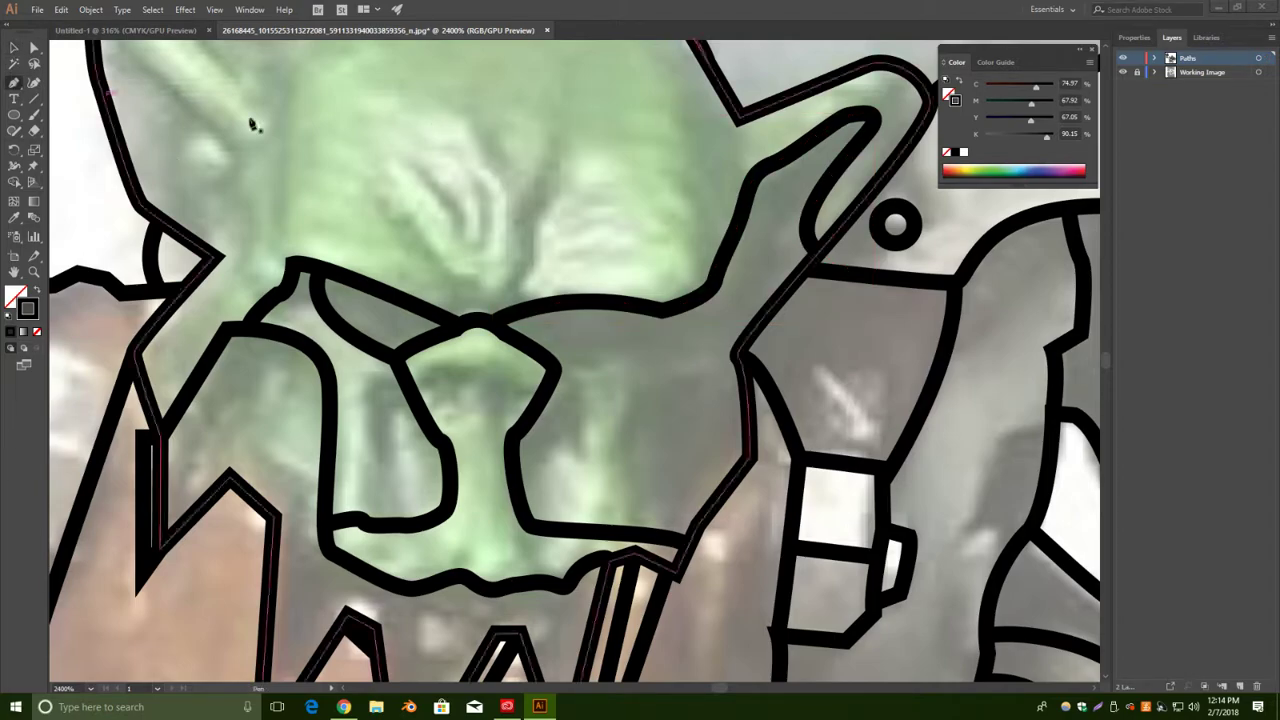
Draw a short curved line joining the head outline's corner at the right ear to the inner ear line.
left_click(740, 118)
left_click(740, 118)
left_click_drag(754, 176, 764, 189)
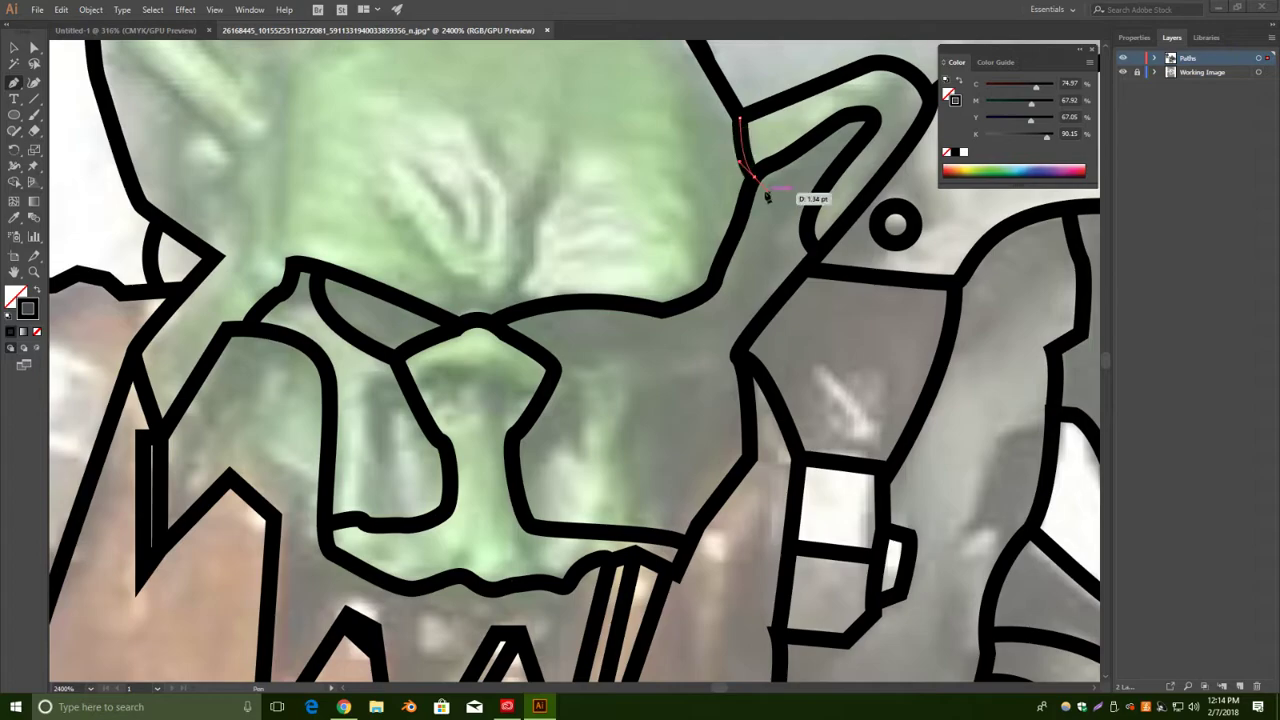
left_click(14, 49)
left_click(609, 187)
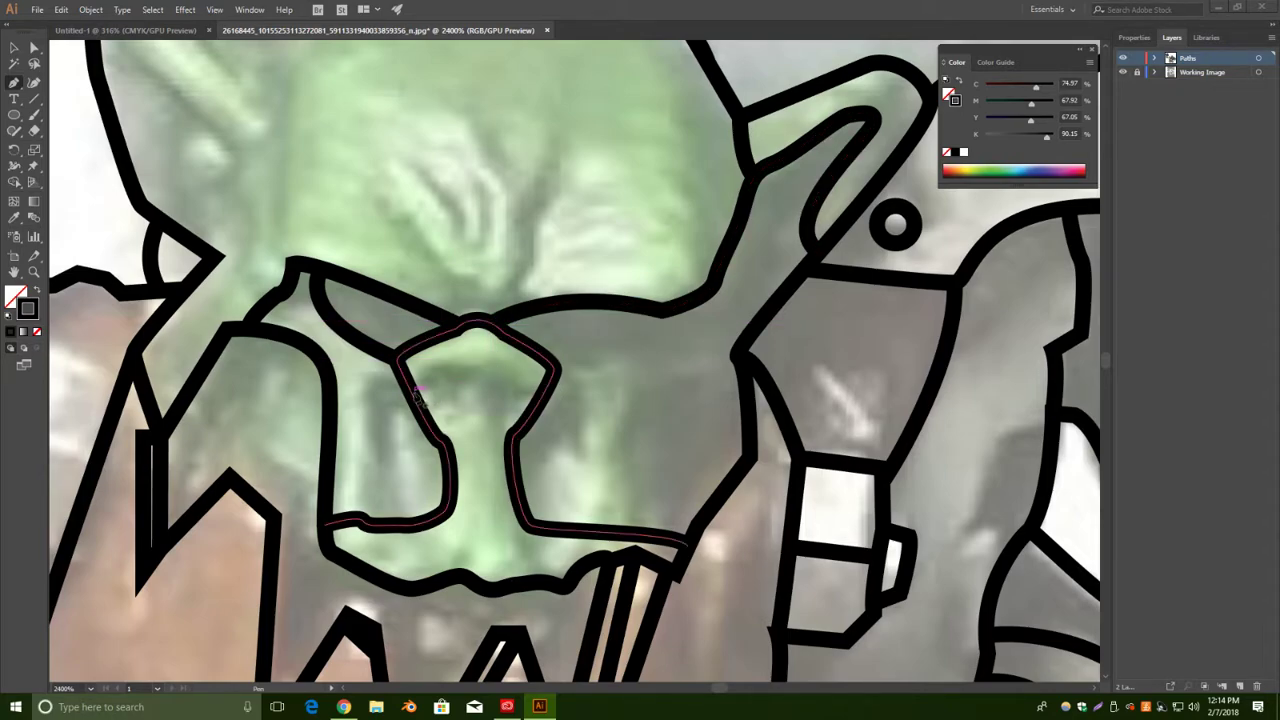
Draw a wavy nostril outline inside the lower part of the nose.
left_click_drag(414, 398, 451, 420)
mouse_move(438, 421)
left_mouse_down()
mouse_move(431, 413)
mouse_move(418, 433)
left_mouse_up()
left_click(14, 48)
left_click(567, 157)
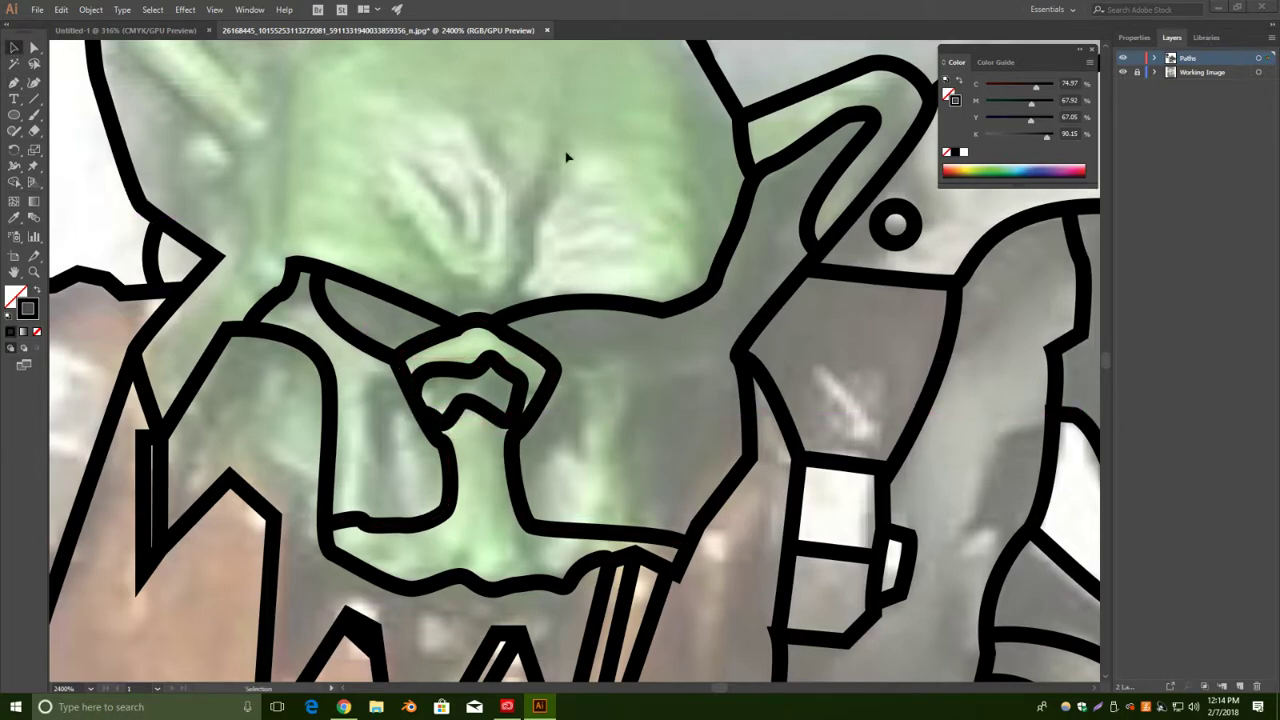
Draw the right cheek fold from the nose's upper edge across under the brow and down to the upper lip line.
left_click(534, 350)
left_click_drag(623, 357, 655, 345)
left_click_drag(624, 400, 624, 410)
left_click(648, 538)
left_click(14, 48)
left_click(329, 131)
Draw a hooked fold between the nose's right side and the cheek line, ending at the nose's outer corner.
left_click(14, 84)
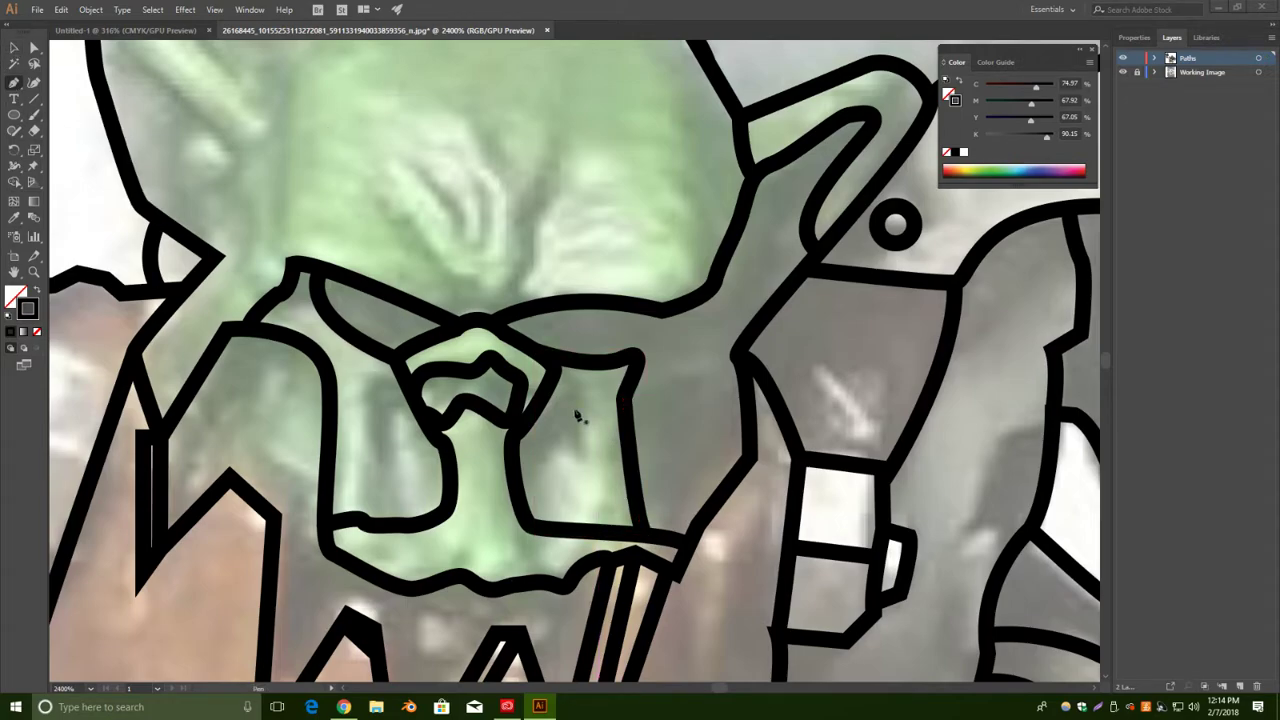
left_click(518, 494)
left_click(560, 439)
left_click_drag(579, 377, 562, 374)
left_click(555, 371)
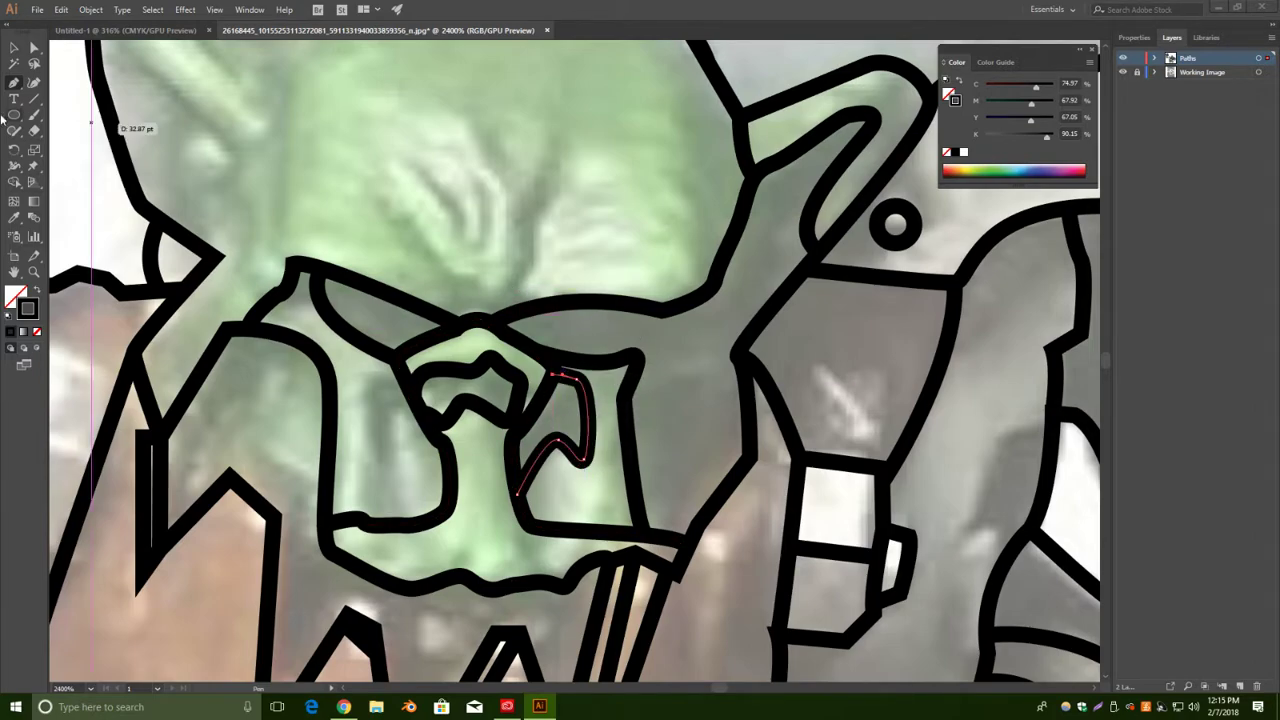
left_click(14, 48)
left_click(450, 147)
Draw the left nasal fold from the nose's outer corner down to the upper lip line.
left_click_drag(407, 133, 503, 131)
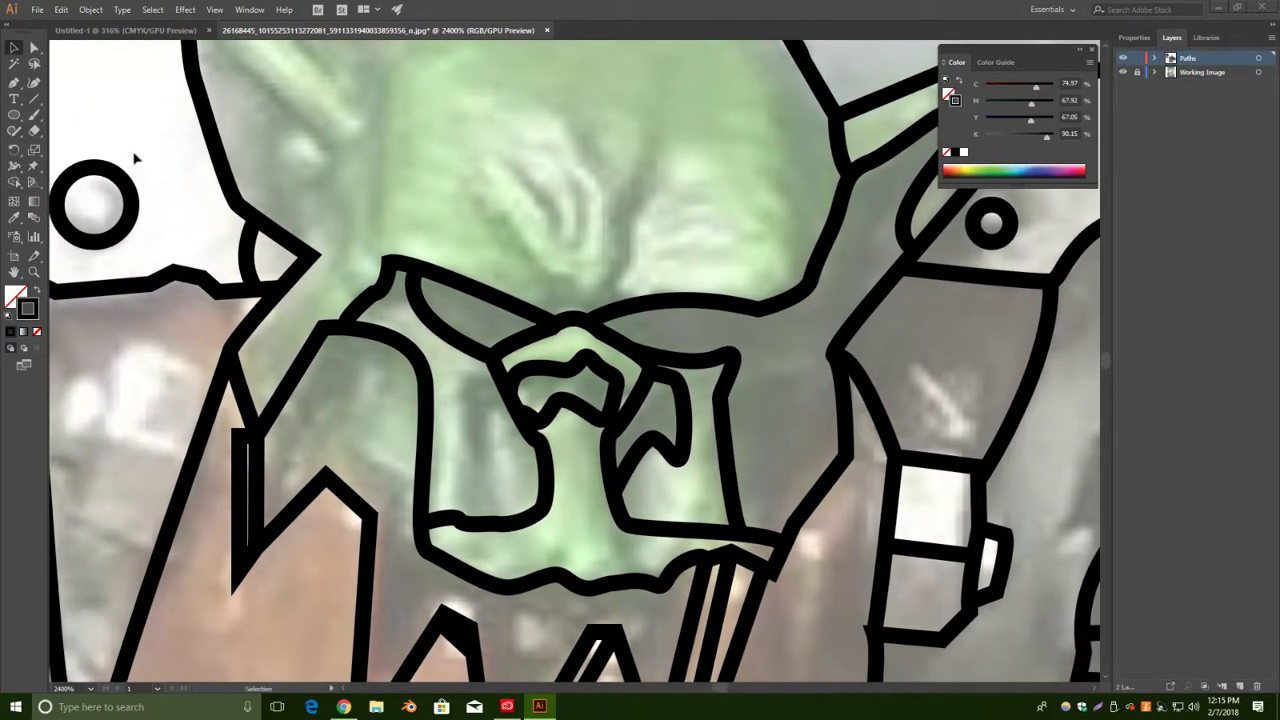
left_click(14, 84)
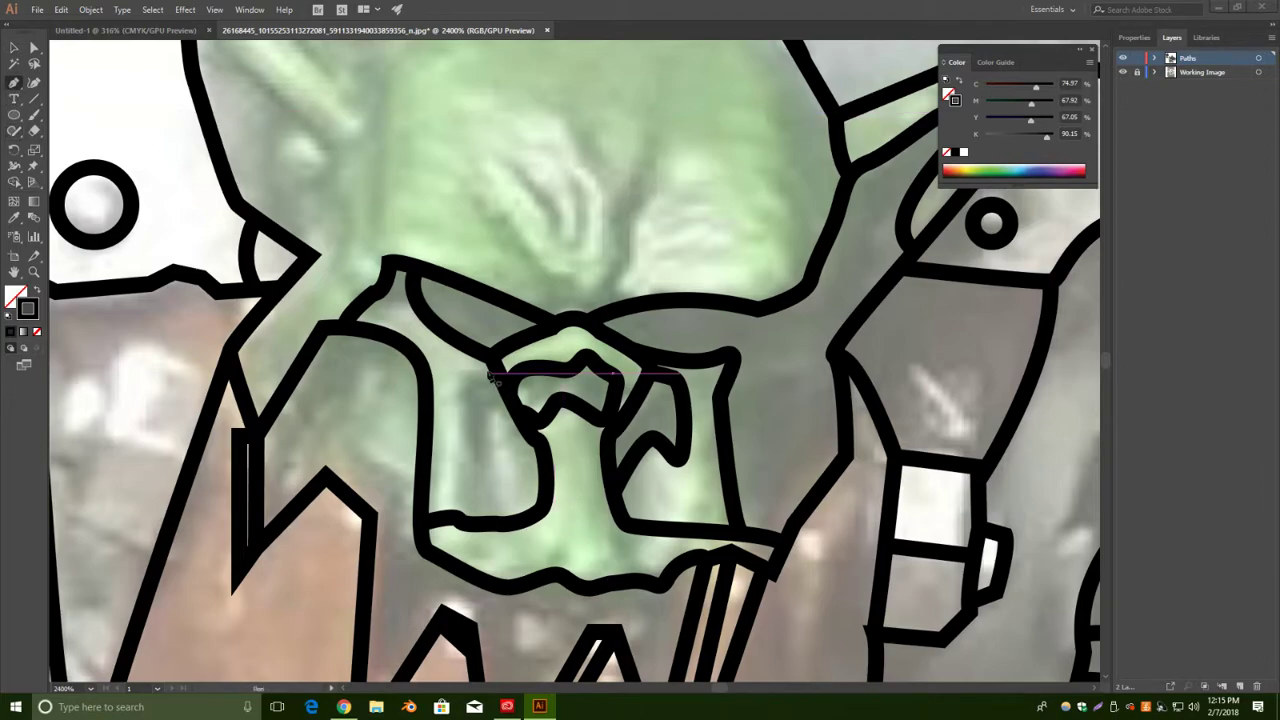
left_click_drag(483, 368, 467, 380)
left_click_drag(459, 520, 469, 523)
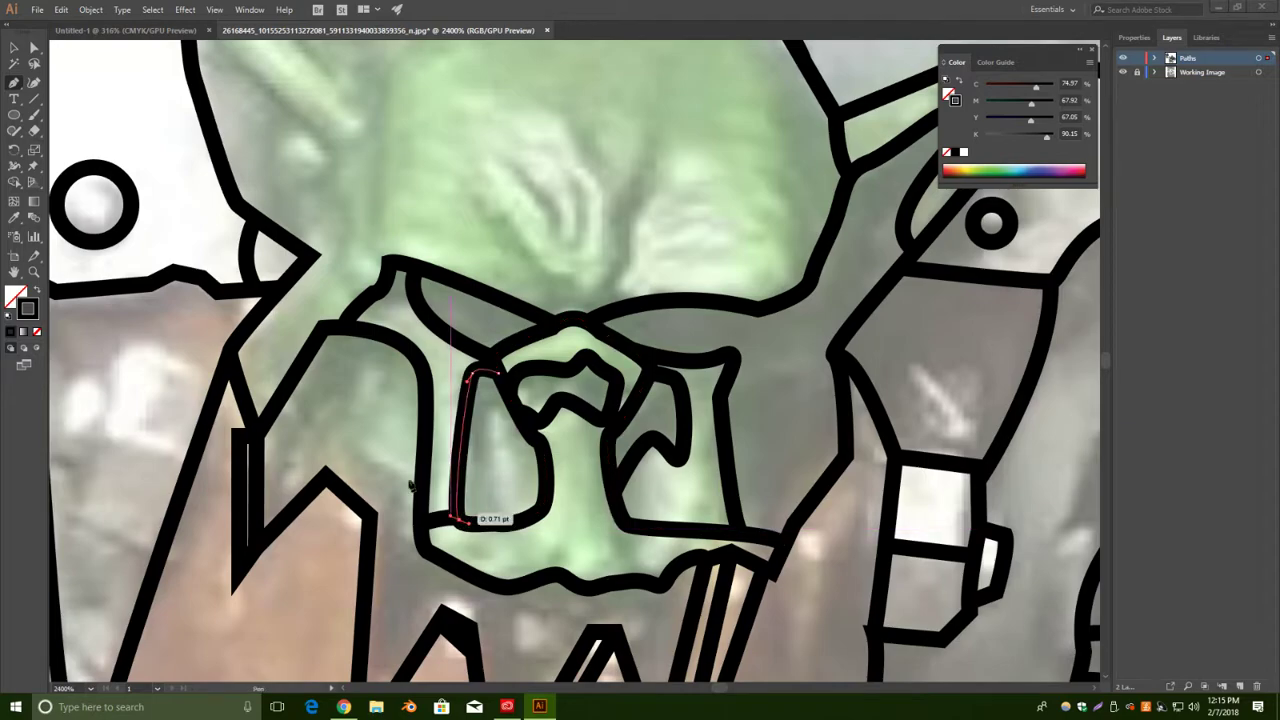
left_click(14, 48)
left_click(164, 121)
Draw the inner fold of the left ear, curving from the ear tip down to the ear's lower edge.
left_click(14, 85)
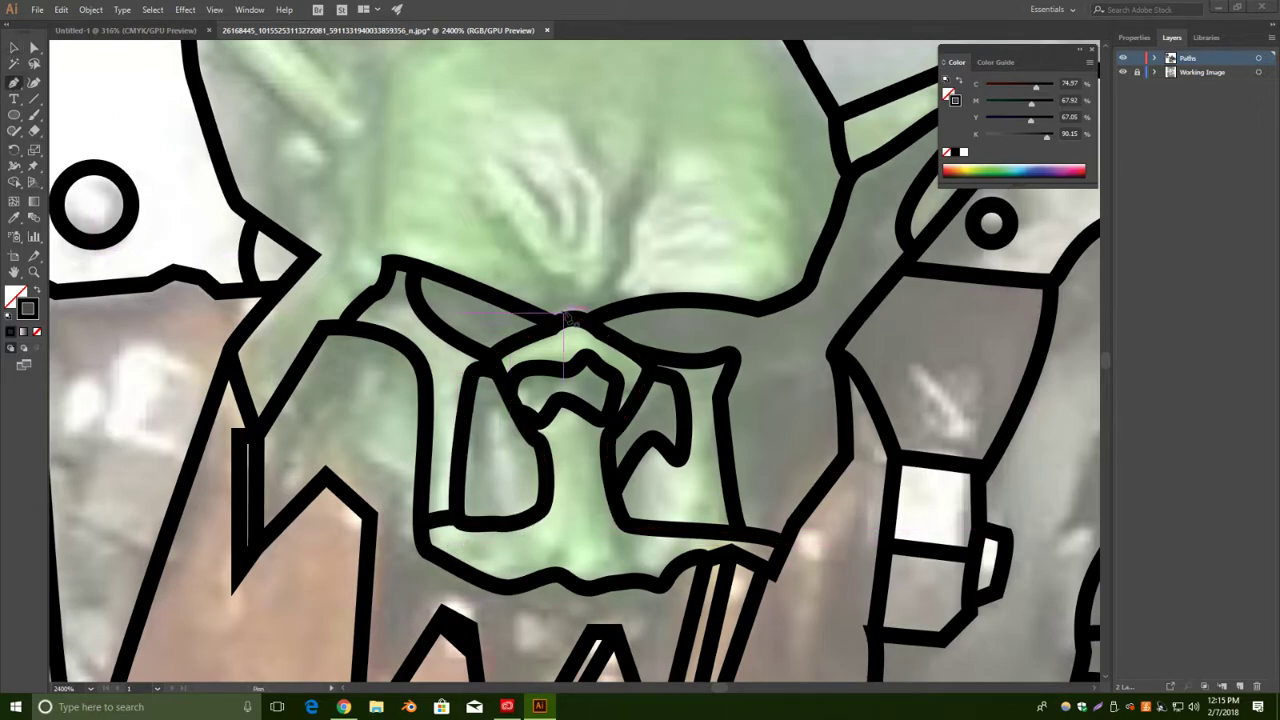
left_click_drag(585, 186, 621, 361)
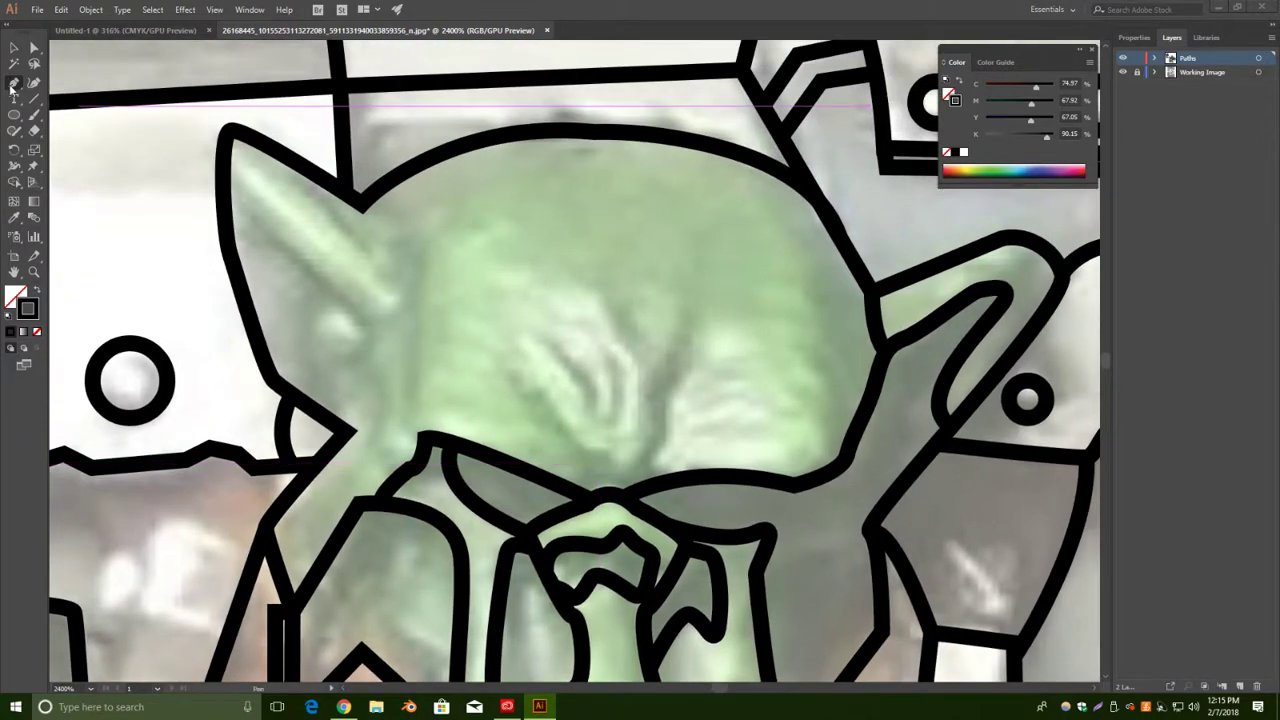
left_click(224, 158)
left_click_drag(330, 291, 361, 307)
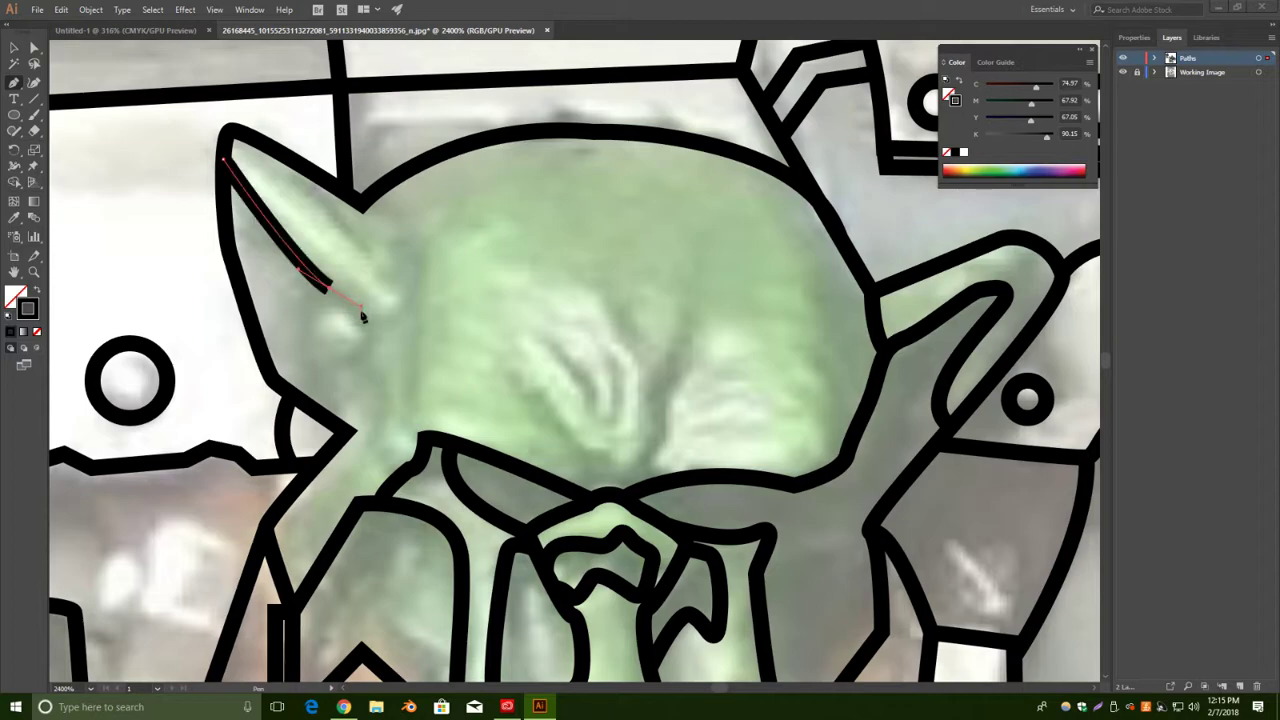
left_click(316, 410)
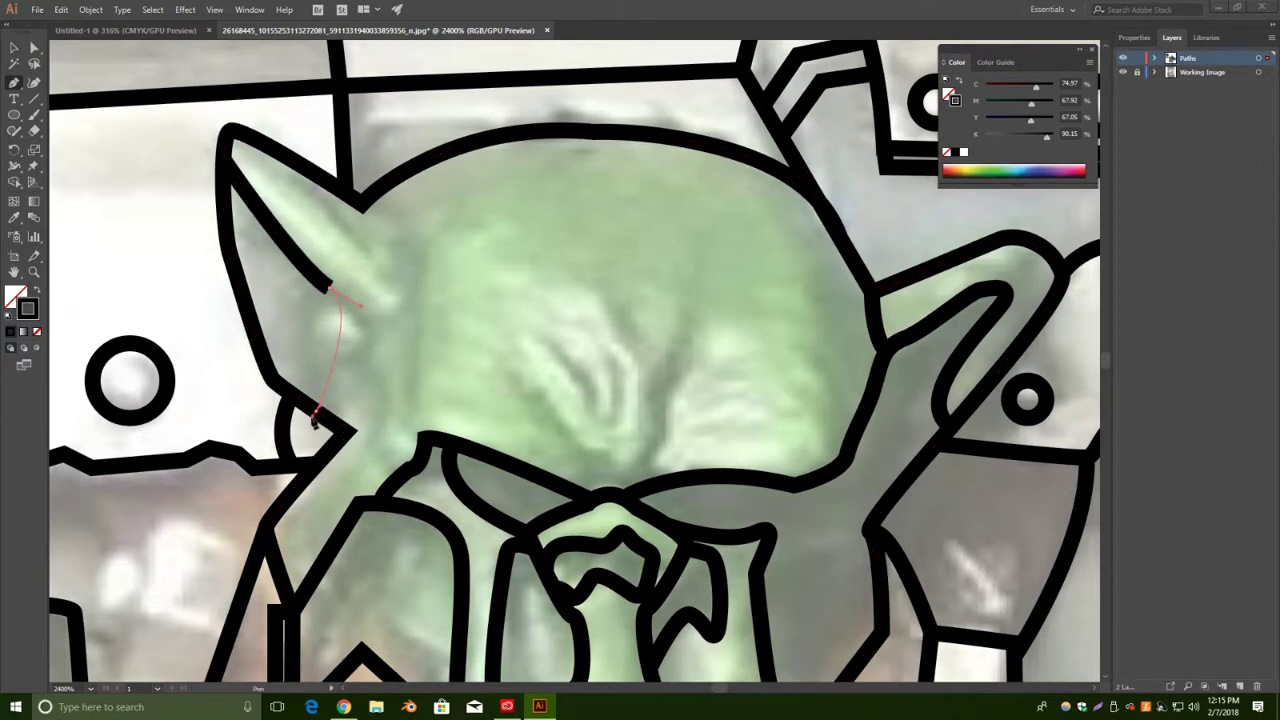
left_click(12, 47)
left_click(424, 293)
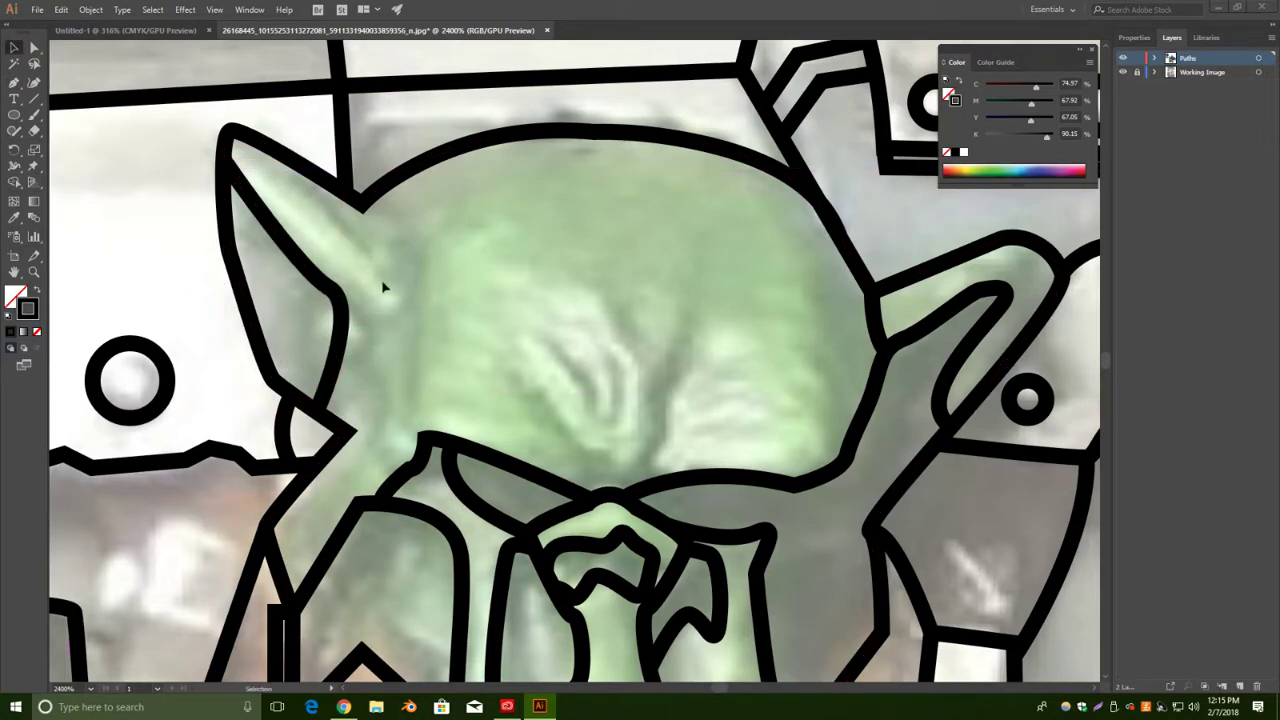
Draw the left forehead wrinkle outline as a rounded lobe from mid-forehead around and down to the top of the nose.
left_click(14, 84)
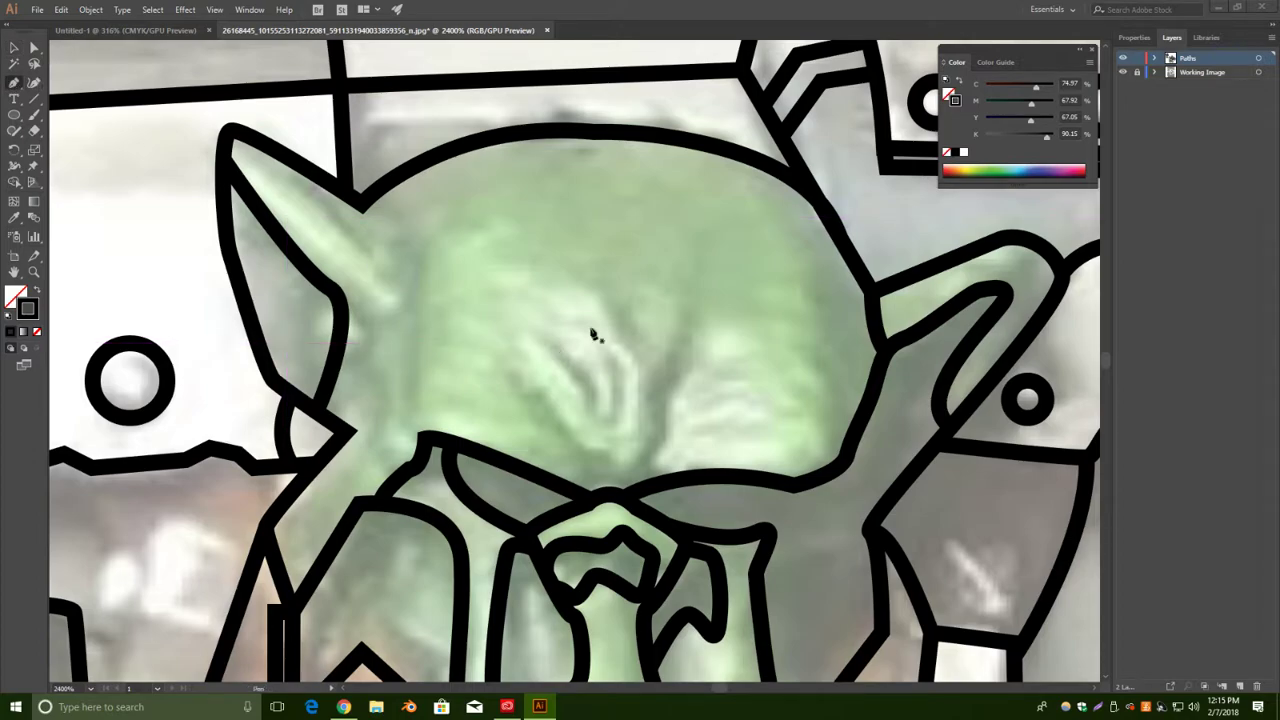
left_click(641, 365)
left_click_drag(585, 284, 566, 291)
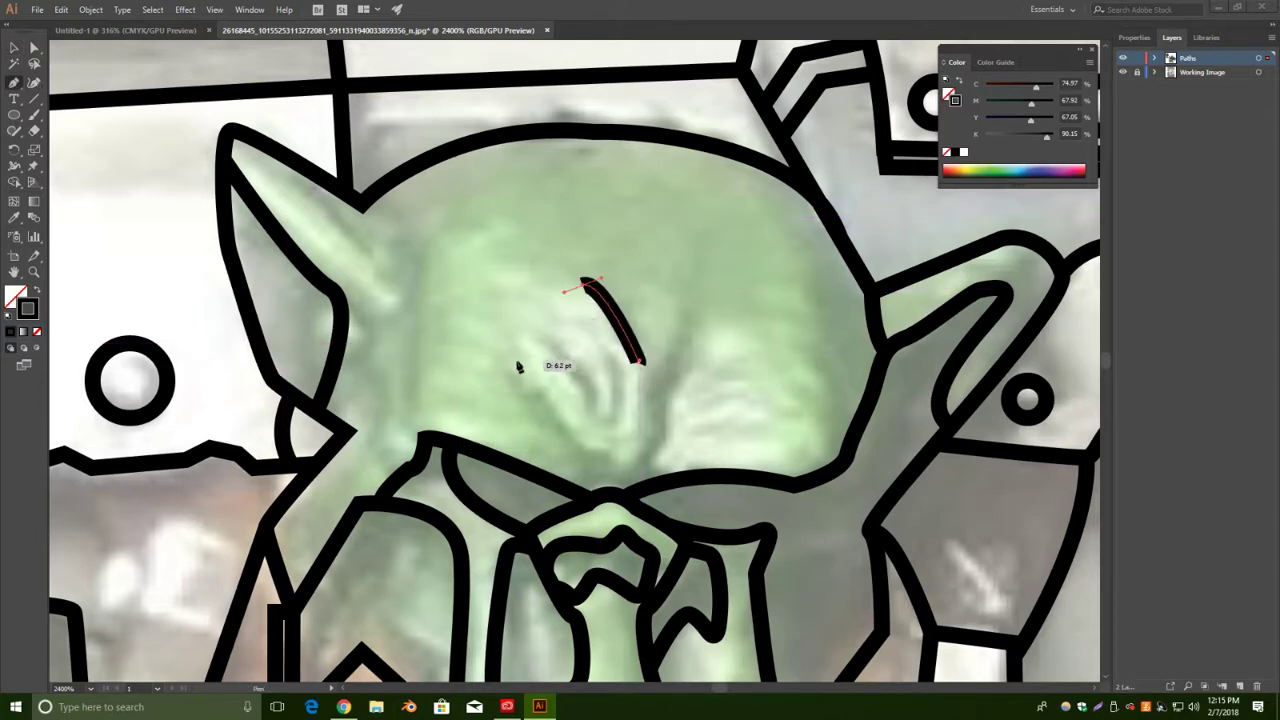
left_click_drag(522, 388, 530, 402)
left_click_drag(591, 449, 592, 501)
left_click(15, 48)
left_click(58, 62)
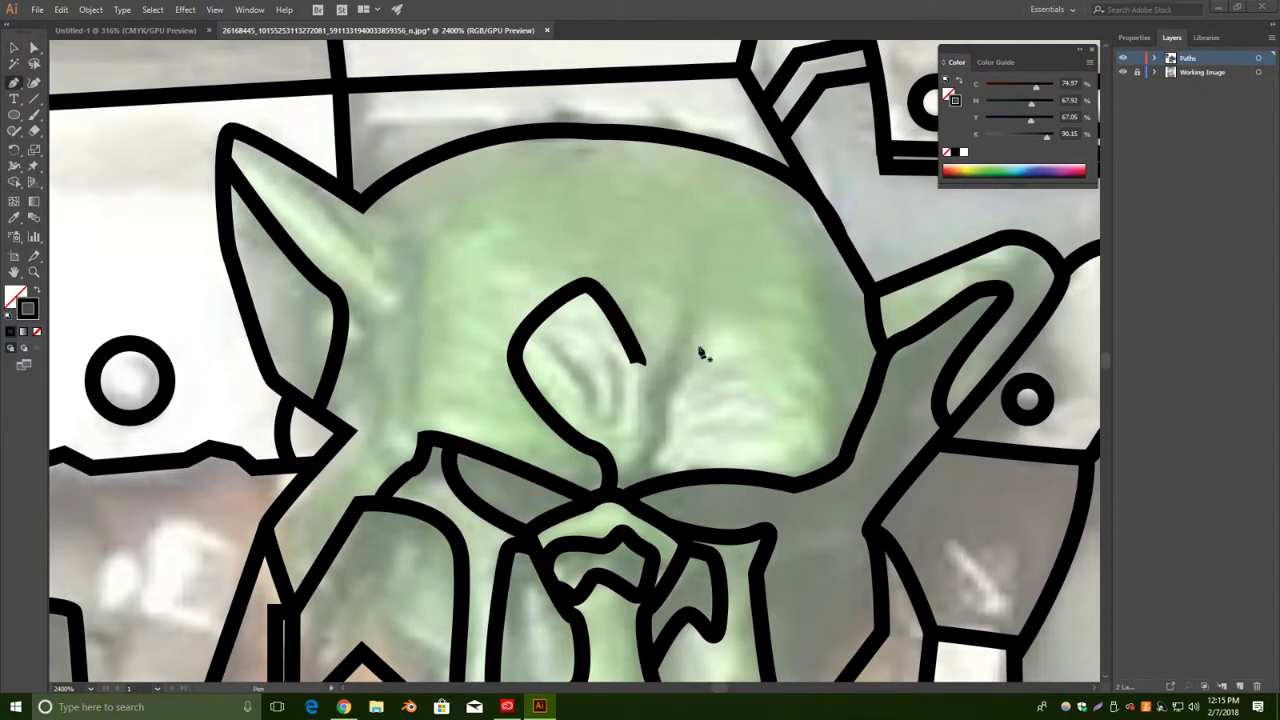
Extend the forehead wrinkle outline from its open end over a small bump and around the right lobe to the right brow line.
left_click(641, 364)
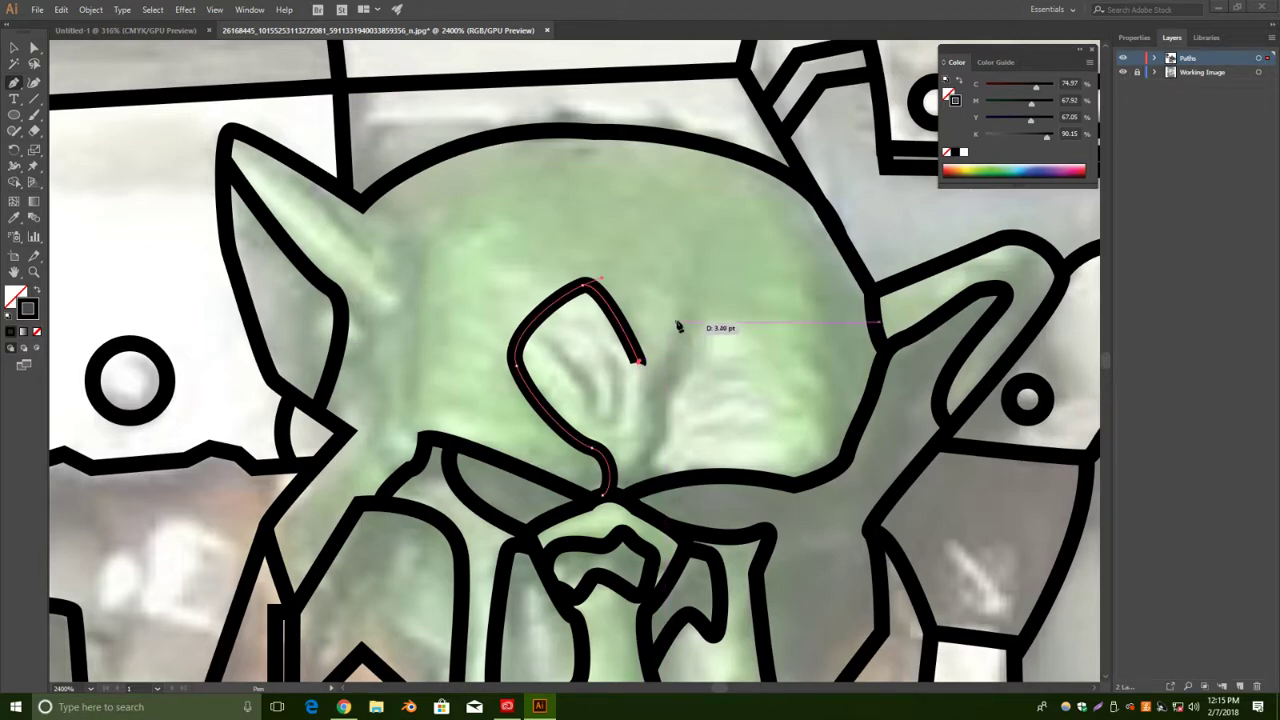
left_click_drag(679, 313, 694, 338)
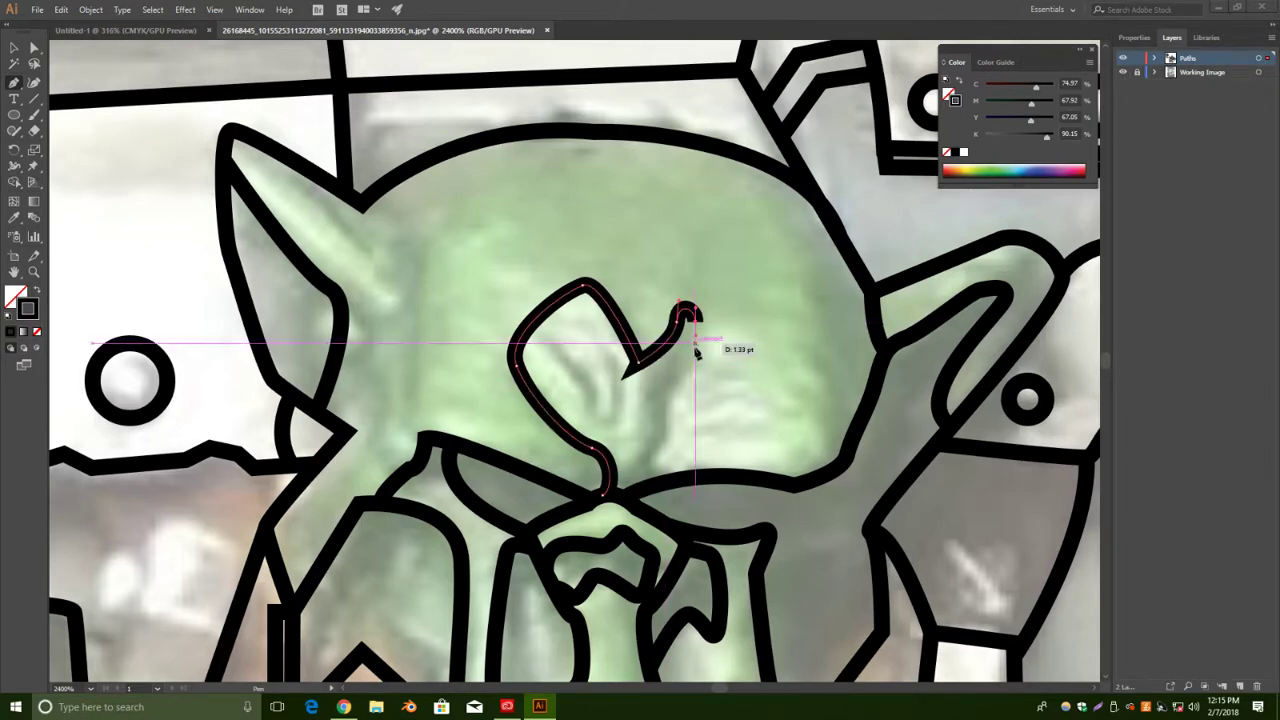
left_click(737, 330)
left_click_drag(790, 410, 782, 447)
left_click(767, 478)
left_click(14, 47)
left_click(70, 68)
Draw a slightly curved line from the left brow's outer end up to the top edge of the skull.
left_click(14, 86)
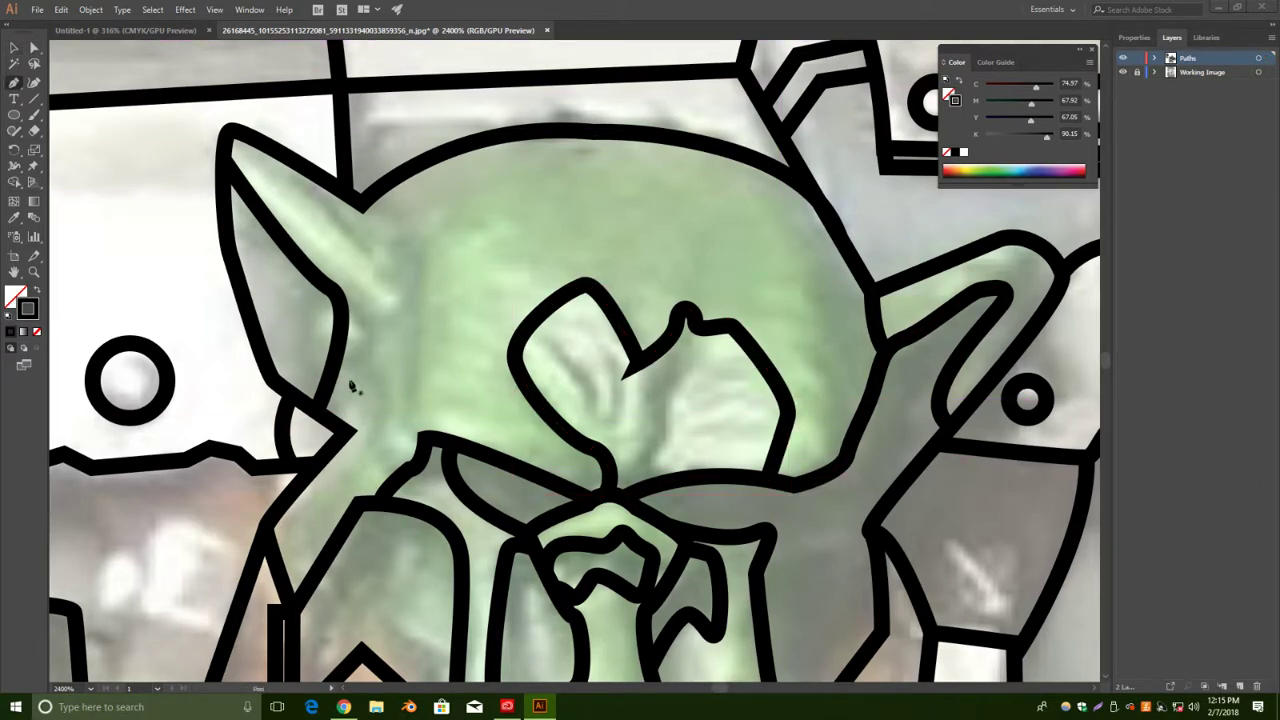
left_click(424, 438)
left_click_drag(395, 166, 431, 171)
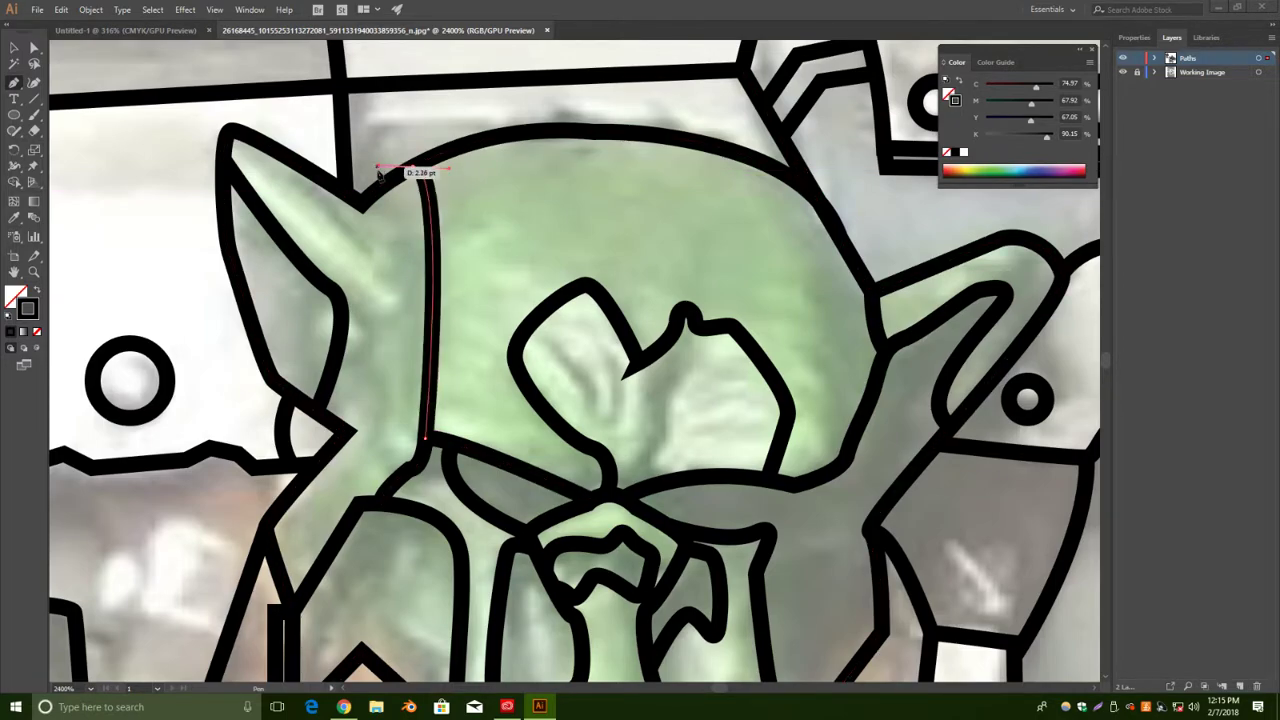
Finish the vertical head line and draw a bent path from the pointed ear's upper notch down and across to that line.
key("v")
left_click(477, 222)
left_click(14, 84)
left_click(362, 204)
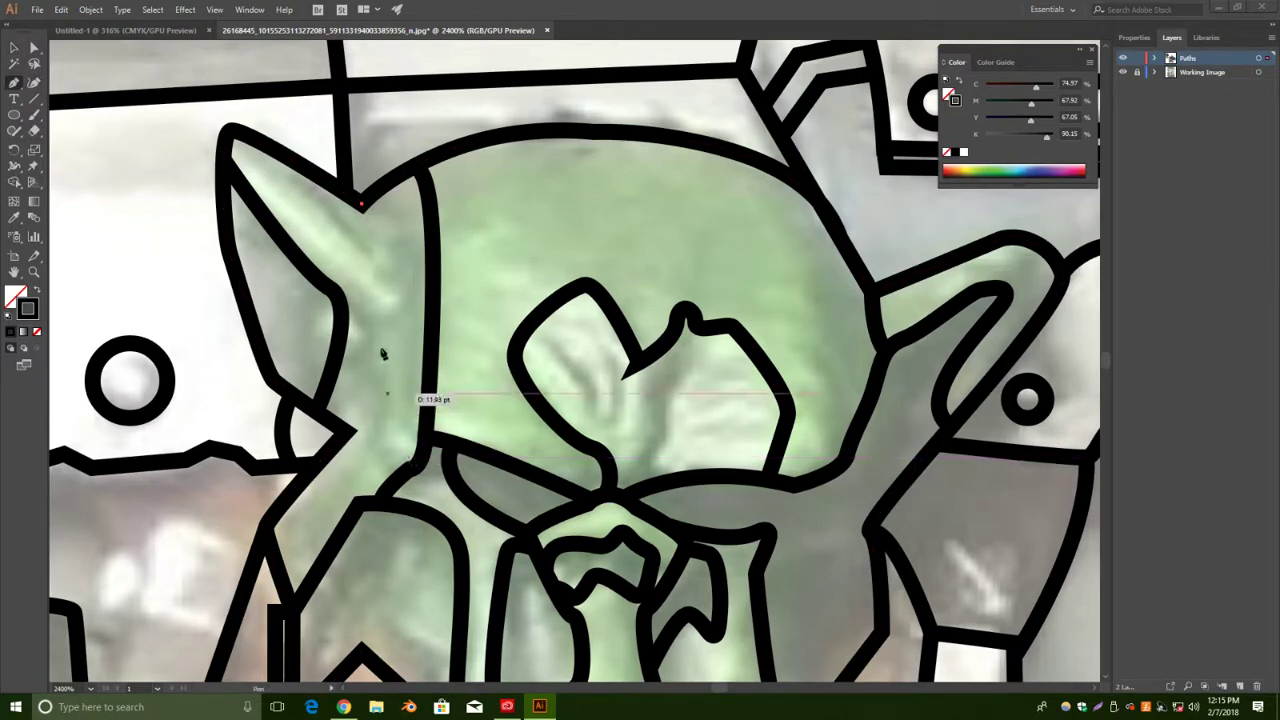
mouse_move(378, 264)
left_mouse_down()
mouse_move(384, 306)
mouse_move(415, 330)
mouse_move(434, 303)
left_mouse_up()
left_click(15, 48)
left_click(381, 146)
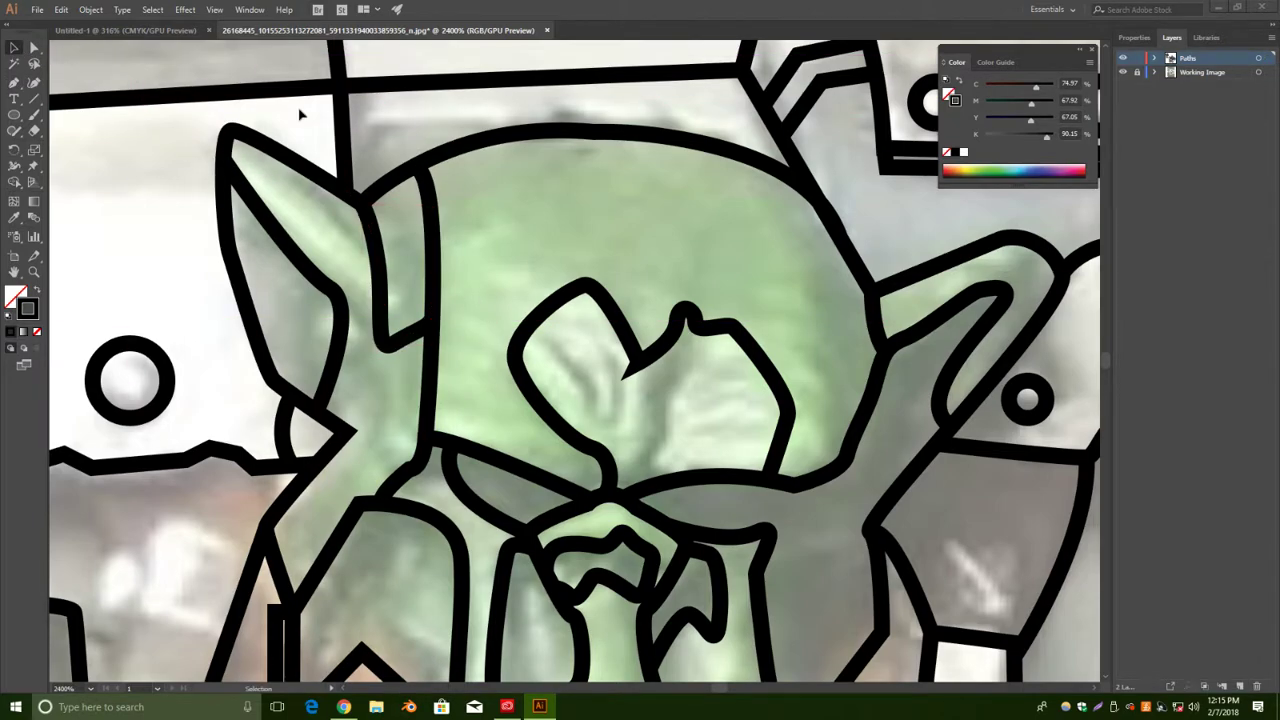
Draw a curved path down the opposite side of the head, from the skull outline to the end of the brow line.
left_click(12, 84)
left_click(773, 169)
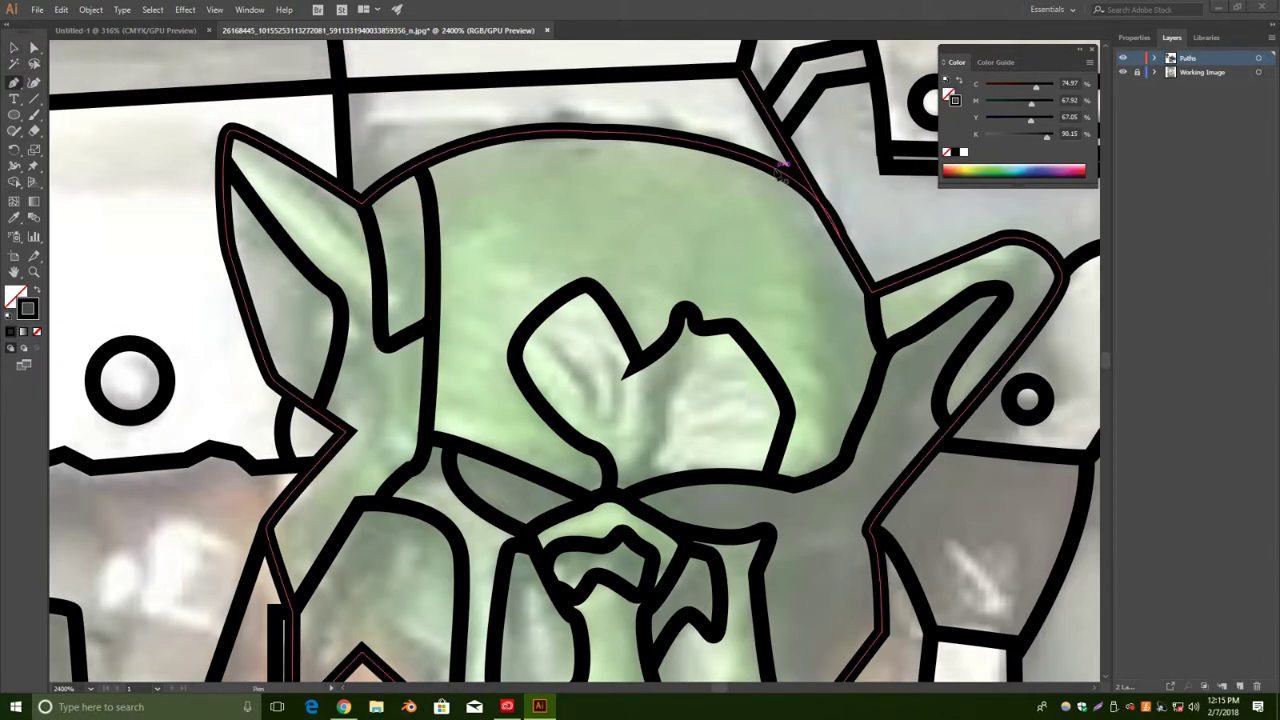
left_click_drag(824, 467, 787, 510)
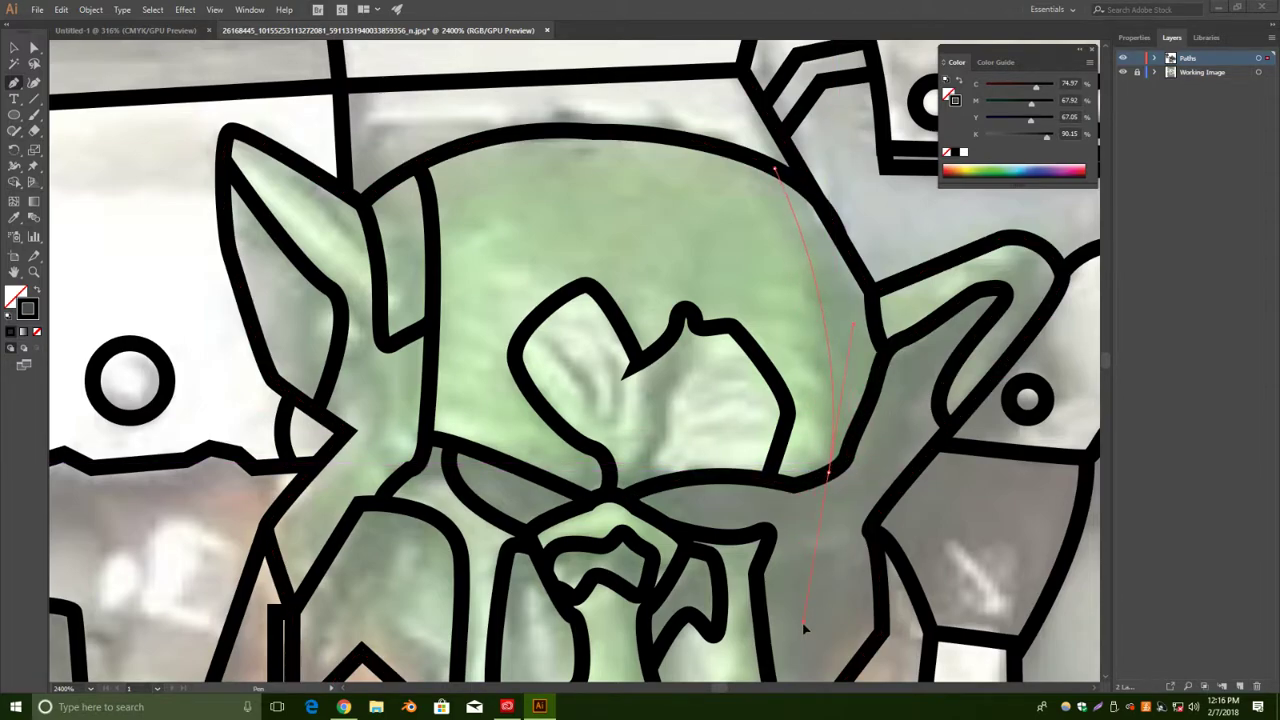
left_click(15, 48)
left_click(670, 173)
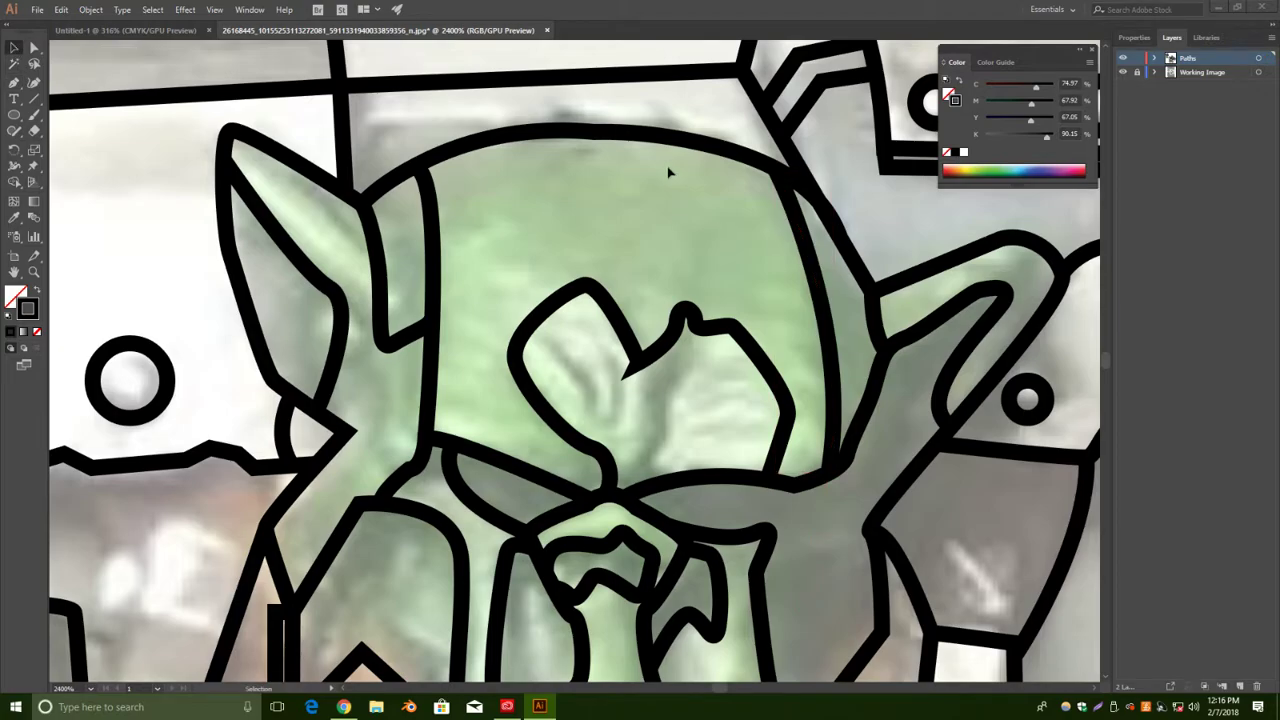
Trace the wrist-facing edge of the light green patch on the raised arm, from its upper edge down to its lowest corner.
scroll(641, 112, "up", 3)
scroll(640, 223, "left", 10)
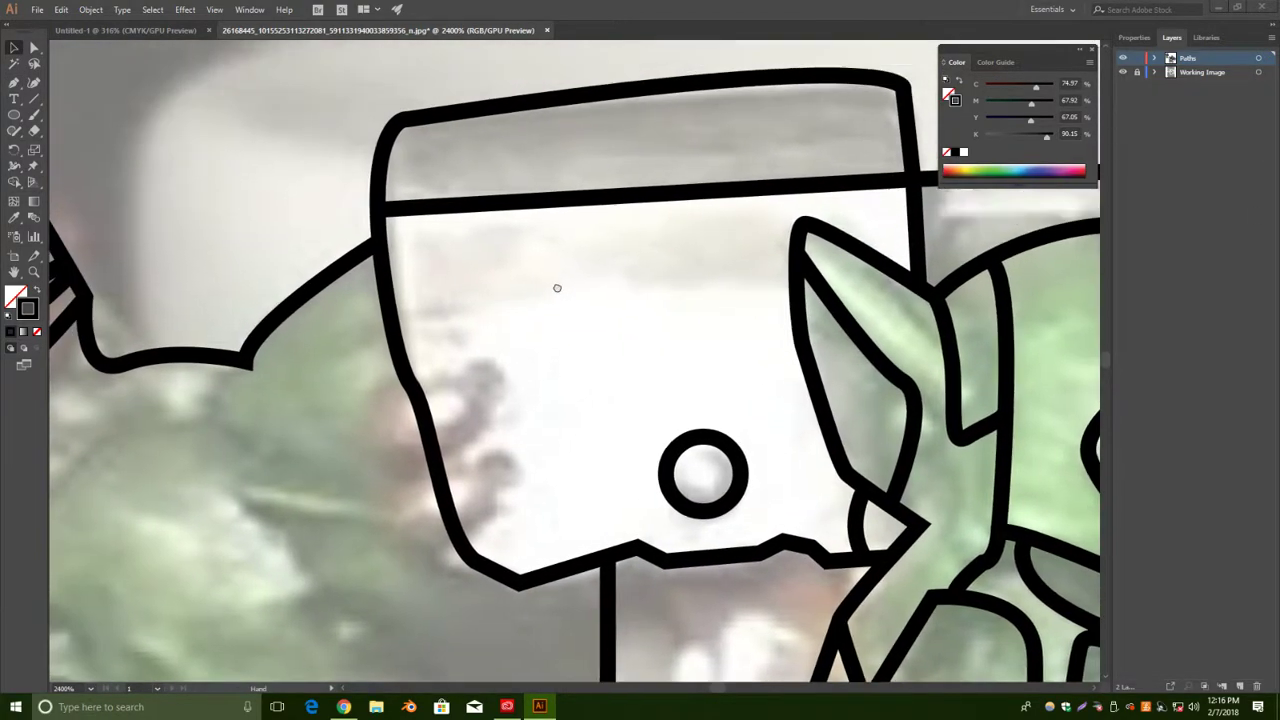
left_click_drag(557, 288, 754, 121)
left_click_drag(205, 380, 522, 358)
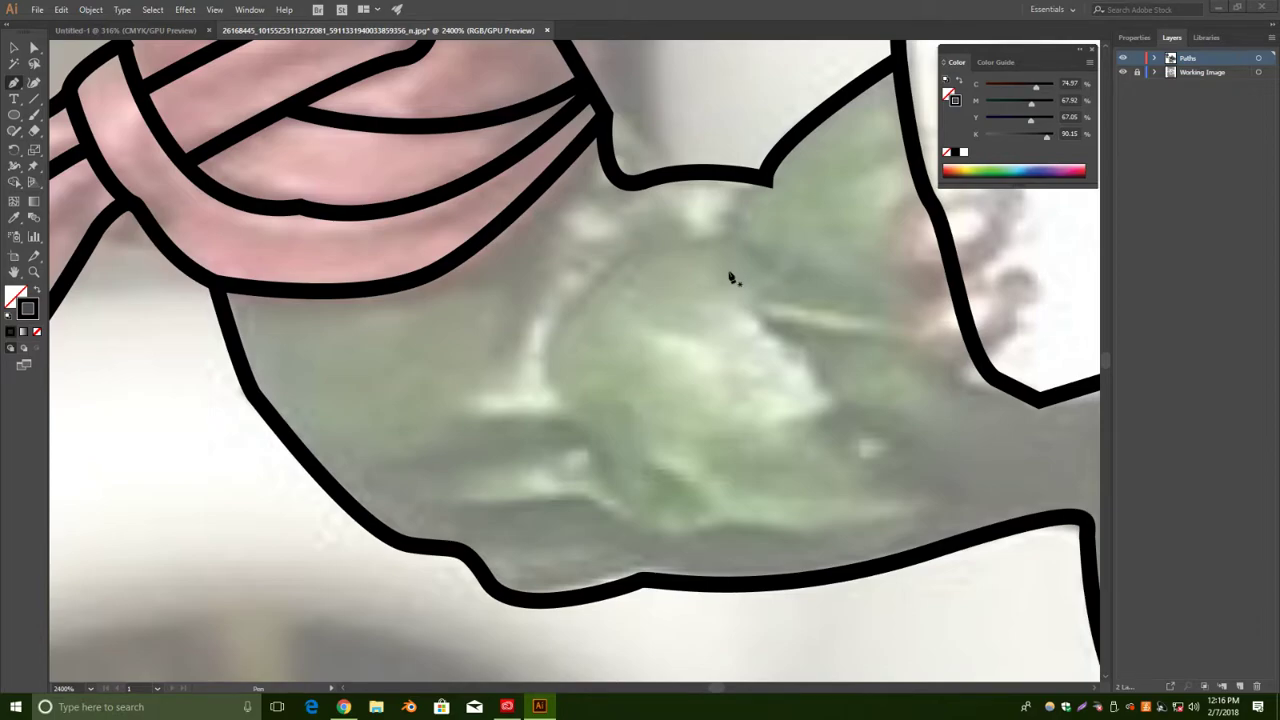
left_click(642, 250)
left_click_drag(557, 397, 558, 399)
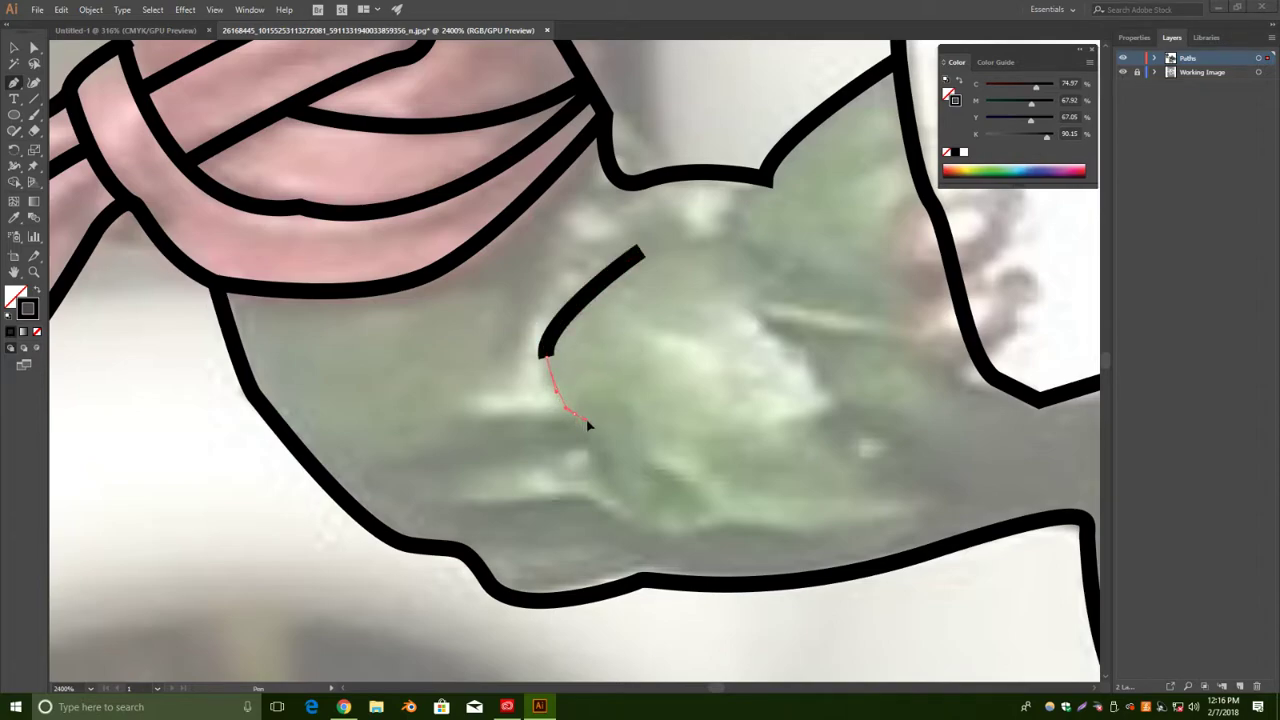
left_click(568, 410)
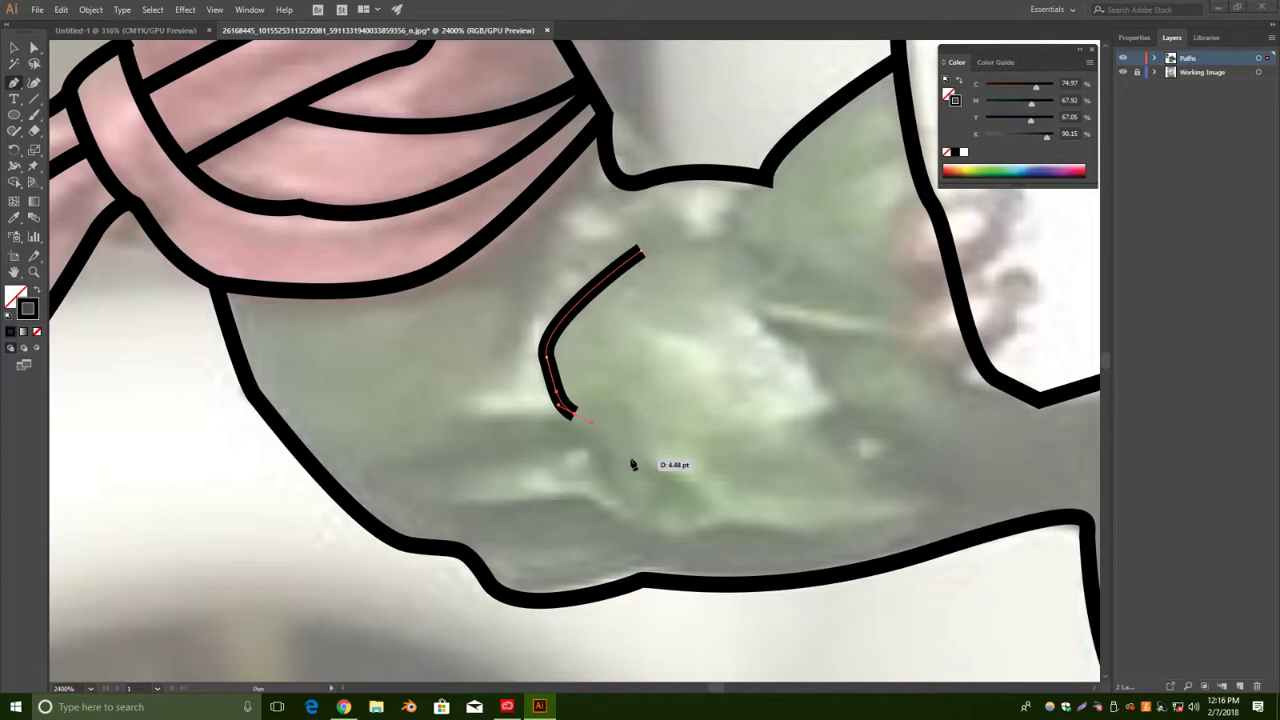
left_click_drag(591, 462, 591, 464)
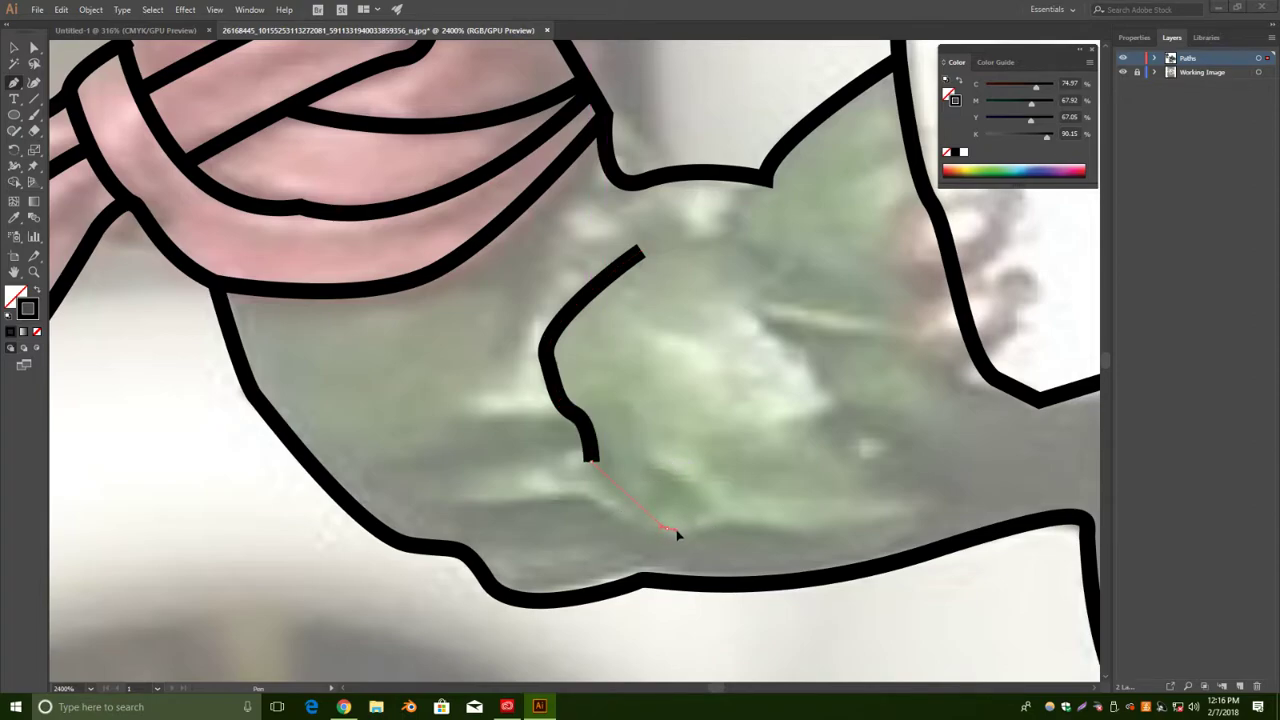
left_click_drag(689, 522, 690, 522)
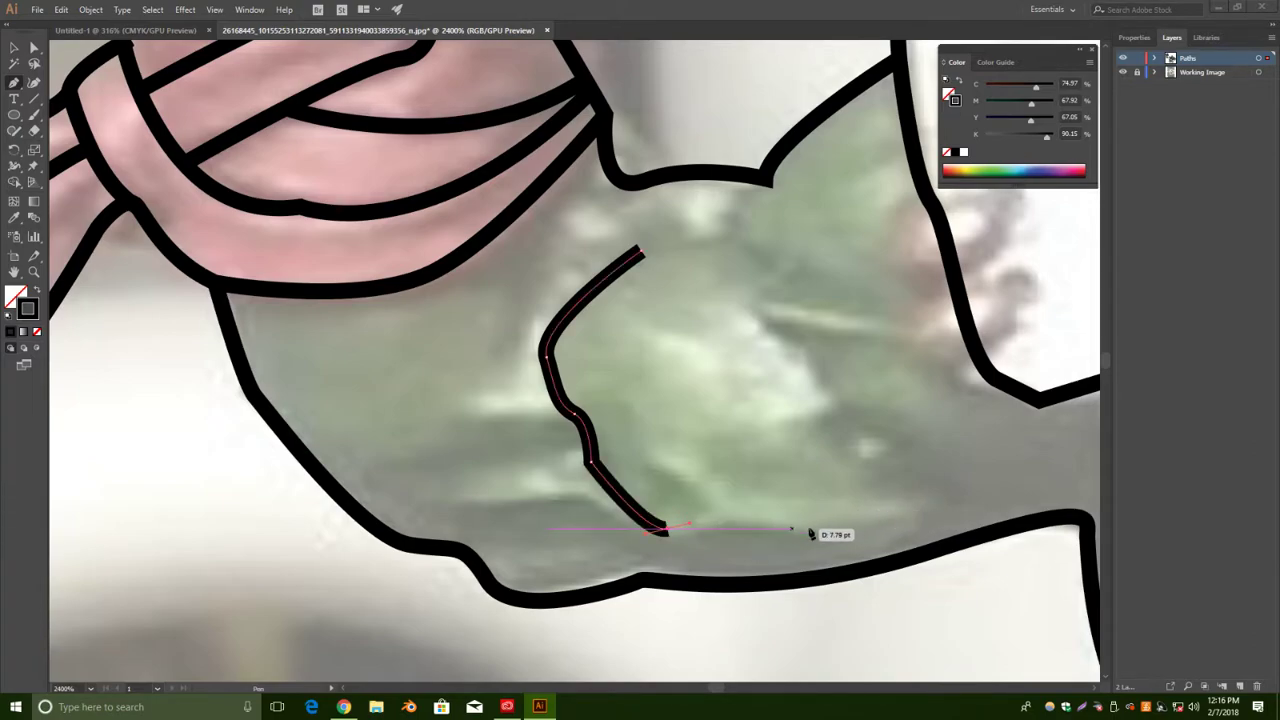
Trace the shoulder-facing edge of the light green arm patch back up and close the outline at its starting point.
left_click_drag(770, 451, 821, 418)
left_click_drag(829, 385, 813, 358)
left_click_drag(734, 291, 662, 260)
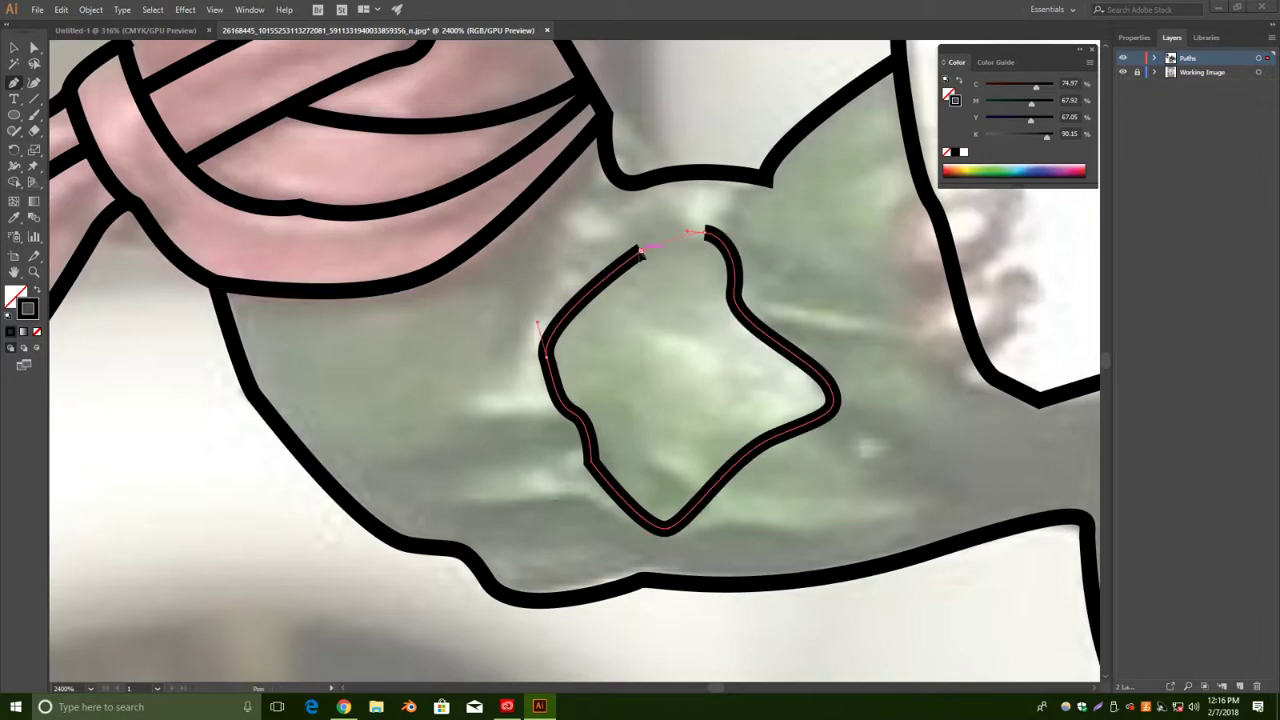
left_click(641, 251)
left_click(14, 48)
left_click(359, 357)
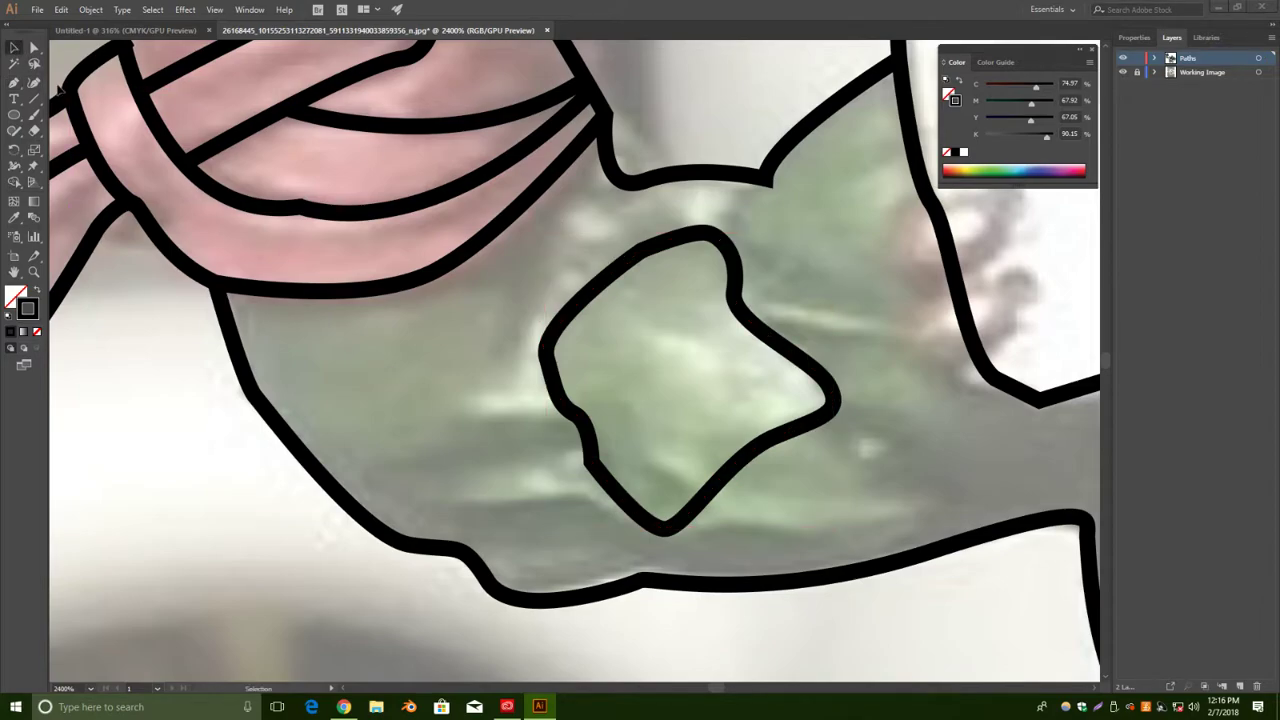
Draw two short curves joining the top of the arm patch to the two corners of the upper arm outline above it.
left_click(16, 84)
left_click(624, 181)
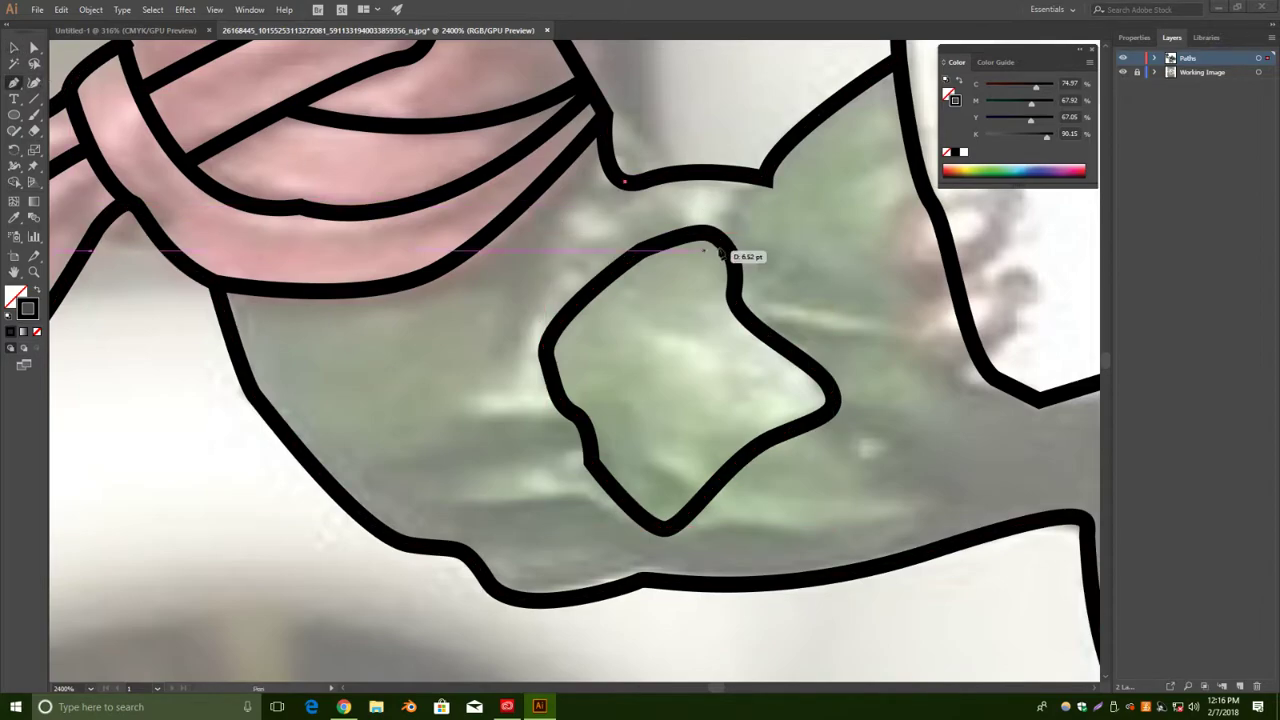
left_click_drag(705, 232, 734, 224)
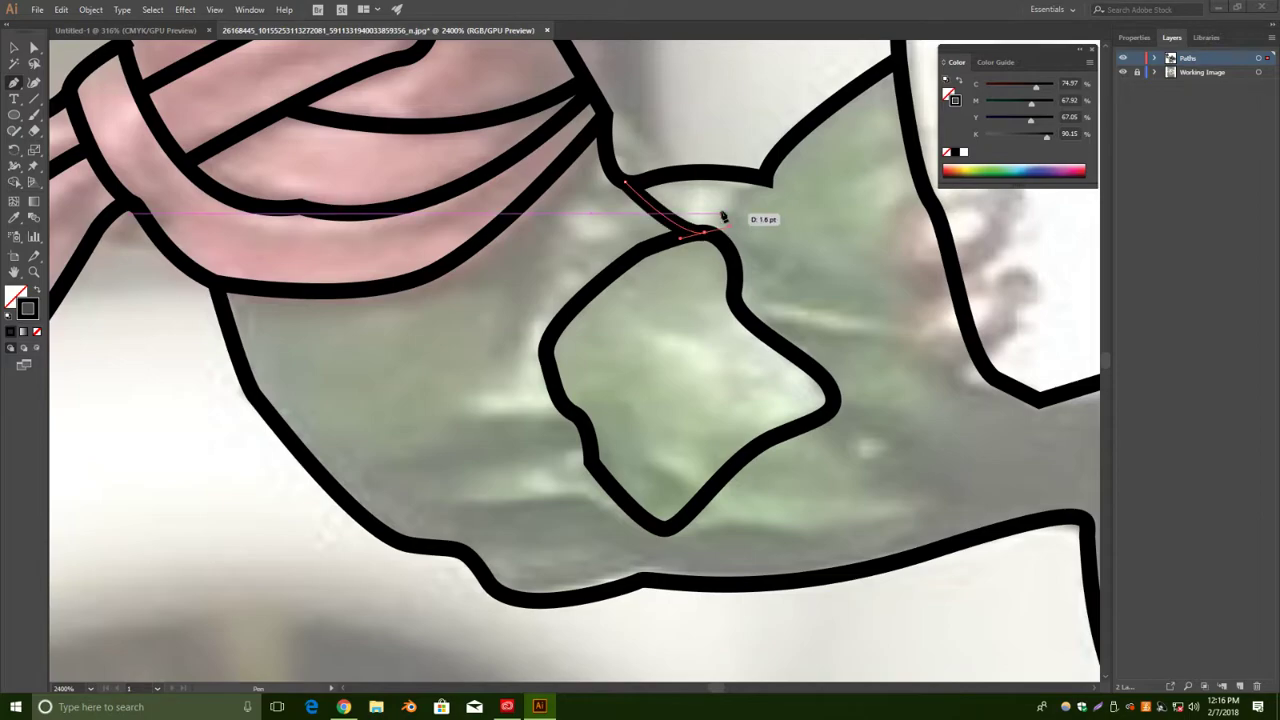
left_click(15, 48)
left_click(195, 285)
left_click(12, 84)
left_click(714, 236)
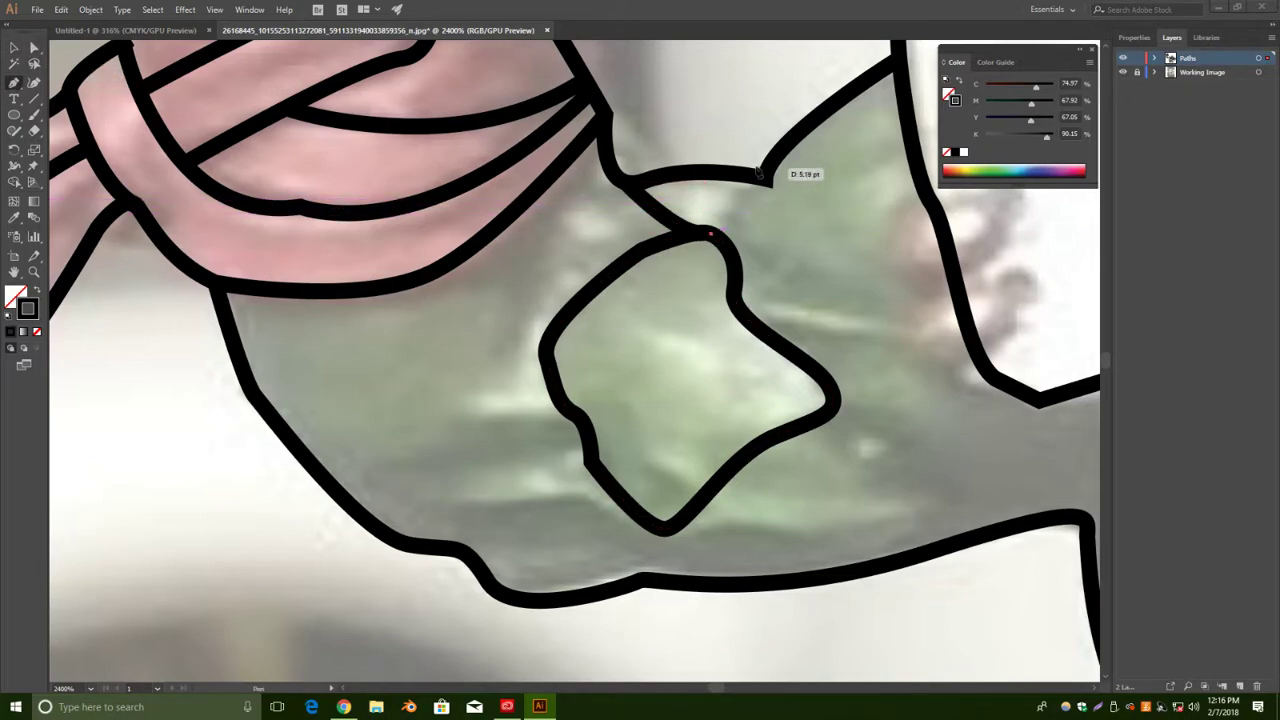
left_click_drag(766, 171, 630, 163)
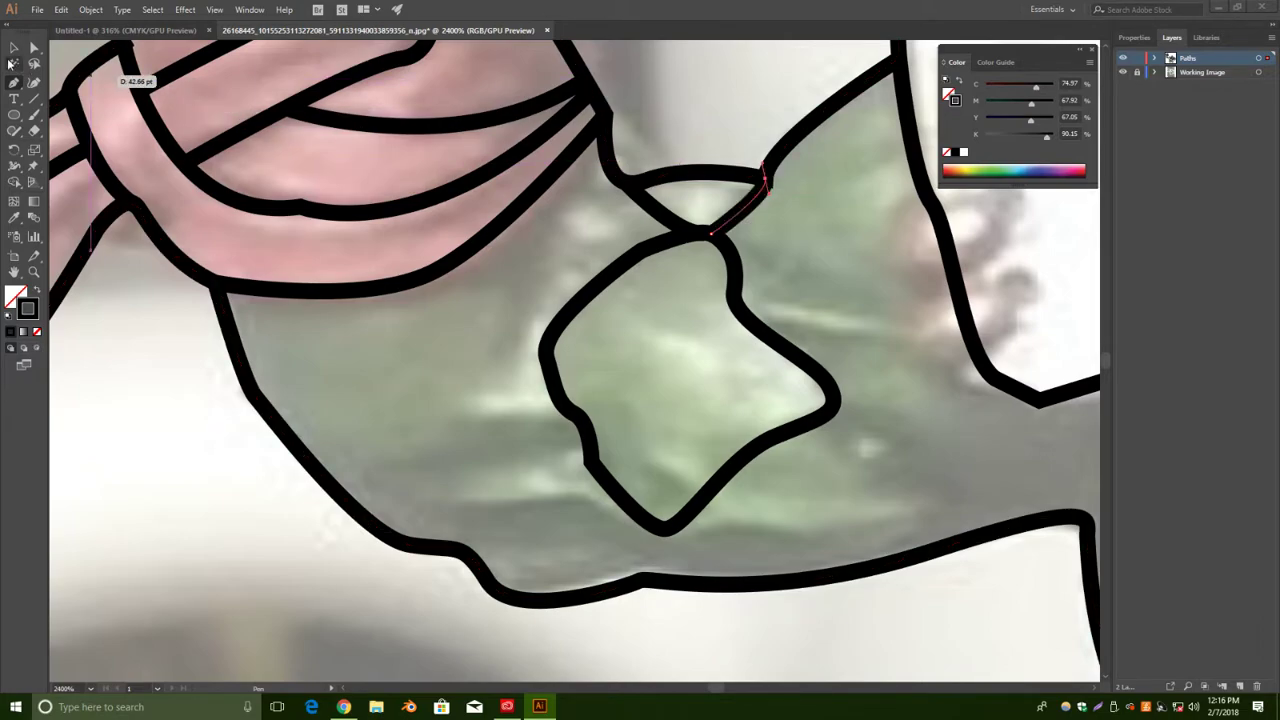
left_click(463, 394, "ctrl")
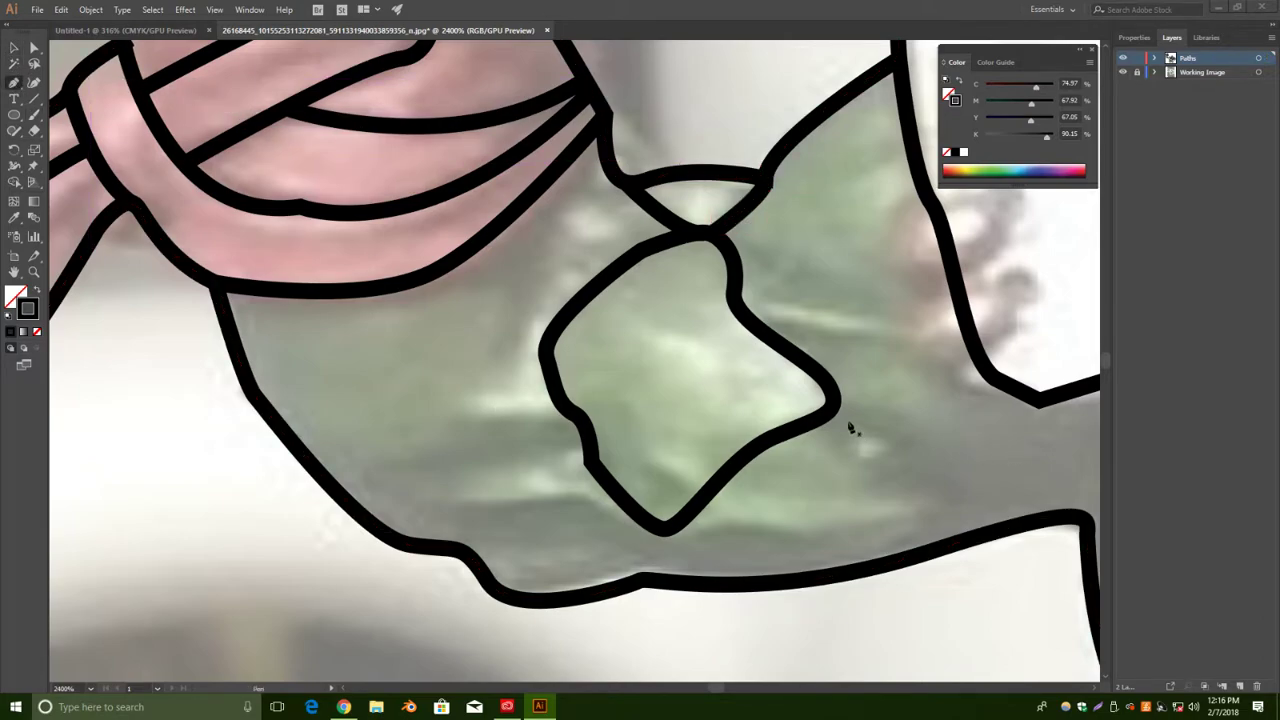
Draw a wavy path from the shoulder plate's edge down to the lower arm outline, separating the upper arm's dark shaded area.
left_click_drag(976, 356, 919, 442)
left_click_drag(906, 497, 950, 511)
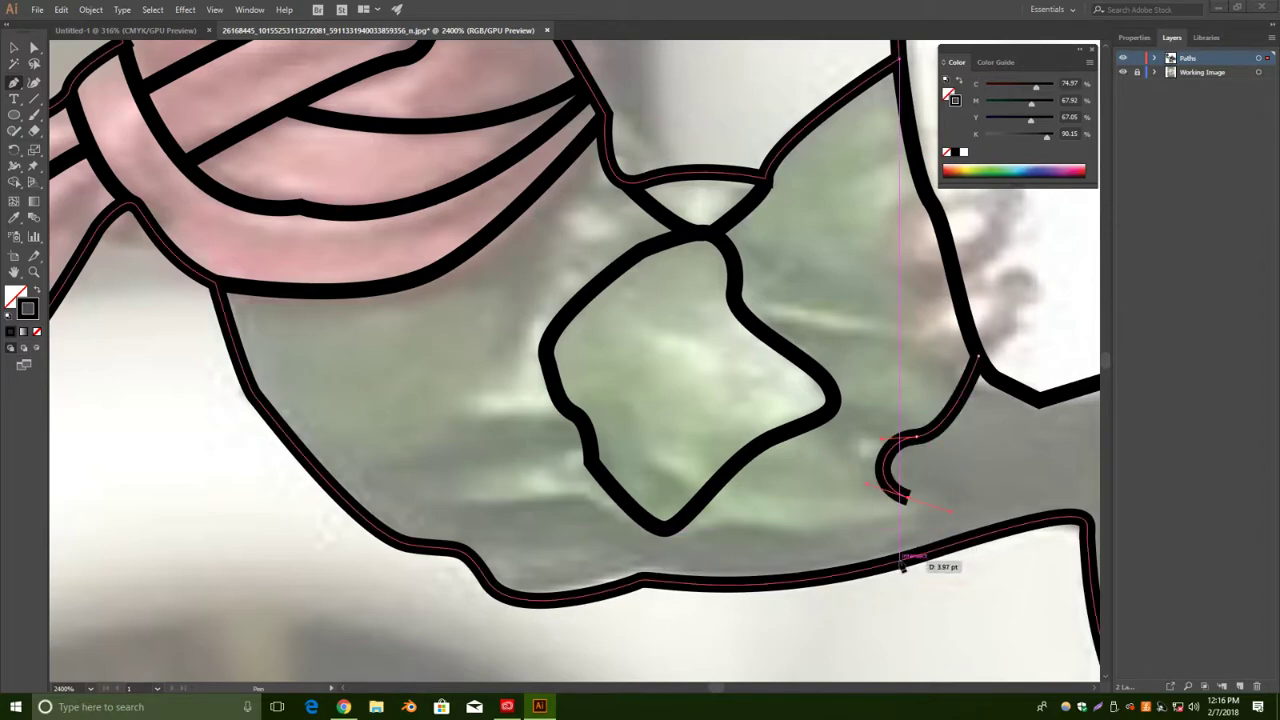
left_click(883, 561)
left_click(14, 48)
left_click(576, 479)
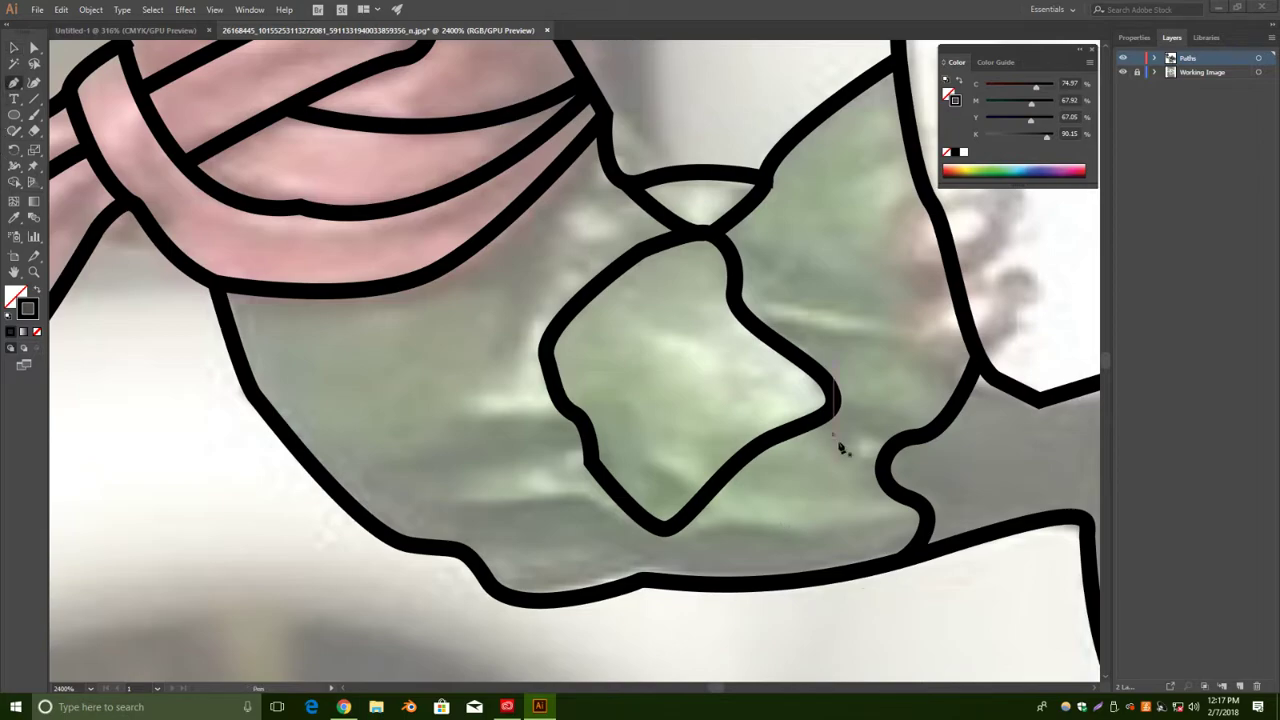
Draw a slightly curved line from the wavy path's lower bend to the bottom corner of the arm patch.
left_click(918, 505)
left_click(765, 523)
left_click(692, 516)
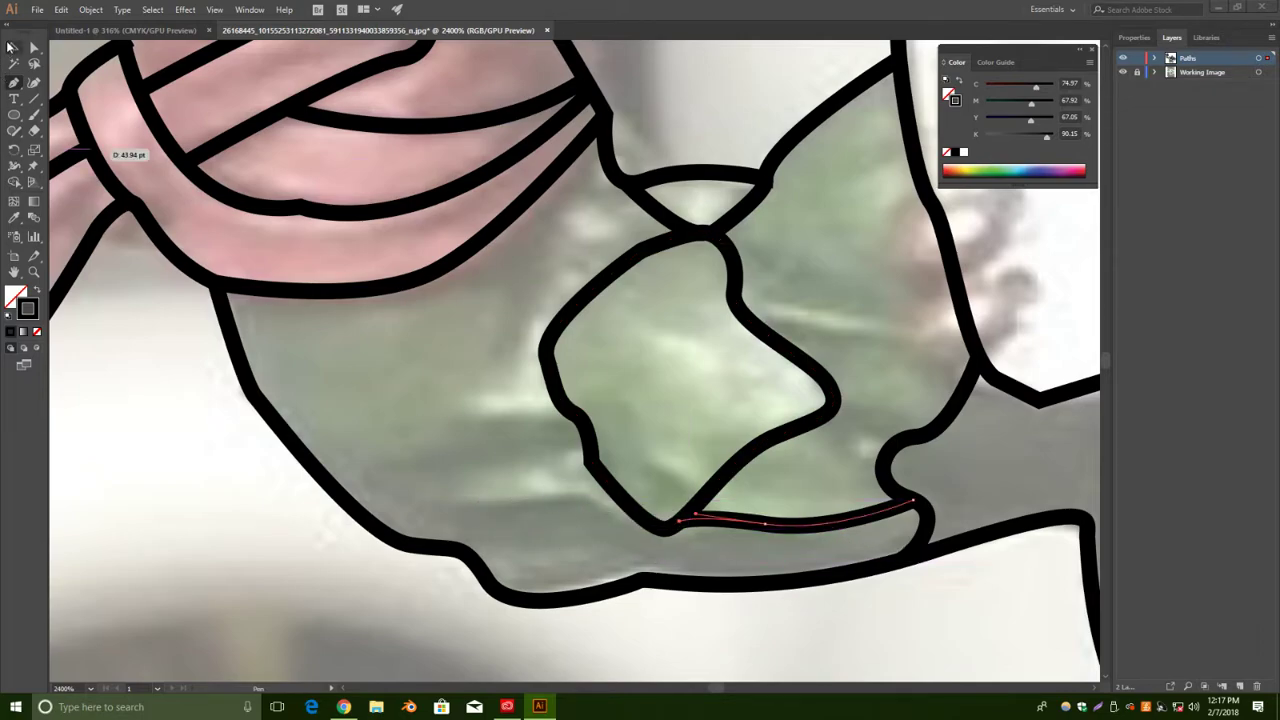
left_click(381, 392, "ctrl")
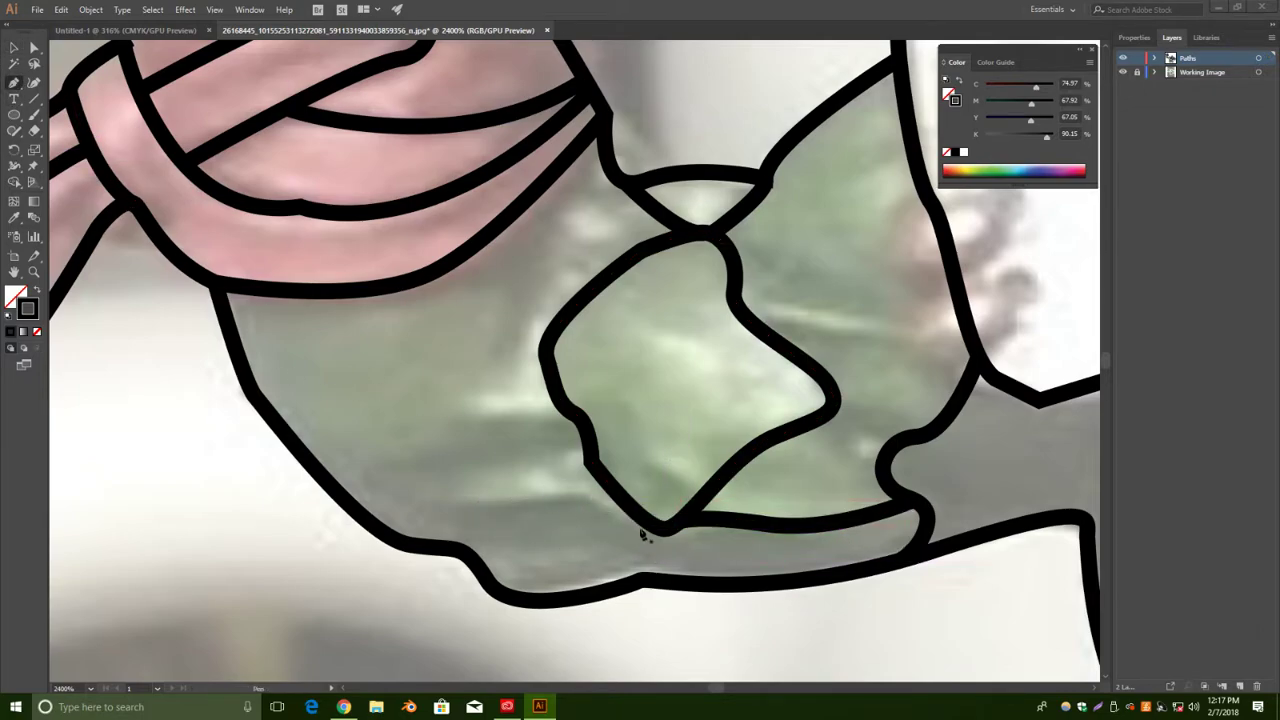
Draw the forearm's shadow edge from the patch's bottom corner along the lower arm and up to the pink wrist wrap.
left_click(640, 516)
left_click(548, 493)
left_click_drag(479, 502, 451, 500)
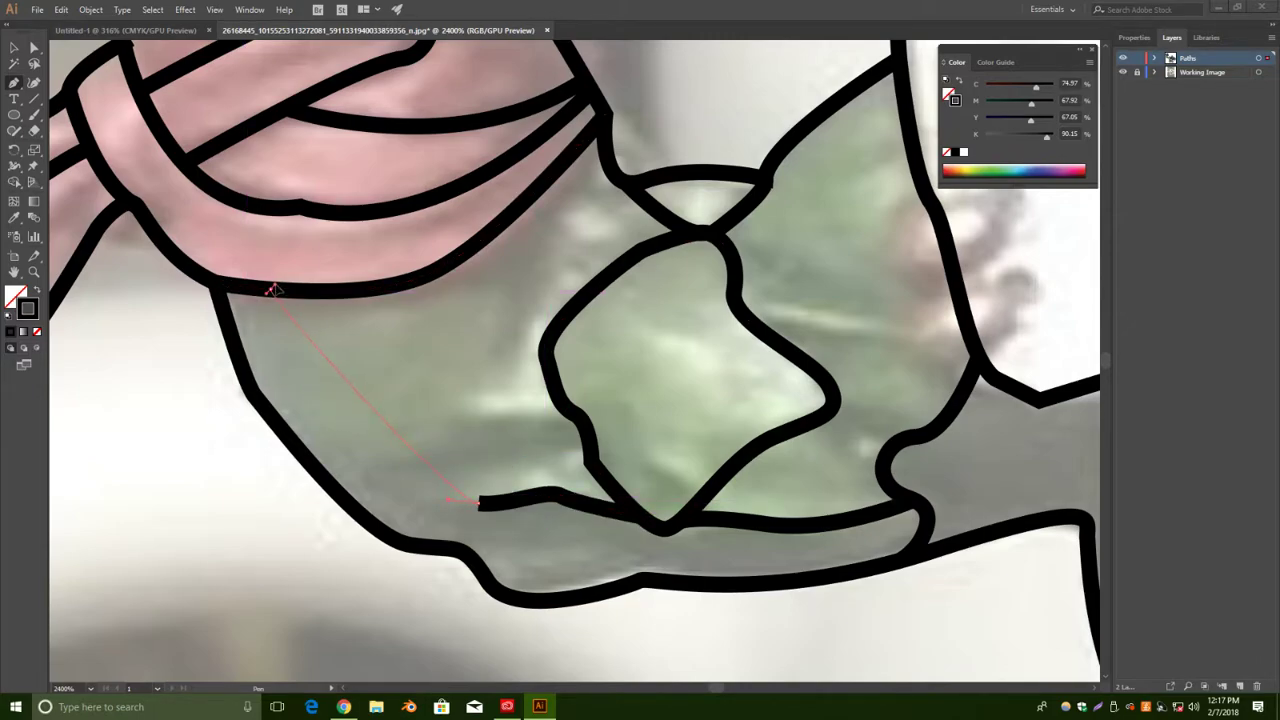
left_click(270, 291)
key("v")
left_click(425, 340)
Draw a curve just below the pink wrist wrap, following its lower edge from the forearm's shadow line to the upper arm outline.
left_click(298, 337)
left_click_drag(608, 159, 724, 74)
key("v")
left_click(757, 208)
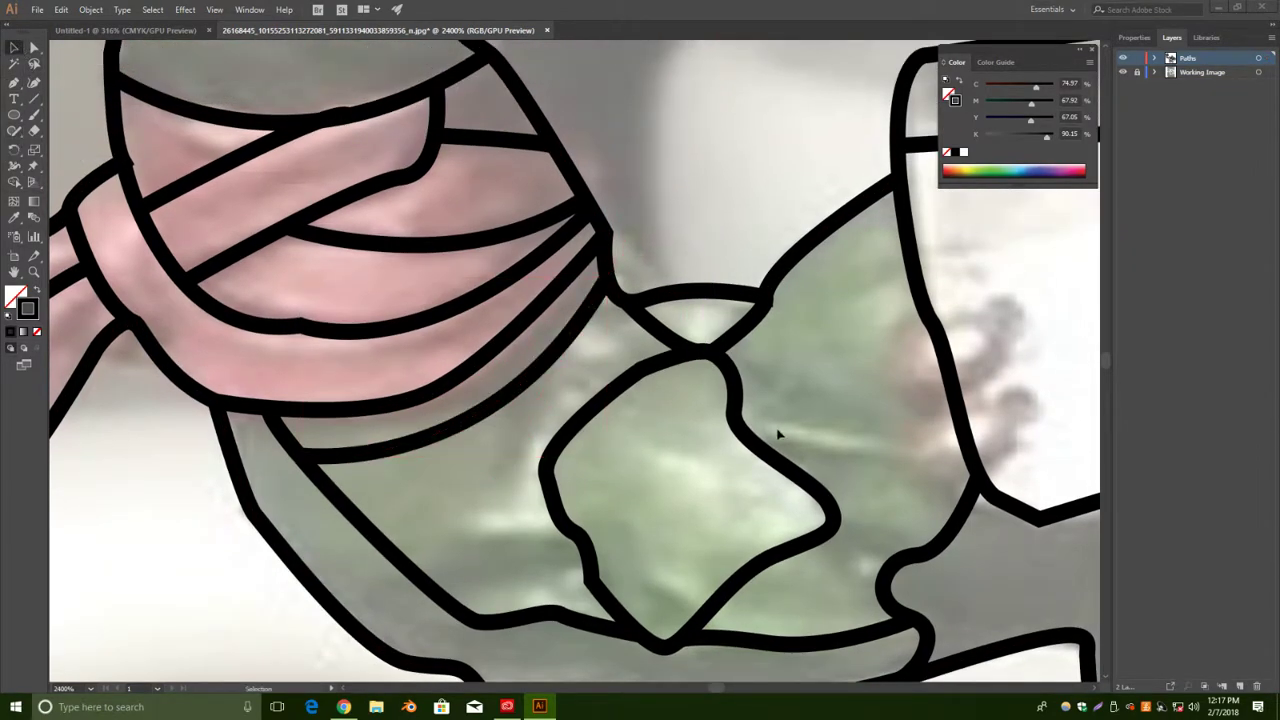
Draw a short line on the hip pouch from its beard-side outline to the lower edge of the inset panel.
key("ctrl+minus")
key("ctrl+minus")
key("ctrl+minus")
key("ctrl+minus")
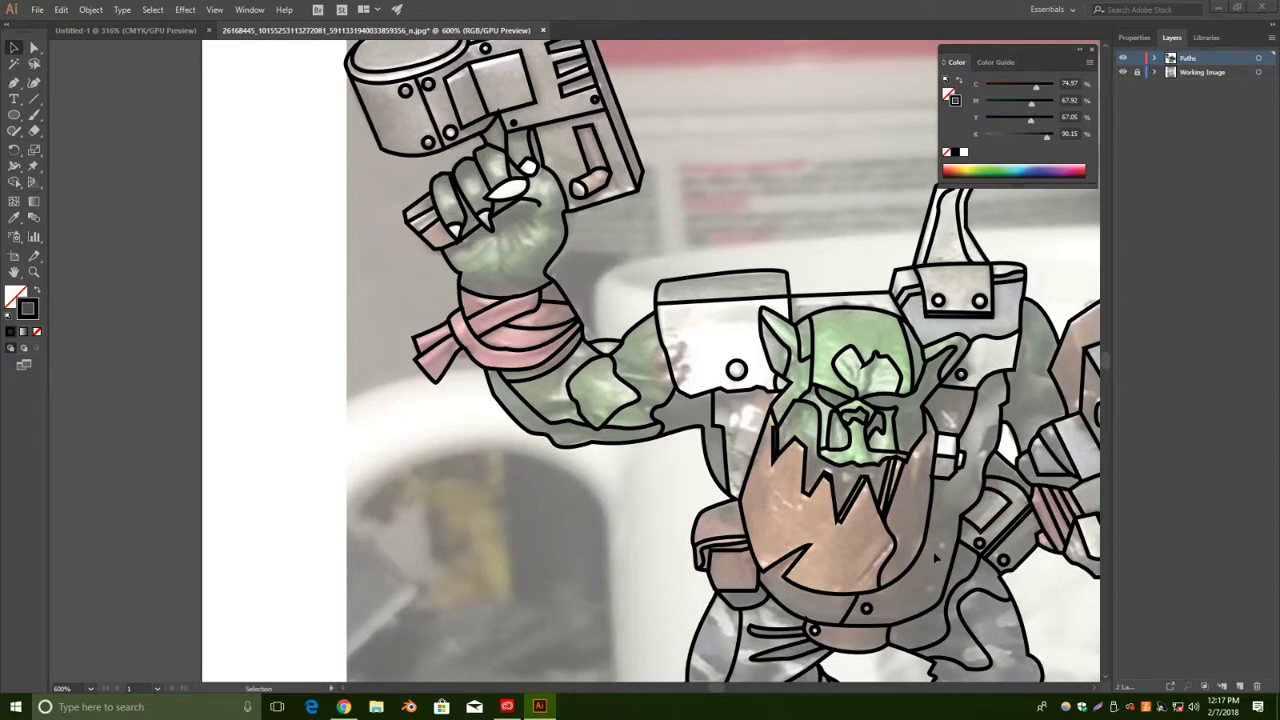
left_click_drag(948, 548, 799, 603)
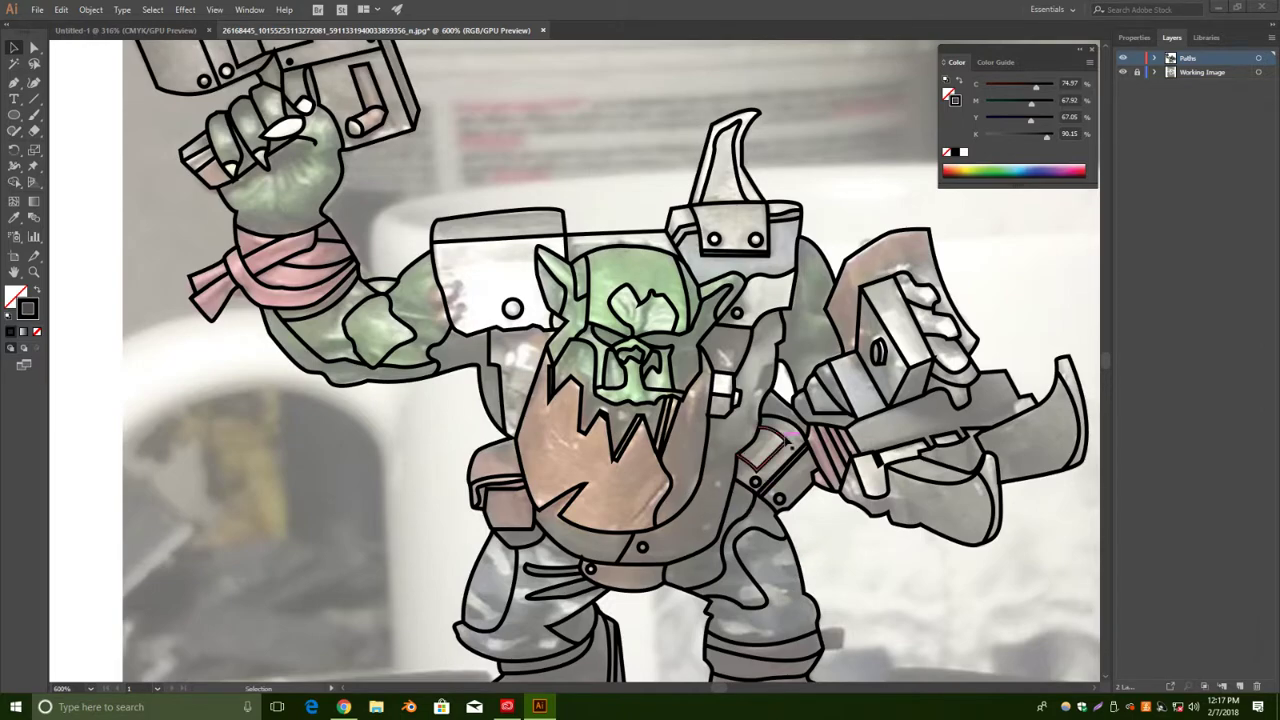
key("ctrl+plus")
key("ctrl+plus")
key("ctrl+plus")
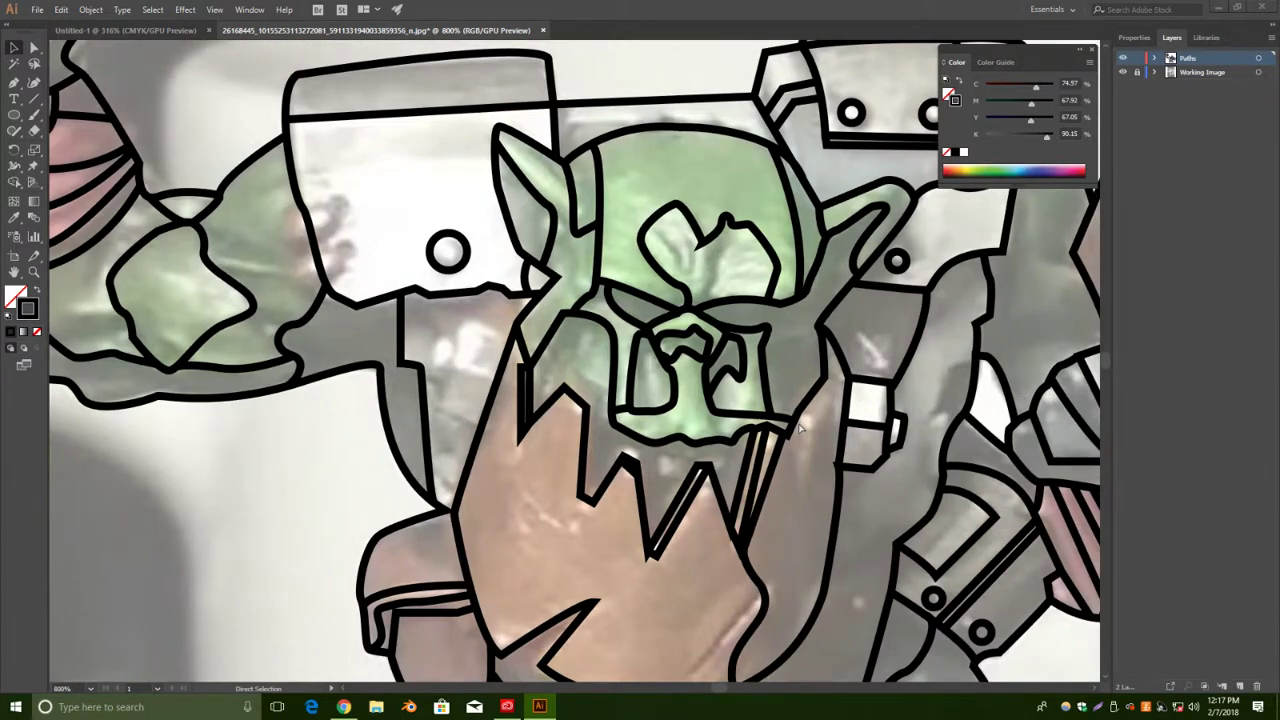
left_click_drag(1009, 533, 677, 286)
left_click_drag(861, 432, 739, 379)
left_click(15, 84)
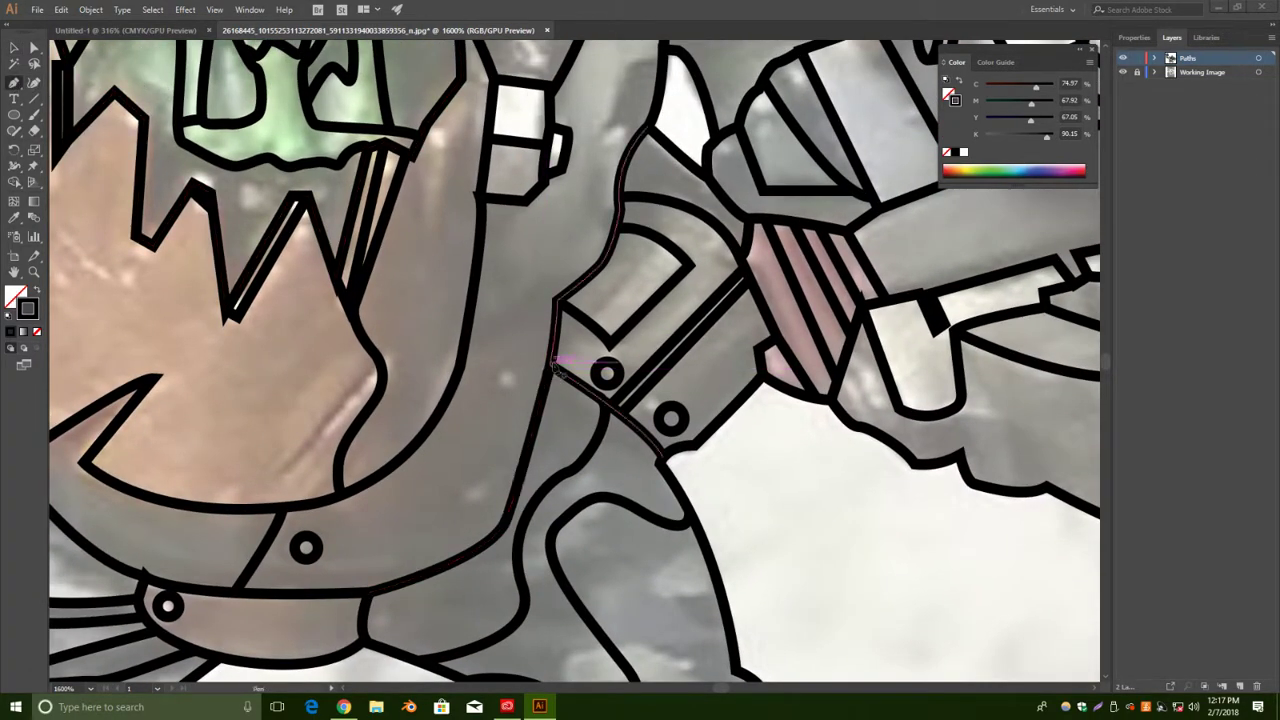
left_click(551, 356)
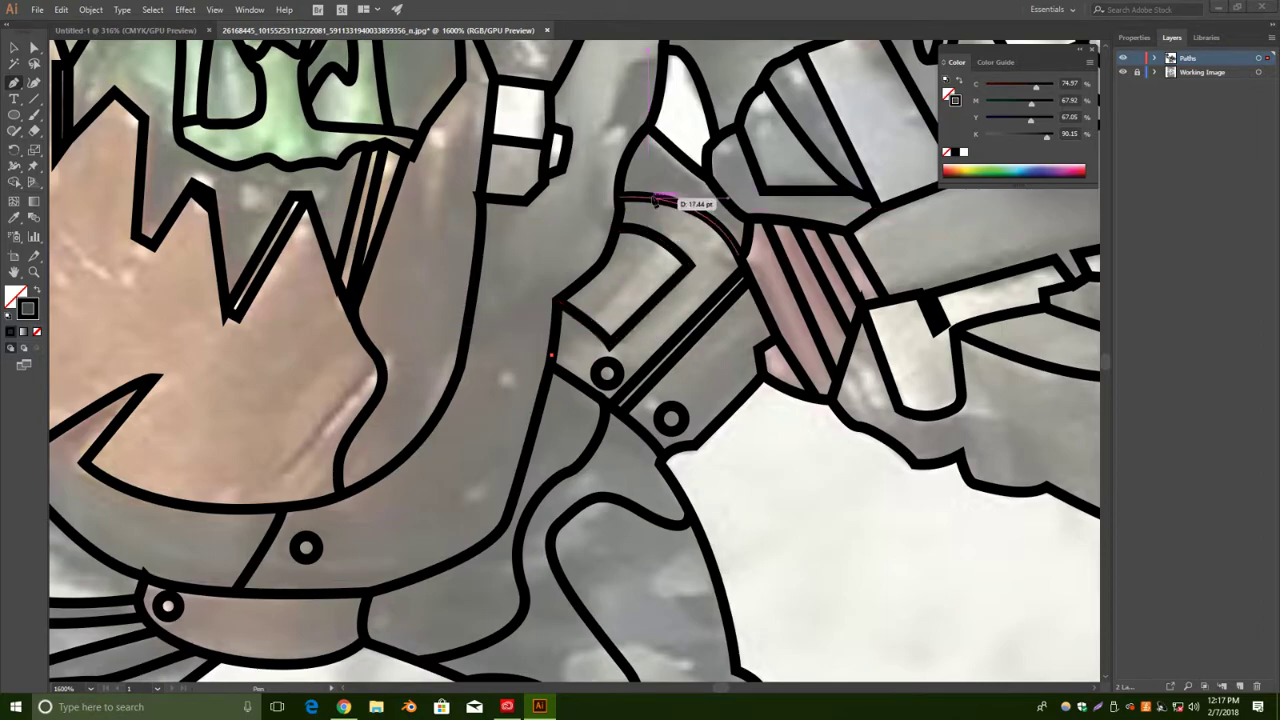
left_click(587, 324)
key("v")
Continue the line diagonally through the pouch's inset panel and extend it to the band edge above.
key("p")
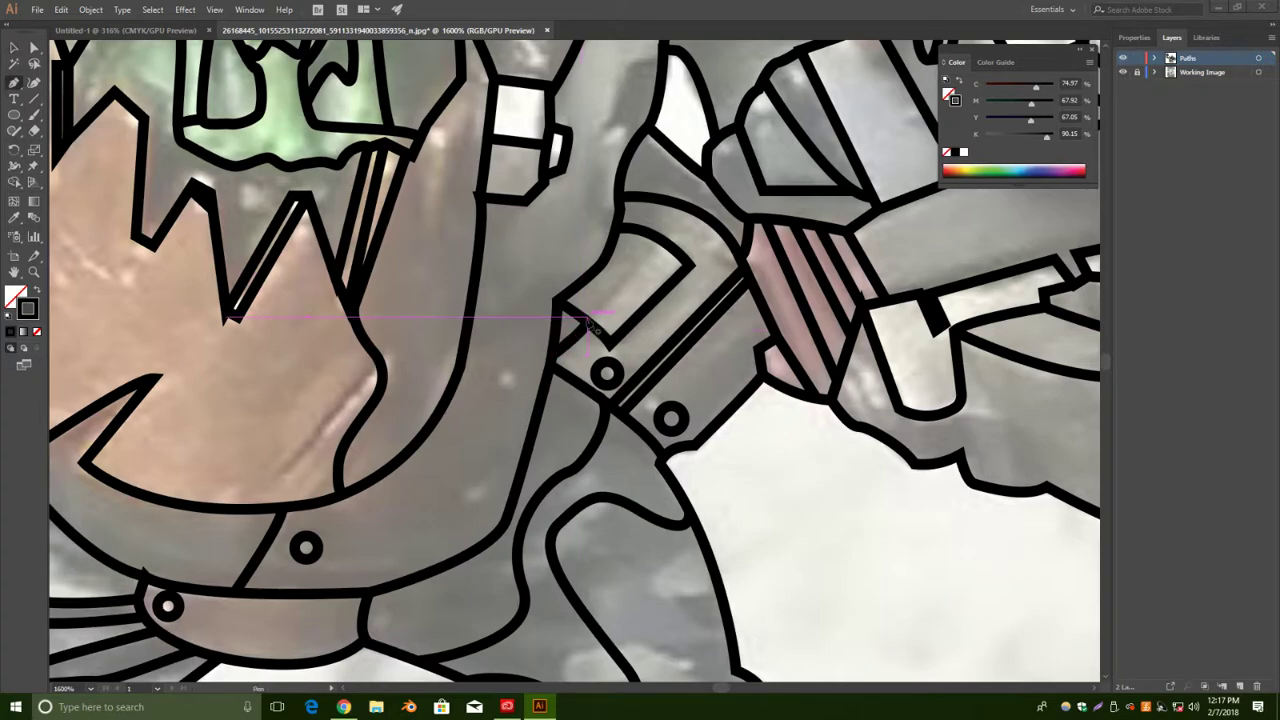
left_click(587, 324)
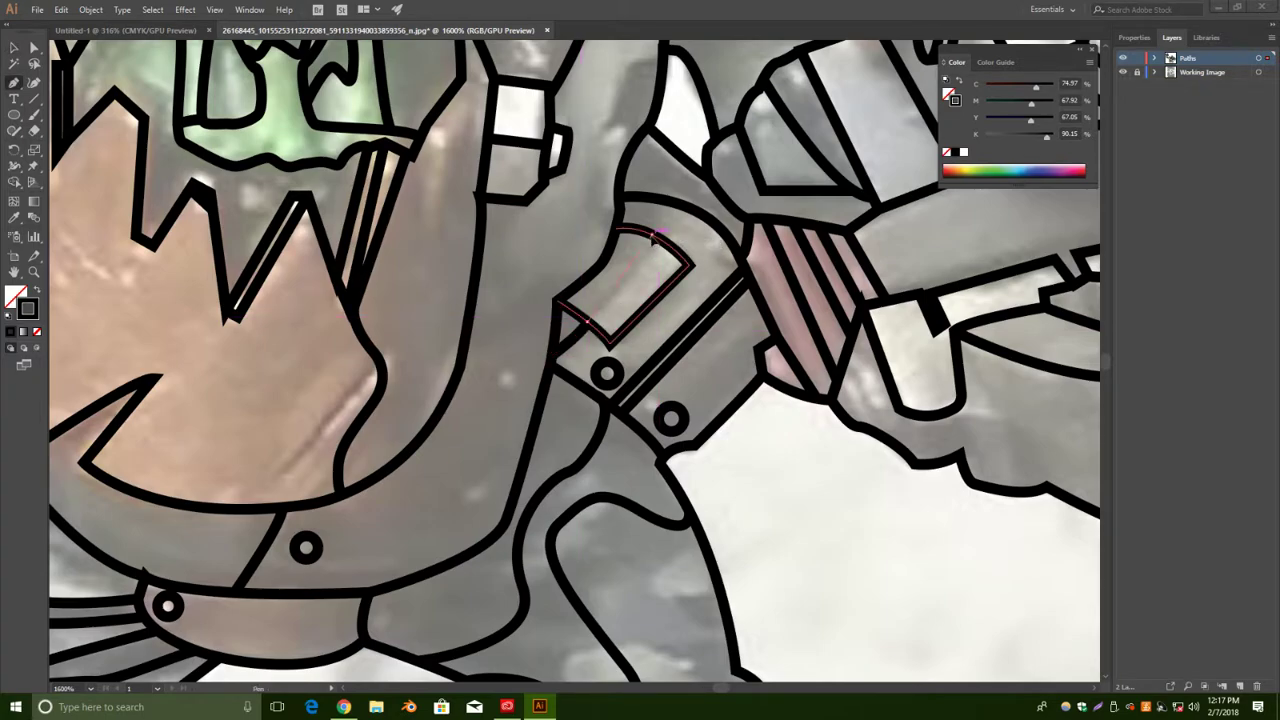
left_click(653, 236)
key("v")
left_click(670, 231)
key("p")
left_click_drag(655, 240, 660, 203)
key("v")
left_click(632, 313)
Draw a small circle for the rivet on the grey vest between the beard and the hip pouch.
left_click_drag(437, 300, 550, 285)
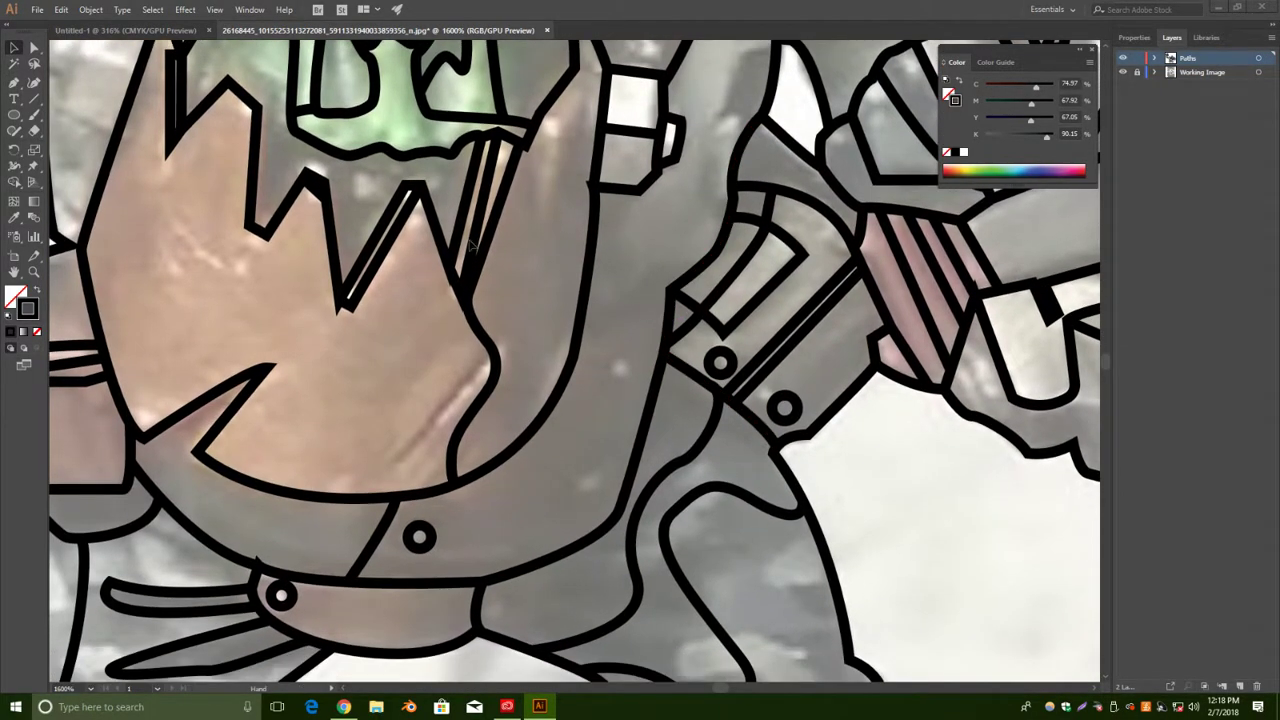
left_click(15, 115)
left_click_drag(609, 362, 634, 379)
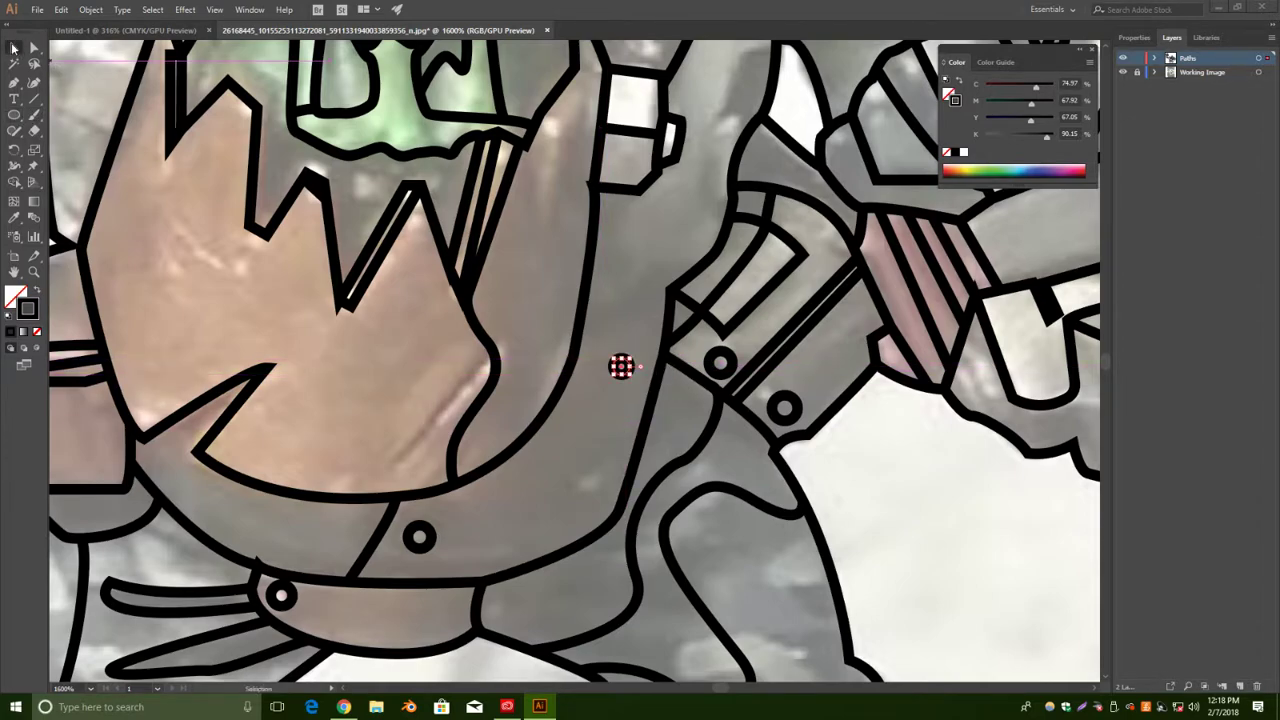
left_click(528, 462)
Draw a curve on the grey vest parallel to the beard-side edge, from the buckle's lower edge to the diagonal seam.
left_click(15, 83)
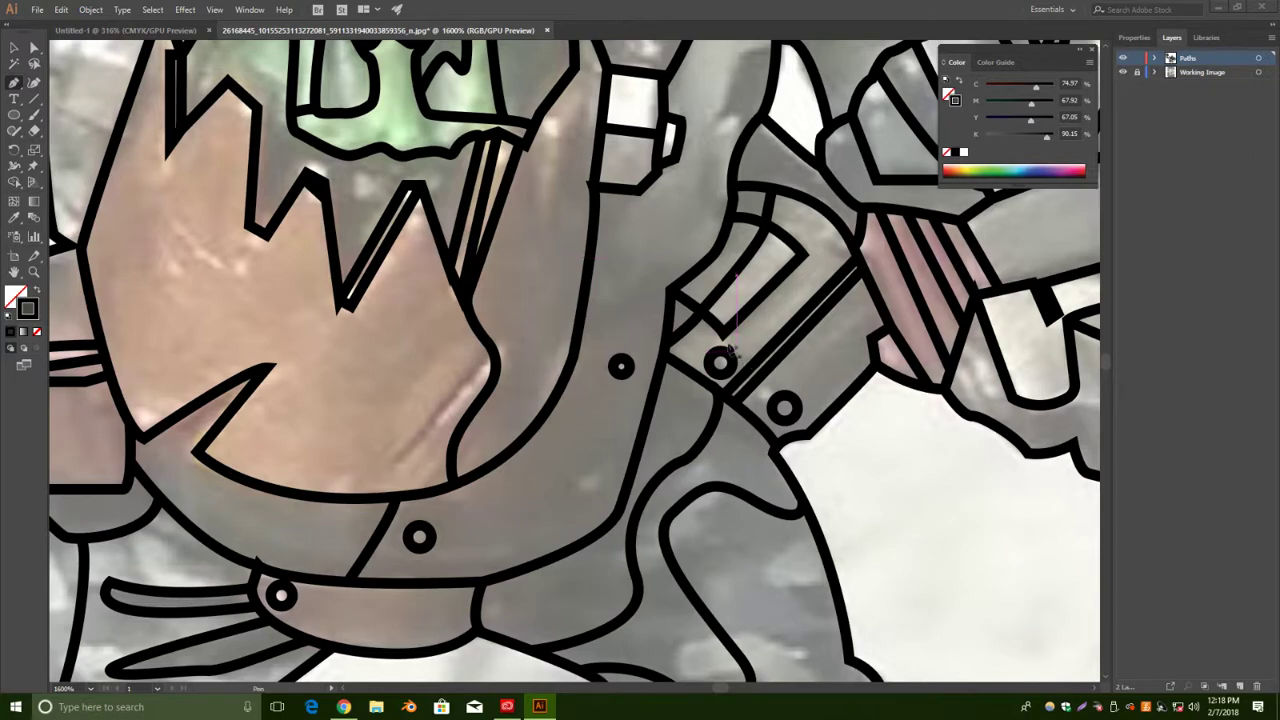
left_click(624, 188)
left_click_drag(388, 515, 160, 489)
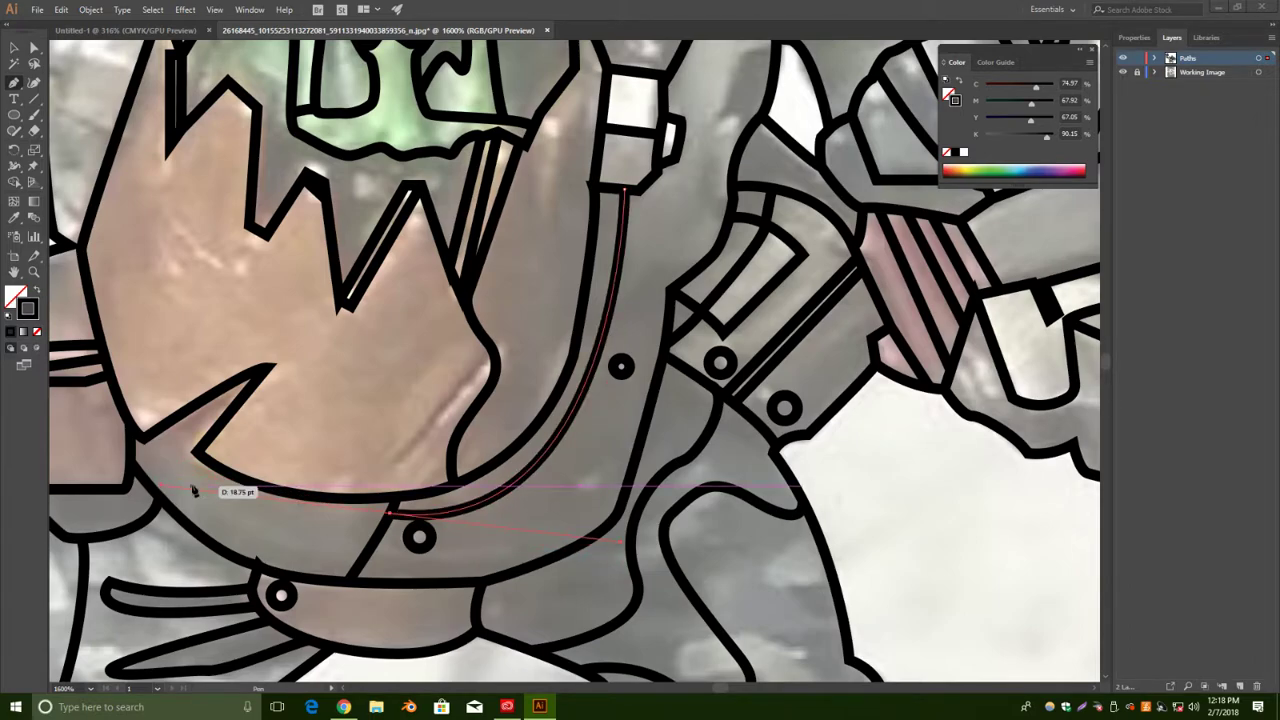
key("v")
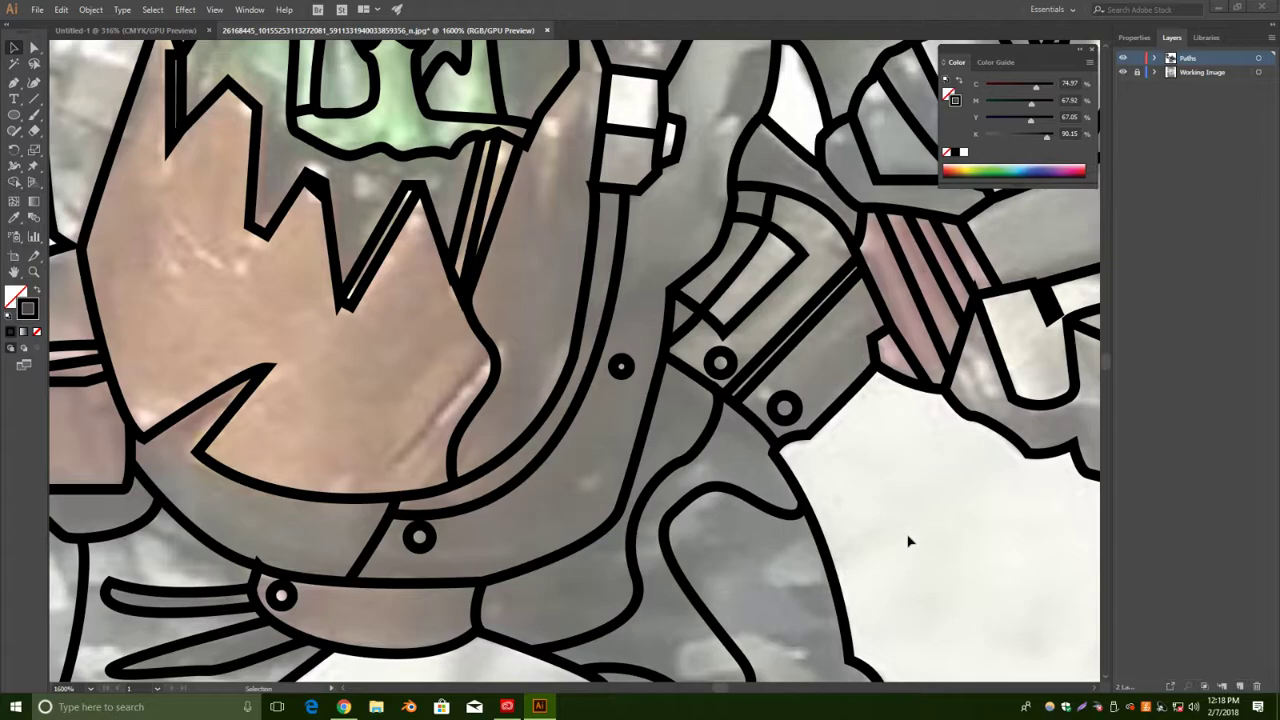
Draw a curved line across the base of the raised fist, separating the hand from the wrist above the pink wrap.
left_click_drag(476, 525, 666, 537)
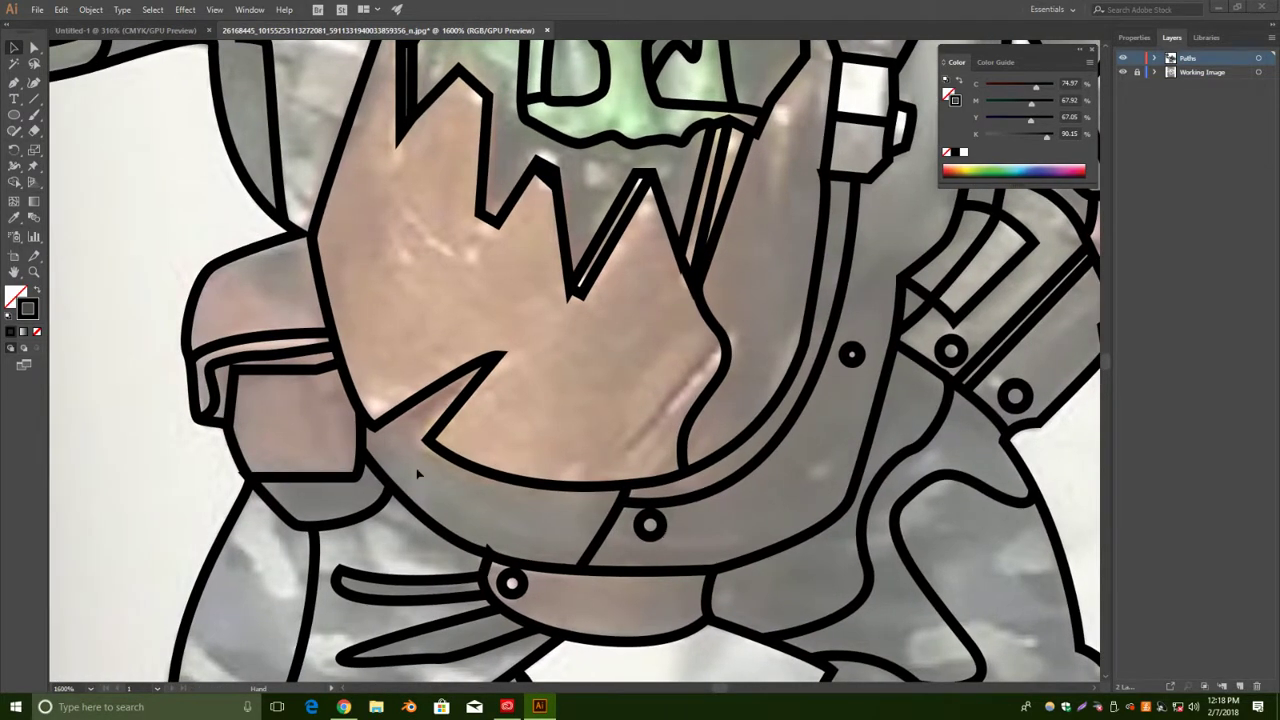
left_click_drag(272, 151, 620, 496)
left_click_drag(506, 415, 768, 543)
left_click_drag(345, 164, 525, 424)
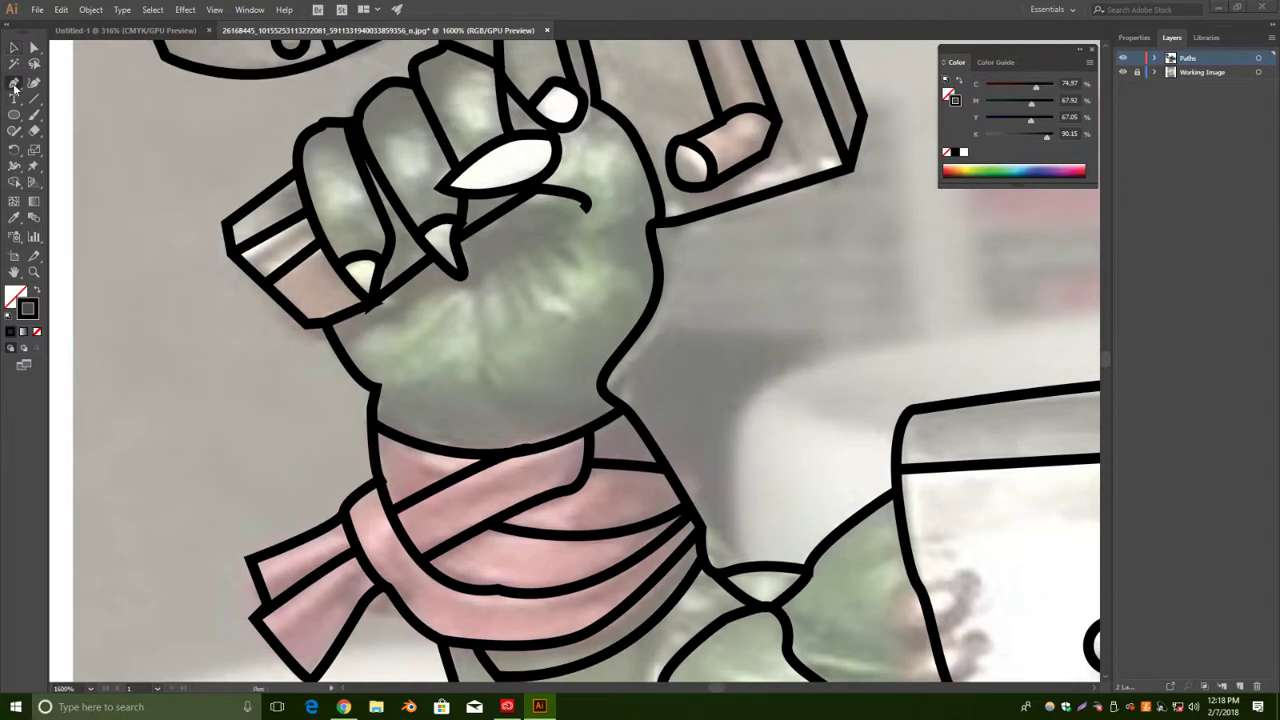
left_click(379, 389)
mouse_move(499, 283)
left_mouse_down()
mouse_move(501, 405)
mouse_move(521, 392)
left_mouse_up()
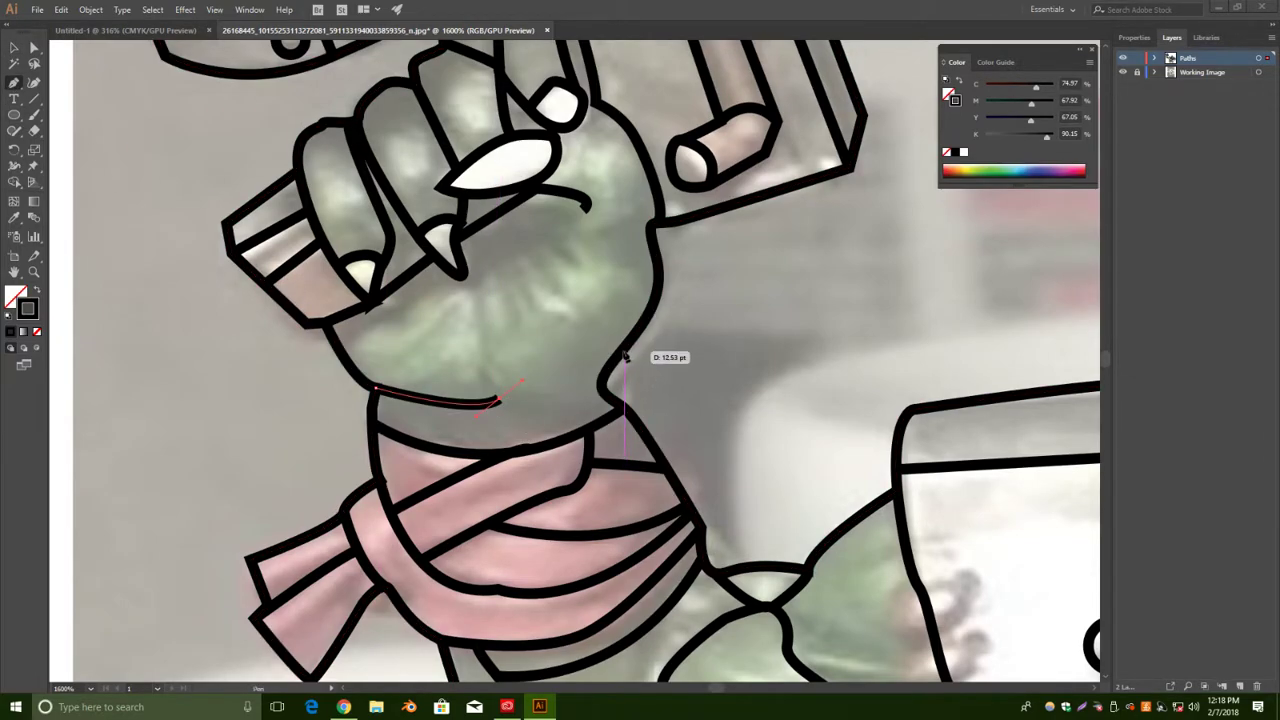
mouse_move(624, 348)
left_mouse_down()
mouse_move(629, 308)
mouse_move(648, 300)
left_mouse_up()
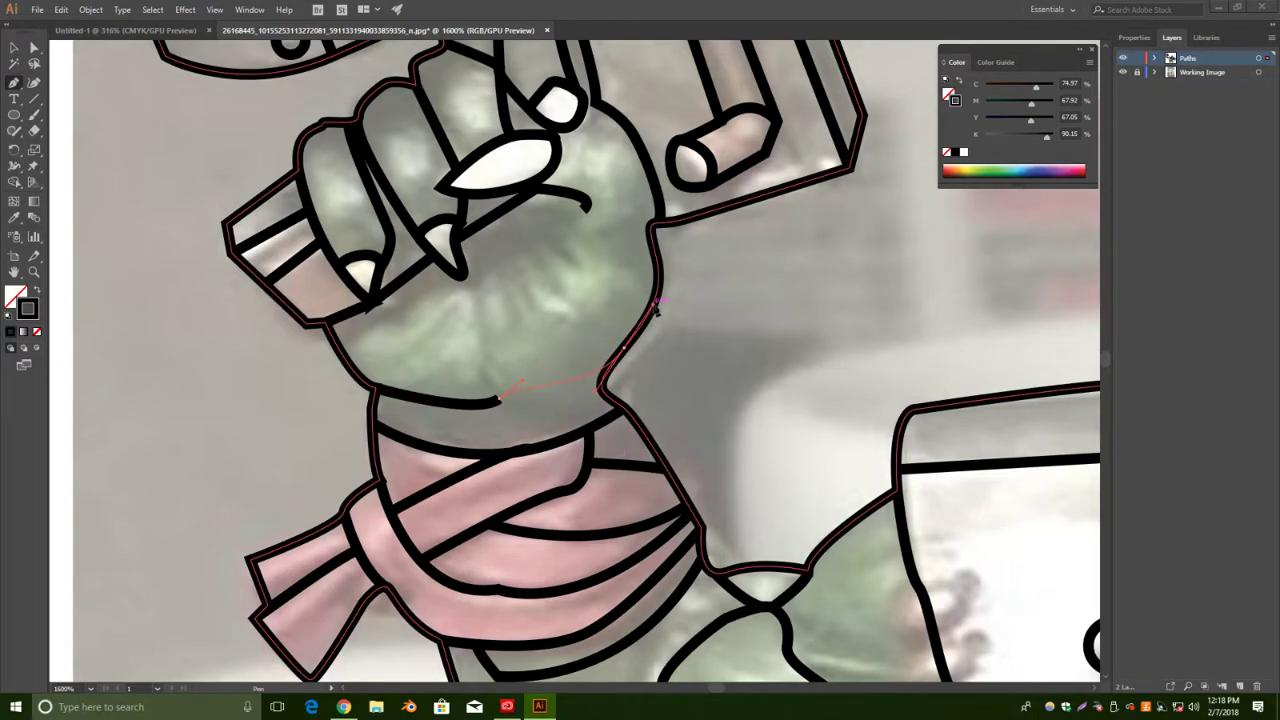
left_click(13, 49)
left_click(525, 293)
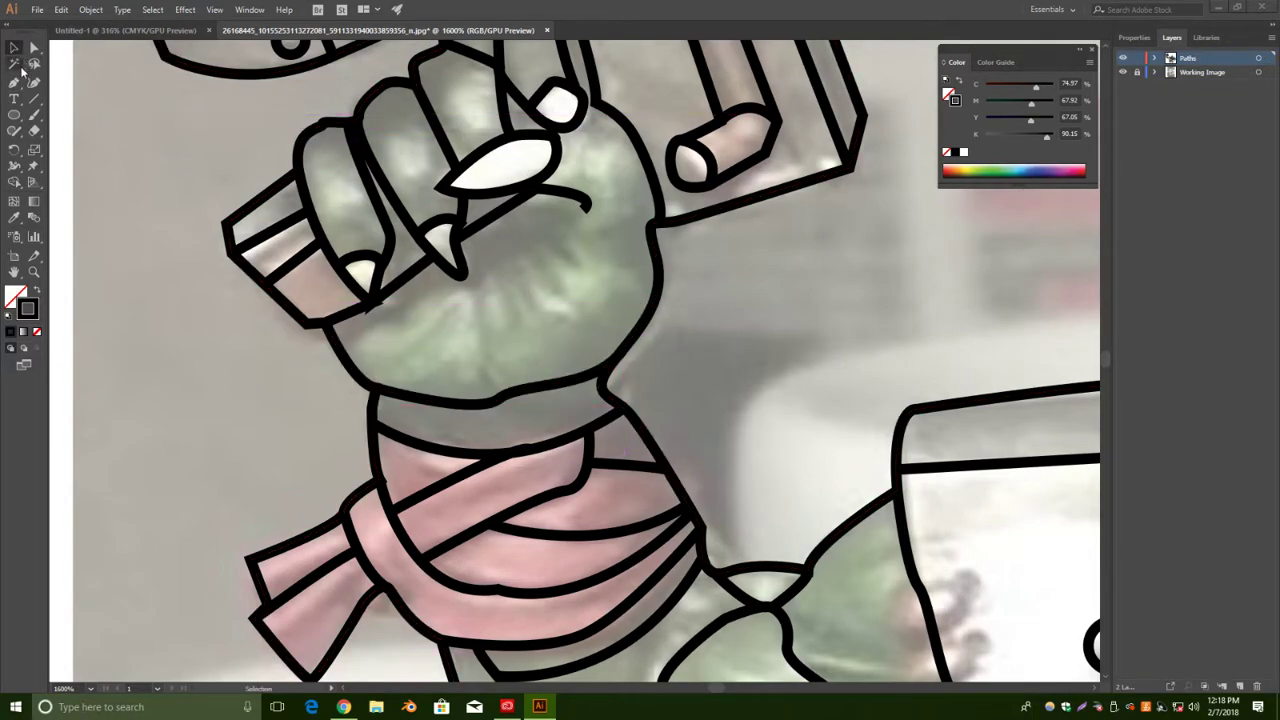
Draw an arched line over the fist's outermost finger, from its outer edge to the gap beside the next finger.
left_click(297, 158)
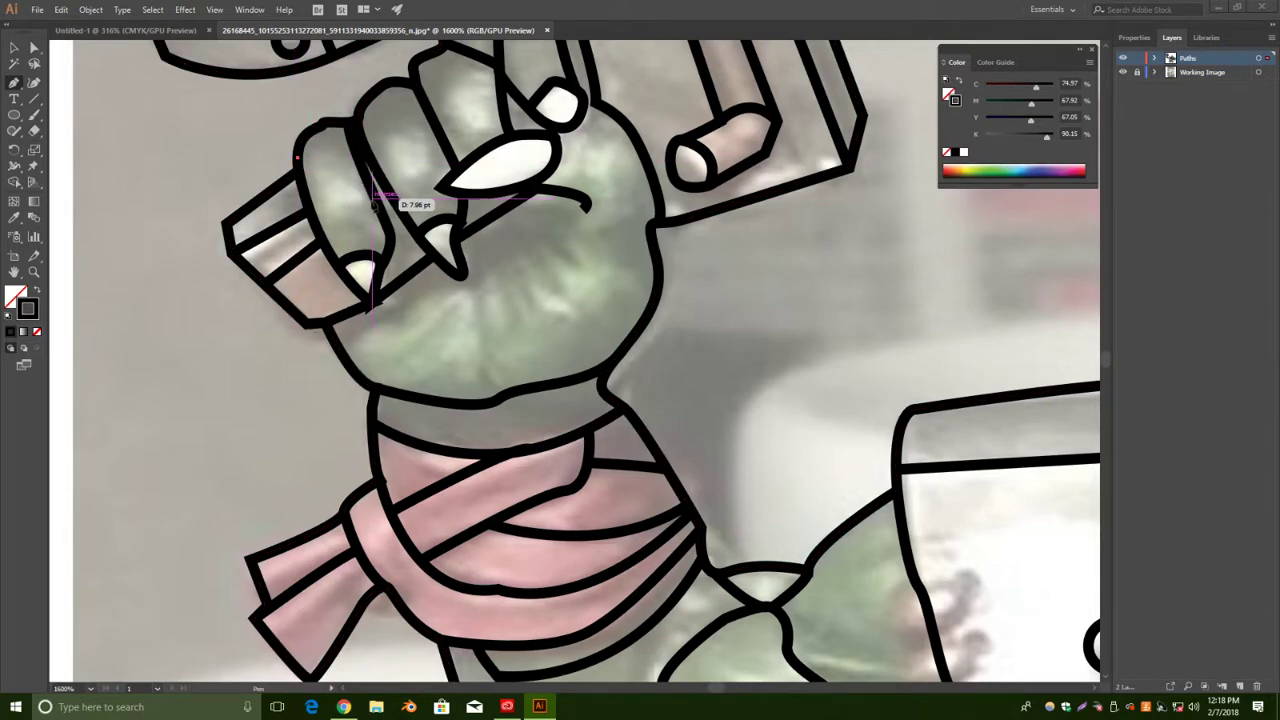
left_click(379, 207)
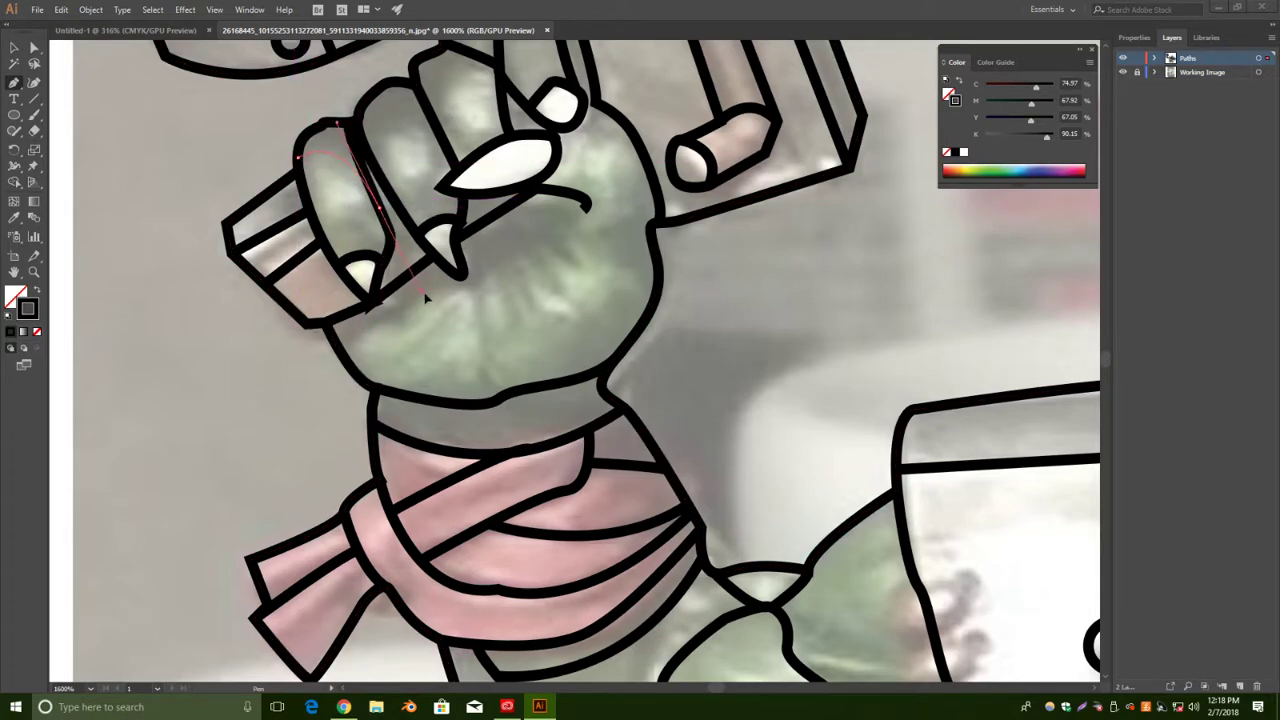
left_click(14, 47)
left_click(476, 309)
Draw a curve across the palm from the outermost finger's claw tip to the loose end of the thumb crease.
left_click_drag(476, 309, 541, 378)
left_click(14, 83)
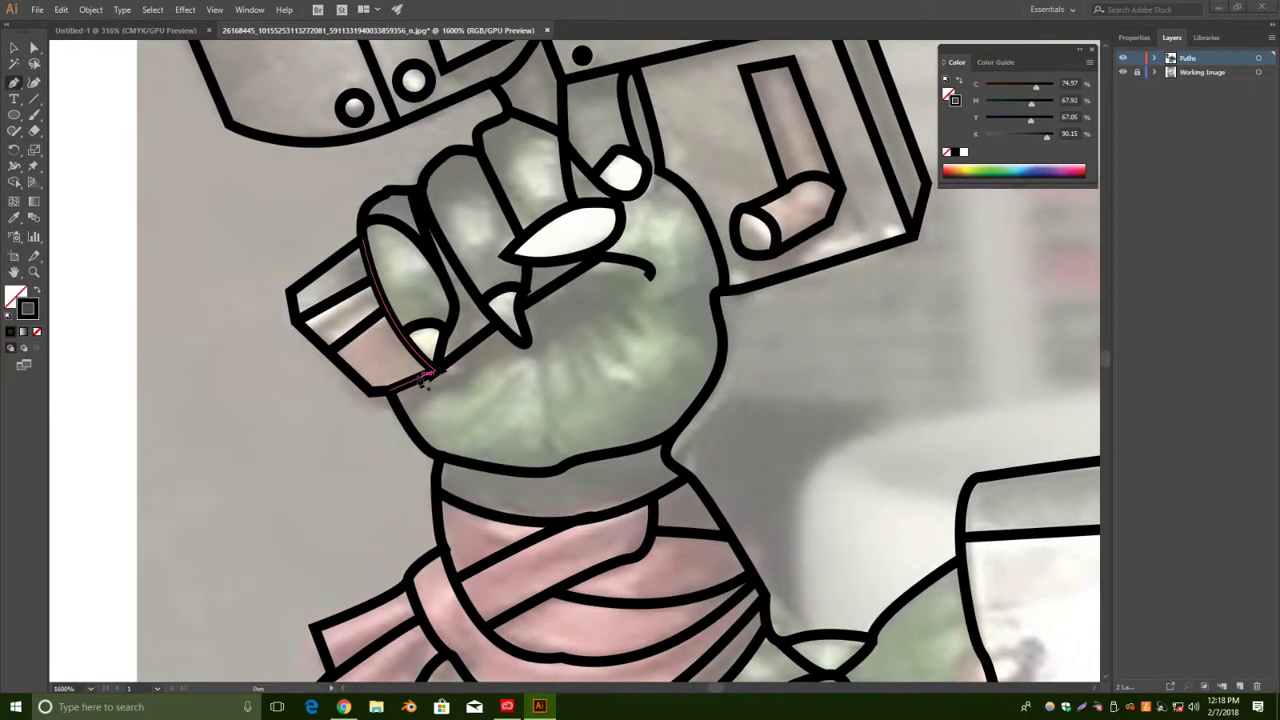
left_click_drag(651, 268, 651, 272)
left_click_drag(666, 228, 670, 218)
left_click(14, 48)
left_click(566, 424)
Draw a shading line inside the hand's outer edge, from beside the weapon grip down to the wrist line.
left_click(14, 83)
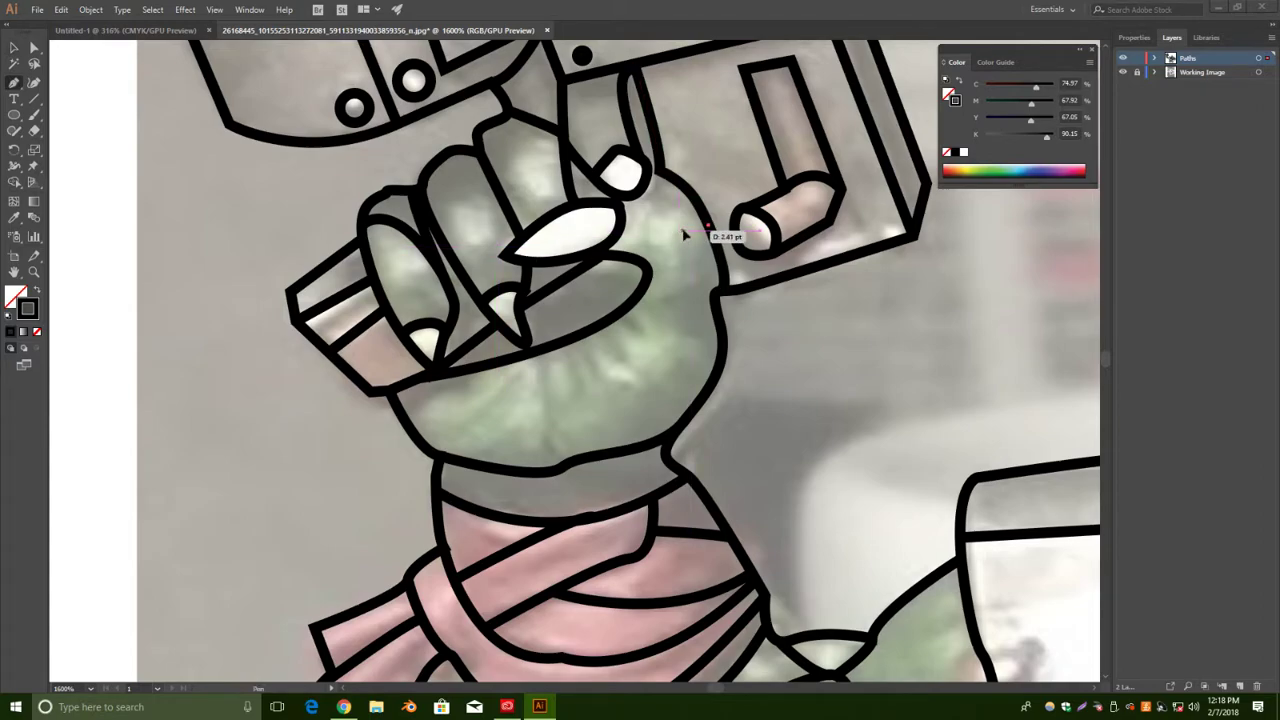
left_click_drag(677, 348, 690, 364)
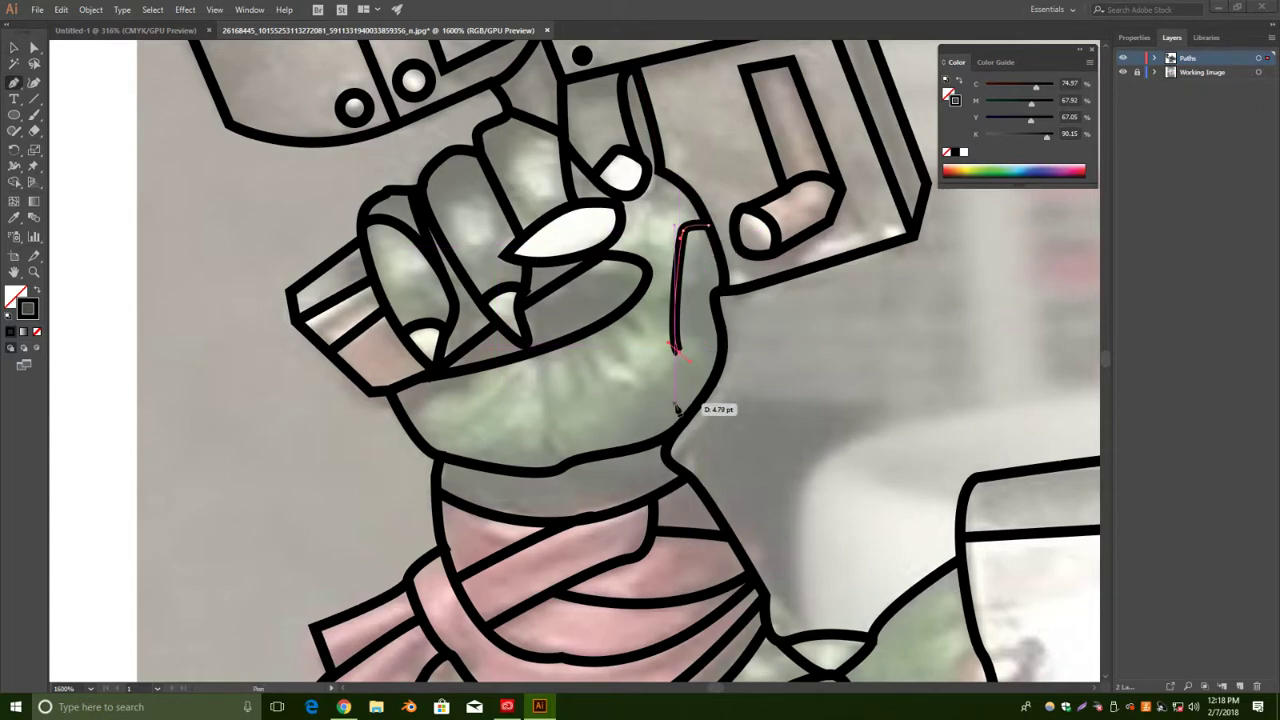
left_click_drag(635, 404, 605, 416)
left_click_drag(574, 461, 605, 478)
key("v")
left_click(485, 398)
Draw an arched knuckle line across the fist's second finger, ending at the outline of the third finger.
key("p")
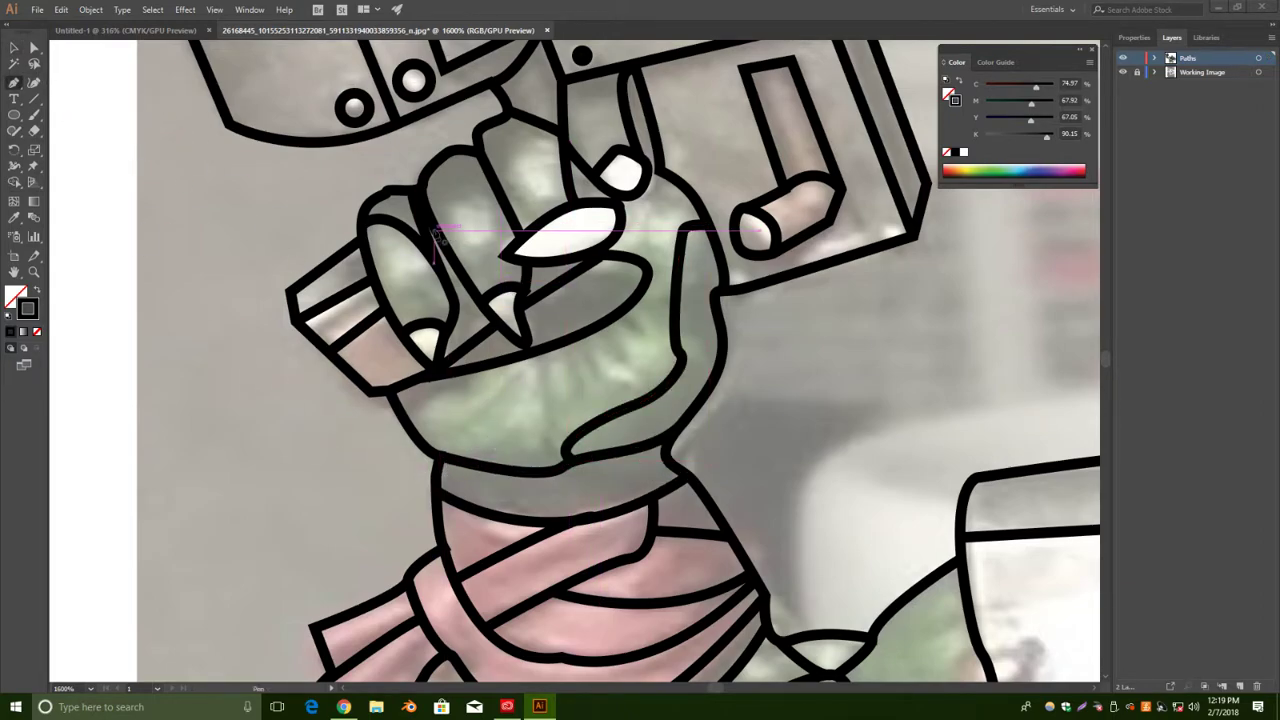
mouse_move(422, 189)
left_mouse_down()
mouse_move(475, 194)
mouse_move(523, 229)
left_mouse_up()
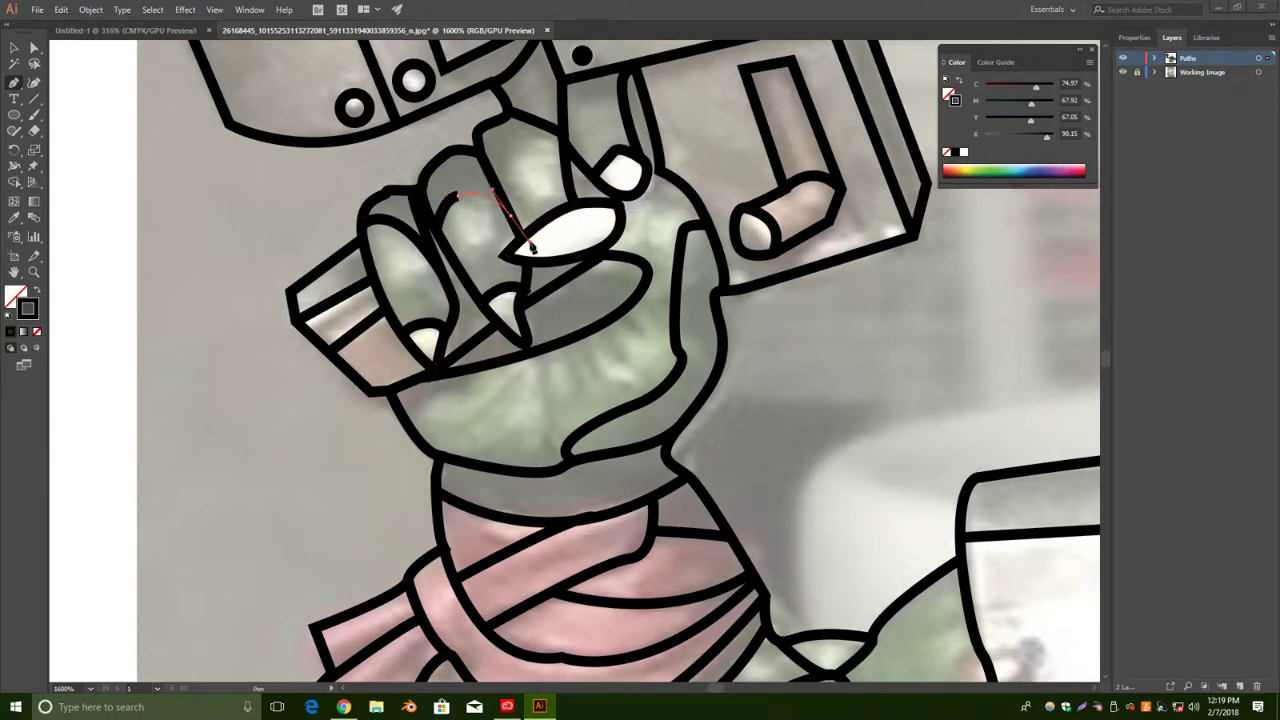
key("v")
left_click(268, 176)
Draw the curved base of the small knob on top of the weapon, from the round drum up to the larger knob.
key("space")
left_click_drag(268, 176, 547, 344)
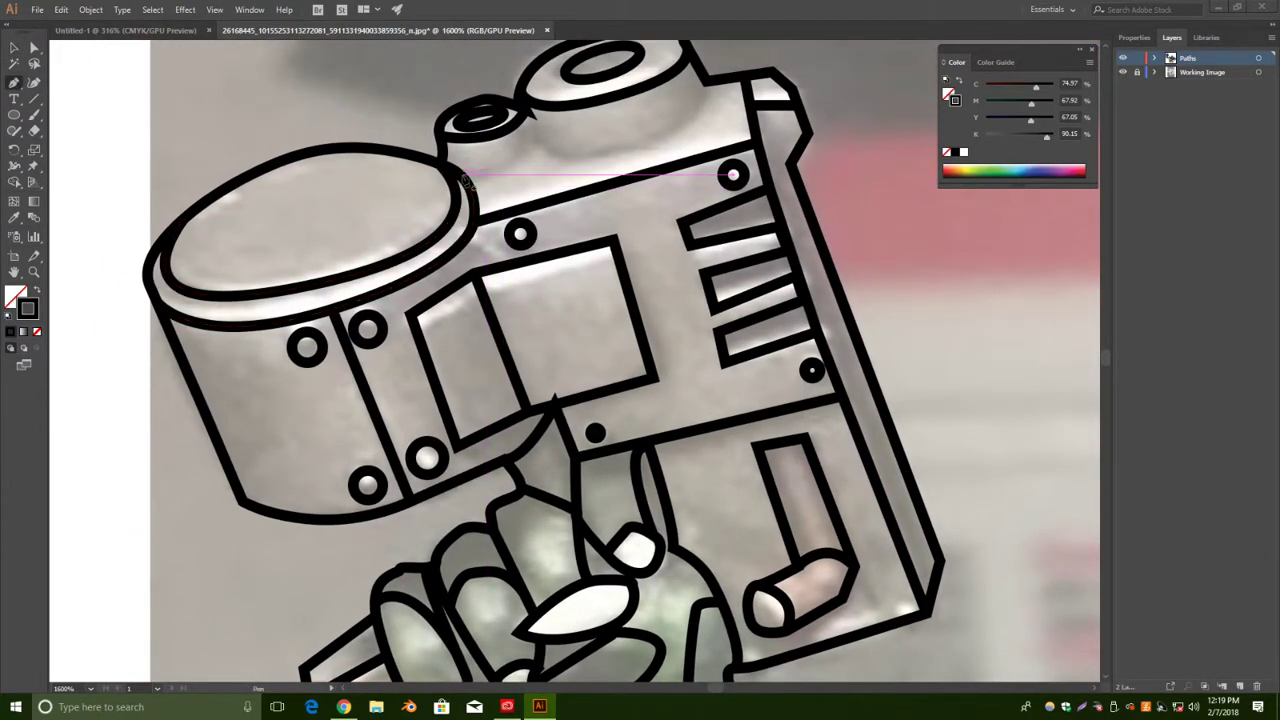
left_click_drag(464, 177, 533, 160)
left_click(524, 107)
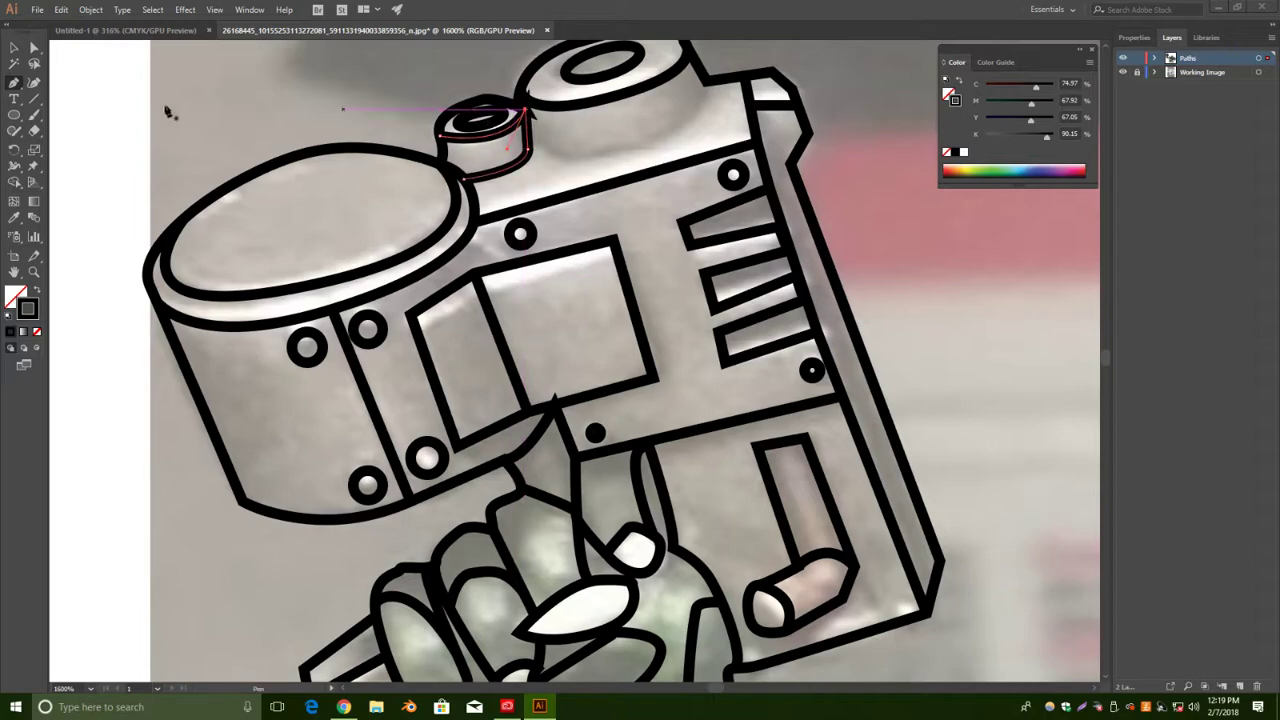
left_click(14, 47)
left_click(98, 116)
Draw the curved base of the weapon's larger knob, from the small knob's side to the weapon's outer outline.
left_click(13, 83)
left_click(527, 145)
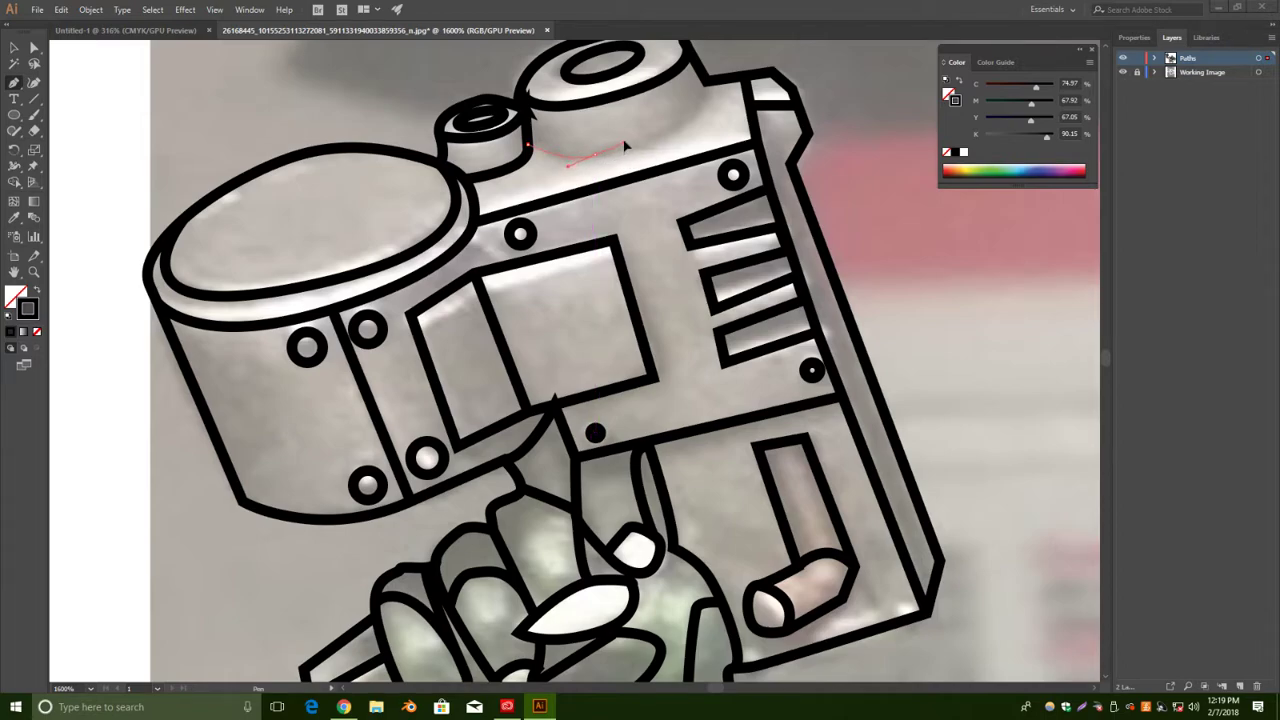
left_click_drag(595, 155, 643, 171)
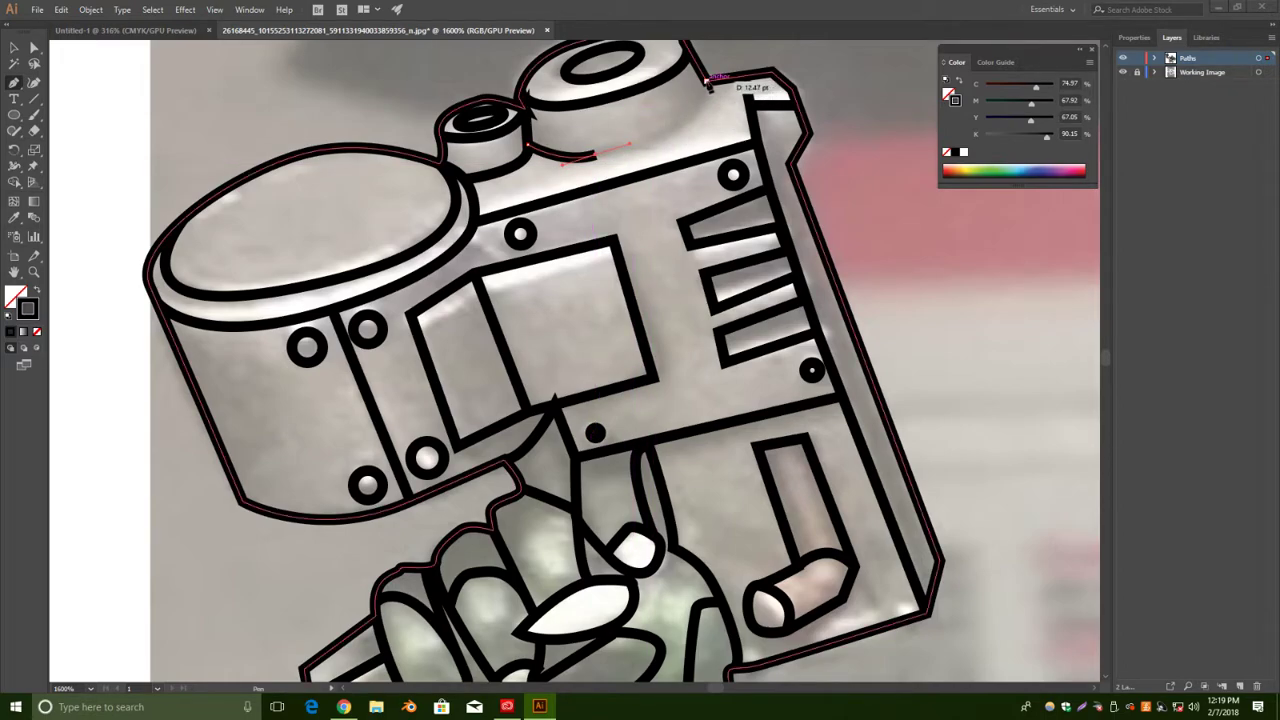
mouse_move(708, 82)
left_mouse_down()
mouse_move(706, 47)
mouse_move(666, 202)
mouse_move(748, 231)
mouse_move(720, 296)
mouse_move(702, 298)
left_mouse_up()
left_click(14, 47)
left_click(628, 446)
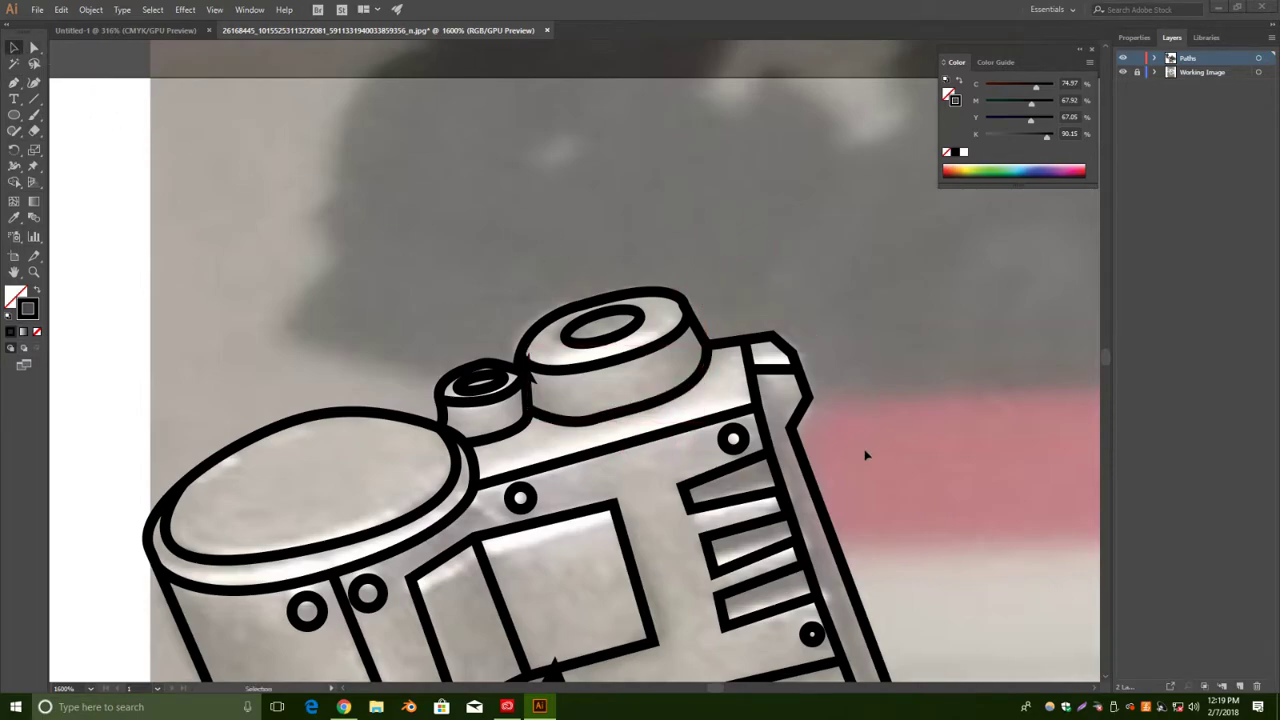
Draw two straight lines just below the upper edge of the weapon's recessed panel, one across each of its faces.
scroll(866, 455, "down", 10)
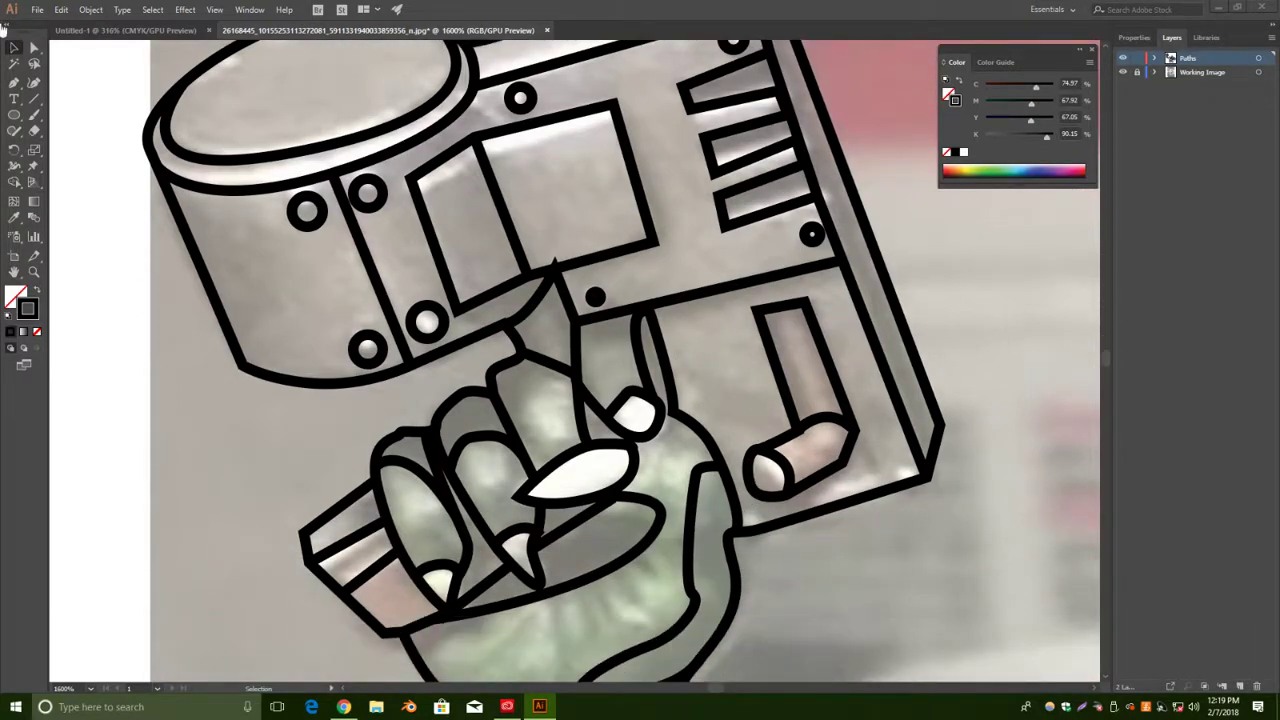
left_click(16, 84)
left_click(418, 198)
left_click(484, 156)
left_click(13, 47)
left_click(13, 82)
left_click(482, 157)
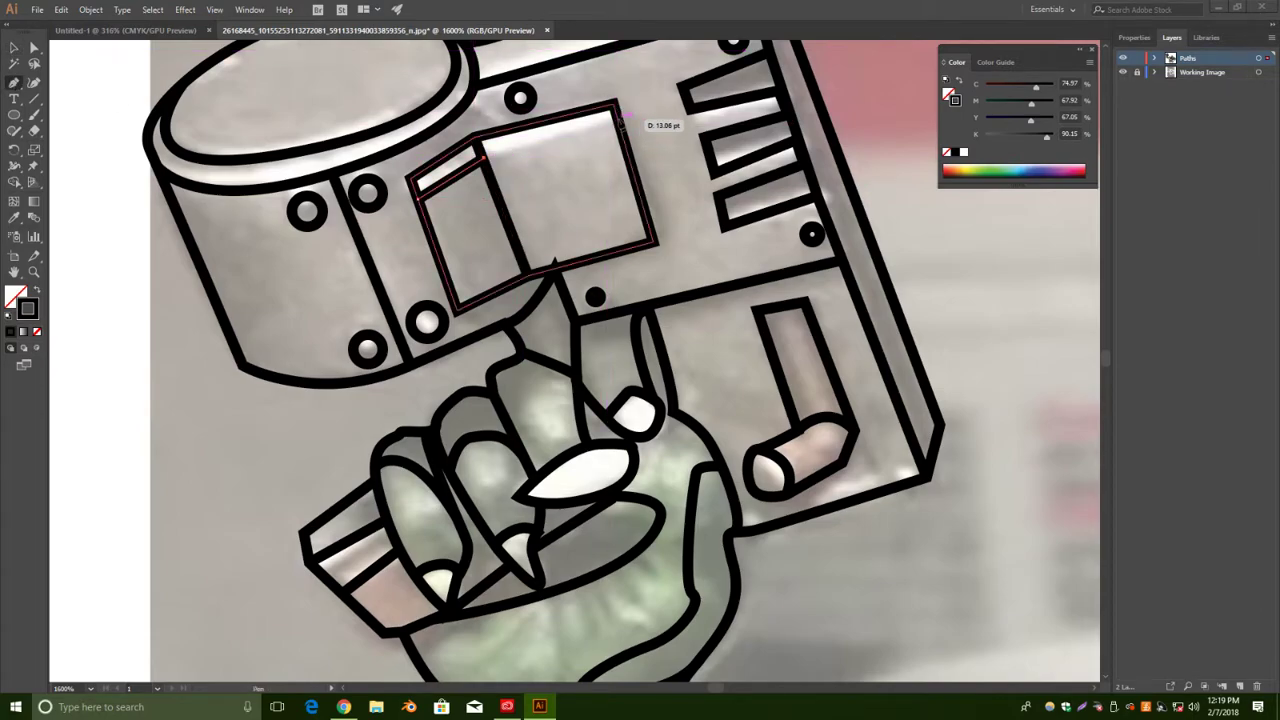
left_click(621, 117)
left_click(13, 47)
left_click(206, 200)
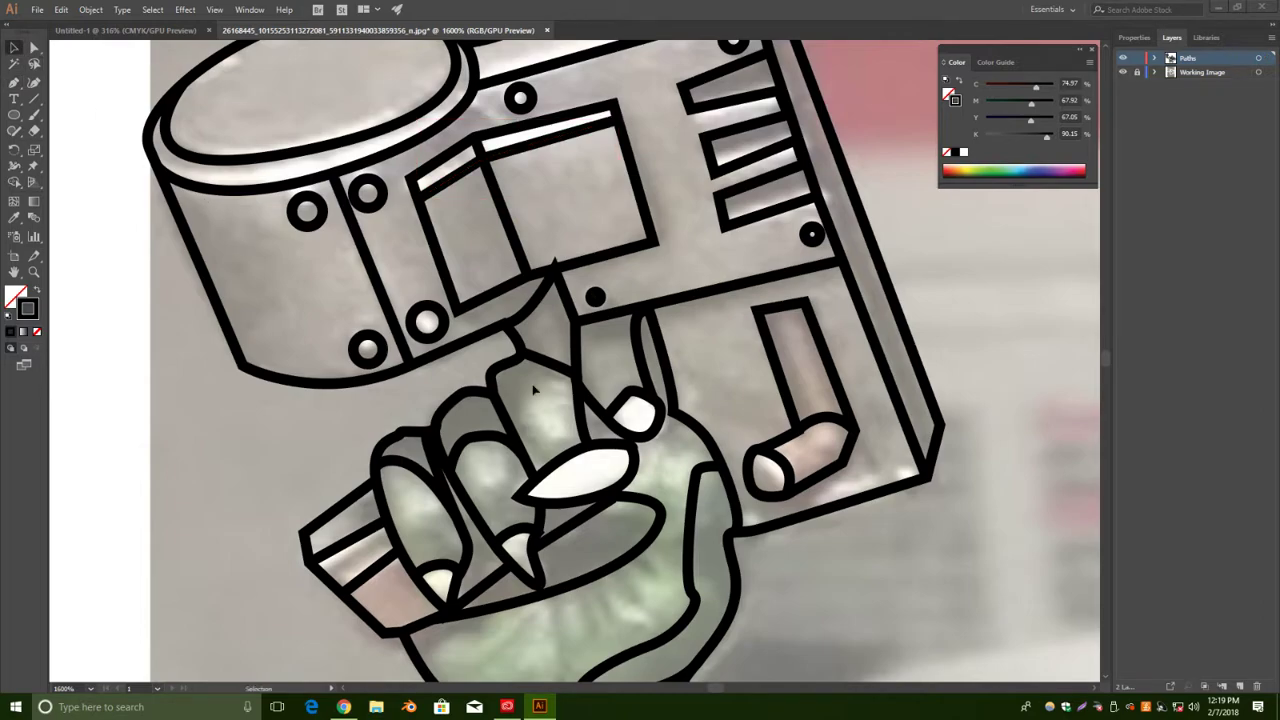
Draw a straight fold line along the lower tail of the pink wrist wrap, from its cut end to the knot.
left_click_drag(947, 519, 939, 494)
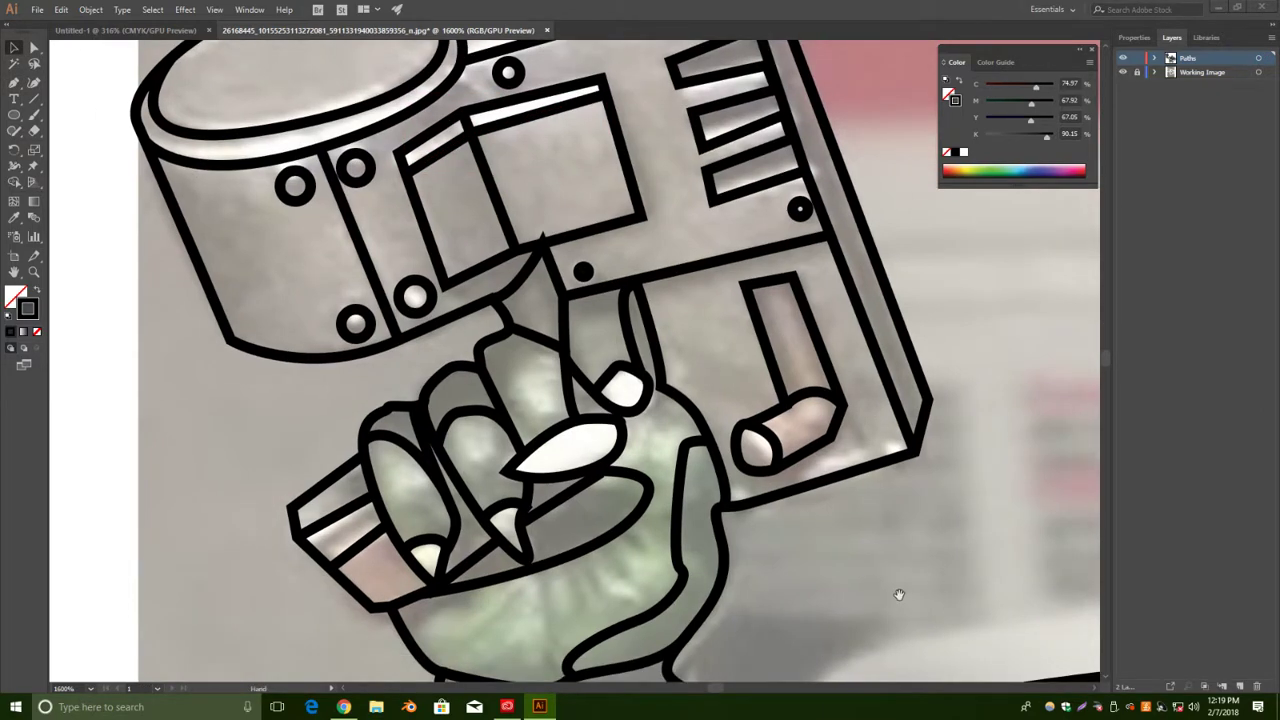
left_click_drag(1032, 624, 782, 315)
left_click_drag(744, 600, 747, 410)
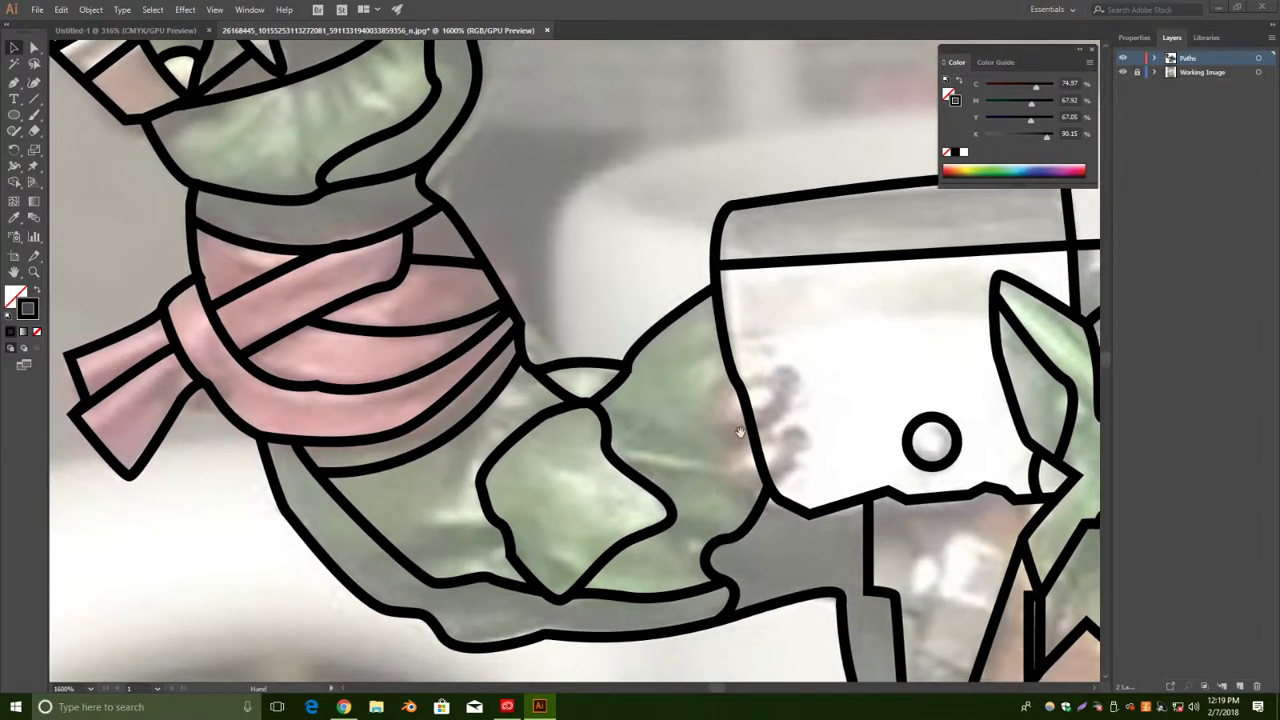
left_click_drag(698, 505, 732, 418)
left_click_drag(500, 576, 528, 494)
left_click(13, 82)
left_click(138, 300)
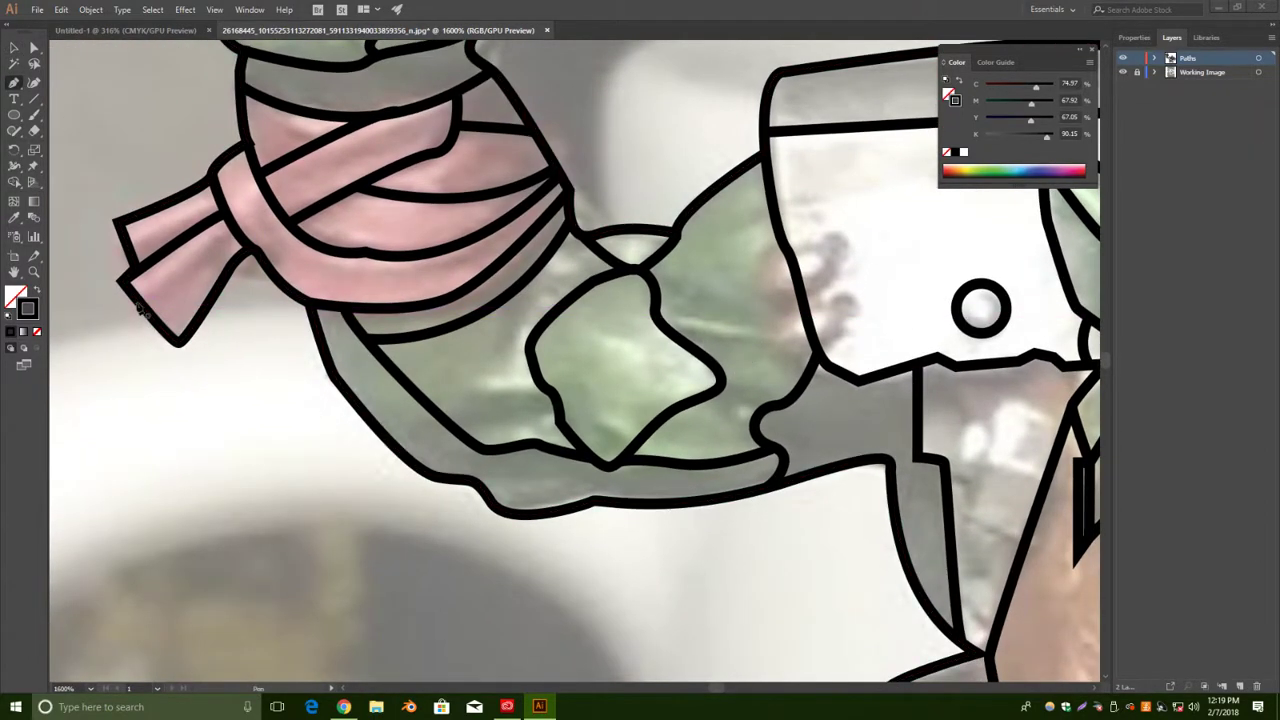
left_click(236, 222)
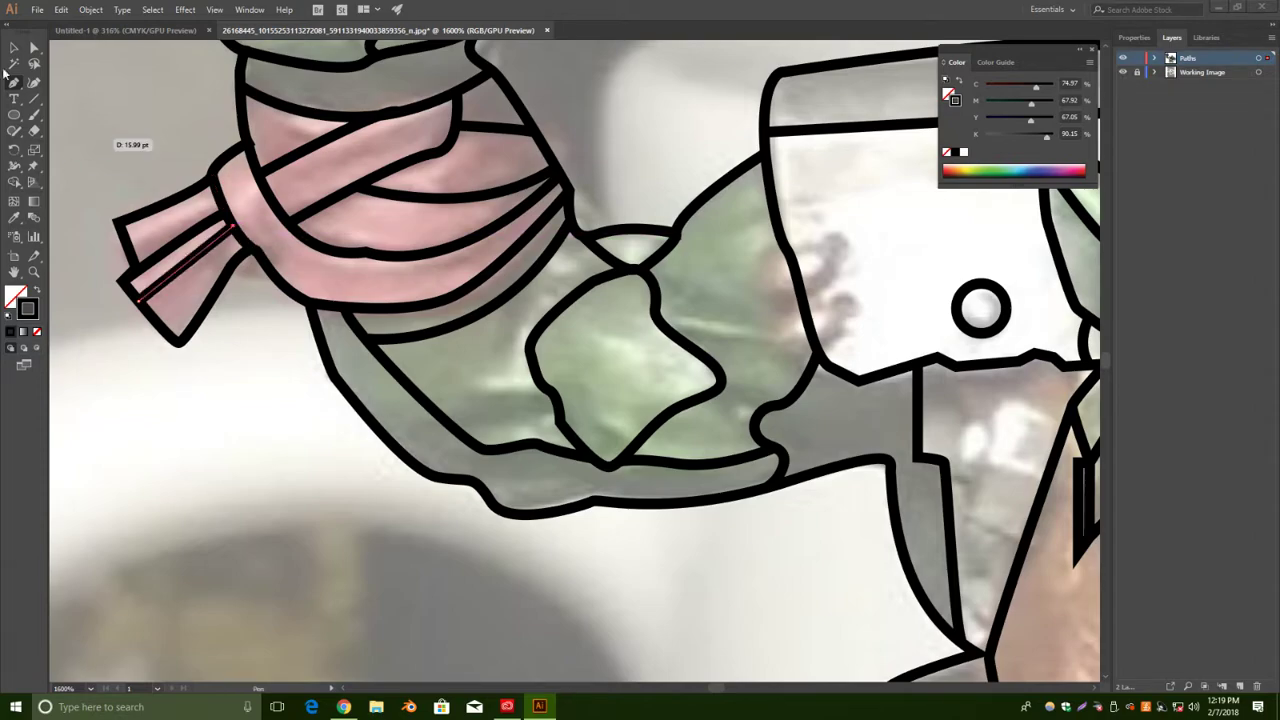
left_click(14, 47)
Draw a straight fold line along the upper tail of the pink wrap, from its cut end to the knot.
left_click(14, 83)
left_click(128, 245)
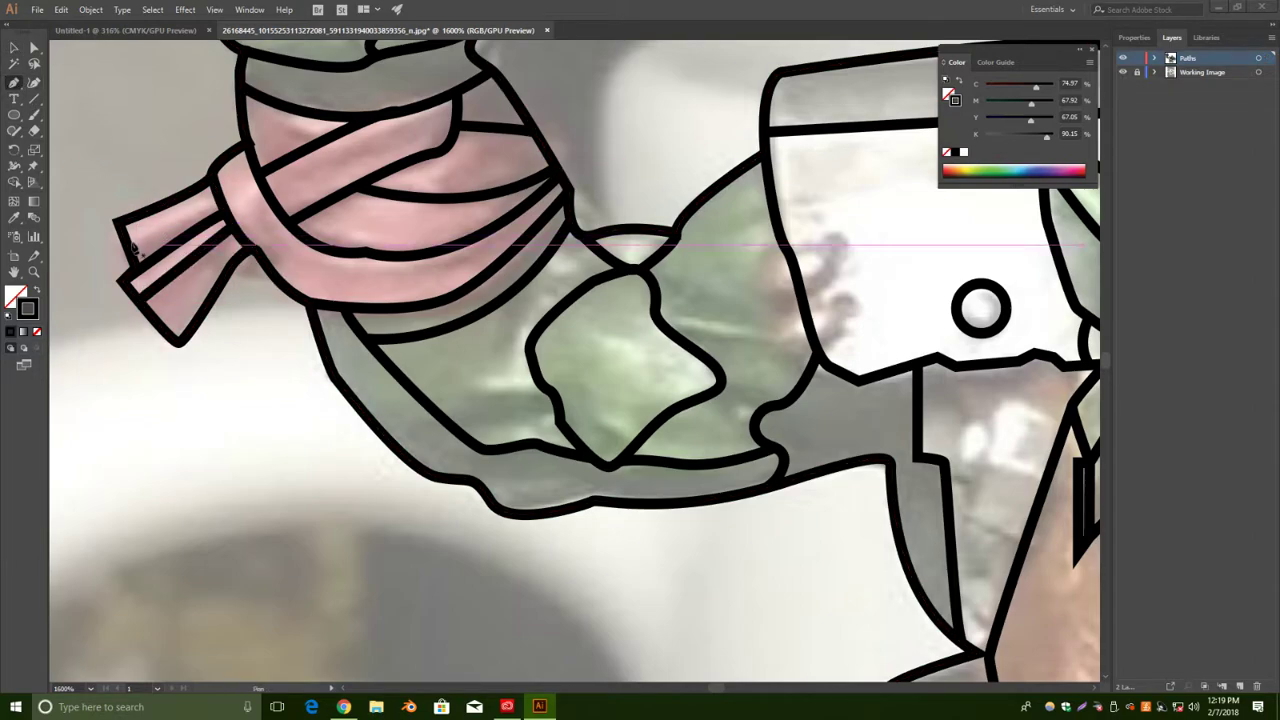
left_click(218, 198)
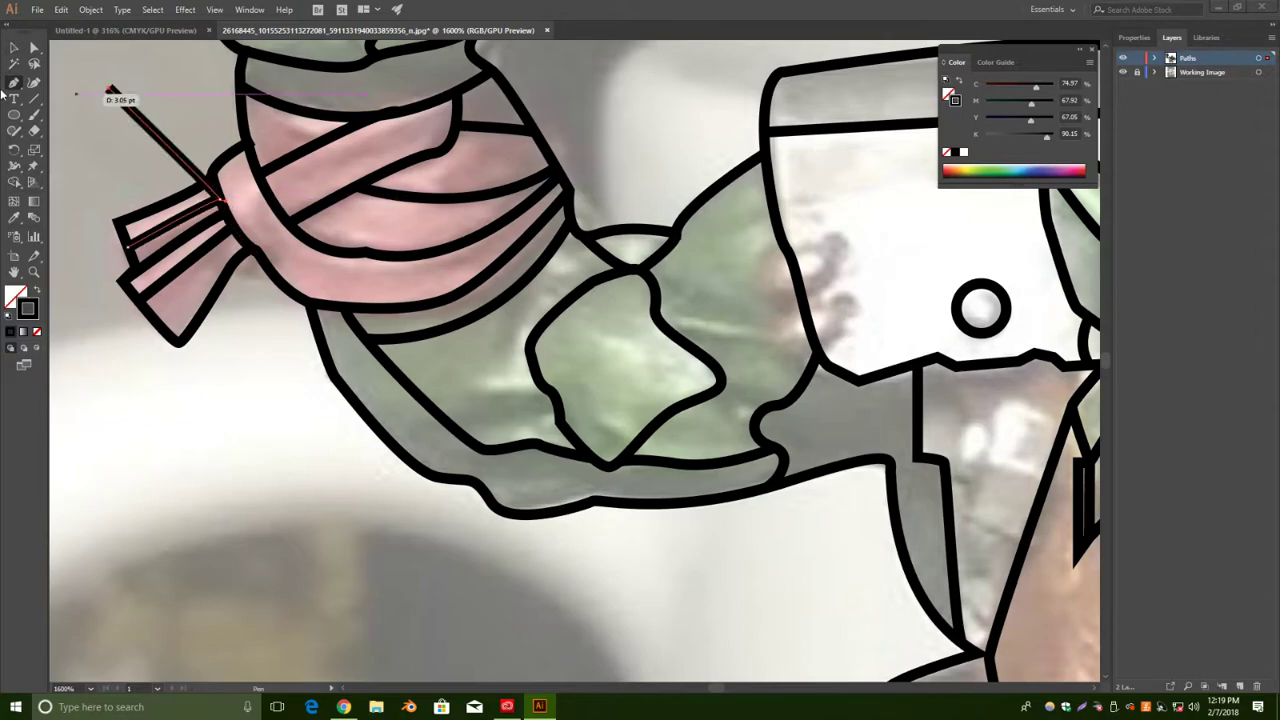
left_click(14, 47)
left_click(94, 71)
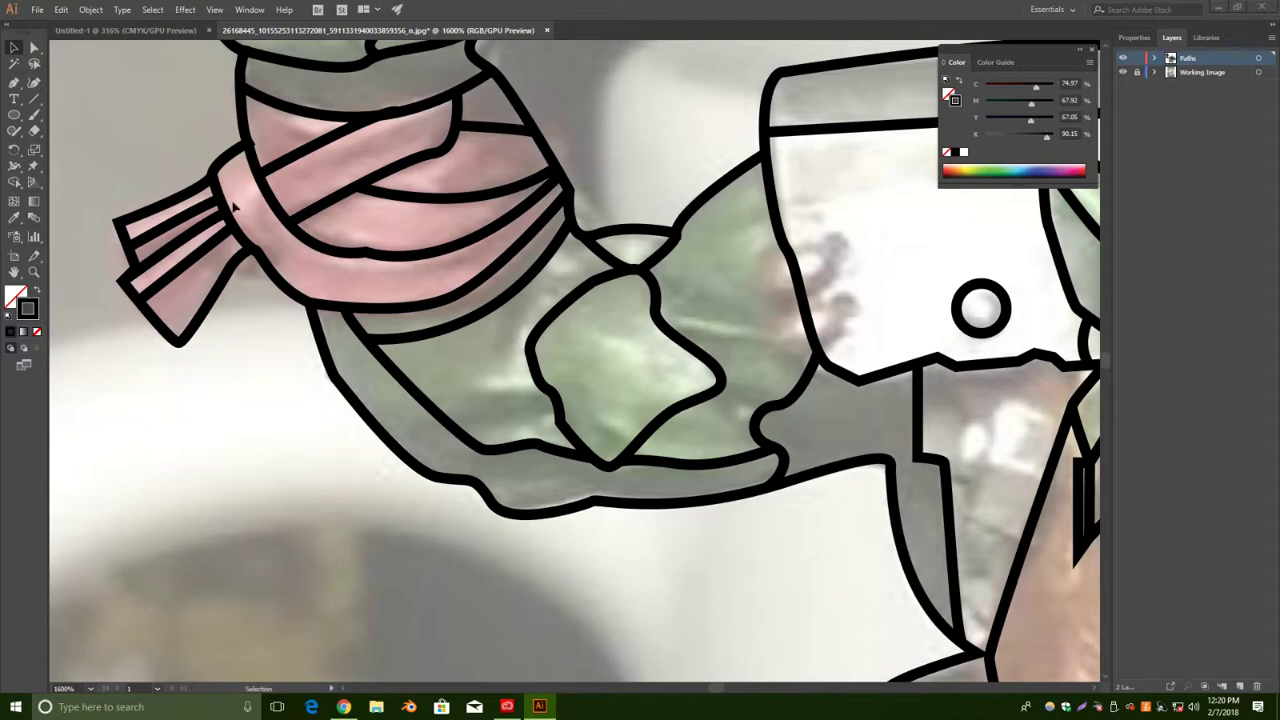
Draw two short curved fold lines across the knot band of the pink wrist wrap where the tails meet it.
left_click(218, 193)
left_click(258, 174)
left_click_drag(267, 145, 267, 142)
left_click(13, 47)
left_click(82, 76)
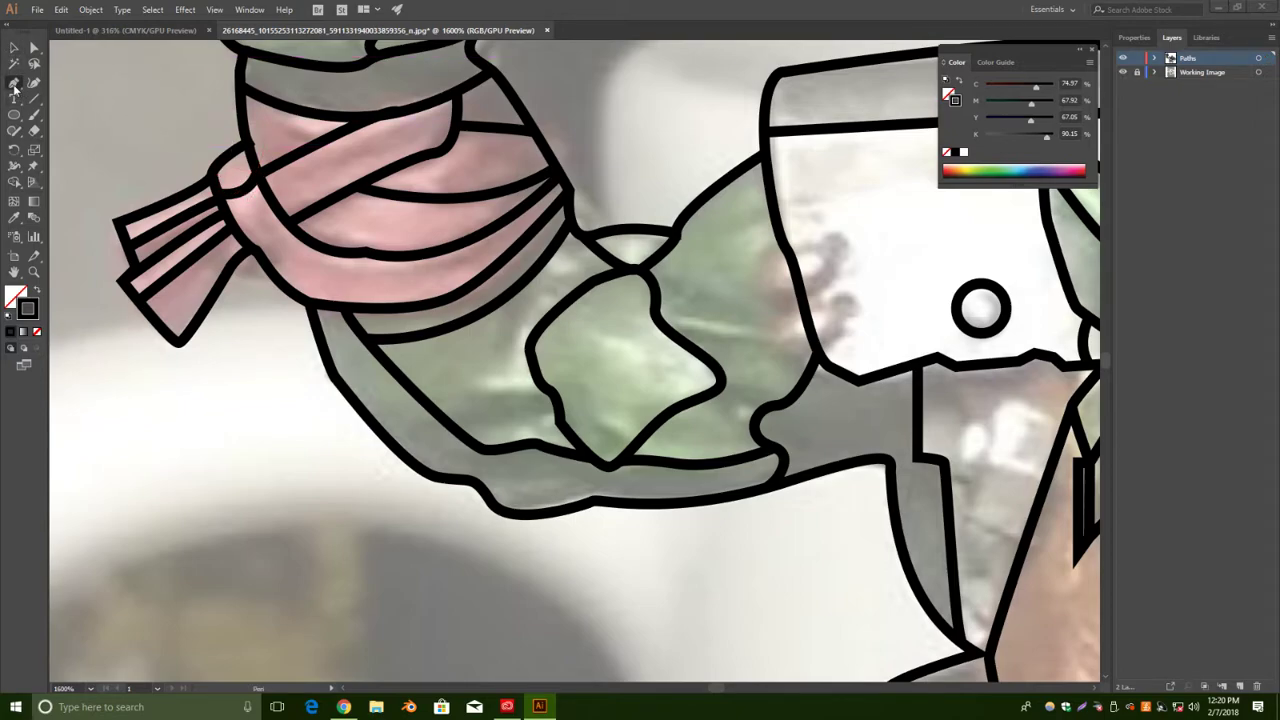
left_click_drag(231, 220, 278, 170)
left_click(13, 48)
left_click(72, 72)
Draw two short curved fold lines on the pink wrap's bands near the forearm's inner edge.
left_click(13, 84)
left_click(508, 130)
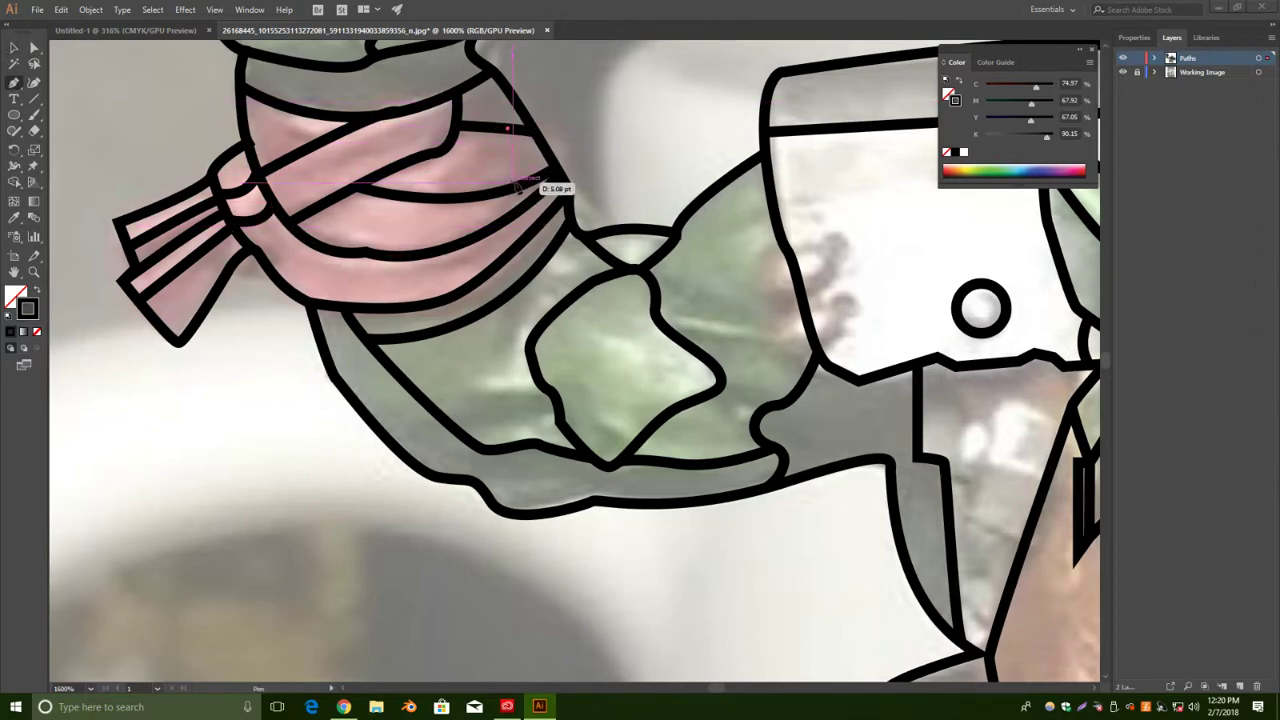
left_click_drag(520, 185, 549, 203)
left_click(13, 48)
left_click(94, 63)
left_click(13, 84)
left_click(503, 191)
left_click_drag(514, 212, 546, 223)
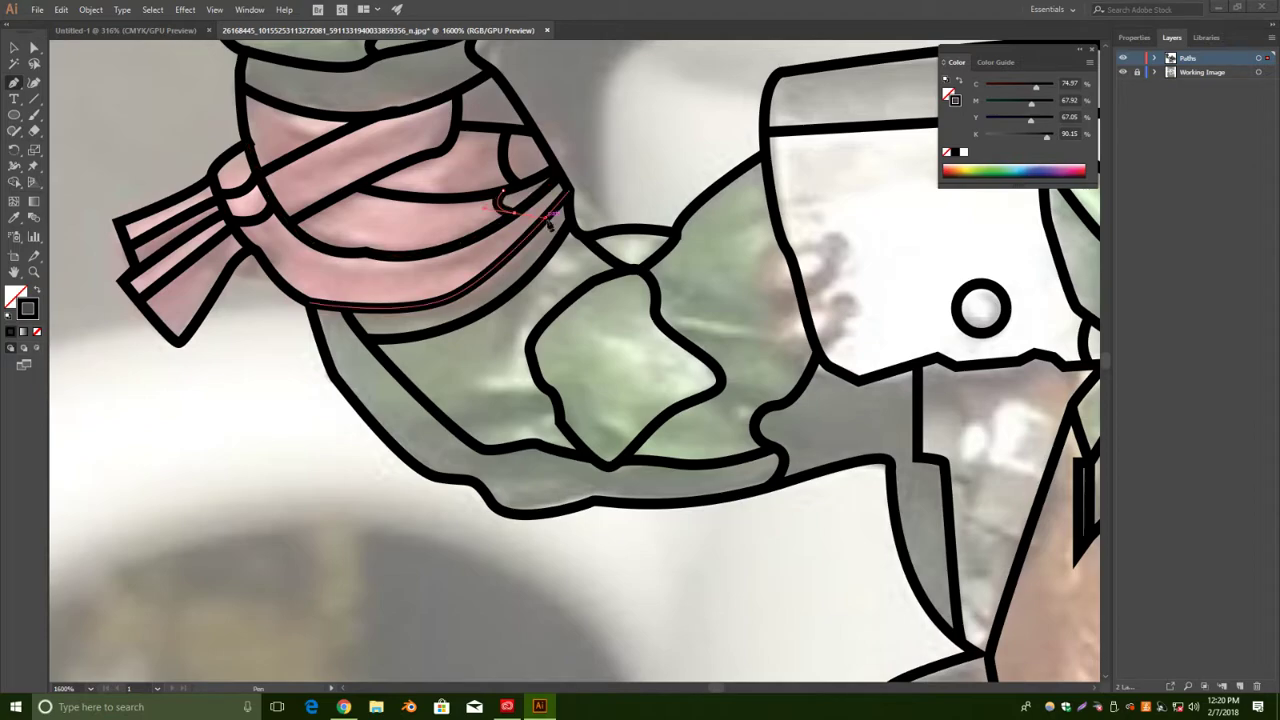
left_click(13, 48)
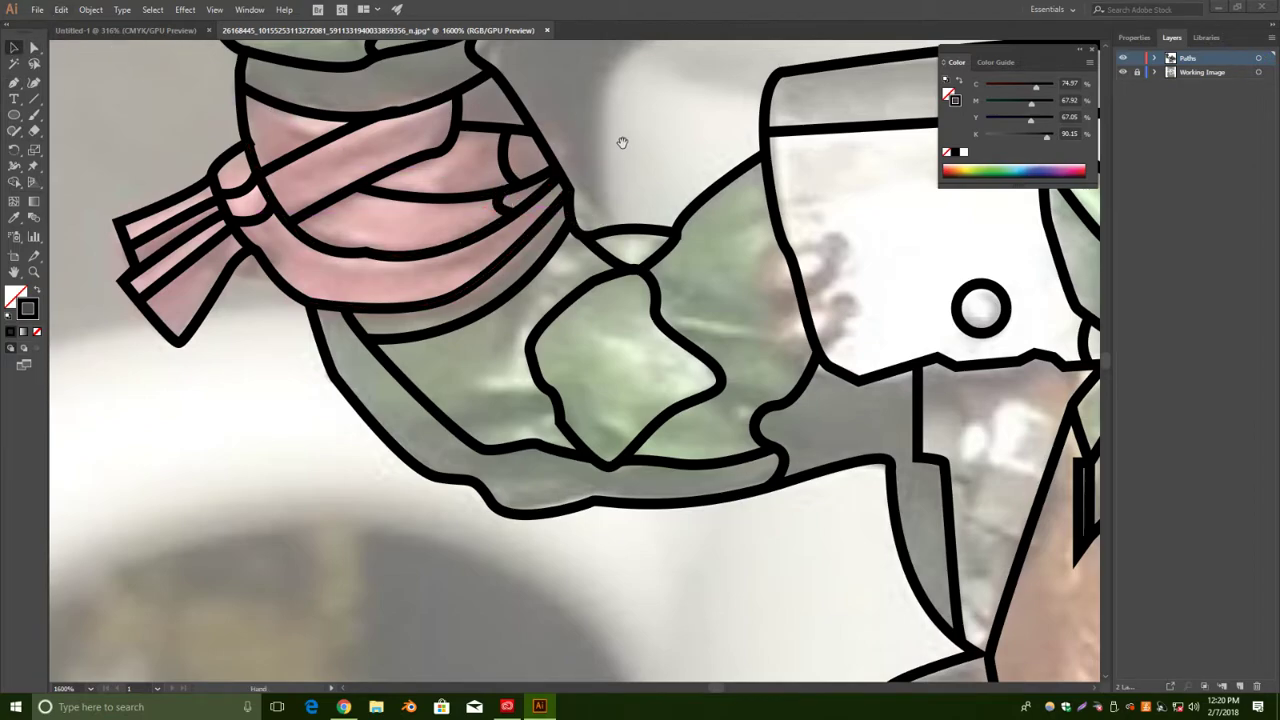
Look over the traced arm, legs, boots and raised weapon for areas that still lack interior detail lines.
left_click_drag(617, 133, 602, 74)
left_click_drag(964, 613, 432, 357)
left_click_drag(795, 446, 709, 326)
left_click_drag(810, 496, 629, 253)
left_click_drag(906, 476, 869, 280)
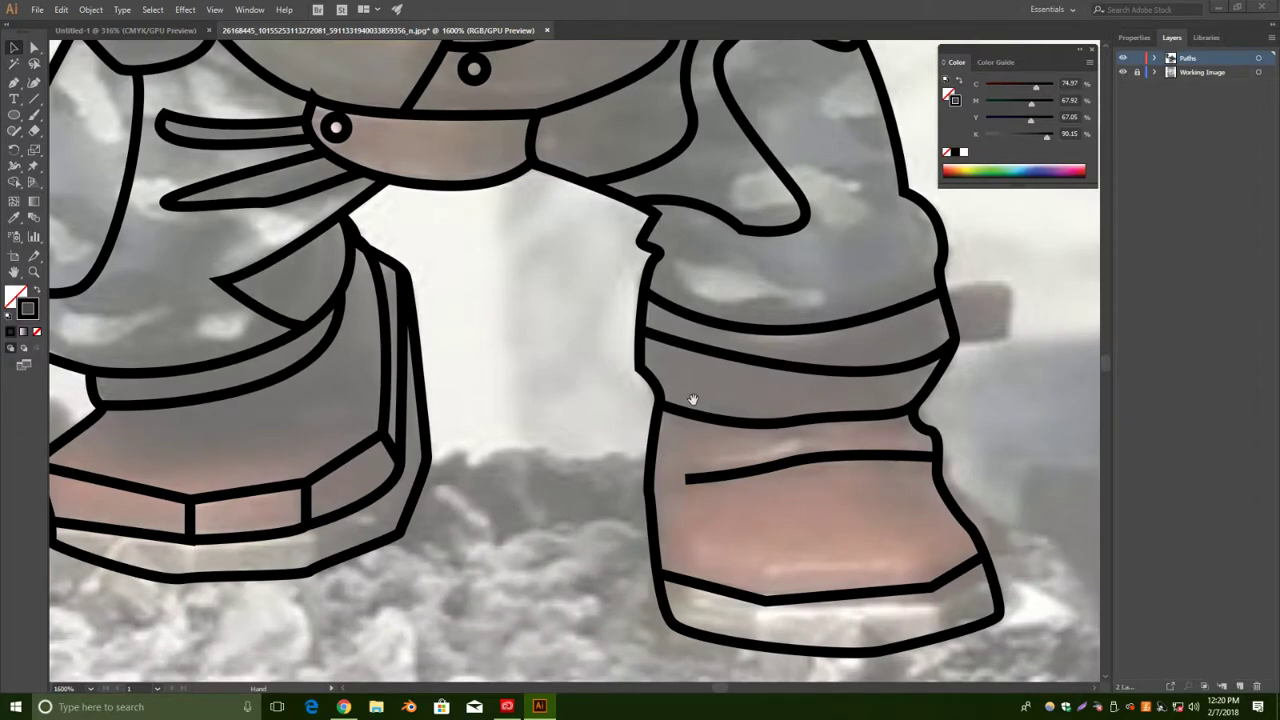
left_click(14, 82)
left_click_drag(540, 345, 592, 716)
left_click_drag(755, 322, 676, 712)
left_click_drag(652, 514, 686, 346)
left_click_drag(707, 125, 715, 457)
mouse_move(525, 392)
left_mouse_down()
mouse_move(900, 452)
mouse_move(965, 444)
left_mouse_up()
left_click_drag(727, 505, 738, 362)
mouse_move(550, 489)
left_mouse_down()
mouse_move(634, 426)
mouse_move(660, 372)
left_mouse_up()
left_click_drag(454, 232, 714, 649)
left_click_drag(560, 339, 671, 617)
left_click_drag(688, 378, 717, 555)
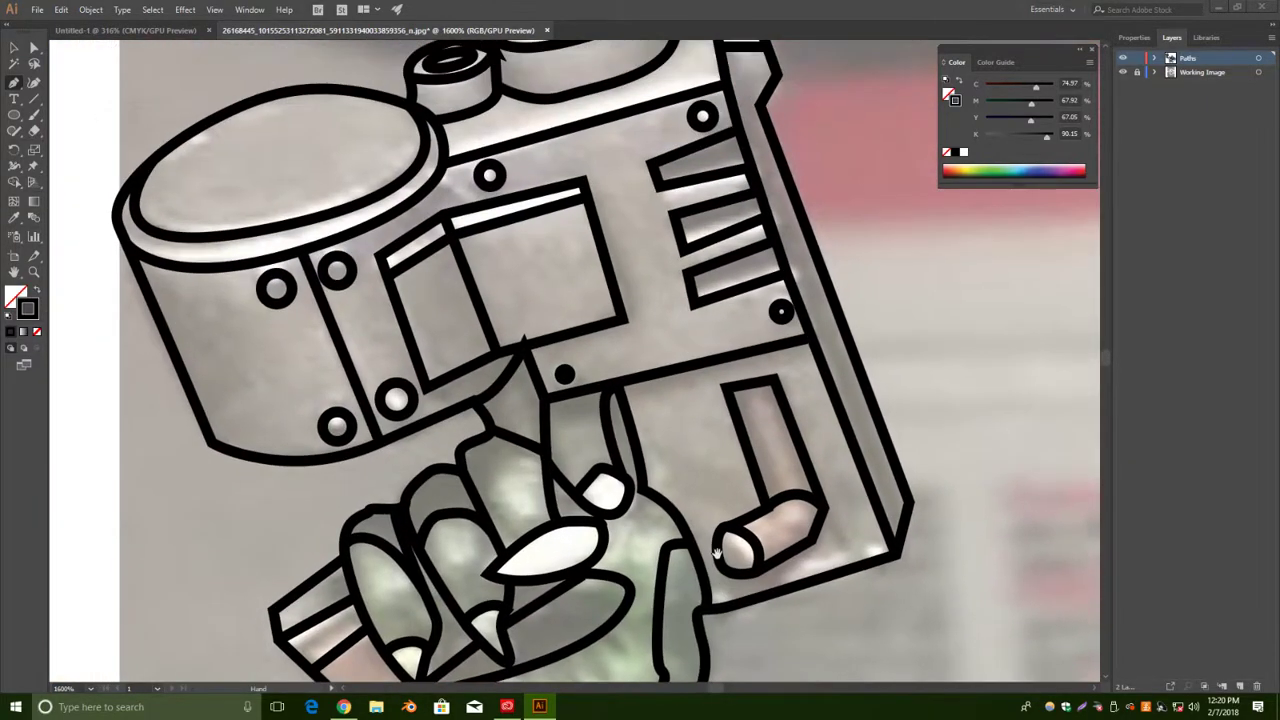
Draw a bowed panel line down the side of the raised weapon's round drum, from its rim to the lower corner.
left_click(160, 262)
left_click_drag(254, 368, 243, 412)
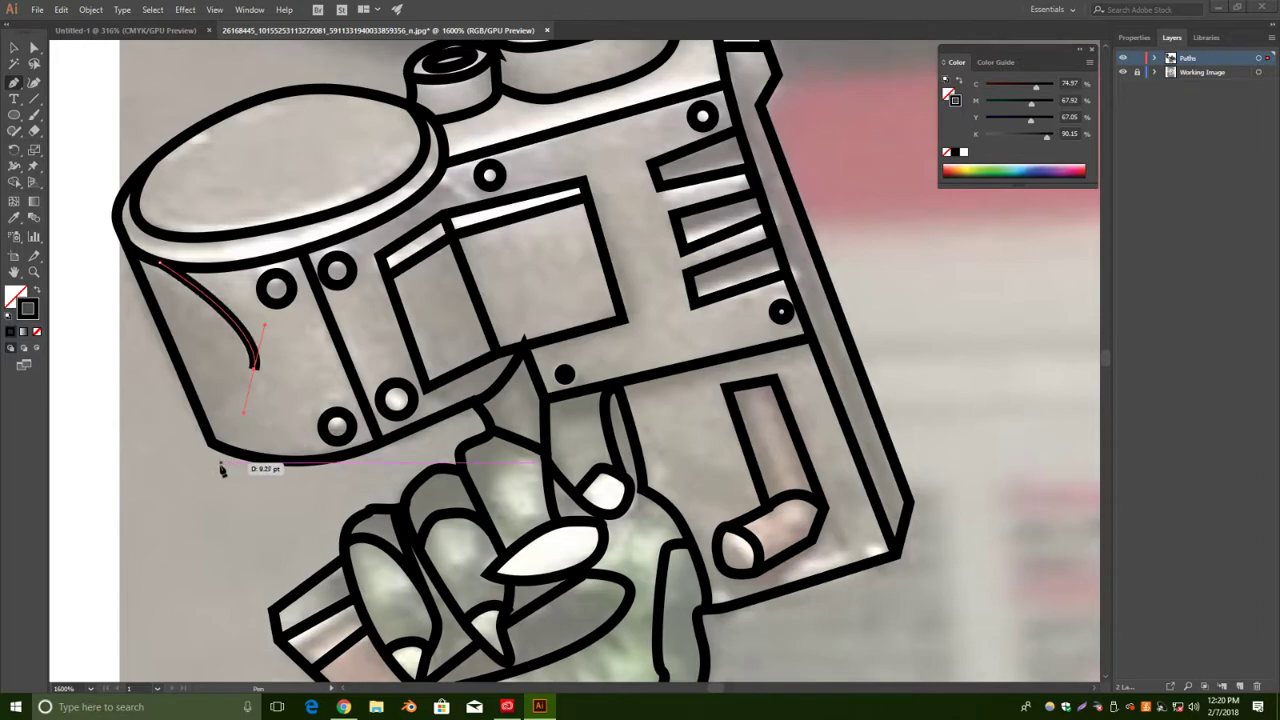
left_click(227, 450)
left_click(15, 48)
left_click(235, 132)
Draw an edge line around the lower and outer sides of the rectangular panel on the raised weapon's body.
left_click(15, 84)
left_click(532, 371)
left_click_drag(637, 333, 636, 332)
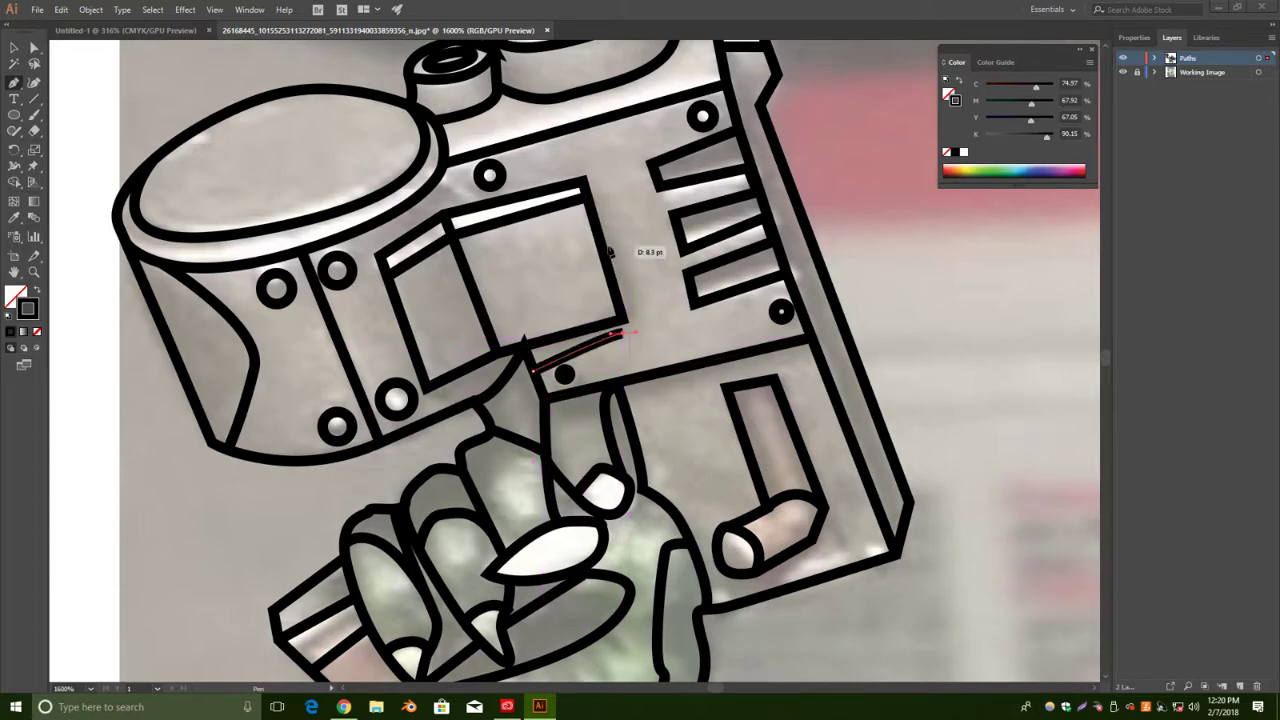
left_click_drag(586, 189, 566, 178)
left_click(14, 48)
left_click(866, 230)
Review the whole tracing and examine the weapon held in the orc's lowered hand.
scroll(860, 230, "down", 1)
key("ctrl+minus")
key("ctrl+minus")
key("ctrl+minus")
key("ctrl+minus")
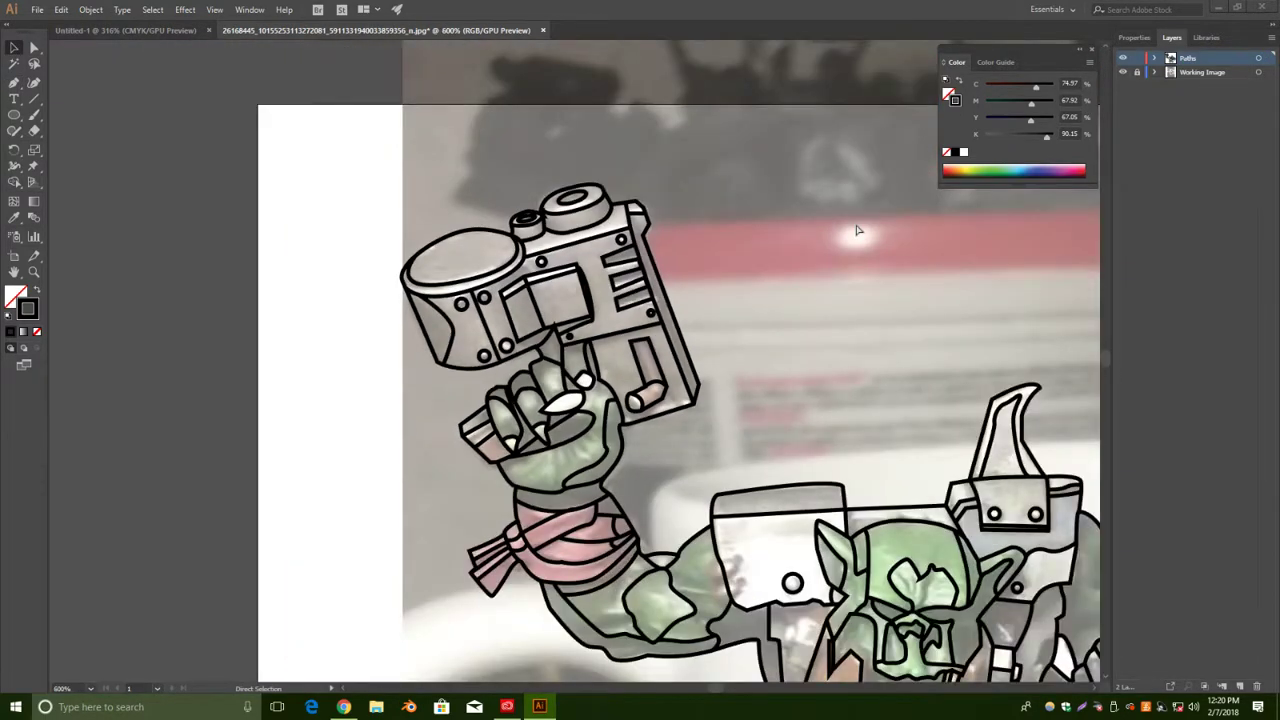
key("ctrl+minus")
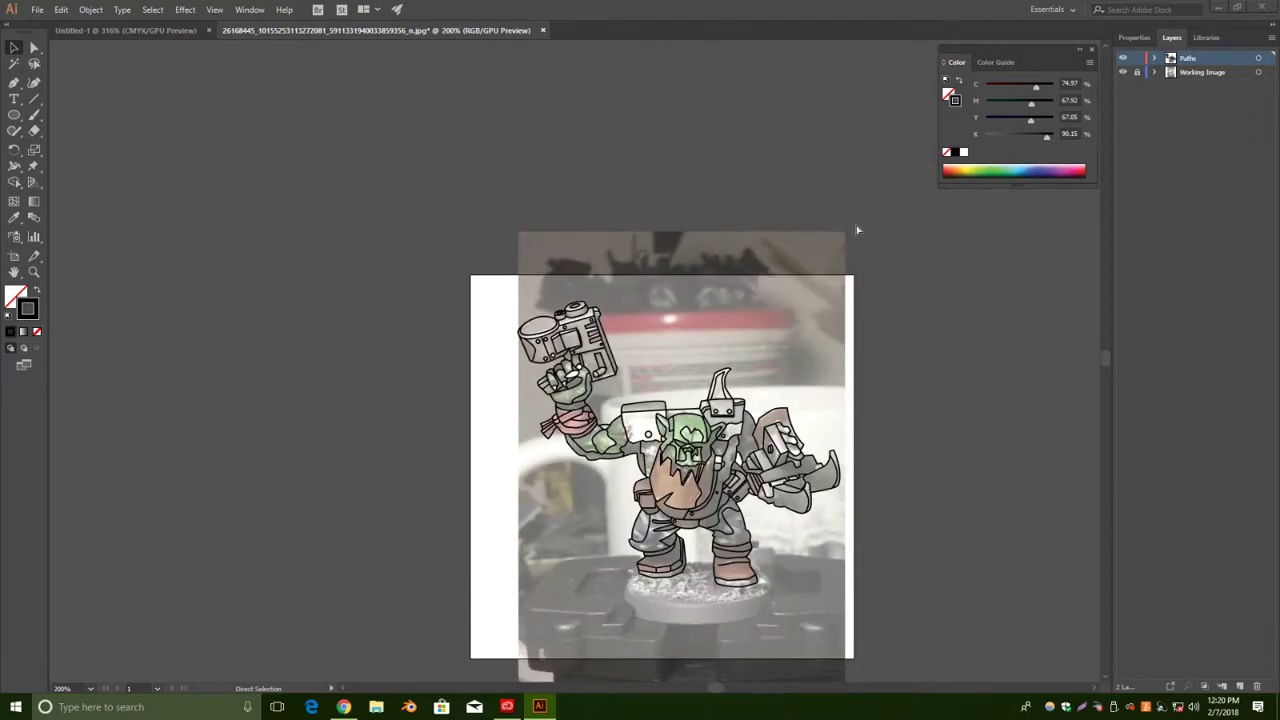
left_click_drag(826, 478, 297, 206)
key("ctrl+plus")
key("ctrl+plus")
key("ctrl+plus")
scroll(665, 390, "up", 4)
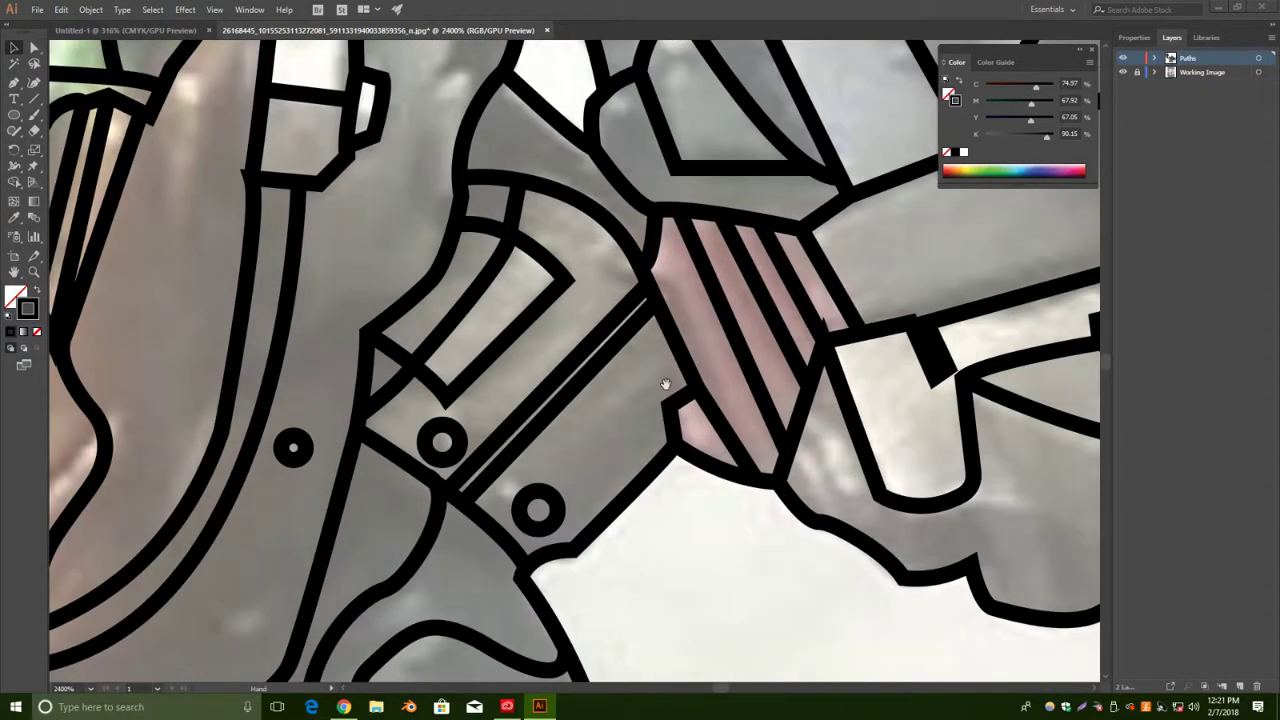
key("ctrl+minus")
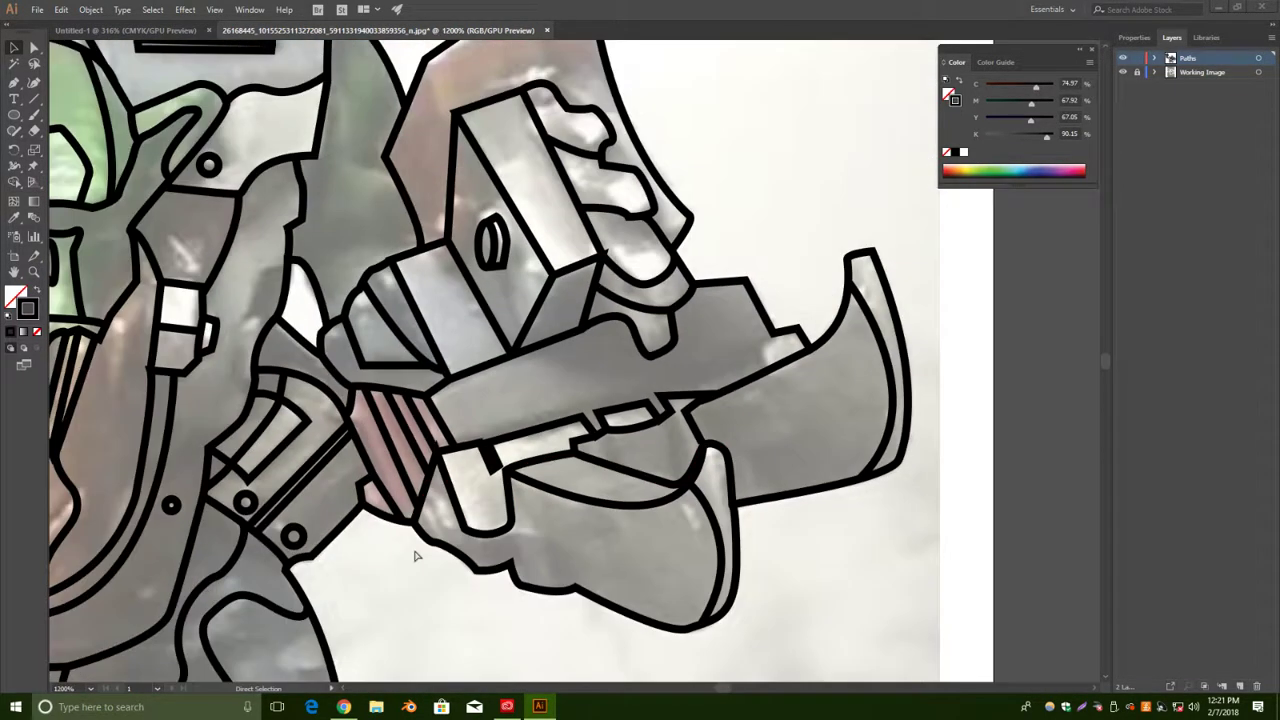
Draw a rounded curve across the lowered weapon's body, from the box's bottom corner to the jagged lower edge.
left_click(12, 85)
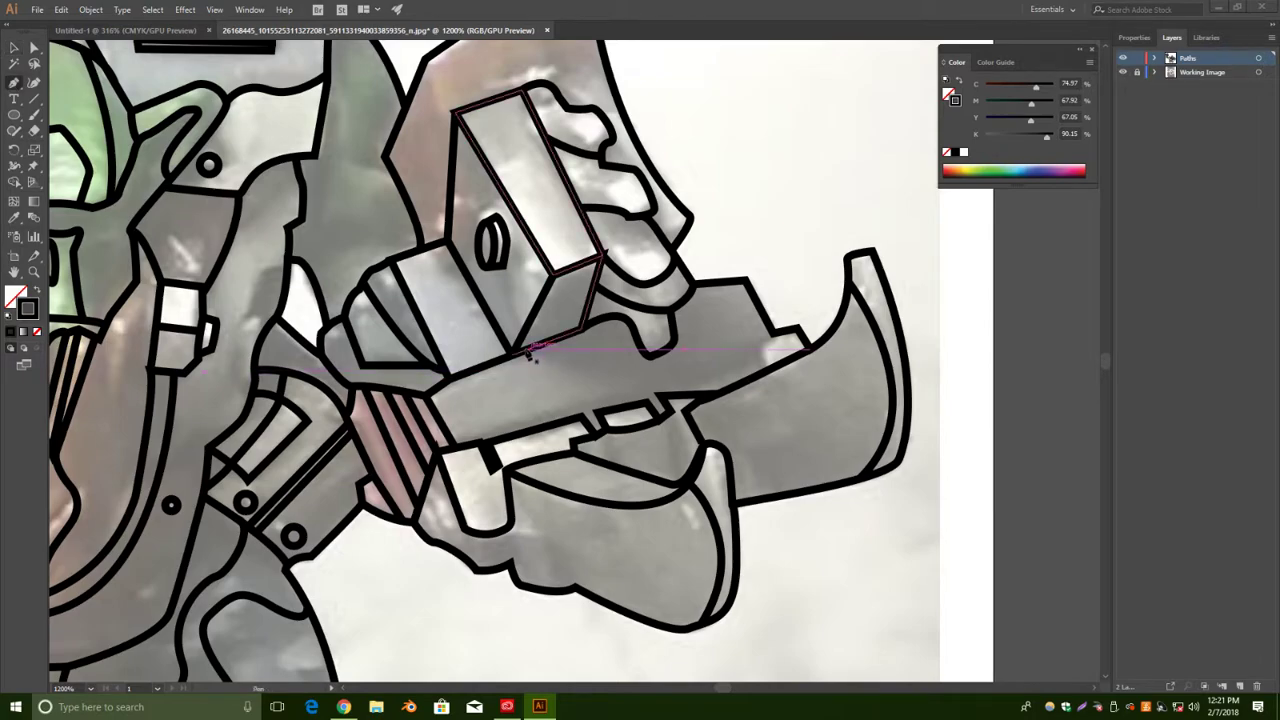
left_click(521, 350)
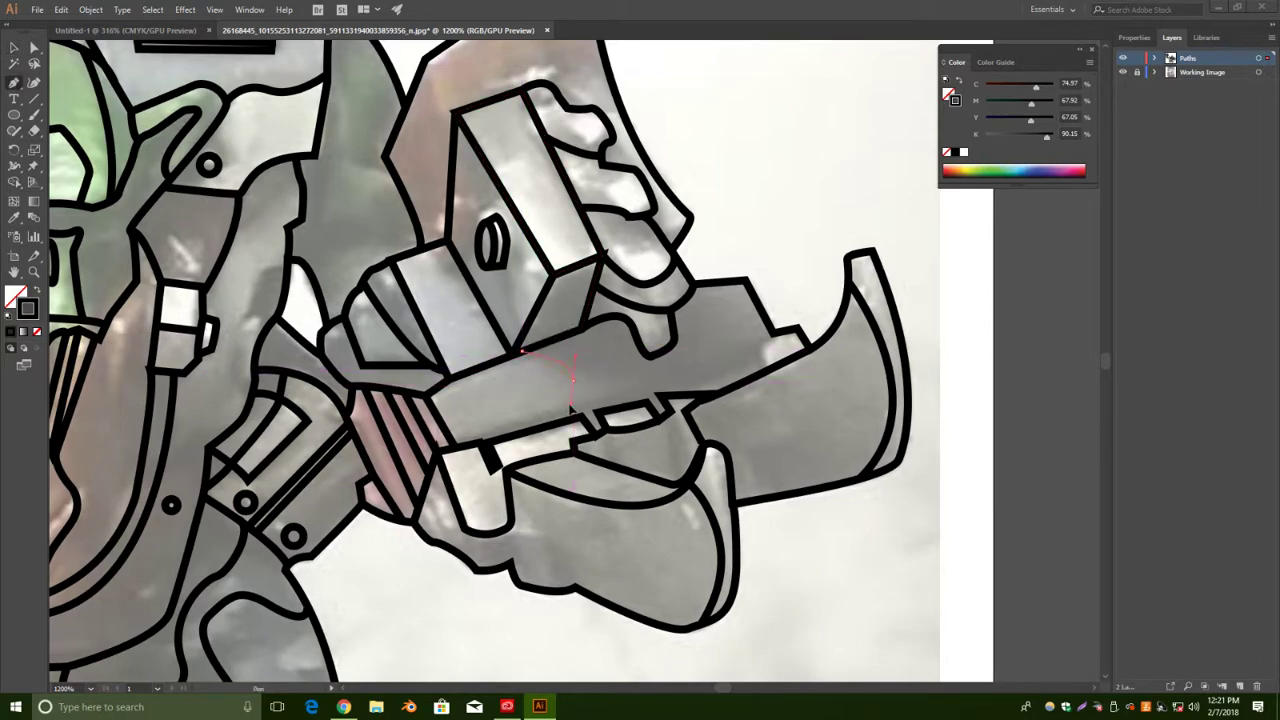
left_click(506, 438)
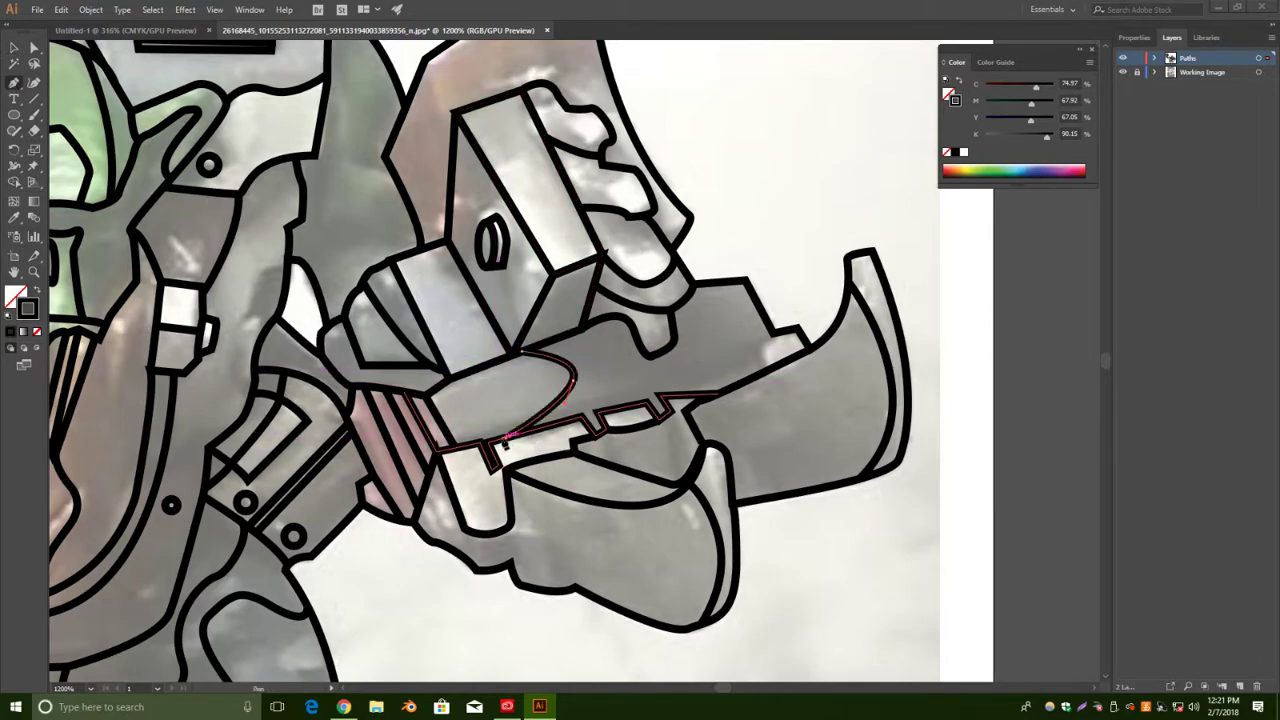
key("v")
left_click(648, 380)
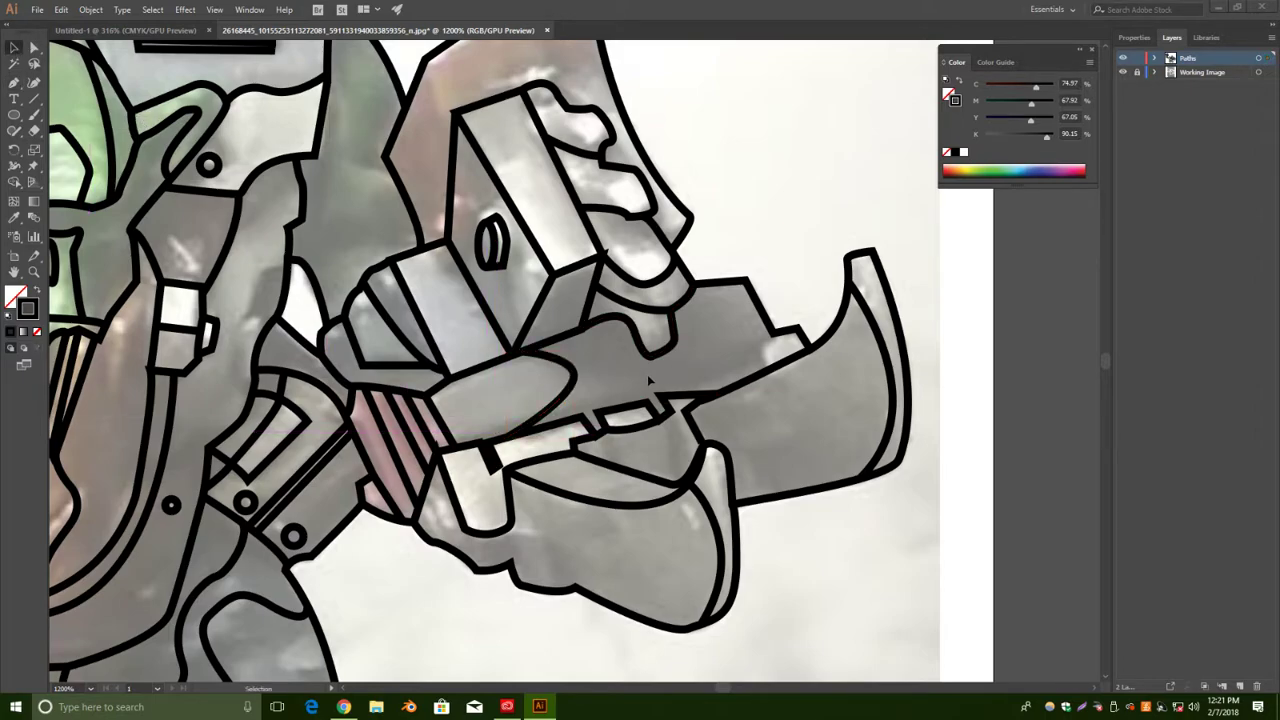
Draw a short curved line closing off the small light notch beside the lowered weapon's hooked blade.
left_click(14, 83)
left_click(773, 333)
left_click(772, 367)
left_click_drag(791, 392, 786, 389)
left_click(14, 48)
Draw a short curved detail line inside the middle rounded lump beside the lowered weapon's box.
left_click(14, 83)
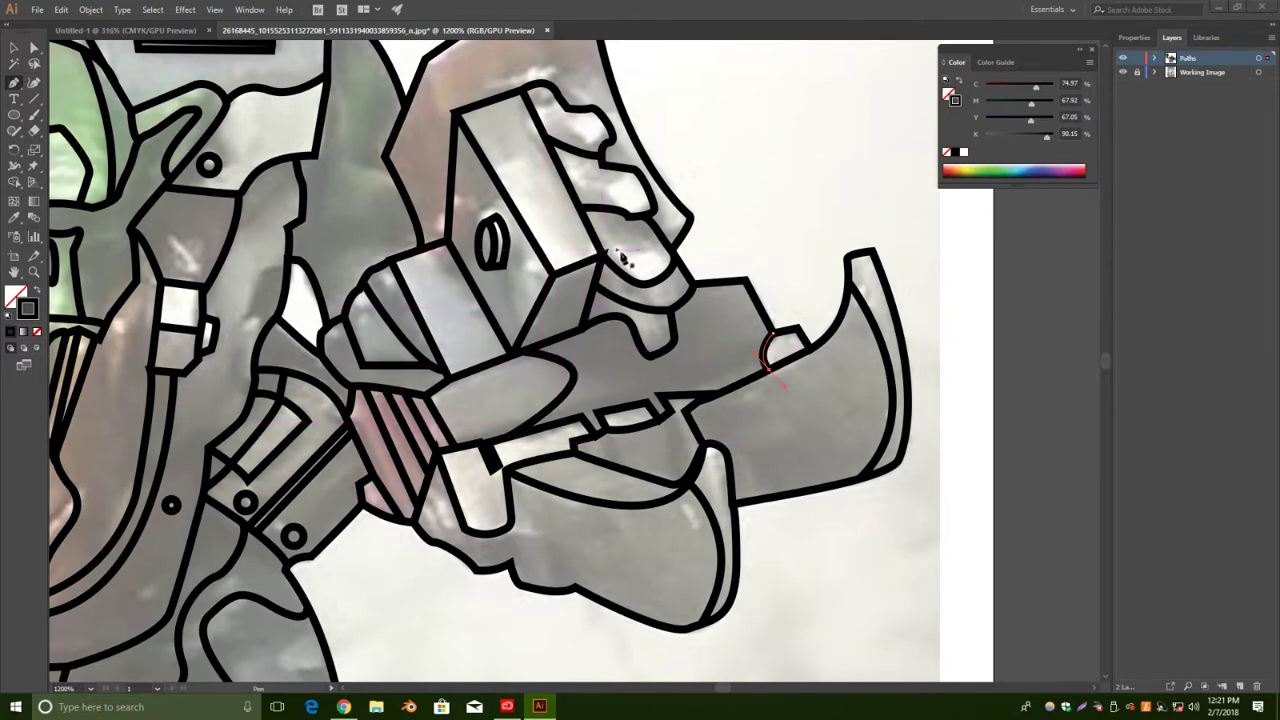
left_click(567, 184)
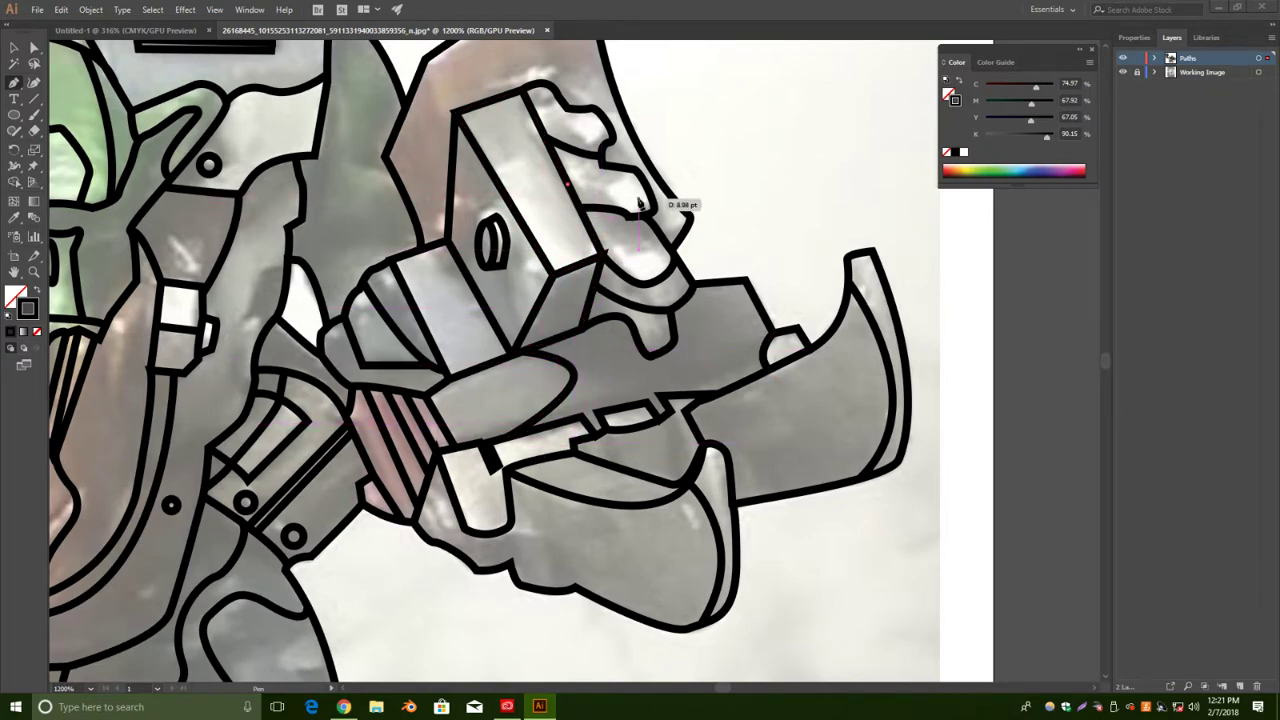
left_click(619, 213)
key("v")
left_click(783, 217)
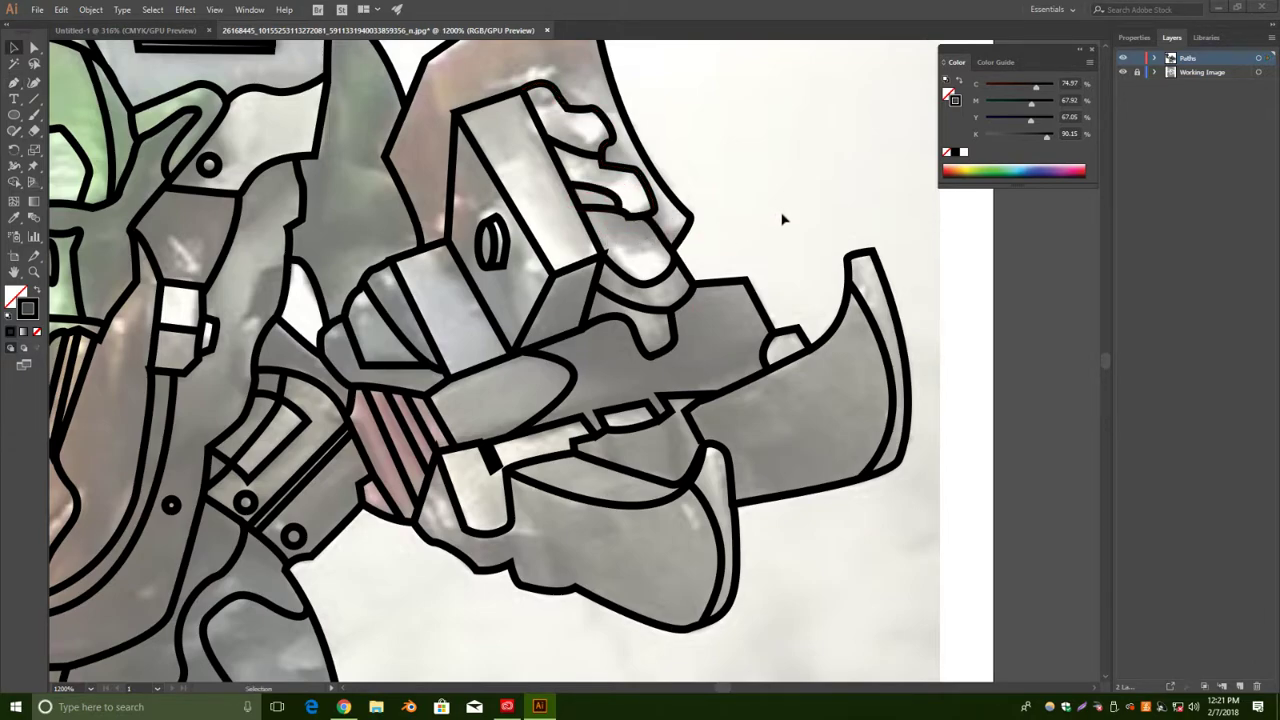
Draw a short curved detail line inside the uppermost lump beside the lowered weapon's box.
key("p")
left_click(536, 118)
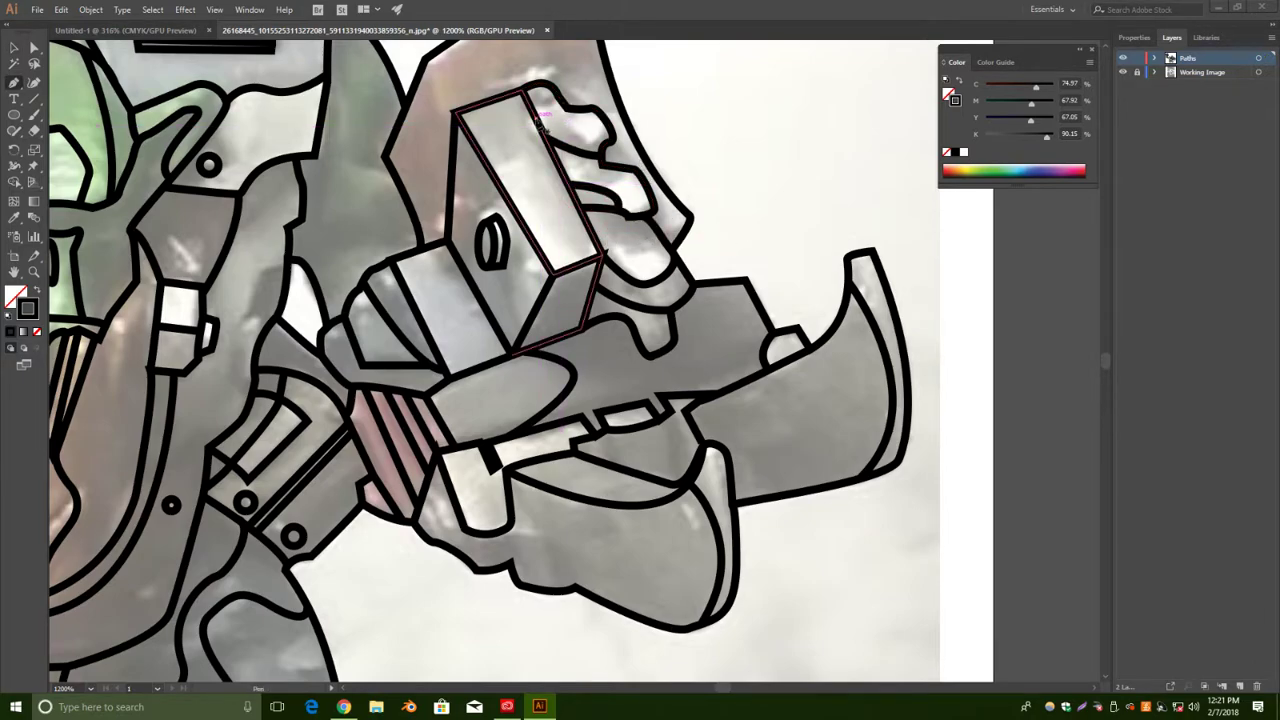
left_click_drag(581, 152, 576, 158)
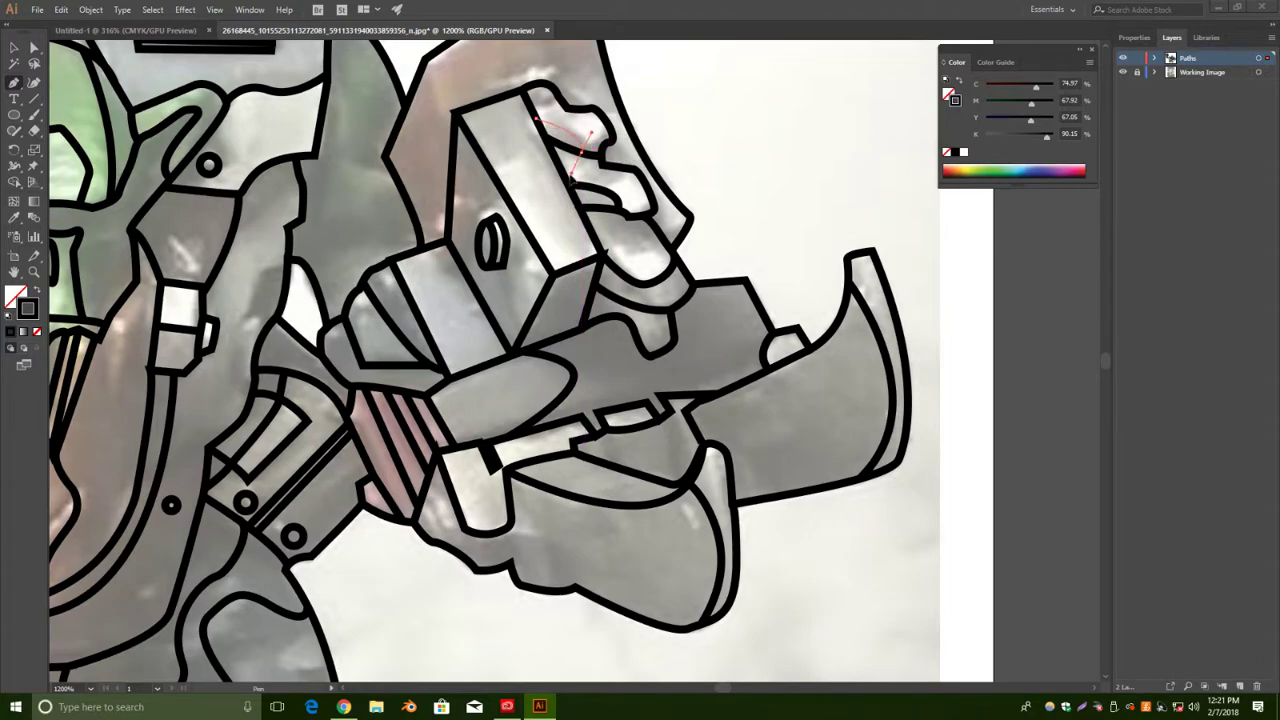
key("v")
left_click(743, 163)
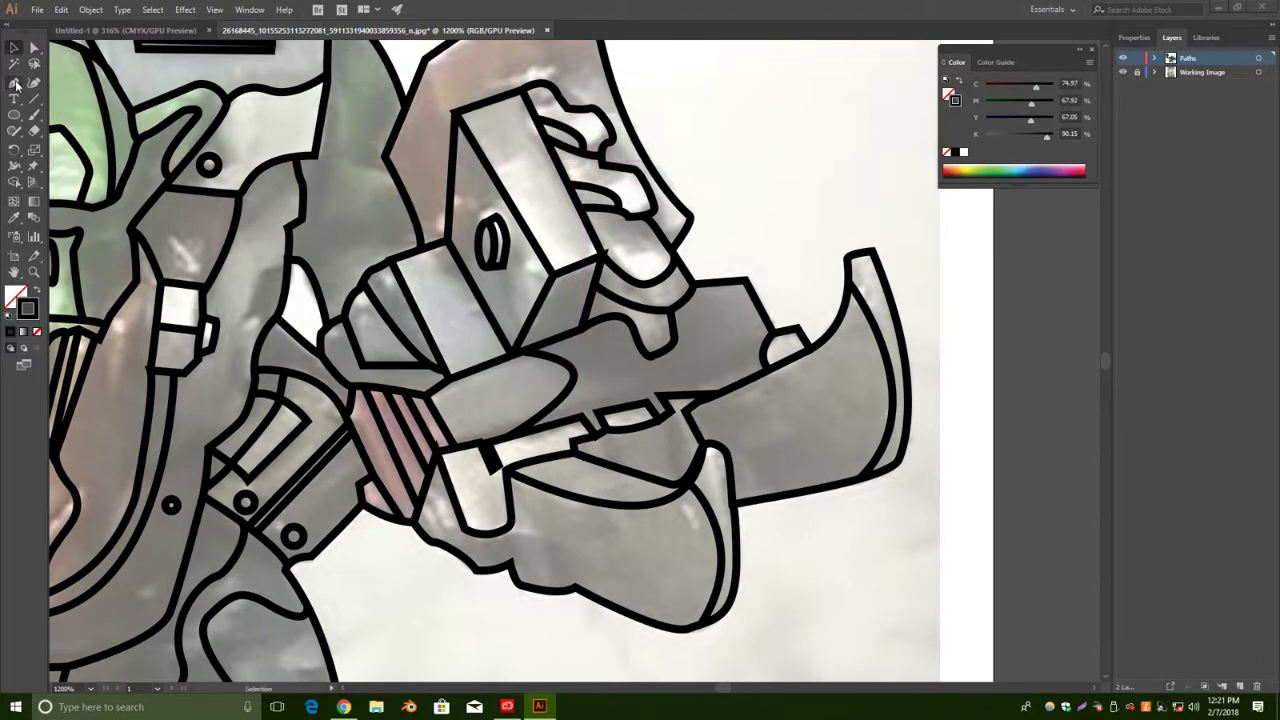
Draw a curved line across the lowest lump beside the lowered weapon's box.
left_click(591, 230)
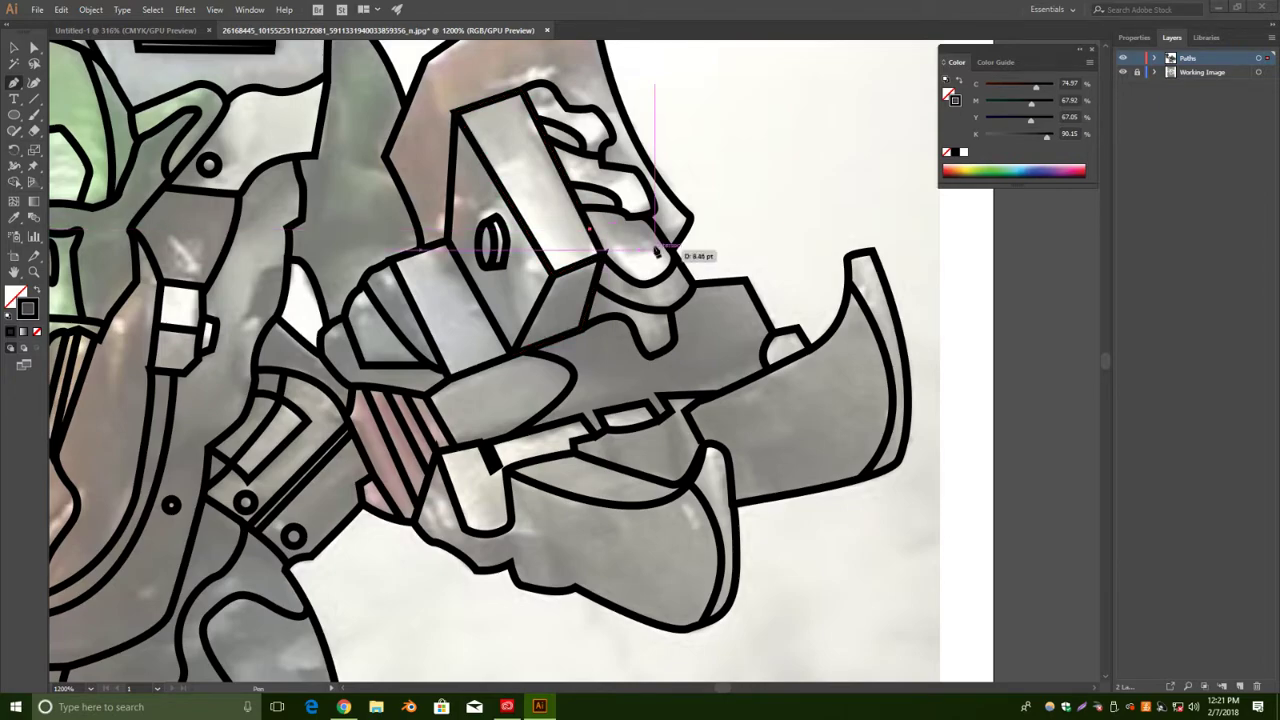
left_click_drag(663, 240, 688, 206)
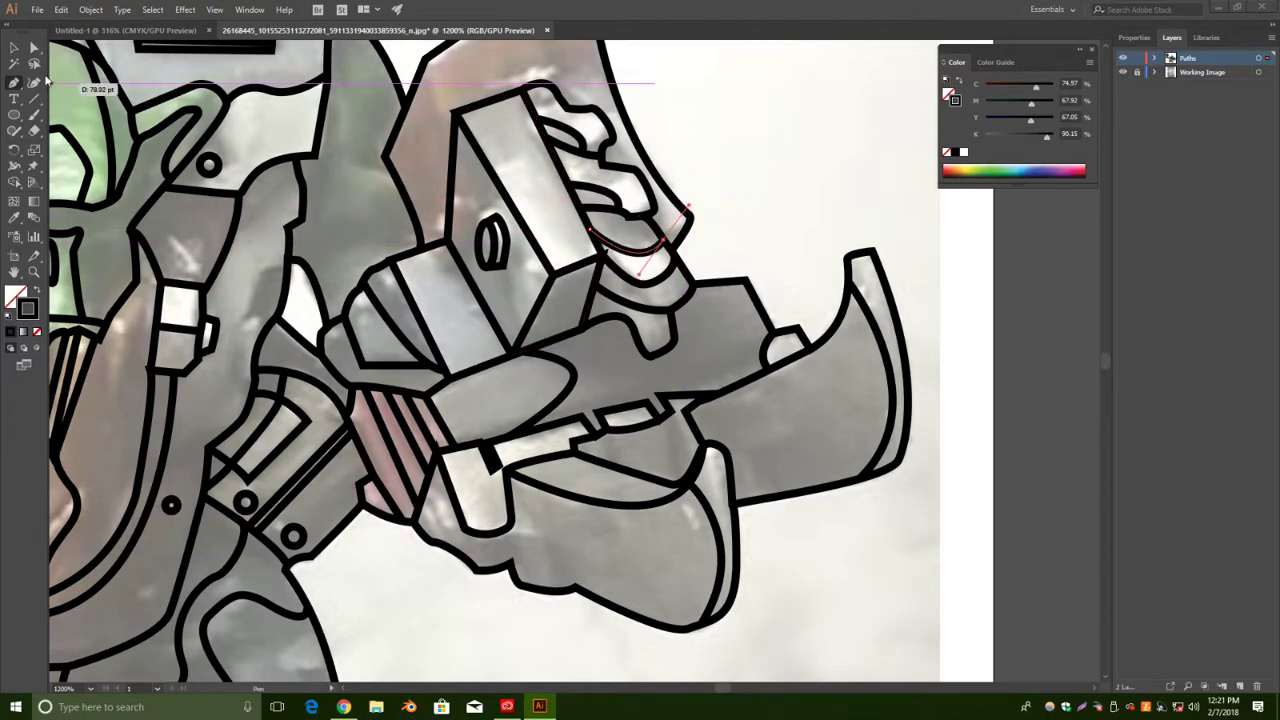
left_click(698, 100, "ctrl")
Hide the Working Image layer to inspect the finished line art alone, and show the layer again.
key("ctrl+minus")
key("ctrl+minus")
key("ctrl+minus")
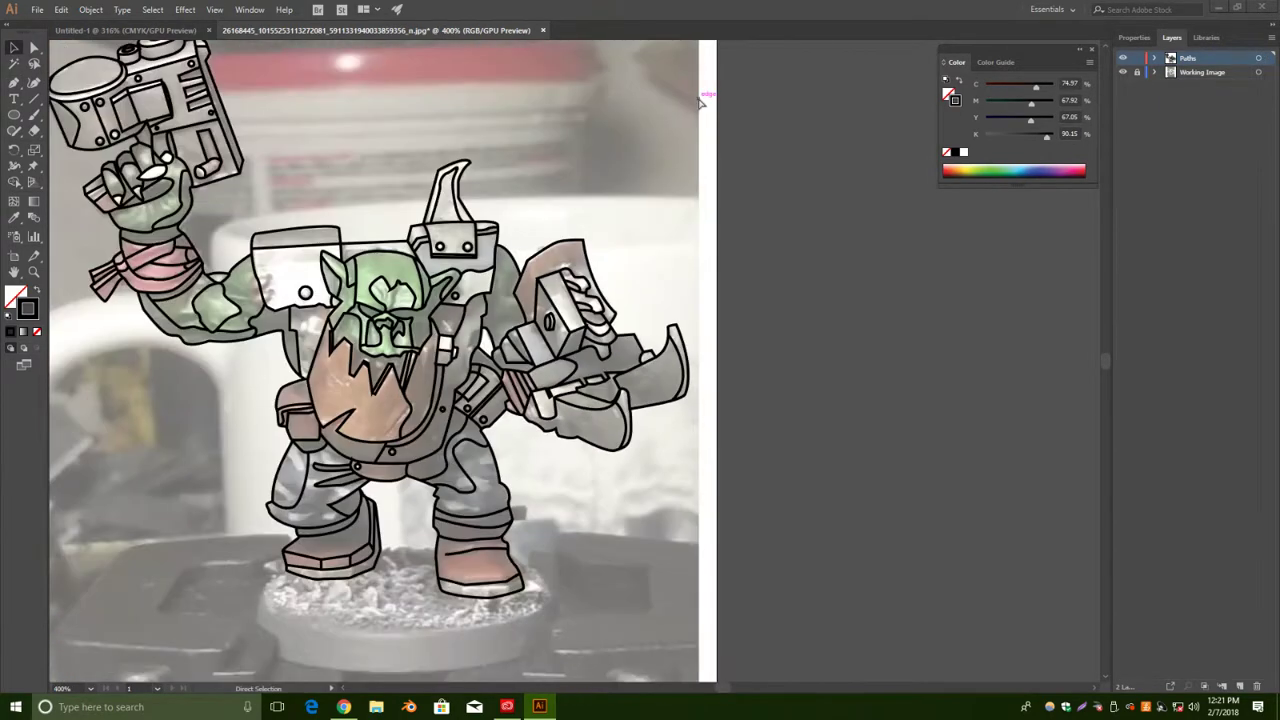
key("ctrl+0")
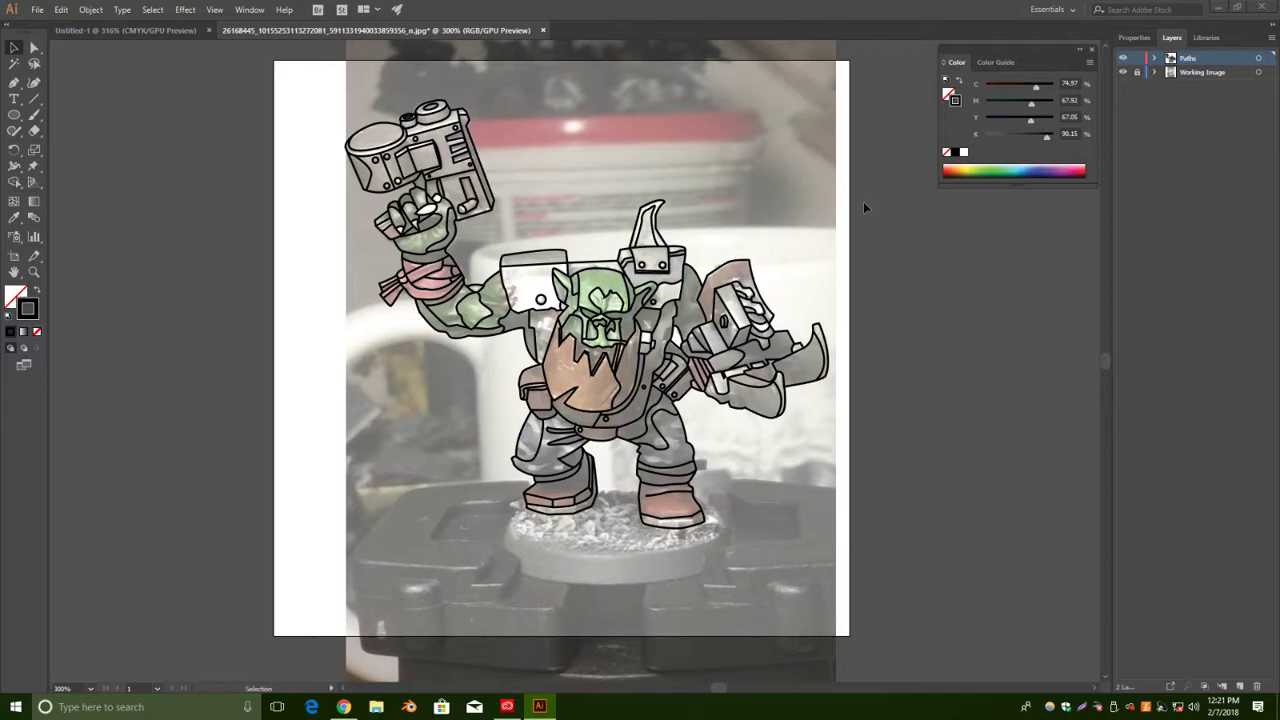
left_click(1207, 218)
left_click(1122, 72)
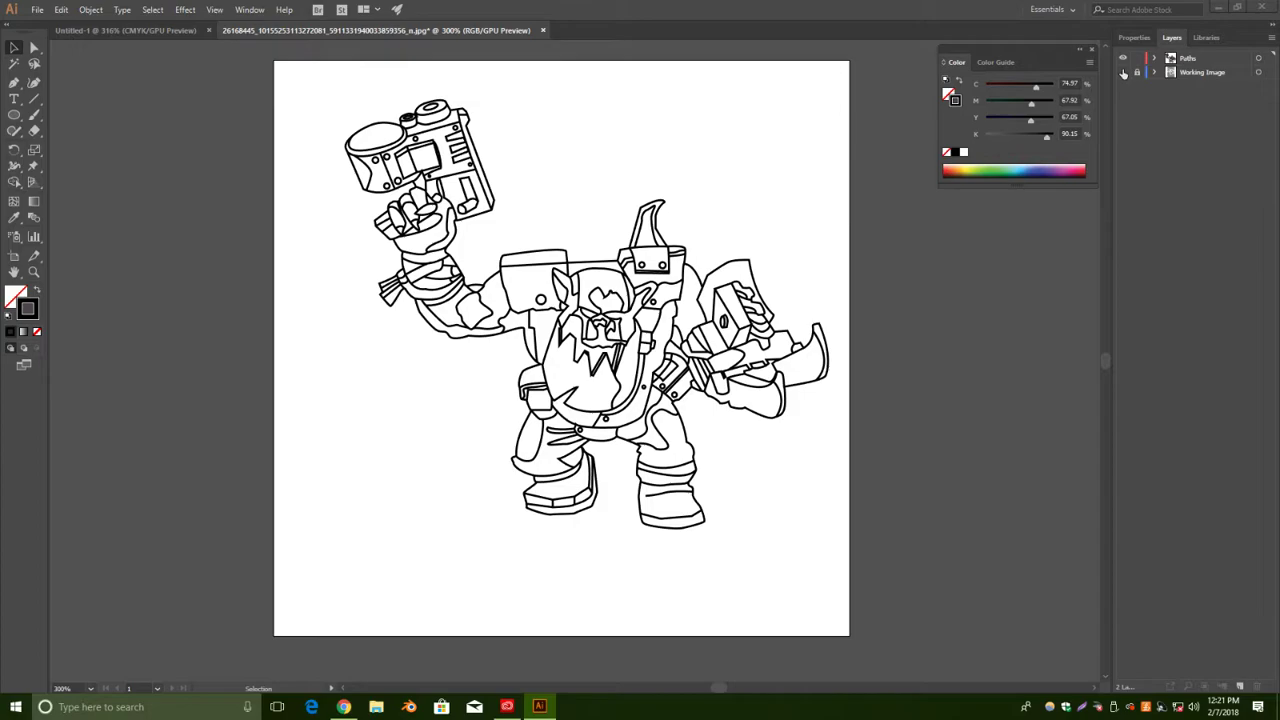
left_click(1122, 72)
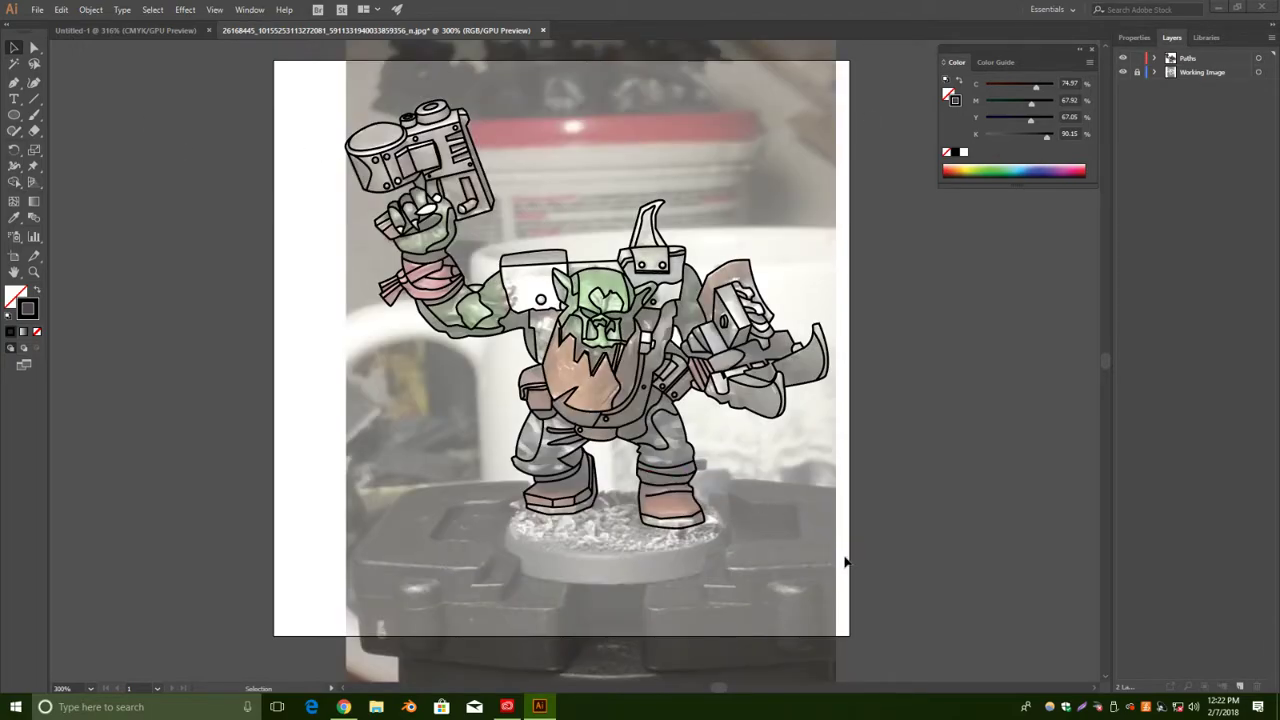
Select all the traced outlines and set the Live Paint Bucket to a bright green fill, about C 72, M 0, Y 100, K 0.
left_click_drag(300, 91, 294, 97)
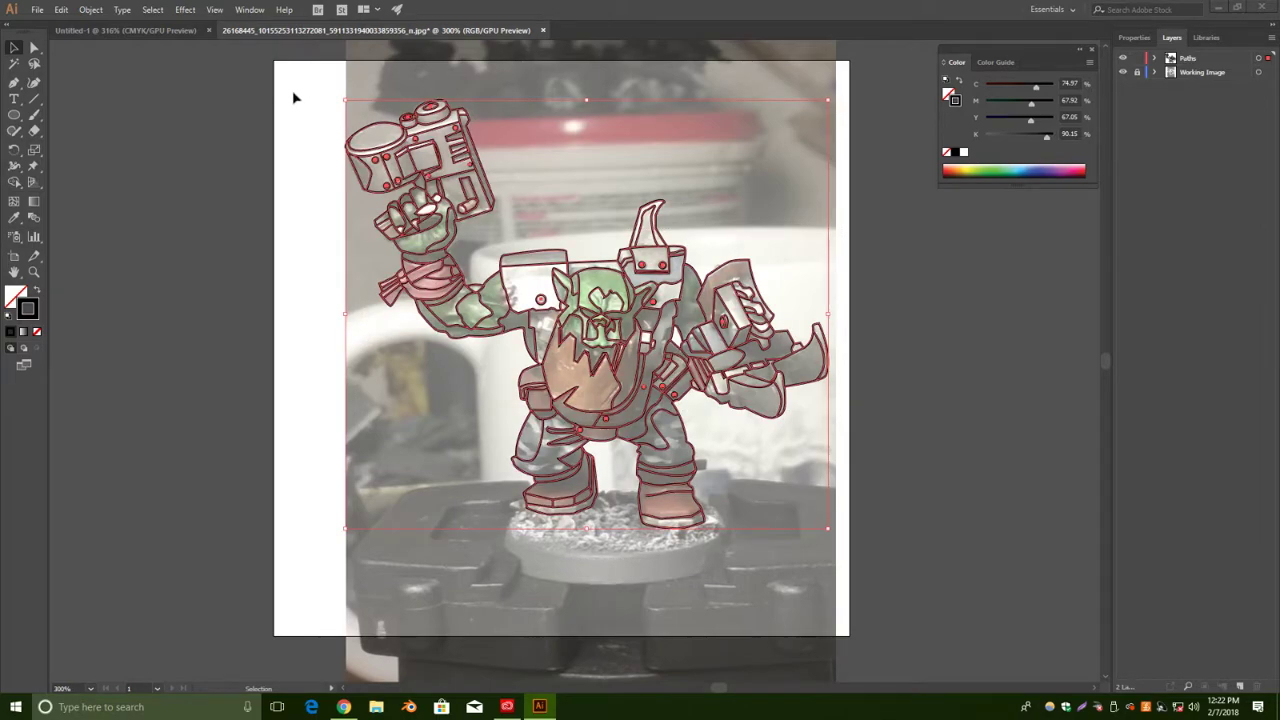
left_click(15, 185)
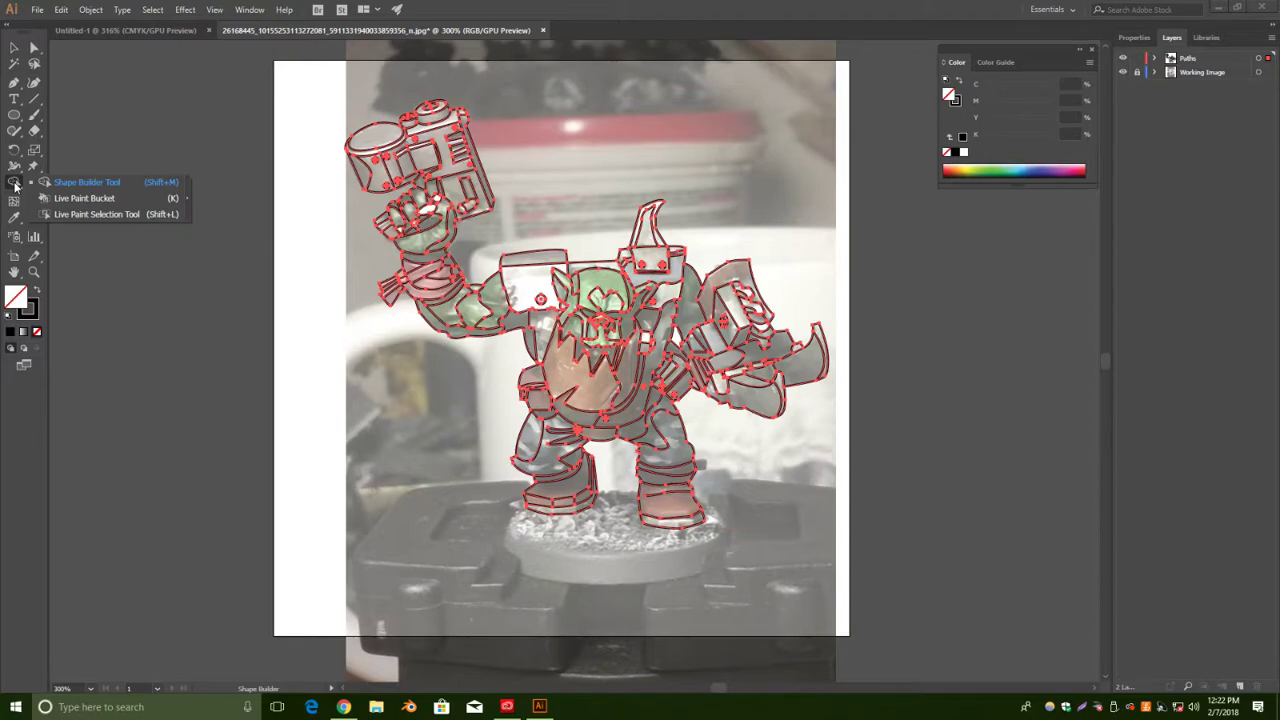
left_click(84, 198)
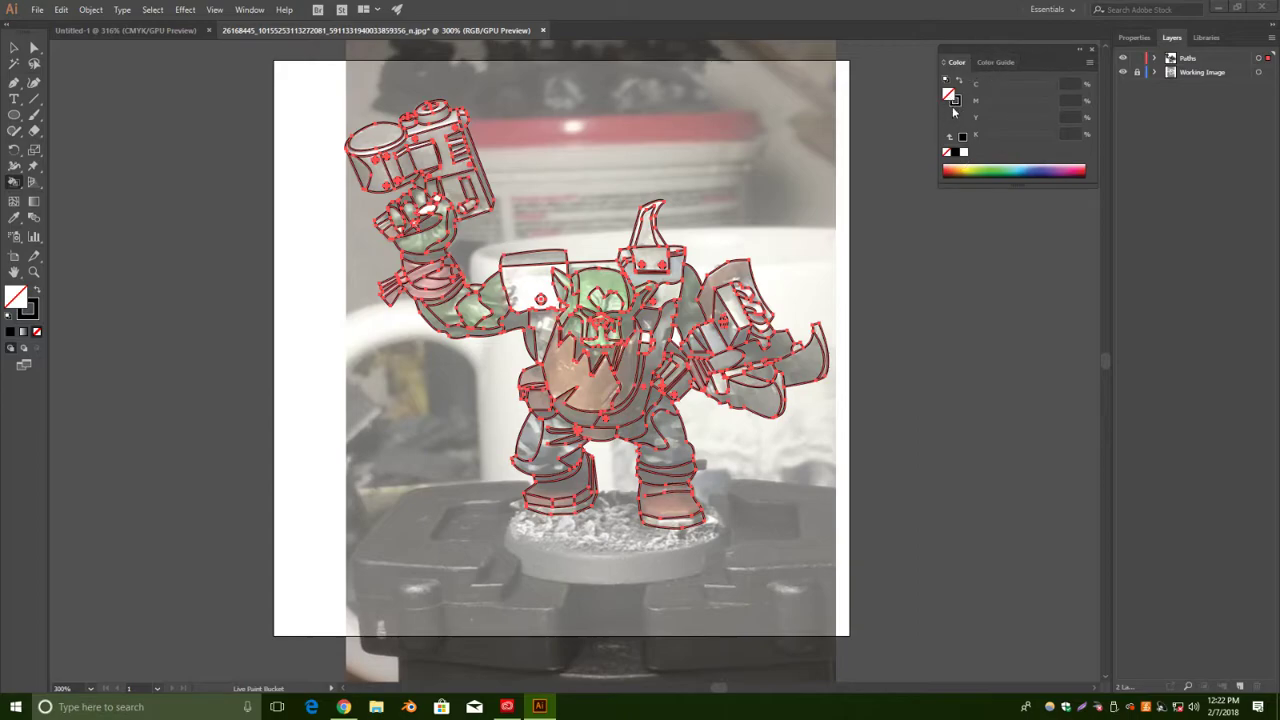
left_click(994, 167)
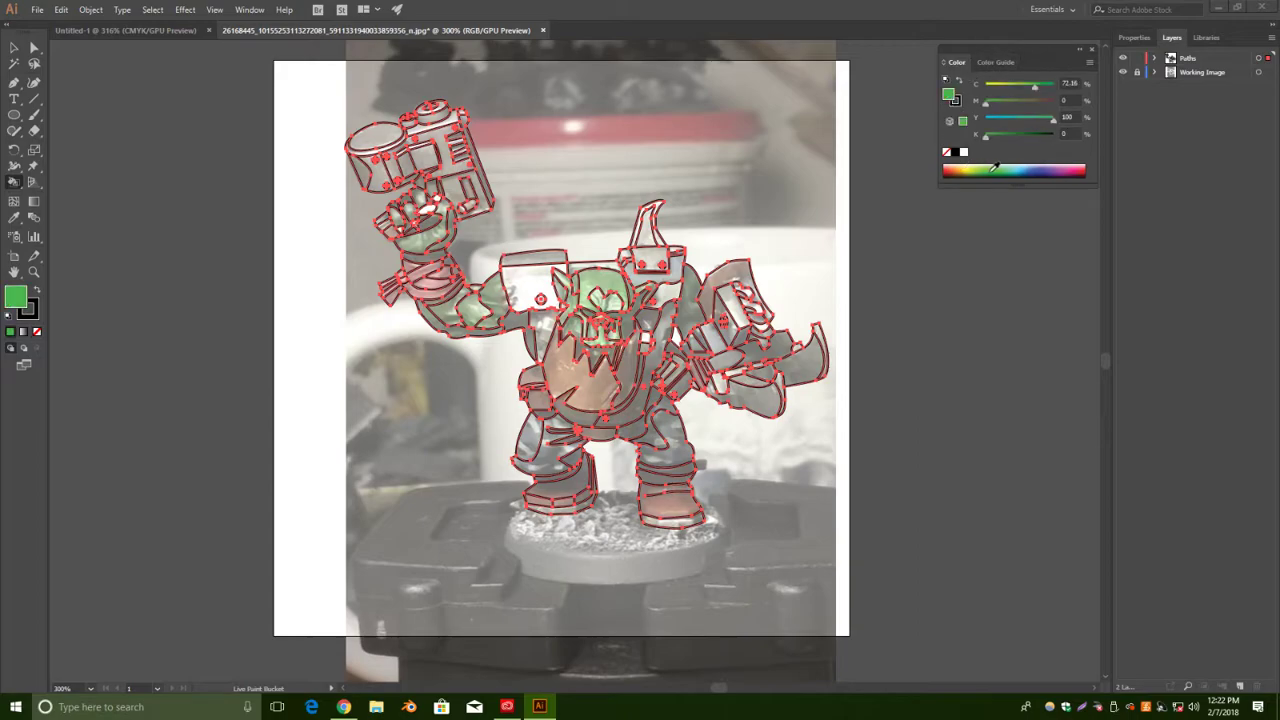
left_click(1130, 38)
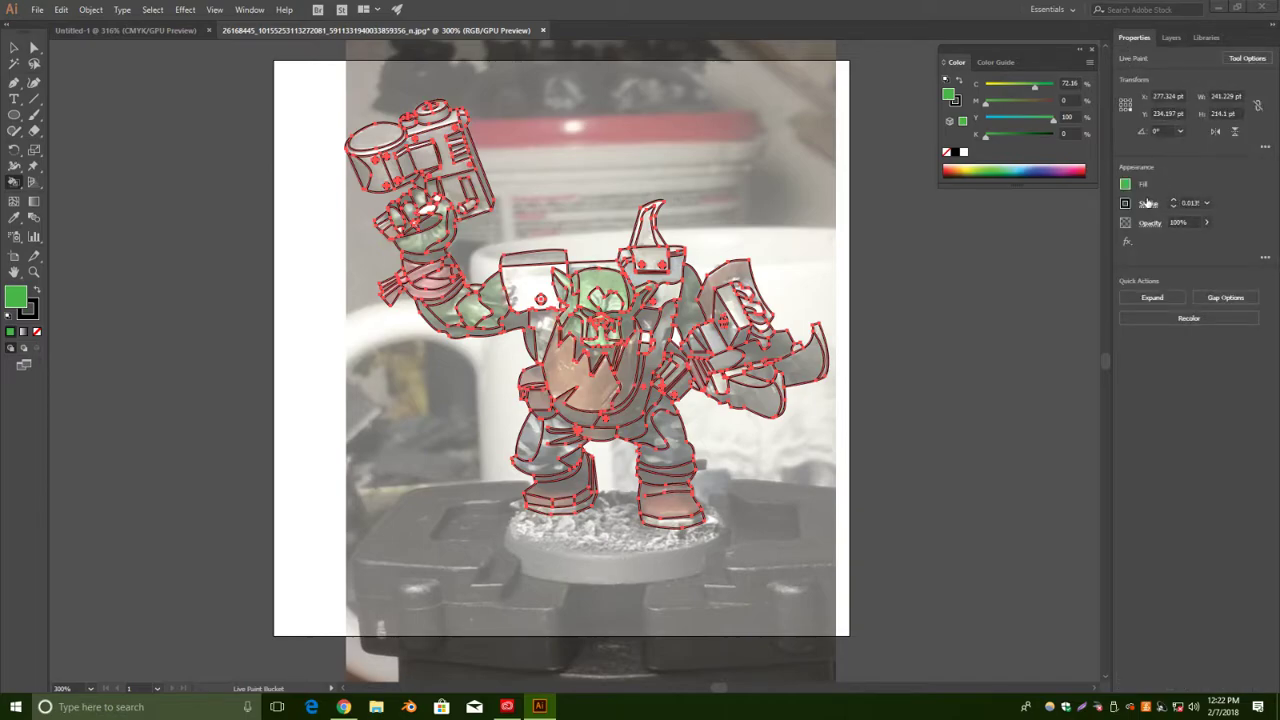
left_click(1090, 64)
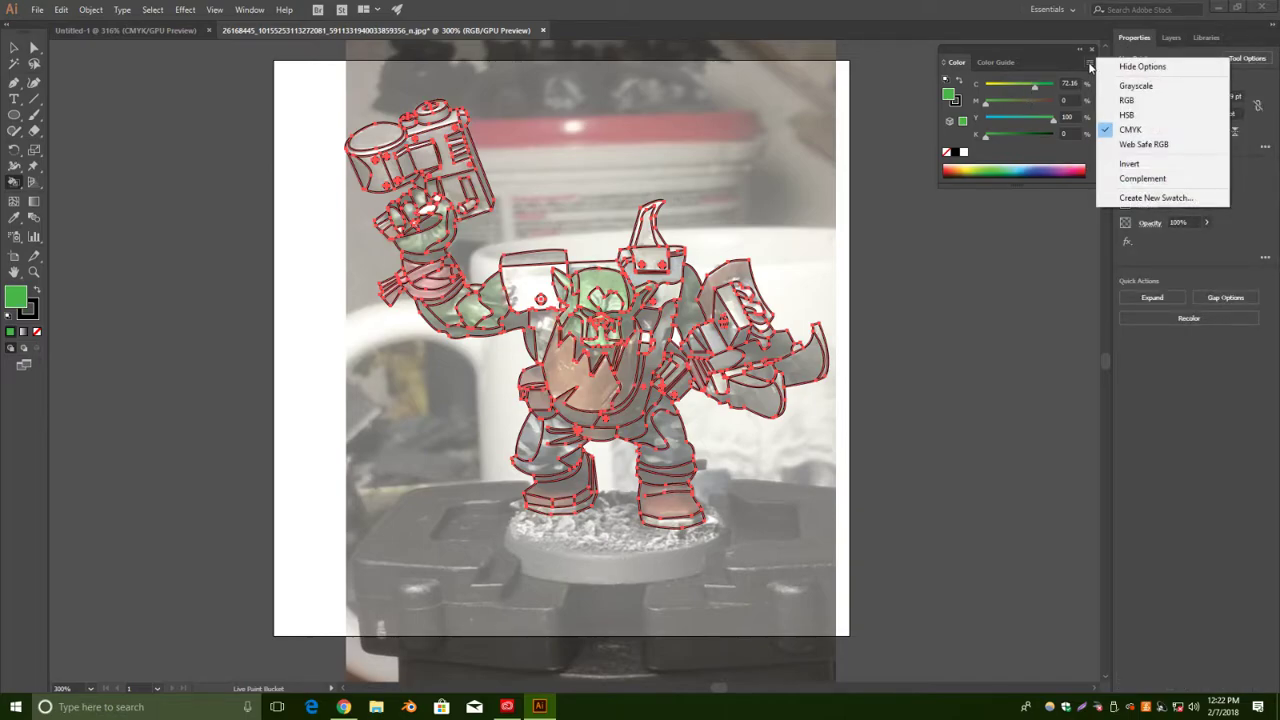
left_click(1058, 68)
left_click(1090, 64)
left_click(1061, 67)
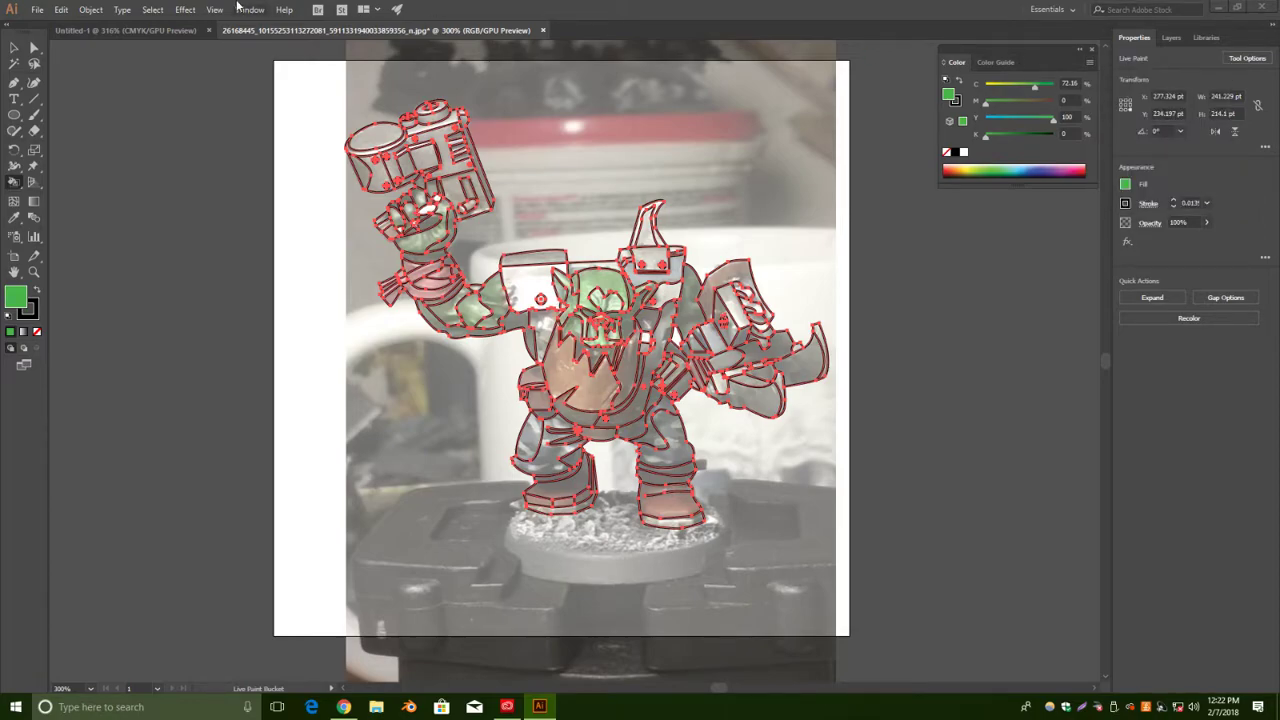
left_click(247, 10)
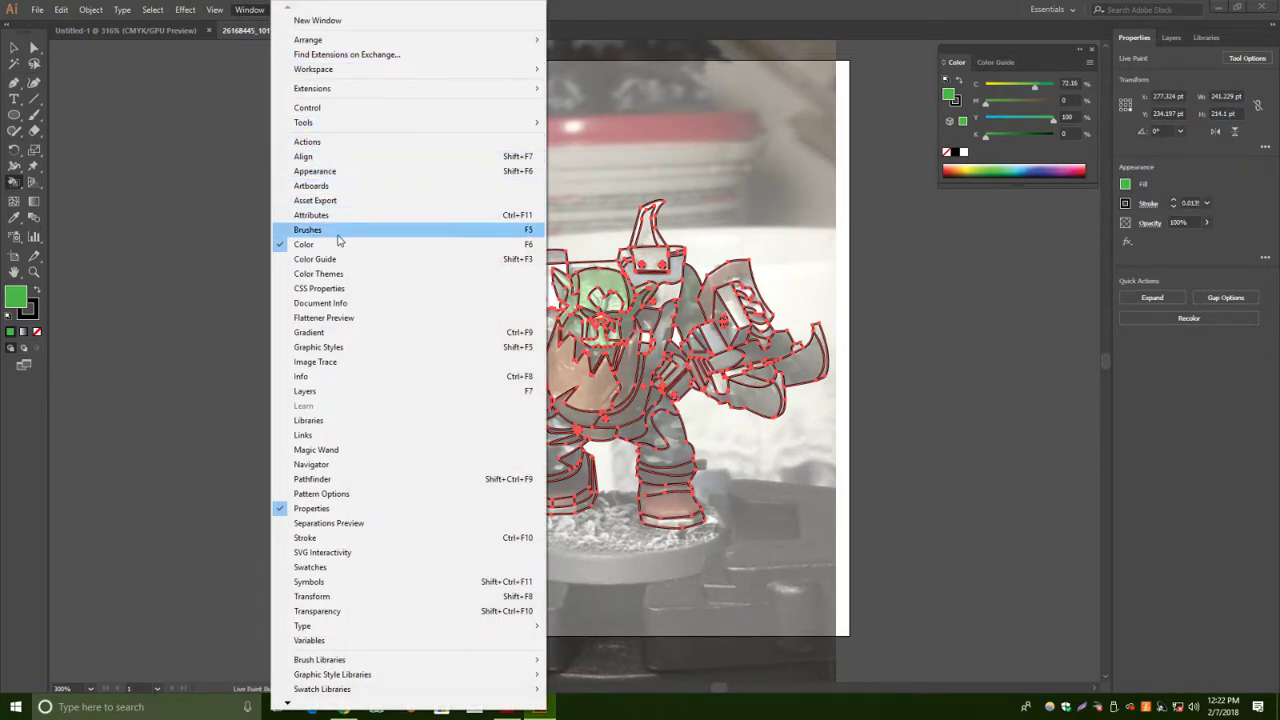
left_click(338, 275)
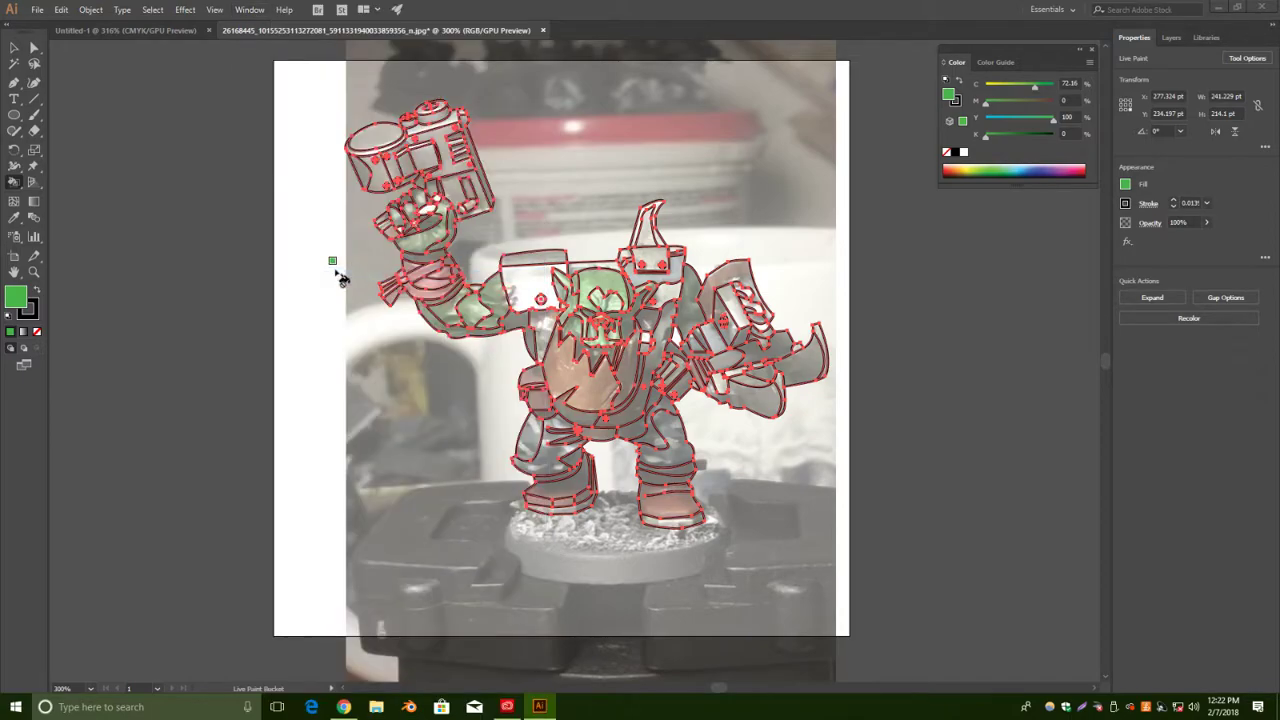
left_click_drag(248, 264, 999, 217)
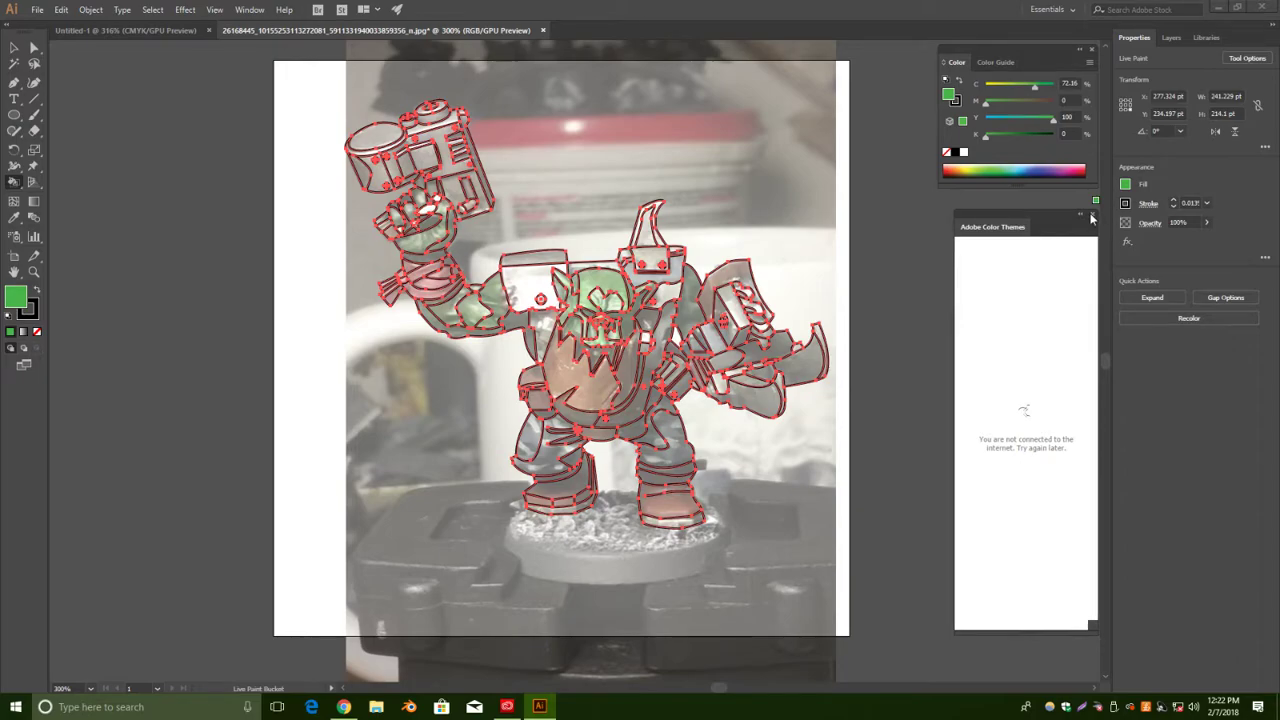
left_click(1092, 217)
left_click(249, 9)
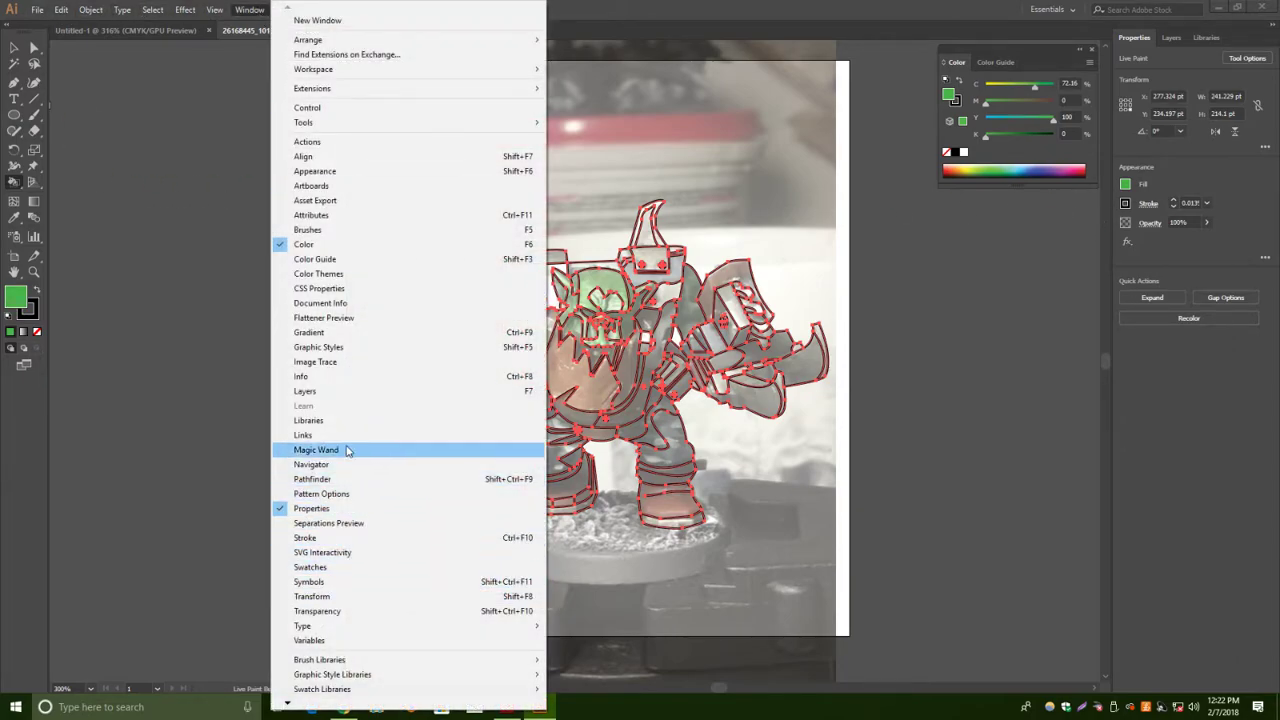
left_click(328, 421)
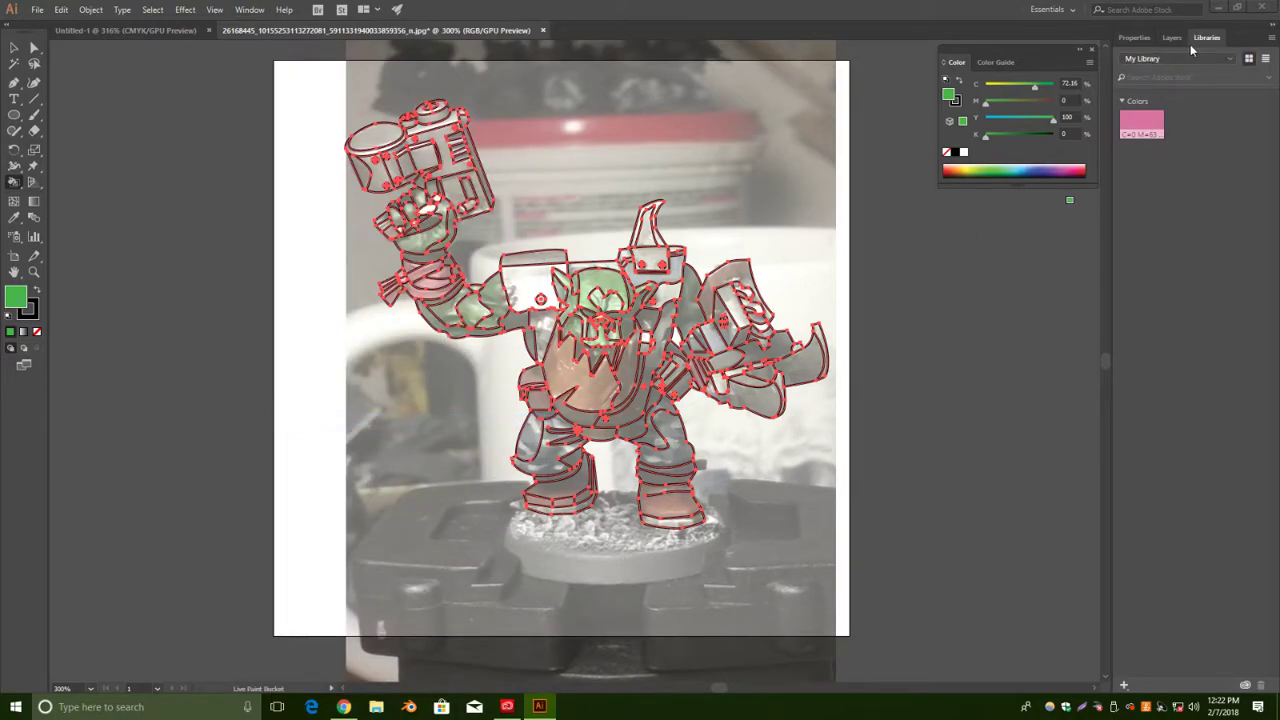
left_click(1148, 38)
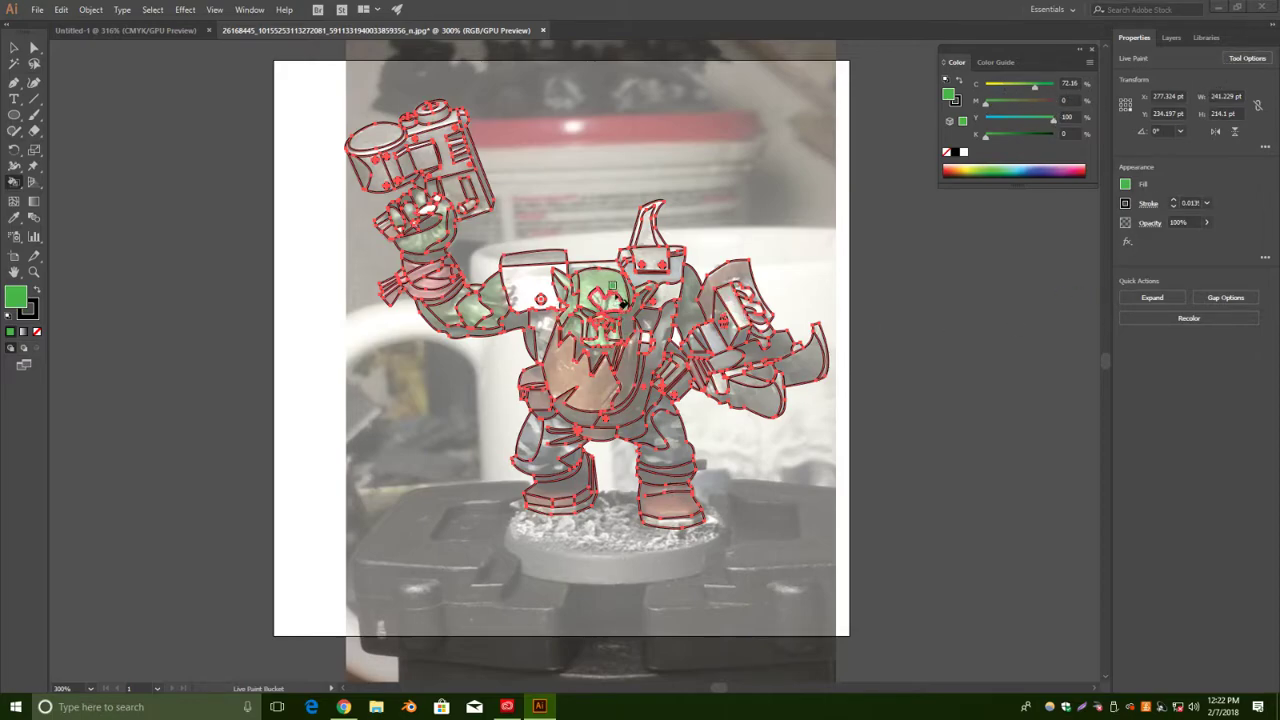
Fill the orc's forehead with the bright green, and the brow patch and ears with a lighter green at C 64.
scroll(619, 285, "up", 2)
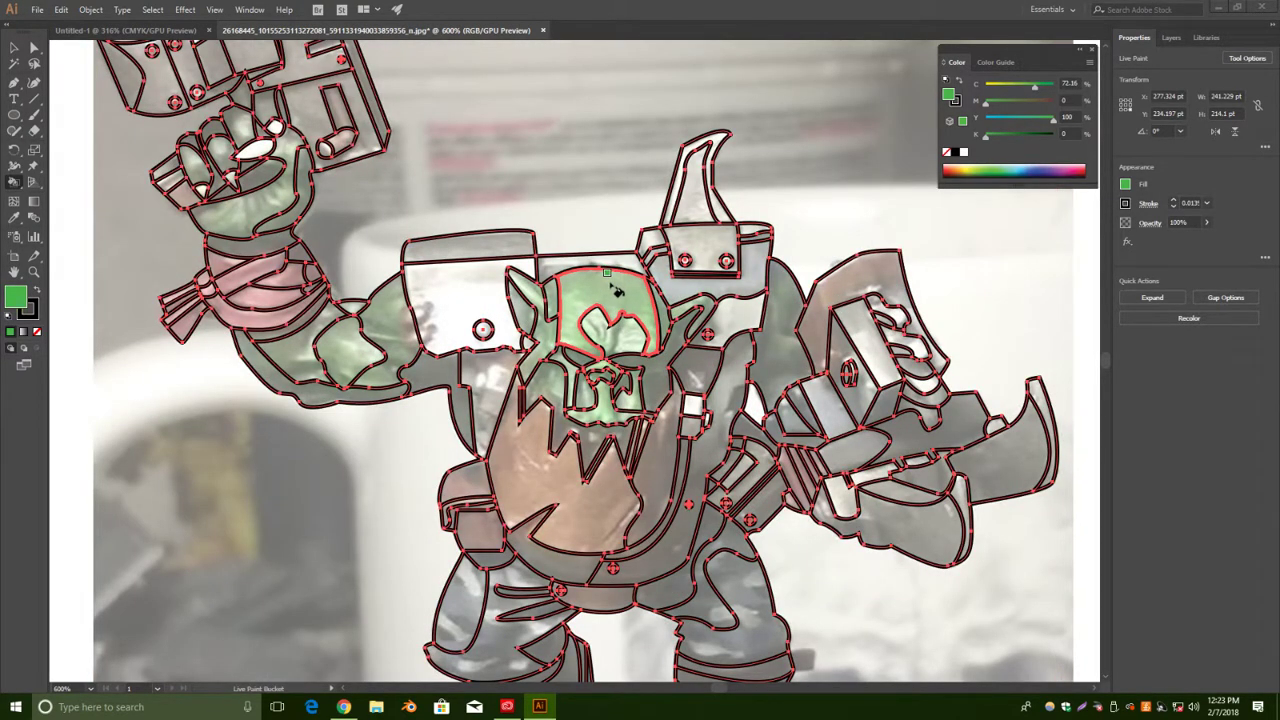
left_click(620, 291)
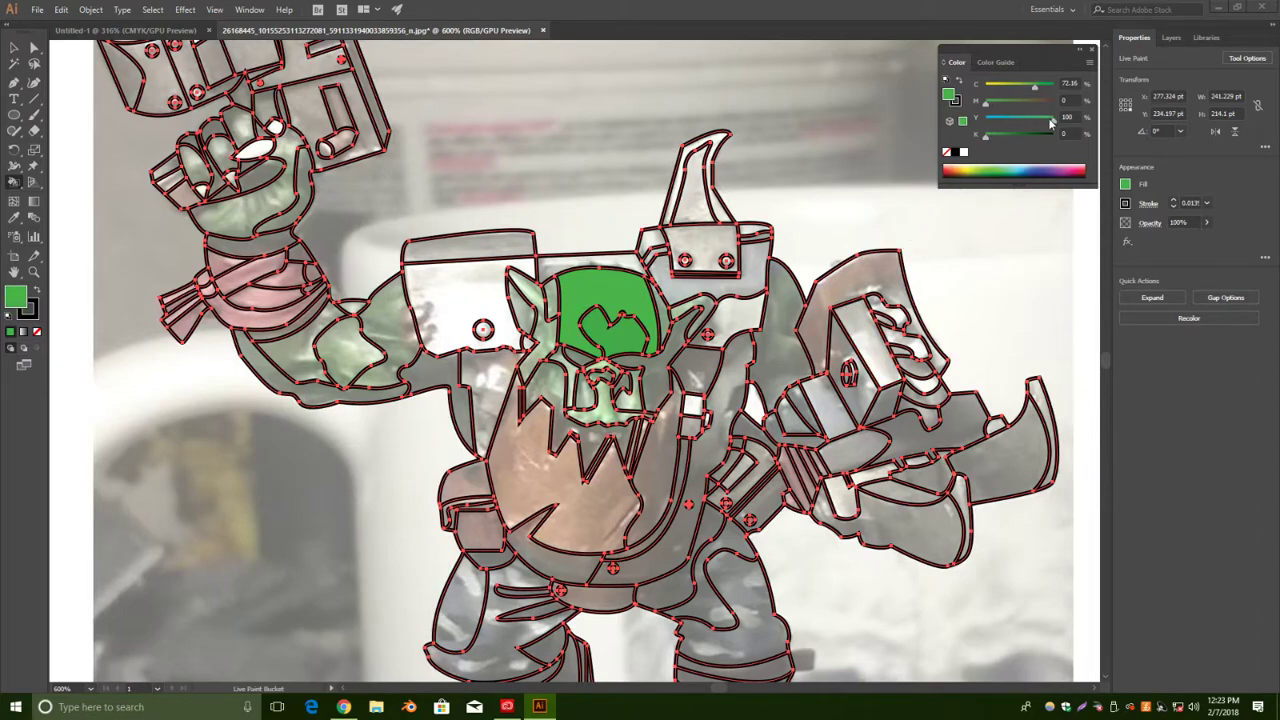
left_click_drag(1036, 90, 1028, 88)
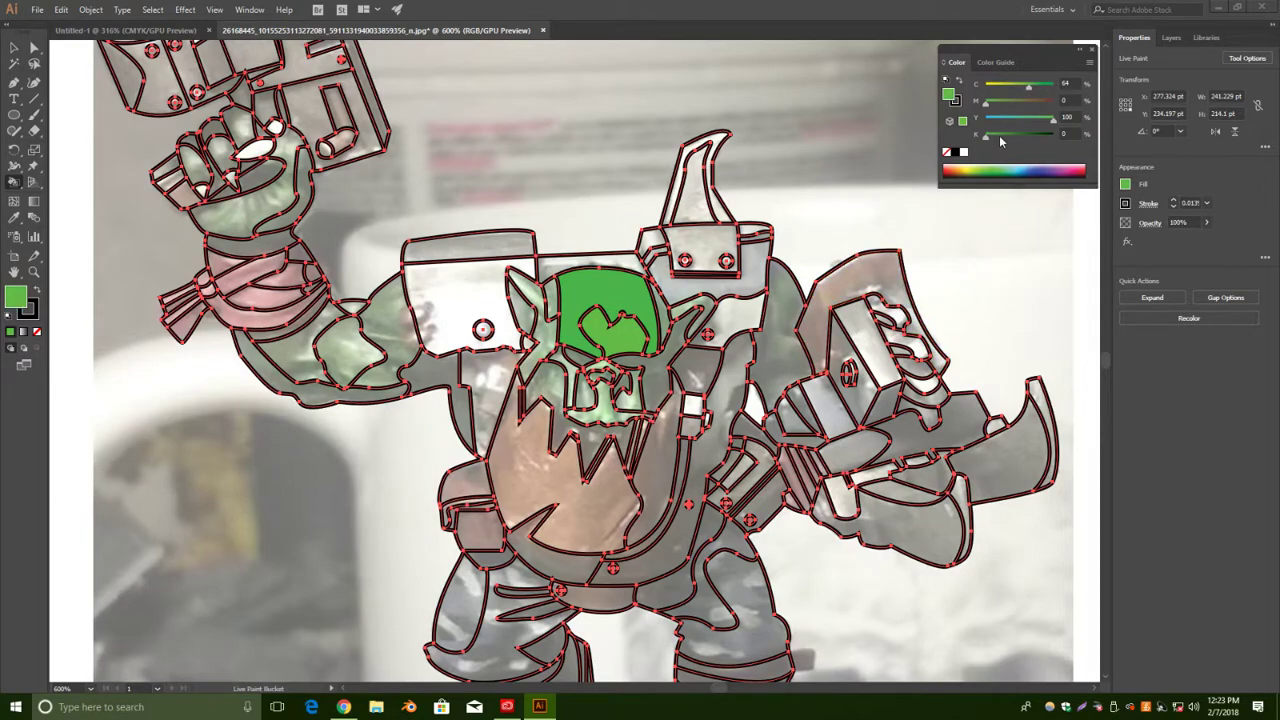
left_click(518, 282)
left_click(692, 312)
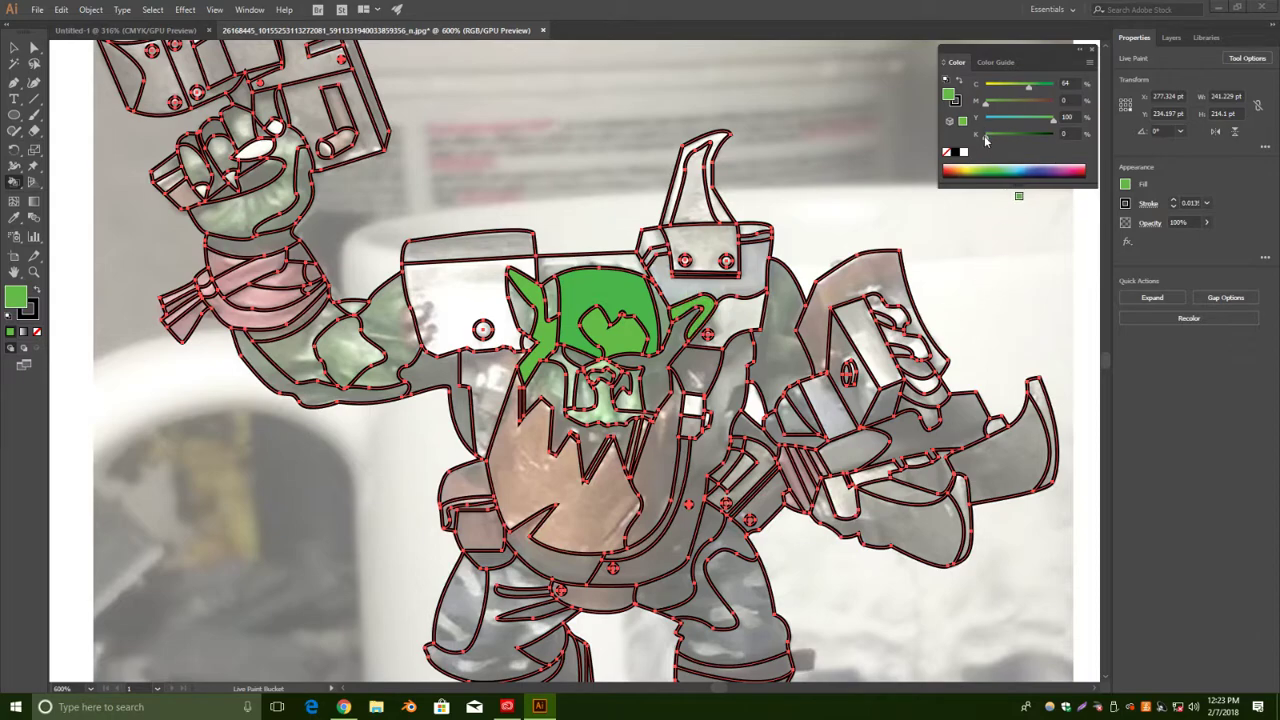
Fill the orc's nose and jaw with green at K 20, and the shadowed side of the face with green at K 62.
left_click_drag(987, 141, 1000, 140)
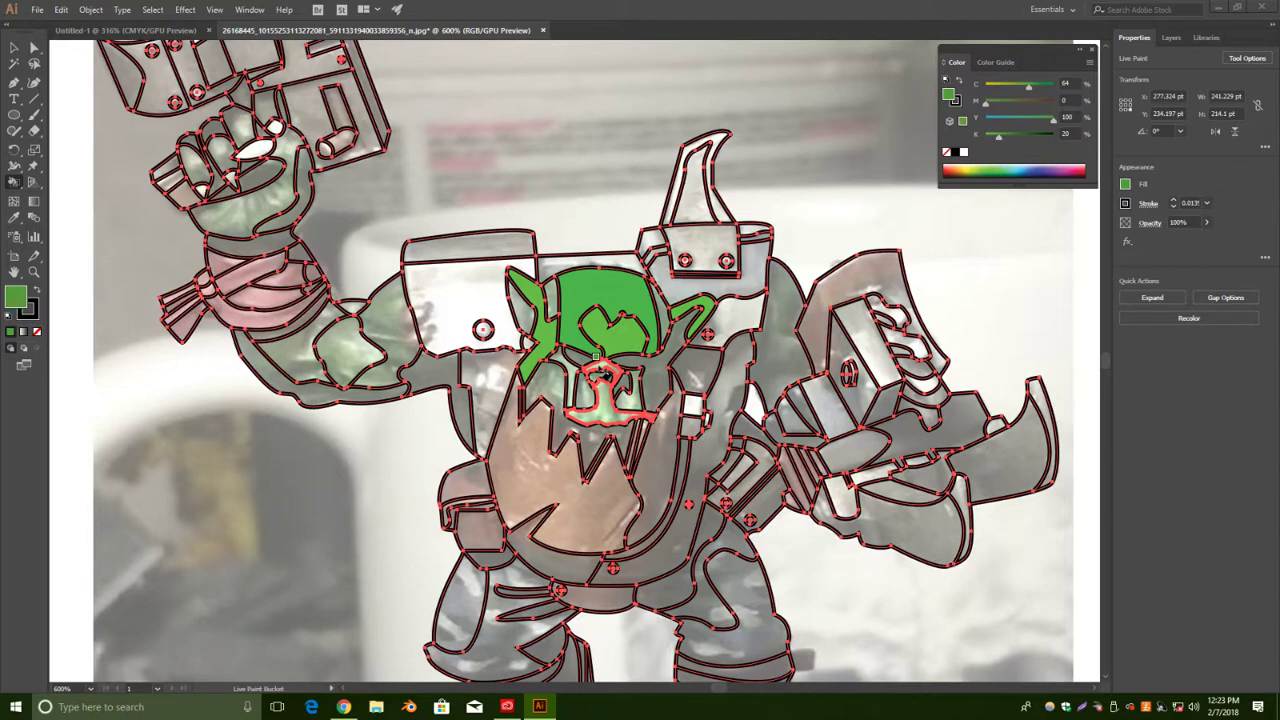
left_click(600, 374)
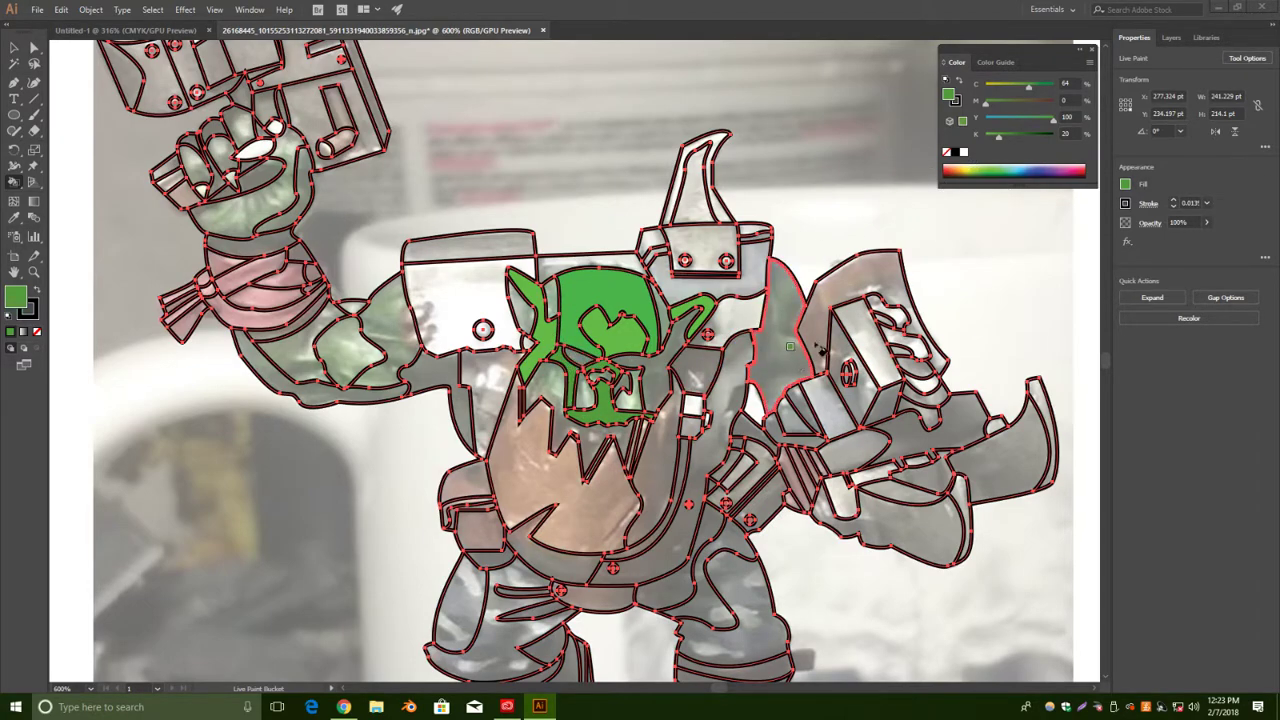
left_click_drag(1004, 142, 1012, 142)
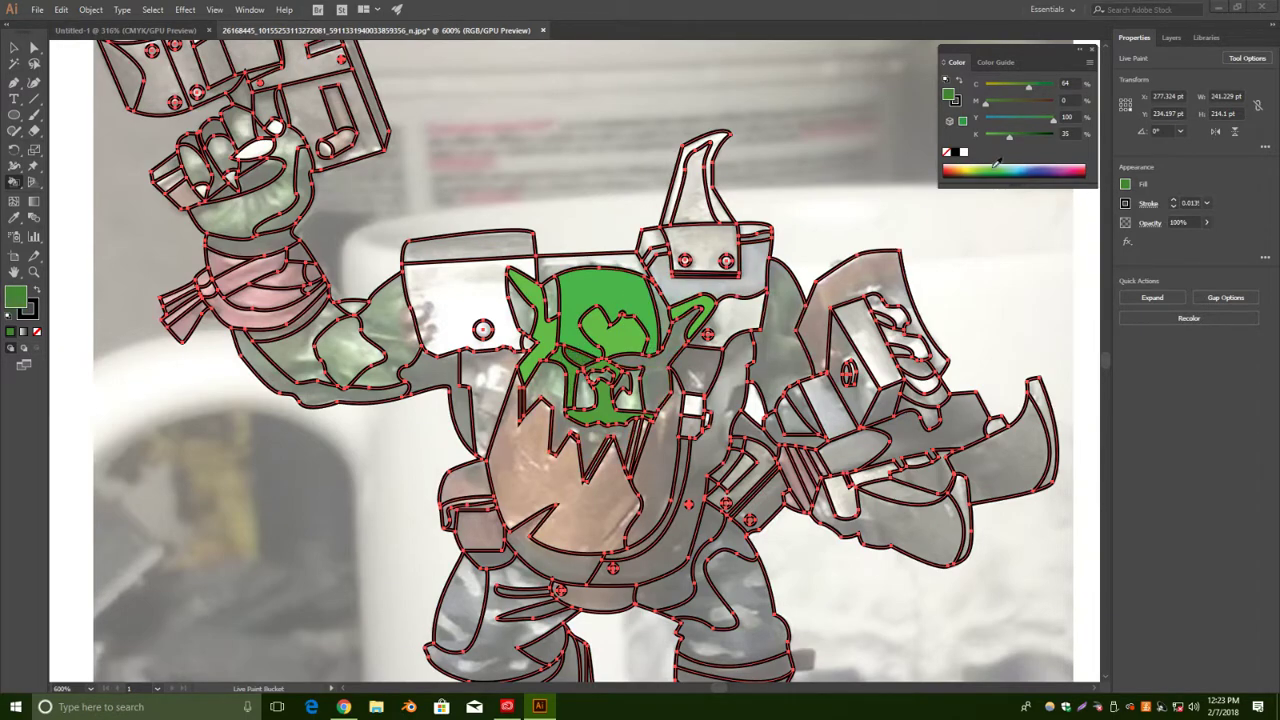
left_click_drag(1007, 143, 1021, 142)
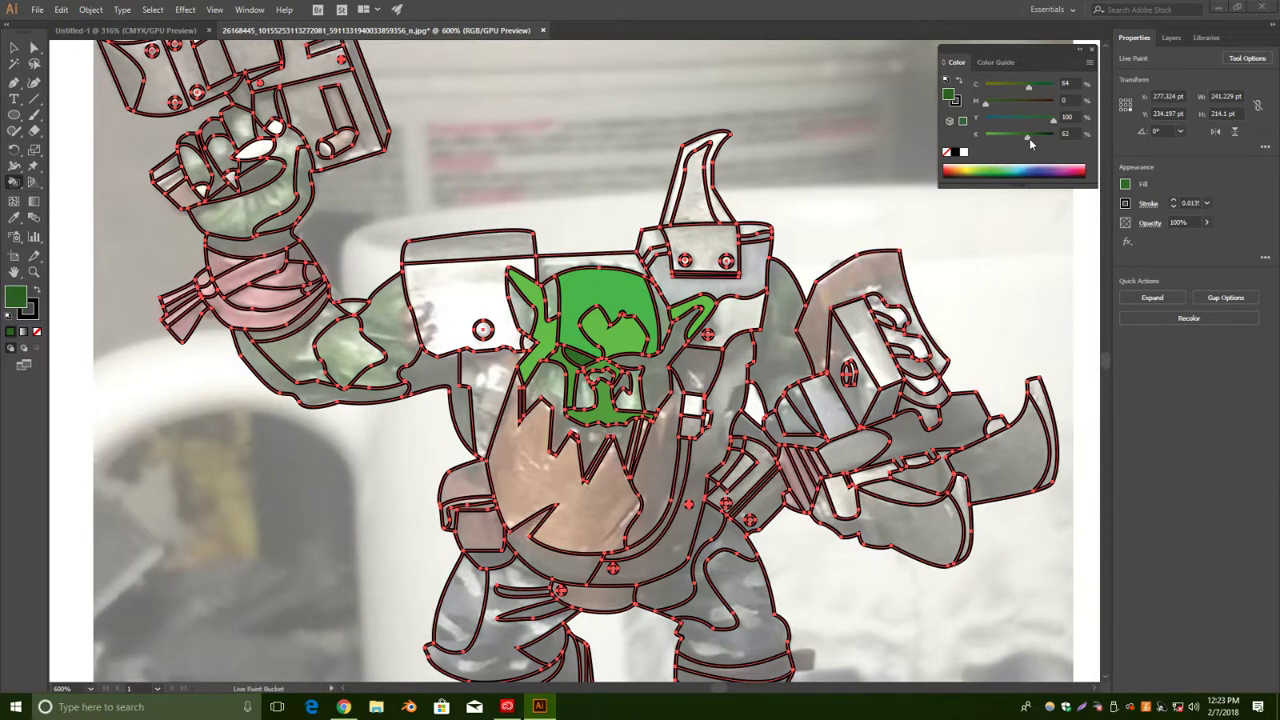
left_click(636, 364)
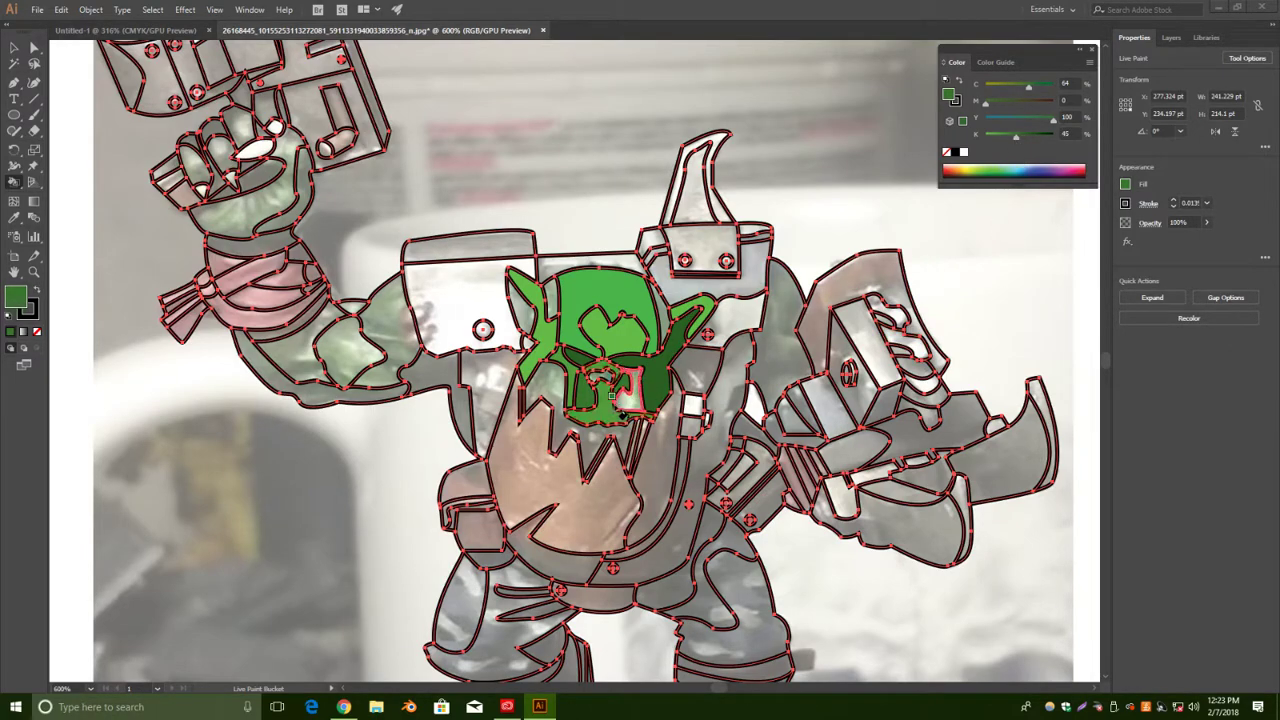
Try several lighter blacks for the green and refill the orc's forehead with it at K 7.
left_click_drag(1012, 143, 1001, 143)
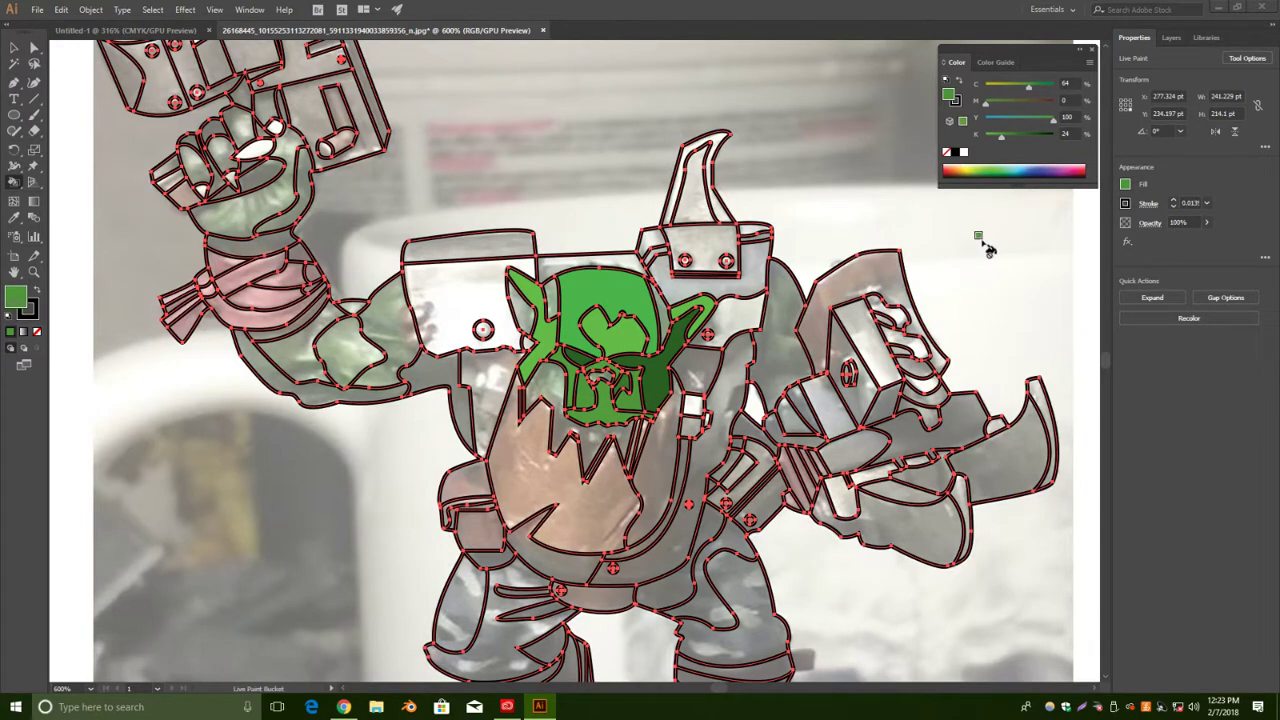
left_click_drag(996, 143, 991, 143)
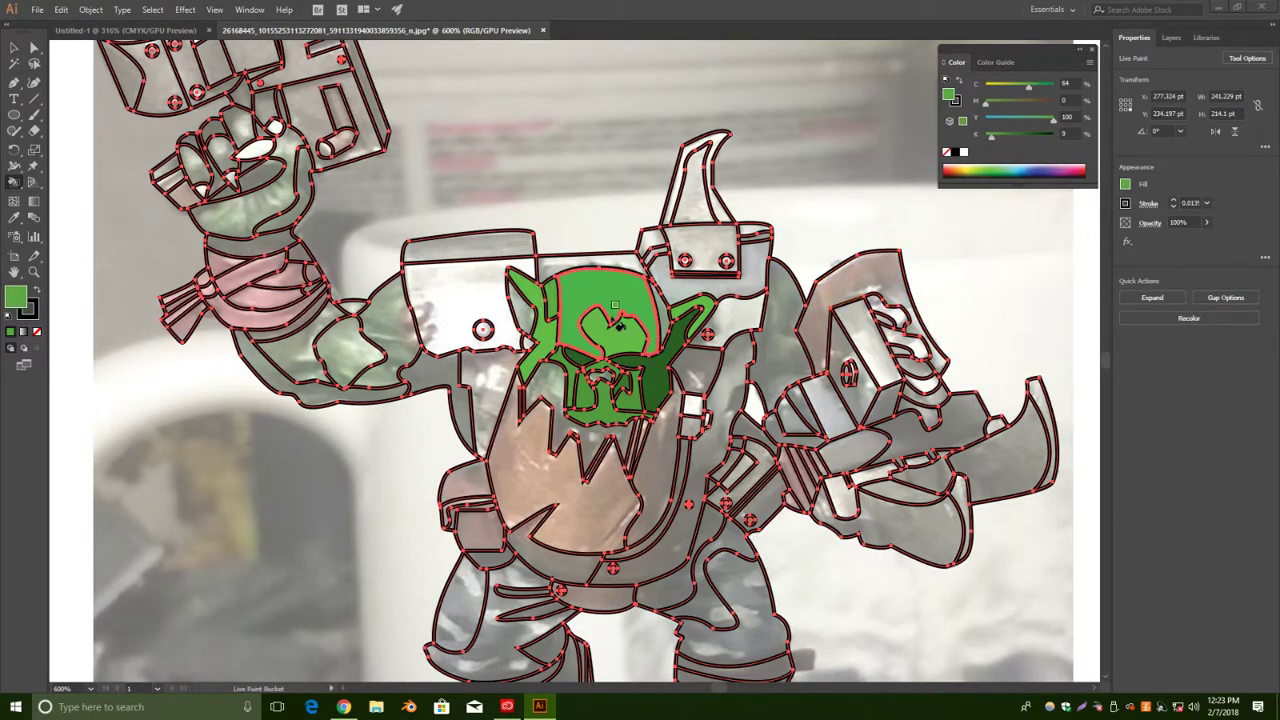
left_click_drag(991, 137, 1002, 137)
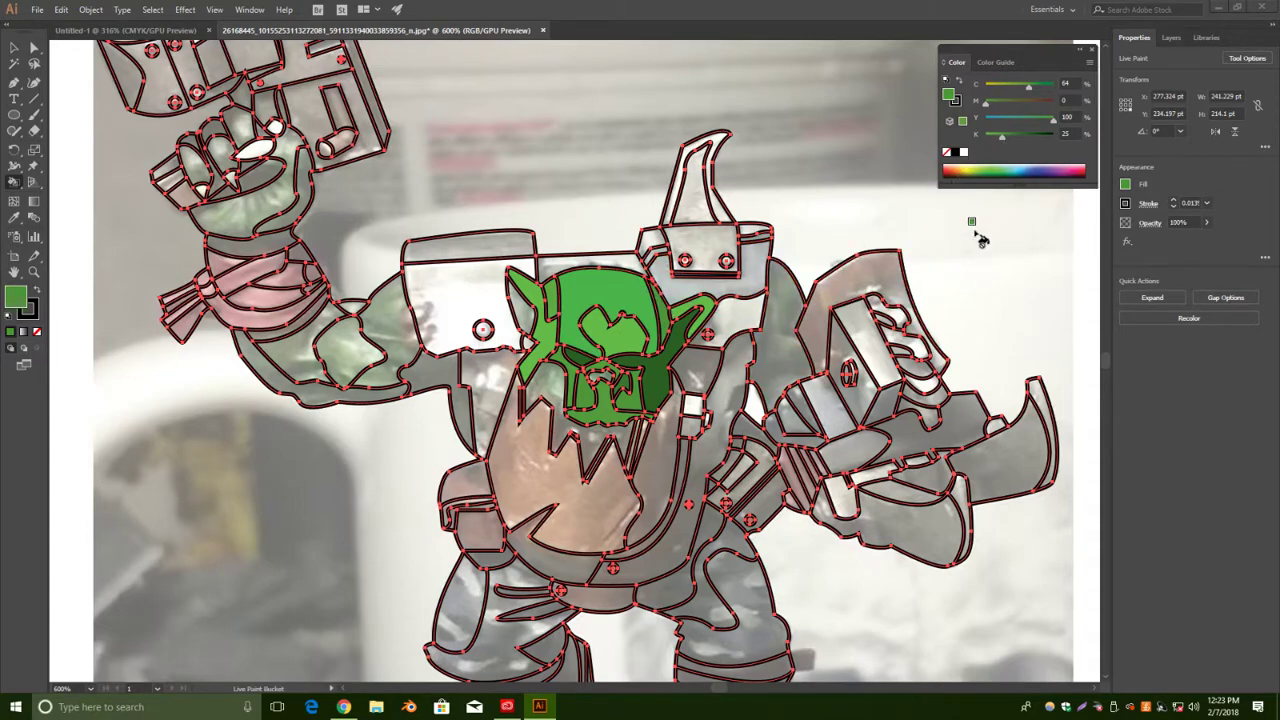
left_click_drag(1004, 142, 990, 142)
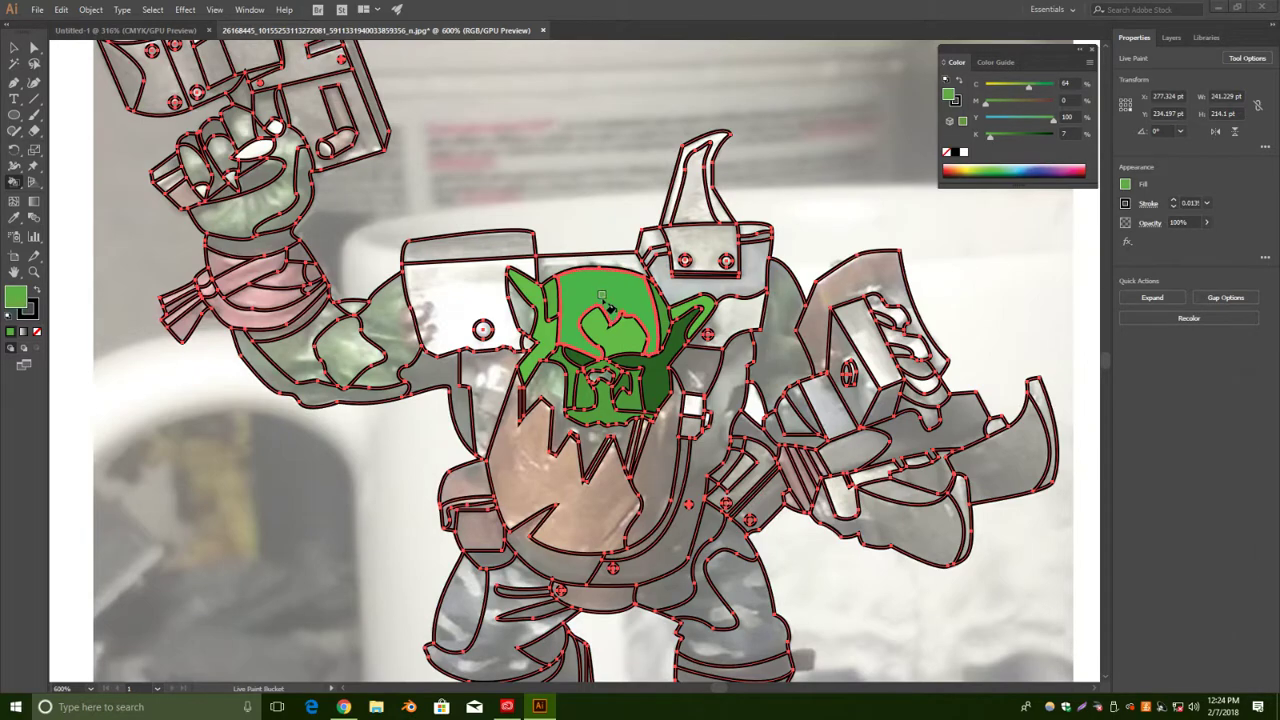
Fill the side of the cheek below the raised arm's ear and the jagged area under the chin, darkening the green to K 62.
left_click(998, 142)
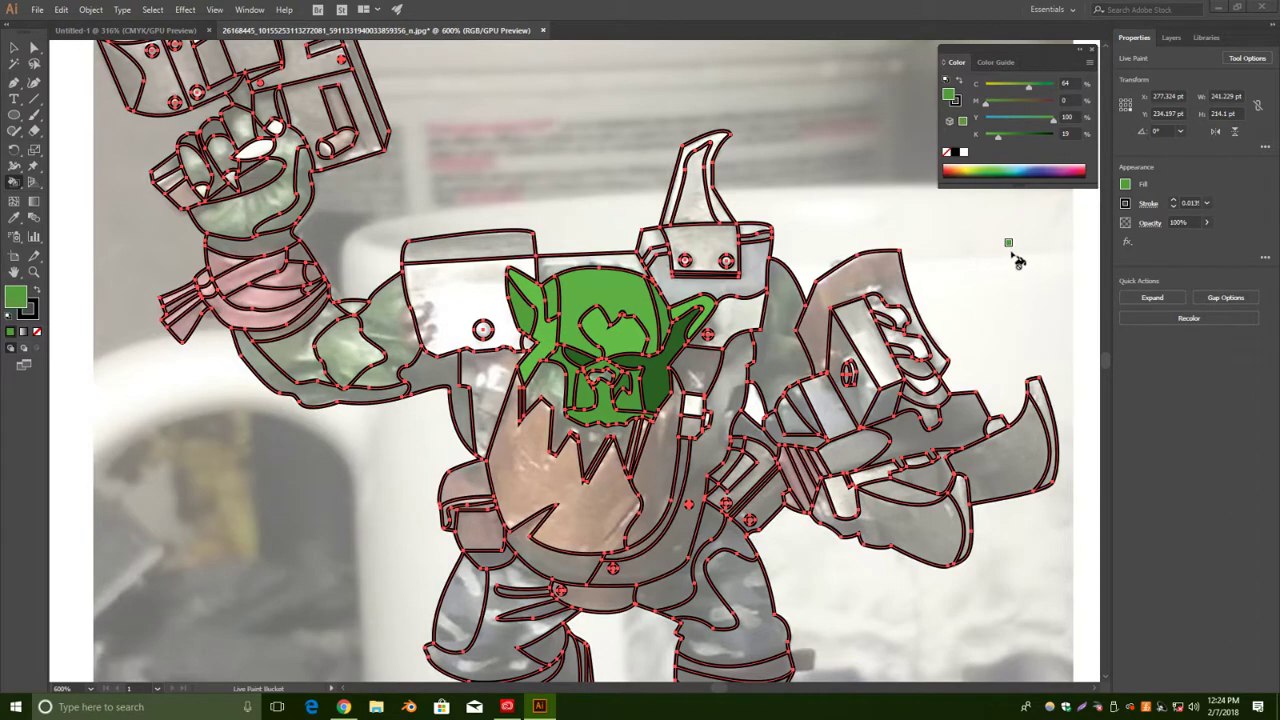
left_click(546, 386)
left_click_drag(1000, 142, 1027, 136)
left_click(590, 432)
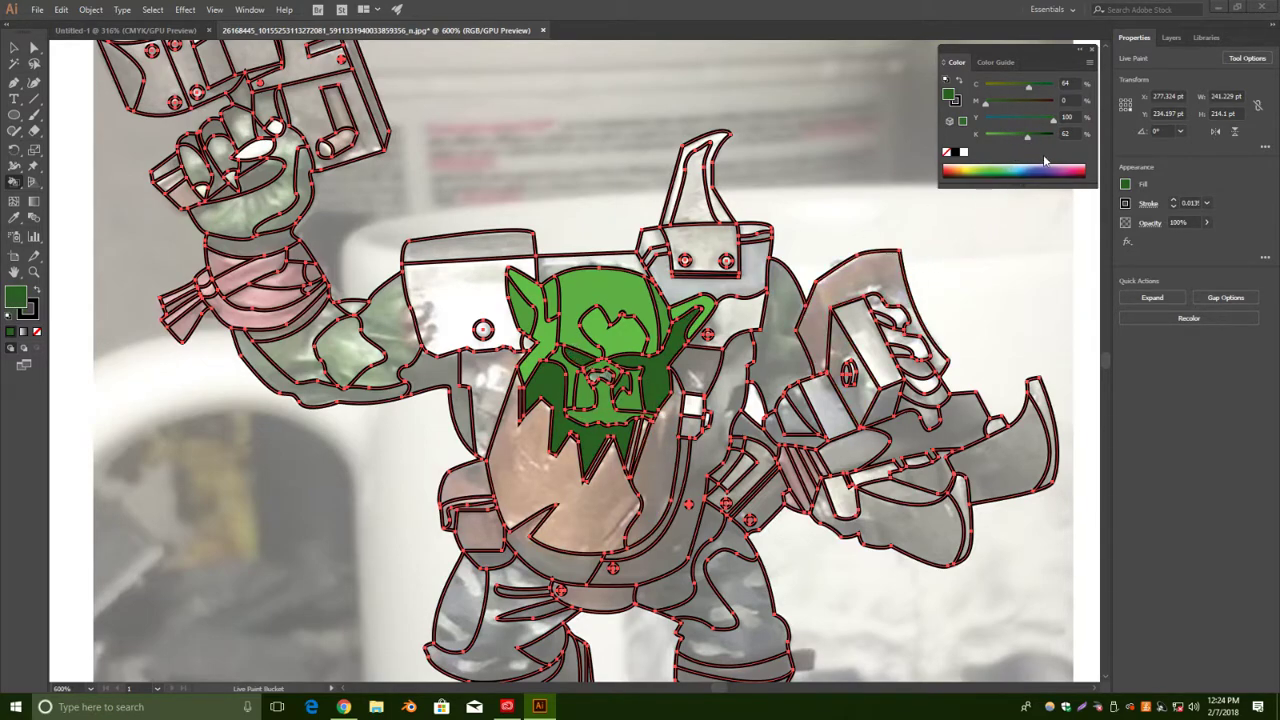
Darken the green to K 81 and fill the deepest shadows on the far side of the face and around the mouth.
left_click_drag(1030, 143, 1041, 136)
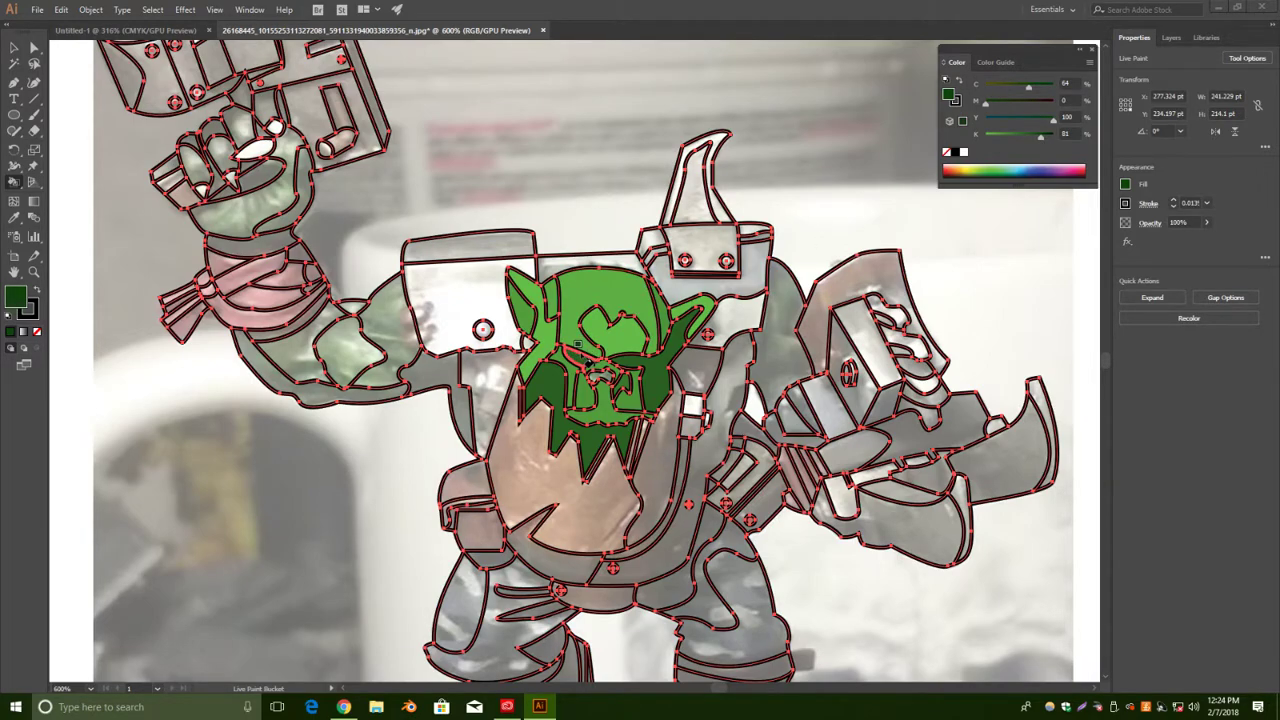
left_click(651, 369)
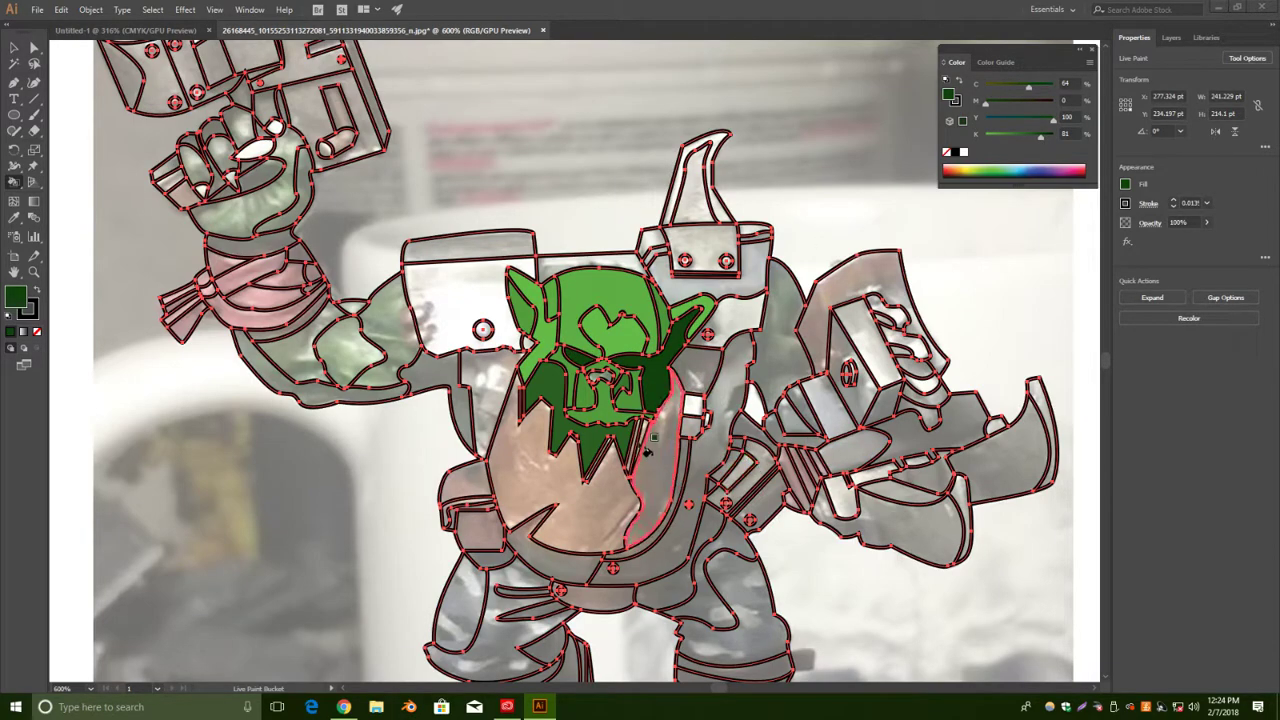
left_click(611, 393)
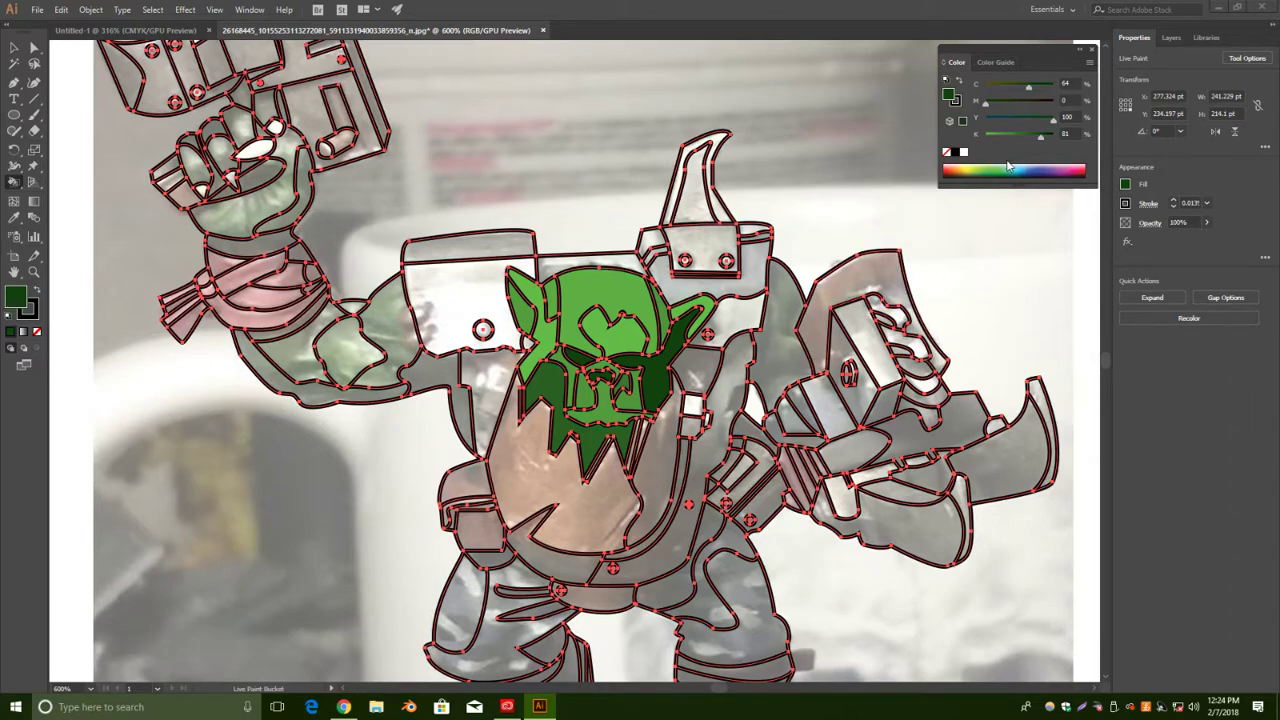
Fill the area beside the mouth with green at K 50, and the upper part of the far ear with green at K 38.
left_click_drag(1043, 141, 1019, 136)
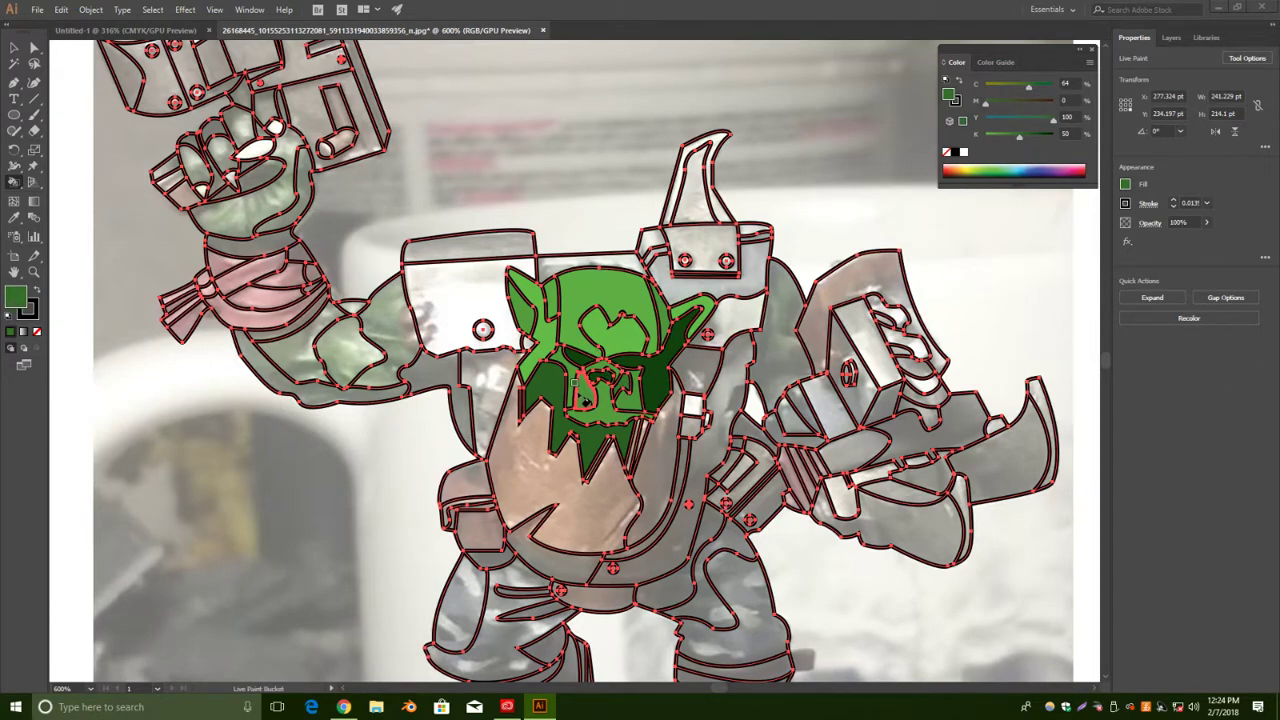
left_click(627, 385)
left_click_drag(1017, 139, 1015, 137)
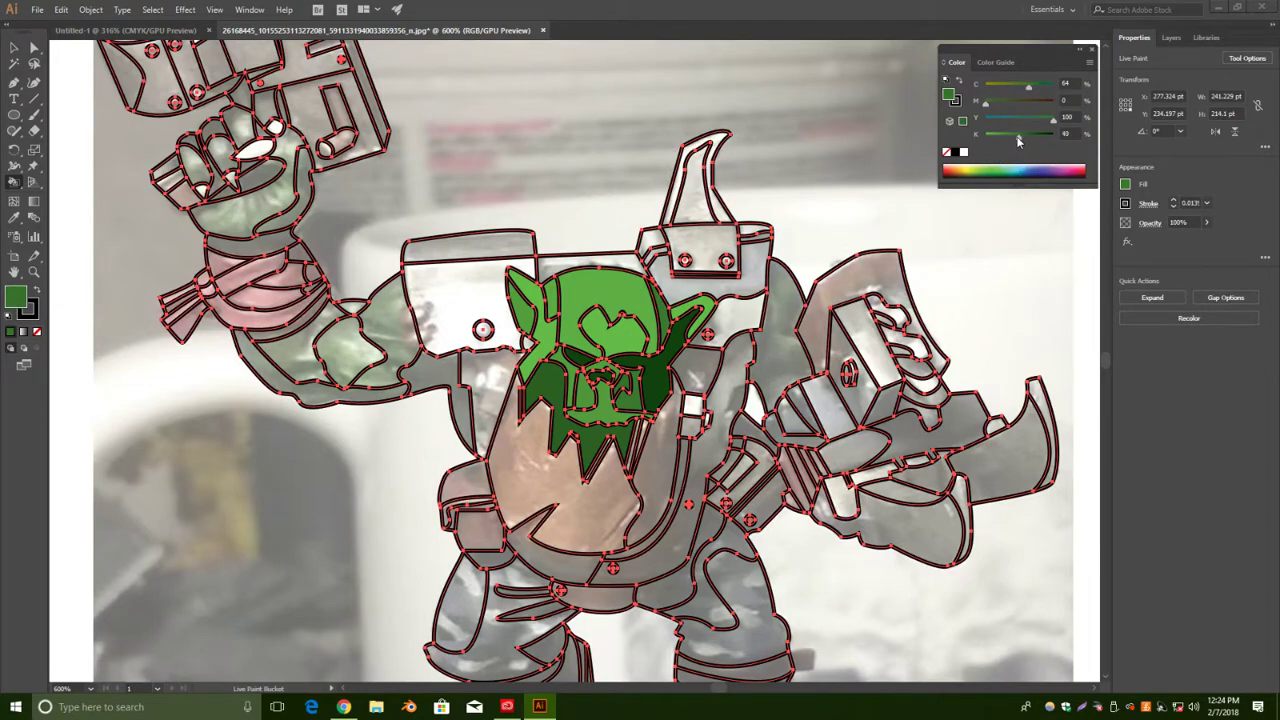
left_click_drag(1015, 136, 1011, 136)
left_click(697, 305)
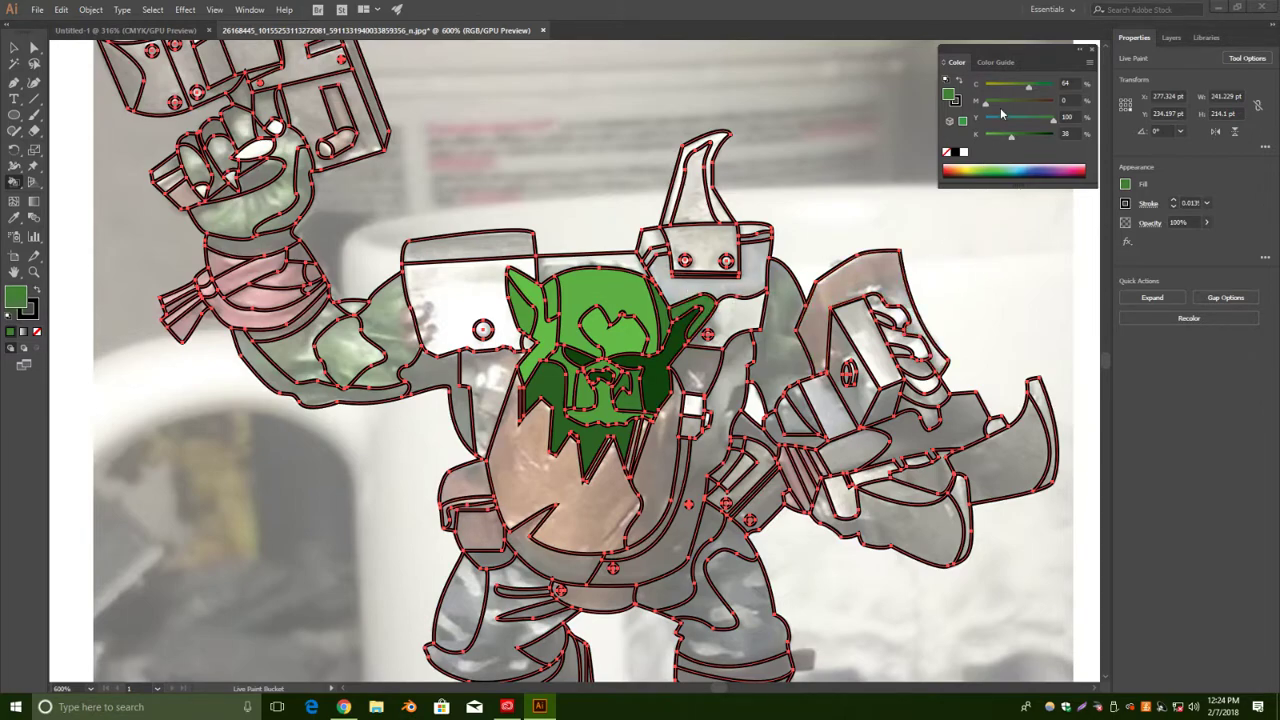
Set the green to K 54 and fill the armpit and the shadow along the underside of the raised arm.
left_click_drag(1016, 140, 1023, 140)
left_click(440, 388)
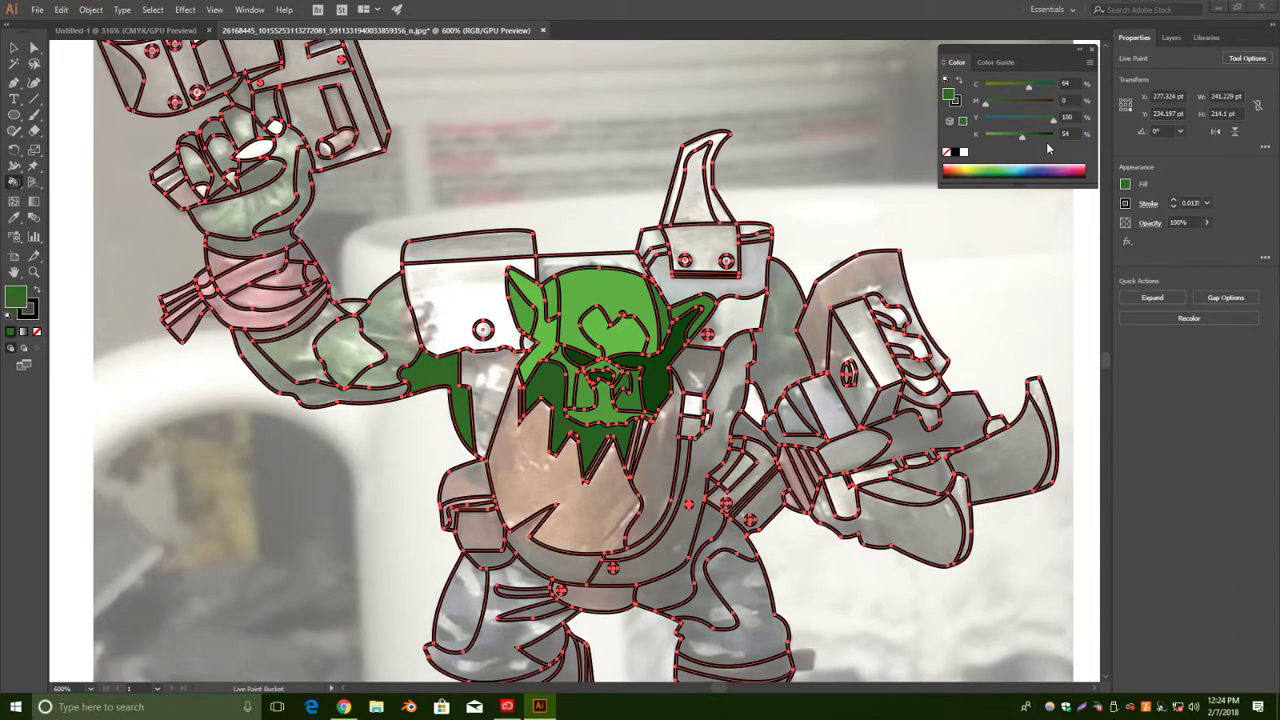
left_click(320, 392)
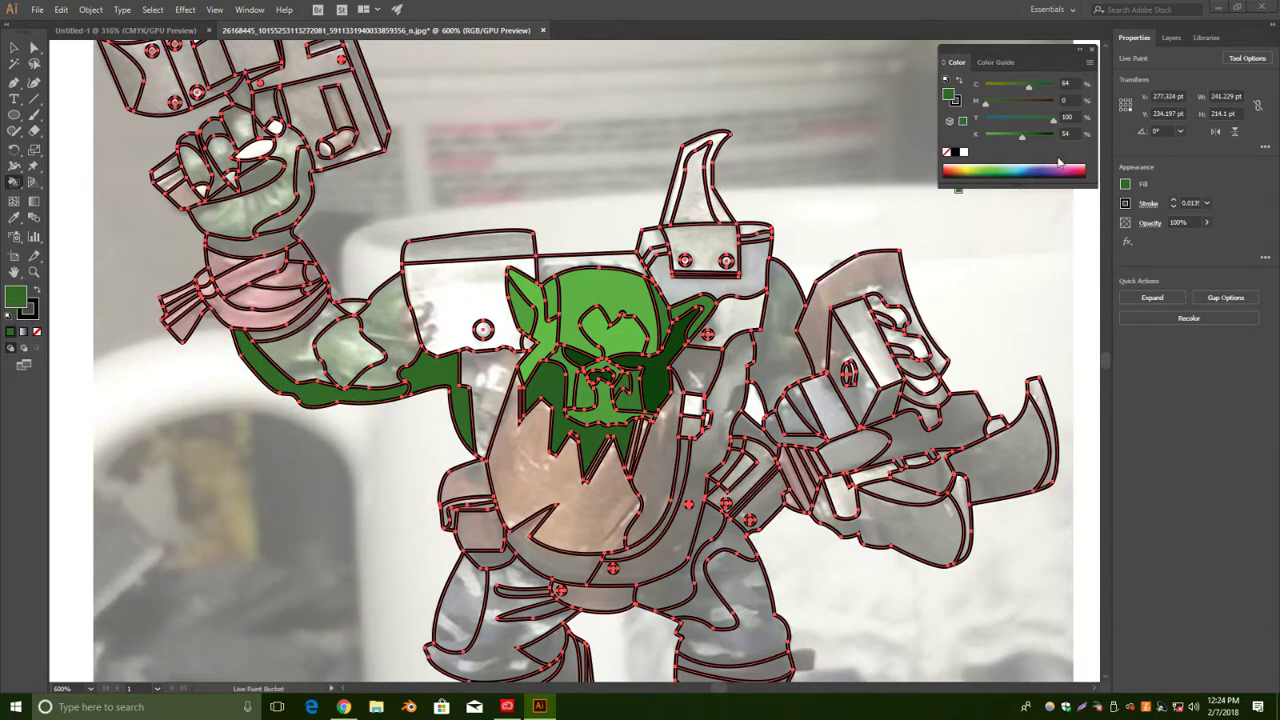
Set the green to K 41 and fill the raised arm's shoulder and biceps areas.
left_click_drag(1024, 141, 1015, 141)
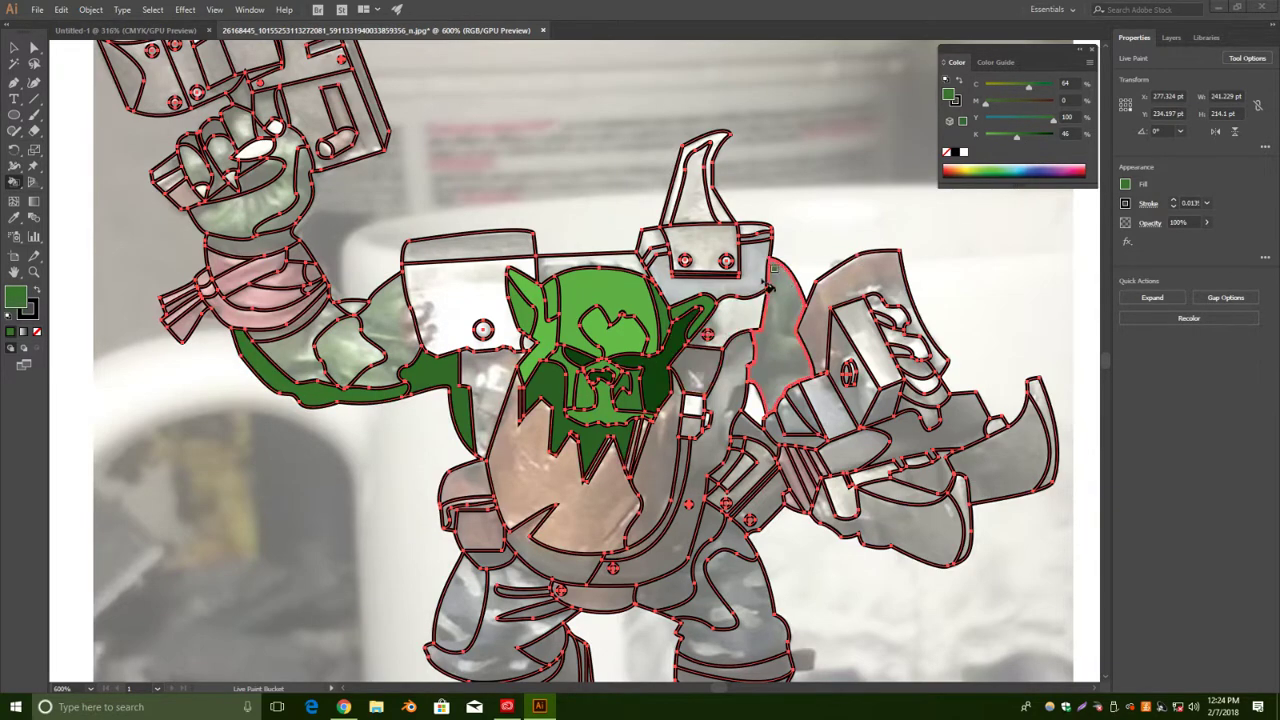
left_click_drag(1012, 135, 1010, 135)
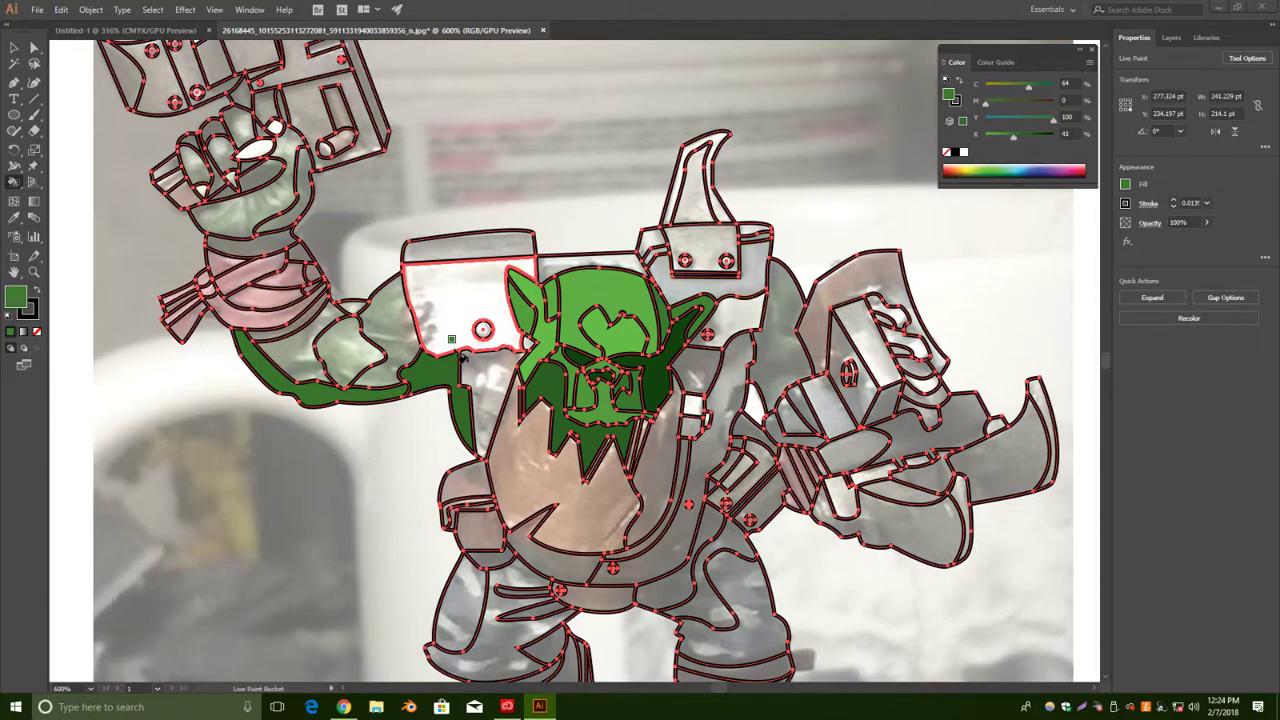
left_click(395, 337)
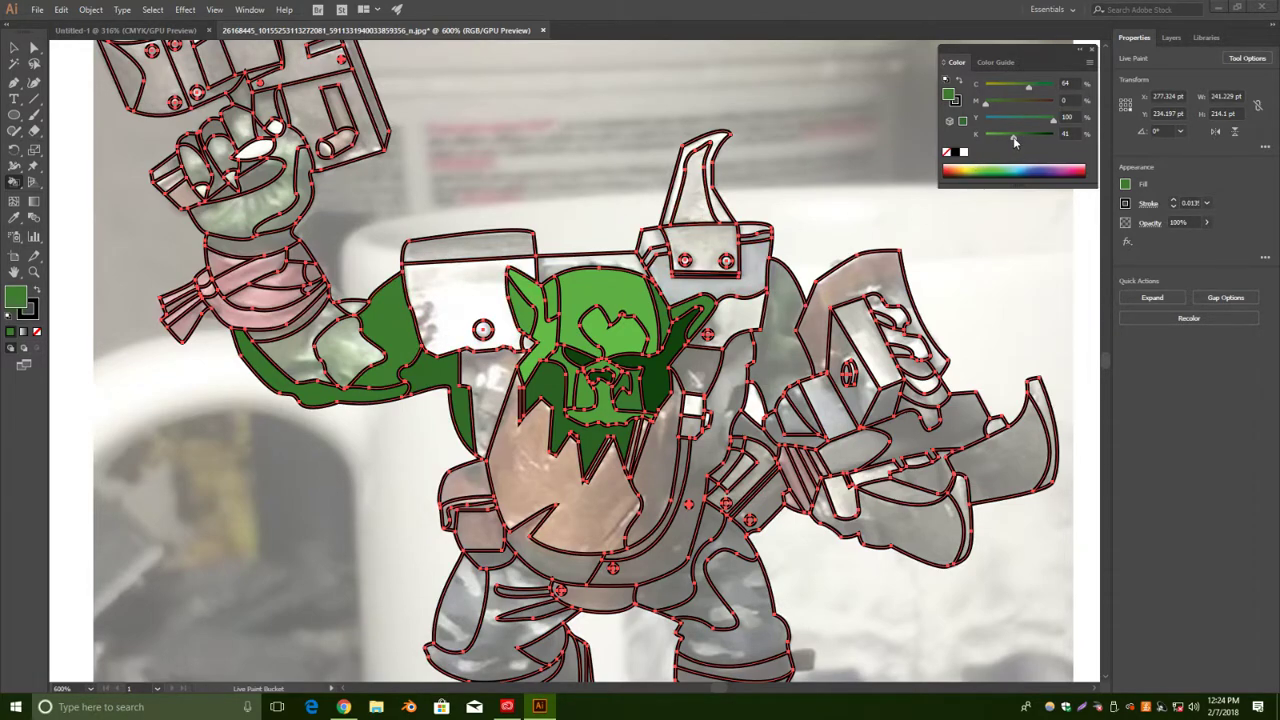
left_click(375, 318)
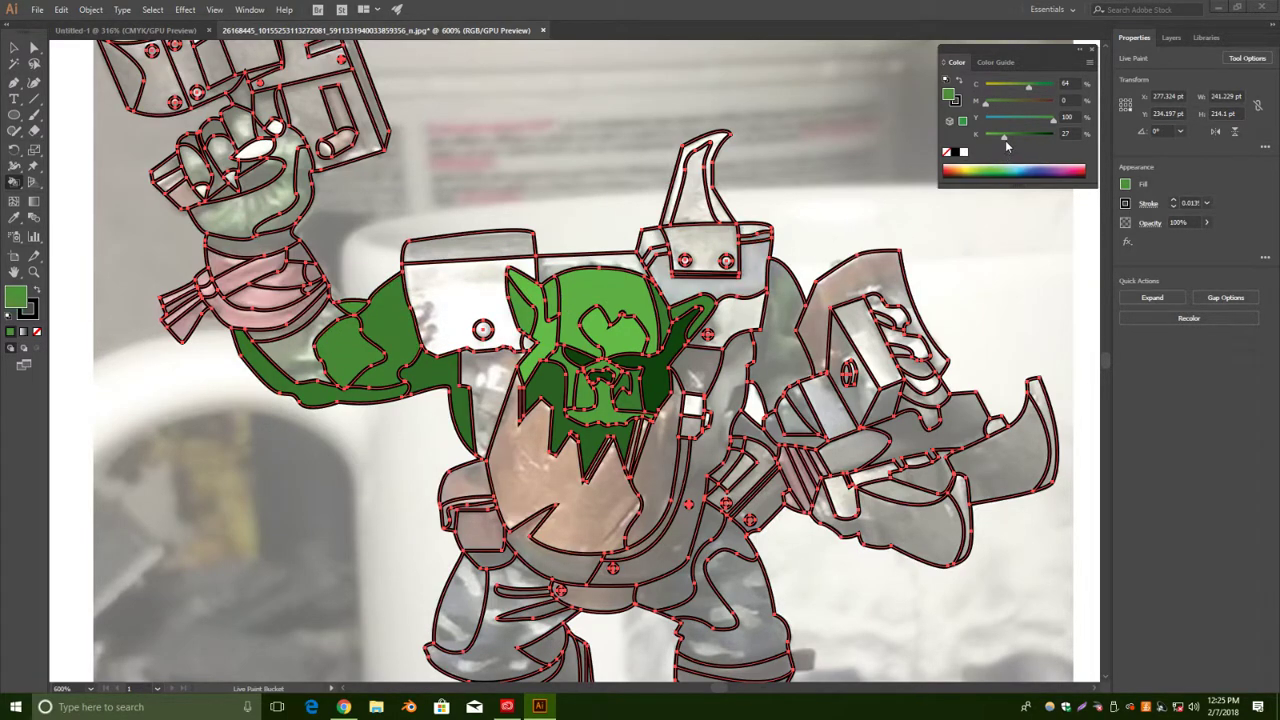
Fill the raised forearm with a lighter green at K 21, and the lowered weapon's upper arm with green at K 51.
left_click_drag(1003, 140, 1001, 140)
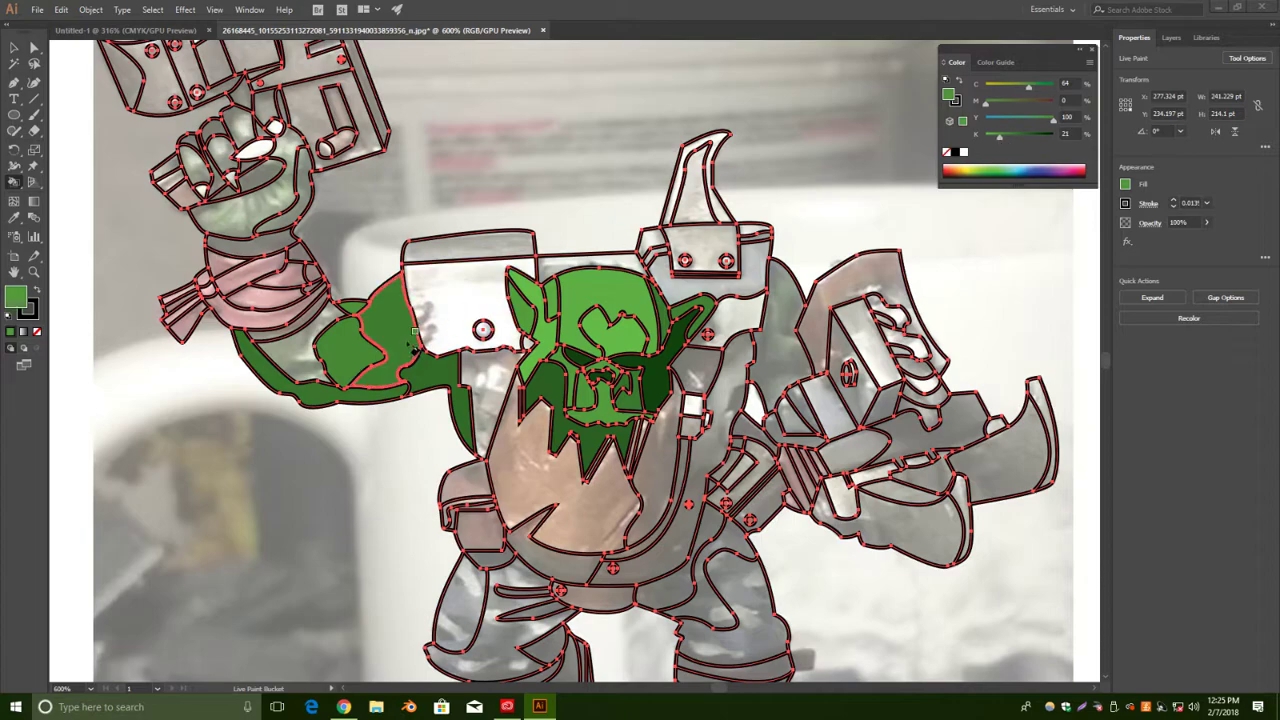
left_click(303, 347)
left_click_drag(1006, 143, 1010, 143)
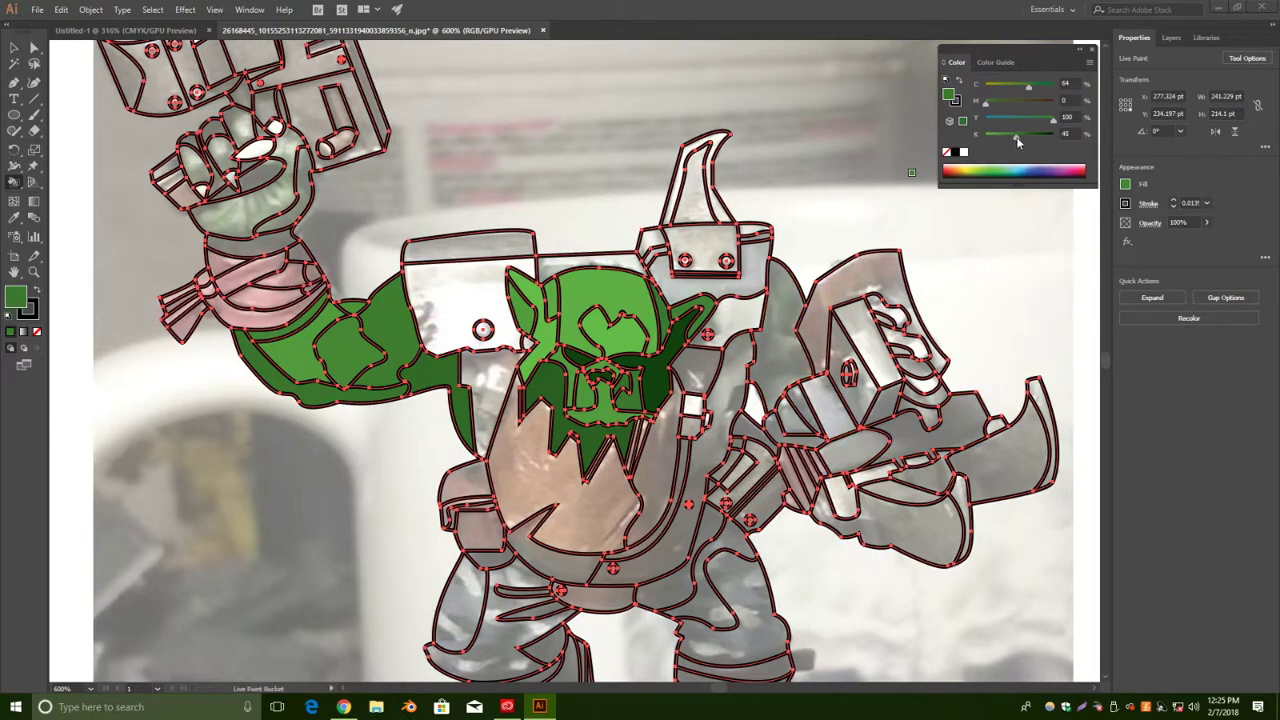
left_click(785, 330)
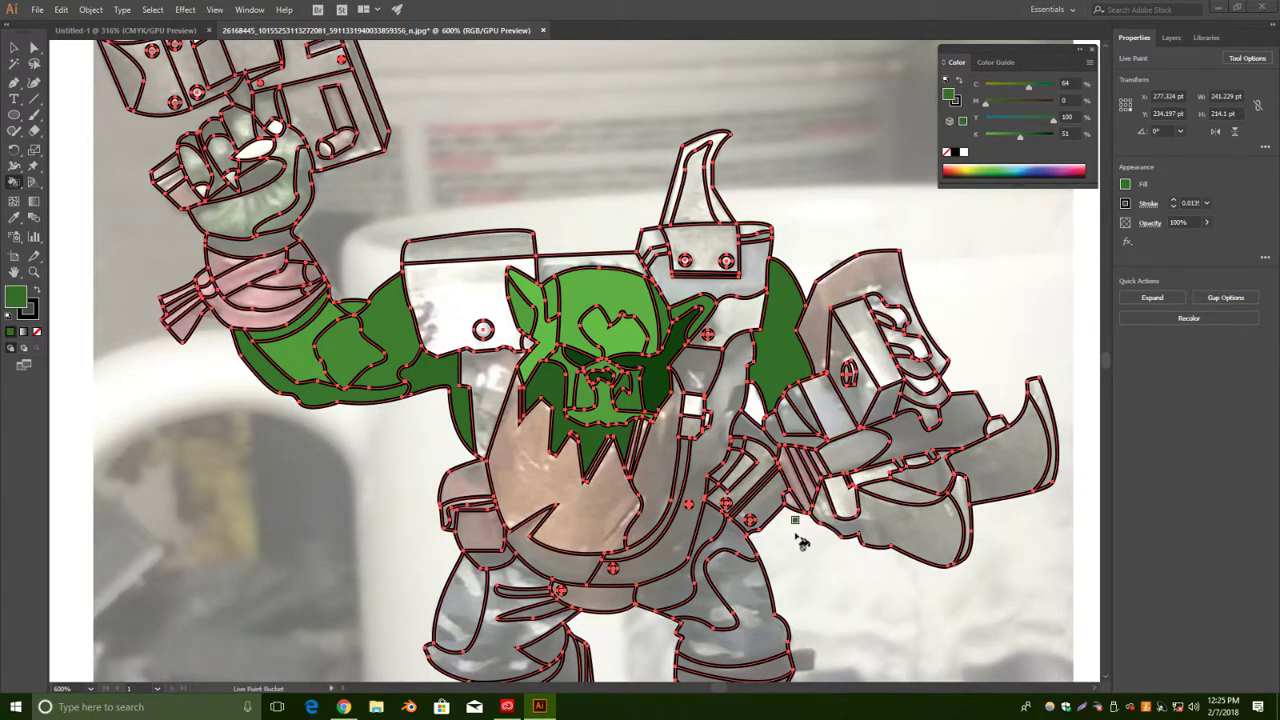
Fill the outer edge of the raised hand with green at K 51 and the wrist with a darker green at K 64.
left_click_drag(760, 550, 907, 593)
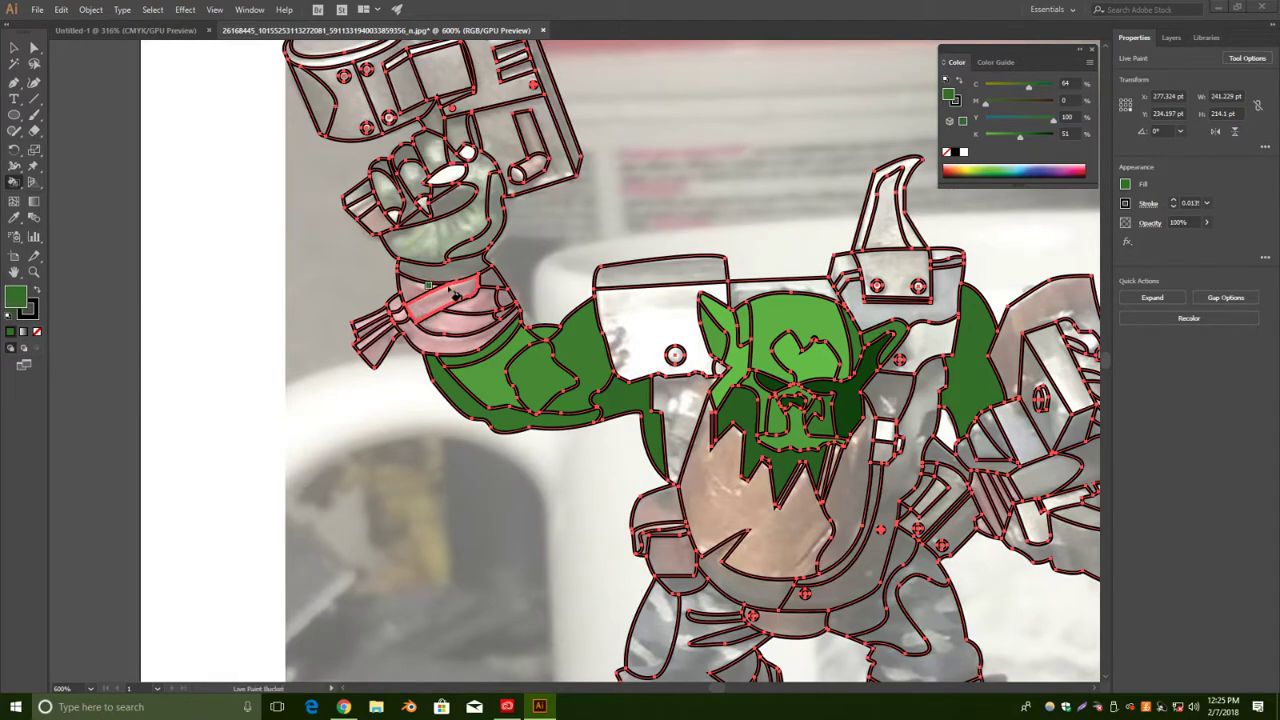
left_click(492, 245)
left_click_drag(1021, 141, 1028, 137)
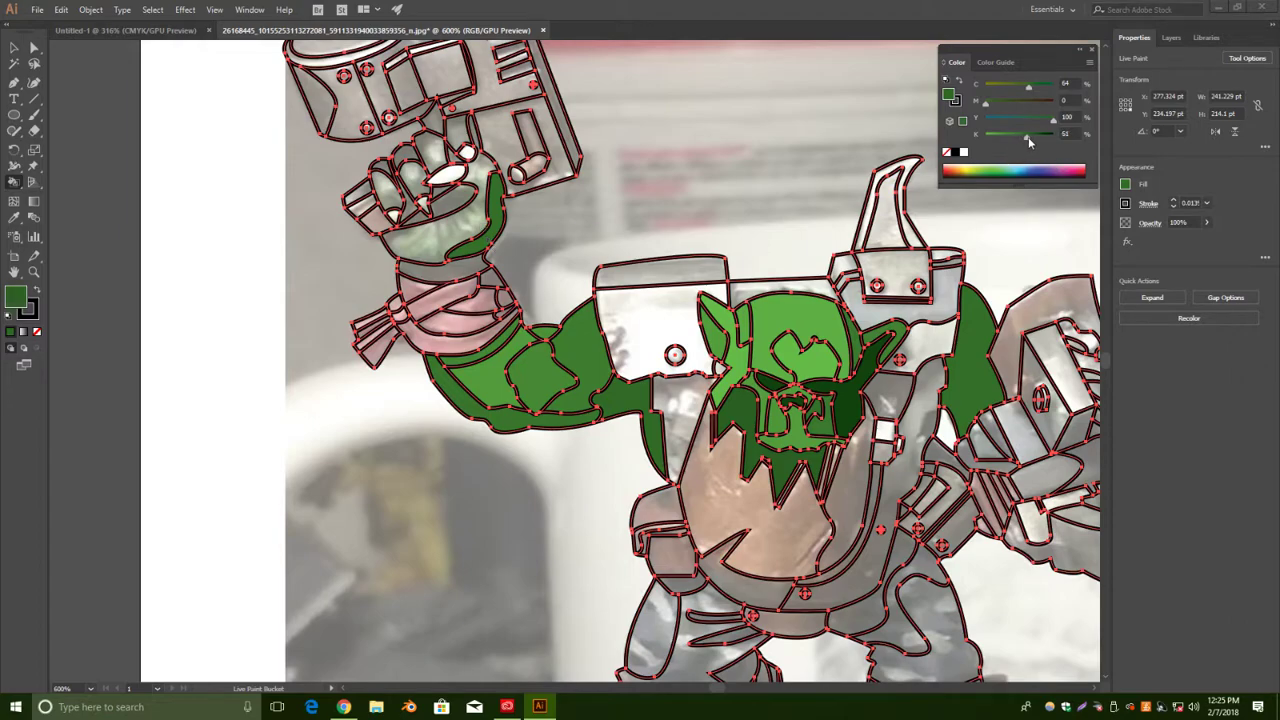
left_click(462, 266)
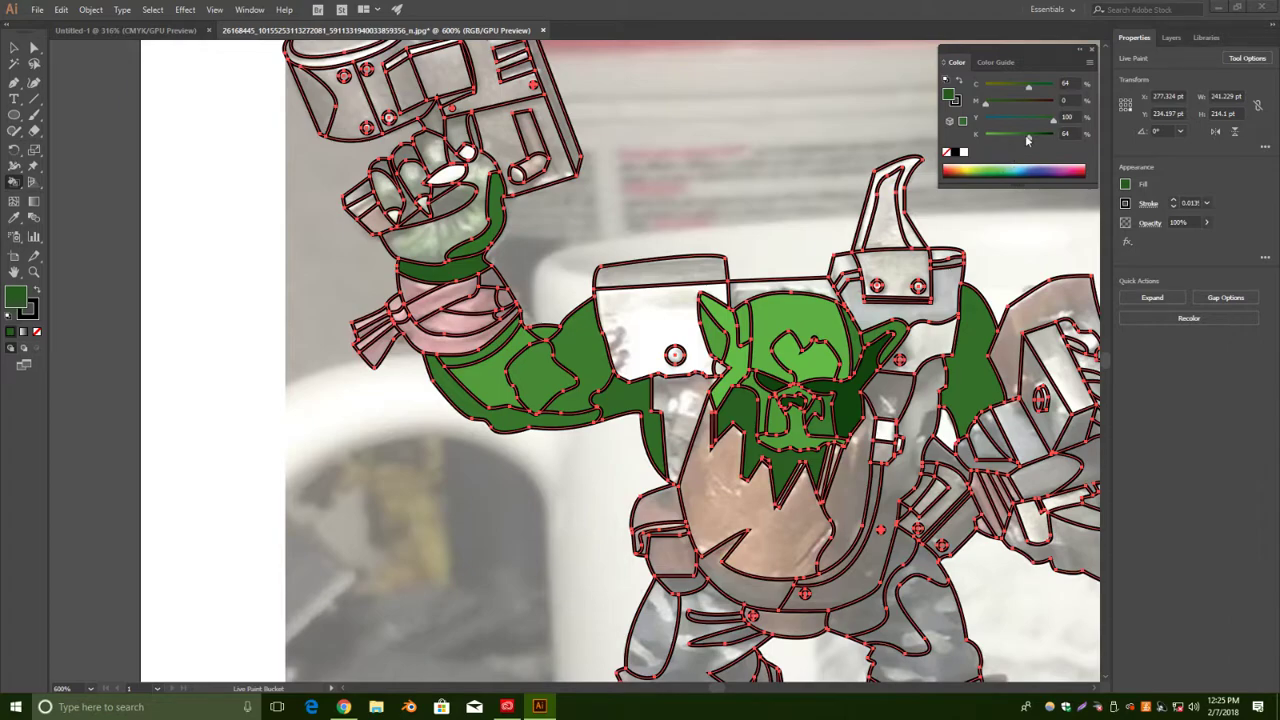
Fill the raised hand's palm with green at K 41 and the hollow under the fingers with green at K 70.
left_click_drag(1026, 141, 1013, 137)
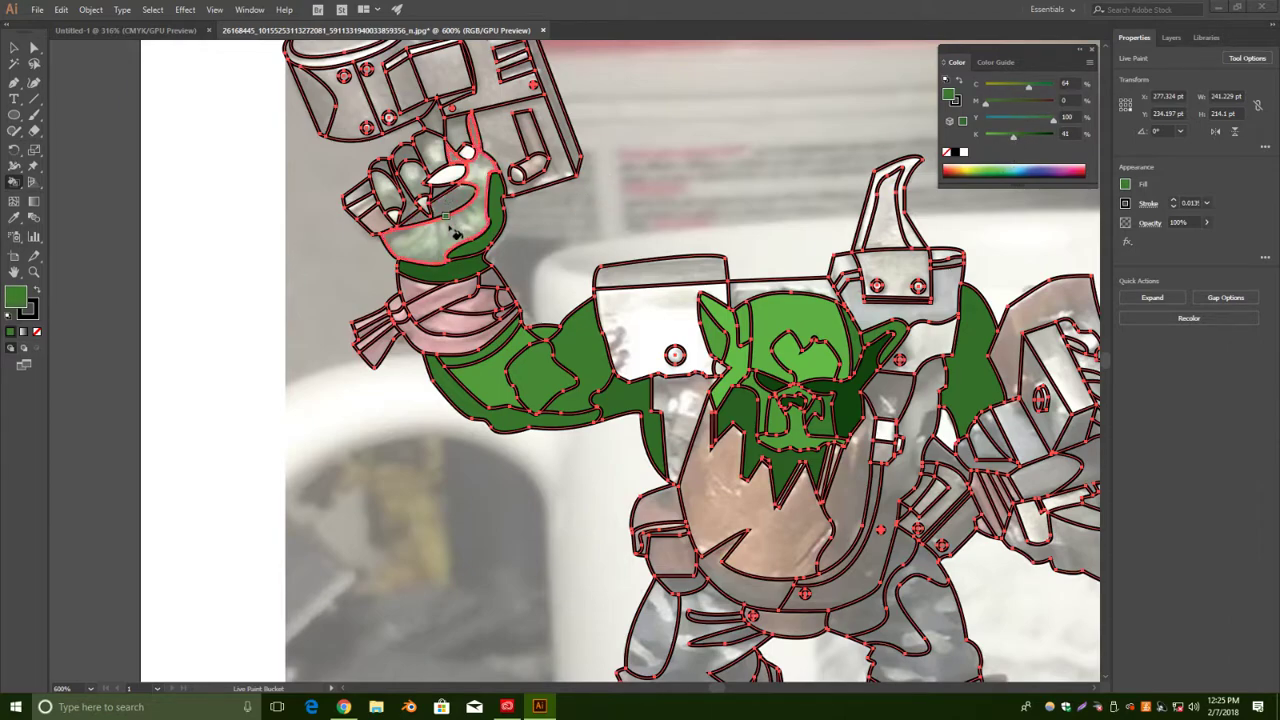
left_click(450, 229)
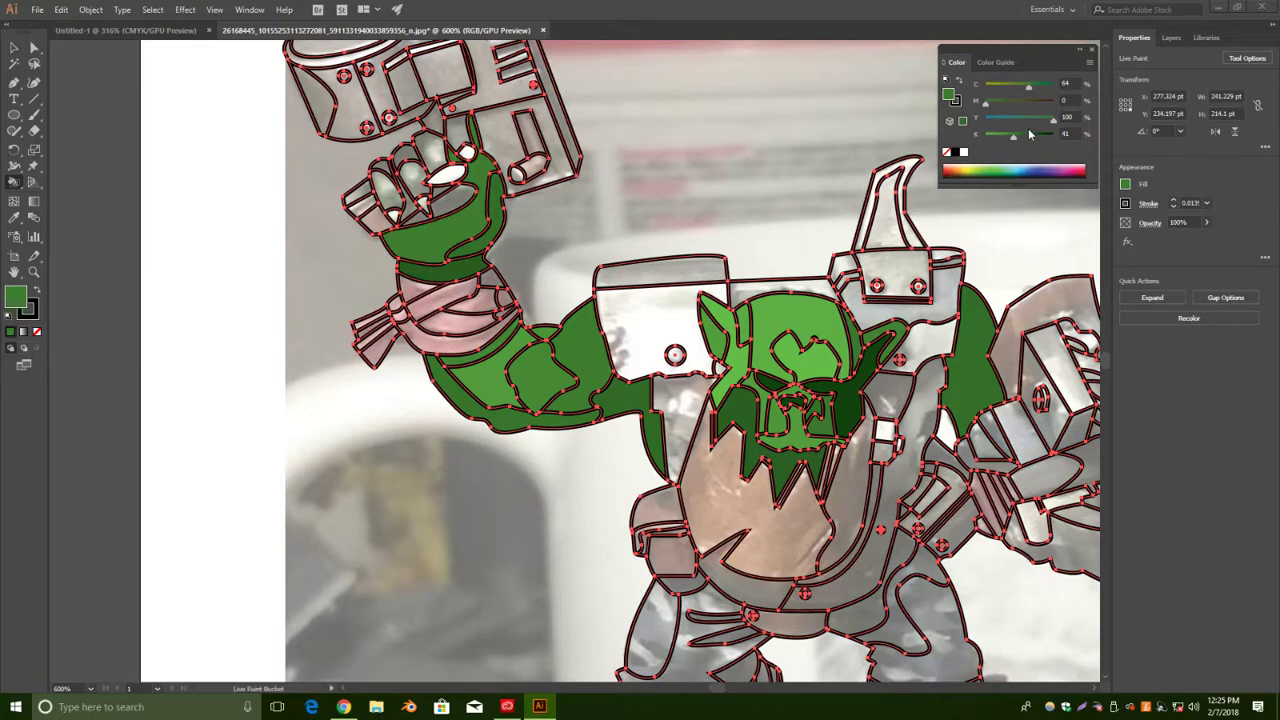
left_click_drag(1010, 141, 1034, 140)
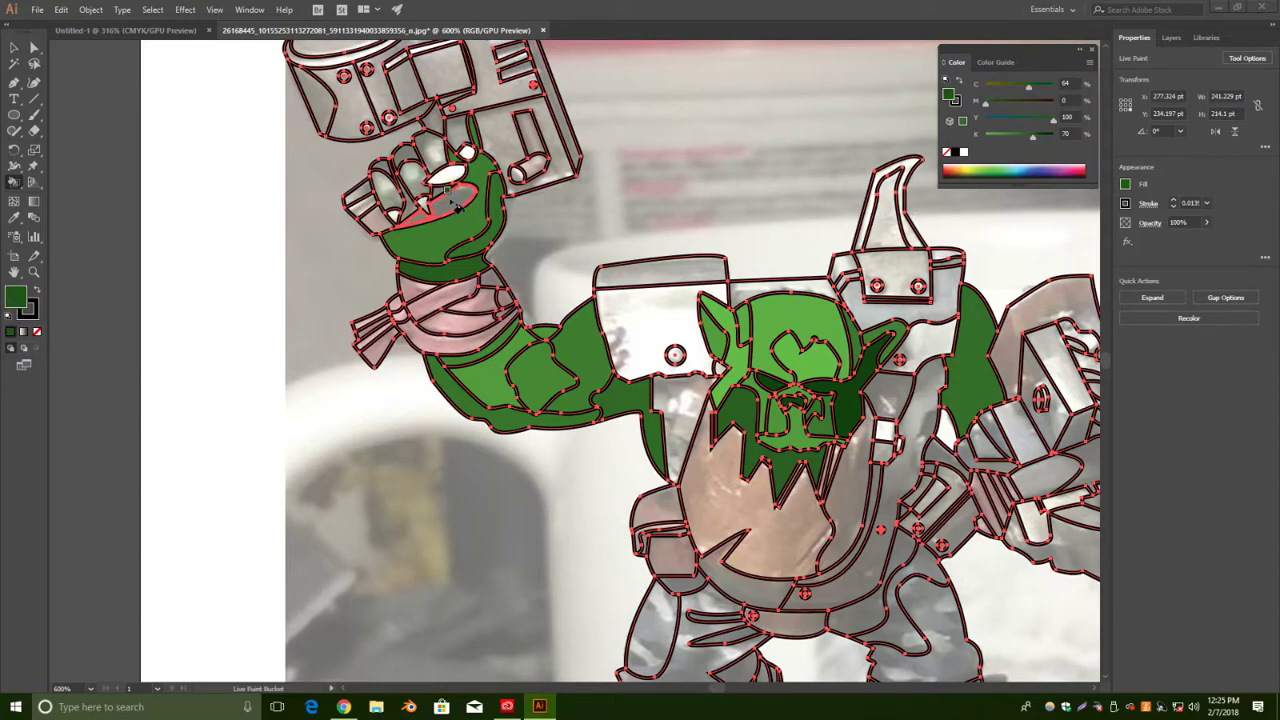
Set the green to K 36 and fill the curled fingers of the raised hand.
left_click_drag(1034, 140, 1010, 144)
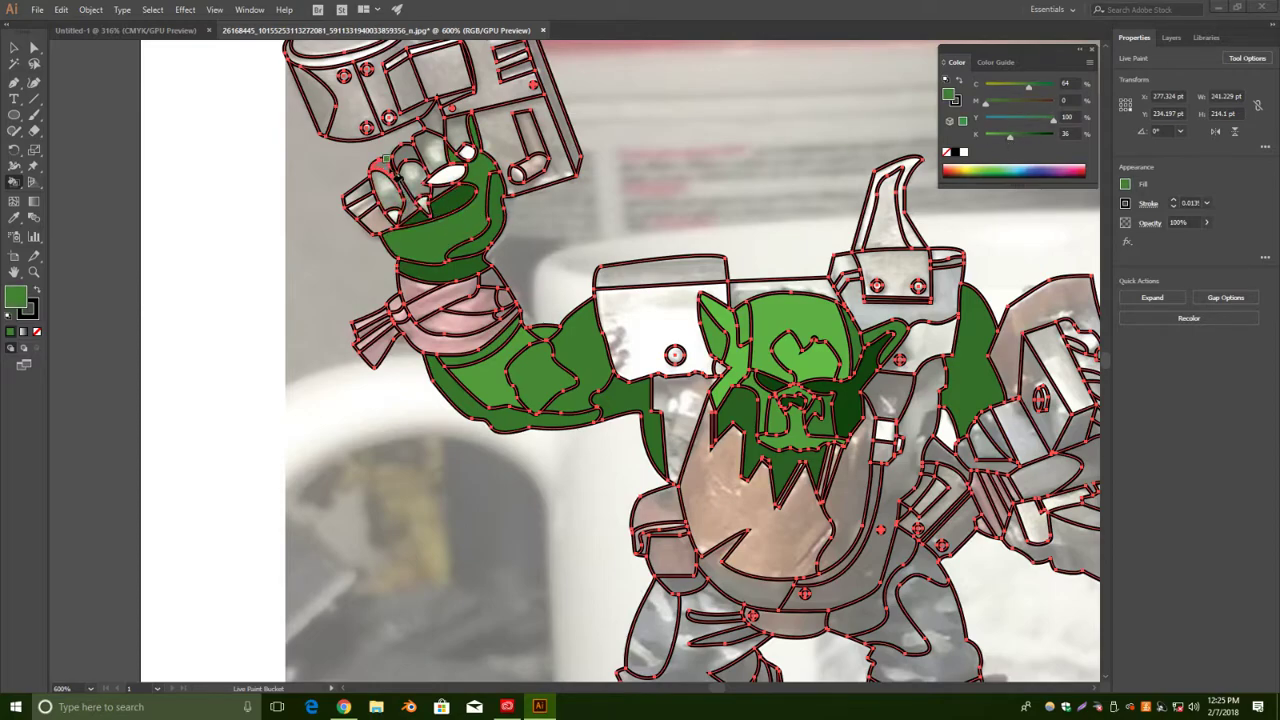
left_click(388, 182)
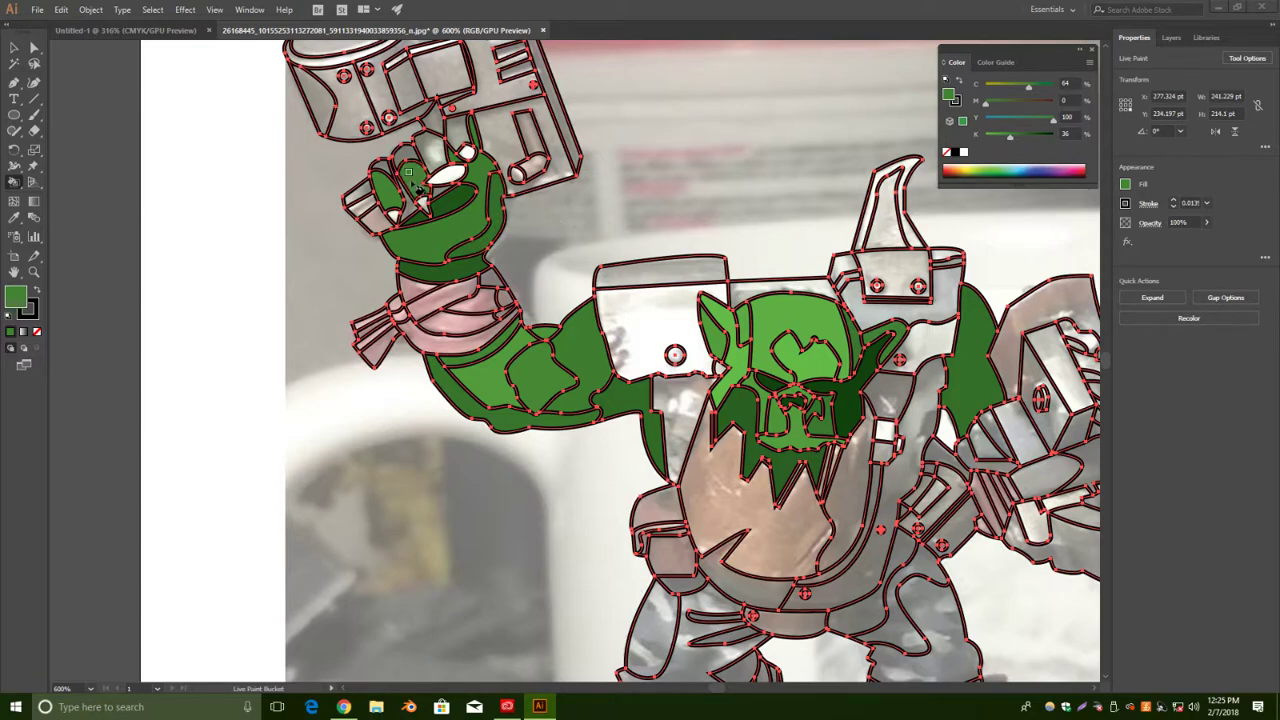
left_click(455, 133)
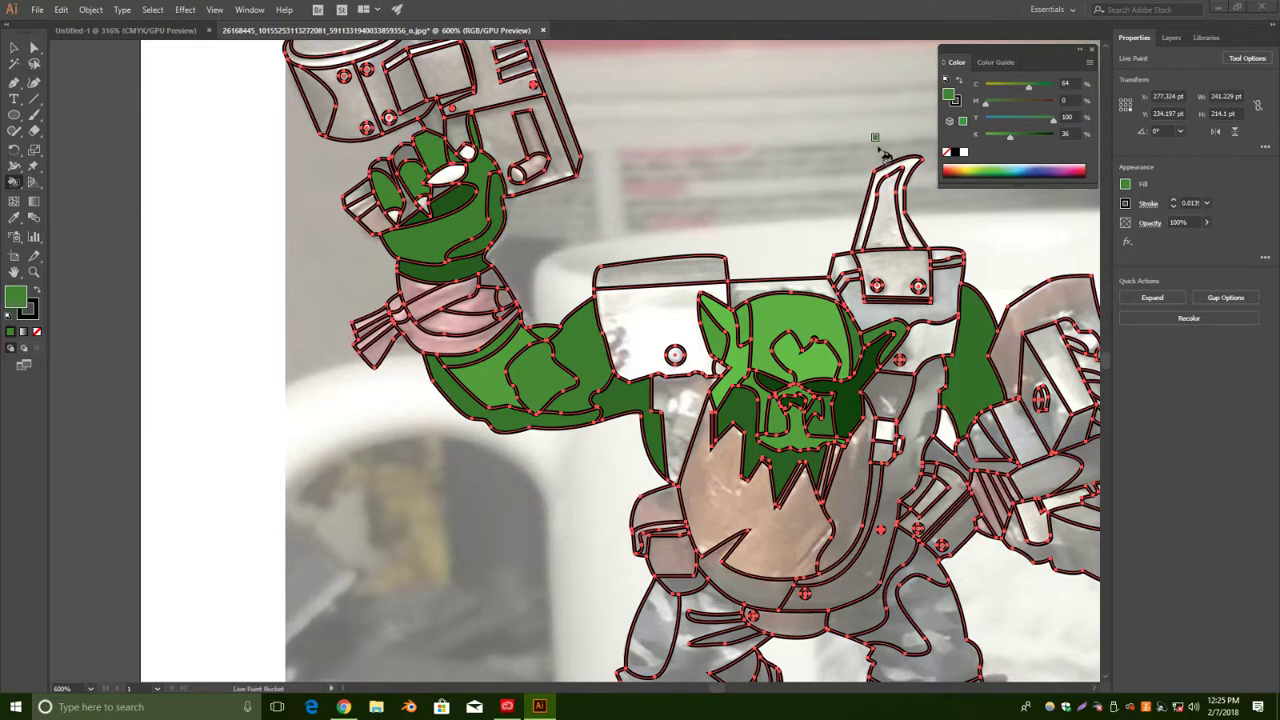
Fill the shadow beneath the raised hand's fingers with green at K 71, and the finger next to the weapon with green at K 41.
mouse_move(1010, 137)
left_mouse_down()
mouse_move(998, 137)
mouse_move(1017, 137)
left_mouse_up()
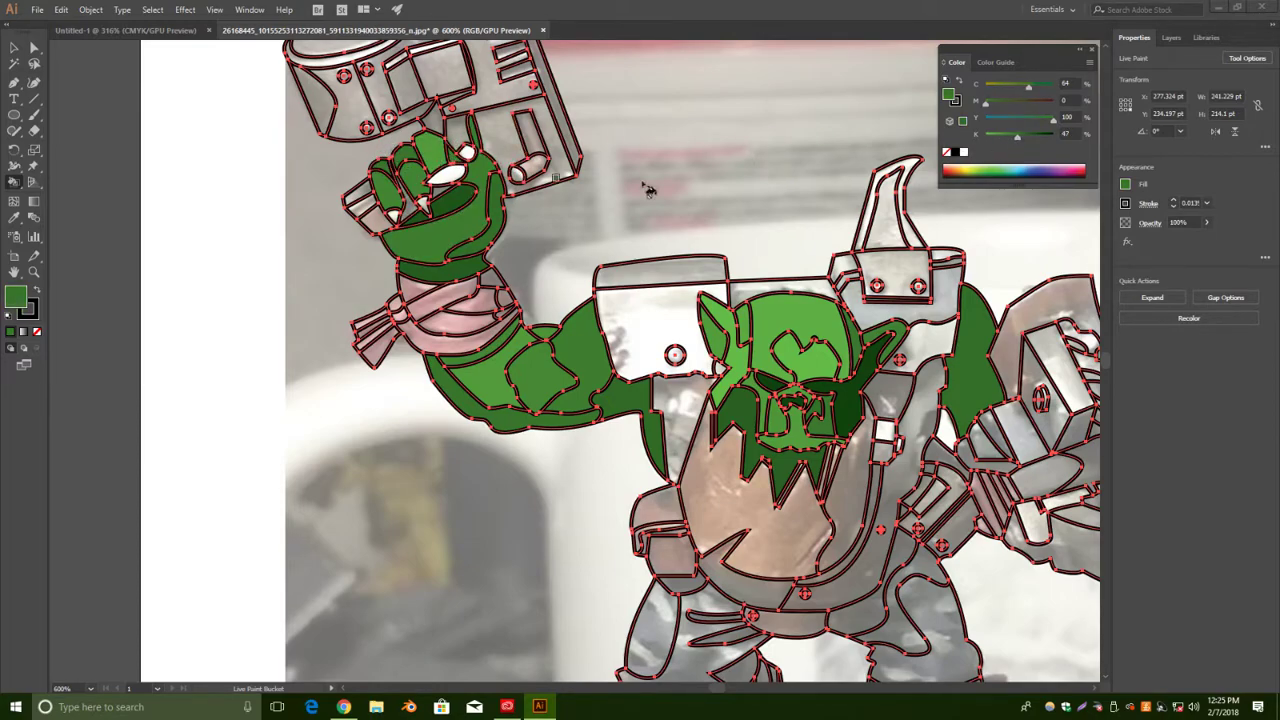
left_click_drag(1022, 138, 1034, 138)
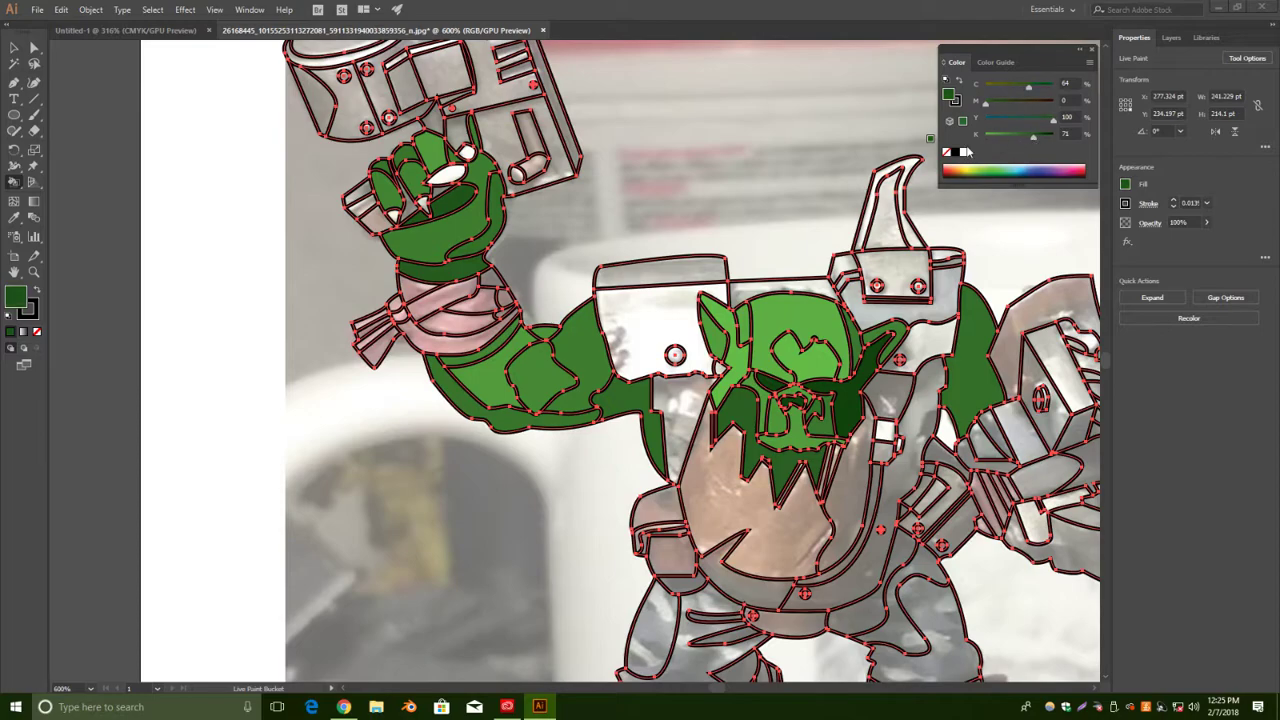
left_click(444, 195)
left_click_drag(1034, 136, 1013, 136)
left_click(457, 128)
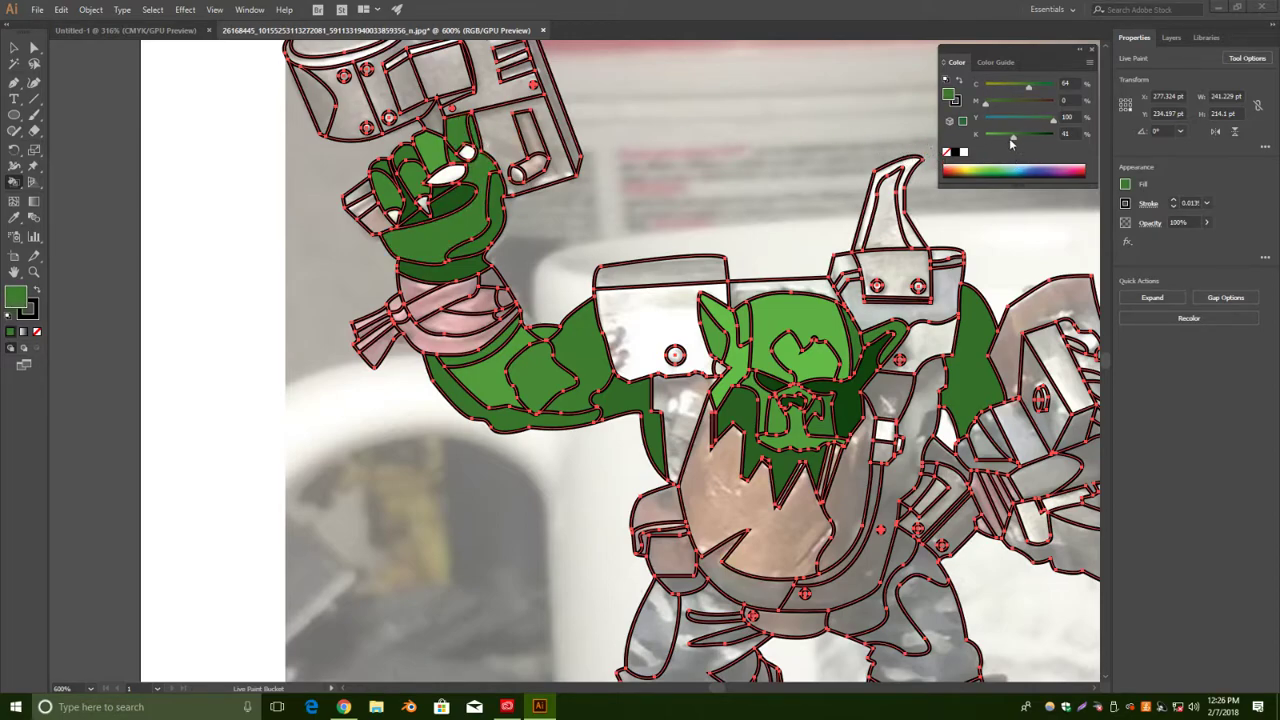
Set the green to K 86 and fill the dark gap below the raised hand's fingers.
left_click_drag(1010, 140, 1001, 136)
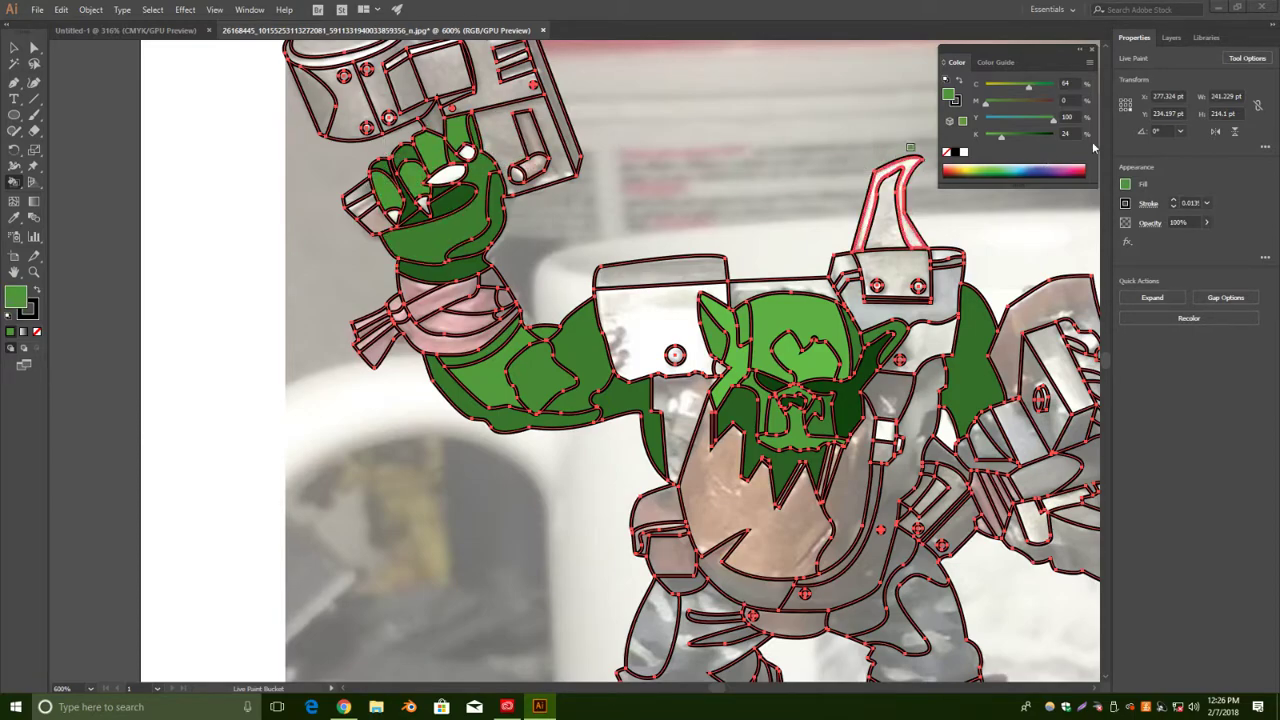
left_click_drag(1004, 144, 1044, 141)
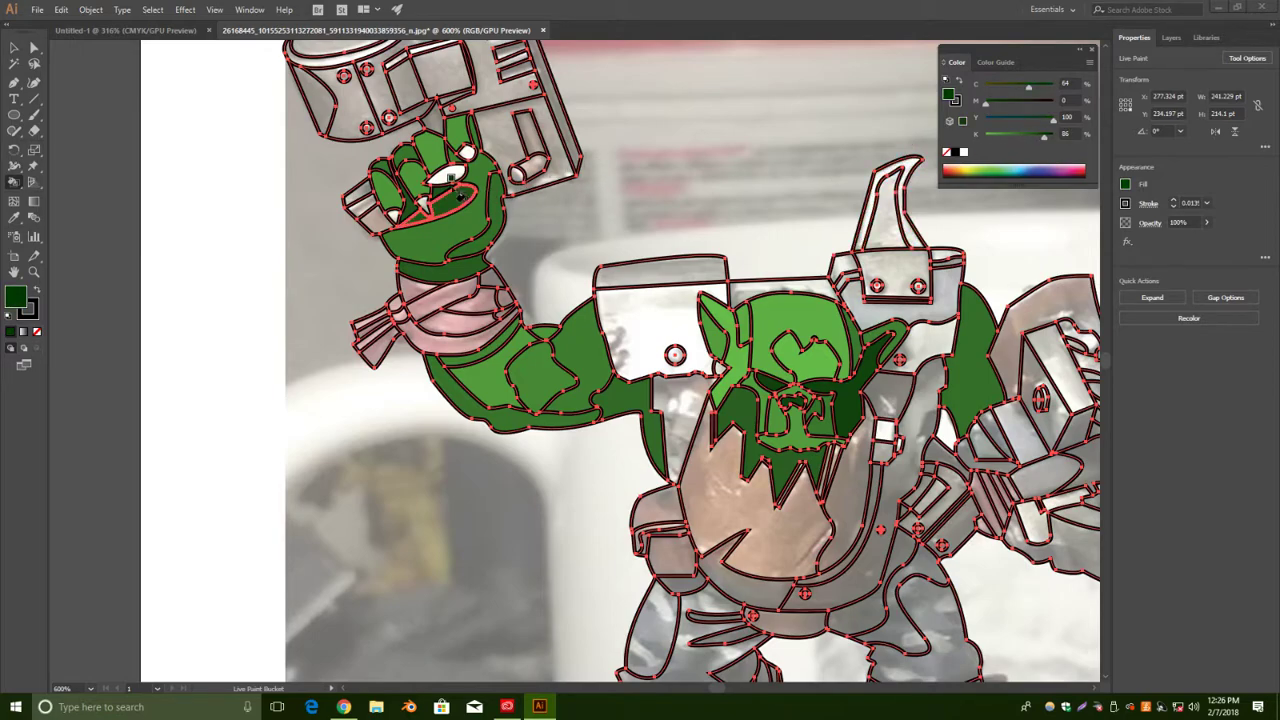
left_click(446, 192)
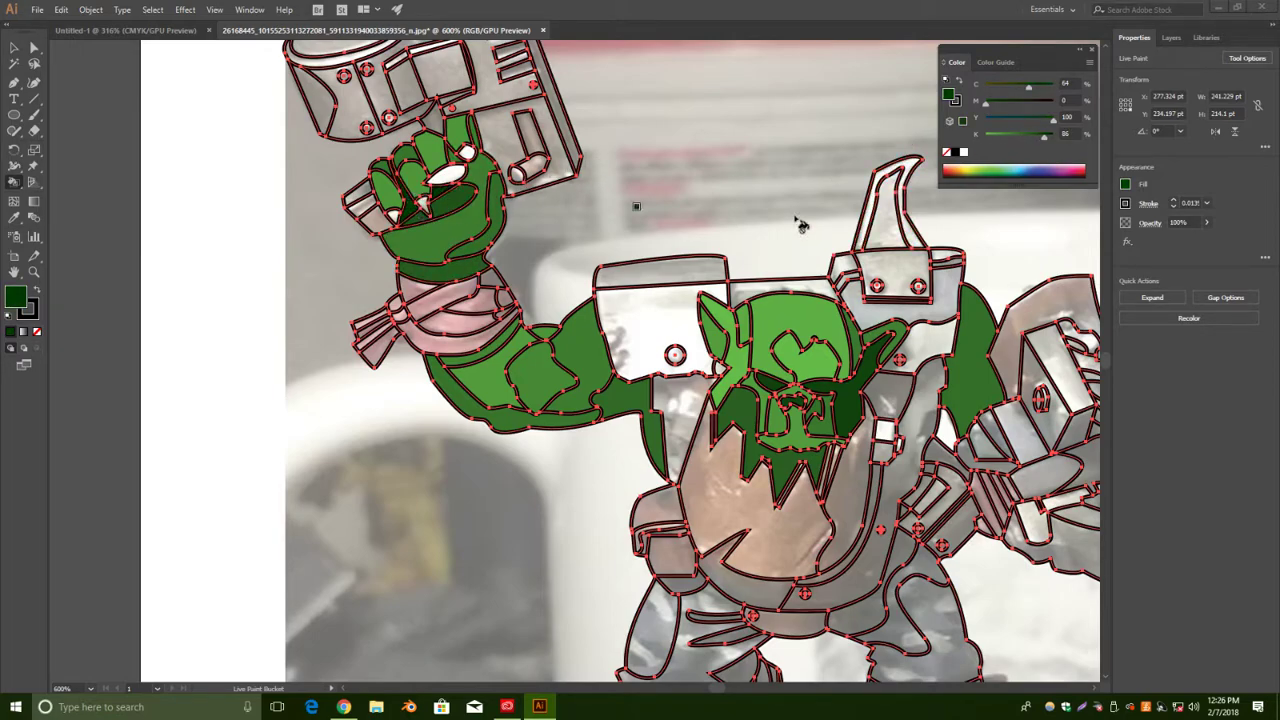
left_click_drag(1043, 142, 1023, 142)
left_click_drag(743, 196, 718, 190)
scroll(820, 245, "down", 4)
scroll(820, 245, "up", 2)
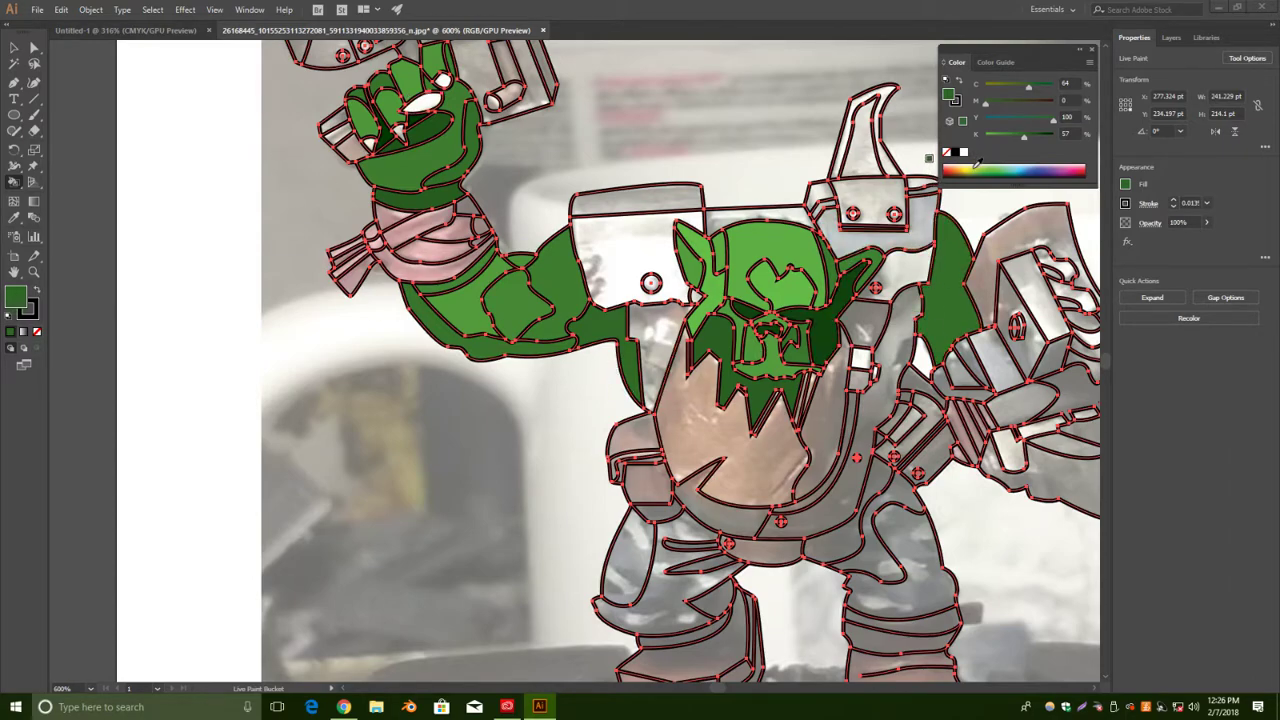
scroll(915, 525, "down", 2)
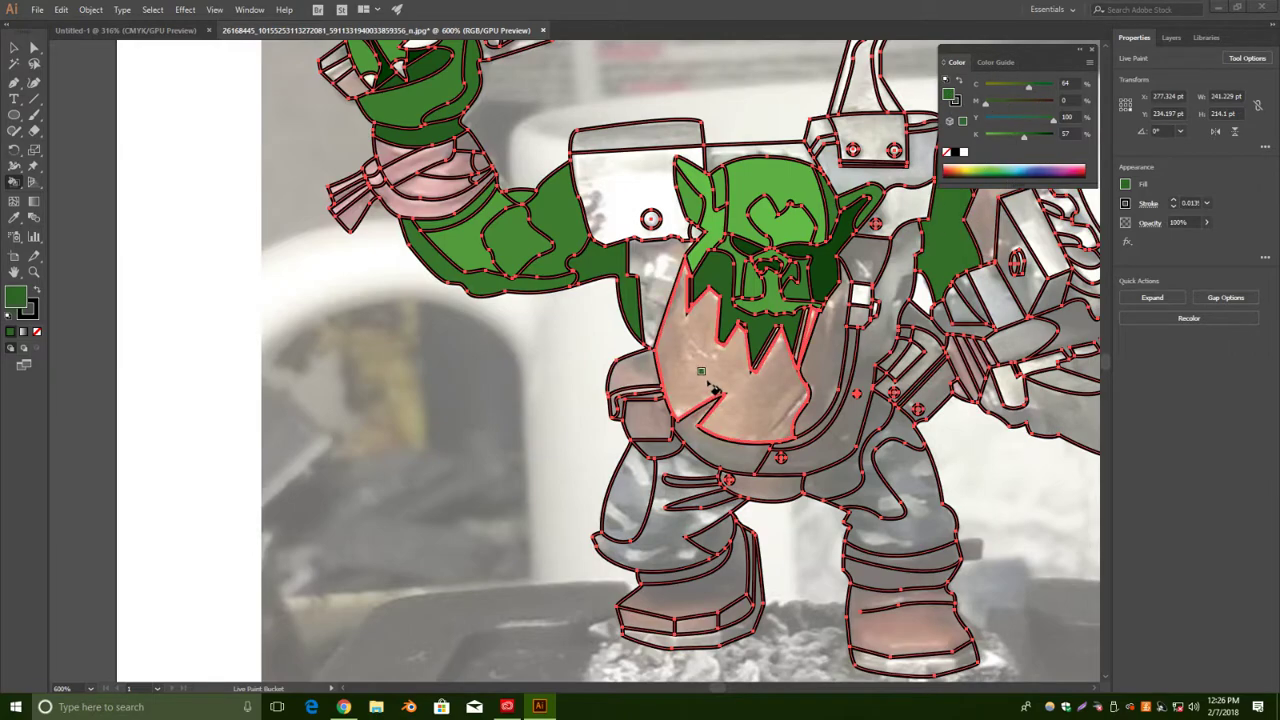
scroll(718, 385, "up", 1)
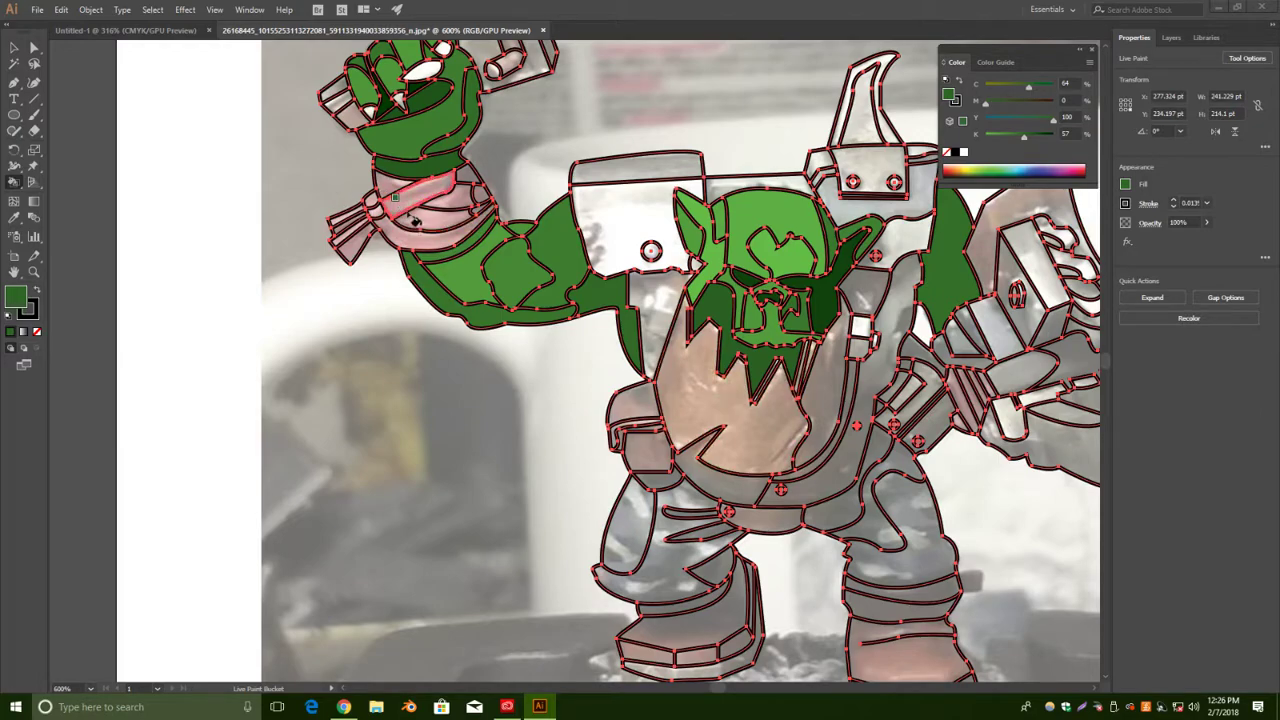
scroll(440, 240, "up", 1)
Pick a red from the colour spectrum, darken it to K 38, and fill the diagonal band of the raised arm's wrist wrap.
left_click(952, 166)
left_click(949, 167)
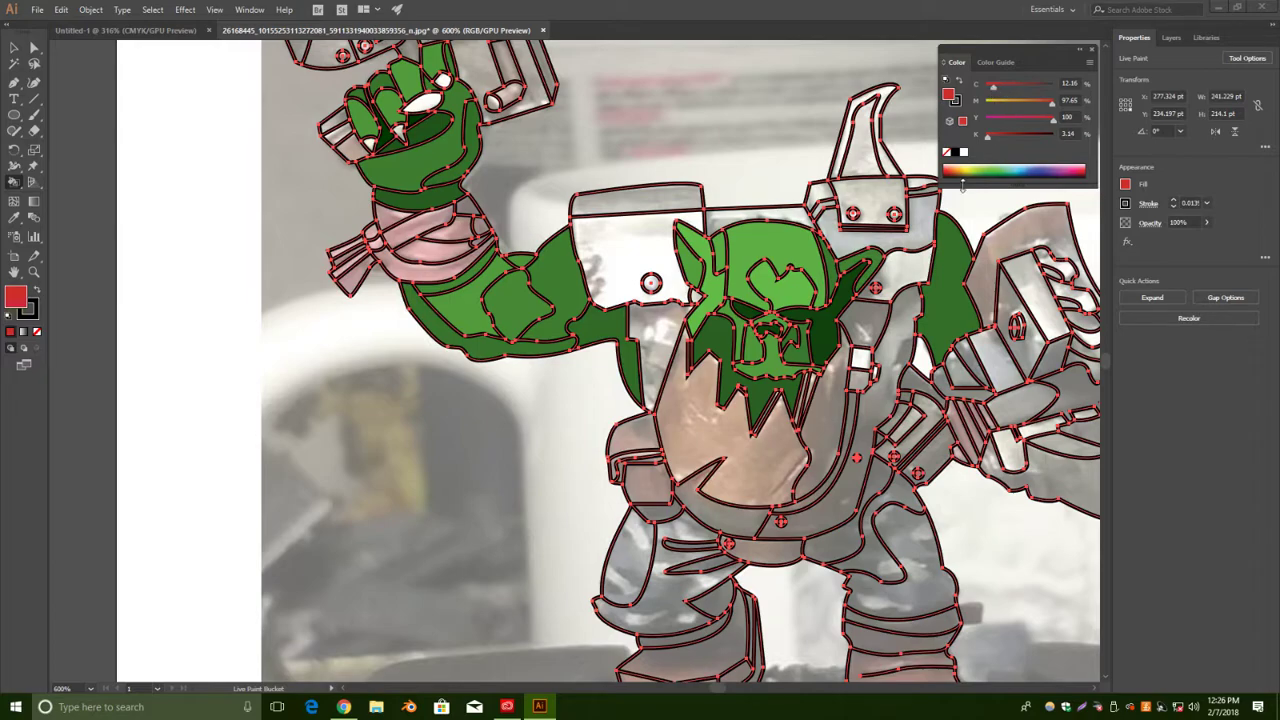
left_click(418, 232)
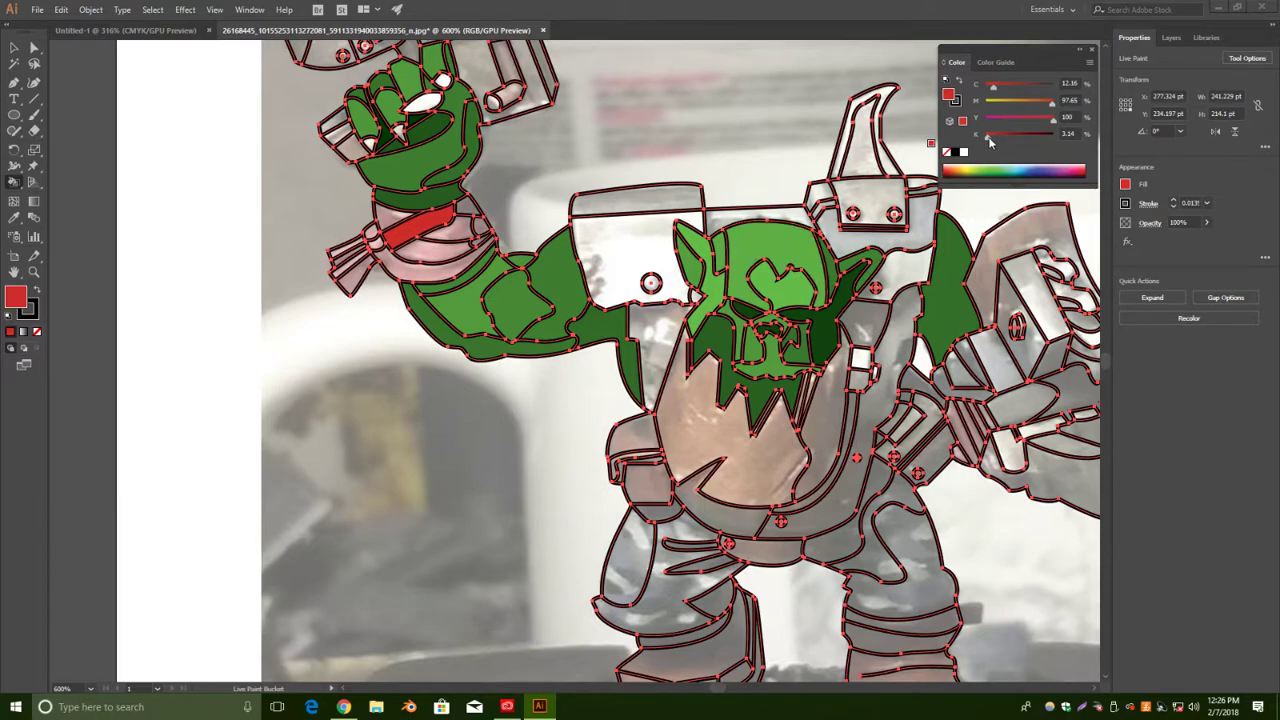
left_click_drag(1006, 141, 1012, 138)
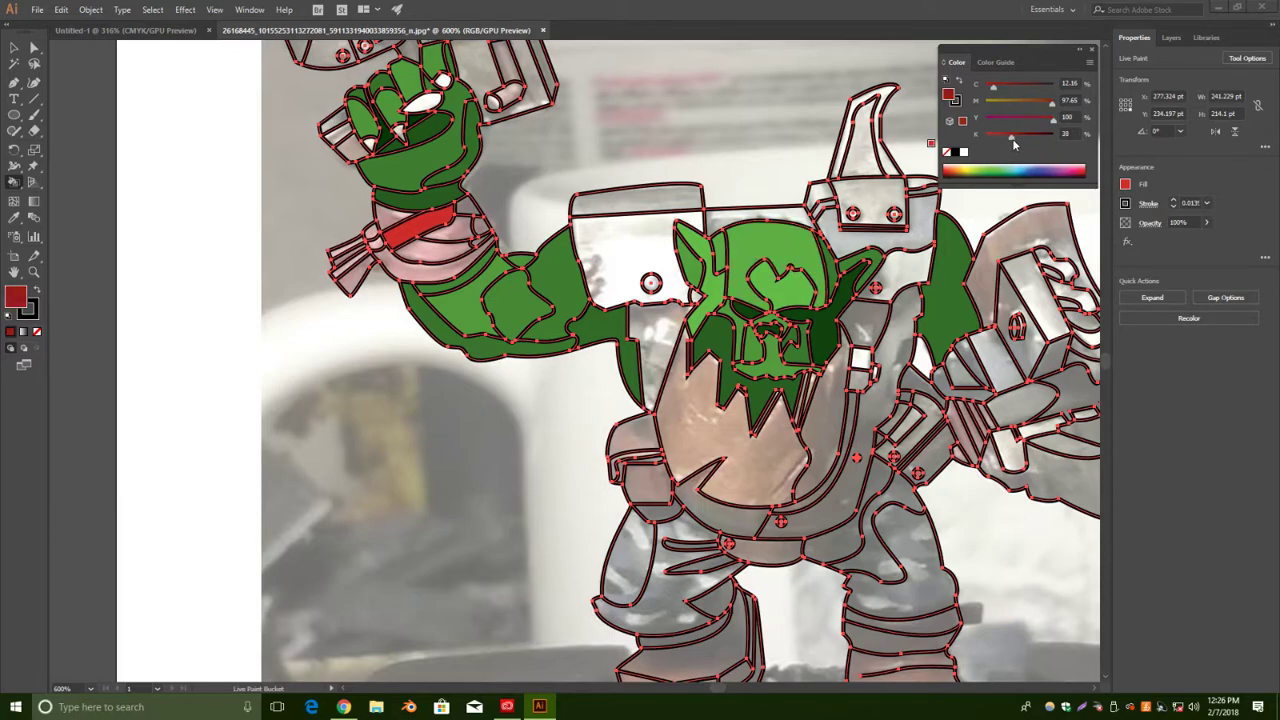
left_click(420, 230)
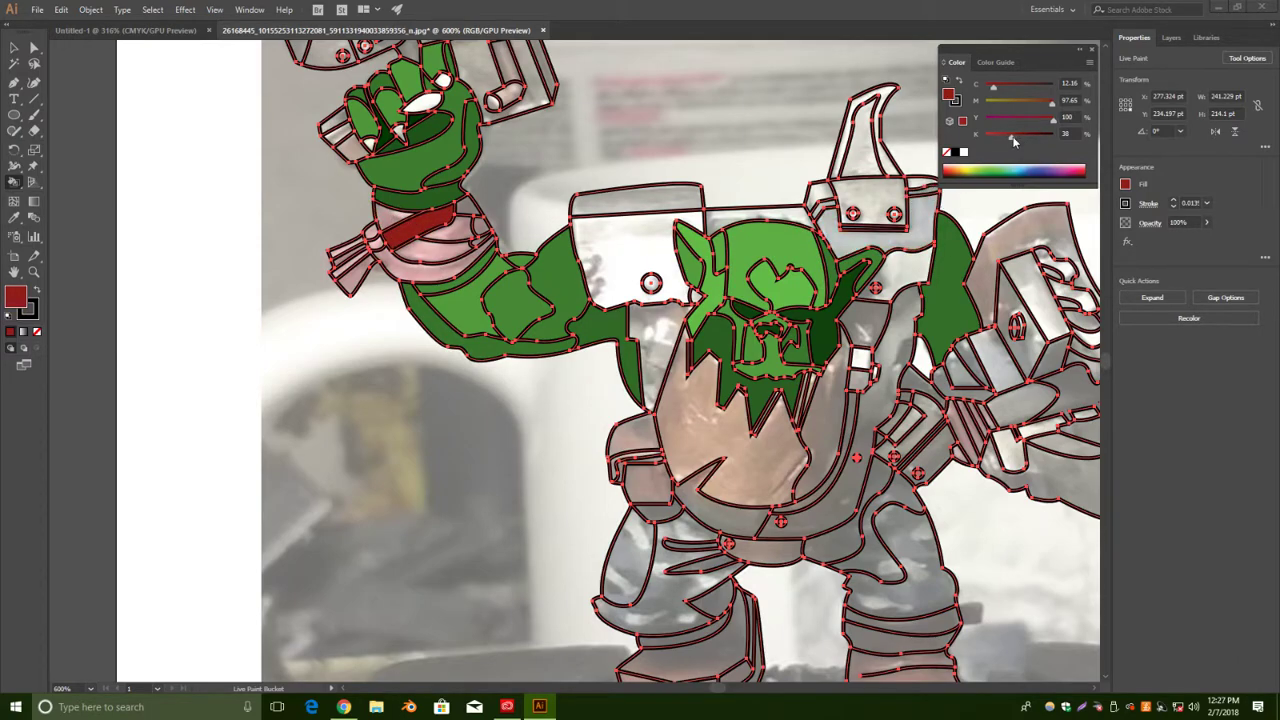
Shade the folds at the wrist wrap's inner edge with dark red at K 62, and the small fold with a still darker red.
left_click_drag(1020, 141, 1024, 140)
left_click(420, 230)
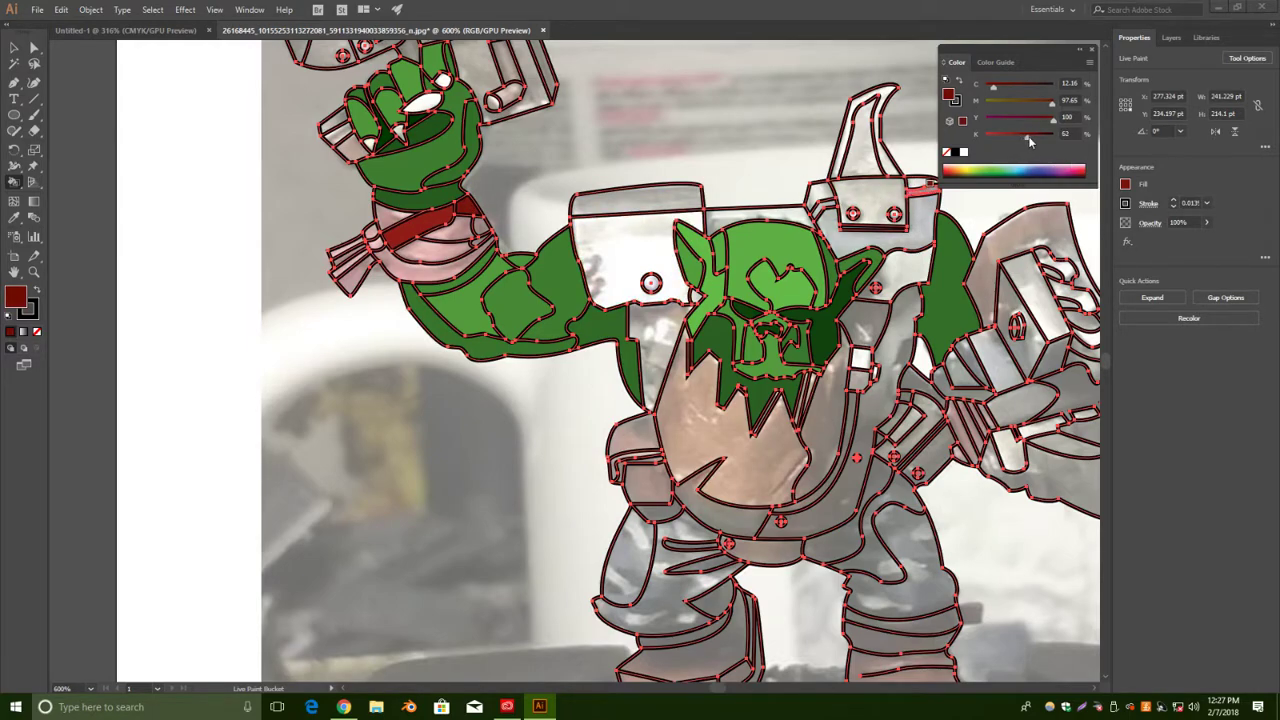
left_click(485, 226)
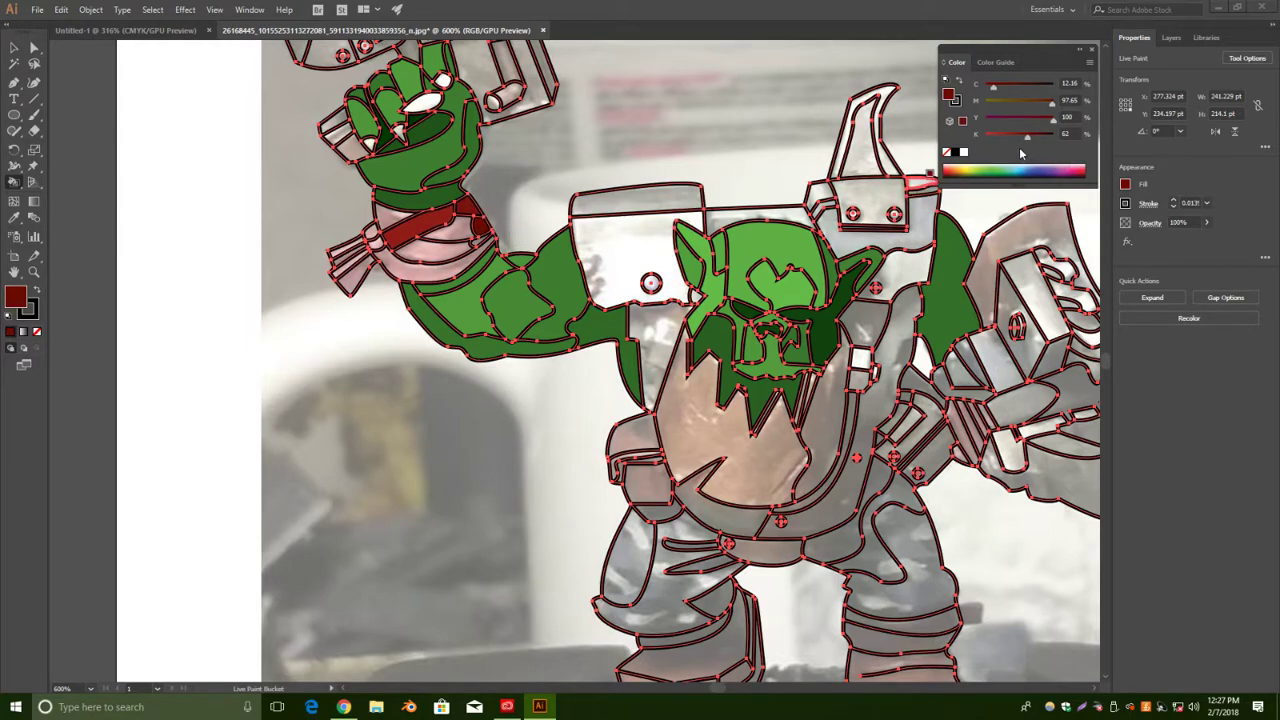
left_click_drag(1032, 143, 1040, 138)
left_click(483, 227)
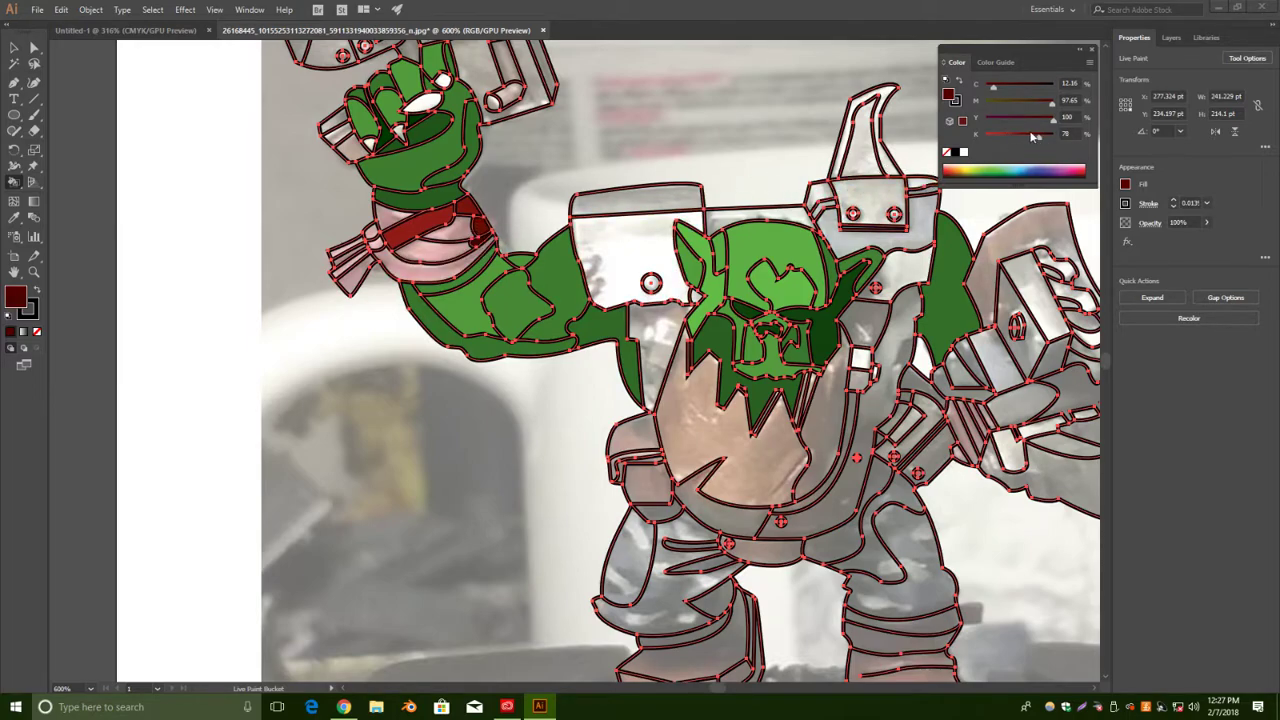
Fill the folds beneath the wrist wrap's diagonal band with red at K 51, then lighten the red to K 28 for the larger fold.
left_click_drag(1033, 136, 1020, 136)
left_click(457, 226)
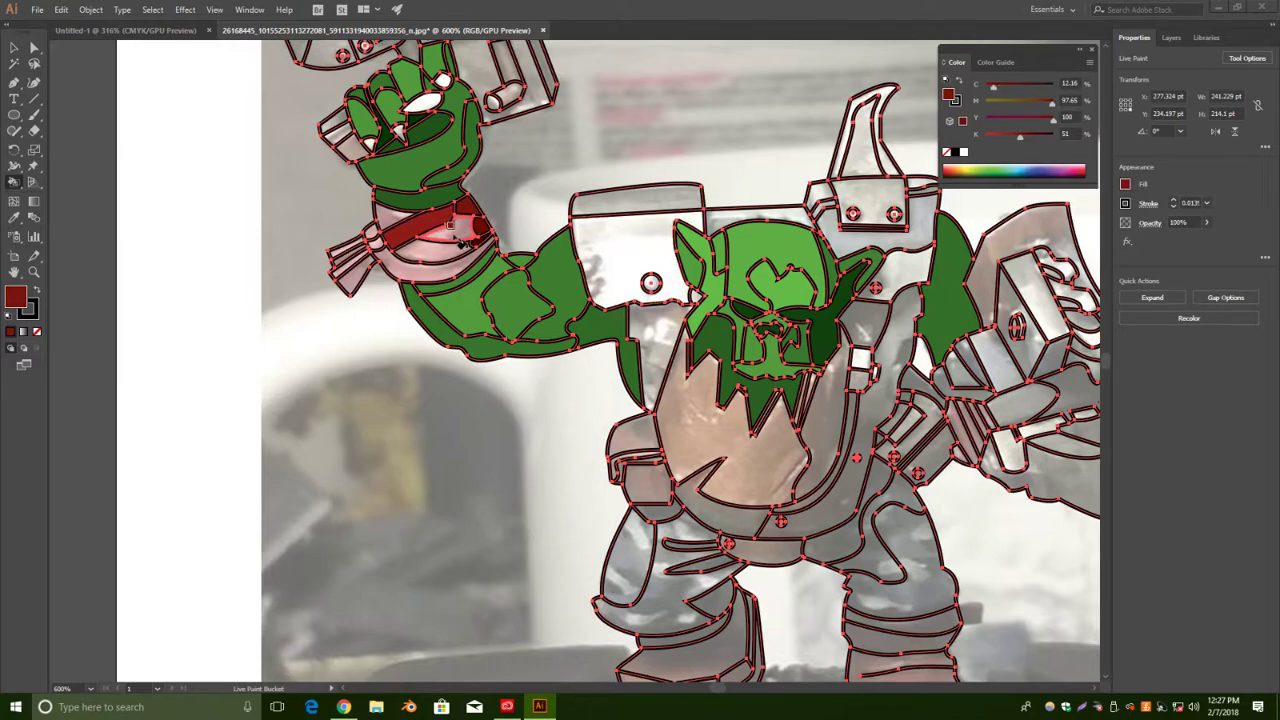
left_click(445, 253)
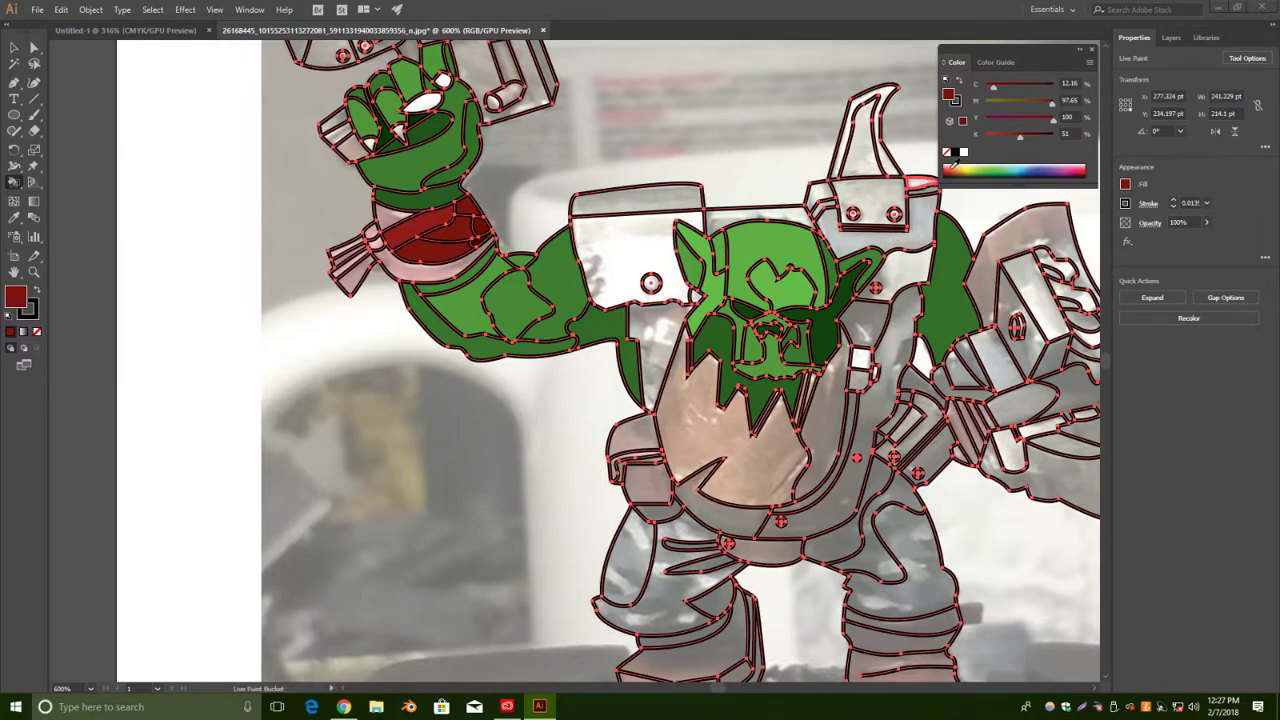
left_click_drag(1018, 140, 1005, 137)
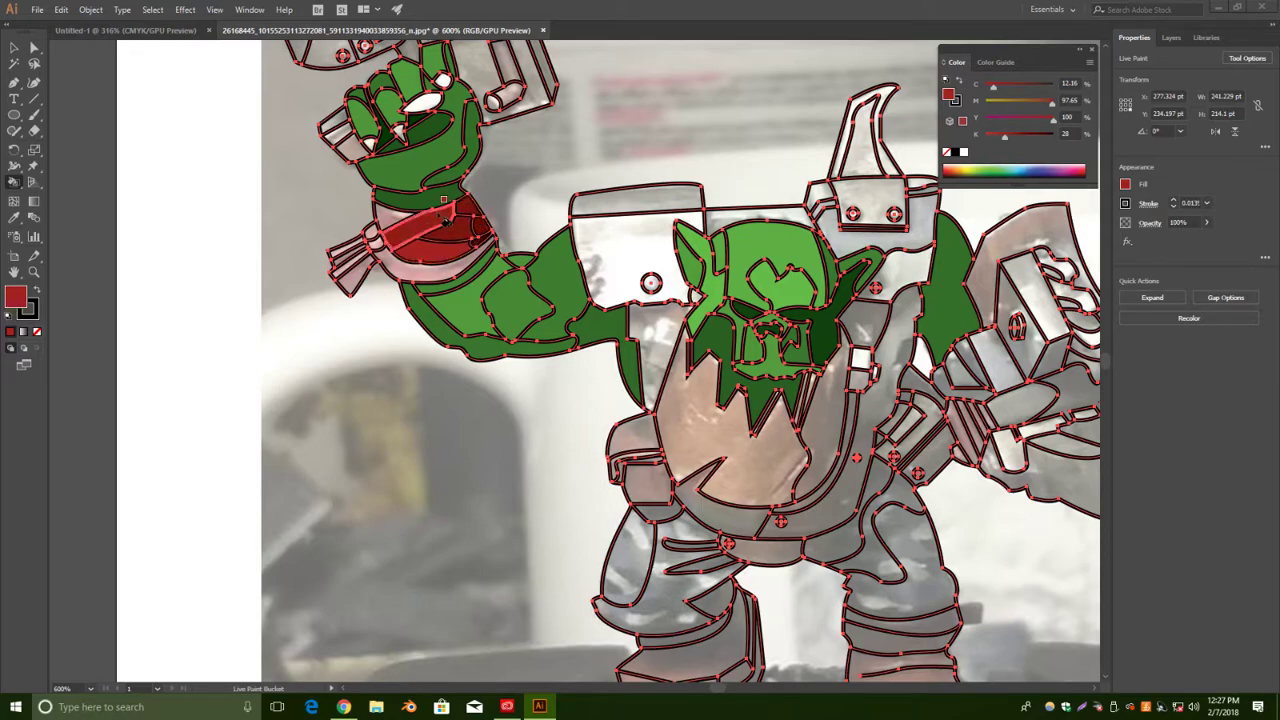
left_click(395, 230)
Fill the wrist wrap's upper area with bright red at K 11, and its middle and bottom folds with similar light reds.
left_click_drag(1005, 139, 993, 138)
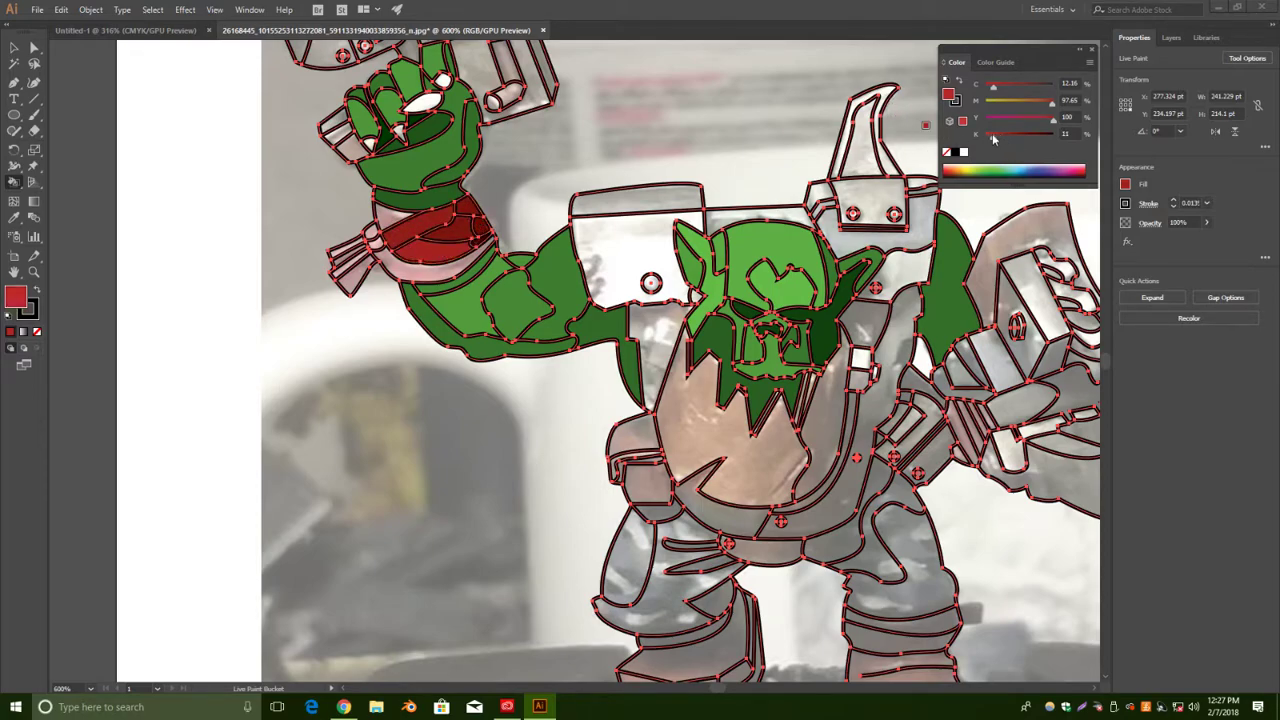
left_click(392, 222)
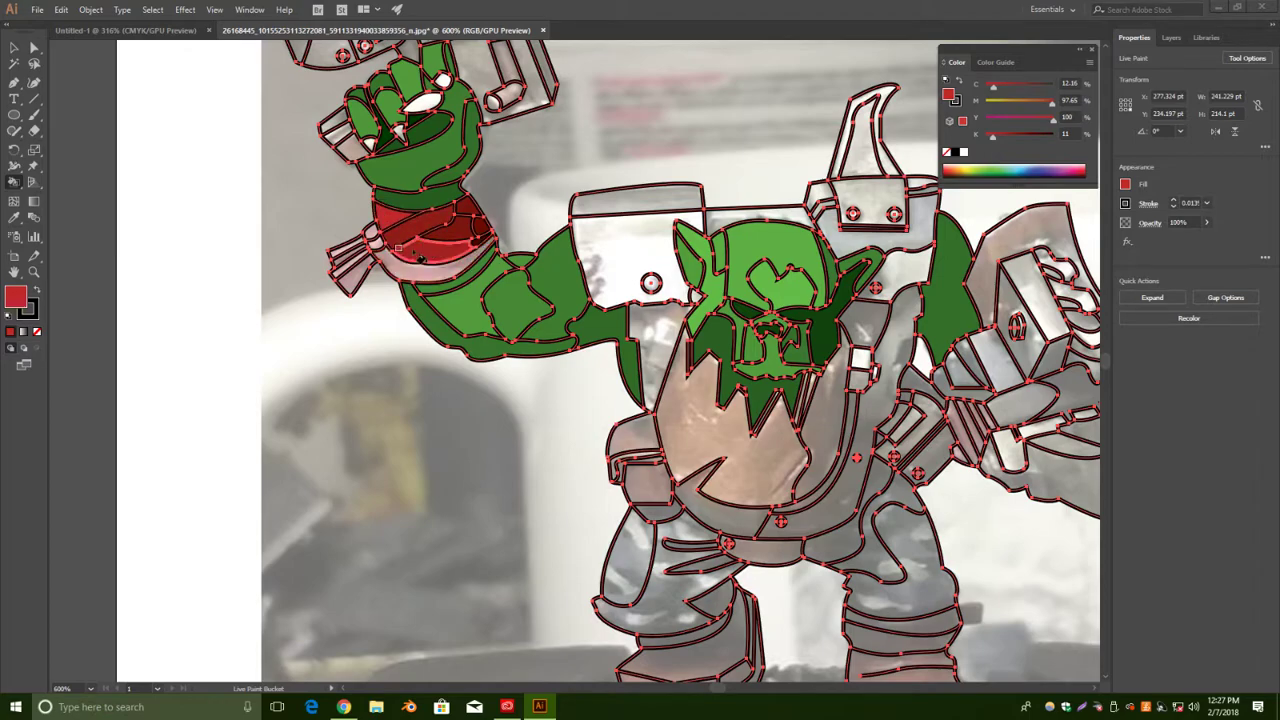
left_click(464, 229)
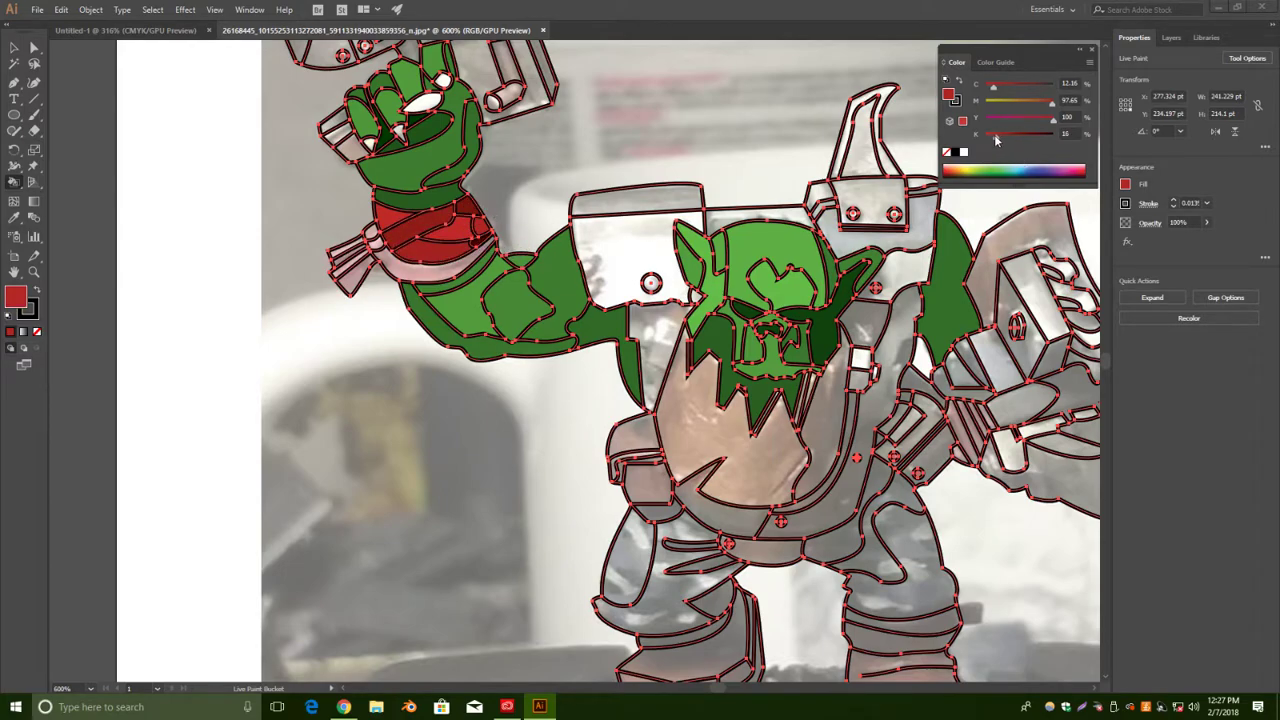
left_click(411, 269)
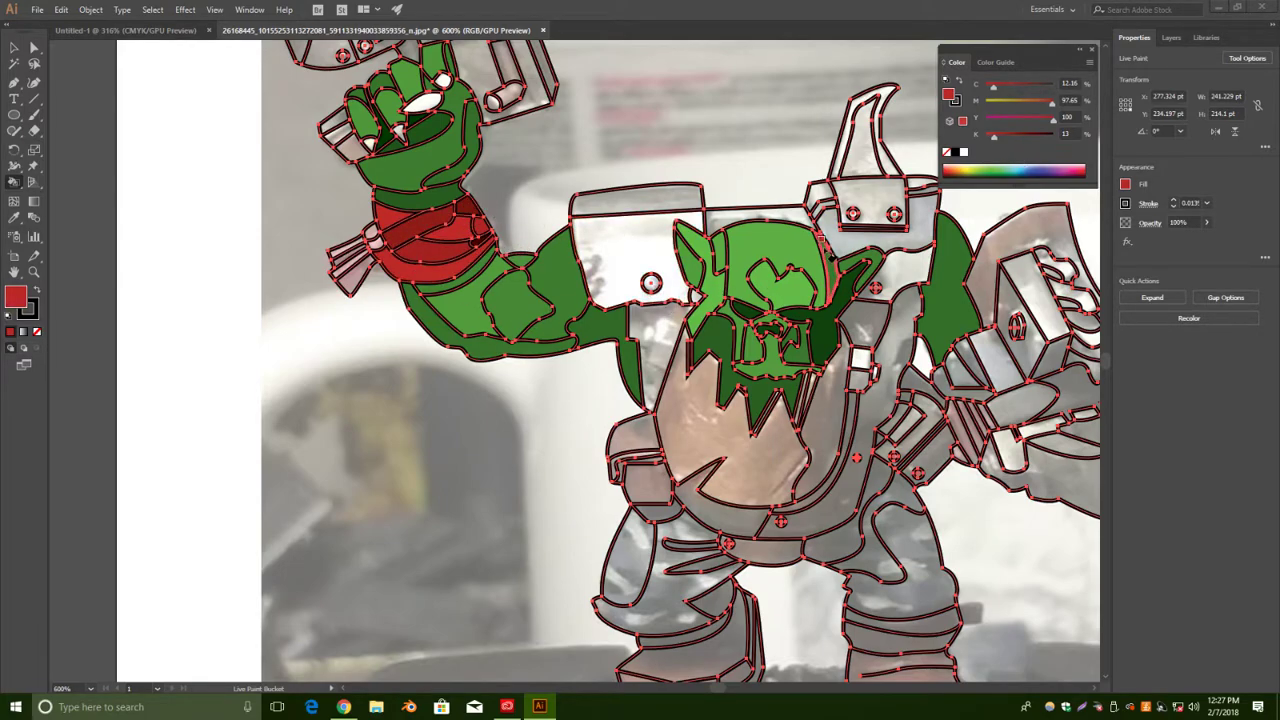
Fill the loose tail of the wrist wrap with reds at K 11 and K 22, and set the red to K 0.
left_click_drag(991, 140, 989, 140)
left_click(398, 223)
left_click(415, 268)
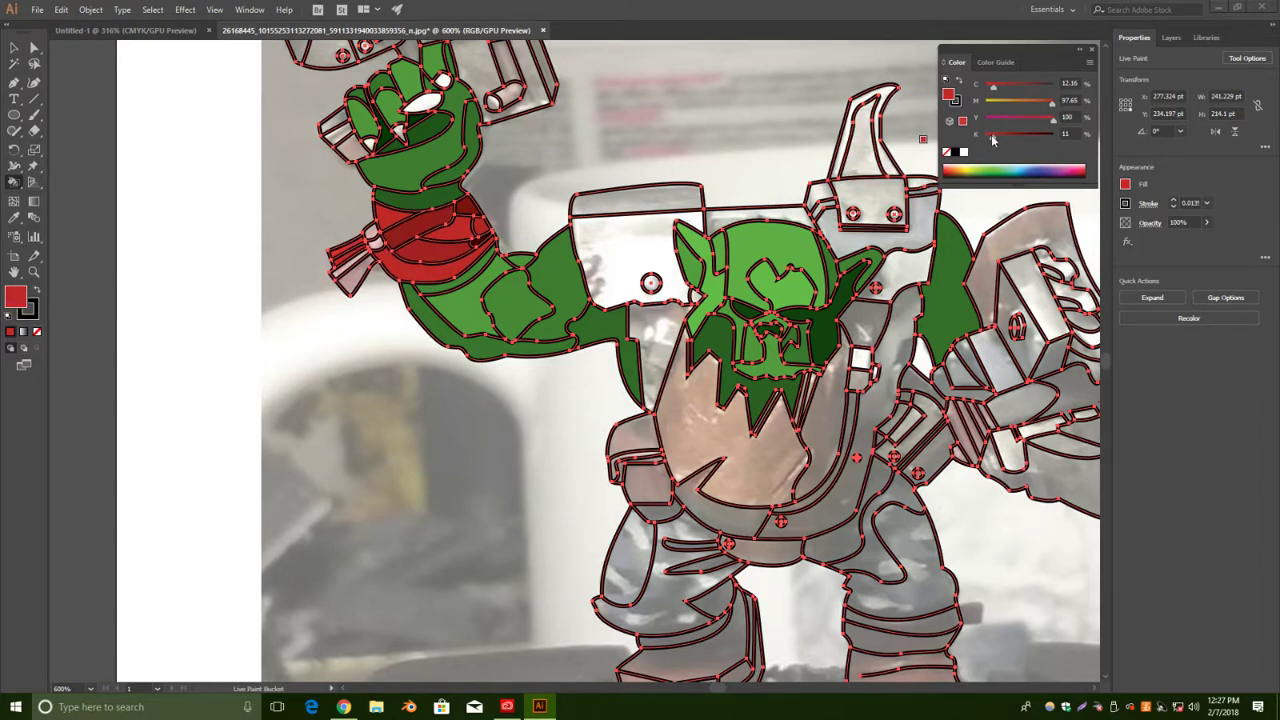
left_click_drag(998, 138, 1000, 138)
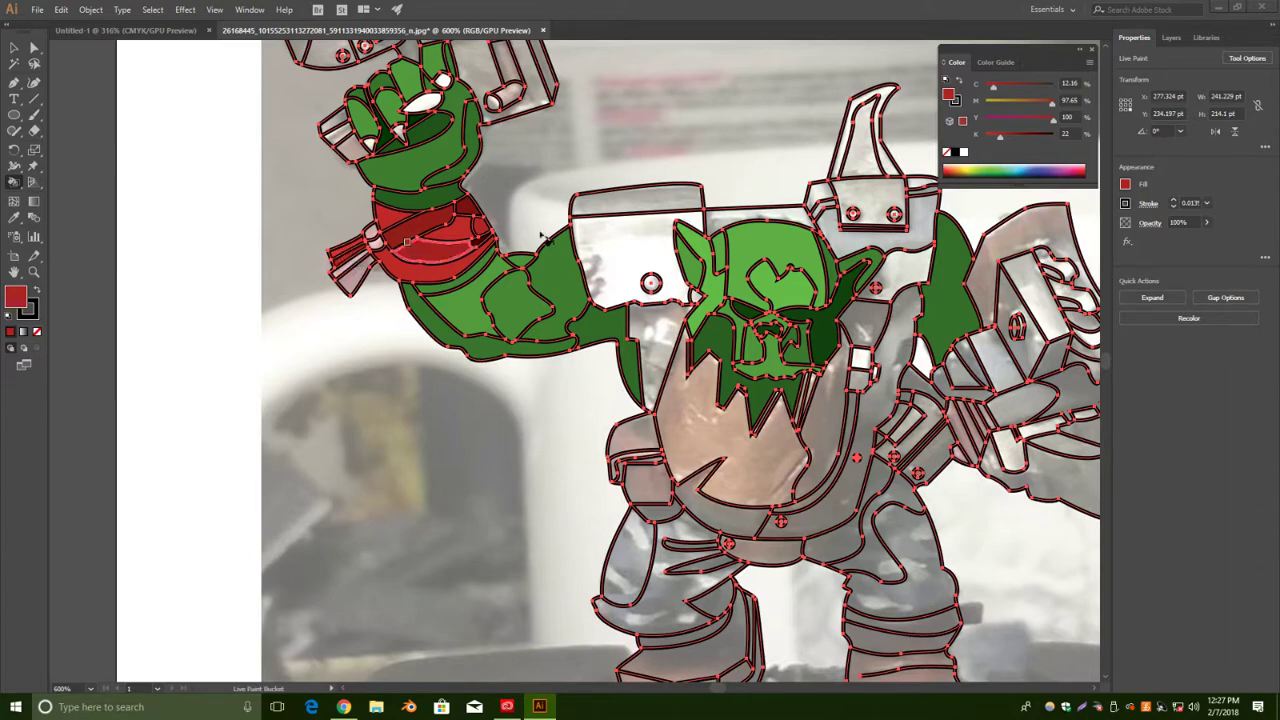
left_click(348, 280)
left_click_drag(998, 138, 984, 138)
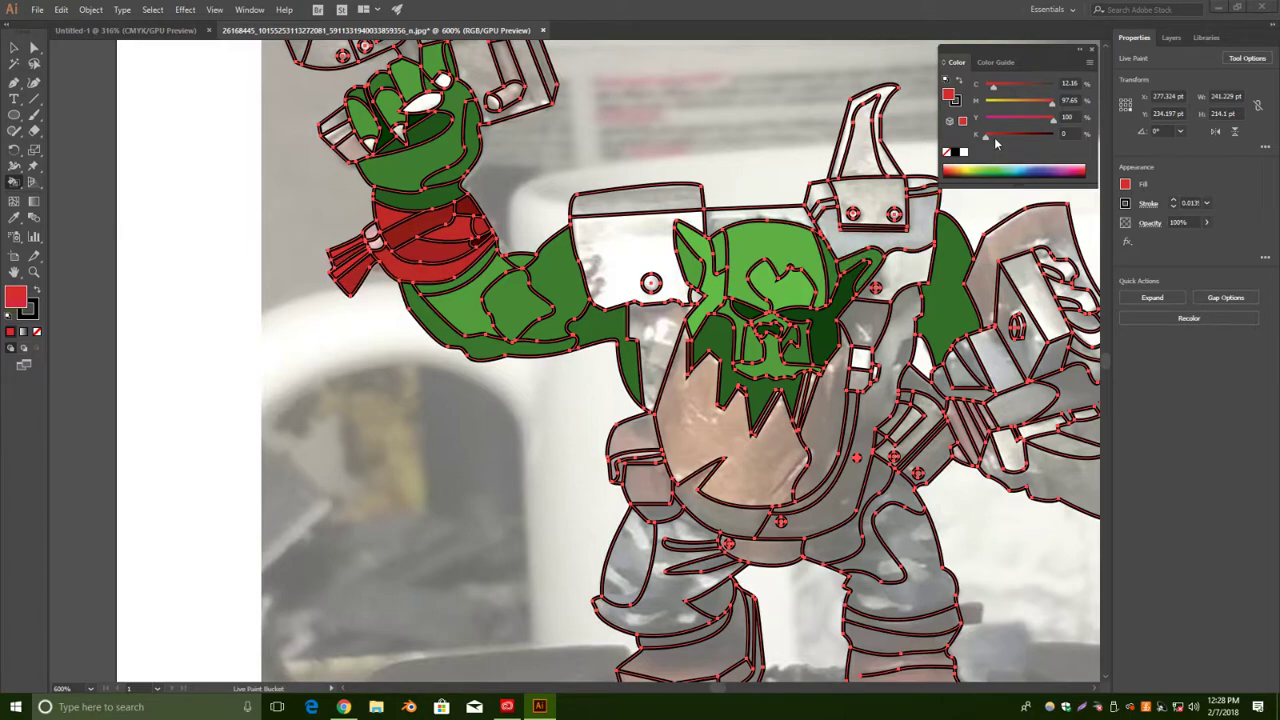
Fill the lower area of the wrist wrap with red at K 25.
left_click_drag(996, 140, 1002, 136)
left_click(432, 246)
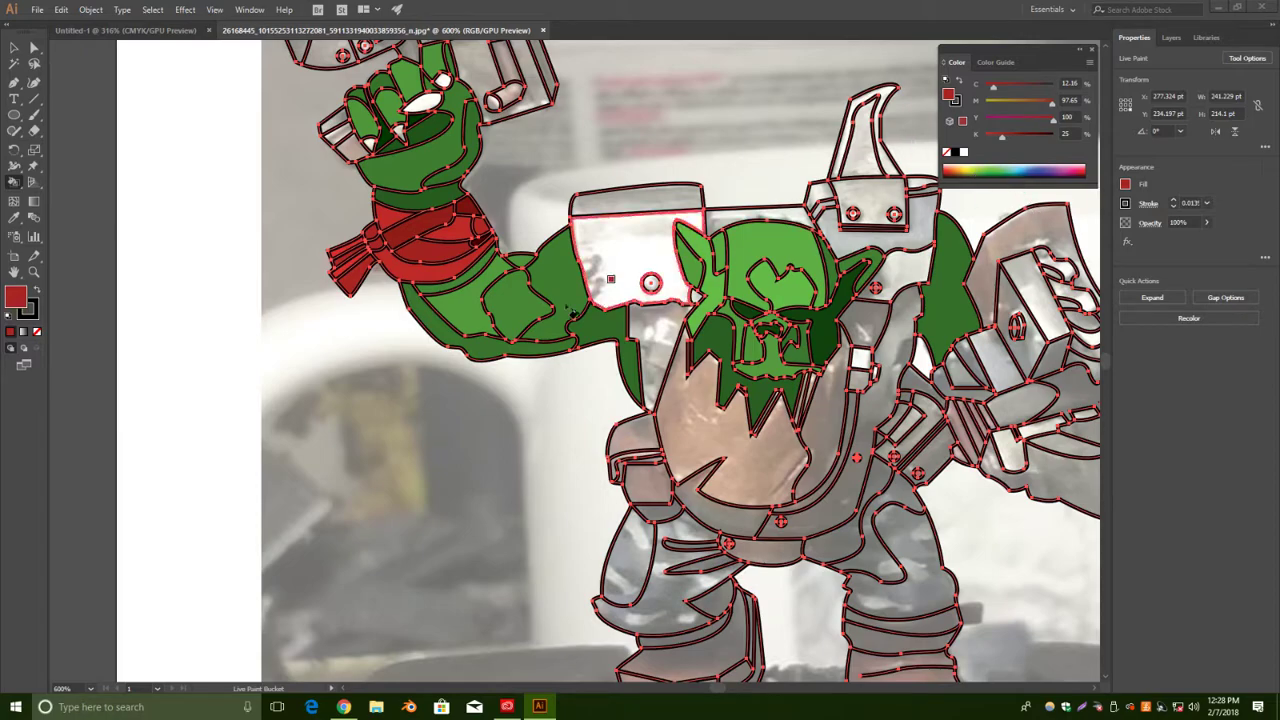
scroll(566, 314, "up", 2)
scroll(566, 314, "up", 5)
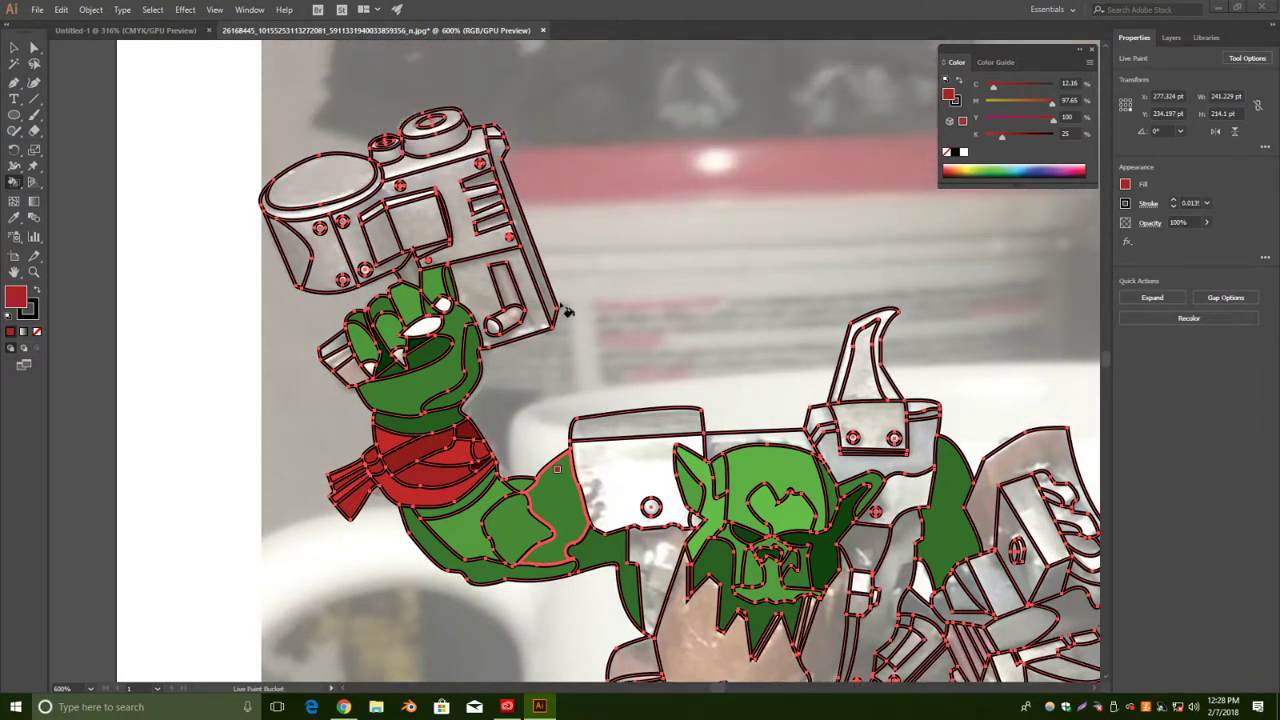
scroll(836, 286, "down", 3)
scroll(850, 278, "up", 2)
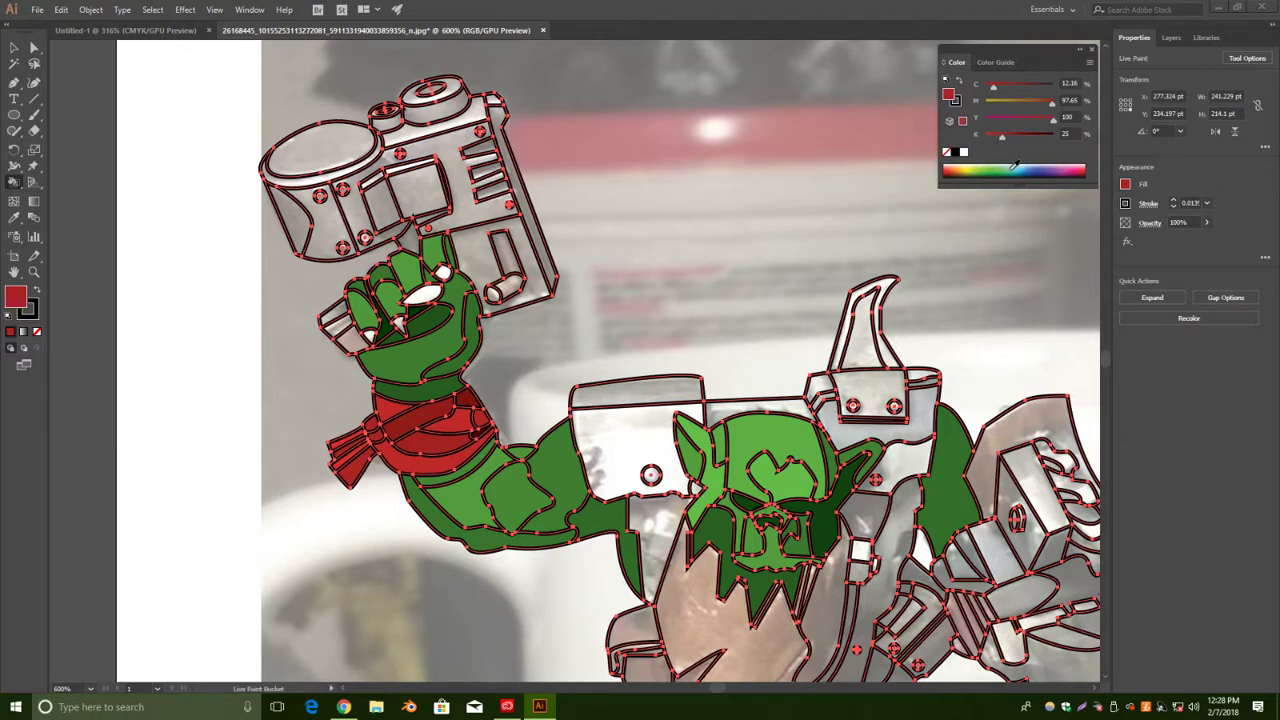
Mix a beige with M 9.02, Y 30.2 and K 38, and fill the large chest area beneath the beard with it.
left_click_drag(975, 170, 1060, 171)
left_click_drag(934, 163, 1018, 139)
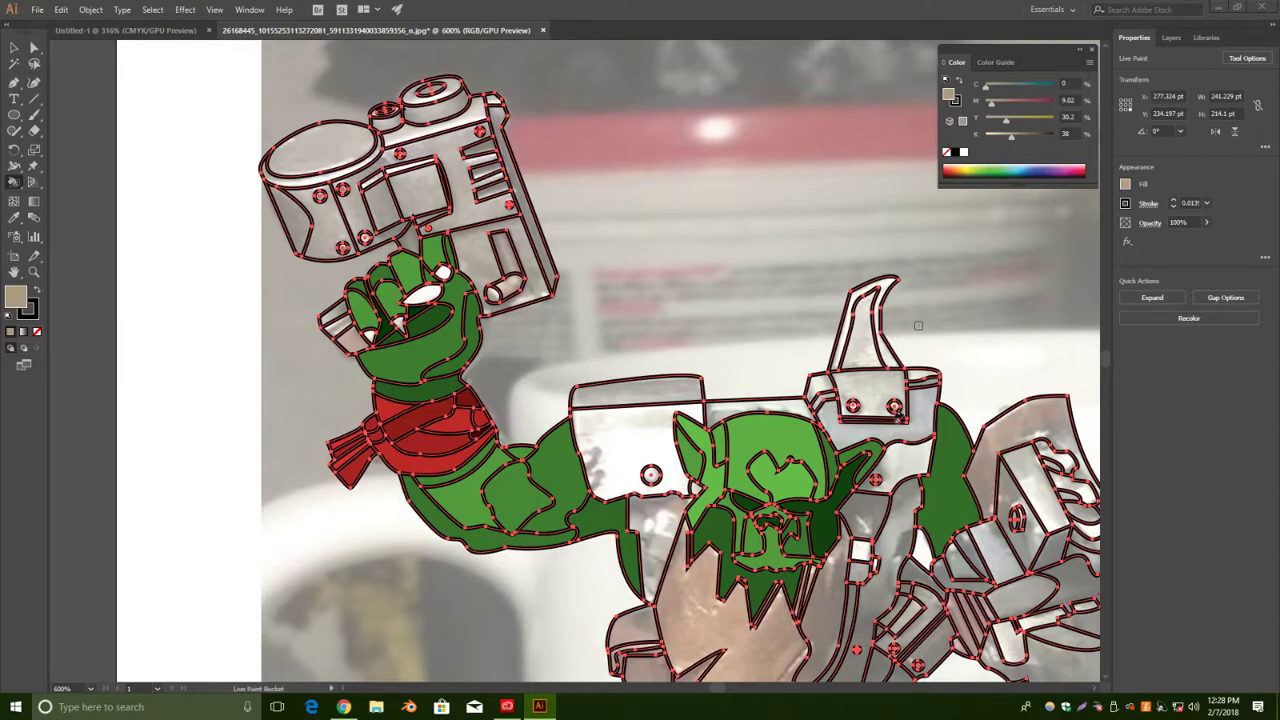
scroll(876, 414, "down", 2)
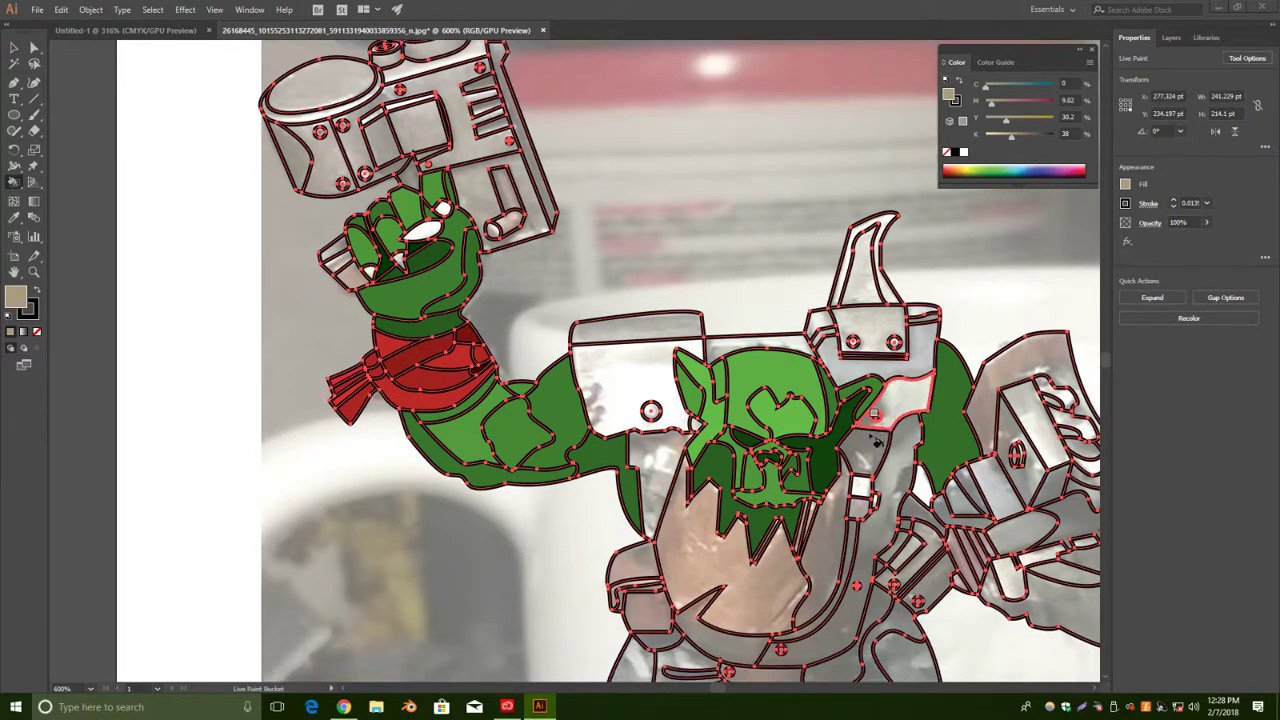
scroll(877, 437, "down", 2)
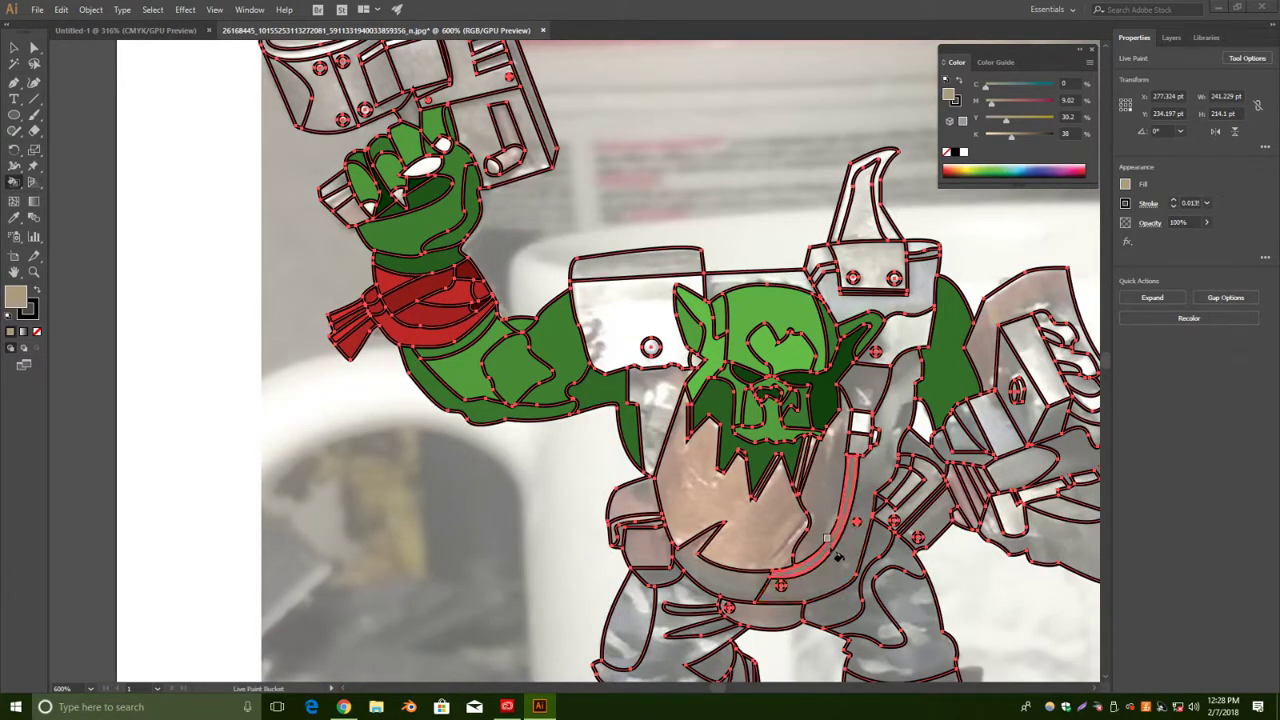
left_click(749, 537)
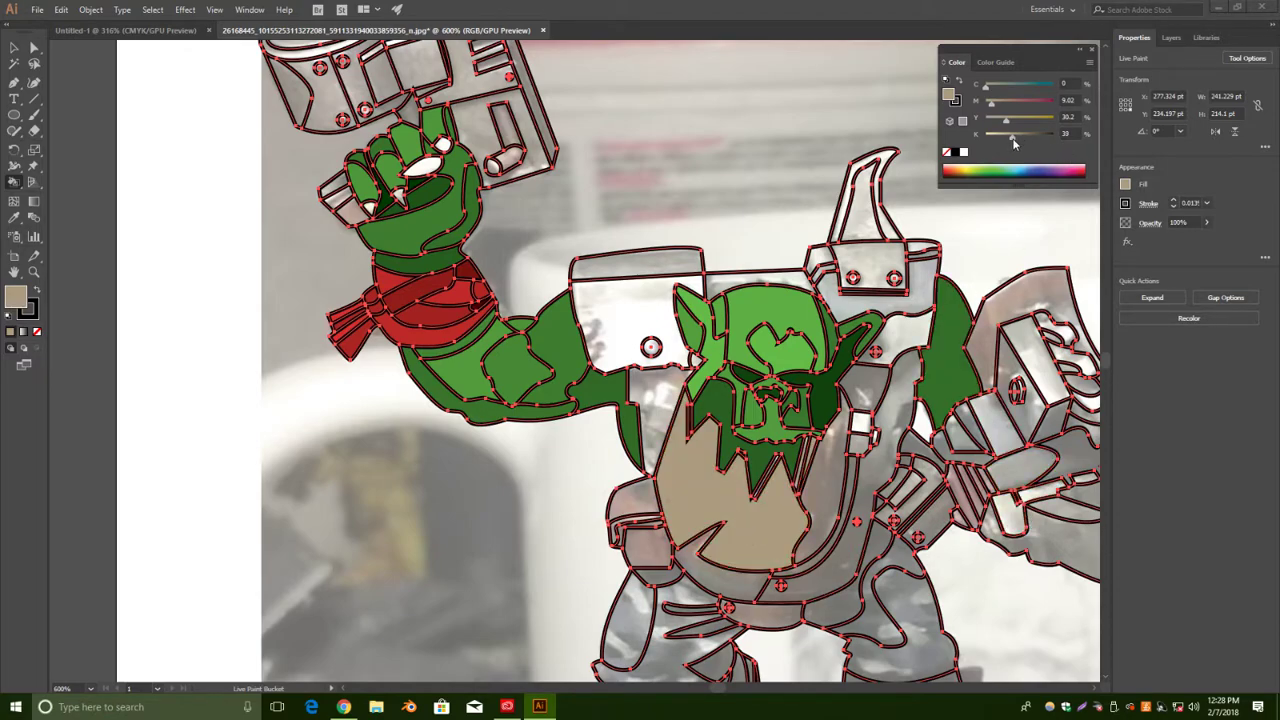
Shade the chest's narrow side panel with the beige at K 56, then darken it to K 62 for the sliver beside the beard.
left_click(838, 486)
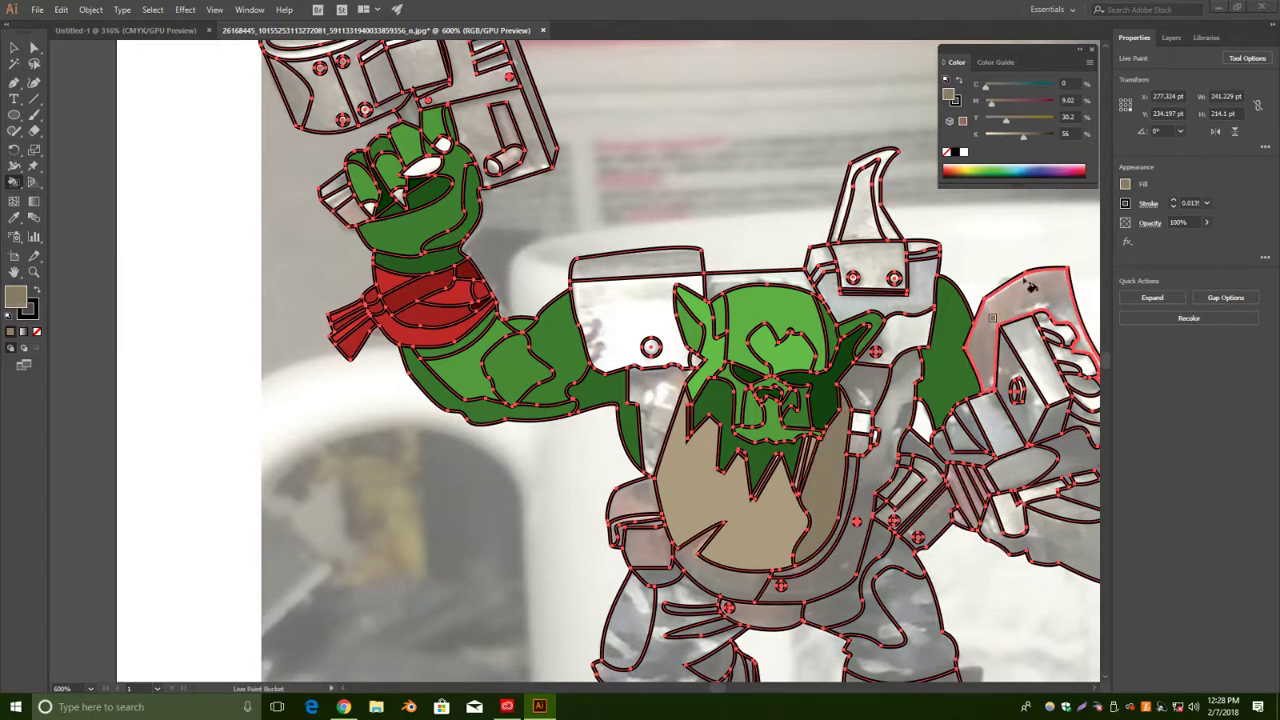
left_click_drag(1025, 136, 1003, 136)
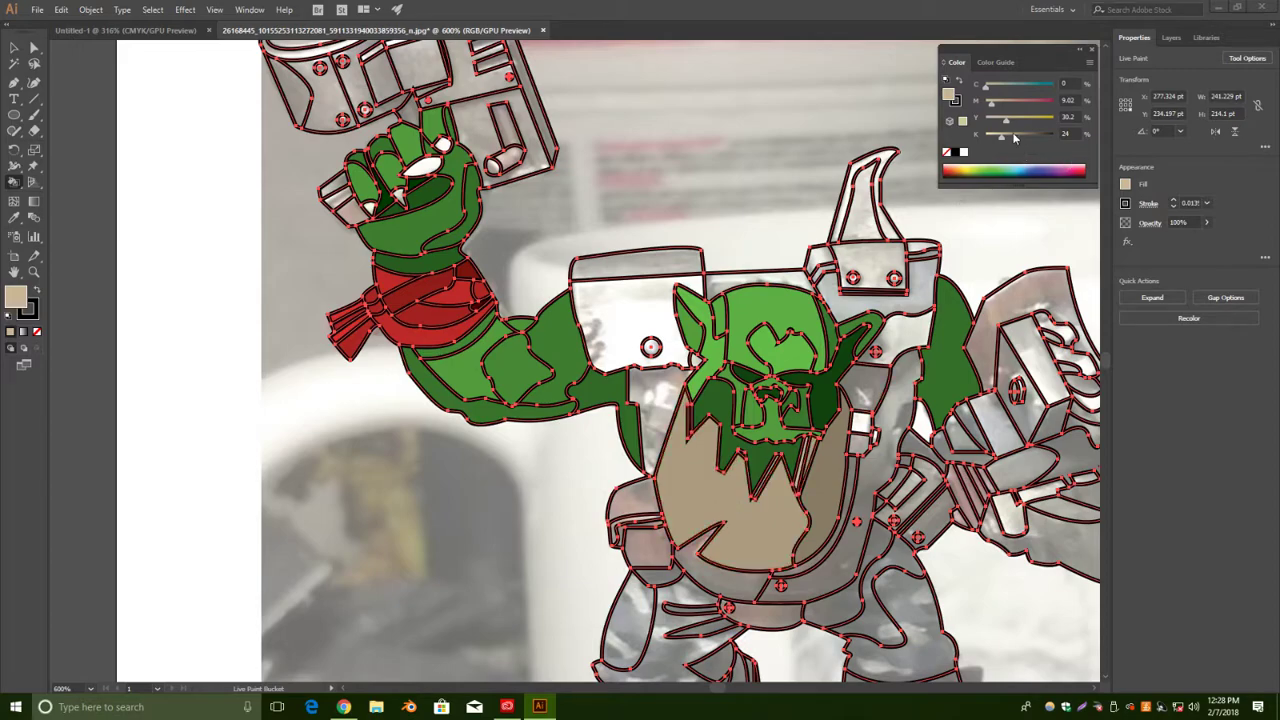
left_click_drag(1002, 138, 1027, 138)
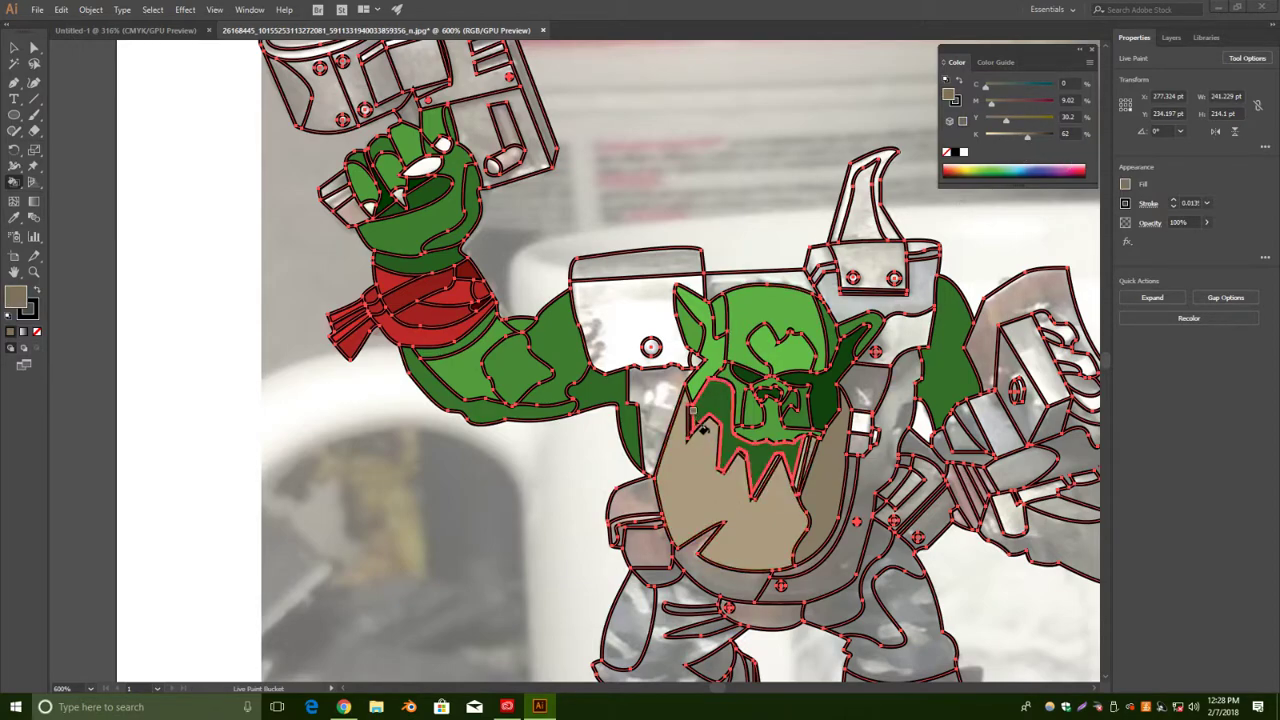
left_click(697, 425)
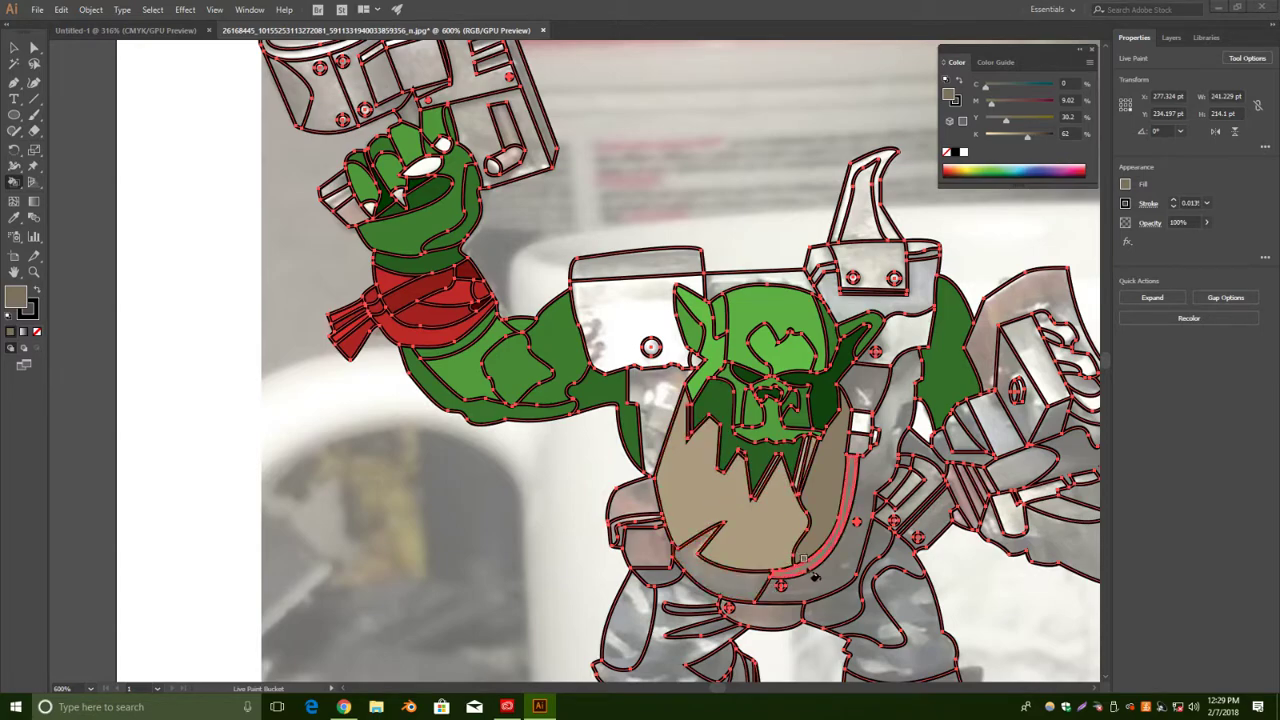
Reset the fill colour to white, fill the strap buckle beside the chest with grey at K 46, and darken the grey to K 51.
scroll(780, 480, "down", 2)
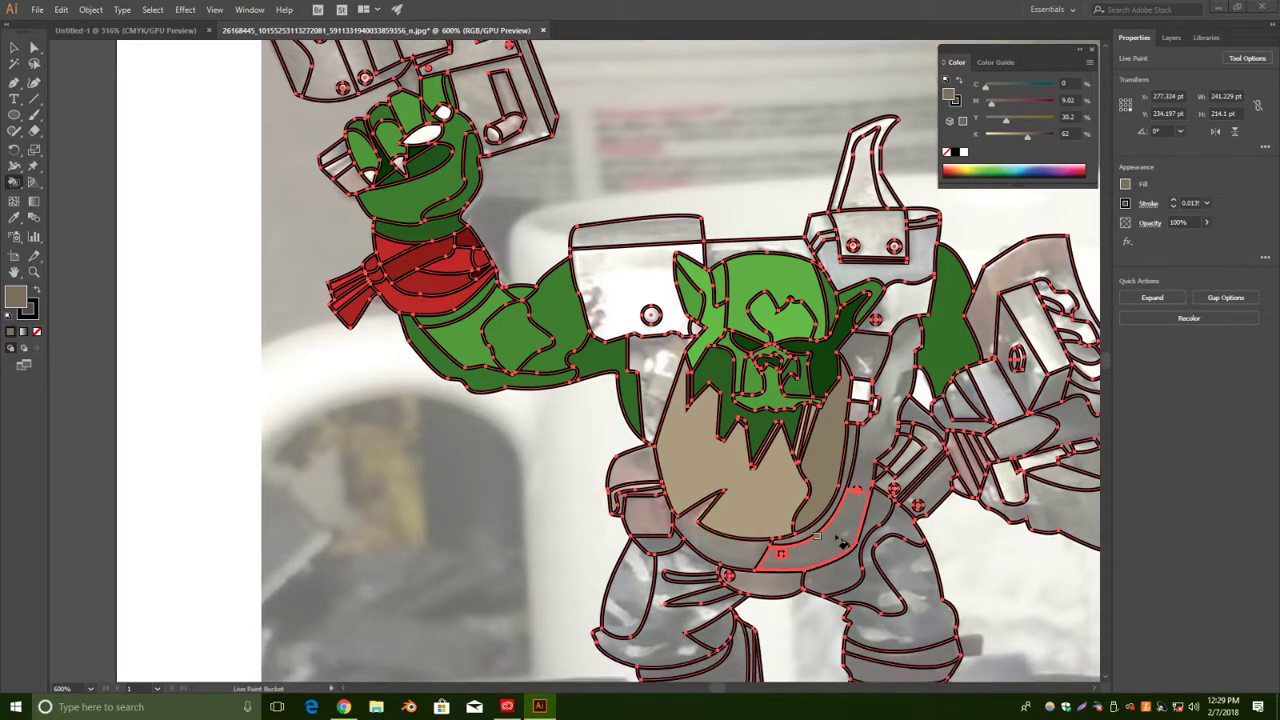
left_click(990, 165)
left_click_drag(990, 164, 997, 156)
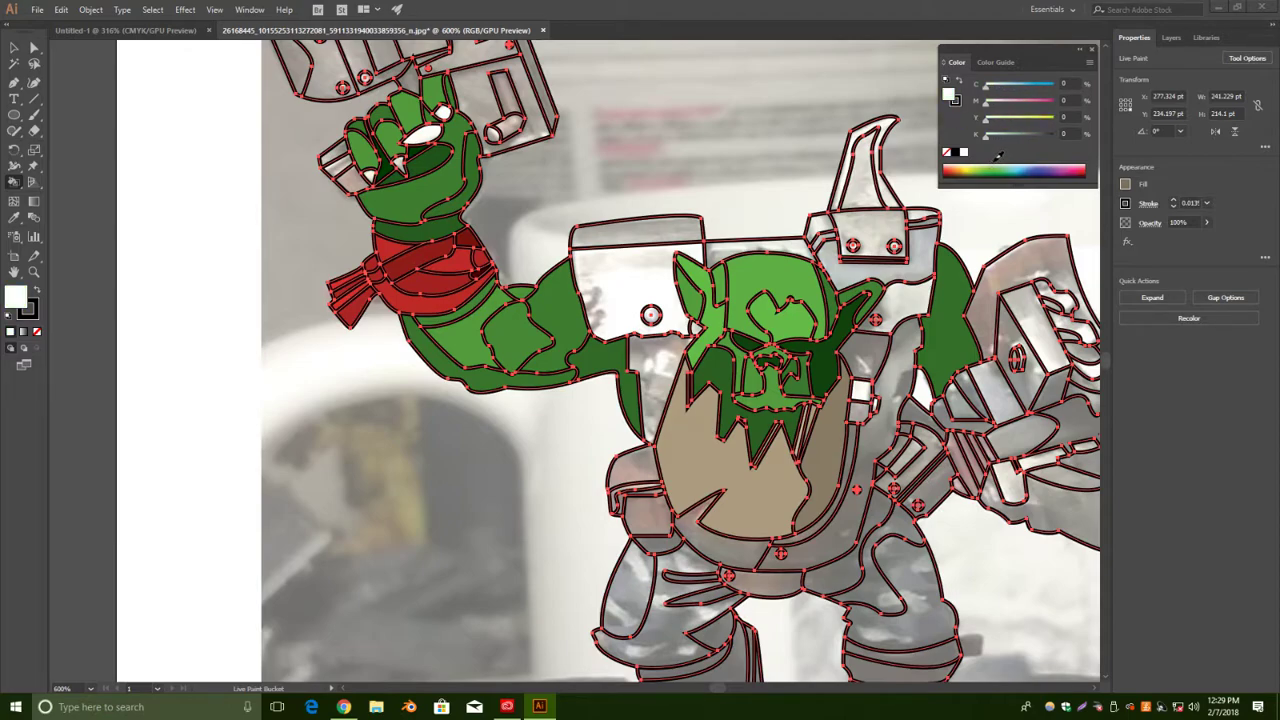
left_click(601, 294)
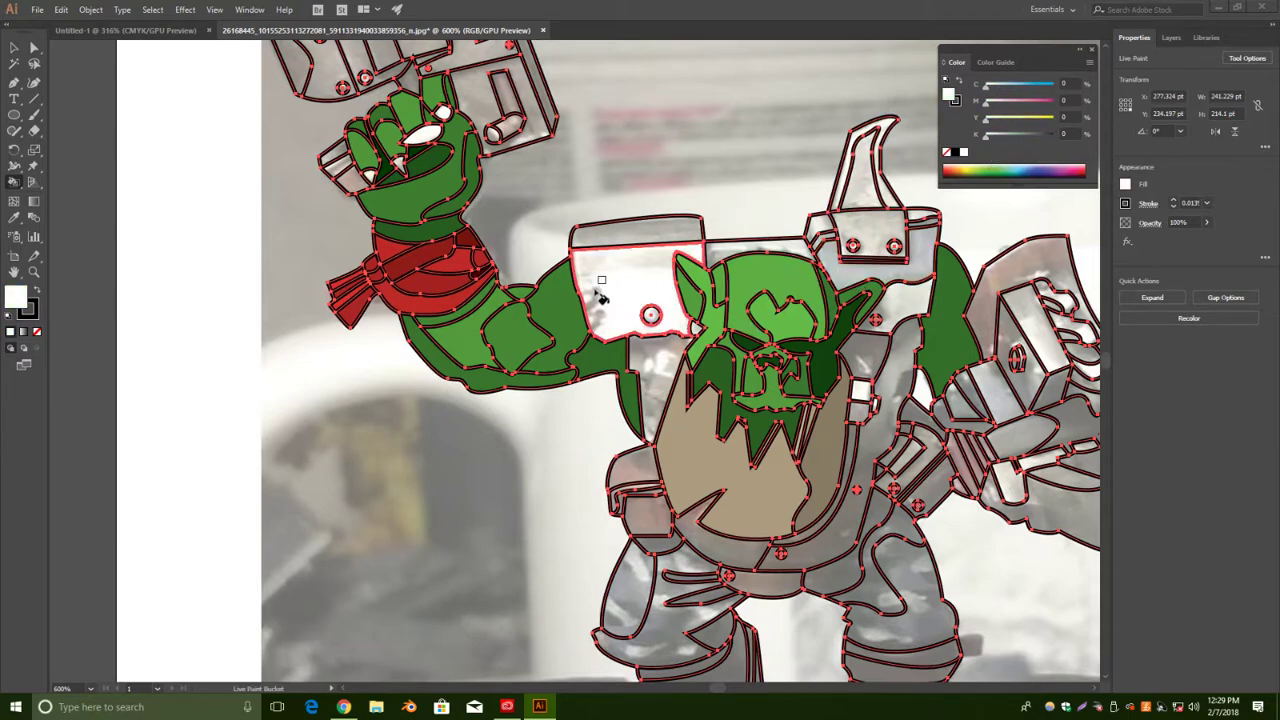
left_click_drag(988, 141, 1015, 142)
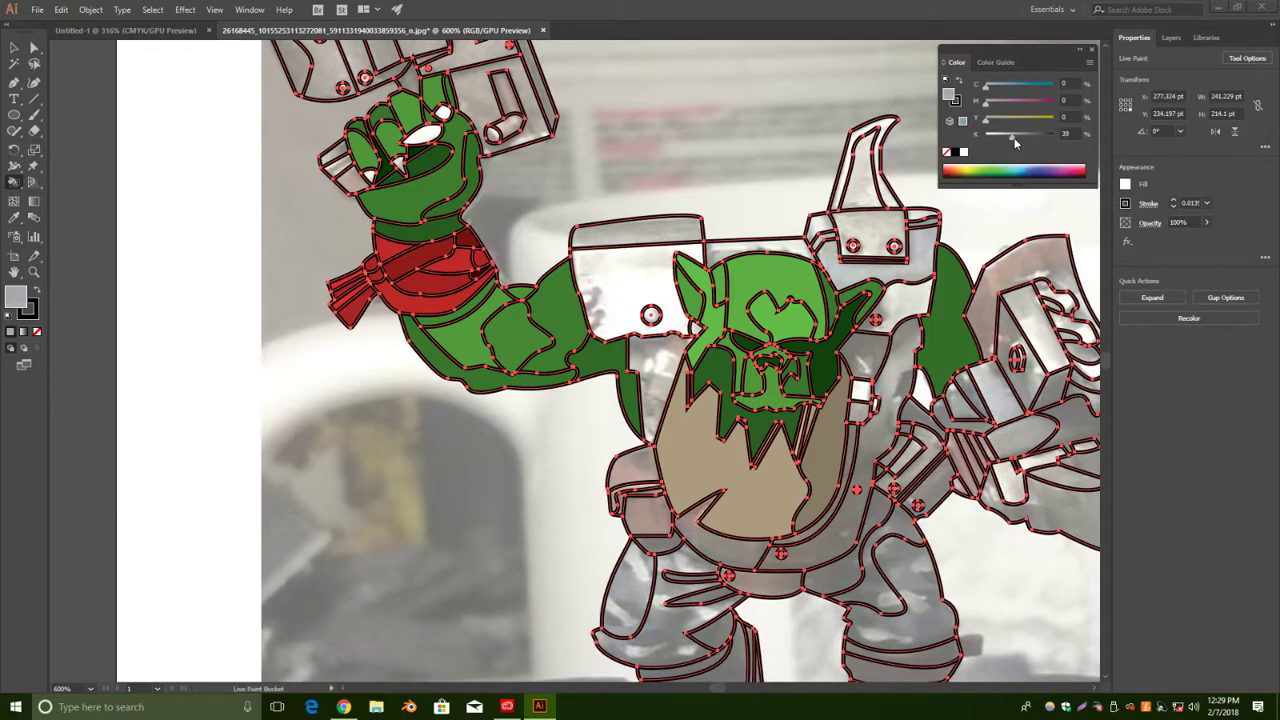
left_click(740, 252)
left_click_drag(1014, 136, 1024, 142)
left_click(866, 366)
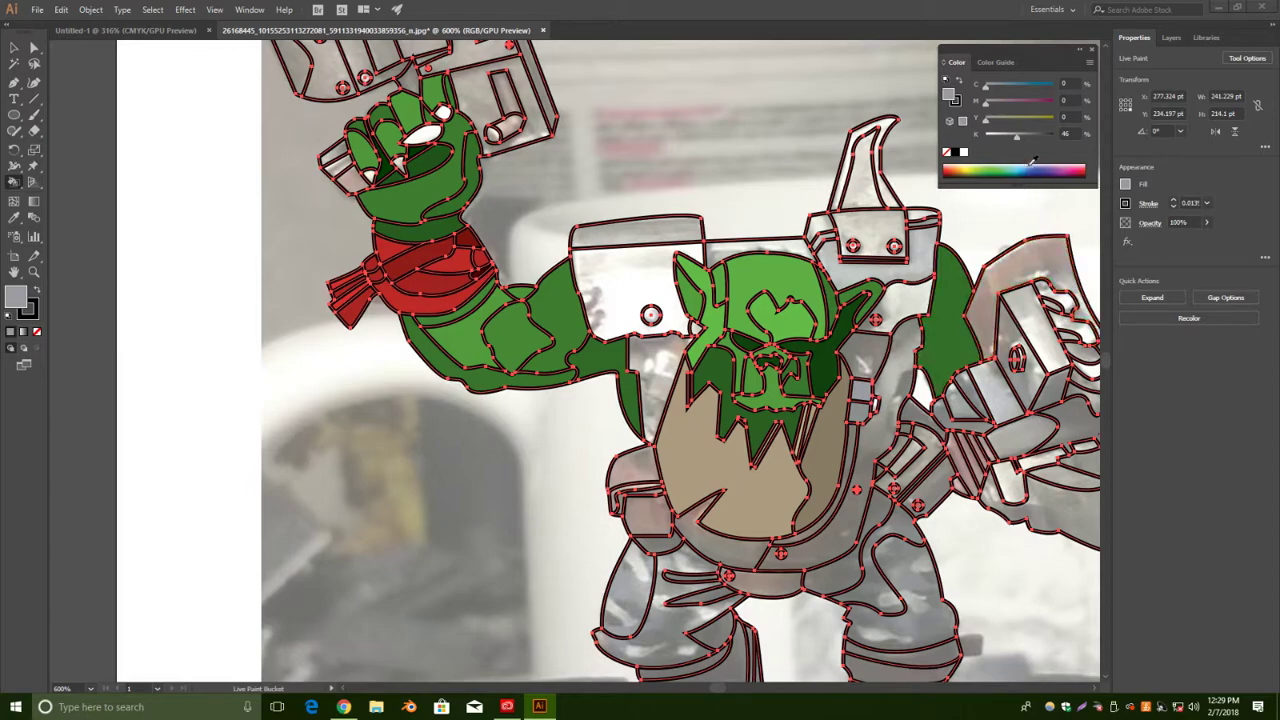
mouse_move(1015, 137)
left_mouse_down()
mouse_move(1004, 137)
mouse_move(1020, 137)
left_mouse_up()
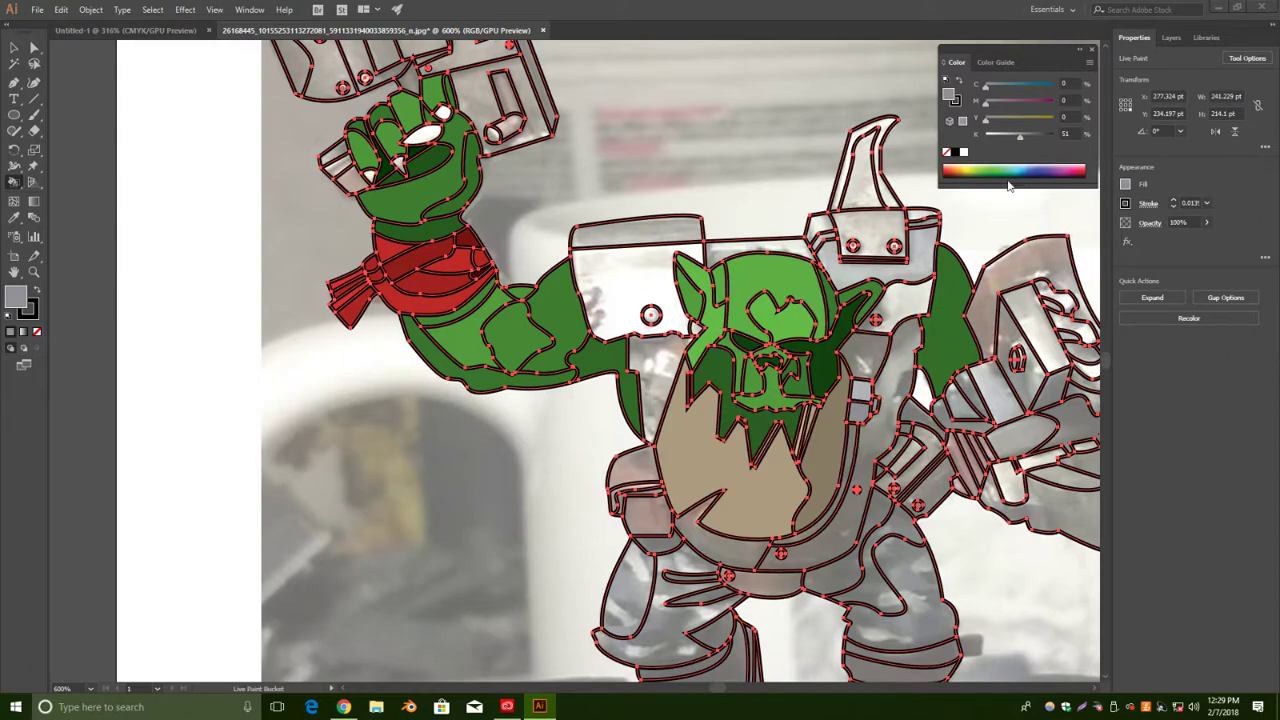
Fill the riveted plate beside the waist and its inset with neutral greys ranging from K 39 to K 57.
scroll(680, 192, "down", 3)
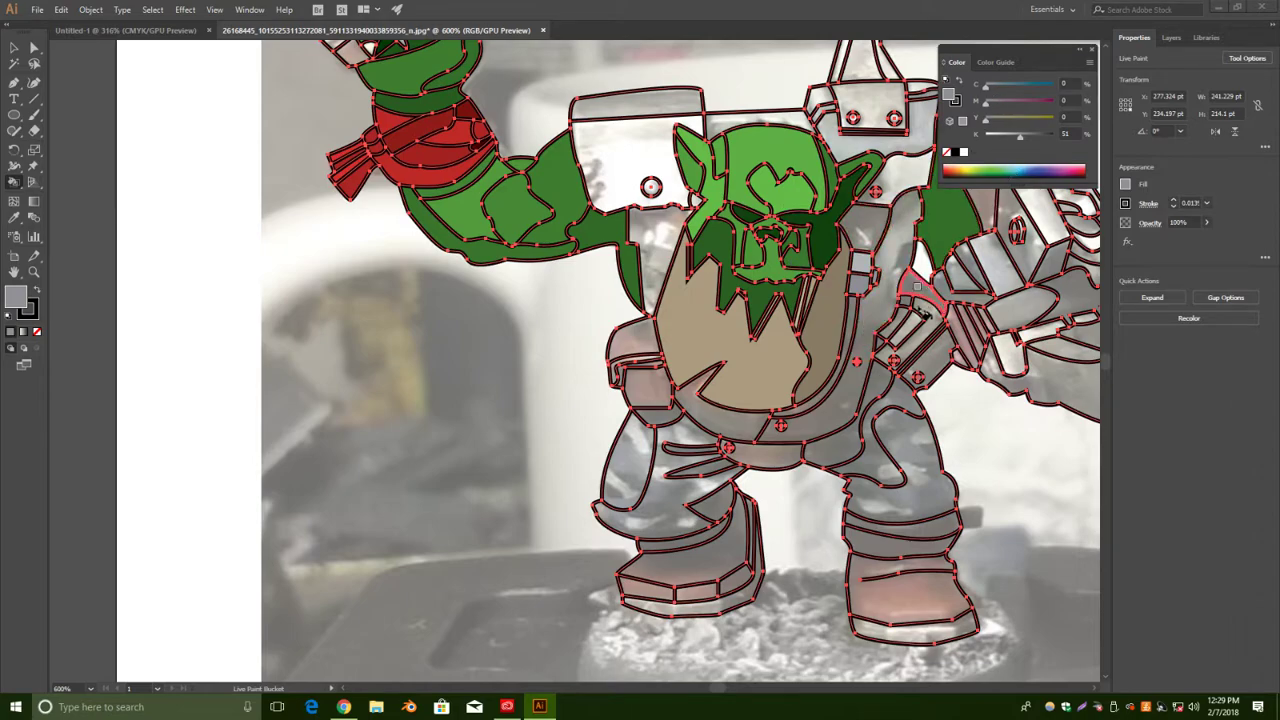
scroll(945, 345, "up", 1)
scroll(948, 340, "right", 3)
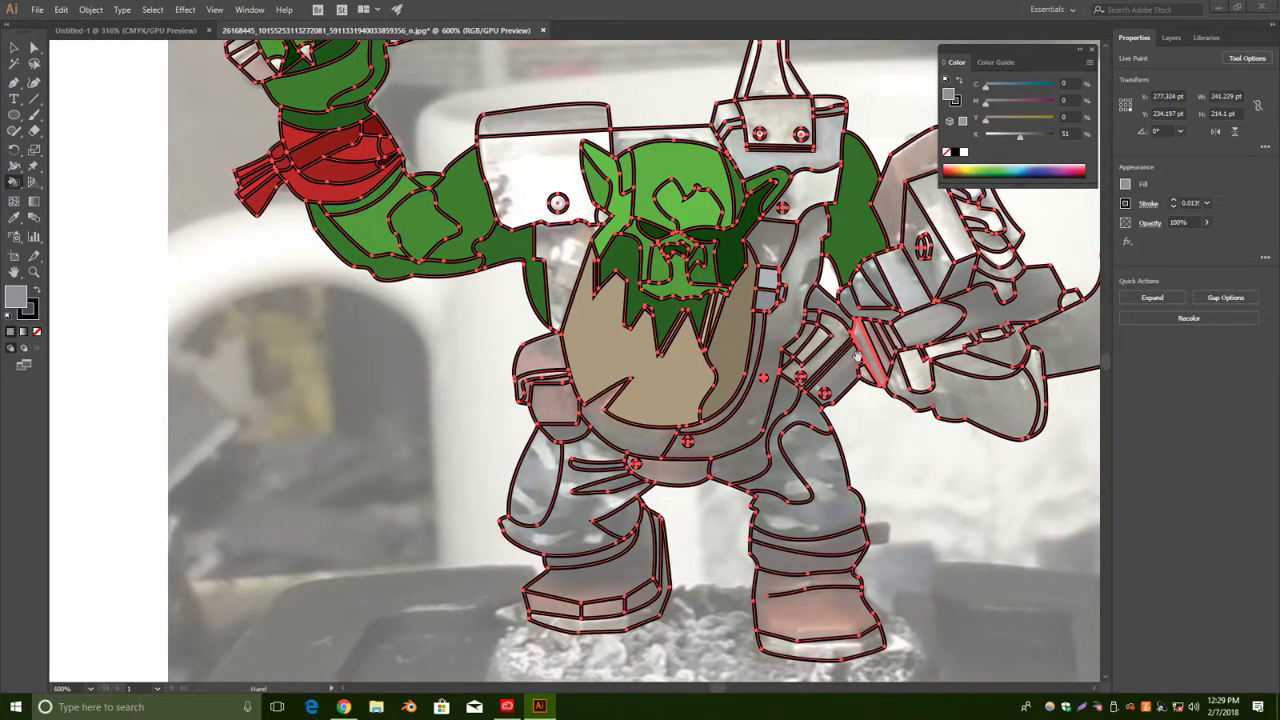
left_click_drag(1021, 141, 1012, 140)
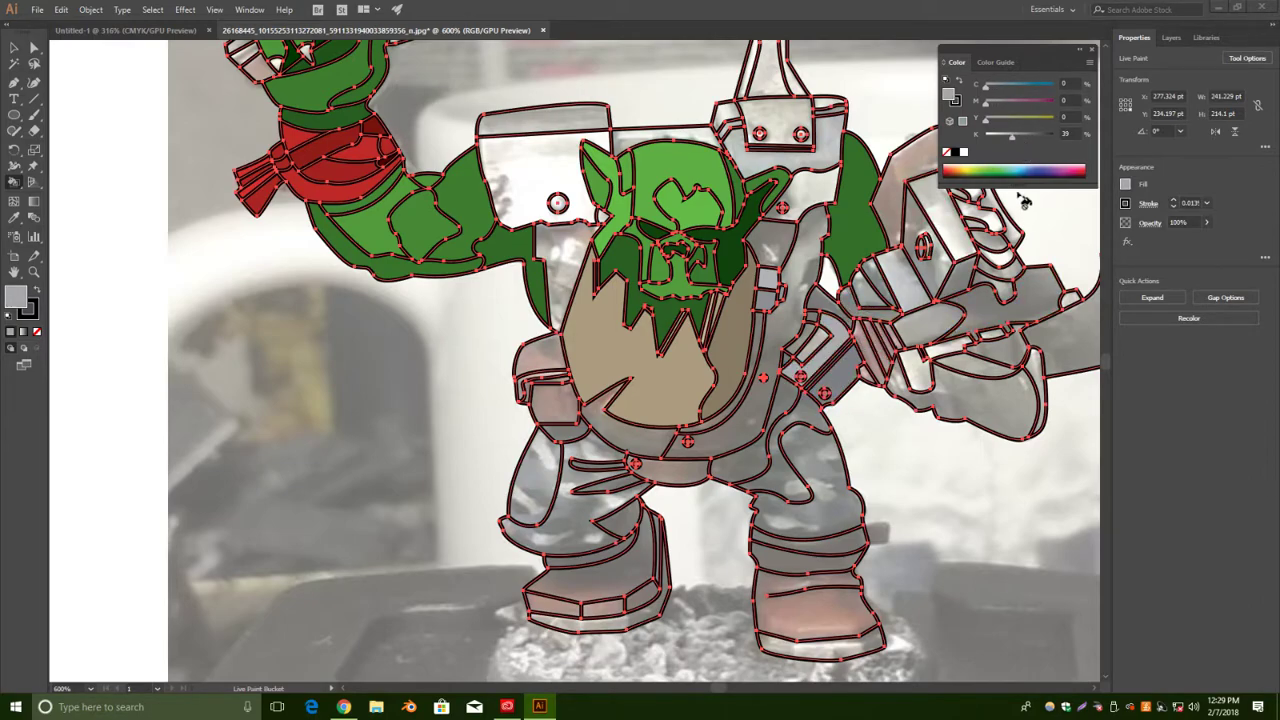
left_click_drag(1012, 140, 1020, 140)
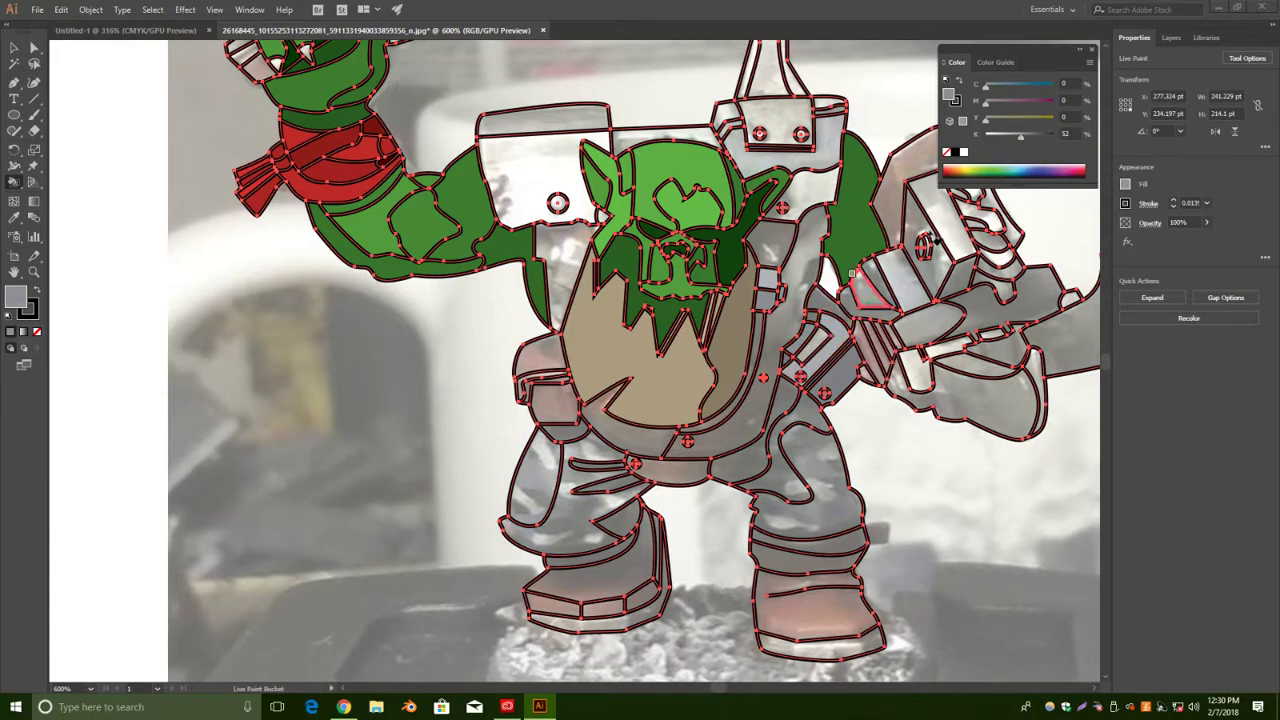
left_click_drag(1026, 141, 1029, 141)
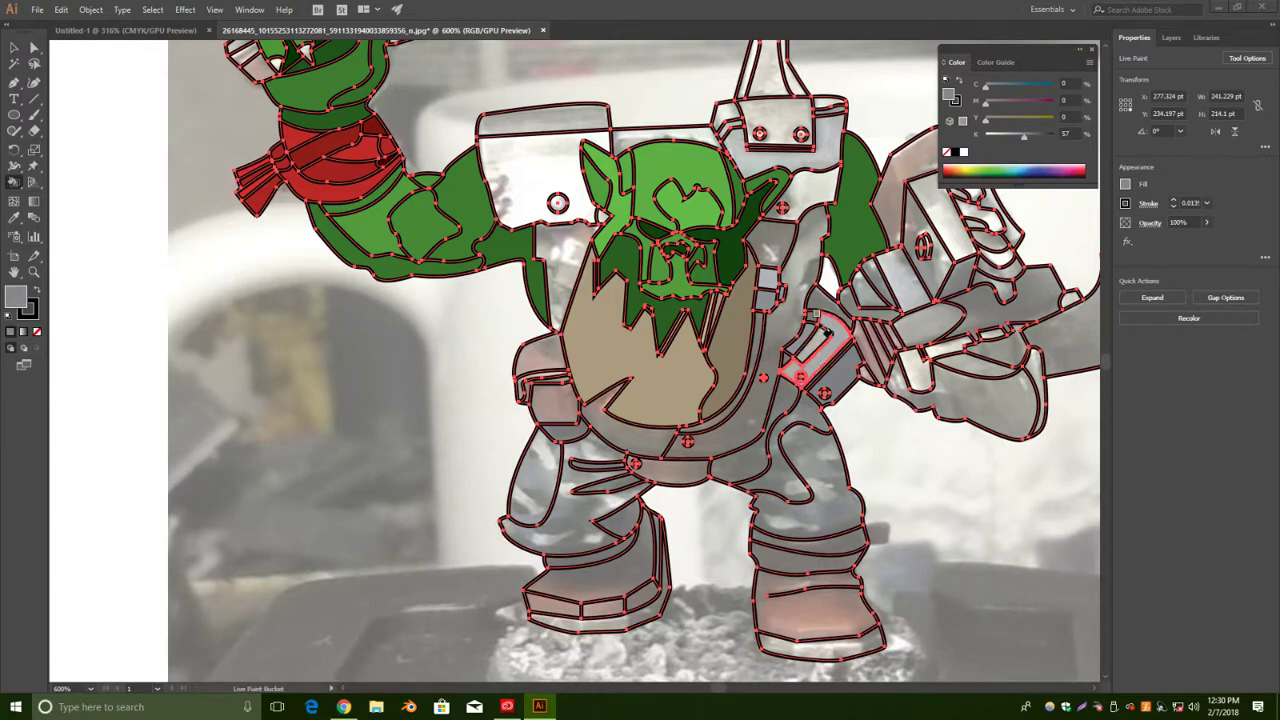
left_click(806, 352)
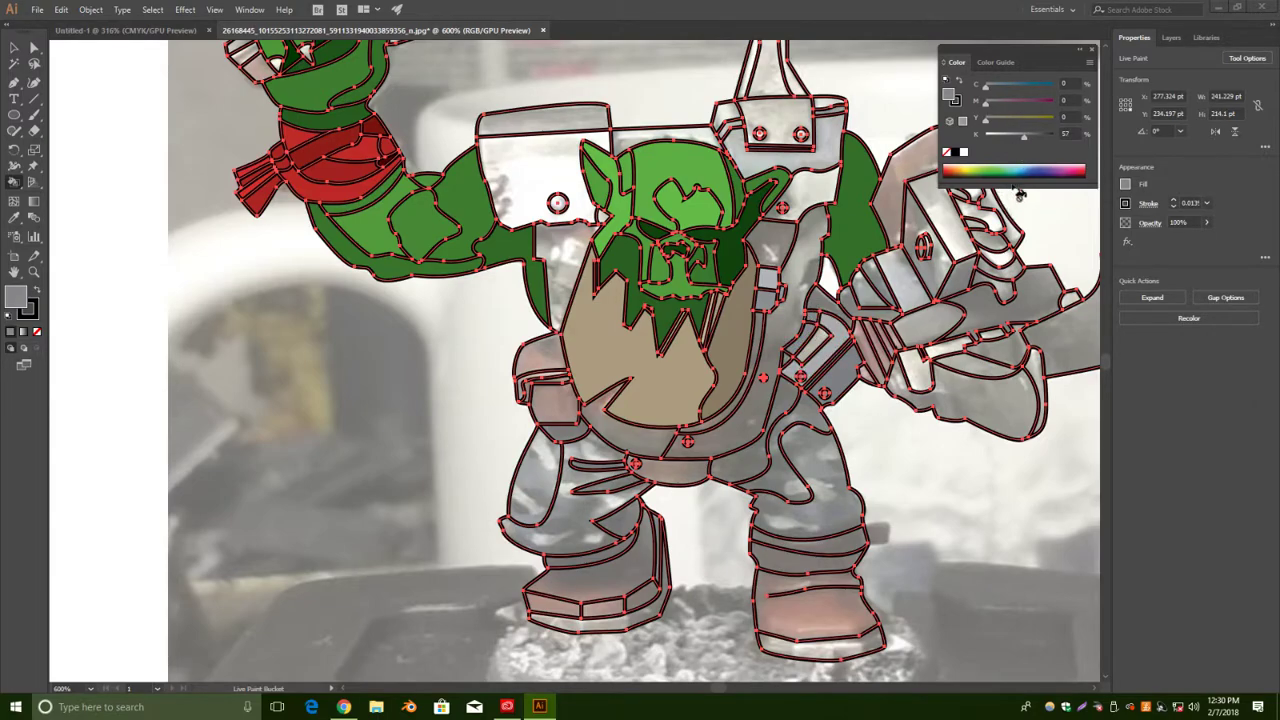
Shade the lower section of the riveted waist plate with dark grey at K 70.
left_click_drag(1022, 136, 1014, 136)
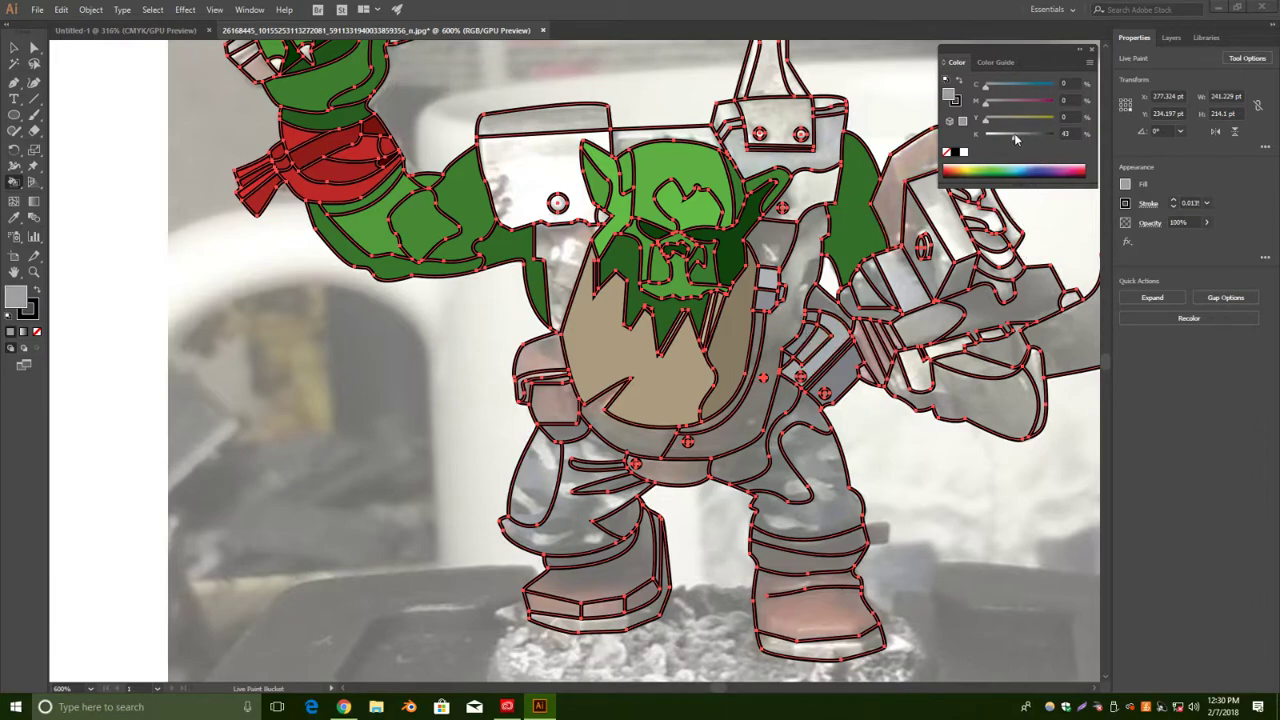
left_click_drag(1016, 136, 1033, 136)
left_click(834, 372)
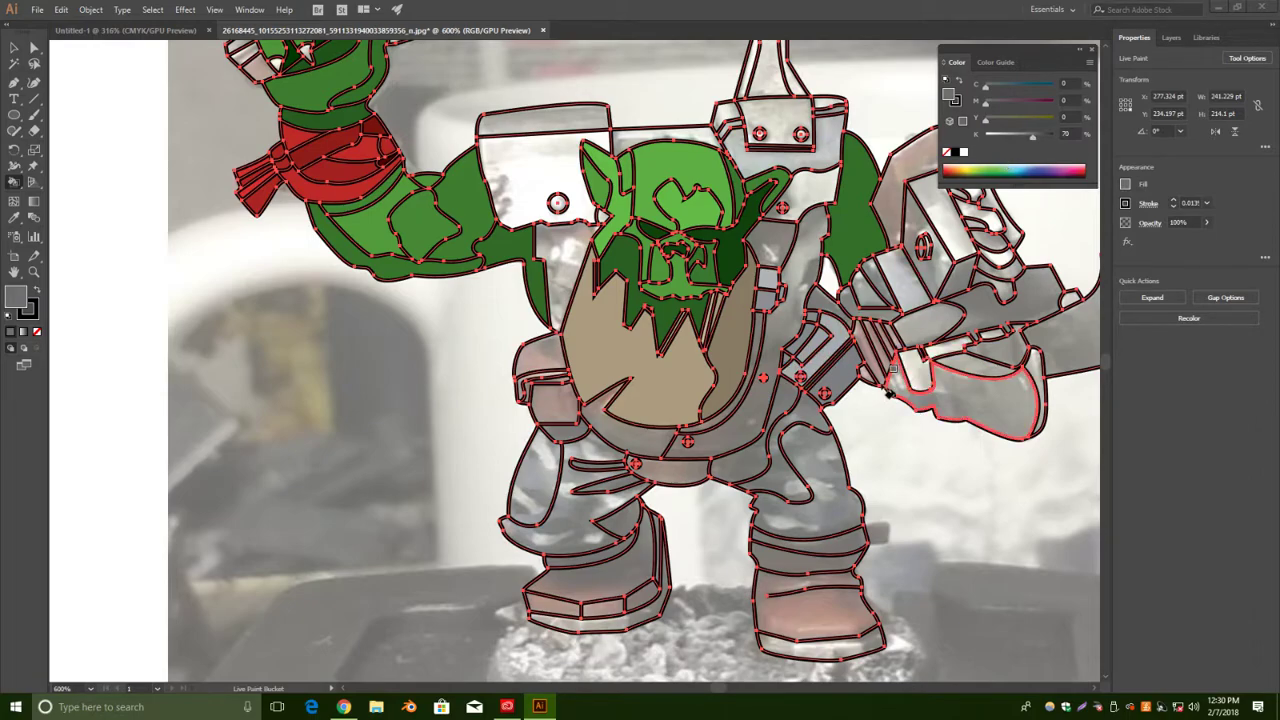
left_click(810, 392)
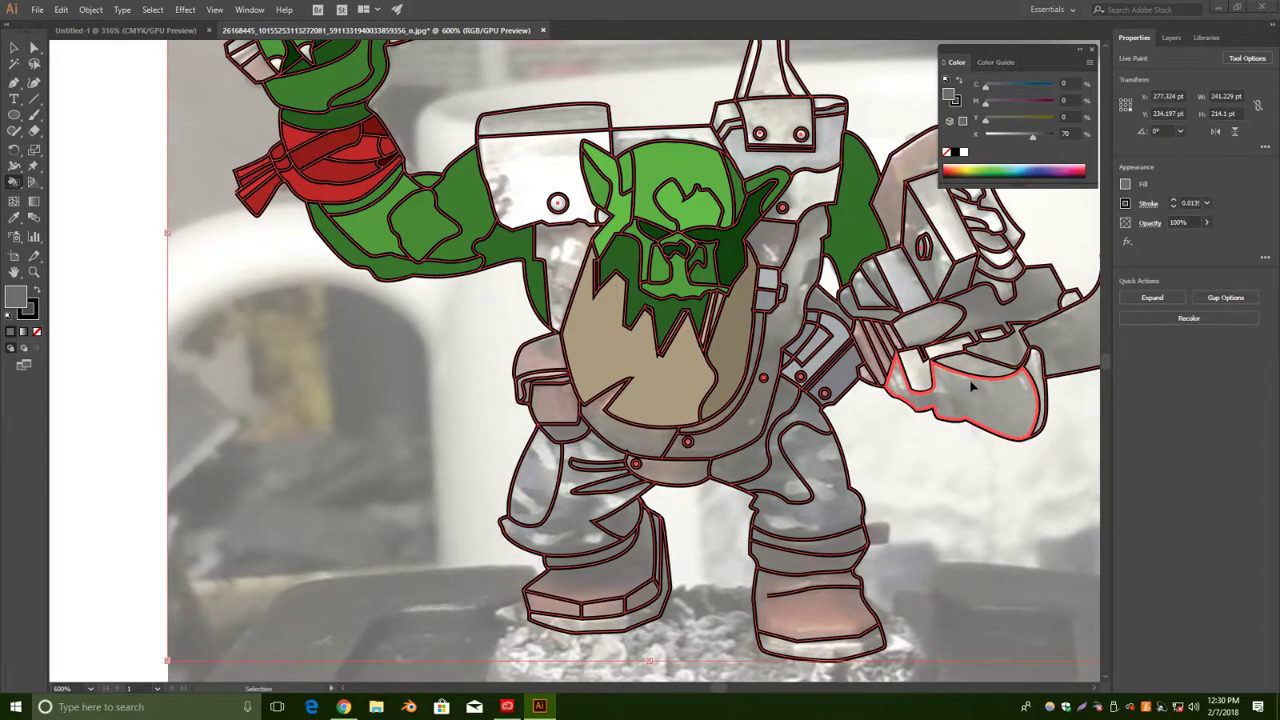
Fill the weapon's large lower blade with grey at K 48, and its upper strip and end edge with lighter grey at K 41.
key("ctrl+plus")
key("ctrl+plus")
key("space")
mouse_move(1005, 448)
left_mouse_down()
mouse_move(850, 300)
mouse_move(850, 355)
mouse_move(830, 360)
mouse_move(882, 347)
mouse_move(838, 374)
mouse_move(815, 358)
left_mouse_up()
key("space")
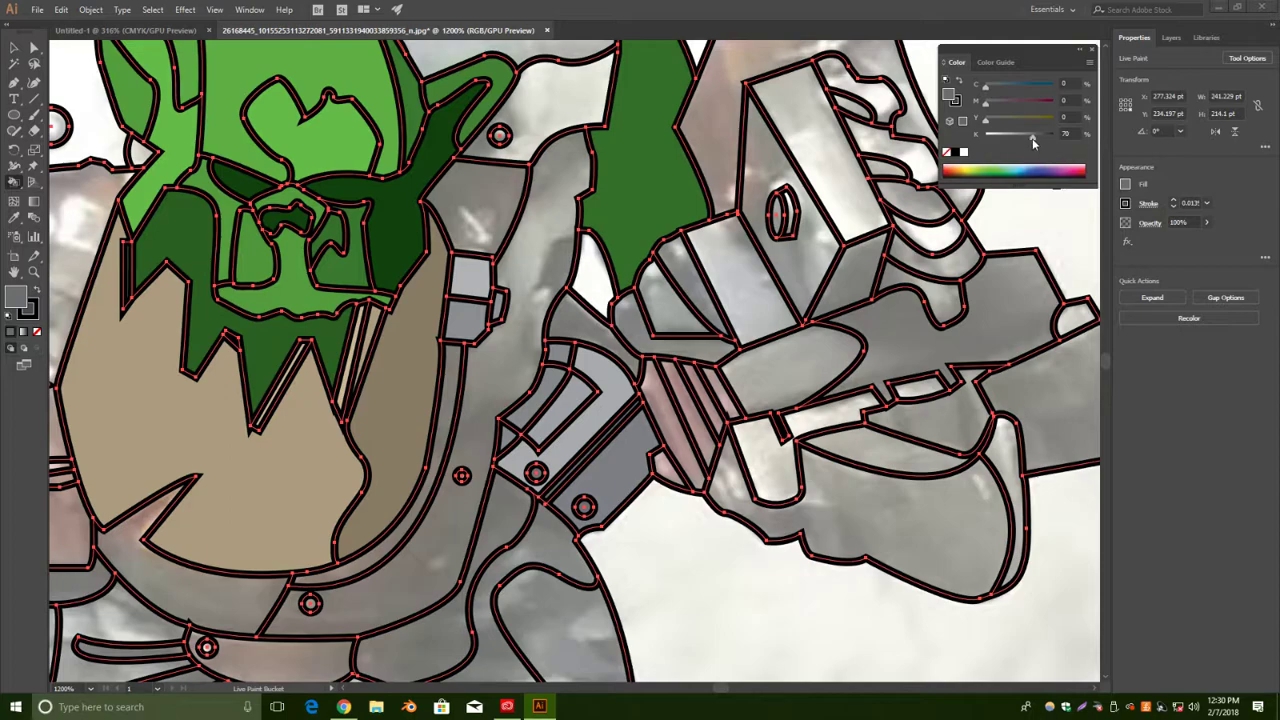
left_click_drag(1032, 138, 1020, 138)
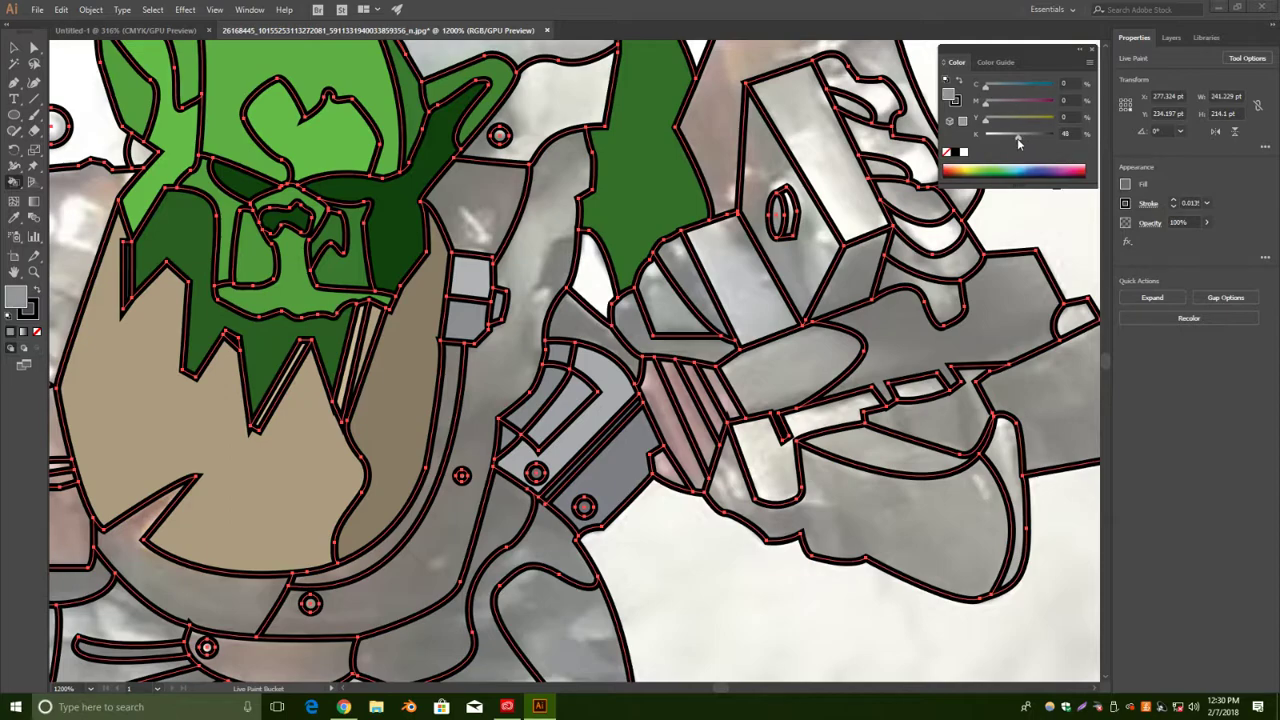
left_click(866, 505)
left_click_drag(1016, 140, 1015, 142)
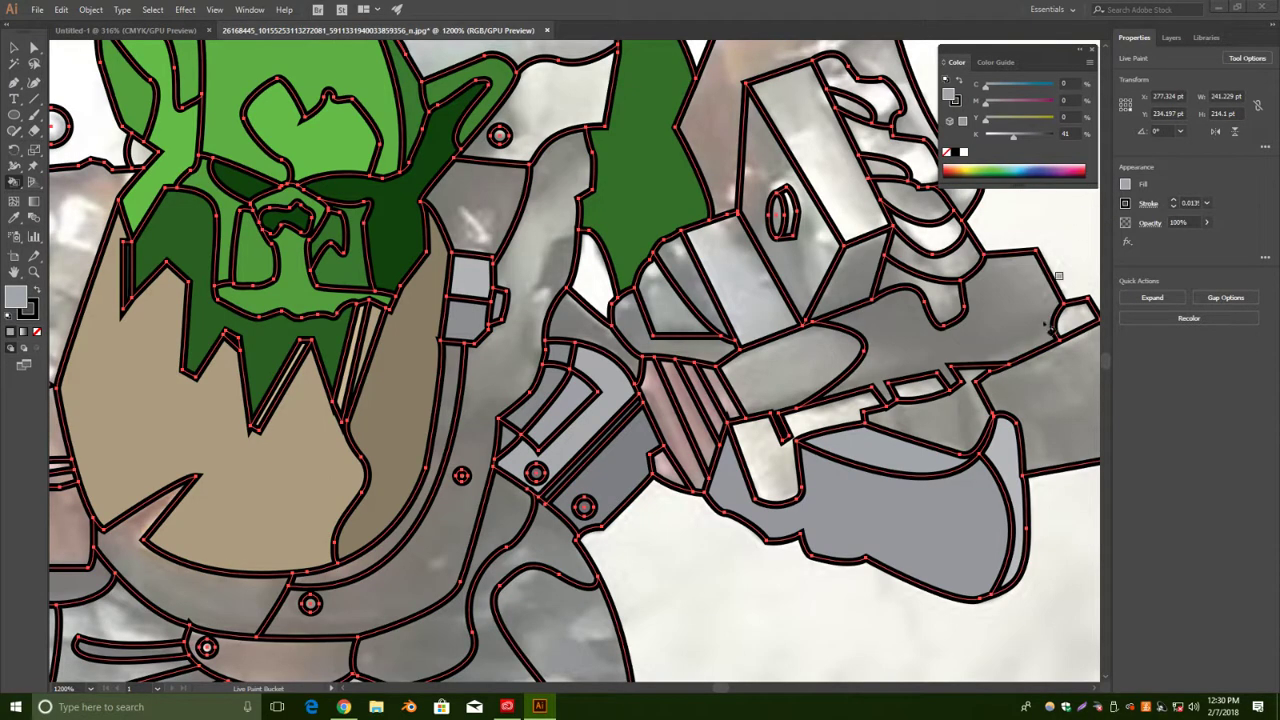
Fill the recess between the weapon's blades with dark grey at K 65, the upturned blade with light grey, and the small half-round knob at K 71.
left_click_drag(1053, 342, 878, 350)
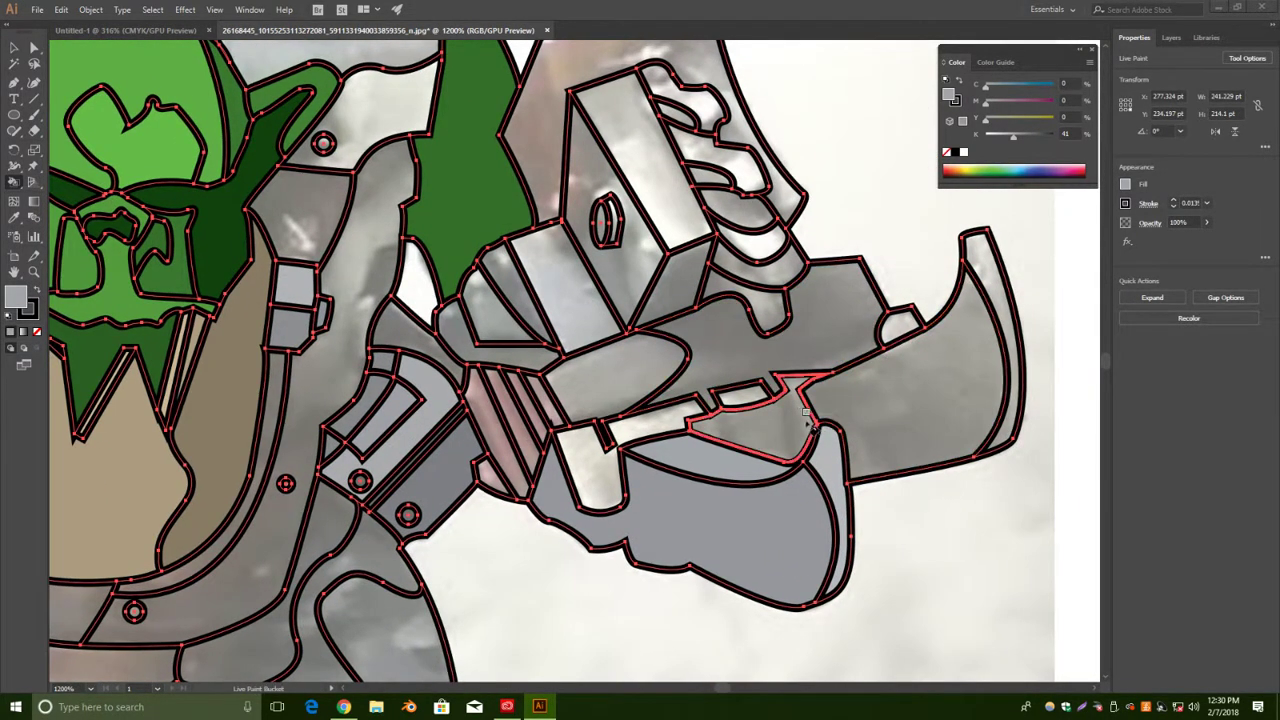
left_click_drag(1014, 142, 1030, 142)
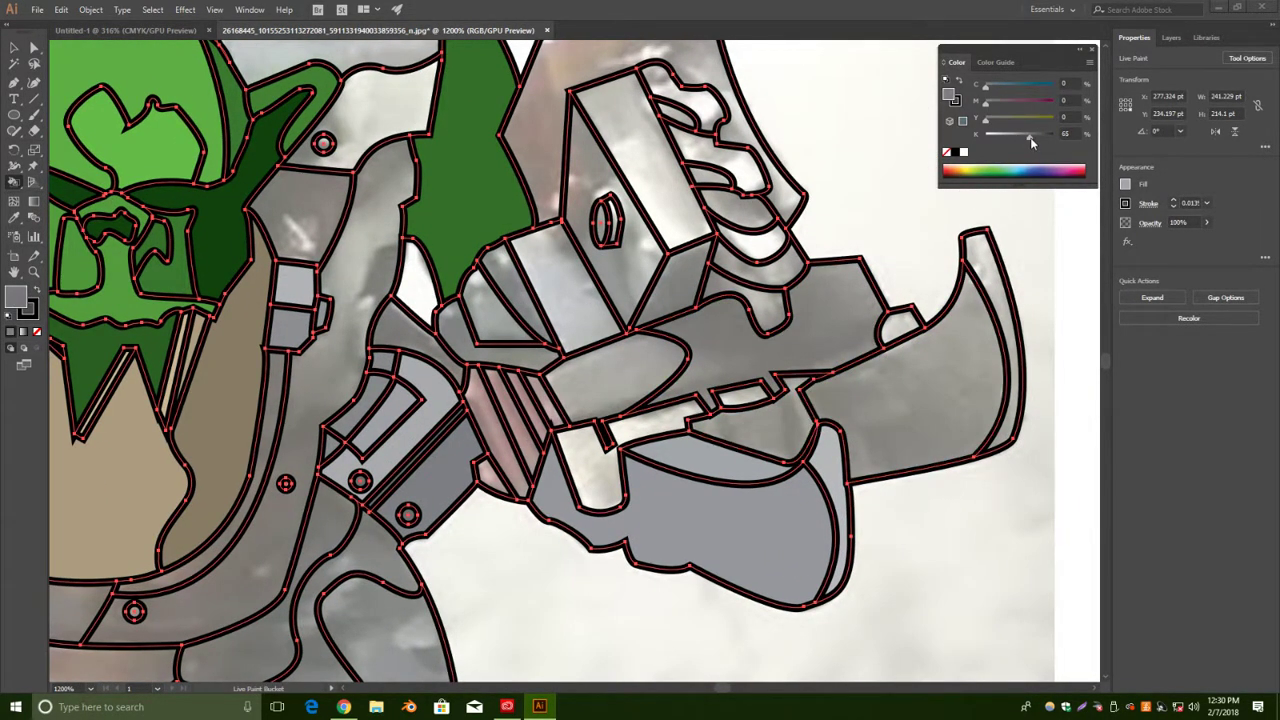
left_click(783, 420)
mouse_move(1029, 137)
left_mouse_down()
mouse_move(1000, 138)
mouse_move(1036, 137)
left_mouse_up()
left_click(928, 421)
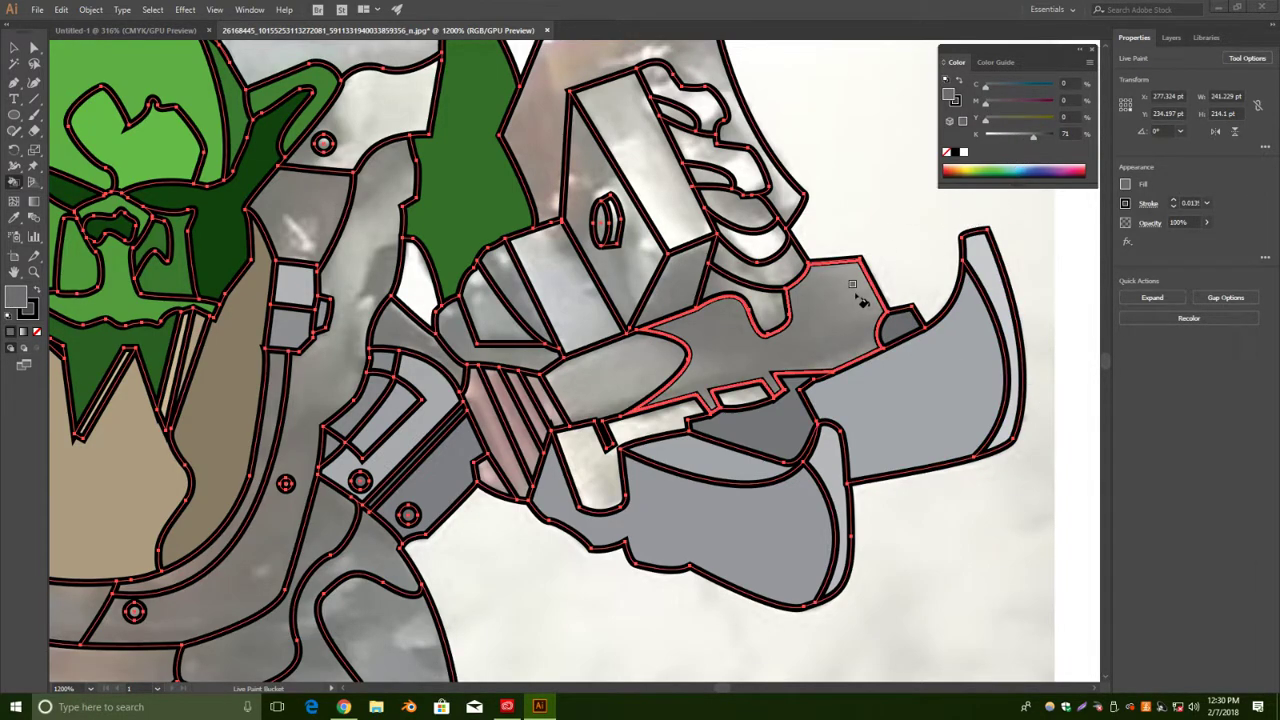
Recolour the half-round knob and fill the rounded weapon piece with light grey at K 19, then fill the weapon's main body with grey at K 56.
left_click_drag(1005, 137, 998, 137)
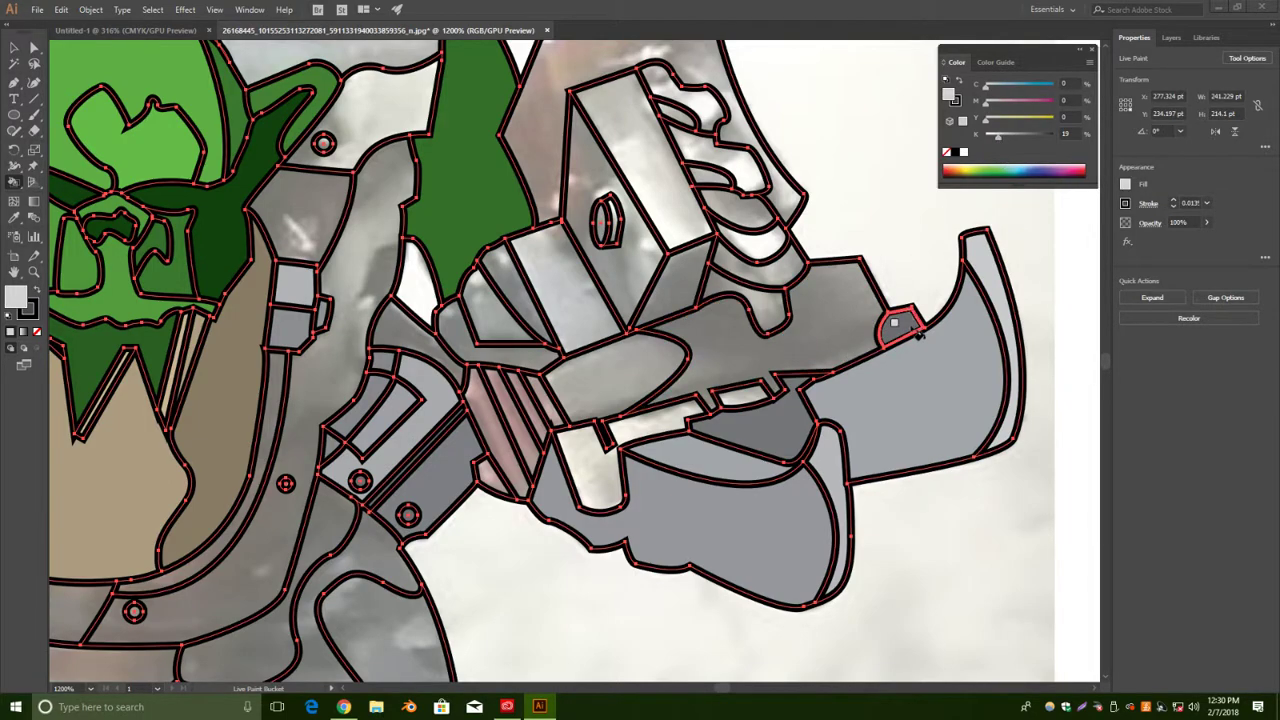
left_click(619, 366)
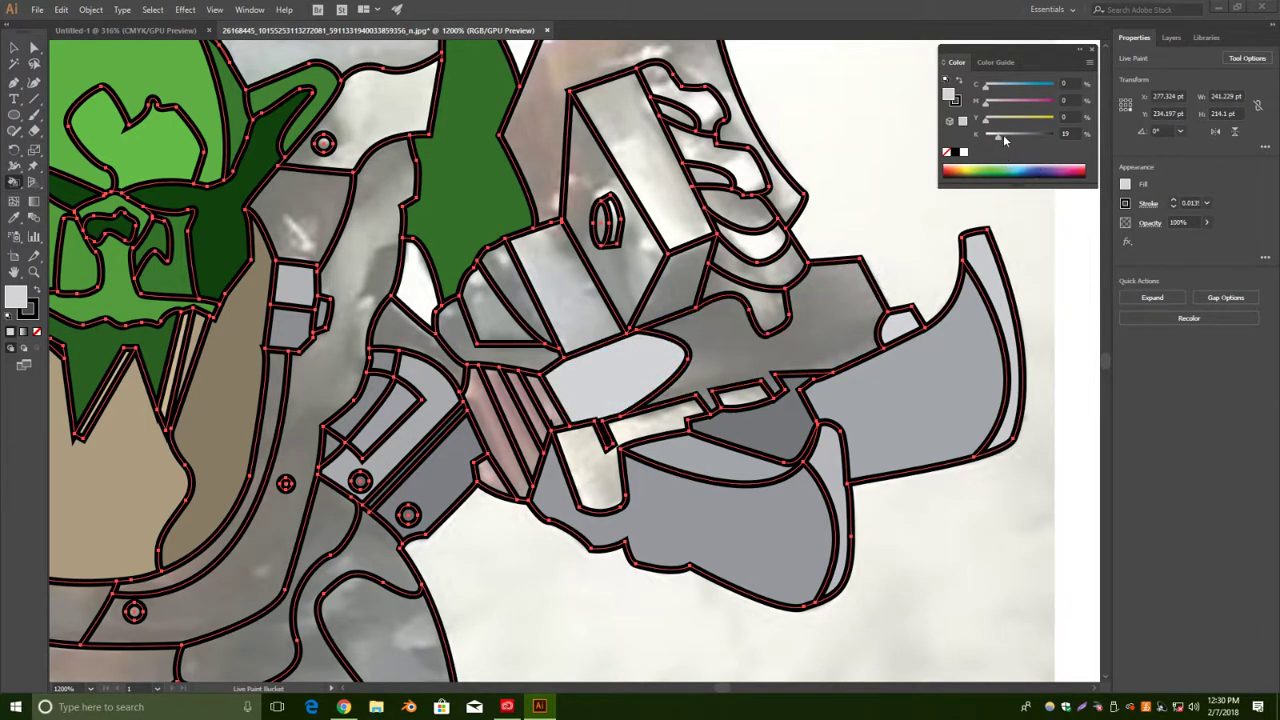
left_click_drag(1000, 141, 1022, 137)
left_click(715, 350)
left_click(752, 352)
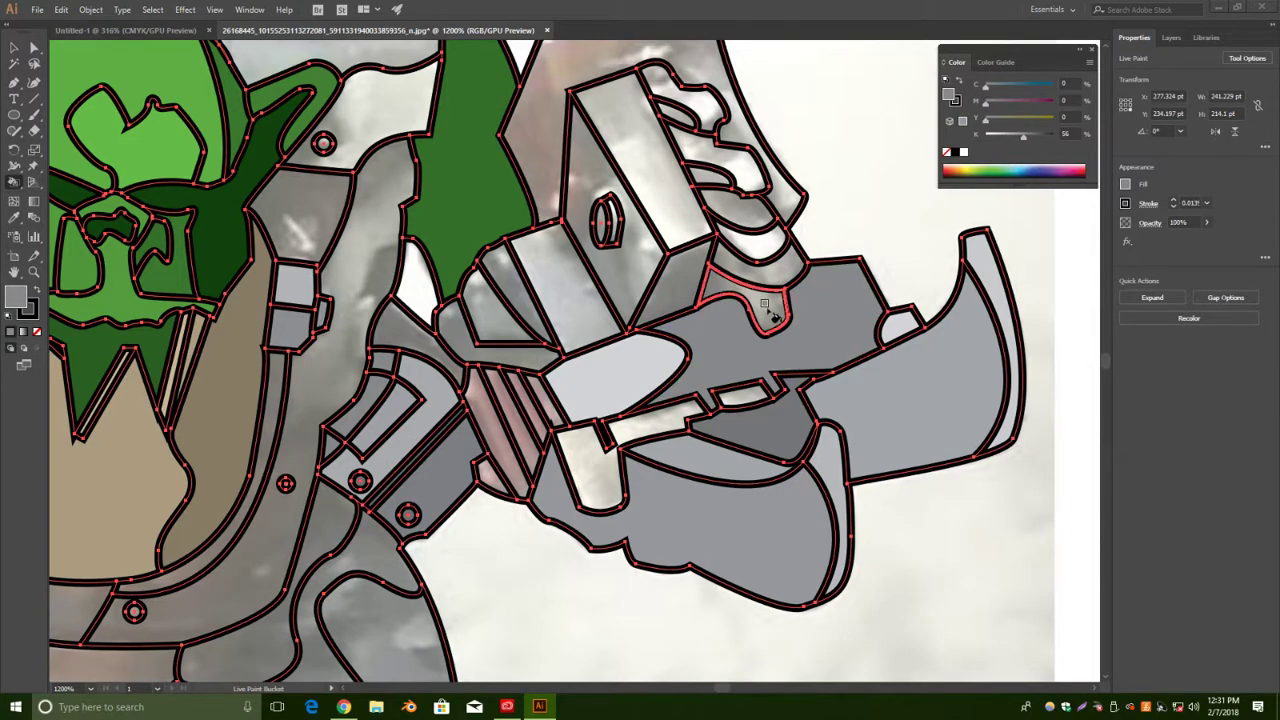
Fill the weapon box's side face and adjoining band with grey at K 62, its end face darker, and the oval slot at K 93.
mouse_move(1024, 141)
left_mouse_down()
mouse_move(1041, 139)
mouse_move(1028, 137)
left_mouse_up()
left_click(672, 282)
left_click(580, 305)
left_click(638, 268)
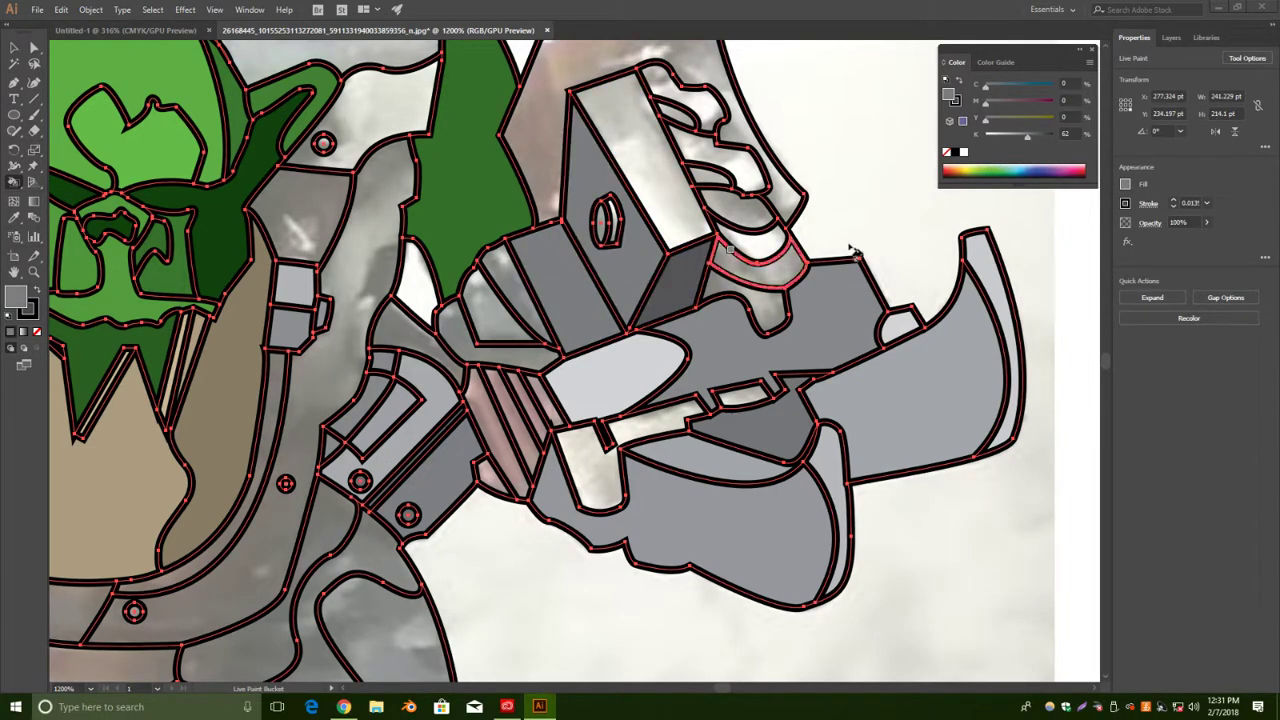
left_click_drag(1030, 142, 1044, 135)
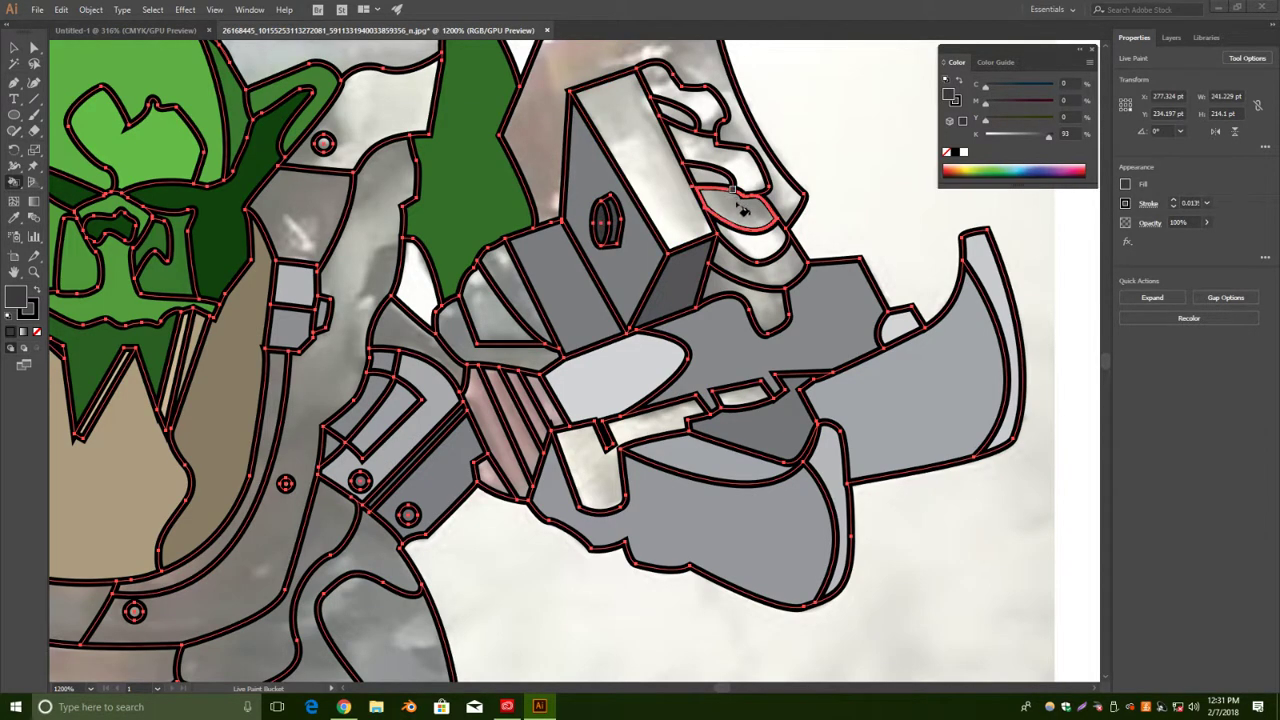
Recolour the weapon box's side face with grey at K 37, and fill its top face and the adjoining band with light grey at K 24.
mouse_move(1060, 145)
left_mouse_down()
mouse_move(1075, 140)
mouse_move(1010, 136)
left_mouse_up()
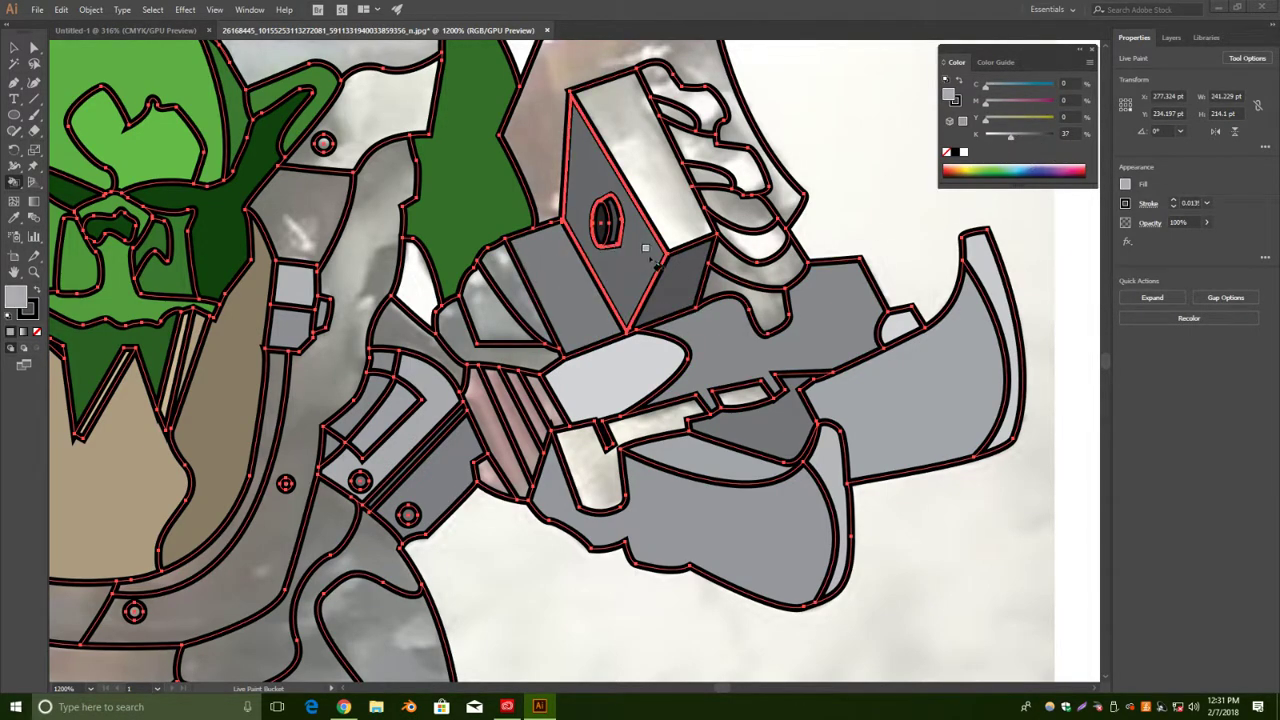
left_click(598, 327)
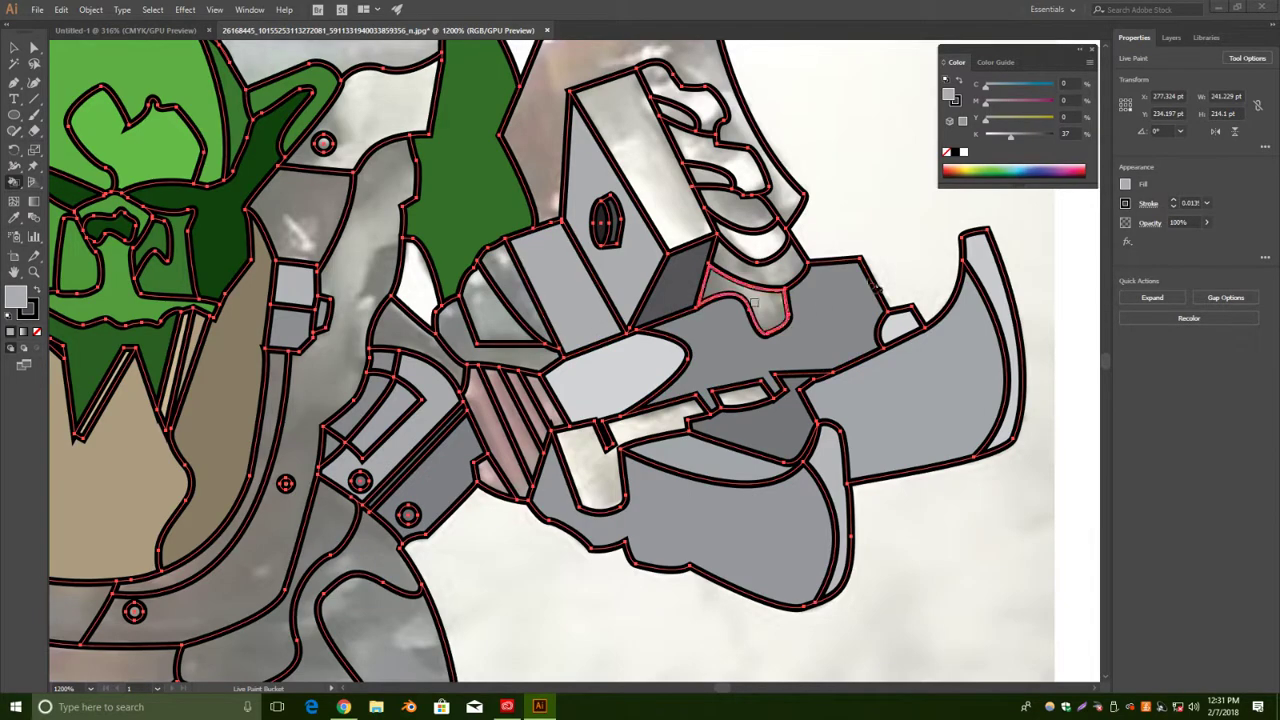
left_click_drag(1010, 141, 1001, 136)
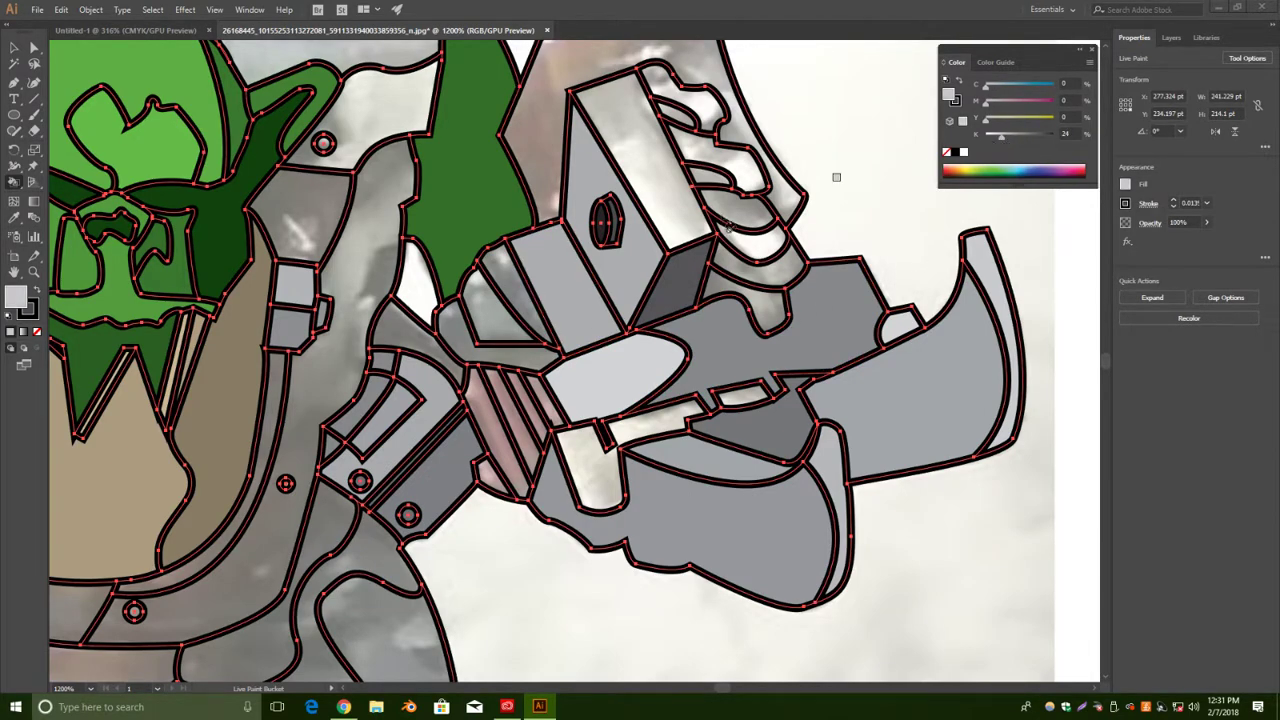
left_click(571, 286)
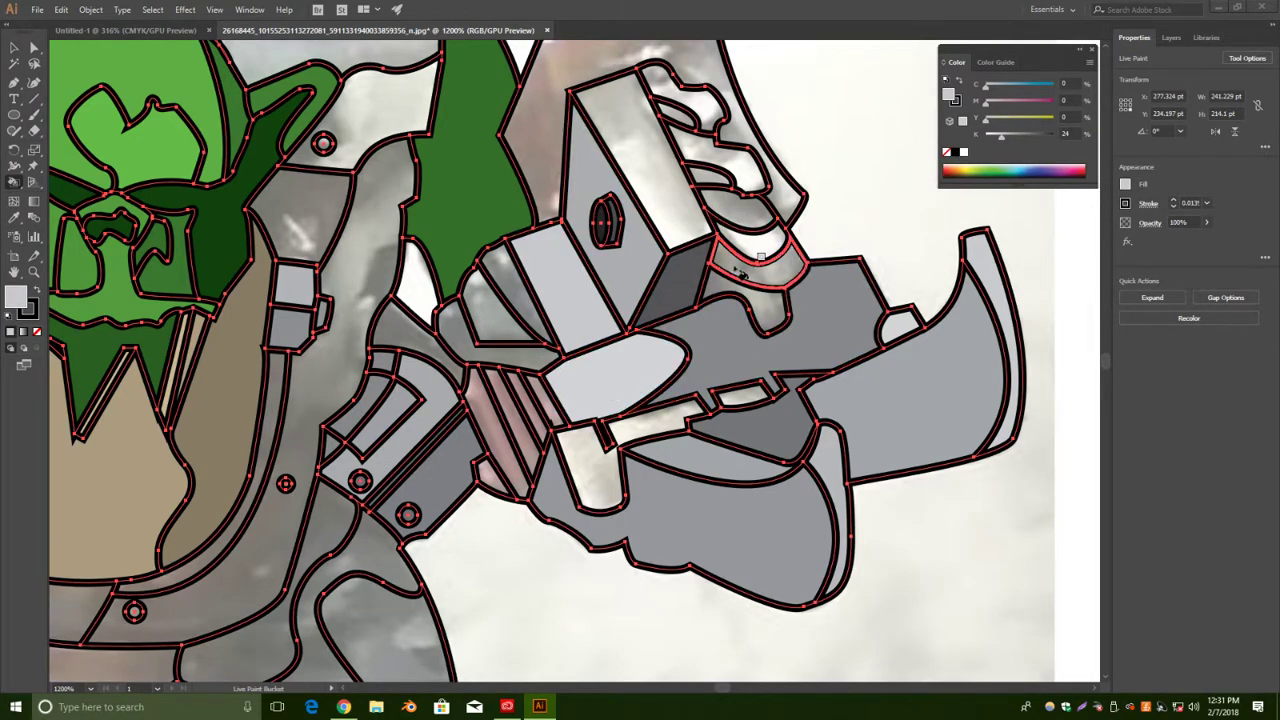
left_click(645, 135)
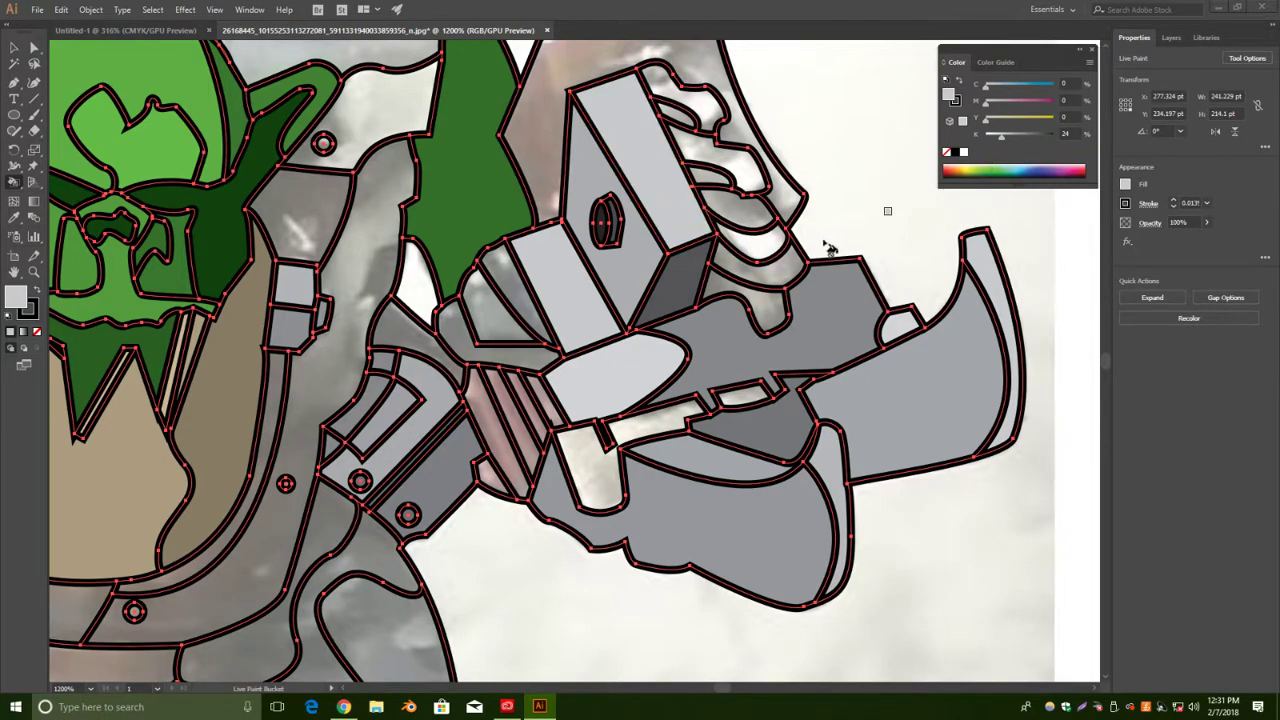
Fill the upper coils beside the box with very light grey, the next coil at K 28, and the drip-shaped piece below at K 42.
mouse_move(601, 295)
left_mouse_down()
mouse_move(691, 326)
mouse_move(615, 400)
left_mouse_up()
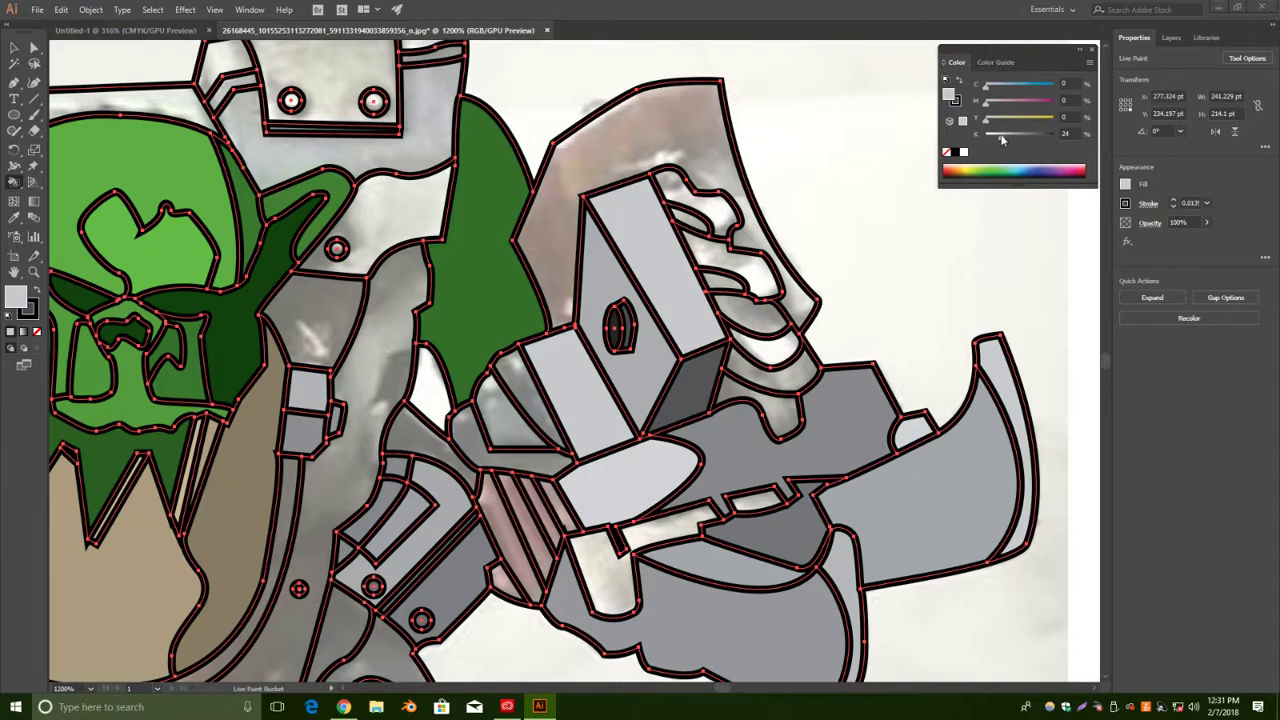
left_click_drag(1001, 140, 997, 144)
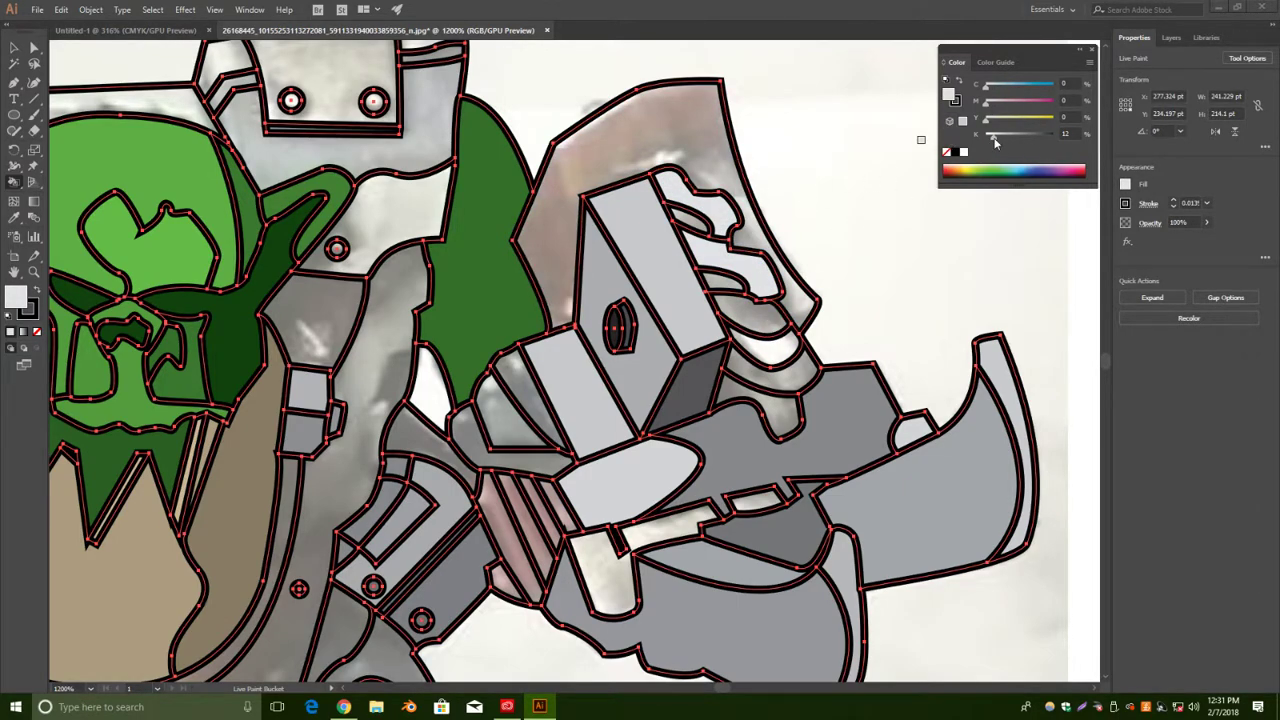
left_click_drag(996, 139, 1006, 140)
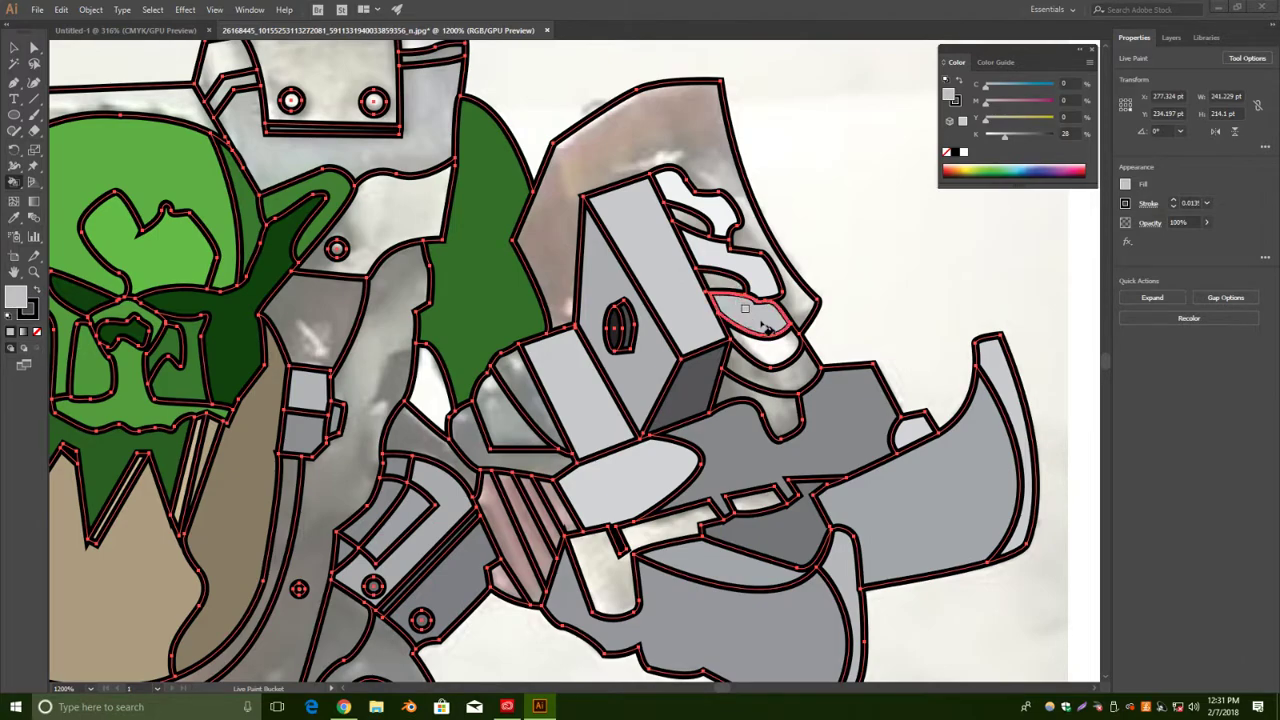
left_click(783, 347)
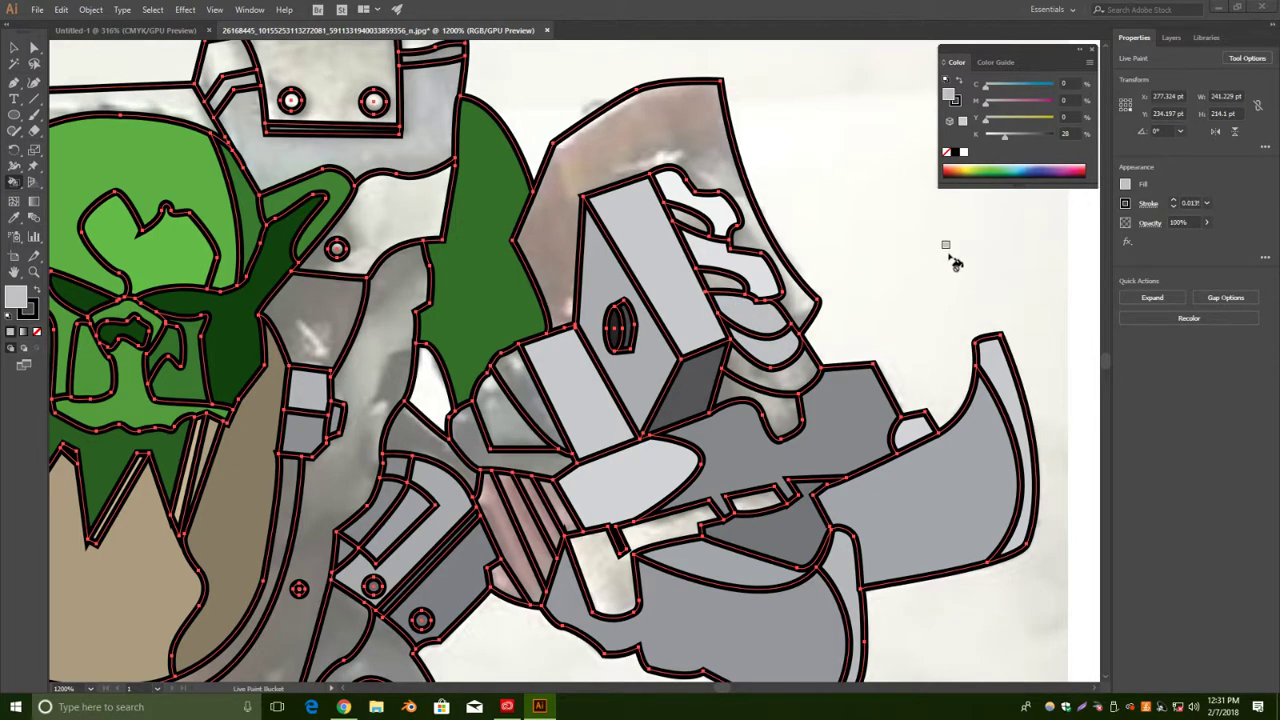
left_click(1010, 137)
left_click(765, 400)
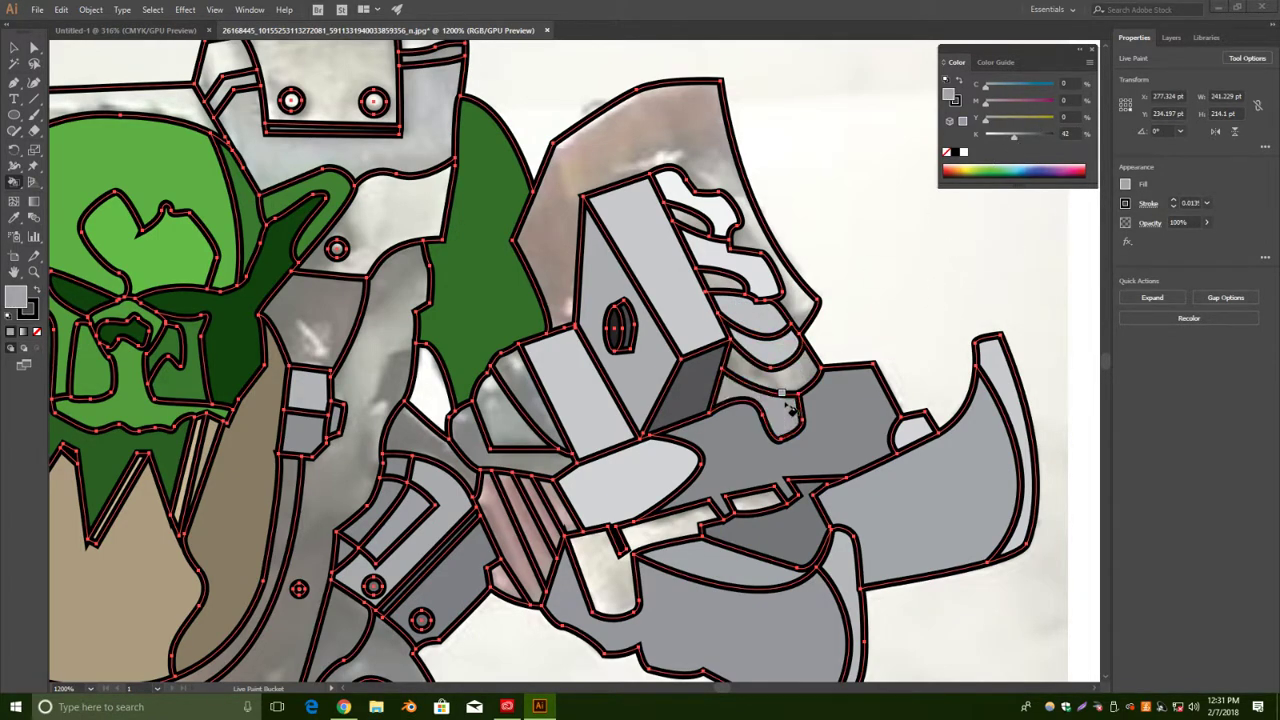
Shade the gaps between the coils and the crescent above the lowest coil with dark grey, using K 83 for the crescent.
left_click_drag(1013, 137, 1037, 135)
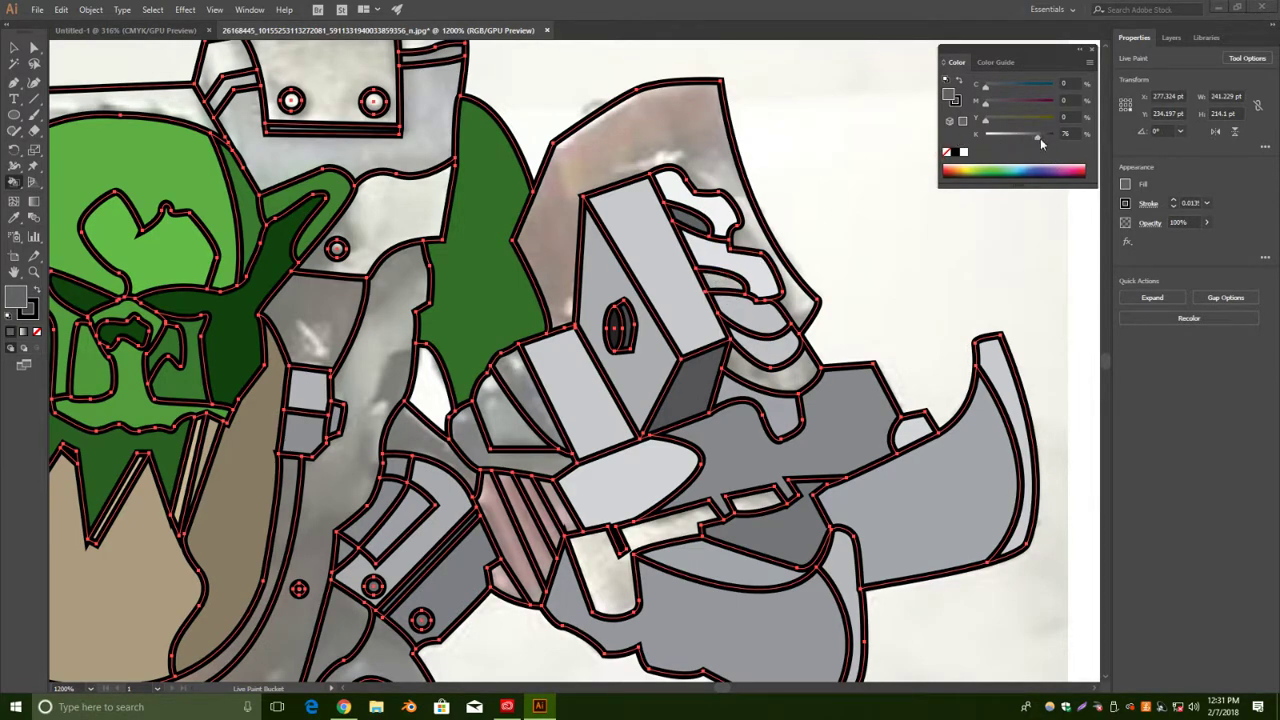
left_click(728, 282)
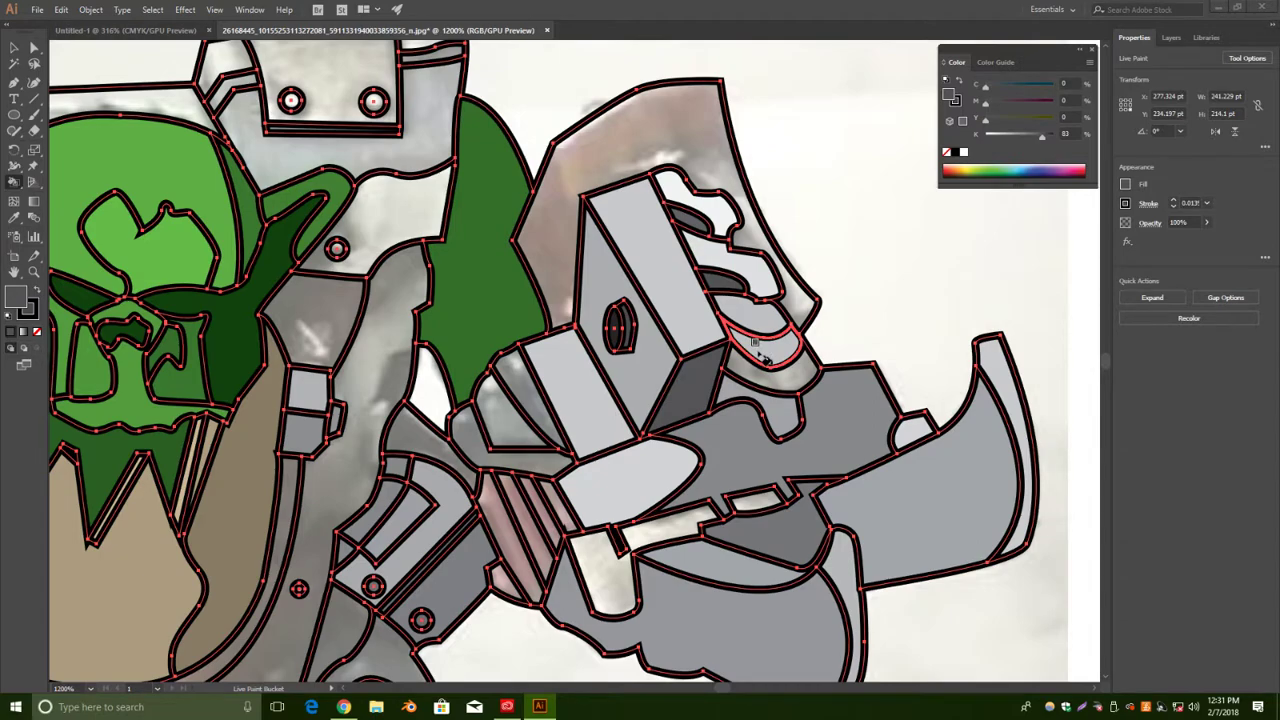
left_click(762, 335)
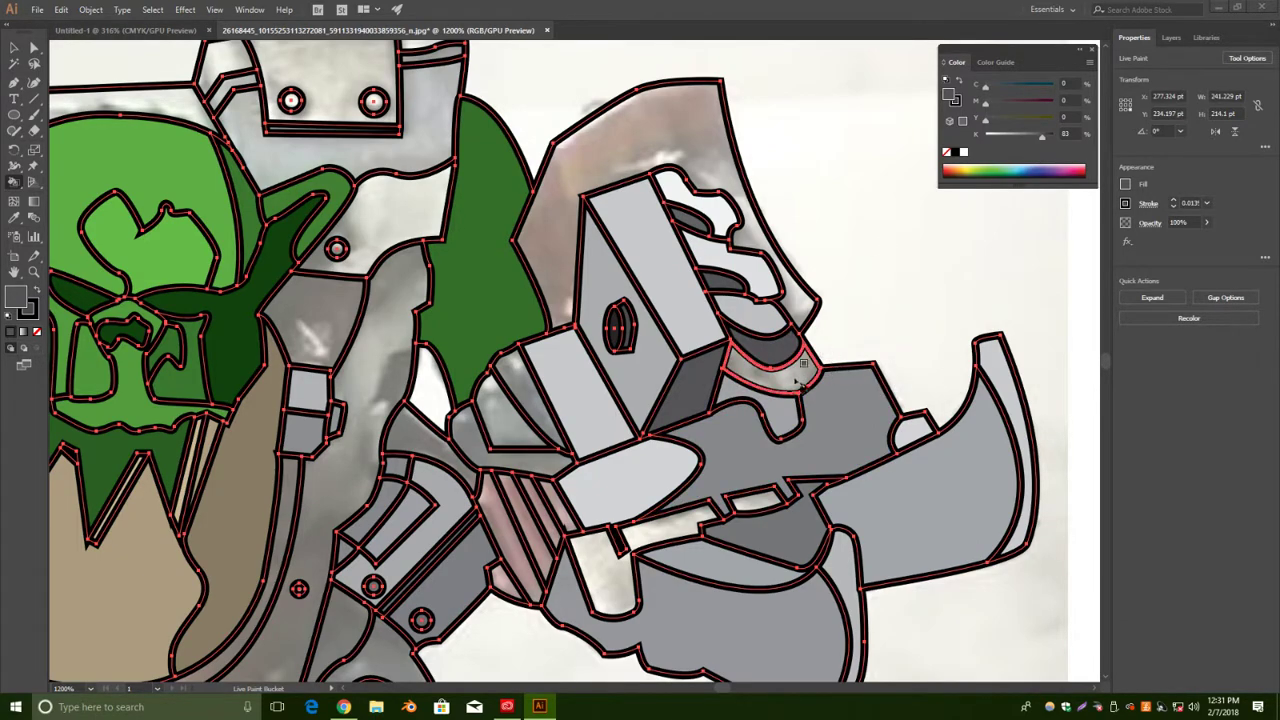
Fill the lowest coil with near-white at K 5 and the large curved plate behind the box with grey at K 61.
left_click_drag(1042, 137, 1016, 138)
left_click(789, 382)
left_click(990, 137)
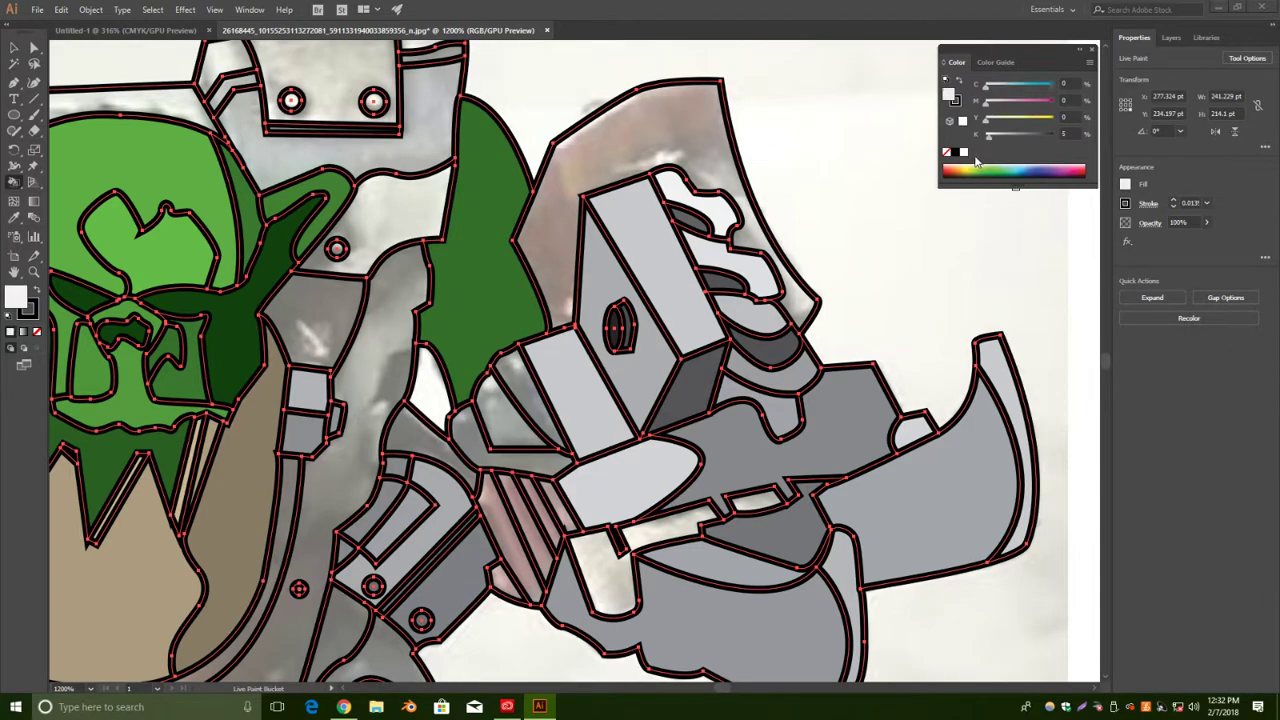
left_click(785, 377)
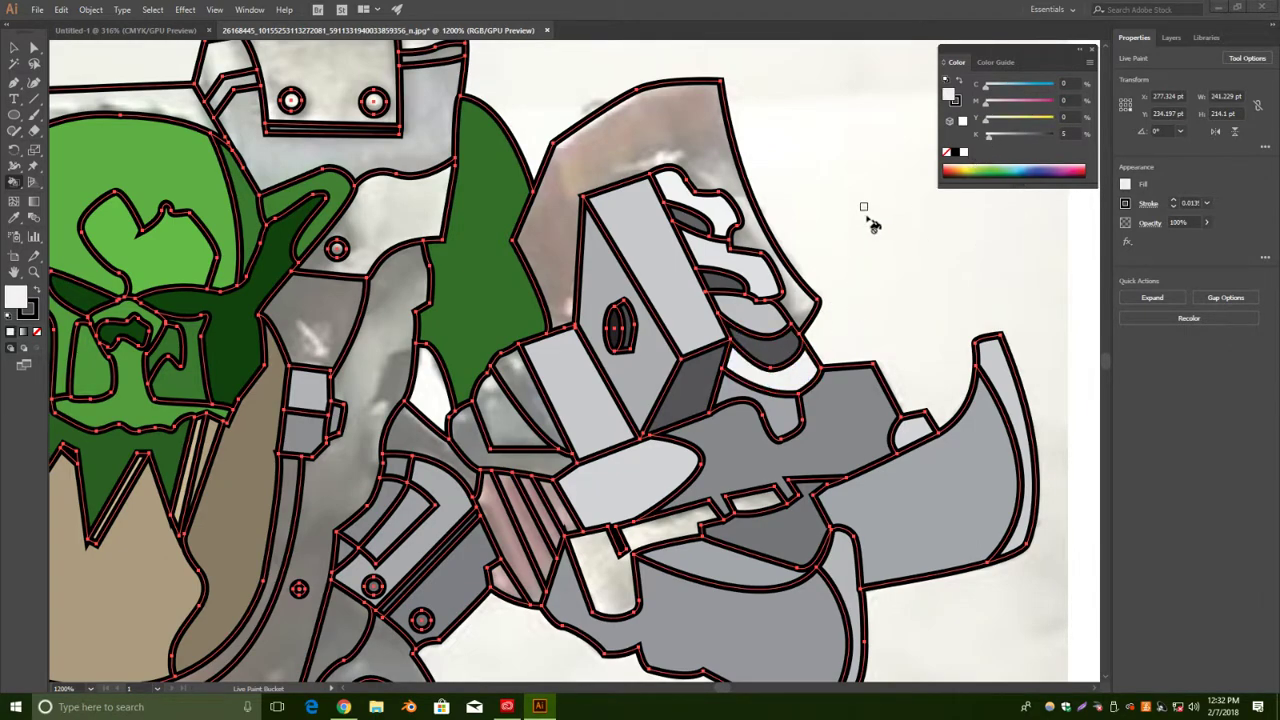
left_click(1022, 137)
left_click(660, 145)
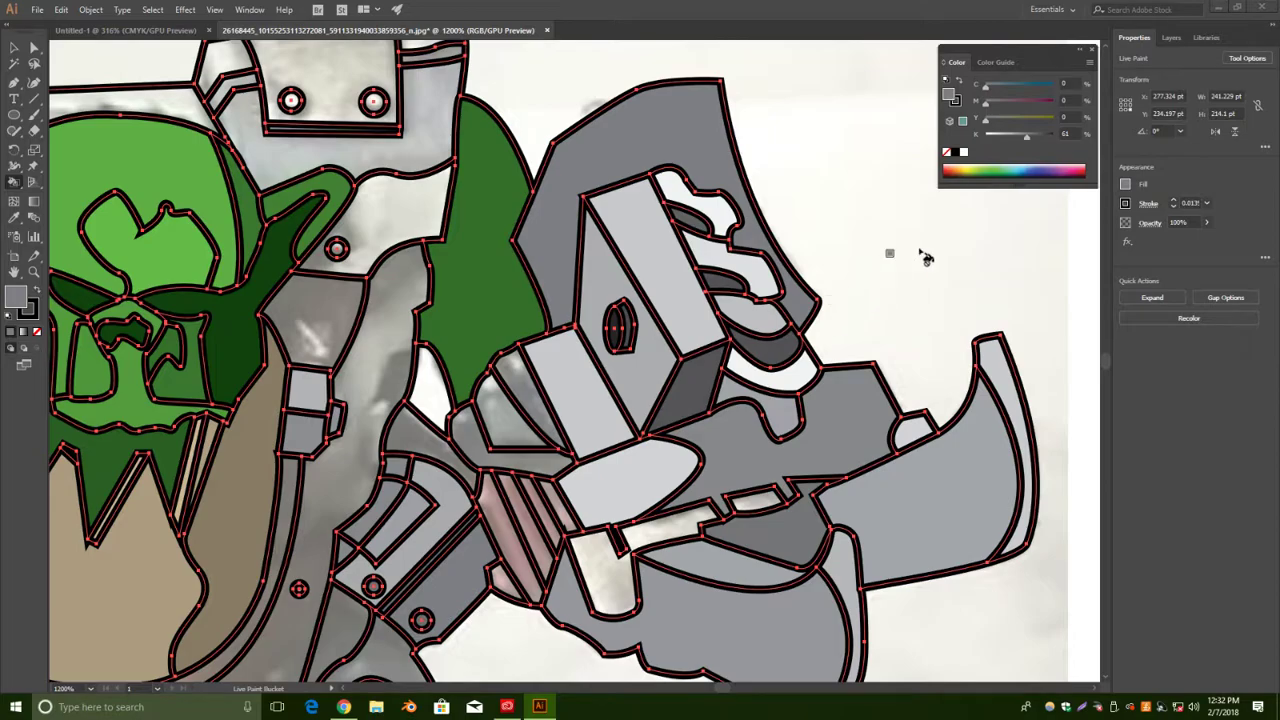
Fill the hanging strap and the long strip above the lower blade with grey at K 51.
left_click_drag(847, 315, 905, 237)
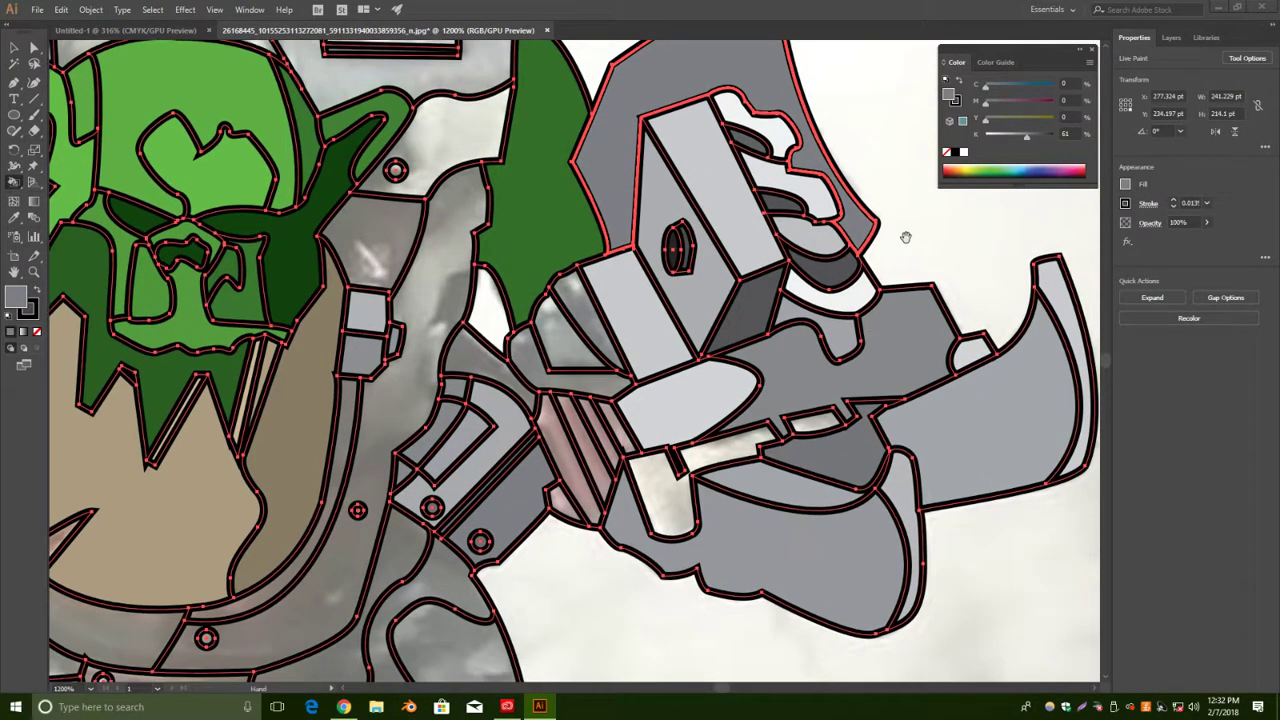
left_click(1010, 137)
left_click(665, 490)
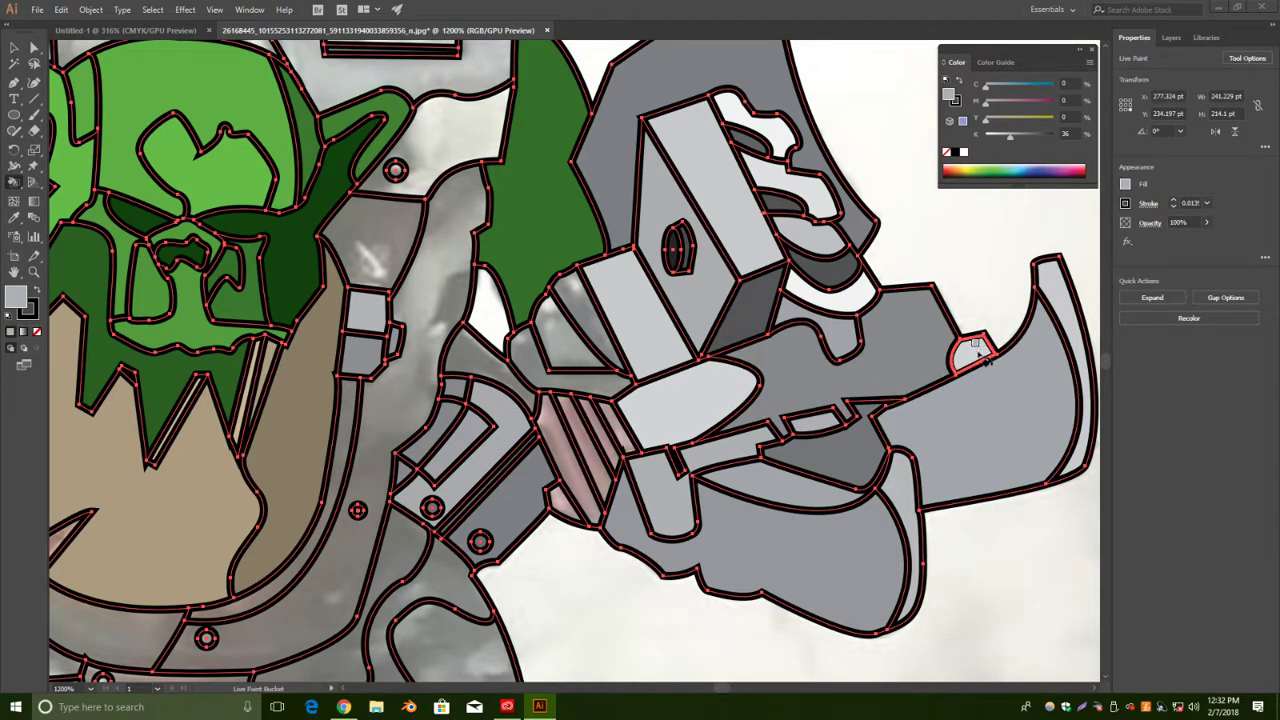
left_click_drag(1013, 137, 1020, 137)
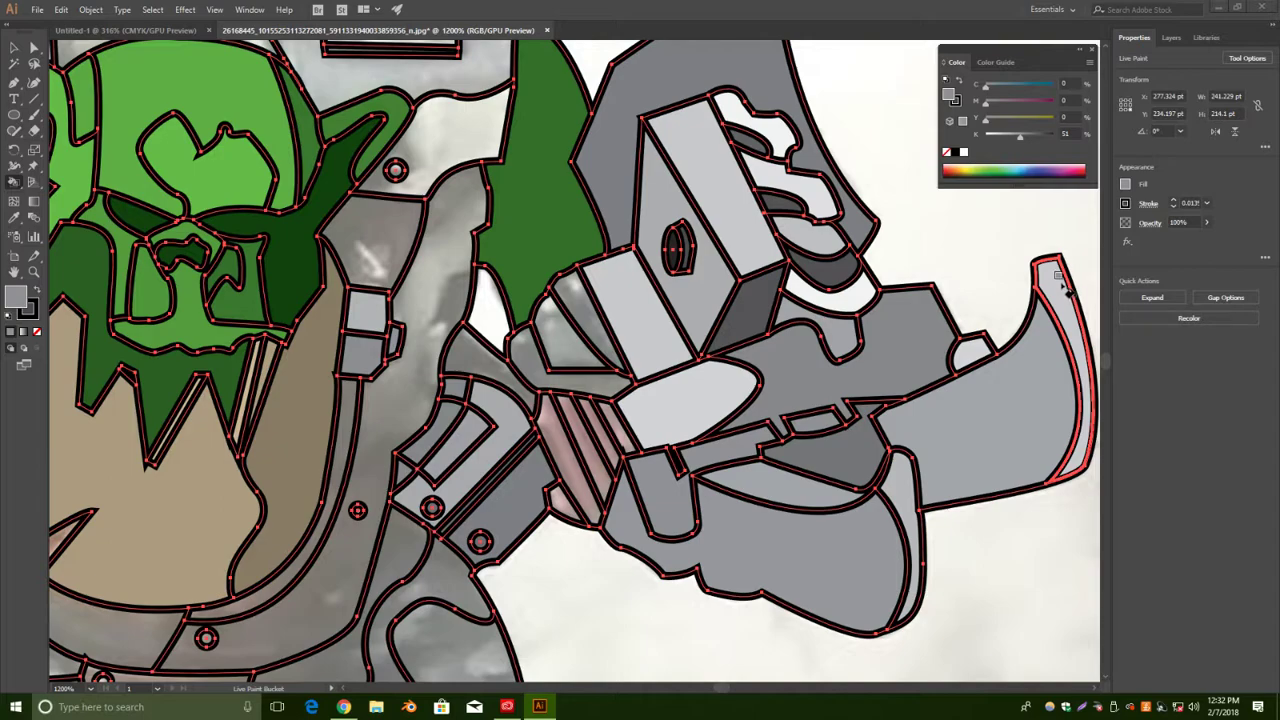
Lighten the weapon's blades, with the upper blade at K 20, the lower blade in mid grey and the edge strips near white.
left_click_drag(1015, 145, 990, 140)
left_click_drag(1002, 391, 848, 394)
left_click_drag(991, 140, 1027, 140)
left_click(926, 314)
left_click(837, 400)
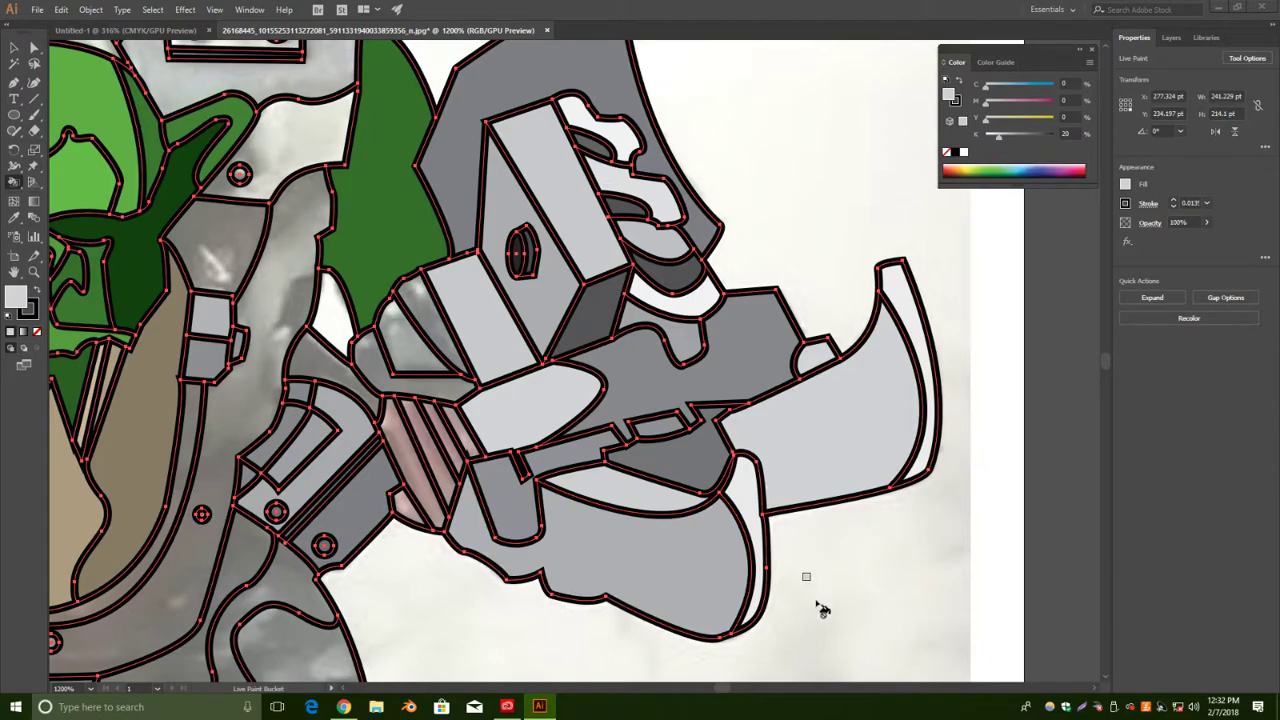
Fill the striped grip with orange-brown (C 16.47, M 54.12, Y 100), varying the stripes between K 24 and K 9.
left_click_drag(451, 614, 680, 558)
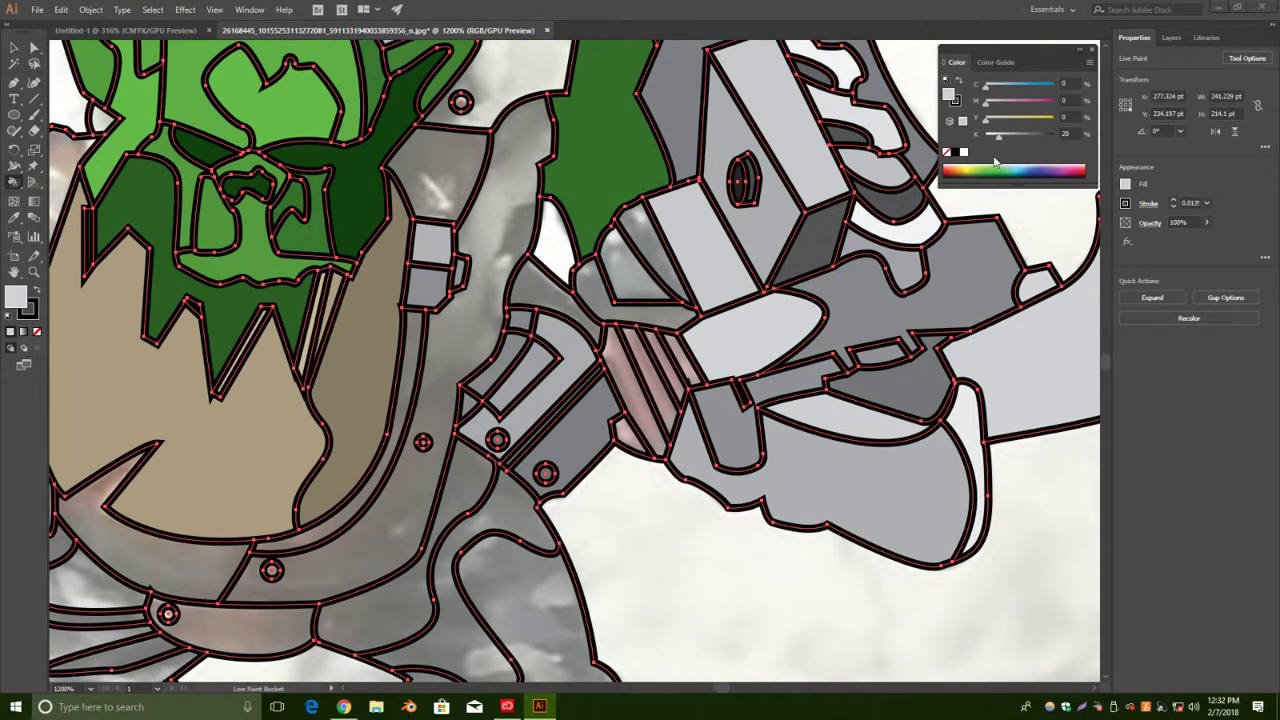
mouse_move(990, 172)
left_mouse_down()
mouse_move(960, 166)
mouse_move(1001, 137)
left_mouse_up()
left_click(638, 412)
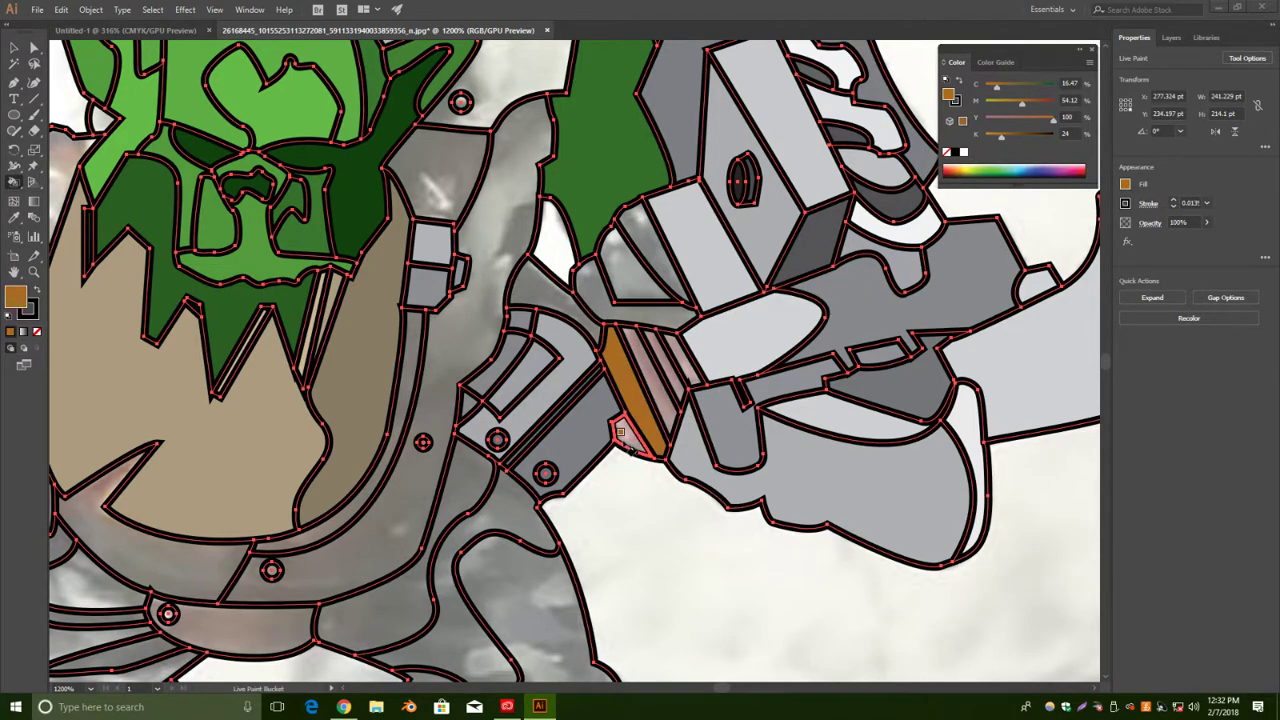
left_click_drag(998, 140, 993, 137)
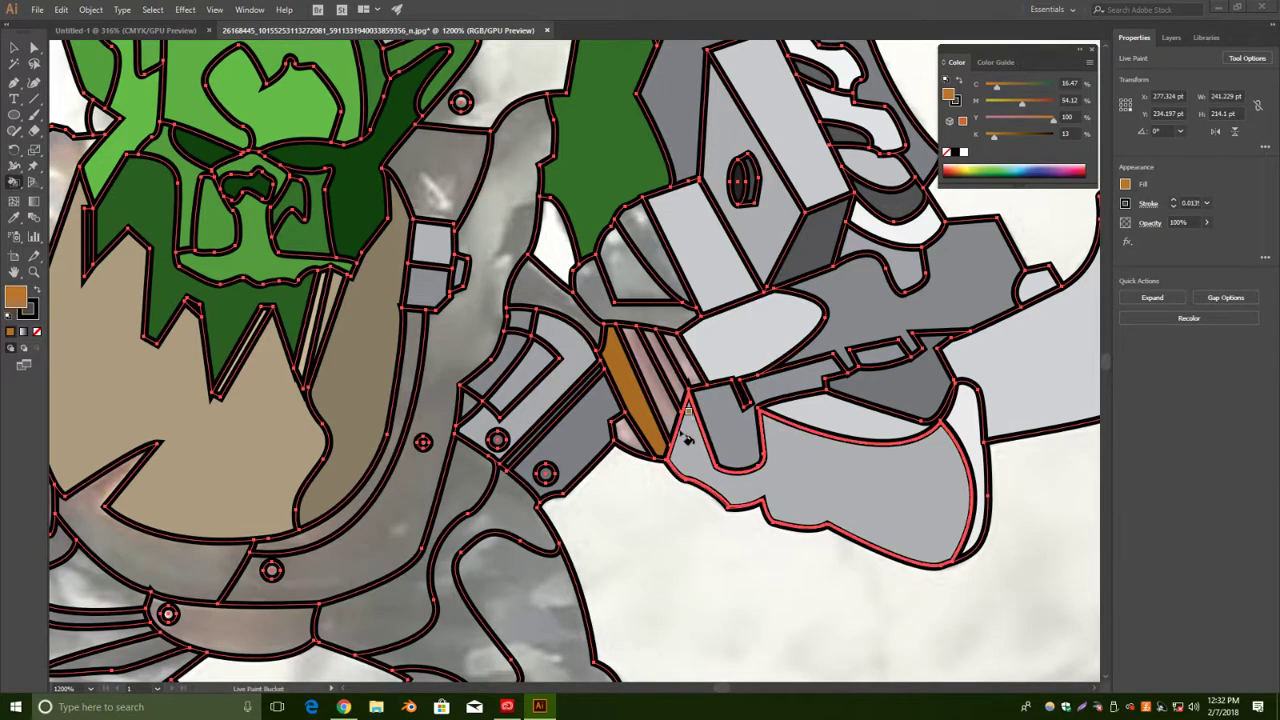
left_click(656, 392)
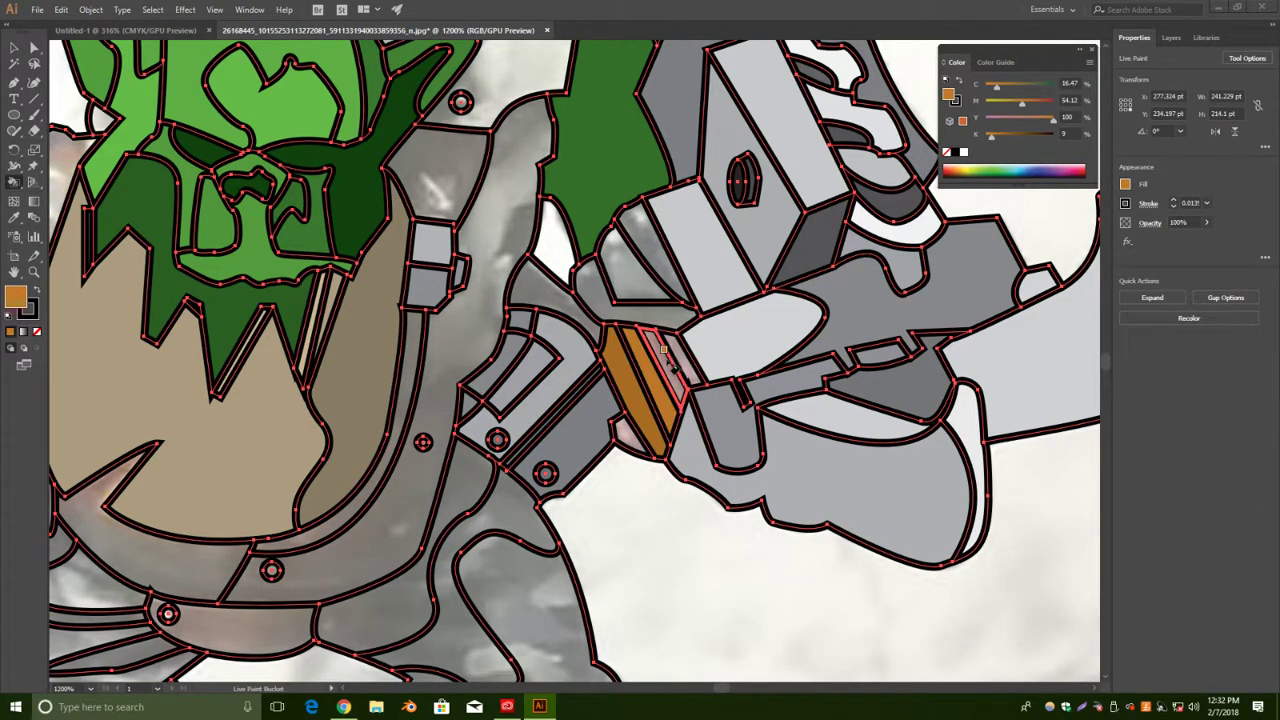
left_click_drag(991, 142, 1001, 135)
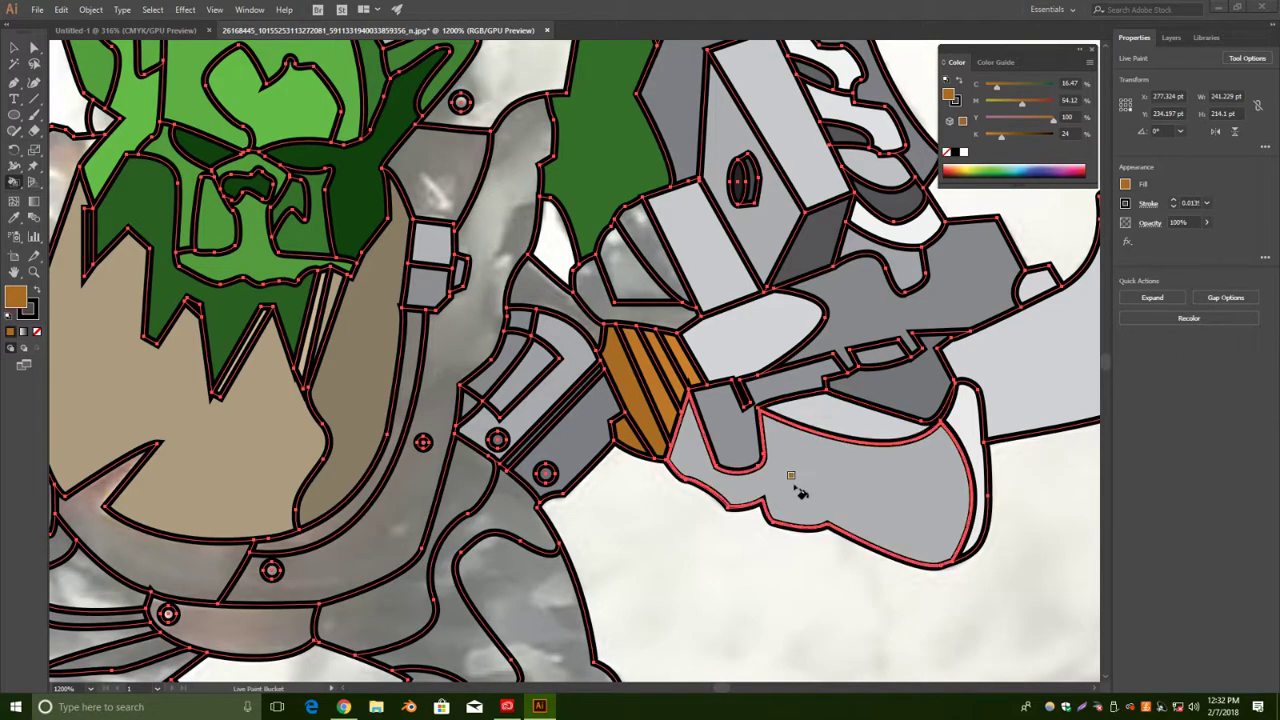
Fill the wedge above the forearm plate, first with pale yellow at K 9 and finally with grey.
key("ctrl+0")
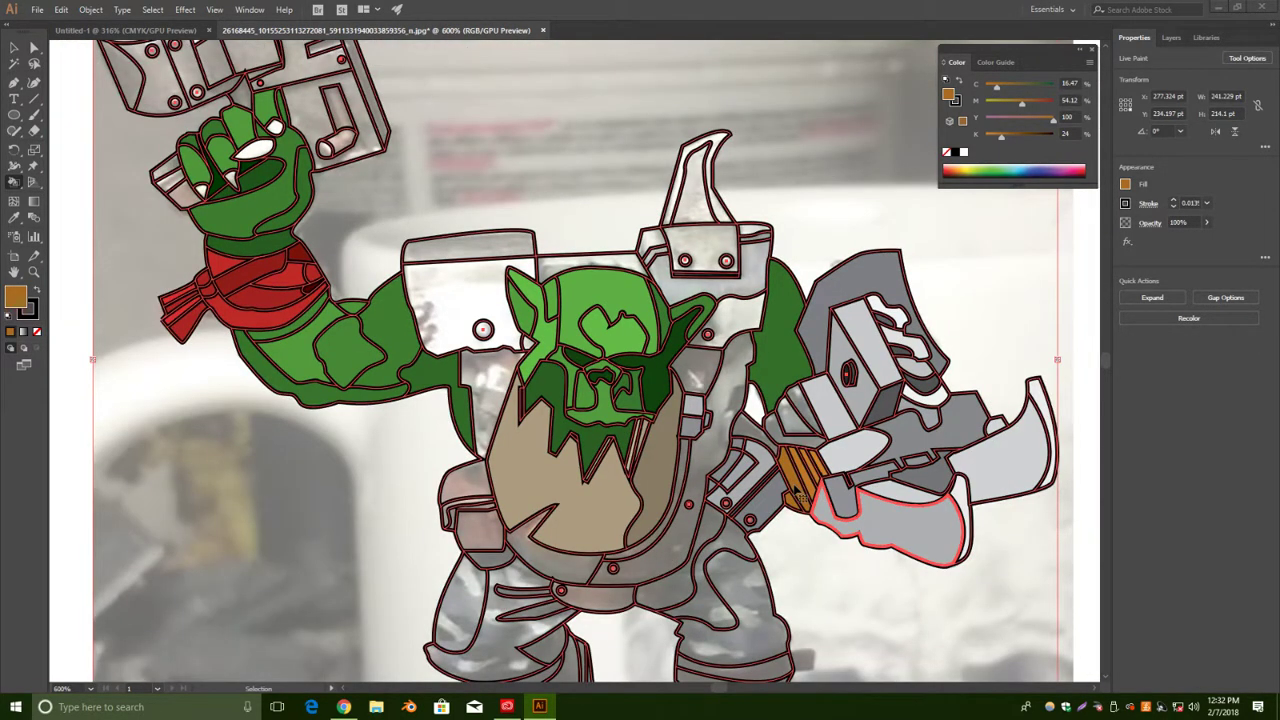
left_click(793, 490, "ctrl")
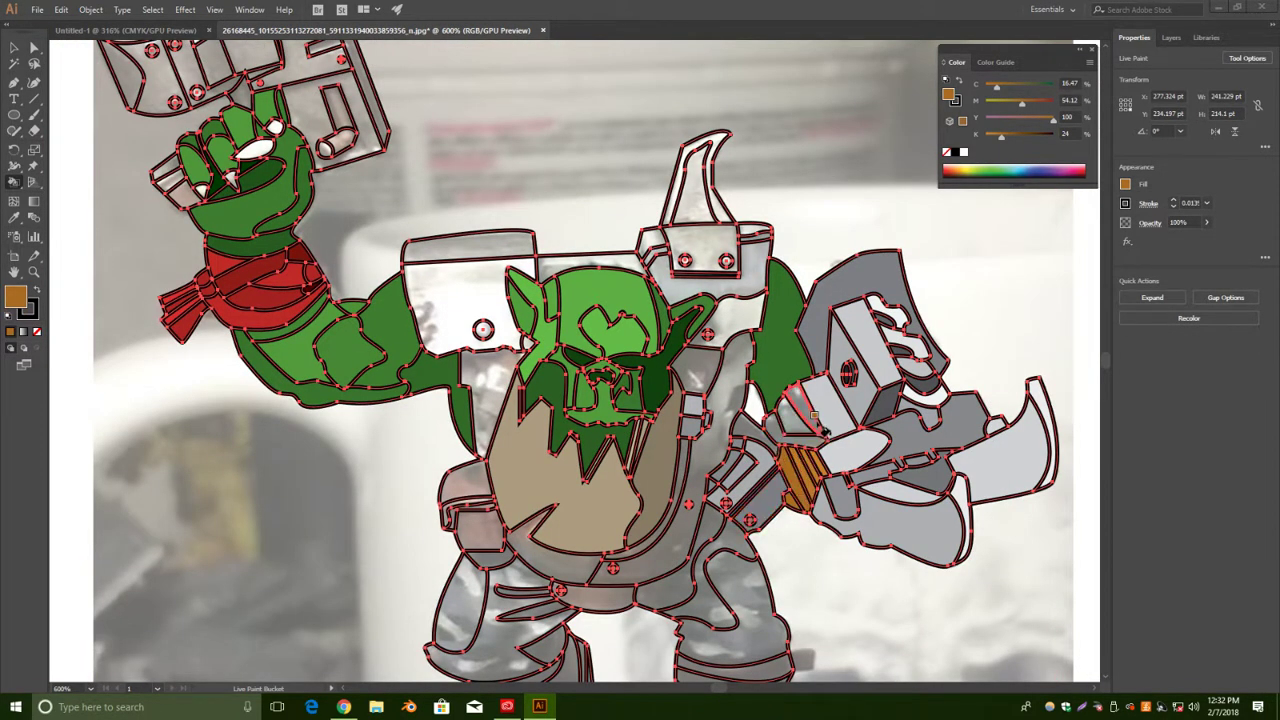
key("ctrl")
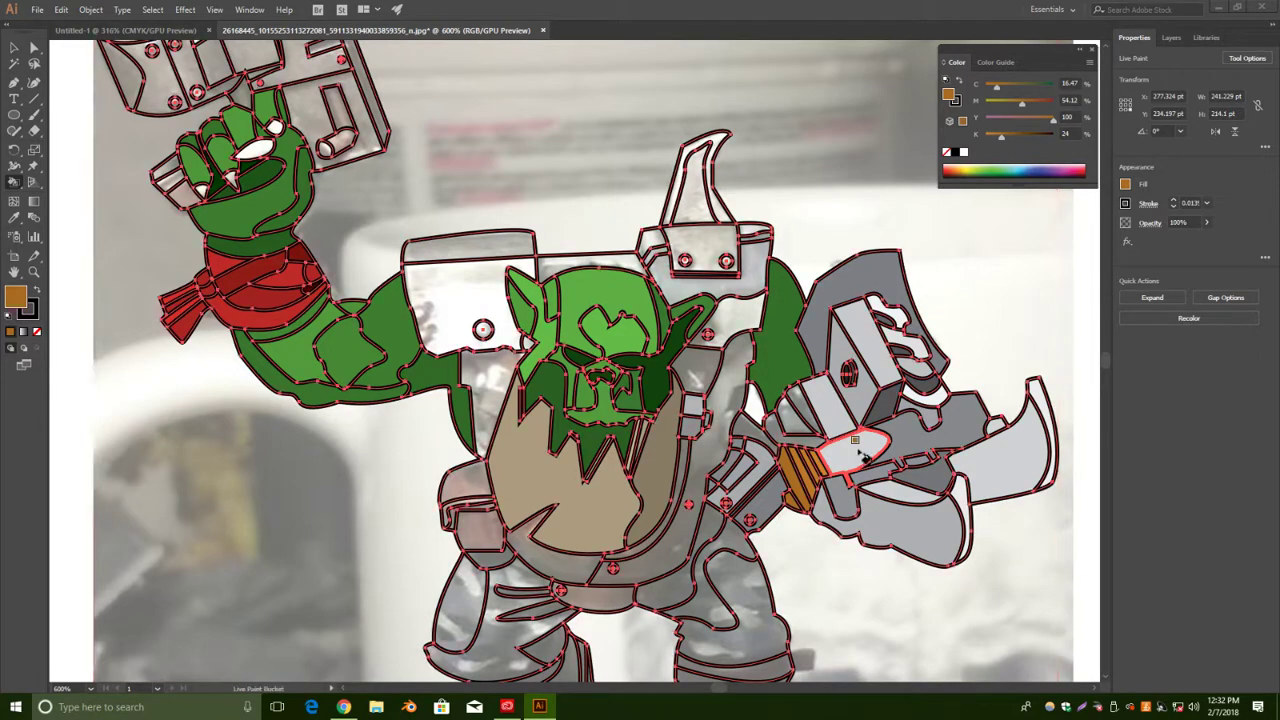
key("ctrl+equal")
key("ctrl+equal")
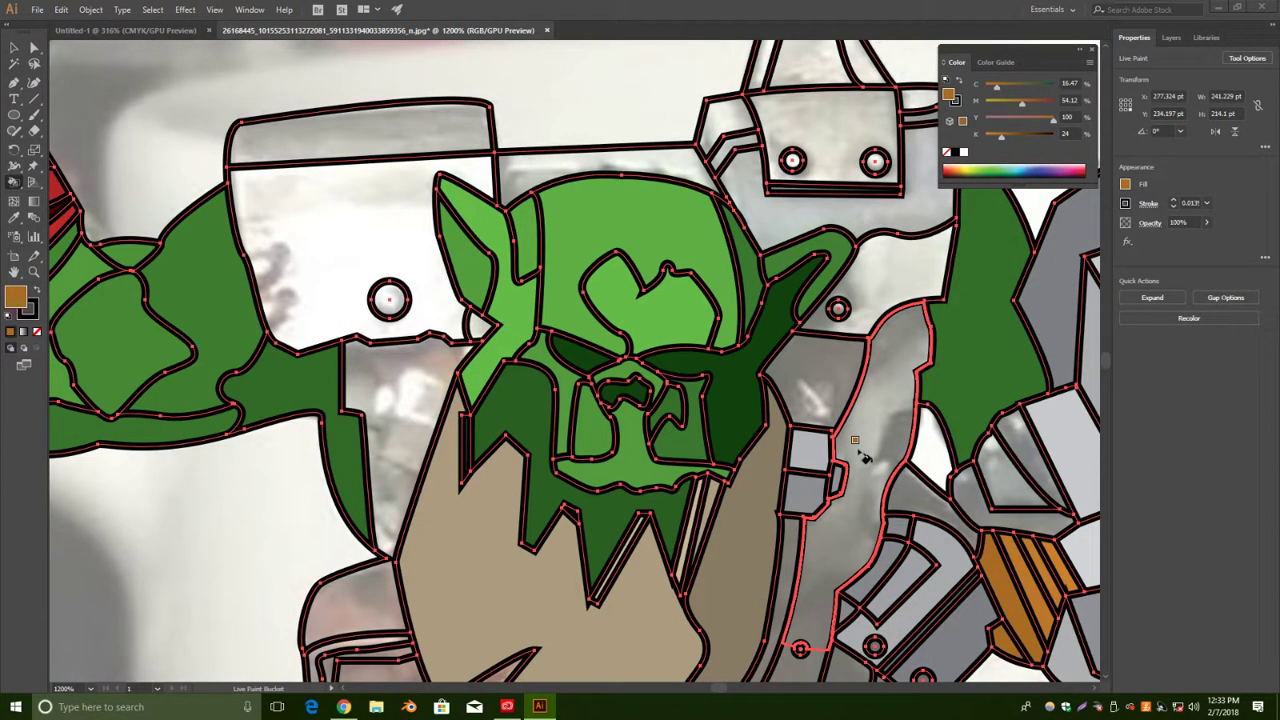
mouse_move(925, 461)
left_mouse_down()
mouse_move(880, 388)
mouse_move(775, 403)
left_mouse_up()
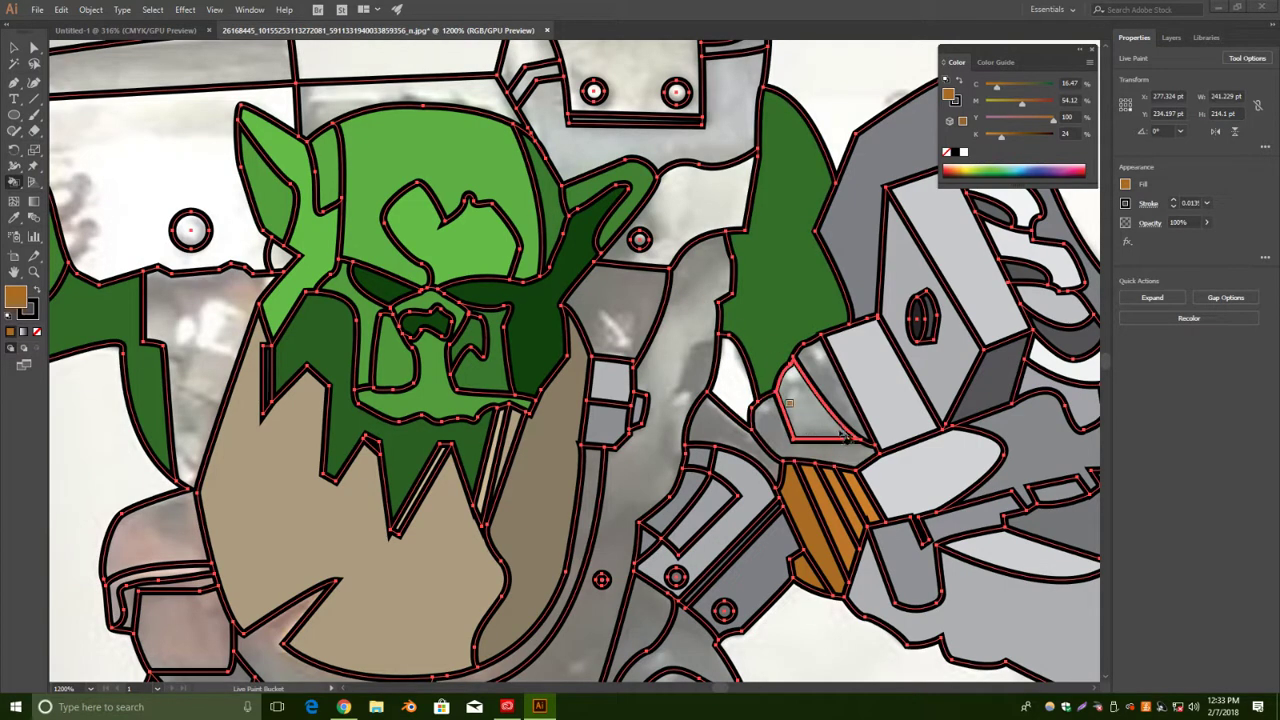
mouse_move(985, 170)
left_mouse_down()
mouse_move(1000, 168)
mouse_move(976, 160)
mouse_move(991, 141)
left_mouse_up()
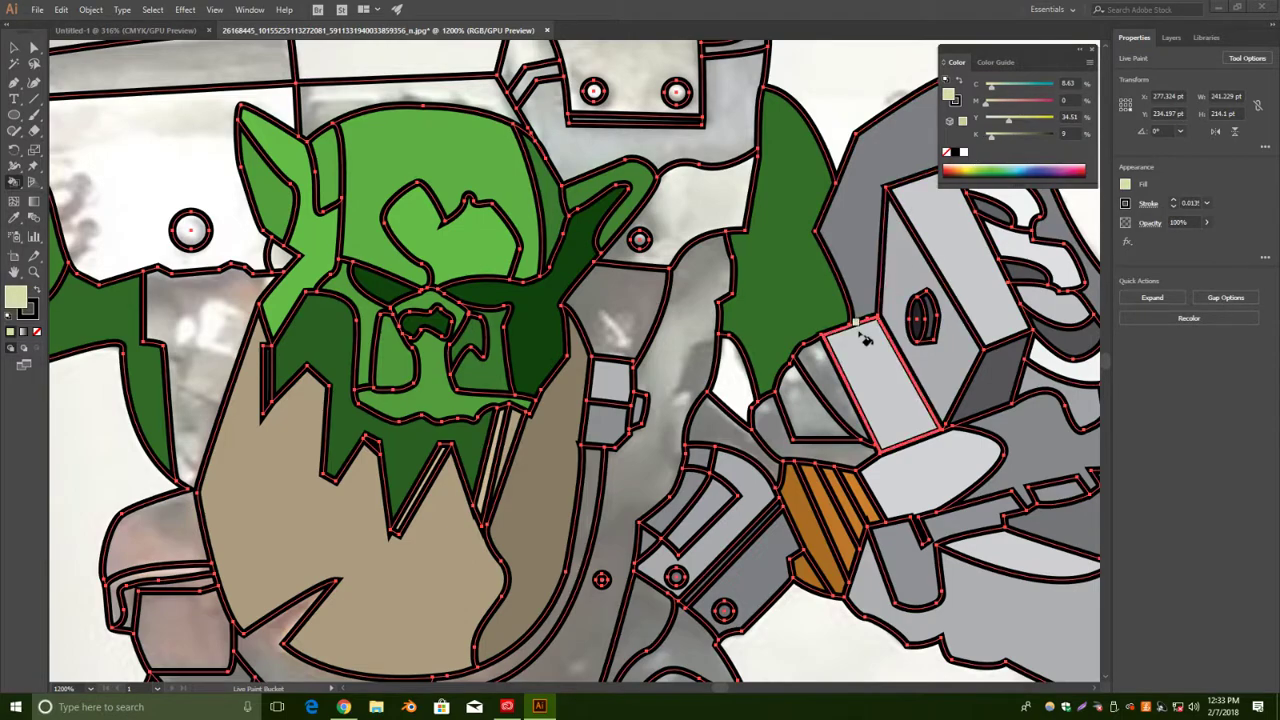
left_click(748, 428)
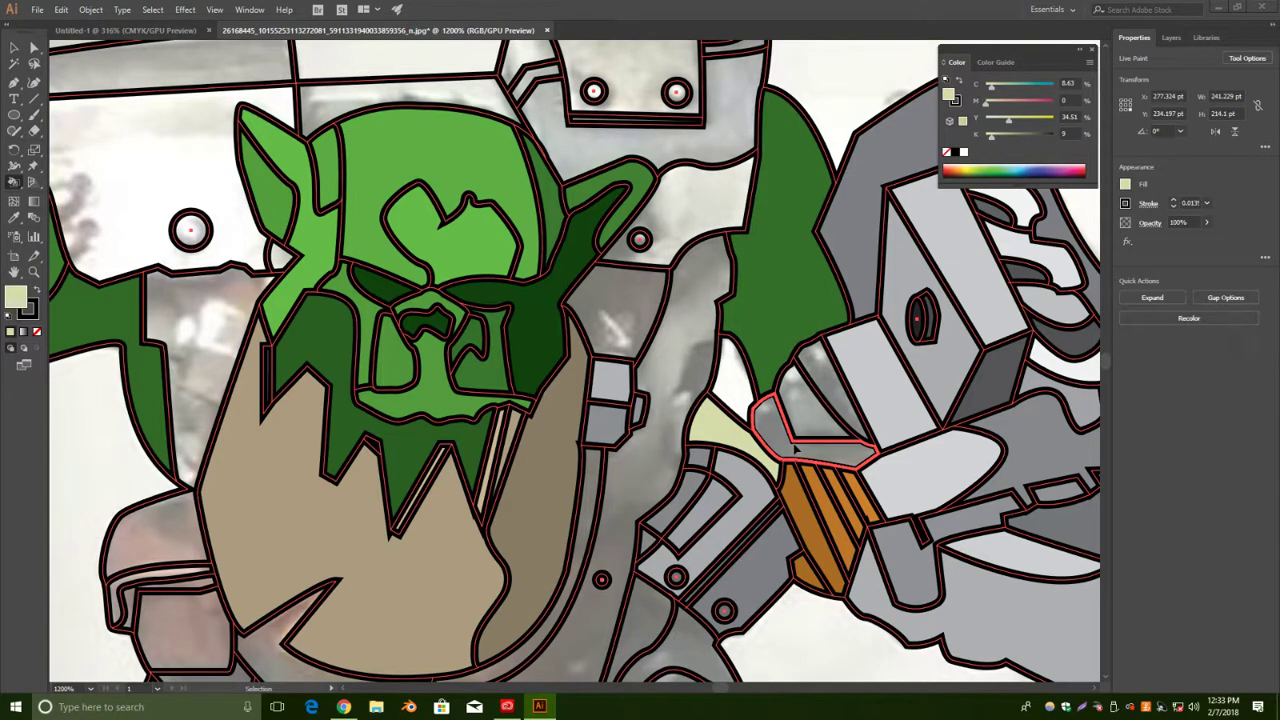
mouse_move(995, 166)
left_mouse_down()
mouse_move(1018, 135)
mouse_move(1036, 138)
left_mouse_up()
left_click(726, 440)
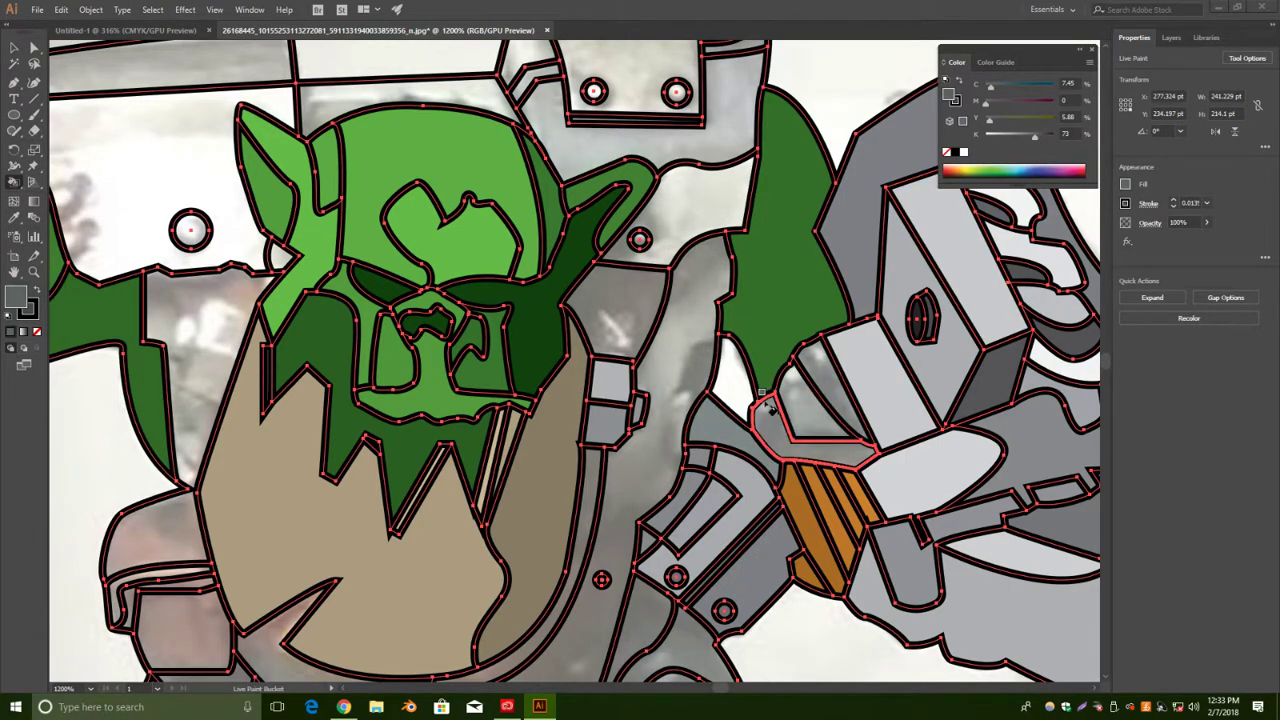
Fill the collar segments between the weapon's block and the striped grip with dark grey, using K 73 and K 86.
left_click(805, 425)
left_click(825, 362)
left_click_drag(1036, 138, 1045, 137)
left_click(815, 414)
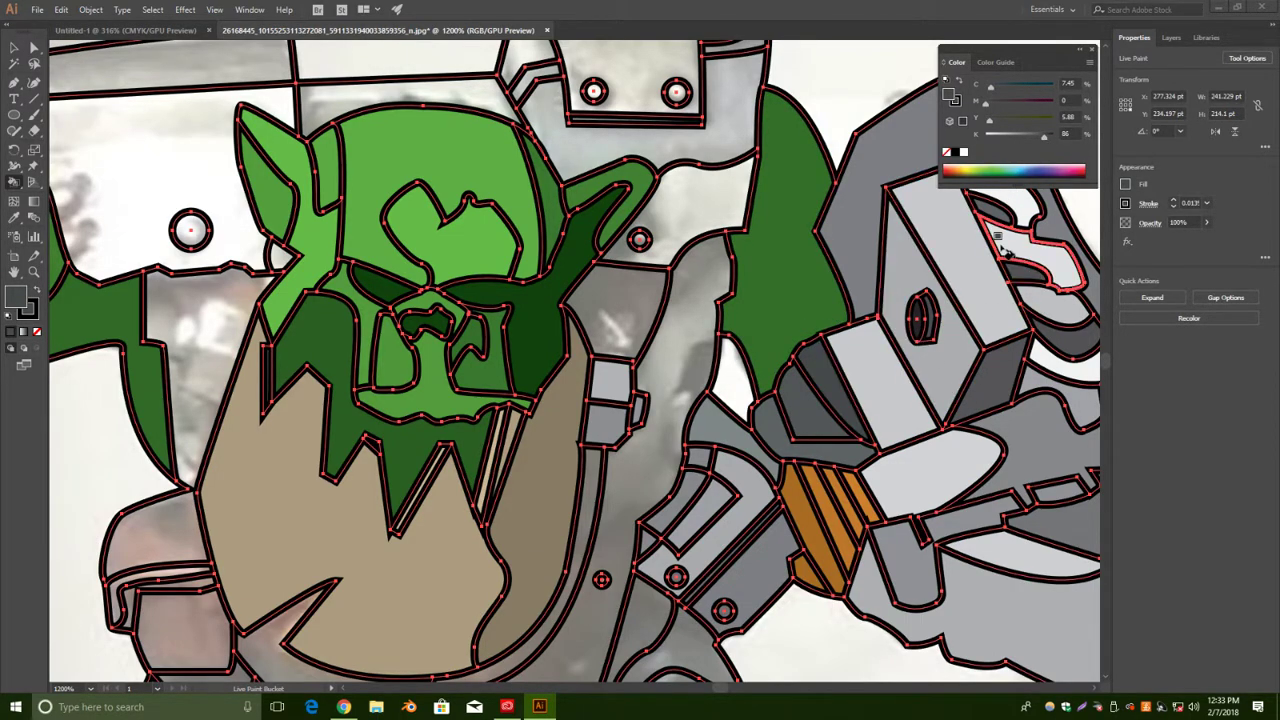
Fill the two large trouser areas on the leg below the weapon arm with blue (C 85.1, M 71.37, Y 0), shading the inner one at K 29.
scroll(770, 410, "down", 2)
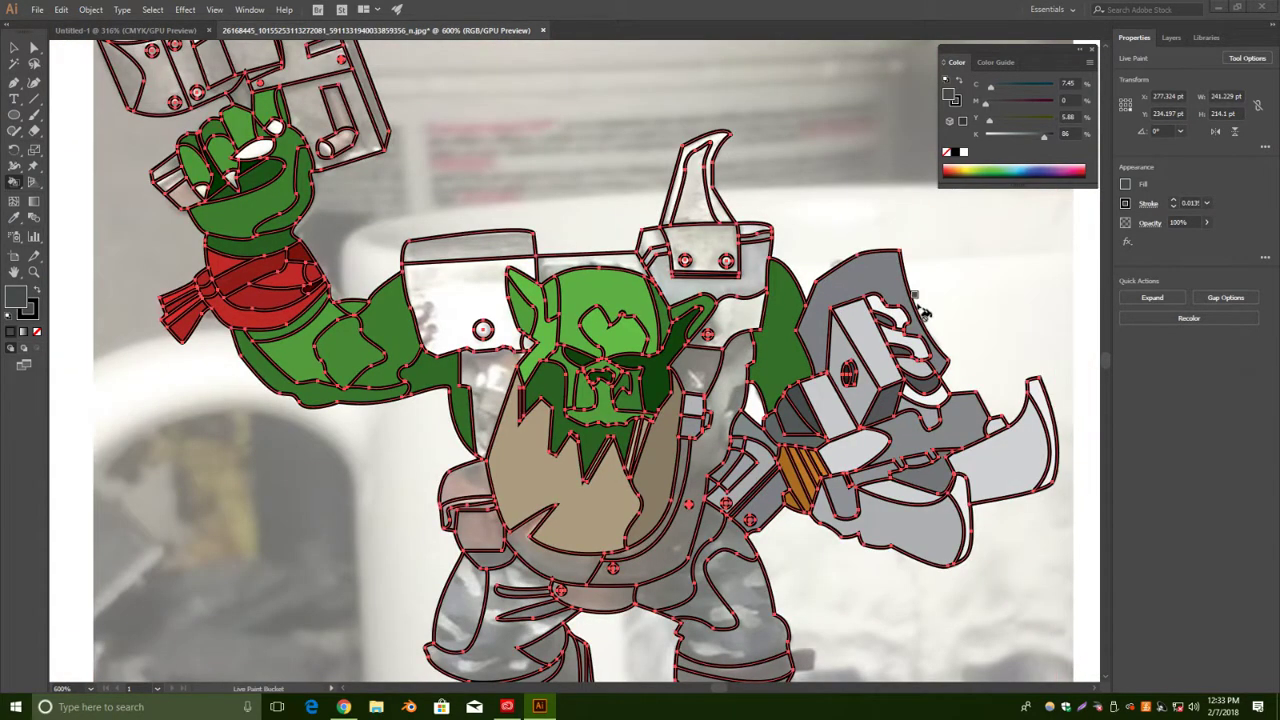
left_click_drag(768, 388, 806, 326)
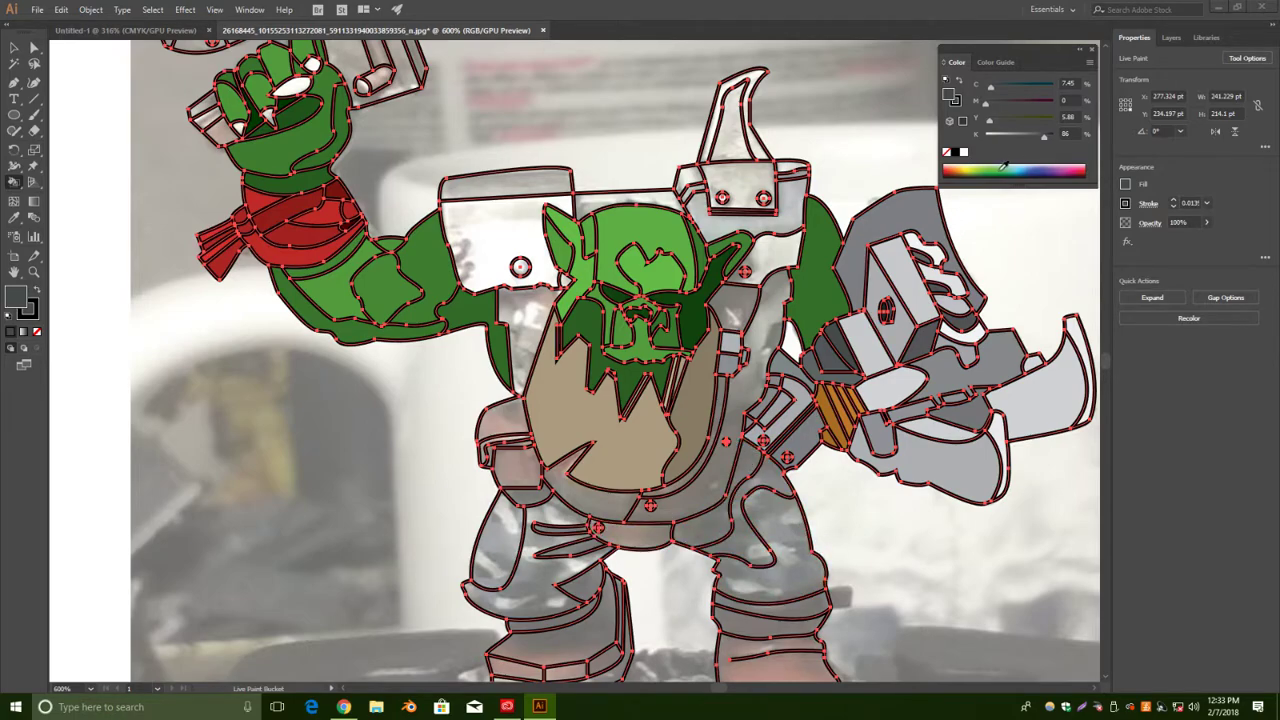
left_click(1035, 168)
left_click(1035, 167)
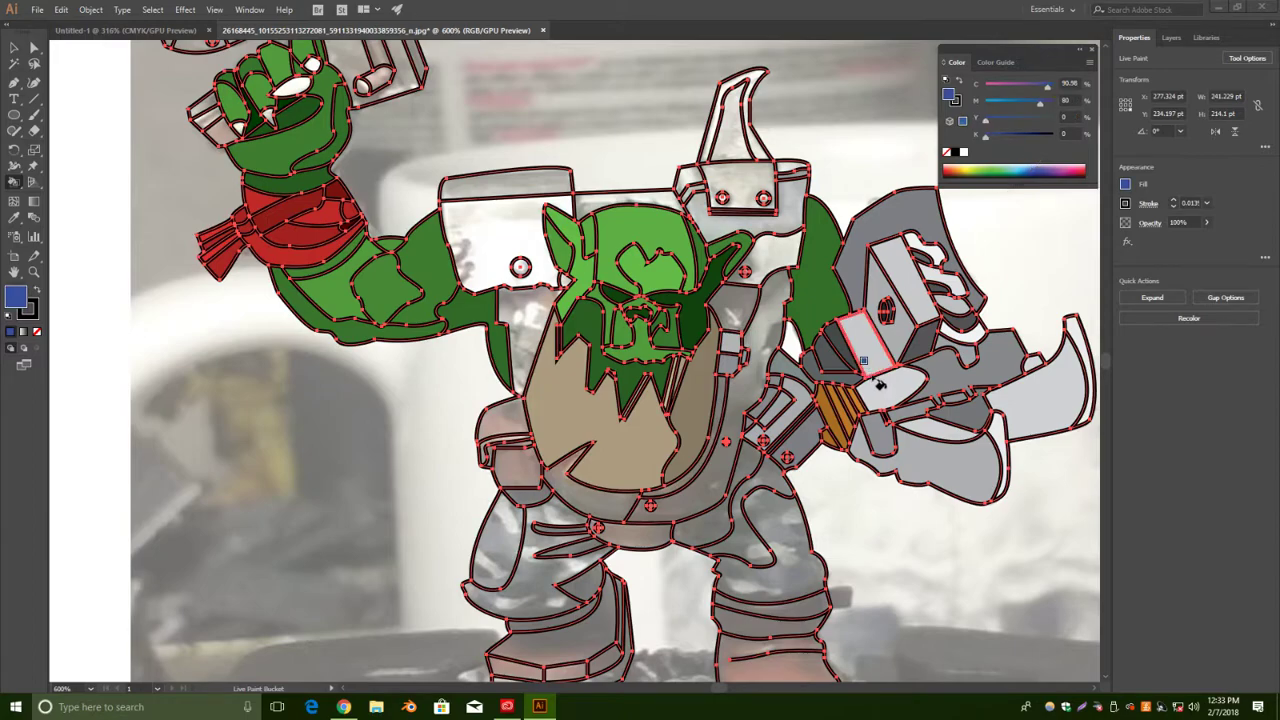
scroll(866, 400, "down", 3)
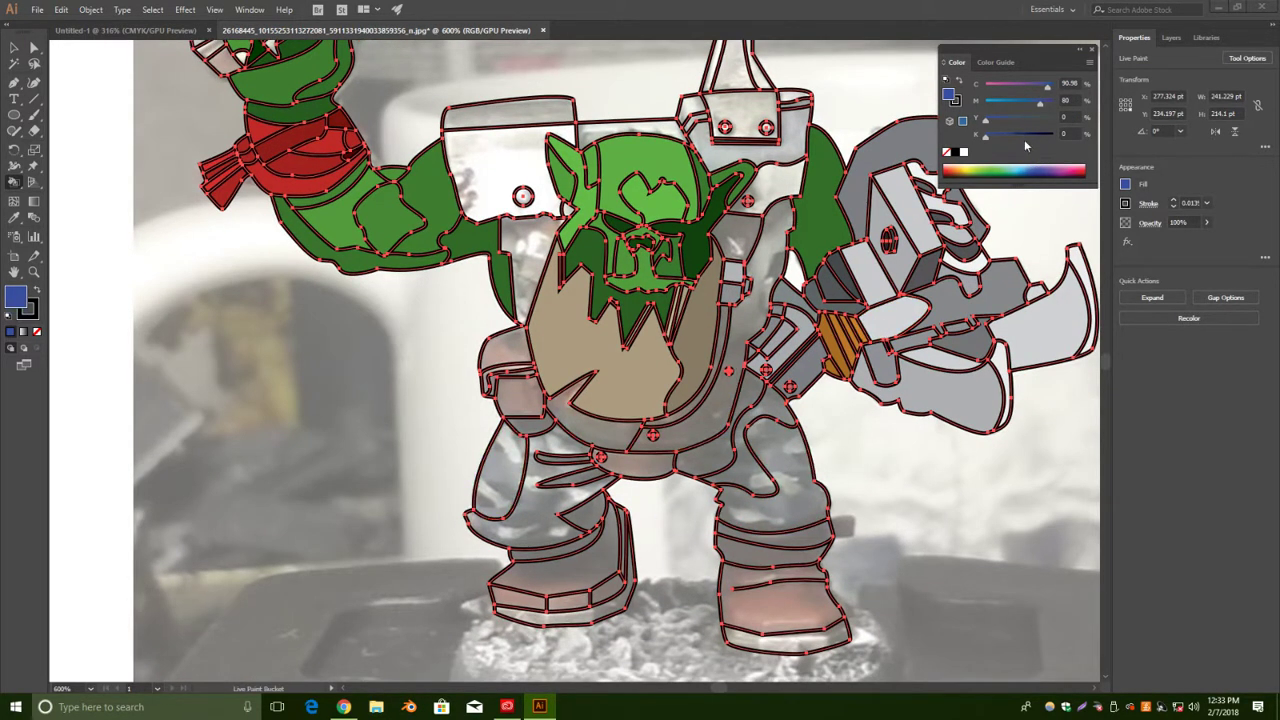
left_click(1040, 170)
left_click(1035, 166)
left_click_drag(995, 138, 998, 137)
left_click(775, 470)
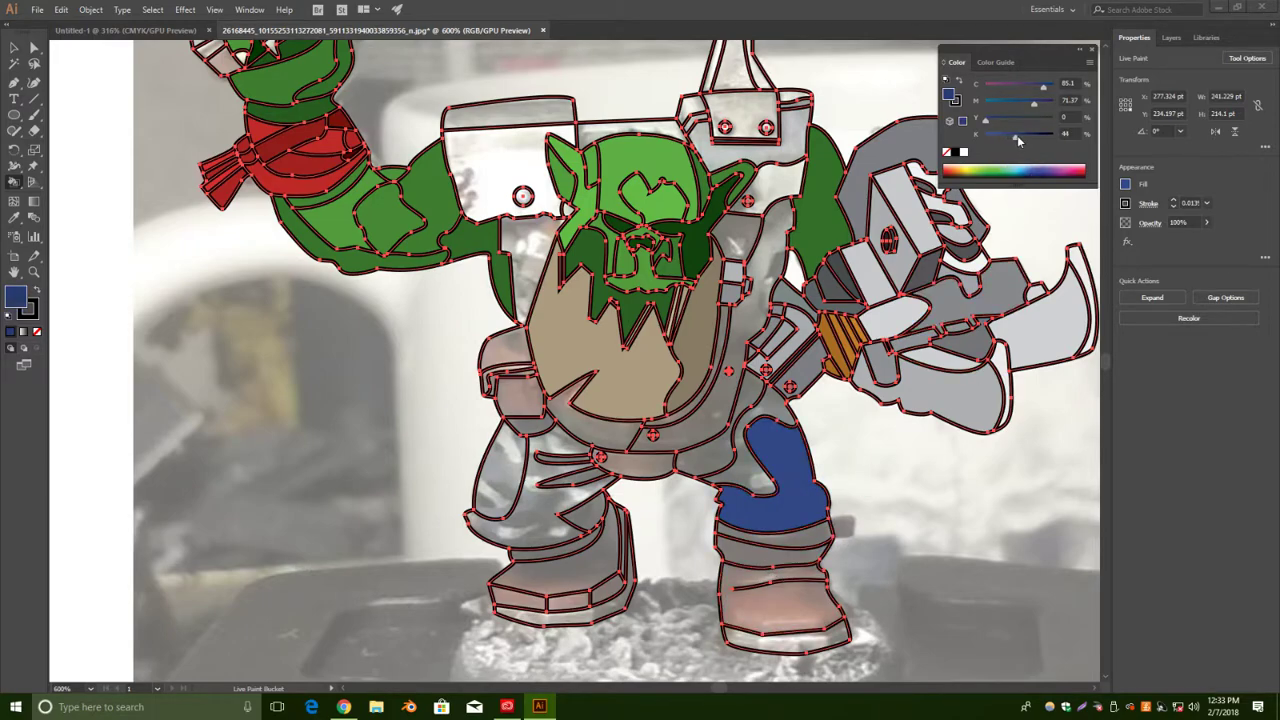
left_click_drag(1010, 140, 1005, 137)
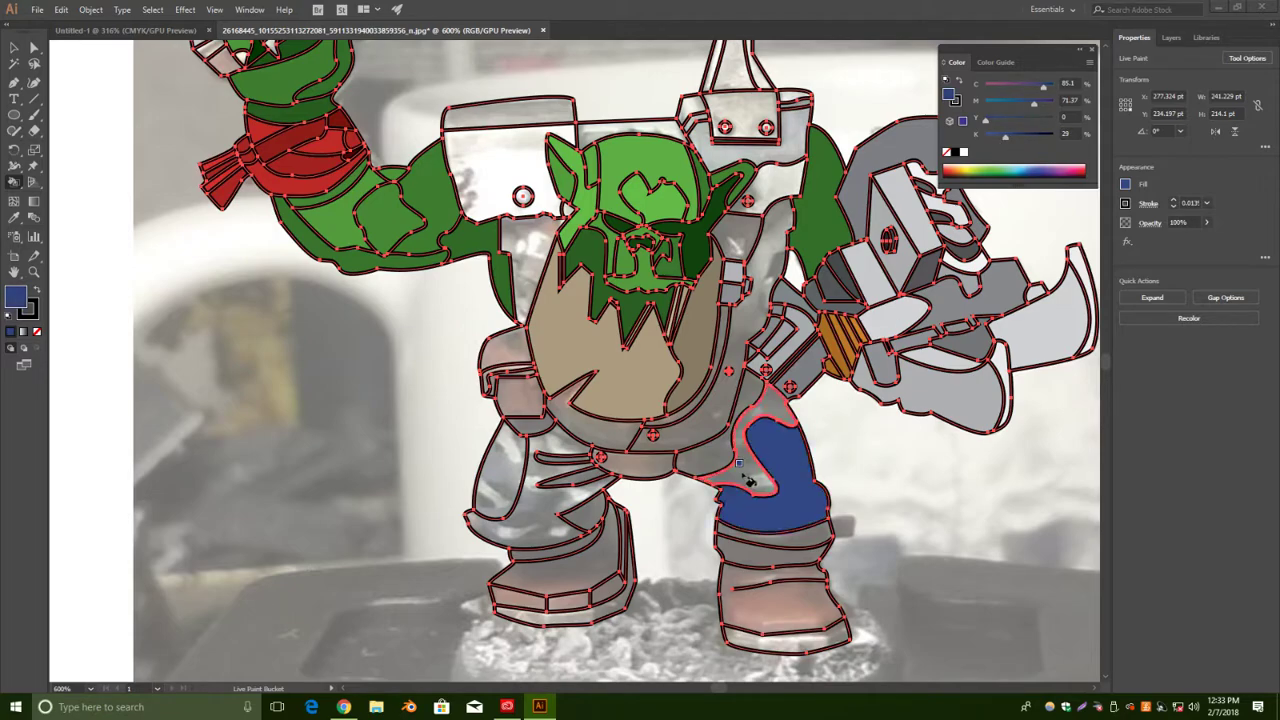
left_click(766, 425)
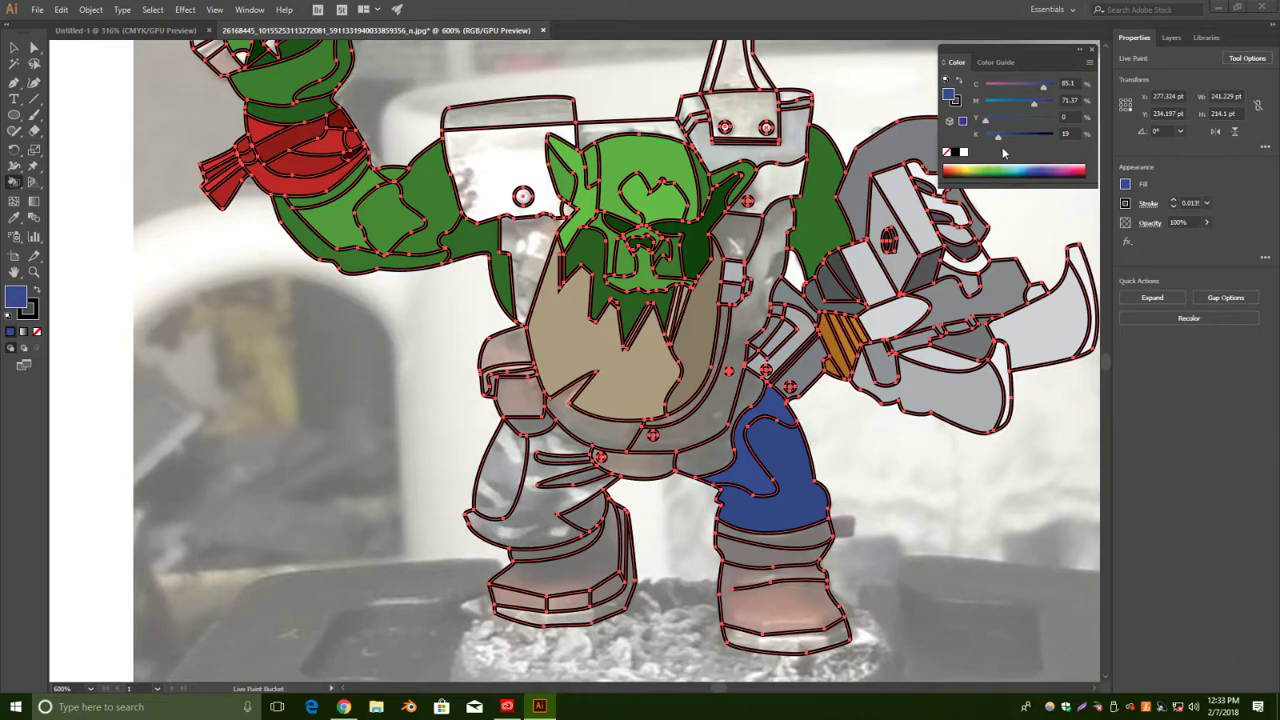
Fill that trouser leg's cuff bands with darker blue, the lower band at K 63 and the upper band finally at K 34.
left_click_drag(1003, 142, 1017, 136)
left_click(777, 500)
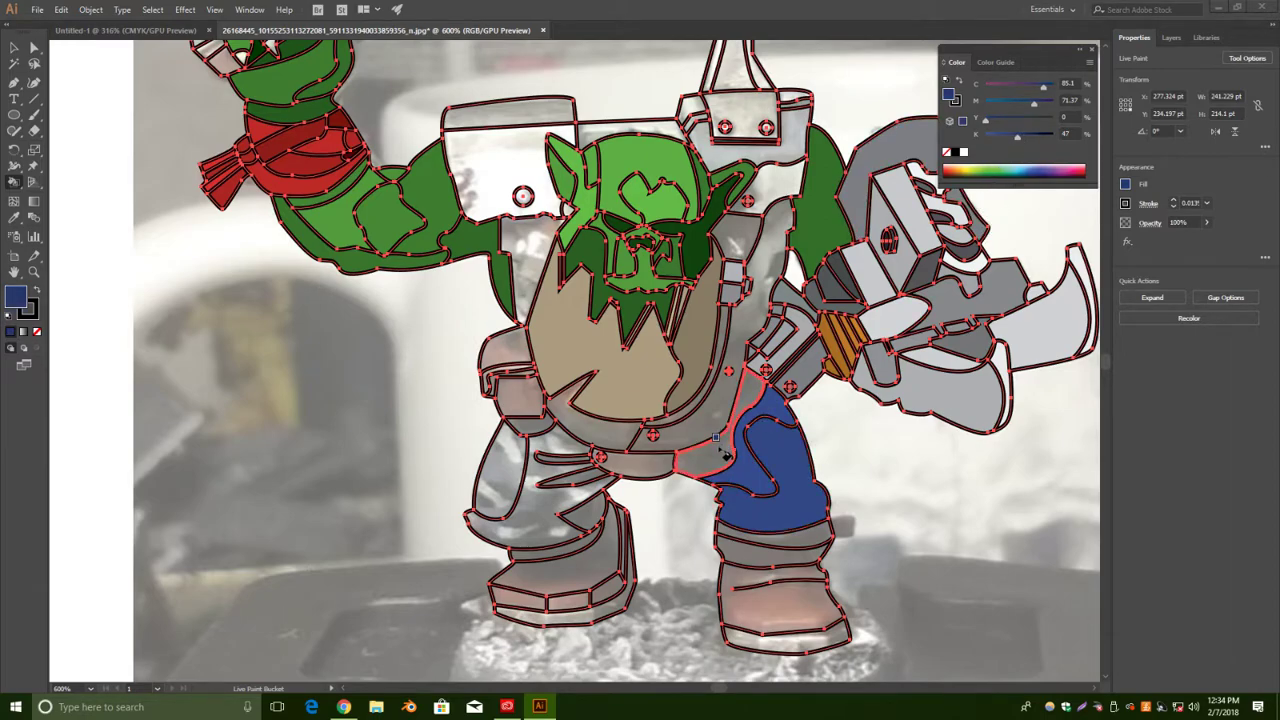
left_click(790, 542)
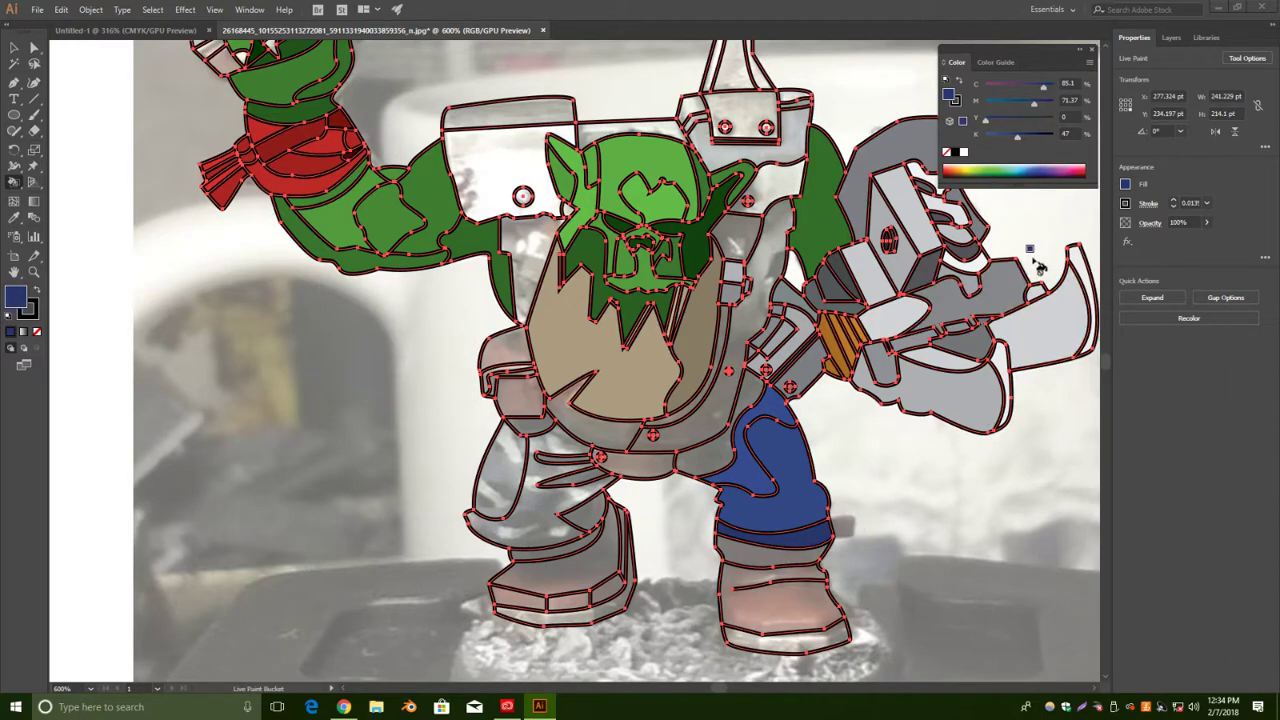
left_click_drag(1020, 141, 1029, 140)
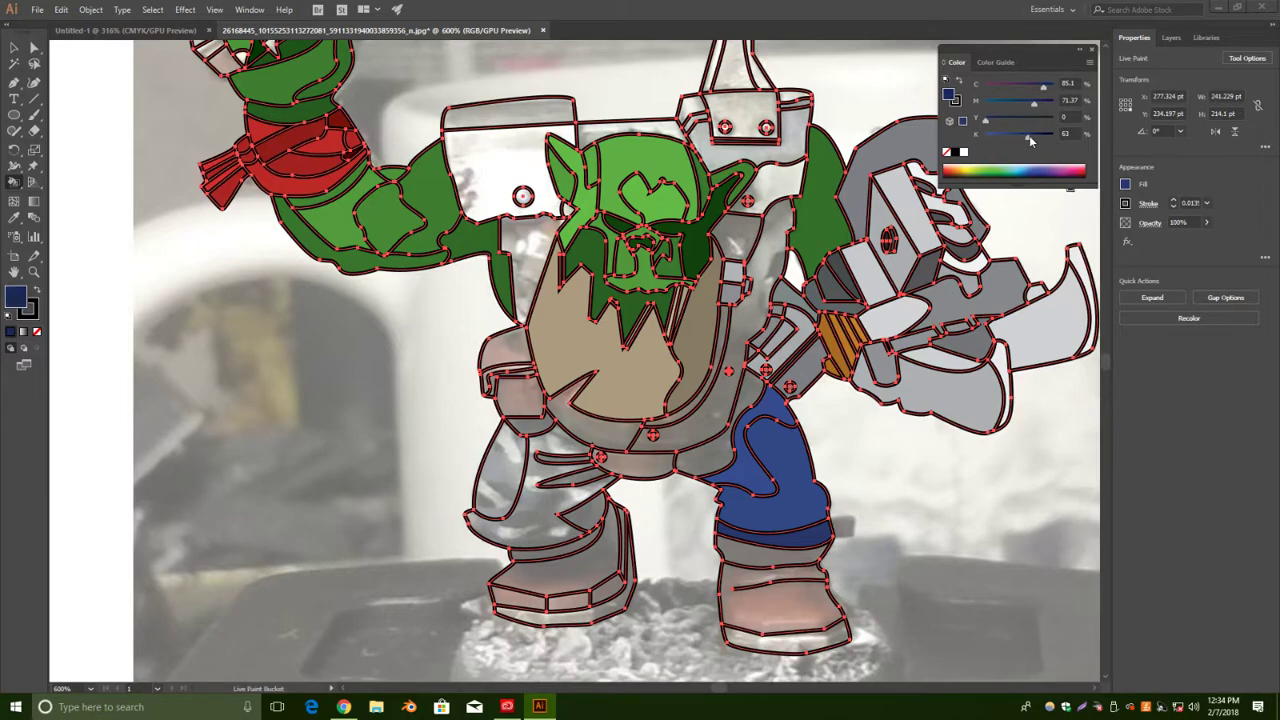
left_click(780, 540)
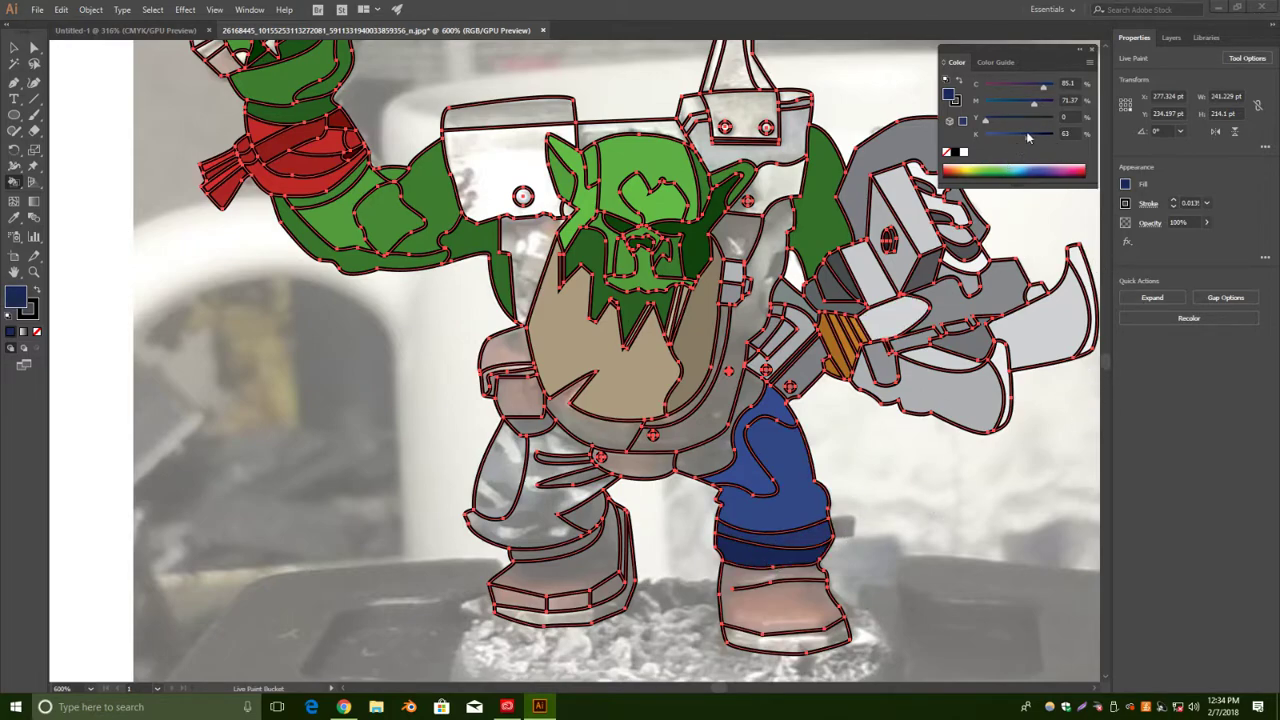
left_click_drag(1024, 141, 1008, 136)
left_click(785, 538)
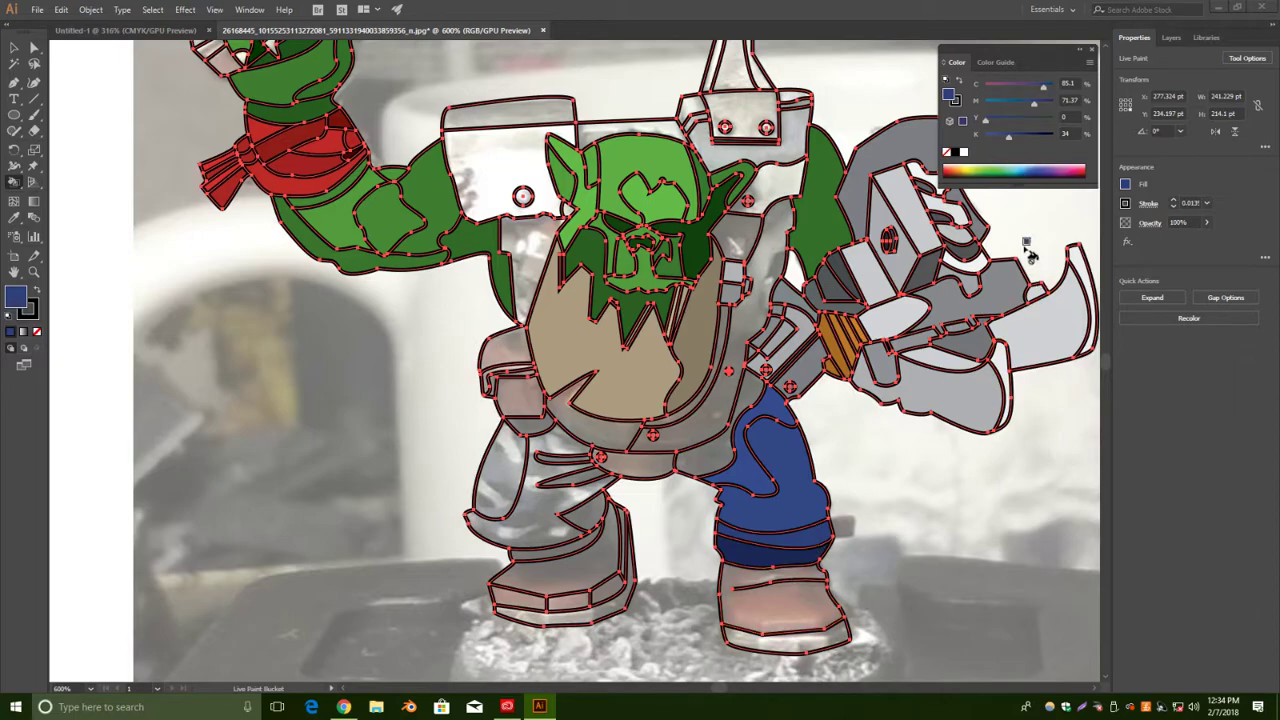
Fill the hip panel beside the belly with blue at K 55 and the crotch strip at K 71.
left_click_drag(1010, 141, 1022, 136)
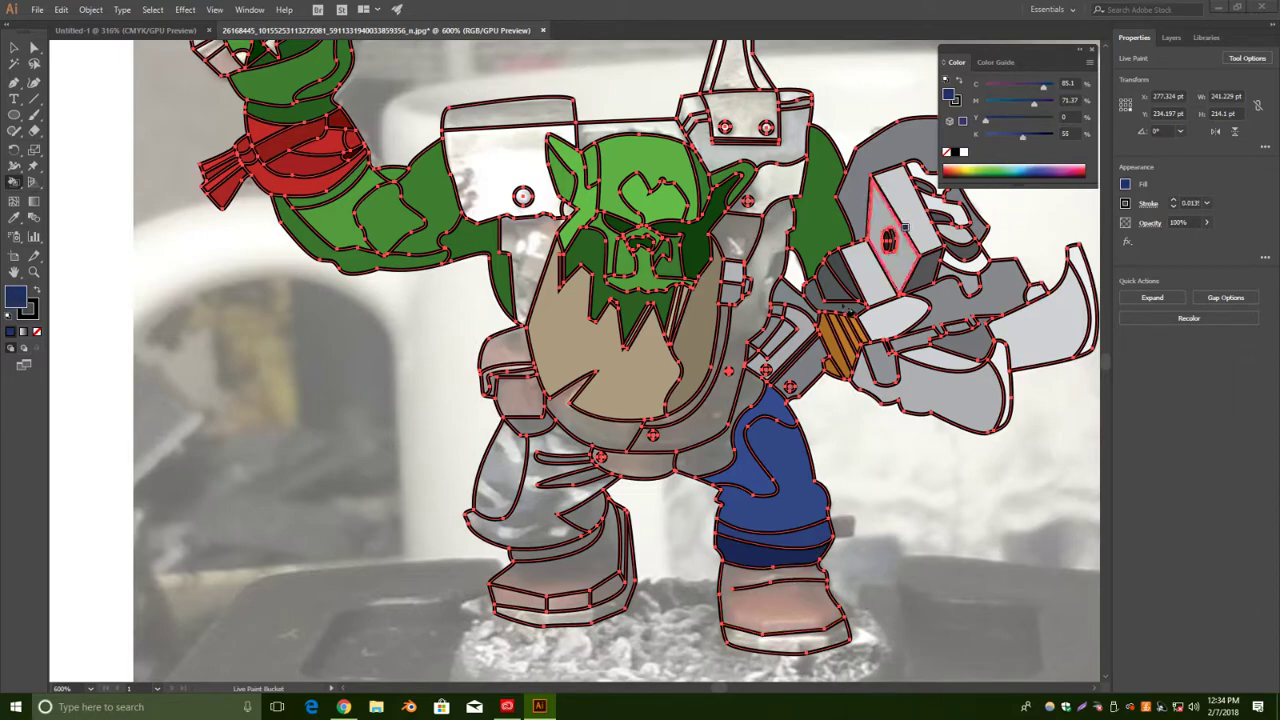
left_click(729, 451)
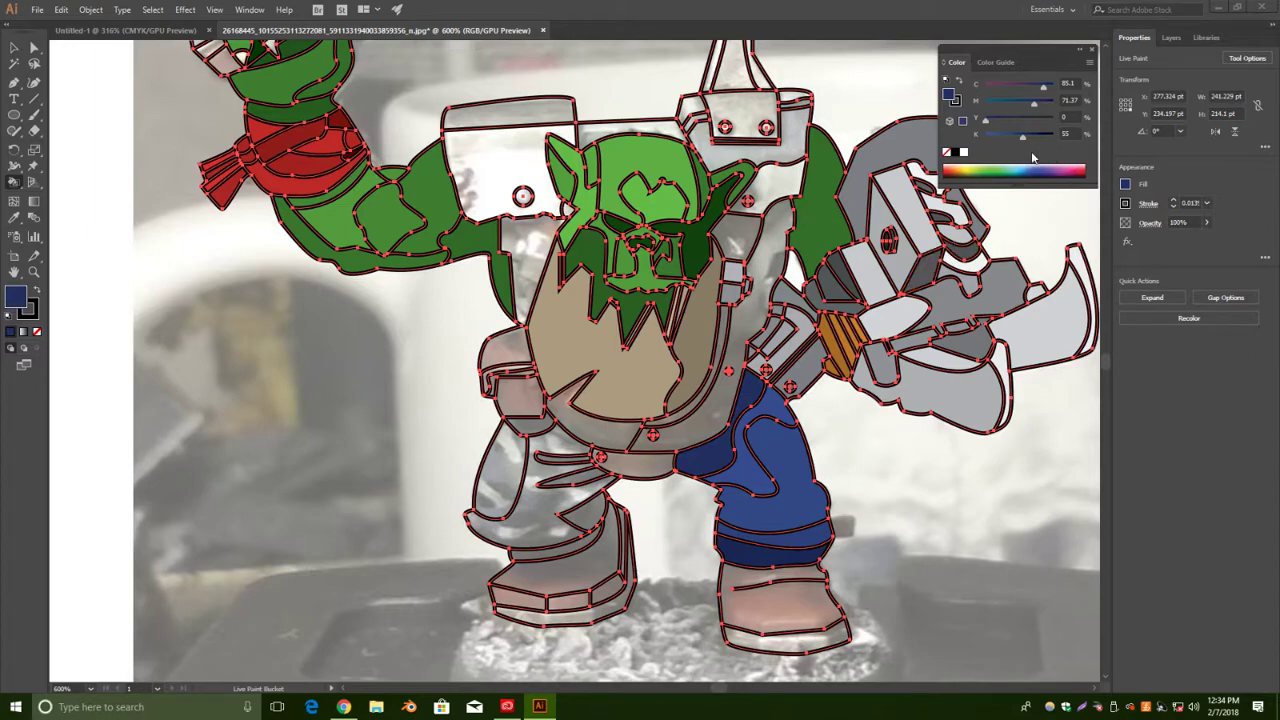
left_click_drag(1024, 141, 1033, 137)
left_click(680, 462)
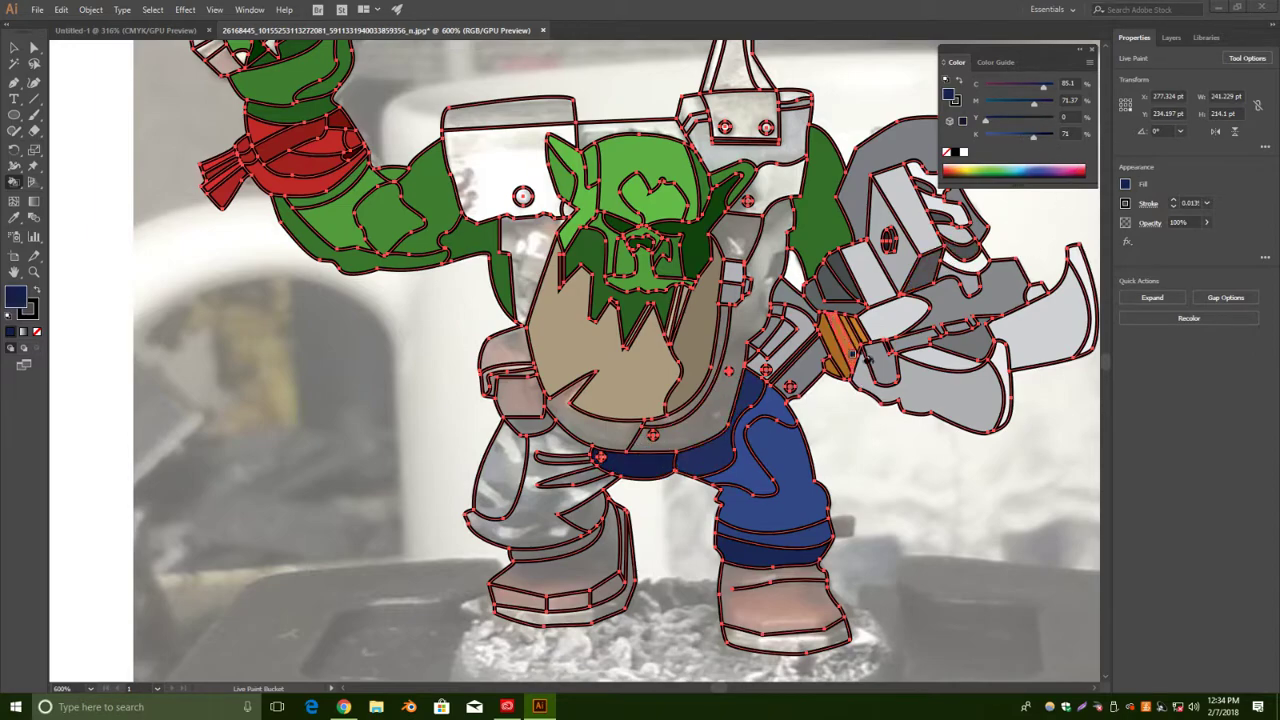
Fill the other trouser leg's creases and knee fold with navy at K 82, and its main area at K 66.
left_click_drag(708, 590, 804, 533)
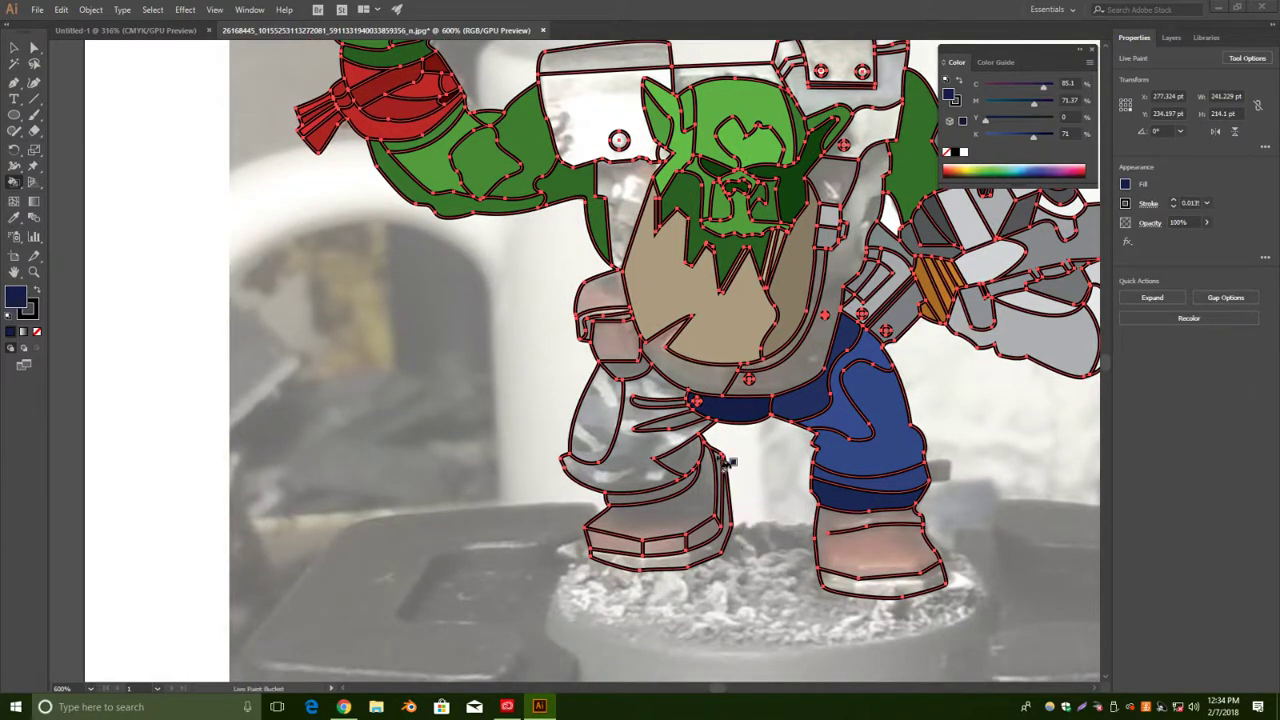
left_click_drag(1037, 141, 1043, 138)
left_click(662, 418)
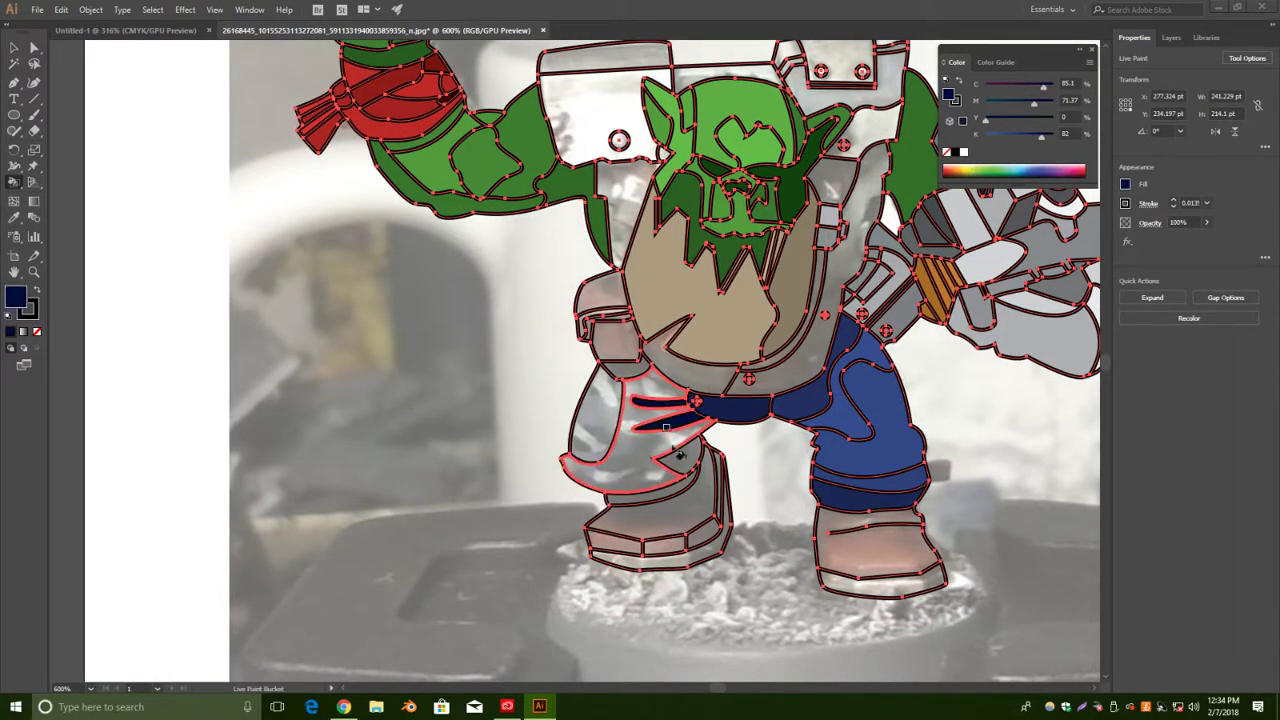
left_click(672, 448)
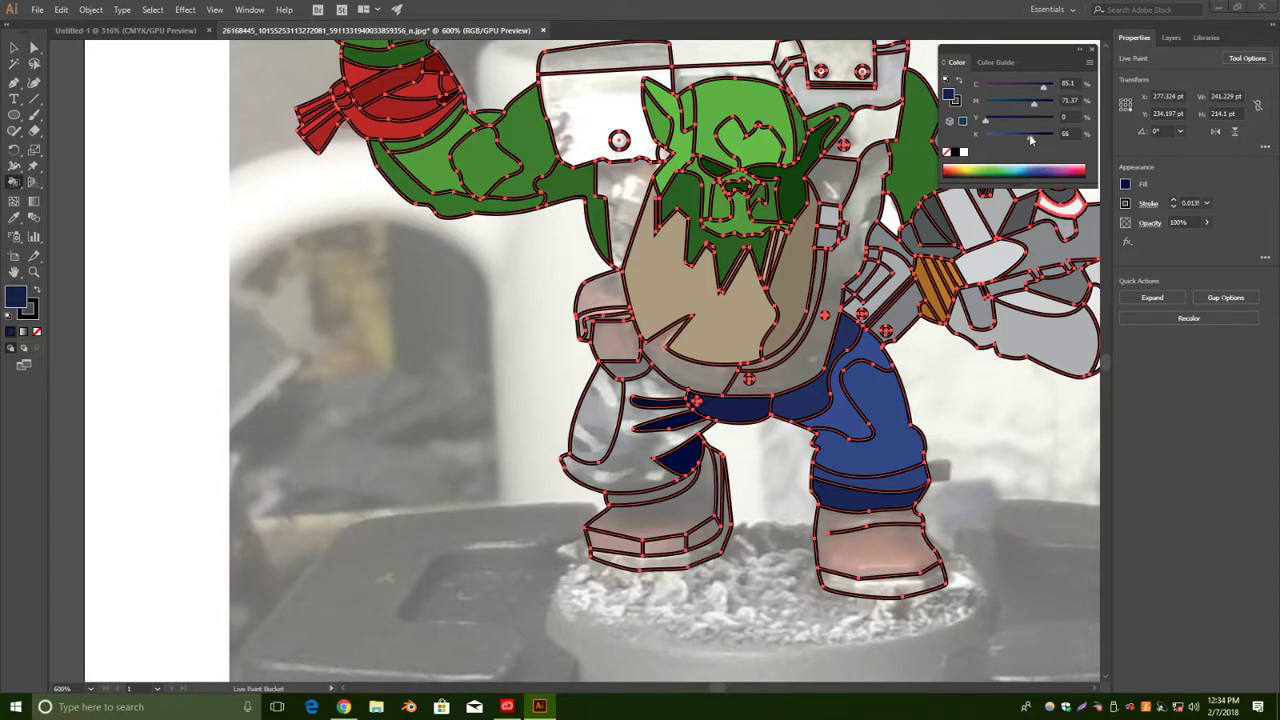
left_click(666, 452)
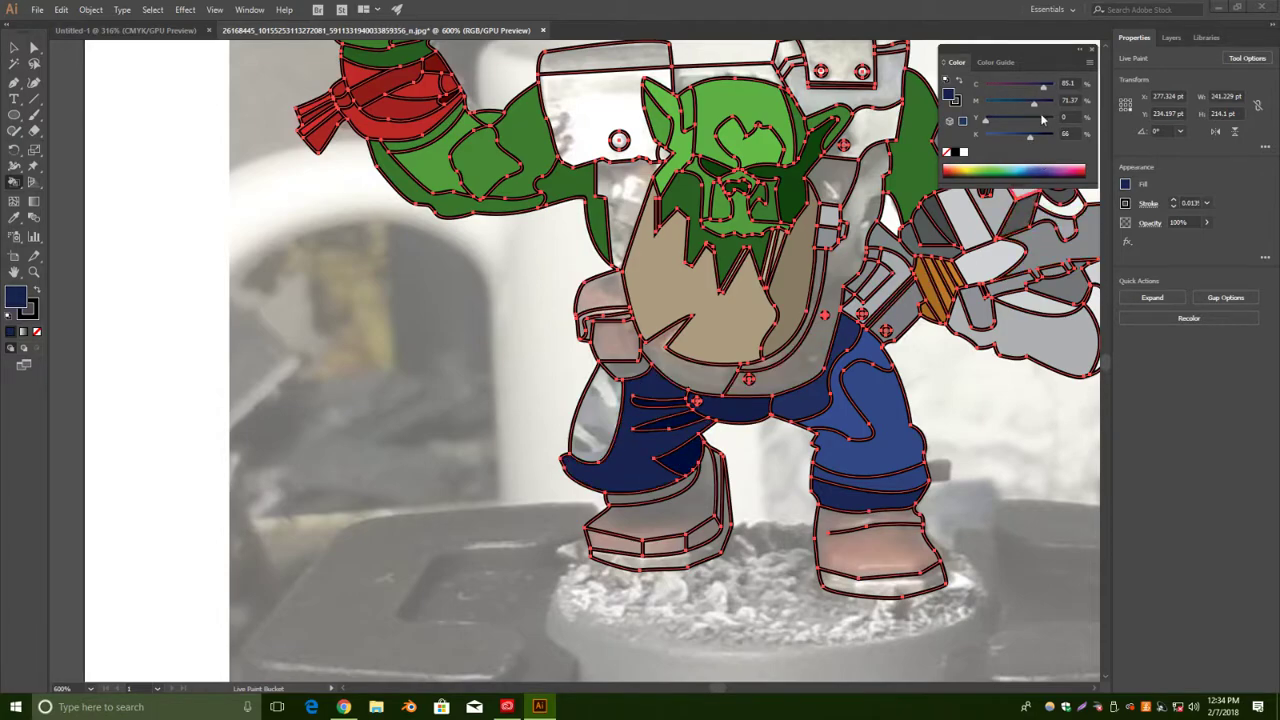
Fill that leg's outer thigh with blue, lightening it to K 22, and the small area below the pouch at K 47.
left_click_drag(1032, 141, 1018, 141)
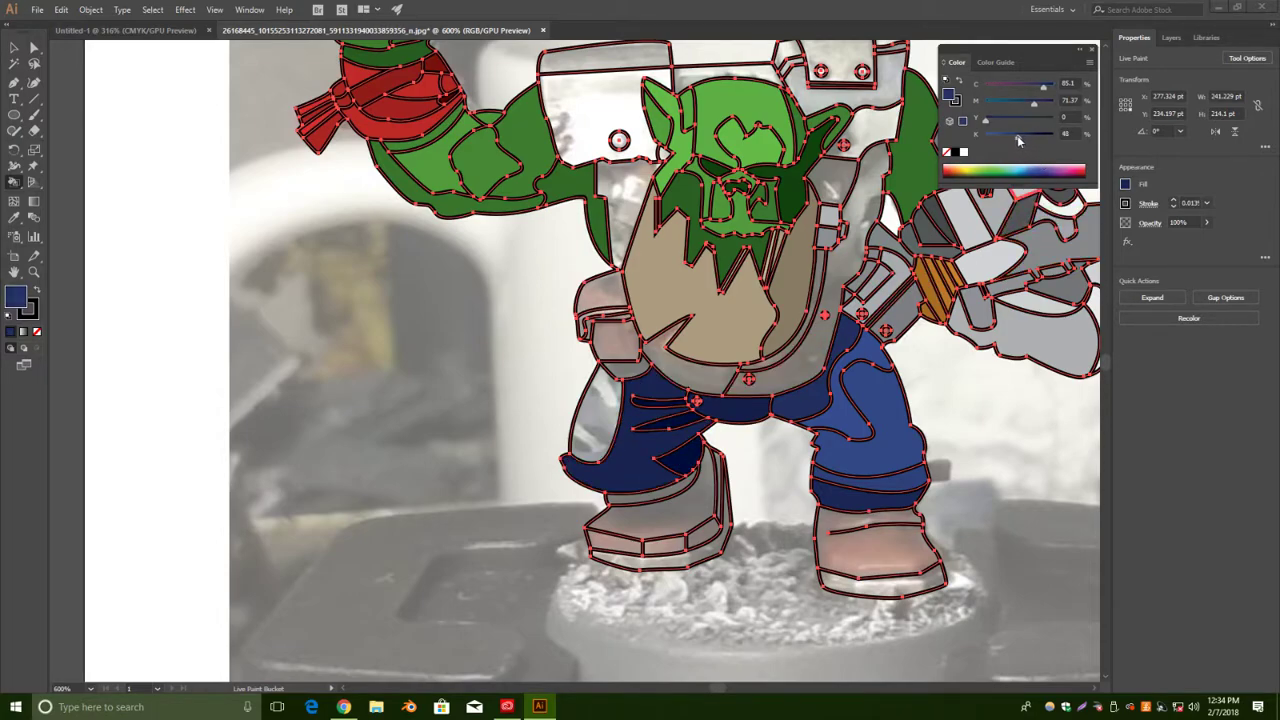
left_click(593, 420)
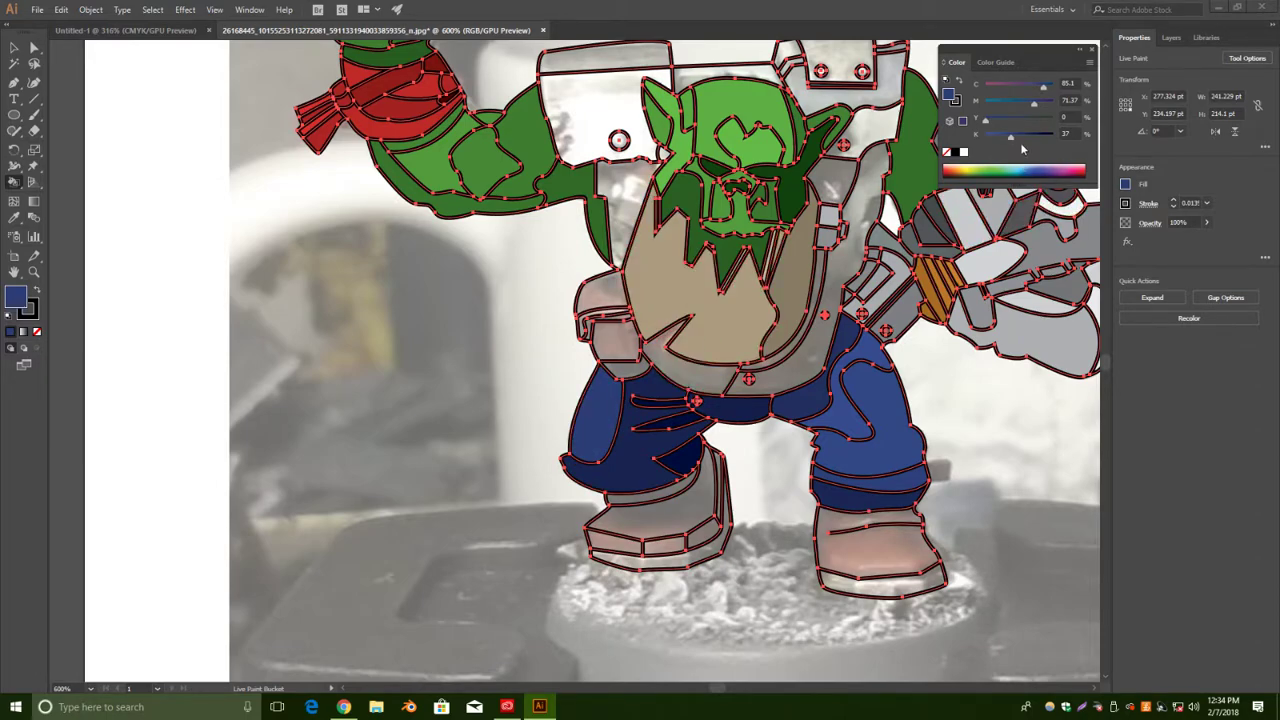
left_click_drag(1007, 141, 1003, 140)
left_click(640, 376)
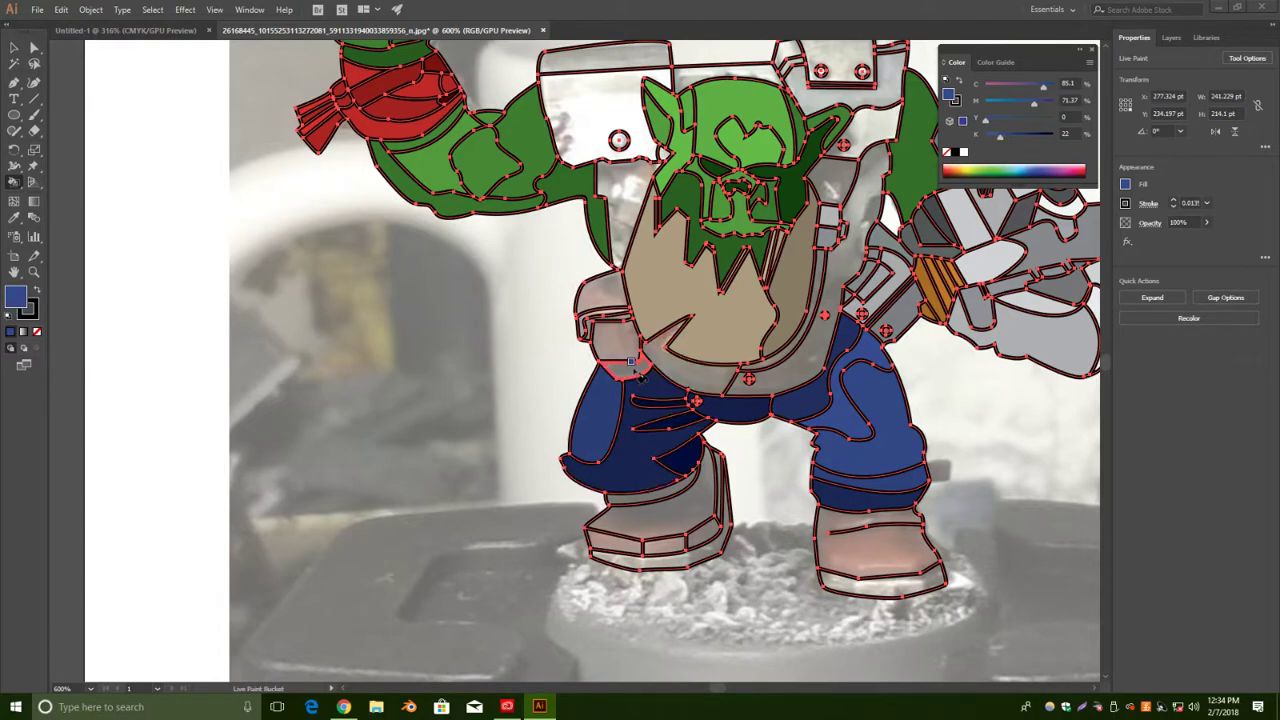
left_click_drag(1006, 141, 1017, 139)
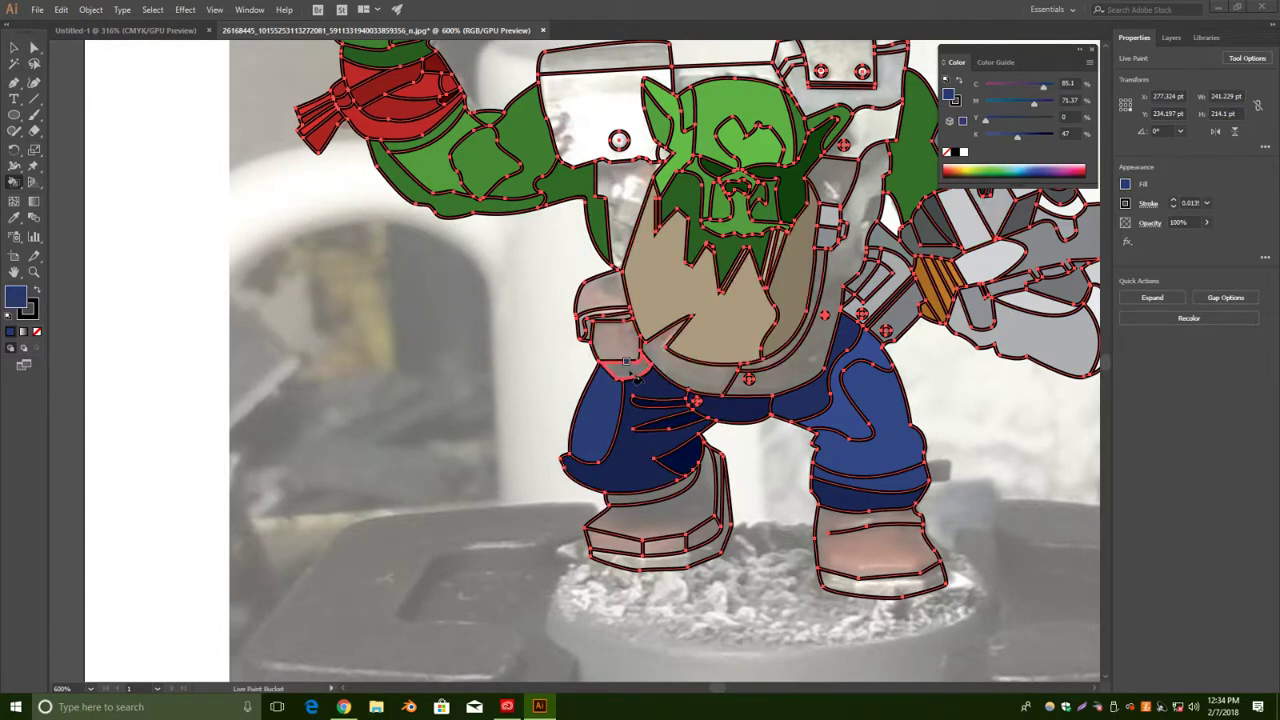
Fill the boot below the creased trouser leg with brown (C 45, M 65.1, Y 100) at K 37, shading its collar K 58 and edge strips K 76.
left_click_drag(963, 420, 869, 382)
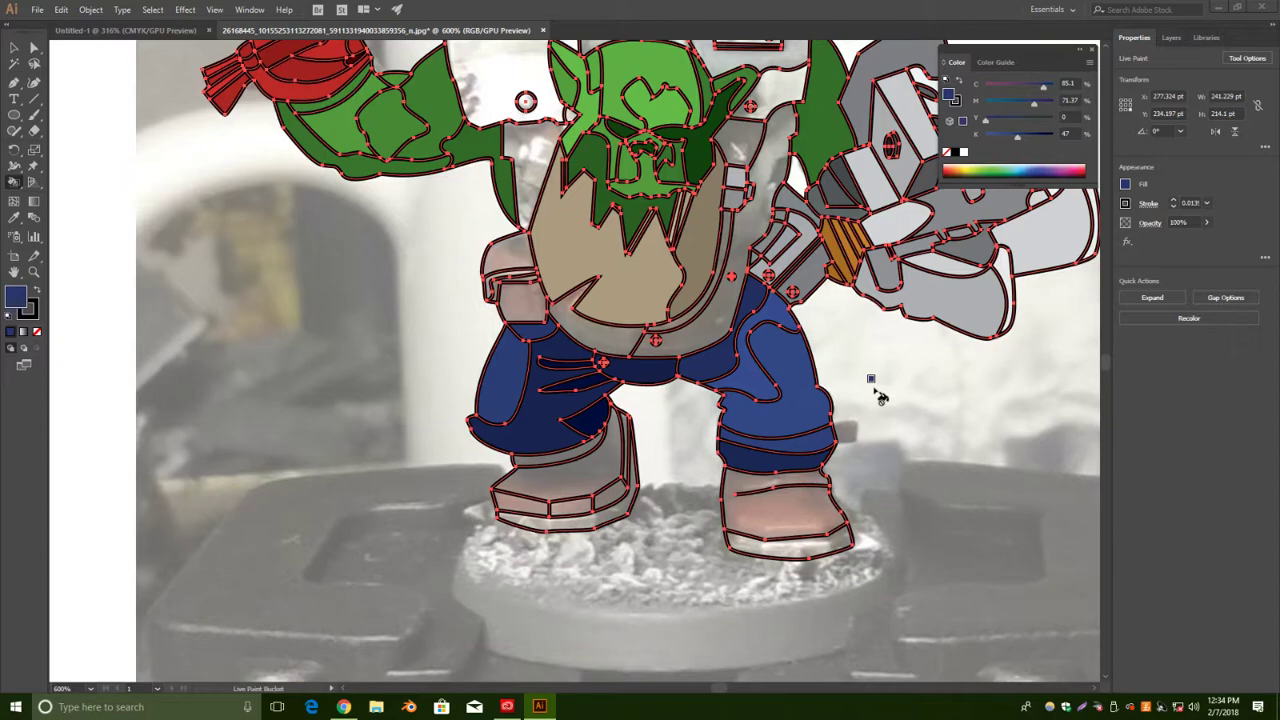
left_click_drag(1018, 170, 957, 162)
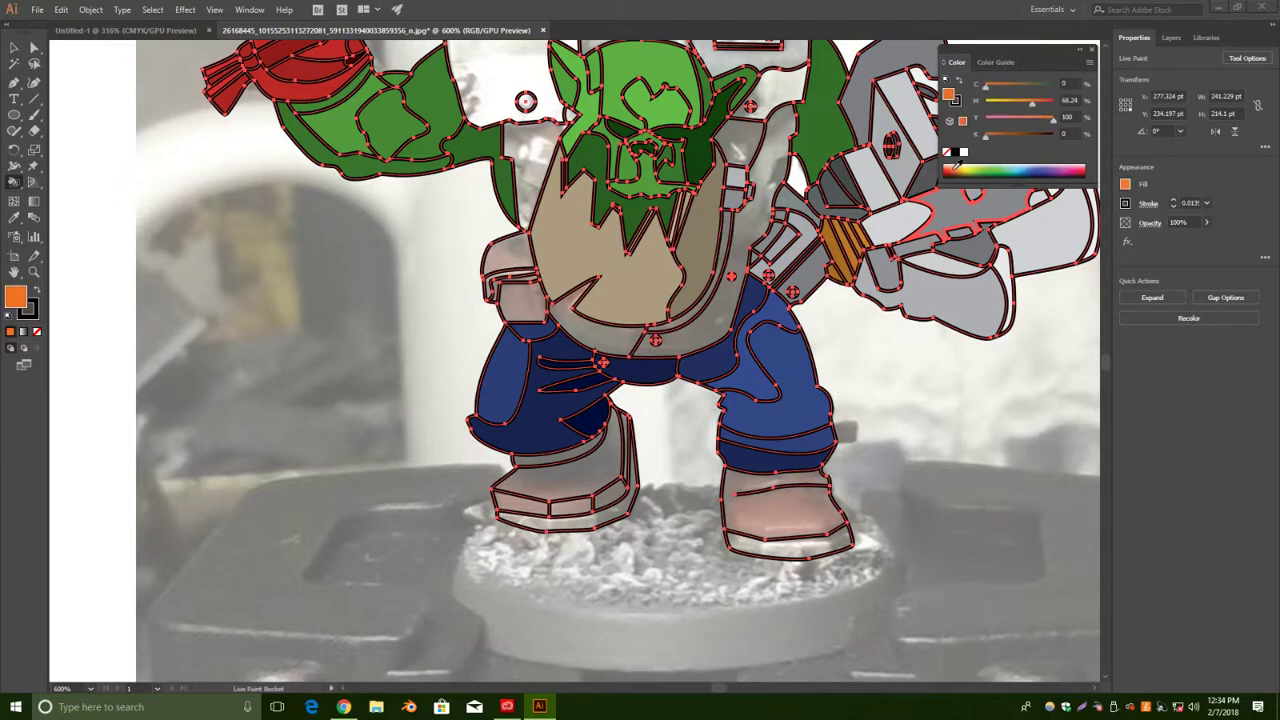
left_click_drag(990, 90, 1007, 94)
left_click_drag(986, 141, 1010, 136)
left_click(566, 494)
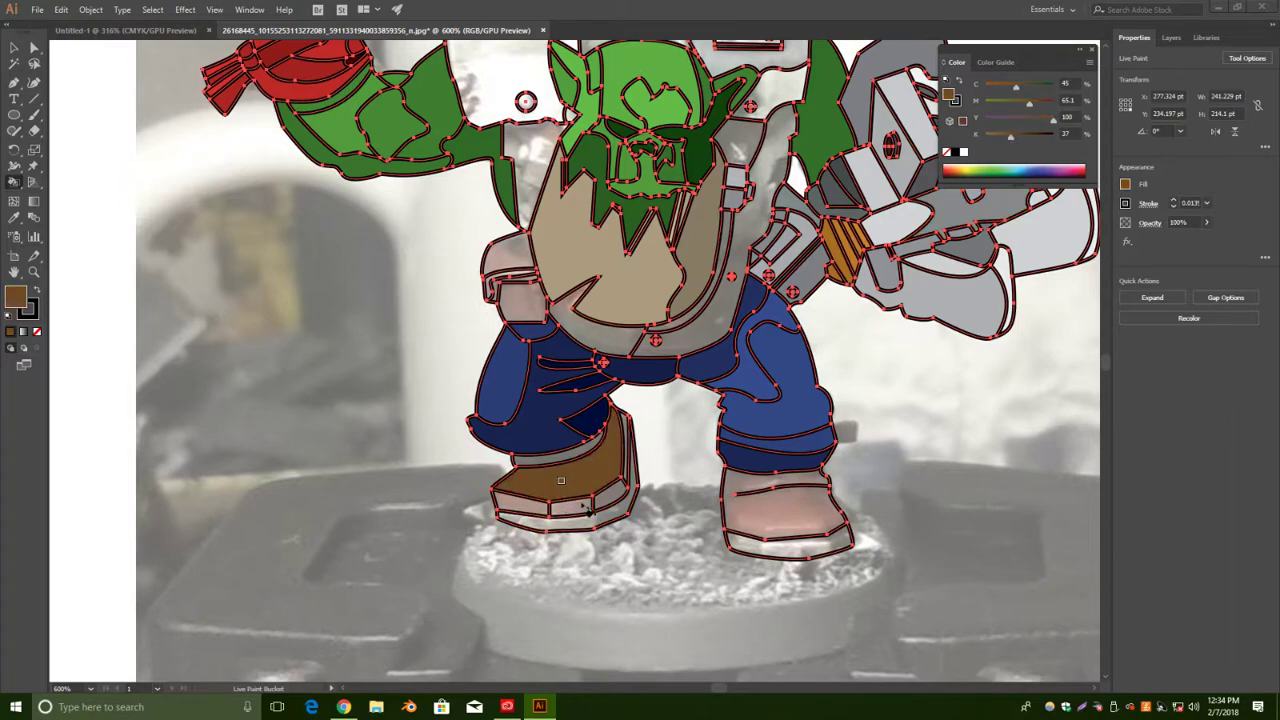
left_click_drag(1011, 141, 1025, 139)
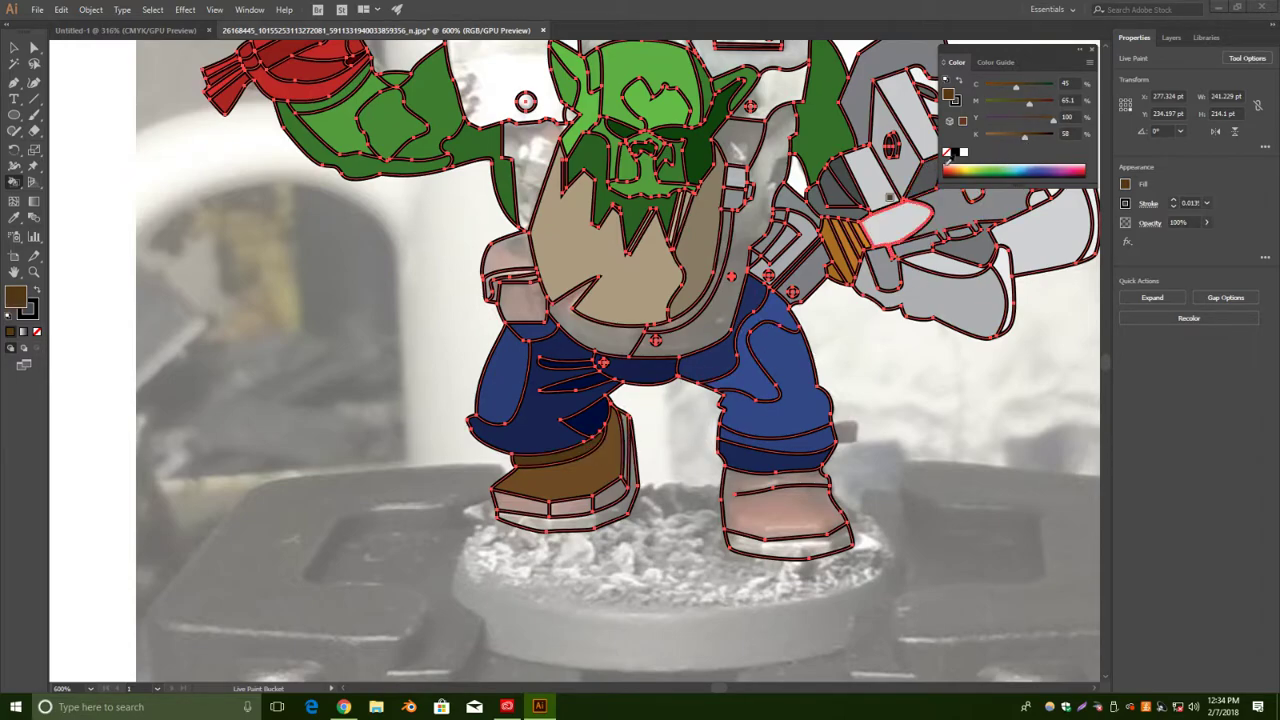
left_click_drag(1024, 139, 1035, 141)
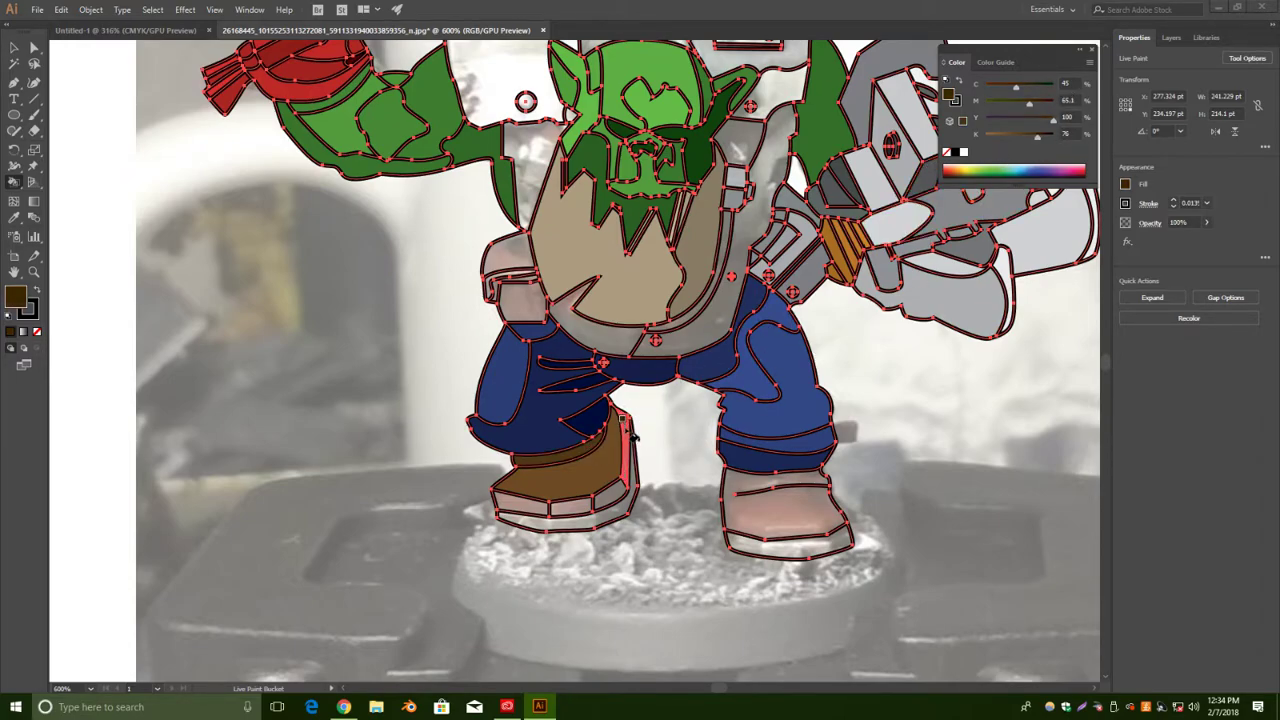
Fill the other boot's upper with the same brown at K 32.
left_click_drag(1036, 142, 1008, 138)
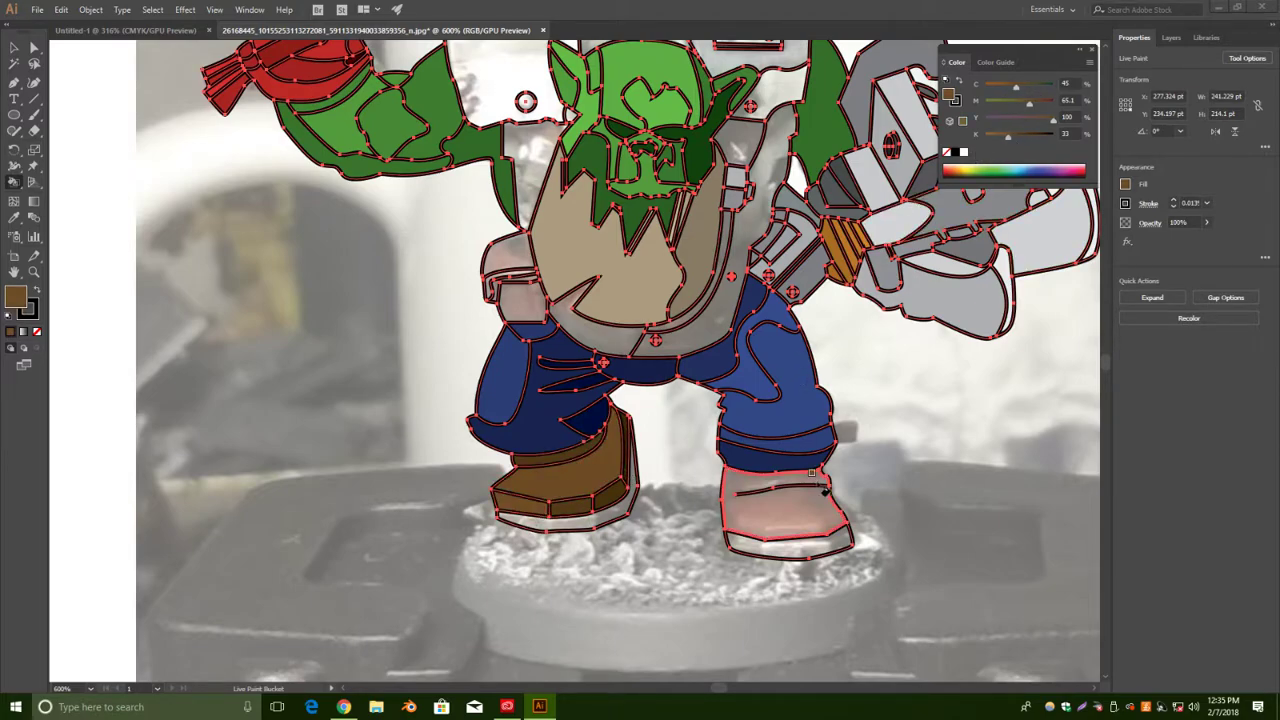
left_click_drag(893, 459, 835, 431)
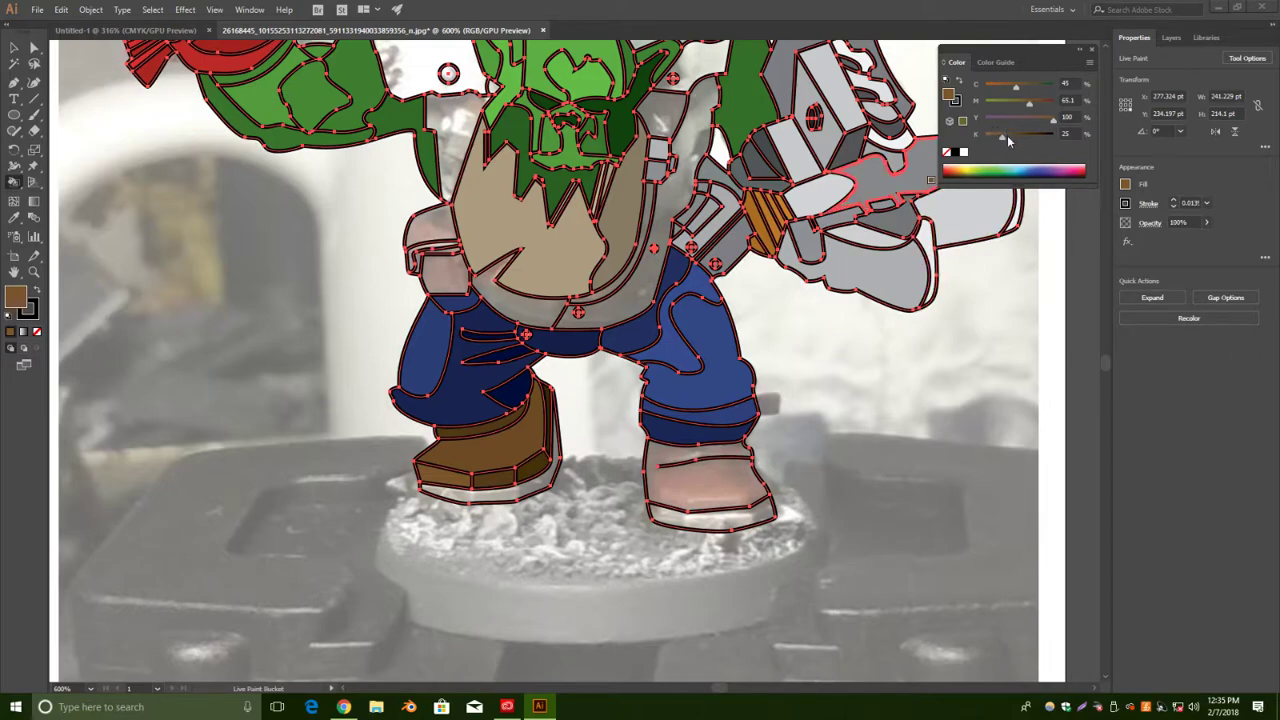
left_click_drag(1005, 142, 1010, 142)
left_click(736, 471)
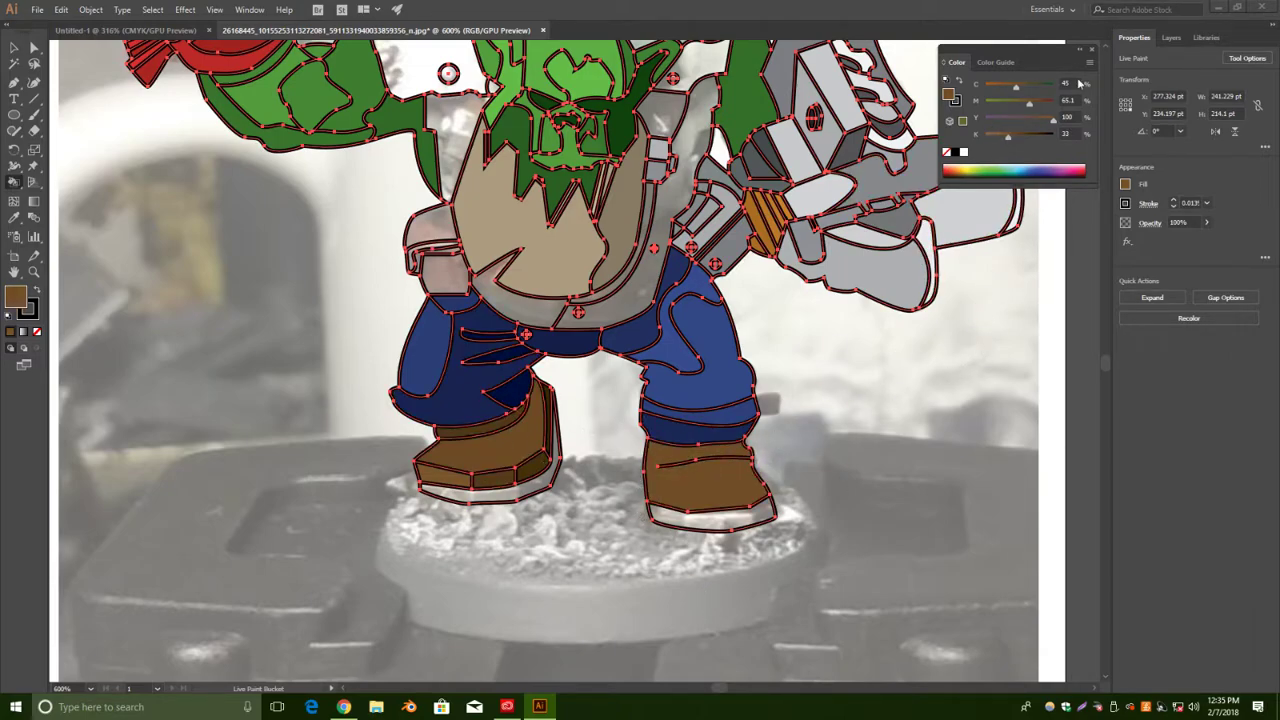
Fill the soles of both boots with grey-green (C 31.37, M 0, Y 27.06, K 38).
left_click(998, 167)
left_click(1004, 167)
left_click_drag(986, 140, 1012, 140)
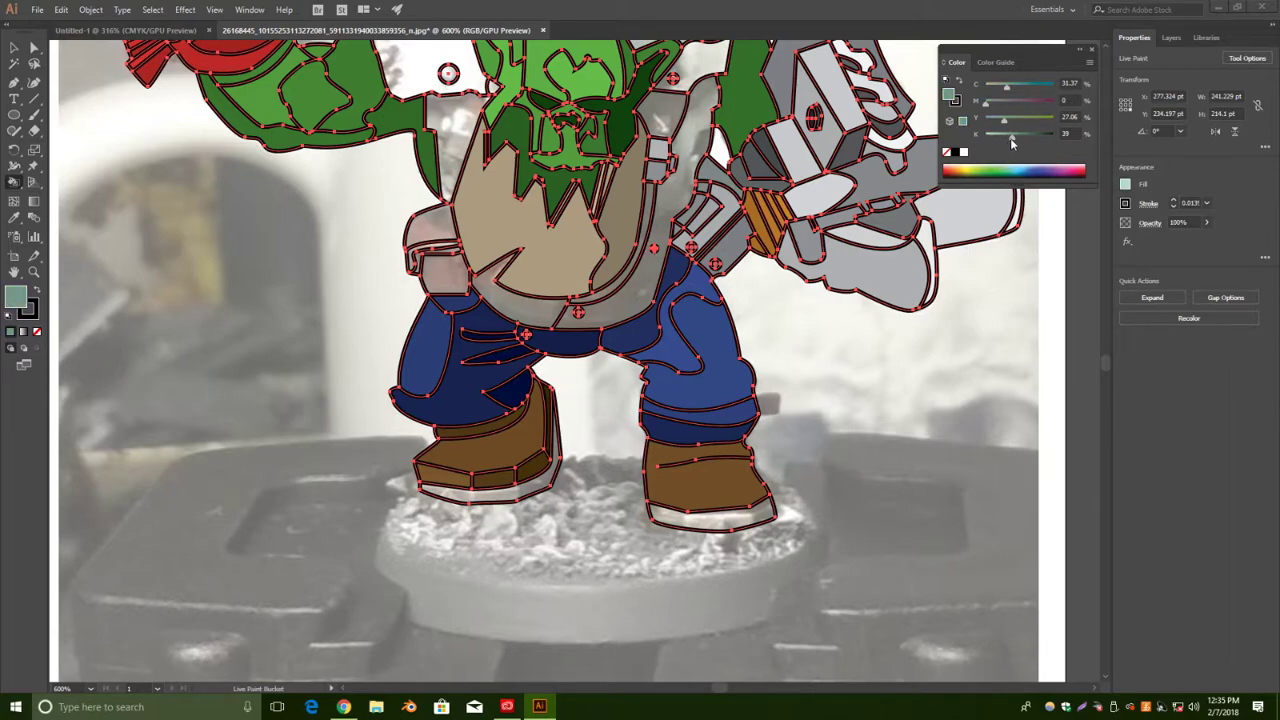
left_click(690, 514)
left_click(533, 500)
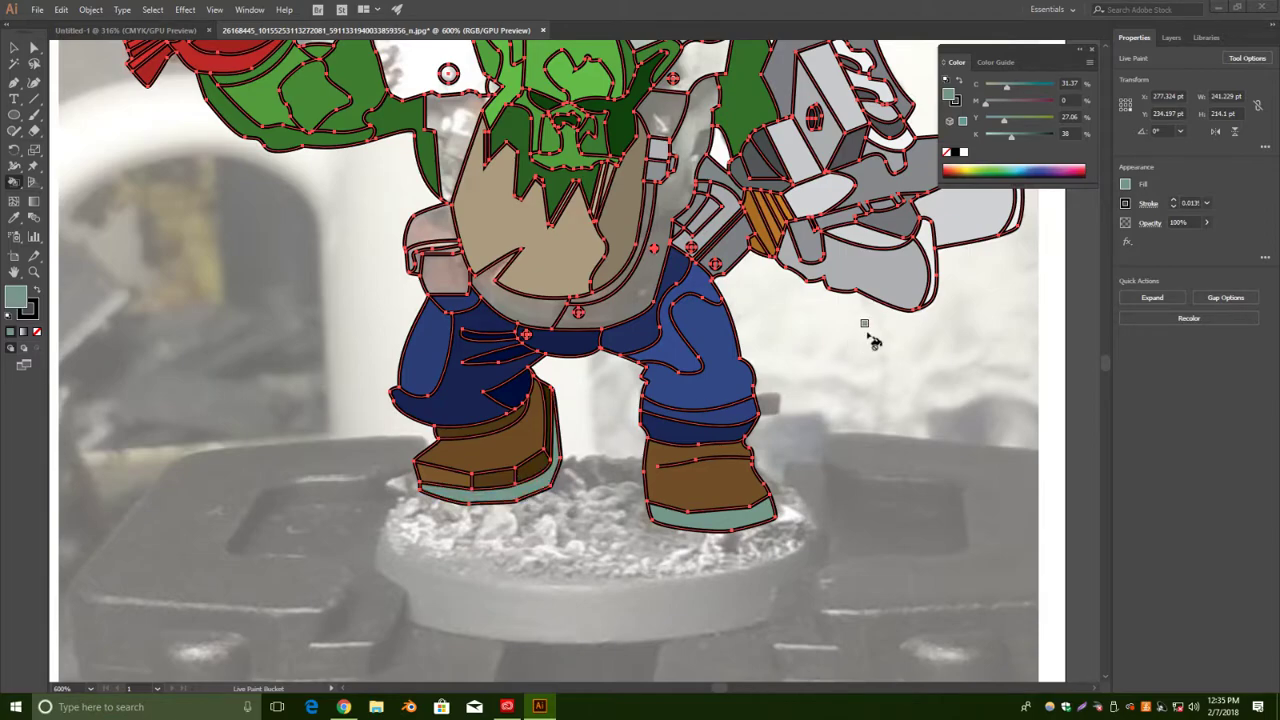
left_click_drag(627, 380, 677, 487)
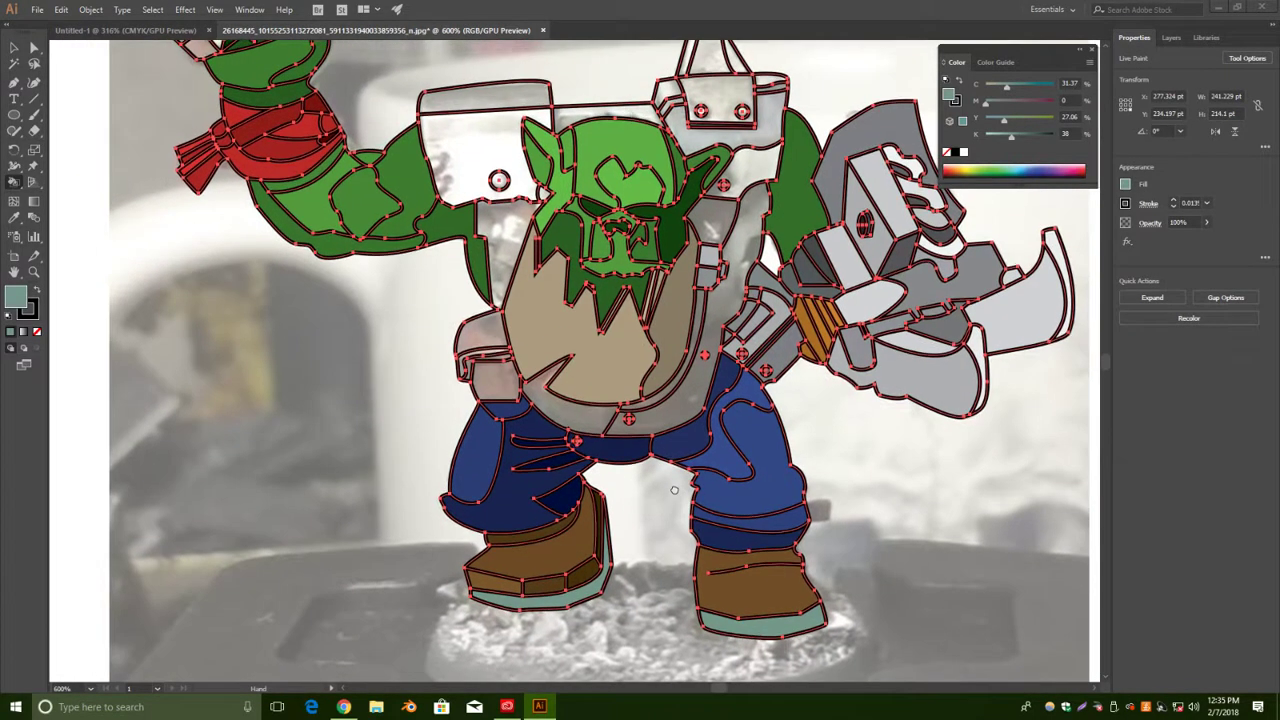
Recolour the soles of both boots with a light neutral grey.
left_click_drag(1011, 143, 1010, 137)
left_click(995, 166)
left_click(760, 625)
left_click(576, 597)
Fill the belt pouch with orange-brown (M 36.47, Y 70.98), using K 40 for the flap and K 68 for the lower body.
mouse_move(386, 358)
left_mouse_down()
mouse_move(397, 380)
mouse_move(432, 384)
left_mouse_up()
left_click(983, 168)
left_click_drag(983, 168, 1012, 138)
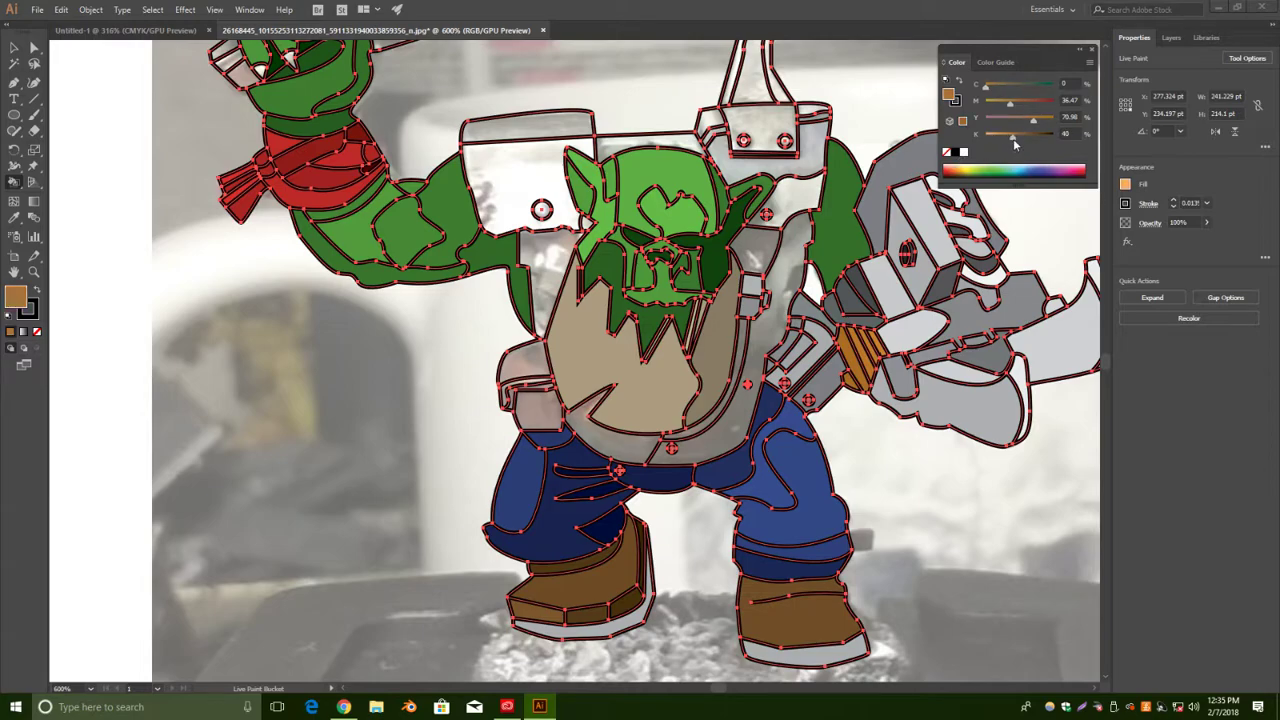
left_click(525, 365)
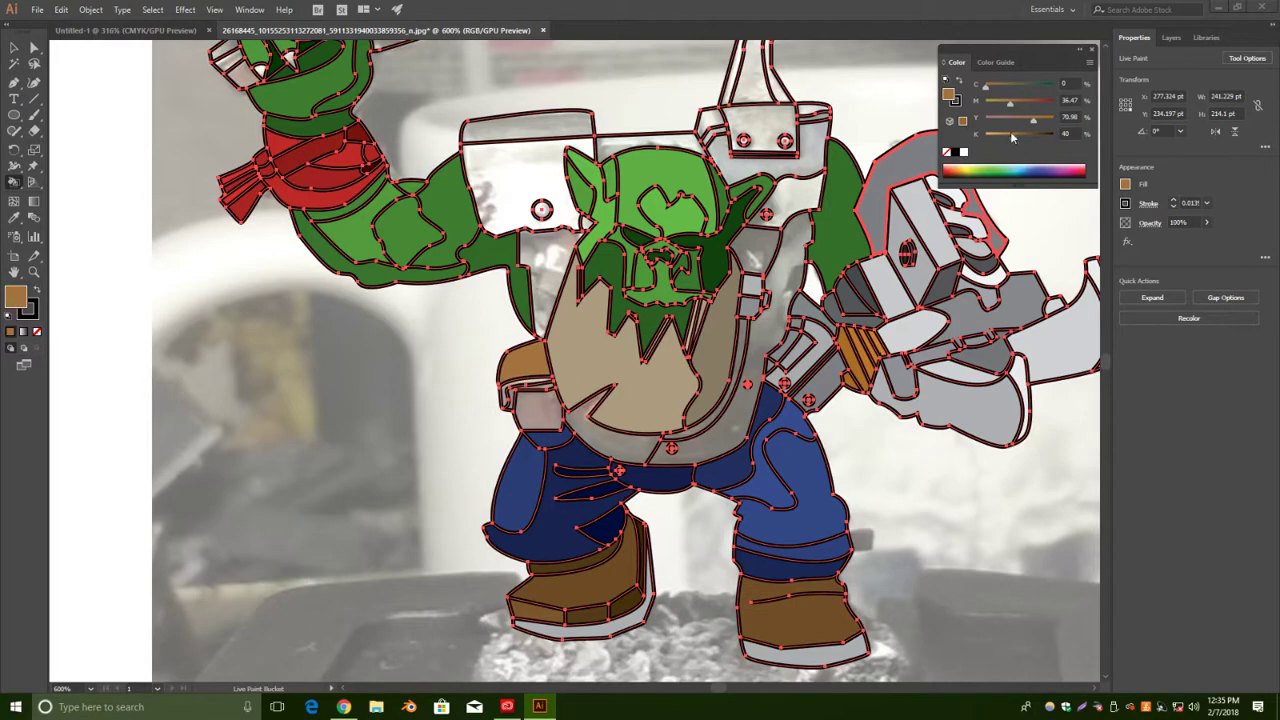
left_click_drag(1017, 142, 1003, 140)
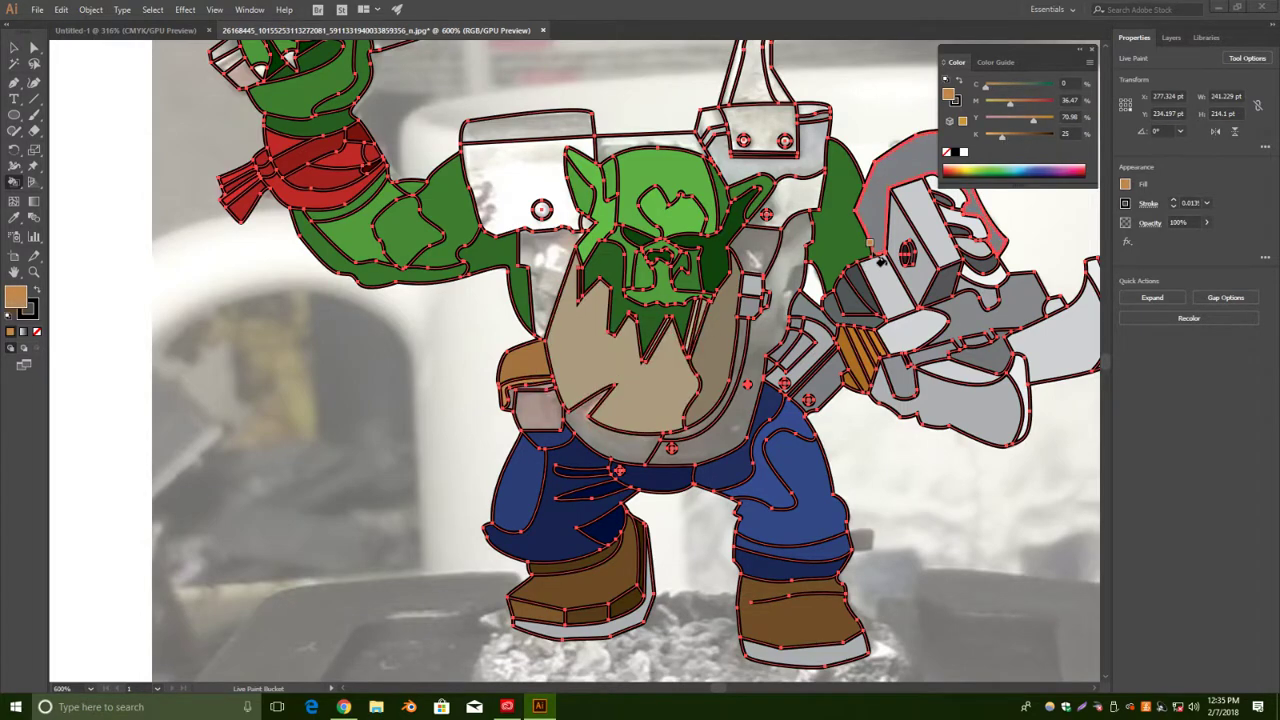
left_click_drag(1008, 141, 1014, 141)
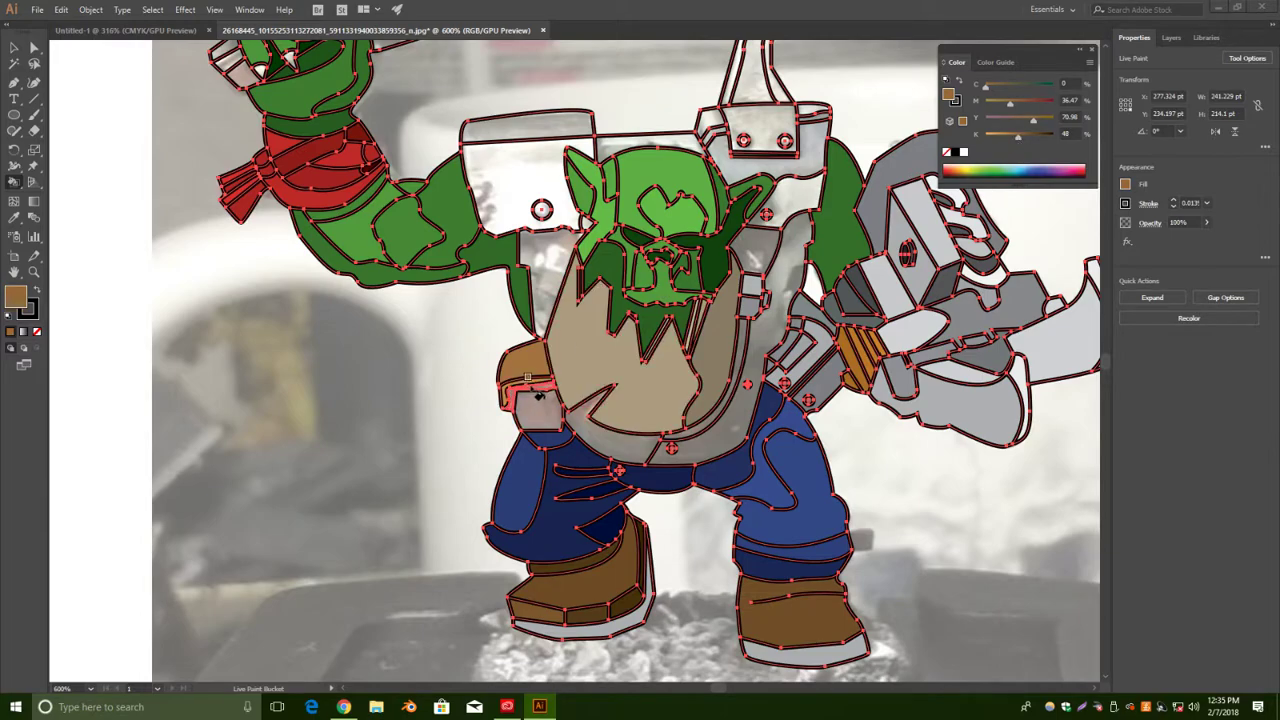
left_click_drag(1018, 136, 1031, 136)
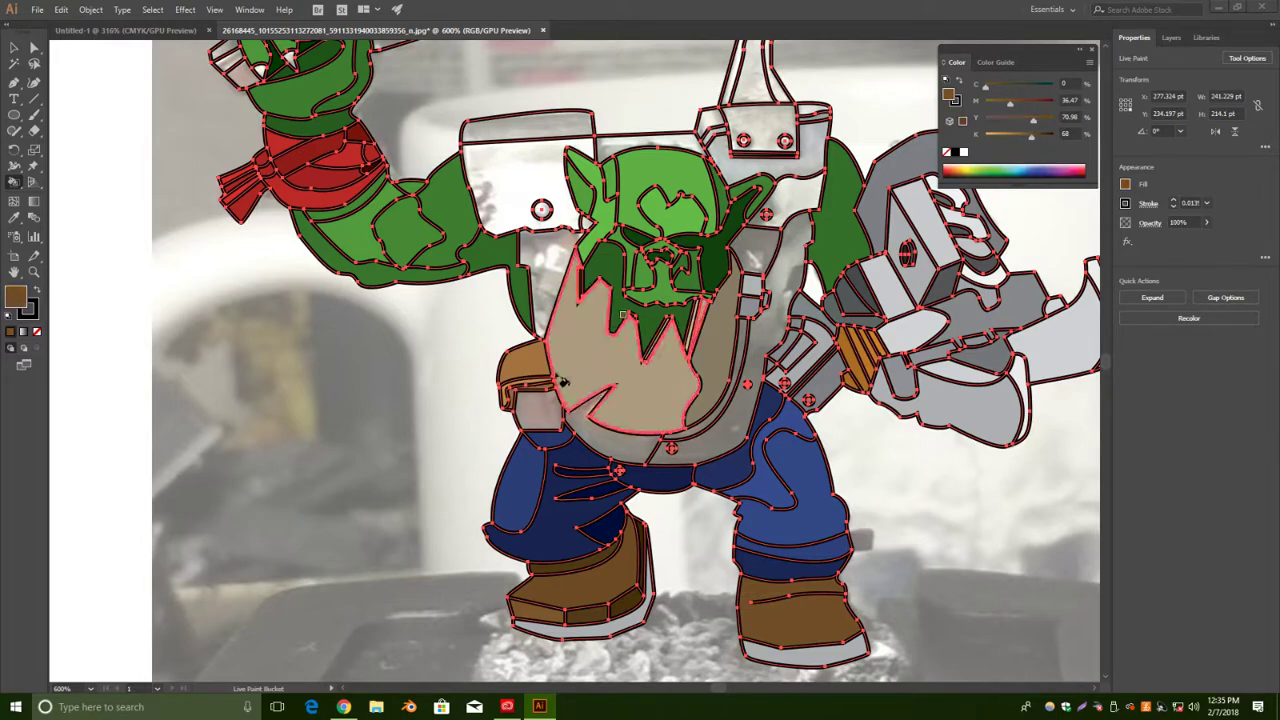
left_click(530, 410)
Fill the shoulder plate beside the raised arm with light neutral grey and its upper edge strip at K 5.
key("space")
left_click_drag(428, 356, 465, 467)
left_click_drag(766, 189, 722, 179)
mouse_move(1006, 173)
left_mouse_down()
mouse_move(988, 168)
mouse_move(1002, 136)
mouse_move(1020, 136)
left_mouse_up()
left_click(788, 274)
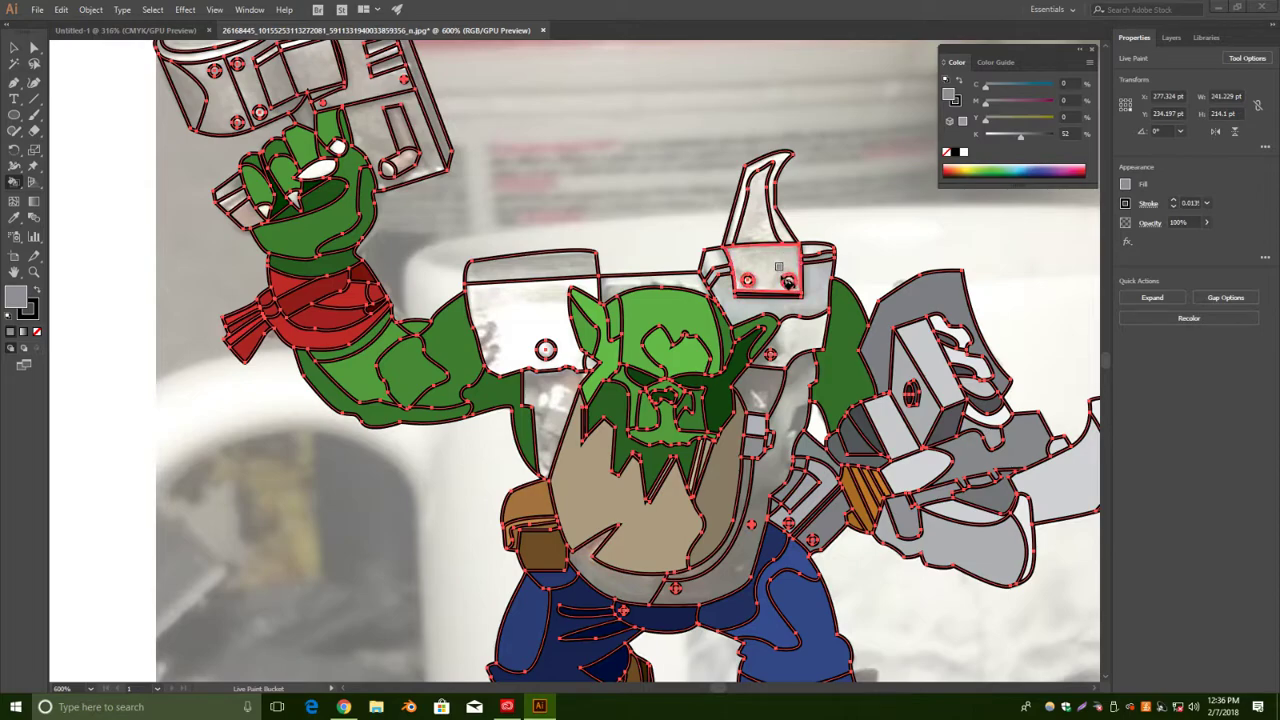
left_click(549, 312)
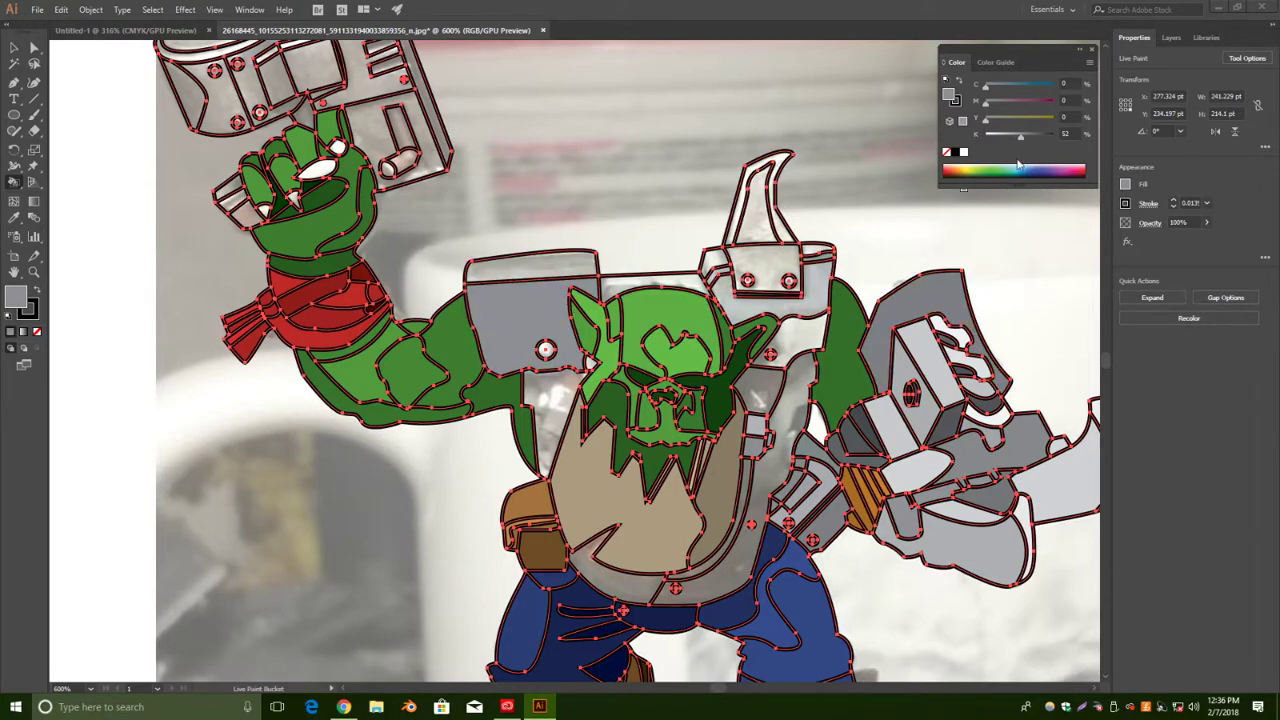
left_click_drag(1019, 140, 988, 136)
left_click(560, 310)
left_click(588, 264)
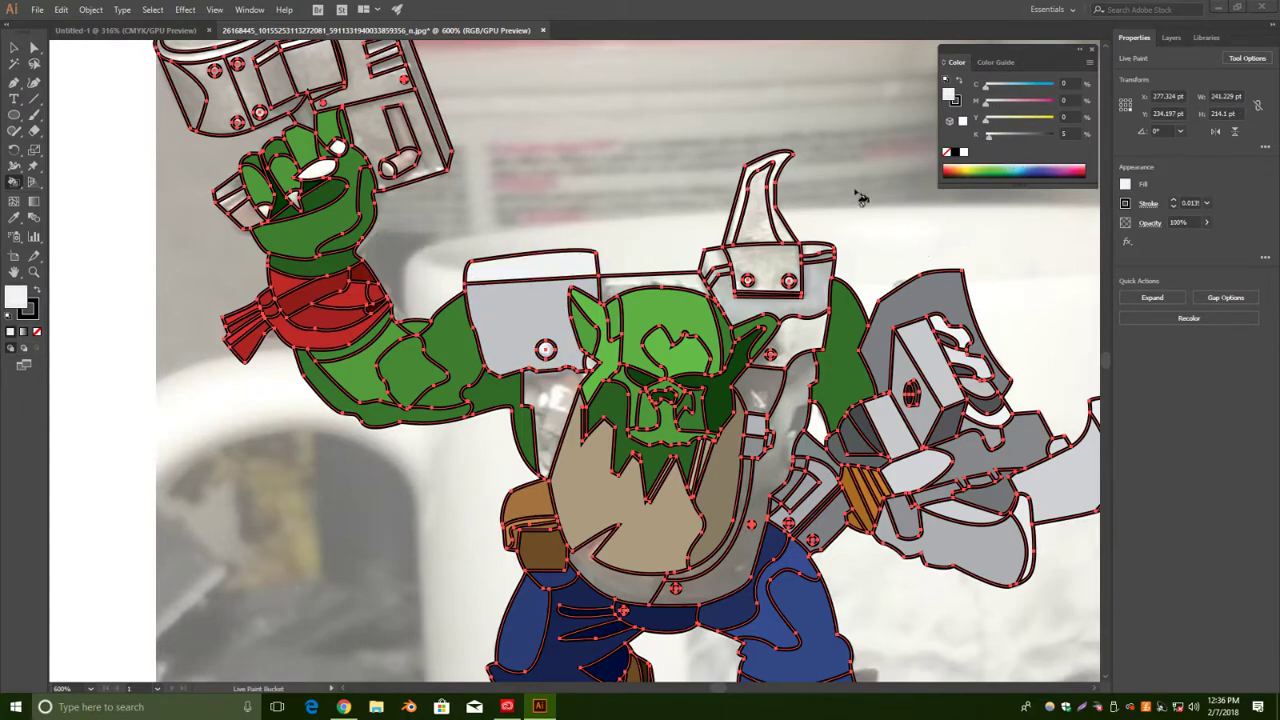
Fill the other shoulder armour's upper rim at K 5 and its main plate with grey at K 38.
left_click(816, 254)
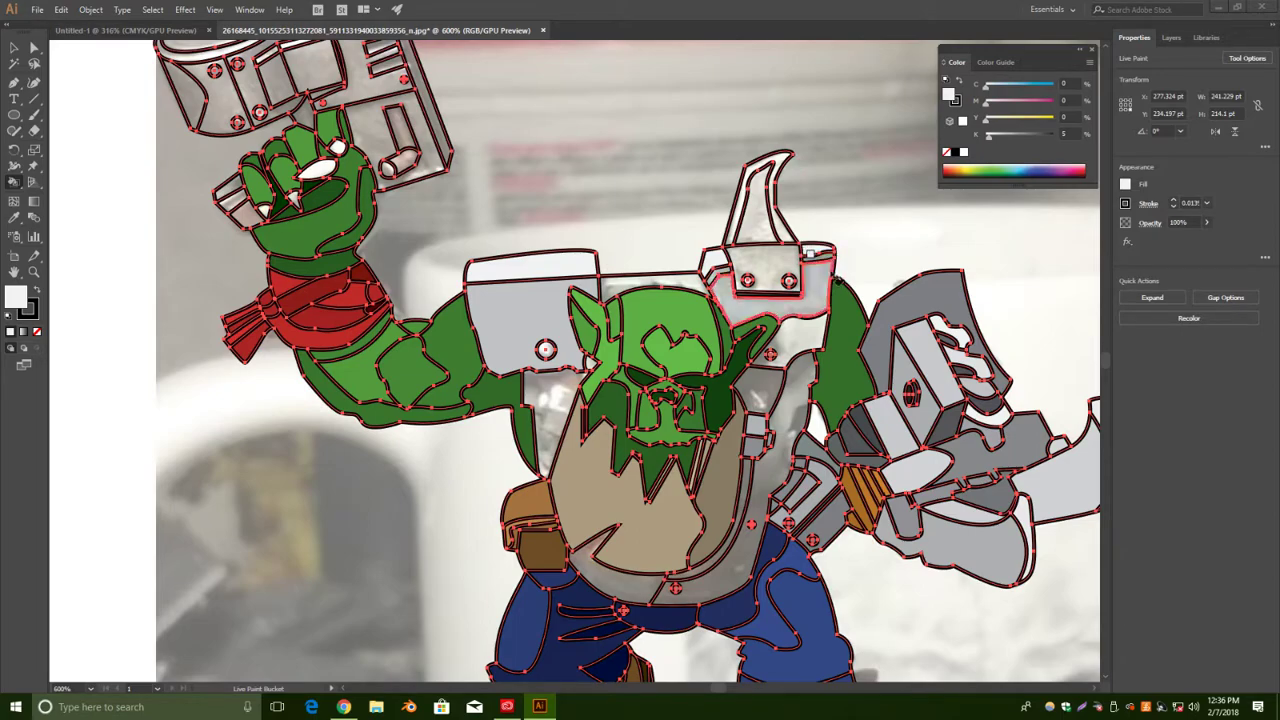
left_click_drag(991, 143, 1025, 146)
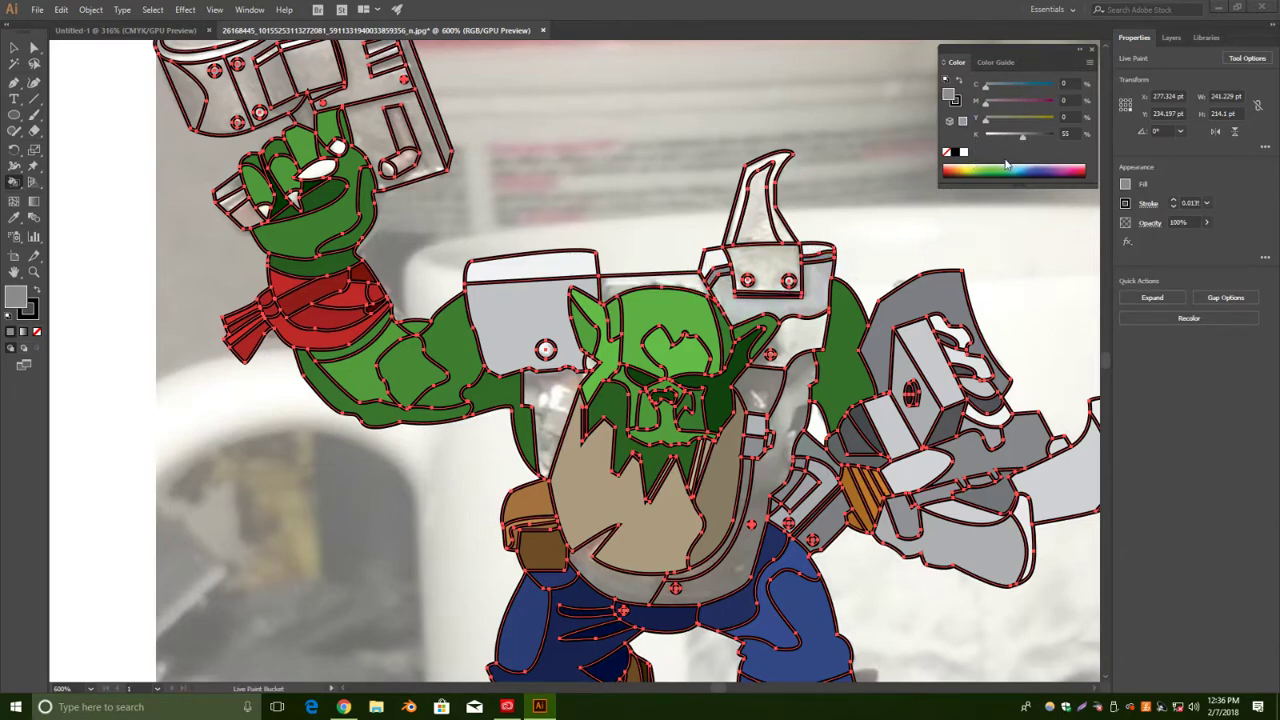
left_click_drag(1020, 141, 1010, 141)
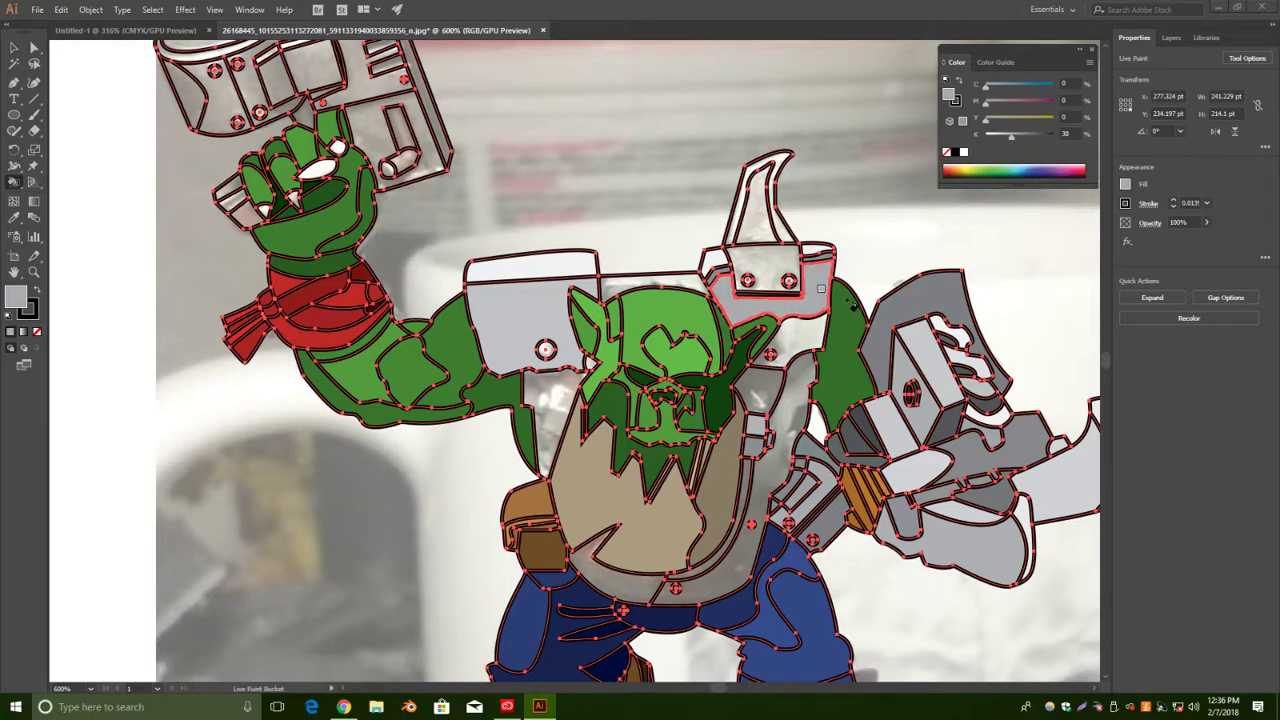
Fill the shoulder spike with very light grey, keeping its outer edges paler than the centre.
left_click_drag(1012, 140, 997, 140)
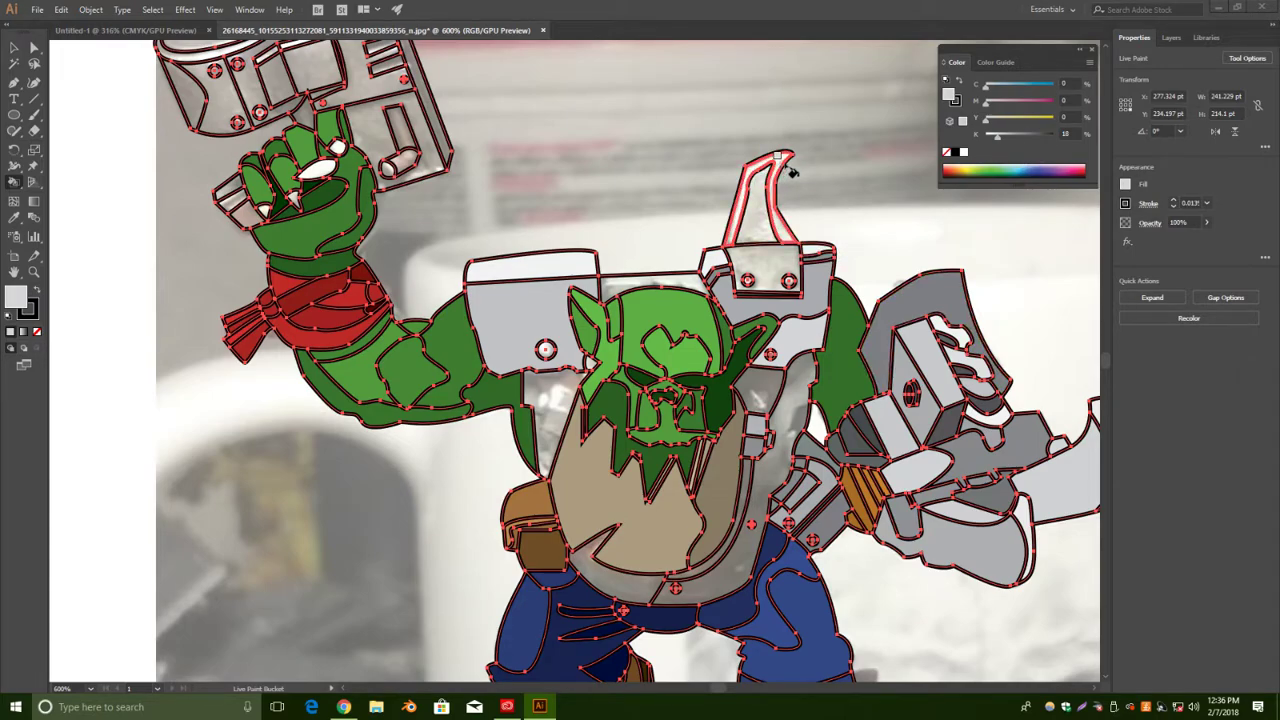
left_click(788, 172)
mouse_move(996, 140)
left_mouse_down()
mouse_move(984, 140)
mouse_move(1002, 138)
left_mouse_up()
left_click(792, 166)
left_click(757, 229)
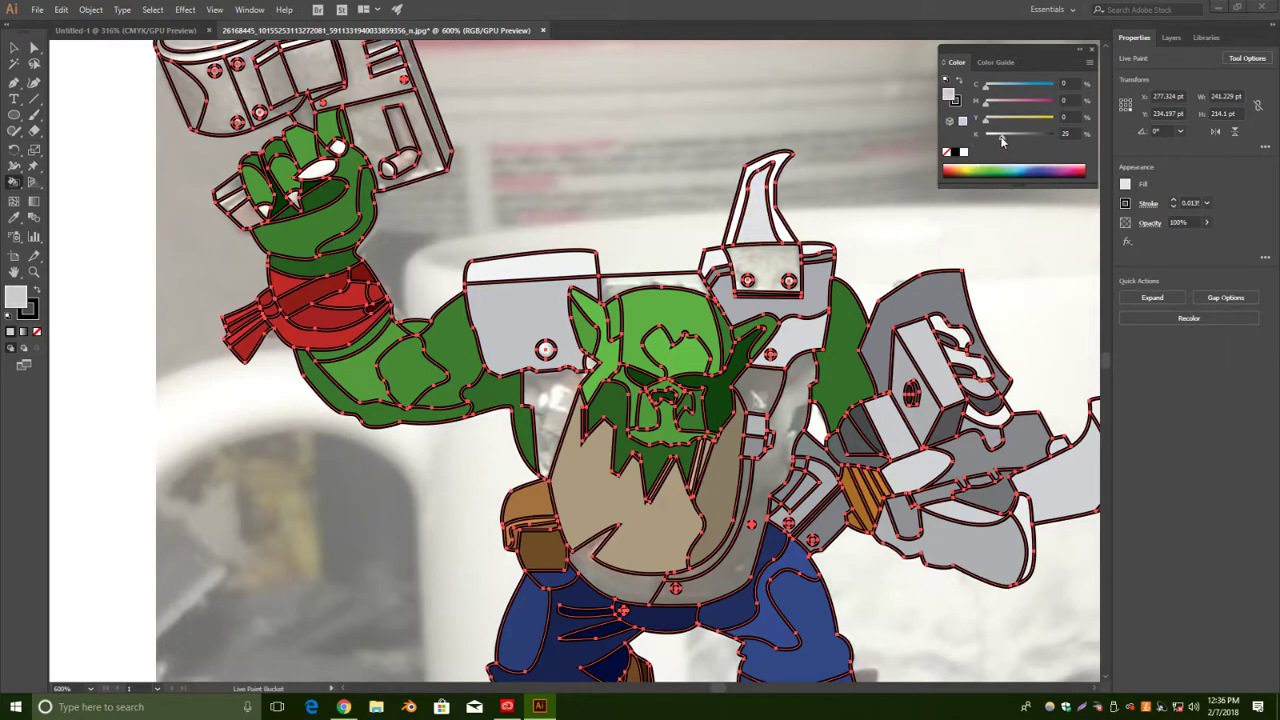
Fill the spike's riveted bracket at K 25, shade the narrow strips around it at K 86, and darken the shoulder plate to K 40.
left_click(785, 259)
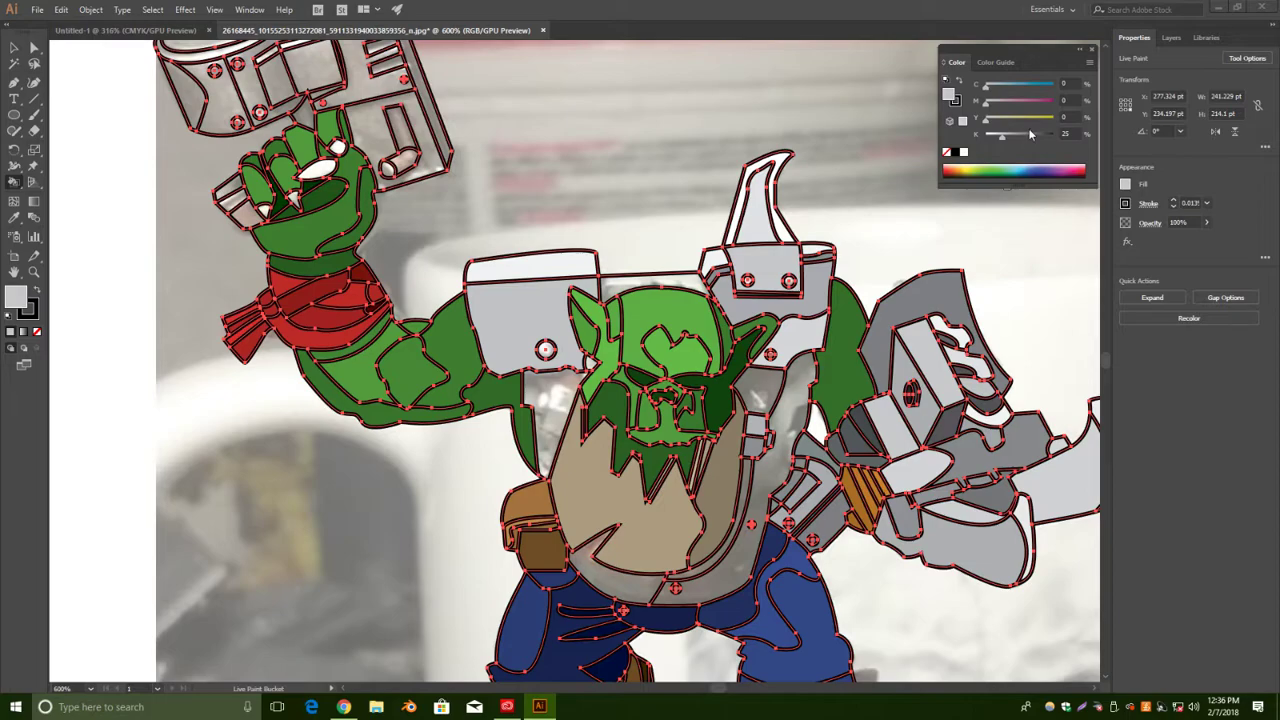
left_click_drag(1004, 142, 1044, 137)
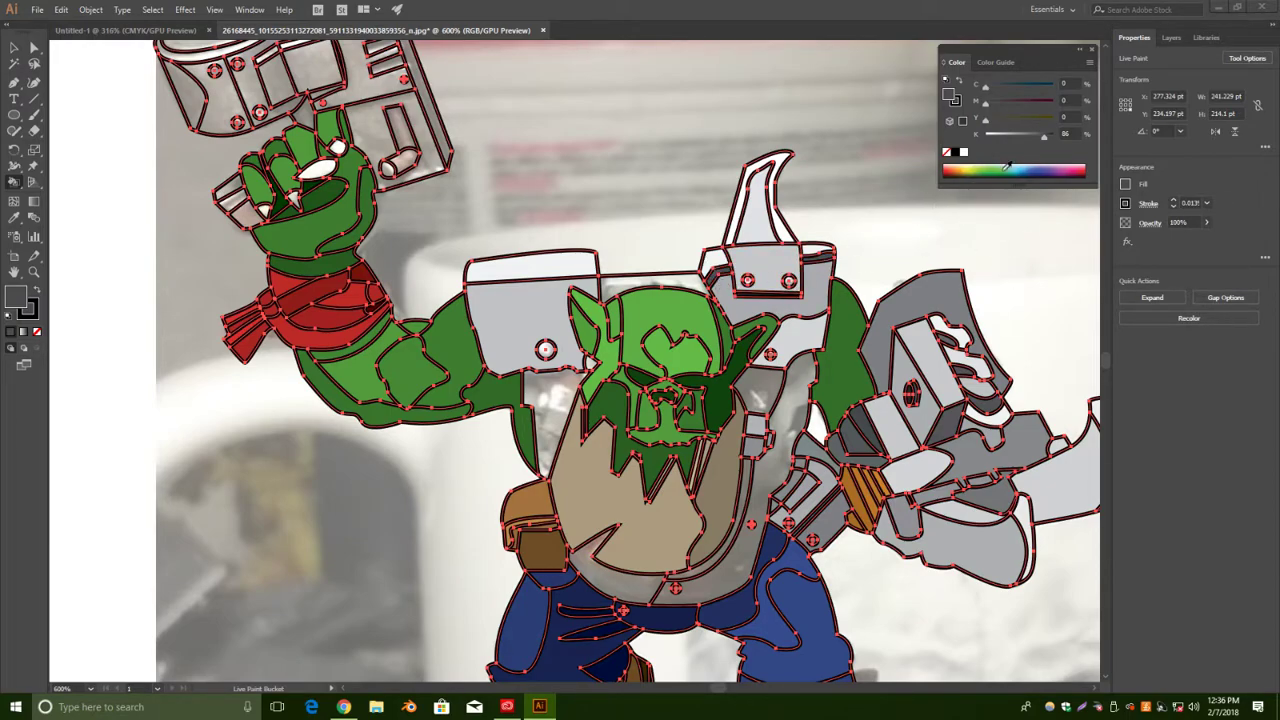
left_click_drag(1045, 138, 1012, 136)
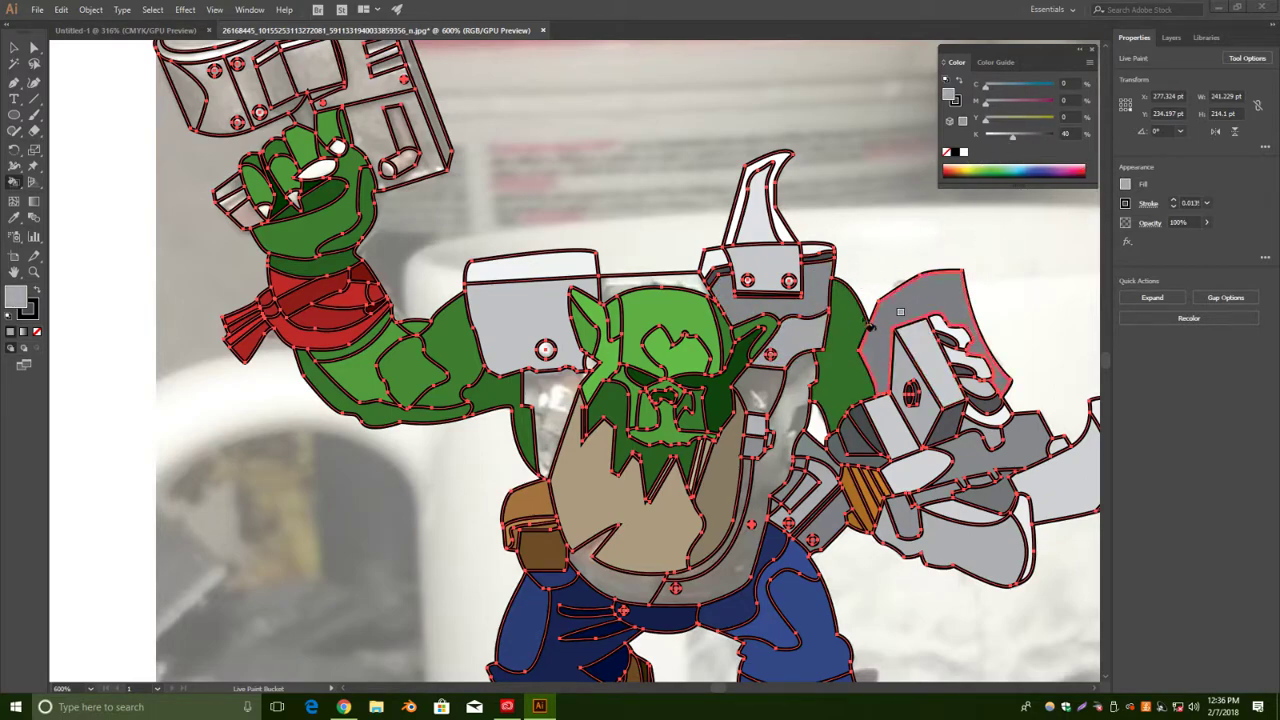
Fill the main side panel of the raised gun with neutral grey at K 40.
left_click_drag(485, 446, 432, 358)
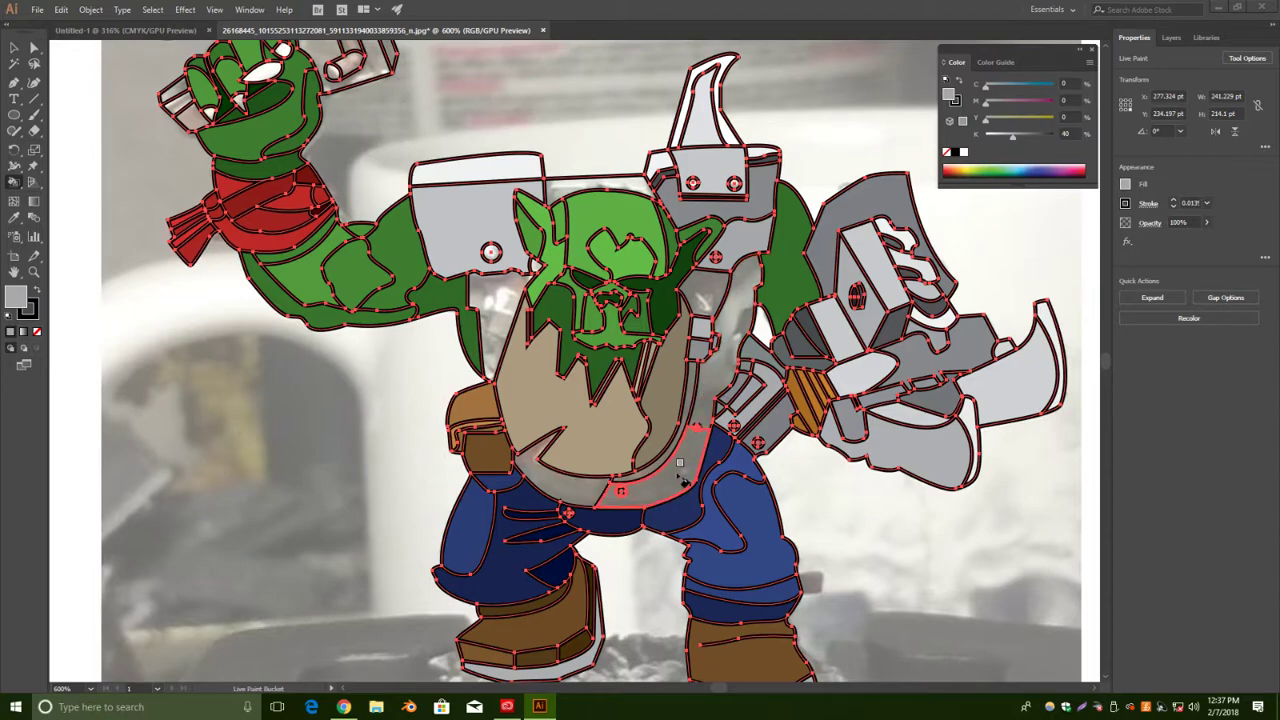
left_click_drag(364, 394, 432, 530)
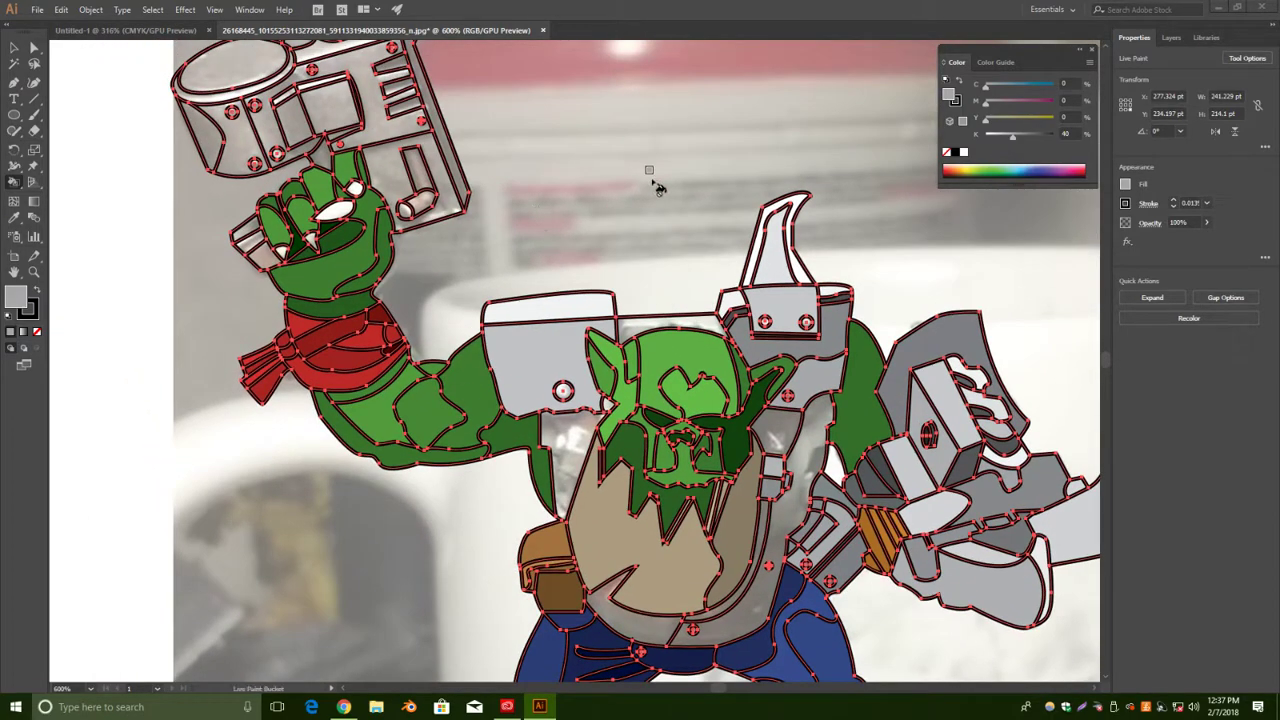
left_click_drag(671, 235, 652, 216)
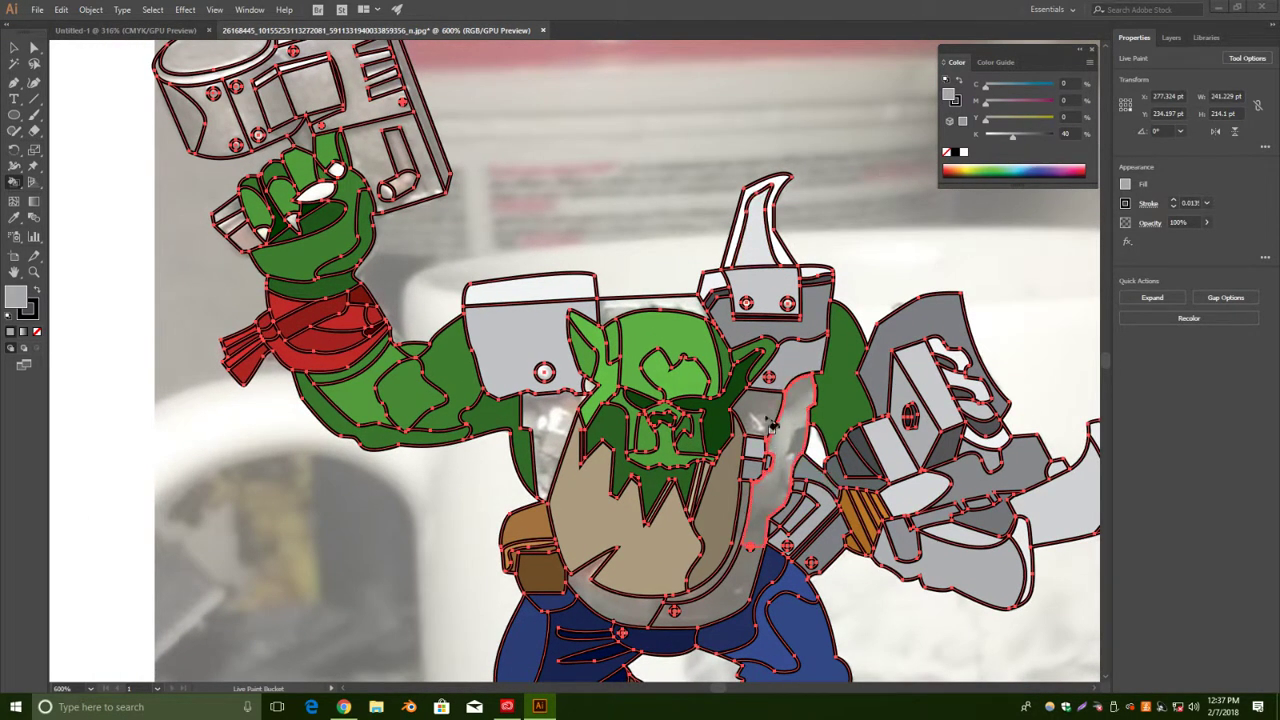
left_click_drag(760, 476, 914, 506)
mouse_move(787, 215)
left_mouse_down()
mouse_move(797, 294)
mouse_move(831, 223)
mouse_move(906, 240)
left_mouse_up()
left_click(668, 227)
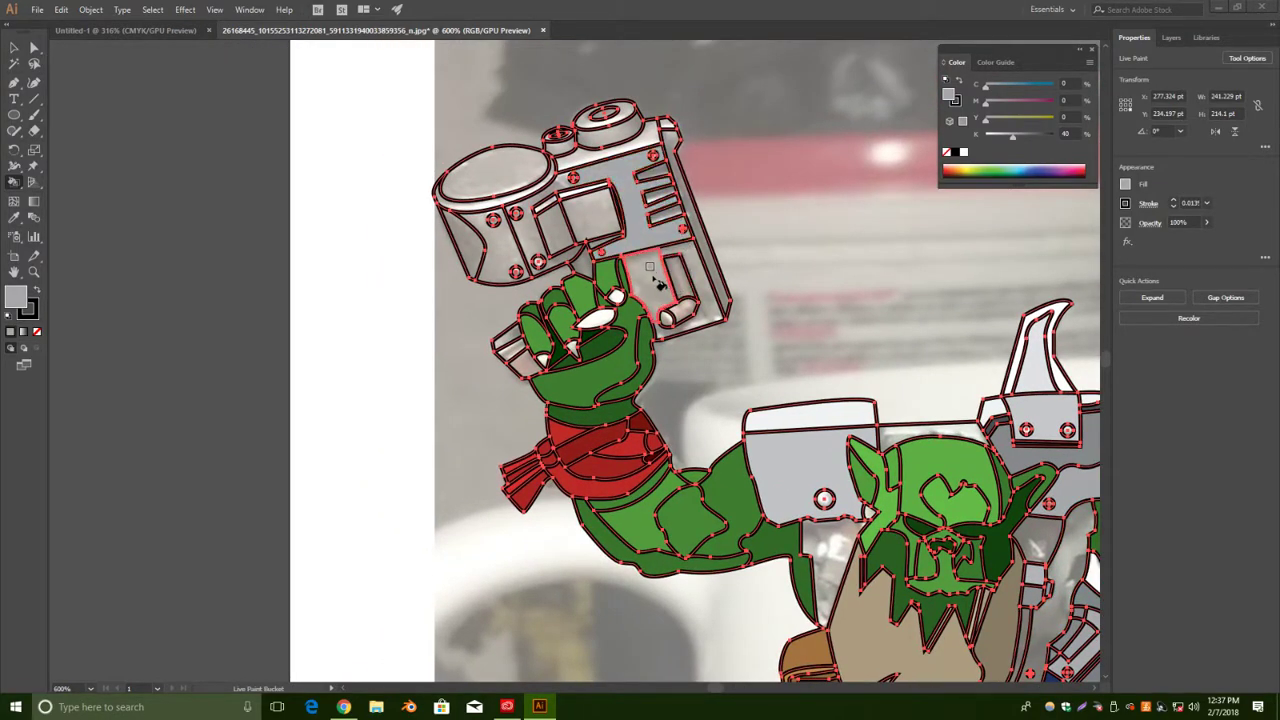
Fill the raised gun's upper surface and barrel rim with light grey at K 19 and the barrel opening at K 50.
left_click_drag(1012, 142, 997, 141)
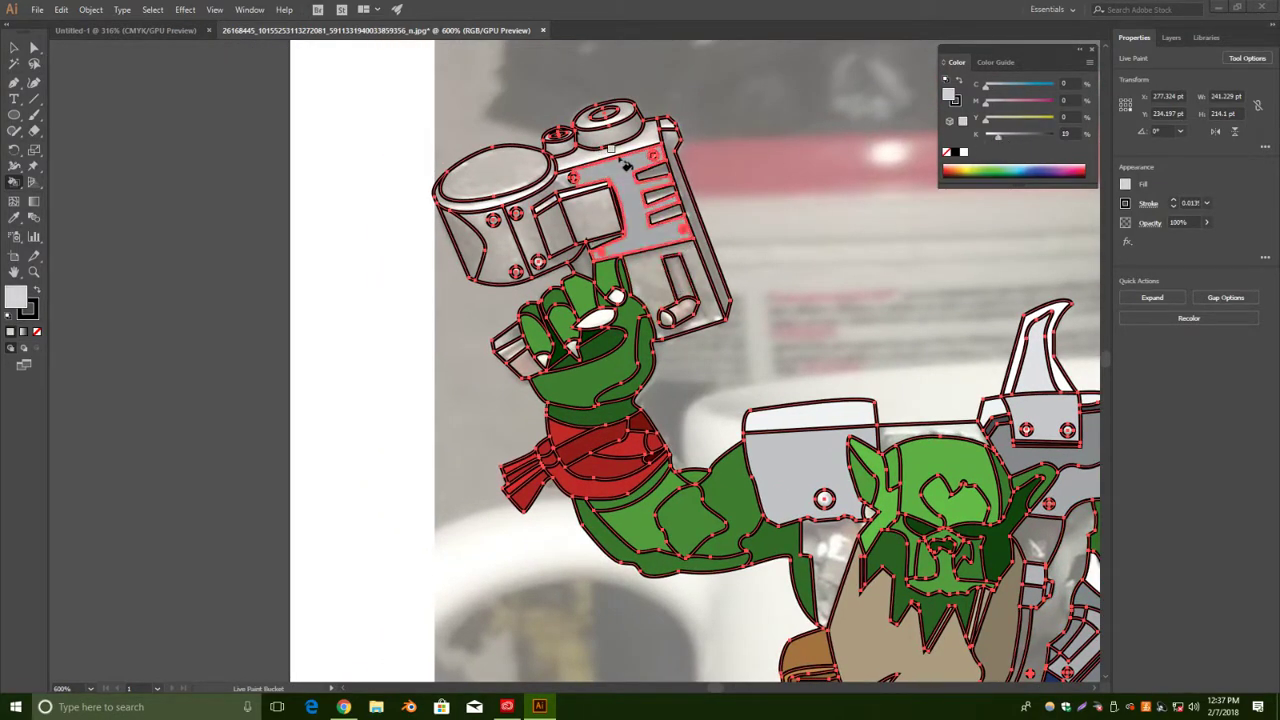
left_click(630, 114)
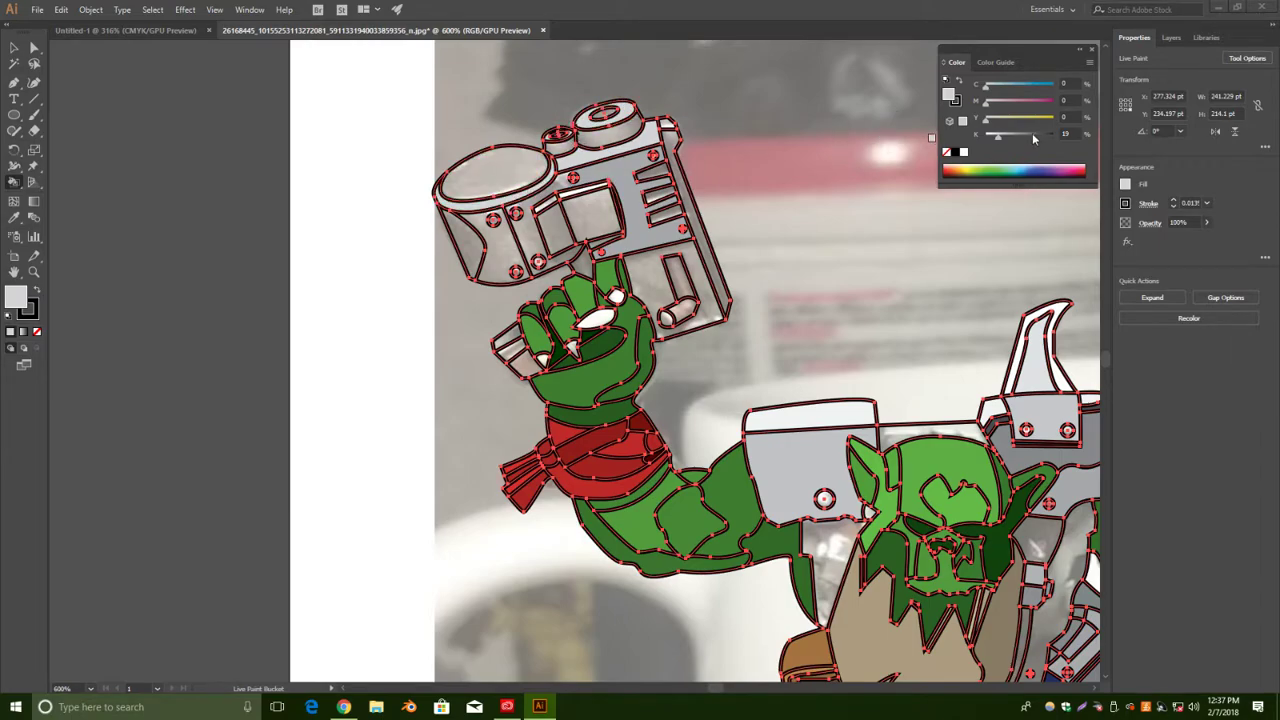
left_click_drag(1004, 137, 988, 137)
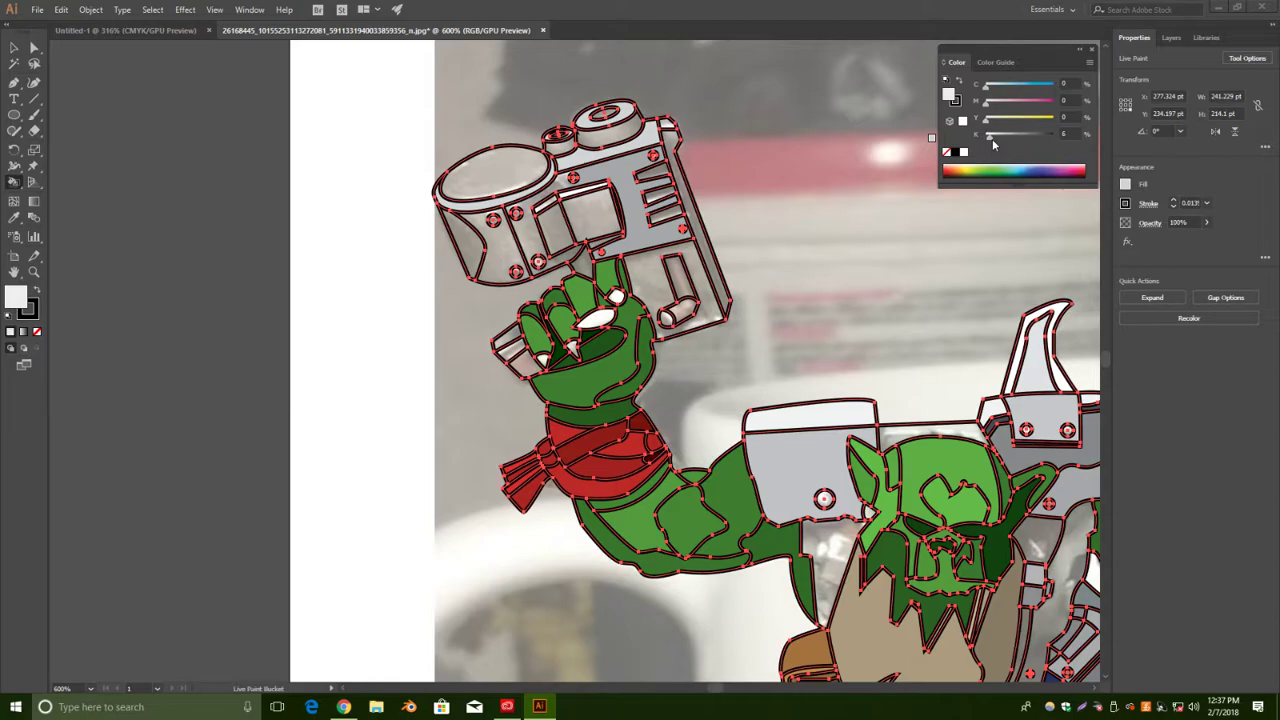
left_click(580, 202)
left_click_drag(989, 140, 1019, 136)
left_click(480, 175)
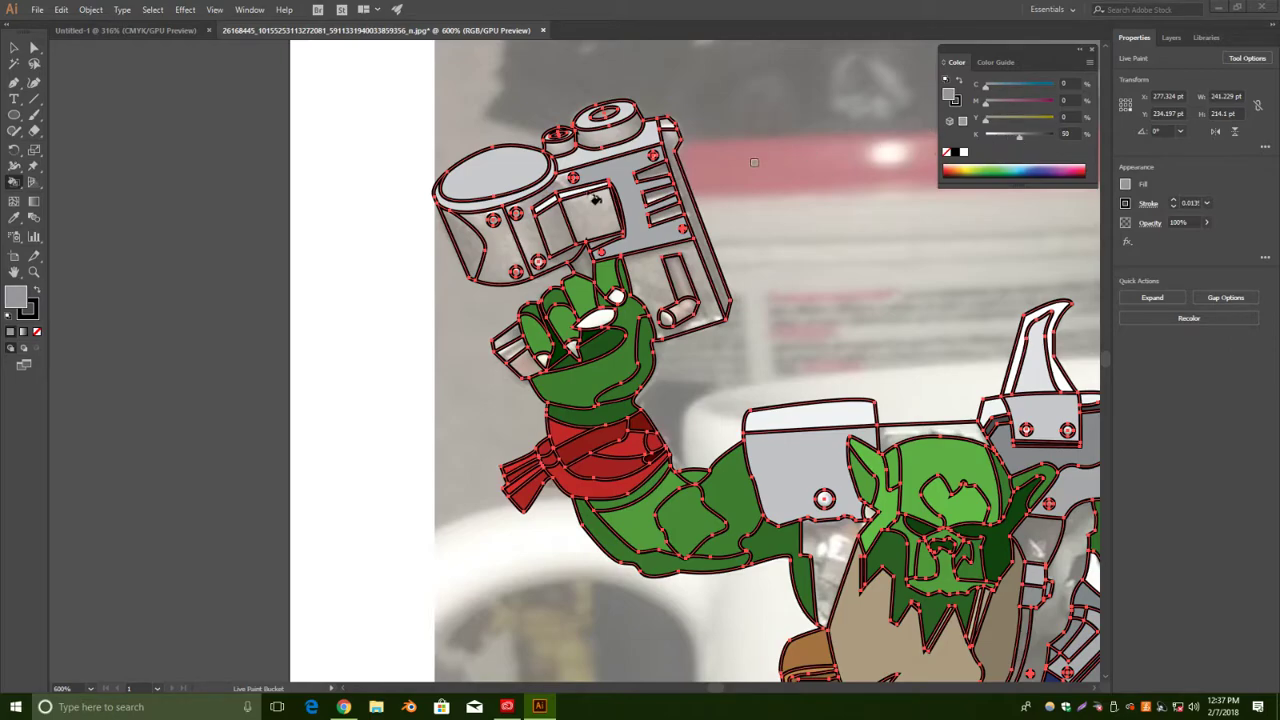
left_click(500, 176)
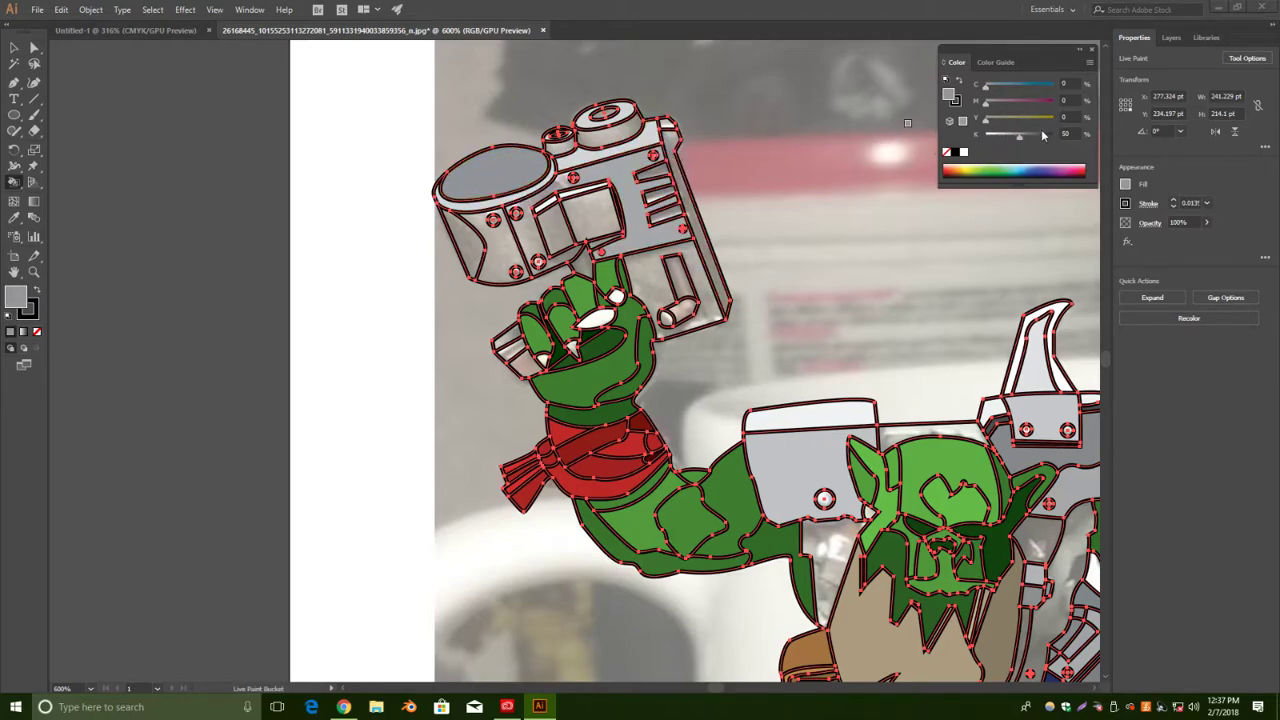
Fill the large knob's side at K 37, the small knob at K 52, and the vent slots and barrel's shaded side at K 64.
left_click_drag(1016, 142, 1010, 137)
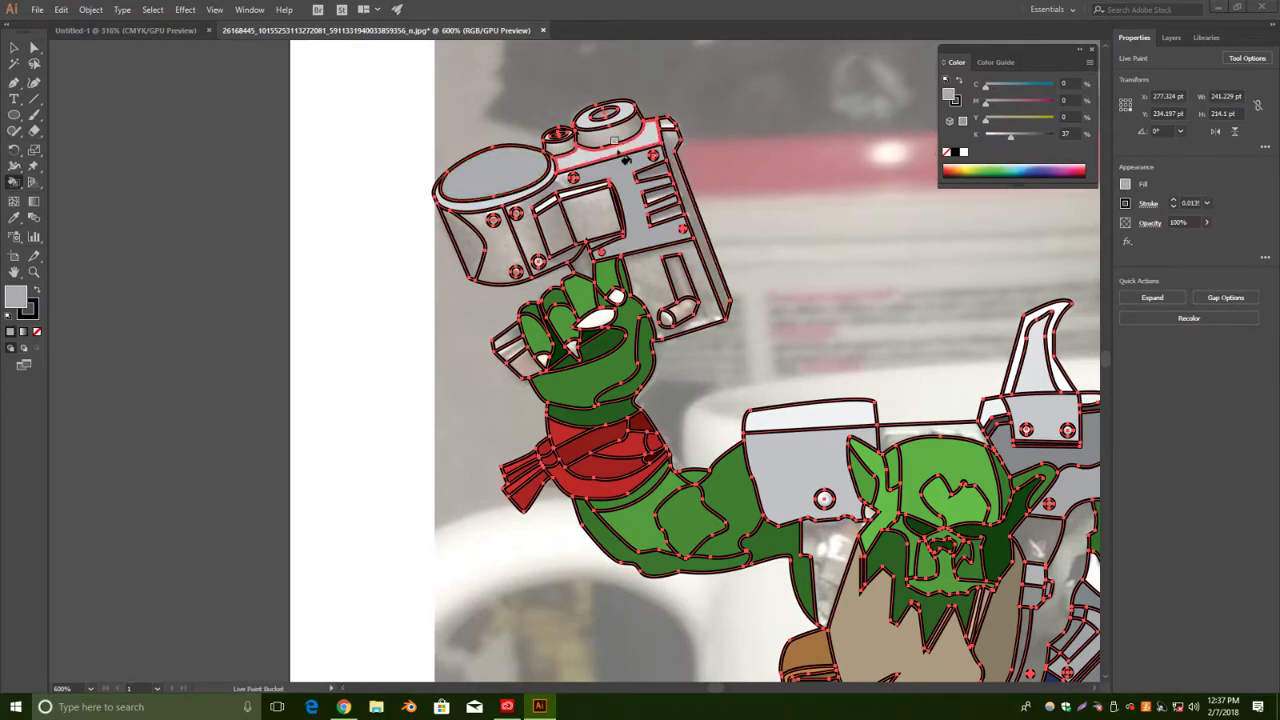
left_click(615, 128)
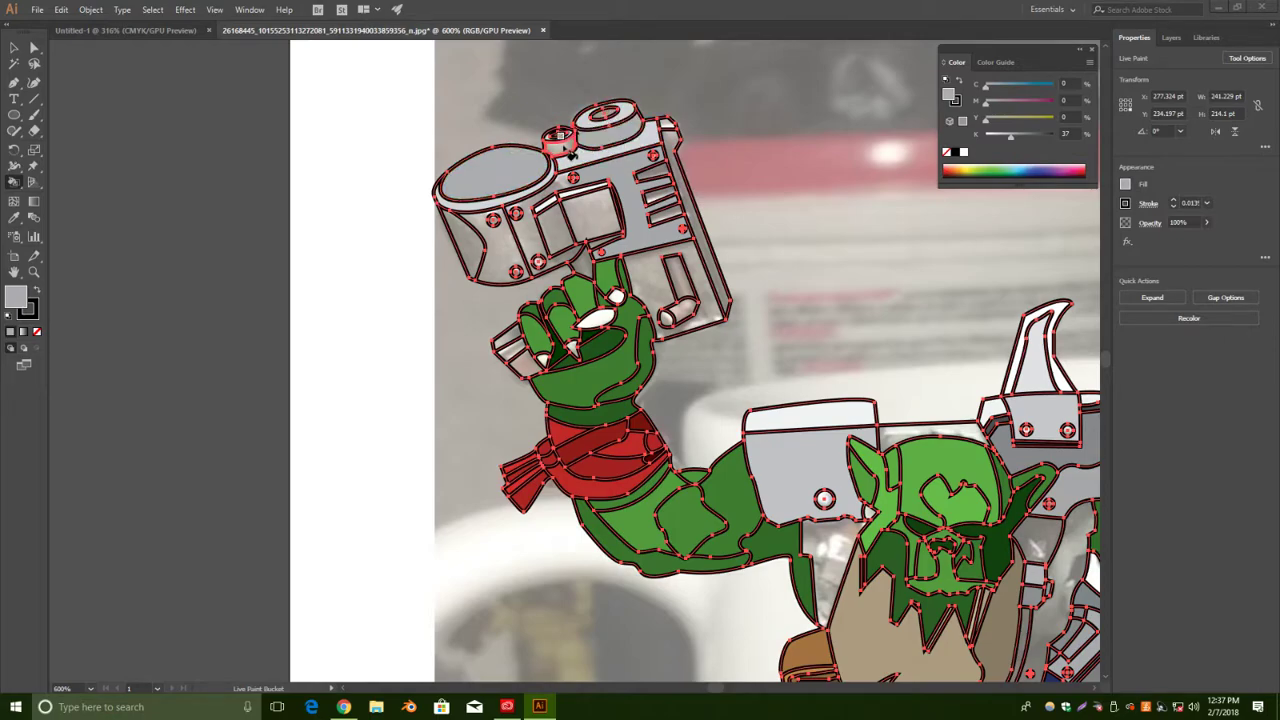
left_click_drag(1012, 142, 1020, 137)
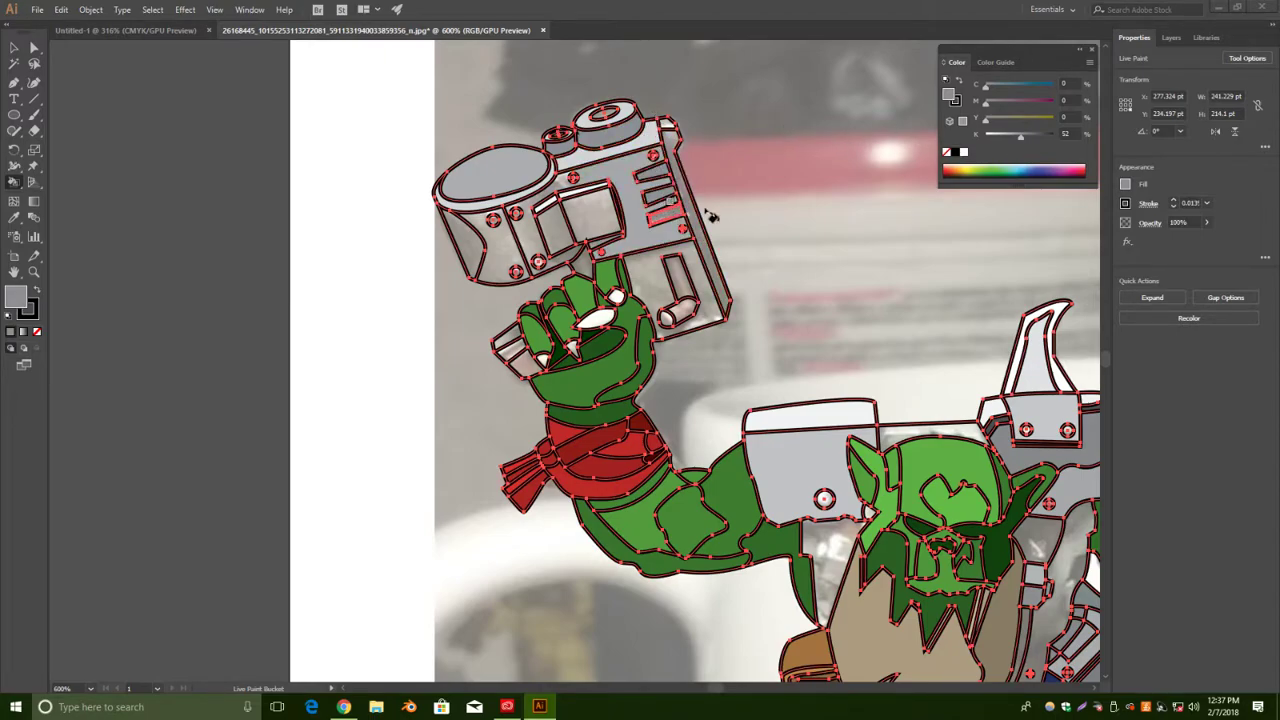
left_click_drag(1024, 143, 1028, 136)
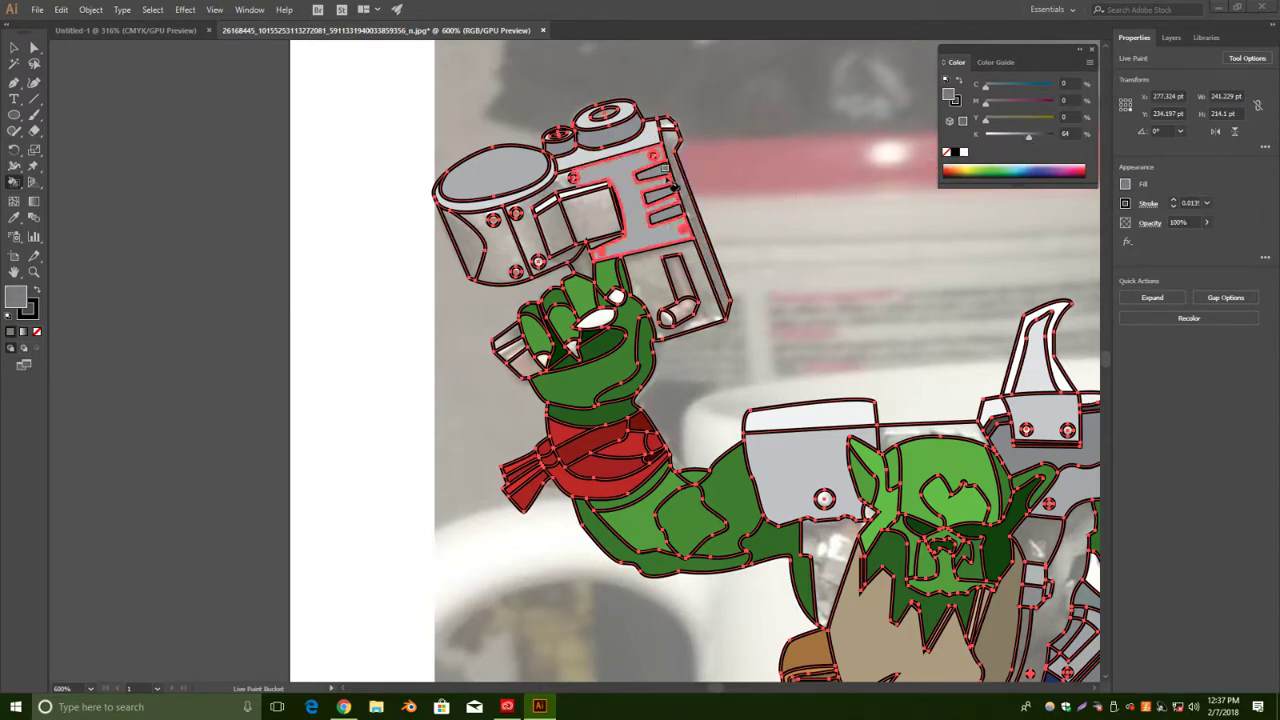
left_click(672, 215)
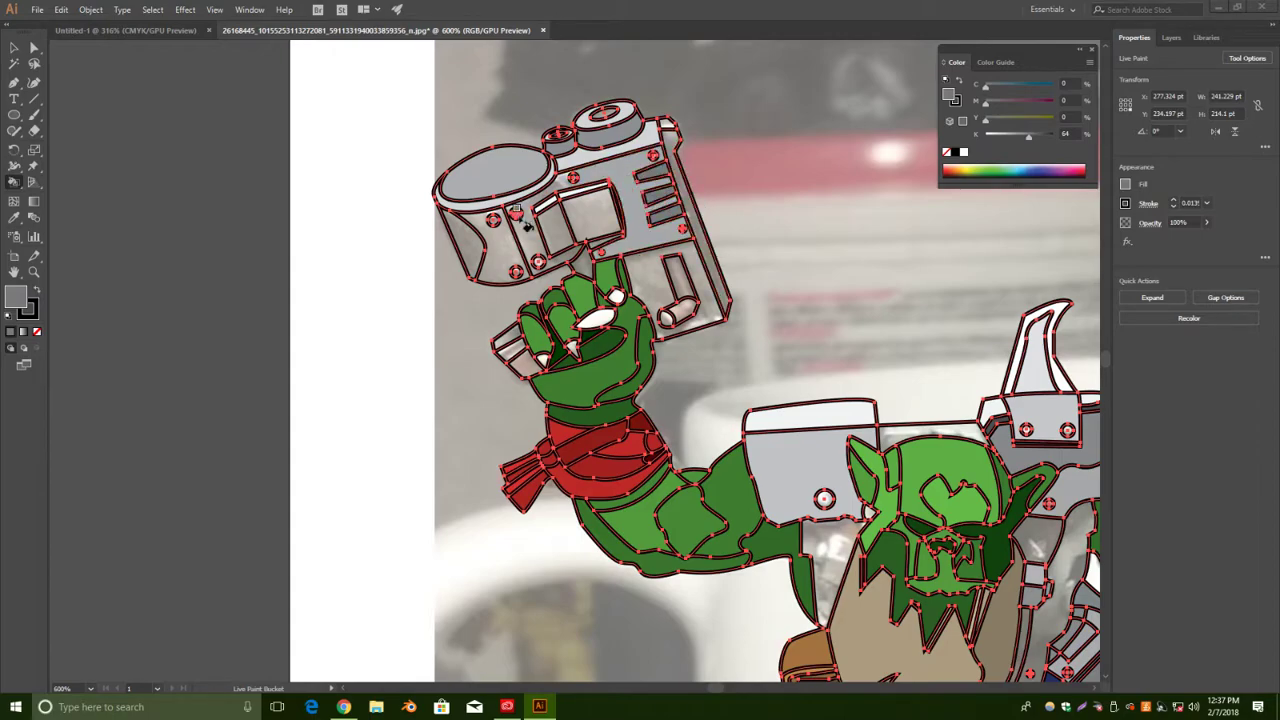
left_click(470, 250)
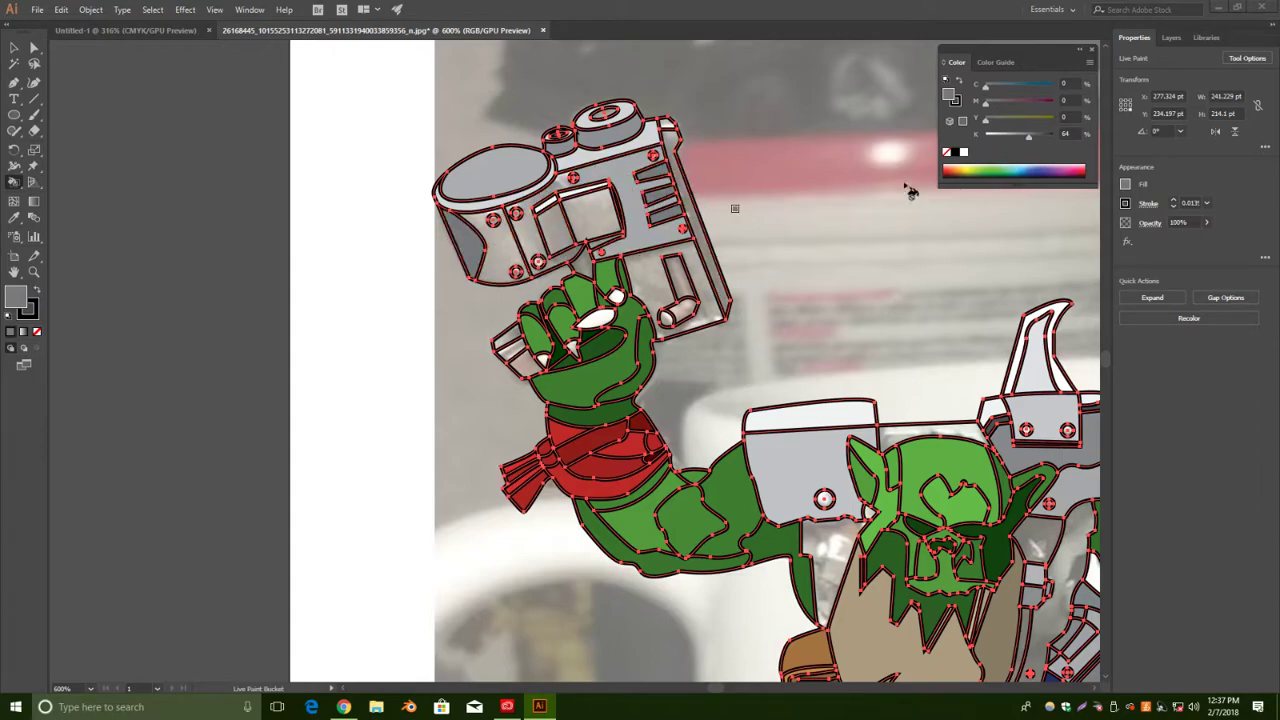
Fill the rest of the barrel's side with grey at K 48 and the gun's lower side panel at K 40.
left_click_drag(1025, 134, 1017, 141)
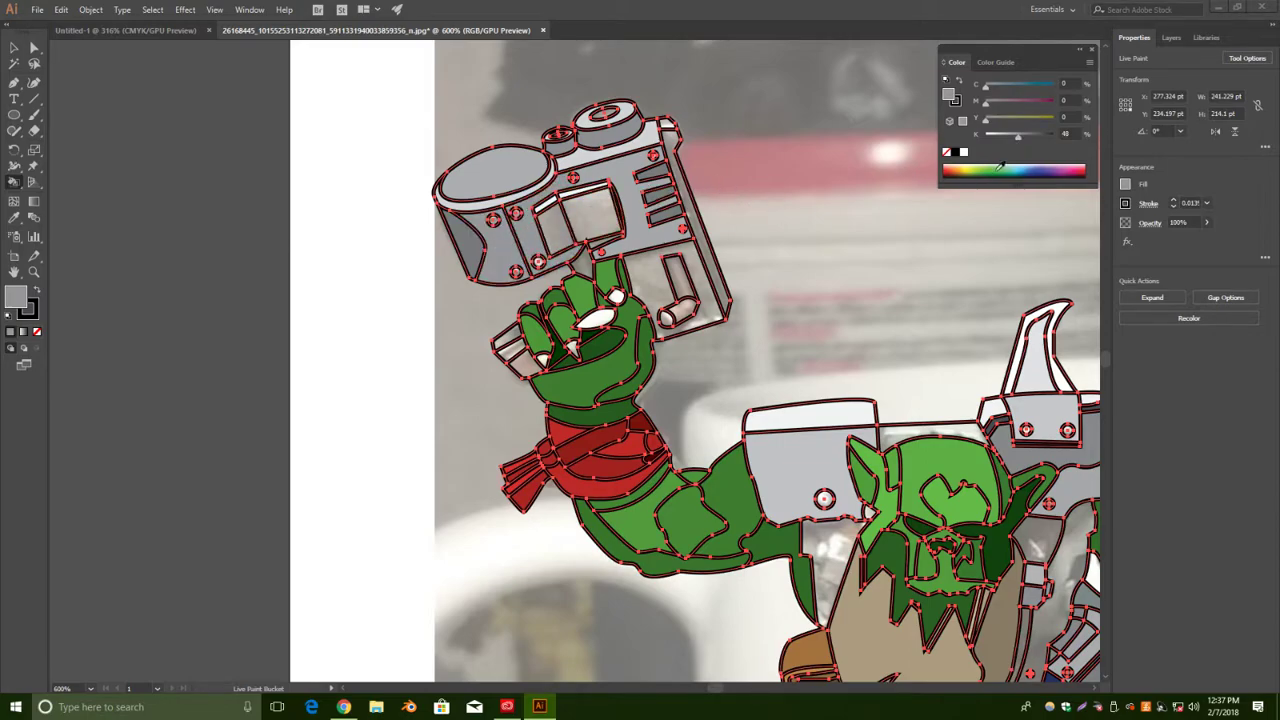
left_click_drag(1013, 142, 1012, 141)
left_click(653, 286)
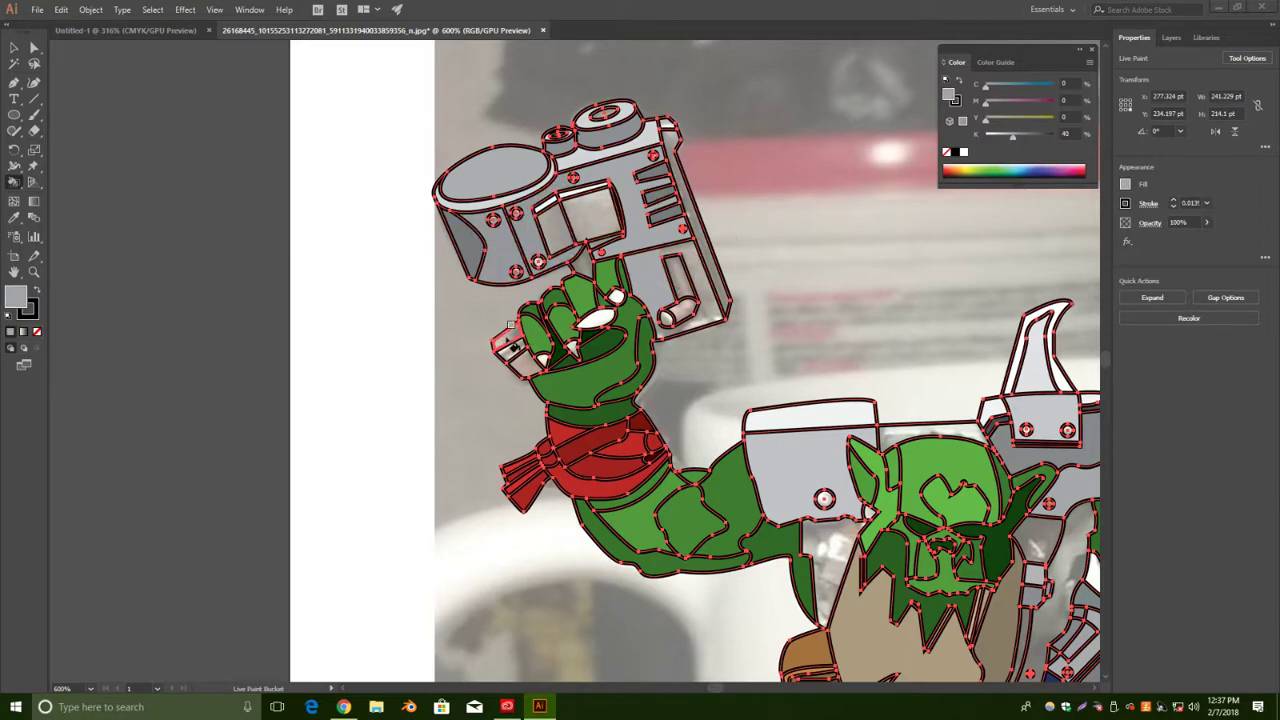
Fill the gun handle's end below the fist with greys at K 40 and K 28, and lighten the fill colour to K 19.
left_click(524, 362)
left_click_drag(1008, 140, 1004, 138)
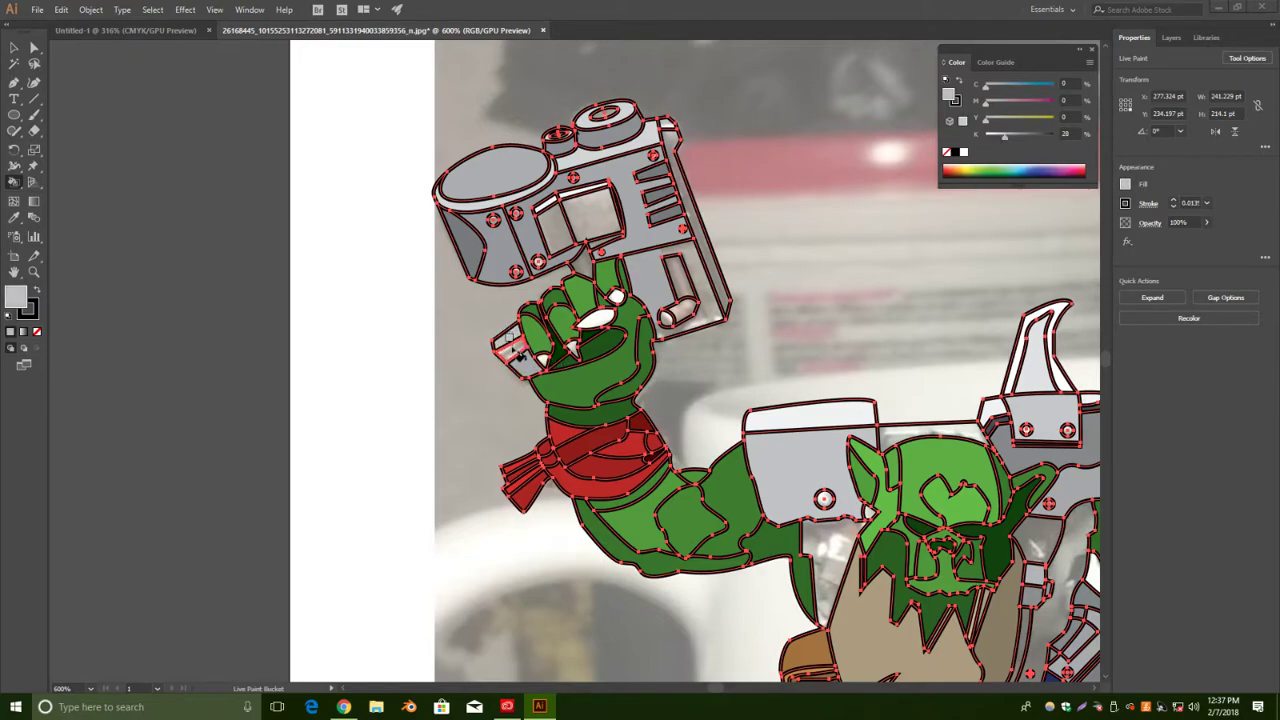
left_click_drag(998, 140, 998, 140)
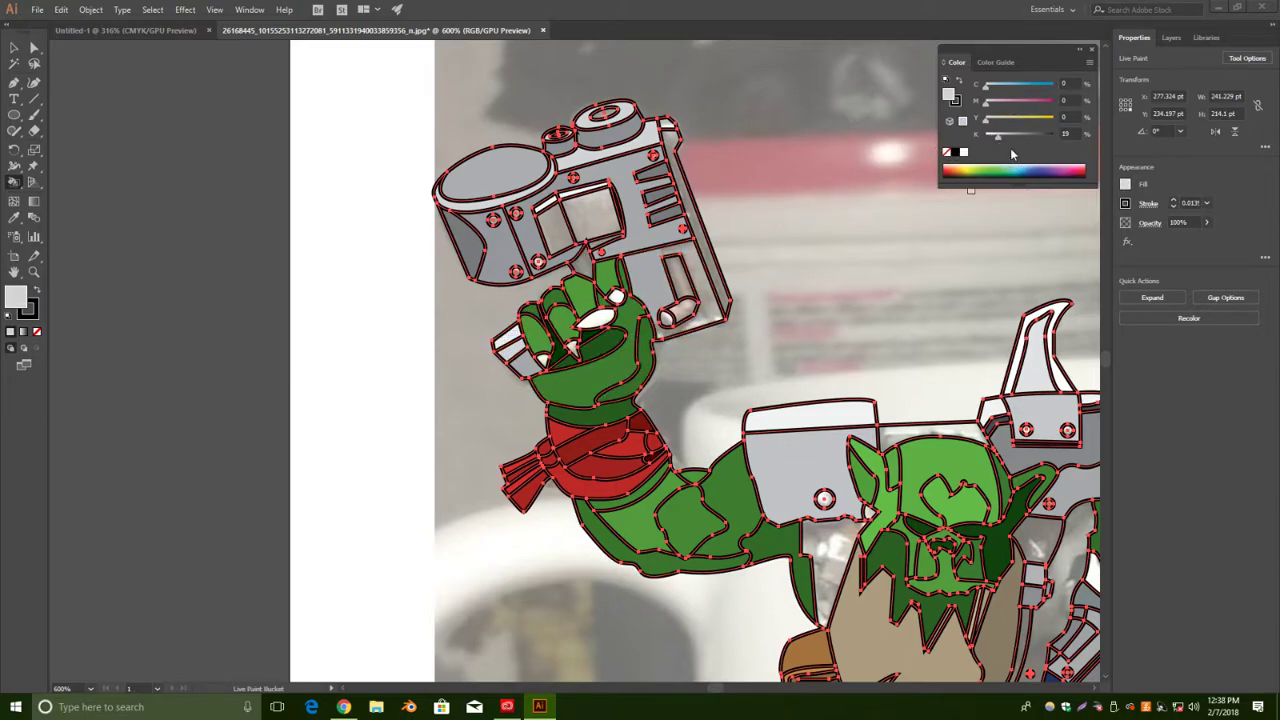
Fill the faces of the raised block on the gun's side with light grey at K 29.
mouse_move(999, 140)
left_mouse_down()
mouse_move(1034, 136)
mouse_move(1005, 135)
left_mouse_up()
left_click(578, 218)
left_click(562, 226)
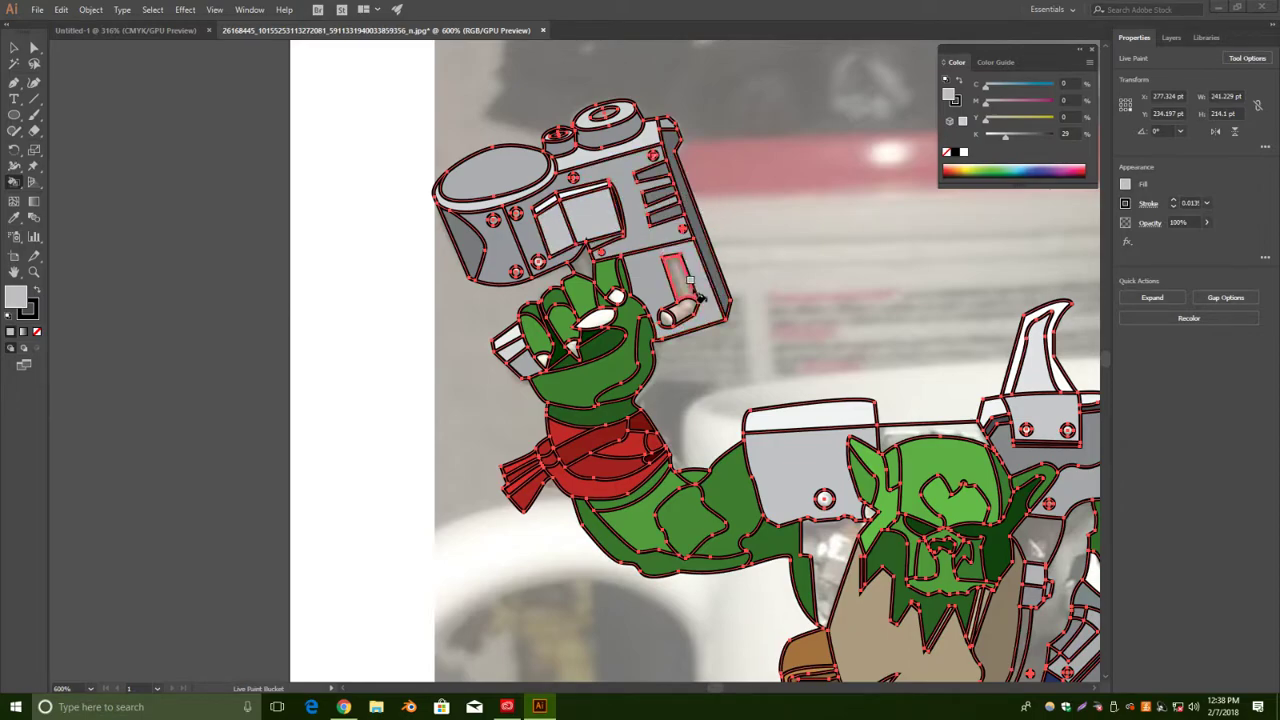
Fill the recessed slot in the gun's lower panel with dark grey and the peg below it with lighter grey at K 27.
left_click_drag(1010, 141, 1022, 136)
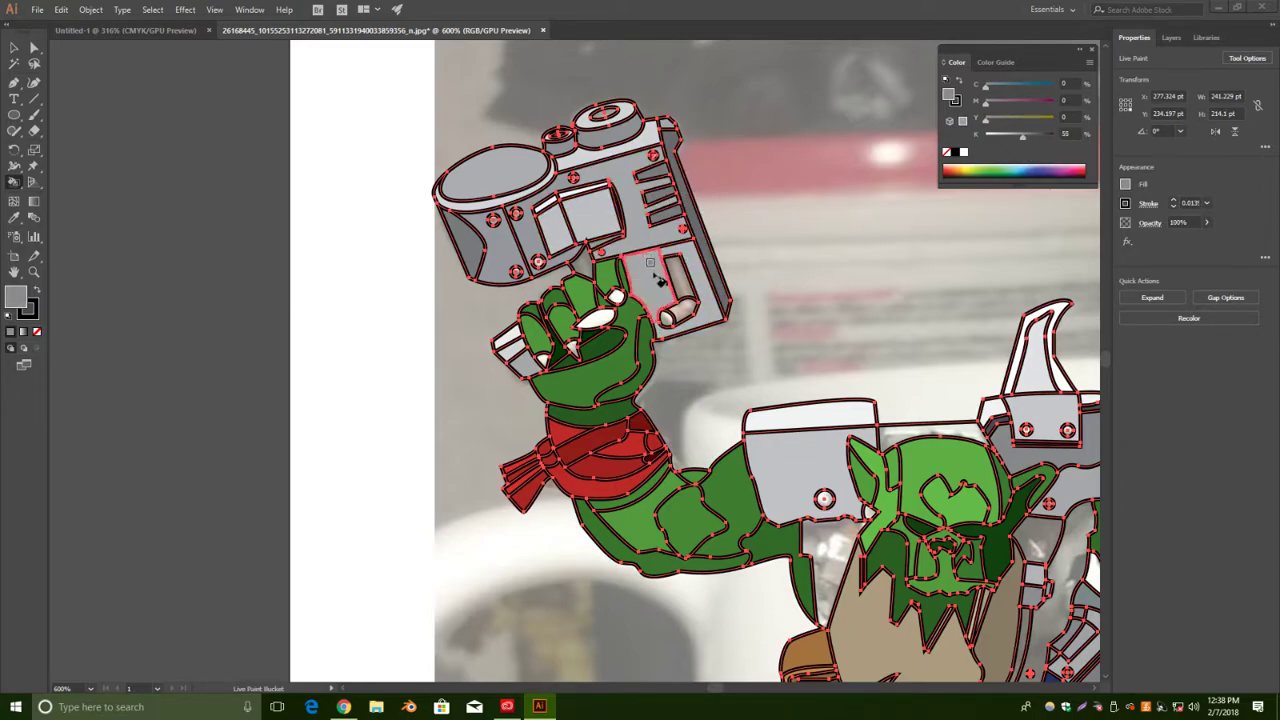
left_click(1034, 138)
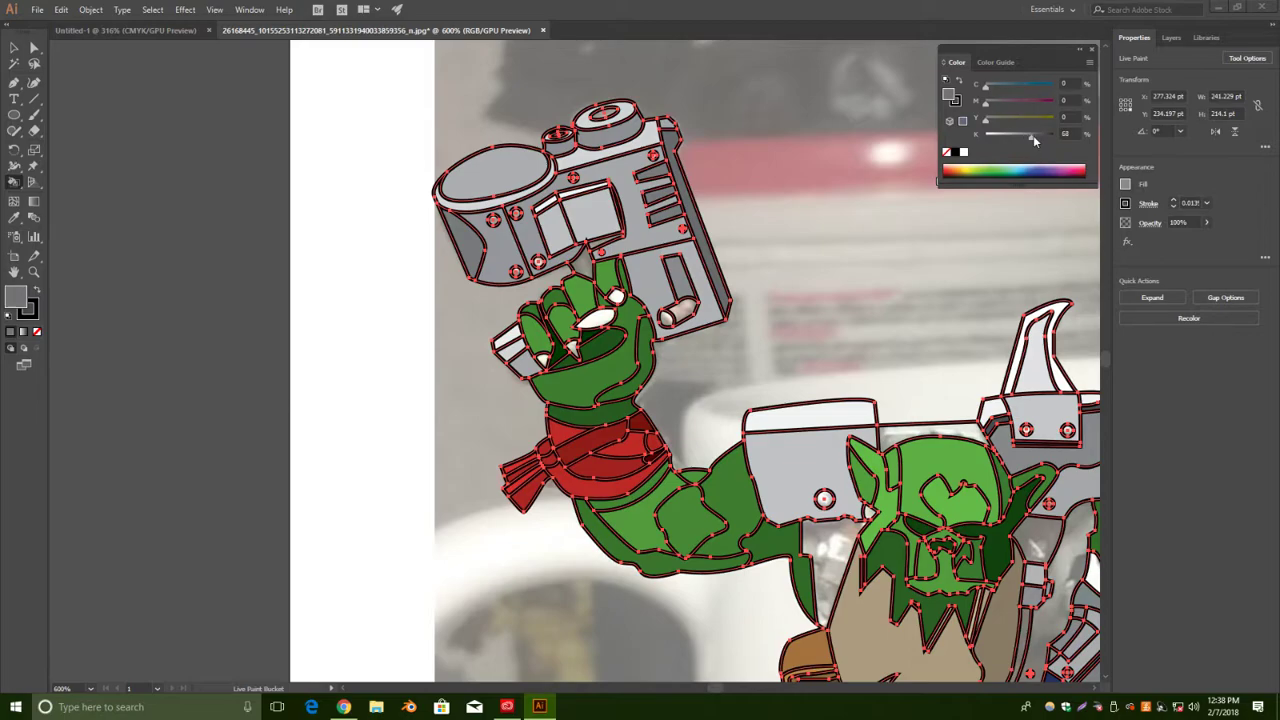
left_click_drag(1033, 137, 1003, 134)
left_click(680, 312)
left_click(740, 267)
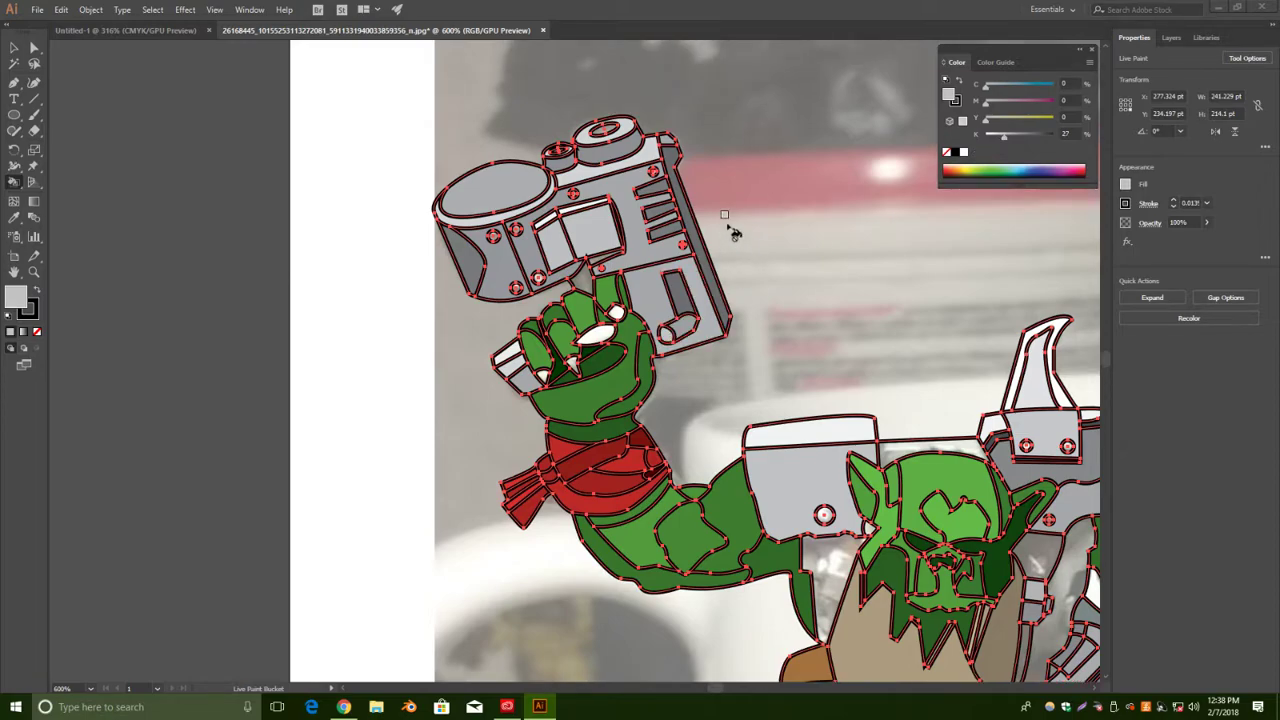
Fill the centre holes of the gun's large and small knobs with black at K 100.
scroll(734, 229, "up", 2)
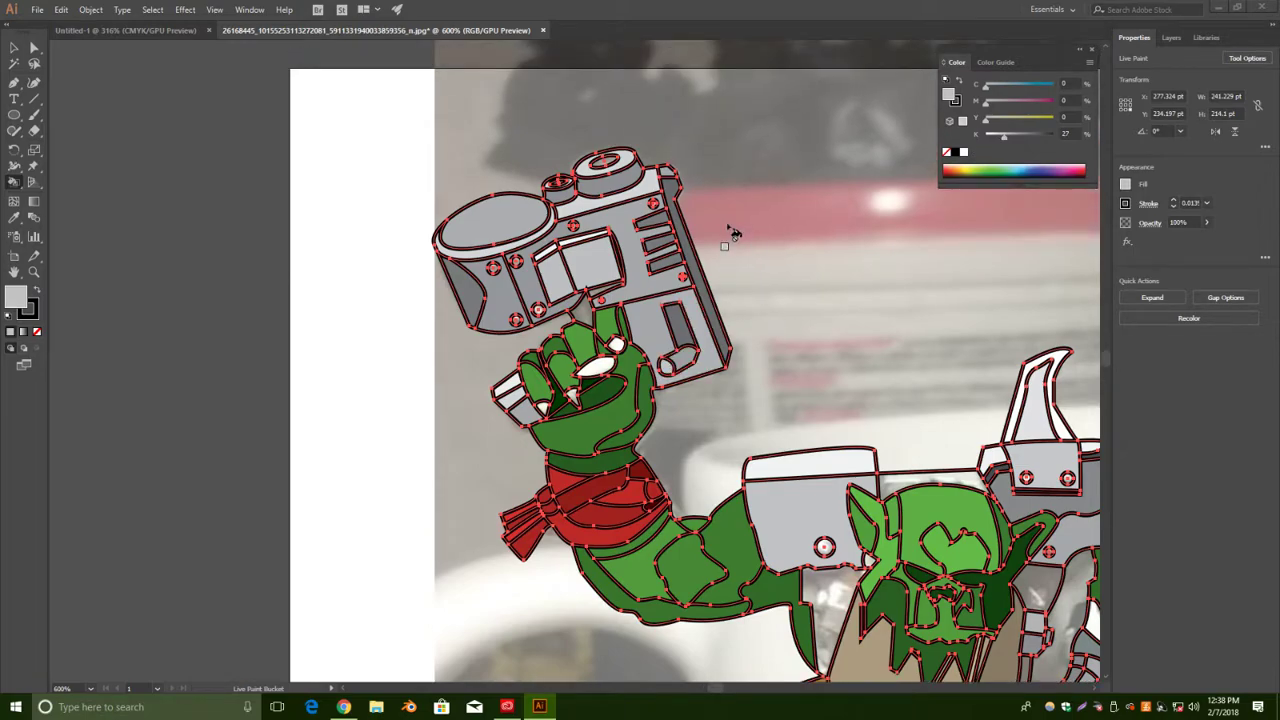
left_click(1053, 133)
left_click(611, 163)
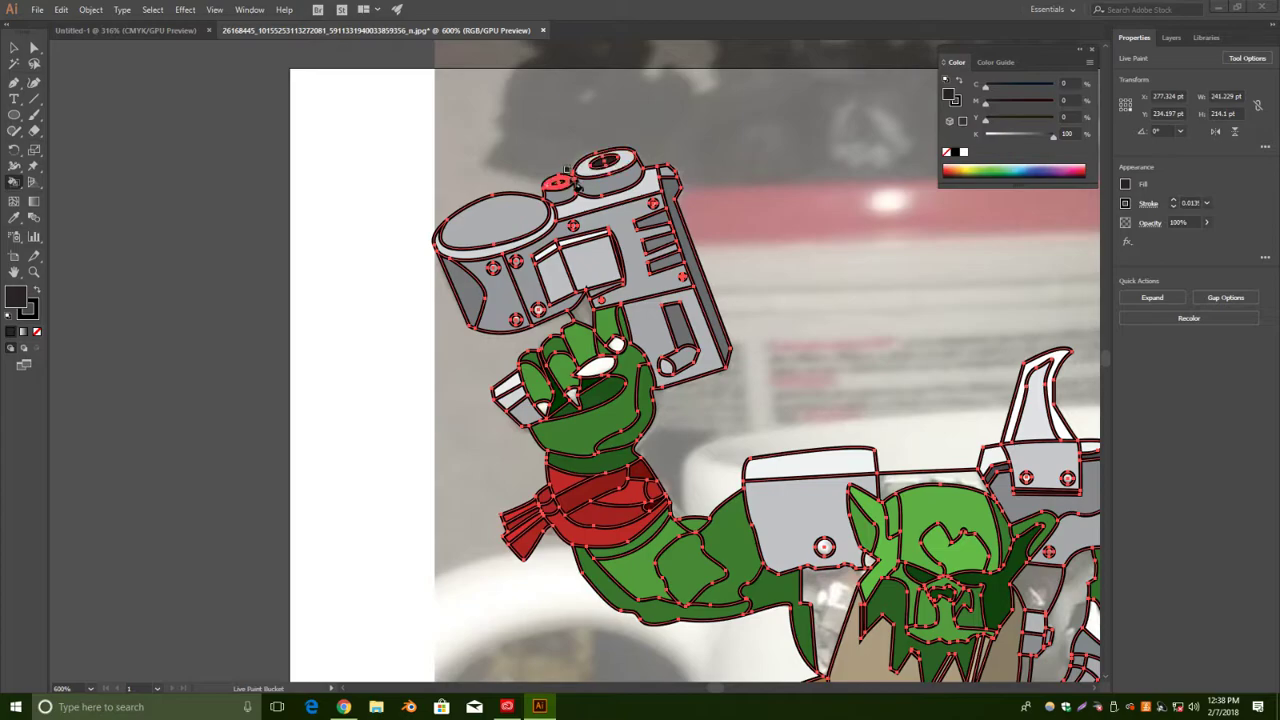
left_click(559, 183)
Try light grey at K 17 on the gun's main side panel, then refill the panel with grey at K 38.
left_click(997, 137)
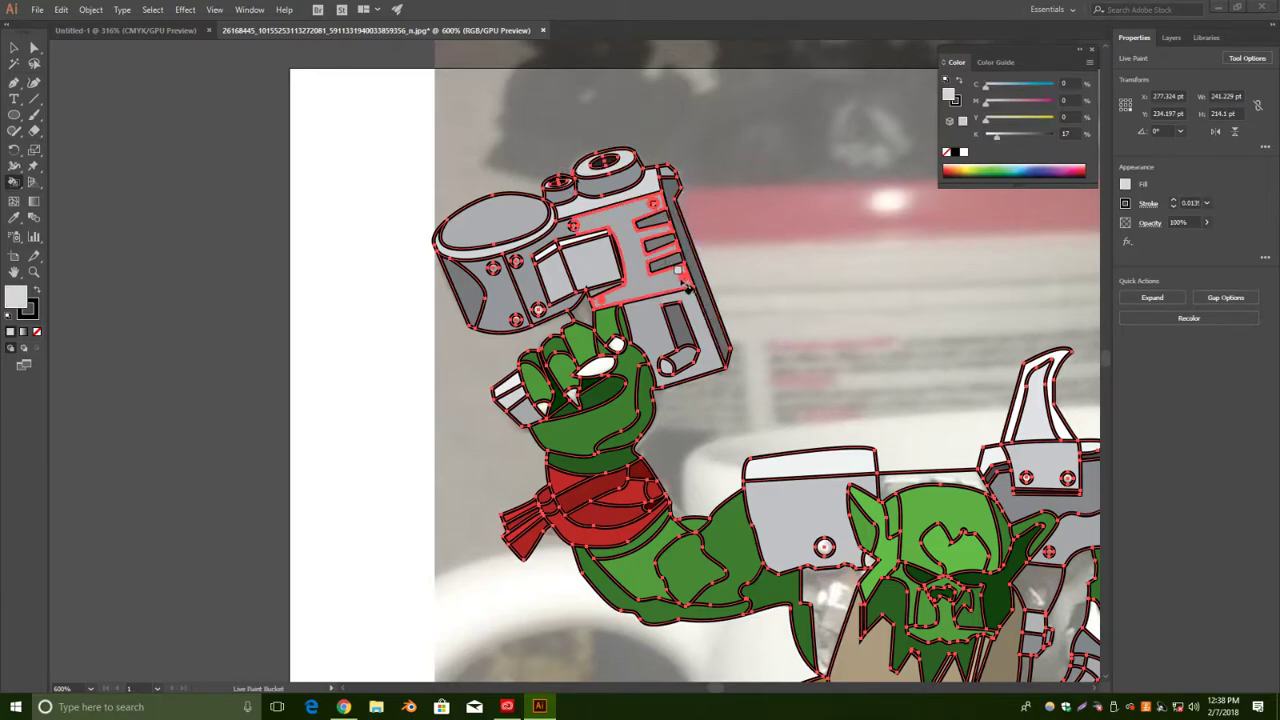
left_click(686, 284)
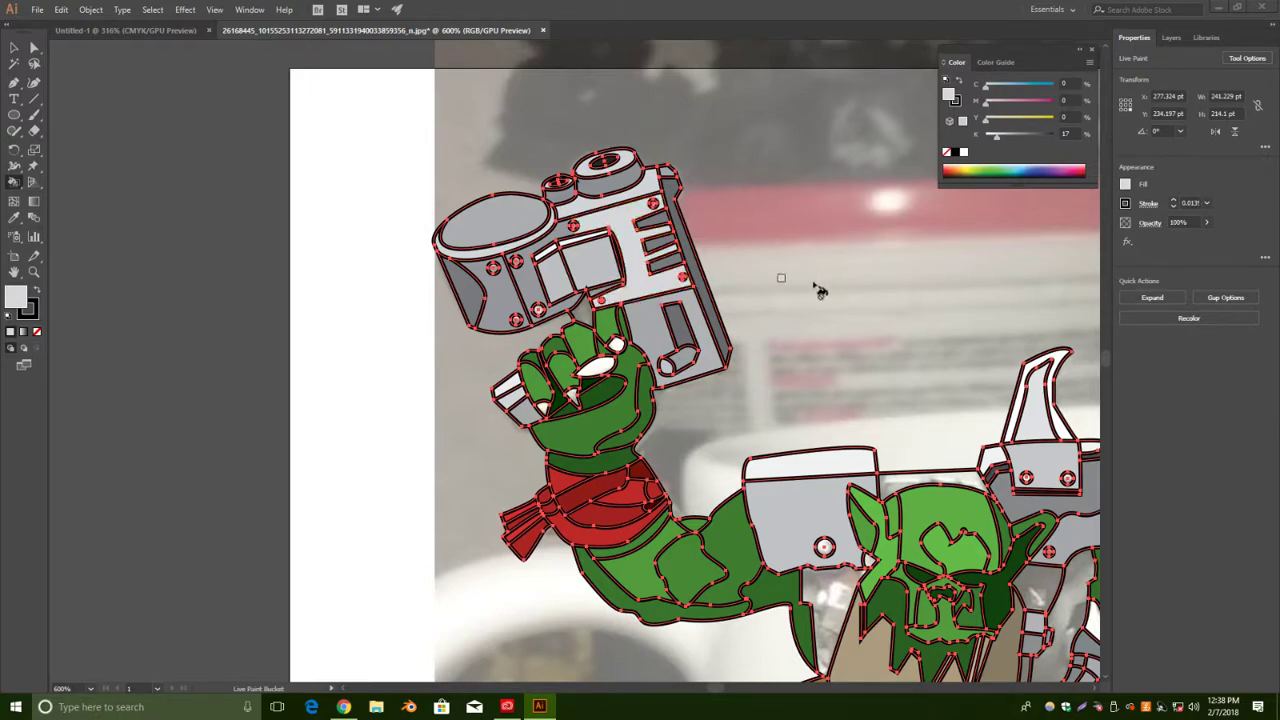
left_click_drag(1000, 140, 1011, 139)
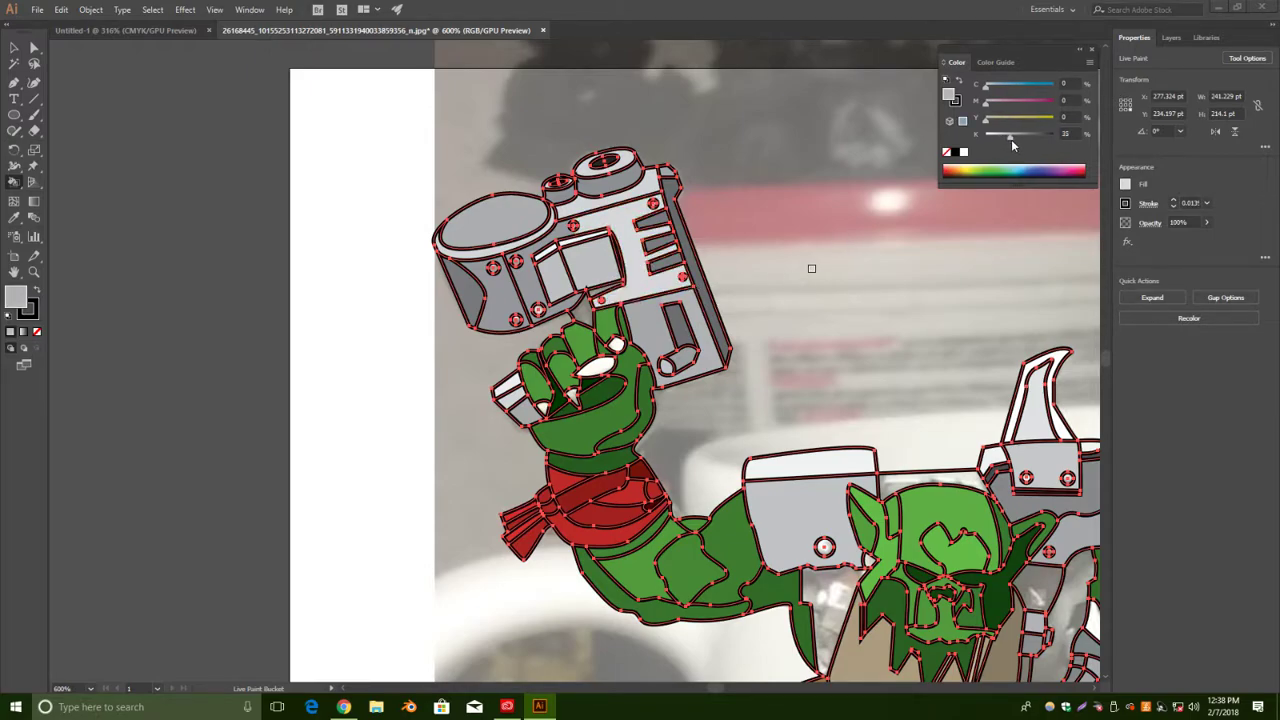
left_click(635, 267)
Fill the two rivets on the gun's middle band beside the raised block with grey at K 49.
key("ctrl+equal")
key("ctrl+equal")
key("ctrl+equal")
key("ctrl+equal")
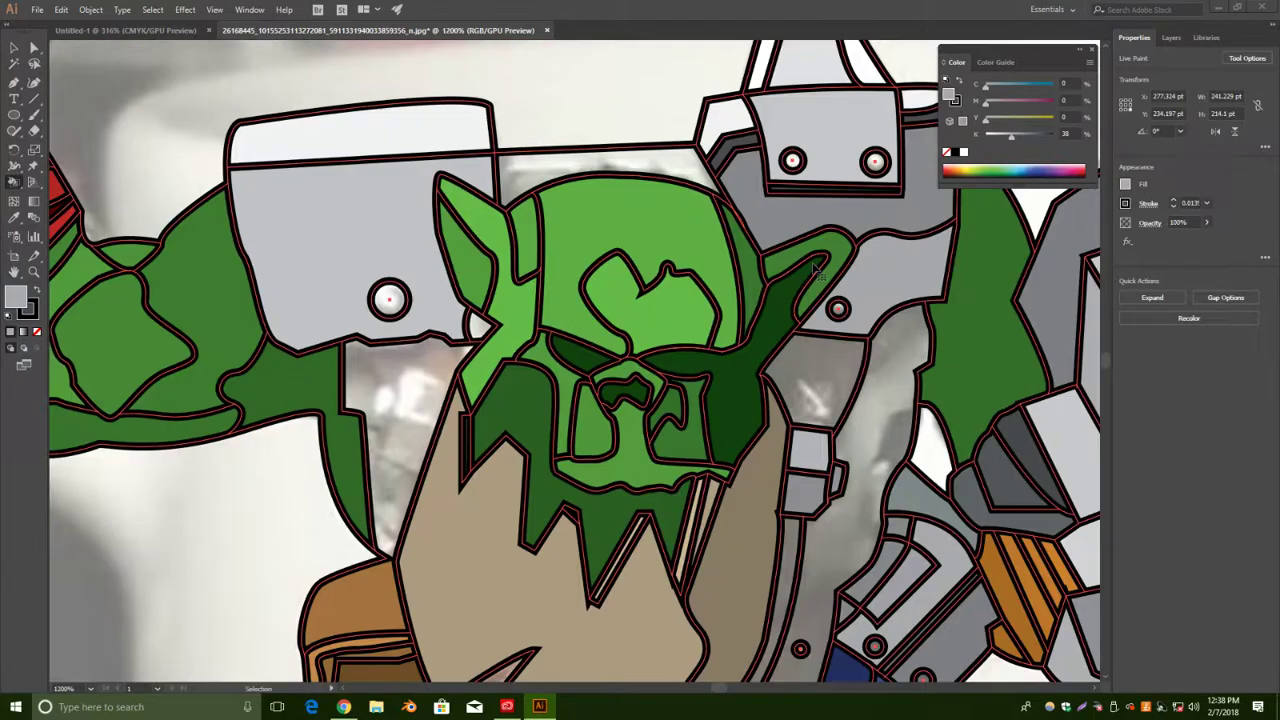
left_click_drag(297, 201, 890, 470)
left_click_drag(450, 285, 1030, 470)
mouse_move(680, 160)
left_mouse_down()
mouse_move(590, 625)
mouse_move(592, 680)
left_mouse_up()
mouse_move(743, 250)
left_mouse_down()
mouse_move(748, 286)
mouse_move(839, 406)
left_mouse_up()
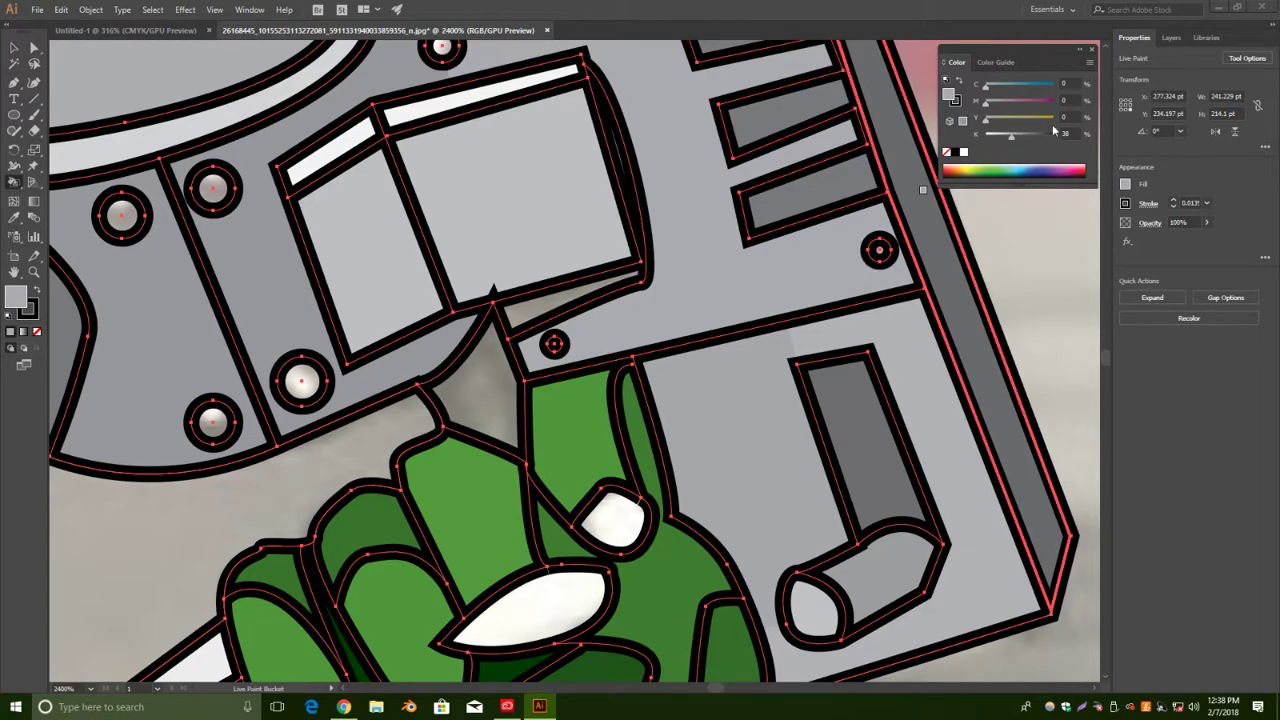
left_click_drag(1014, 144, 1020, 143)
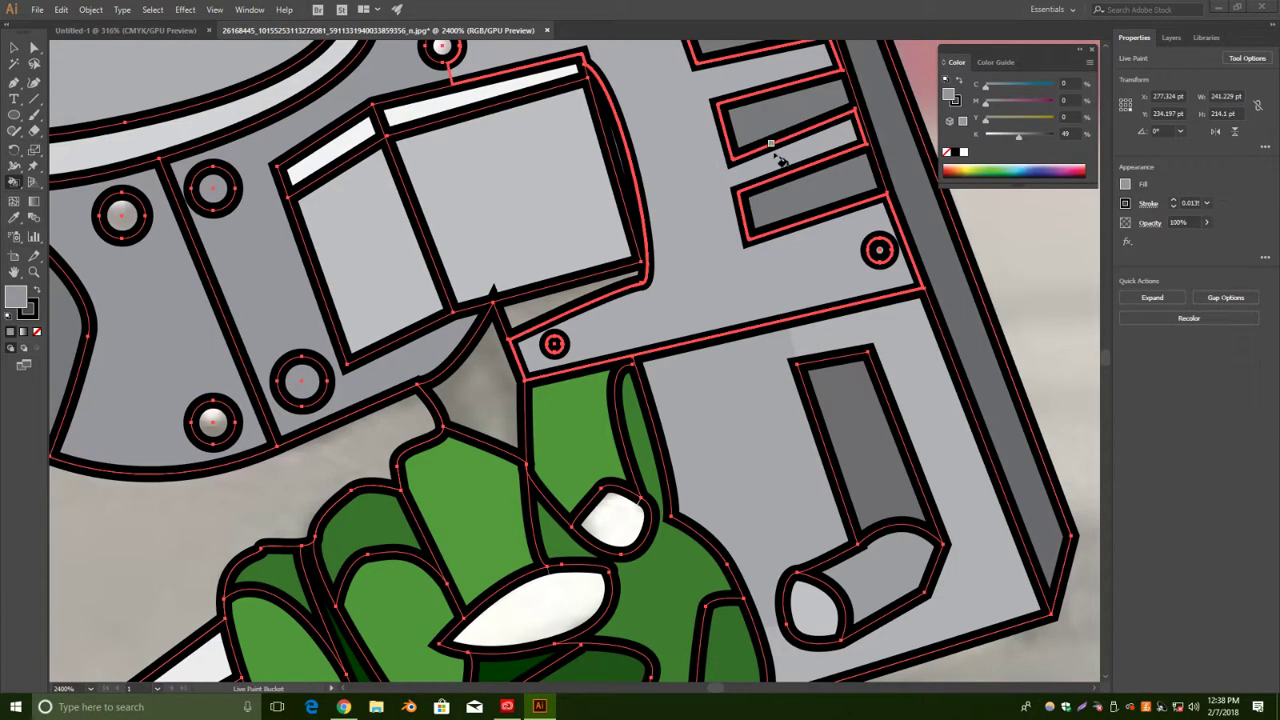
Fill the rivets on the gun's barrel and the upper rivets on its main side panel with grey at K 60.
left_click_drag(1020, 138, 1026, 136)
left_click(213, 421)
left_click(122, 214)
scroll(449, 323, "up", 5)
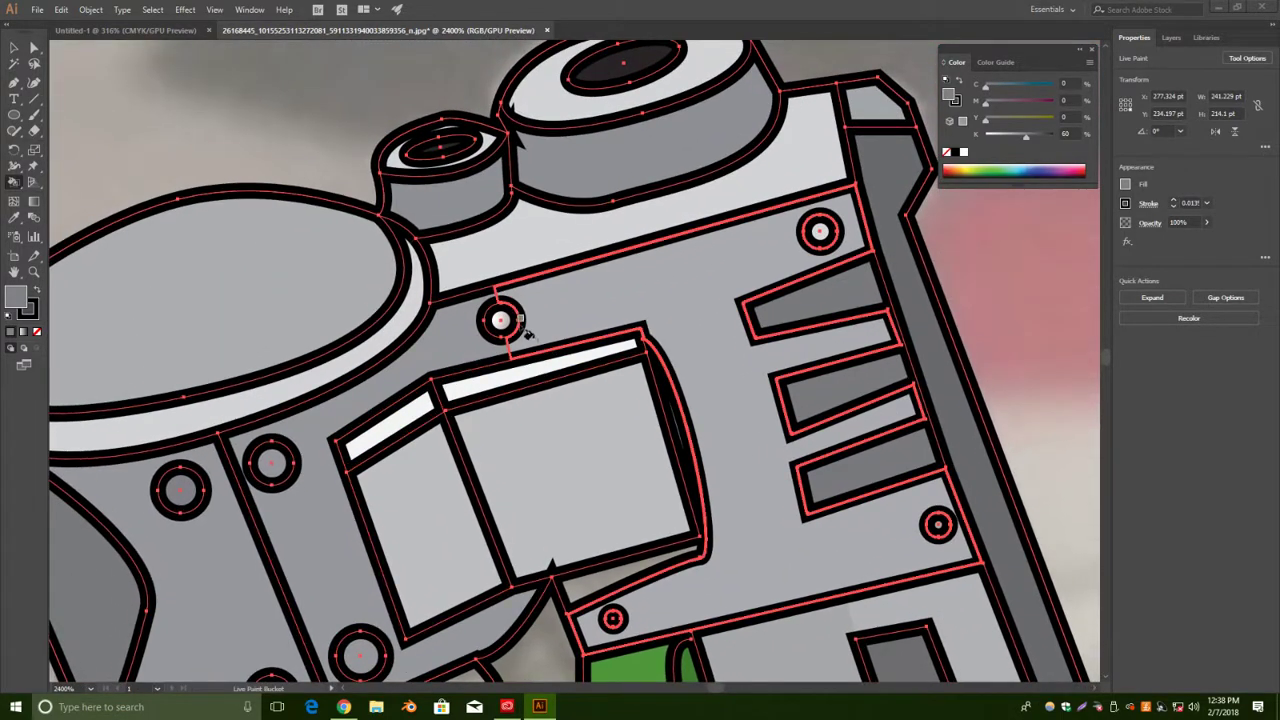
left_click(826, 236)
Fill the four nails of the raised fist with mustard yellow at C 1.18, M 1.96, Y 80, K 31.
left_click_drag(530, 478, 481, 291)
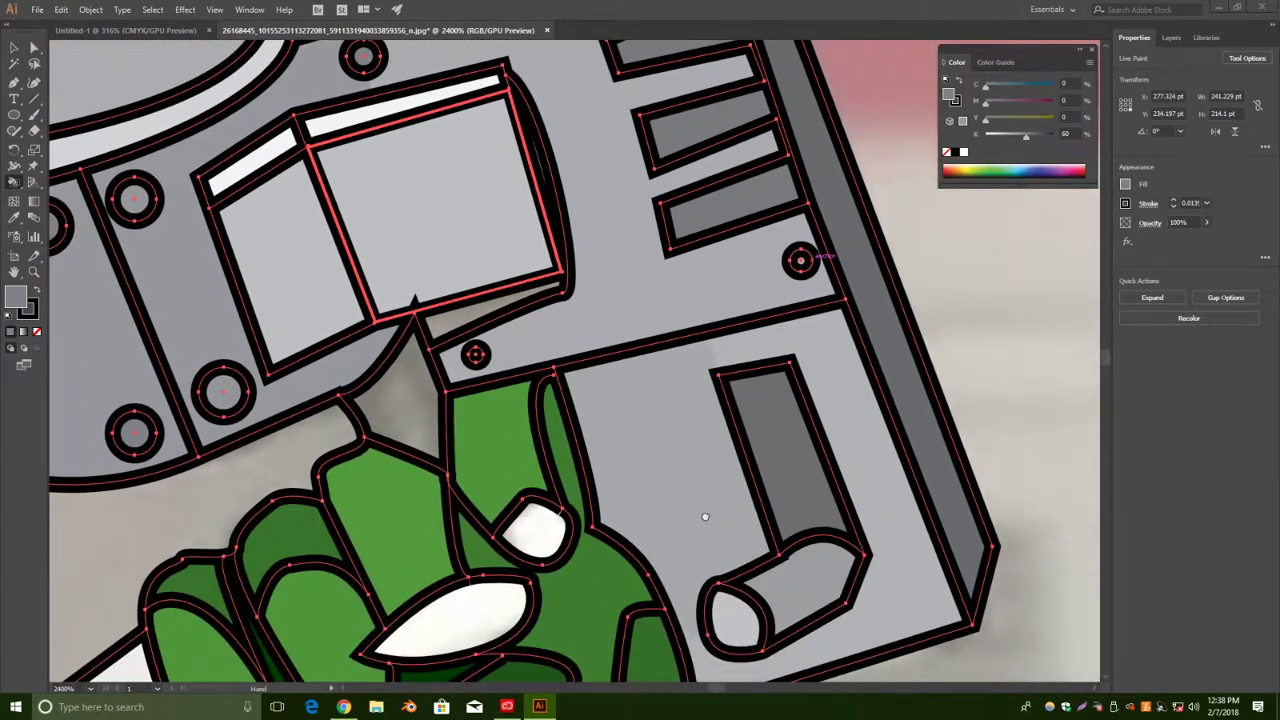
left_click_drag(709, 526, 672, 317)
left_click_drag(785, 523, 810, 360)
mouse_move(576, 387)
left_mouse_down()
mouse_move(697, 389)
mouse_move(737, 423)
left_mouse_up()
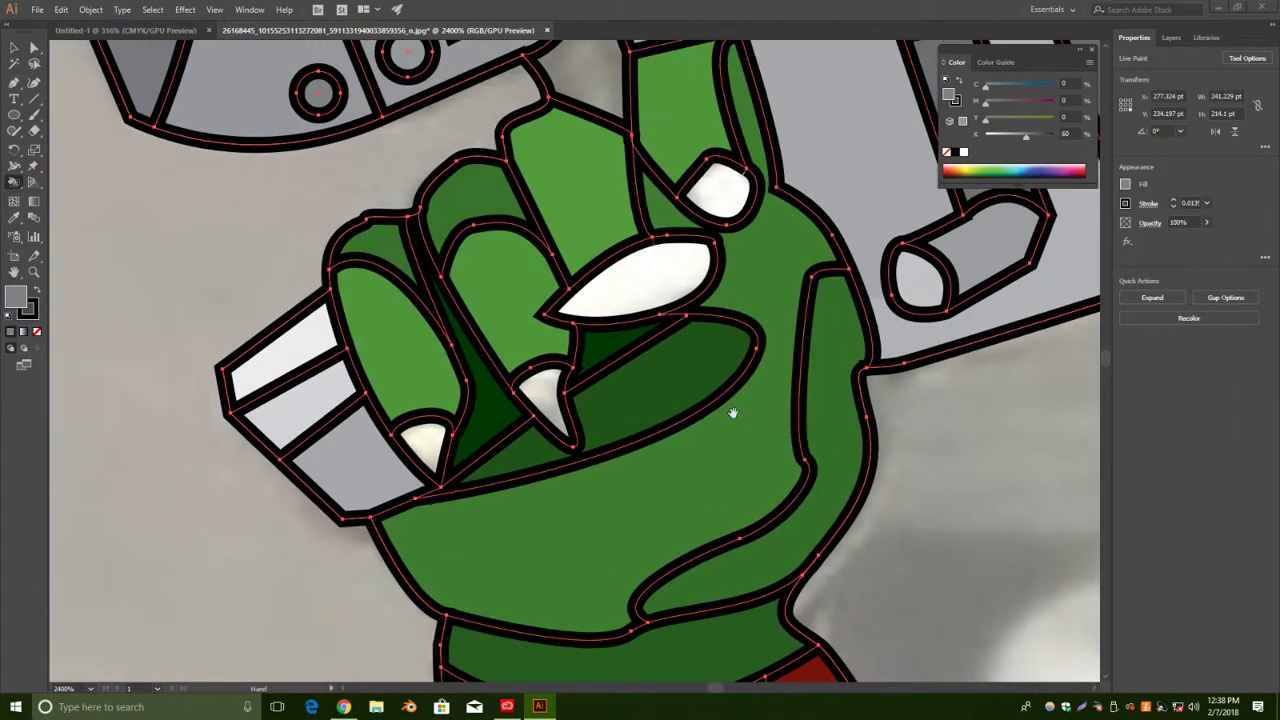
left_click(1000, 165)
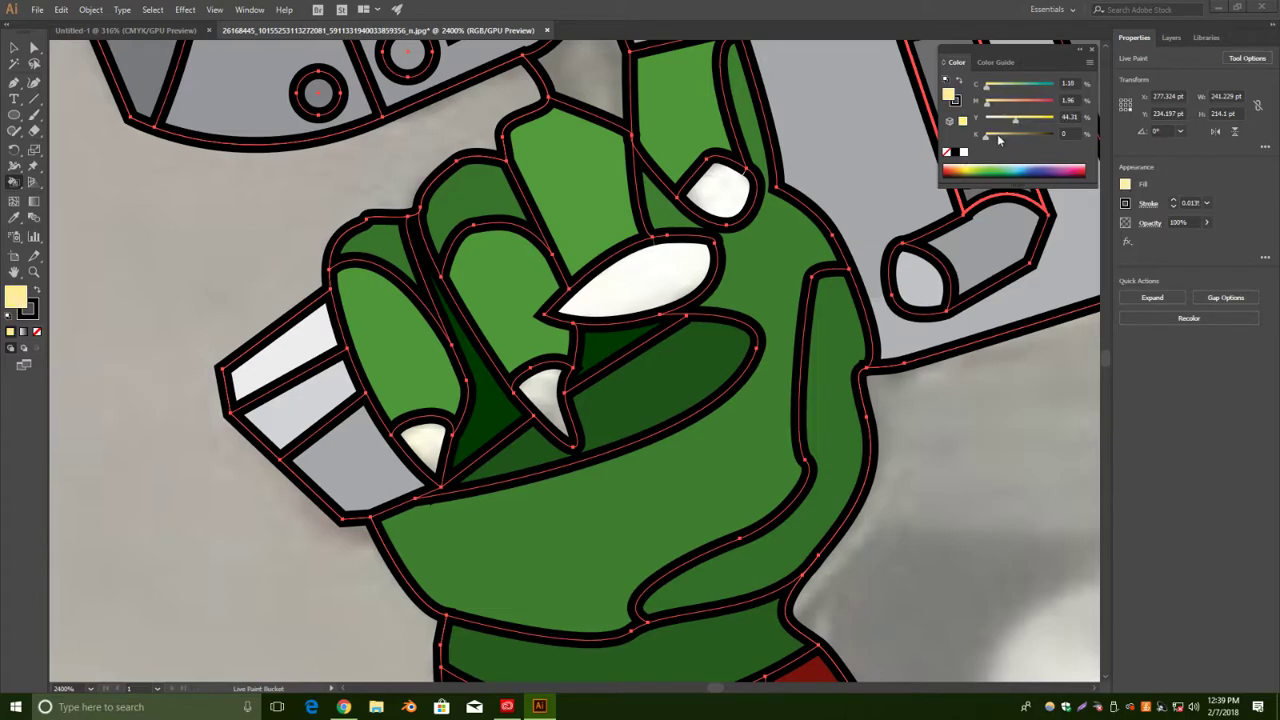
left_click_drag(985, 140, 1009, 141)
left_click(672, 268)
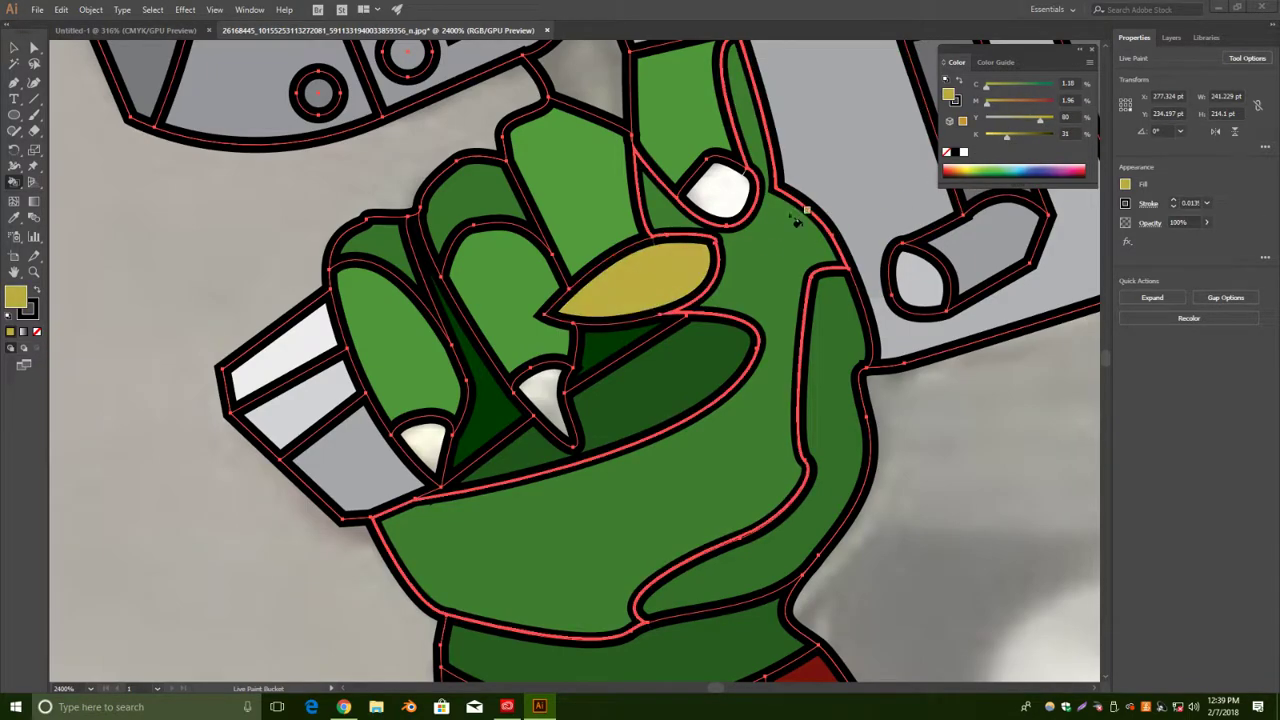
left_click(720, 193)
left_click(543, 398)
left_click(426, 440)
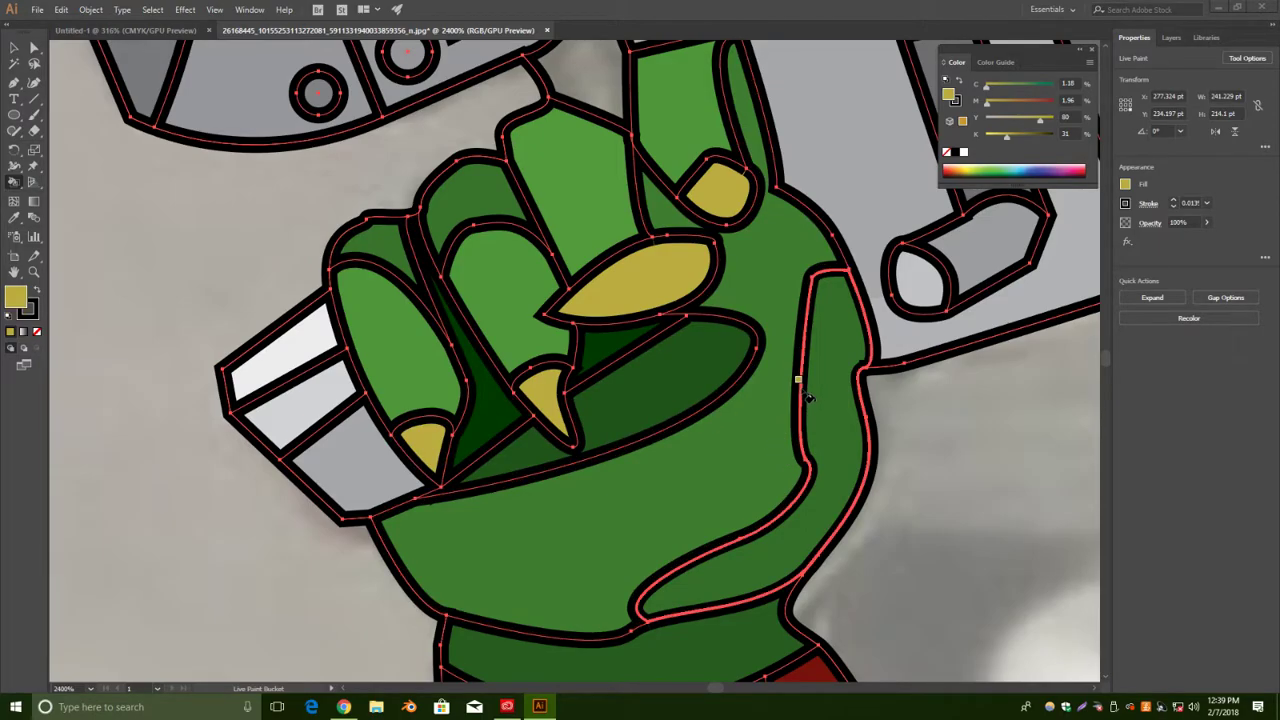
Fill the area below the raised arm's shoulder plate with light blue at C 18, K 17, and the area behind the head at K 8.
key("ctrl+minus")
key("ctrl+minus")
key("ctrl+minus")
key("ctrl+minus")
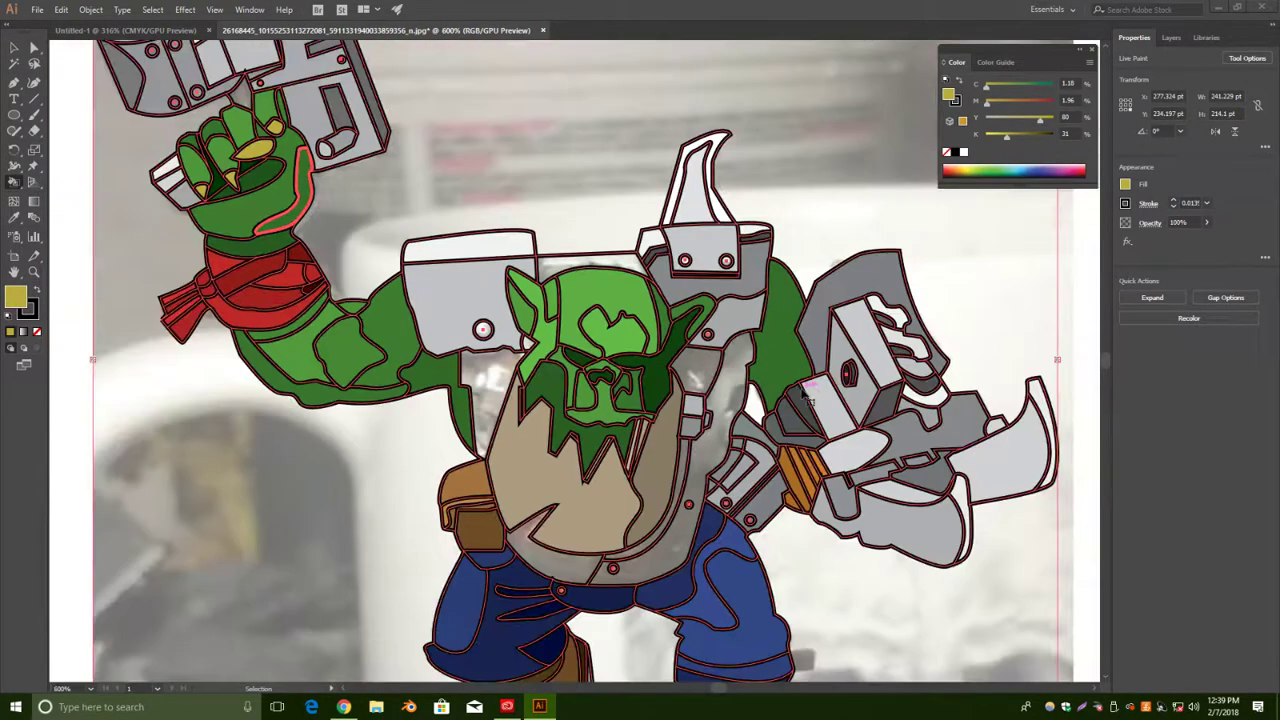
left_click_drag(813, 416, 753, 256)
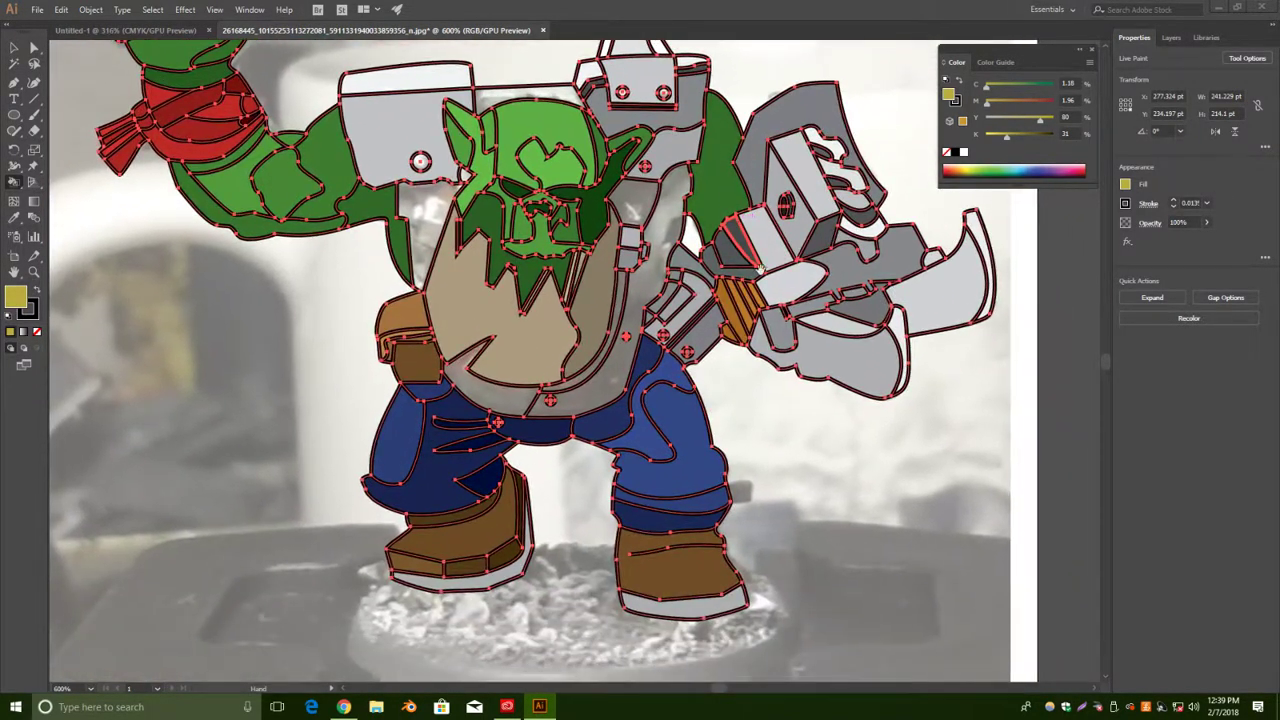
left_click_drag(659, 249, 732, 344)
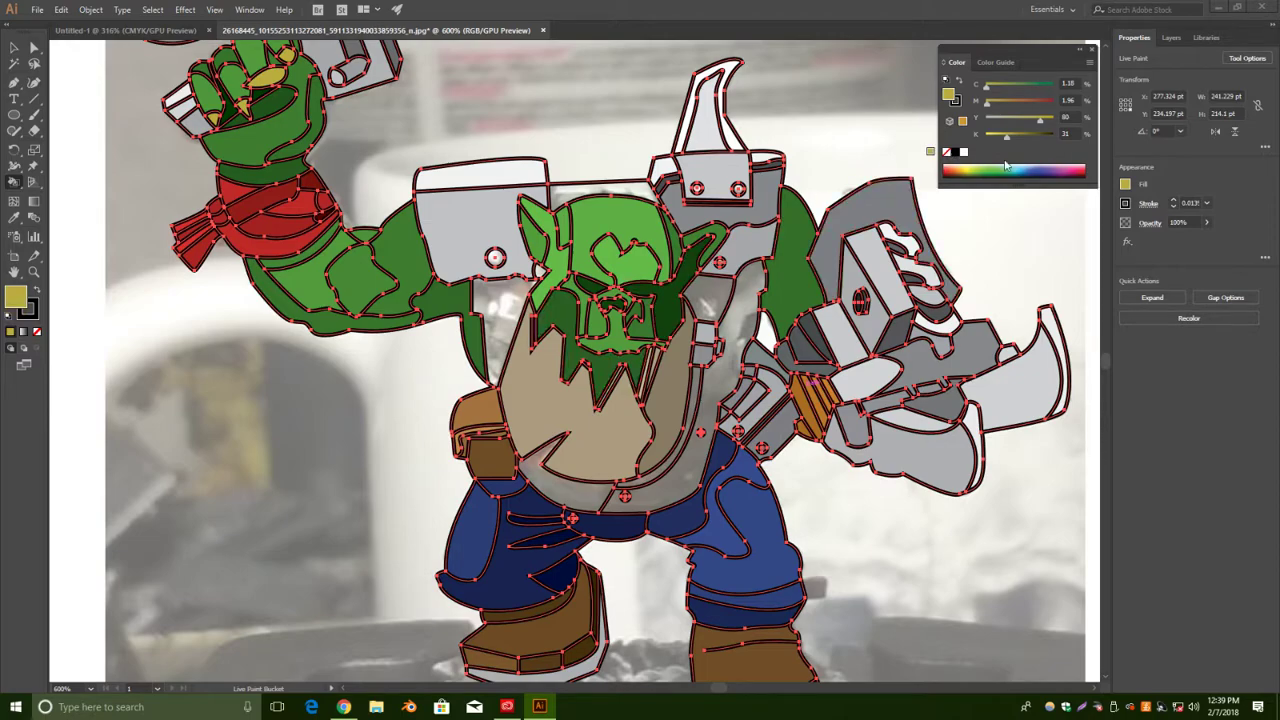
left_click_drag(980, 170, 967, 160)
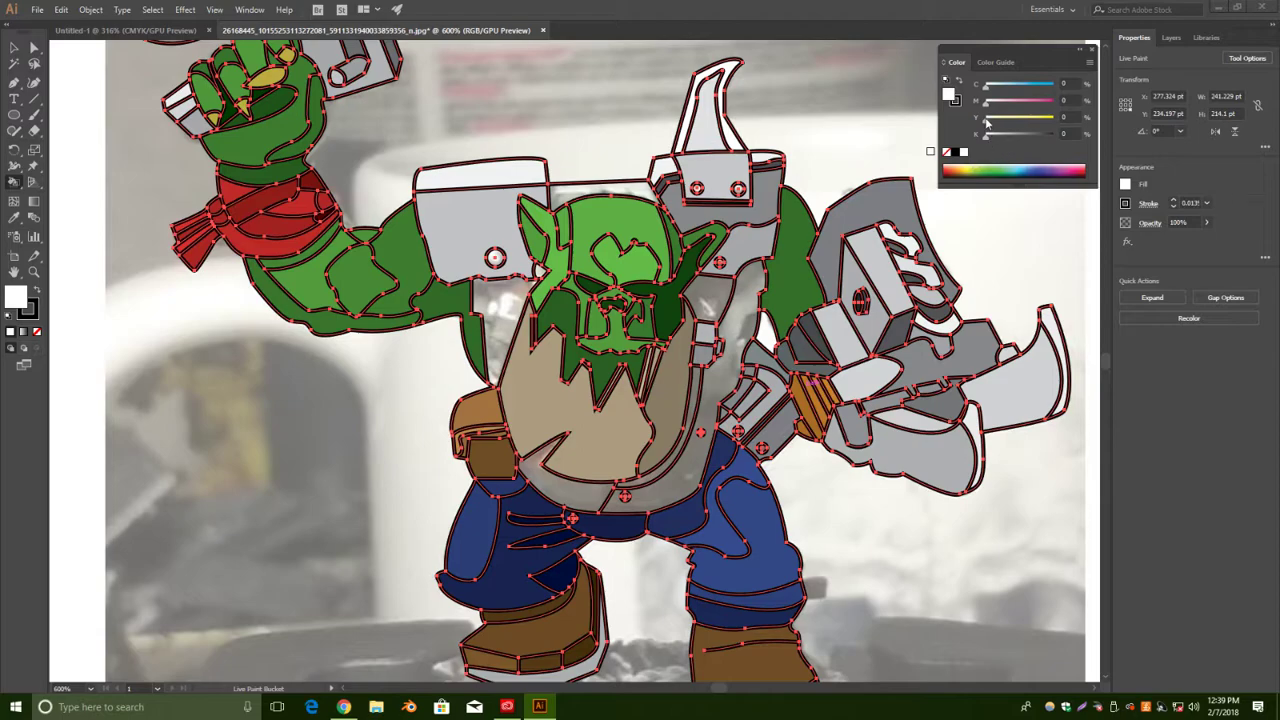
left_click_drag(988, 94, 1000, 90)
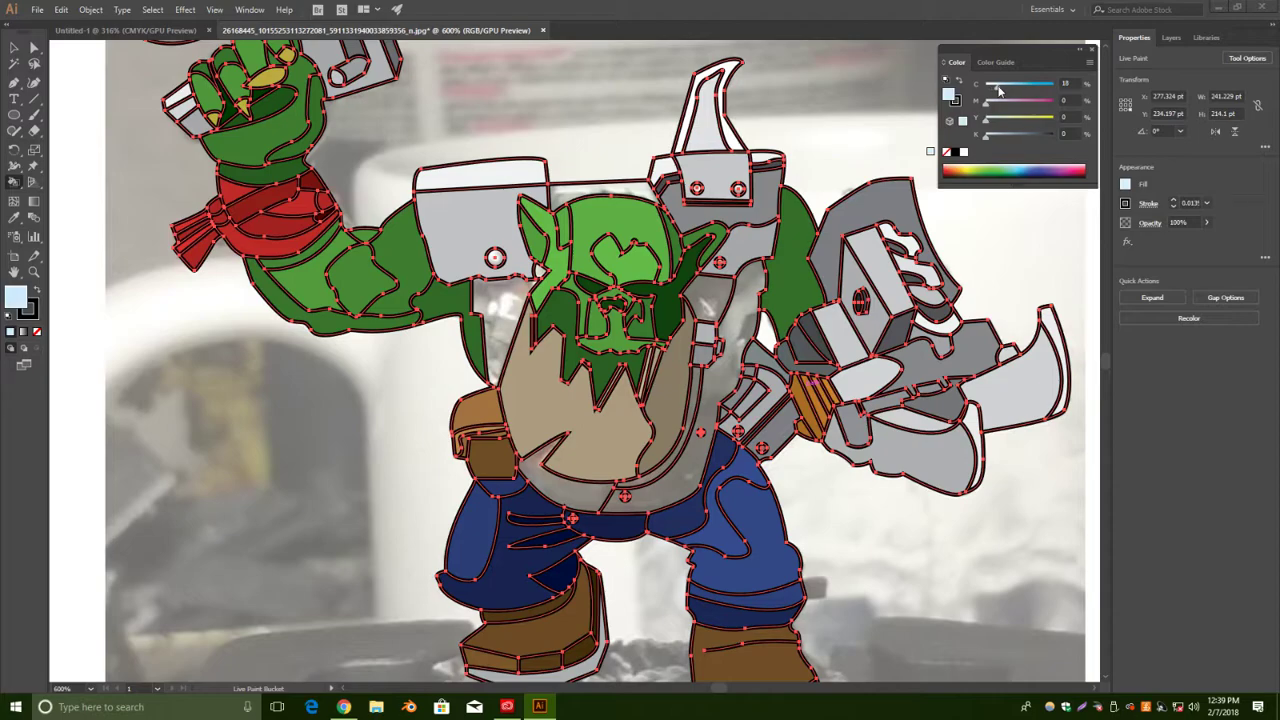
left_click_drag(991, 144, 998, 141)
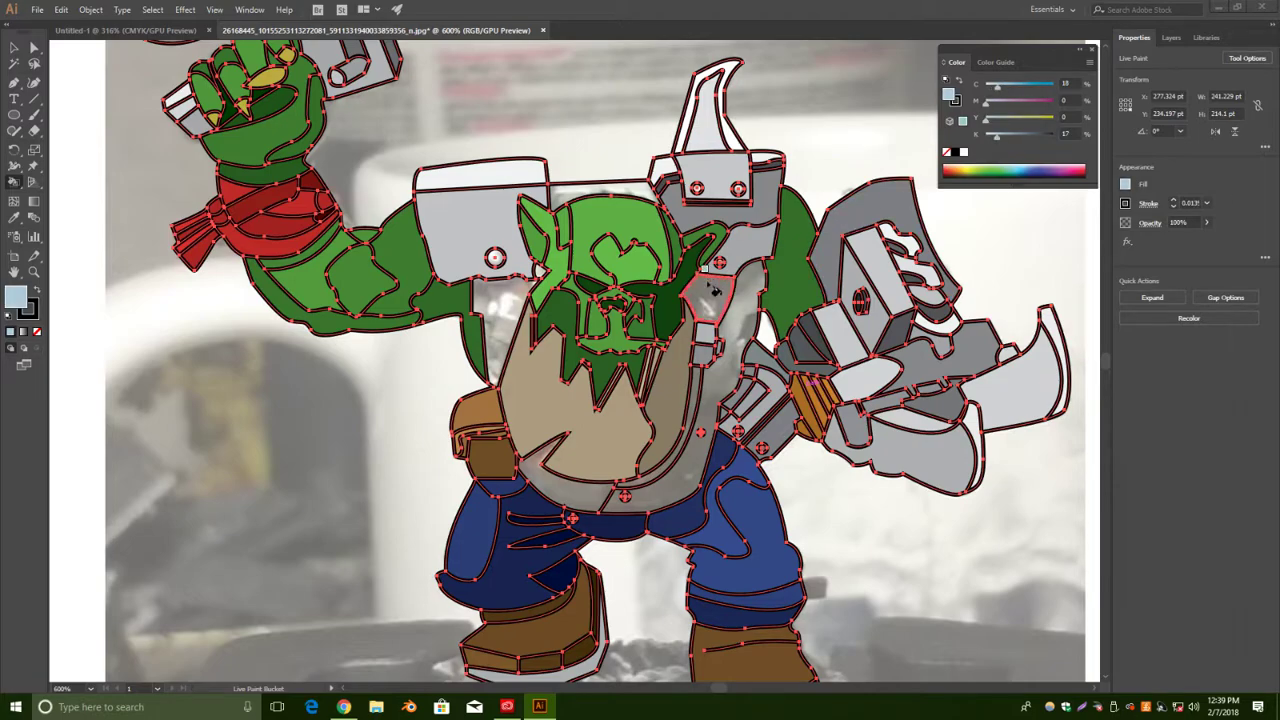
left_click(513, 317)
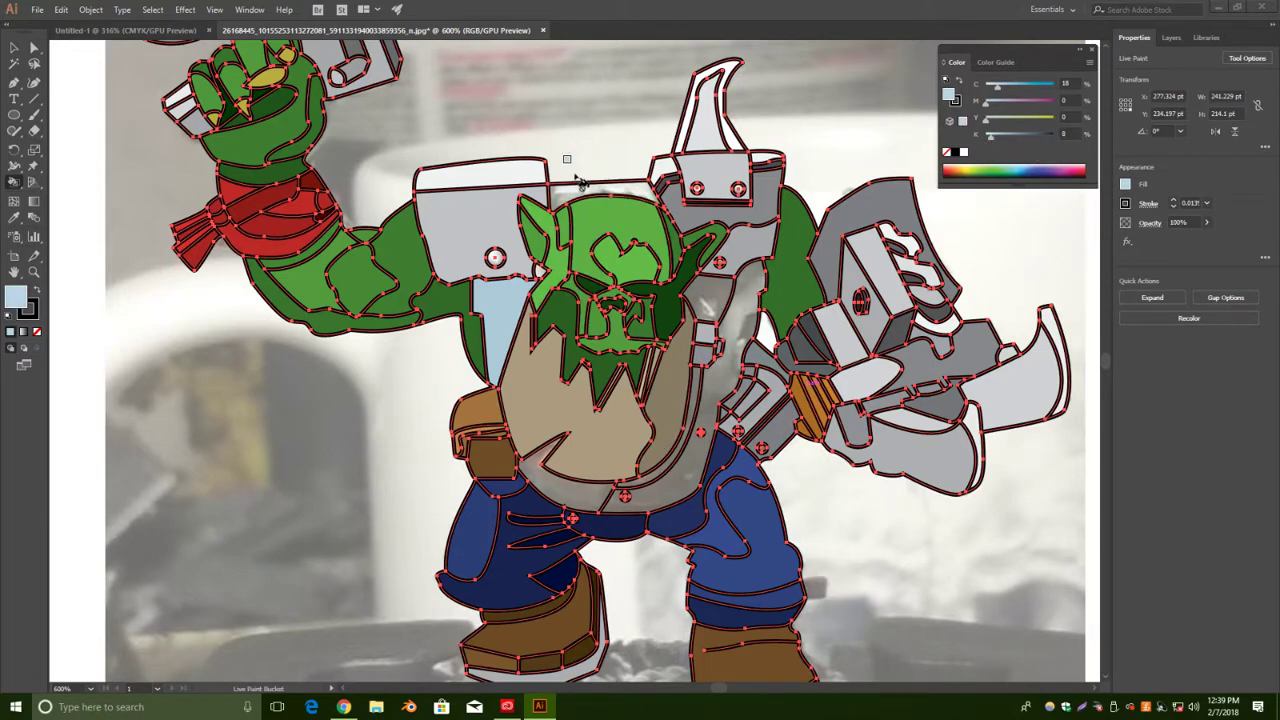
left_click(600, 190)
Fill the torso armour's lower rim and side band with blue-grey at C 18, K 43, and the rim's shaded half at K 58.
left_click_drag(991, 141, 997, 141)
left_click(575, 491)
left_click_drag(997, 137, 1015, 136)
left_click(575, 480)
left_click(694, 486)
left_click(721, 396)
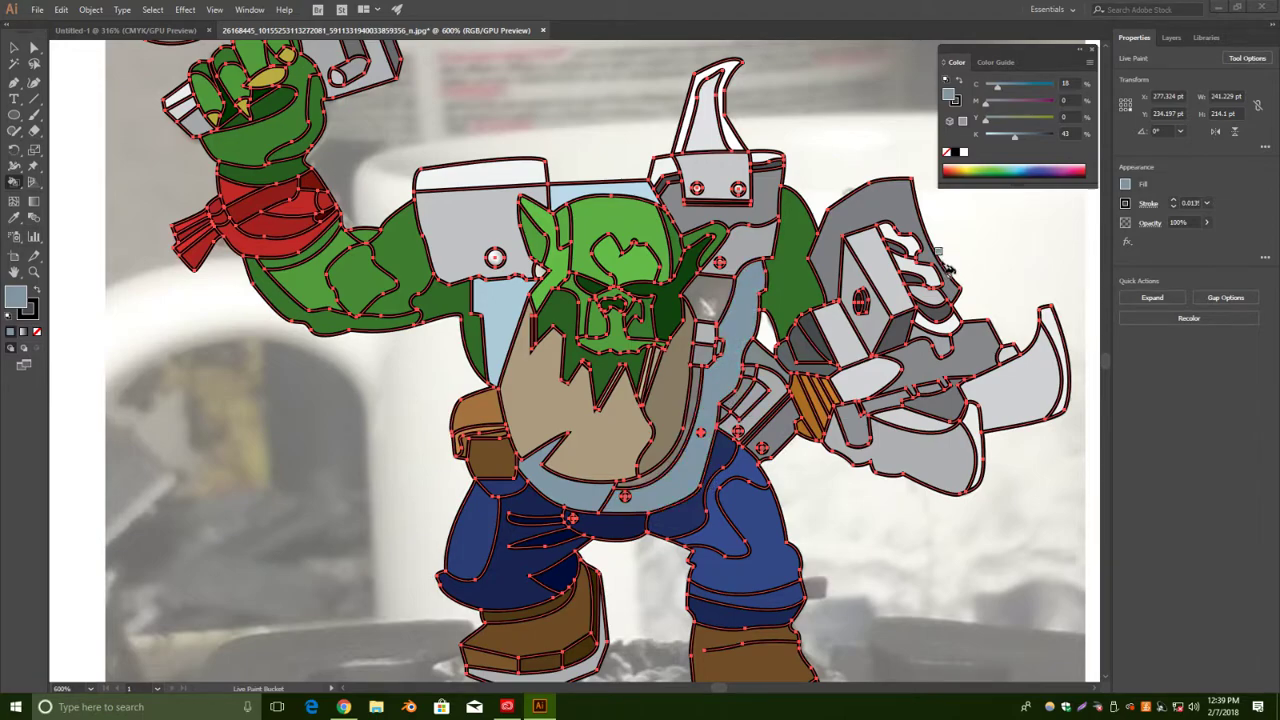
left_click_drag(1021, 143, 1024, 136)
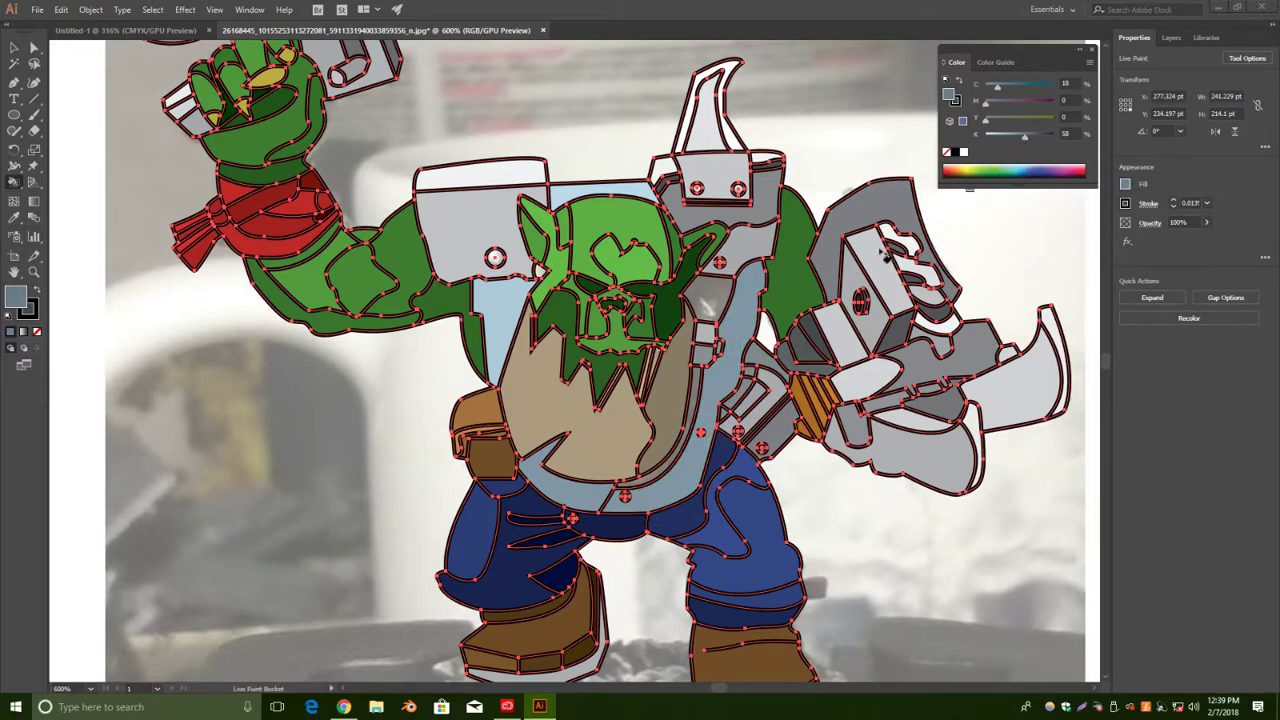
left_click(688, 472)
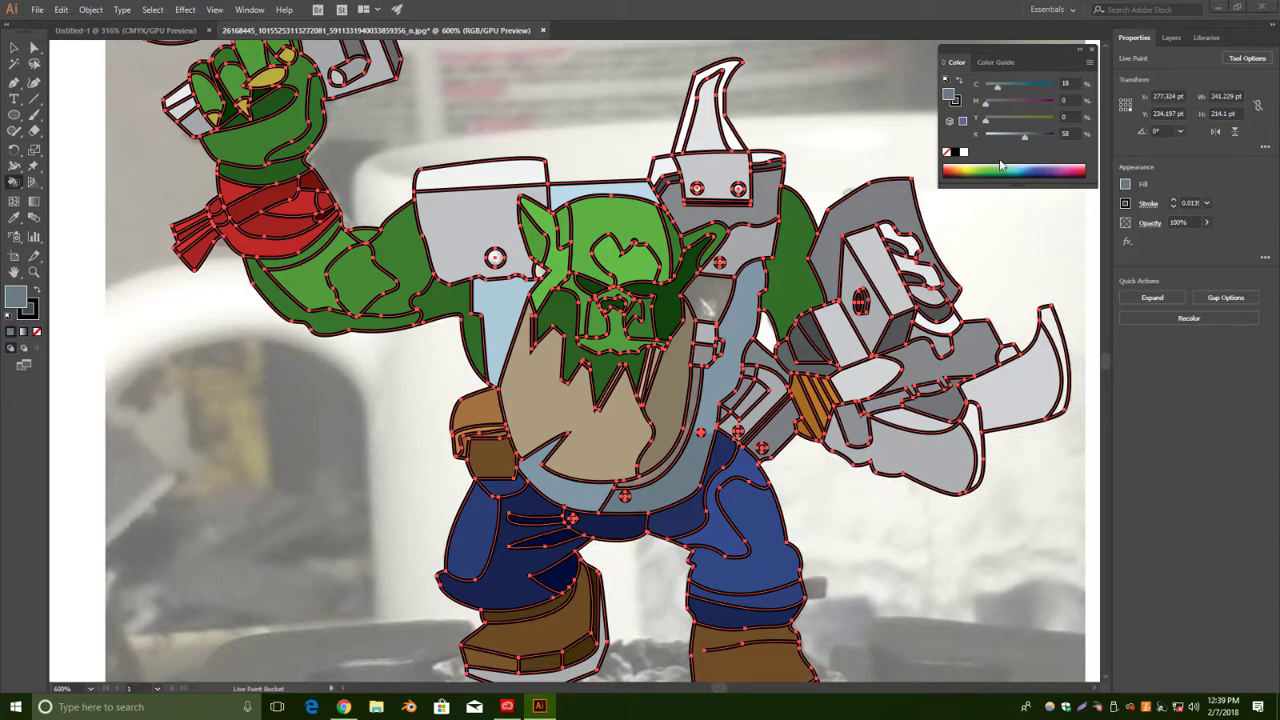
Fill the armour's inner edge, upper chest panel and remaining rim section with dark blue-grey at K 74, and the area below the raised arm's shoulder plate at K 50.
left_click_drag(1021, 136, 1035, 136)
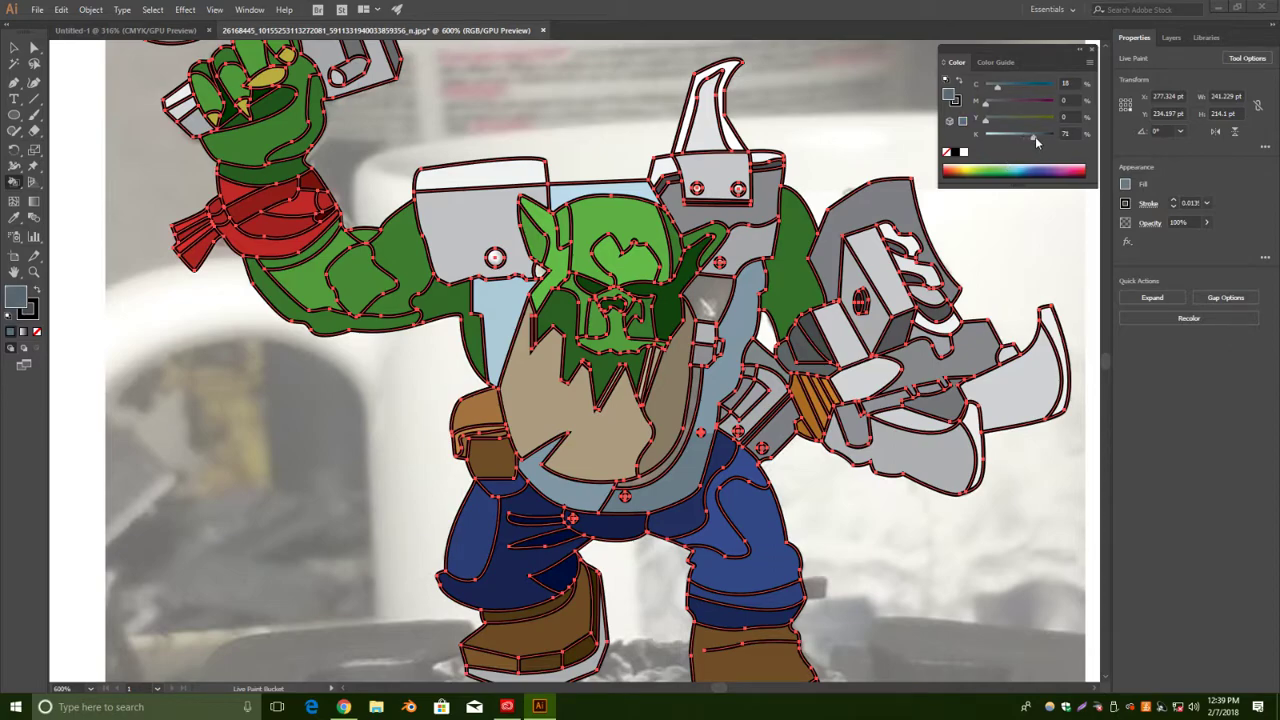
left_click(690, 378)
left_click(705, 298)
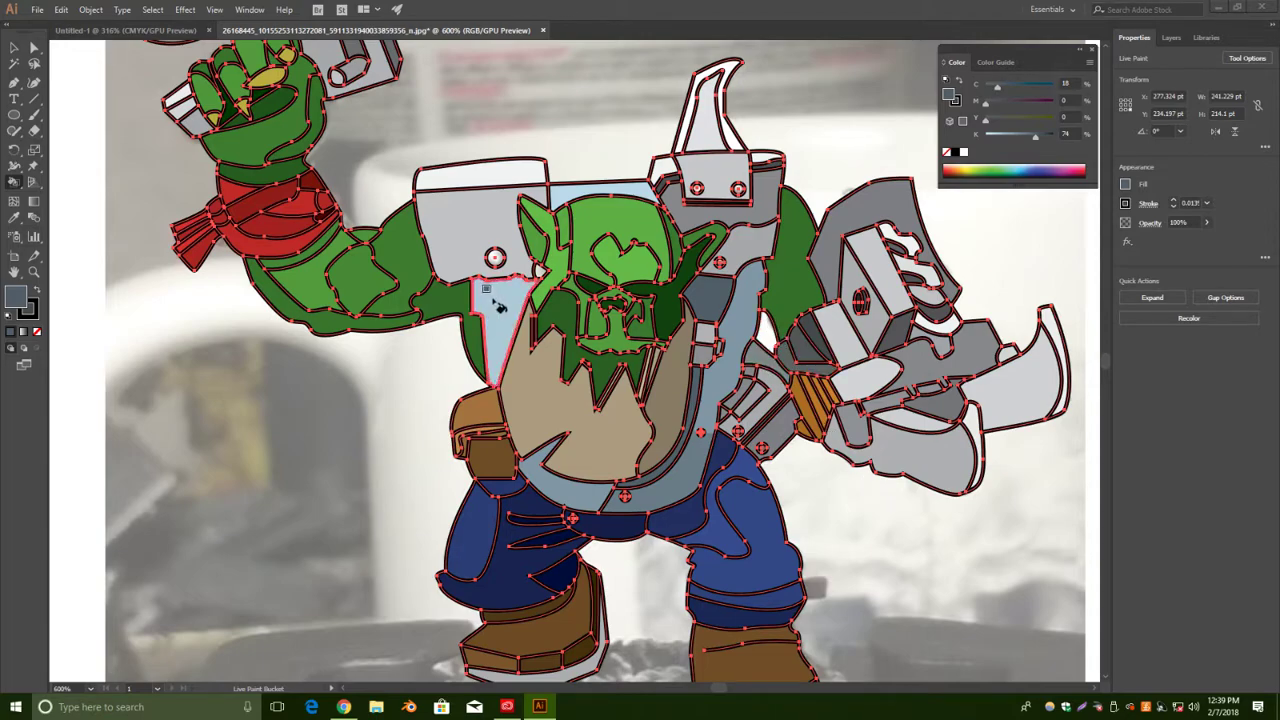
left_click(585, 494)
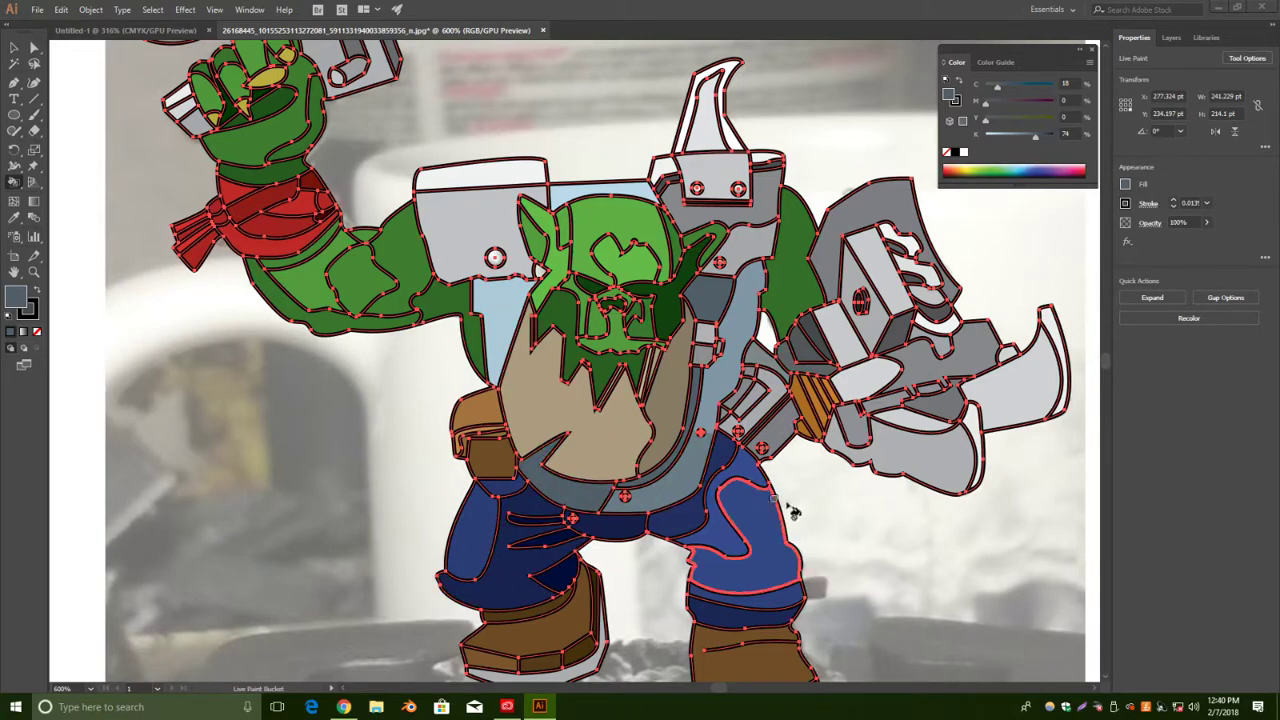
left_click(975, 366)
left_click_drag(1033, 139, 1019, 135)
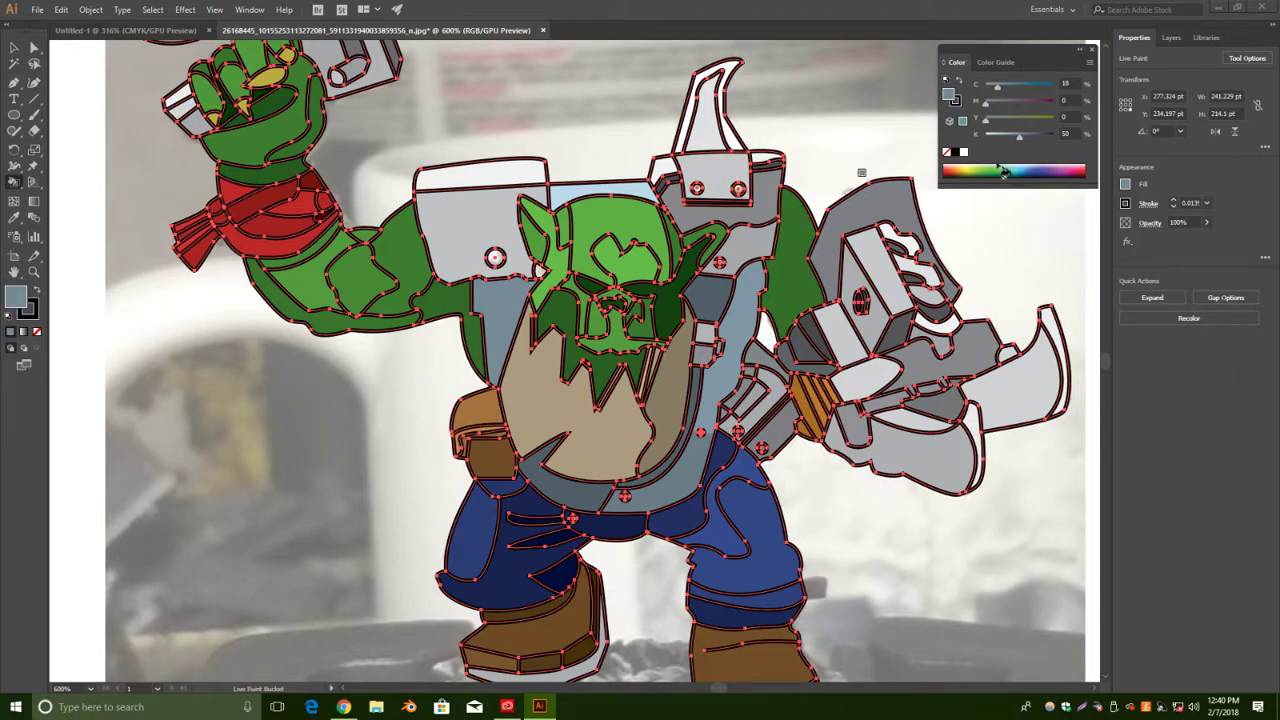
Set the fill colour to light grey at C 0, M 0, Y 0, K 9 and switch to the Selection tool.
left_click_drag(1012, 162, 990, 138)
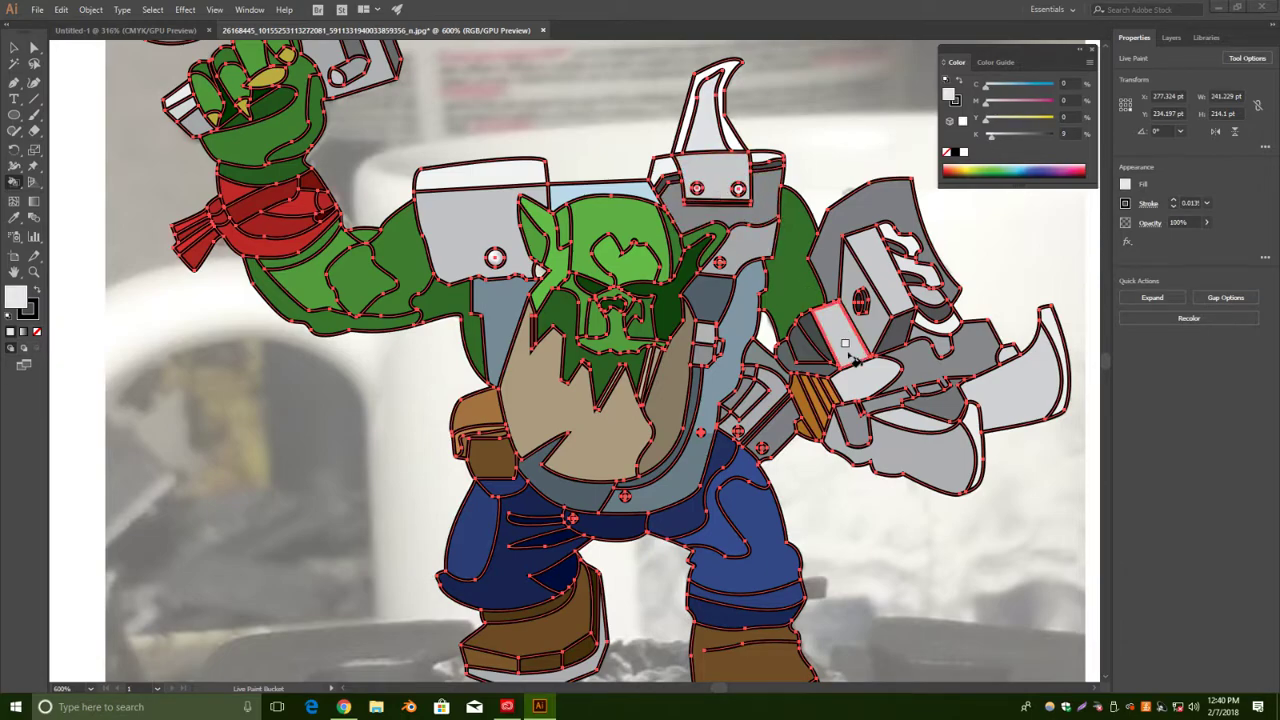
scroll(797, 480, "down", 1)
scroll(790, 440, "up", 5)
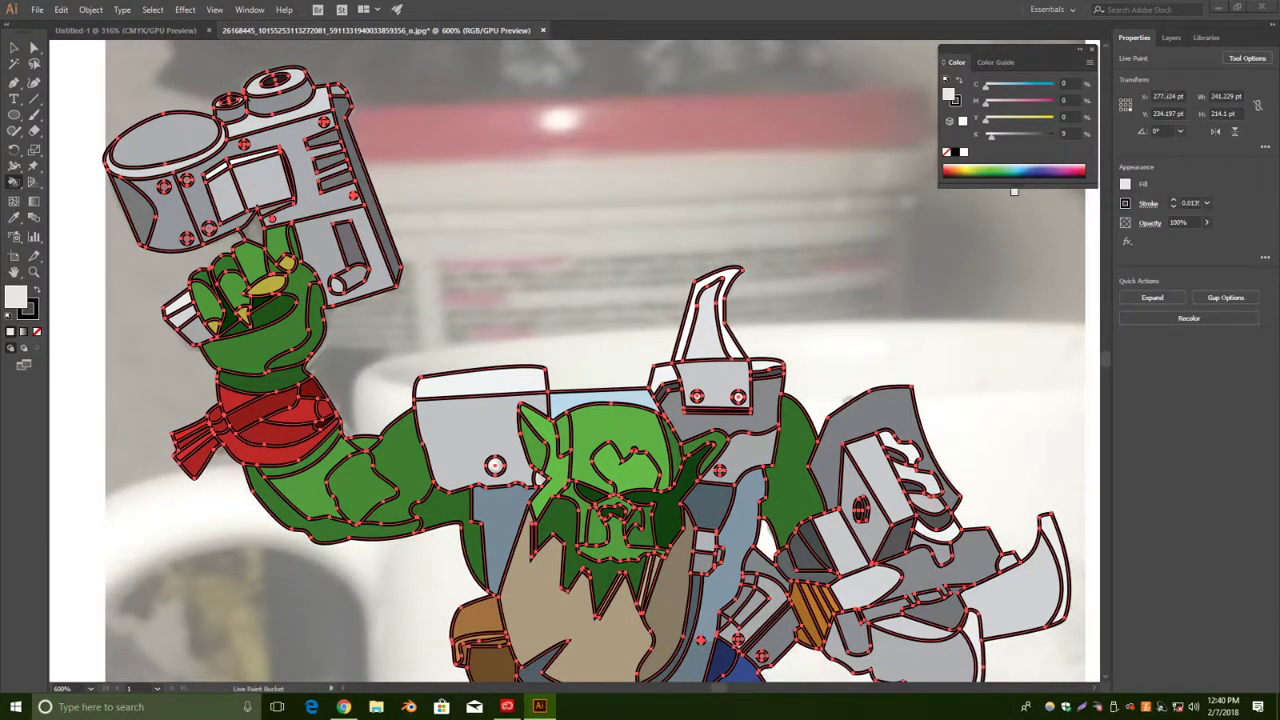
key("v")
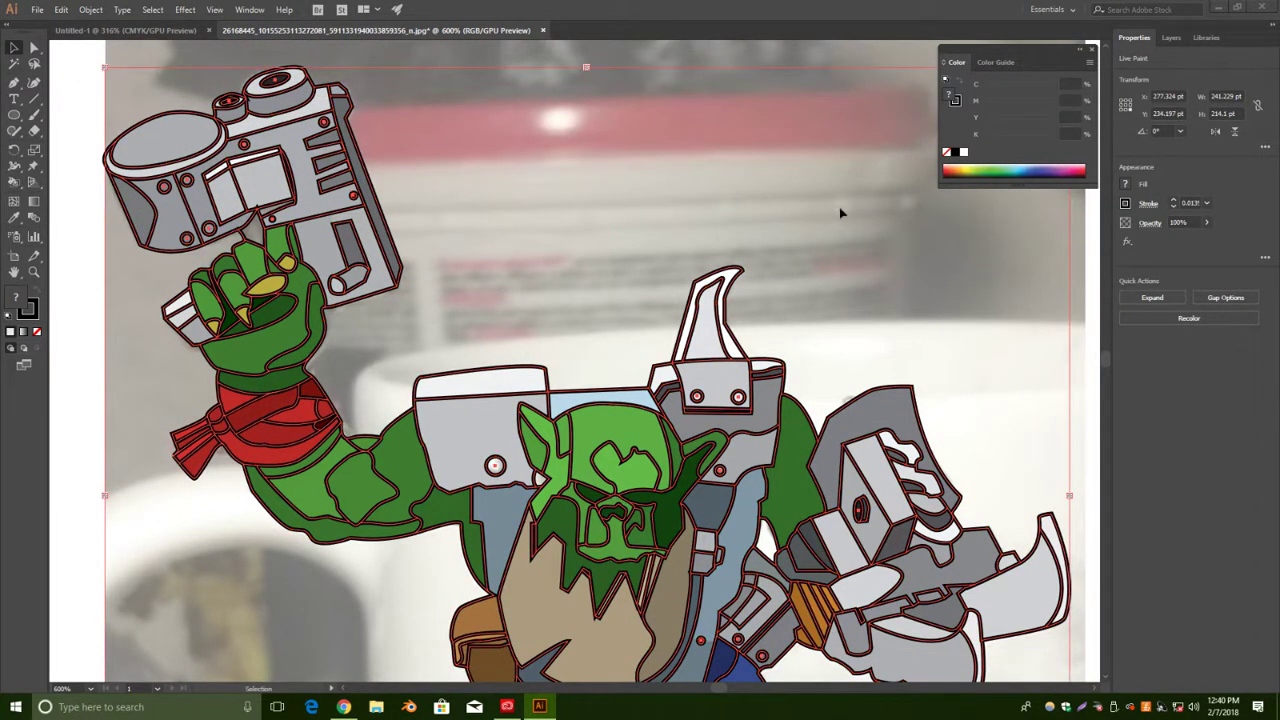
Deselect the Live Paint artwork and hide the Working Image layer.
left_click(1091, 350)
scroll(1091, 351, "down", 3)
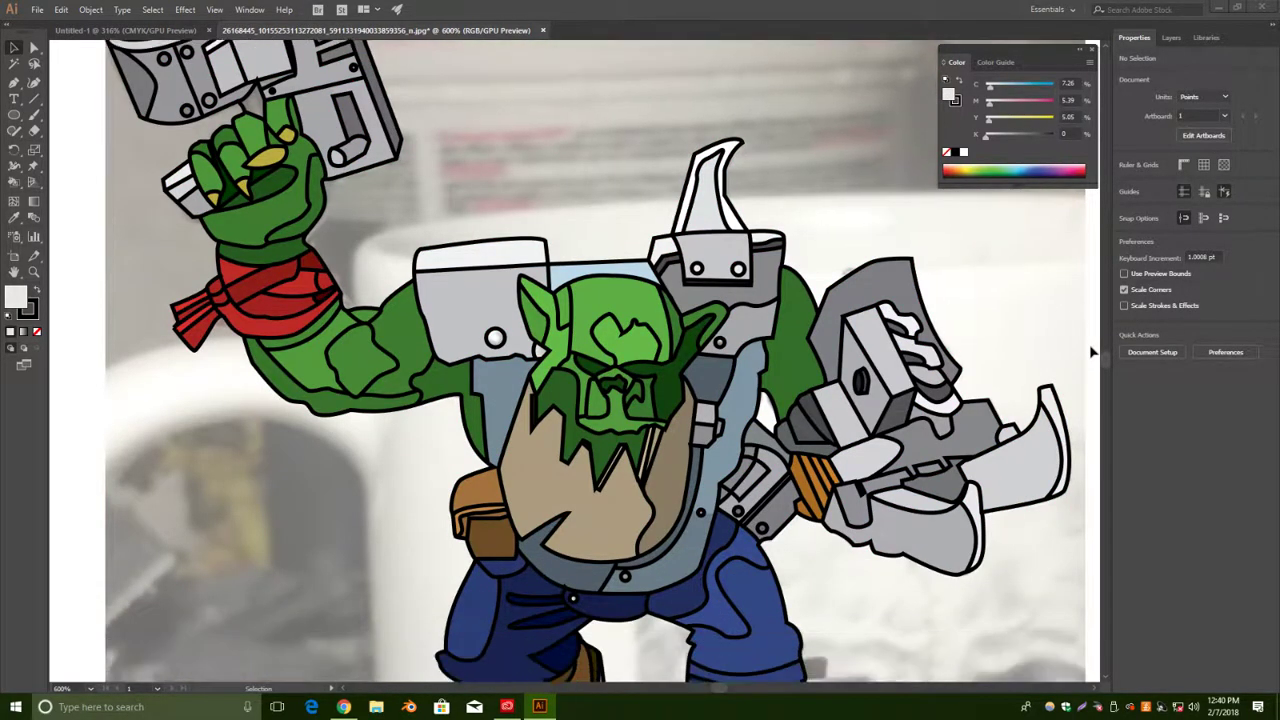
key("ctrl+minus")
key("ctrl+minus")
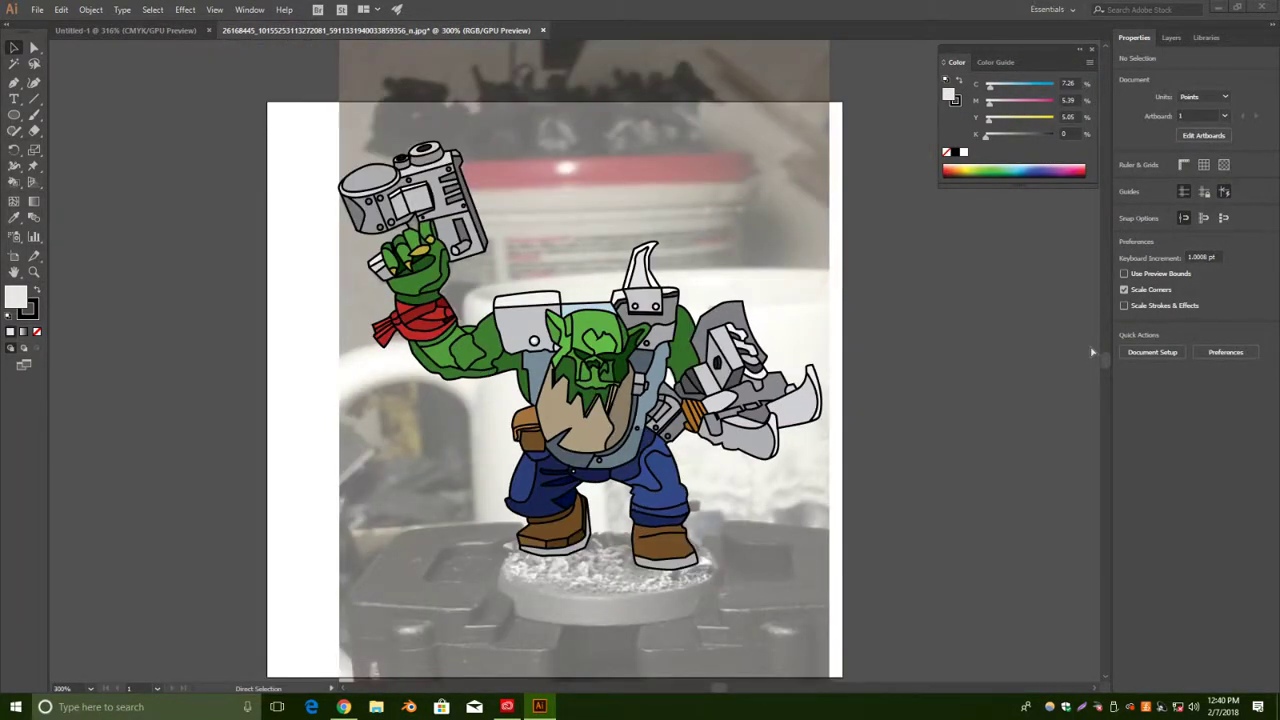
left_click(1171, 38)
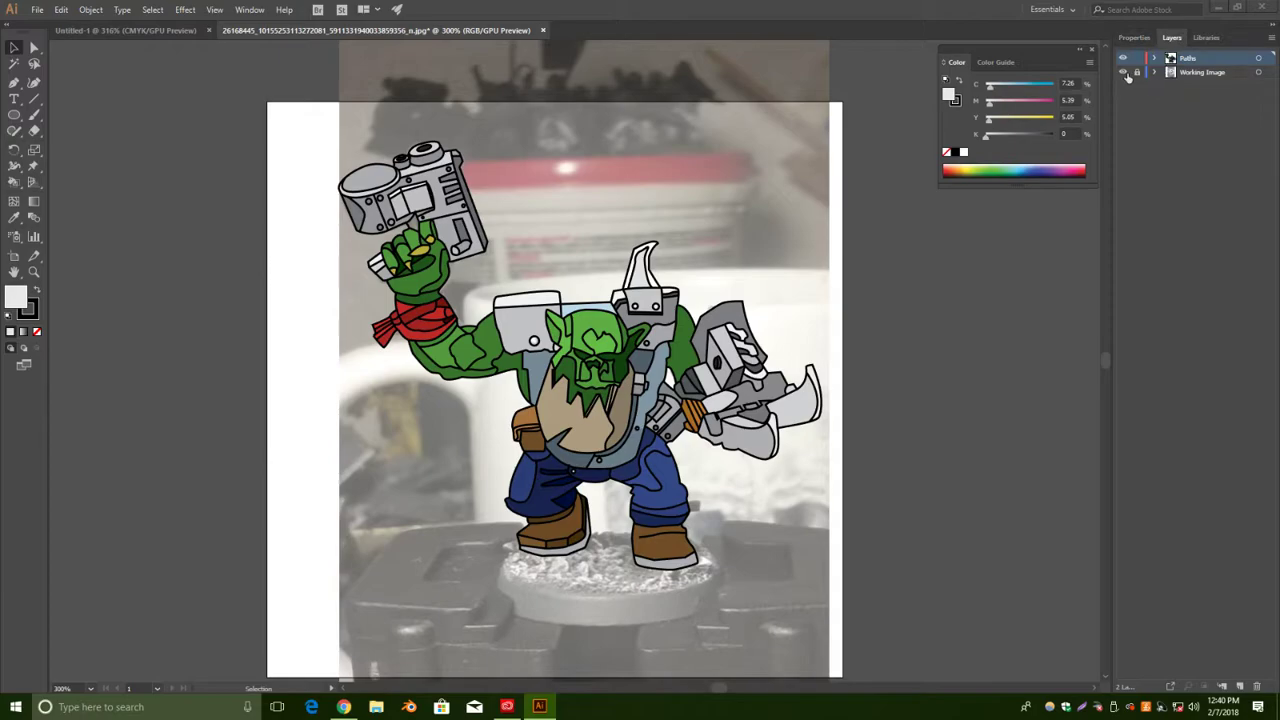
left_click(1123, 73)
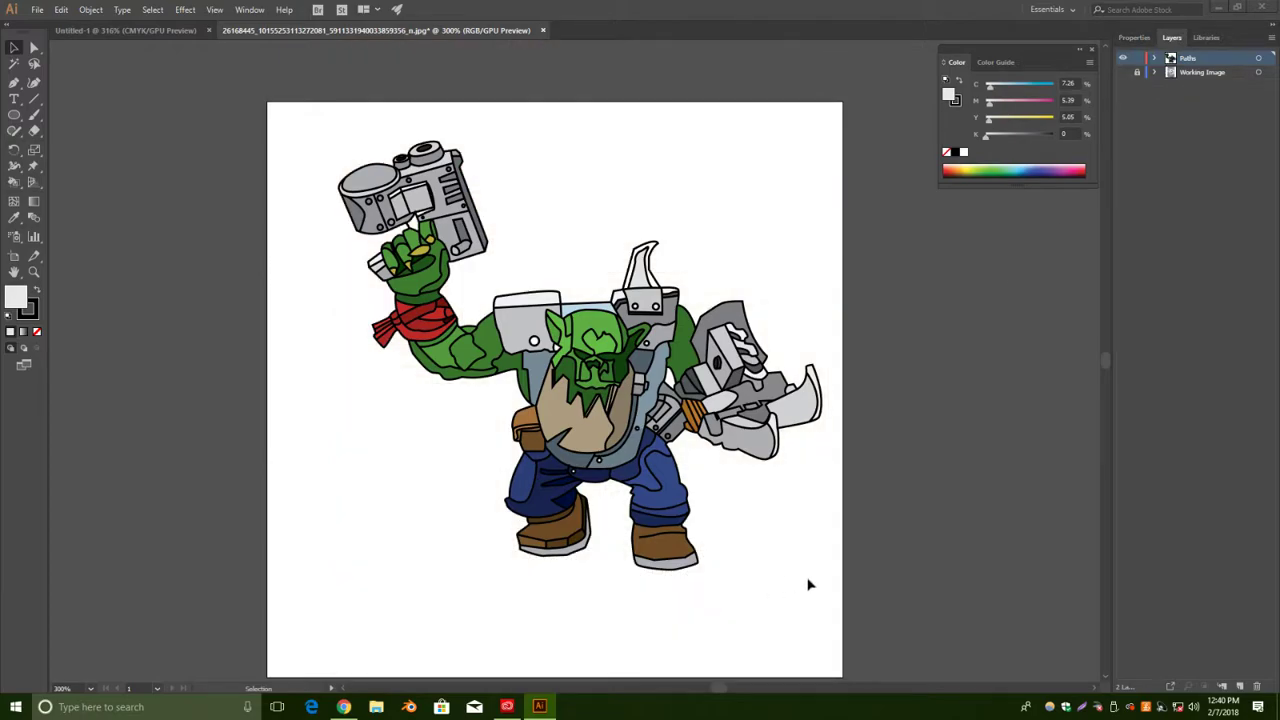
Try clearing the colour from the whole Live Paint orc with the None swatch, and undo each attempt.
left_click_drag(830, 583, 304, 113)
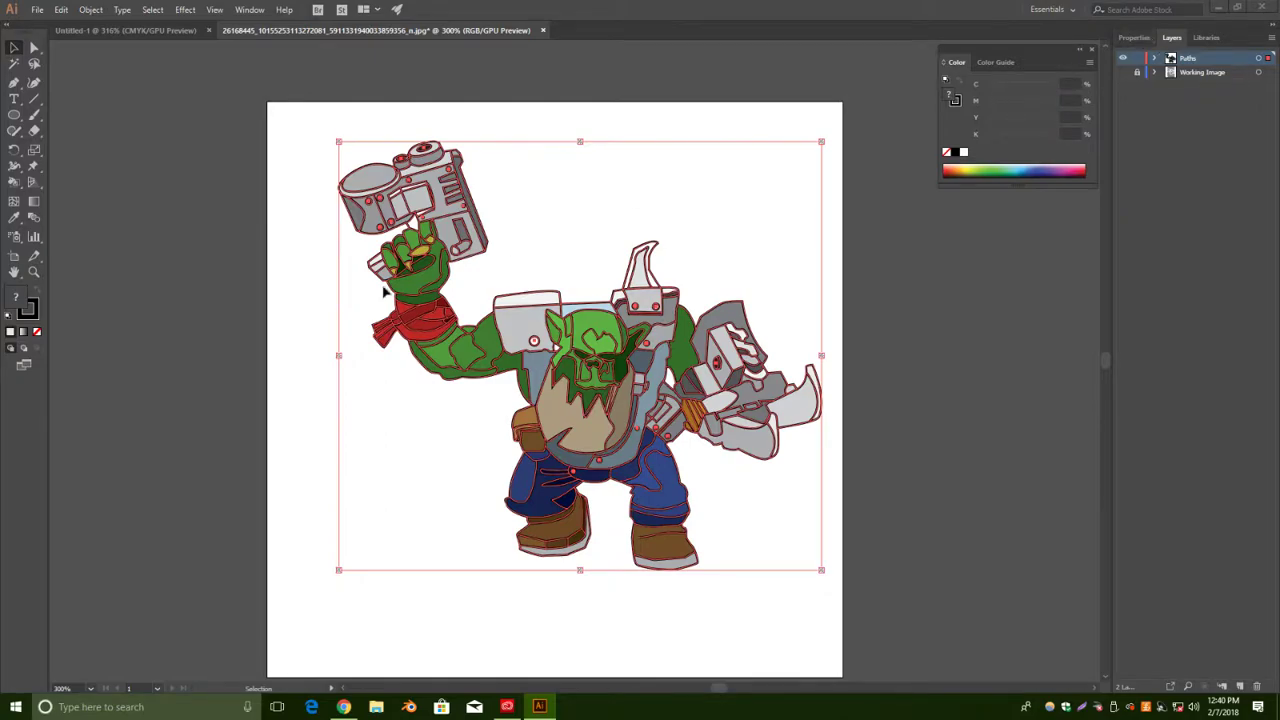
left_click(1134, 37)
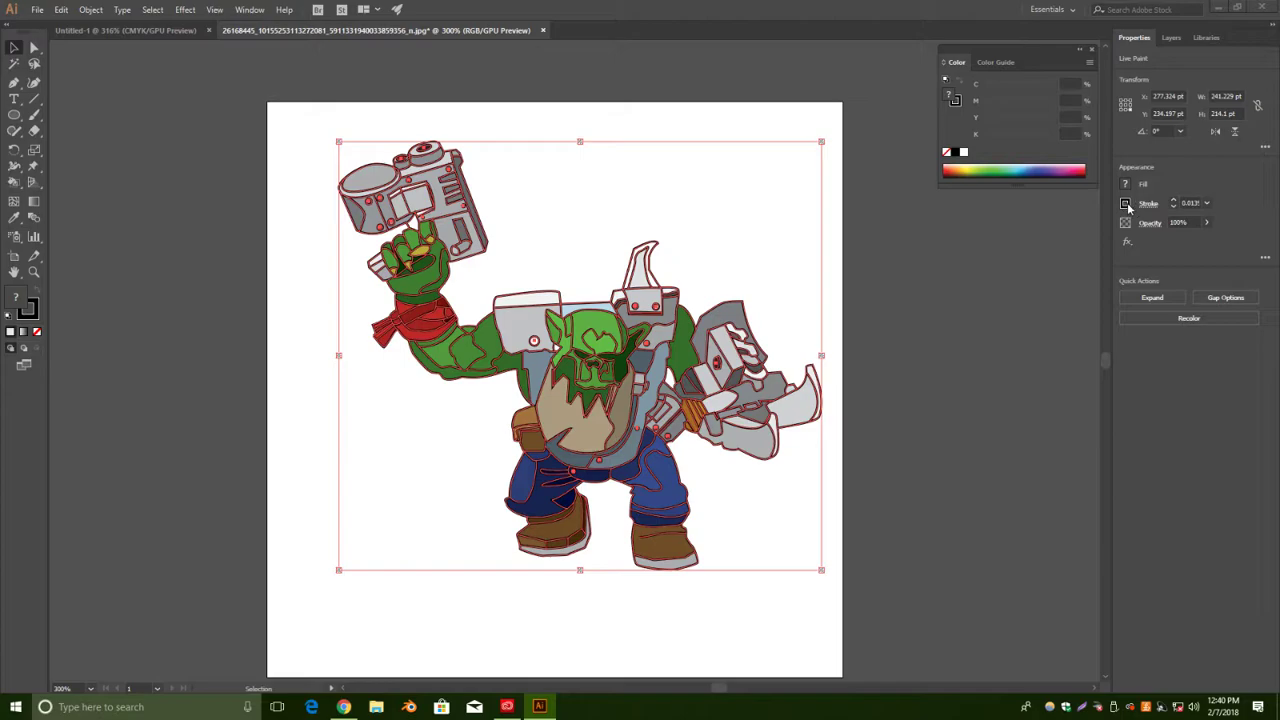
left_click(946, 153)
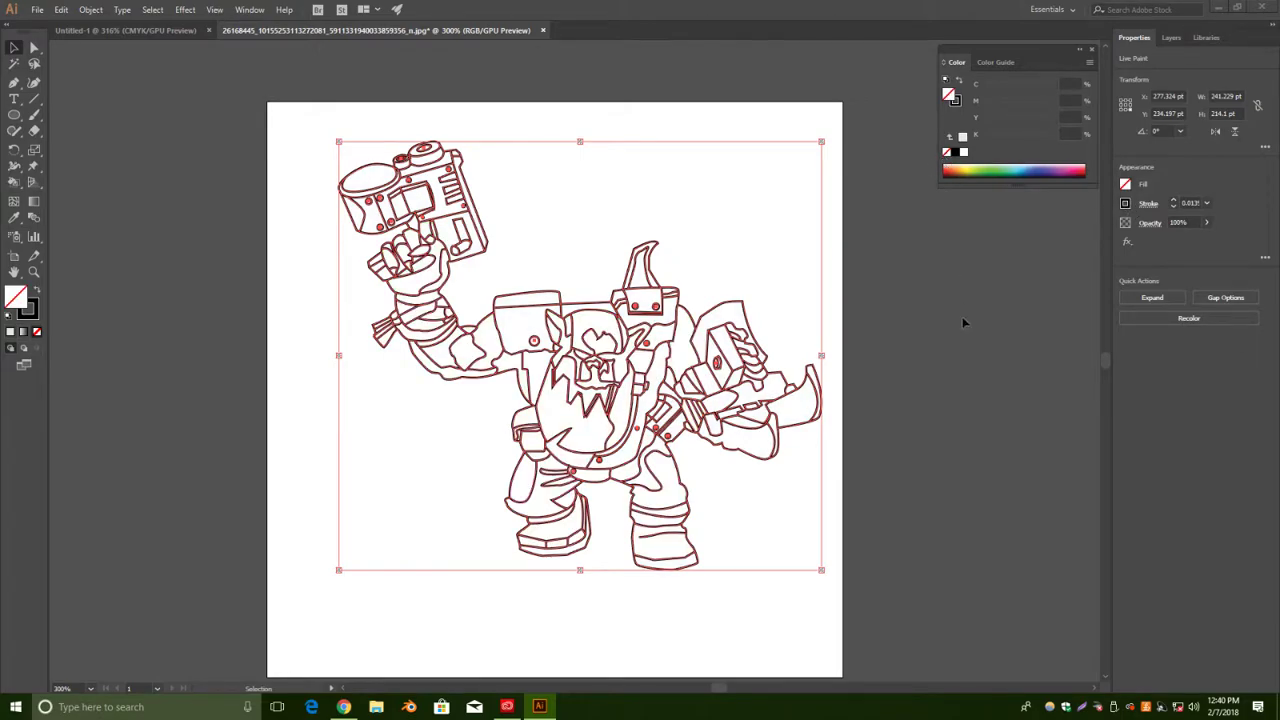
key("ctrl+z")
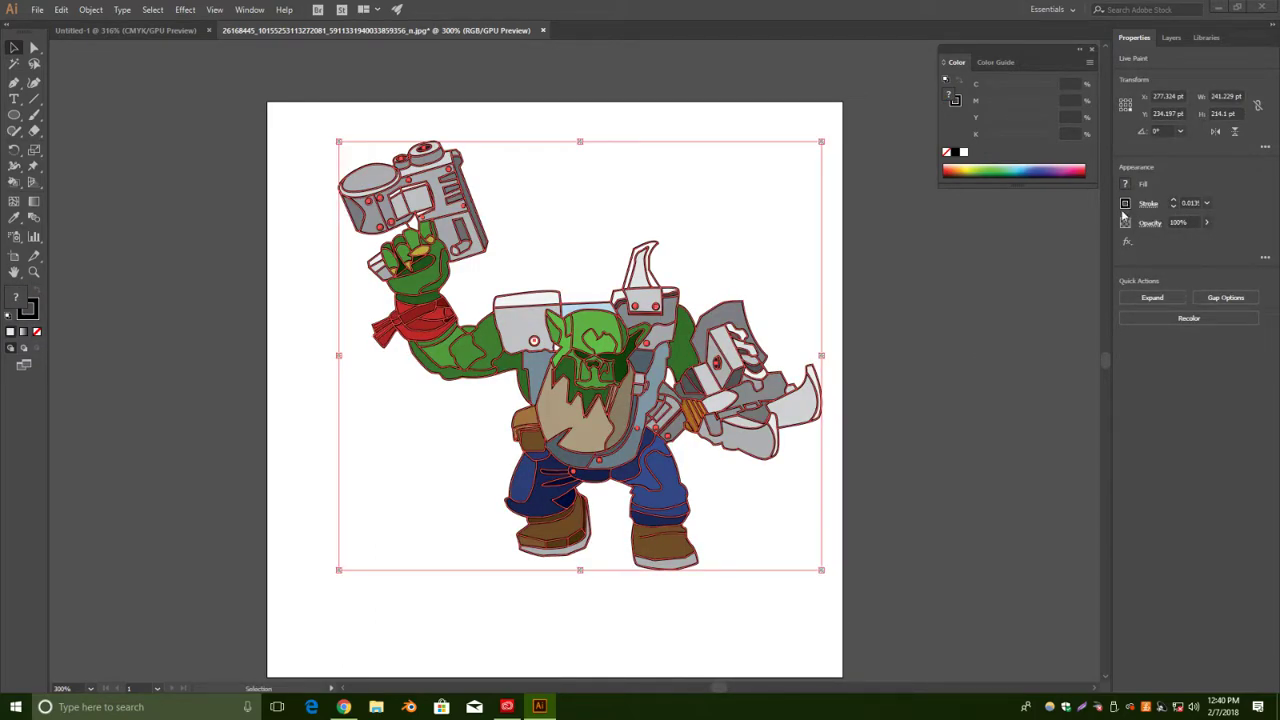
left_click(347, 415)
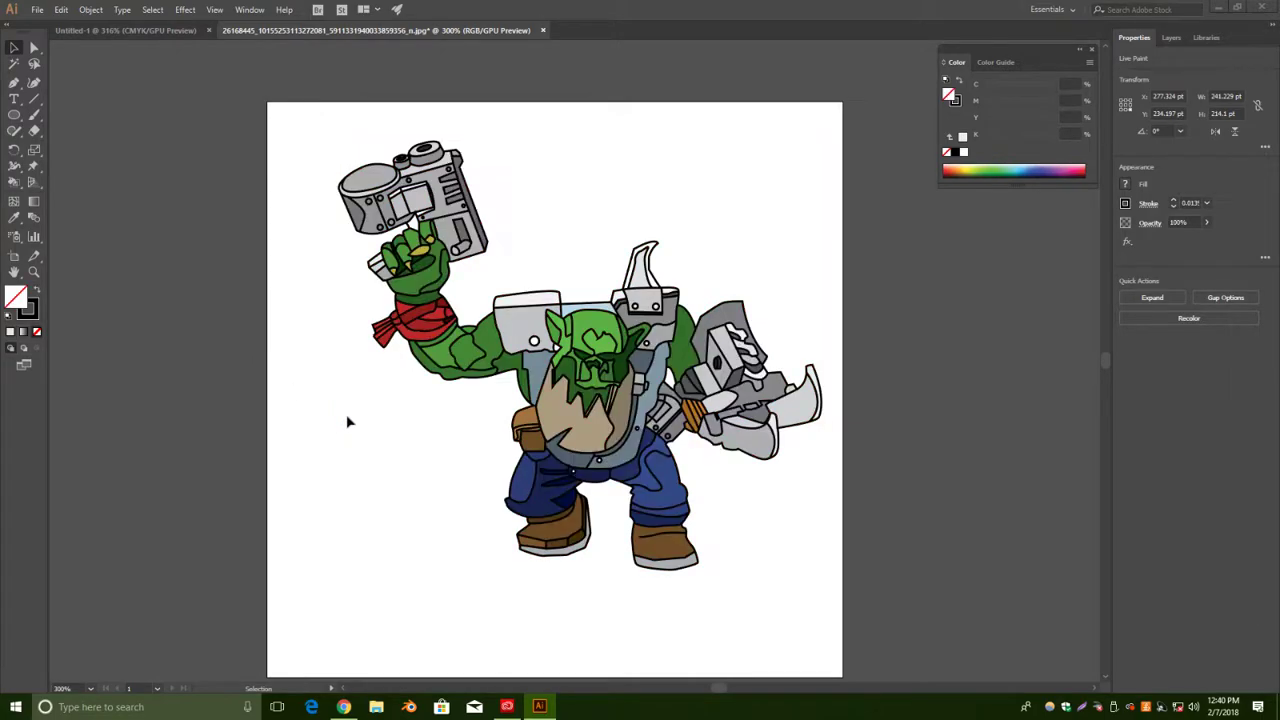
left_click(572, 430)
left_click(790, 631)
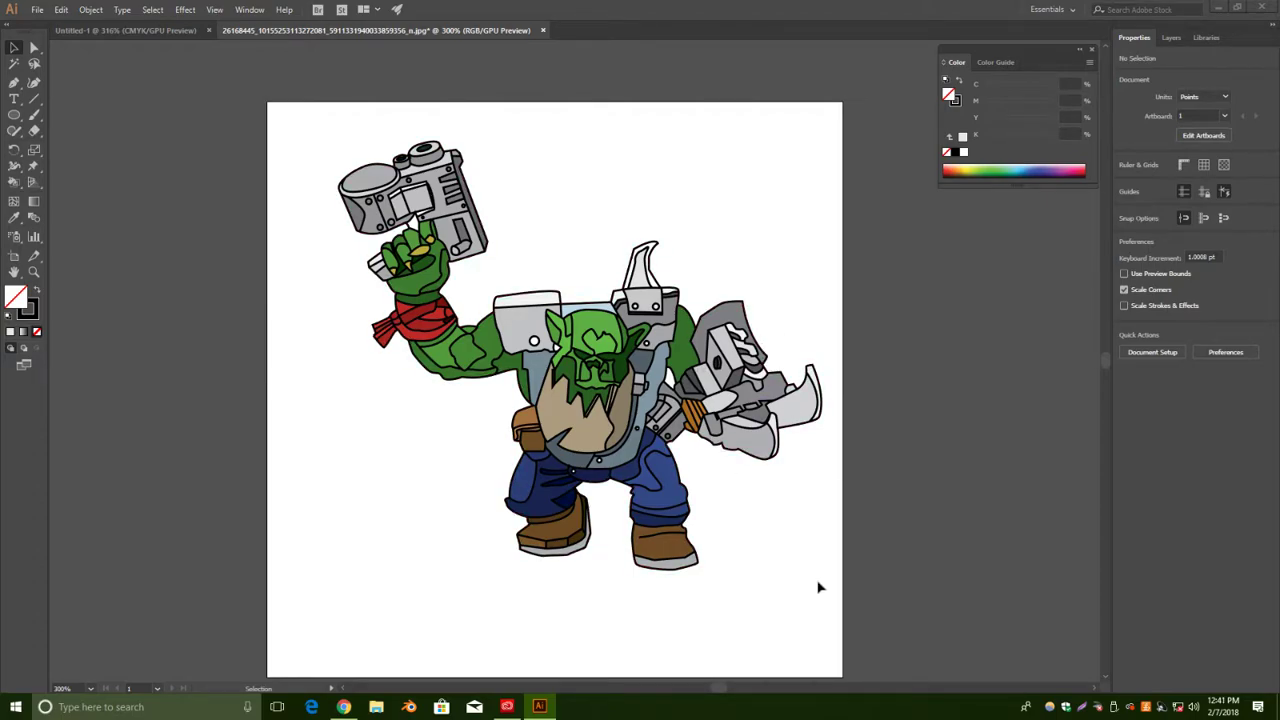
left_click_drag(822, 584, 323, 126)
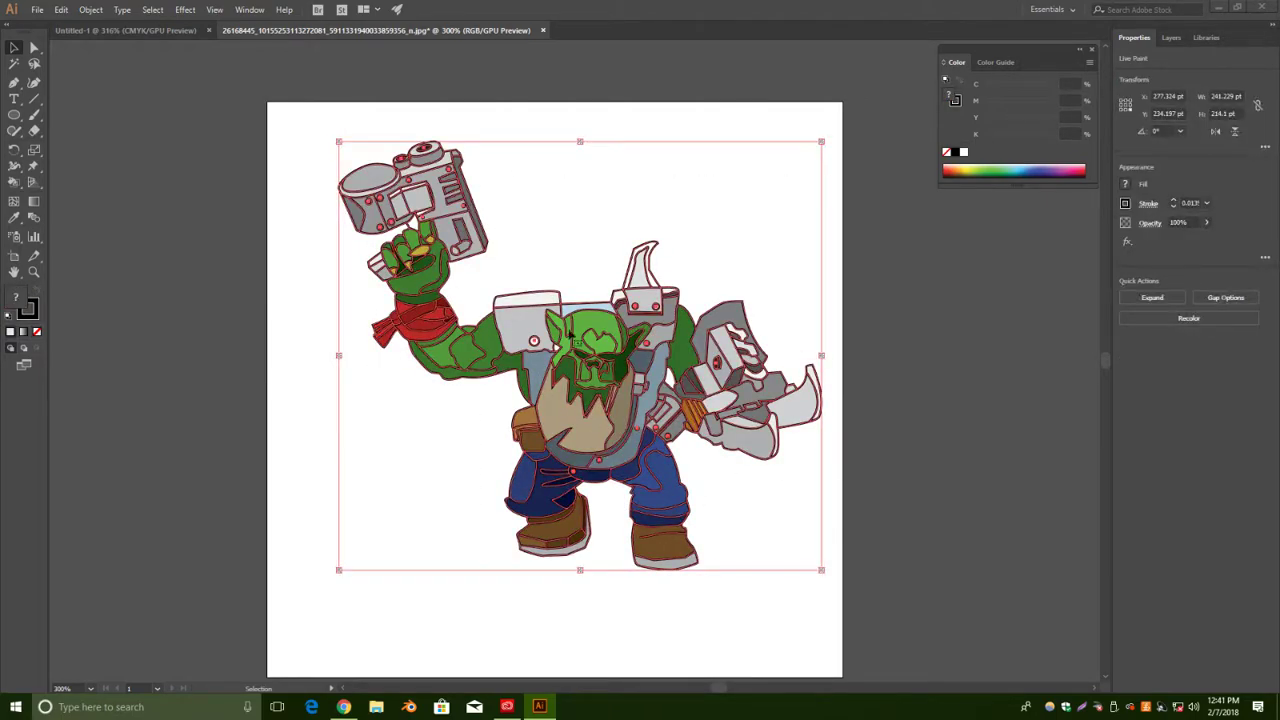
left_click(37, 333)
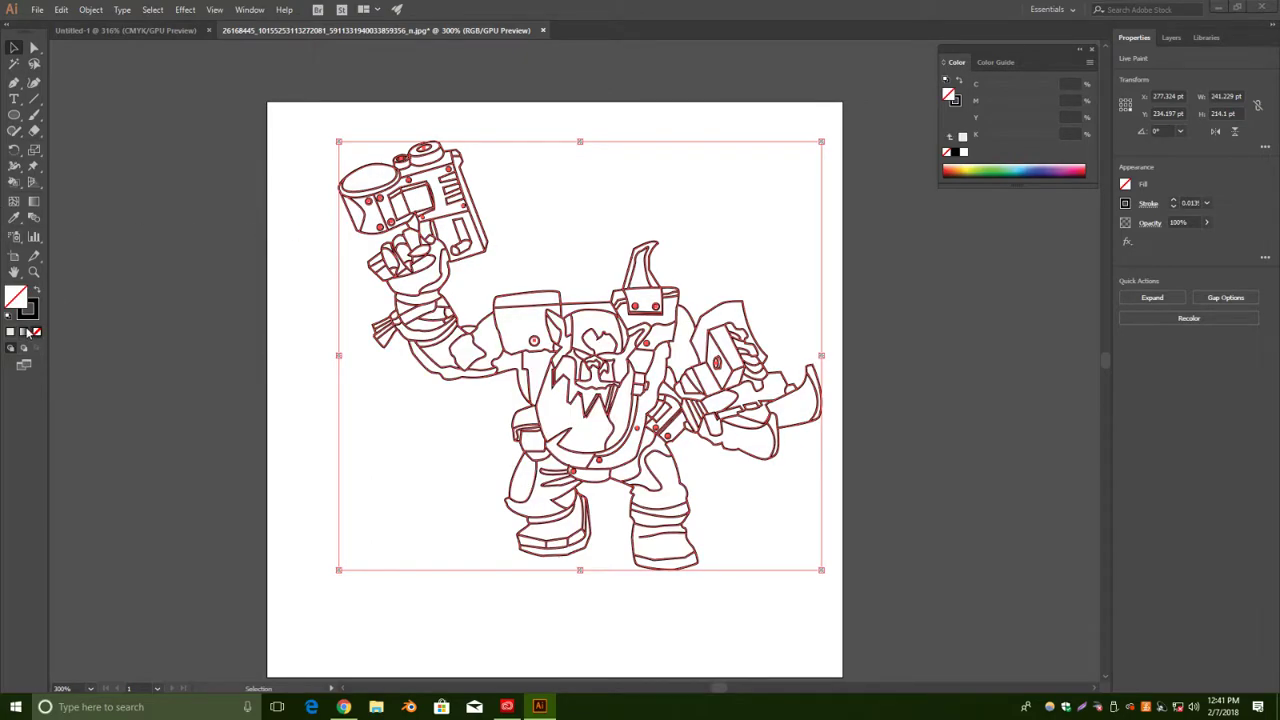
key("ctrl+z")
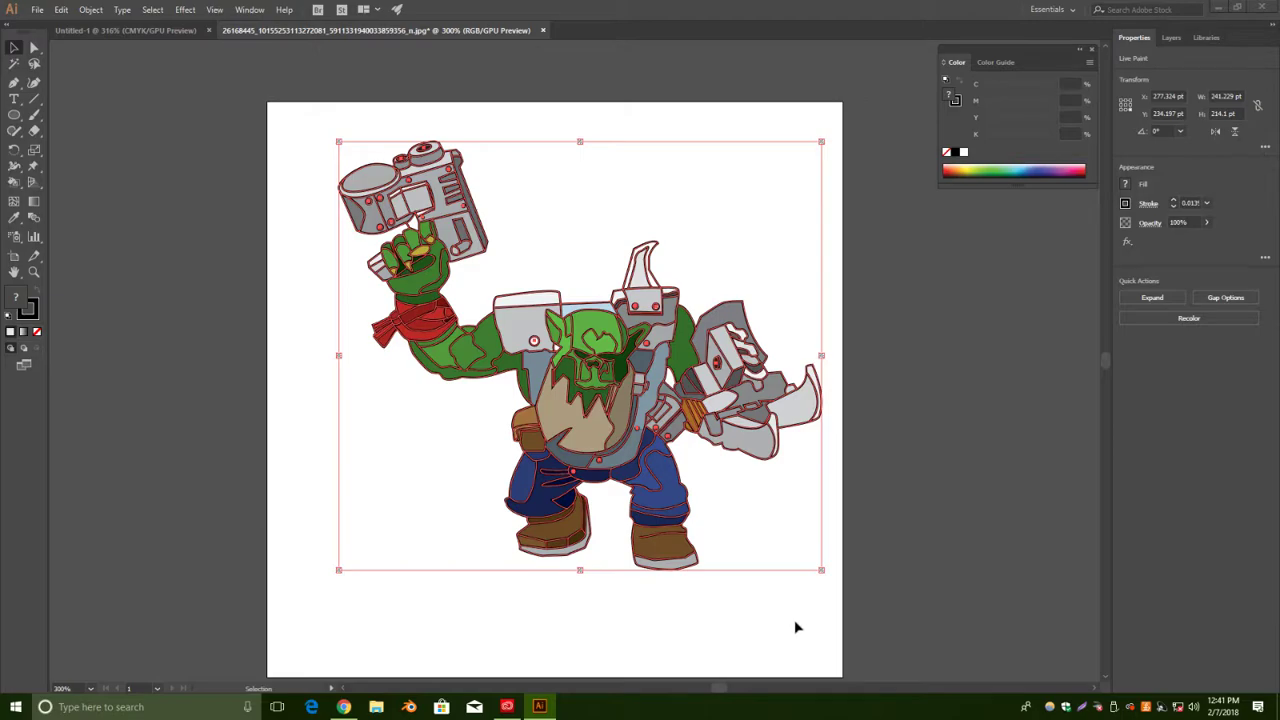
left_click(796, 627)
left_click(812, 386)
left_click(946, 153)
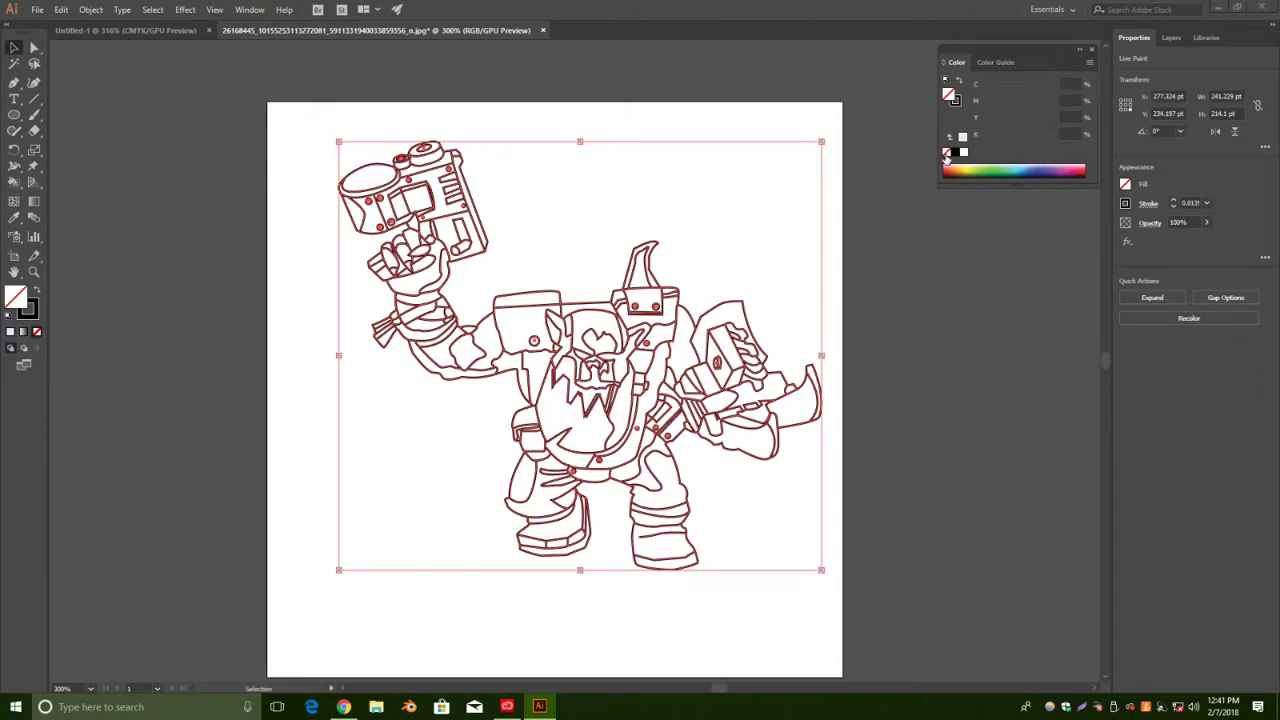
key("ctrl+z")
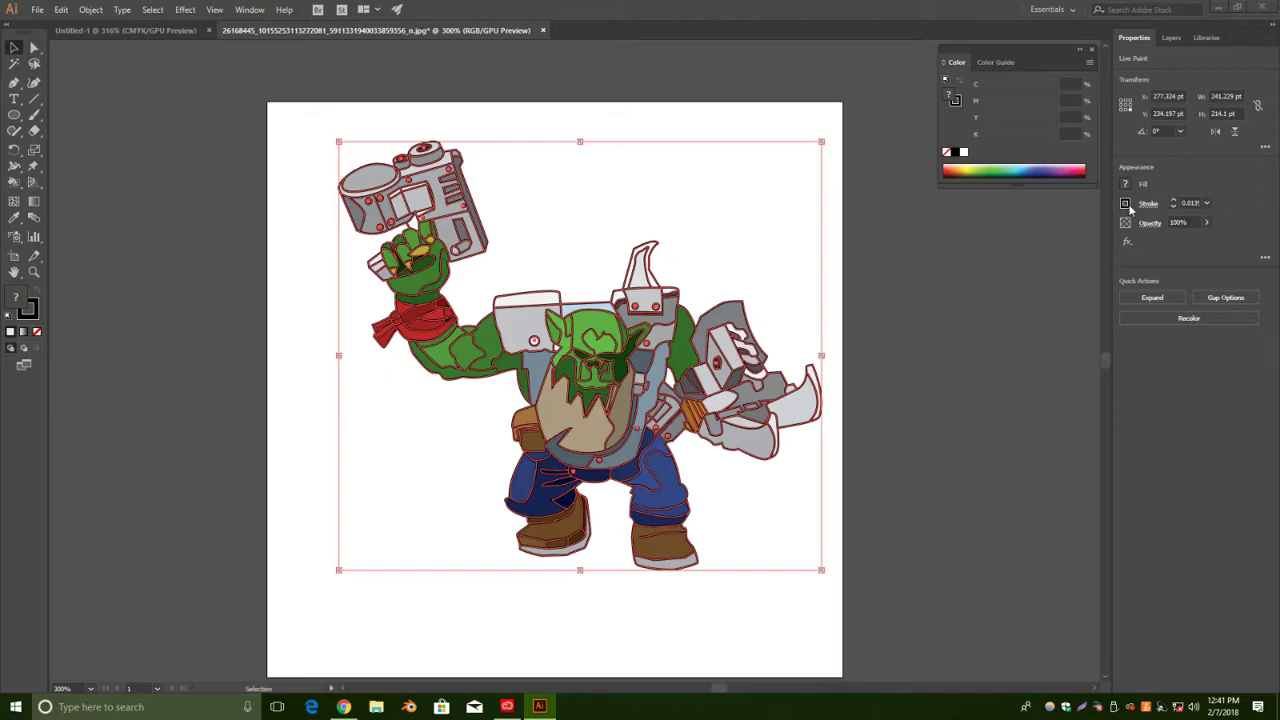
Set the stroke of the whole Live Paint orc to None and deselect the artwork.
left_click(996, 62)
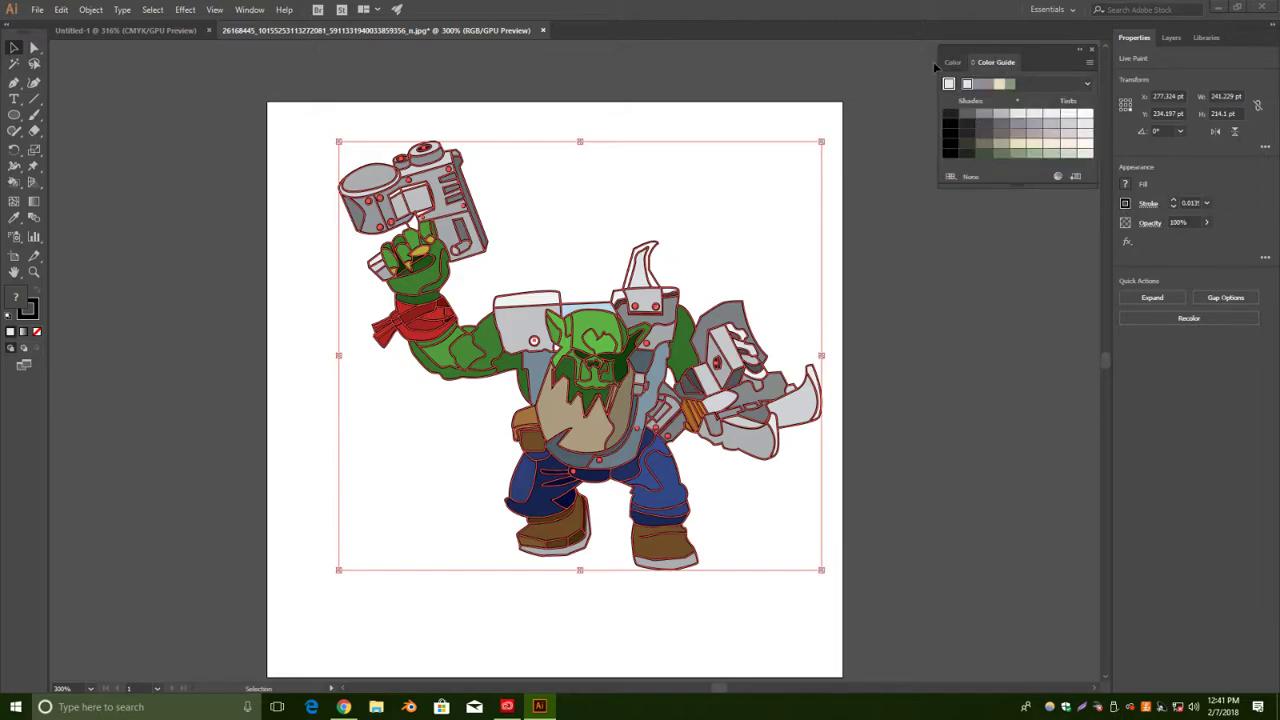
left_click(936, 66)
left_click(955, 62)
left_click(822, 406)
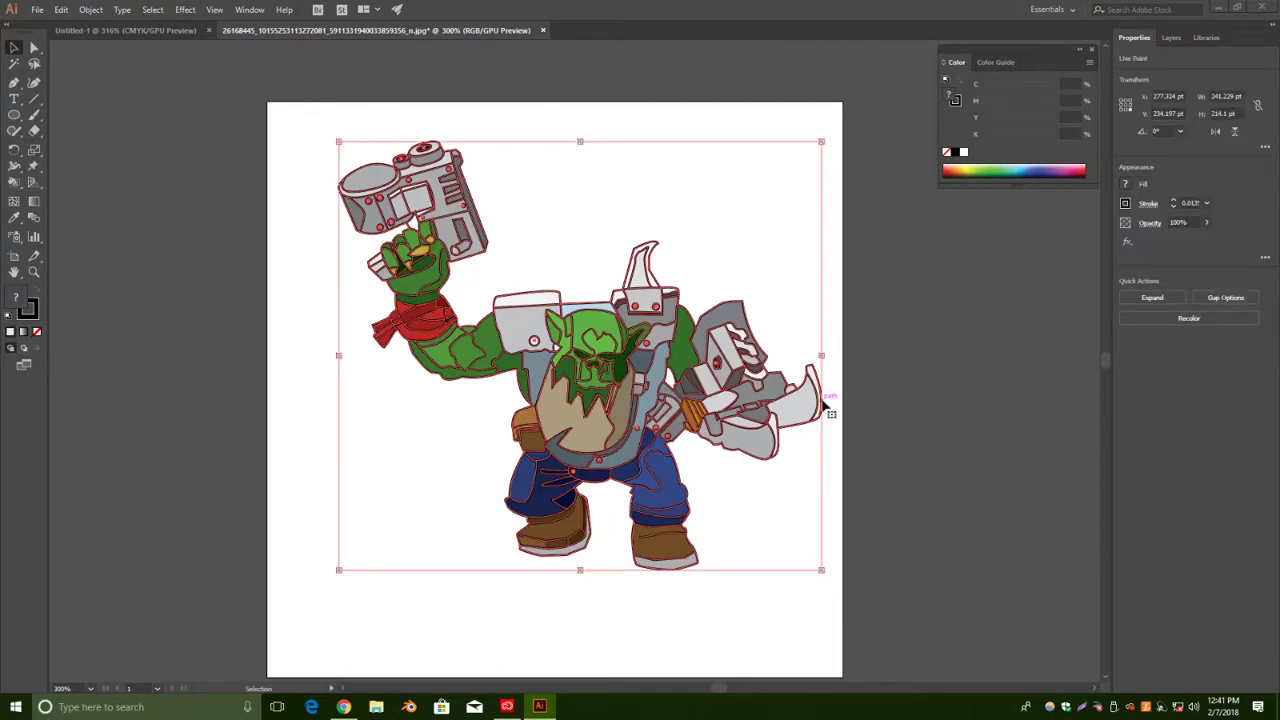
left_click(1173, 207)
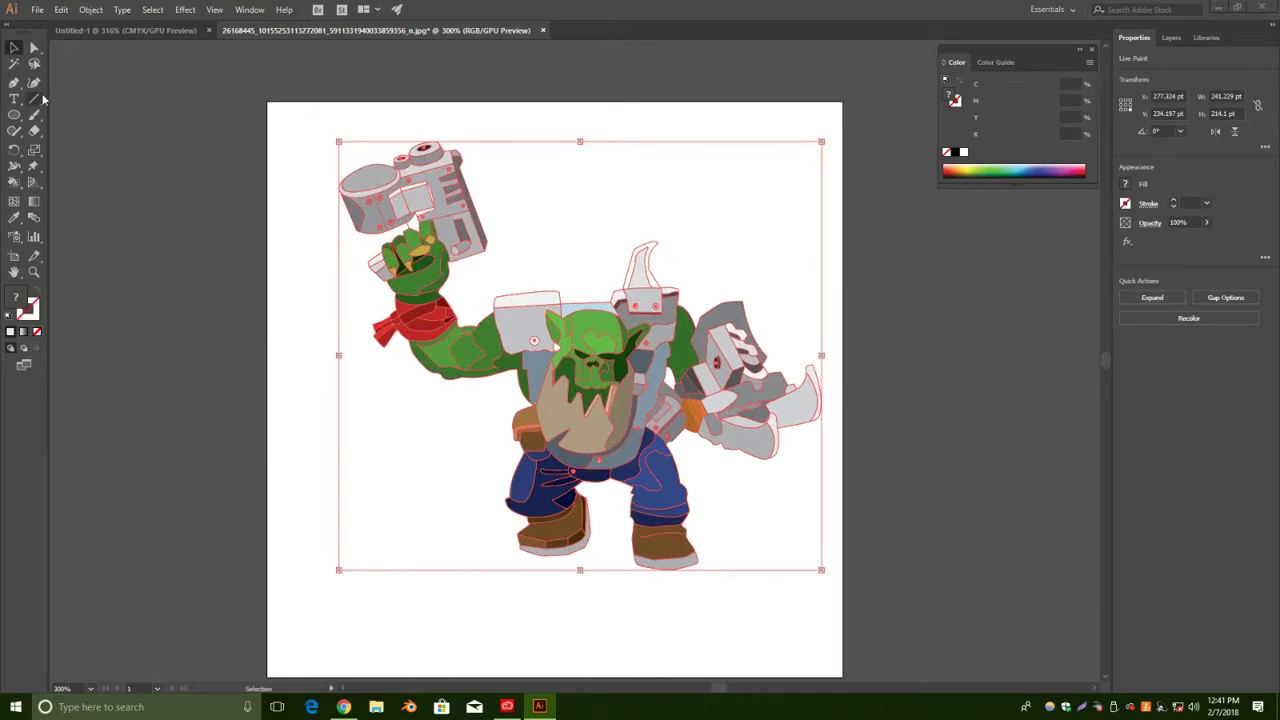
left_click(573, 89)
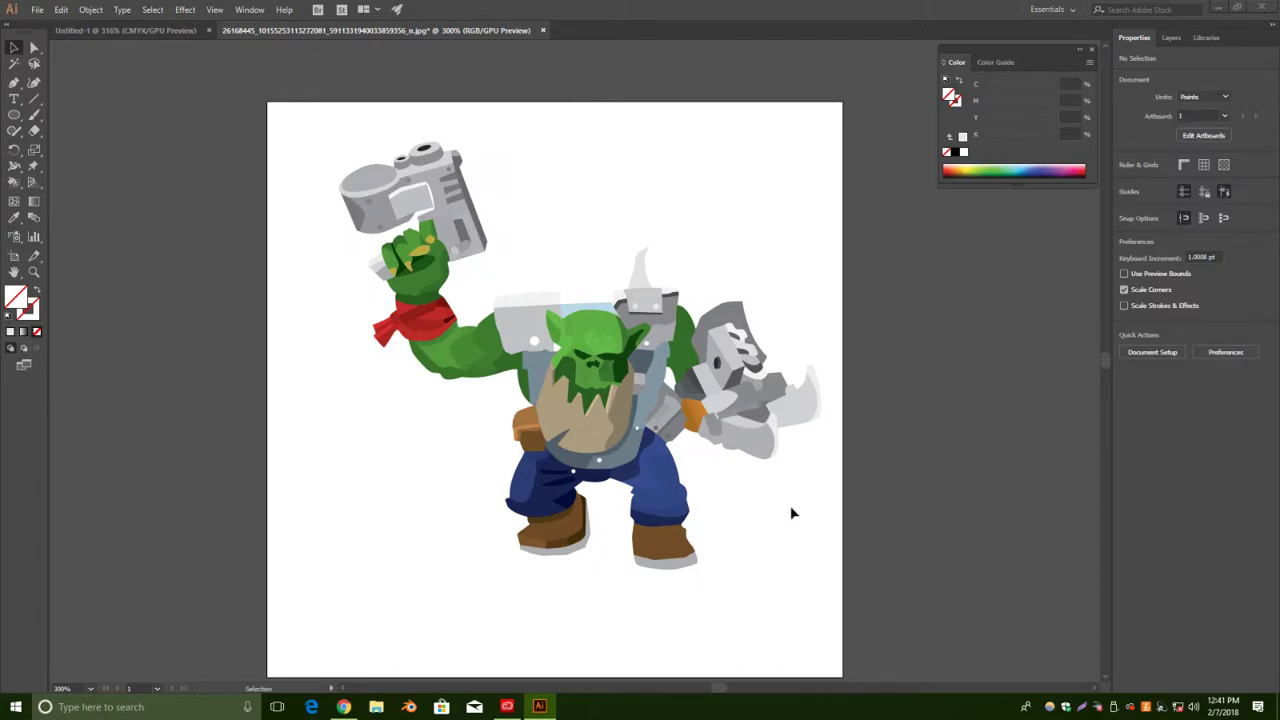
left_click_drag(824, 571, 321, 121)
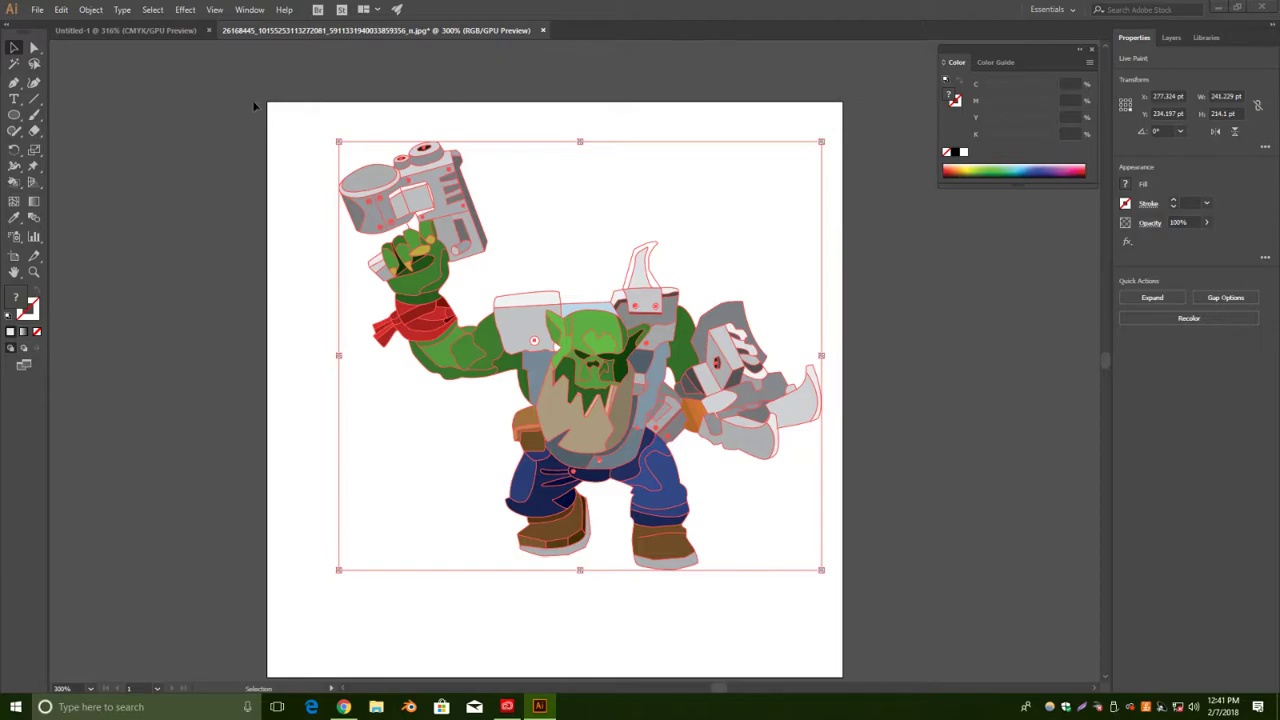
left_click(293, 110)
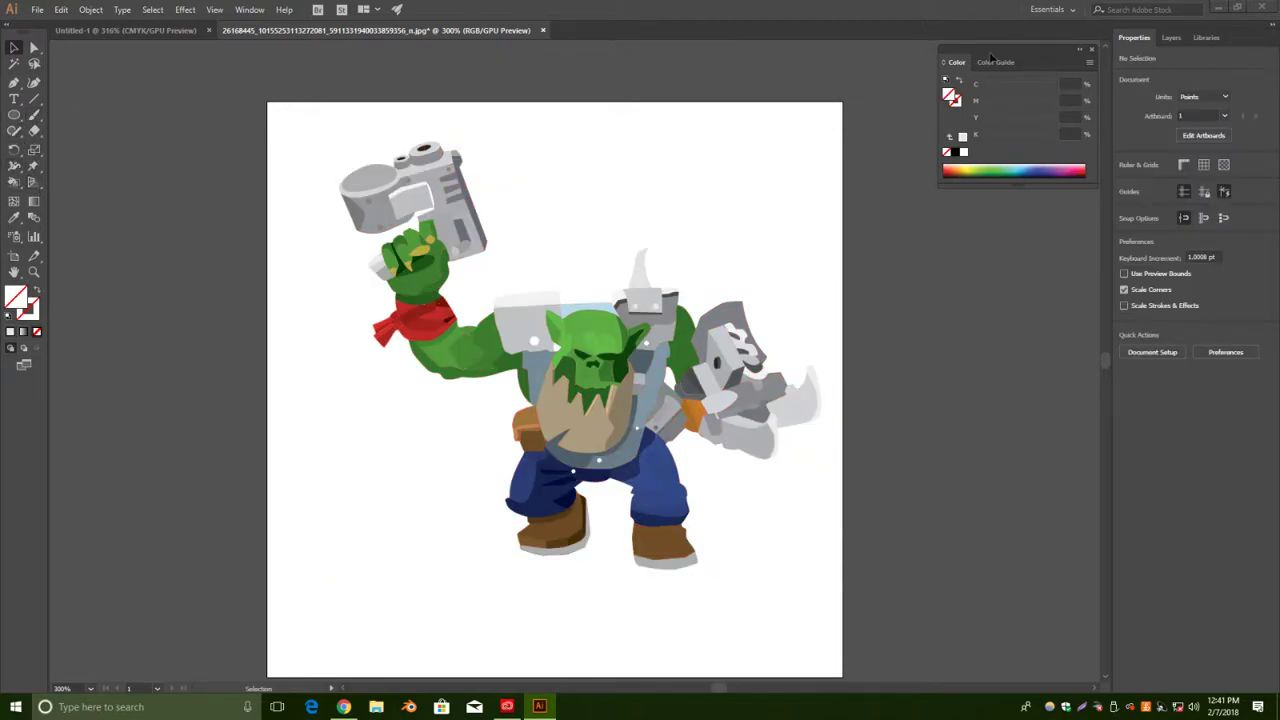
Add a layer named background between the Paths and Working Image layers and make it the active layer.
left_click(1171, 38)
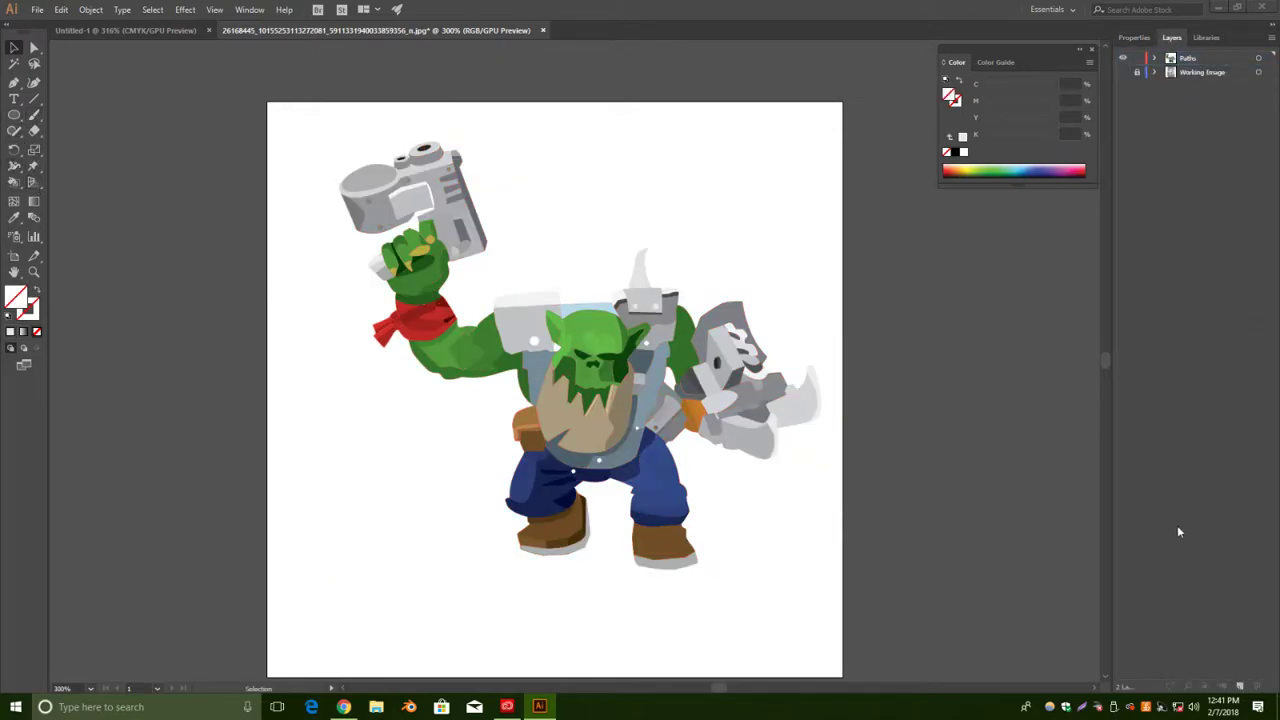
left_click(1240, 687)
left_click_drag(1192, 74, 1193, 79)
double_click(1194, 72)
type("background")
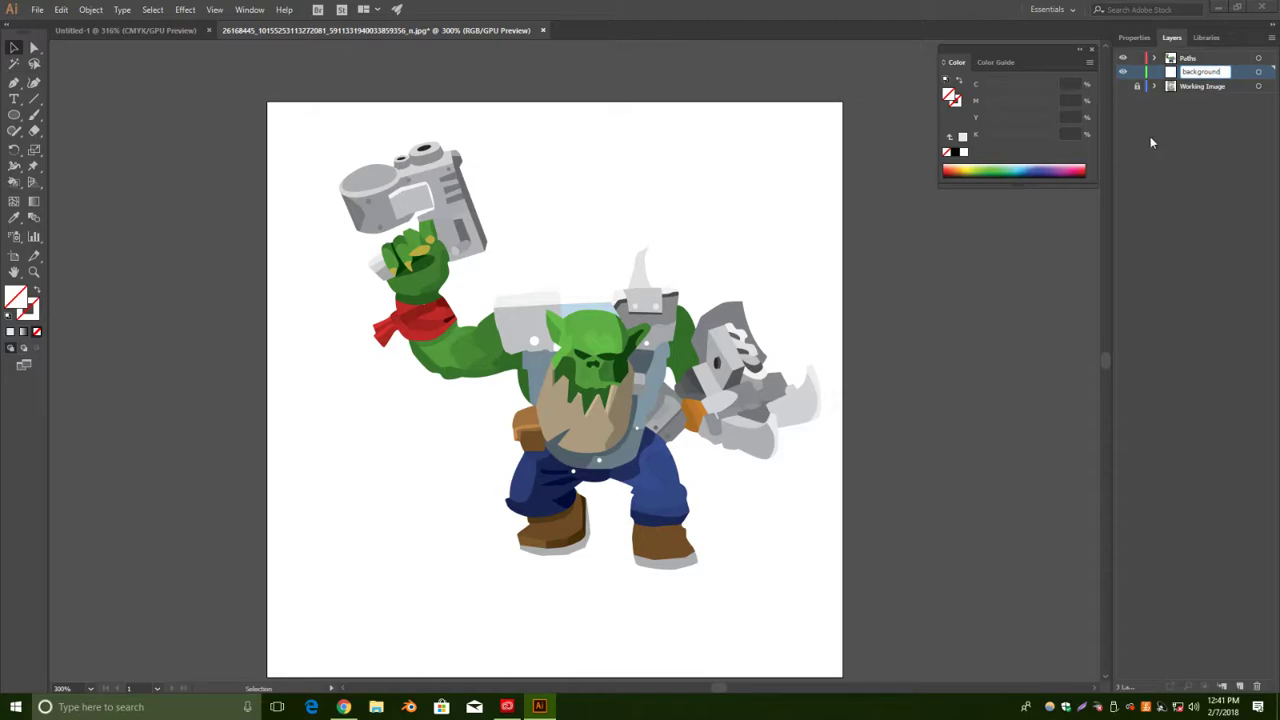
left_click(1171, 194)
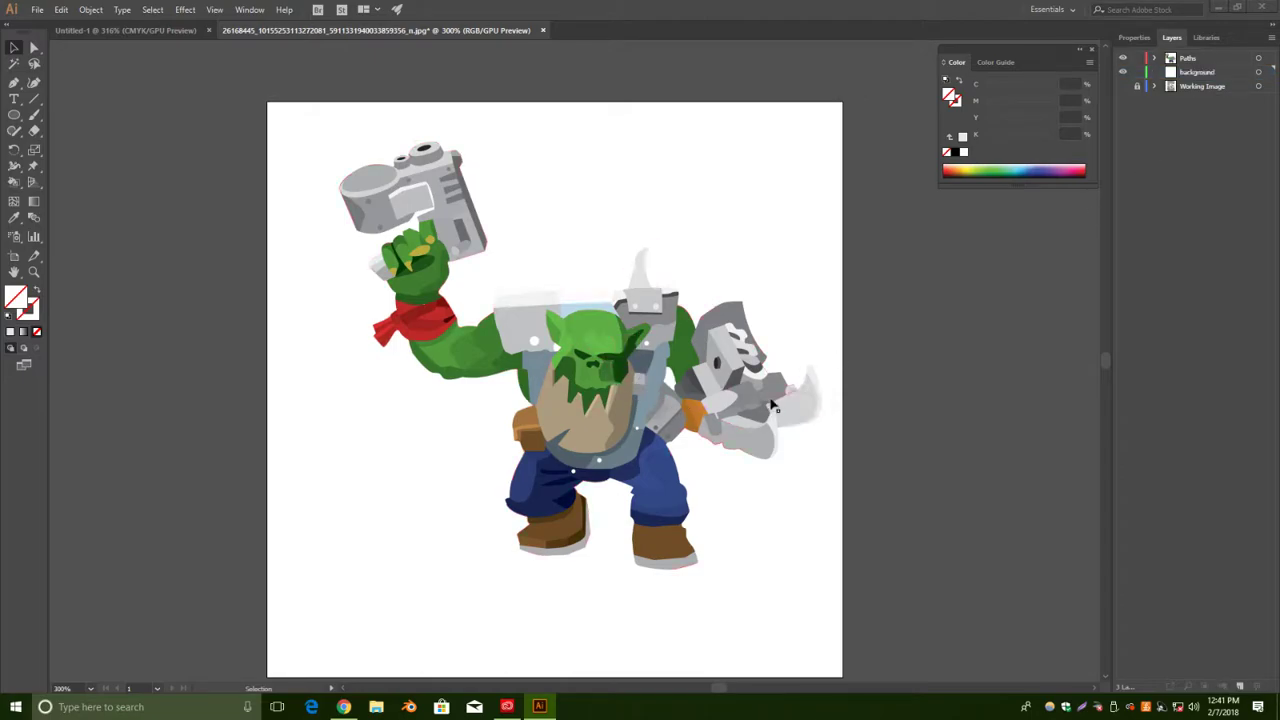
left_click(1205, 74)
left_click(15, 116)
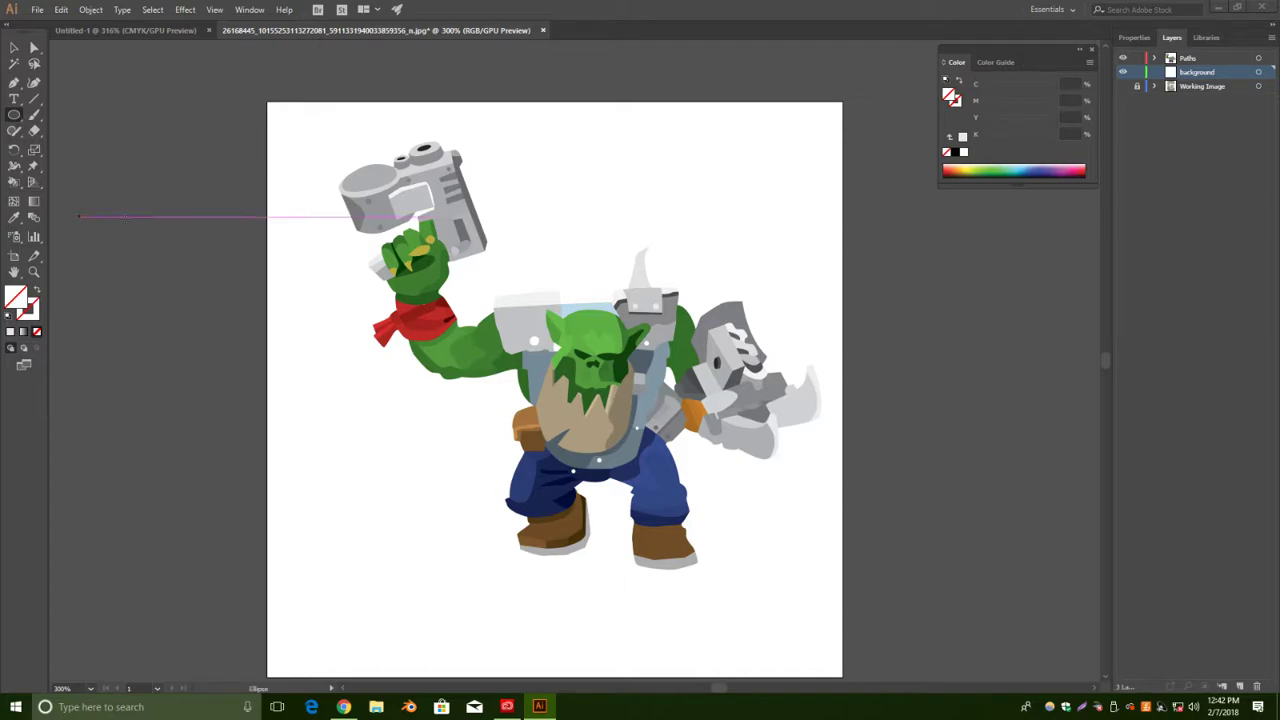
left_click(343, 209)
key("Return")
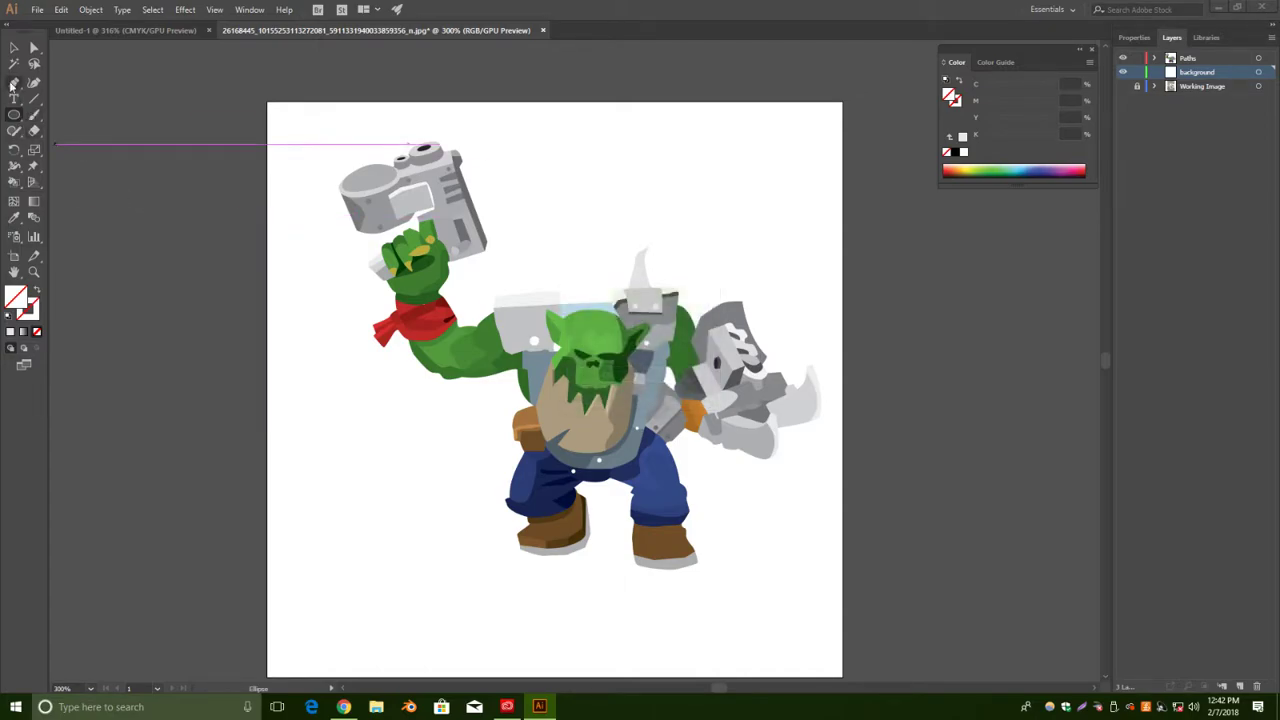
Draw a rectangle behind the orc on the background layer, covering most of the artboard.
left_click(15, 115)
left_click(70, 115)
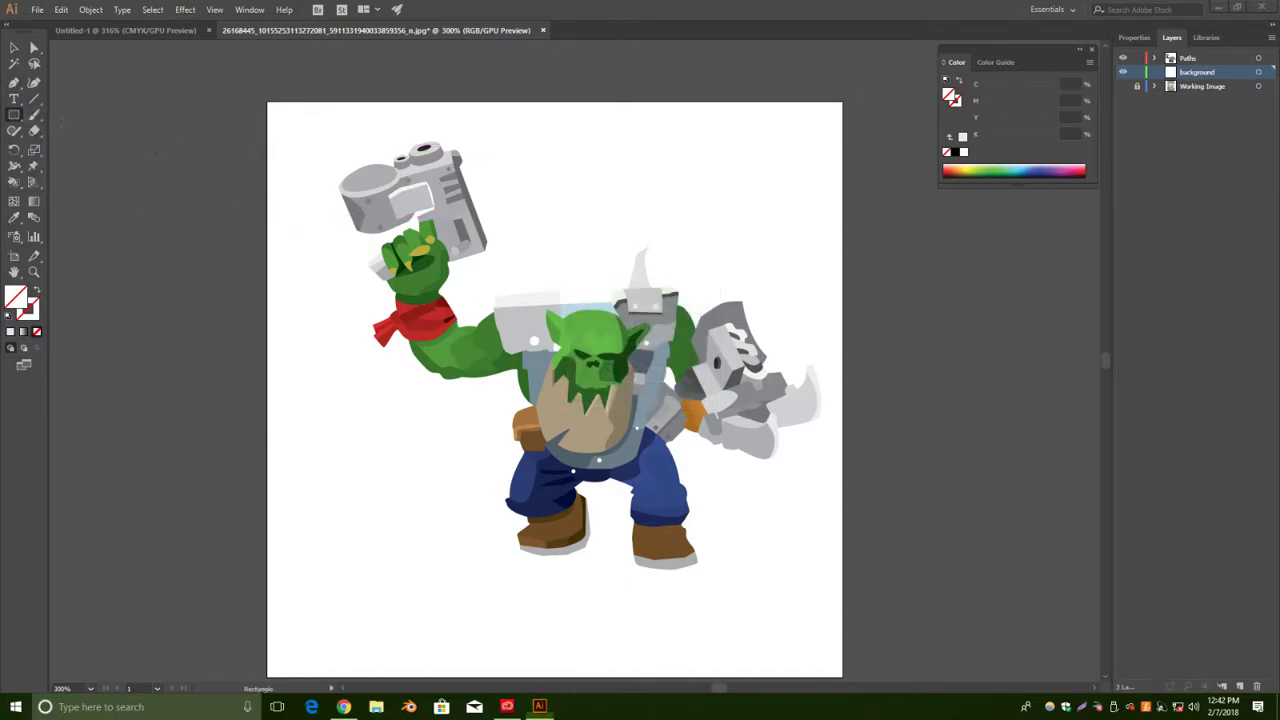
double_click(27, 304)
left_click(131, 215)
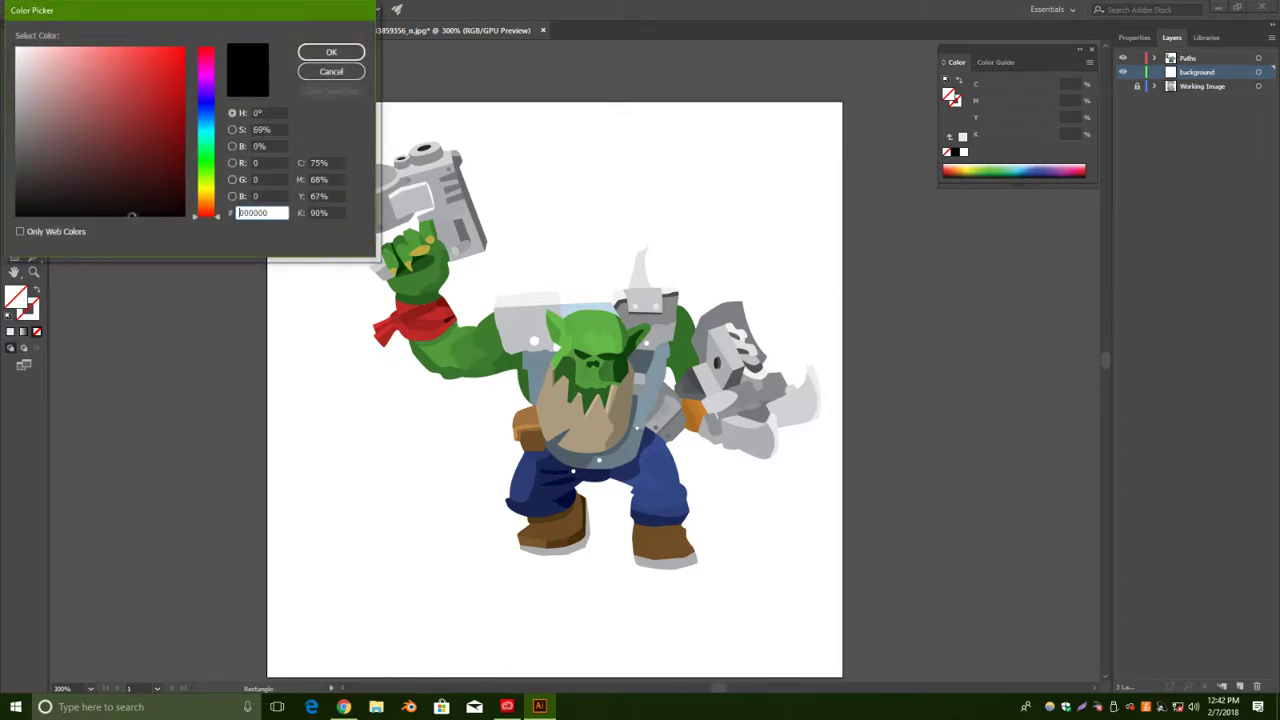
left_click(331, 51)
left_click_drag(290, 113, 835, 640)
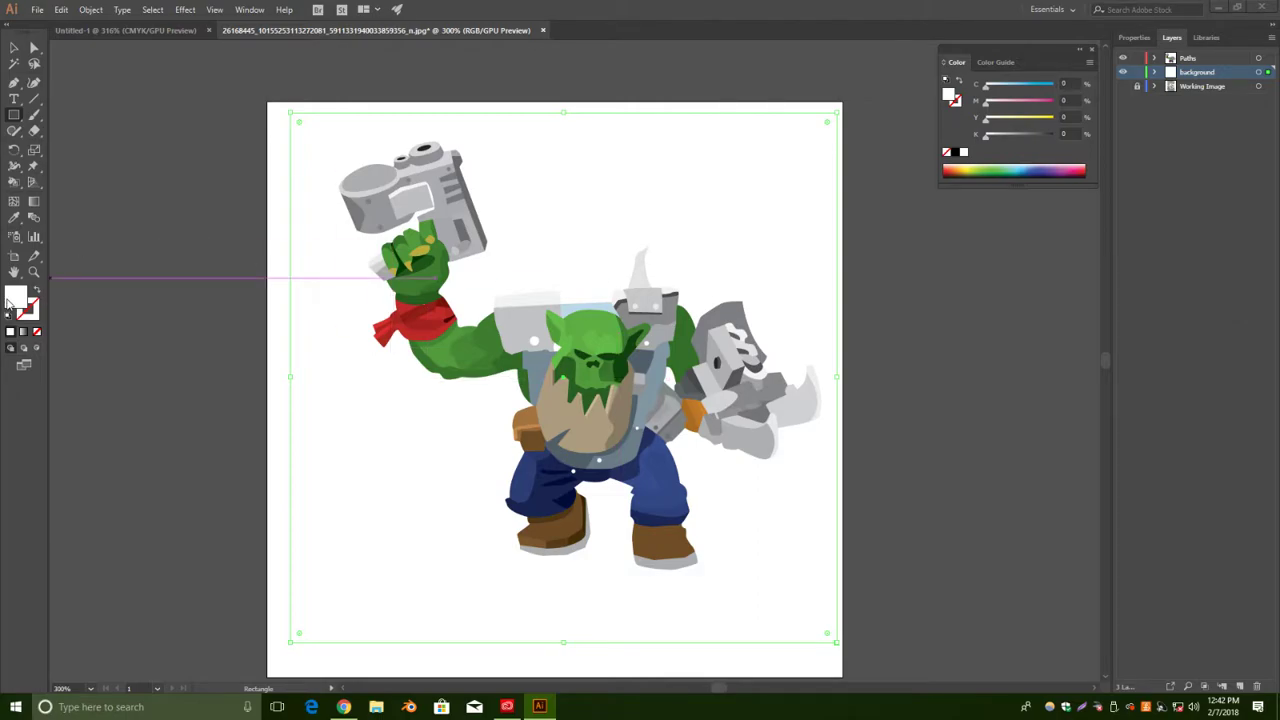
Fill the background rectangle with black at K 100 and deselect it.
left_click(955, 152)
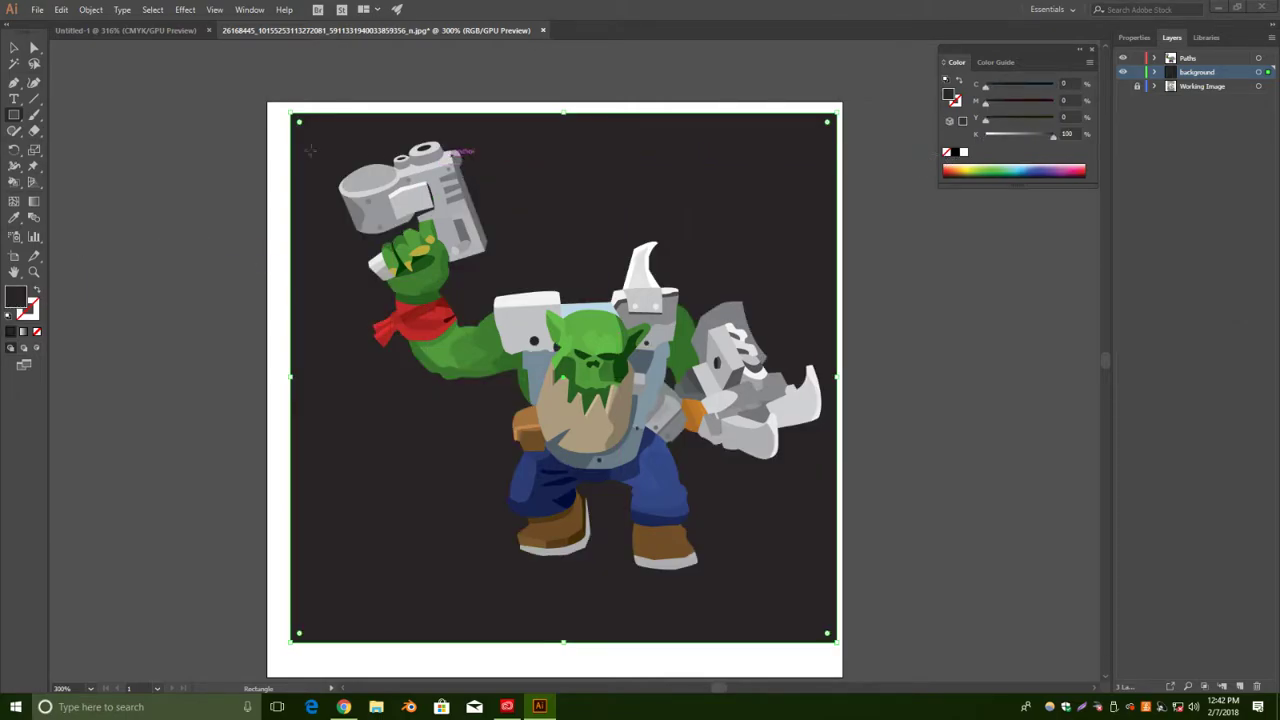
left_click(14, 47)
left_click(563, 48)
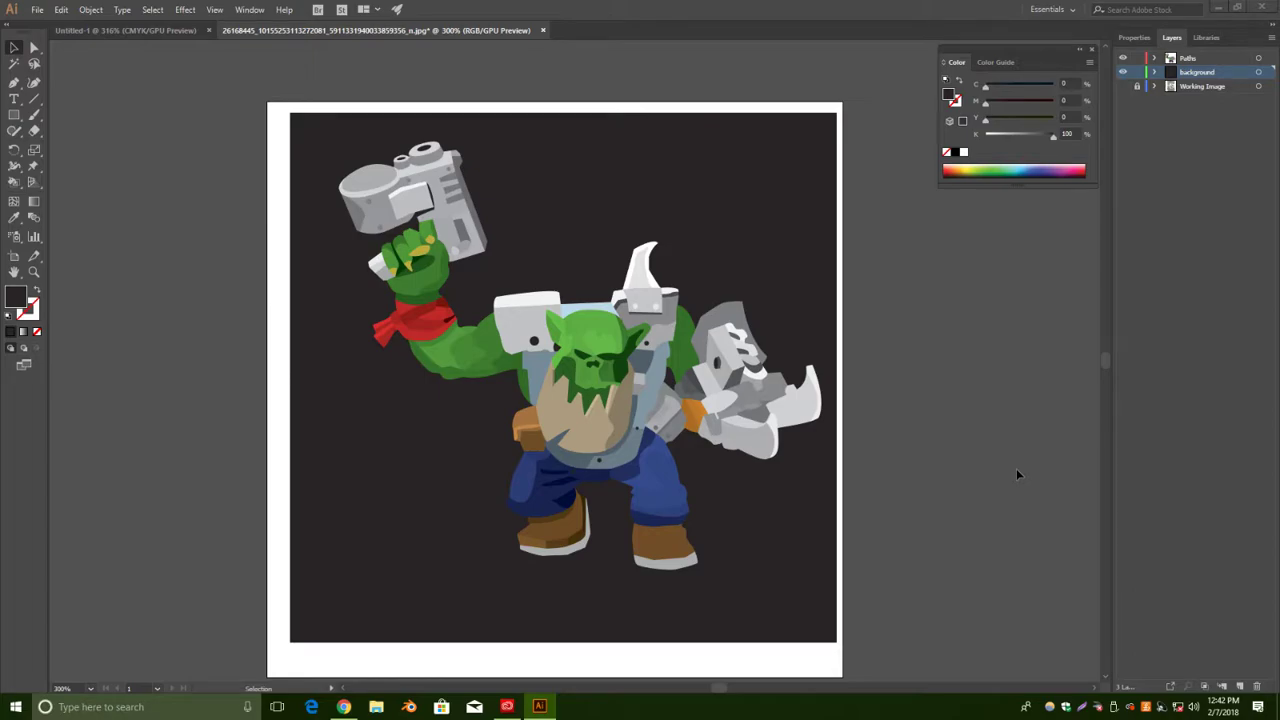
scroll(1020, 435, "down", 1)
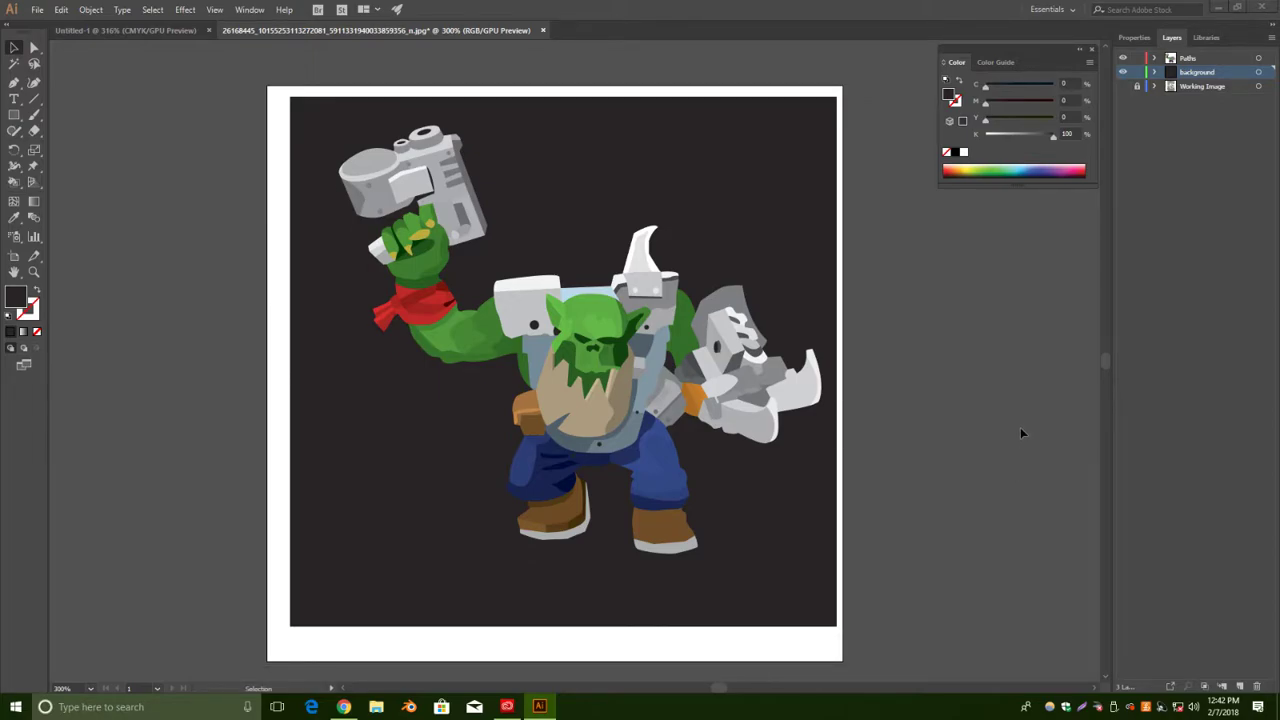